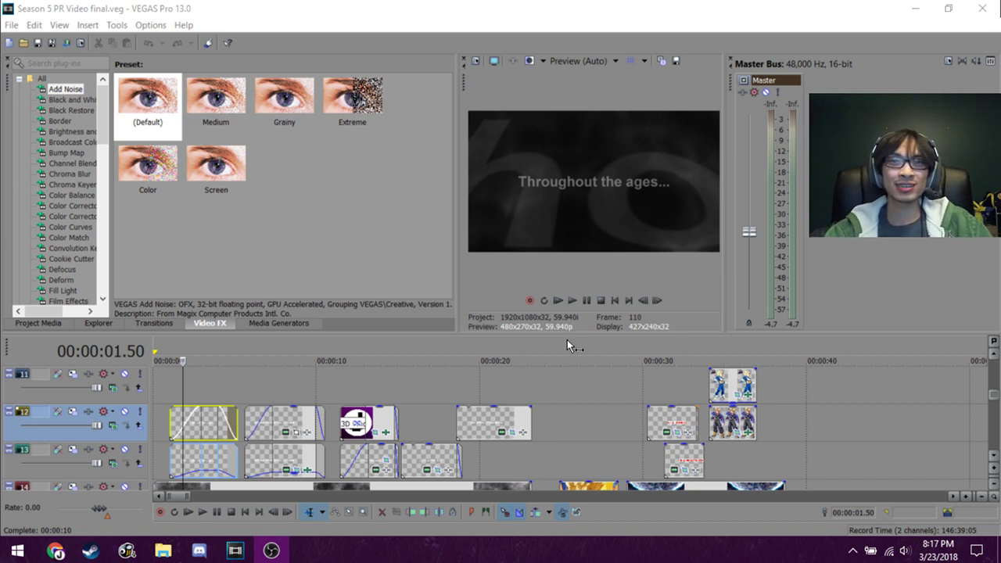
Enlarge the timeline area upward and preview the first intro title, "Throughout the ages...", at several points.
{"action": "left_click_drag", "start_coordinate": [563, 335], "coordinate": [557, 294]}
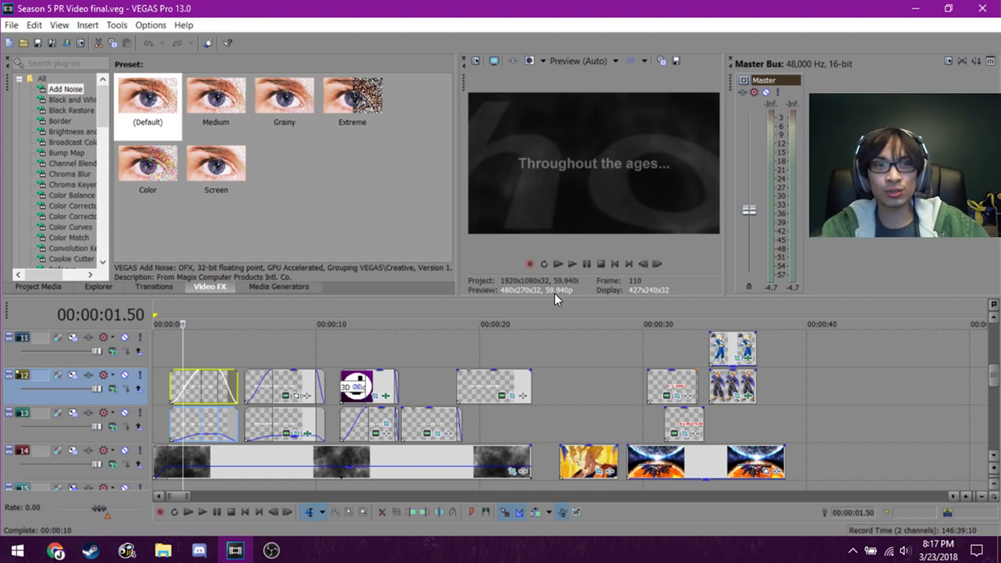
{"action": "left_click", "coordinate": [203, 348]}
{"action": "key", "text": "space"}
{"action": "left_click", "coordinate": [208, 351]}
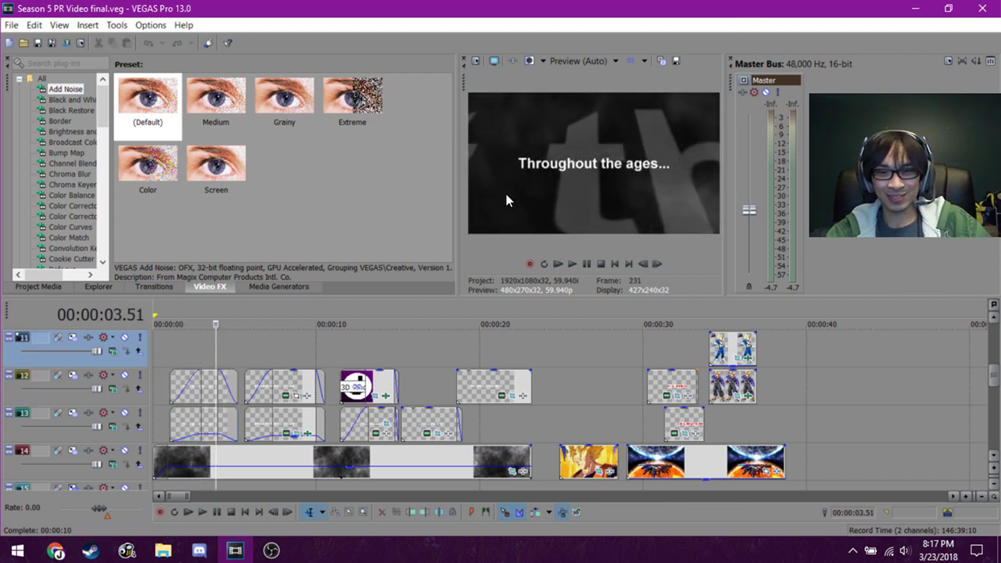
{"action": "left_click", "coordinate": [179, 360]}
{"action": "left_click", "coordinate": [157, 384]}
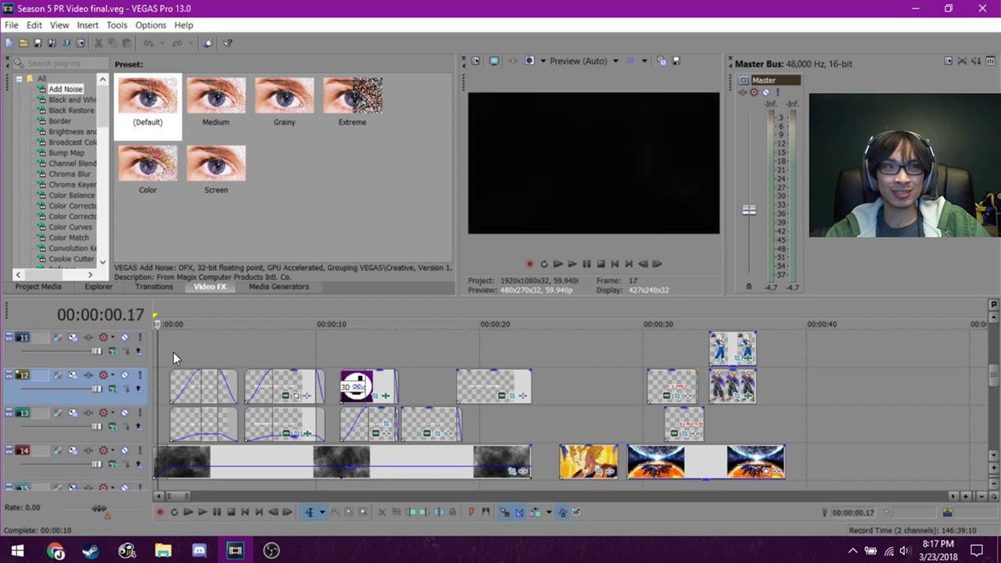
{"action": "left_click", "coordinate": [203, 338]}
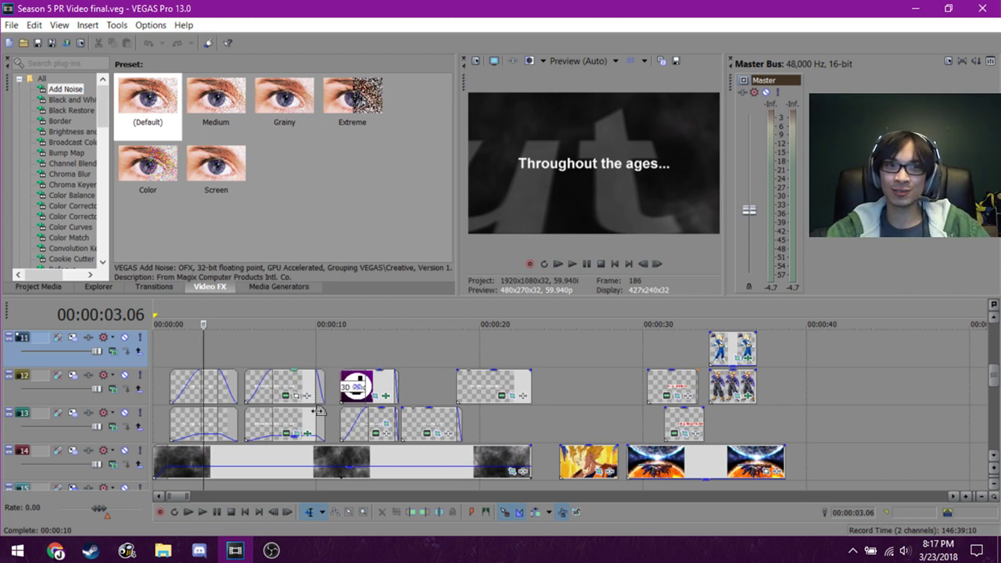
Preview the "WE HAVE PLAYED TO WIN" title, then return to the first title event on track 12.
{"action": "left_click", "coordinate": [289, 348]}
{"action": "left_click", "coordinate": [200, 349]}
{"action": "left_click", "coordinate": [288, 349]}
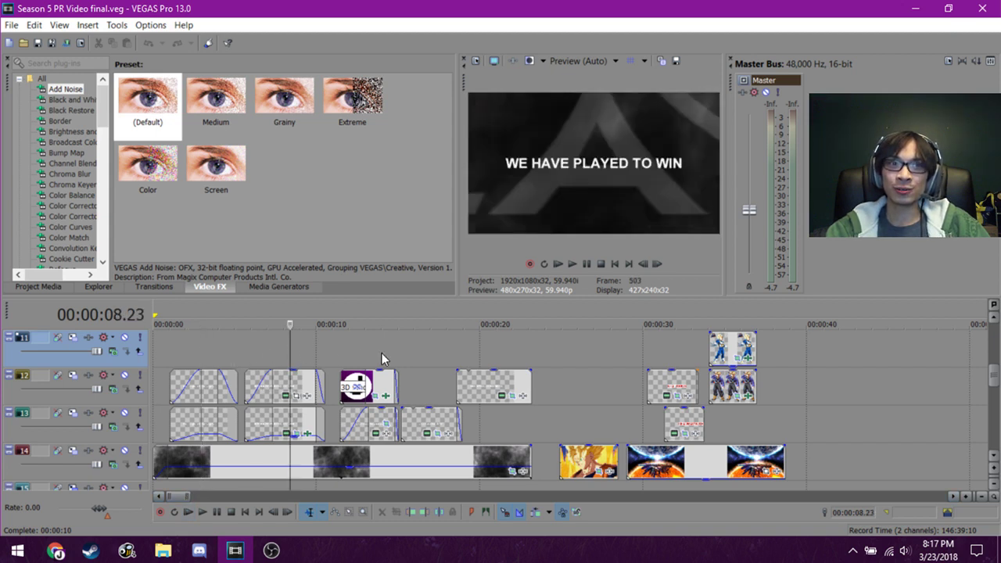
{"action": "left_click", "coordinate": [381, 352]}
{"action": "left_click", "coordinate": [195, 377]}
{"action": "left_click", "coordinate": [191, 379]}
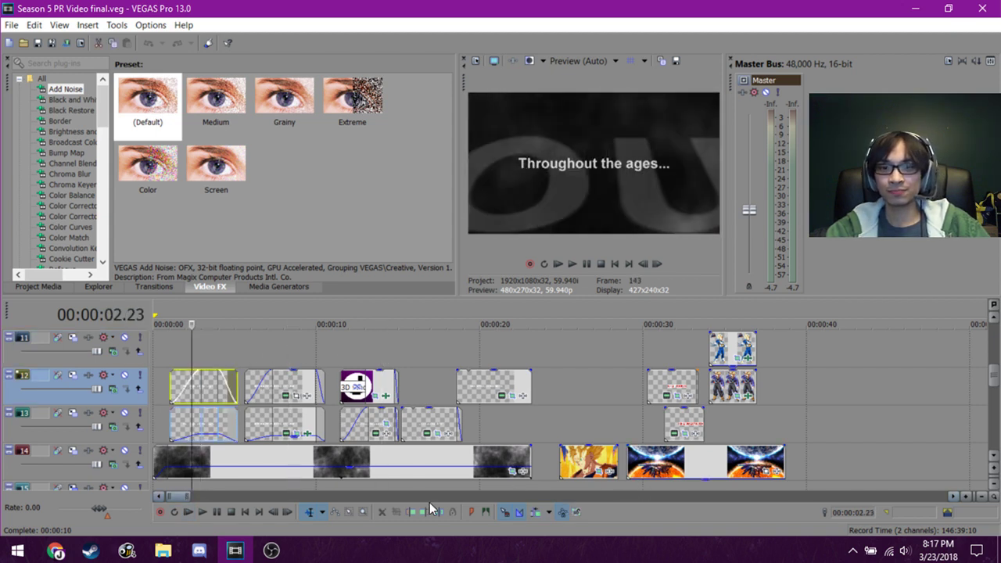
Survey the whole project timeline from the intro title tracks down to the gameplay and audio tracks, and return to the intro.
{"action": "scroll", "coordinate": [615, 417], "scroll_direction": "down", "scroll_amount": 3}
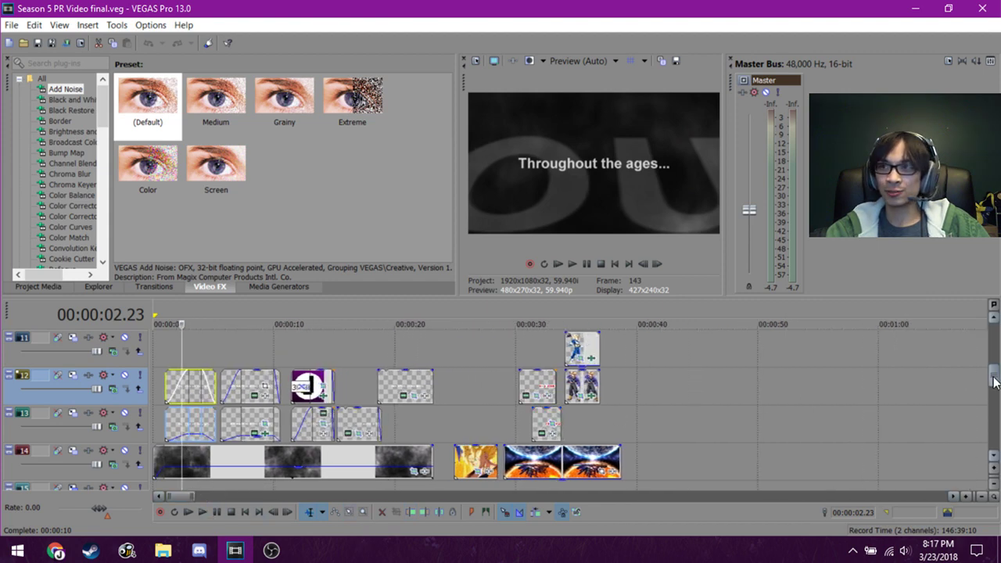
{"action": "scroll", "coordinate": [993, 378], "scroll_direction": "down", "scroll_amount": 1}
{"action": "scroll", "coordinate": [803, 404], "scroll_direction": "down", "scroll_amount": 3}
{"action": "scroll", "coordinate": [804, 401], "scroll_direction": "down", "scroll_amount": 2}
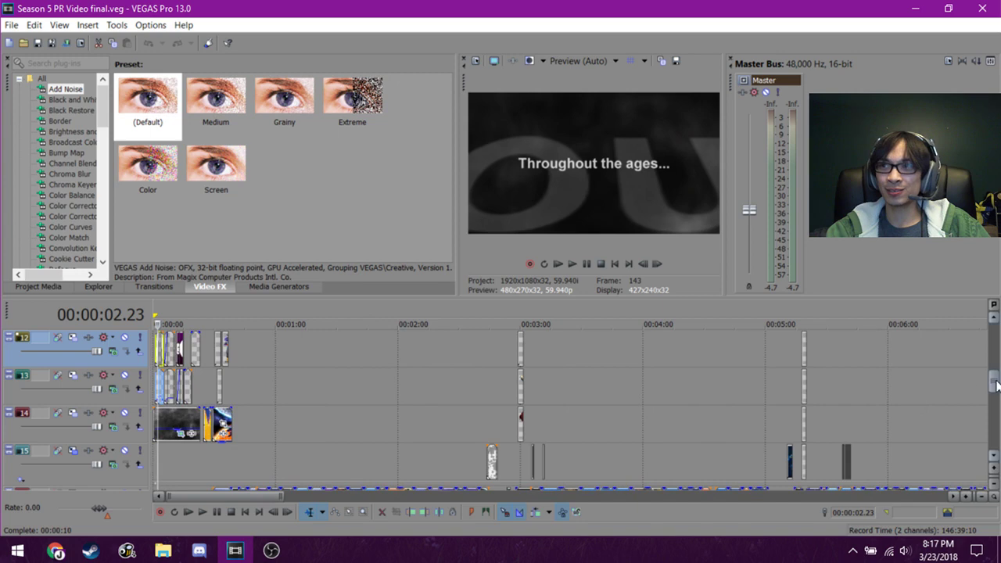
{"action": "scroll", "coordinate": [993, 383], "scroll_direction": "down", "scroll_amount": 2}
{"action": "scroll", "coordinate": [715, 401], "scroll_direction": "down", "scroll_amount": 5}
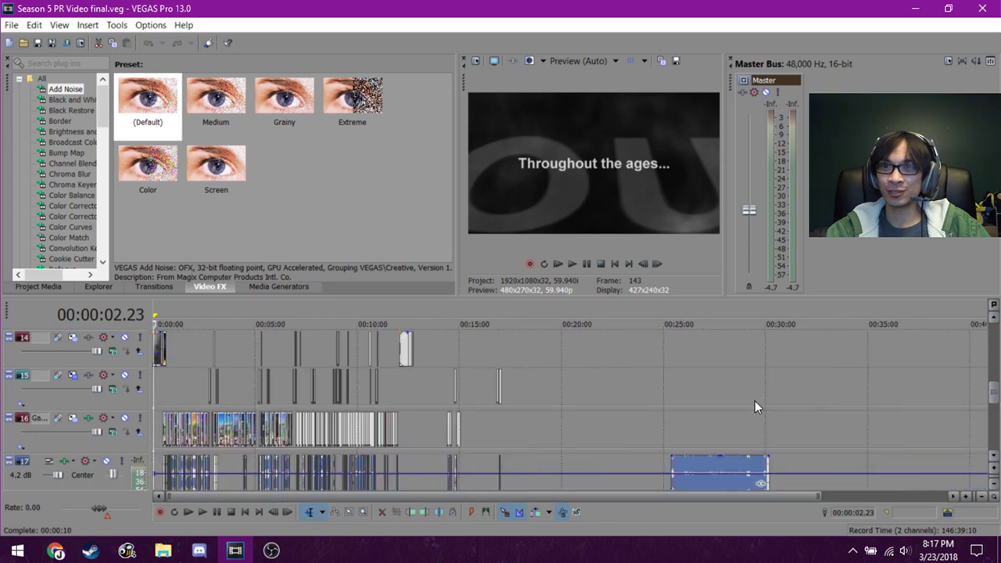
{"action": "scroll", "coordinate": [993, 402], "scroll_direction": "down", "scroll_amount": 2}
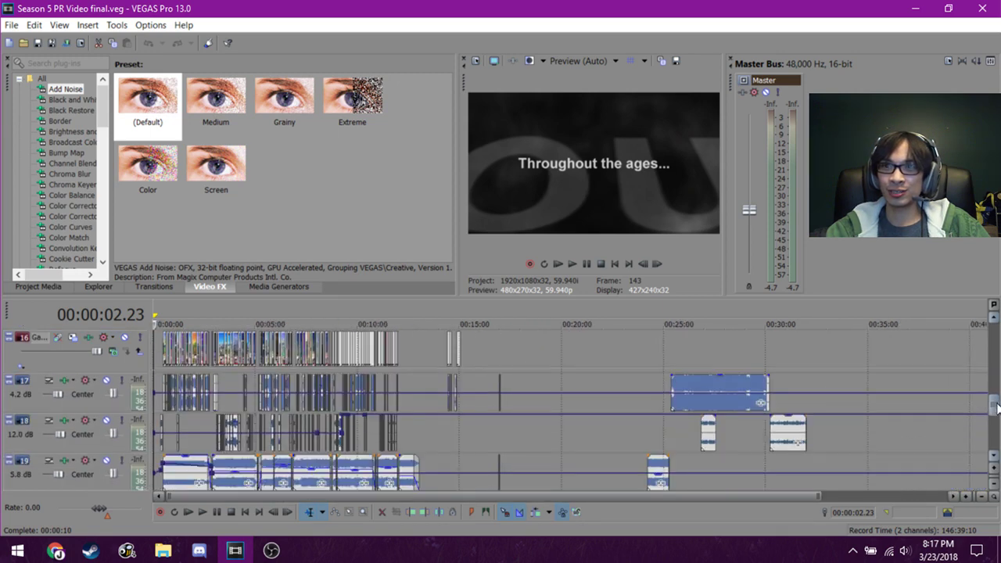
{"action": "scroll", "coordinate": [993, 402], "scroll_direction": "up", "scroll_amount": 3}
{"action": "scroll", "coordinate": [344, 428], "scroll_direction": "up", "scroll_amount": 8}
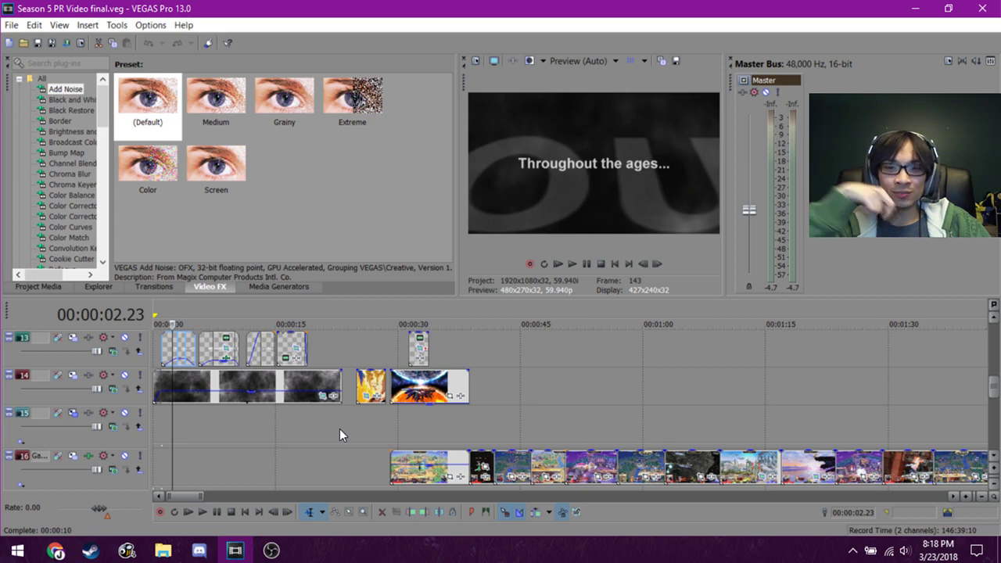
{"action": "scroll", "coordinate": [338, 428], "scroll_direction": "up", "scroll_amount": 4}
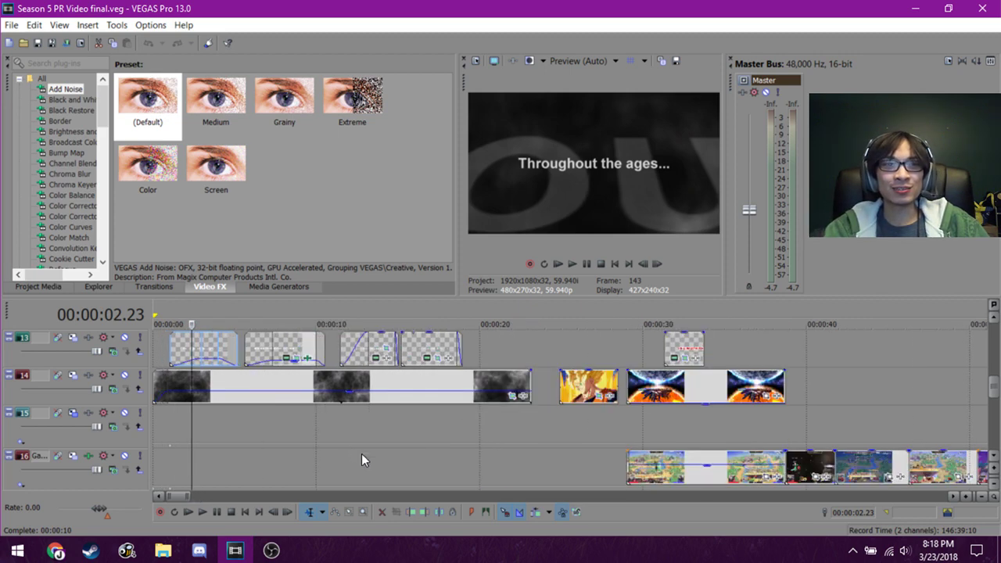
{"action": "scroll", "coordinate": [360, 453], "scroll_direction": "up", "scroll_amount": 2}
Step through the opening seconds of the intro, from the smoke background to the first title.
{"action": "left_click", "coordinate": [164, 426]}
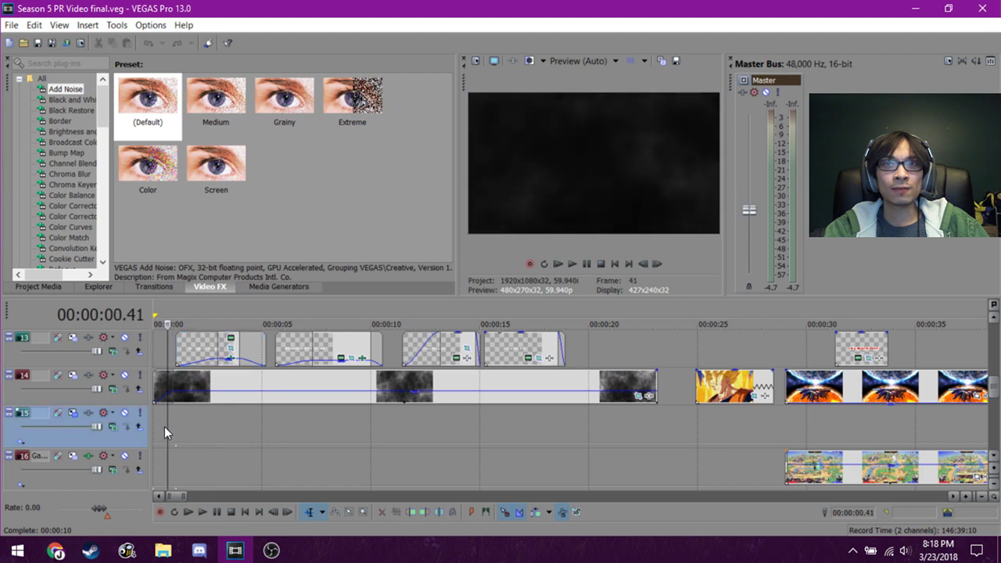
{"action": "left_click", "coordinate": [153, 429]}
{"action": "left_click", "coordinate": [177, 427]}
{"action": "left_click", "coordinate": [205, 421]}
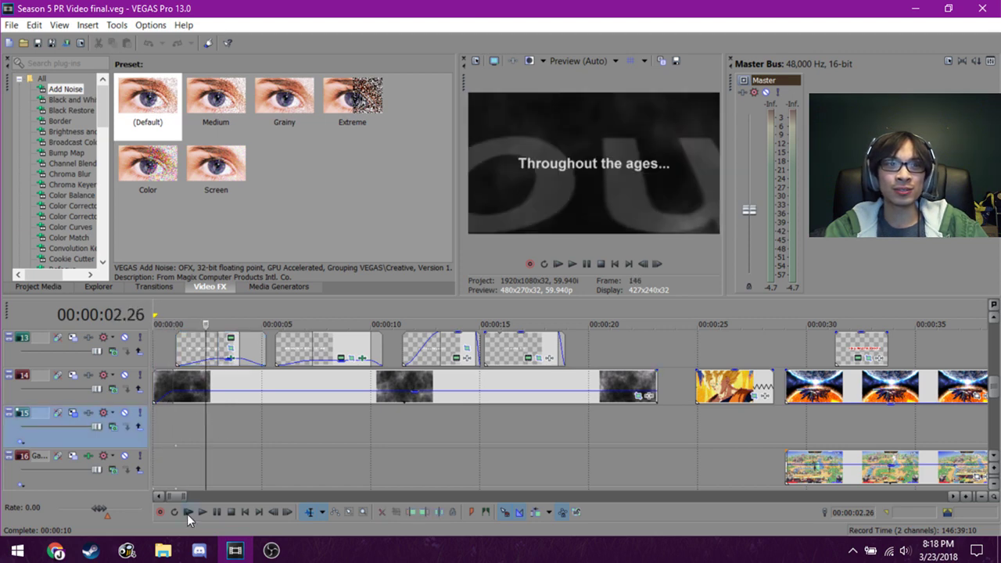
Select the intro's time range from 00:00:00.00 to 00:00:23.10 and play it back.
{"action": "left_click_drag", "start_coordinate": [650, 358], "coordinate": [155, 469]}
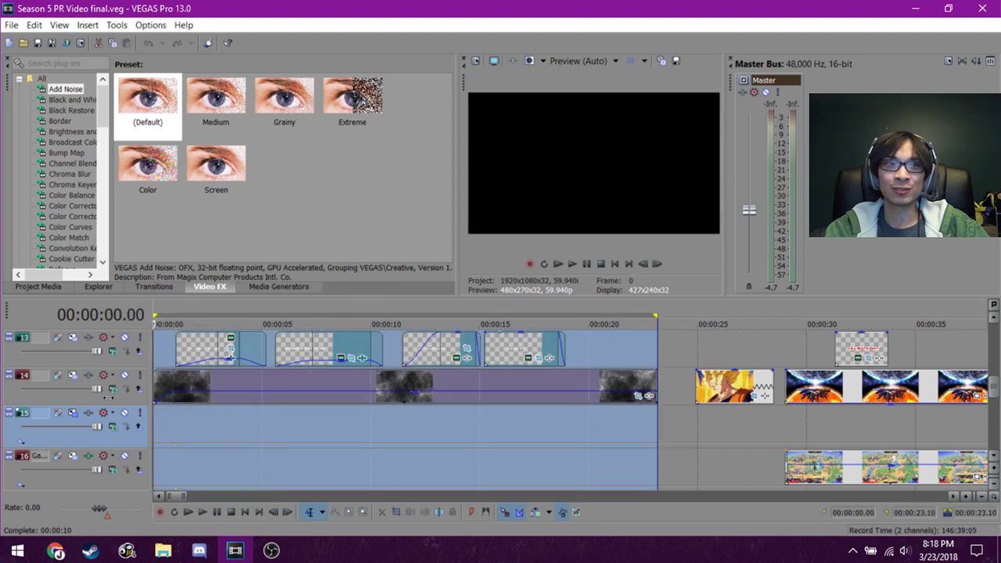
{"action": "left_click", "coordinate": [191, 510]}
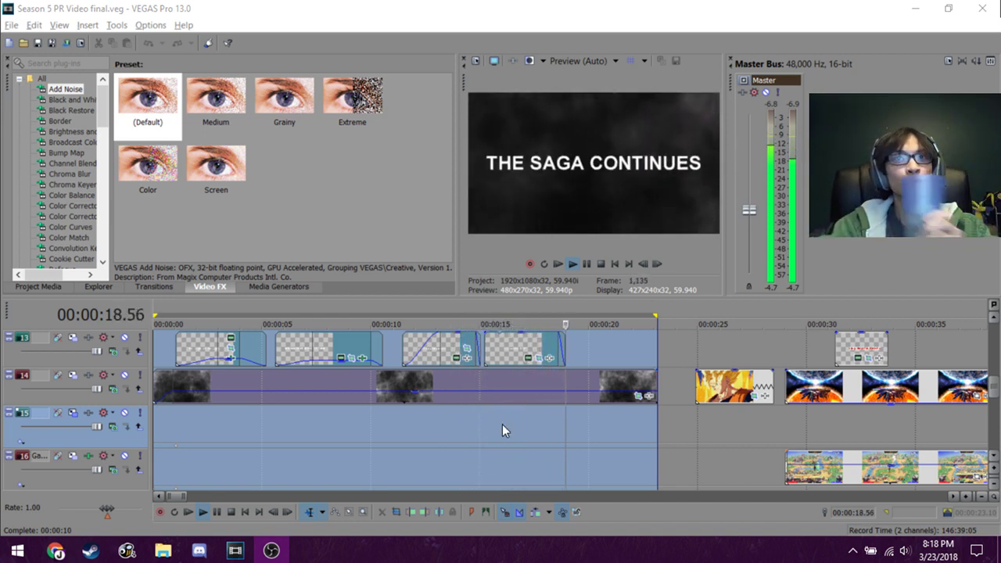
{"action": "left_click", "coordinate": [231, 514]}
{"action": "left_click", "coordinate": [259, 469]}
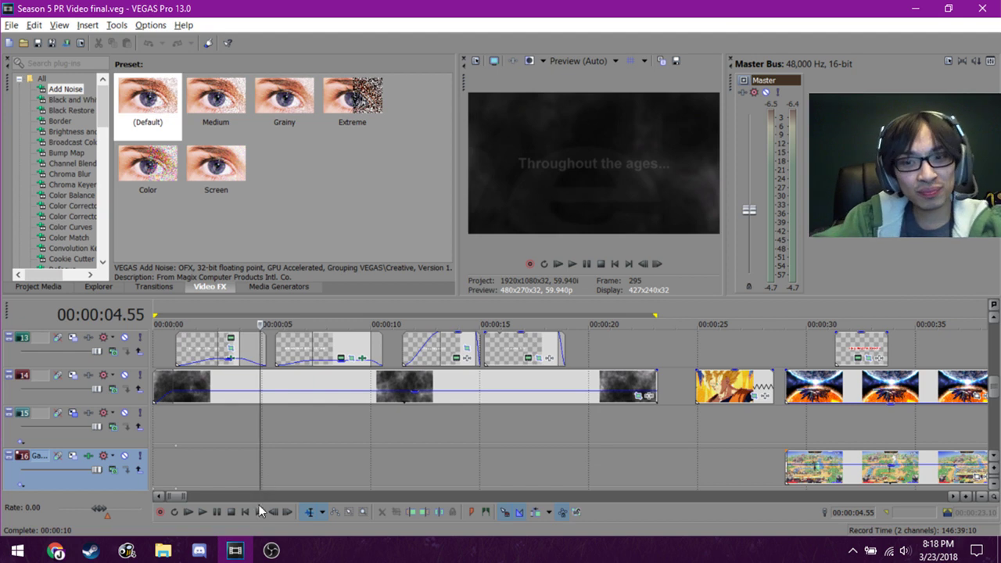
Solo track 14 and play the smoke background by itself from the start of the intro.
{"action": "mouse_move", "coordinate": [235, 550]}
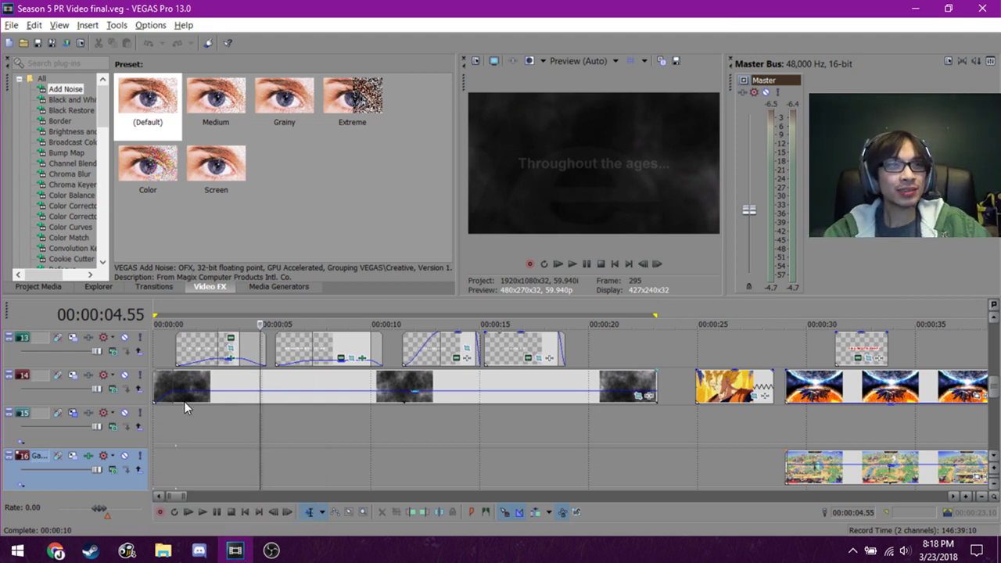
{"action": "left_click", "coordinate": [185, 416]}
{"action": "left_click", "coordinate": [138, 376]}
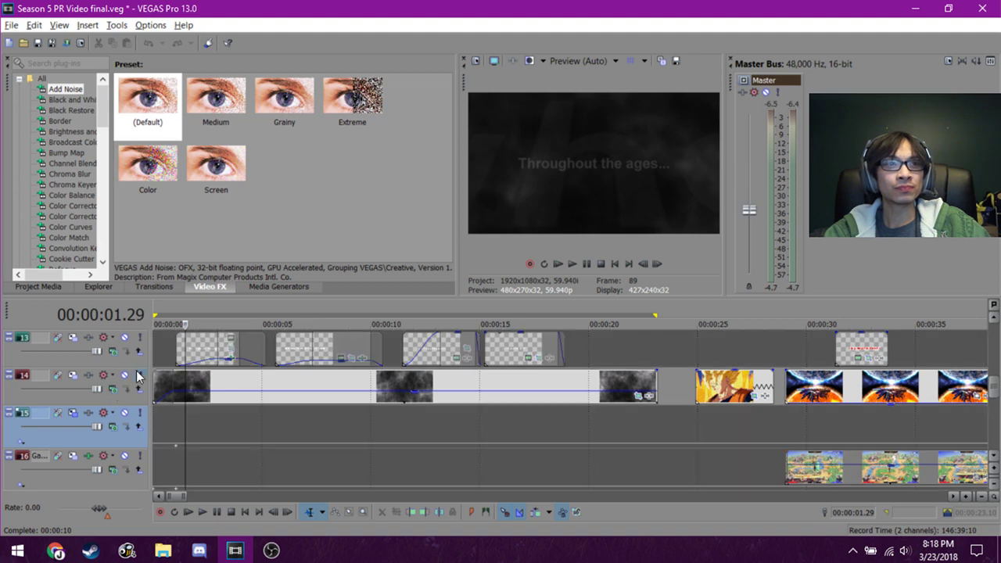
{"action": "key", "text": "space"}
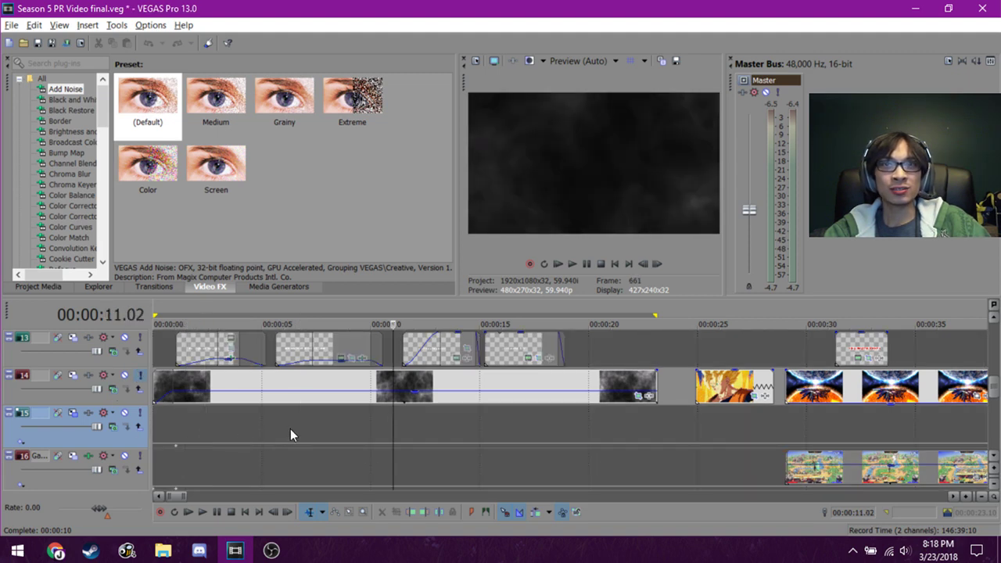
{"action": "left_click", "coordinate": [193, 513]}
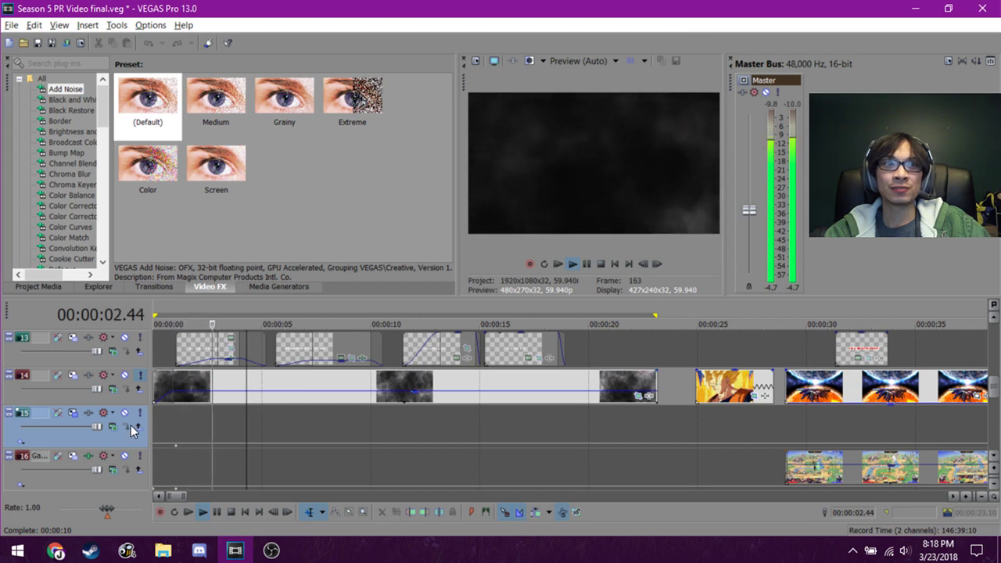
{"action": "scroll", "coordinate": [244, 453], "scroll_direction": "down", "scroll_amount": 1}
{"action": "scroll", "coordinate": [190, 453], "scroll_direction": "down", "scroll_amount": 4}
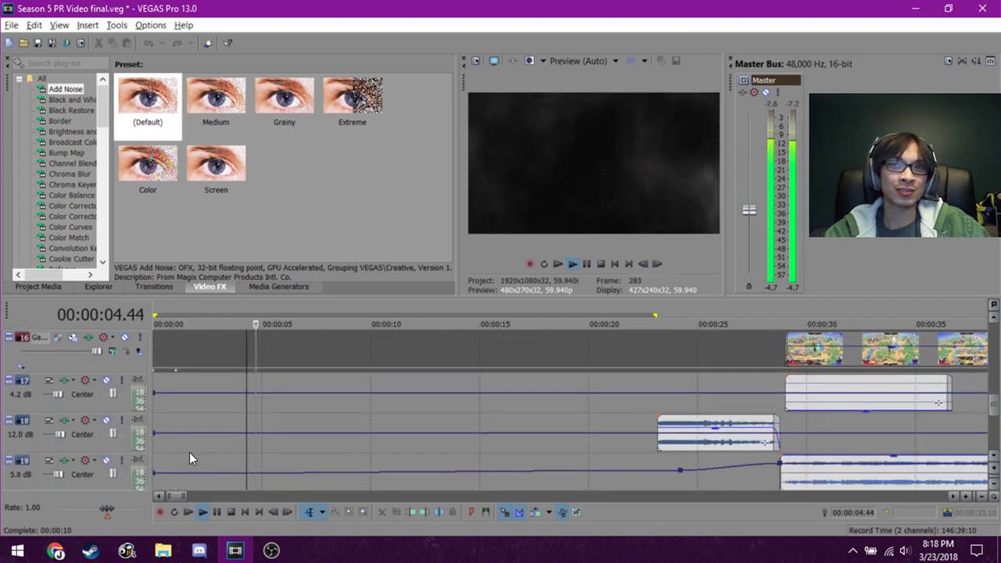
{"action": "scroll", "coordinate": [257, 415], "scroll_direction": "up", "scroll_amount": 5}
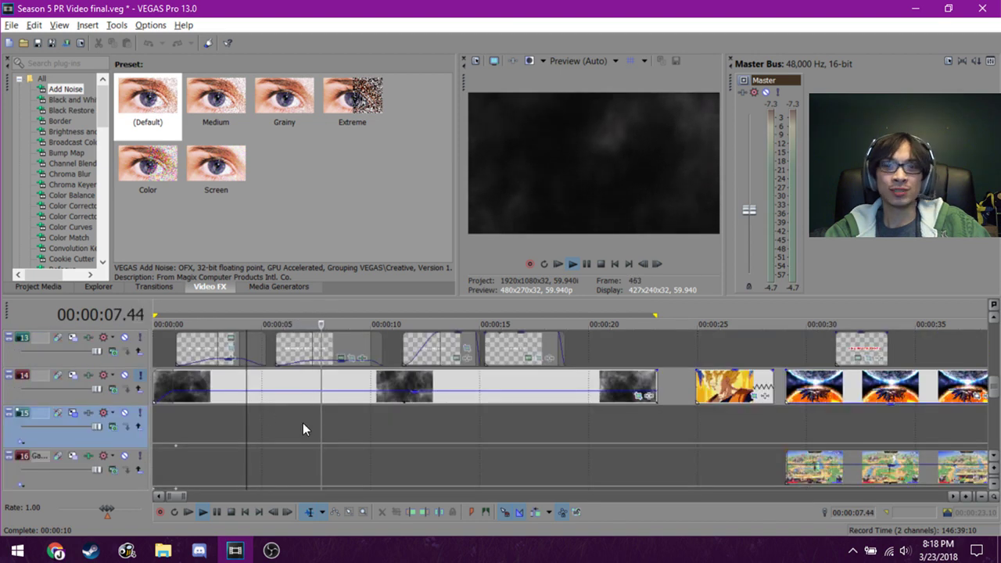
Stop playback, inspect the Pan/Crop settings of the Smoke_Animation event on track 14 in an enlarged window, and close them.
{"action": "left_click", "coordinate": [420, 414]}
{"action": "left_click", "coordinate": [406, 380]}
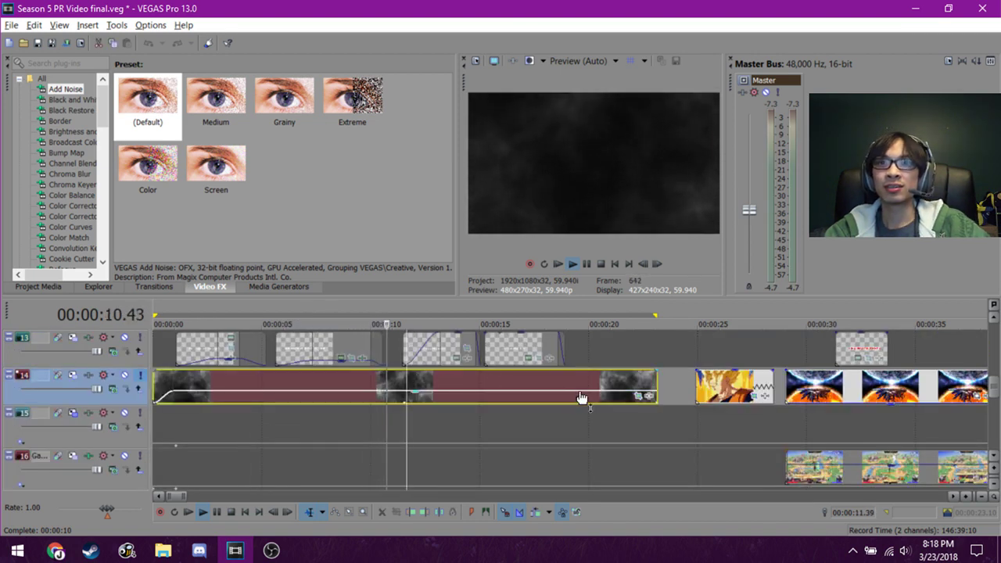
{"action": "key", "text": "space"}
{"action": "left_click", "coordinate": [641, 399]}
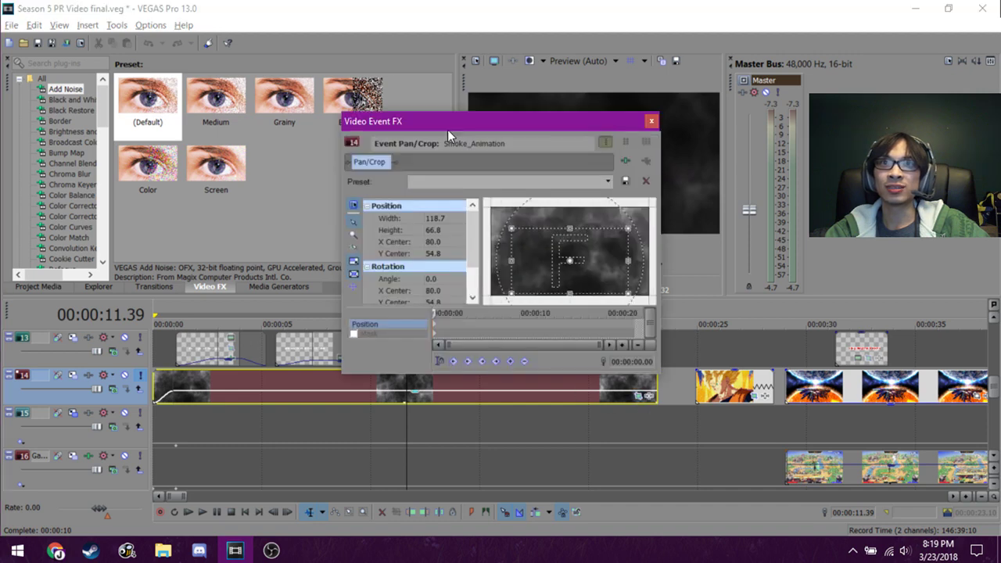
{"action": "left_click_drag", "start_coordinate": [447, 129], "coordinate": [249, 114]}
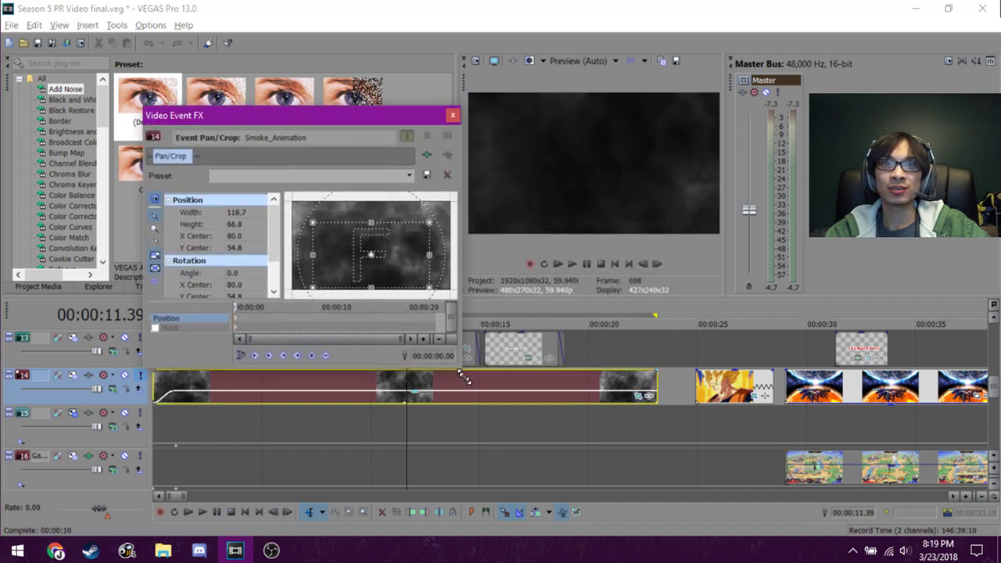
{"action": "left_click_drag", "start_coordinate": [464, 378], "coordinate": [599, 535]}
{"action": "left_click_drag", "start_coordinate": [367, 115], "coordinate": [237, 60]}
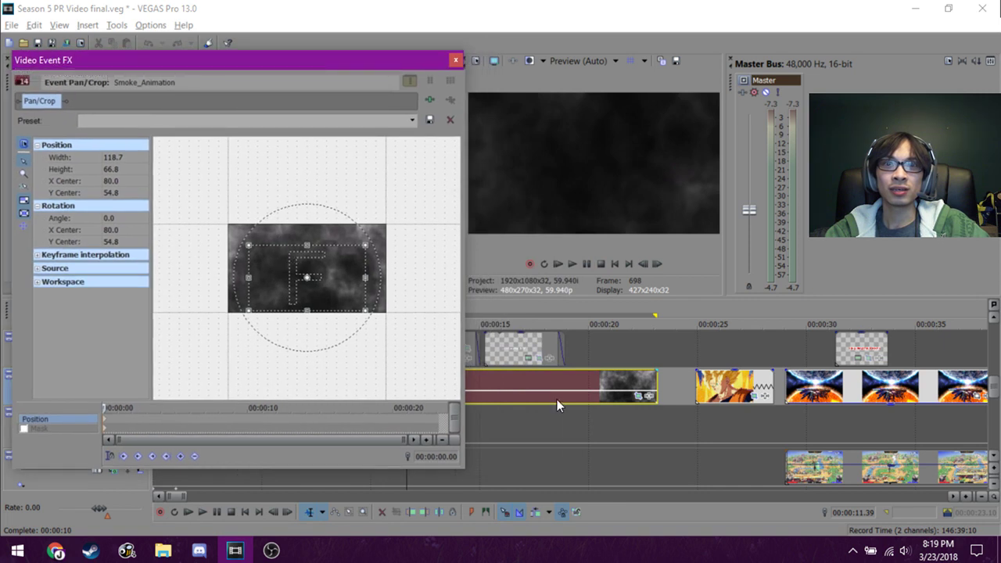
{"action": "left_click", "coordinate": [456, 62]}
Preview the smoke event on track 14 at several points between its end and its beginning.
{"action": "left_click", "coordinate": [516, 377]}
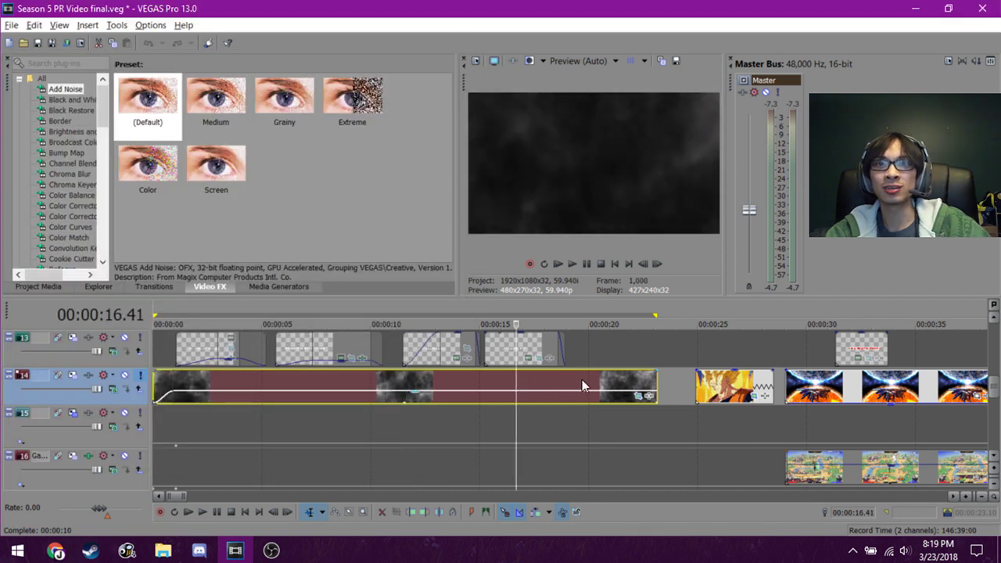
{"action": "left_click", "coordinate": [584, 380]}
{"action": "left_click", "coordinate": [510, 380]}
{"action": "left_click", "coordinate": [161, 383]}
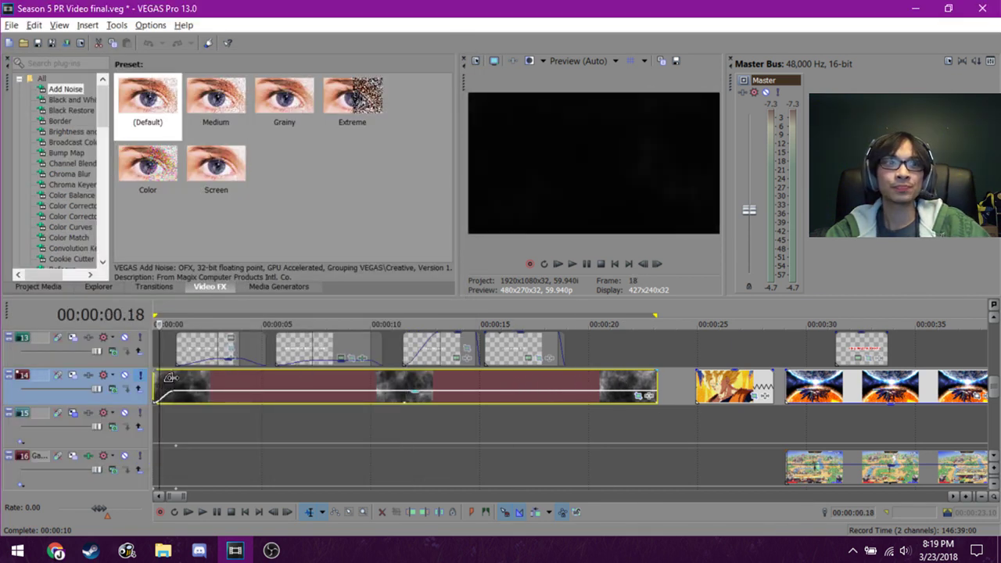
Inspect the generated text settings of the "Throughout the ages..." event on track 12 and close them.
{"action": "scroll", "coordinate": [415, 399], "scroll_direction": "up", "scroll_amount": 1}
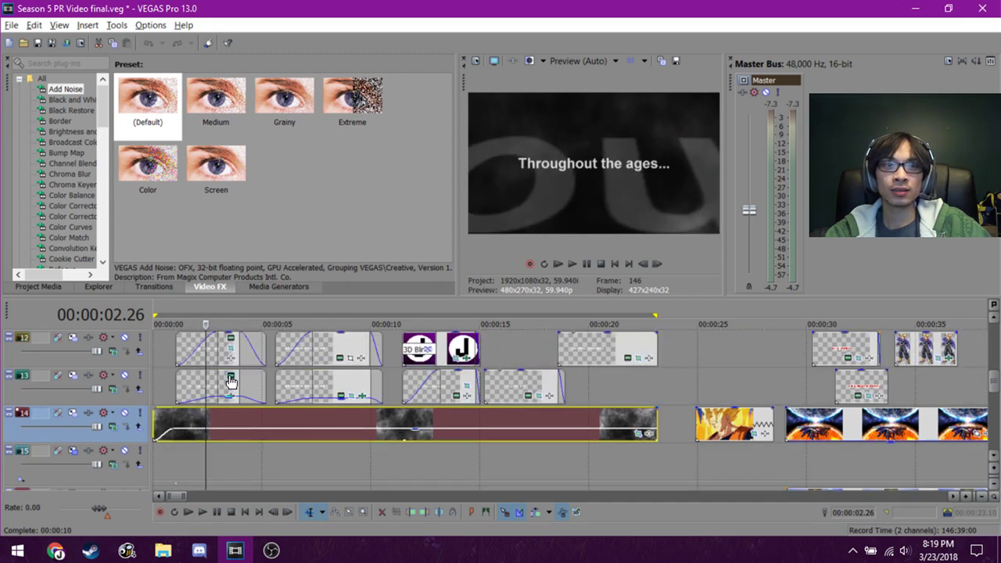
{"action": "scroll", "coordinate": [223, 395], "scroll_direction": "up", "scroll_amount": 1}
{"action": "left_click", "coordinate": [222, 401]}
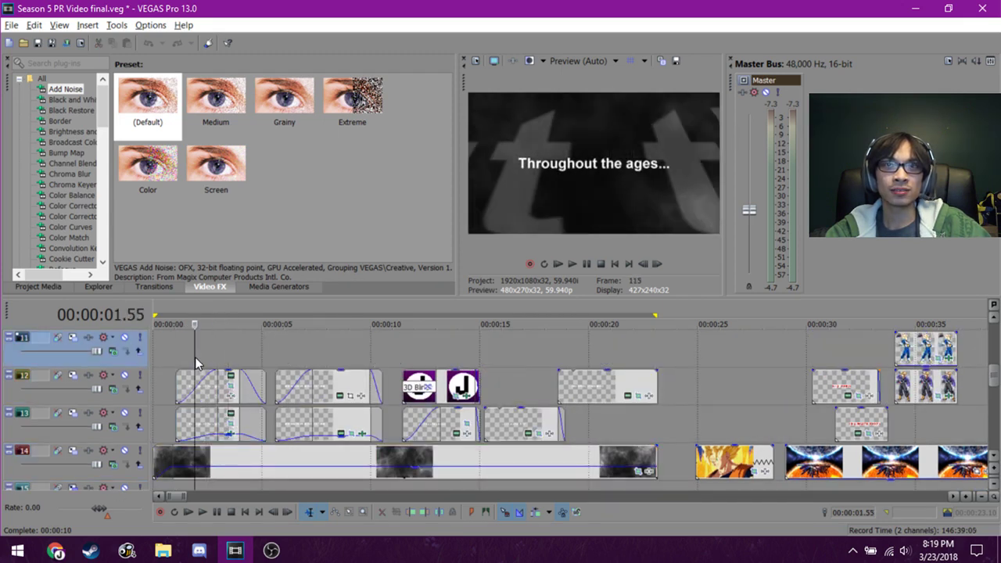
{"action": "left_click", "coordinate": [227, 380]}
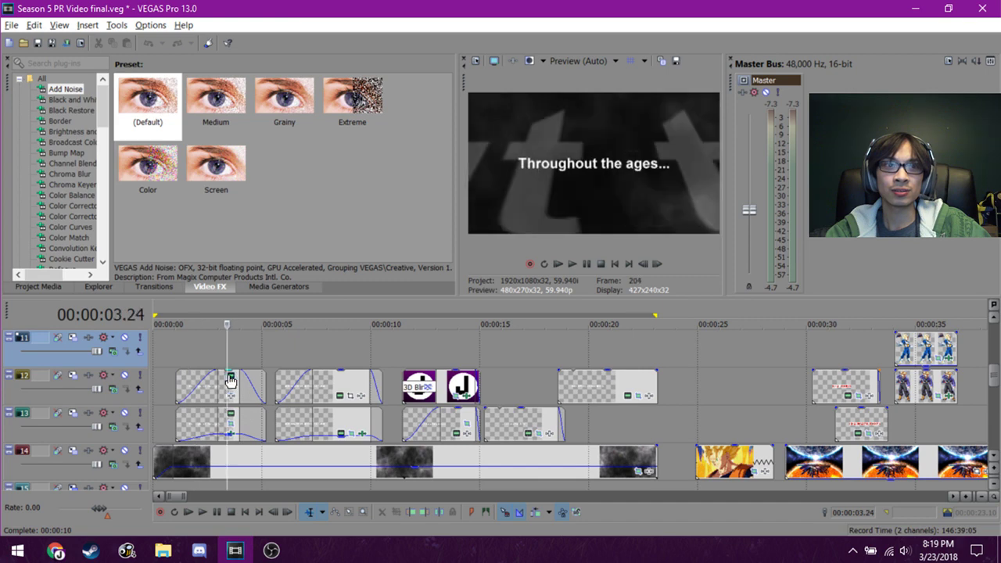
{"action": "left_click", "coordinate": [231, 379]}
{"action": "left_click_drag", "start_coordinate": [447, 112], "coordinate": [188, 88]}
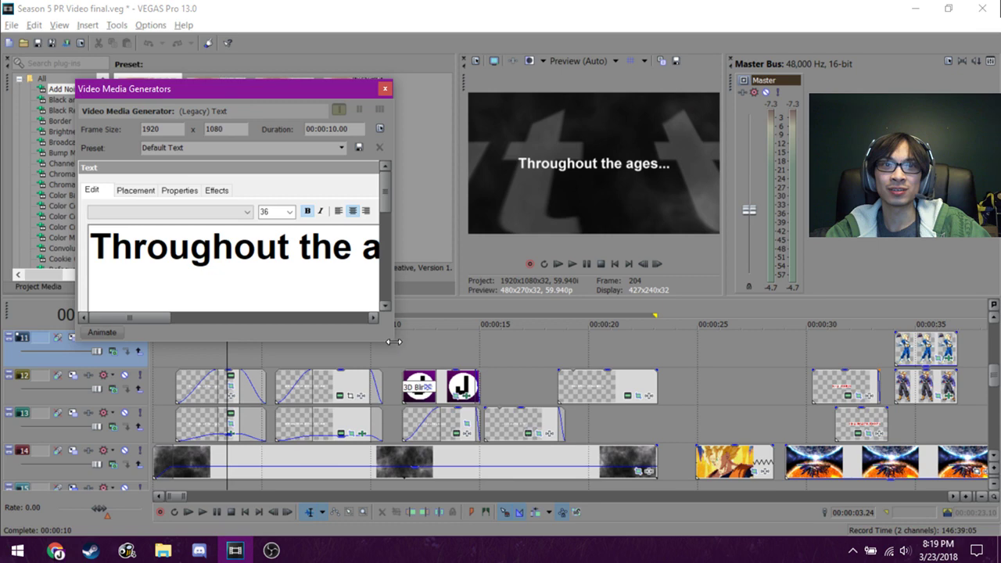
{"action": "left_click", "coordinate": [384, 89]}
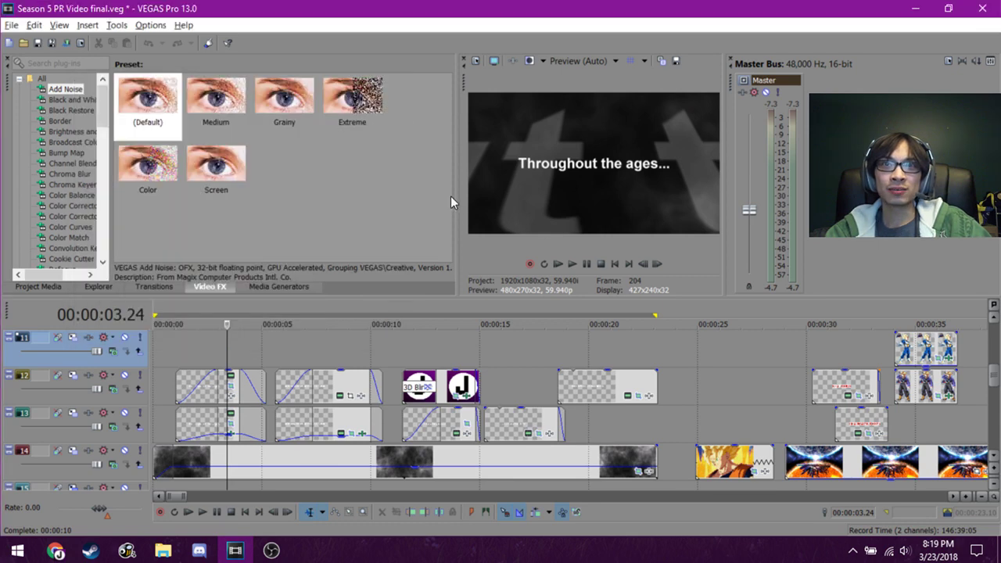
Inspect the Pan/Crop animation of the enlarged "Throughout the ages..." text event on track 13 across its keyframes, and close the settings.
{"action": "left_click", "coordinate": [223, 433]}
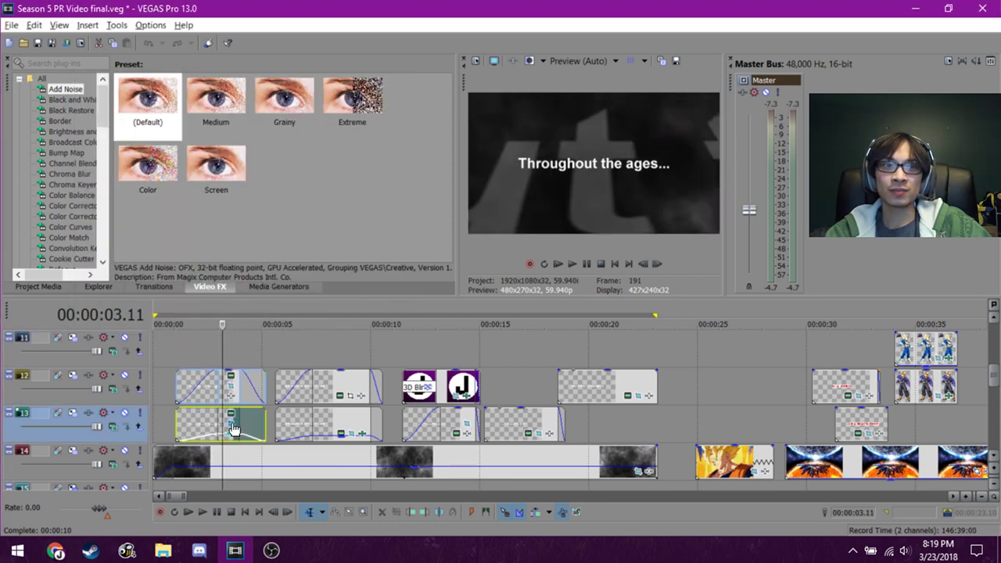
{"action": "left_click", "coordinate": [232, 416]}
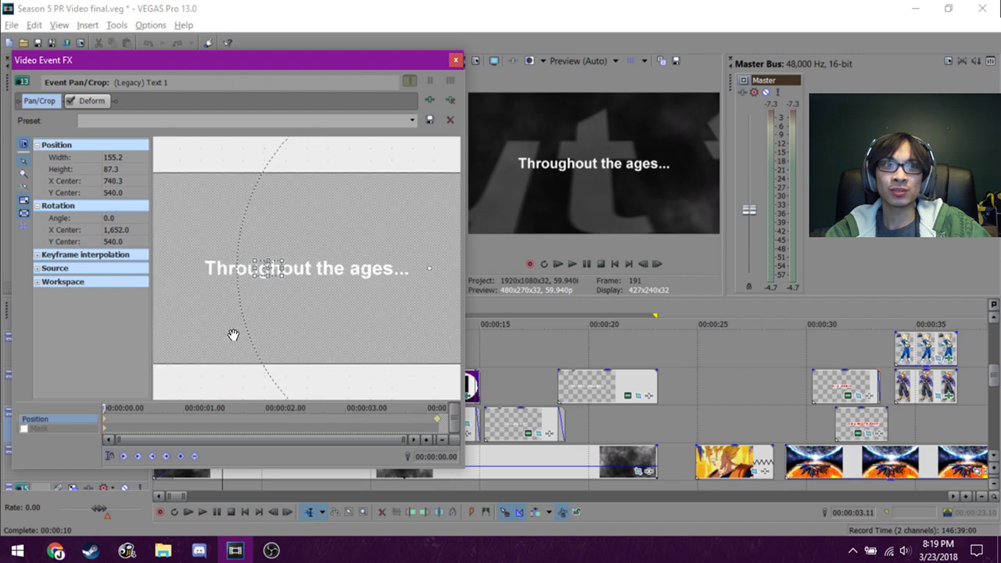
{"action": "scroll", "coordinate": [233, 335], "scroll_direction": "up", "scroll_amount": 5}
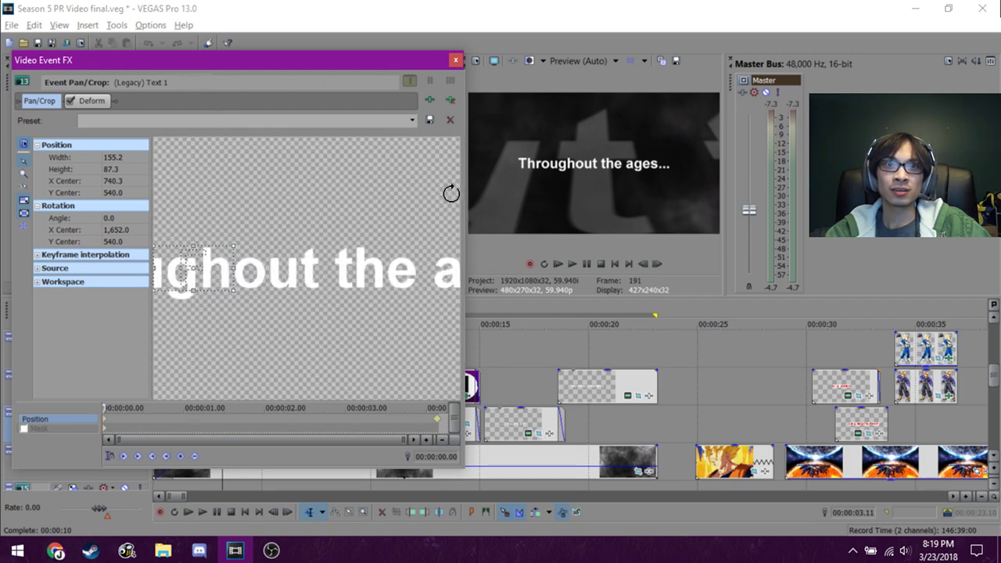
{"action": "left_click_drag", "start_coordinate": [464, 188], "coordinate": [489, 187]}
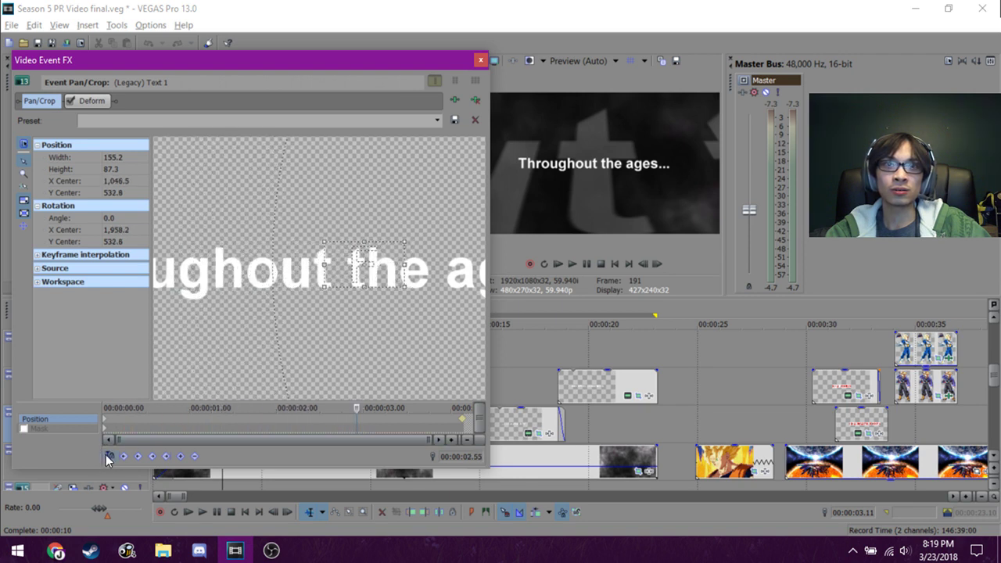
{"action": "left_click_drag", "start_coordinate": [493, 171], "coordinate": [435, 172]}
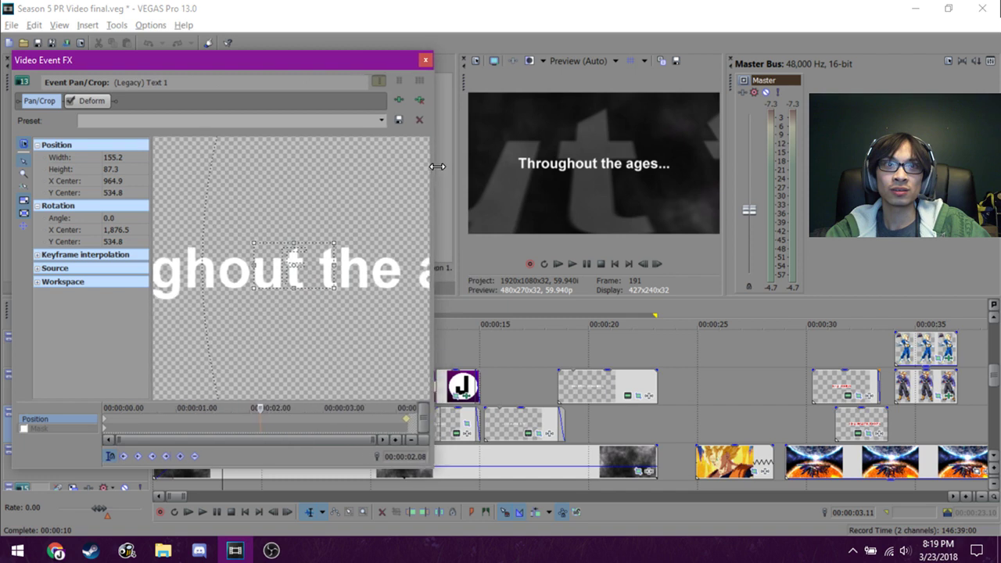
{"action": "left_click_drag", "start_coordinate": [261, 407], "coordinate": [442, 396]}
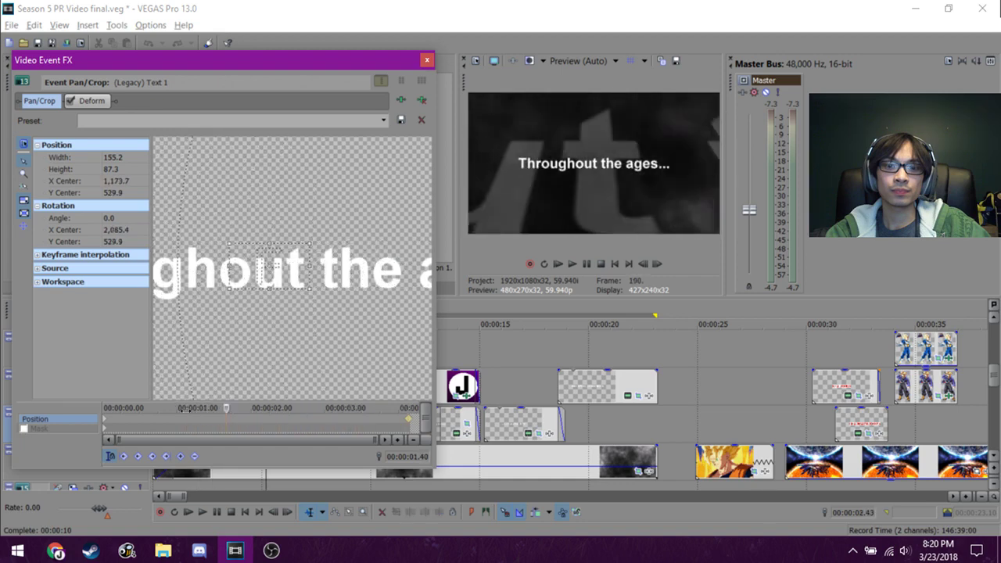
{"action": "left_click", "coordinate": [428, 60]}
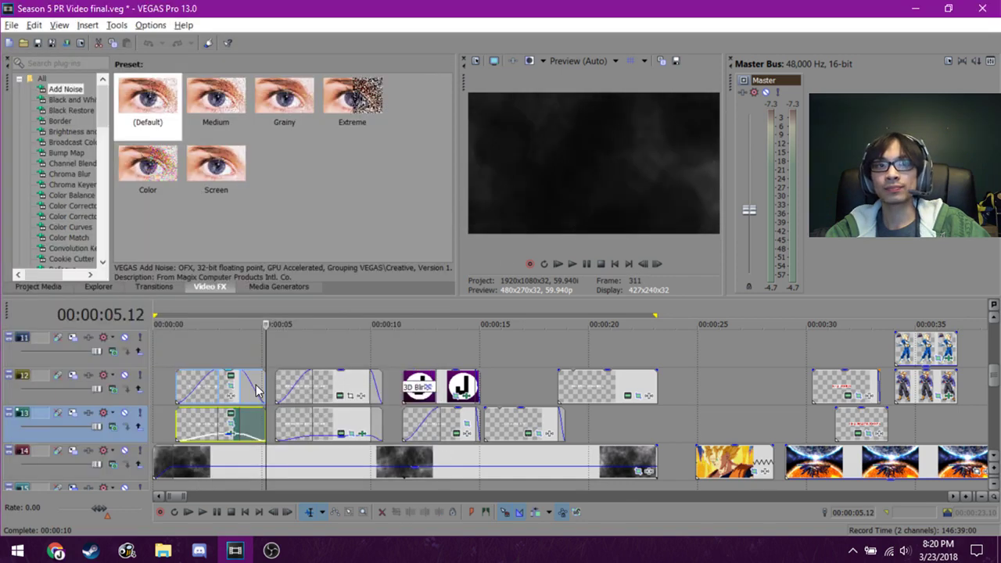
Preview the "WE HAVE PLAYED TO WIN" title section at several points between its start and the beginning of the logo event.
{"action": "left_click", "coordinate": [295, 360]}
{"action": "left_click", "coordinate": [376, 343]}
{"action": "left_click", "coordinate": [326, 357]}
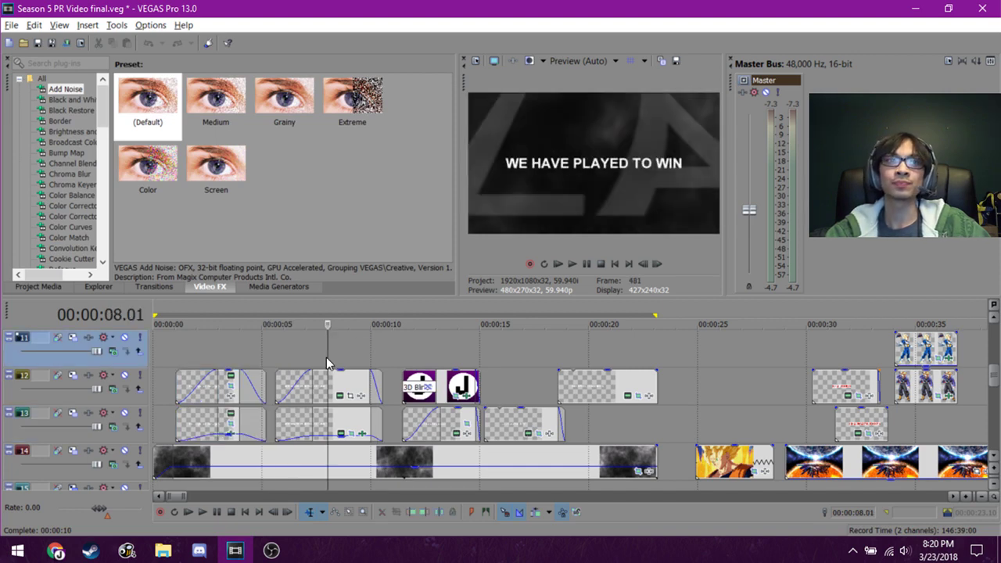
{"action": "left_click", "coordinate": [342, 345]}
{"action": "left_click", "coordinate": [390, 345]}
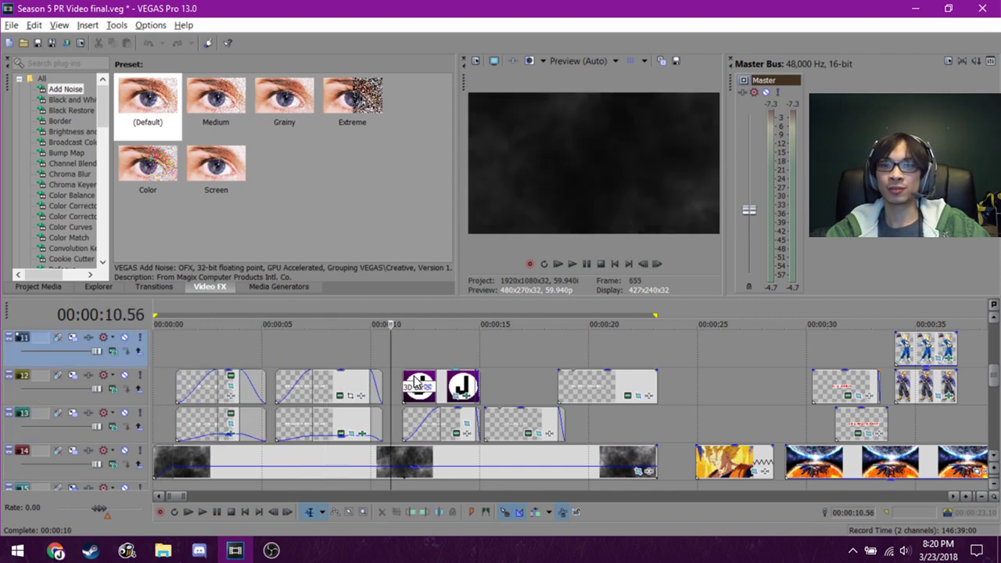
{"action": "scroll", "coordinate": [415, 375], "scroll_direction": "down", "scroll_amount": 1}
{"action": "scroll", "coordinate": [412, 353], "scroll_direction": "up", "scroll_amount": 1}
Preview the J logo event on track 12 at several points from its spinning entrance to its end.
{"action": "left_click", "coordinate": [414, 354]}
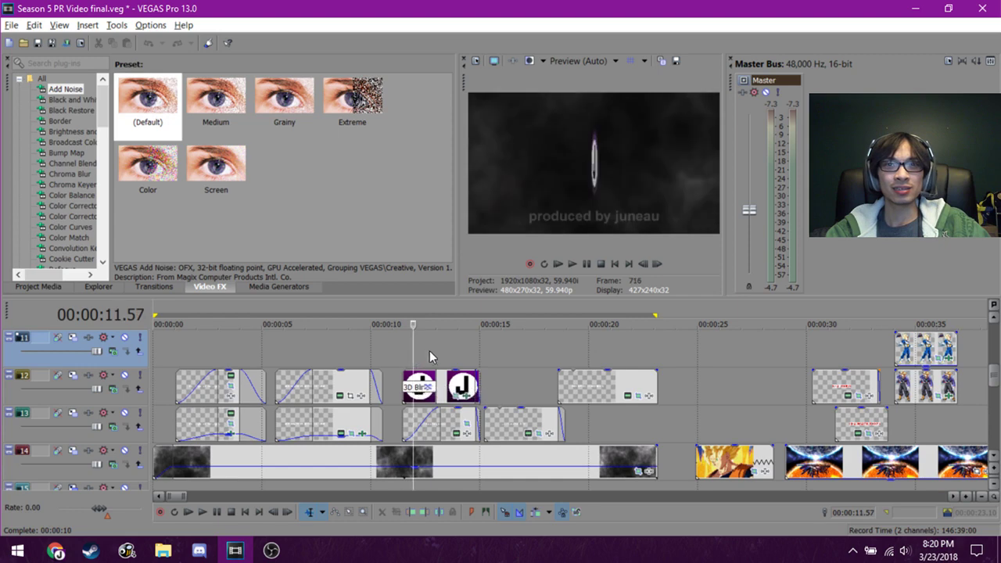
{"action": "left_click", "coordinate": [434, 349]}
{"action": "left_click", "coordinate": [416, 349]}
{"action": "scroll", "coordinate": [438, 385], "scroll_direction": "up", "scroll_amount": 4}
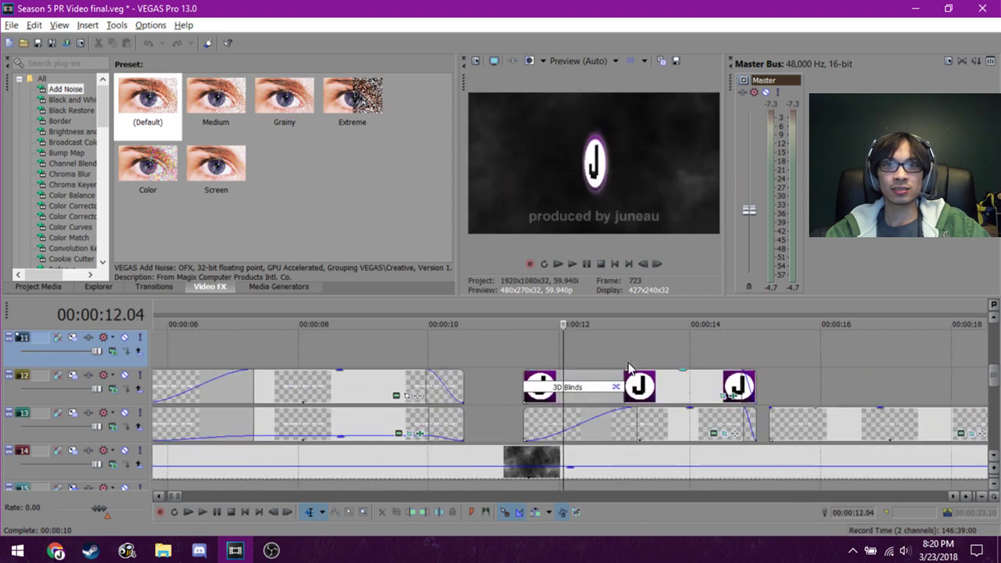
{"action": "left_click", "coordinate": [655, 352]}
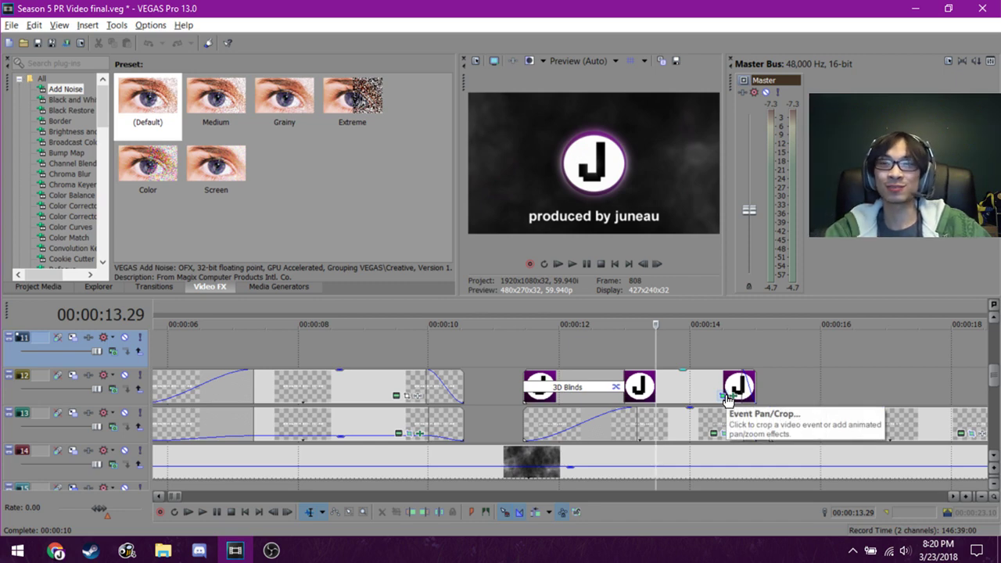
{"action": "left_click", "coordinate": [681, 357]}
{"action": "left_click", "coordinate": [726, 350]}
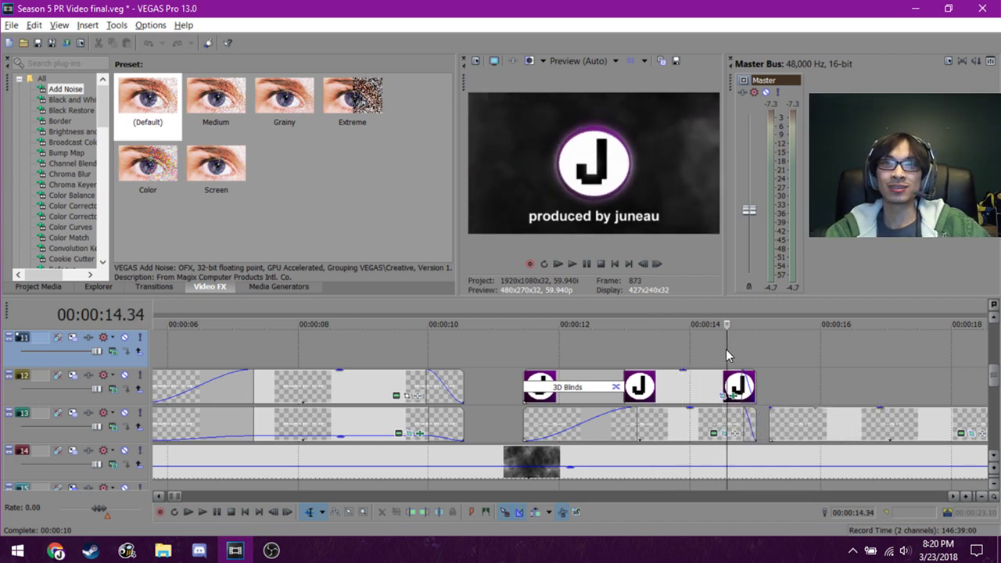
Examine the 3D Blinds transition at the start of the J logo event by scrubbing through it and playing it.
{"action": "left_click", "coordinate": [632, 356]}
{"action": "left_click", "coordinate": [573, 360]}
{"action": "left_click", "coordinate": [530, 355]}
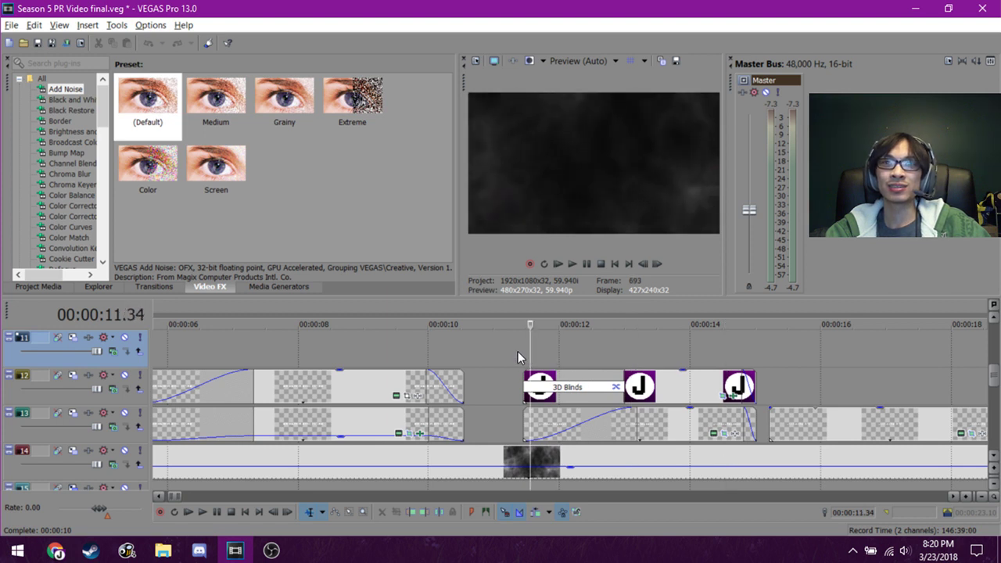
{"action": "left_click", "coordinate": [570, 351]}
{"action": "left_click", "coordinate": [612, 353]}
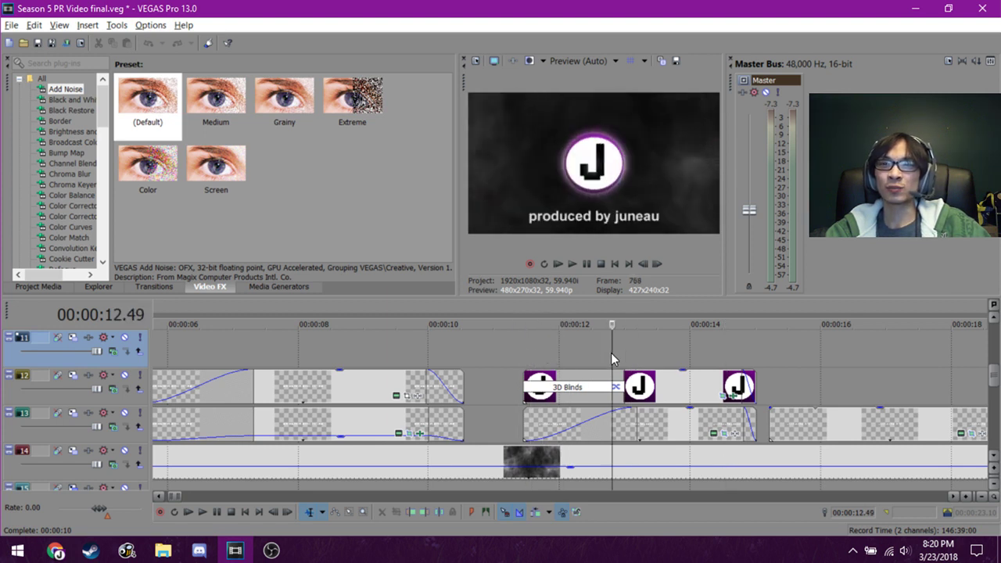
{"action": "left_click", "coordinate": [535, 361]}
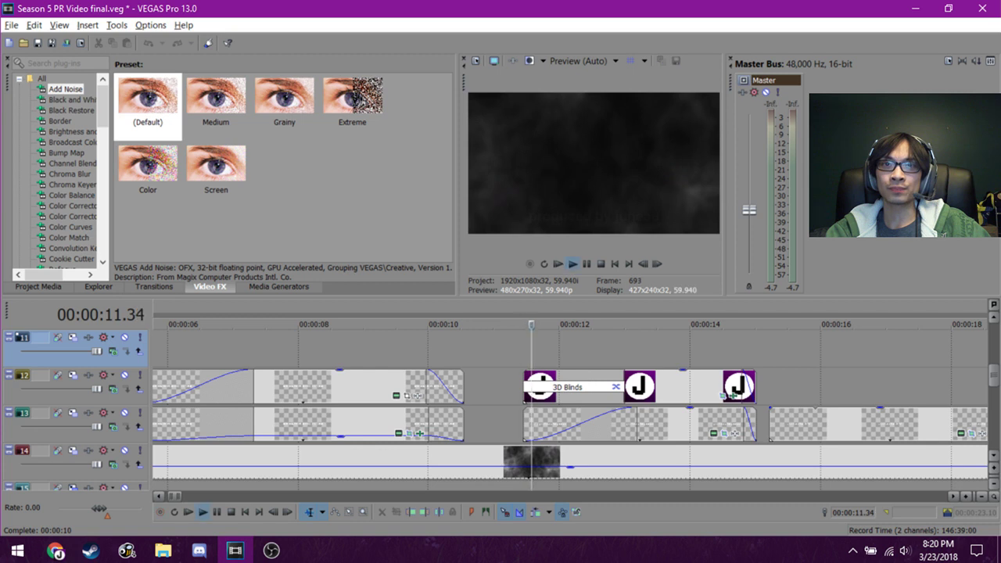
{"action": "key", "text": "space"}
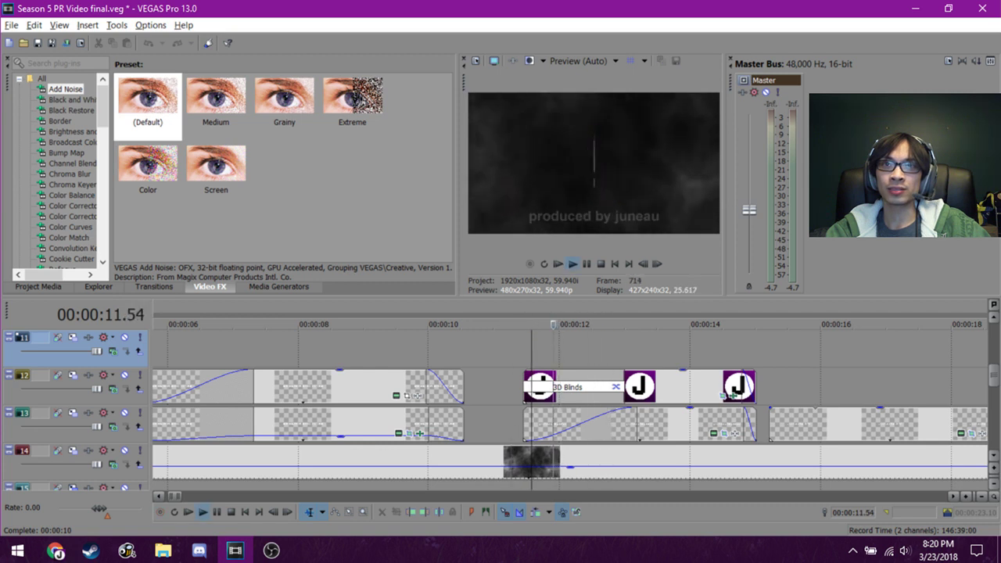
{"action": "left_click_drag", "start_coordinate": [586, 341], "coordinate": [565, 340]}
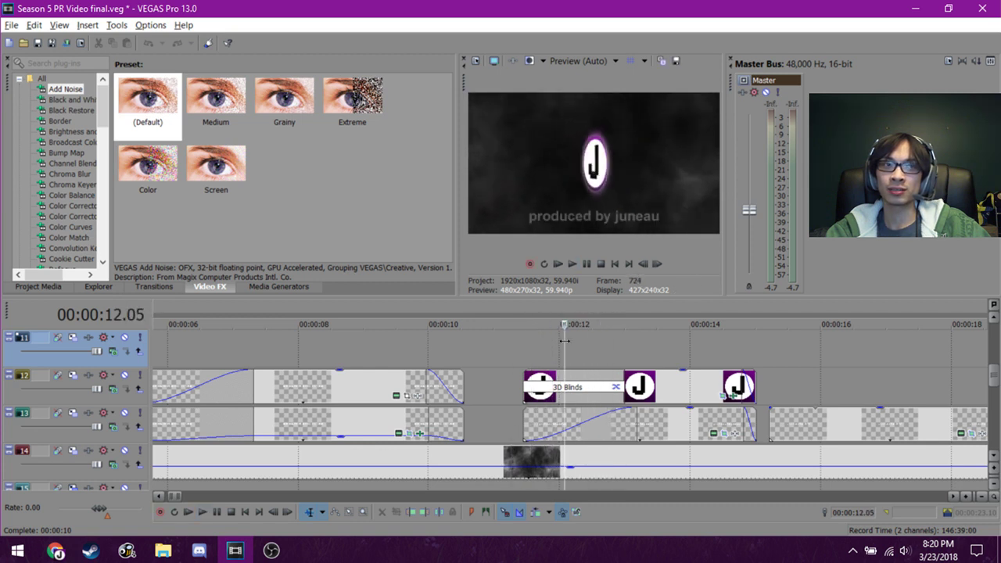
{"action": "left_click", "coordinate": [554, 361]}
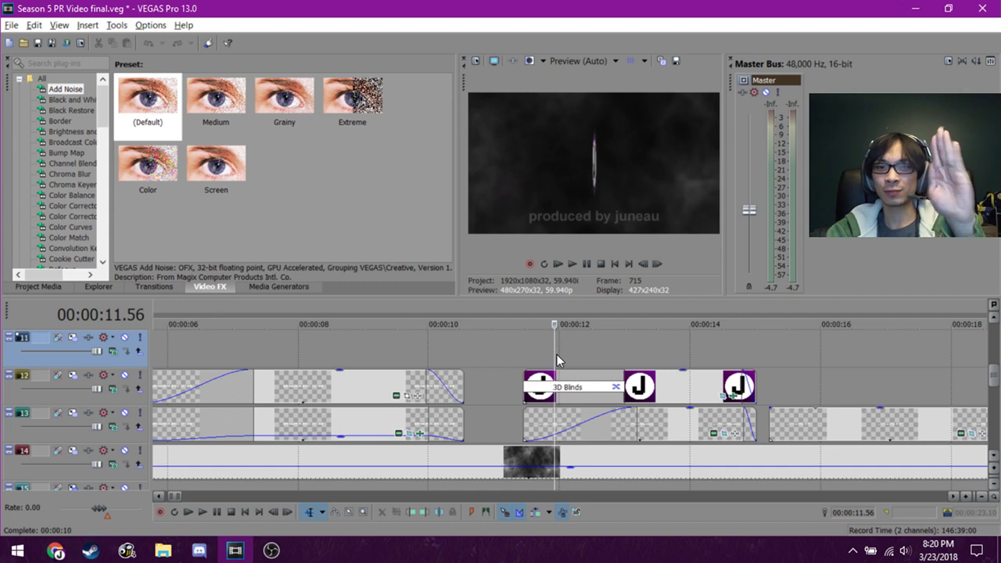
{"action": "left_click", "coordinate": [530, 385]}
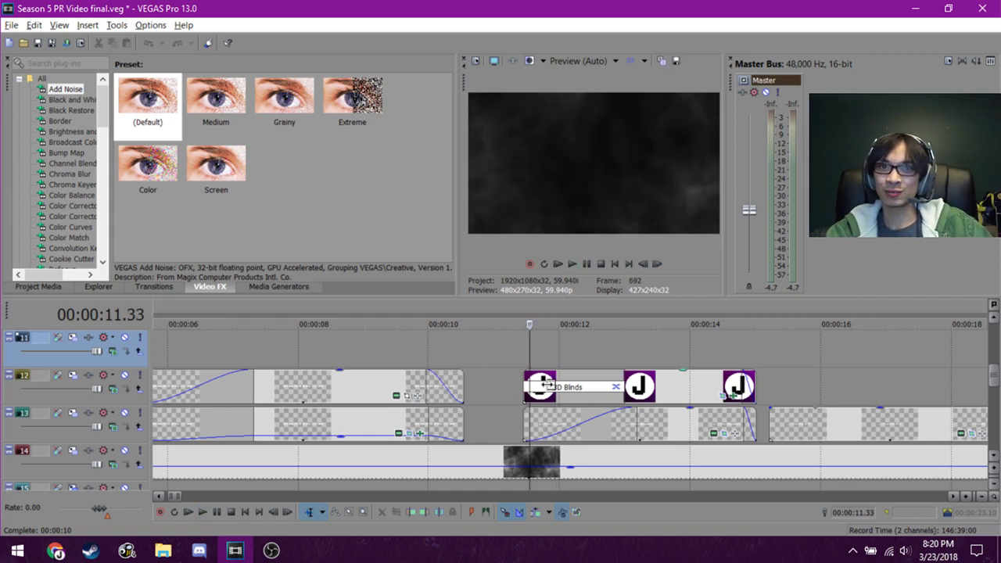
Look up the Spin preset of the 3D Blinds transition and open the settings of the transition on the J logo event.
{"action": "left_click", "coordinate": [134, 286]}
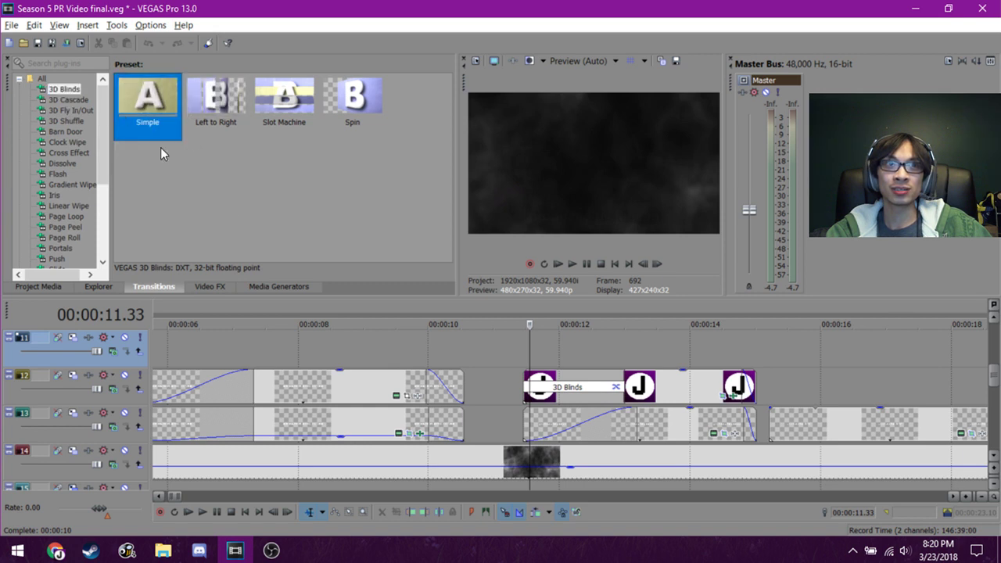
{"action": "left_click", "coordinate": [352, 106]}
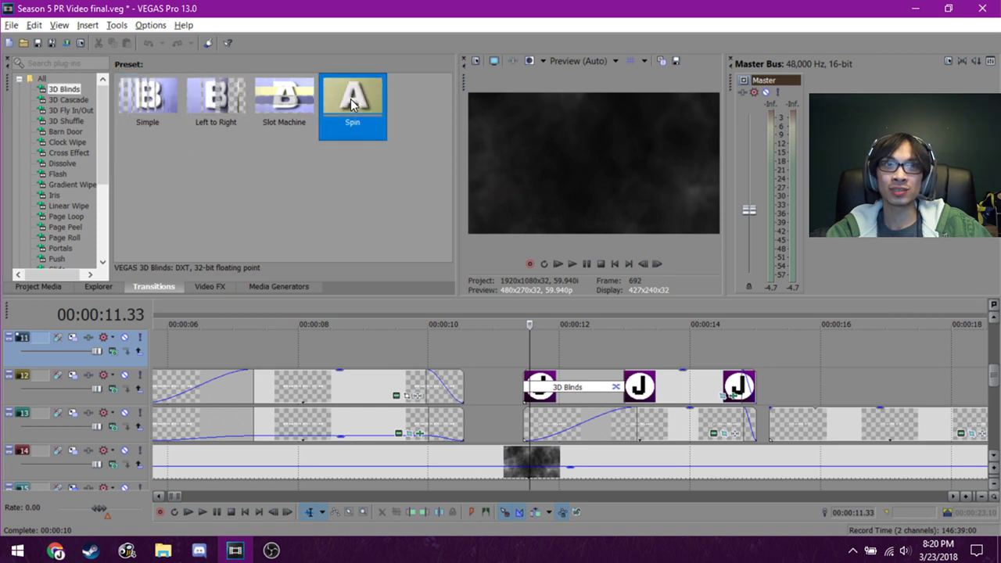
{"action": "left_click", "coordinate": [541, 380]}
{"action": "left_click_drag", "start_coordinate": [538, 324], "coordinate": [580, 324]}
{"action": "left_click", "coordinate": [617, 389]}
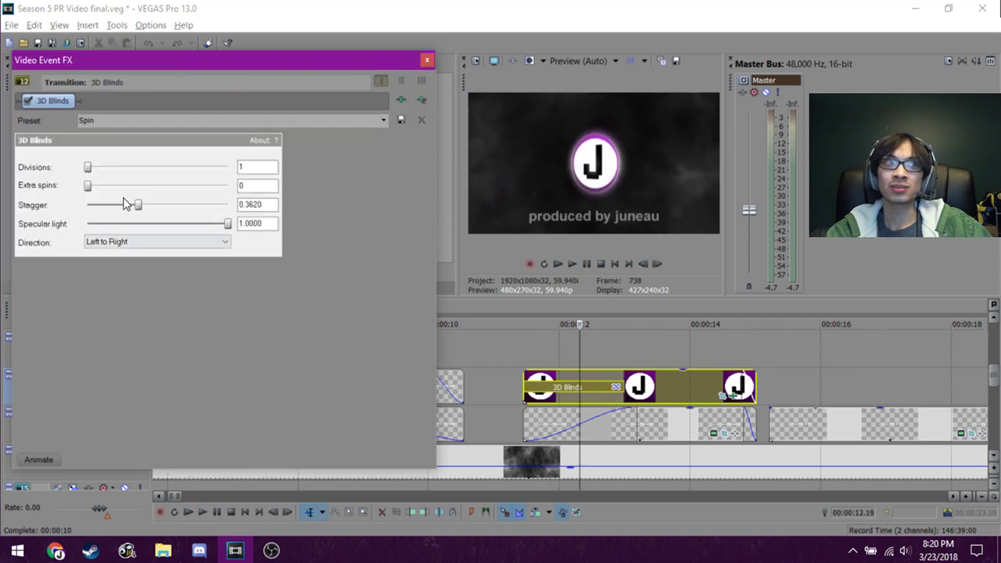
Try 6 extra spins on the logo's 3D Blinds transition and play it from near its start.
{"action": "left_click_drag", "start_coordinate": [89, 192], "coordinate": [171, 191]}
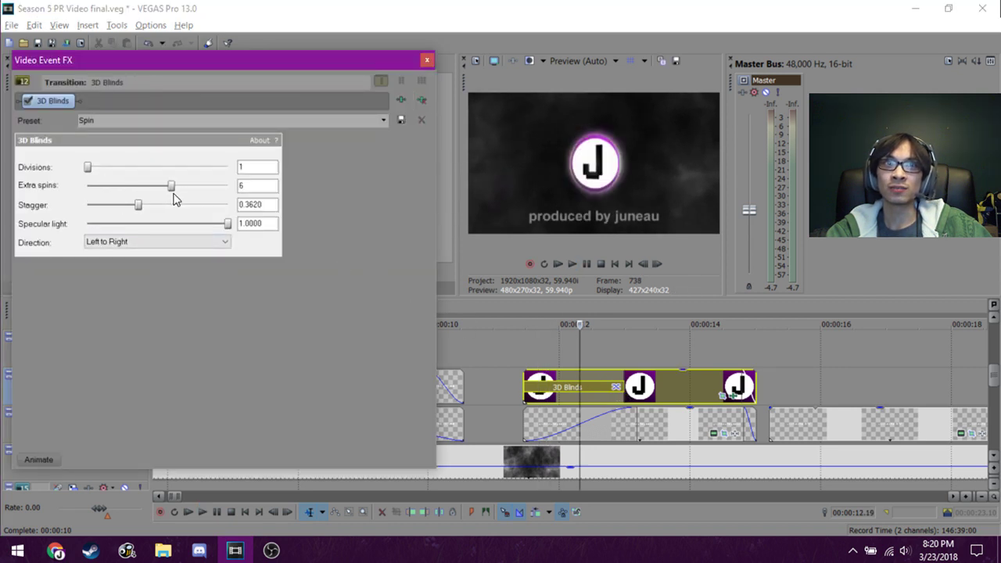
{"action": "left_click", "coordinate": [530, 362]}
{"action": "key", "text": "space"}
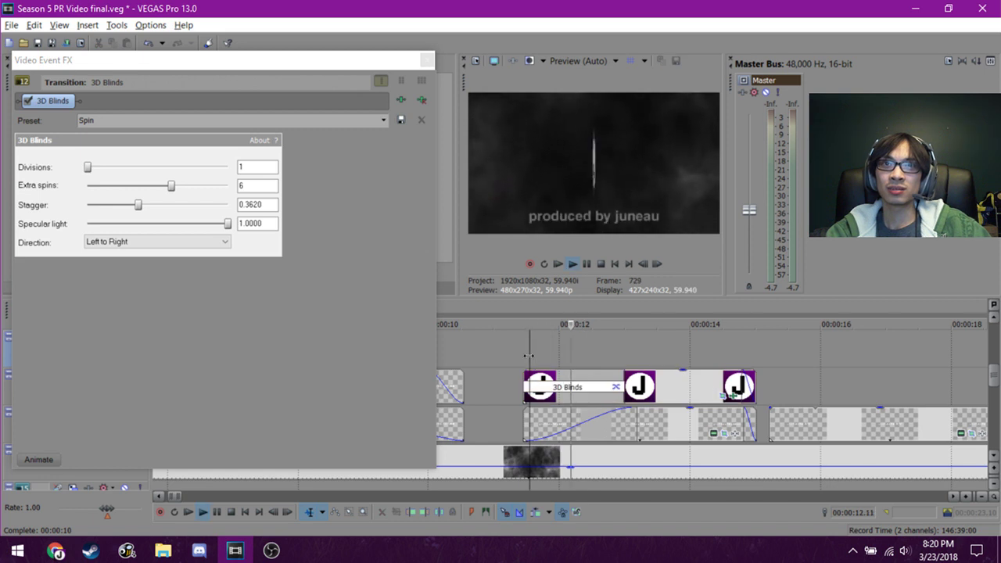
{"action": "key", "text": "space"}
Return the 3D Blinds transition to 0 extra spins, play the logo entrance, and close the transition settings.
{"action": "left_click_drag", "start_coordinate": [171, 185], "coordinate": [156, 195]}
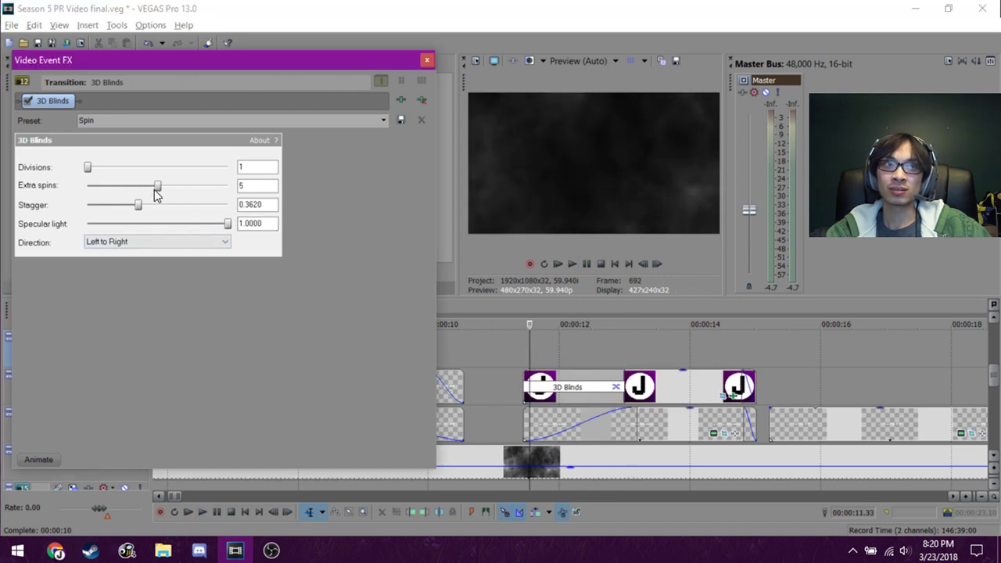
{"action": "left_click", "coordinate": [523, 353]}
{"action": "key", "text": "space"}
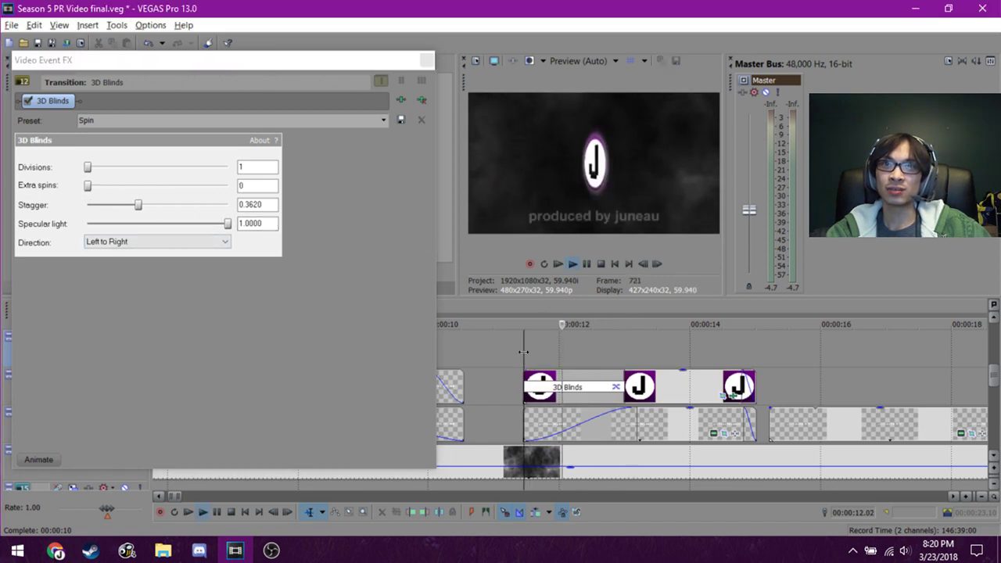
{"action": "key", "text": "space"}
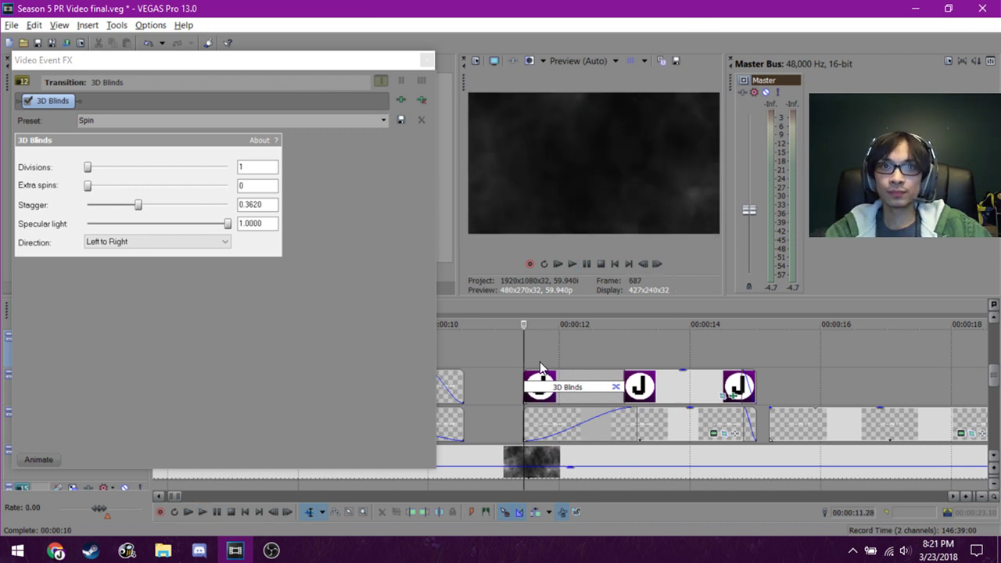
{"action": "key", "text": "space"}
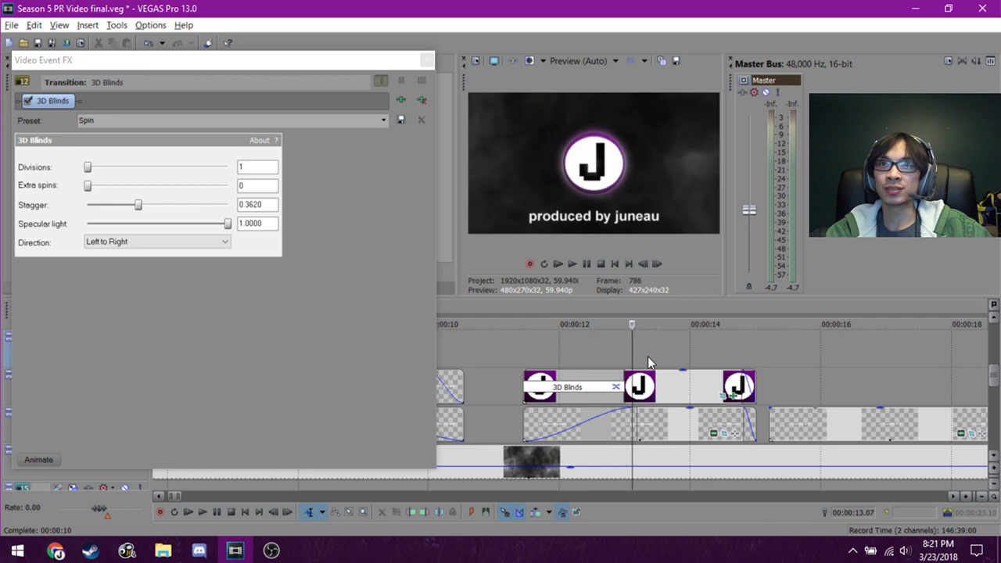
{"action": "left_click", "coordinate": [530, 354]}
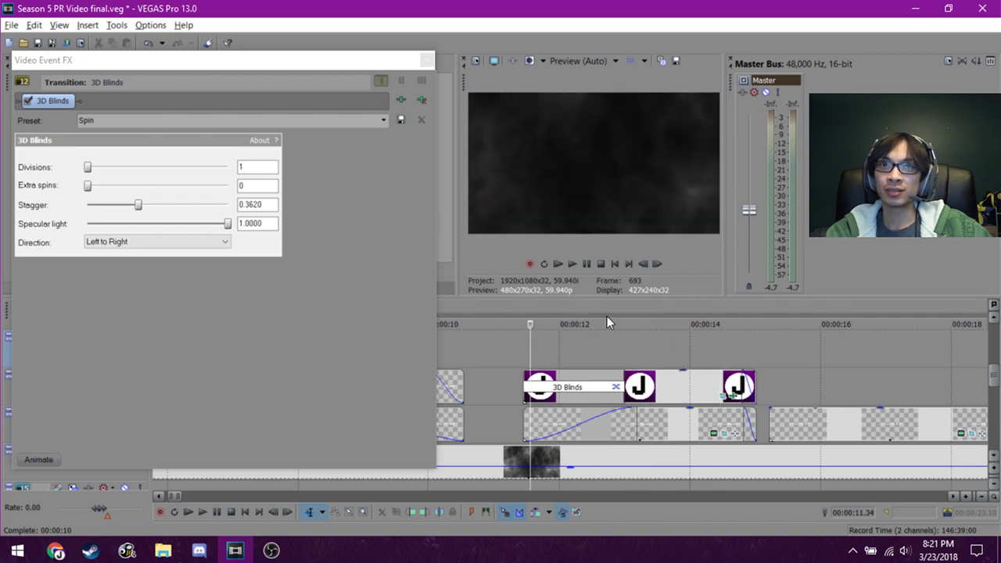
{"action": "left_click", "coordinate": [425, 61]}
Inspect the Pan/Crop zoom animation of the J logo event over its duration, and close the settings.
{"action": "left_click", "coordinate": [721, 396]}
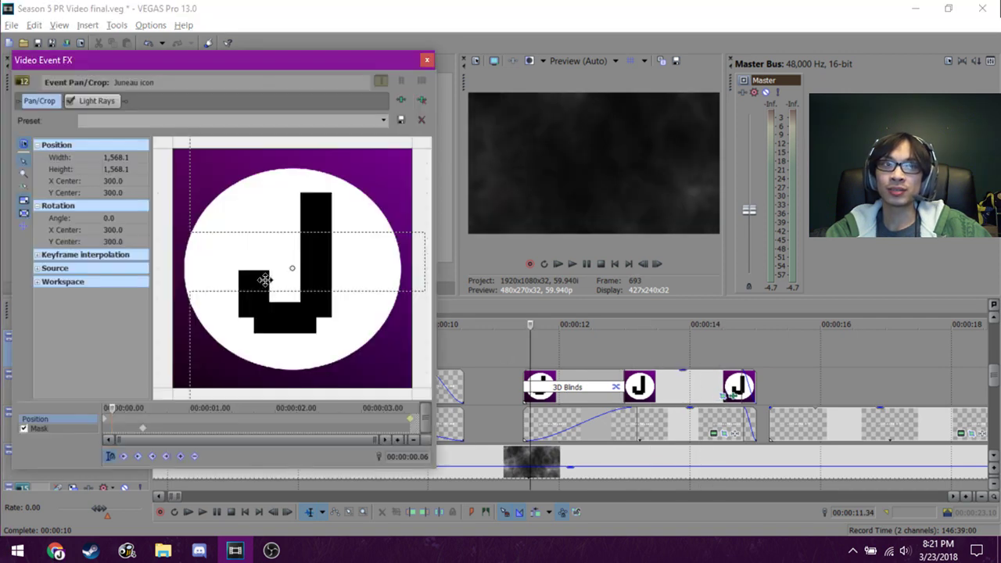
{"action": "left_click_drag", "start_coordinate": [114, 412], "coordinate": [264, 439]}
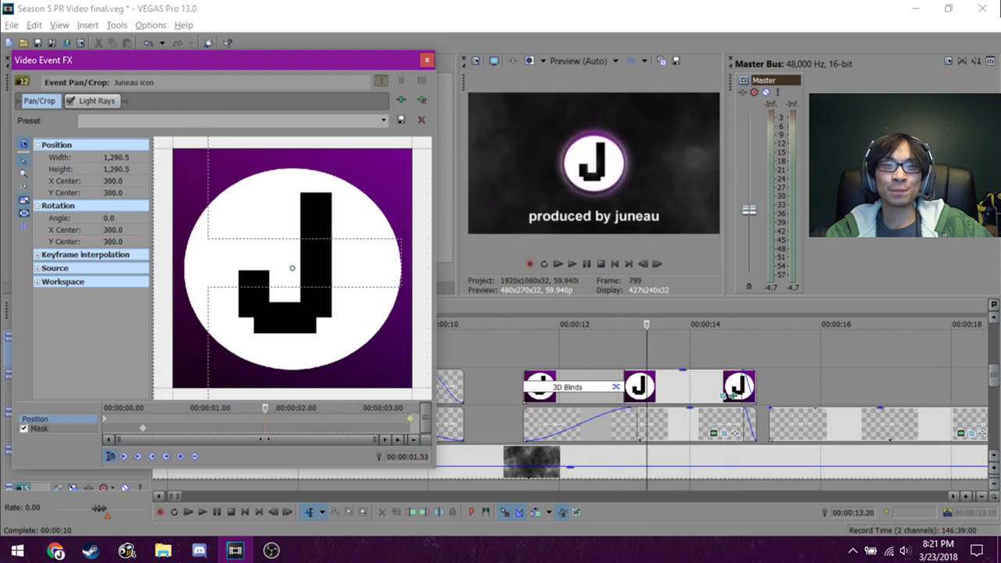
{"action": "key", "text": "space"}
{"action": "left_click", "coordinate": [427, 60]}
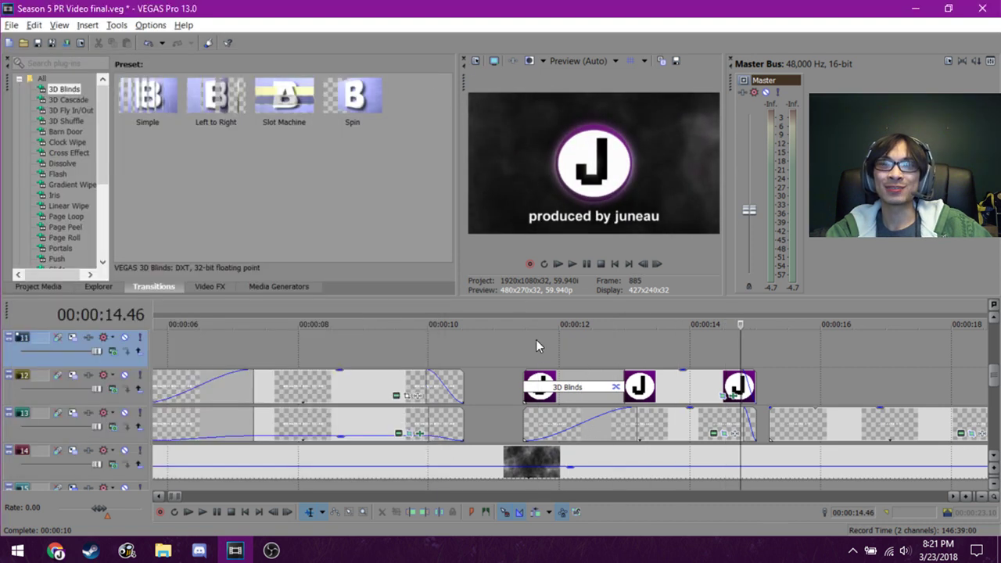
Replay the J logo's spinning entrance from the start of its event.
{"action": "left_click", "coordinate": [560, 354]}
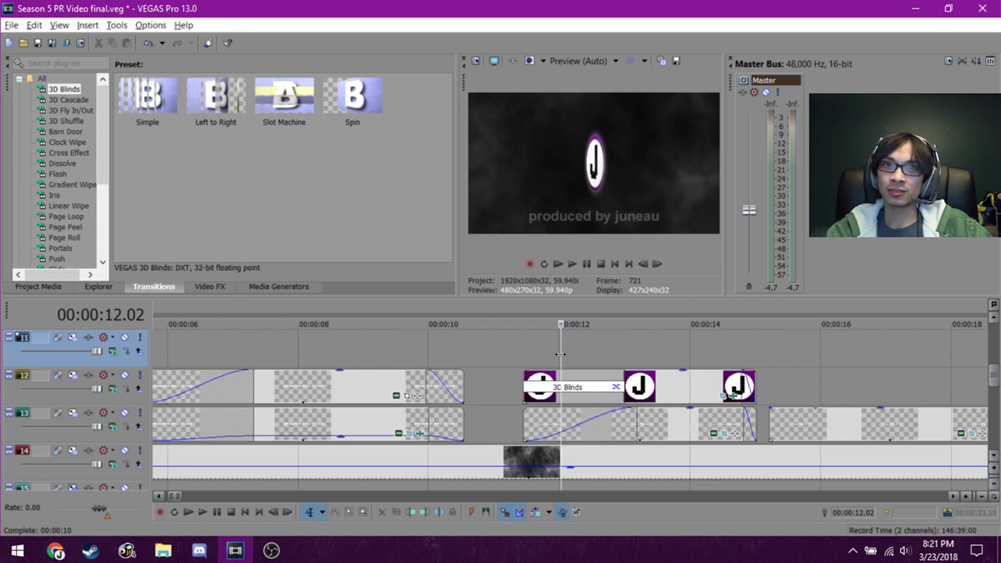
{"action": "left_click", "coordinate": [522, 355]}
{"action": "key", "text": "space"}
{"action": "left_click", "coordinate": [540, 357]}
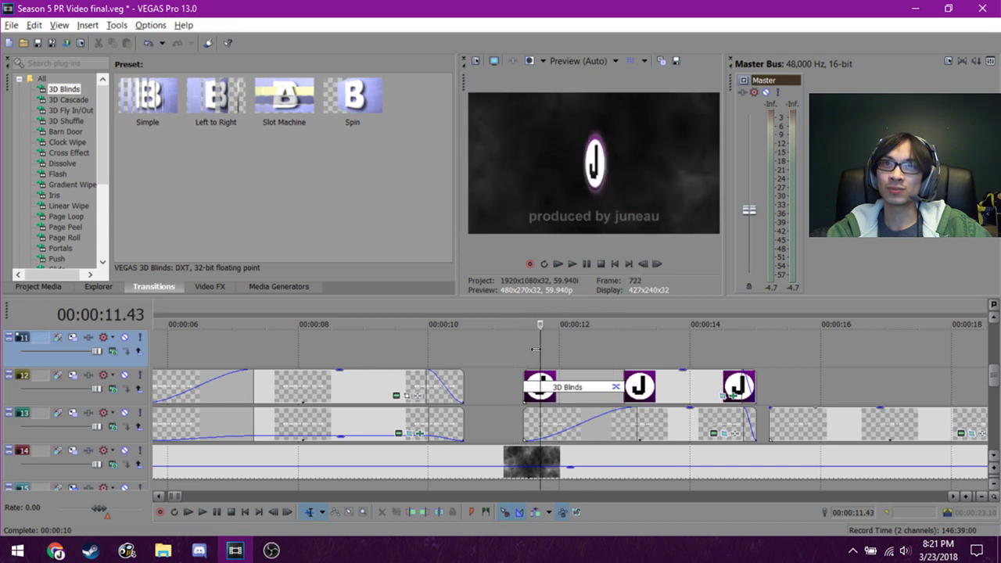
Play the J logo's 3D Blinds entrance again from the event's start at 11.28 s and restart it.
{"action": "mouse_move", "coordinate": [535, 349]}
{"action": "left_mouse_down"}
{"action": "mouse_move", "coordinate": [596, 342]}
{"action": "mouse_move", "coordinate": [546, 344]}
{"action": "mouse_move", "coordinate": [590, 344]}
{"action": "mouse_move", "coordinate": [525, 356]}
{"action": "left_mouse_up"}
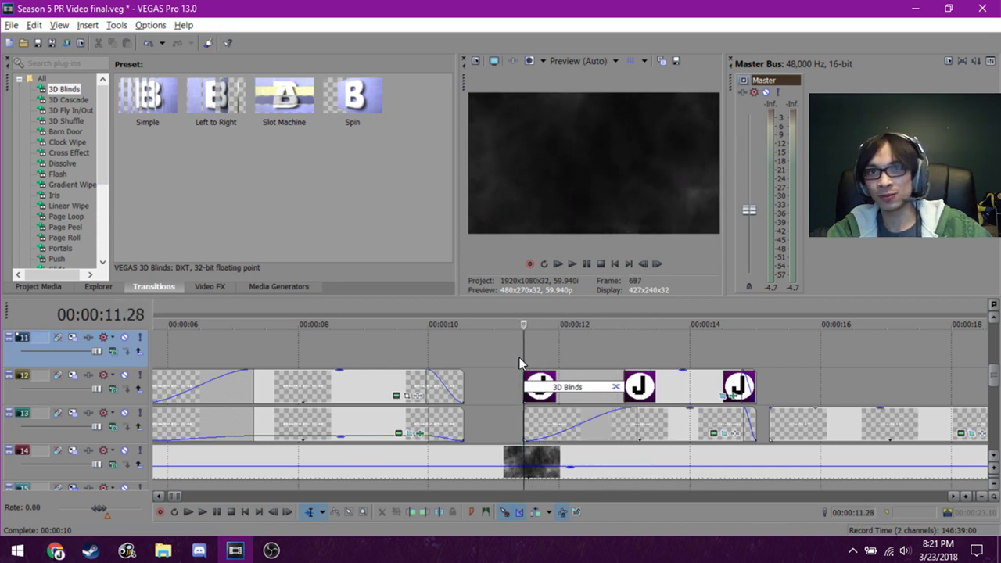
{"action": "key", "text": "space"}
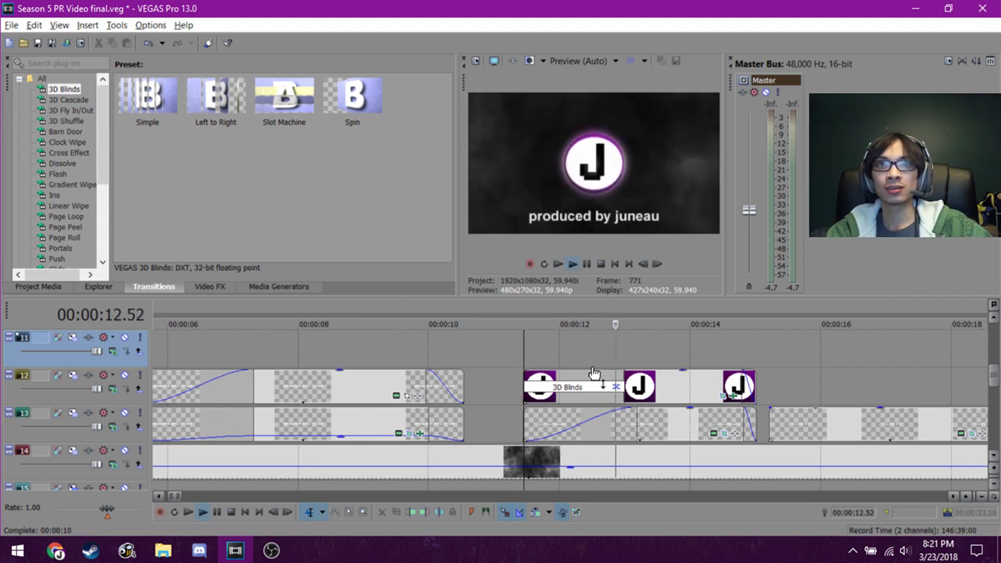
{"action": "key", "text": "space"}
{"action": "key", "text": "space"}
Loop playback over the region from just before the J logo event to just past its 3D Blinds transition, and stop it past the region.
{"action": "left_click_drag", "start_coordinate": [510, 350], "coordinate": [663, 360]}
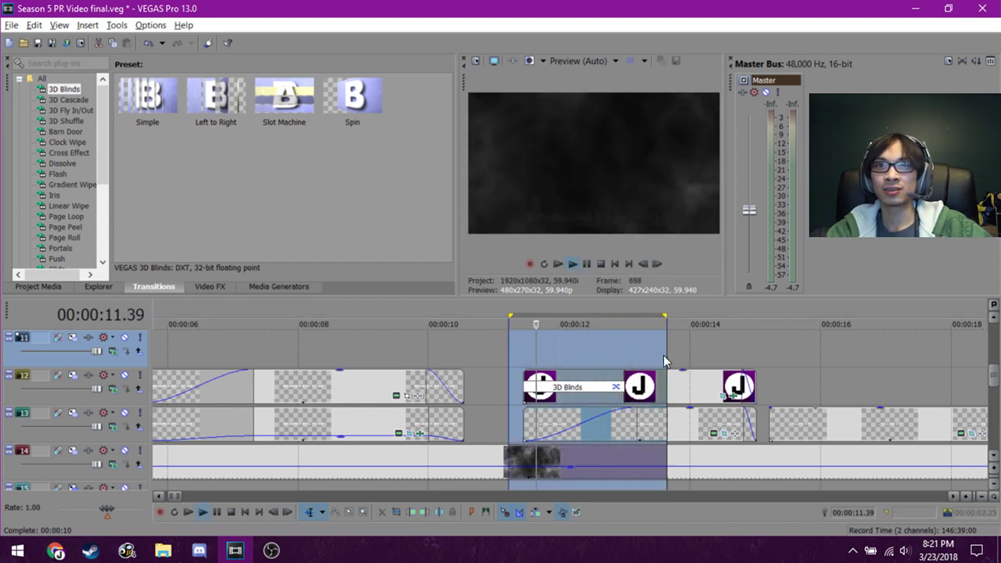
{"action": "left_click", "coordinate": [173, 512]}
{"action": "left_click", "coordinate": [200, 512]}
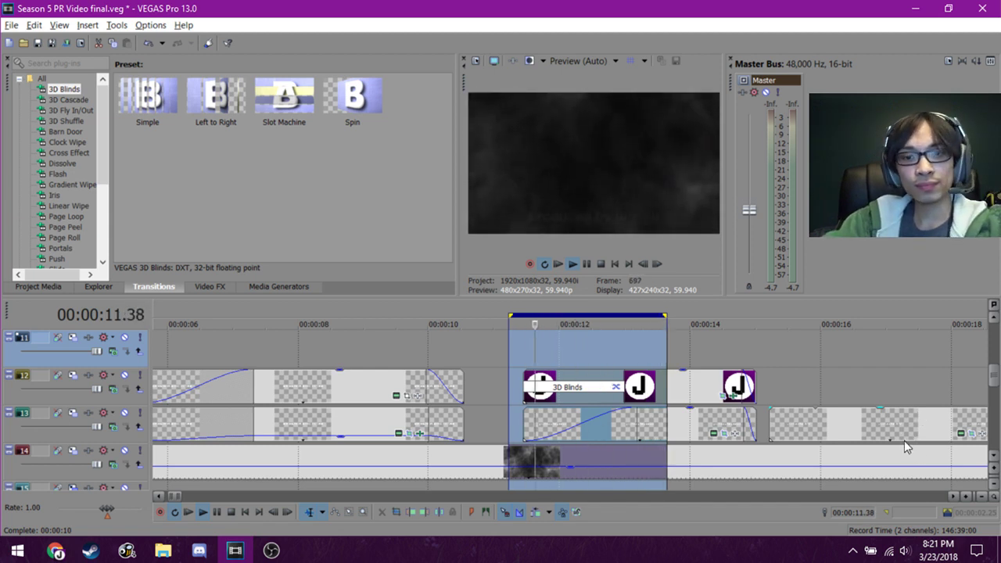
{"action": "left_click", "coordinate": [692, 352]}
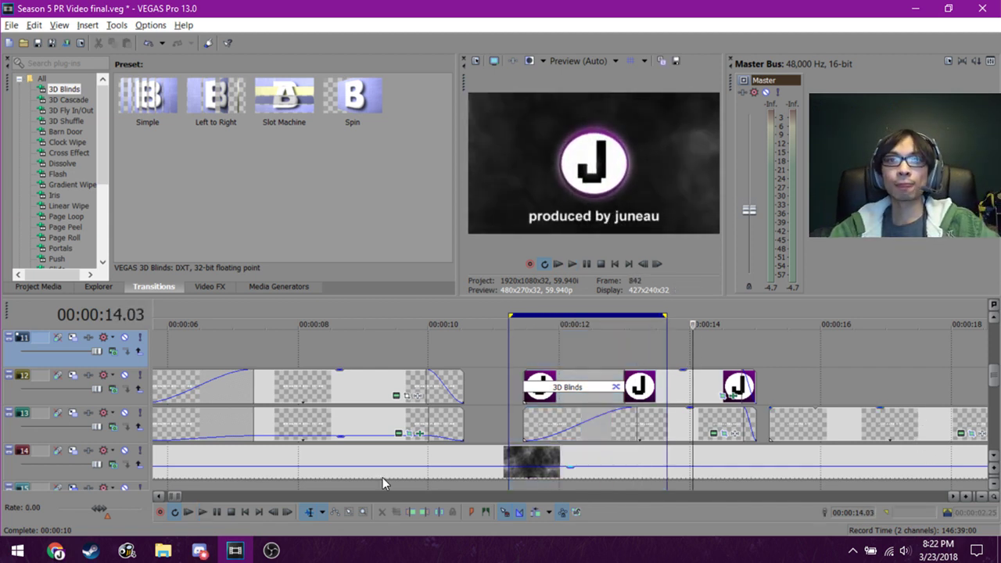
Preview the timeline from the end of the J logo event through the "as of winter 2017" title.
{"action": "left_click", "coordinate": [730, 364]}
{"action": "scroll", "coordinate": [729, 356], "scroll_direction": "down", "scroll_amount": 1}
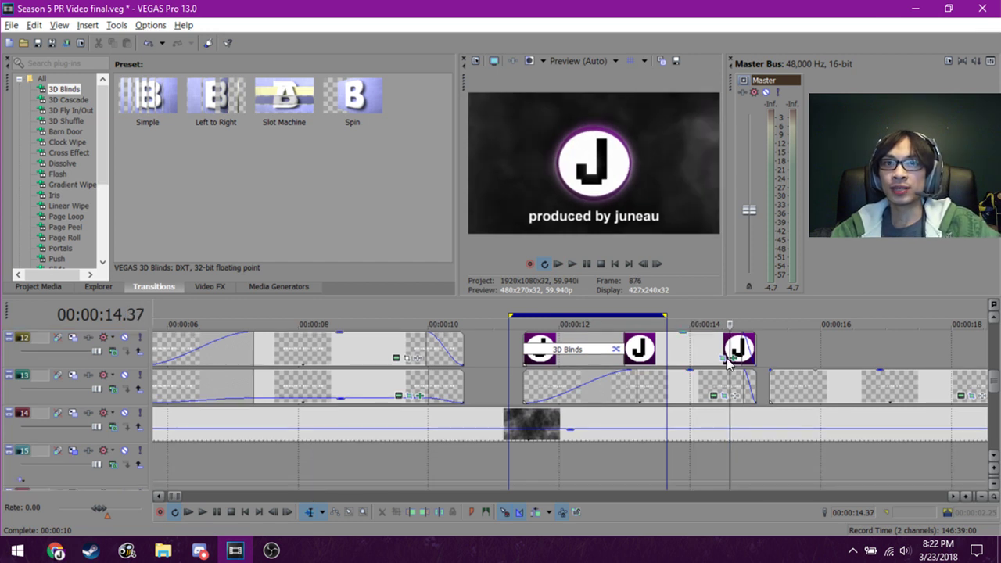
{"action": "scroll", "coordinate": [649, 354], "scroll_direction": "down", "scroll_amount": 2}
{"action": "left_click", "coordinate": [610, 362]}
{"action": "left_click", "coordinate": [652, 361]}
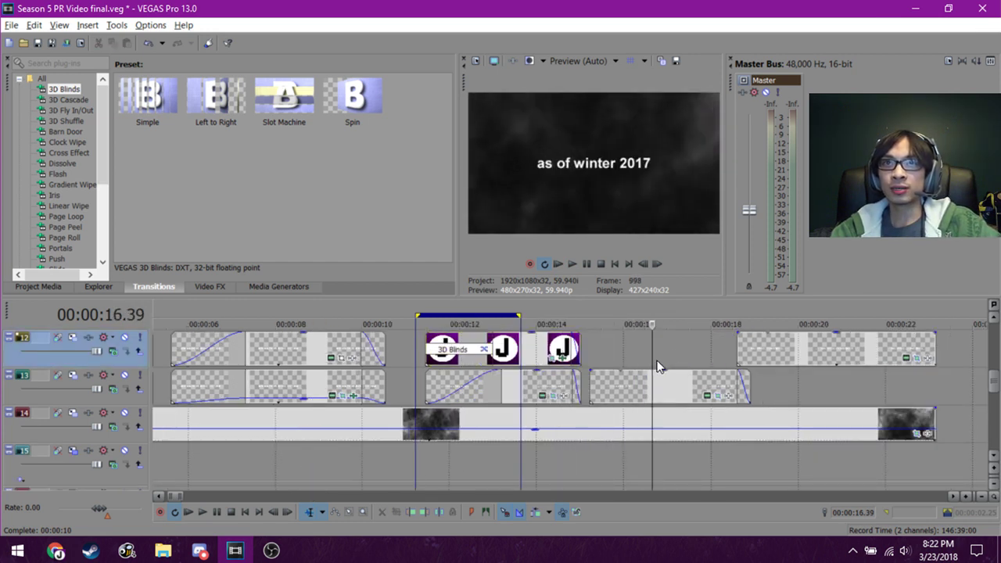
{"action": "left_click", "coordinate": [673, 358]}
{"action": "left_click", "coordinate": [705, 352]}
{"action": "left_click", "coordinate": [720, 348]}
Preview "THE SAGA CONTINUES" title at several points from its oversized start to near its end.
{"action": "left_click", "coordinate": [745, 358]}
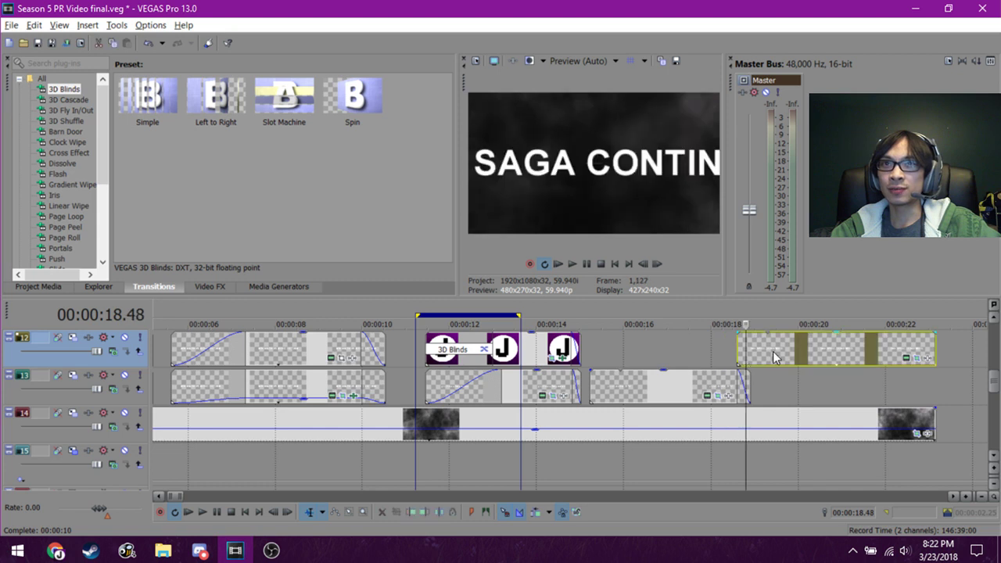
{"action": "left_click", "coordinate": [773, 356]}
{"action": "left_click", "coordinate": [842, 357]}
{"action": "left_click", "coordinate": [886, 356]}
{"action": "scroll", "coordinate": [817, 416], "scroll_direction": "up", "scroll_amount": 1}
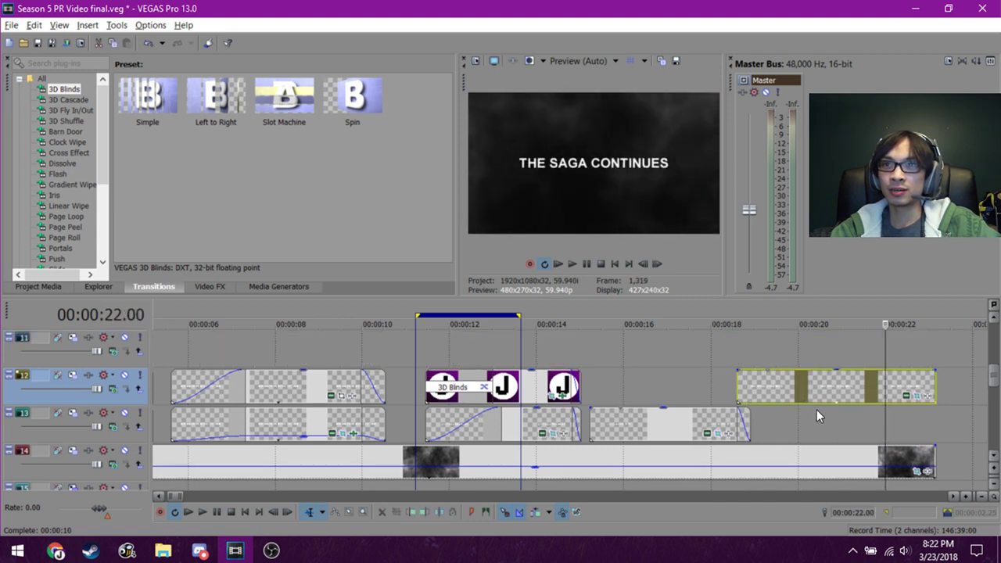
{"action": "left_click", "coordinate": [889, 392]}
{"action": "left_click", "coordinate": [911, 391]}
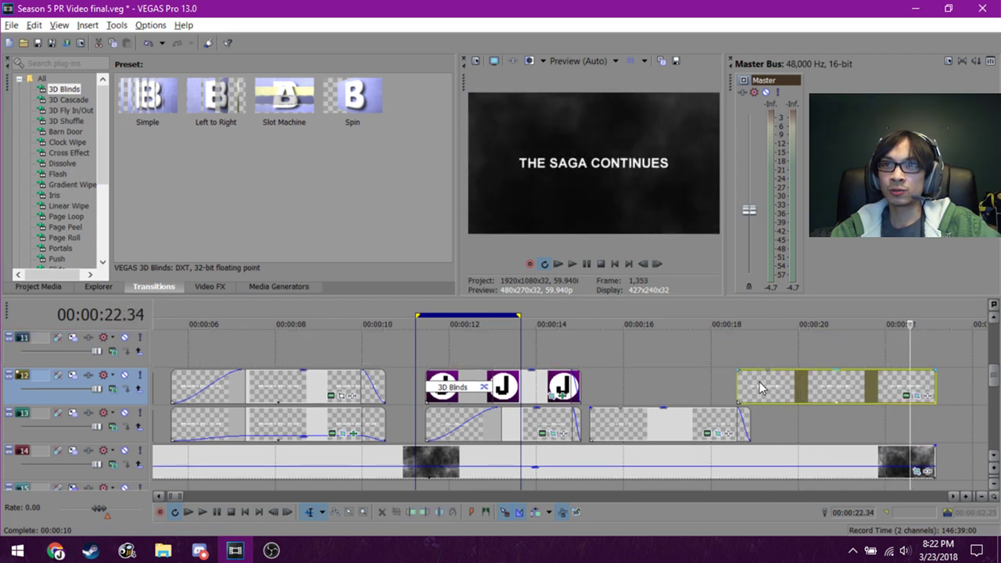
Inspect the Pan/Crop settings of "THE SAGA CONTINUES" title near its second keyframe.
{"action": "left_click", "coordinate": [761, 387]}
{"action": "left_click", "coordinate": [857, 391]}
{"action": "left_click", "coordinate": [918, 399]}
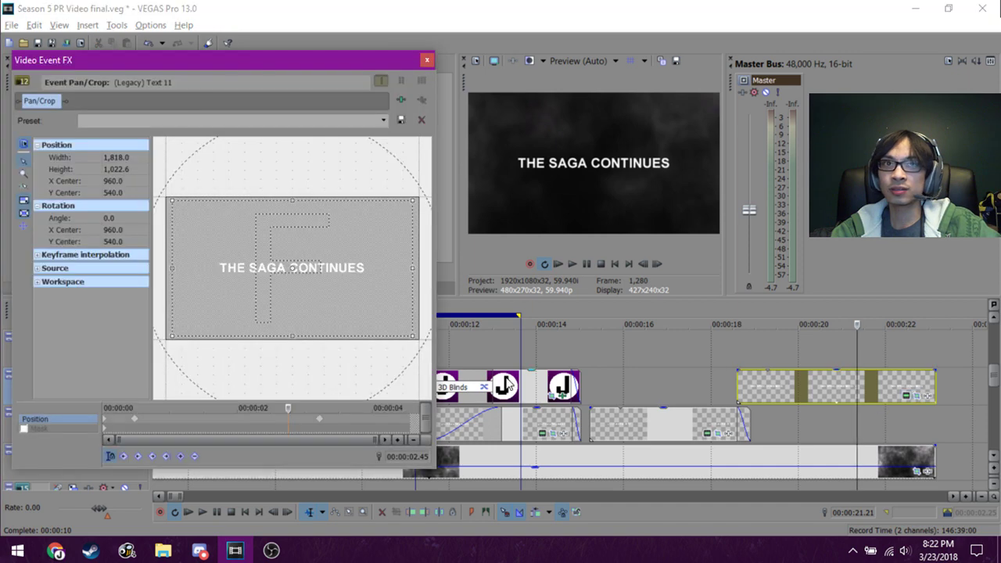
{"action": "left_click_drag", "start_coordinate": [288, 407], "coordinate": [132, 407]}
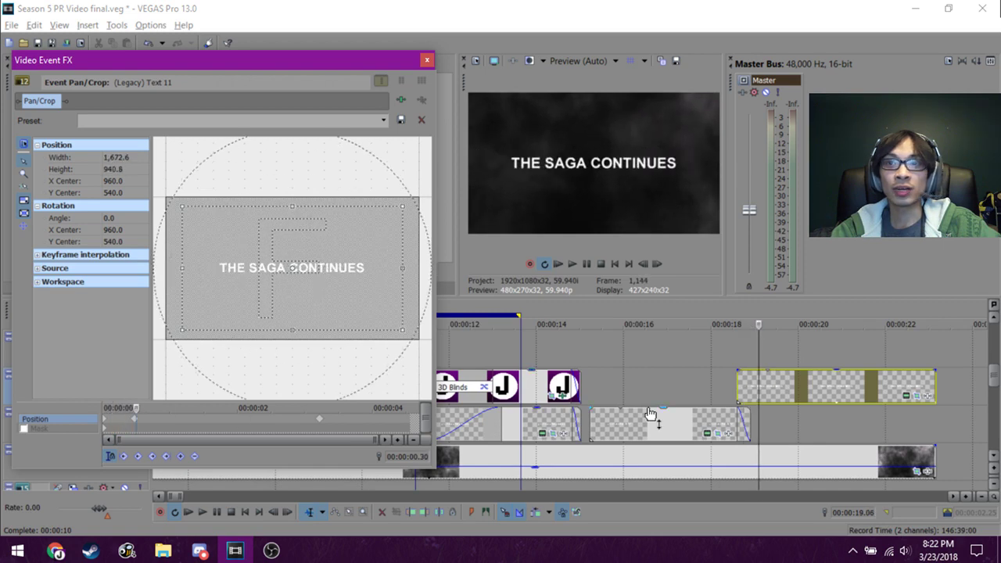
Examine the tiny crop frame at the first Pan/Crop keyframe of the "as of winter 2017" title up close.
{"action": "left_click", "coordinate": [720, 377]}
{"action": "left_click", "coordinate": [717, 433]}
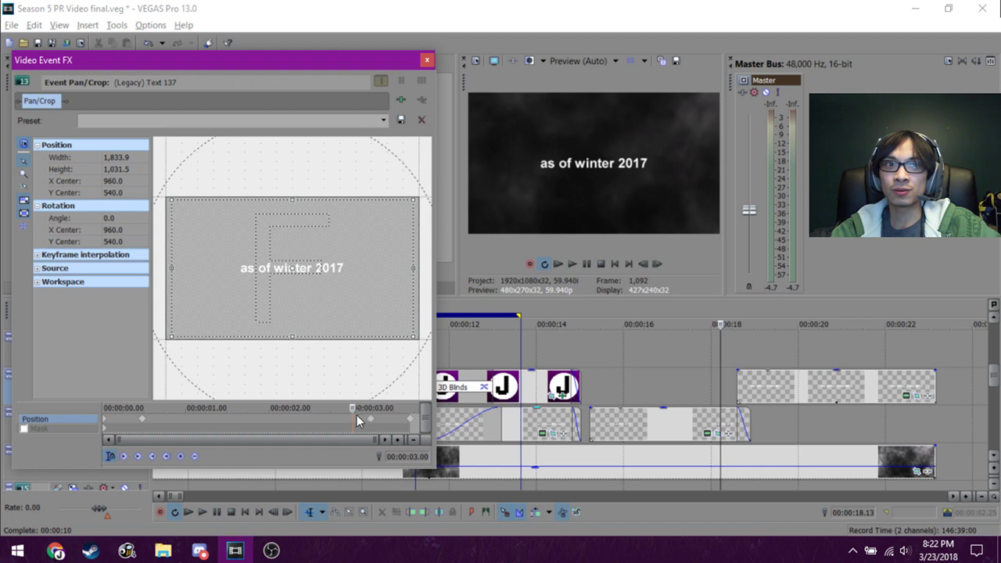
{"action": "left_click_drag", "start_coordinate": [347, 415], "coordinate": [107, 426]}
{"action": "scroll", "coordinate": [305, 284], "scroll_direction": "up", "scroll_amount": 8}
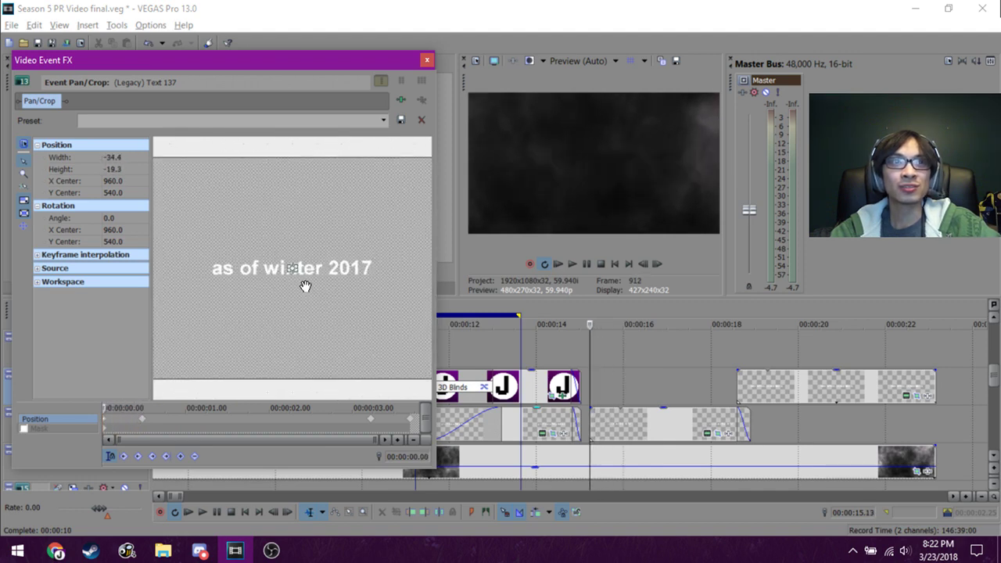
{"action": "scroll", "coordinate": [305, 284], "scroll_direction": "up", "scroll_amount": 8}
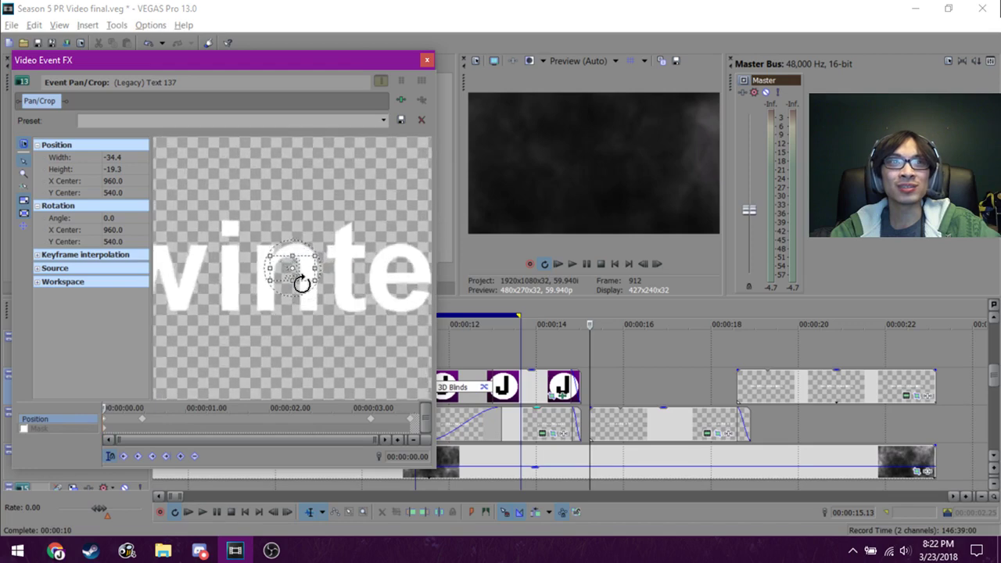
{"action": "scroll", "coordinate": [290, 270], "scroll_direction": "up", "scroll_amount": 1}
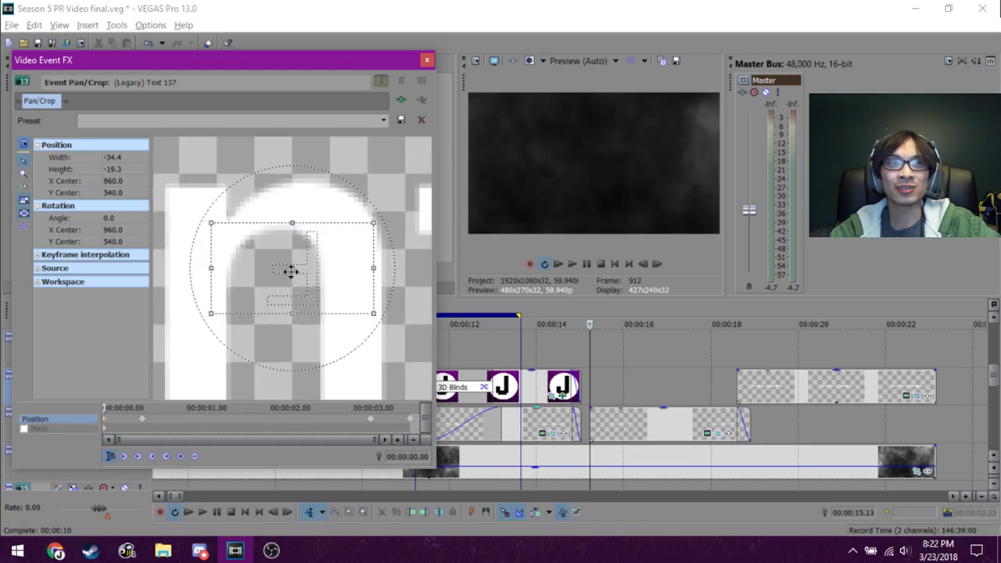
{"action": "scroll", "coordinate": [280, 284], "scroll_direction": "down", "scroll_amount": 4}
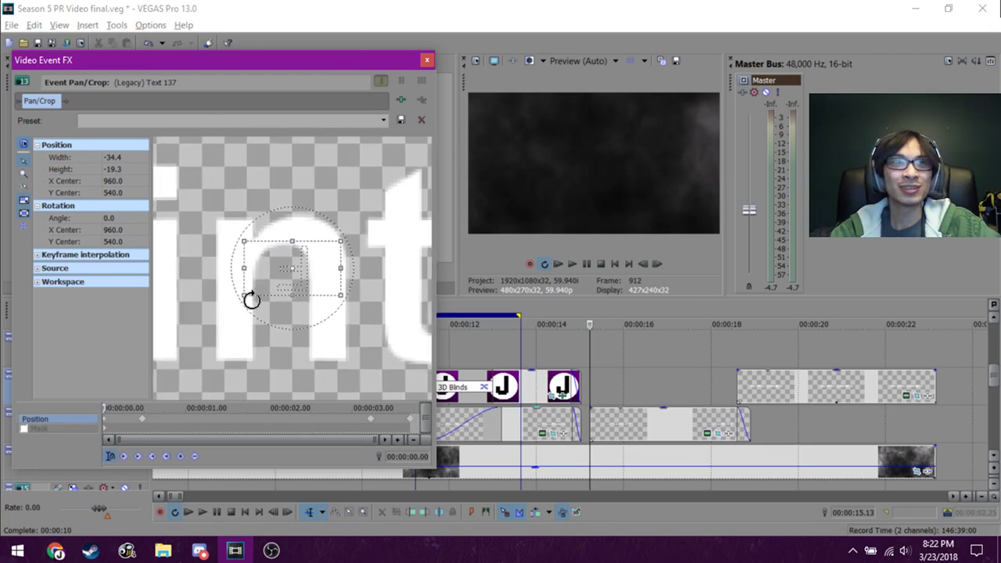
Check how the "as of winter 2017" crop frame changes over its first few frames, and return to the first keyframe.
{"action": "key", "text": "space"}
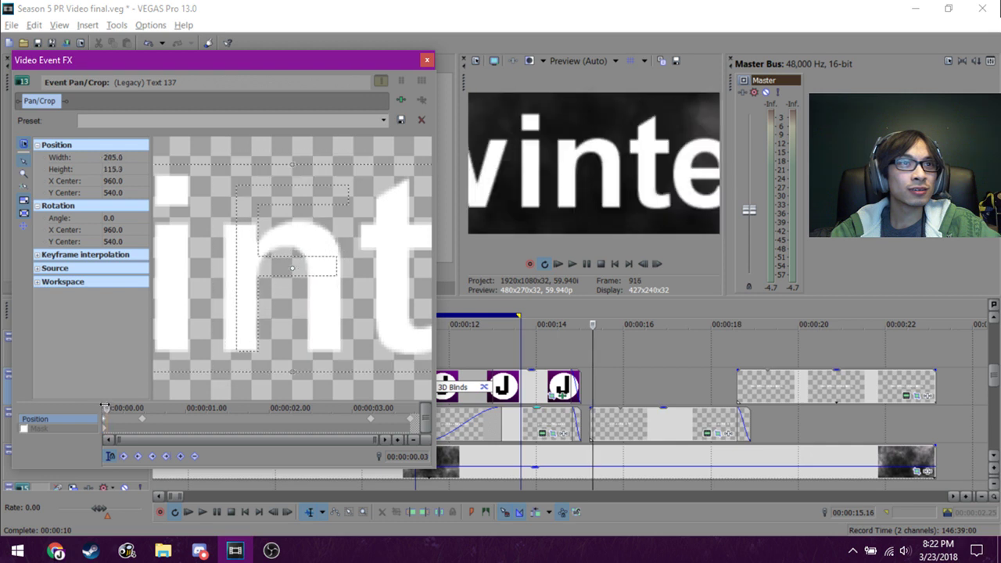
{"action": "key", "text": "space"}
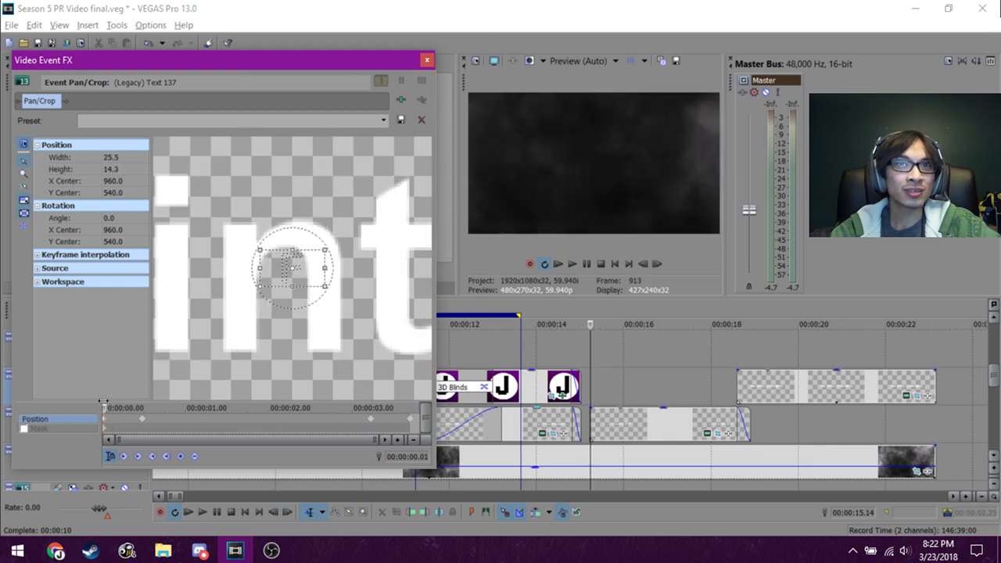
{"action": "scroll", "coordinate": [181, 323], "scroll_direction": "up", "scroll_amount": 5}
{"action": "left_click", "coordinate": [105, 408]}
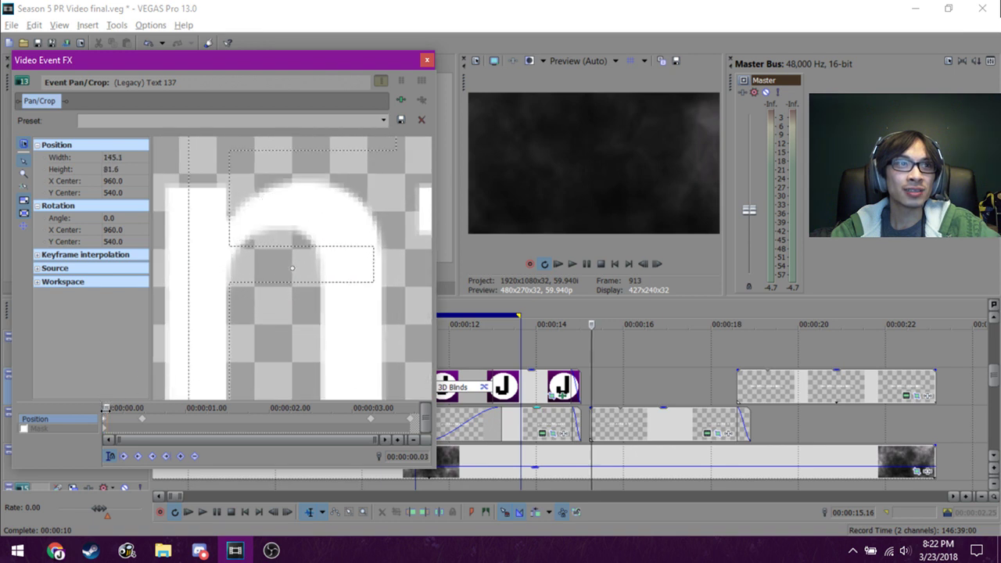
{"action": "left_click", "coordinate": [102, 408]}
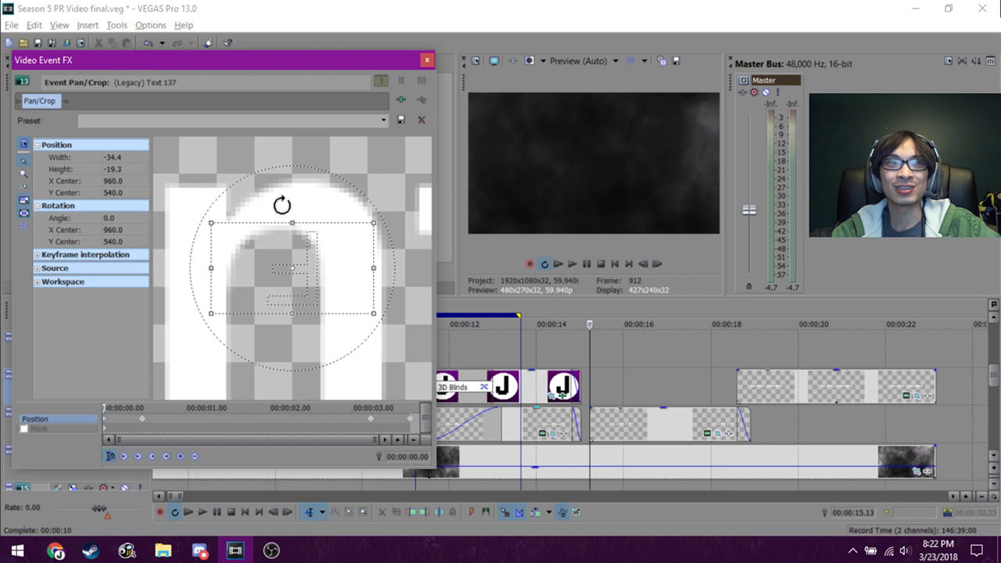
Try enlarging the "as of winter 2017" title's first-keyframe crop frame to a width of -517.1 and height of -290.9, and undo it.
{"action": "scroll", "coordinate": [264, 329], "scroll_direction": "down", "scroll_amount": 3}
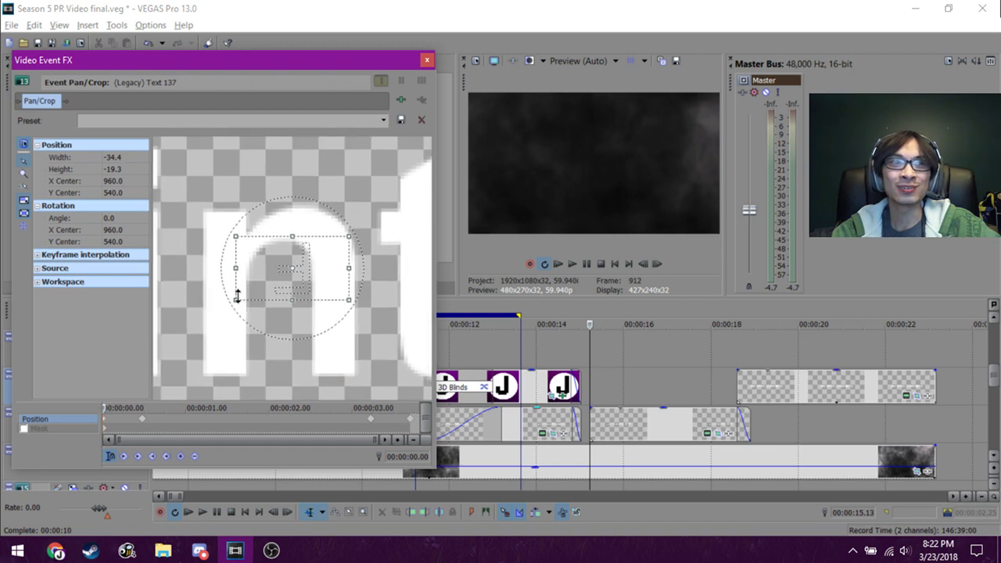
{"action": "left_click_drag", "start_coordinate": [237, 295], "coordinate": [78, 380]}
{"action": "scroll", "coordinate": [275, 304], "scroll_direction": "down", "scroll_amount": 4}
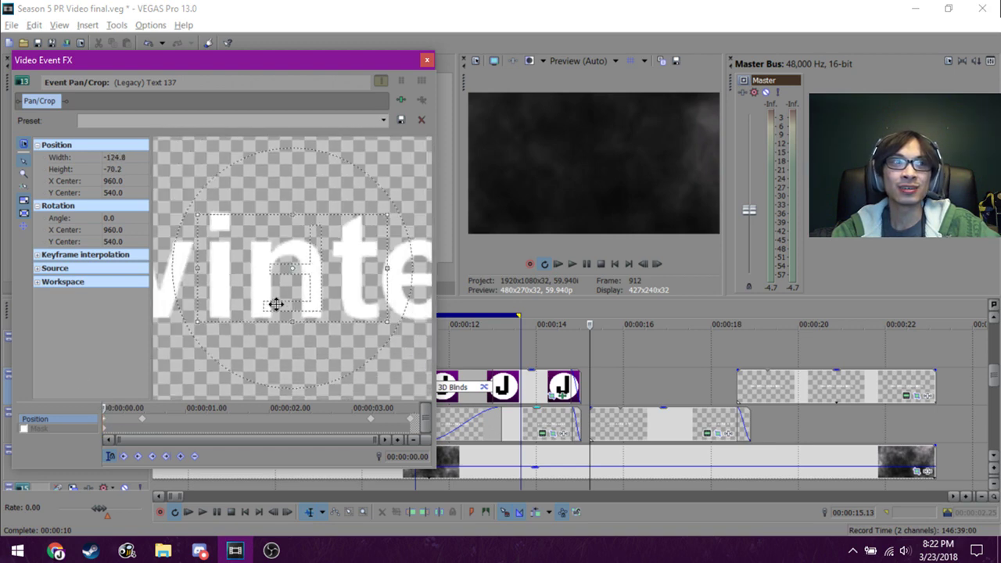
{"action": "scroll", "coordinate": [276, 304], "scroll_direction": "down", "scroll_amount": 3}
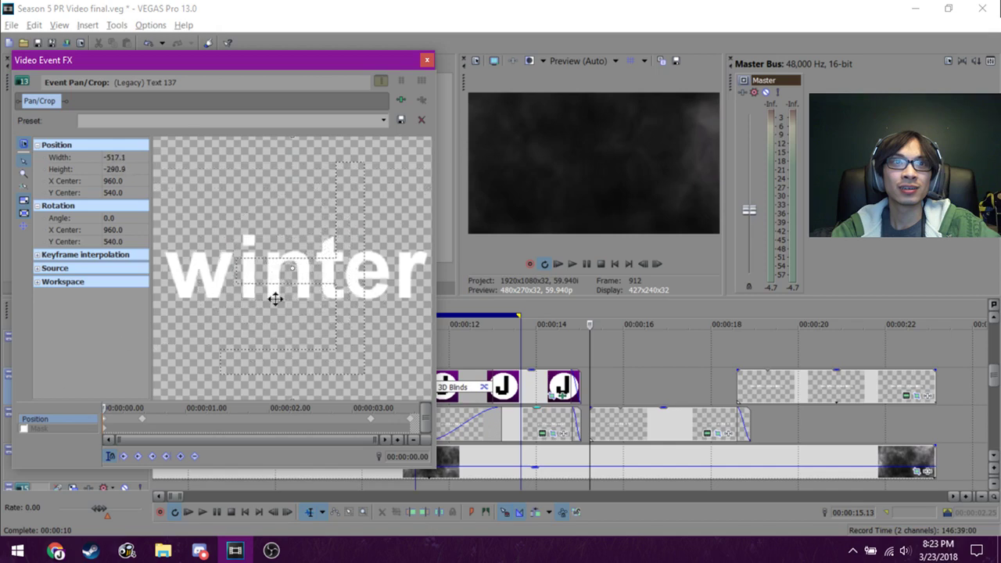
{"action": "scroll", "coordinate": [275, 297], "scroll_direction": "down", "scroll_amount": 4}
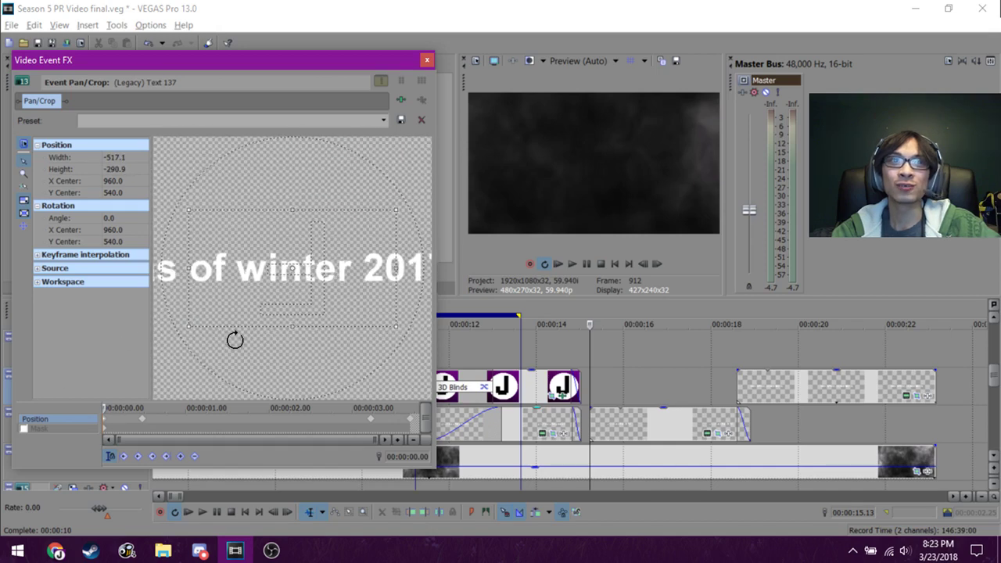
{"action": "scroll", "coordinate": [235, 341], "scroll_direction": "up", "scroll_amount": 8}
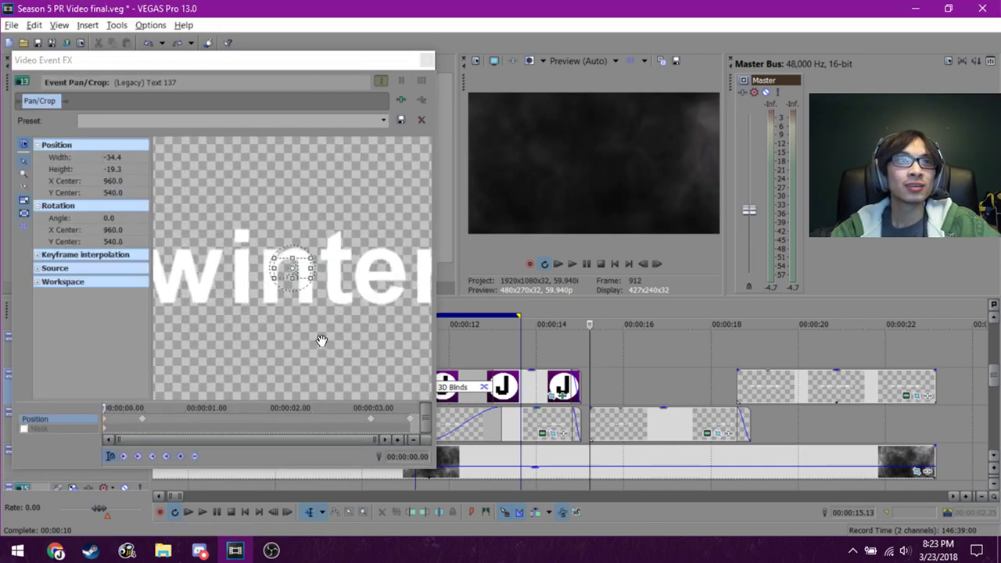
Examine the "as of winter 2017" title's zoom from its first Pan/Crop keyframe to the second at 0.29 s.
{"action": "scroll", "coordinate": [322, 340], "scroll_direction": "up", "scroll_amount": 3}
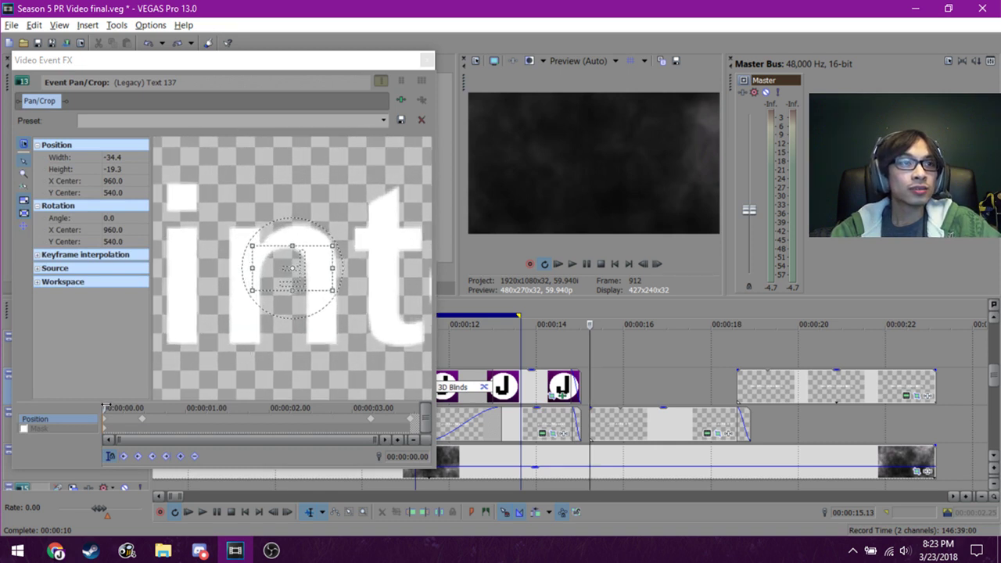
{"action": "left_click_drag", "start_coordinate": [106, 407], "coordinate": [125, 422]}
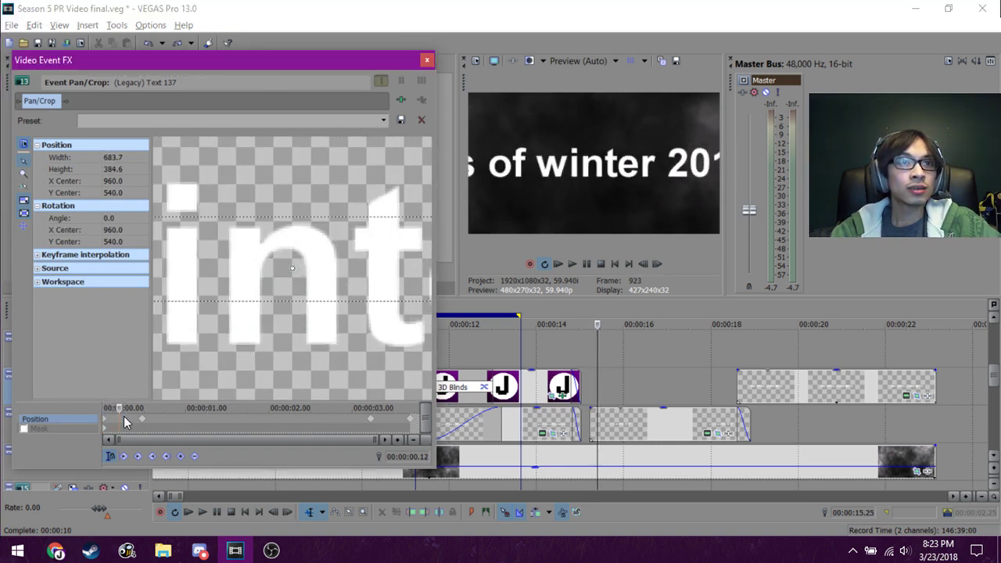
{"action": "left_click", "coordinate": [140, 408]}
{"action": "scroll", "coordinate": [304, 302], "scroll_direction": "down", "scroll_amount": 5}
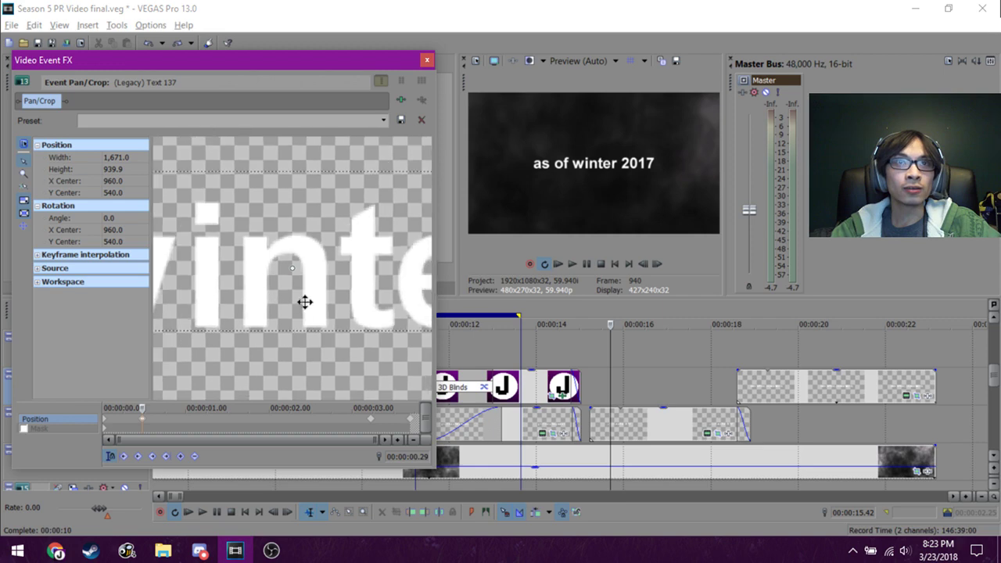
{"action": "scroll", "coordinate": [306, 304], "scroll_direction": "down", "scroll_amount": 6}
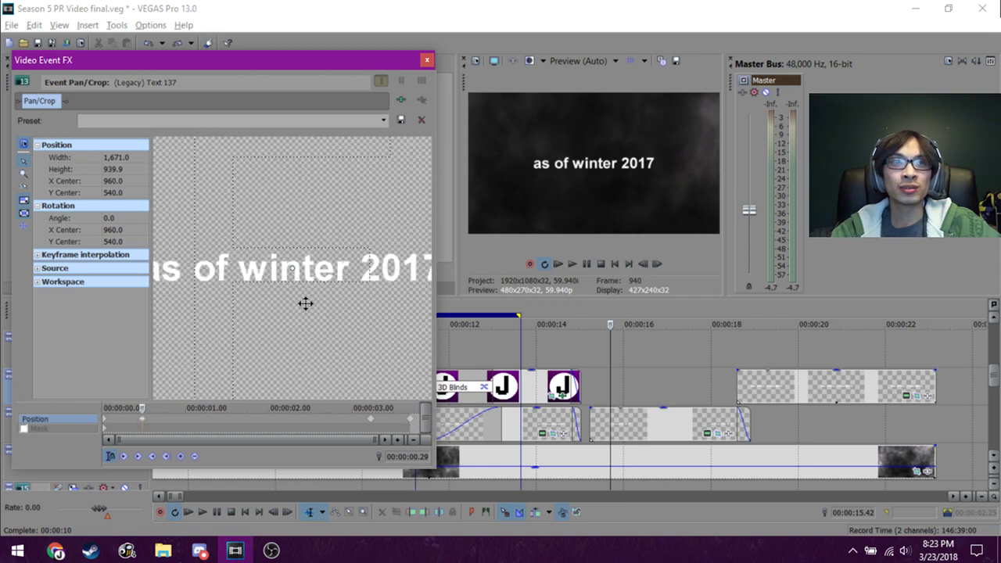
{"action": "scroll", "coordinate": [306, 303], "scroll_direction": "down", "scroll_amount": 1}
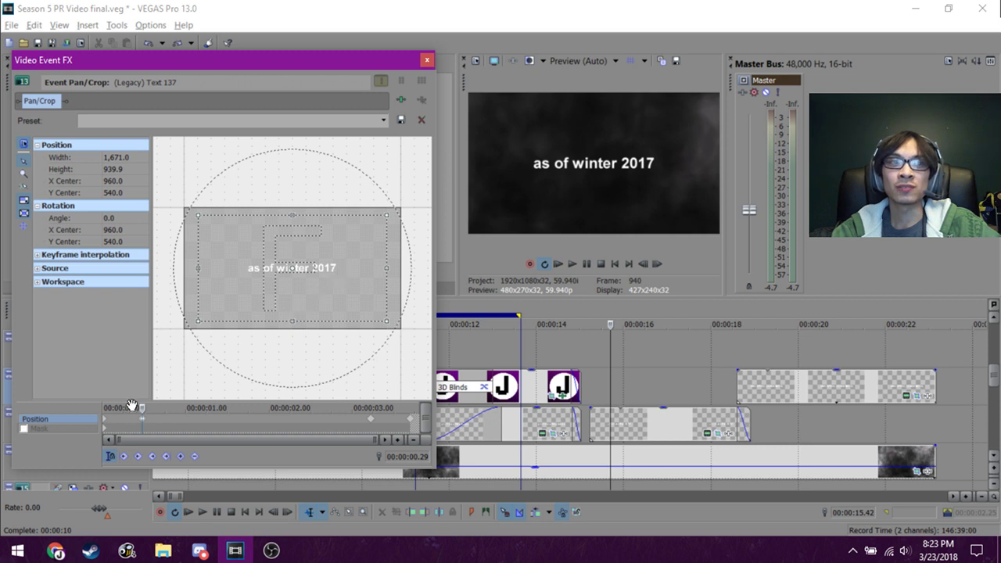
Compare the "as of winter 2017" title's crop frames at the 0.29 s and 3.13 s keyframes.
{"action": "left_click_drag", "start_coordinate": [144, 408], "coordinate": [193, 407]}
{"action": "left_click", "coordinate": [372, 424]}
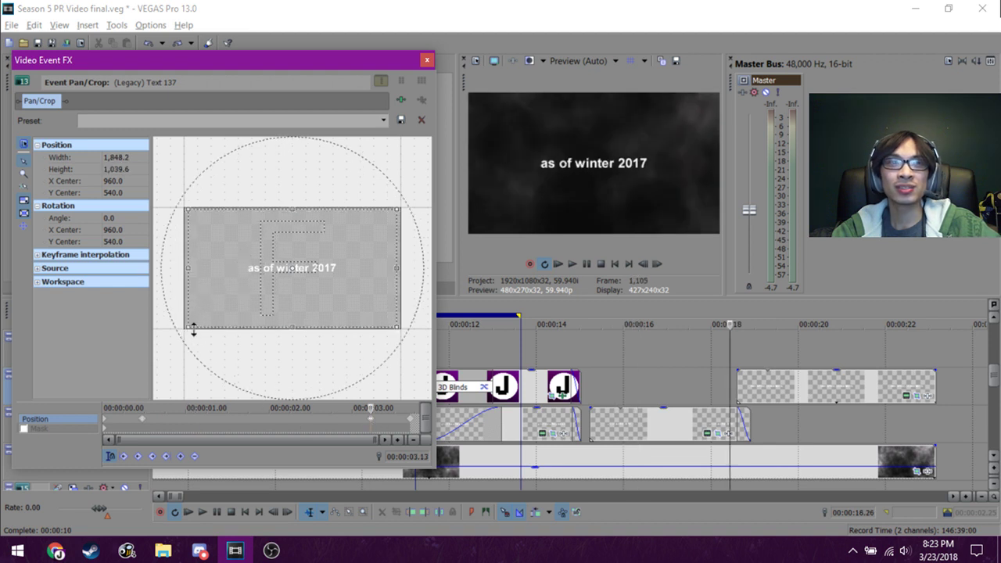
{"action": "left_click", "coordinate": [144, 424]}
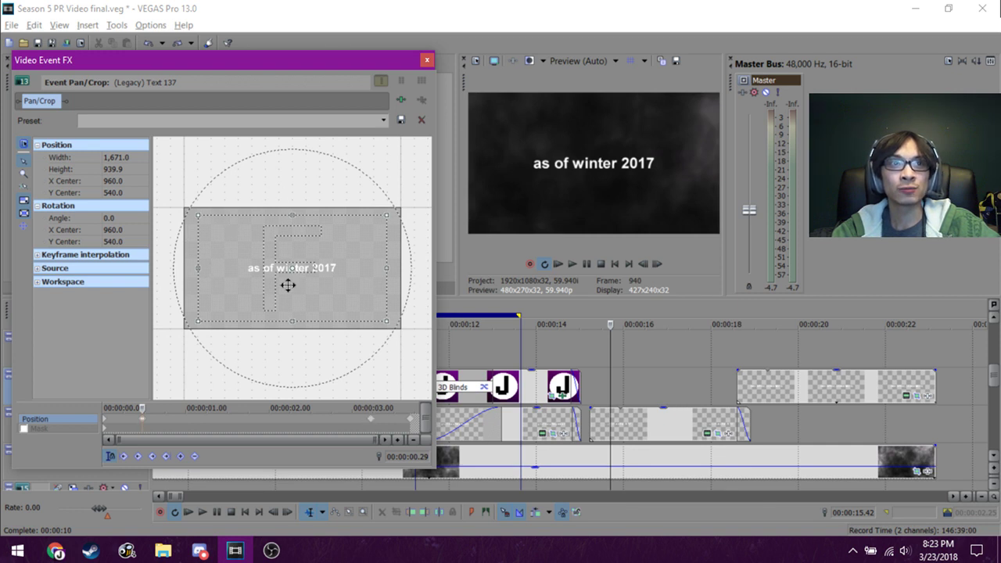
{"action": "left_click", "coordinate": [370, 424]}
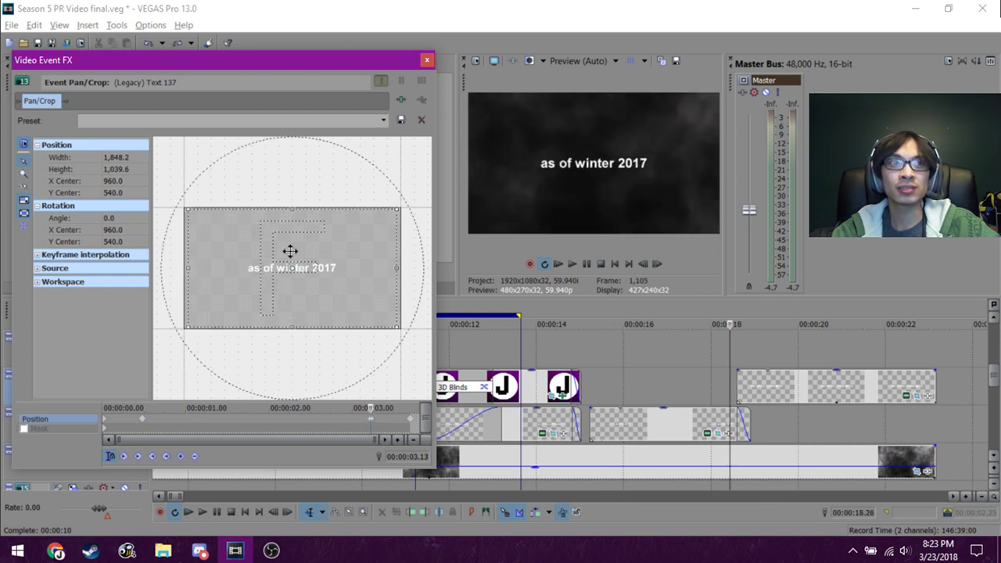
{"action": "left_click", "coordinate": [145, 421]}
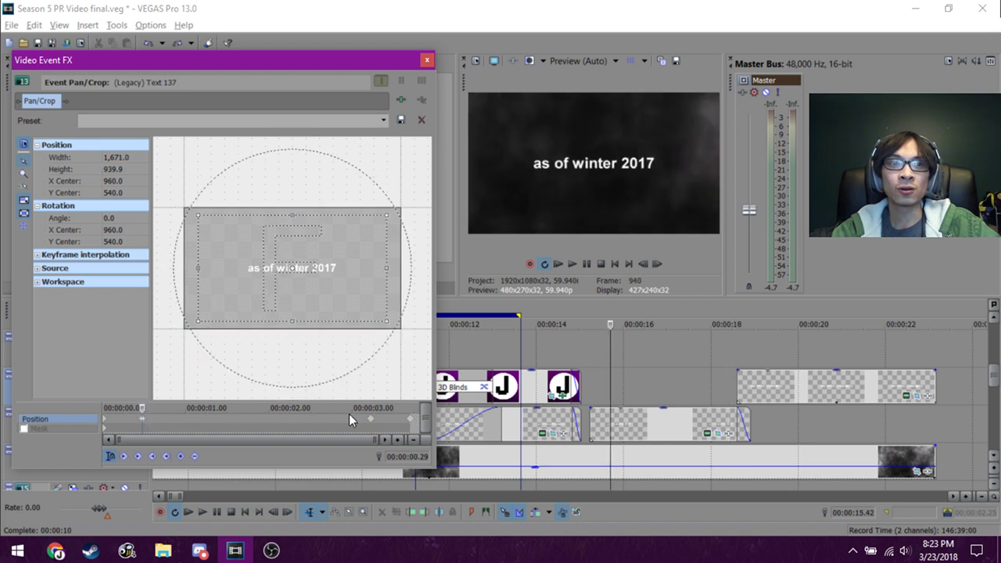
Try moving the "as of winter 2017" title's second Pan/Crop keyframe to about 3 s, and scrub through the slower zoom.
{"action": "left_click_drag", "start_coordinate": [143, 408], "coordinate": [356, 423]}
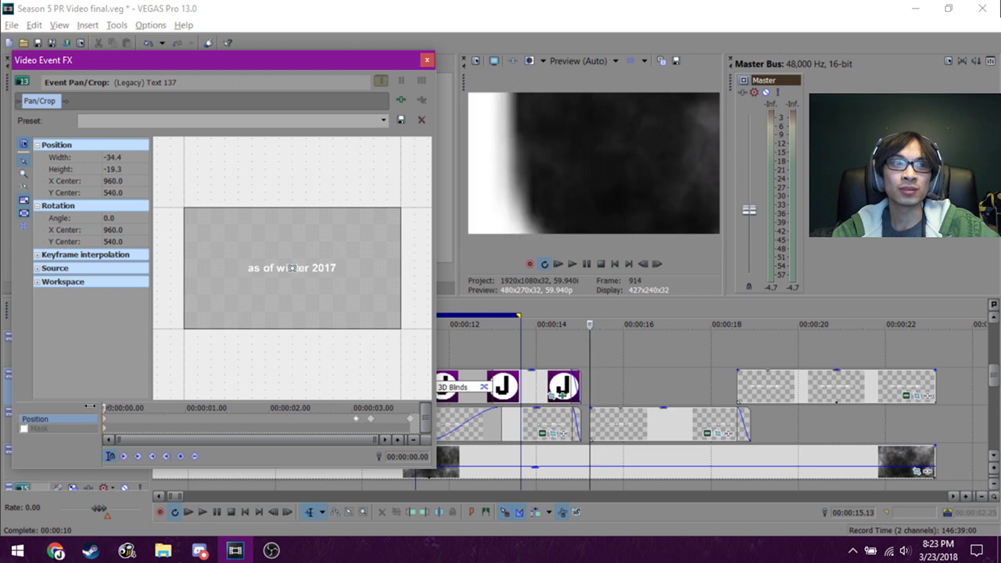
{"action": "left_click_drag", "start_coordinate": [104, 407], "coordinate": [159, 409]}
{"action": "left_click_drag", "start_coordinate": [342, 407], "coordinate": [384, 409]}
Compare the frames where the "THE SAGA CONTINUES" title starts over the end of the "as of winter 2017" title.
{"action": "left_click", "coordinate": [735, 361]}
{"action": "left_click", "coordinate": [749, 381]}
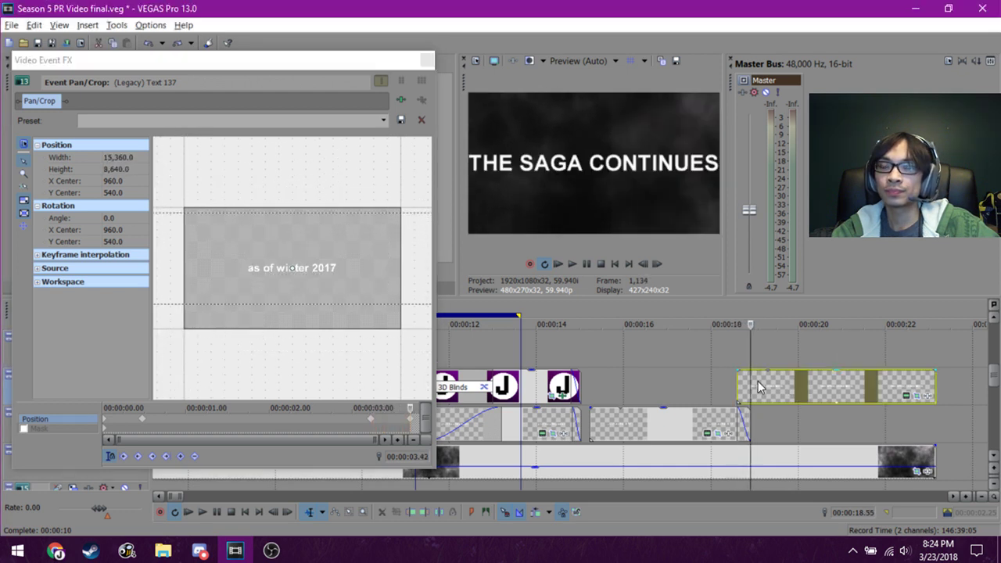
{"action": "left_click", "coordinate": [744, 373]}
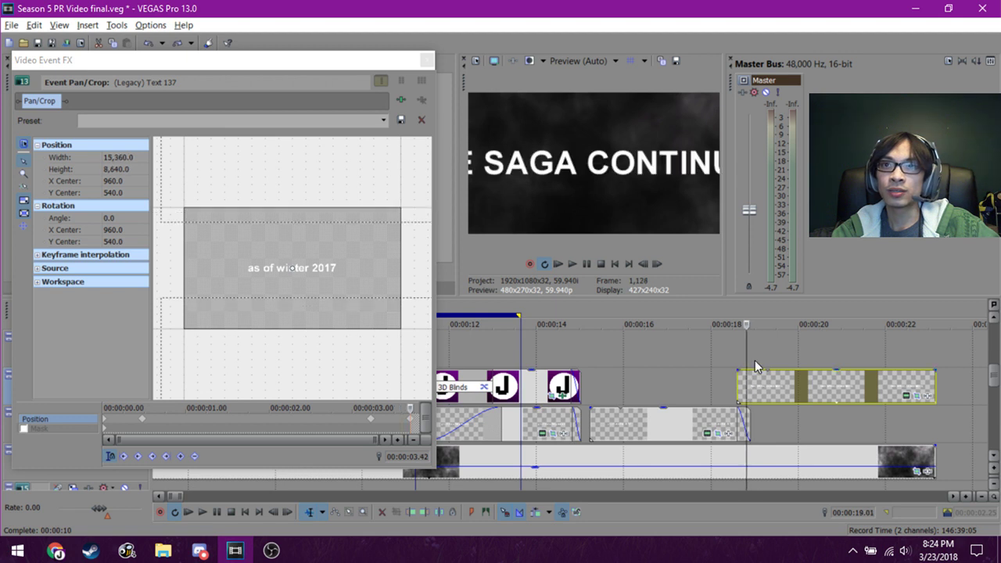
{"action": "left_click", "coordinate": [753, 361]}
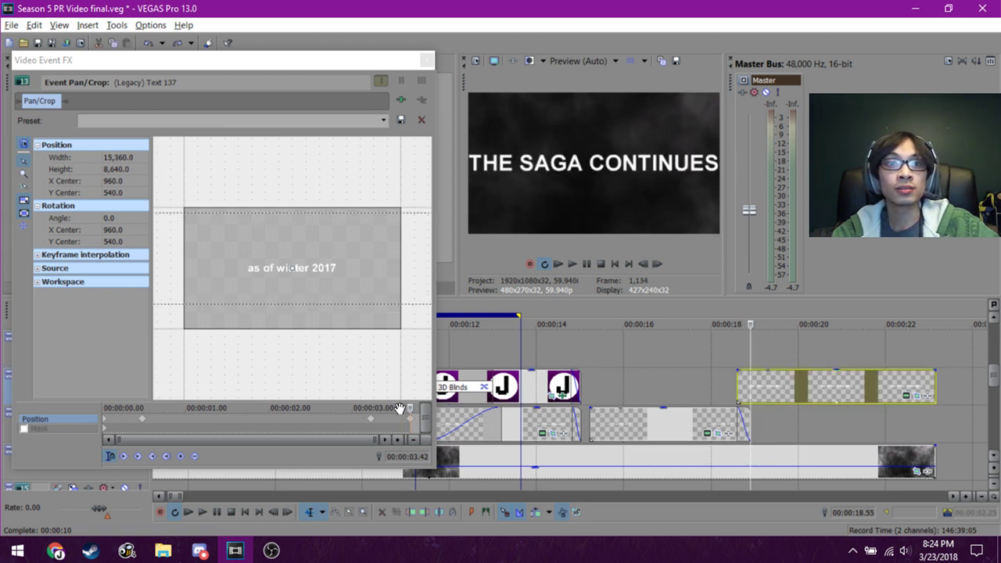
{"action": "mouse_move", "coordinate": [409, 409]}
{"action": "left_mouse_down"}
{"action": "mouse_move", "coordinate": [371, 409]}
{"action": "mouse_move", "coordinate": [406, 408]}
{"action": "mouse_move", "coordinate": [380, 408]}
{"action": "mouse_move", "coordinate": [395, 408]}
{"action": "left_mouse_up"}
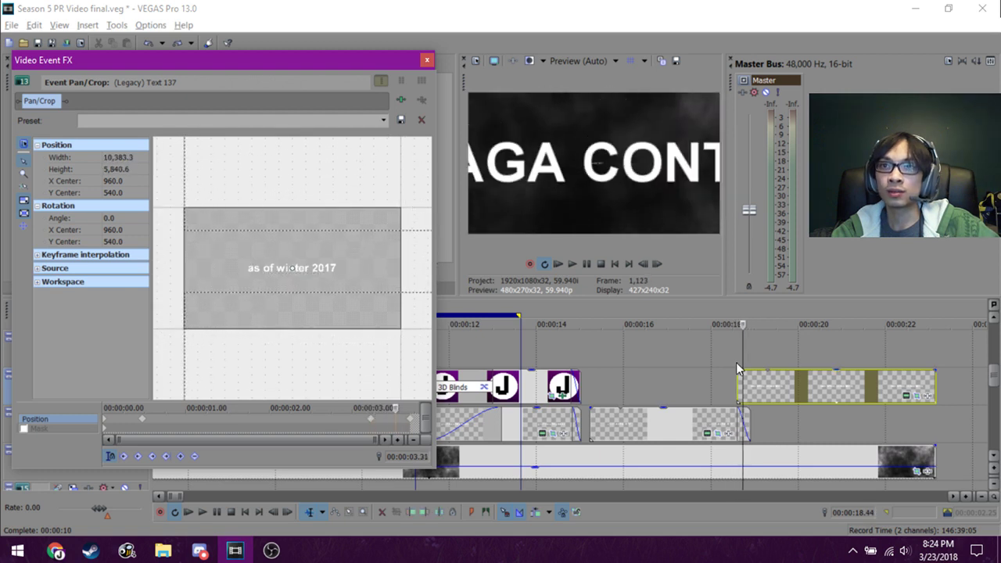
{"action": "left_click", "coordinate": [736, 362]}
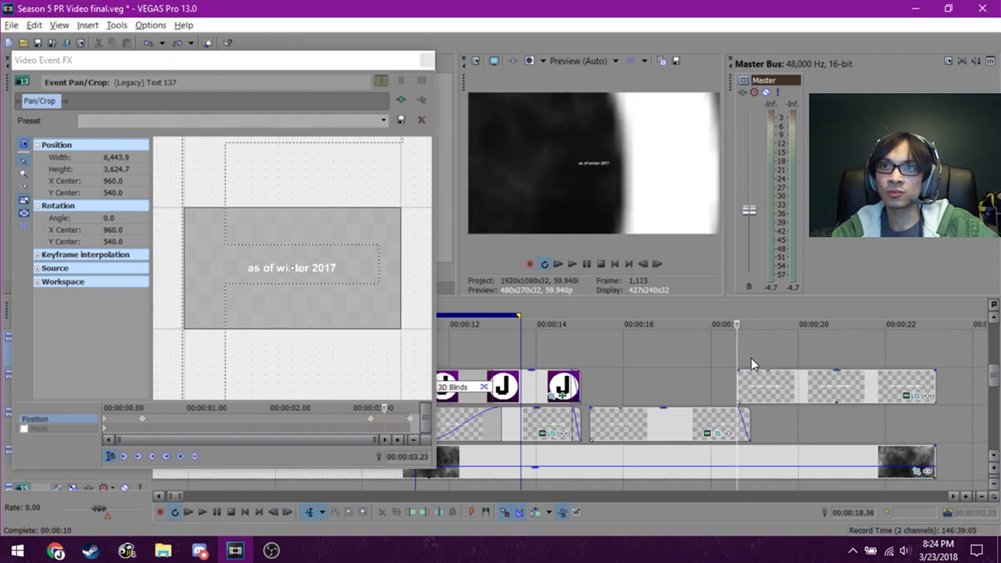
Mark the overlap of the two titles from 18.36 to 18.55 and examine its frames up close.
{"action": "left_click_drag", "start_coordinate": [736, 363], "coordinate": [747, 357]}
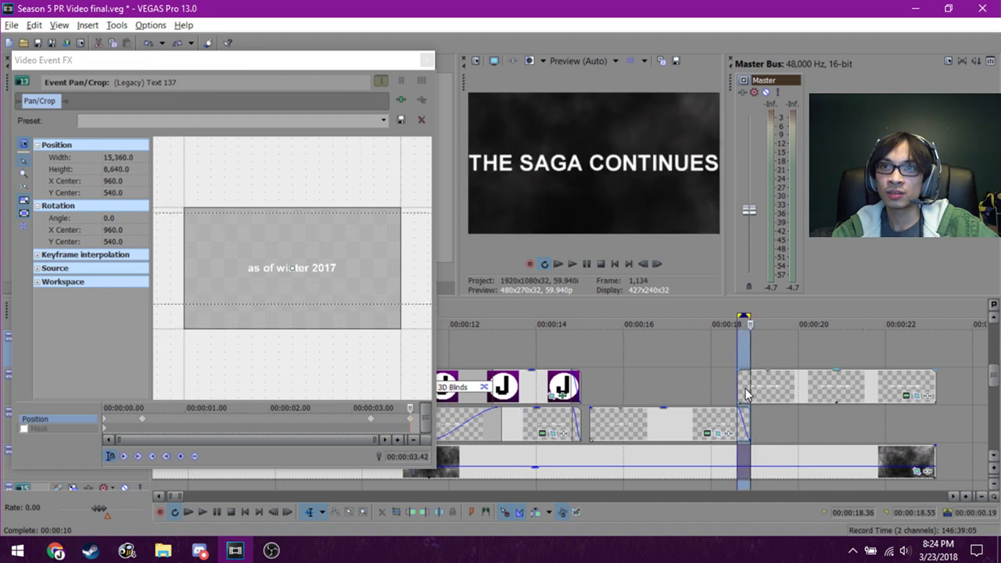
{"action": "scroll", "coordinate": [703, 409], "scroll_direction": "up", "scroll_amount": 2}
{"action": "left_click", "coordinate": [548, 388]}
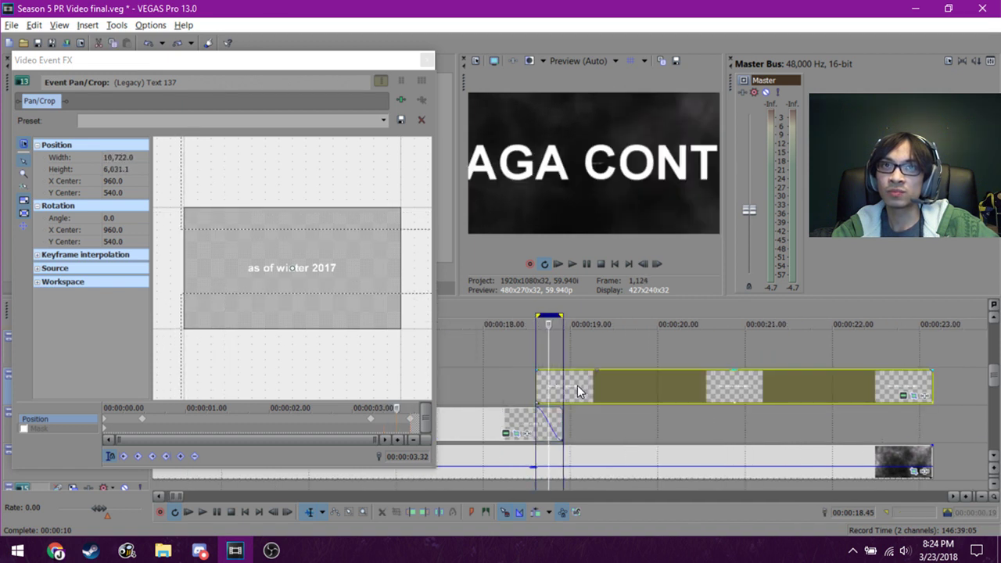
{"action": "left_click", "coordinate": [579, 385]}
{"action": "left_click", "coordinate": [547, 388]}
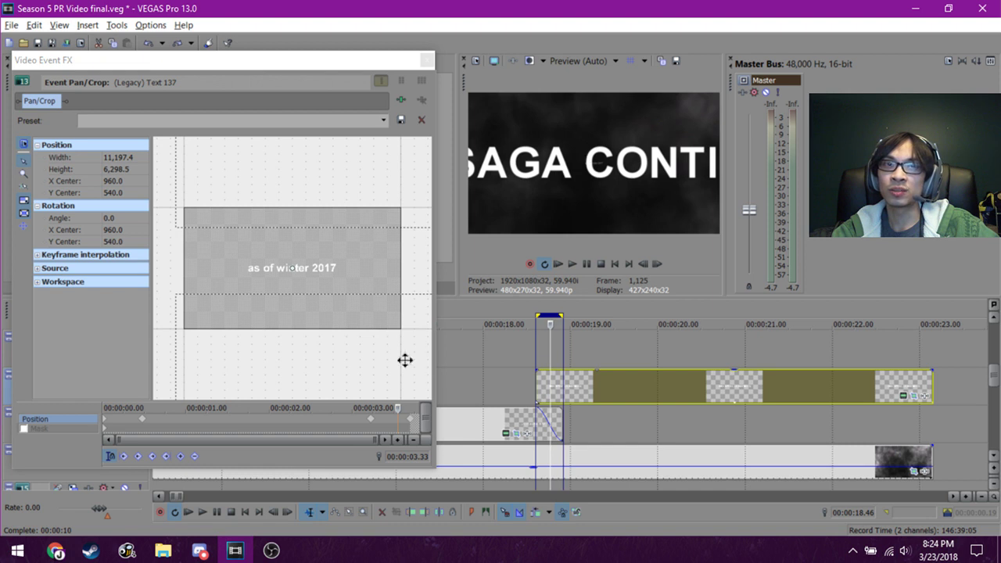
{"action": "left_click", "coordinate": [548, 362]}
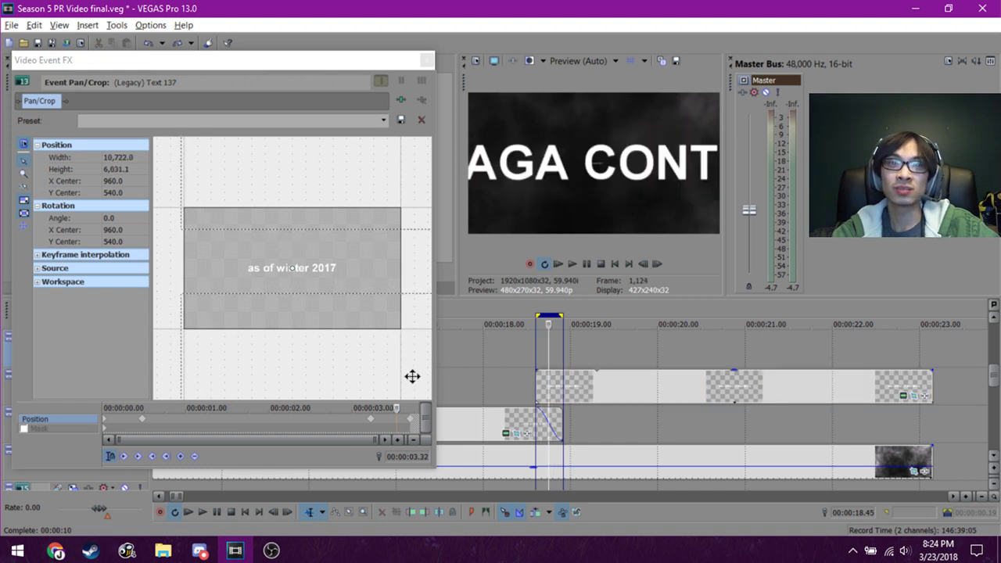
{"action": "mouse_move", "coordinate": [397, 407]}
{"action": "left_mouse_down"}
{"action": "mouse_move", "coordinate": [366, 408]}
{"action": "mouse_move", "coordinate": [400, 407]}
{"action": "left_mouse_up"}
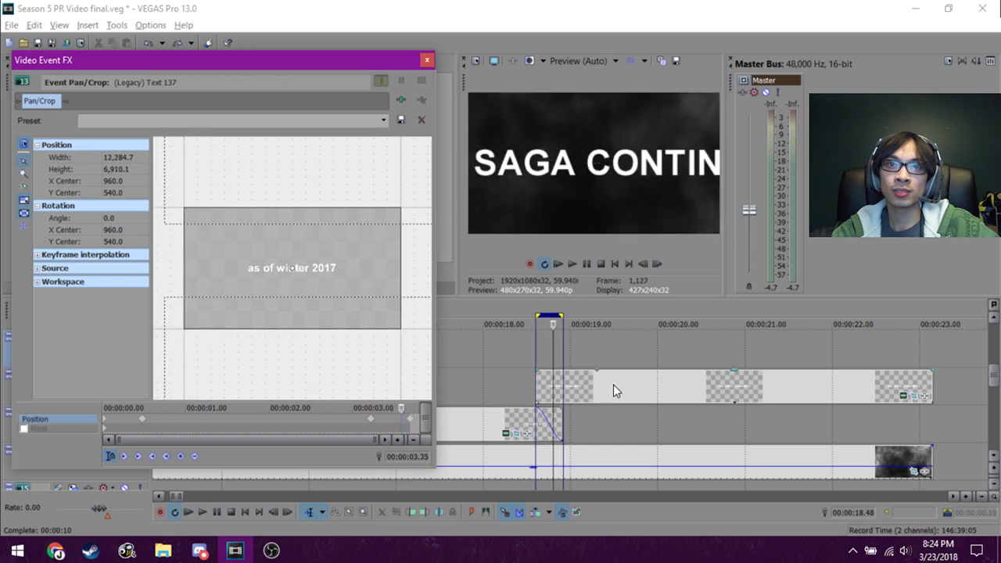
Try starting the "THE SAGA CONTINUES" title 0.19 s later without an overlap, play the transition, and move the title back.
{"action": "left_click", "coordinate": [539, 362]}
{"action": "left_click_drag", "start_coordinate": [576, 390], "coordinate": [604, 387]}
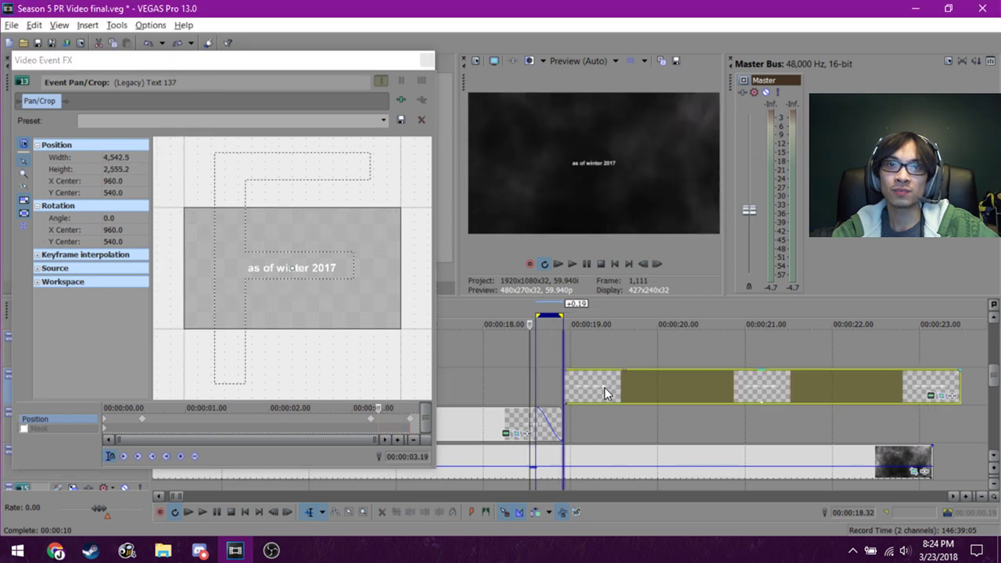
{"action": "left_click", "coordinate": [500, 370]}
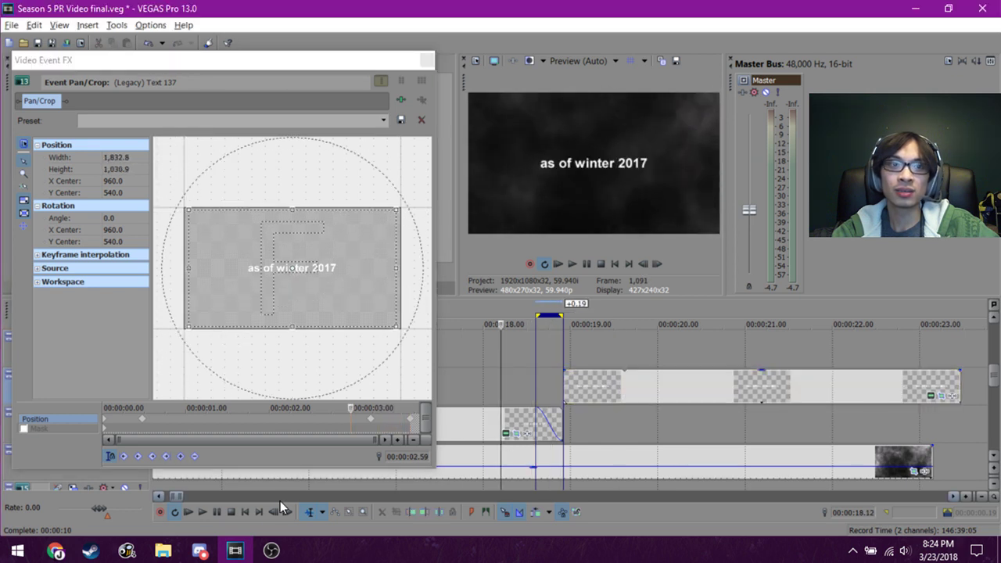
{"action": "left_click", "coordinate": [179, 512]}
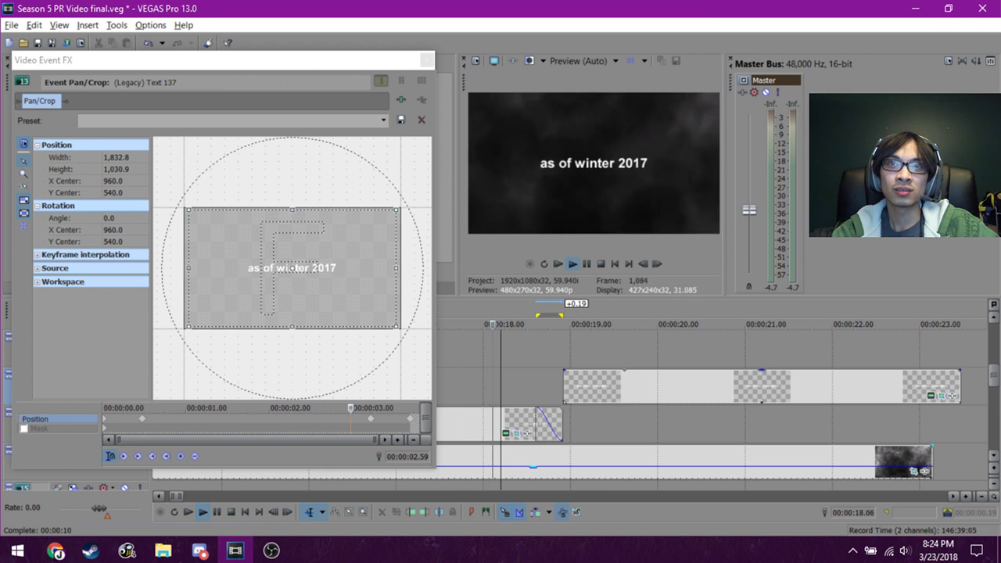
{"action": "key", "text": "space"}
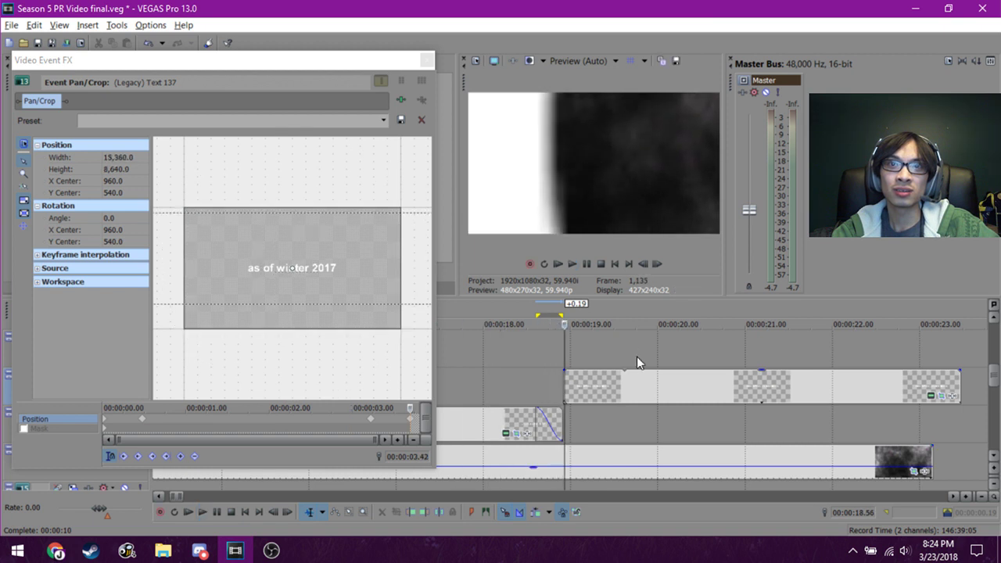
{"action": "left_click_drag", "start_coordinate": [619, 389], "coordinate": [592, 380]}
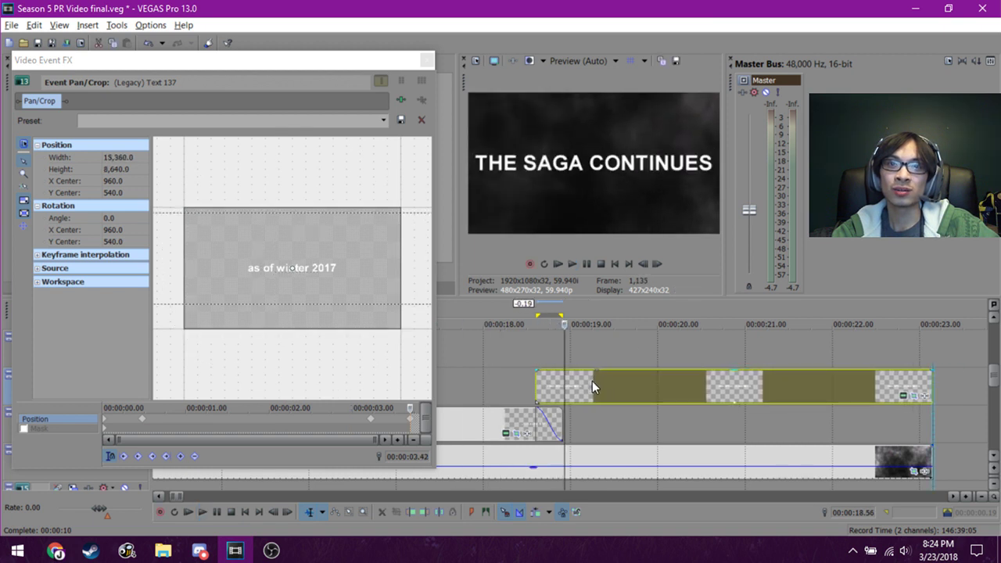
Replay the overlapping transition between the "as of winter 2017" and "THE SAGA CONTINUES" titles from around 18.00.
{"action": "left_click", "coordinate": [514, 324]}
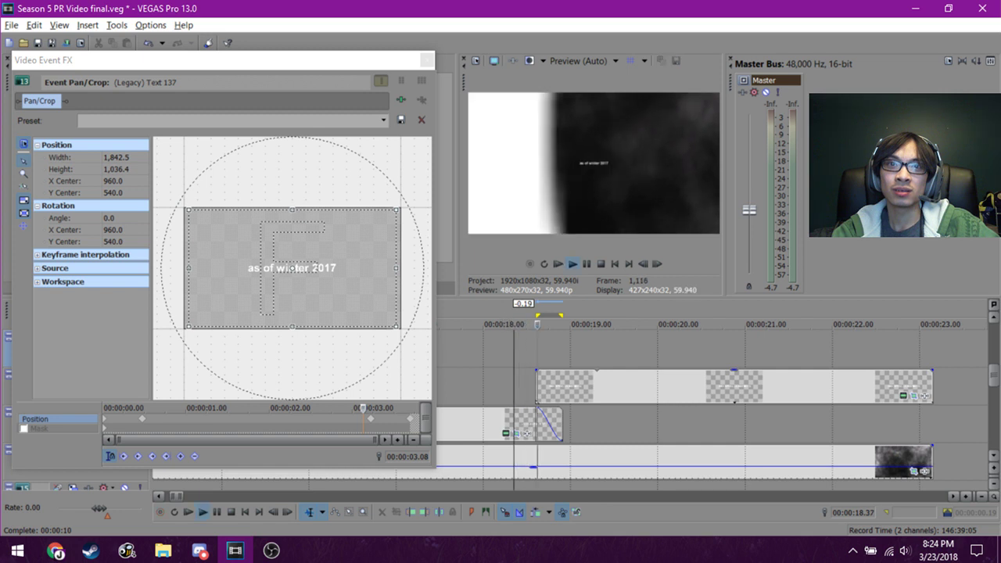
{"action": "left_click", "coordinate": [483, 324]}
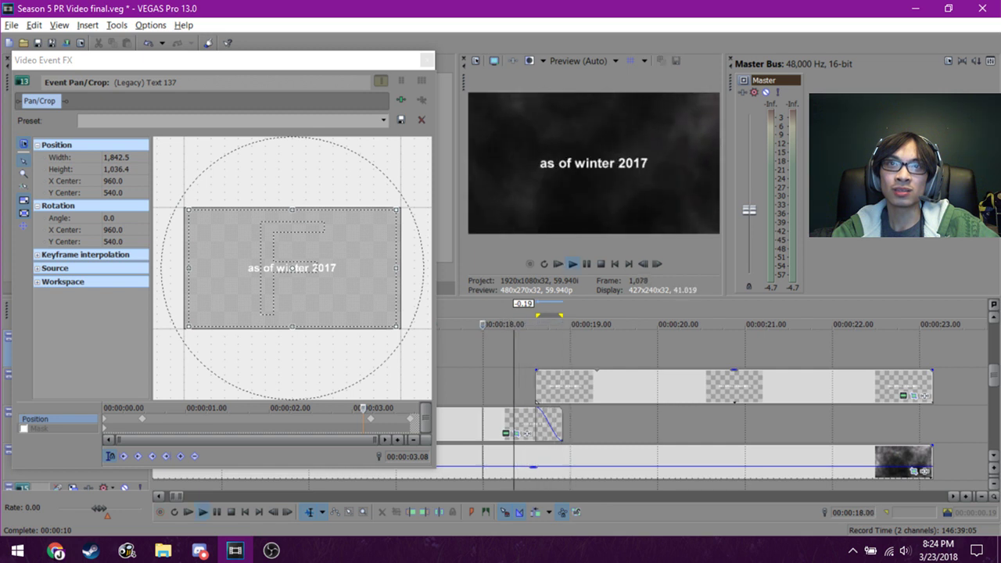
{"action": "left_click", "coordinate": [516, 324]}
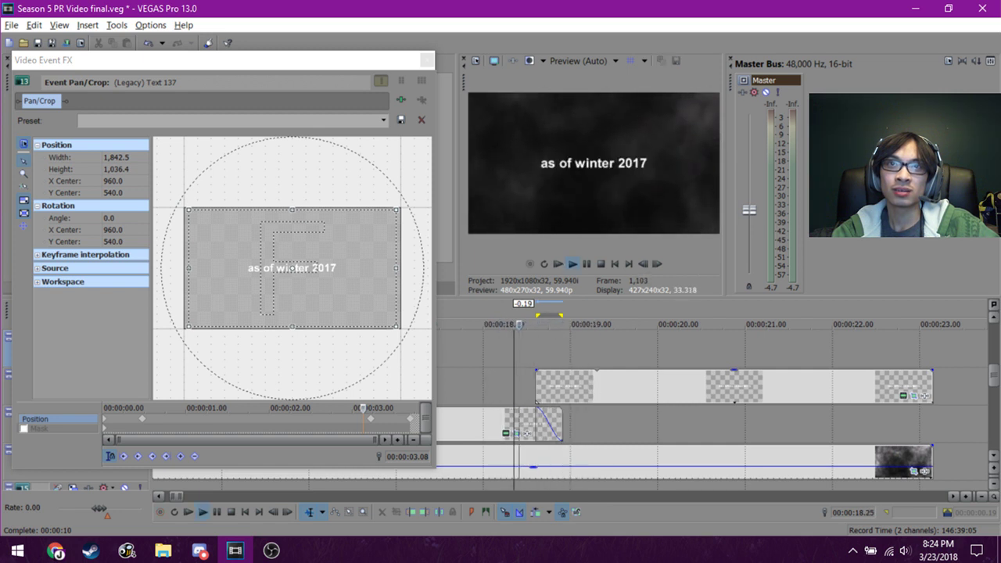
{"action": "key", "text": "space"}
Move the Video Event FX window away from the tracks, and select the timeline range from 18.36 to 28.30.
{"action": "scroll", "coordinate": [629, 379], "scroll_direction": "down", "scroll_amount": 6}
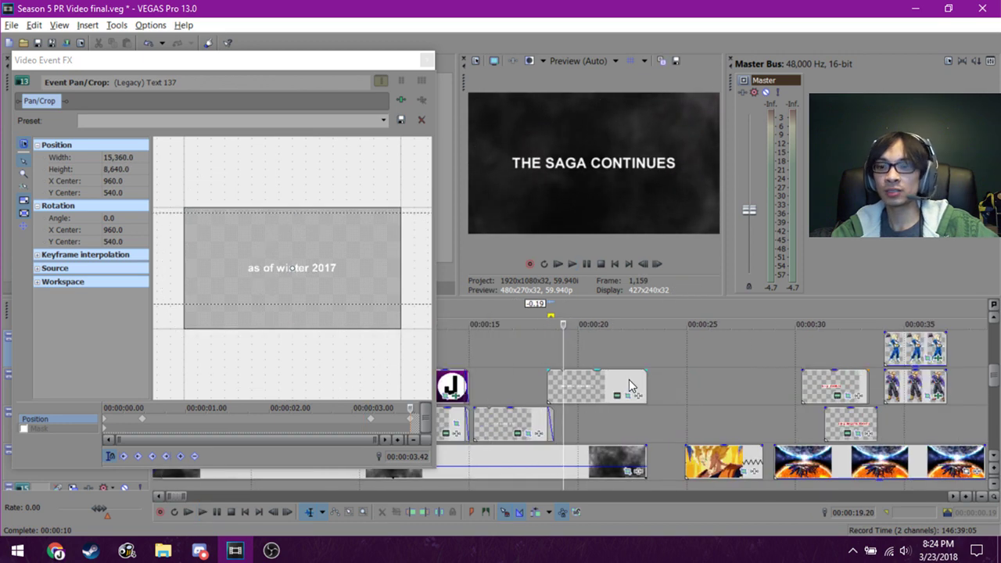
{"action": "scroll", "coordinate": [618, 382], "scroll_direction": "up", "scroll_amount": 6}
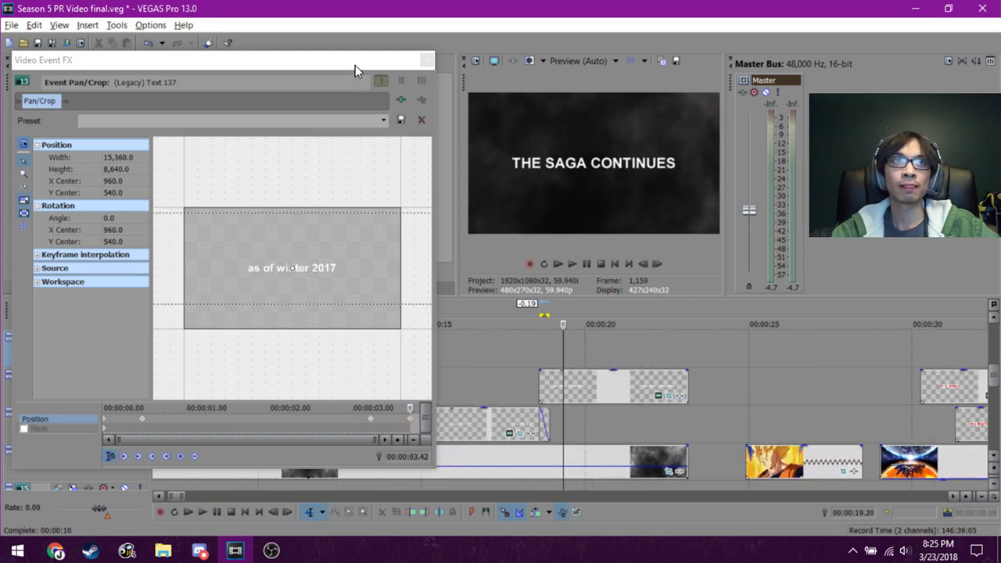
{"action": "left_click_drag", "start_coordinate": [356, 65], "coordinate": [356, 40]}
{"action": "scroll", "coordinate": [618, 350], "scroll_direction": "down", "scroll_amount": 3}
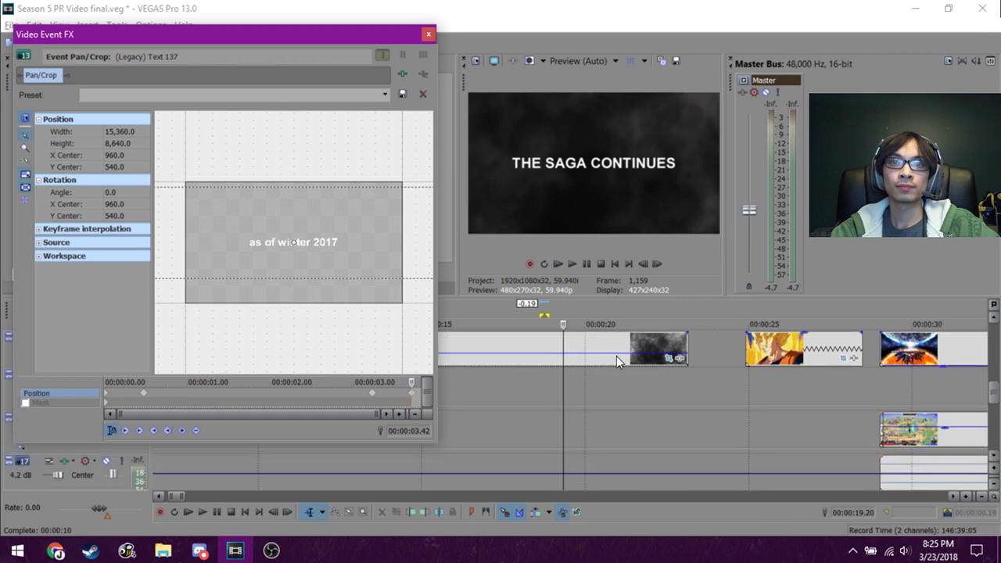
{"action": "scroll", "coordinate": [601, 389], "scroll_direction": "down", "scroll_amount": 2}
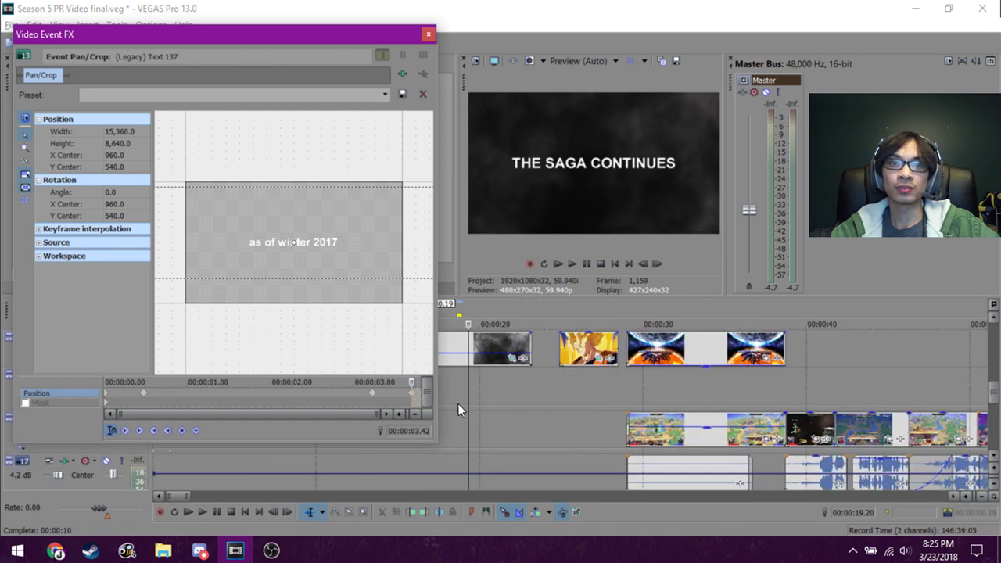
{"action": "left_click_drag", "start_coordinate": [458, 404], "coordinate": [619, 413]}
{"action": "scroll", "coordinate": [540, 422], "scroll_direction": "down", "scroll_amount": 3}
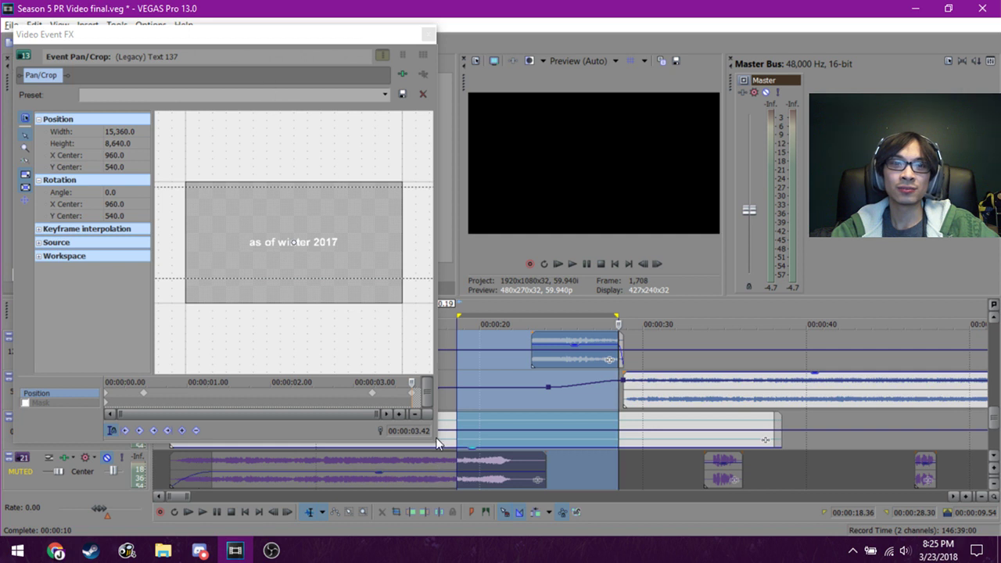
Reduce the Video Event FX window's height to uncover the track headers, and look over the intro's audio and video tracks.
{"action": "left_click_drag", "start_coordinate": [438, 444], "coordinate": [428, 313]}
{"action": "scroll", "coordinate": [538, 398], "scroll_direction": "up", "scroll_amount": 1}
{"action": "scroll", "coordinate": [537, 396], "scroll_direction": "up", "scroll_amount": 3}
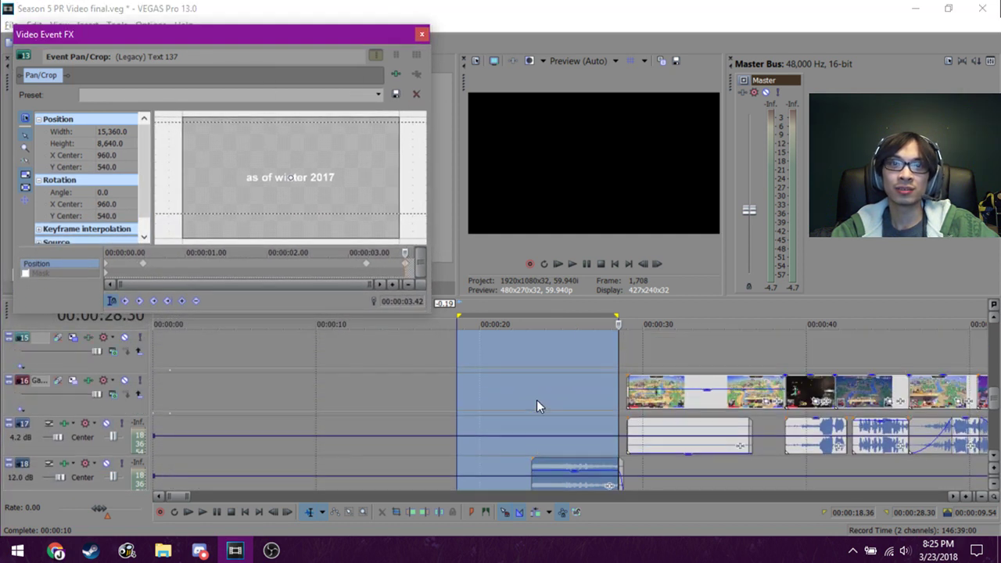
{"action": "scroll", "coordinate": [313, 459], "scroll_direction": "down", "scroll_amount": 5}
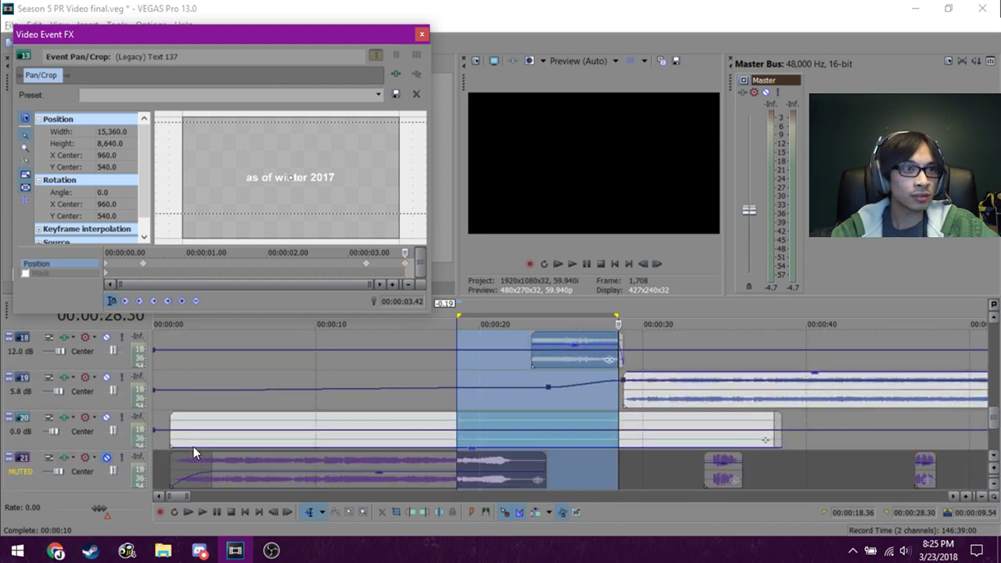
{"action": "scroll", "coordinate": [449, 420], "scroll_direction": "up", "scroll_amount": 8}
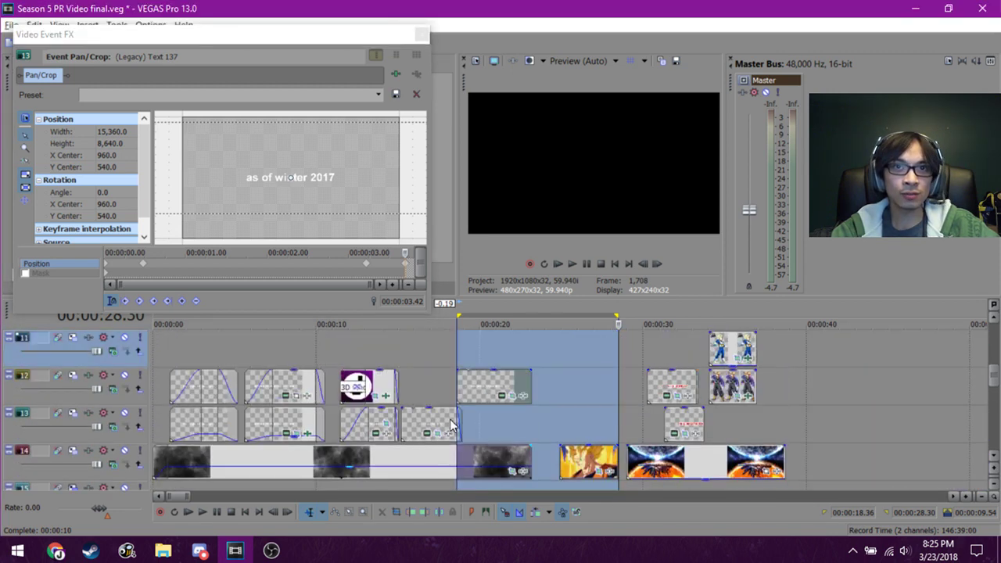
Play the intro from the start of "THE SAGA CONTINUES" at 18.36 through the anime character clip, and stop playback.
{"action": "left_click", "coordinate": [457, 359]}
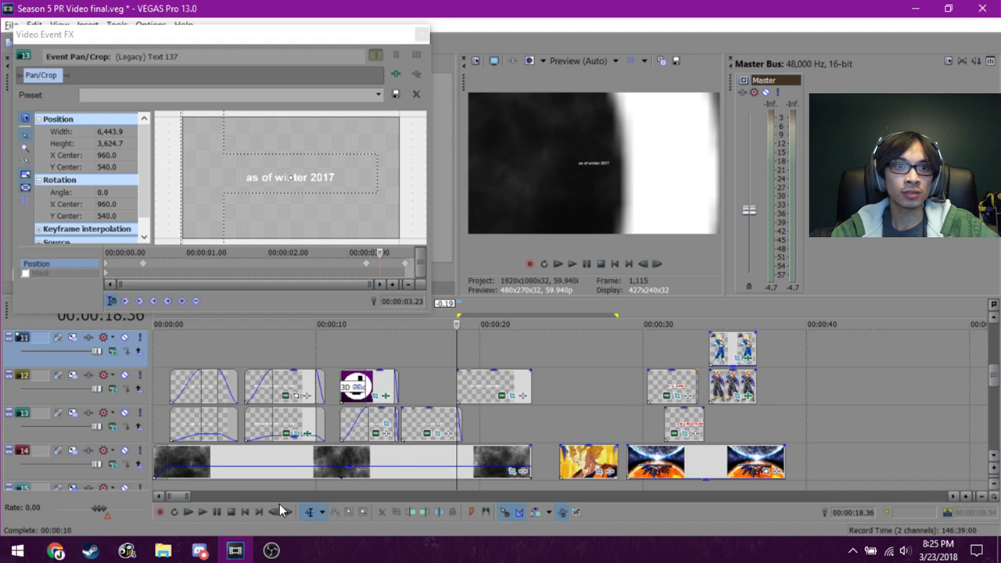
{"action": "left_click", "coordinate": [197, 510]}
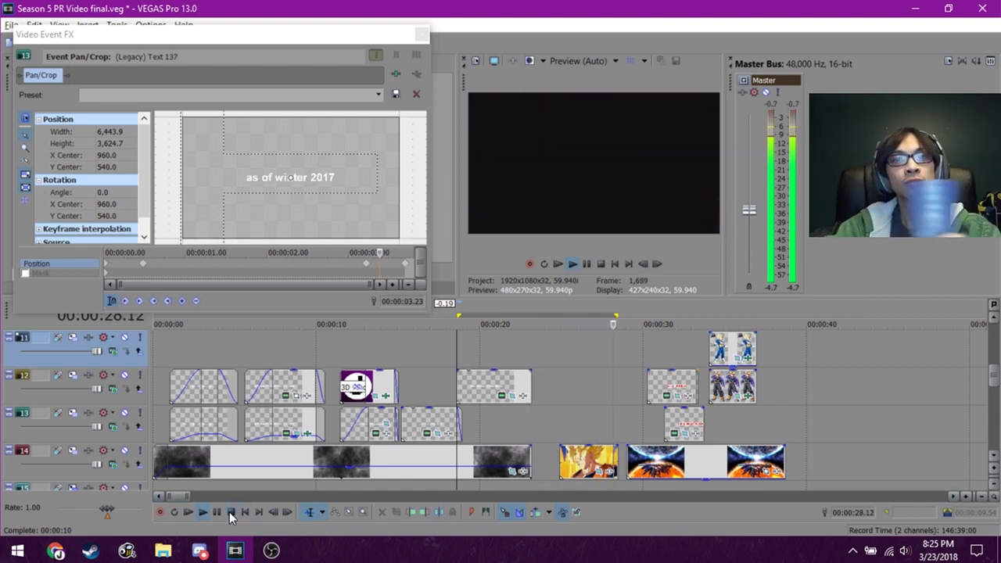
{"action": "left_click", "coordinate": [230, 511]}
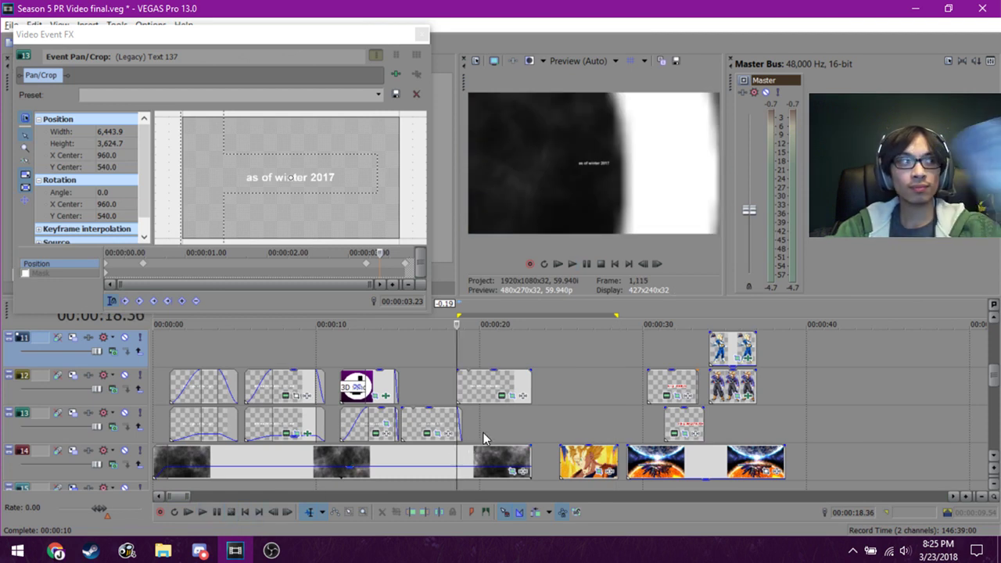
Mute the master bus and play the 18.36 to 28.30 section in a loop, marking the end of the smoke background.
{"action": "left_click", "coordinate": [765, 93]}
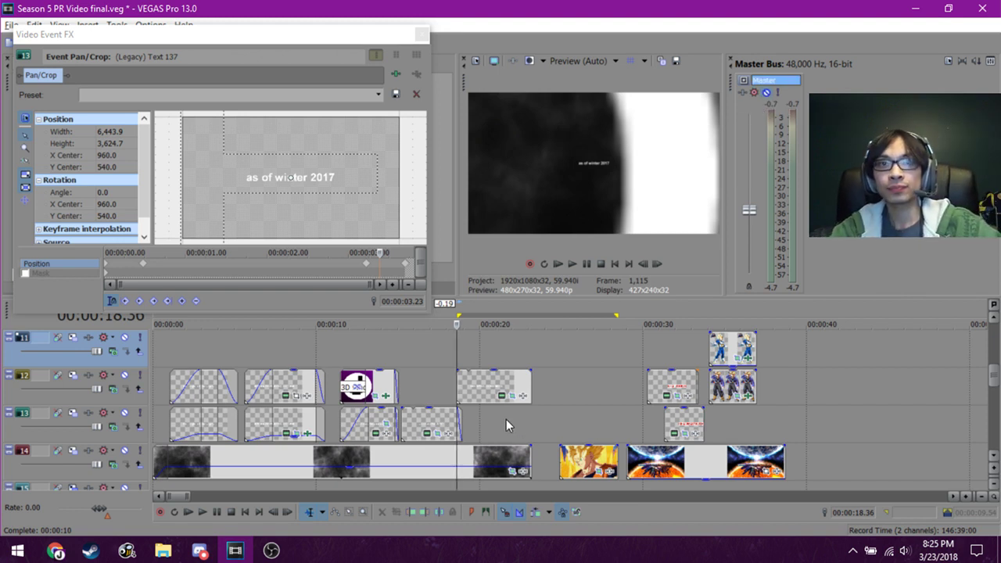
{"action": "key", "text": "space"}
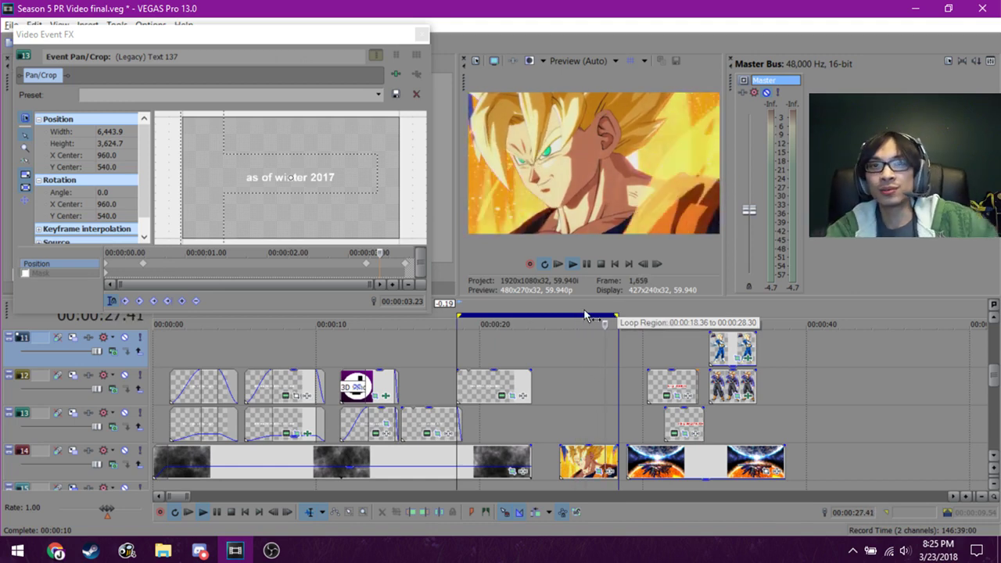
{"action": "scroll", "coordinate": [570, 377], "scroll_direction": "down", "scroll_amount": 2}
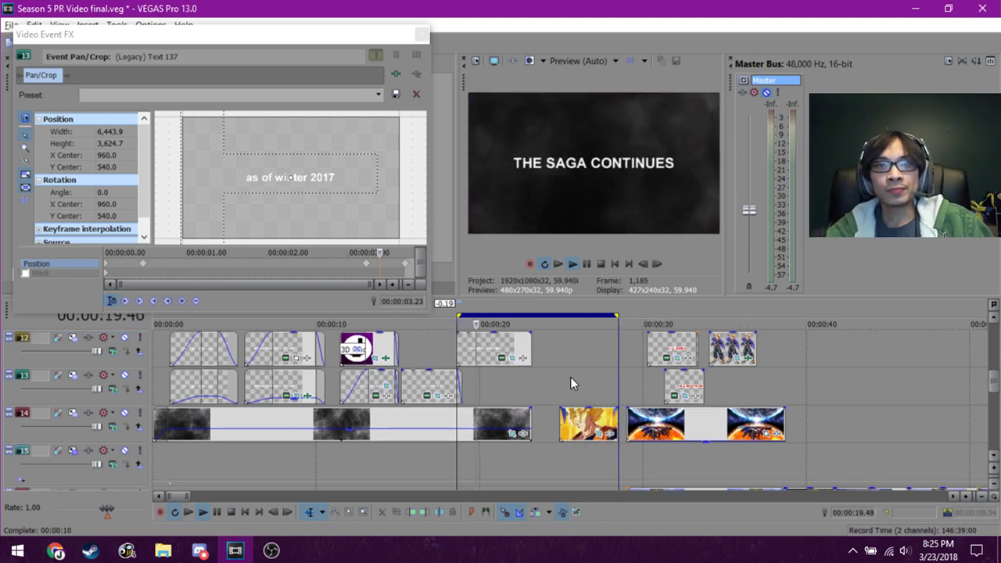
{"action": "scroll", "coordinate": [570, 377], "scroll_direction": "up", "scroll_amount": 1}
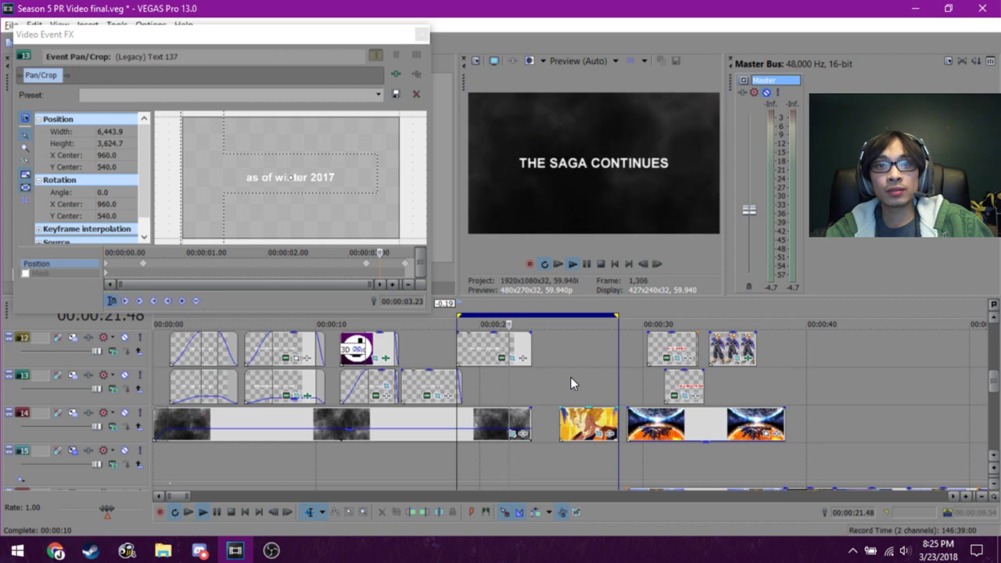
{"action": "left_click", "coordinate": [528, 382]}
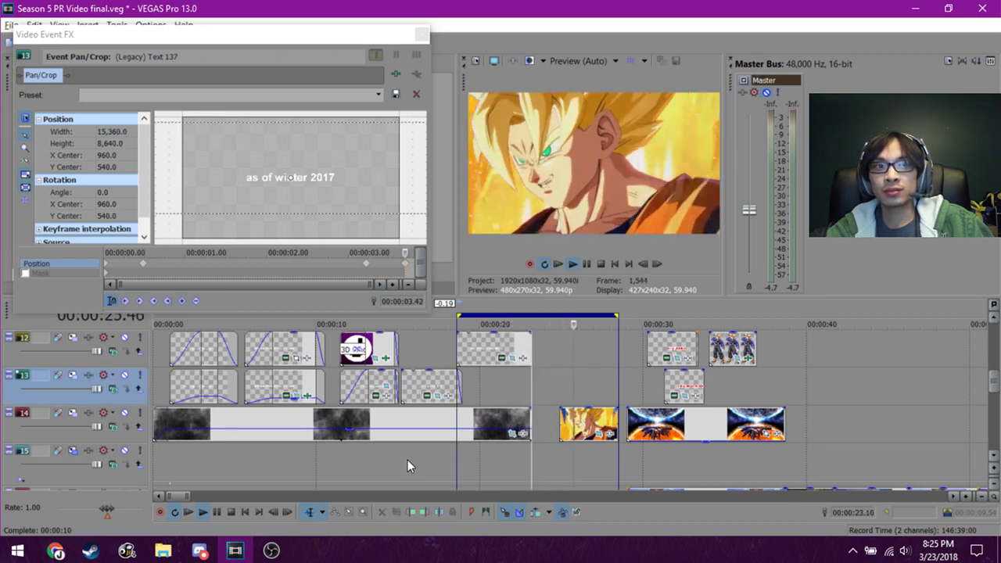
Select the timeline range from 0.00 to 23.10 to mark the full length of the smoke background.
{"action": "scroll", "coordinate": [405, 460], "scroll_direction": "down", "scroll_amount": 1}
{"action": "scroll", "coordinate": [391, 460], "scroll_direction": "up", "scroll_amount": 1}
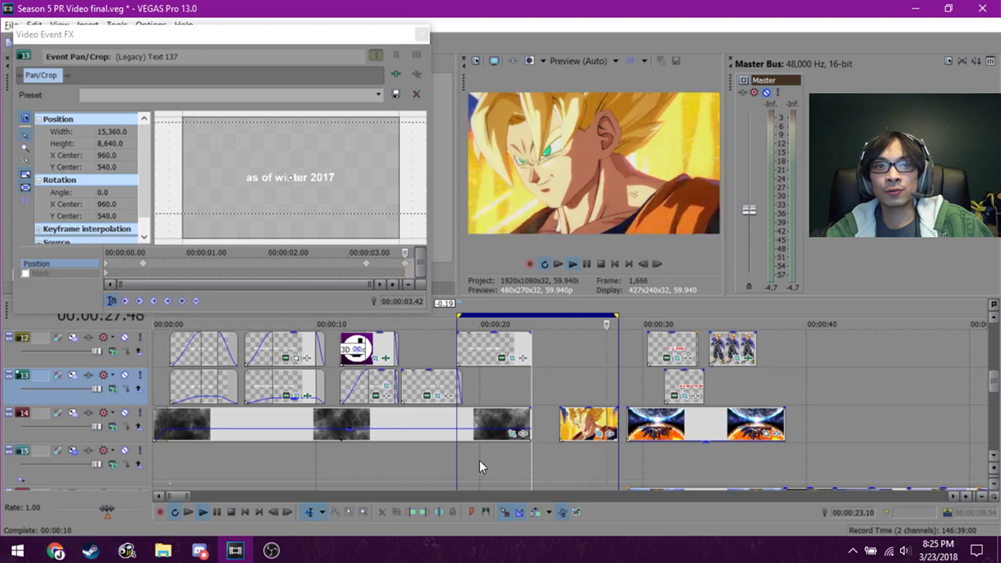
{"action": "left_click", "coordinate": [514, 457]}
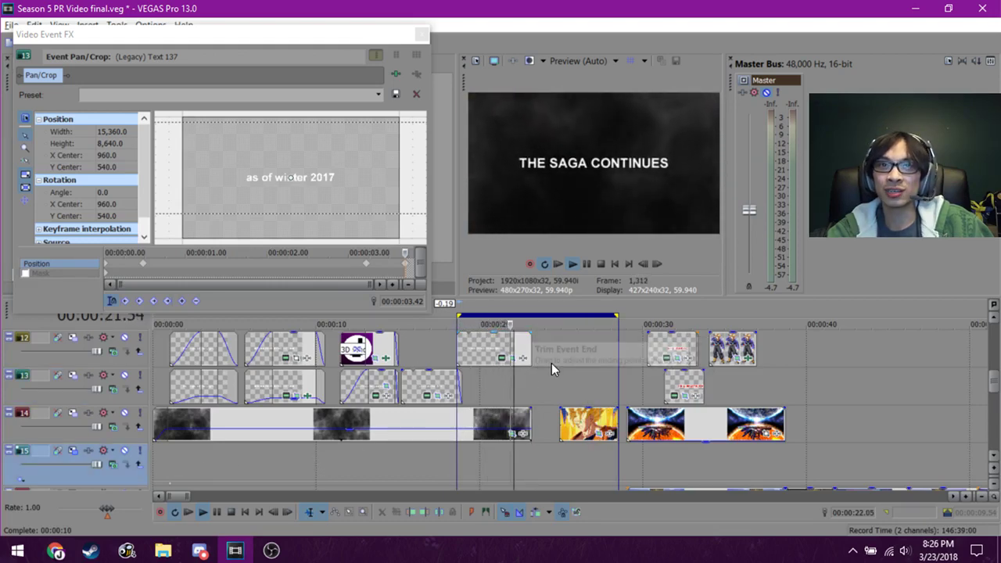
{"action": "left_click_drag", "start_coordinate": [155, 461], "coordinate": [531, 454]}
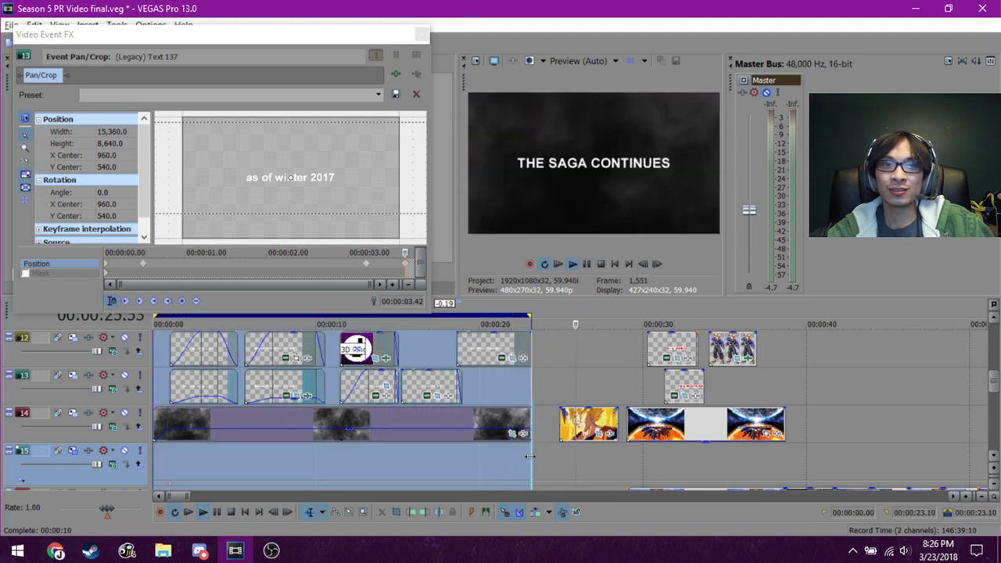
{"action": "left_click", "coordinate": [553, 453]}
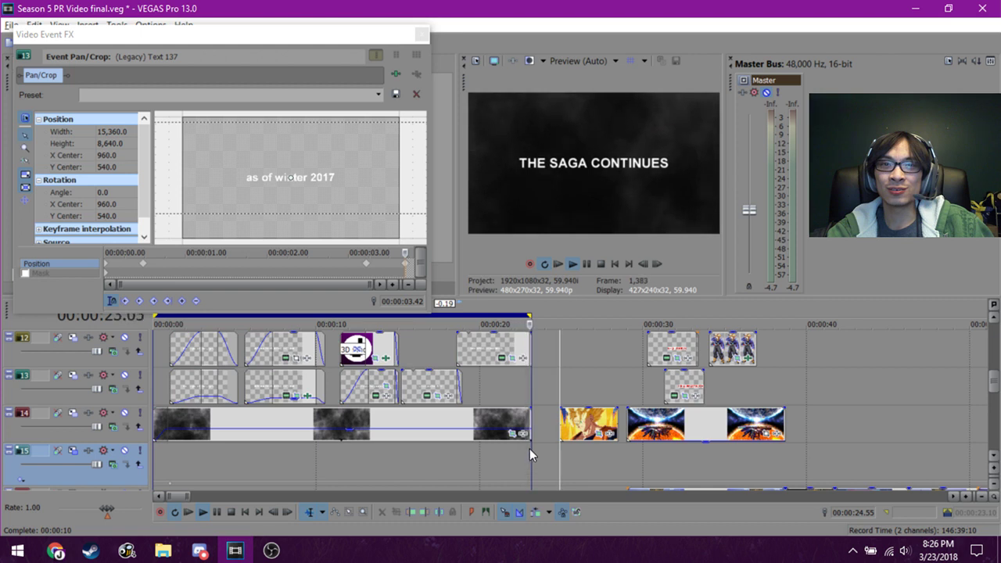
{"action": "left_click", "coordinate": [529, 469]}
{"action": "left_click", "coordinate": [508, 390]}
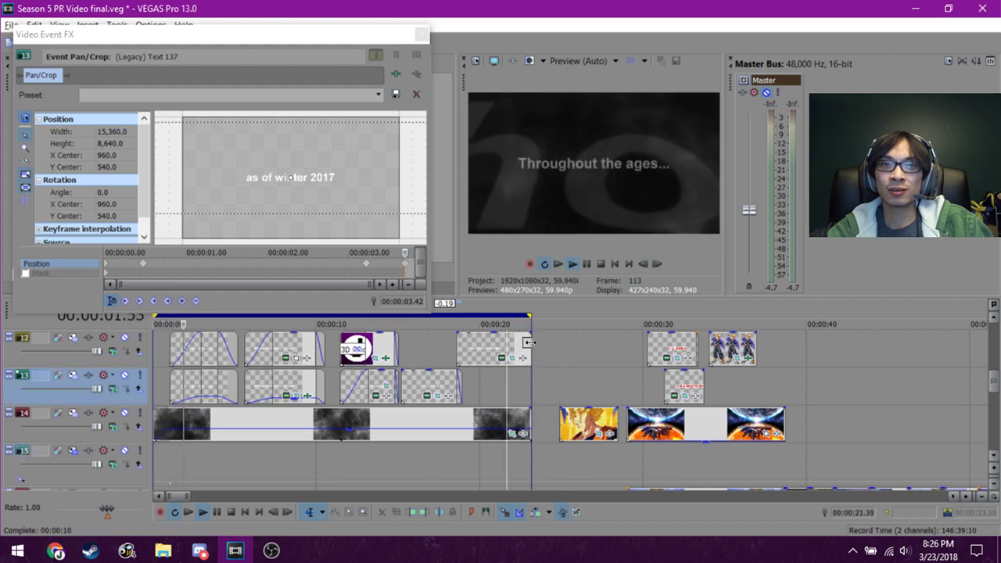
Move the loop region to about 22.5 to 28.30 and play across the gap between the smoke background and the anime clip.
{"action": "left_click_drag", "start_coordinate": [531, 317], "coordinate": [618, 324]}
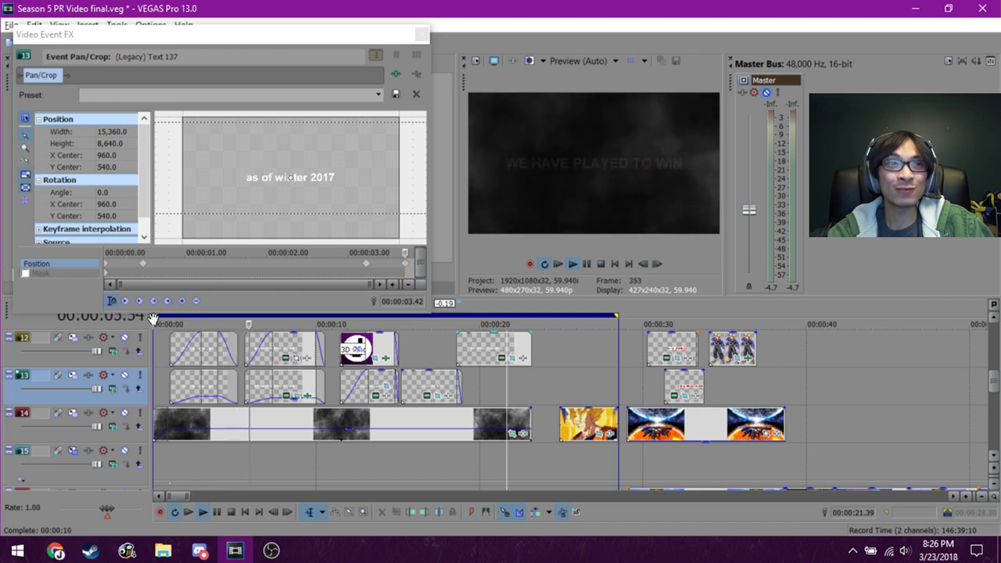
{"action": "left_click_drag", "start_coordinate": [154, 319], "coordinate": [528, 340]}
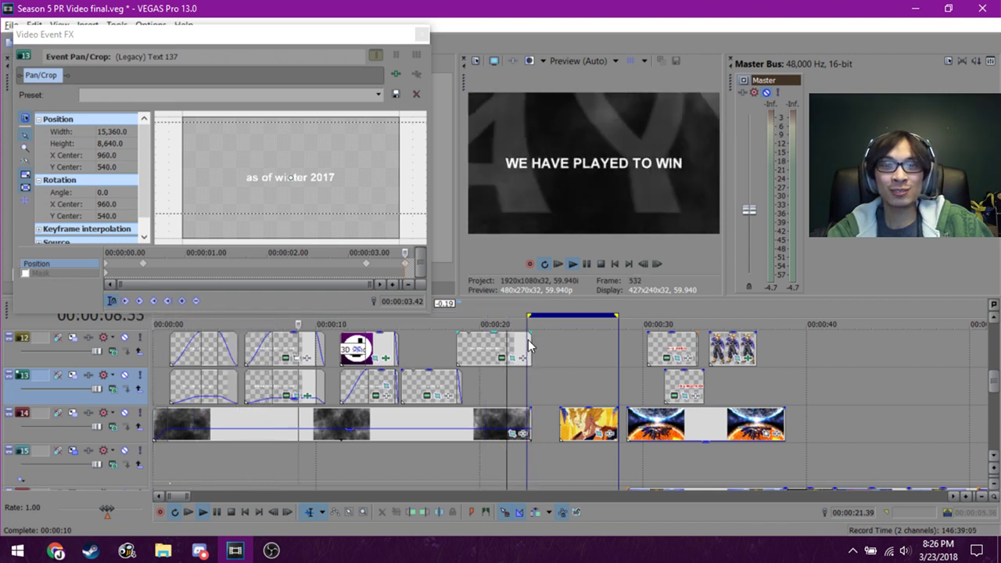
{"action": "left_click", "coordinate": [535, 386]}
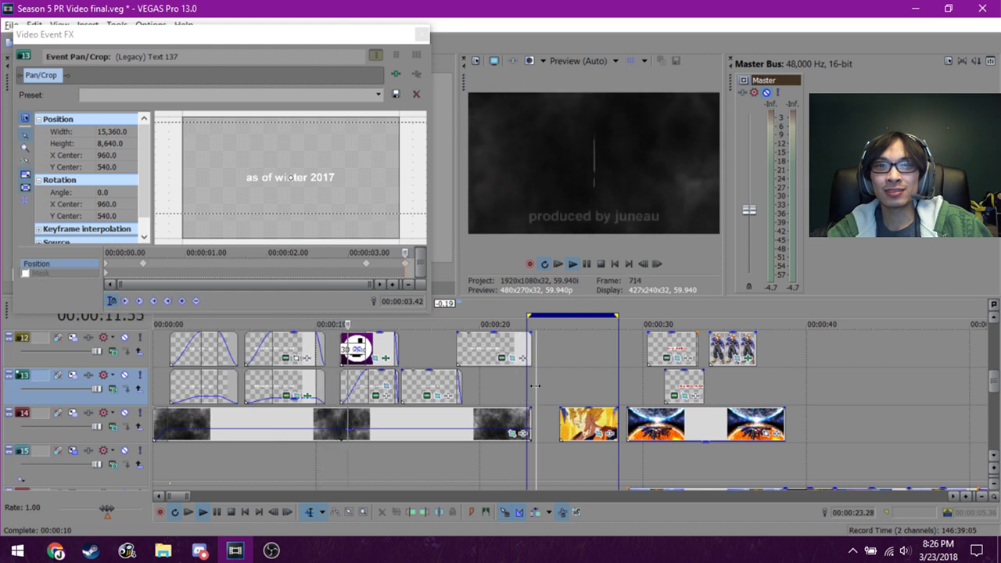
{"action": "left_click", "coordinate": [517, 385]}
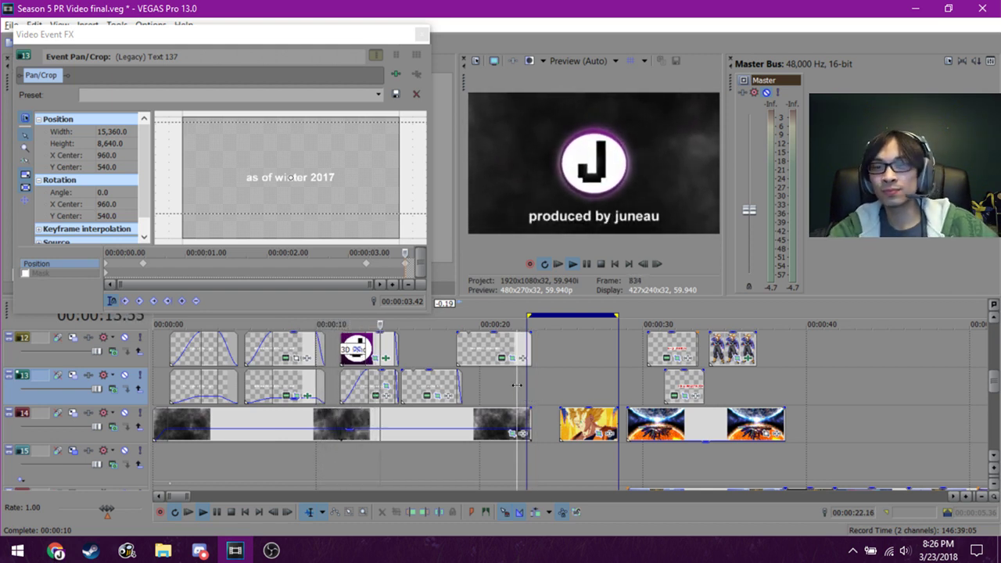
{"action": "key", "text": "space"}
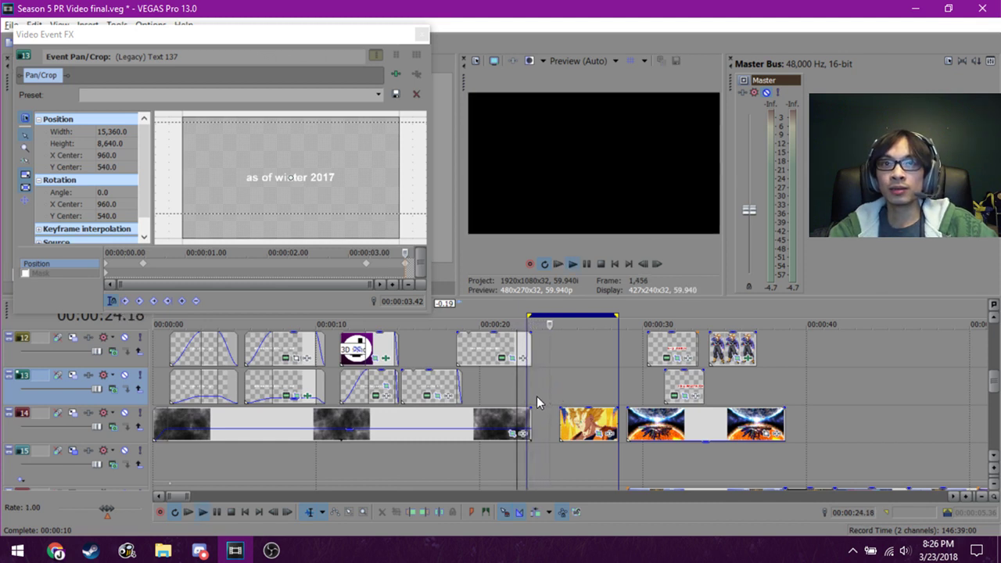
{"action": "left_click", "coordinate": [531, 391]}
{"action": "left_click", "coordinate": [525, 392]}
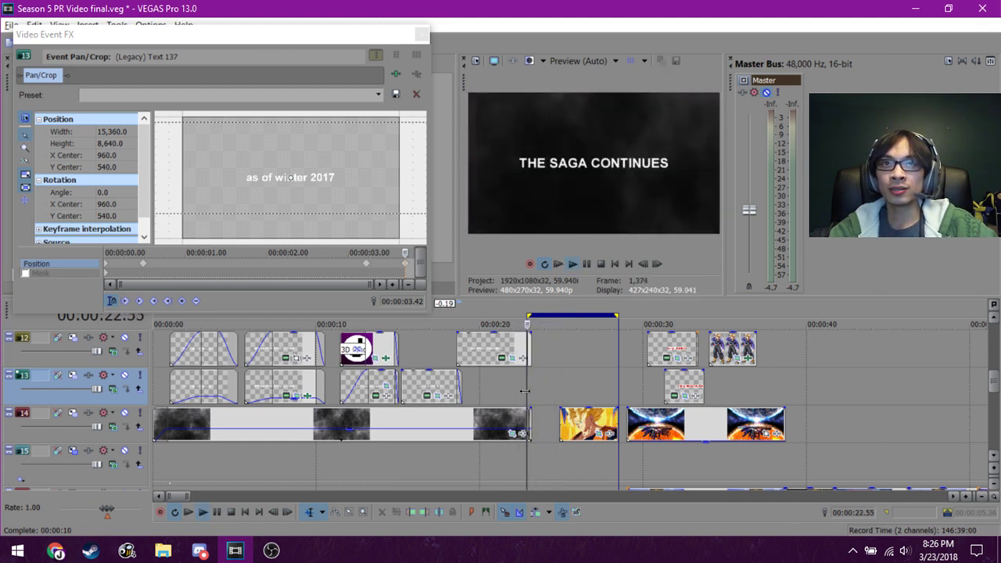
Move the loop region over the last part of "THE SAGA CONTINUES" with a length of 1.39, and place the cursor at 21.48.
{"action": "left_click", "coordinate": [512, 391]}
{"action": "key", "text": "space"}
{"action": "left_click_drag", "start_coordinate": [525, 314], "coordinate": [499, 314]}
{"action": "left_click", "coordinate": [508, 401]}
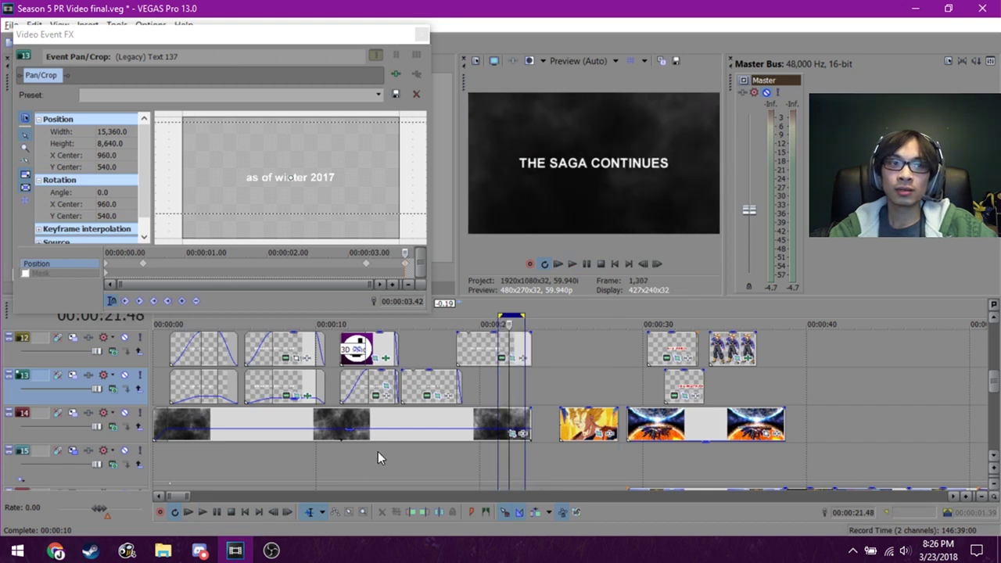
Look over the audio tracks beneath the intro, down to the music that fades at the end of "THE SAGA CONTINUES".
{"action": "scroll", "coordinate": [510, 402], "scroll_direction": "down", "scroll_amount": 2}
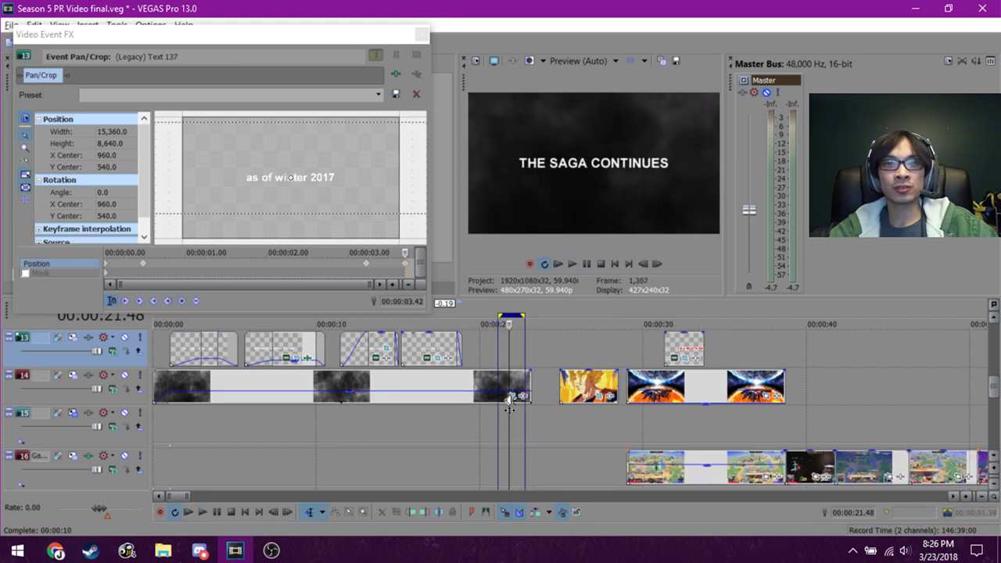
{"action": "scroll", "coordinate": [510, 402], "scroll_direction": "down", "scroll_amount": 1}
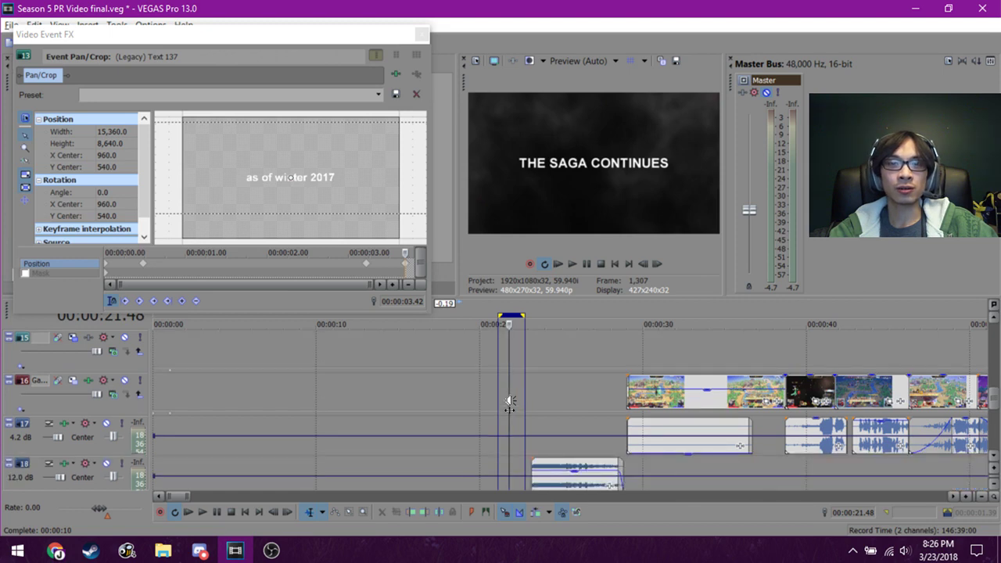
{"action": "scroll", "coordinate": [510, 402], "scroll_direction": "down", "scroll_amount": 1}
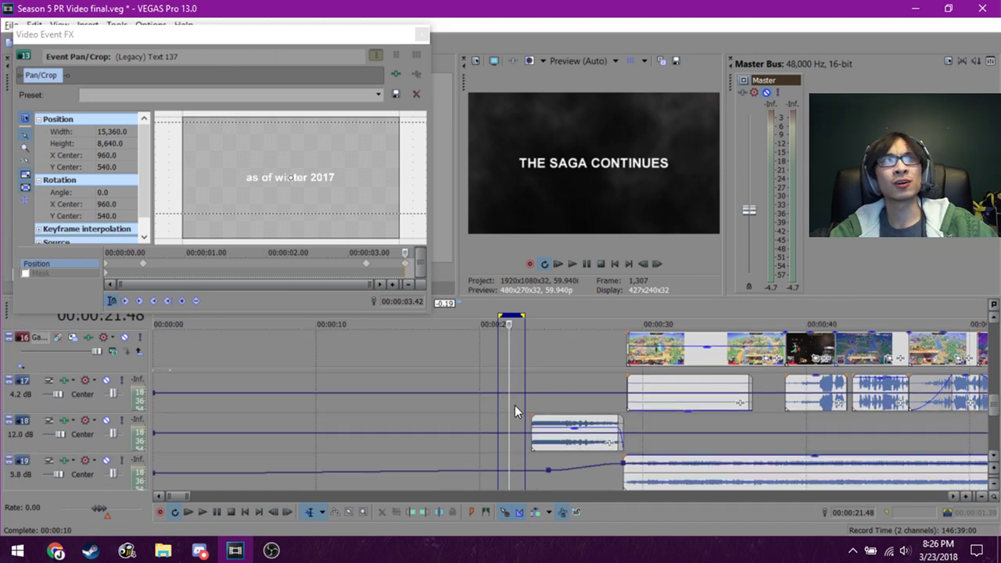
{"action": "scroll", "coordinate": [514, 426], "scroll_direction": "down", "scroll_amount": 2}
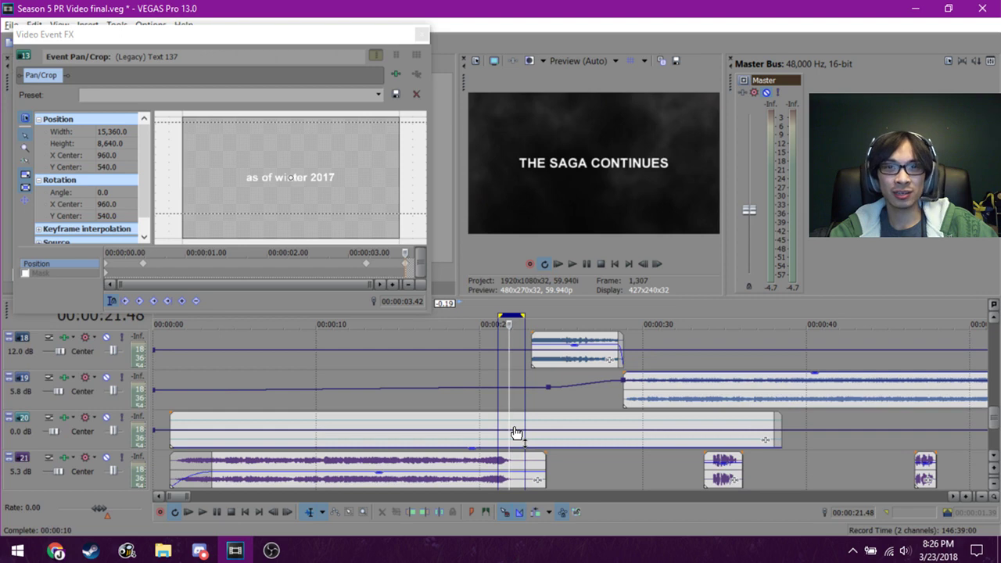
{"action": "scroll", "coordinate": [509, 430], "scroll_direction": "up", "scroll_amount": 1}
{"action": "scroll", "coordinate": [469, 430], "scroll_direction": "down", "scroll_amount": 2}
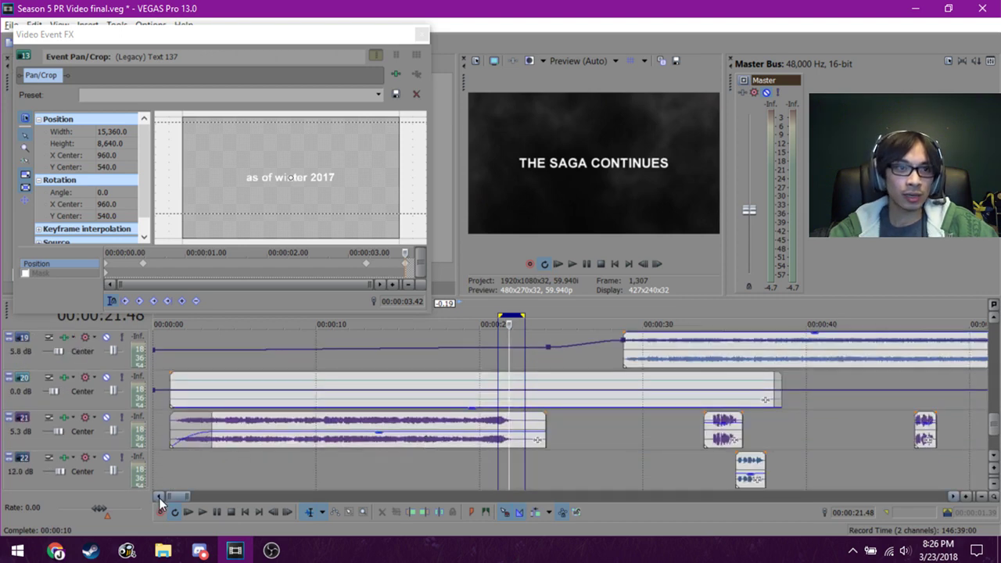
Turn off loop playback, play the end of the smoke background section, and unmute the master bus.
{"action": "left_click", "coordinate": [173, 511]}
{"action": "left_click", "coordinate": [203, 512]}
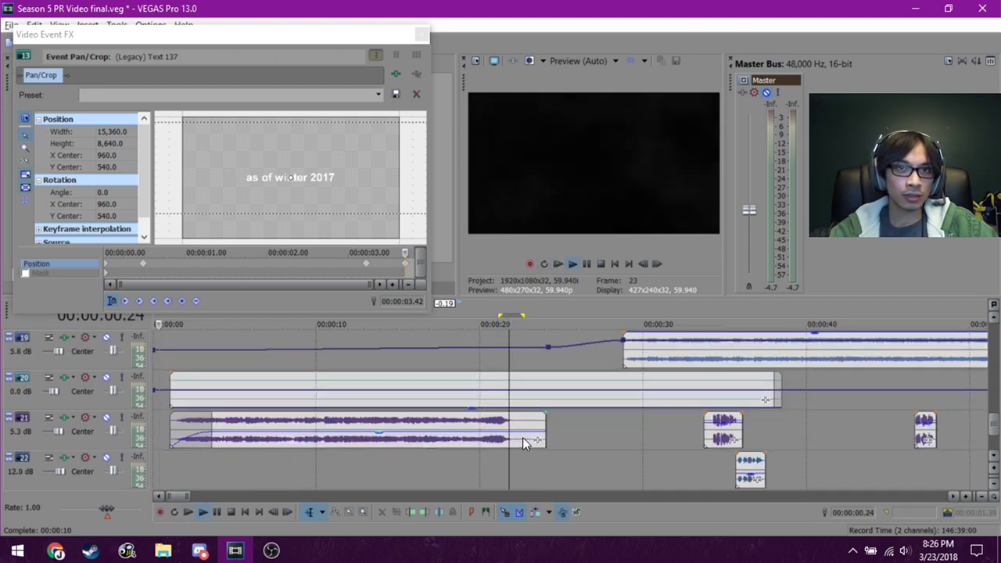
{"action": "scroll", "coordinate": [527, 386], "scroll_direction": "up", "scroll_amount": 6}
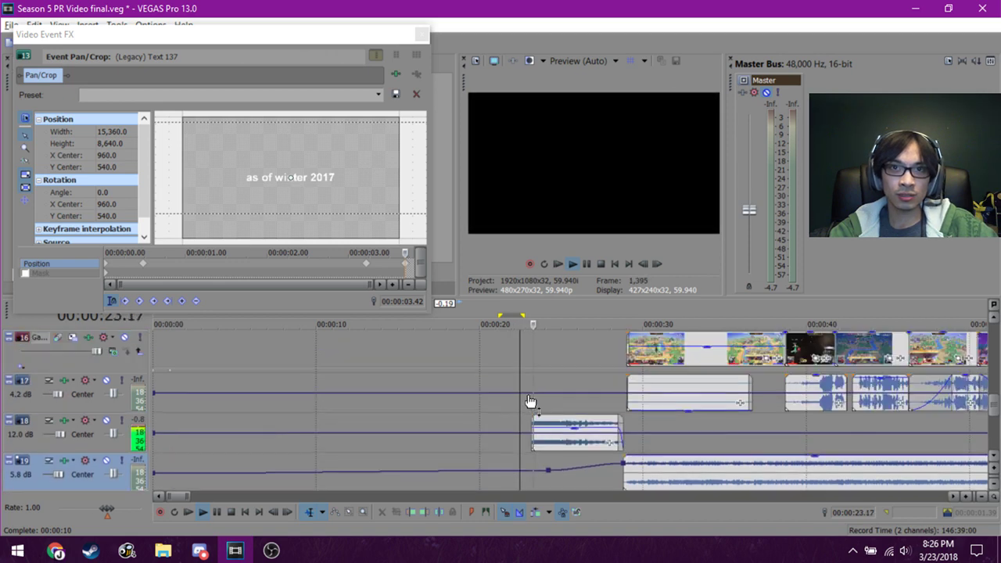
{"action": "left_click", "coordinate": [487, 435]}
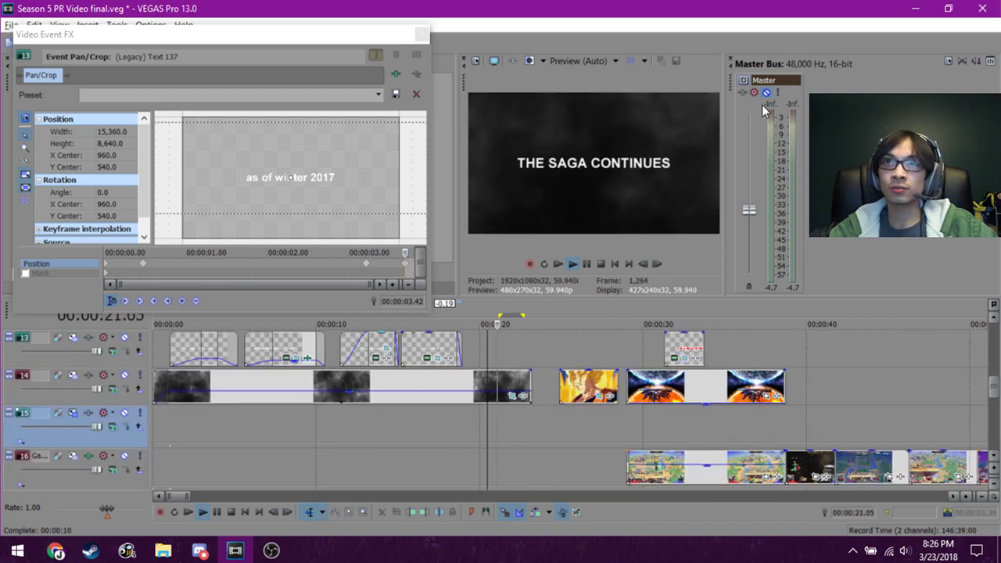
{"action": "left_click", "coordinate": [757, 140]}
Play the end of "THE SAGA CONTINUES" with sound, then from 22.27 into the black gap, and stop at 23.32.
{"action": "key", "text": "space"}
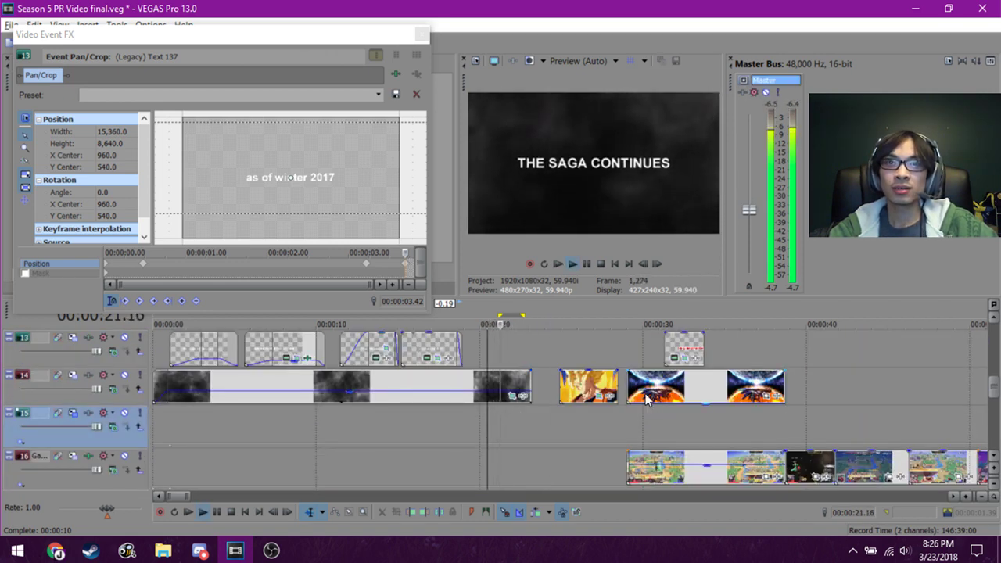
{"action": "key", "text": "space"}
{"action": "key", "text": "space"}
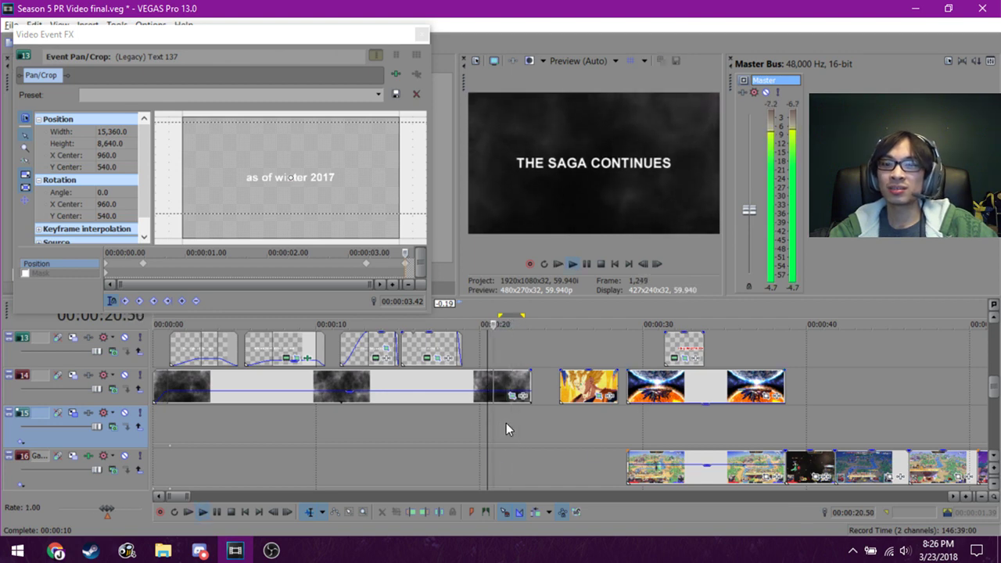
{"action": "left_click", "coordinate": [511, 420]}
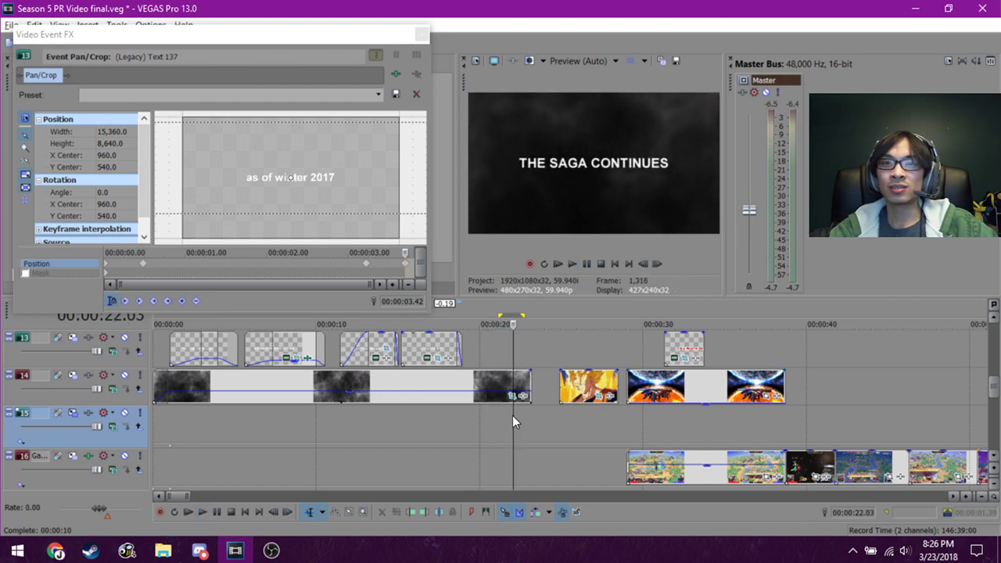
{"action": "left_click", "coordinate": [519, 417]}
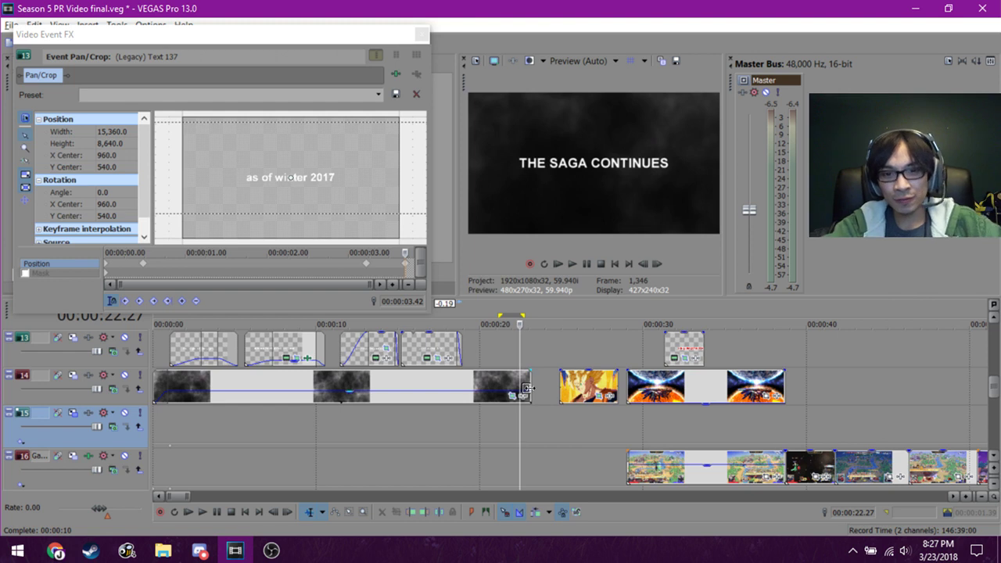
{"action": "key", "text": "space"}
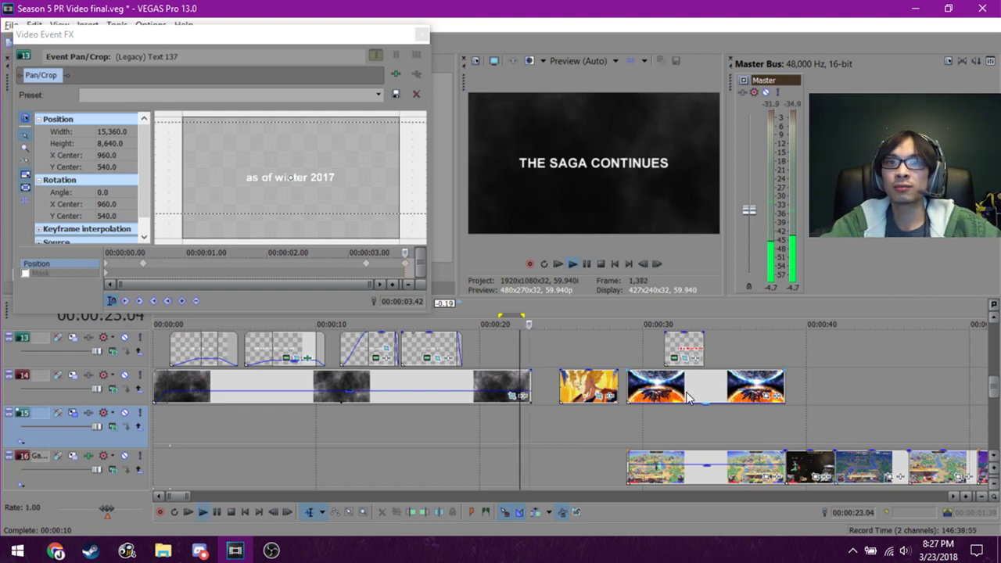
{"action": "left_click", "coordinate": [537, 352]}
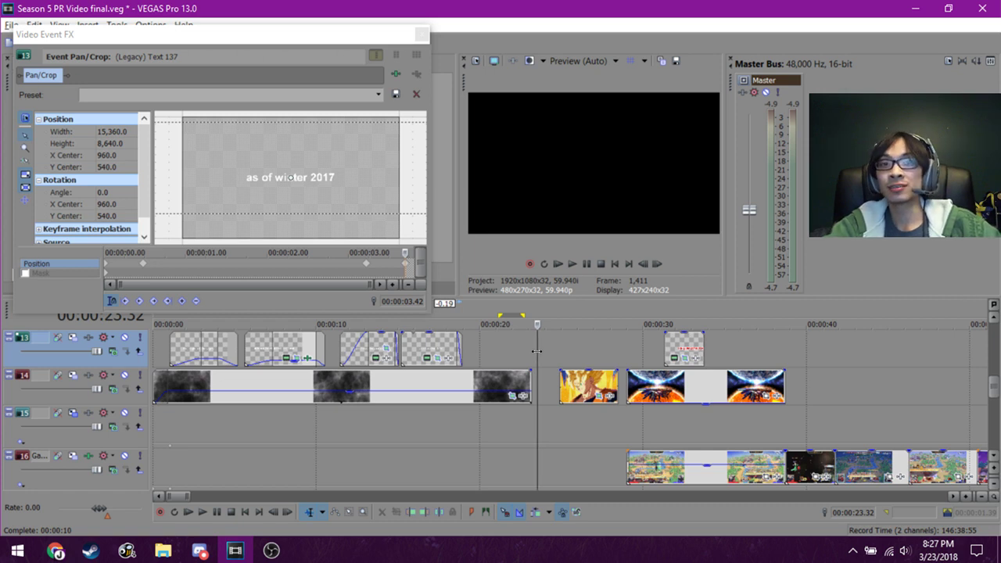
Place the cursor at the end of the smoke background at 23.10 and play the black gap with sound in short passes.
{"action": "key", "text": "Left"}
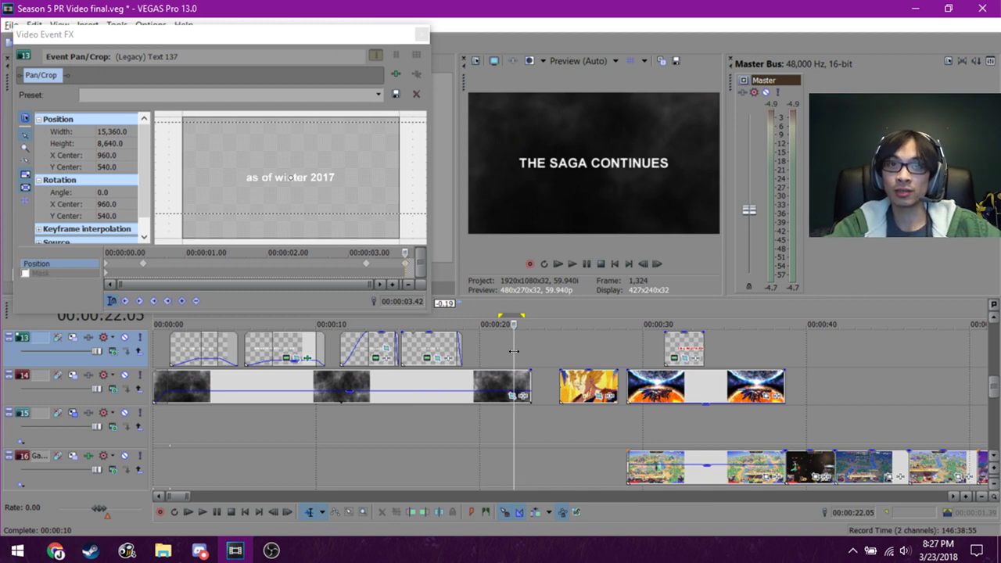
{"action": "left_click_drag", "start_coordinate": [513, 351], "coordinate": [530, 357]}
{"action": "key", "text": "space"}
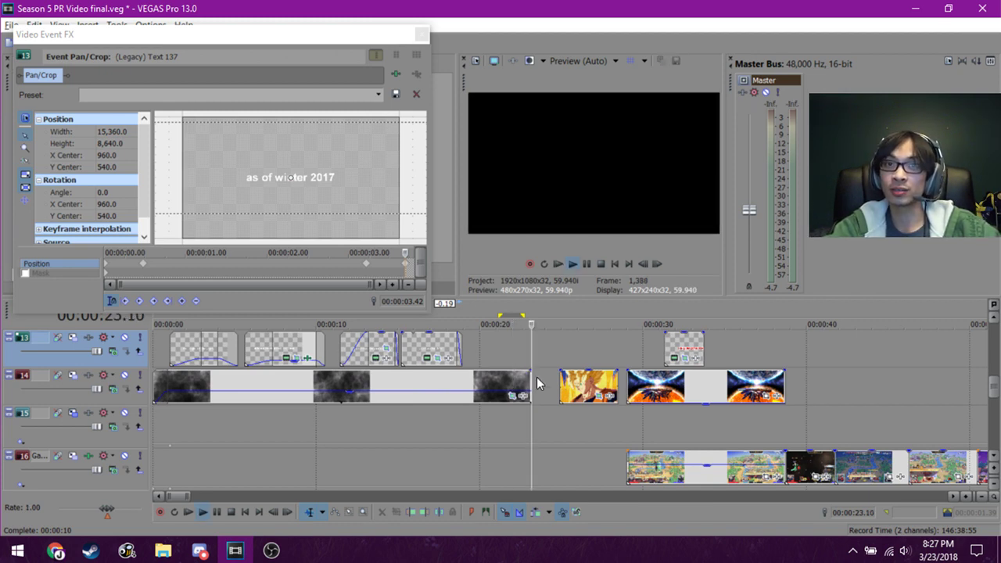
{"action": "key", "text": "space"}
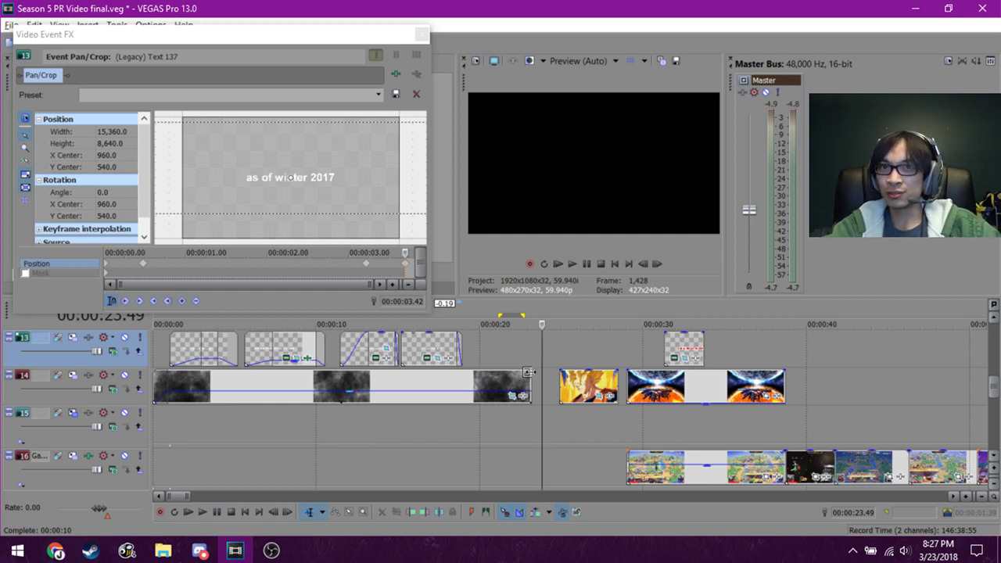
{"action": "key", "text": "space"}
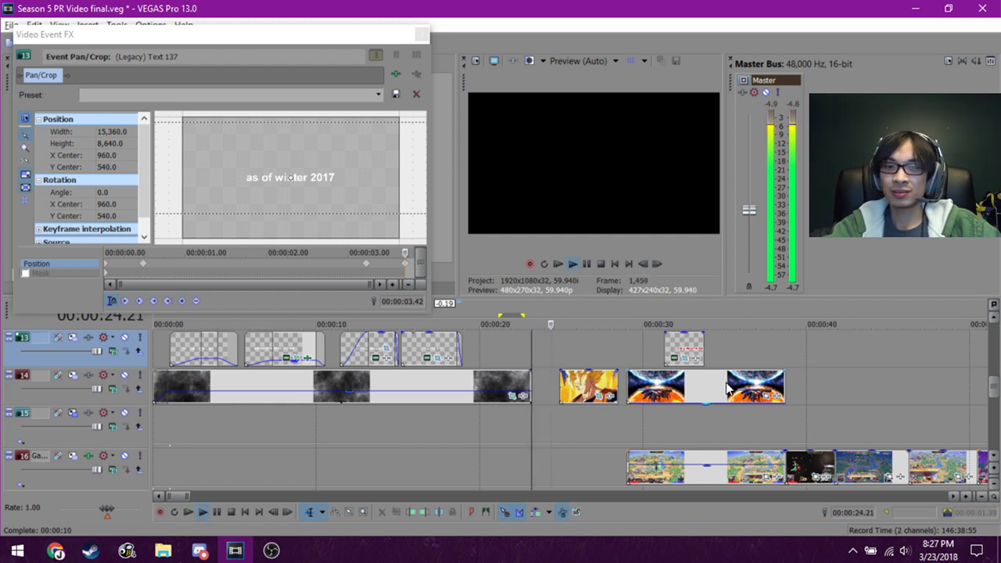
{"action": "key", "text": "space"}
{"action": "key", "text": "space"}
{"action": "key", "text": "space"}
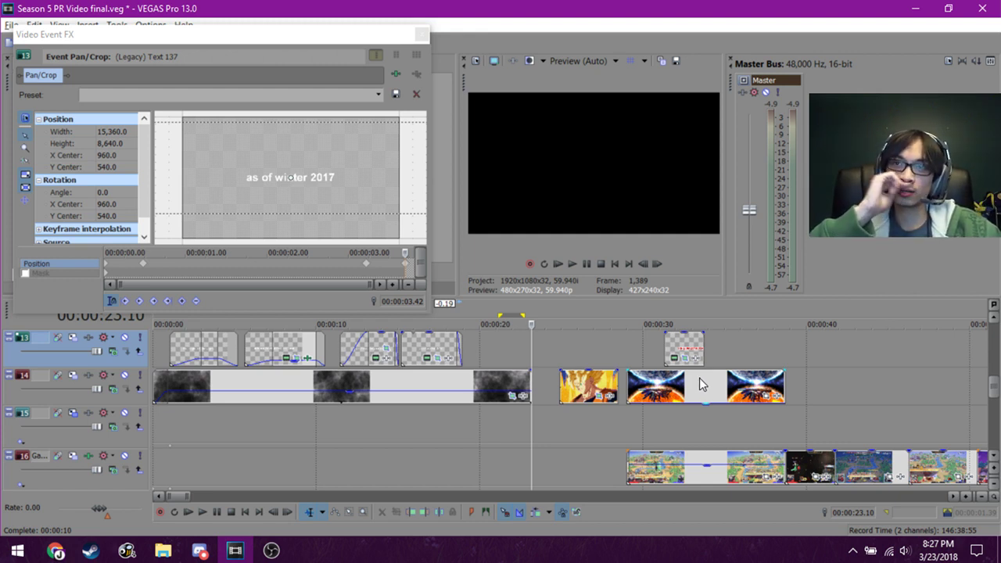
Inspect the black gap after the smoke background up close, and place the cursor at 25.12 in the anime clip.
{"action": "left_click", "coordinate": [547, 399]}
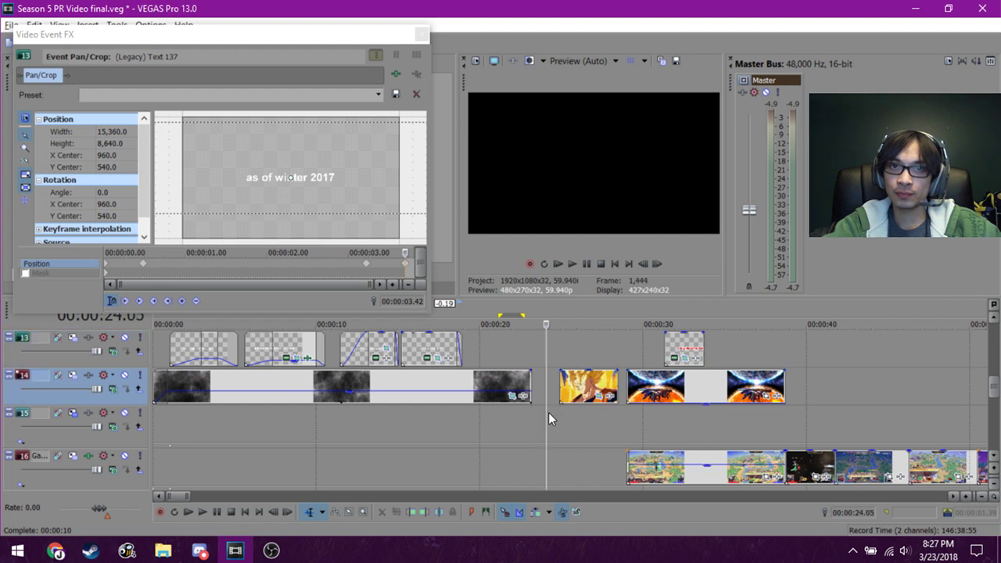
{"action": "scroll", "coordinate": [542, 407], "scroll_direction": "down", "scroll_amount": 1}
{"action": "left_click", "coordinate": [530, 398]}
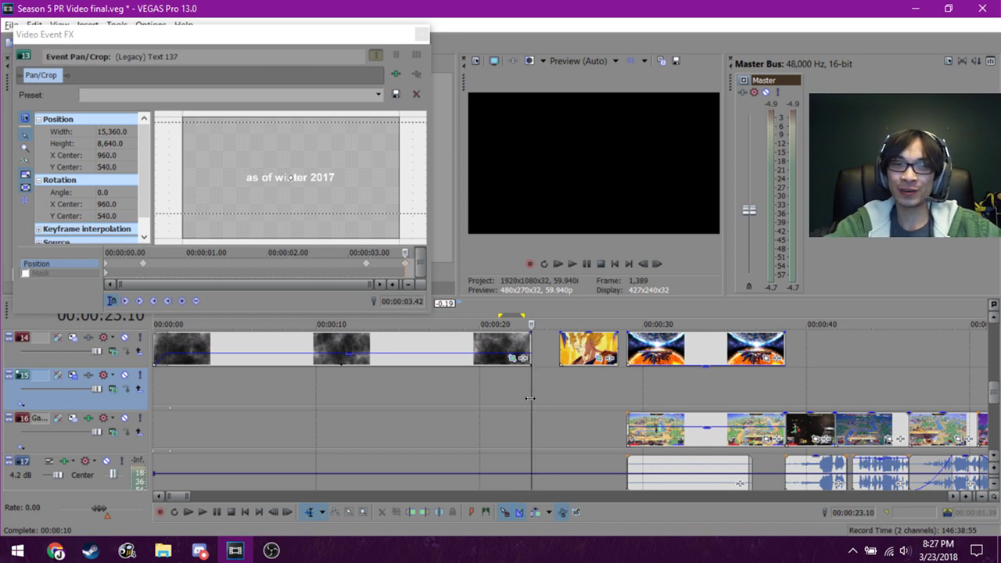
{"action": "scroll", "coordinate": [531, 399], "scroll_direction": "up", "scroll_amount": 1}
{"action": "scroll", "coordinate": [532, 399], "scroll_direction": "up", "scroll_amount": 1}
{"action": "left_click", "coordinate": [583, 362]}
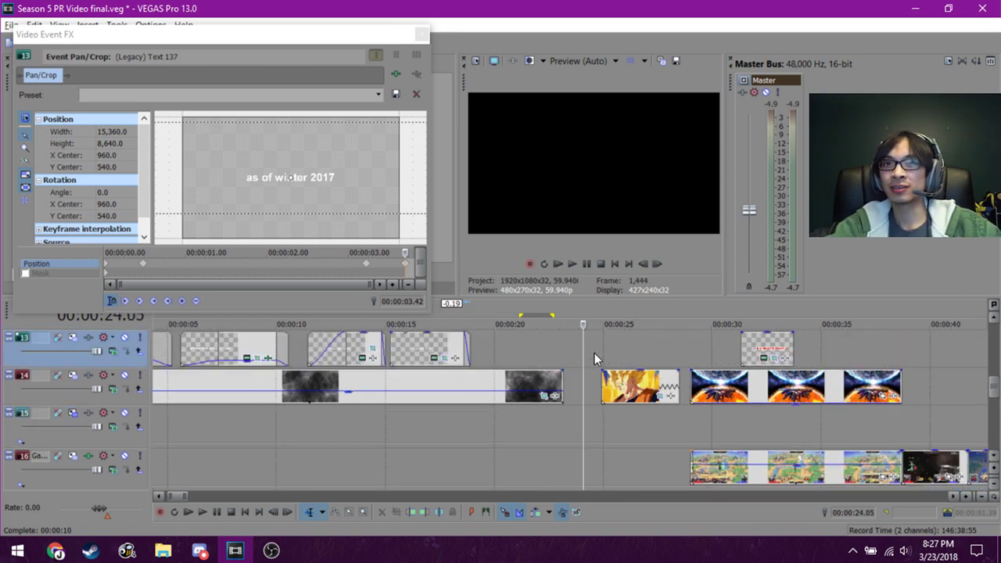
{"action": "left_click", "coordinate": [595, 358]}
{"action": "left_click", "coordinate": [607, 345]}
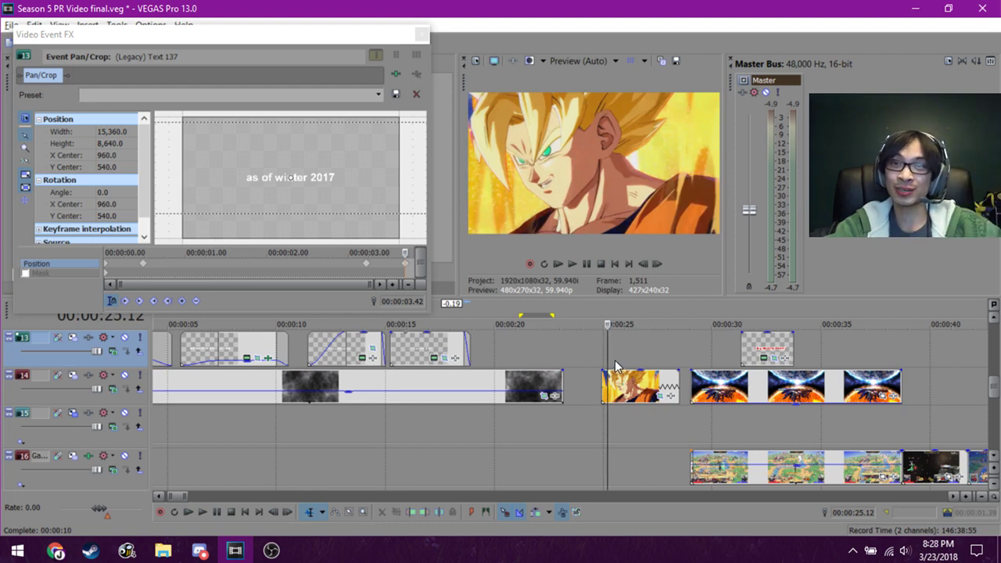
Play the end of the black gap with sound, then extend the anime clip's start back to the smoke background's end at 23.10.
{"action": "left_click", "coordinate": [588, 357]}
{"action": "key", "text": "space"}
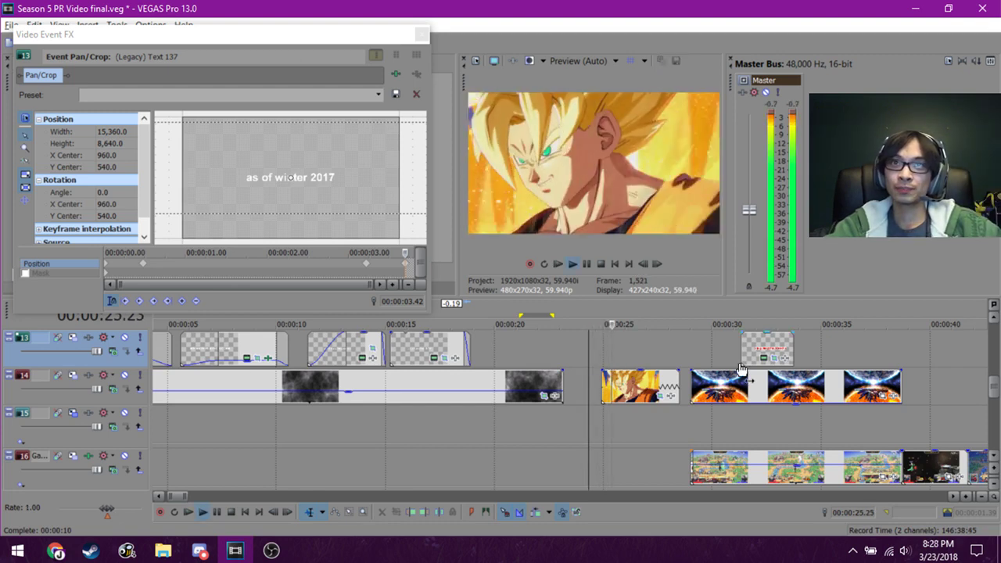
{"action": "key", "text": "space"}
{"action": "left_click_drag", "start_coordinate": [599, 379], "coordinate": [562, 352]}
Play the opening of the extended anime clip from 23.10 with sound in repeated short passes.
{"action": "key", "text": "space"}
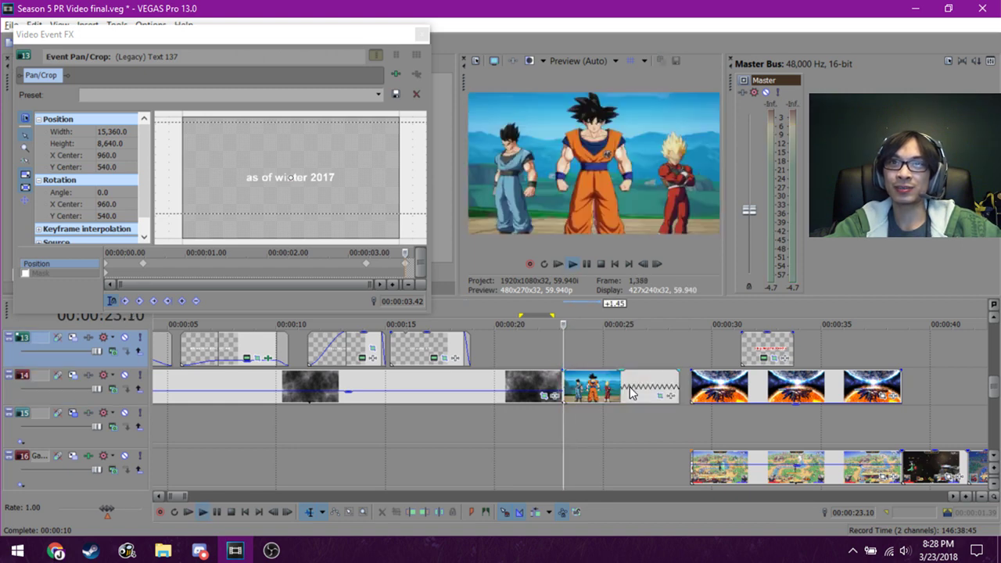
{"action": "key", "text": "space"}
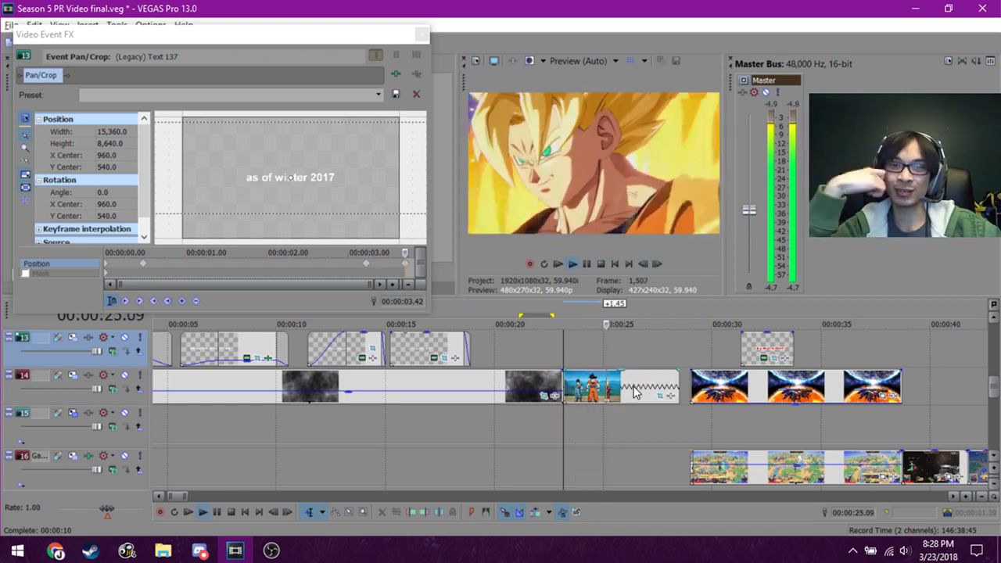
{"action": "key", "text": "space"}
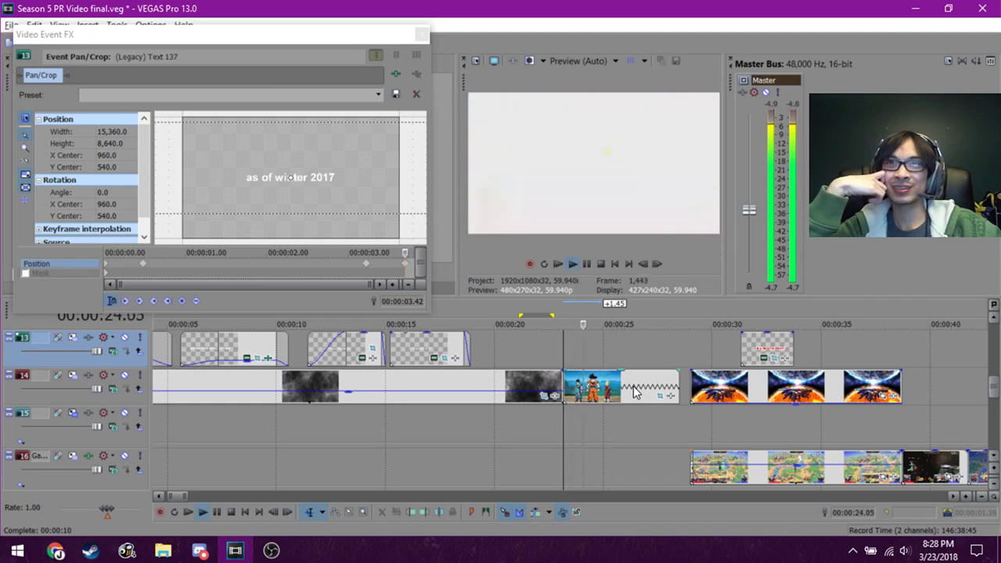
{"action": "key", "text": "space"}
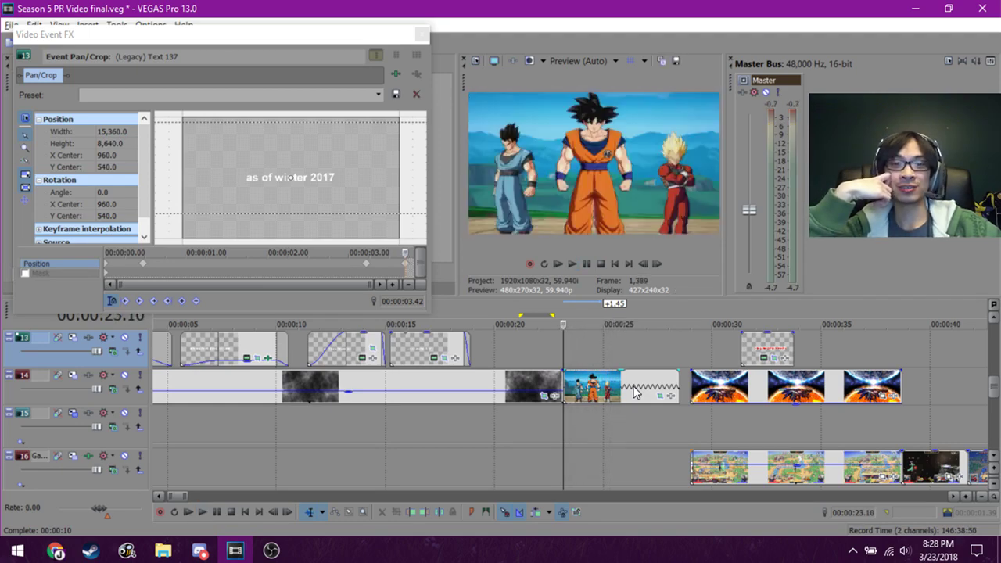
{"action": "key", "text": "space"}
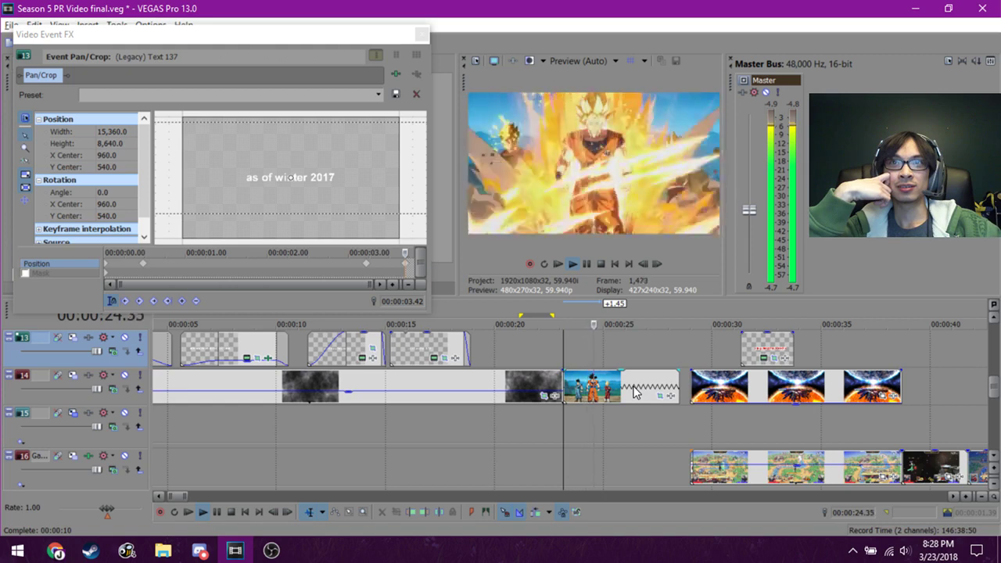
{"action": "key", "text": "space"}
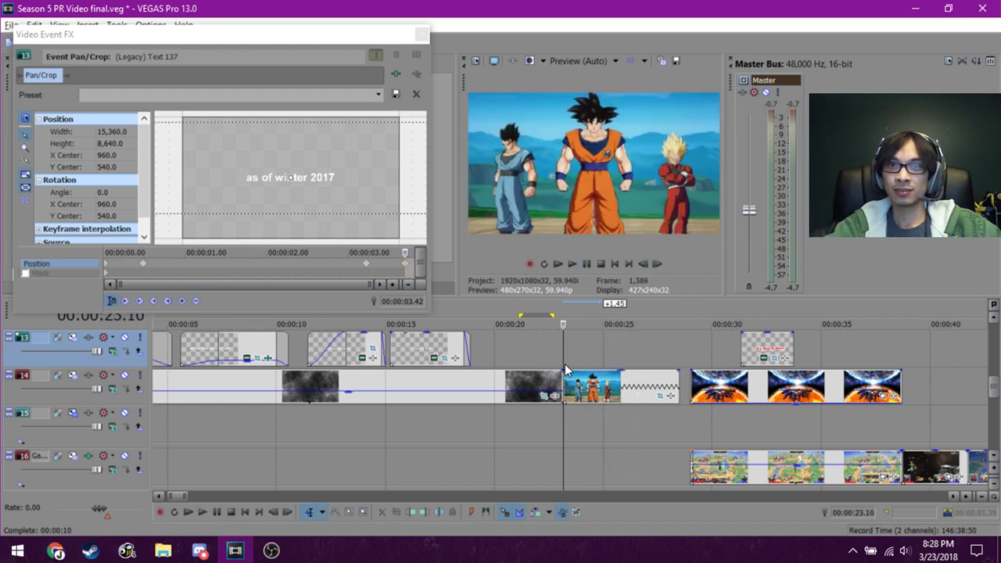
Check the extended clip's frame at 23.49, then play the clip through from 23.10 with sound.
{"action": "left_click", "coordinate": [577, 360]}
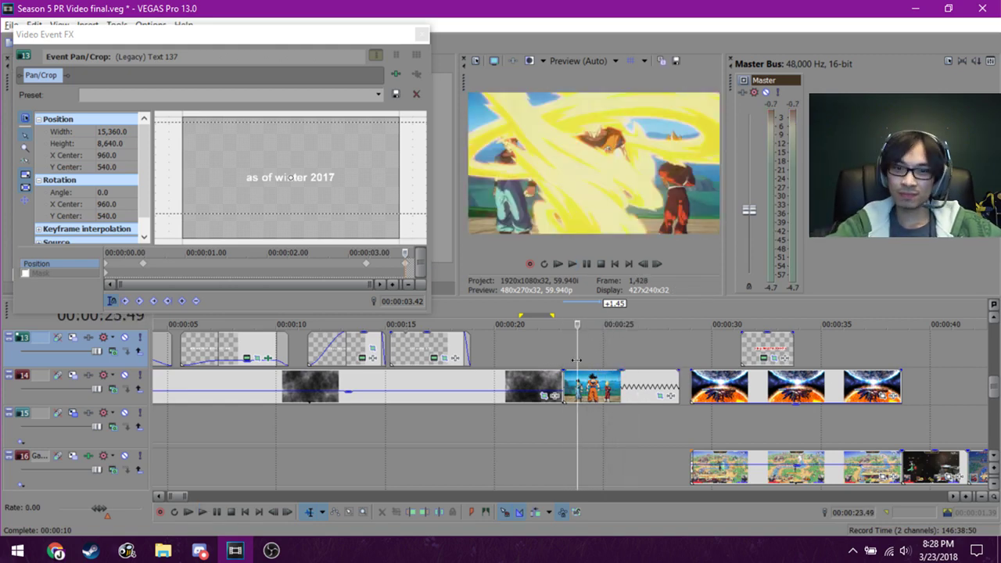
{"action": "left_click", "coordinate": [564, 367]}
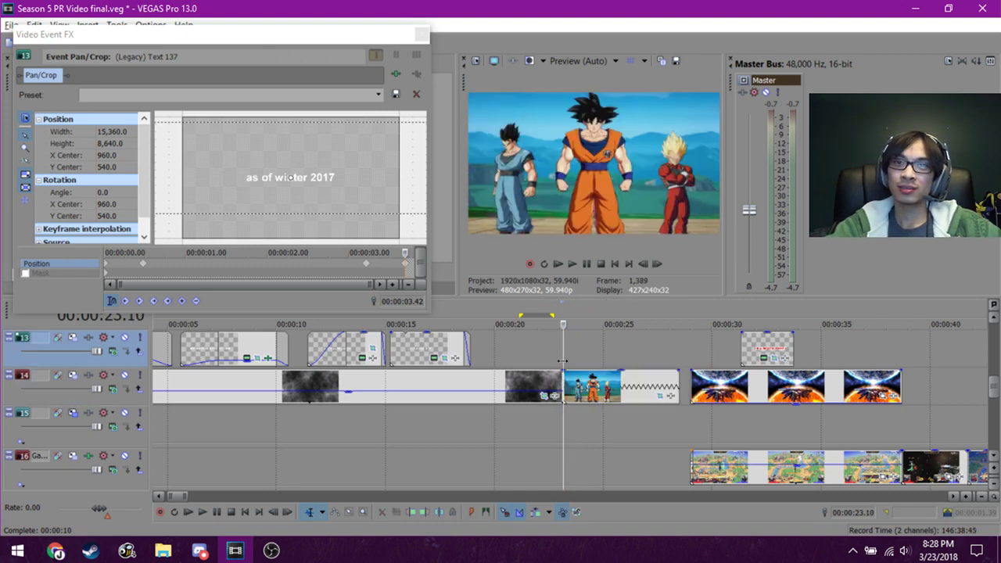
{"action": "key", "text": "space"}
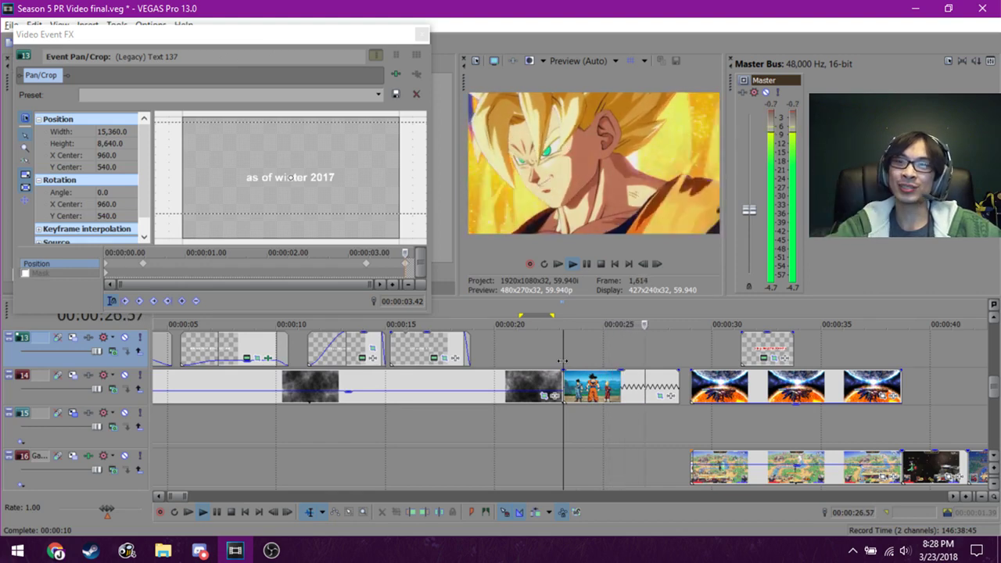
{"action": "key", "text": "space"}
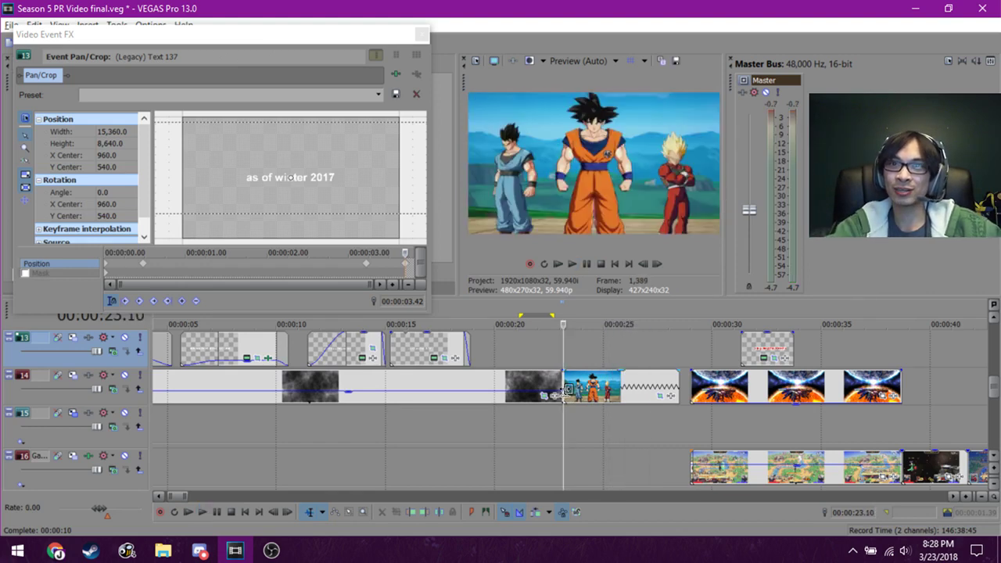
Trim the anime clip's start to about 24.55 to bring back the black gap, and place the cursor at 23.10.
{"action": "left_click_drag", "start_coordinate": [564, 388], "coordinate": [601, 388]}
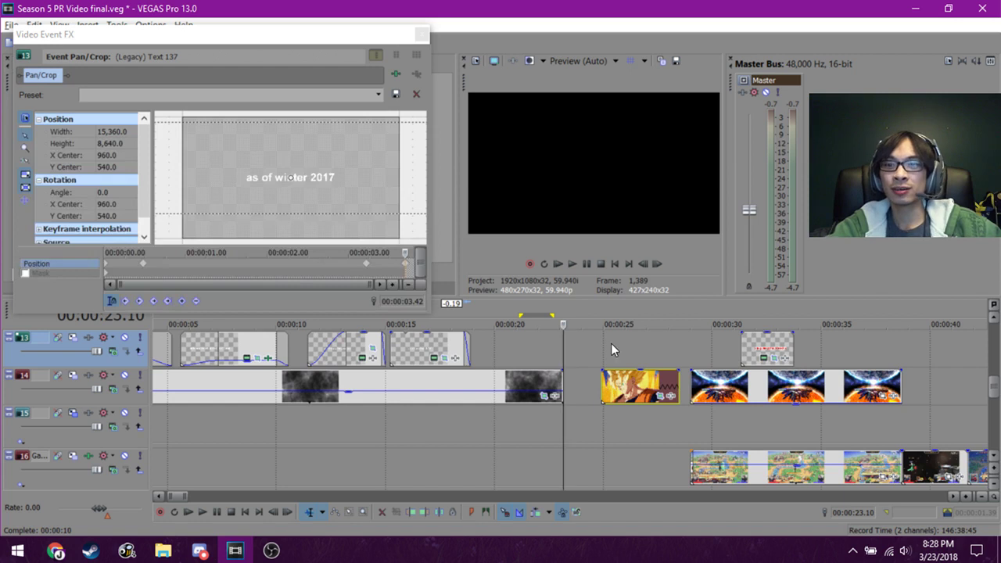
{"action": "left_click", "coordinate": [611, 350]}
{"action": "left_click", "coordinate": [596, 348]}
{"action": "left_click", "coordinate": [563, 346]}
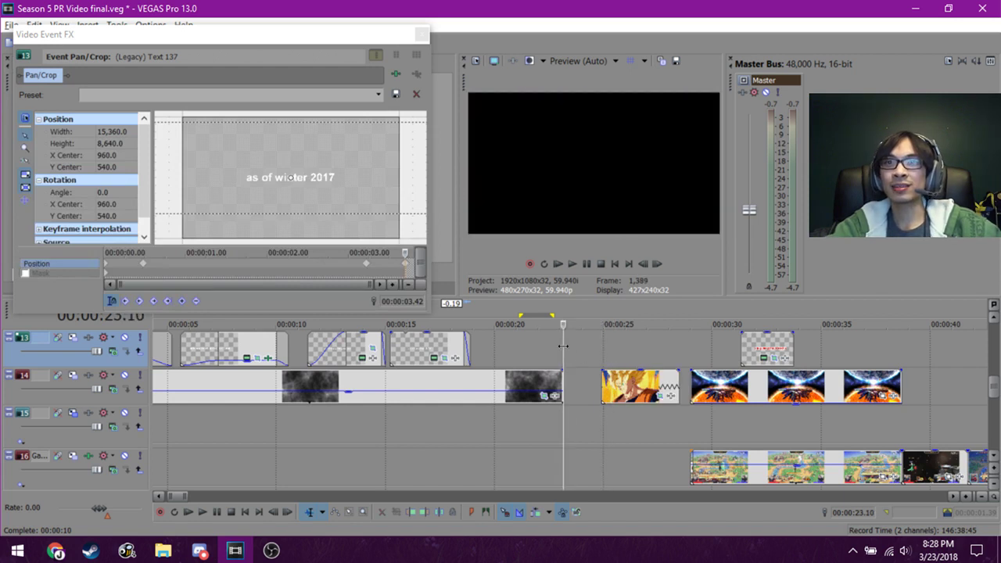
Play from the end of the smoke background into the anime clip, then play the black gap from 23.10 with sound.
{"action": "left_click", "coordinate": [547, 346]}
{"action": "key", "text": "space"}
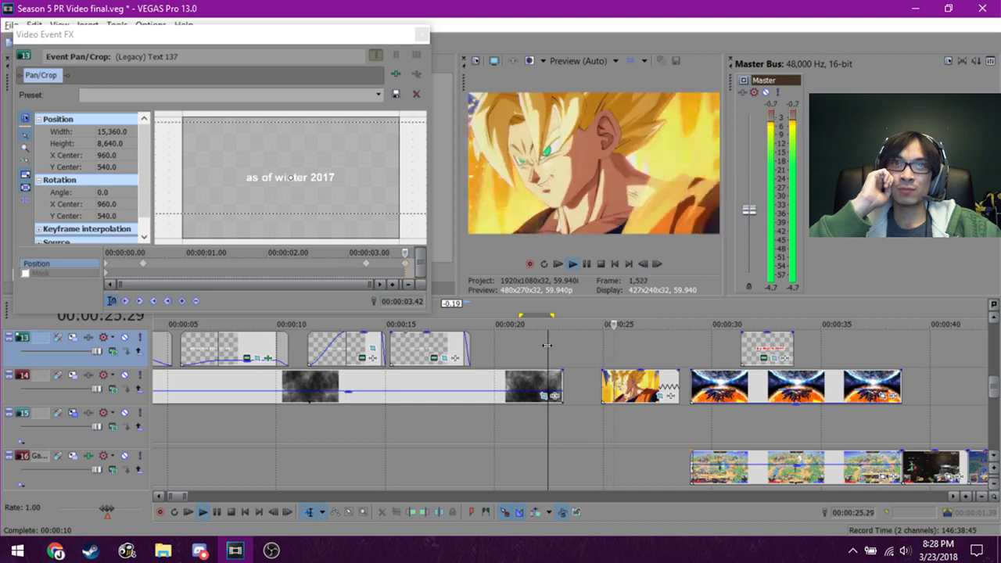
{"action": "key", "text": "space"}
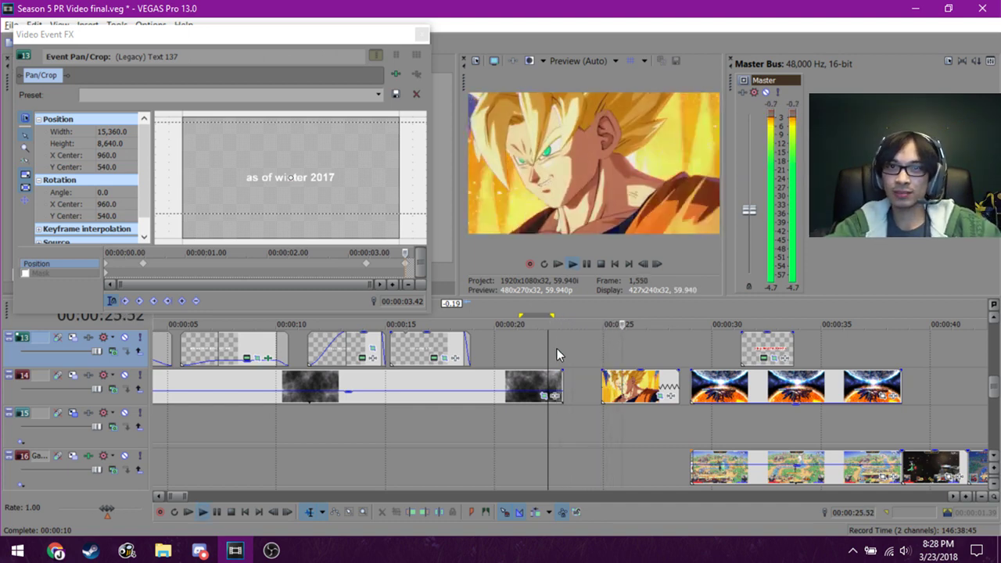
{"action": "left_click", "coordinate": [556, 349]}
{"action": "left_click", "coordinate": [566, 350]}
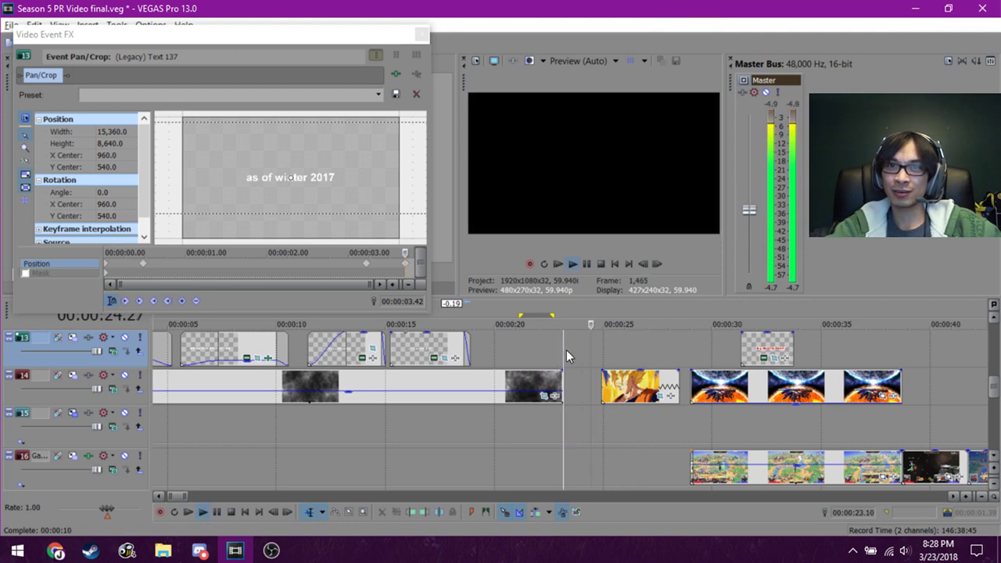
{"action": "key", "text": "space"}
{"action": "key", "text": "space"}
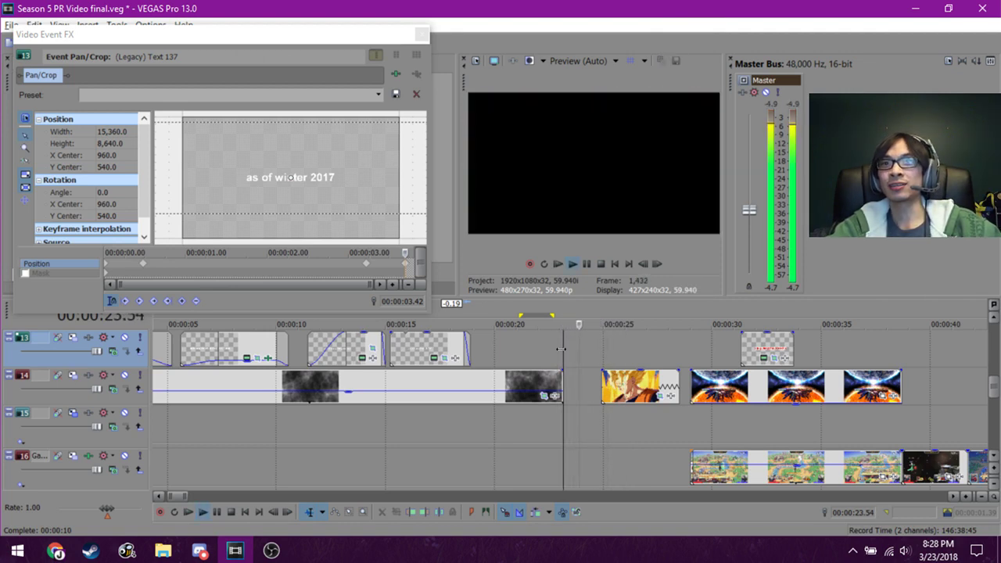
Examine frames of the anime clip between its start at 24.55 and 27.45.
{"action": "left_click", "coordinate": [600, 358]}
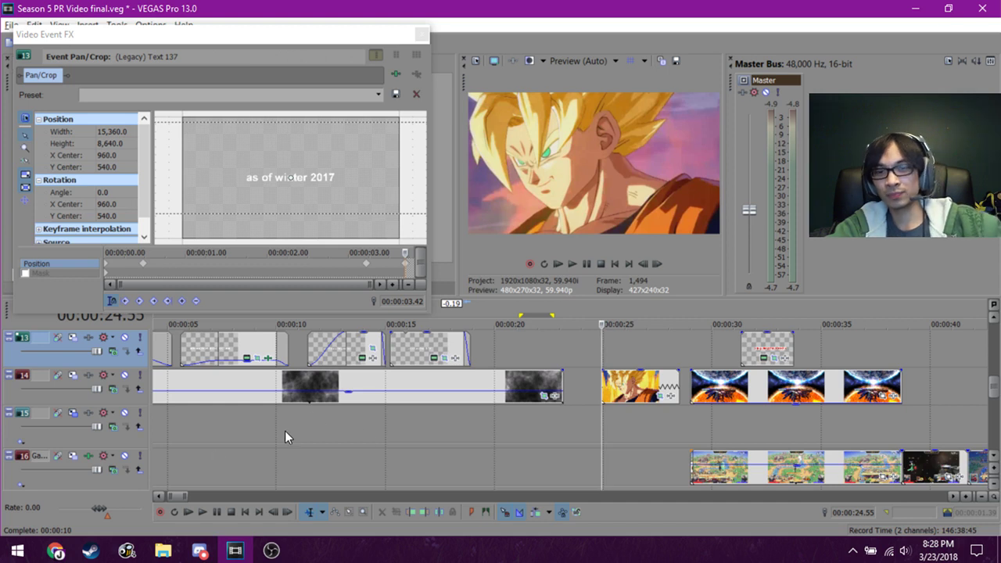
{"action": "left_click", "coordinate": [617, 353]}
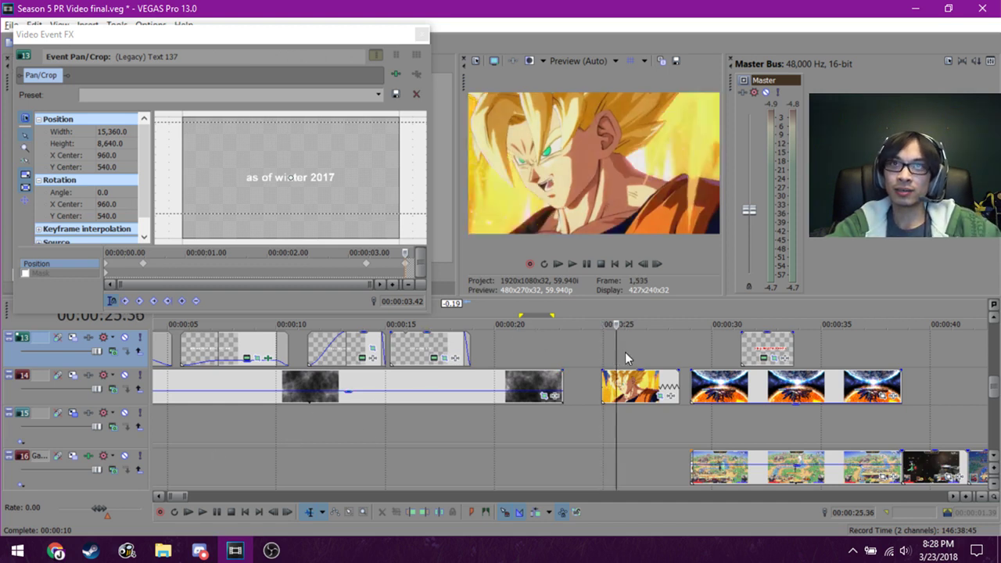
{"action": "left_click", "coordinate": [632, 354]}
{"action": "left_click", "coordinate": [652, 356]}
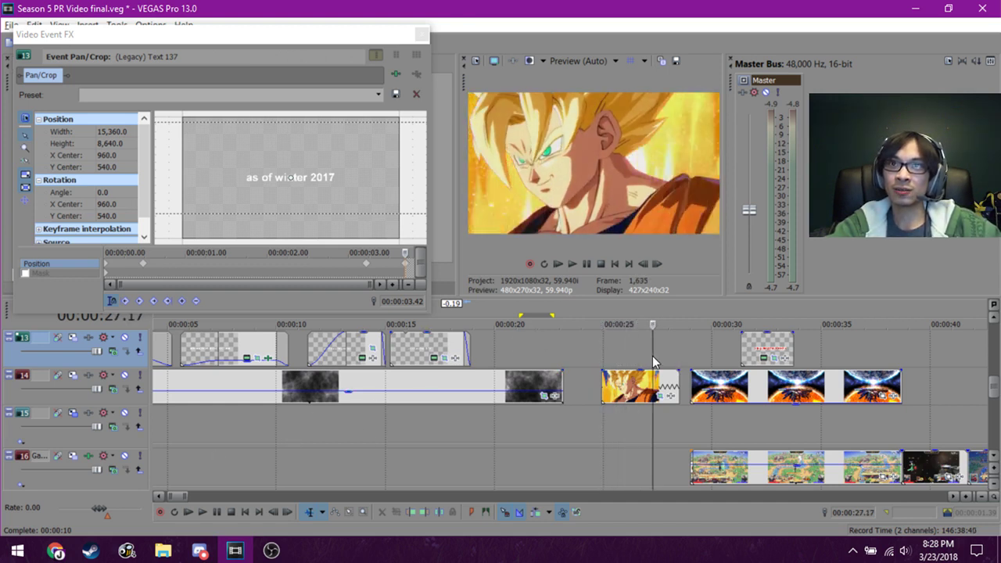
{"action": "left_click", "coordinate": [619, 359]}
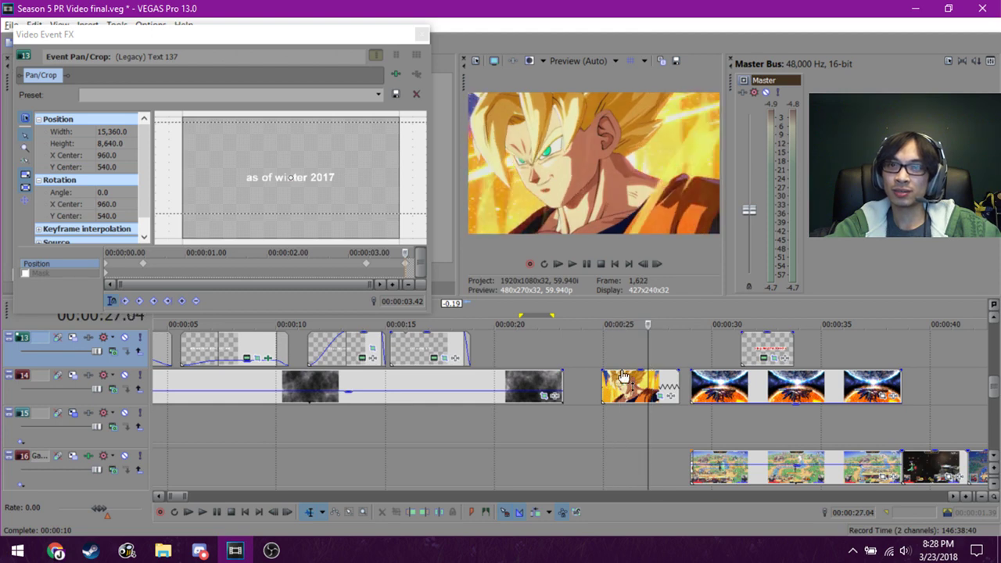
{"action": "left_click", "coordinate": [648, 355]}
{"action": "left_click", "coordinate": [662, 356]}
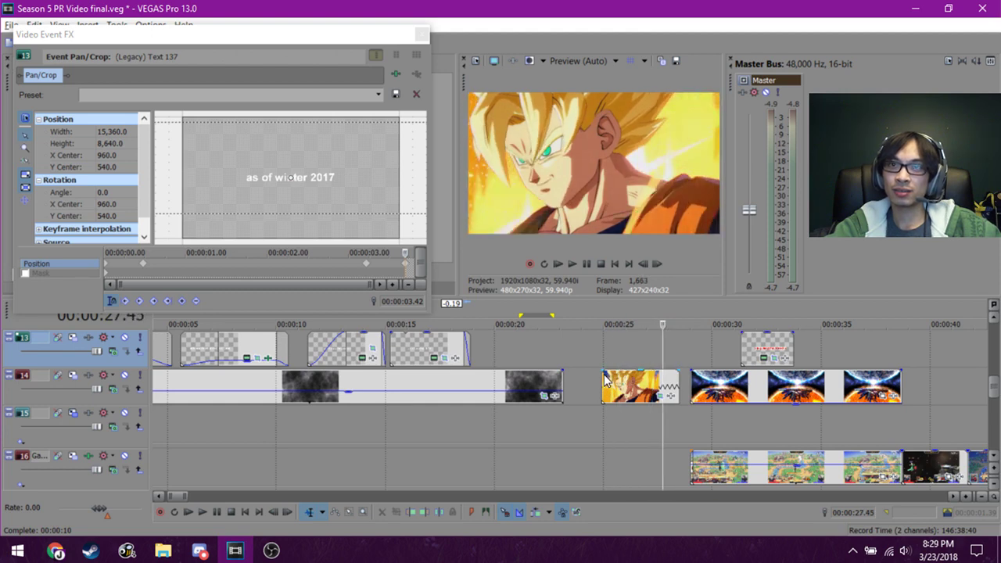
{"action": "left_click", "coordinate": [614, 360]}
{"action": "left_click", "coordinate": [637, 357]}
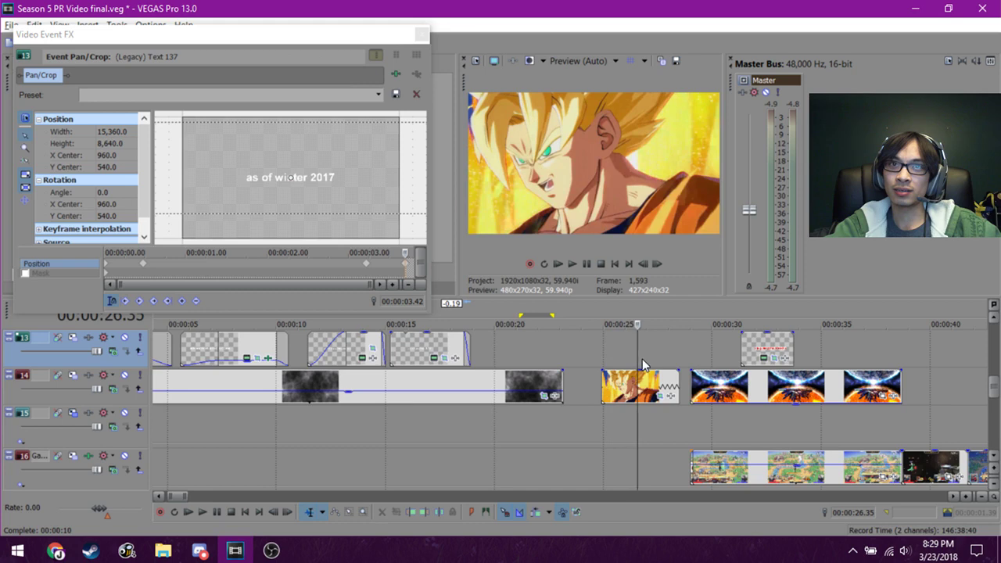
{"action": "left_click", "coordinate": [647, 359]}
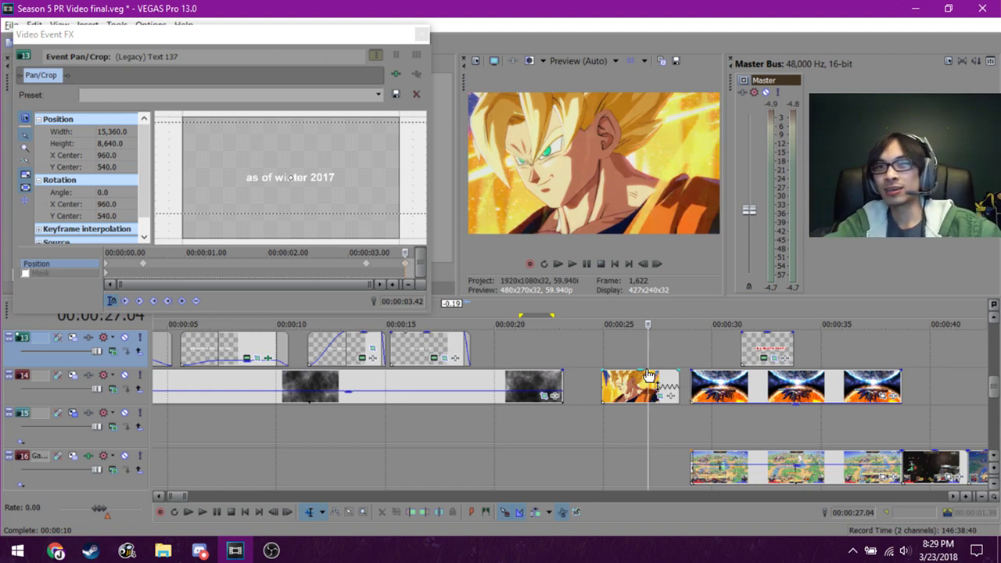
Extend the anime clip's start over the black gap again to meet the smoke background, and check playback from there.
{"action": "left_click_drag", "start_coordinate": [649, 376], "coordinate": [565, 373]}
{"action": "left_click", "coordinate": [563, 354]}
{"action": "key", "text": "space"}
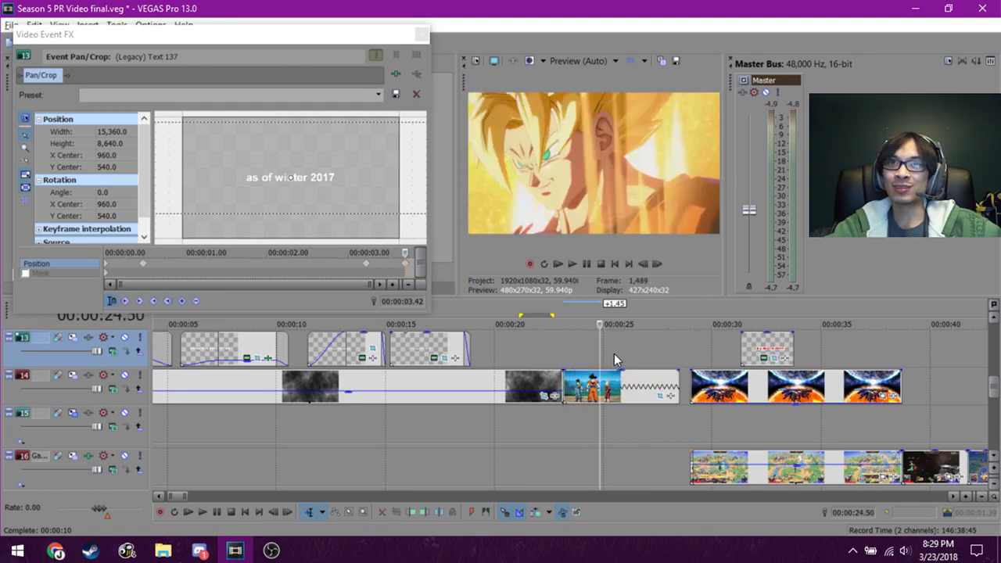
Play the transition from the smoke background directly into the extended anime clip with sound, starting around 22.07.
{"action": "left_click", "coordinate": [536, 352]}
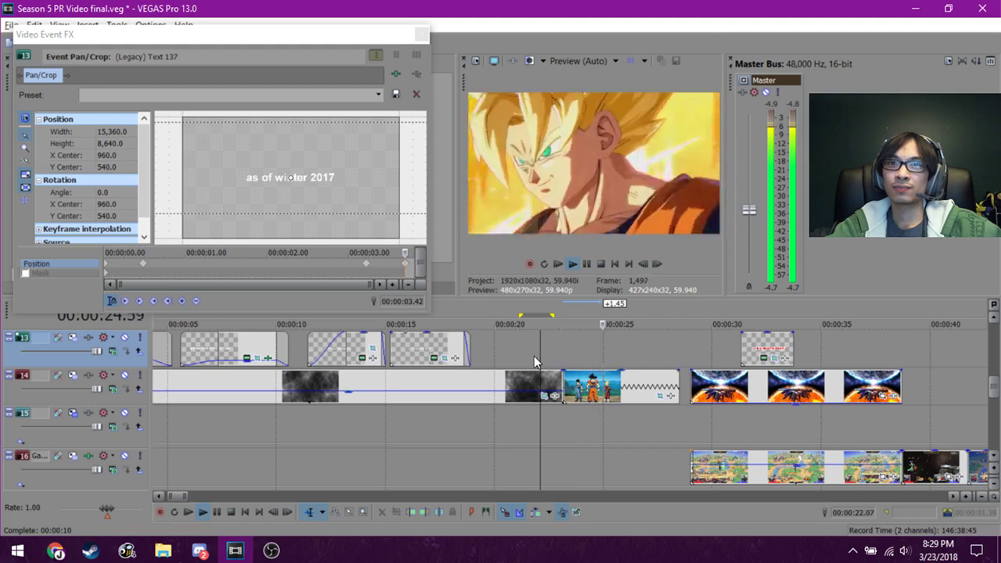
{"action": "key", "text": "space"}
{"action": "key", "text": "space"}
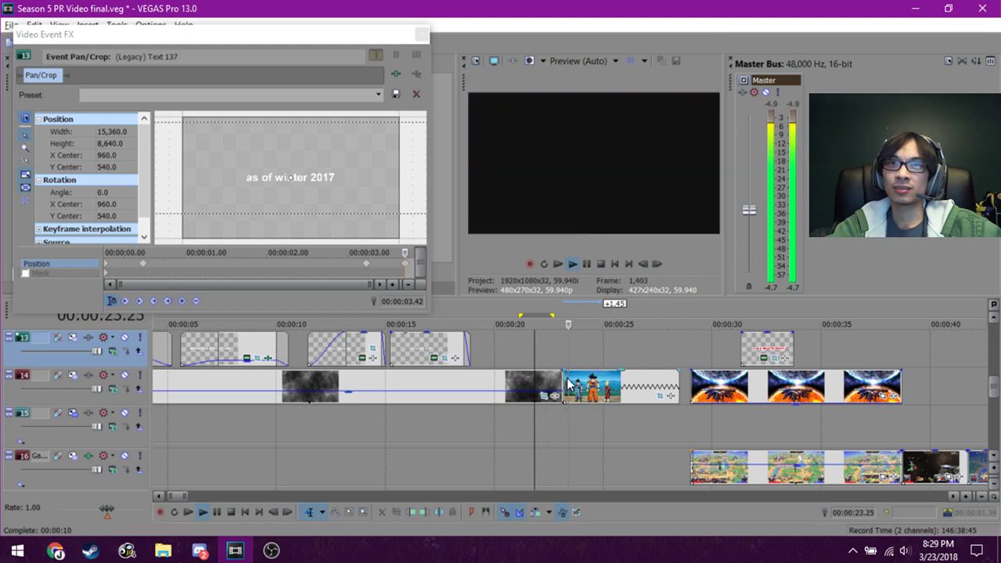
{"action": "key", "text": "space"}
Trim the anime clip's start to reopen the black gap, and review the last frames of "THE SAGA CONTINUES".
{"action": "left_click_drag", "start_coordinate": [564, 389], "coordinate": [602, 389]}
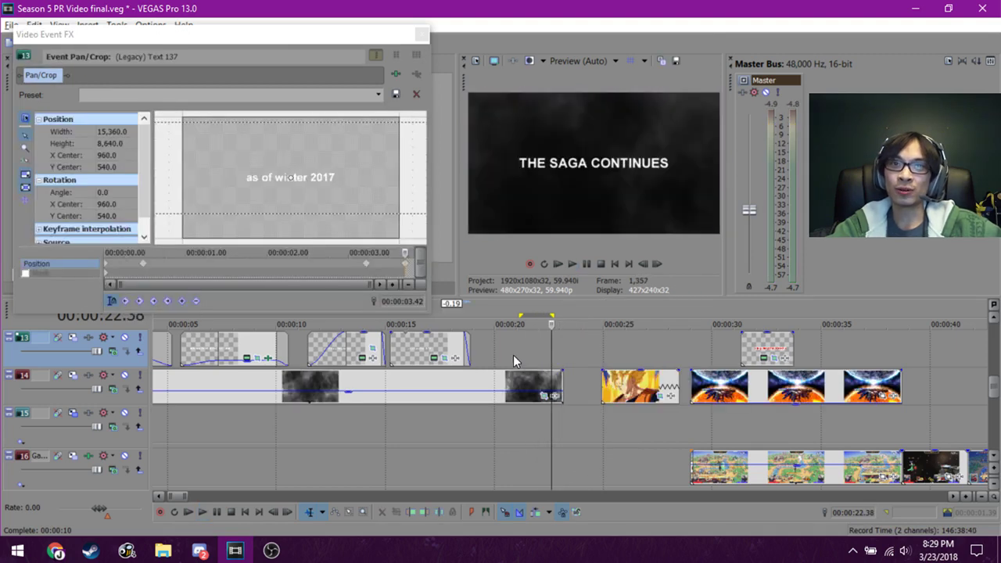
{"action": "left_click", "coordinate": [512, 355]}
{"action": "left_click", "coordinate": [483, 356]}
{"action": "left_click", "coordinate": [527, 340]}
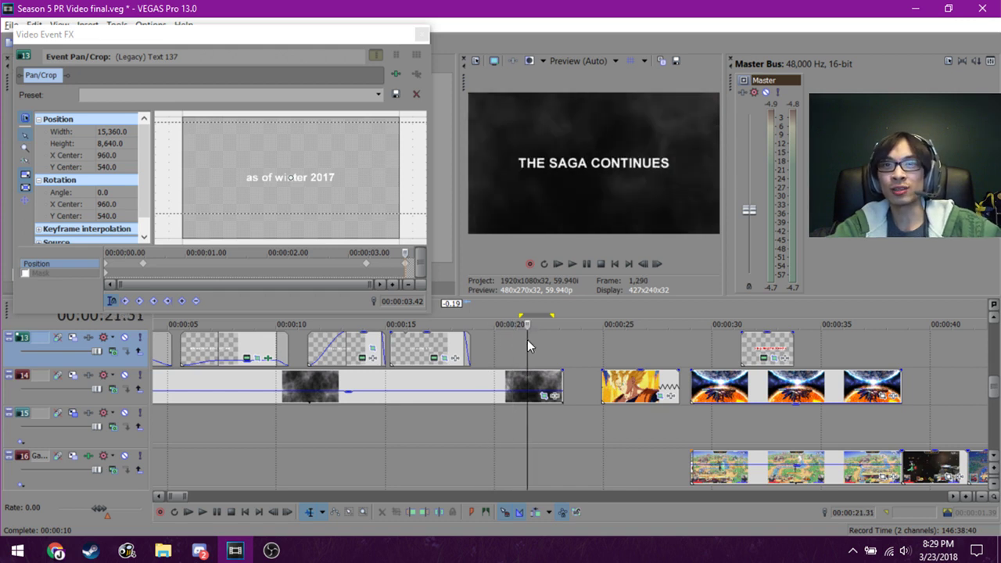
{"action": "left_click", "coordinate": [555, 356]}
Compare the "produced by juneau" frame at 13.02, the black gap at 24.38 and the anime clip at 26.01.
{"action": "left_click", "coordinate": [342, 422]}
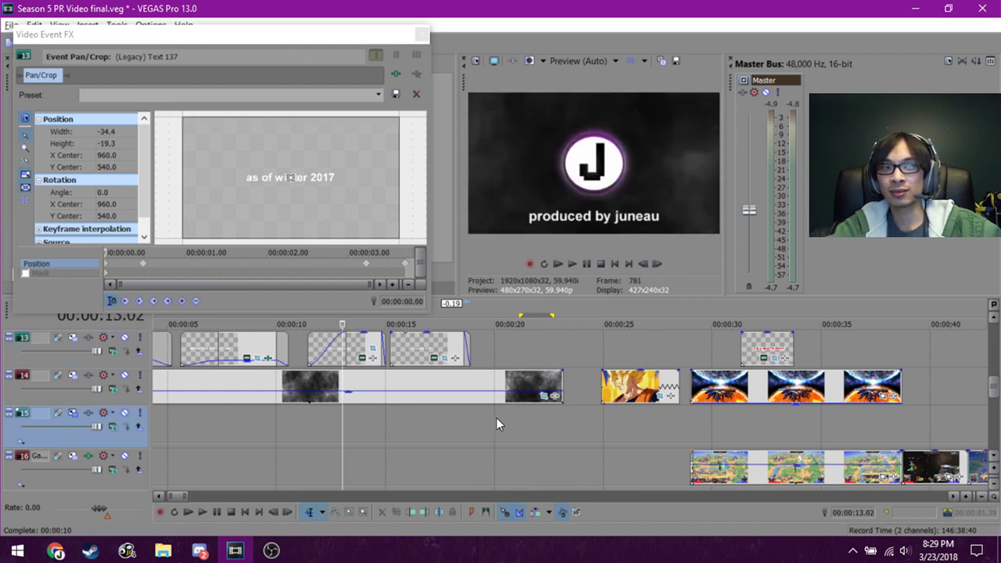
{"action": "left_click", "coordinate": [565, 423]}
{"action": "left_click", "coordinate": [596, 358]}
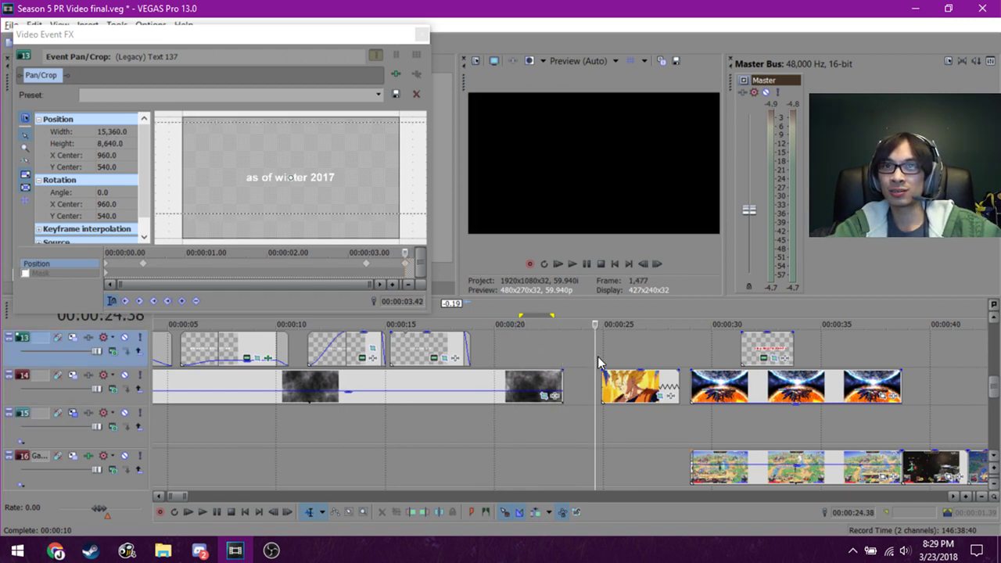
{"action": "left_click", "coordinate": [603, 356]}
{"action": "left_click", "coordinate": [626, 352]}
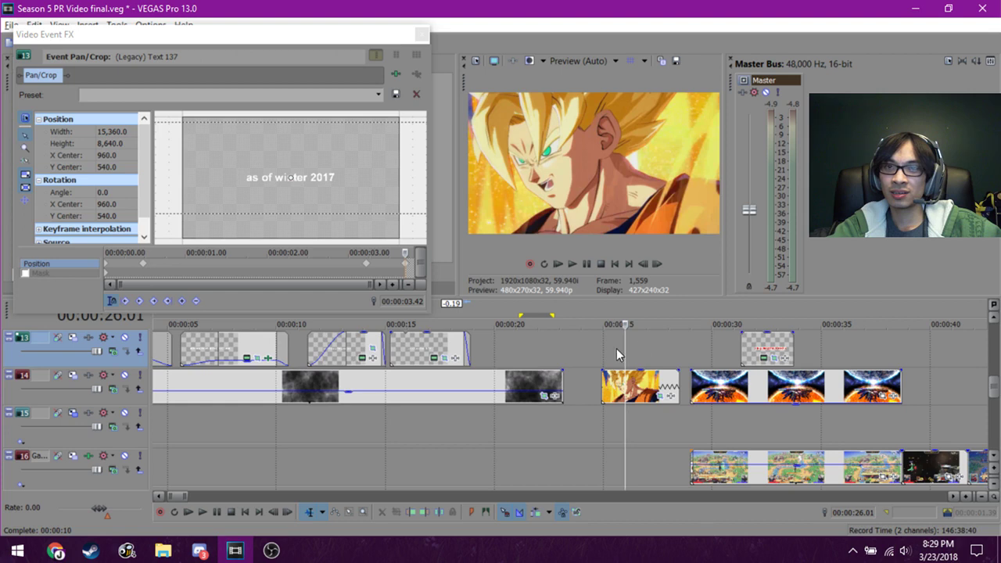
Play from late in the black gap into the anime clip with sound, and place the cursor just after the clip.
{"action": "left_click", "coordinate": [584, 355]}
{"action": "key", "text": "space"}
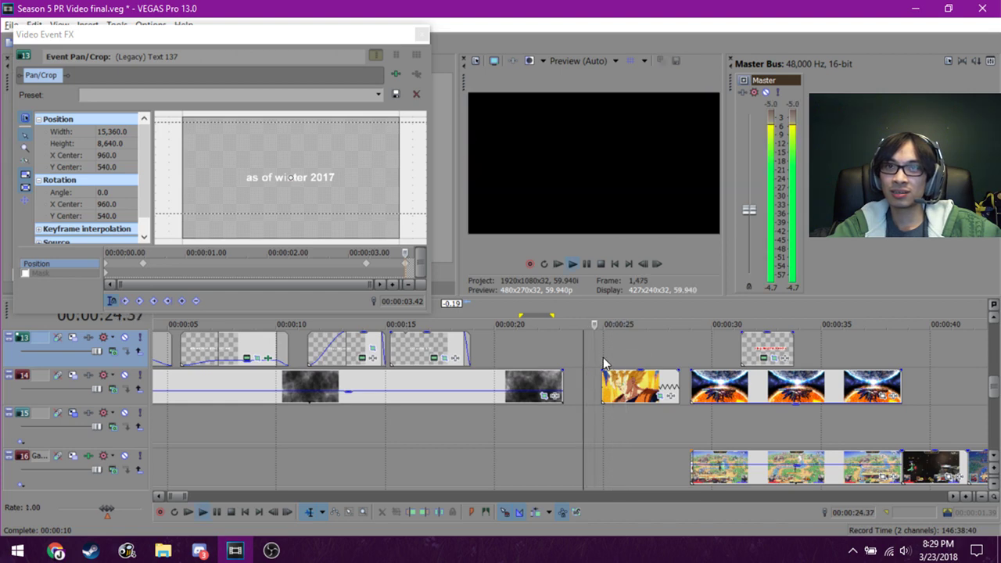
{"action": "left_click", "coordinate": [680, 423]}
Select the time range from 22.54 to 27.05, from the end of the smoke background into the anime clip.
{"action": "scroll", "coordinate": [692, 431], "scroll_direction": "right", "scroll_amount": 3}
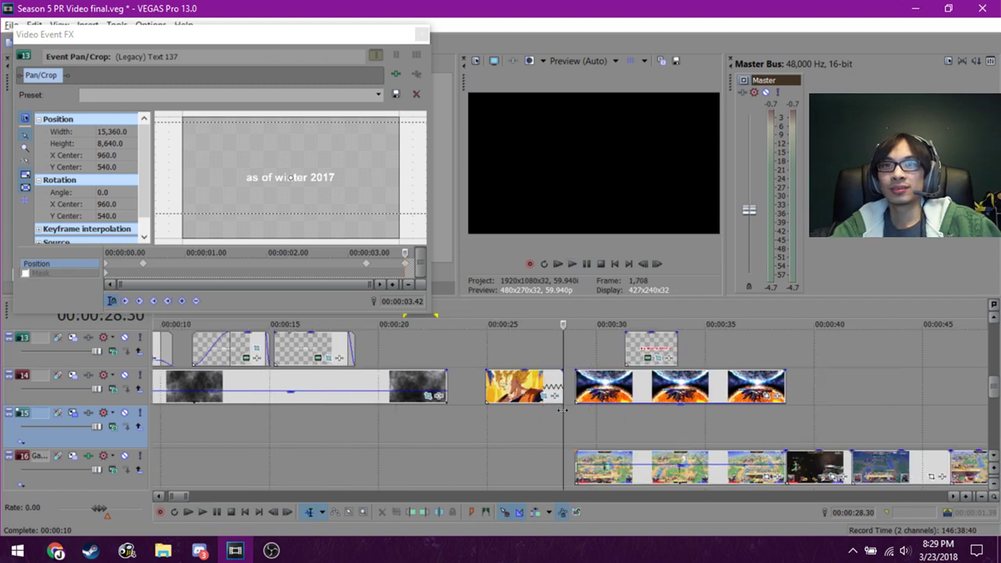
{"action": "scroll", "coordinate": [692, 432], "scroll_direction": "up", "scroll_amount": 3}
{"action": "left_click", "coordinate": [407, 427]}
{"action": "left_click_drag", "start_coordinate": [320, 432], "coordinate": [501, 434]}
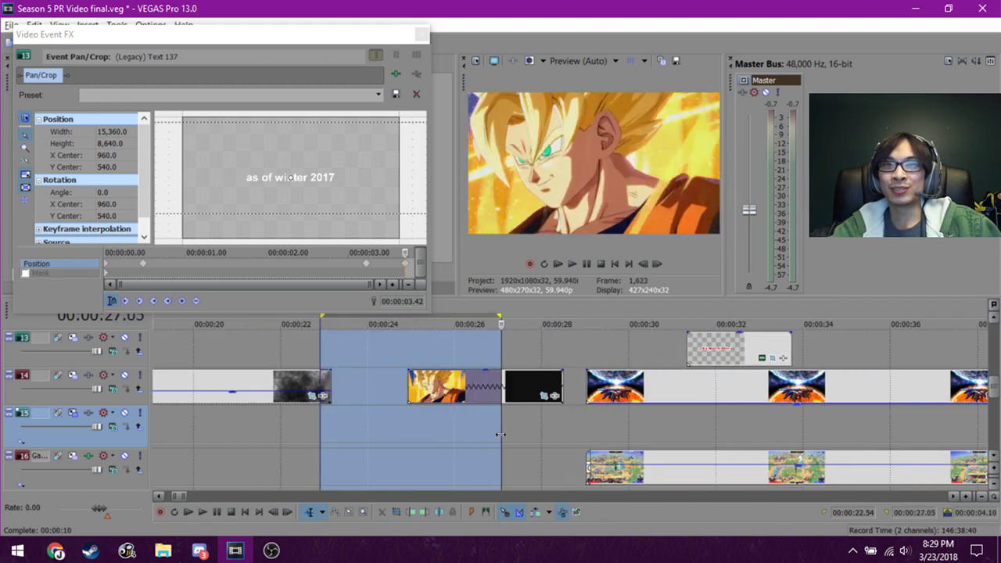
Compare frames of the anime clip at its start at 24.55 and at 25.11, 27.31, 25.06 and 26.16.
{"action": "left_click", "coordinate": [404, 422]}
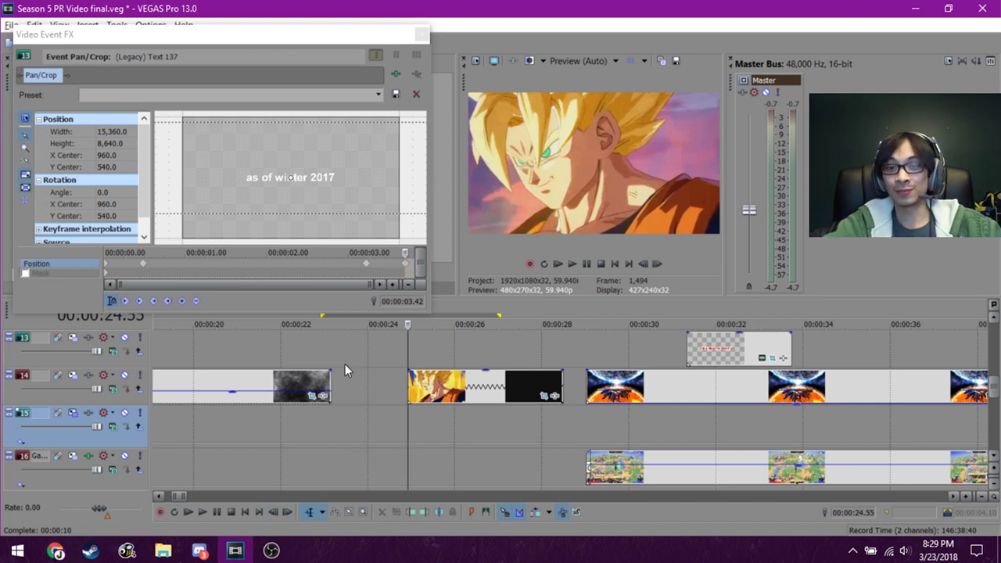
{"action": "left_click", "coordinate": [380, 399]}
{"action": "left_click", "coordinate": [419, 417]}
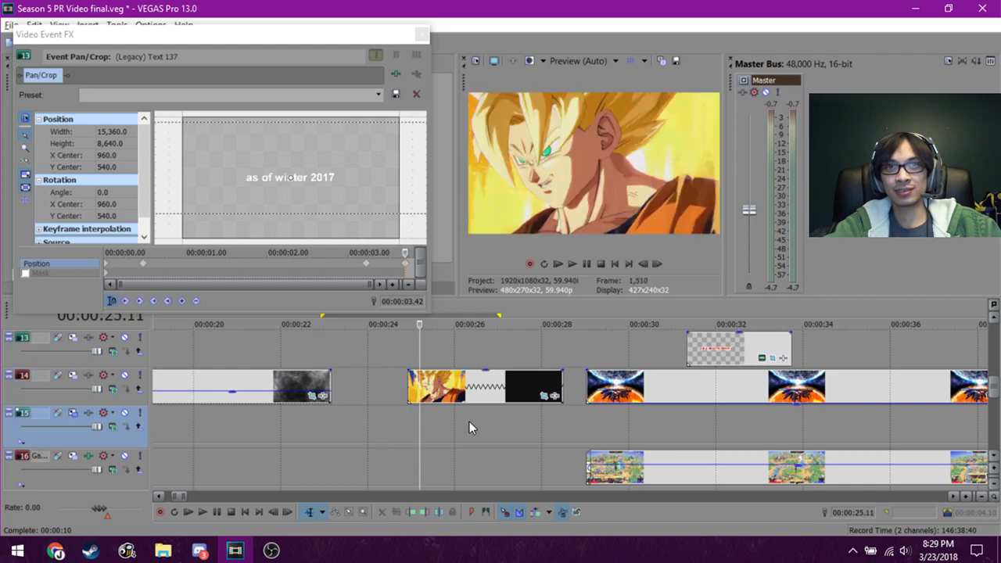
{"action": "left_click", "coordinate": [469, 421]}
{"action": "left_click", "coordinate": [520, 433]}
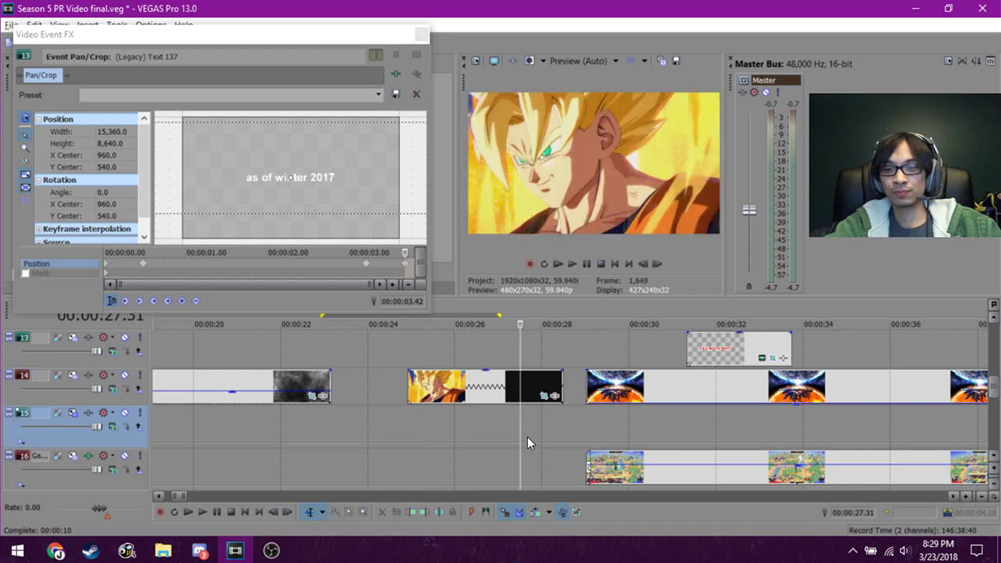
{"action": "left_click", "coordinate": [455, 419]}
{"action": "left_click", "coordinate": [415, 416]}
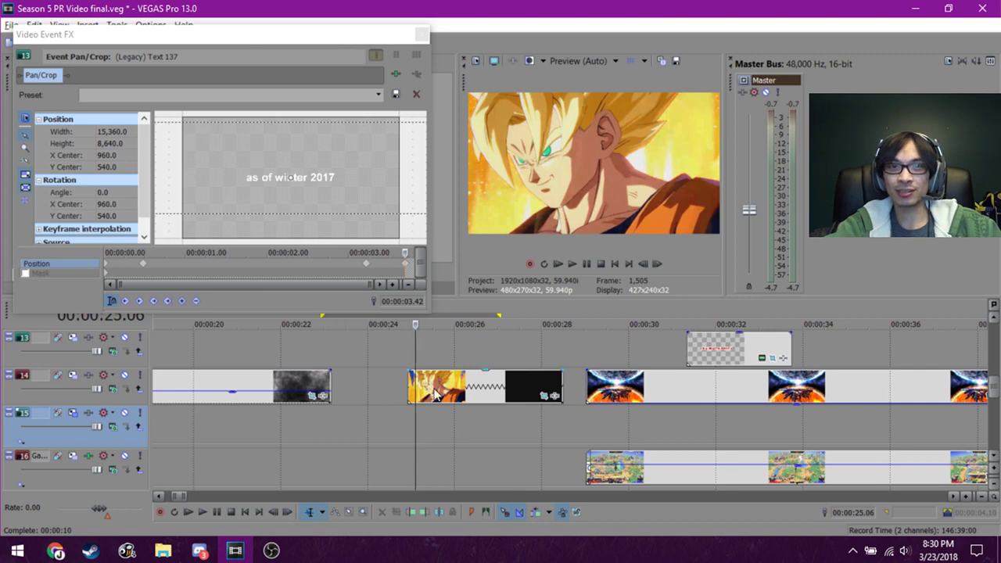
{"action": "left_click", "coordinate": [444, 391]}
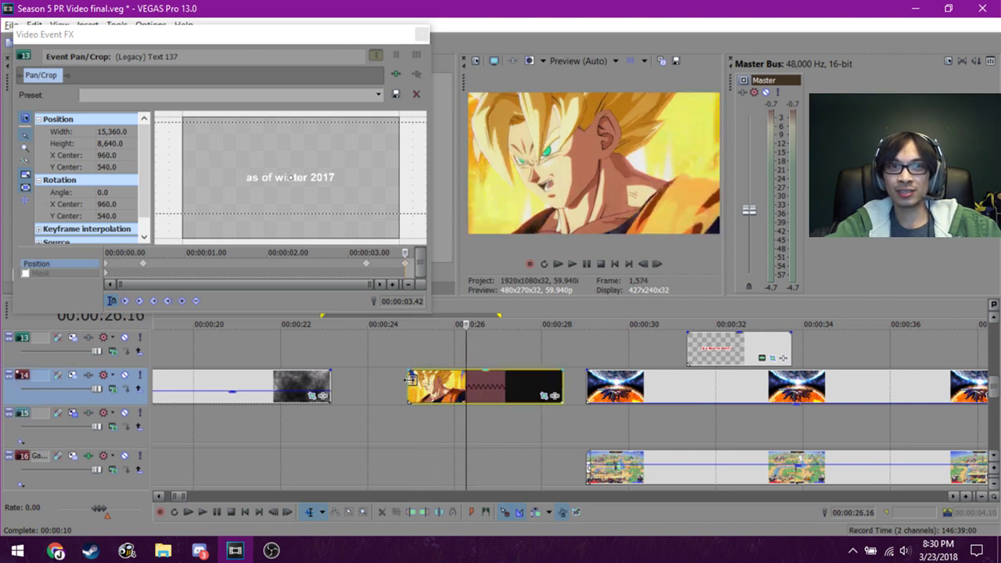
Try filling the black gap by extending the anime clip's start back towards the smoke background, play it, and undo the trim.
{"action": "left_click_drag", "start_coordinate": [408, 365], "coordinate": [467, 361]}
{"action": "left_click_drag", "start_coordinate": [408, 388], "coordinate": [342, 388]}
{"action": "left_click", "coordinate": [351, 362]}
{"action": "key", "text": "space"}
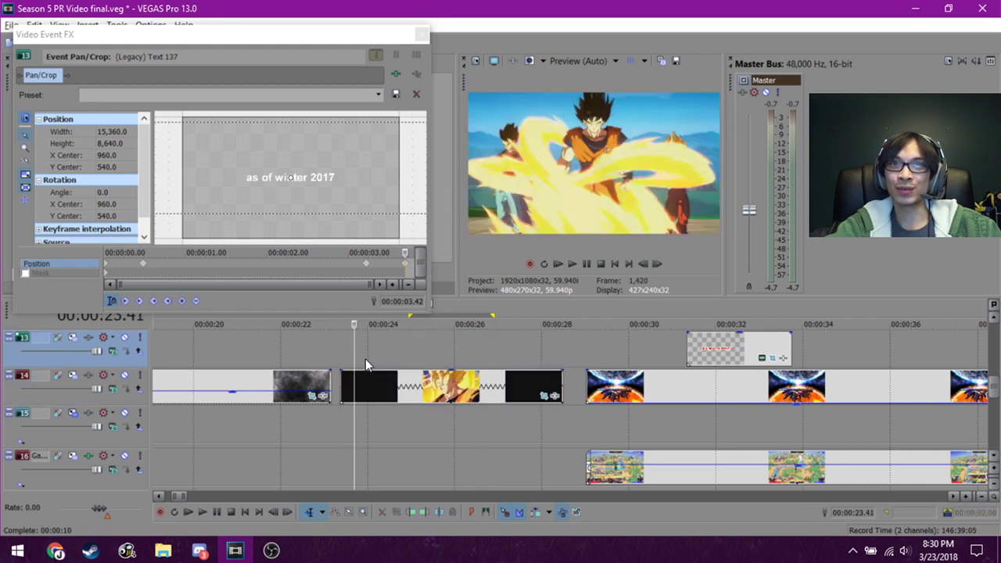
{"action": "left_click", "coordinate": [477, 440]}
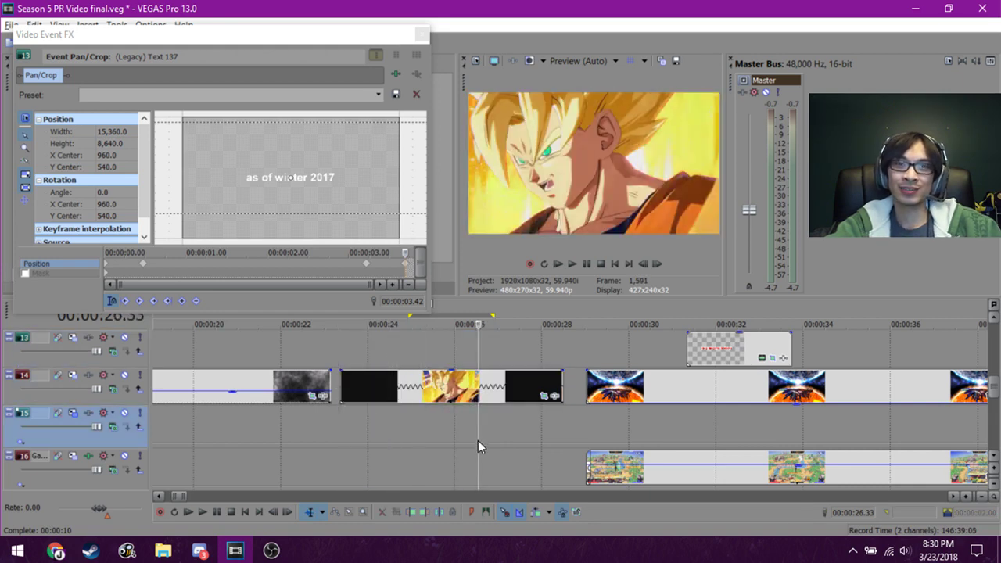
{"action": "key", "text": "ctrl+z"}
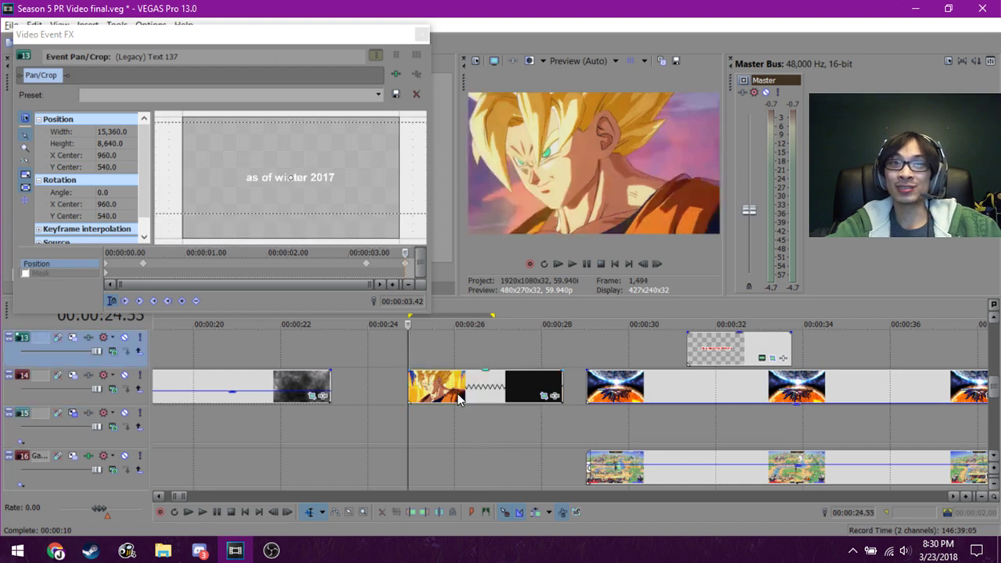
Play the gameplay section with sound from its start at 29.02 through the "FEATURING" title to the Goku character card.
{"action": "left_click", "coordinate": [504, 361]}
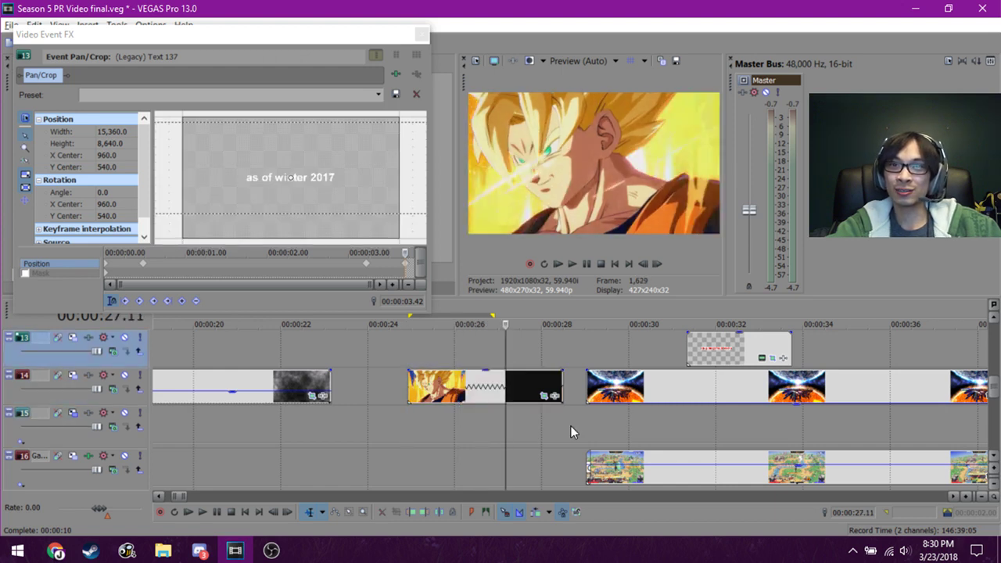
{"action": "scroll", "coordinate": [570, 425], "scroll_direction": "down", "scroll_amount": 1}
{"action": "left_click", "coordinate": [588, 399]}
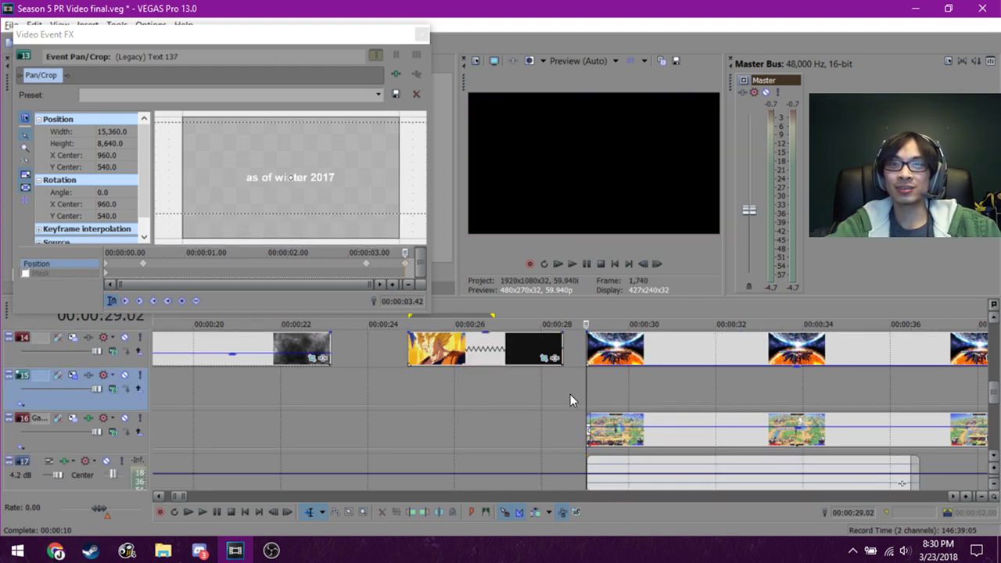
{"action": "scroll", "coordinate": [588, 399], "scroll_direction": "right", "scroll_amount": 1}
{"action": "scroll", "coordinate": [588, 399], "scroll_direction": "up", "scroll_amount": 1}
{"action": "scroll", "coordinate": [588, 398], "scroll_direction": "down", "scroll_amount": 3}
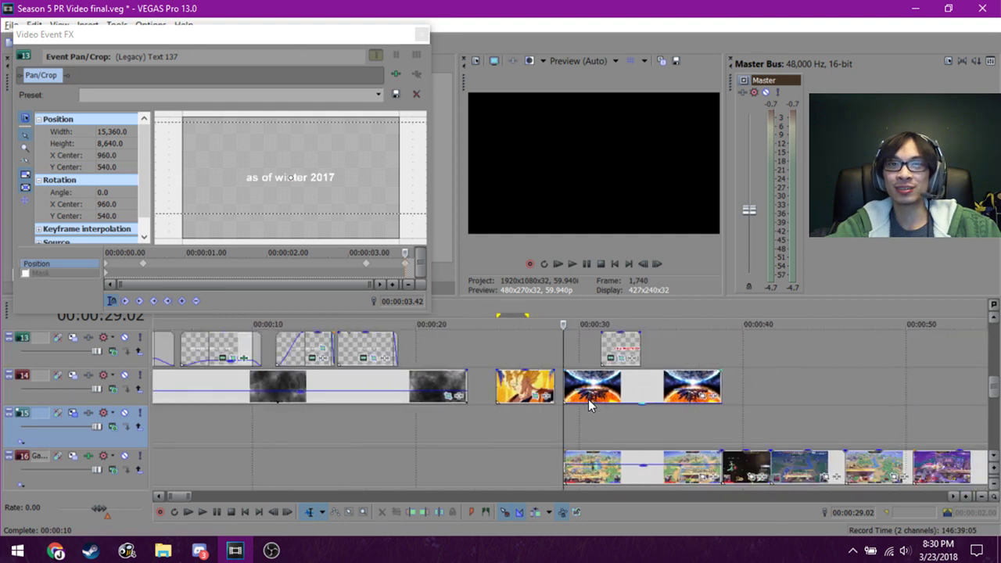
{"action": "key", "text": "space"}
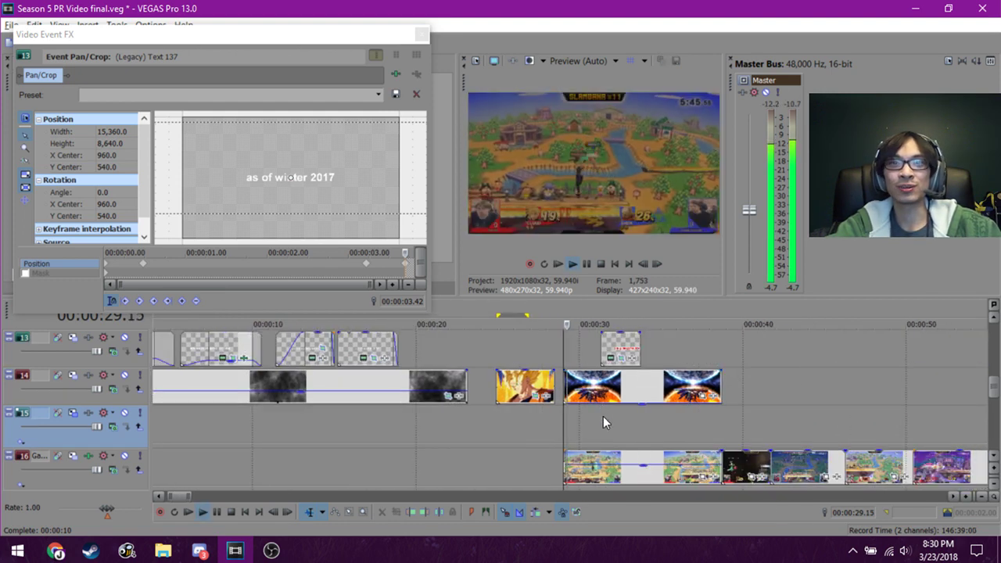
{"action": "scroll", "coordinate": [599, 423], "scroll_direction": "down", "scroll_amount": 1}
{"action": "scroll", "coordinate": [606, 439], "scroll_direction": "down", "scroll_amount": 1}
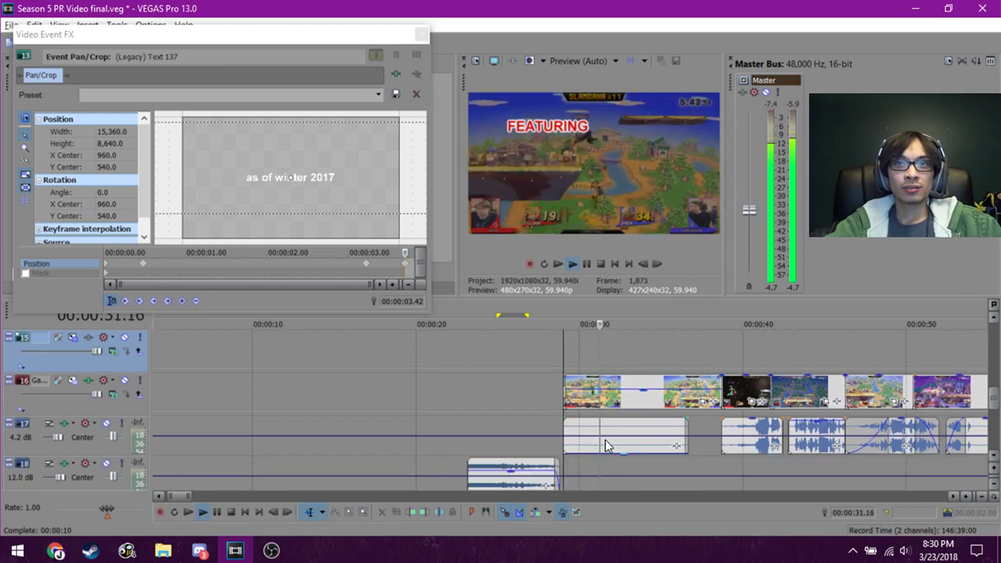
{"action": "scroll", "coordinate": [605, 440], "scroll_direction": "up", "scroll_amount": 2}
{"action": "scroll", "coordinate": [605, 440], "scroll_direction": "down", "scroll_amount": 2}
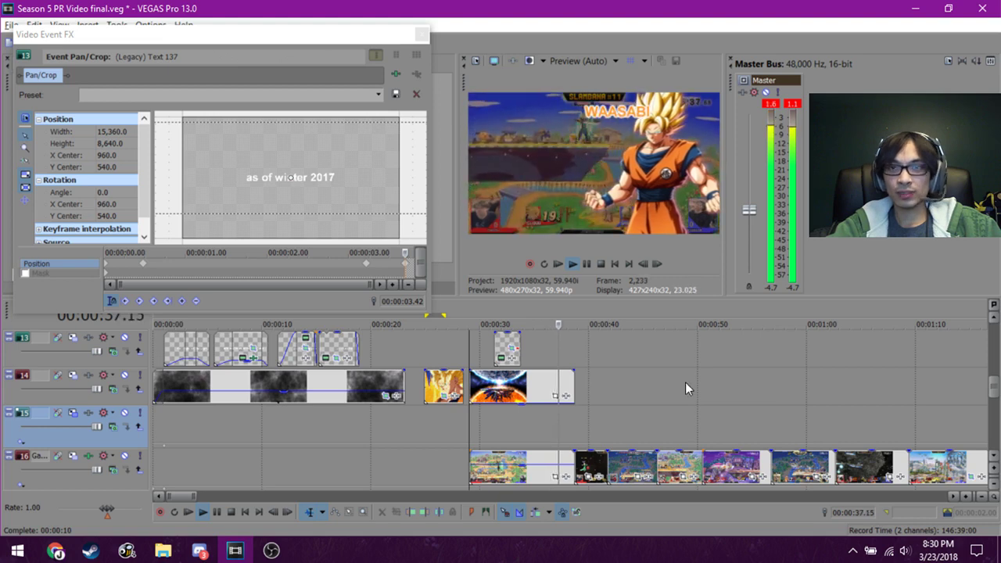
{"action": "key", "text": "space"}
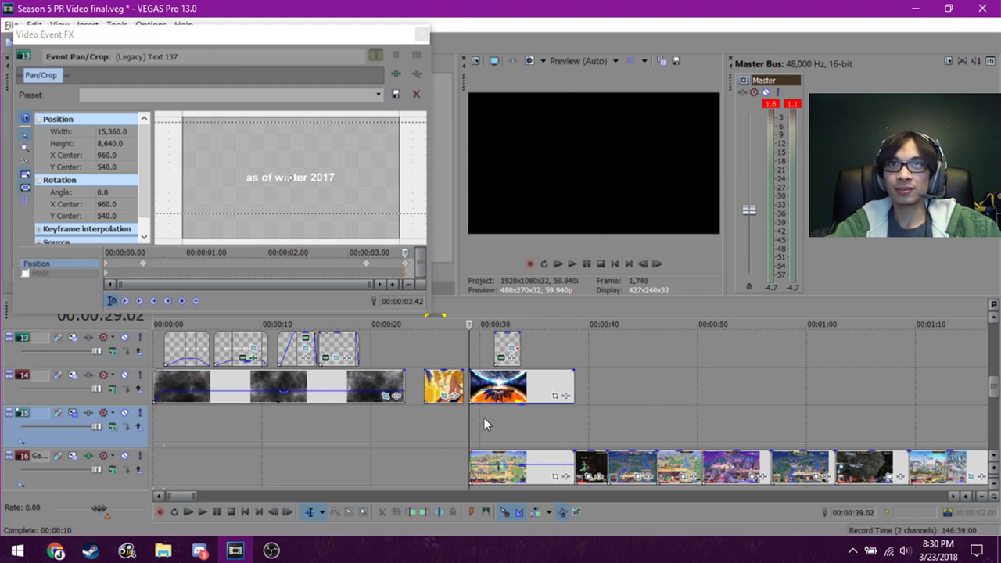
Compare the gameplay footage at 30.17 and 34.04 with the Trunks character card at 34.47.
{"action": "left_click", "coordinate": [484, 417]}
{"action": "scroll", "coordinate": [499, 421], "scroll_direction": "down", "scroll_amount": 1}
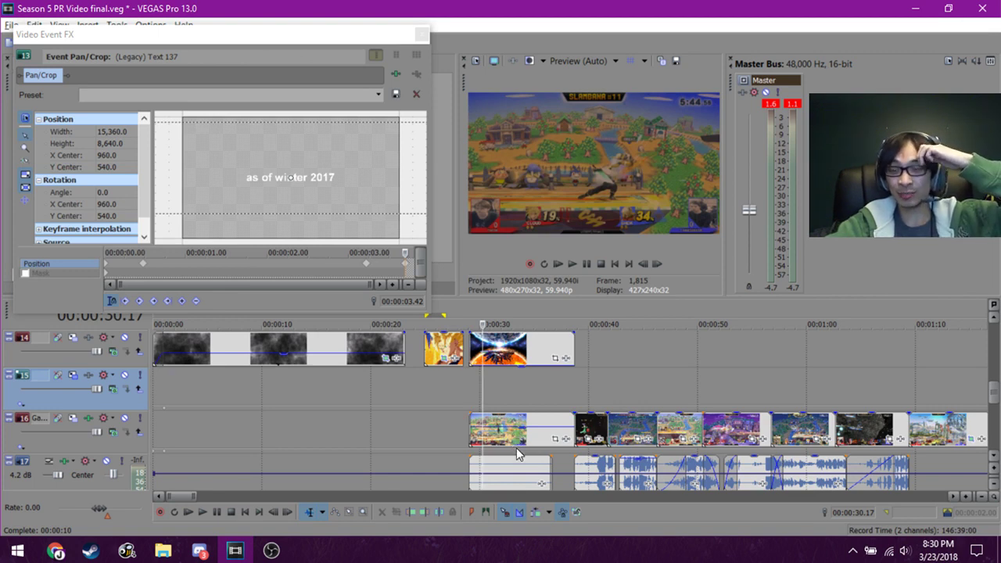
{"action": "scroll", "coordinate": [540, 444], "scroll_direction": "up", "scroll_amount": 2}
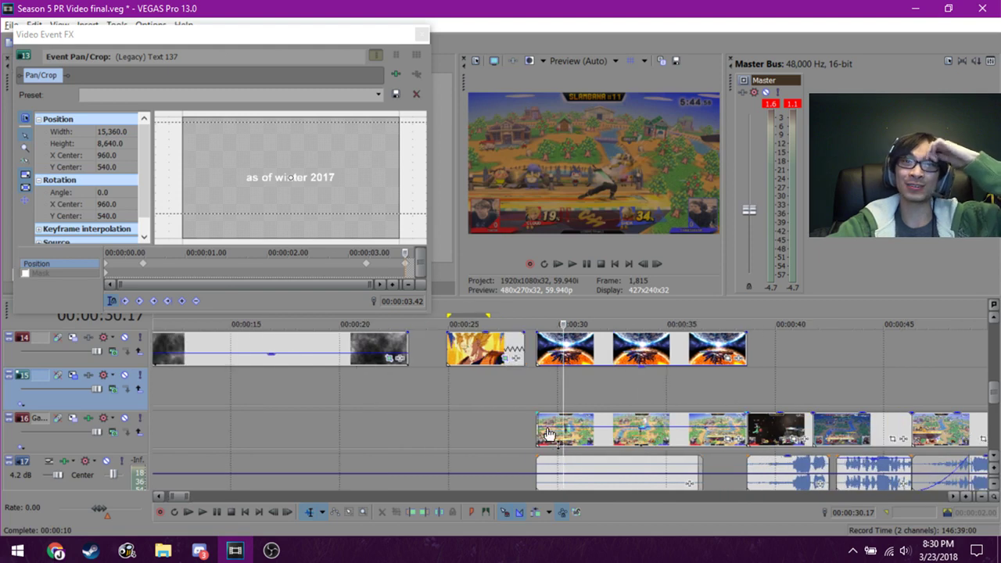
{"action": "scroll", "coordinate": [544, 431], "scroll_direction": "up", "scroll_amount": 2}
{"action": "scroll", "coordinate": [551, 420], "scroll_direction": "up", "scroll_amount": 2}
{"action": "scroll", "coordinate": [582, 412], "scroll_direction": "up", "scroll_amount": 1}
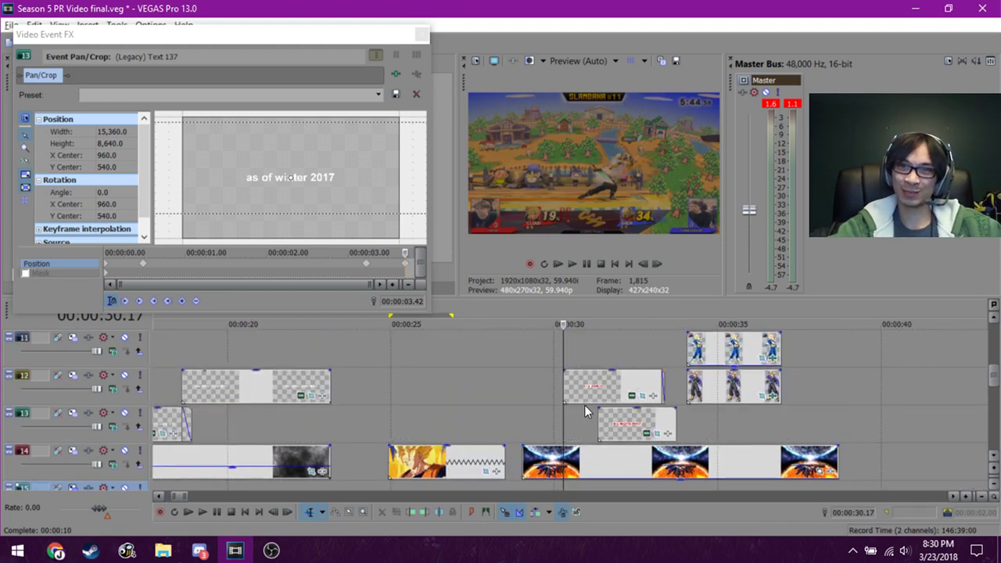
{"action": "left_click", "coordinate": [687, 397]}
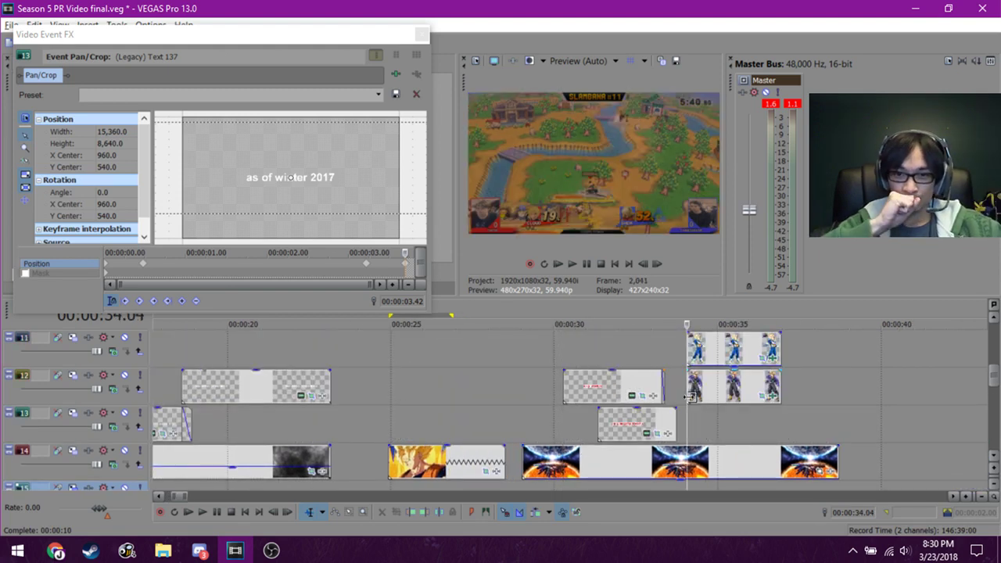
{"action": "left_click", "coordinate": [711, 404]}
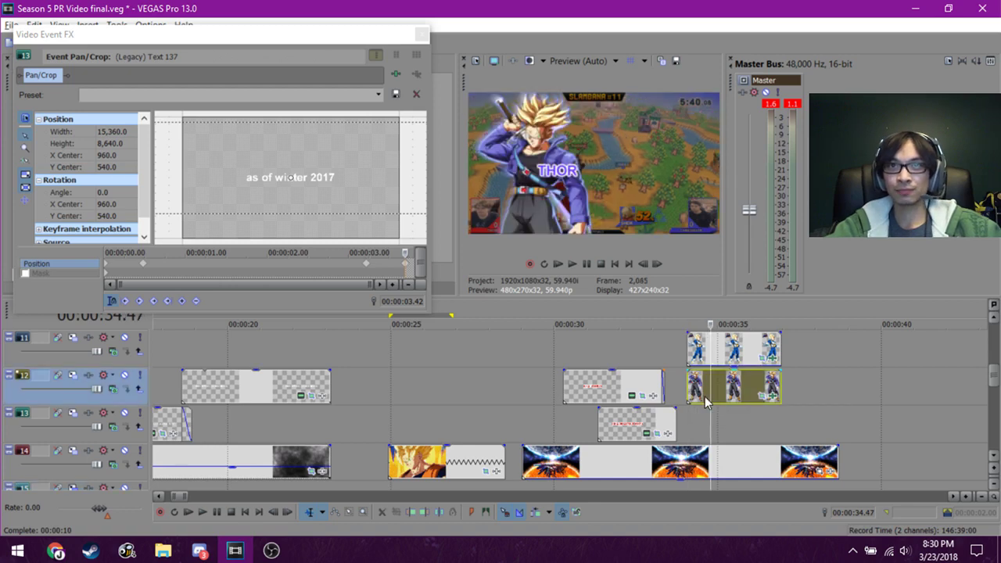
Review the "FEATURING" and "CHAMPAIGN'S BEST" titles from about 30.24 to 33.49.
{"action": "scroll", "coordinate": [637, 415], "scroll_direction": "up", "scroll_amount": 1}
{"action": "left_click", "coordinate": [387, 363]}
{"action": "left_click", "coordinate": [376, 360]}
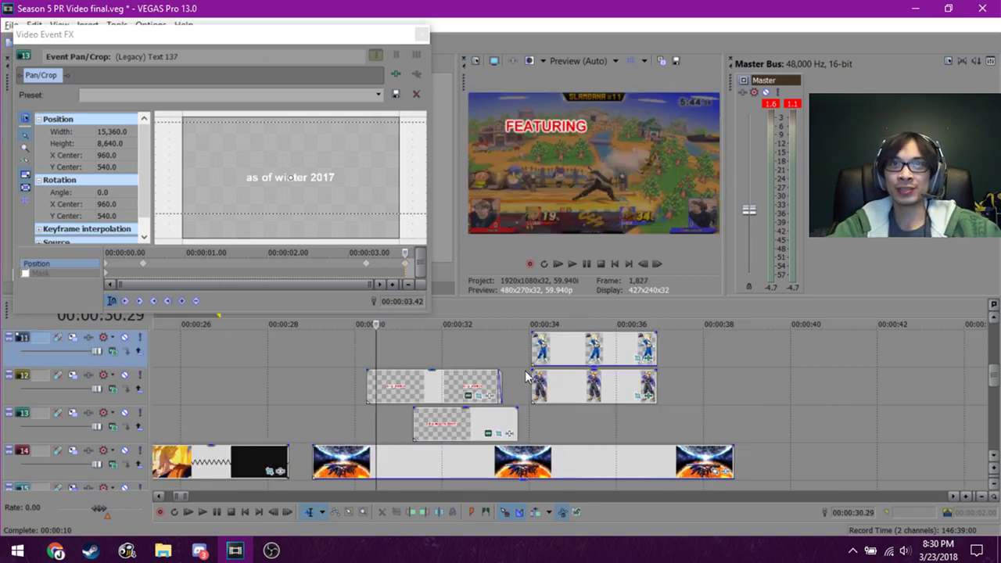
{"action": "scroll", "coordinate": [507, 374], "scroll_direction": "up", "scroll_amount": 1}
{"action": "scroll", "coordinate": [508, 366], "scroll_direction": "down", "scroll_amount": 2}
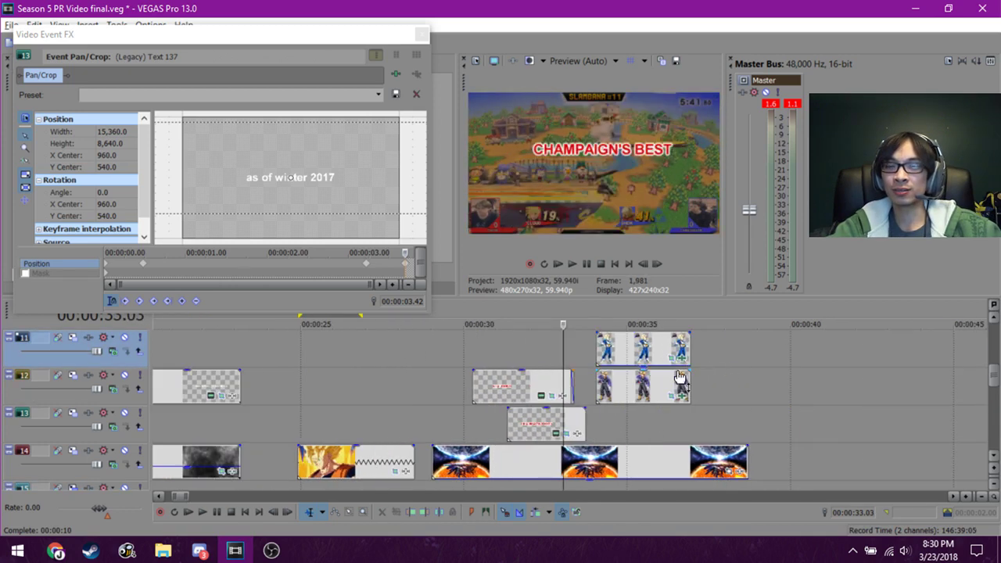
{"action": "left_click", "coordinate": [446, 361]}
{"action": "key", "text": "space"}
{"action": "scroll", "coordinate": [469, 371], "scroll_direction": "up", "scroll_amount": 1}
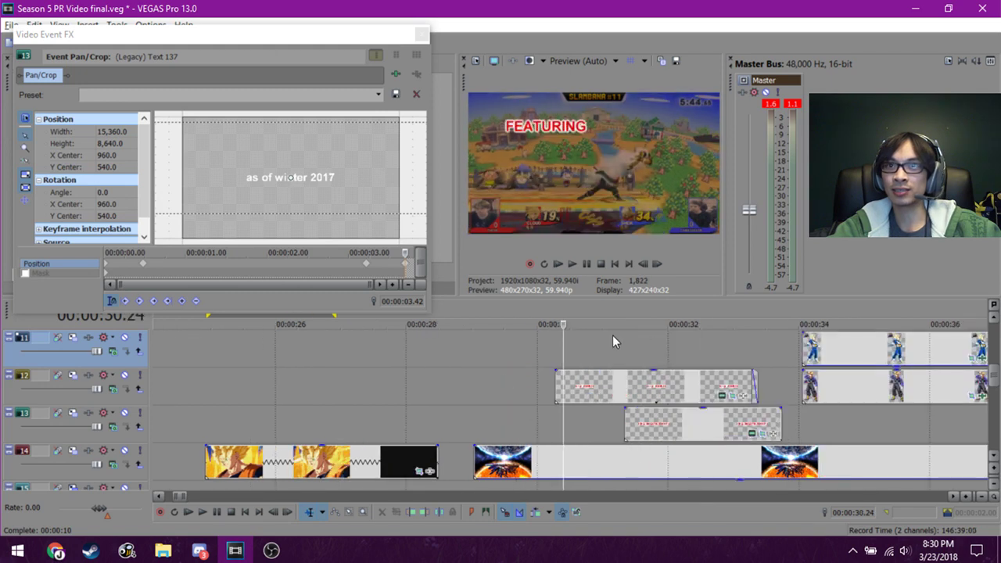
{"action": "key", "text": "Down"}
{"action": "key", "text": "Down"}
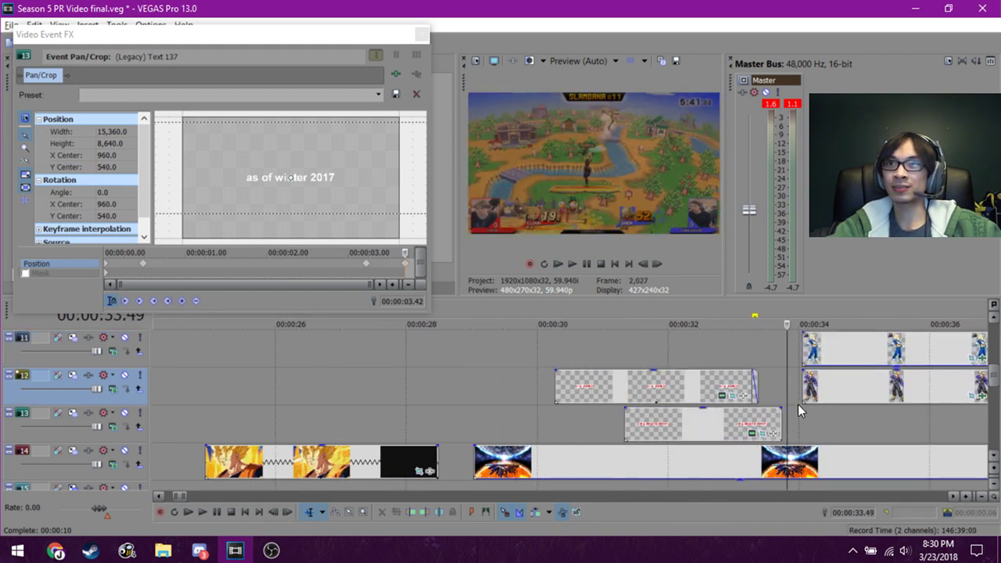
Inspect the Trunks character card over the gameplay at 34.51 and 35.06.
{"action": "scroll", "coordinate": [658, 409], "scroll_direction": "up", "scroll_amount": 1}
{"action": "left_click", "coordinate": [657, 341]}
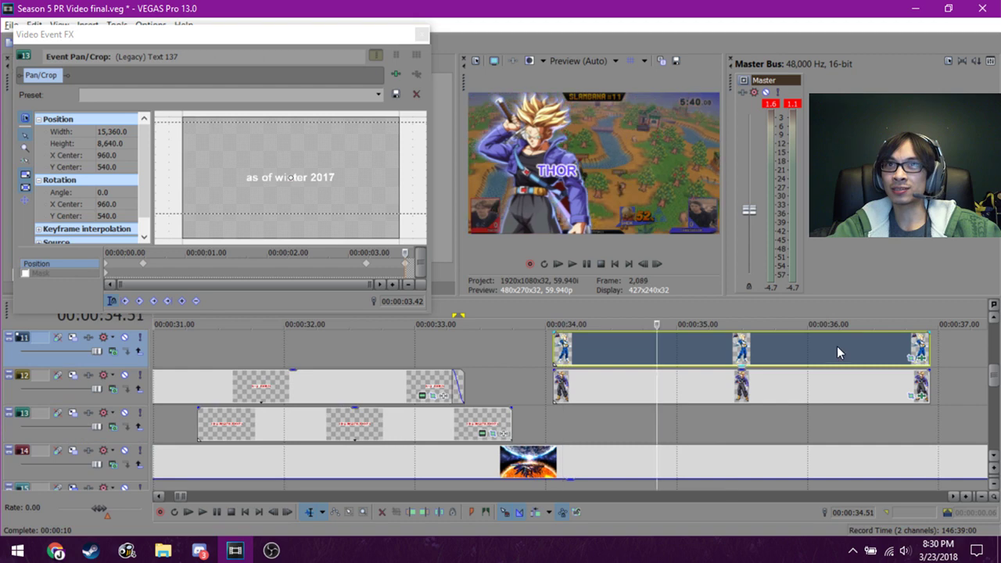
{"action": "scroll", "coordinate": [849, 356], "scroll_direction": "up", "scroll_amount": 1}
{"action": "scroll", "coordinate": [789, 383], "scroll_direction": "down", "scroll_amount": 1}
{"action": "left_click", "coordinate": [579, 395]}
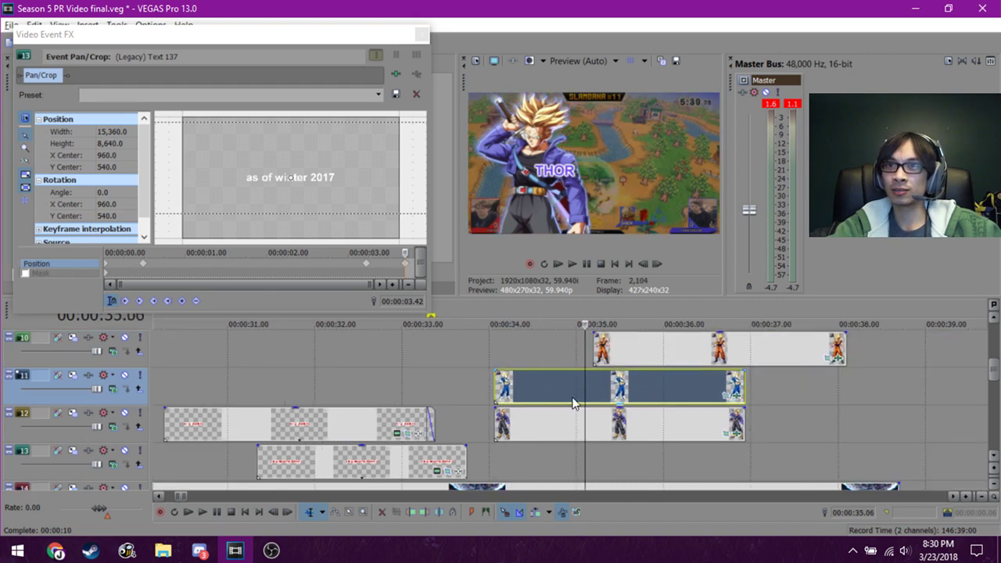
With the cursor at 34.23, set the first Light Rays effect's Strength to 0.072 on the Trunks image and close its settings.
{"action": "left_click", "coordinate": [525, 397]}
{"action": "key", "text": "Left"}
{"action": "key", "text": "Left"}
{"action": "key", "text": "Left"}
{"action": "key", "text": "Left"}
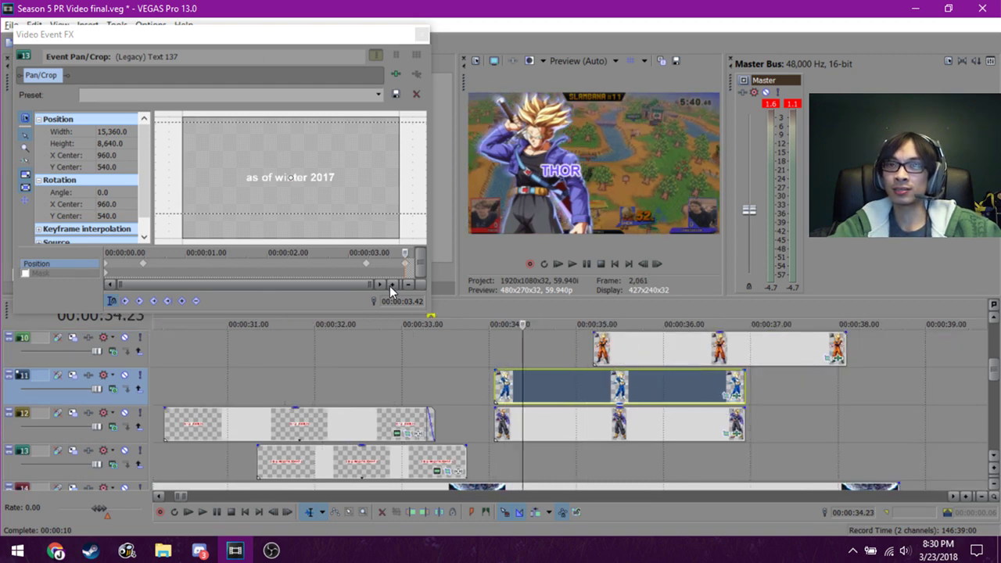
{"action": "left_click", "coordinate": [736, 432]}
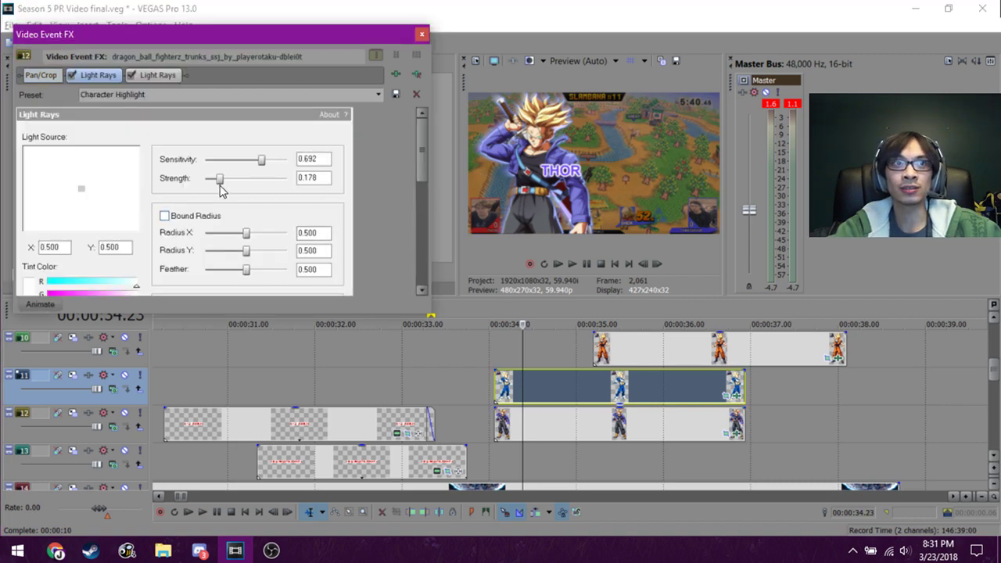
{"action": "mouse_move", "coordinate": [210, 181]}
{"action": "left_mouse_down"}
{"action": "mouse_move", "coordinate": [225, 181]}
{"action": "mouse_move", "coordinate": [212, 181]}
{"action": "left_mouse_up"}
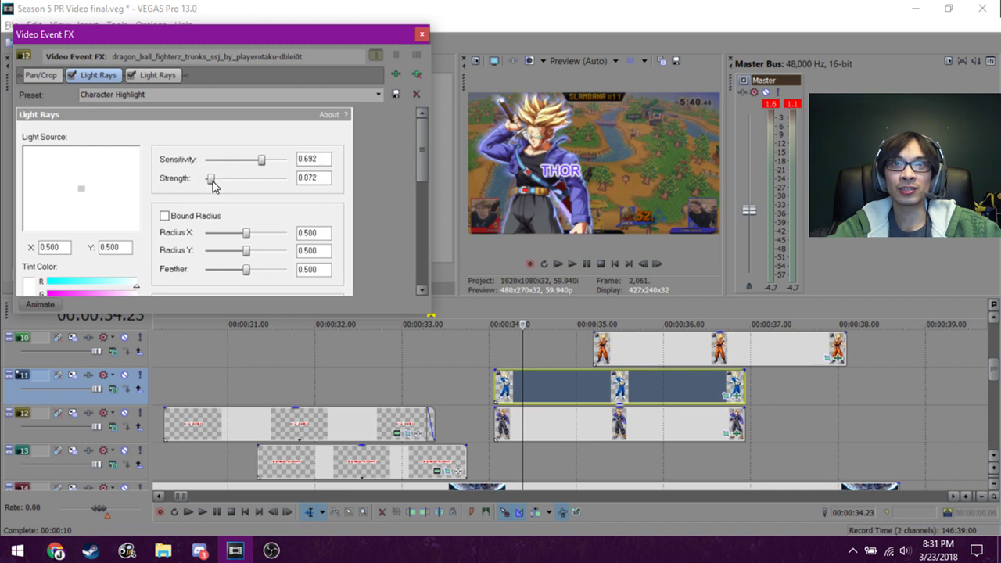
{"action": "left_click", "coordinate": [420, 33]}
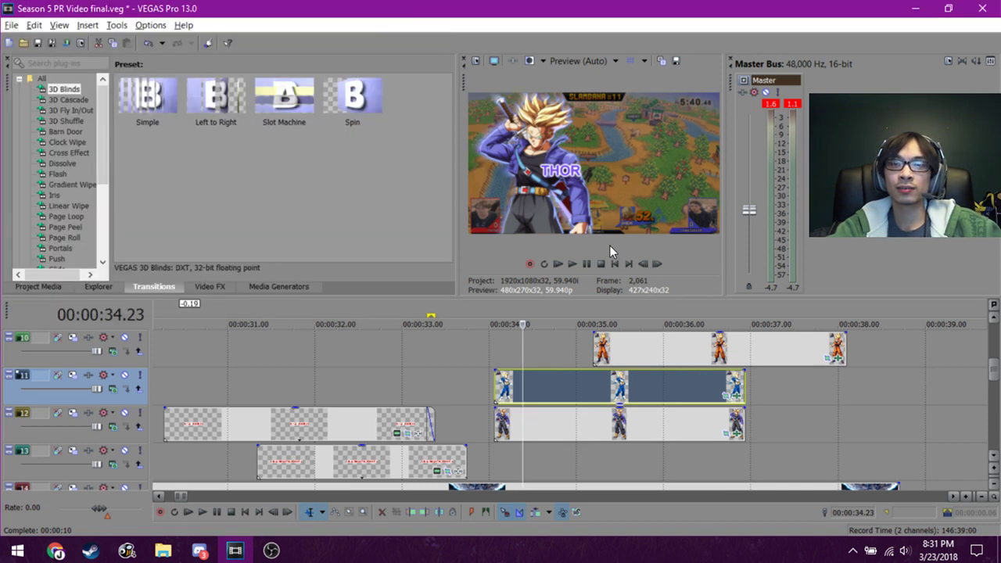
Examine how the Trunks and Goku cards and their name texts move at 34.47, 37.14, 36.25, 35.46 and 35.25.
{"action": "scroll", "coordinate": [602, 387], "scroll_direction": "up", "scroll_amount": 1}
{"action": "scroll", "coordinate": [617, 398], "scroll_direction": "up", "scroll_amount": 1}
{"action": "left_click", "coordinate": [607, 395]}
{"action": "key", "text": "space"}
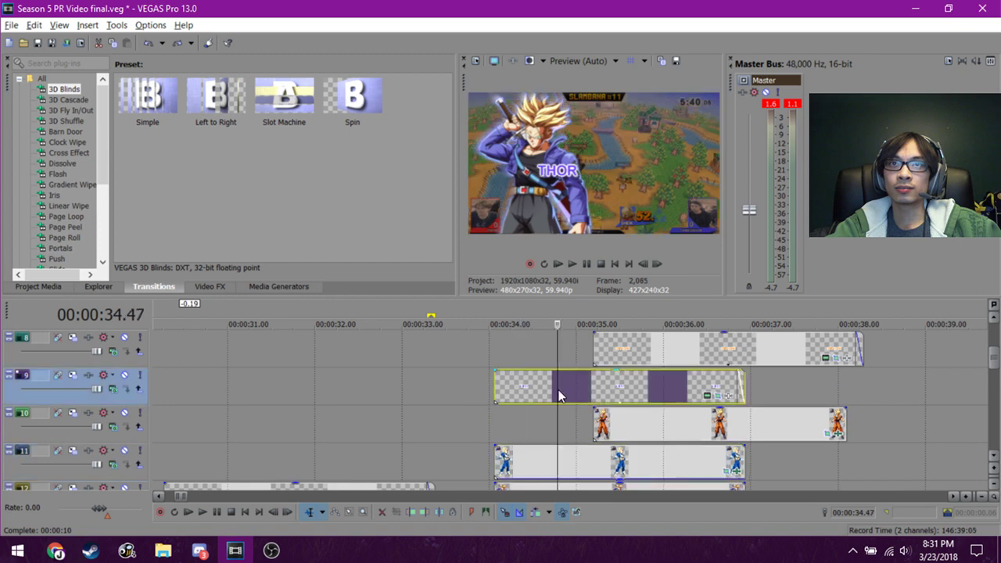
{"action": "left_click", "coordinate": [771, 389]}
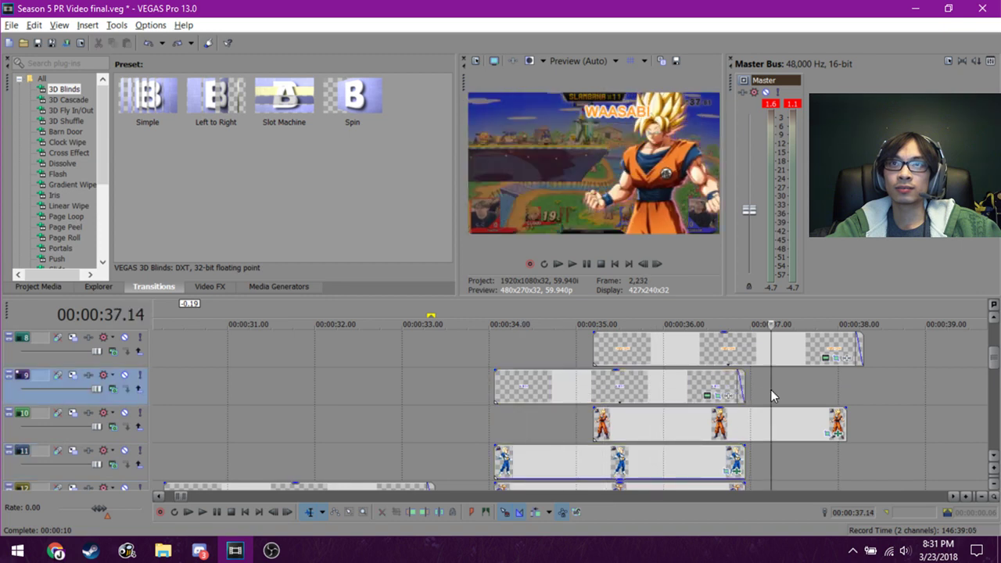
{"action": "left_click", "coordinate": [658, 383]}
{"action": "left_click", "coordinate": [700, 389]}
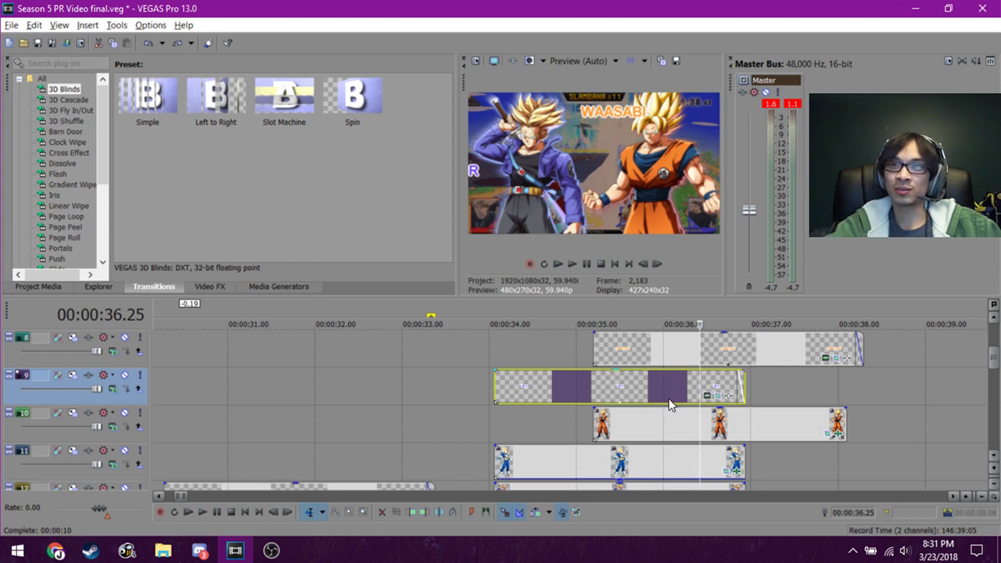
{"action": "left_click", "coordinate": [642, 384]}
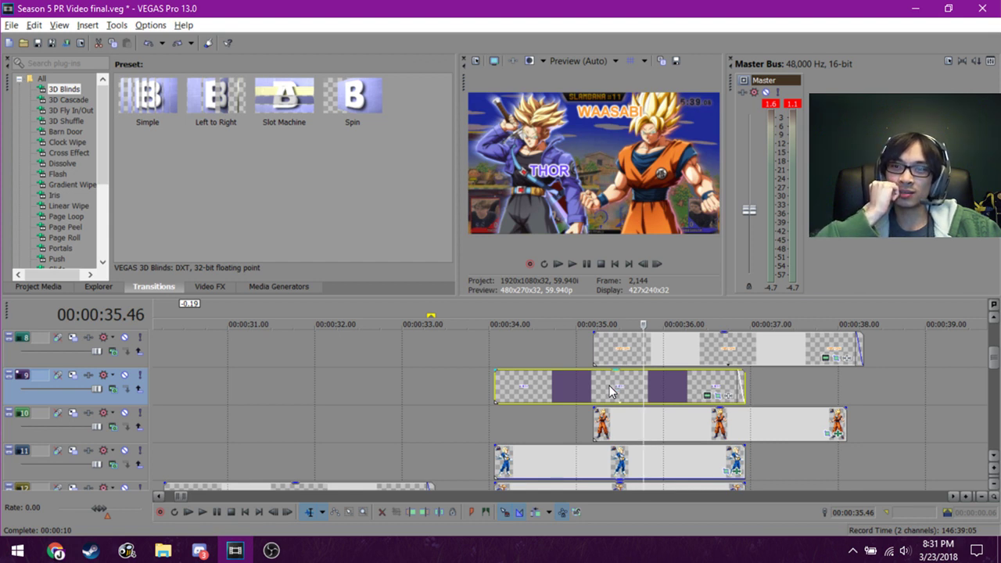
{"action": "left_click", "coordinate": [612, 380]}
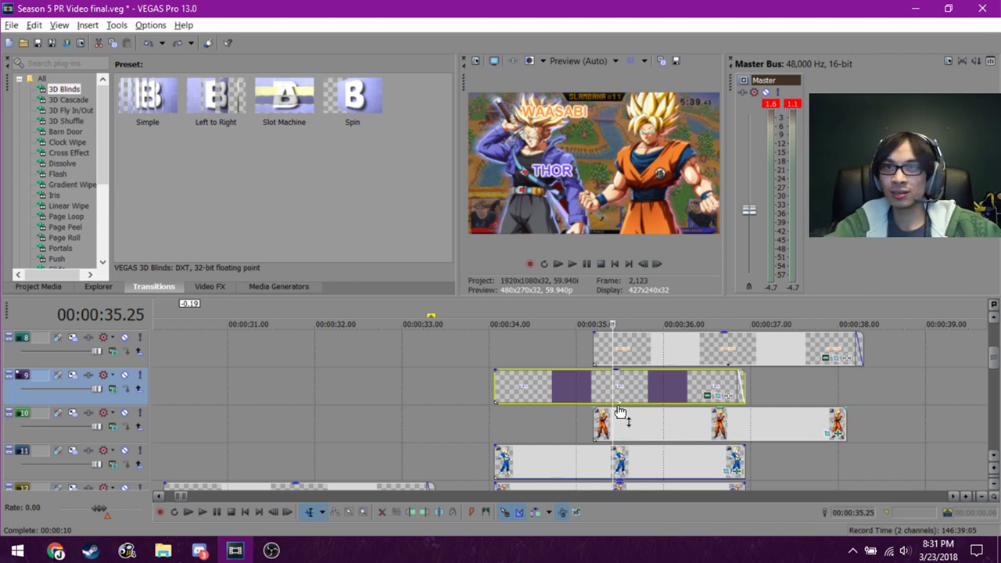
Examine how the two player name texts move over the Trunks and Goku cards at 36.13, 36.23, 37.09 and 36.48.
{"action": "left_click", "coordinate": [682, 349]}
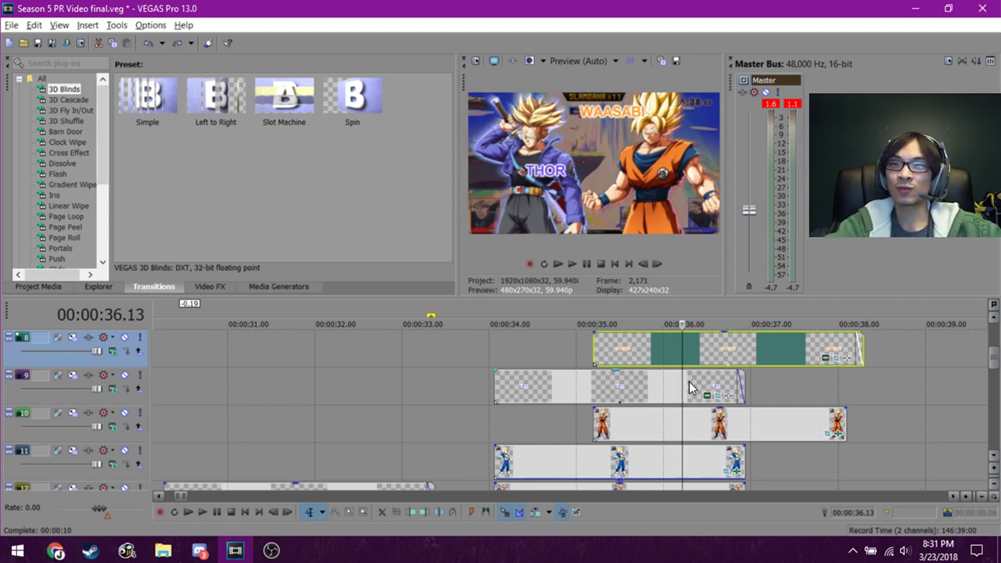
{"action": "scroll", "coordinate": [689, 383], "scroll_direction": "up", "scroll_amount": 1}
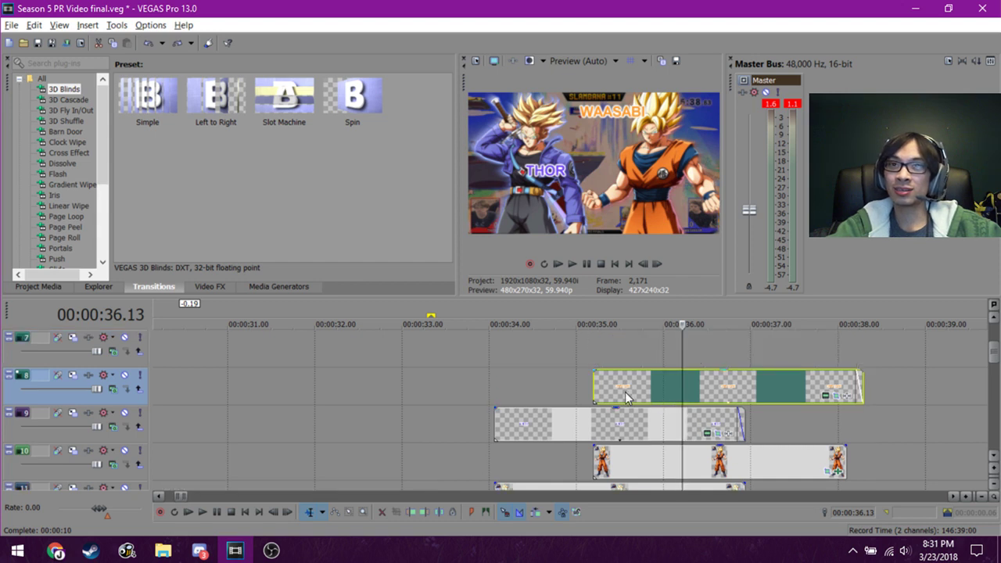
{"action": "left_click", "coordinate": [627, 358]}
{"action": "left_click", "coordinate": [696, 351]}
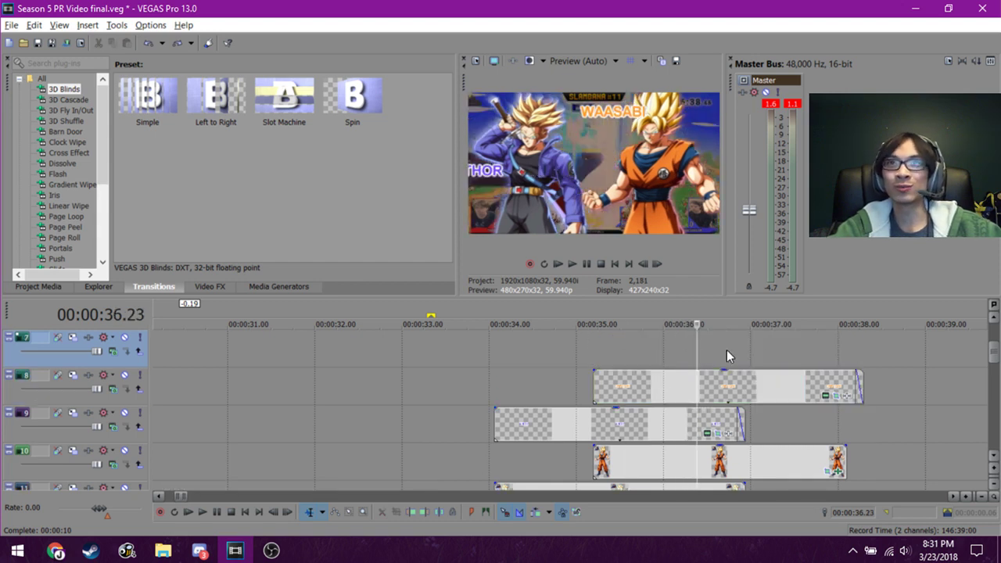
{"action": "left_click", "coordinate": [764, 341]}
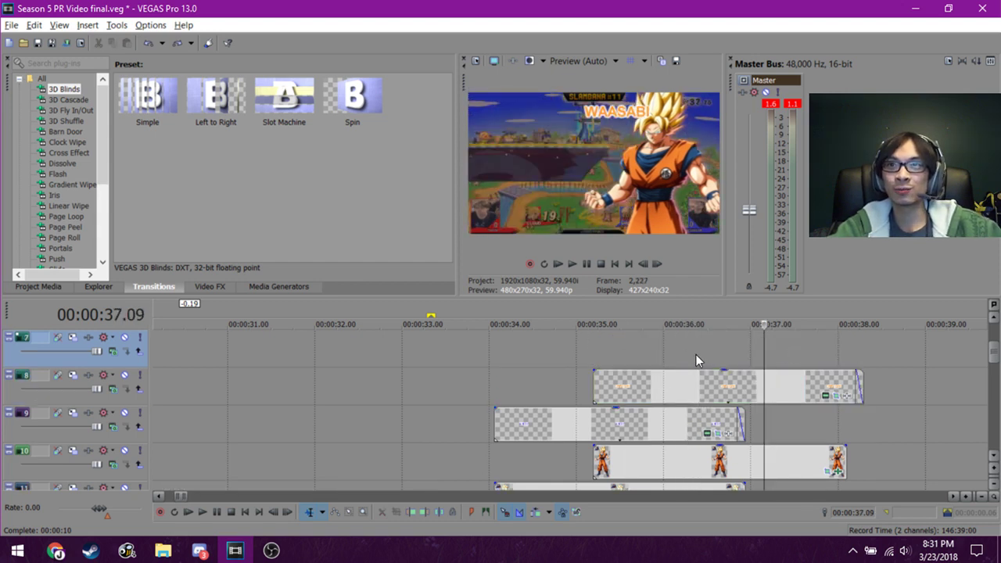
{"action": "left_click", "coordinate": [696, 355]}
{"action": "left_click", "coordinate": [730, 352]}
{"action": "left_click", "coordinate": [624, 351]}
{"action": "left_click", "coordinate": [733, 348]}
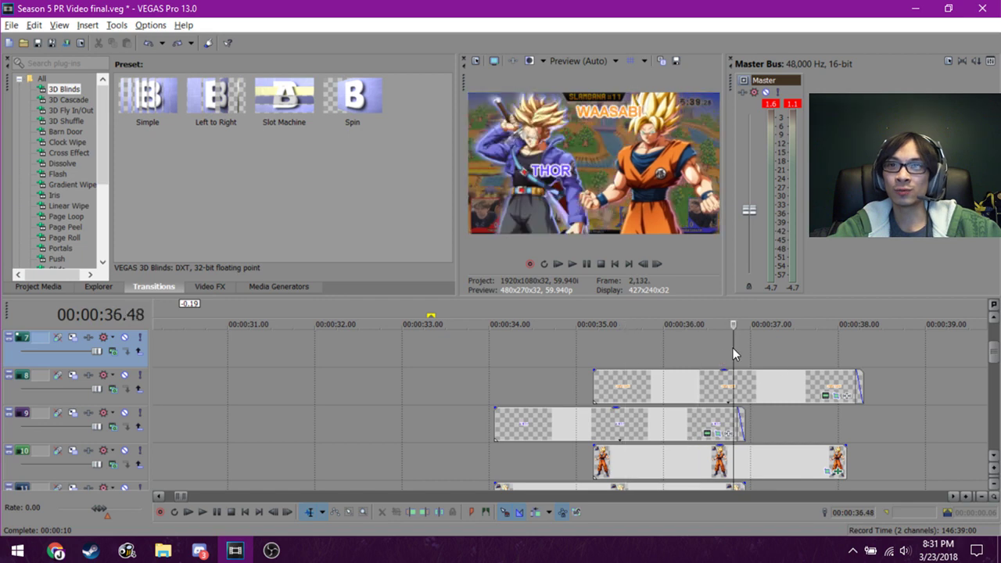
Review the Goku and Trunks cards on their tracks at 36.34, 37.54 and 36.56.
{"action": "scroll", "coordinate": [703, 368], "scroll_direction": "down", "scroll_amount": 2}
{"action": "left_click", "coordinate": [650, 380]}
{"action": "left_click", "coordinate": [714, 387]}
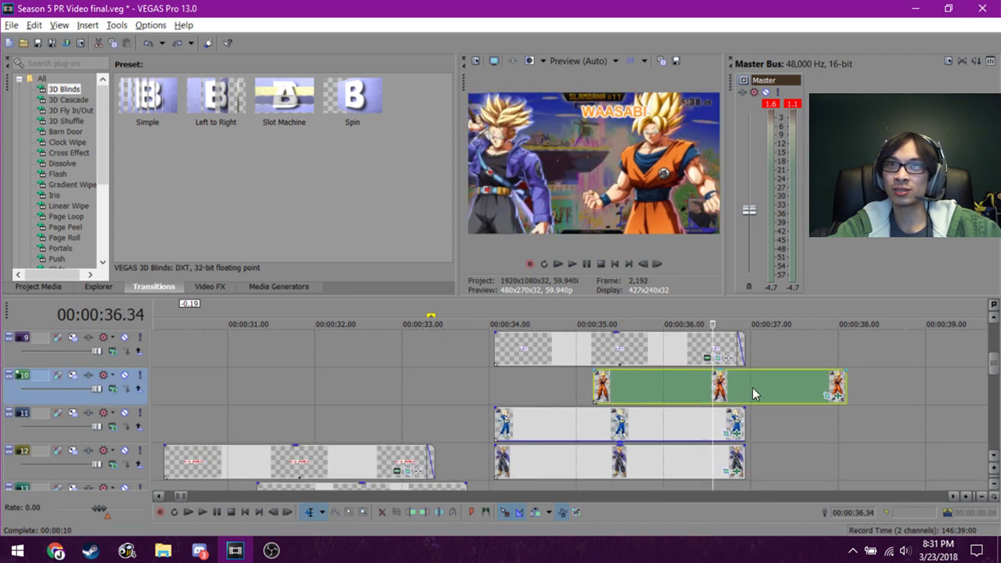
{"action": "left_click", "coordinate": [772, 395]}
{"action": "left_click", "coordinate": [818, 398]}
{"action": "left_click", "coordinate": [829, 433]}
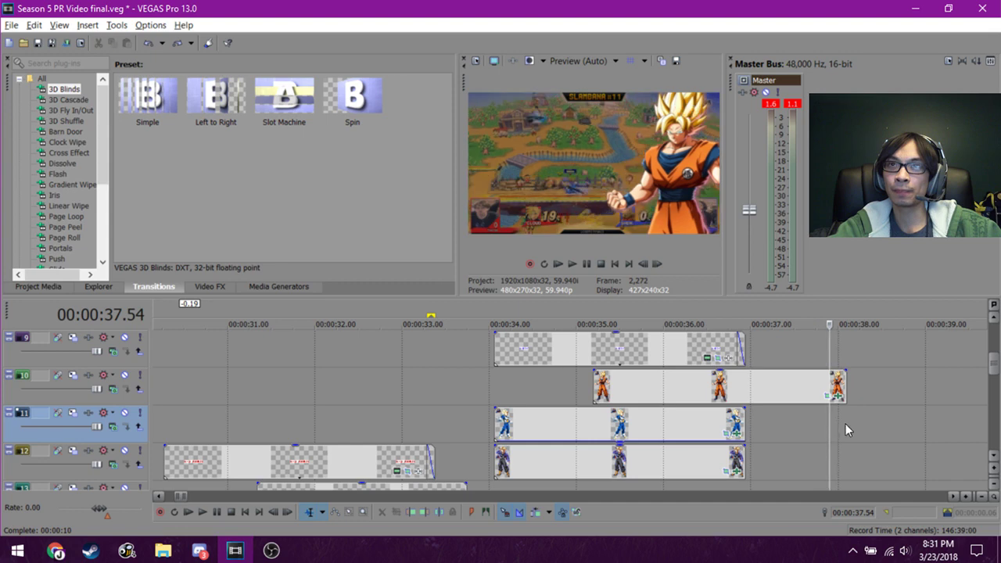
{"action": "left_click", "coordinate": [847, 423]}
{"action": "scroll", "coordinate": [782, 415], "scroll_direction": "down", "scroll_amount": 2}
{"action": "left_click", "coordinate": [636, 411]}
{"action": "left_click", "coordinate": [710, 410]}
{"action": "left_click", "coordinate": [747, 412]}
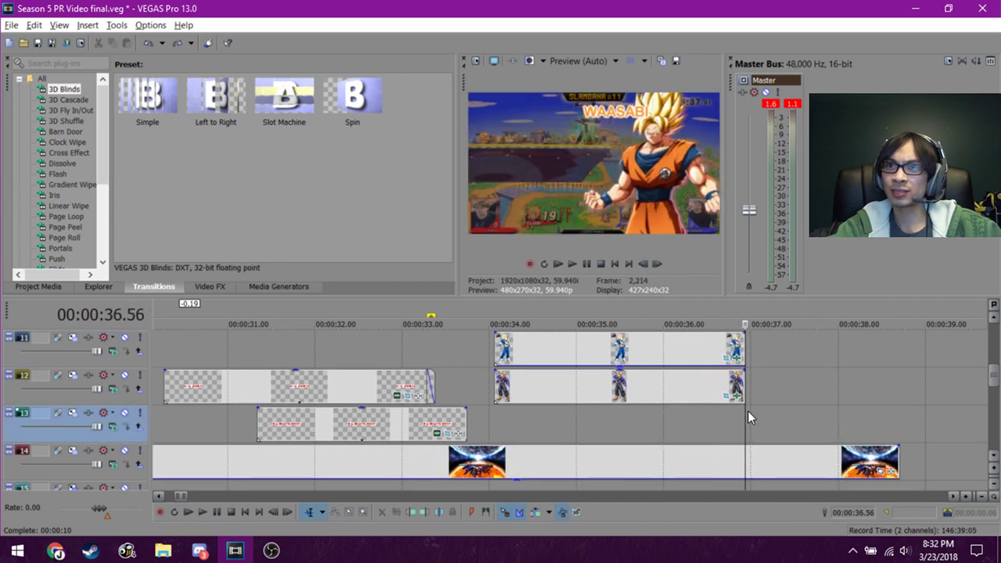
Inspect the end of the intro at 37.55 and 38.18, and locate the next gameplay clip's start at 38.42.
{"action": "left_click", "coordinate": [830, 407]}
{"action": "scroll", "coordinate": [777, 393], "scroll_direction": "down", "scroll_amount": 5}
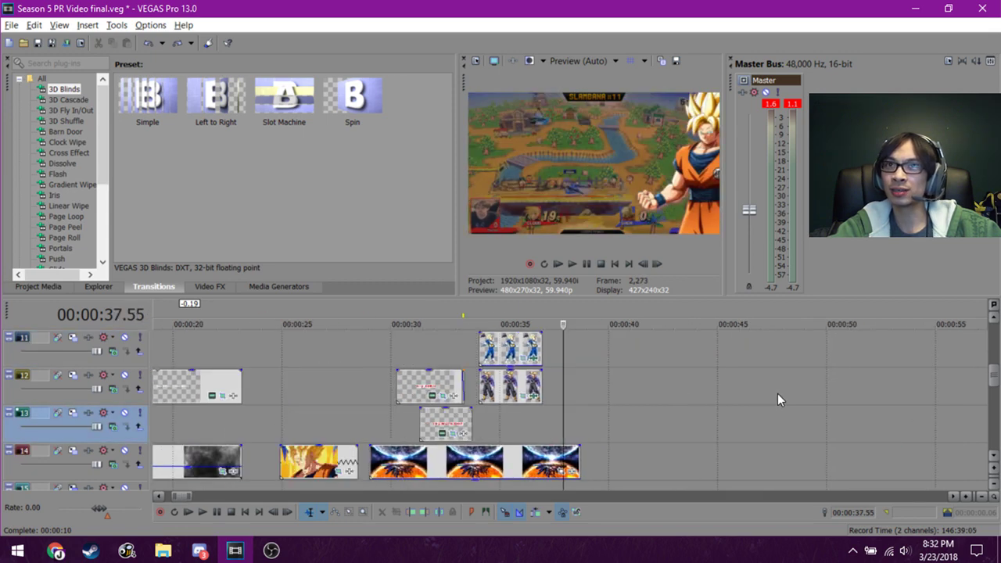
{"action": "left_click", "coordinate": [571, 408]}
{"action": "scroll", "coordinate": [606, 413], "scroll_direction": "down", "scroll_amount": 3}
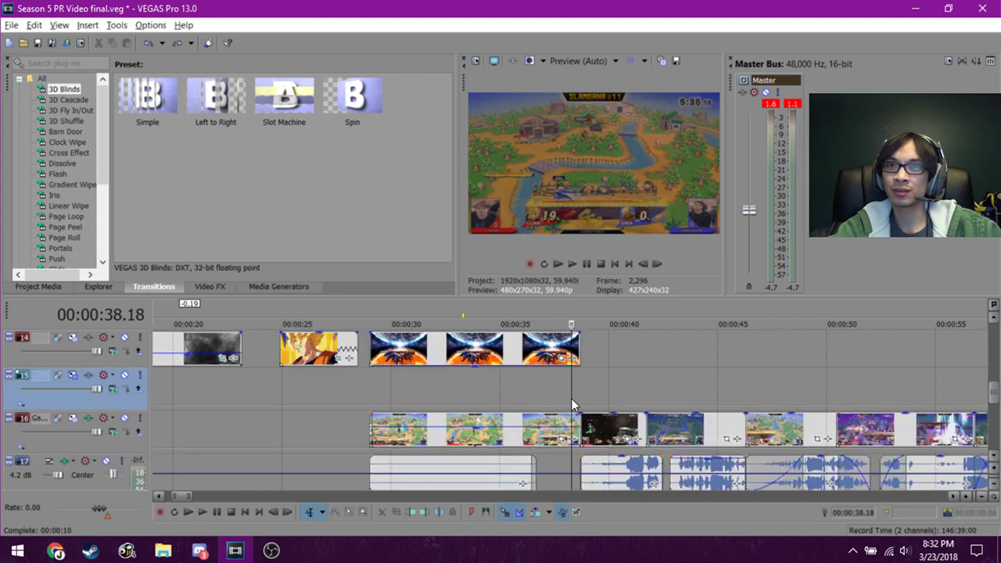
{"action": "scroll", "coordinate": [571, 402], "scroll_direction": "up", "scroll_amount": 4}
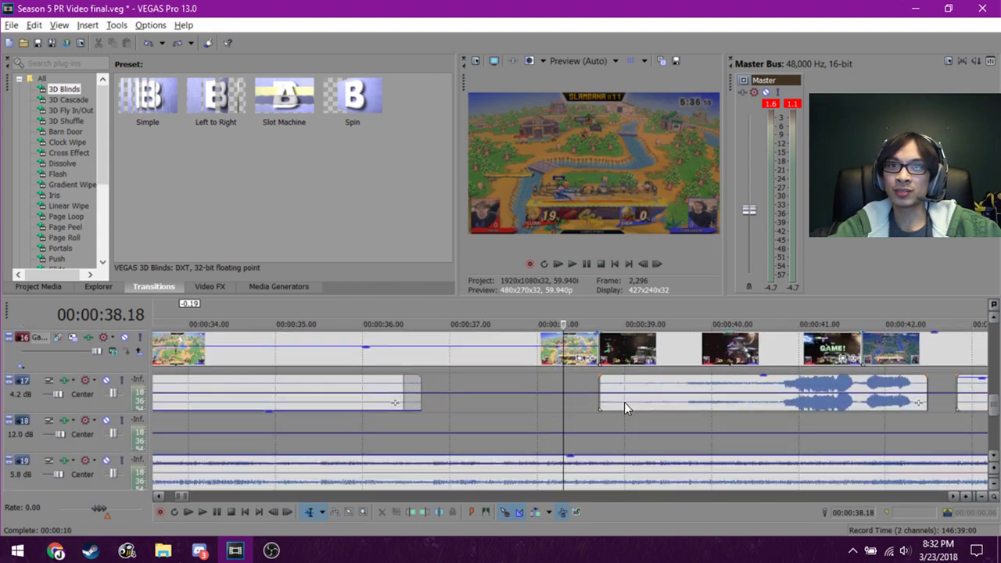
{"action": "scroll", "coordinate": [624, 402], "scroll_direction": "down", "scroll_amount": 2}
{"action": "left_click", "coordinate": [599, 412]}
{"action": "scroll", "coordinate": [598, 413], "scroll_direction": "down", "scroll_amount": 2}
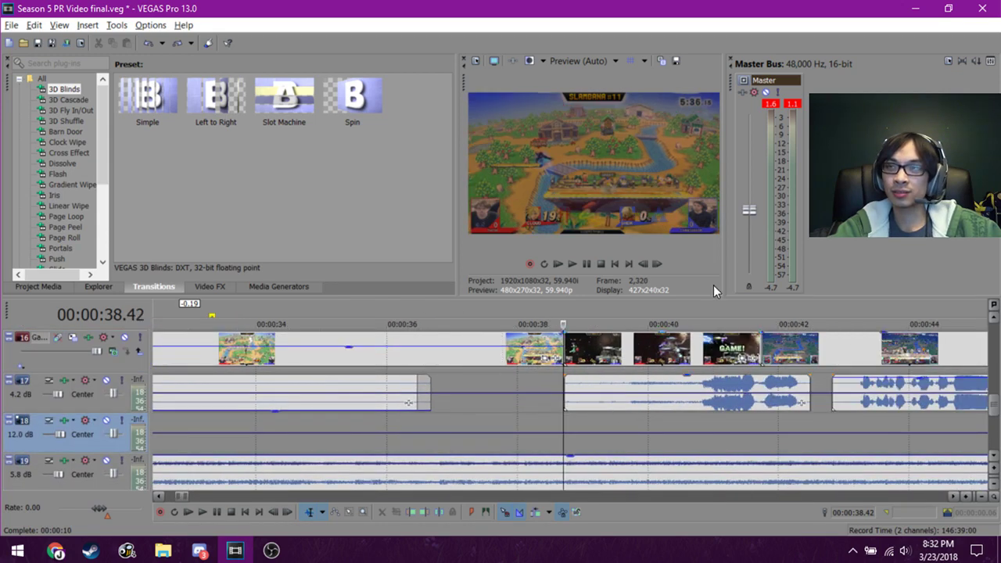
Play the gameplay montage from about 38.42 with the master audio unmuted and review its clips and audio fades.
{"action": "left_click", "coordinate": [764, 80]}
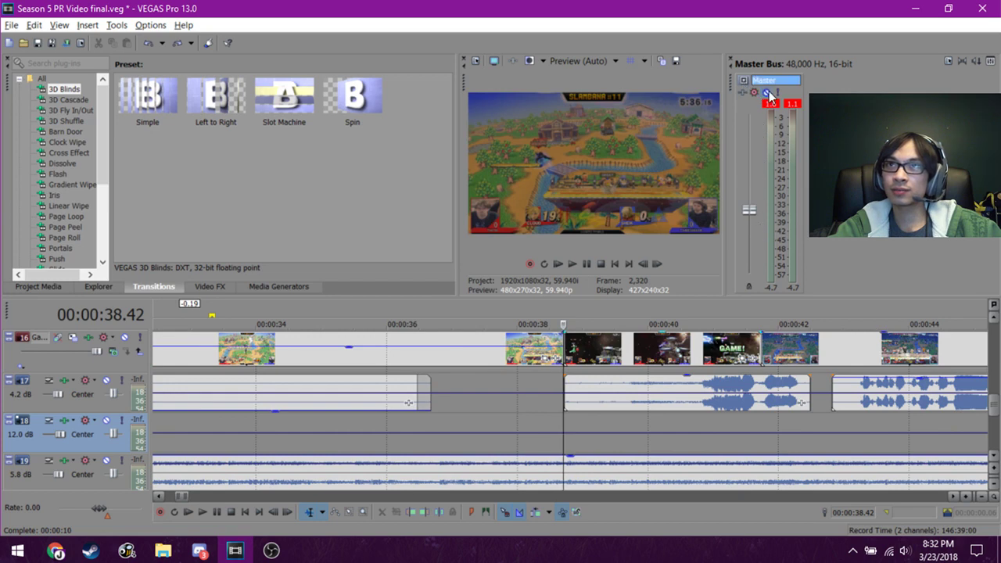
{"action": "key", "text": "alt"}
{"action": "left_click", "coordinate": [565, 382]}
{"action": "key", "text": "space"}
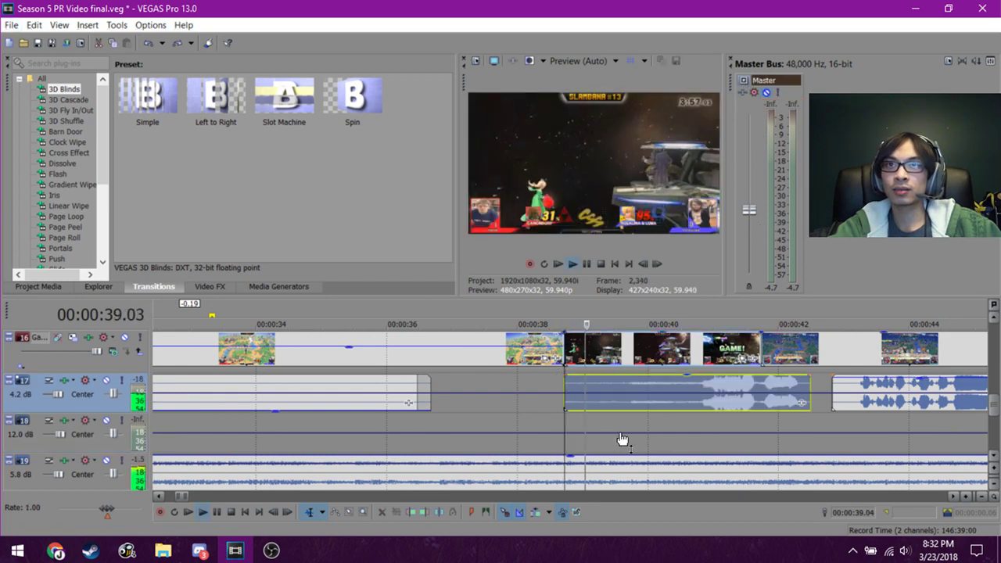
{"action": "left_click", "coordinate": [763, 80]}
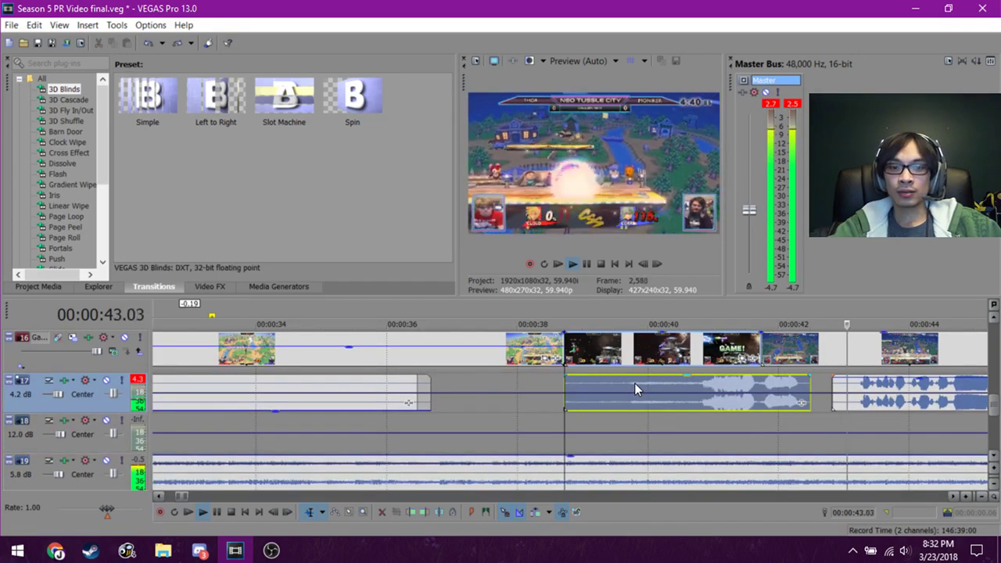
{"action": "scroll", "coordinate": [634, 382], "scroll_direction": "down", "scroll_amount": 2}
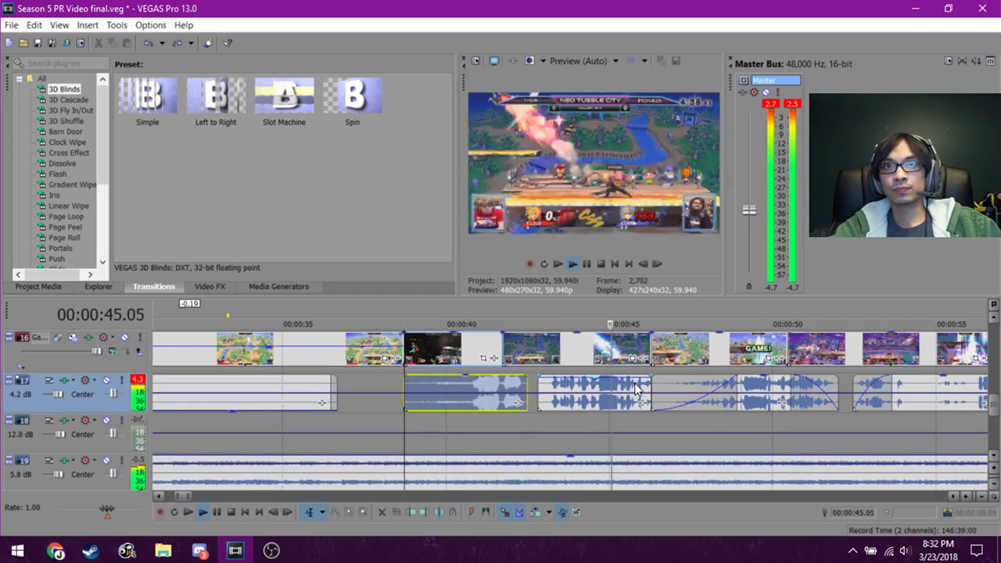
{"action": "scroll", "coordinate": [635, 384], "scroll_direction": "up", "scroll_amount": 1}
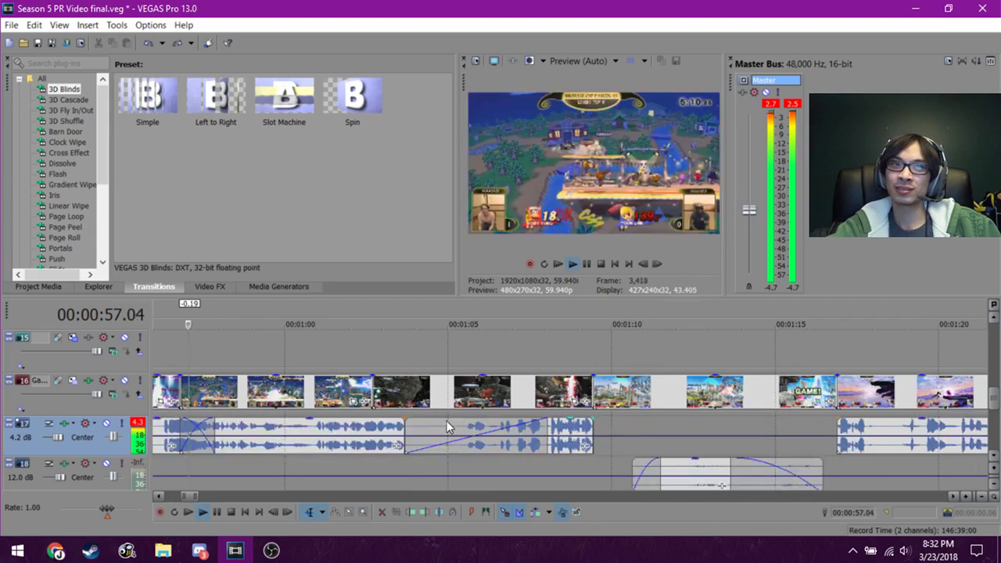
{"action": "scroll", "coordinate": [444, 413], "scroll_direction": "down", "scroll_amount": 2}
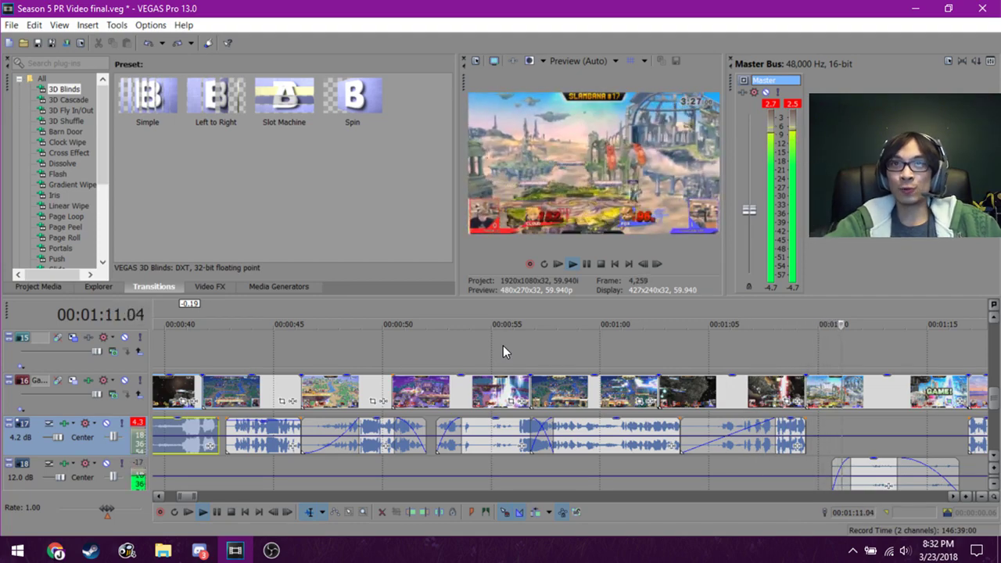
Compare the montage's gameplay clips at 51.17, 57.23 and 42.49.
{"action": "left_click", "coordinate": [395, 356]}
{"action": "left_click", "coordinate": [411, 360]}
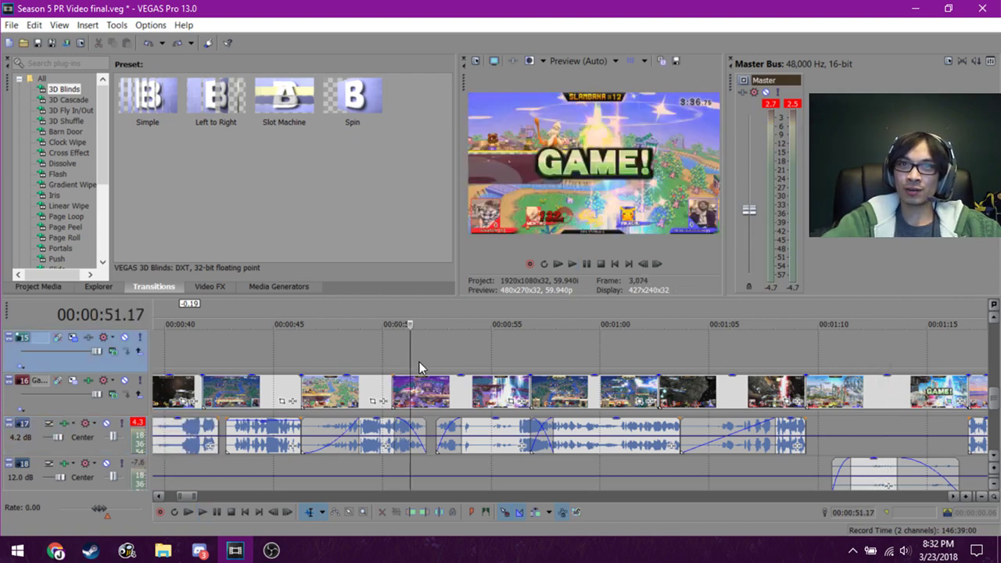
{"action": "left_click", "coordinate": [472, 358]}
{"action": "left_click", "coordinate": [519, 356]}
{"action": "left_click", "coordinate": [542, 355]}
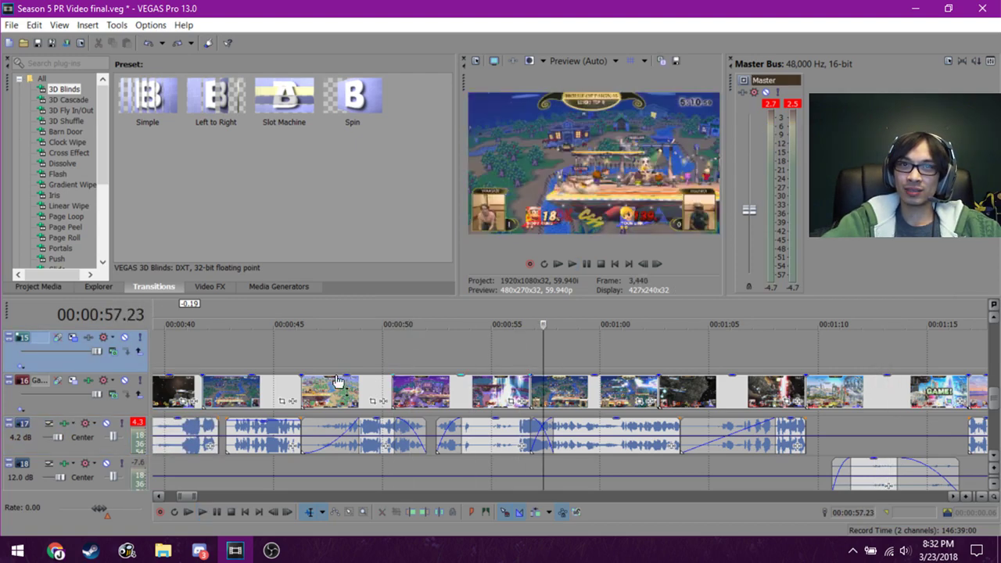
{"action": "left_click", "coordinate": [301, 355]}
{"action": "left_click", "coordinate": [372, 353]}
{"action": "left_click", "coordinate": [227, 358]}
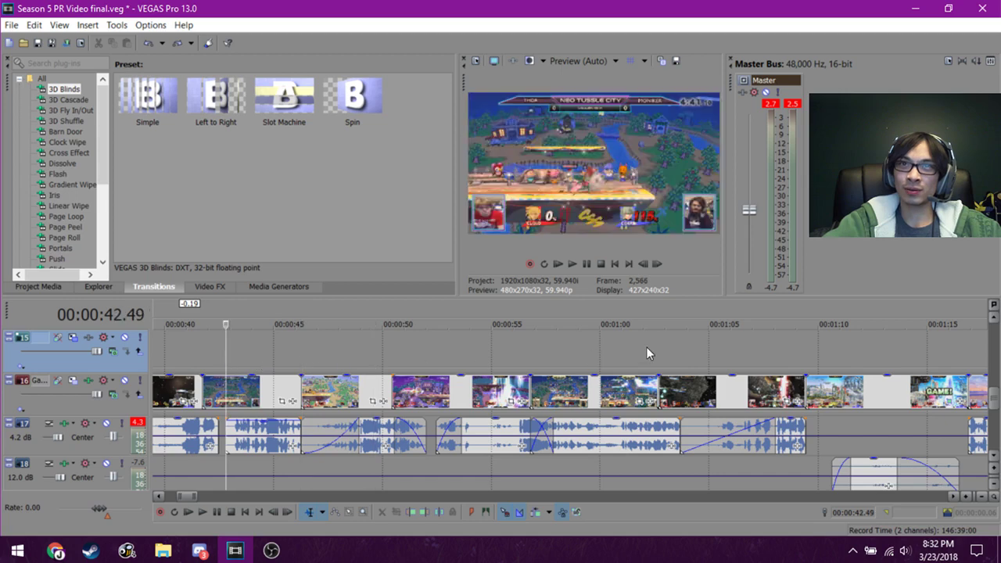
Play the gameplay from about 1:11, and check the clip change at 1:16.54 and the following fight at 1:18.56.
{"action": "left_click", "coordinate": [695, 357]}
{"action": "left_click", "coordinate": [840, 359]}
{"action": "key", "text": "space"}
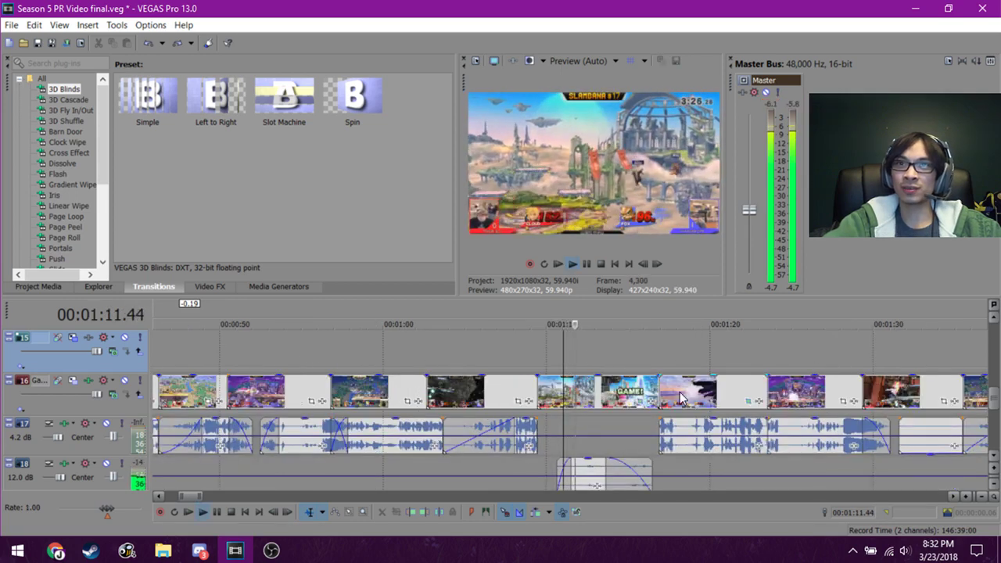
{"action": "key", "text": "space"}
{"action": "left_click", "coordinate": [657, 363]}
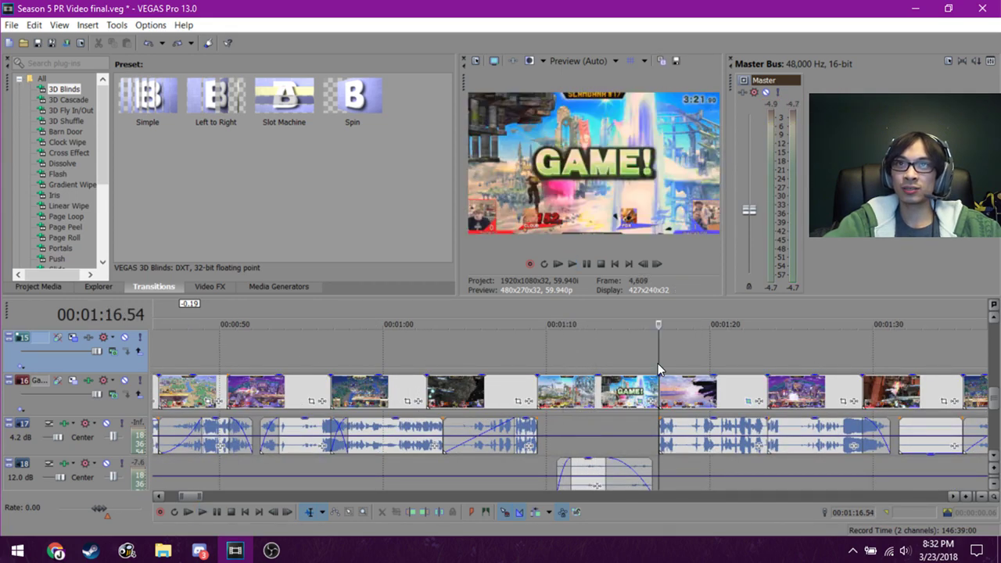
{"action": "left_click", "coordinate": [685, 359]}
{"action": "left_click", "coordinate": [692, 357]}
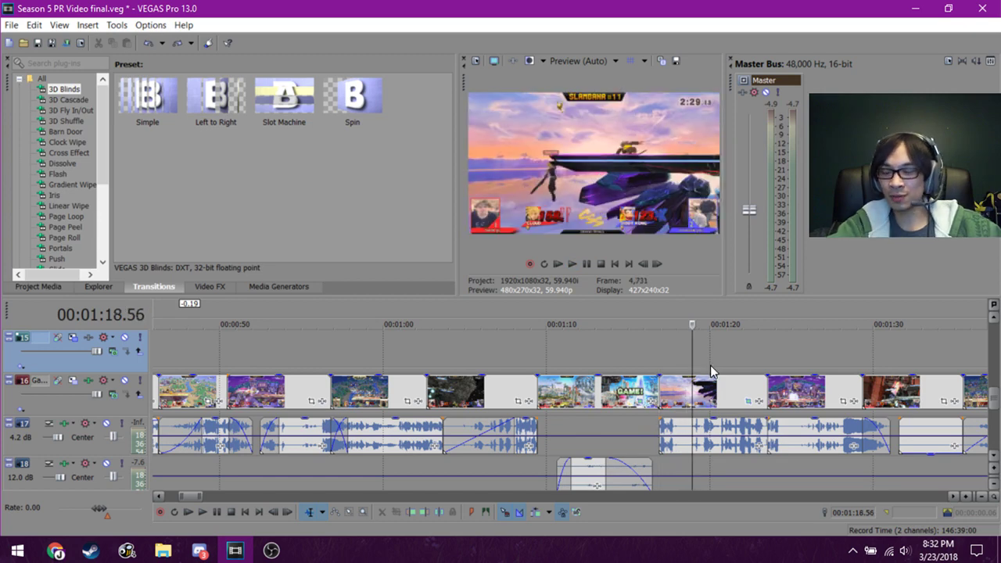
Examine the sunset-stage gameplay clip more closely at 1:20.07, 1:17.08, 1:17.36 and 1:18.53.
{"action": "key", "text": "Up"}
{"action": "key", "text": "Up"}
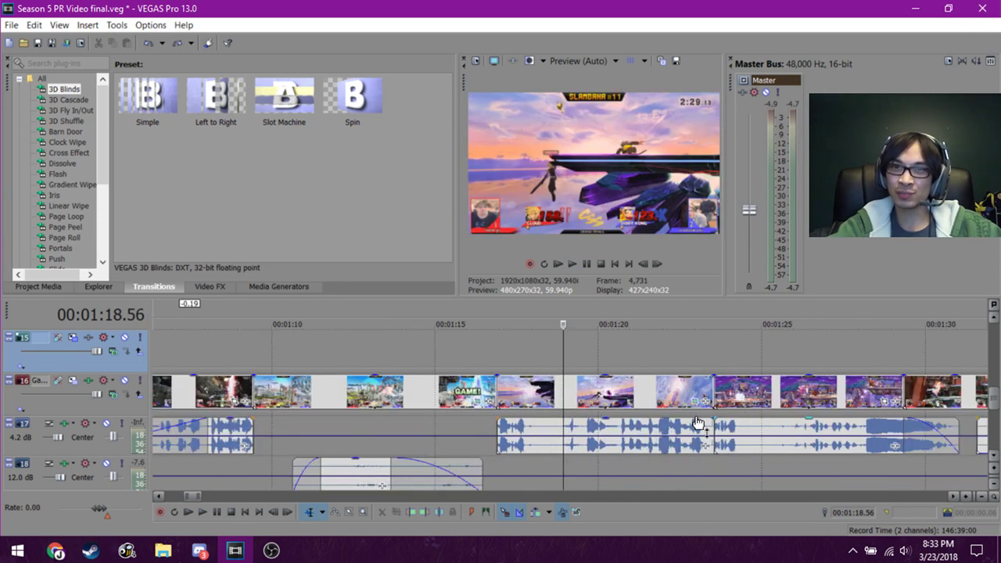
{"action": "left_click", "coordinate": [601, 359]}
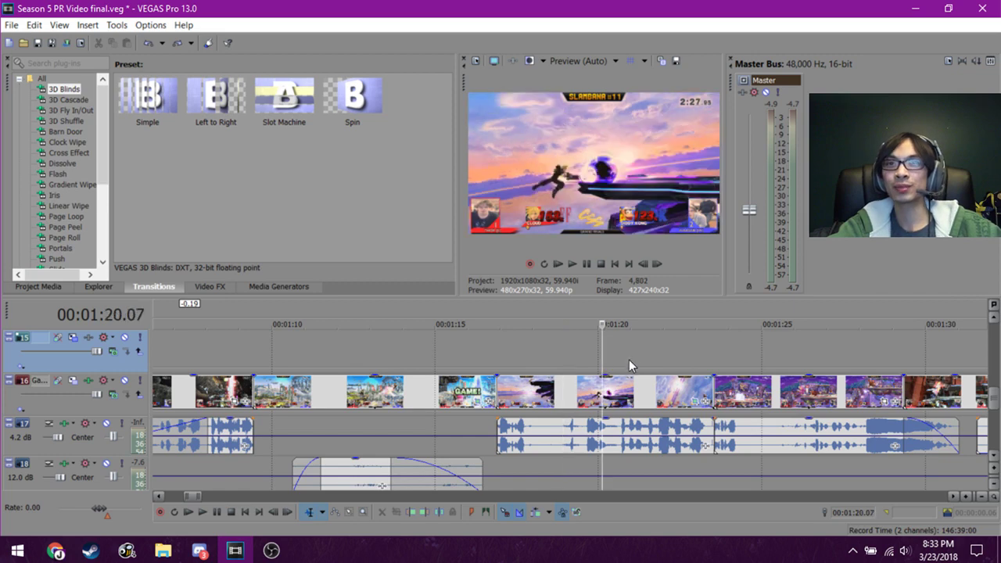
{"action": "left_click", "coordinate": [635, 359]}
{"action": "left_click", "coordinate": [572, 359]}
{"action": "left_click", "coordinate": [504, 357]}
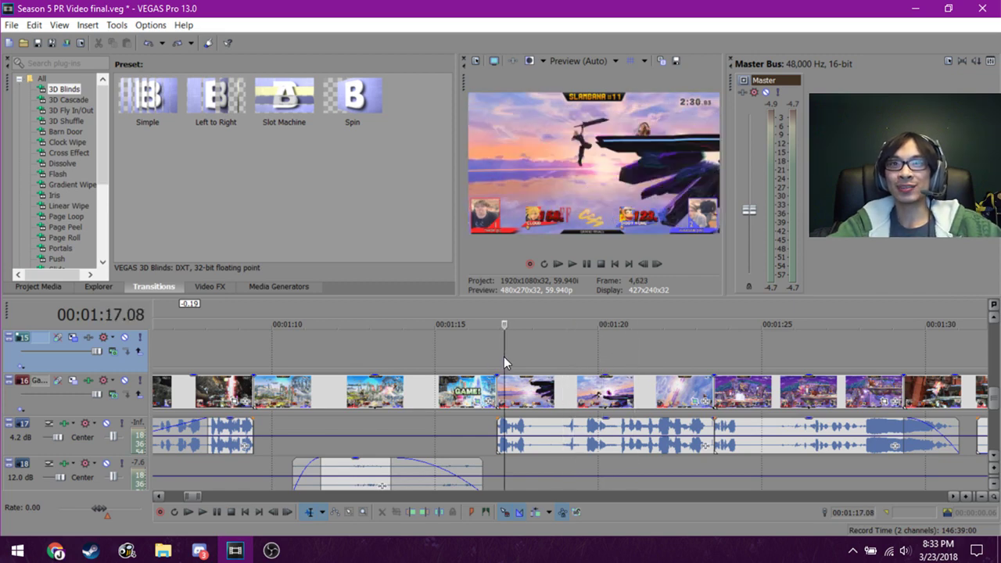
{"action": "left_click", "coordinate": [520, 361]}
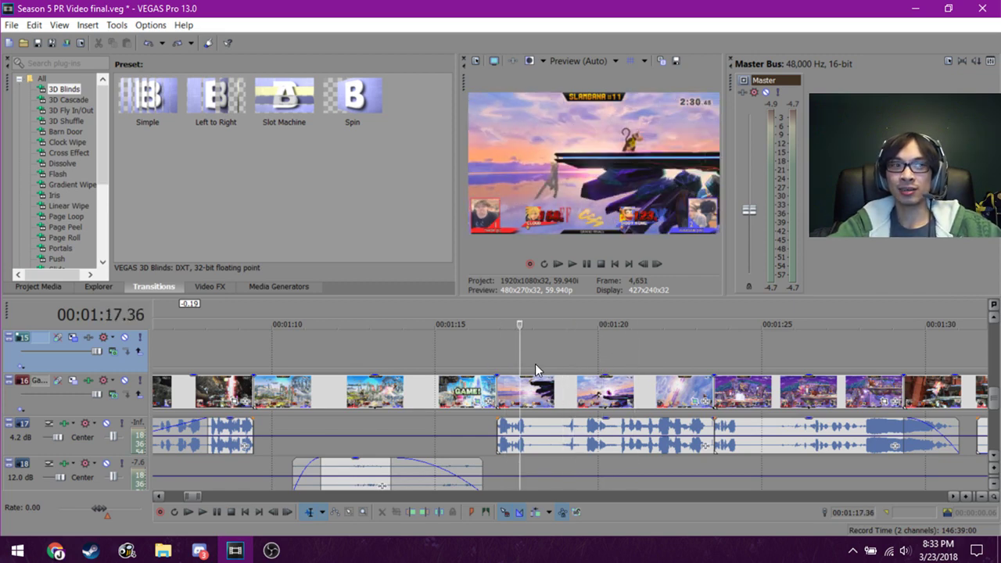
{"action": "left_click", "coordinate": [548, 364]}
{"action": "left_click", "coordinate": [561, 363]}
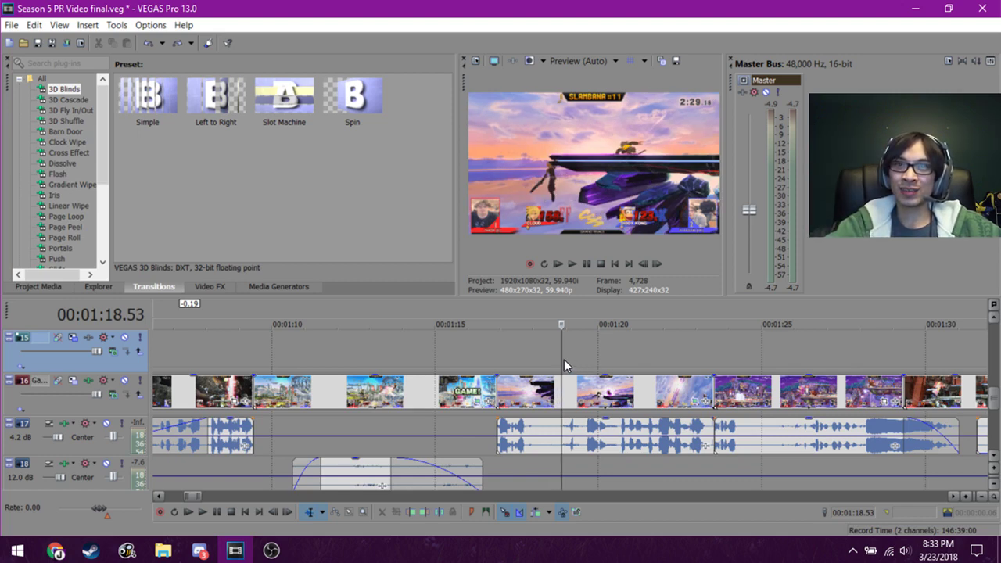
Review the sunset-stage fight at 1:19.13, 1:19.29 and 1:20.06, and play it from 1:18.58.
{"action": "key", "text": "space"}
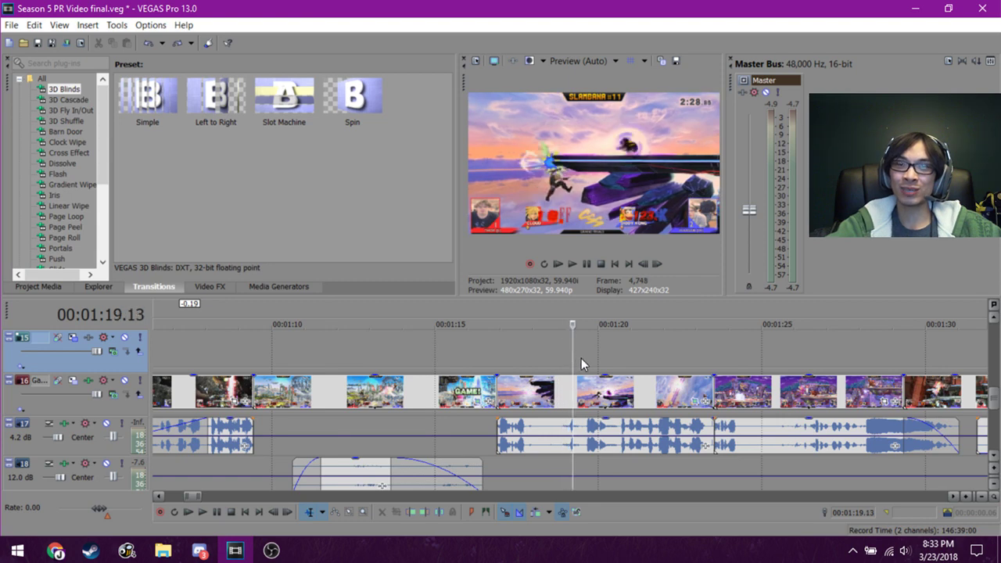
{"action": "left_click", "coordinate": [581, 358]}
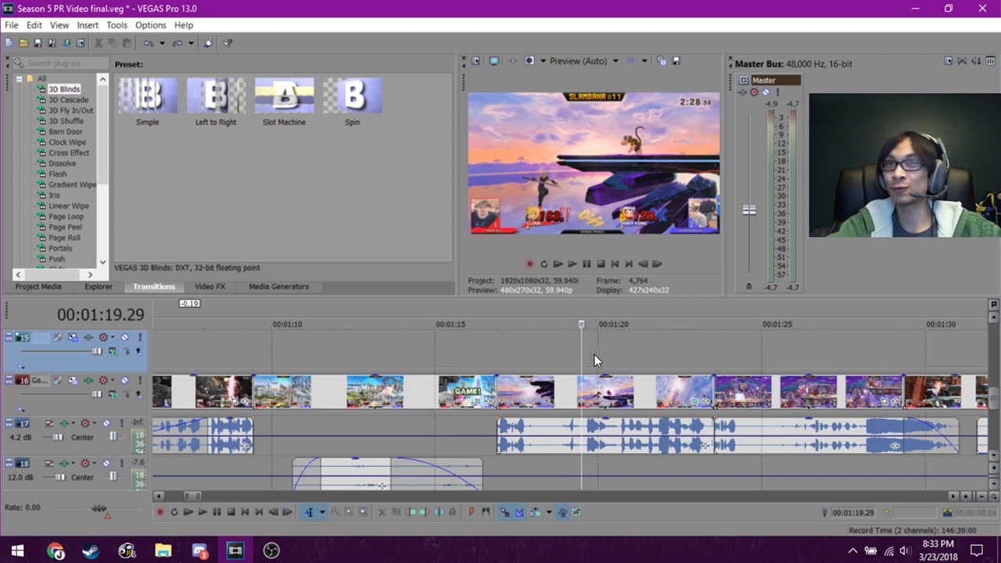
{"action": "left_click", "coordinate": [601, 354]}
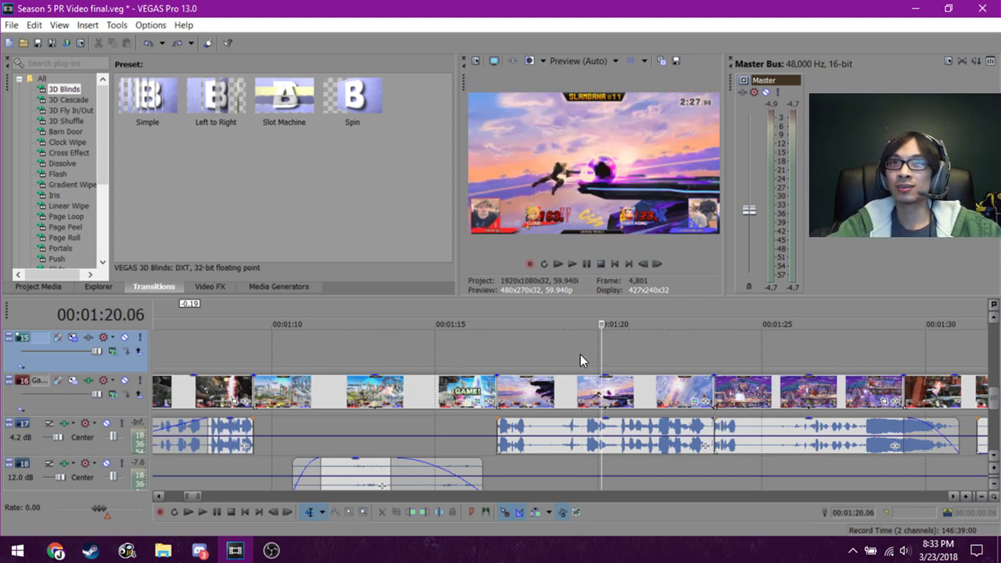
{"action": "left_click", "coordinate": [581, 354]}
{"action": "left_click", "coordinate": [573, 356]}
{"action": "left_click", "coordinate": [564, 353]}
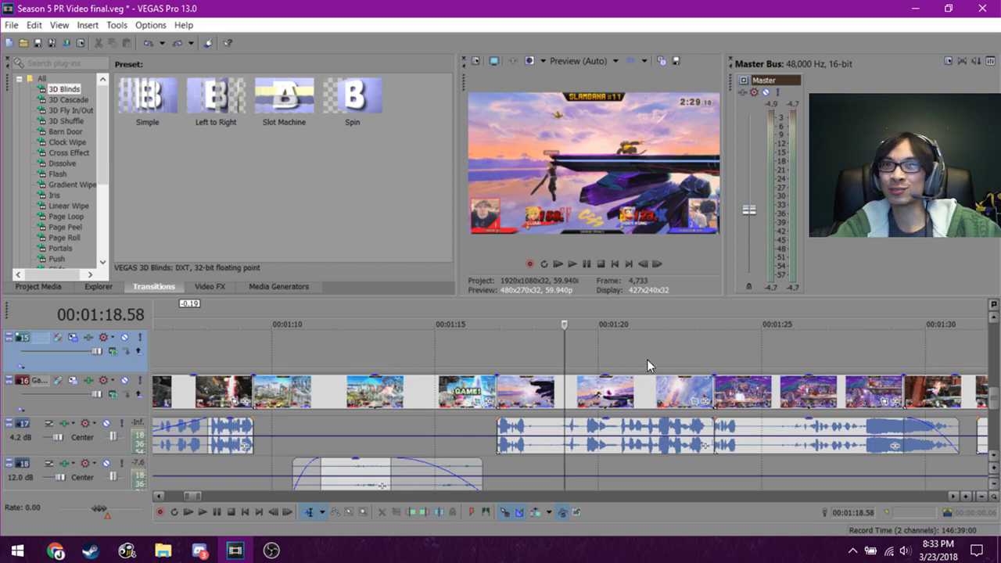
{"action": "key", "text": "space"}
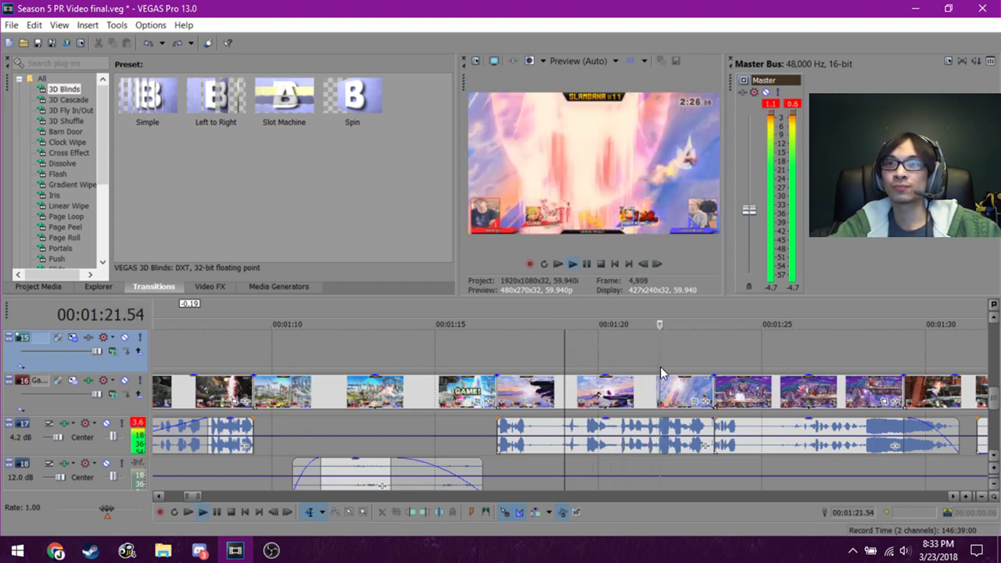
{"action": "key", "text": "space"}
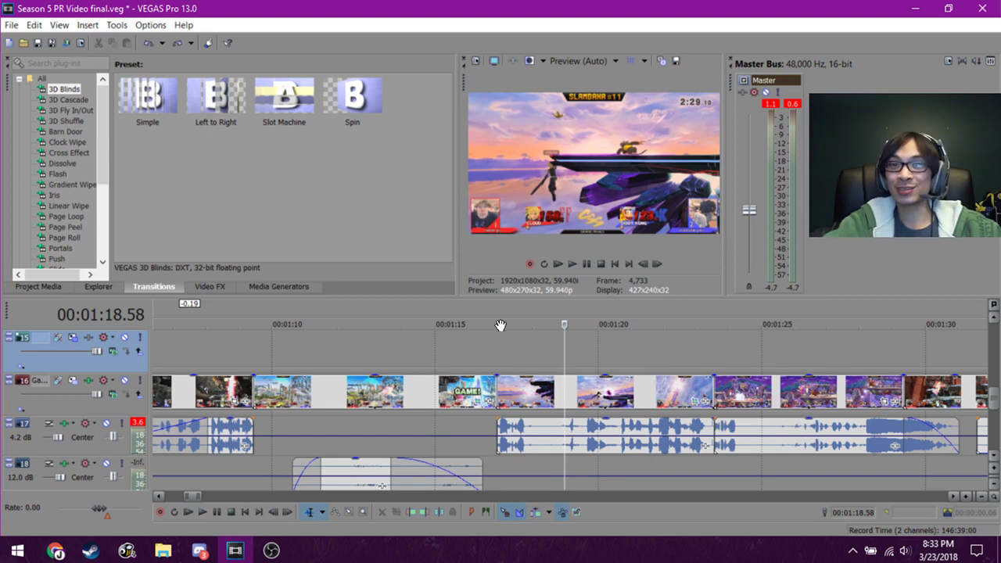
Review the gameplay clip preceding the sunset stage at 1:09.39, 1:14.43 and 1:15.30.
{"action": "left_click", "coordinate": [260, 385]}
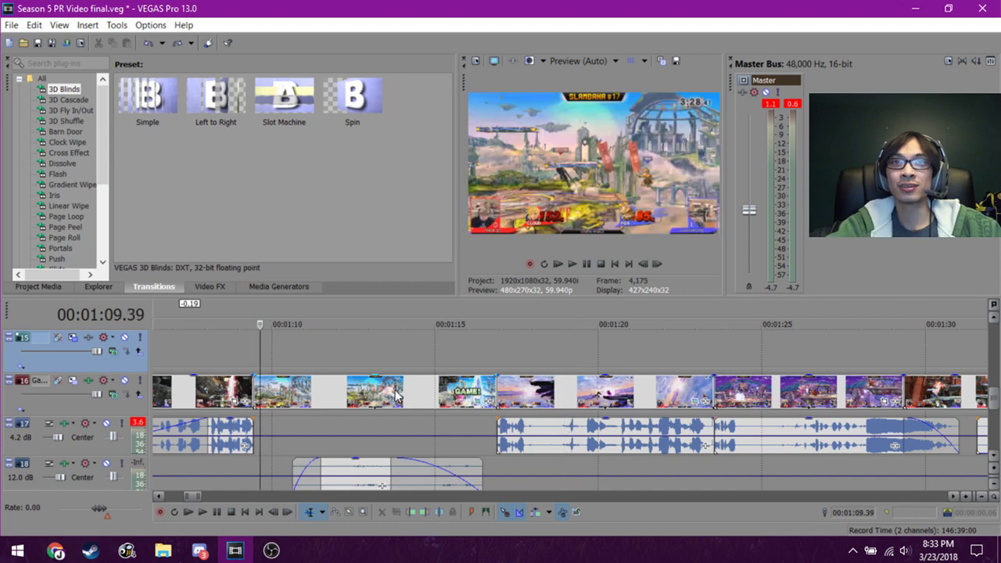
{"action": "scroll", "coordinate": [534, 401], "scroll_direction": "up", "scroll_amount": 1}
{"action": "scroll", "coordinate": [580, 401], "scroll_direction": "down", "scroll_amount": 1}
{"action": "left_click", "coordinate": [730, 359]}
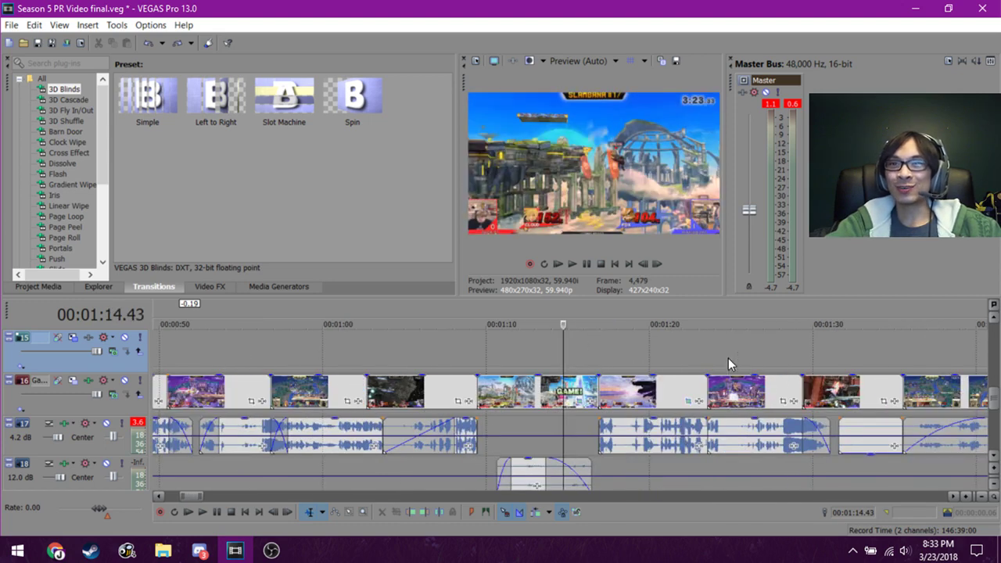
{"action": "scroll", "coordinate": [735, 372], "scroll_direction": "up", "scroll_amount": 2}
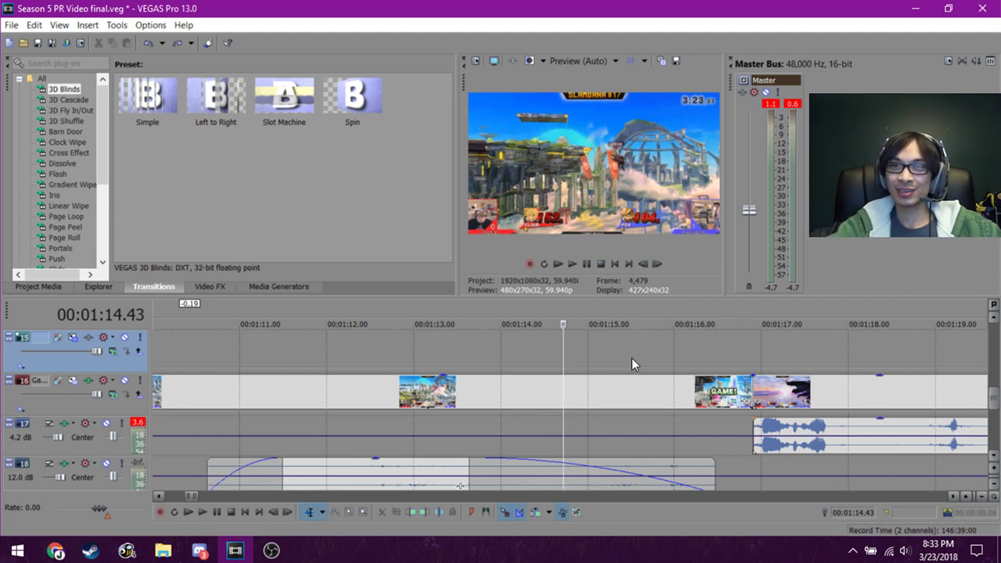
{"action": "left_click", "coordinate": [631, 361]}
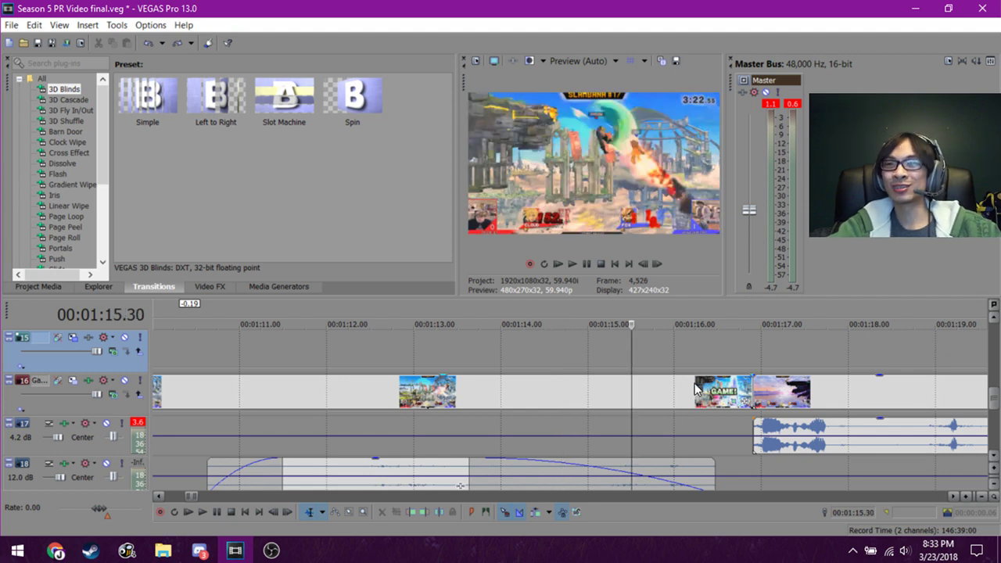
Examine the cut from the GAME! clip to the sunset-stage clip at 1:16.33, 1:16.58 and 1:16.54.
{"action": "scroll", "coordinate": [695, 384], "scroll_direction": "down", "scroll_amount": 1}
{"action": "scroll", "coordinate": [694, 385], "scroll_direction": "up", "scroll_amount": 3}
{"action": "left_click", "coordinate": [722, 431]}
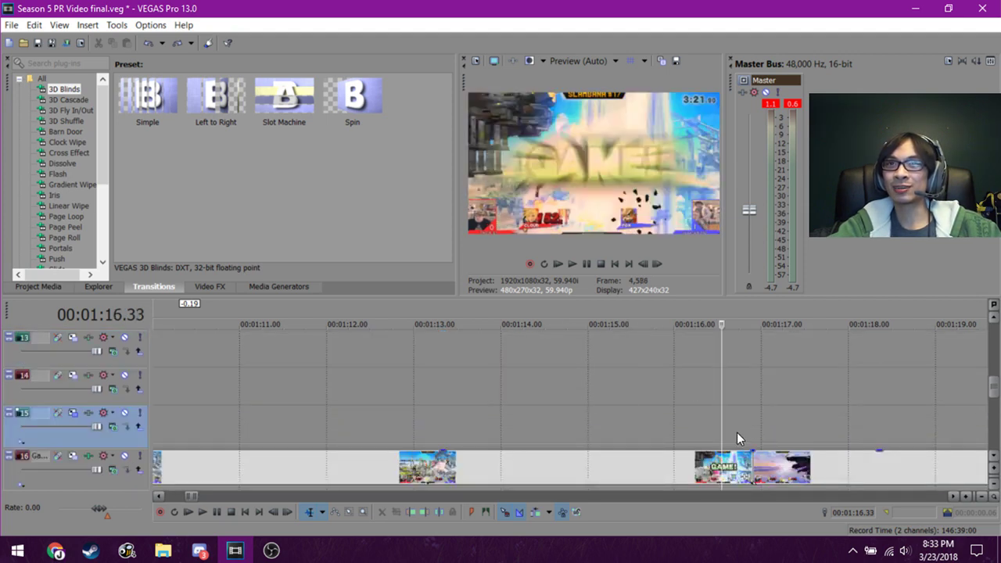
{"action": "left_click", "coordinate": [747, 431]}
{"action": "left_click", "coordinate": [758, 430]}
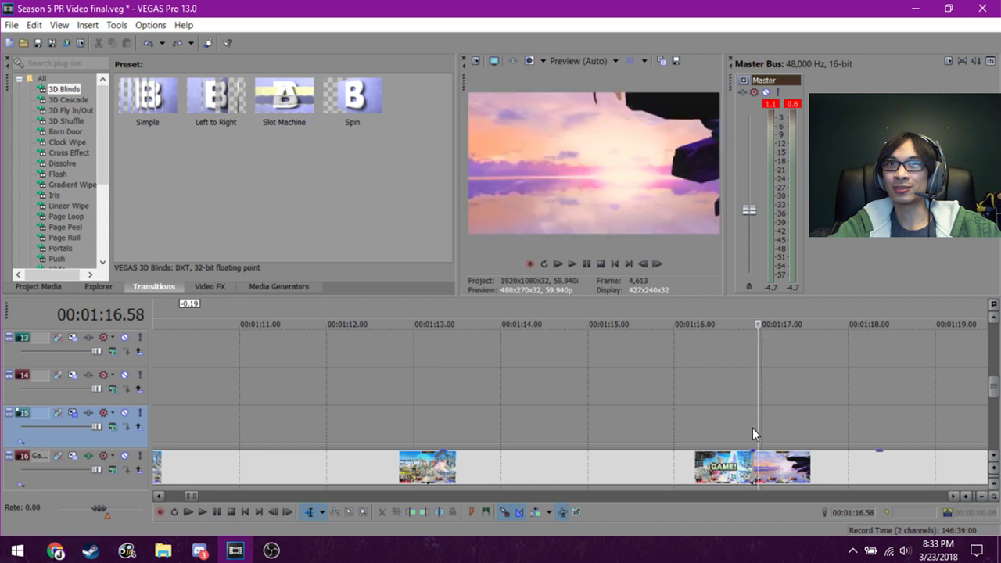
{"action": "left_click", "coordinate": [751, 428]}
{"action": "scroll", "coordinate": [751, 428], "scroll_direction": "down", "scroll_amount": 1}
{"action": "scroll", "coordinate": [727, 422], "scroll_direction": "up", "scroll_amount": 2}
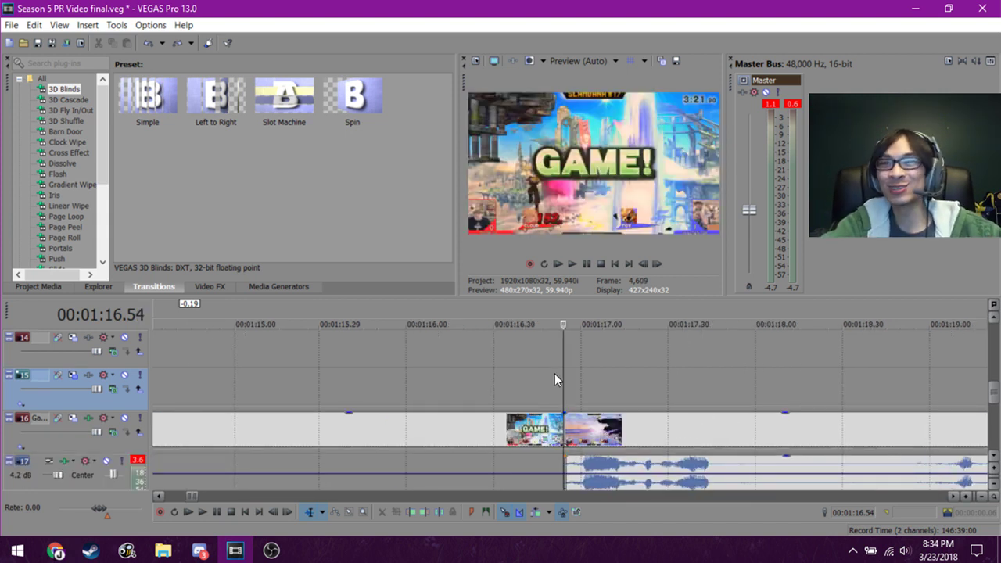
Play across the GAME!-to-sunset cut from about 1:16.26, and check the opening frames at 1:17.04 and 1:17.00.
{"action": "left_click", "coordinate": [479, 386]}
{"action": "key", "text": "space"}
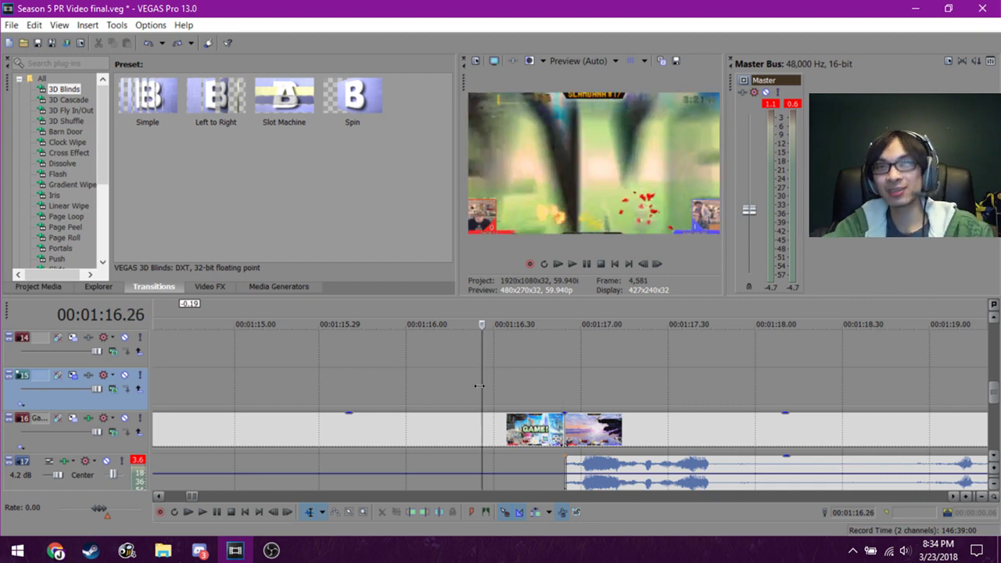
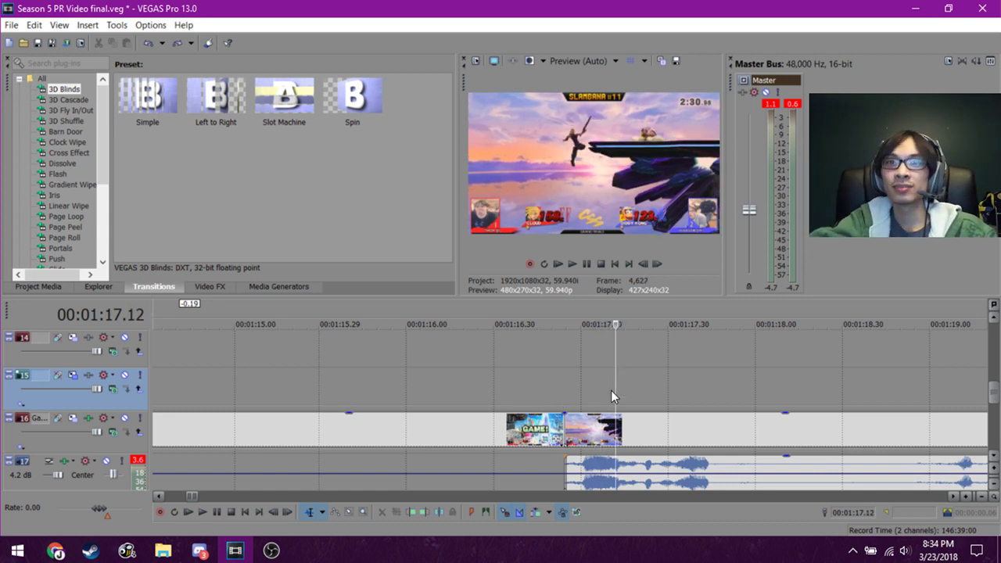
{"action": "left_click", "coordinate": [542, 399]}
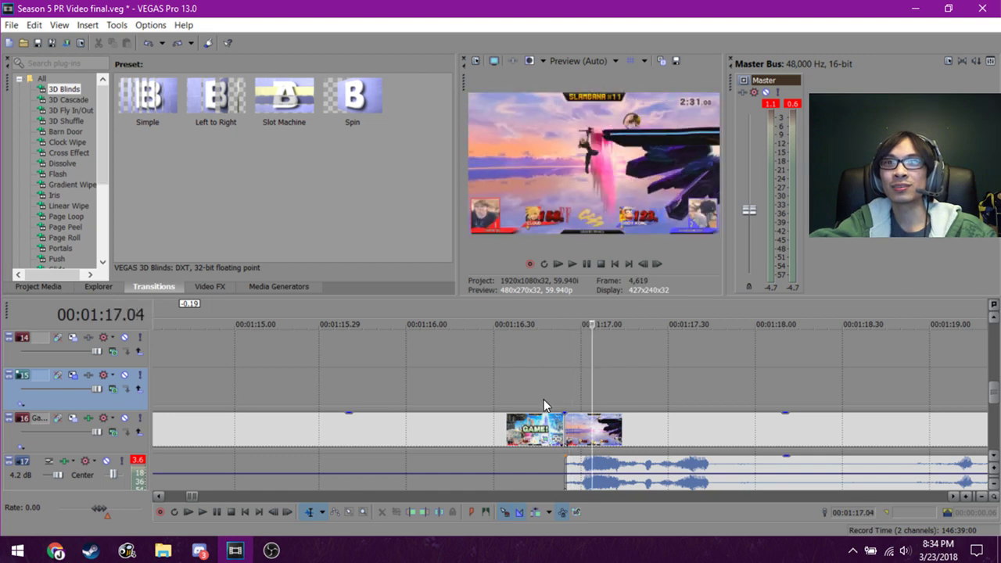
{"action": "left_click", "coordinate": [544, 400]}
{"action": "left_click", "coordinate": [473, 393]}
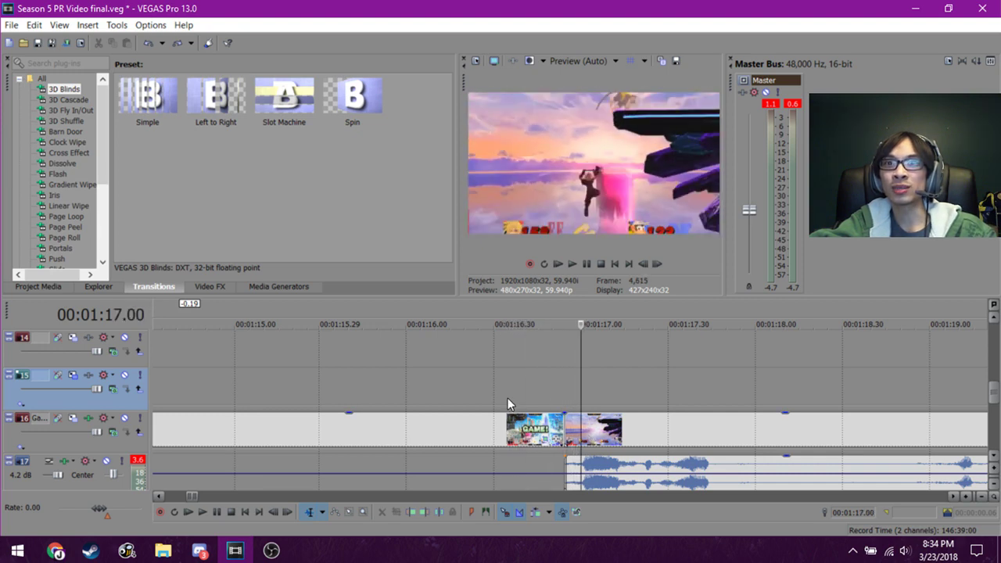
Move the sunset-stage clip with its audio up to track 15, starting at 1:16.51 over the GAME! clip's end, and play it.
{"action": "left_click_drag", "start_coordinate": [578, 429], "coordinate": [567, 388]}
{"action": "left_click", "coordinate": [536, 410]}
{"action": "key", "text": "space"}
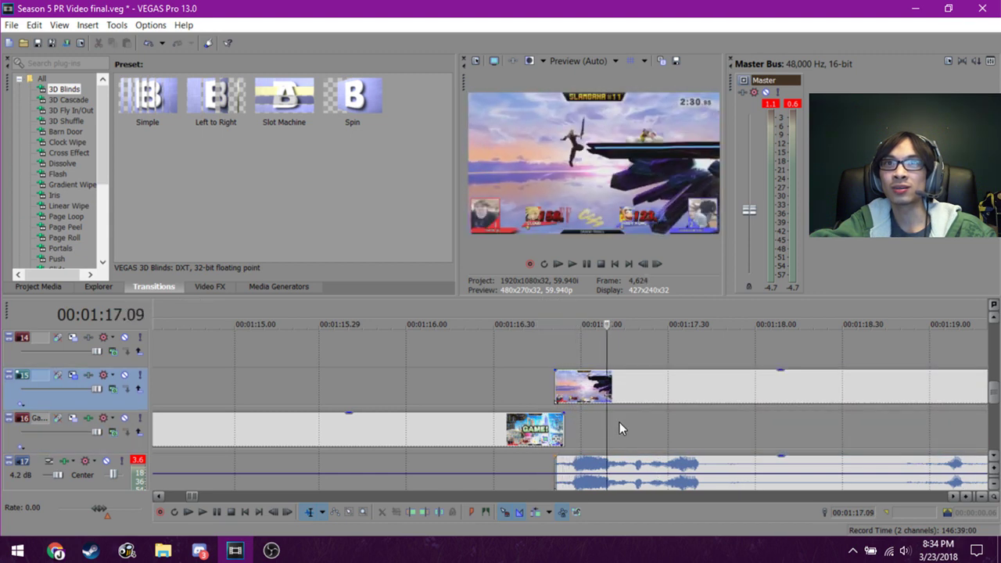
Step back frame by frame from 1:17.01 to the start of the sunset-stage clip at 1:16.51.
{"action": "left_click", "coordinate": [525, 393]}
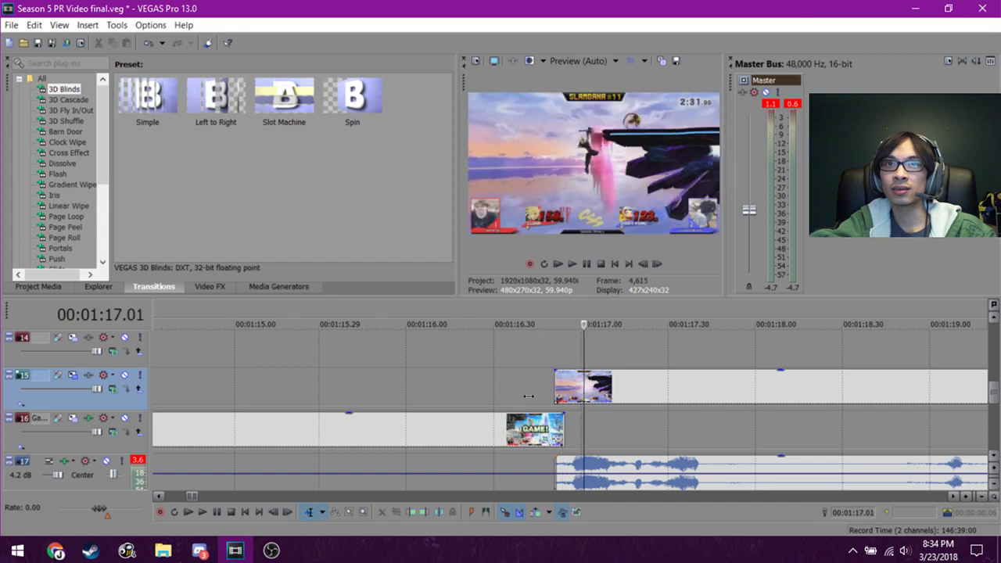
{"action": "key", "text": "Left"}
{"action": "key", "text": "Left"}
{"action": "key", "text": "Left"}
{"action": "key", "text": "Left"}
{"action": "key", "text": "Left"}
{"action": "key", "text": "Left"}
{"action": "key", "text": "Left"}
{"action": "key", "text": "Left"}
{"action": "key", "text": "Left"}
{"action": "key", "text": "Left"}
{"action": "key", "text": "Left"}
{"action": "key", "text": "Left"}
{"action": "key", "text": "Left"}
{"action": "key", "text": "Left"}
{"action": "key", "text": "Left"}
{"action": "key", "text": "Left"}
{"action": "key", "text": "Left"}
{"action": "key", "text": "Left"}
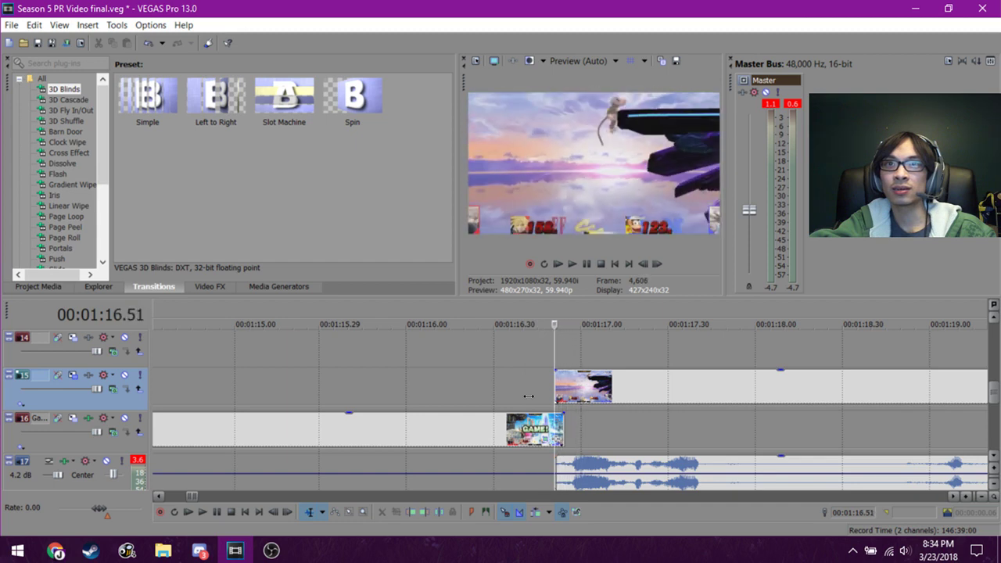
Step forward frame by frame through the sunset-stage clip's opening to about 1:17.02, and recheck it up to 1:17.07.
{"action": "key", "text": "Right"}
{"action": "key", "text": "Right"}
{"action": "key", "text": "Right"}
{"action": "key", "text": "Right"}
{"action": "key", "text": "Right"}
{"action": "key", "text": "Right"}
{"action": "key", "text": "Right"}
{"action": "key", "text": "Right"}
{"action": "key", "text": "Right"}
{"action": "key", "text": "Right"}
{"action": "key", "text": "Right"}
{"action": "key", "text": "Right"}
{"action": "key", "text": "Right"}
{"action": "key", "text": "Right"}
{"action": "key", "text": "Right"}
{"action": "key", "text": "Right"}
{"action": "key", "text": "Right"}
{"action": "key", "text": "Right"}
{"action": "key", "text": "Right"}
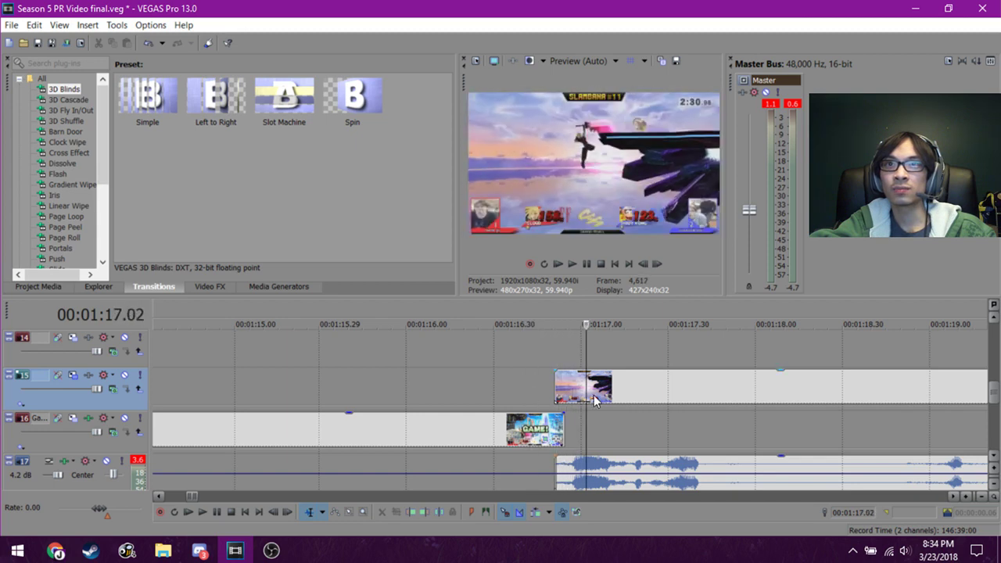
{"action": "left_click", "coordinate": [547, 392]}
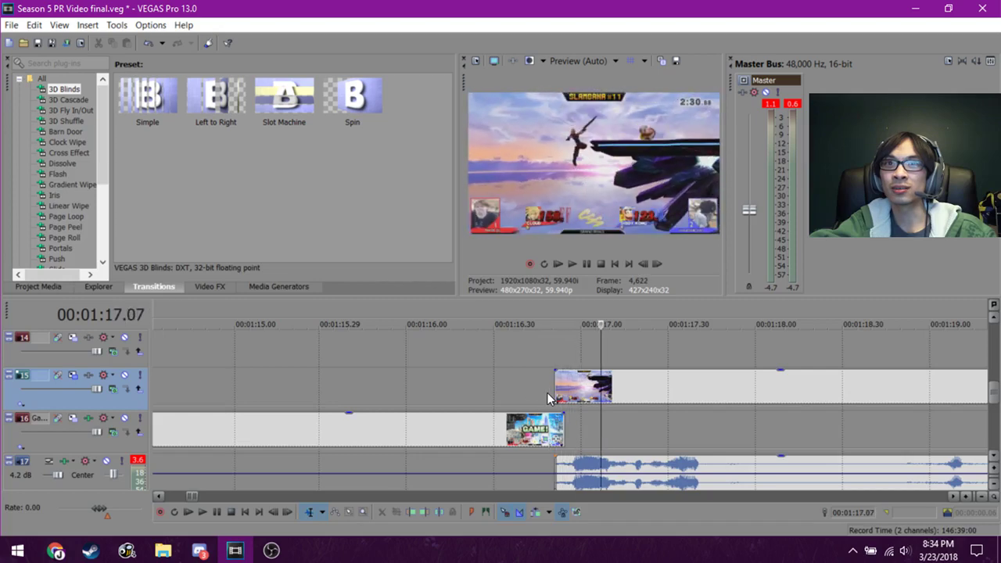
{"action": "left_click", "coordinate": [523, 388]}
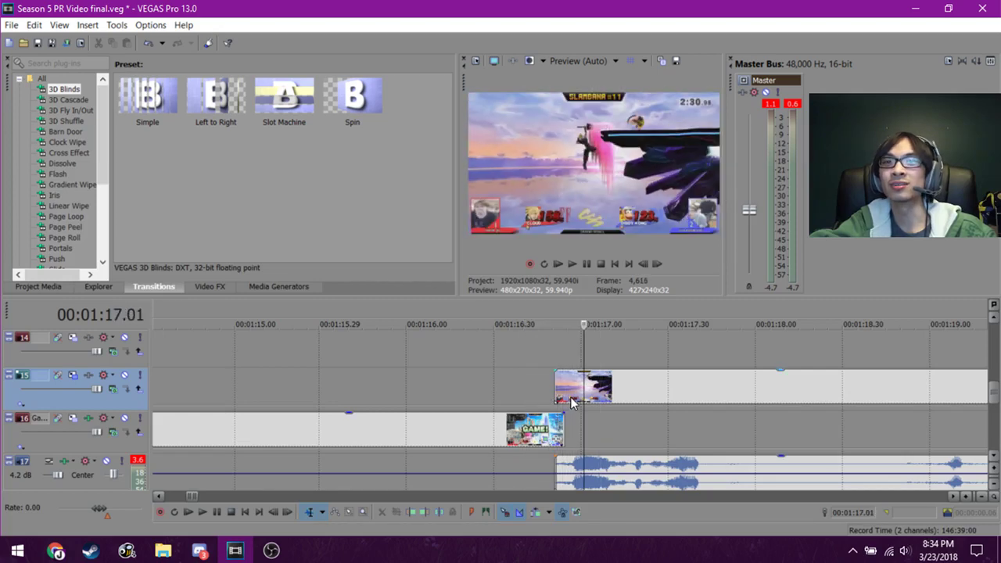
Move the sunset-stage clip back to track 16 directly after the GAME! clip, and play across the cut.
{"action": "left_click_drag", "start_coordinate": [570, 396], "coordinate": [577, 422]}
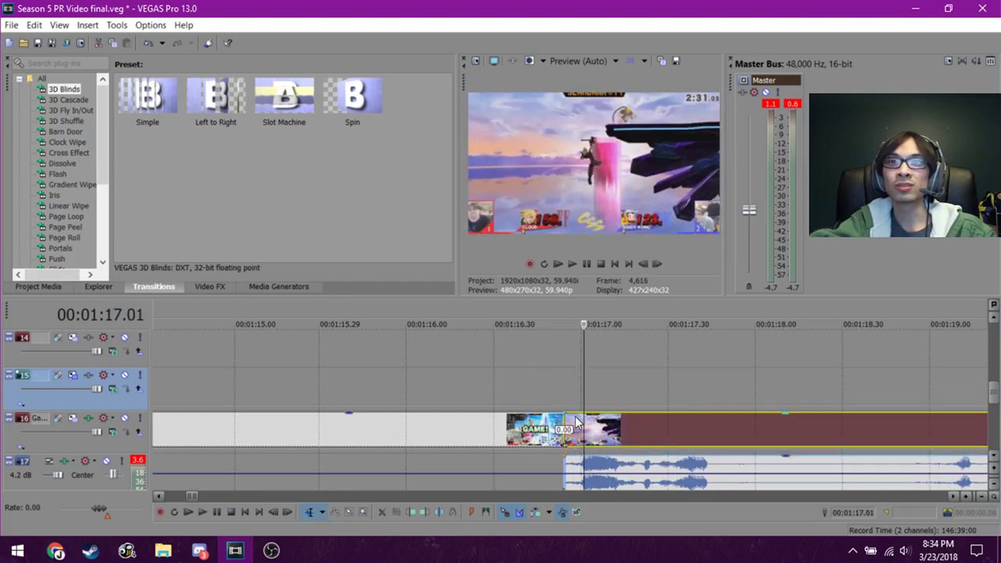
{"action": "left_click", "coordinate": [552, 391]}
{"action": "key", "text": "space"}
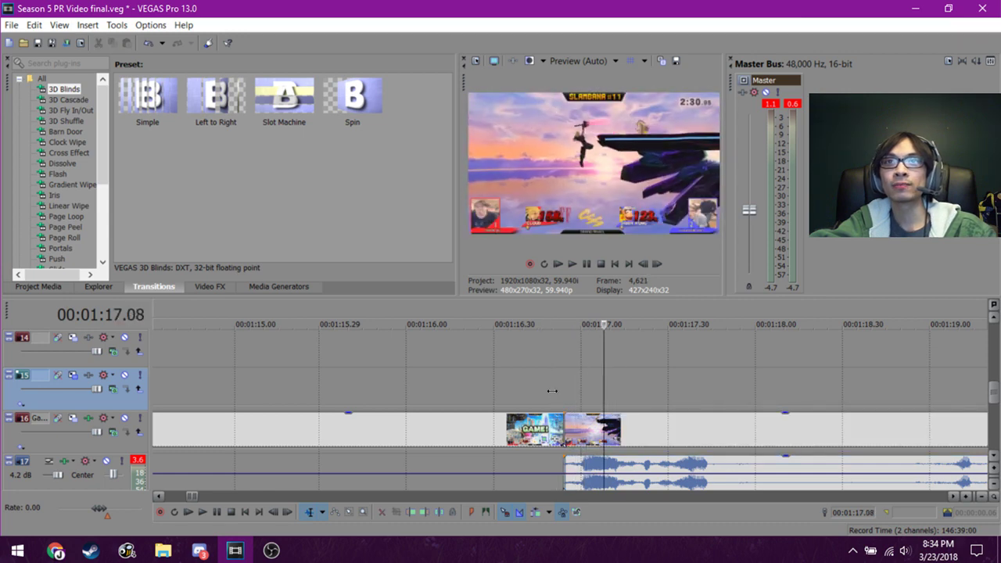
Replay the transition from the GAME! clip into the sunset-stage clip, starting just before the cut.
{"action": "scroll", "coordinate": [552, 391], "scroll_direction": "down", "scroll_amount": 1}
{"action": "left_click", "coordinate": [473, 404]}
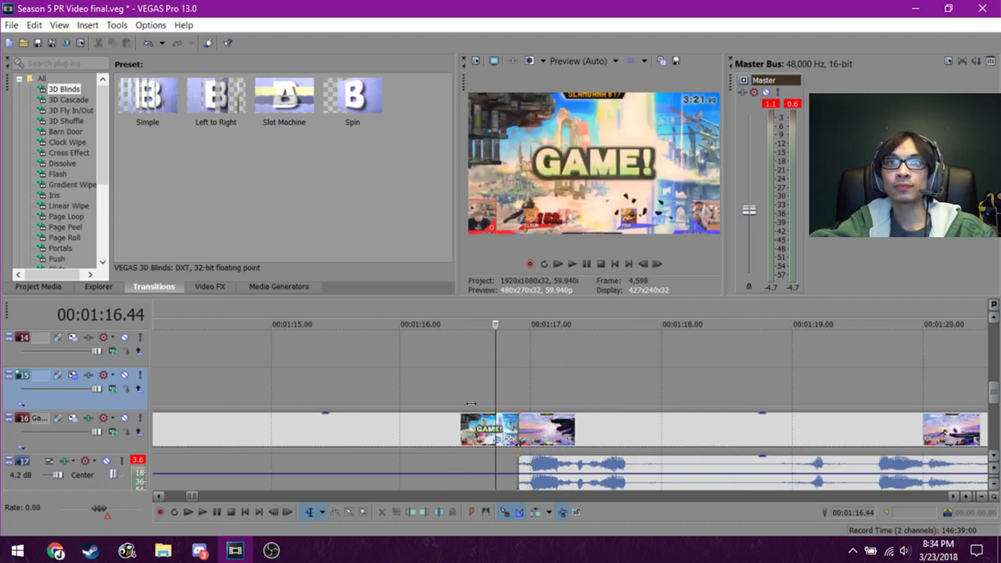
{"action": "scroll", "coordinate": [472, 403], "scroll_direction": "down", "scroll_amount": 1}
{"action": "key", "text": "space"}
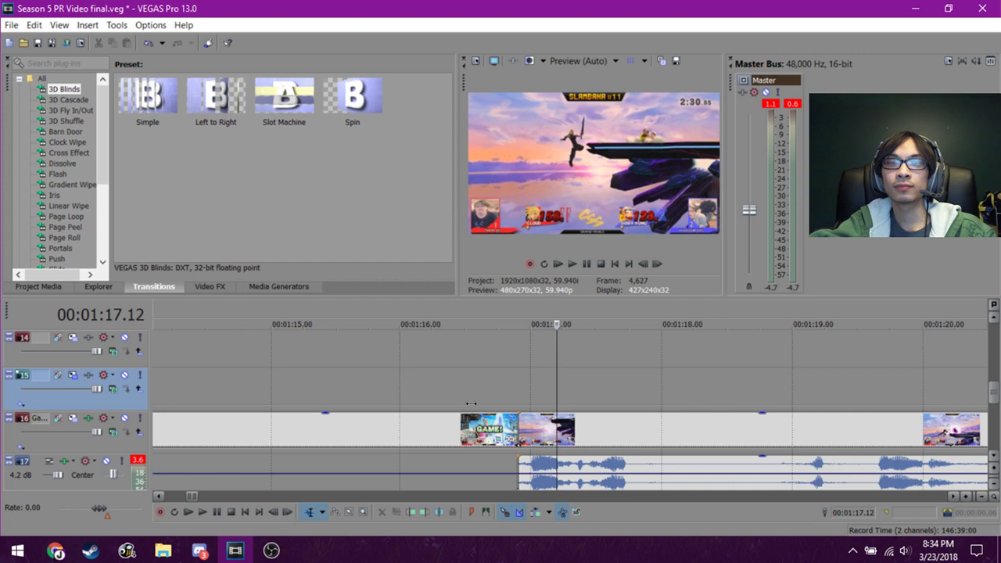
Examine the end of the sunset-stage clip at 1:23.14 and its last frame at 1:23.32.
{"action": "scroll", "coordinate": [491, 404], "scroll_direction": "down", "scroll_amount": 1}
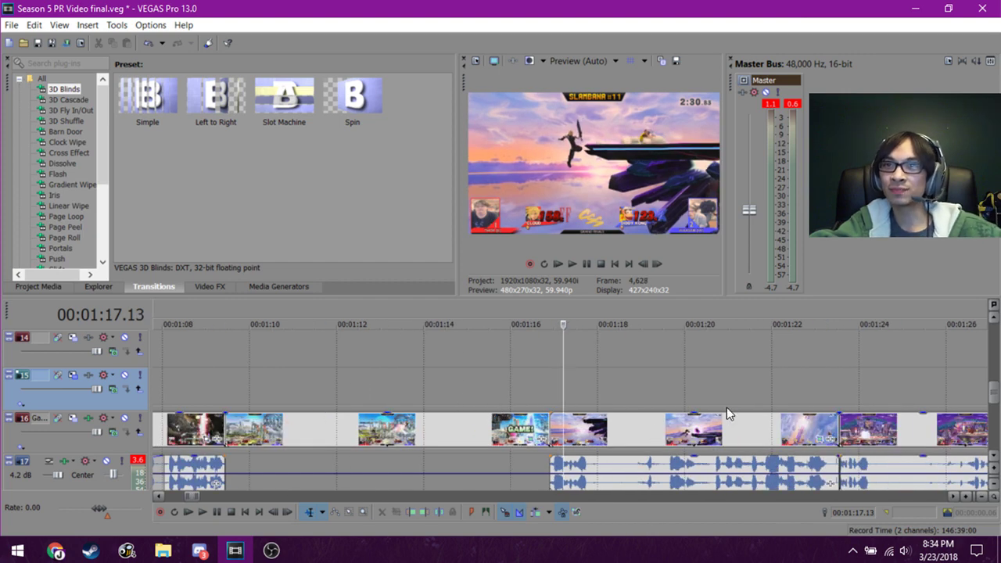
{"action": "left_click", "coordinate": [825, 389]}
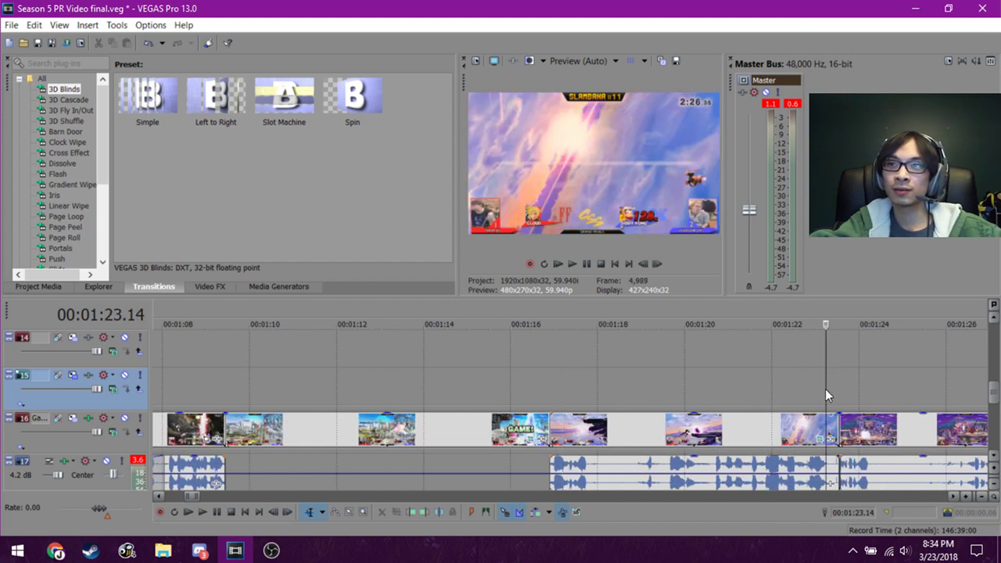
{"action": "scroll", "coordinate": [826, 388], "scroll_direction": "down", "scroll_amount": 1}
{"action": "scroll", "coordinate": [827, 391], "scroll_direction": "up", "scroll_amount": 2}
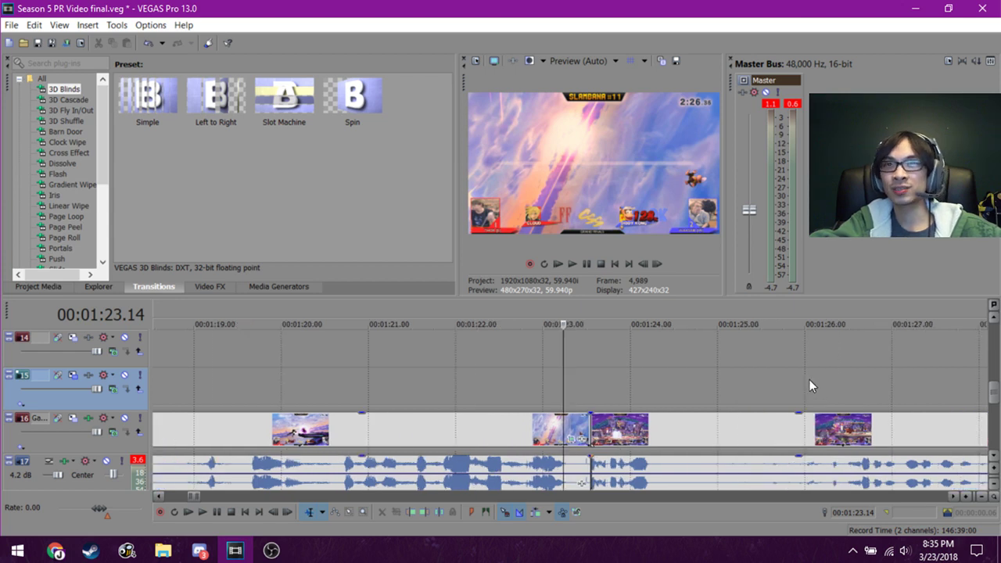
{"action": "scroll", "coordinate": [766, 398], "scroll_direction": "up", "scroll_amount": 1}
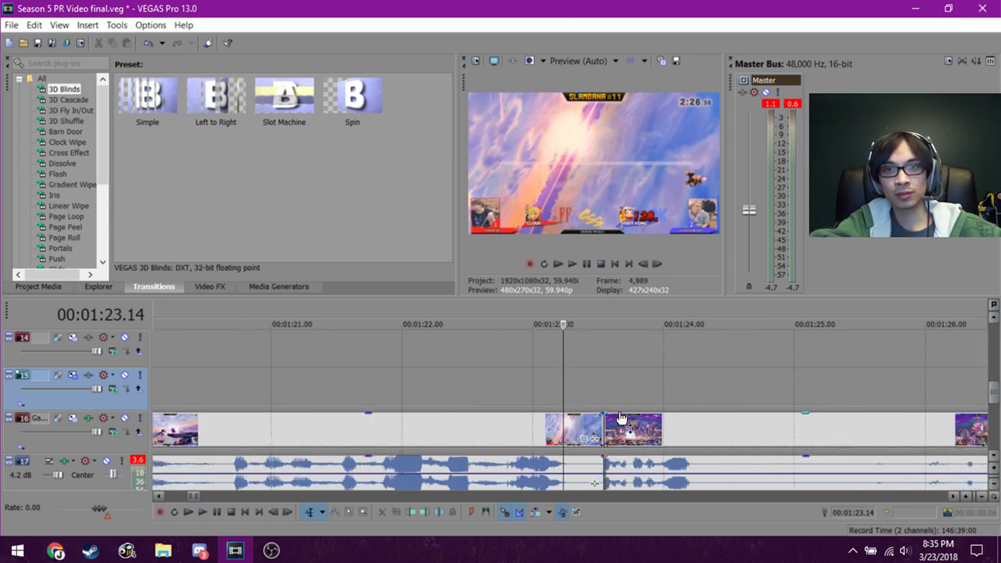
{"action": "left_click", "coordinate": [597, 397]}
{"action": "left_click", "coordinate": [608, 392]}
{"action": "left_click", "coordinate": [605, 392]}
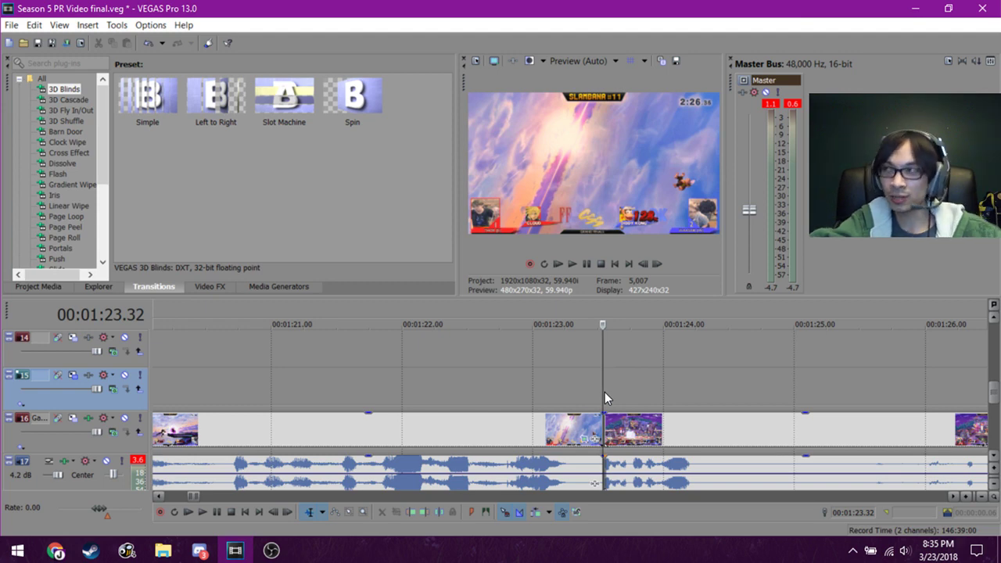
Compare the sunset-stage clip's GAME! frame at 1:22.36 with the cut at 1:23.32.
{"action": "scroll", "coordinate": [604, 391], "scroll_direction": "down", "scroll_amount": 3}
{"action": "left_click", "coordinate": [482, 388]}
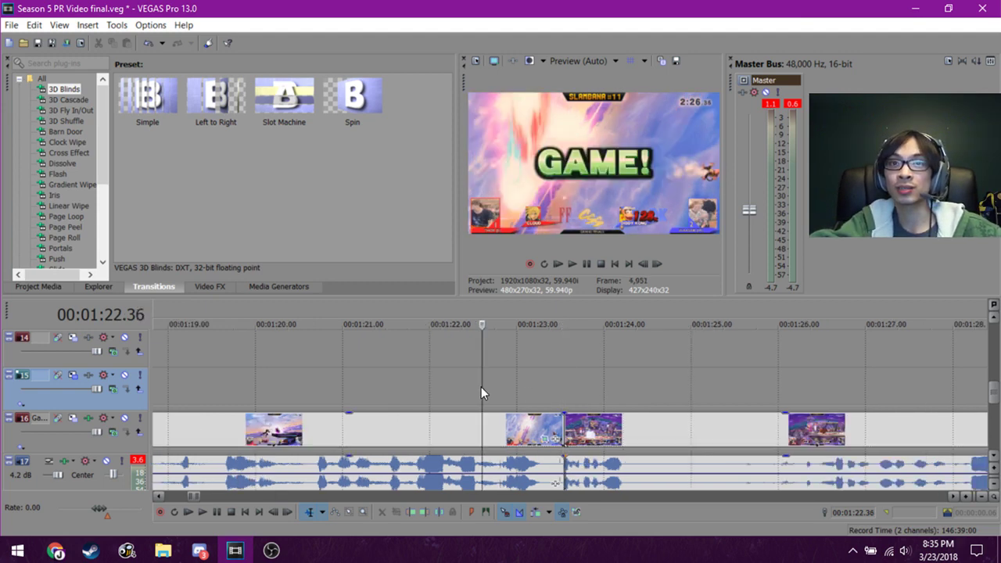
{"action": "scroll", "coordinate": [481, 388], "scroll_direction": "down", "scroll_amount": 1}
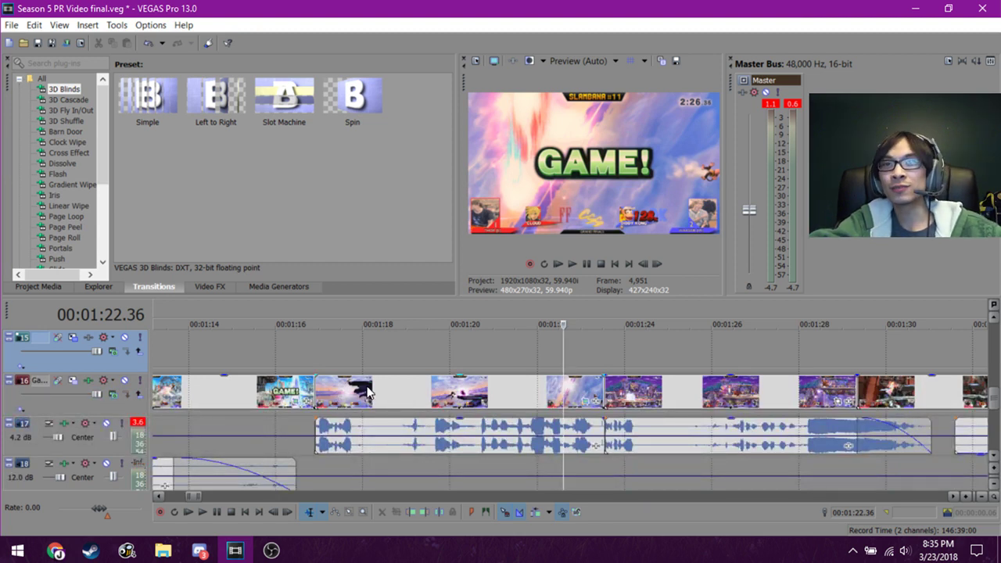
{"action": "left_click", "coordinate": [592, 358]}
{"action": "left_click", "coordinate": [599, 360]}
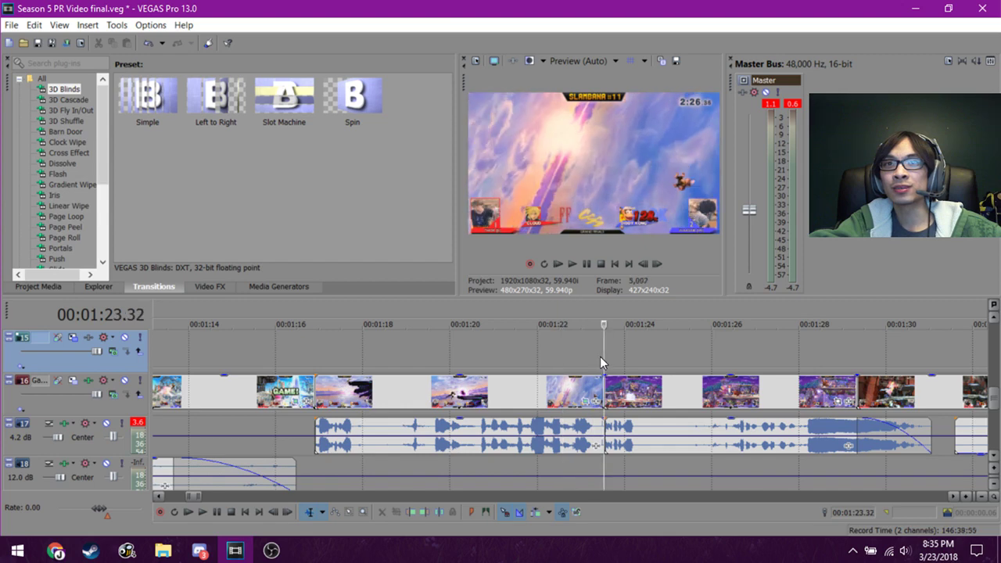
Revisit the sunset-stage clip's opening cut, comparing the frames at 1:16.44 and 1:17.02.
{"action": "scroll", "coordinate": [594, 359], "scroll_direction": "right", "scroll_amount": 2}
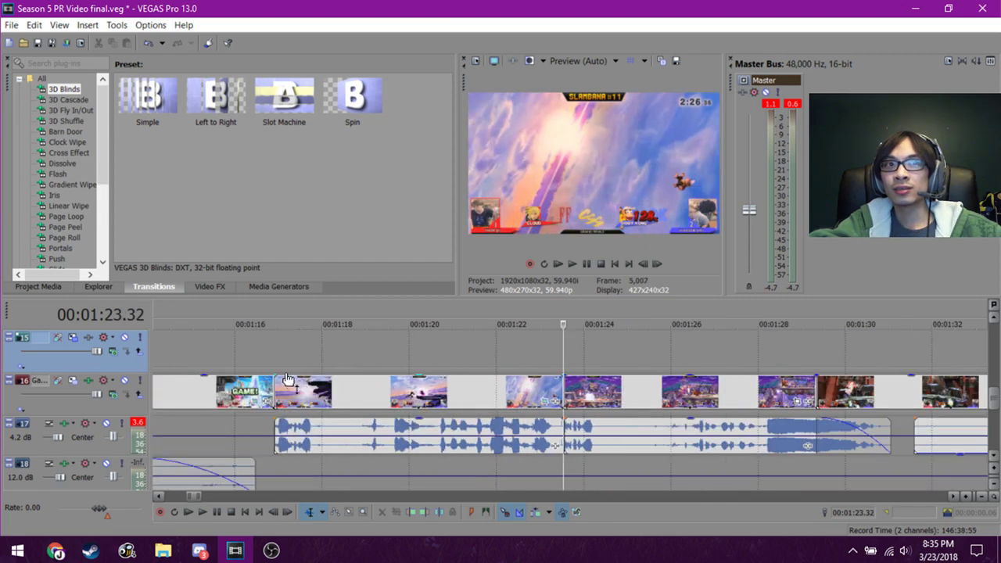
{"action": "left_click", "coordinate": [266, 362]}
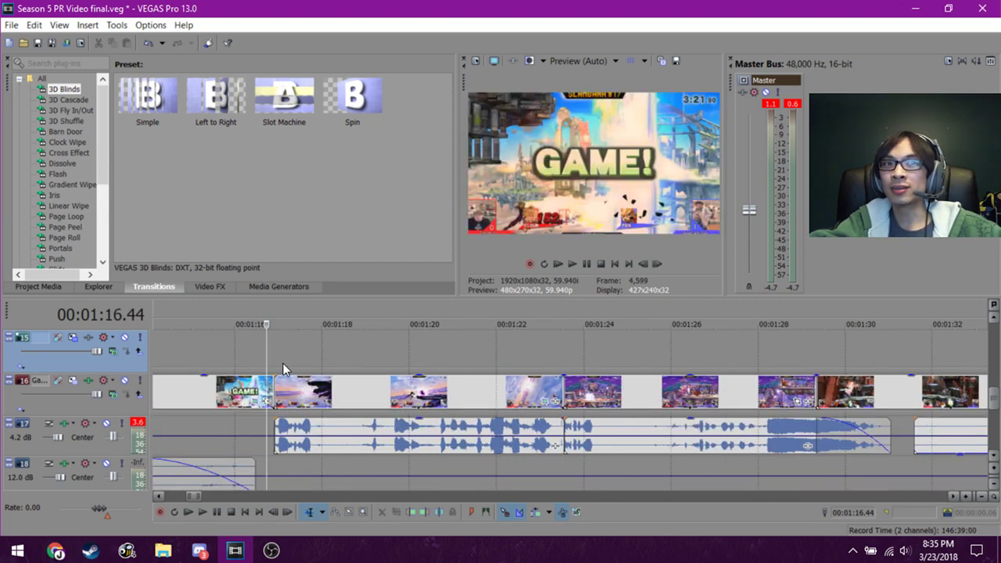
{"action": "left_click", "coordinate": [284, 360]}
{"action": "left_click", "coordinate": [269, 359]}
{"action": "left_click", "coordinate": [279, 356]}
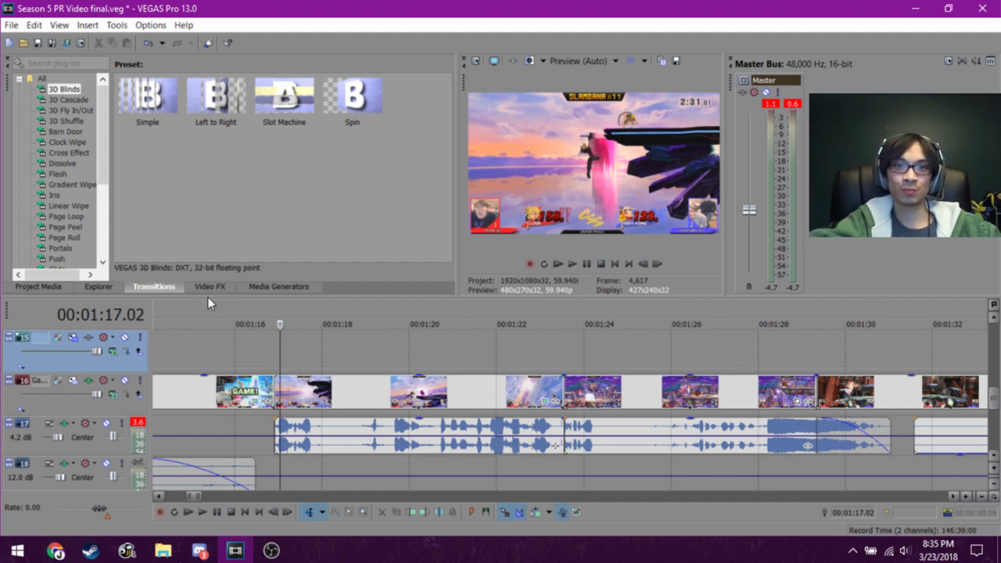
Check the space-stage gameplay clip at 1:08.29 and survey the surrounding montage clips.
{"action": "scroll", "coordinate": [309, 405], "scroll_direction": "down", "scroll_amount": 3}
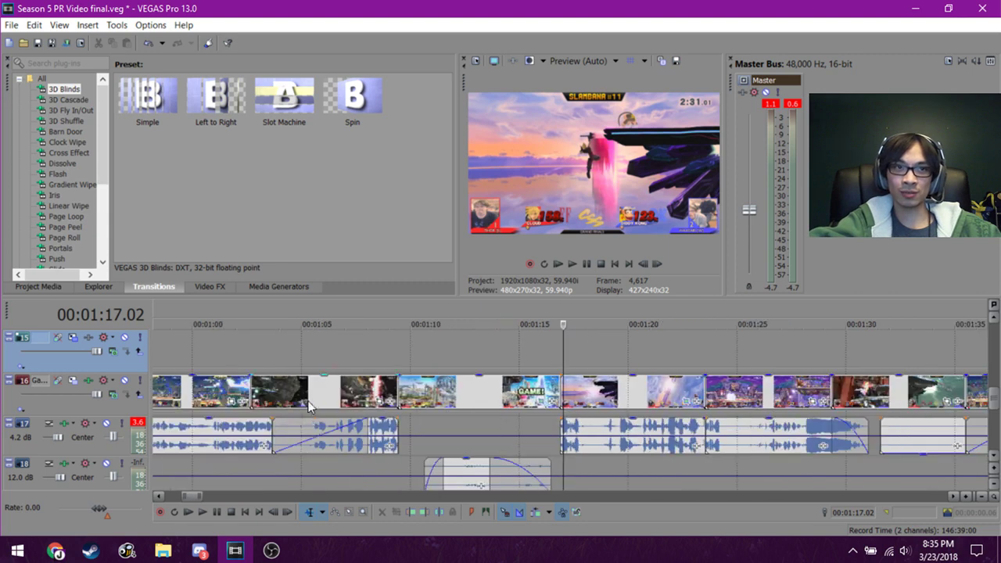
{"action": "left_click", "coordinate": [376, 367]}
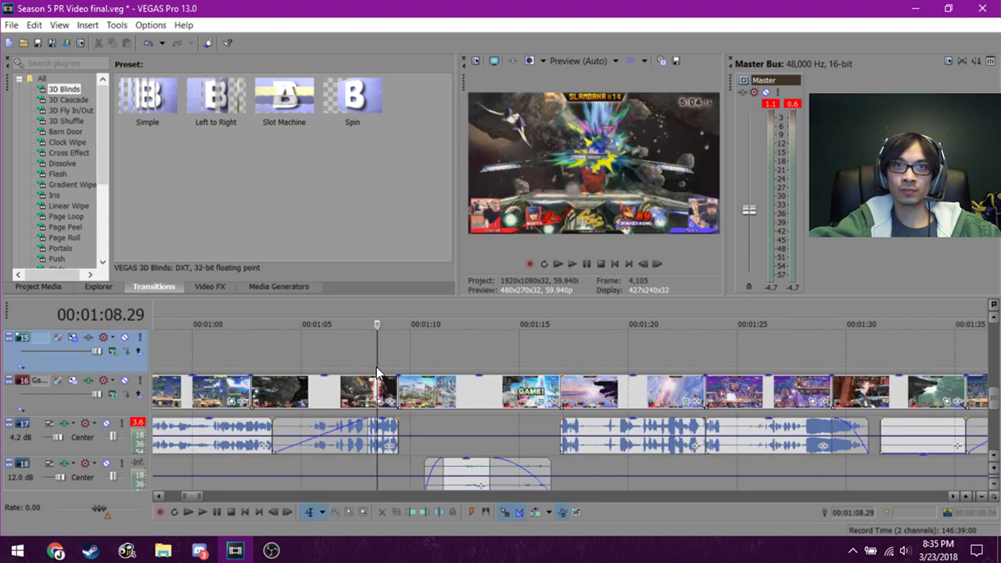
{"action": "scroll", "coordinate": [406, 378], "scroll_direction": "down", "scroll_amount": 2}
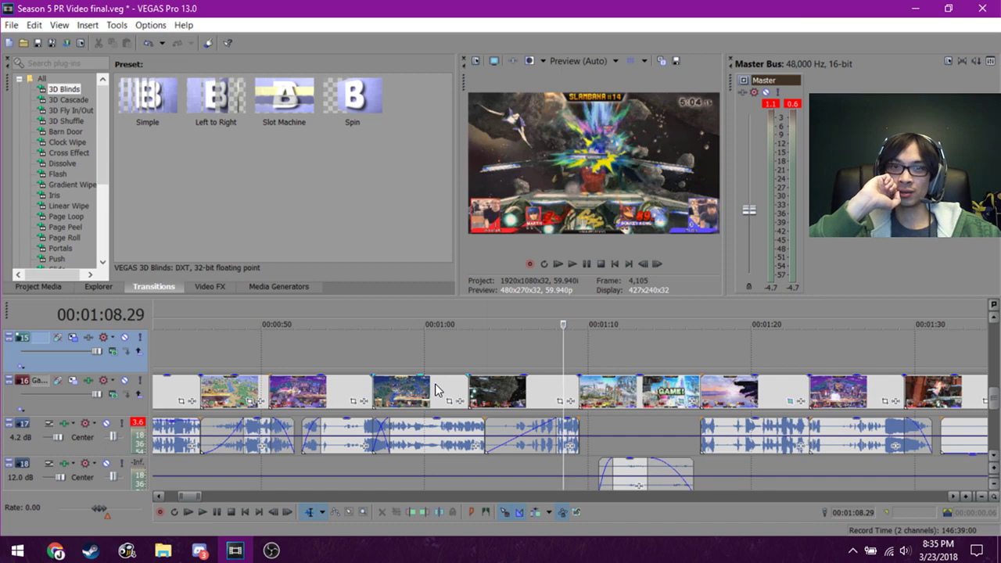
Compare the night-village clip's frame at 0:59.31 with the space-stage clip's frame at 1:07.15.
{"action": "scroll", "coordinate": [435, 383], "scroll_direction": "down", "scroll_amount": 2}
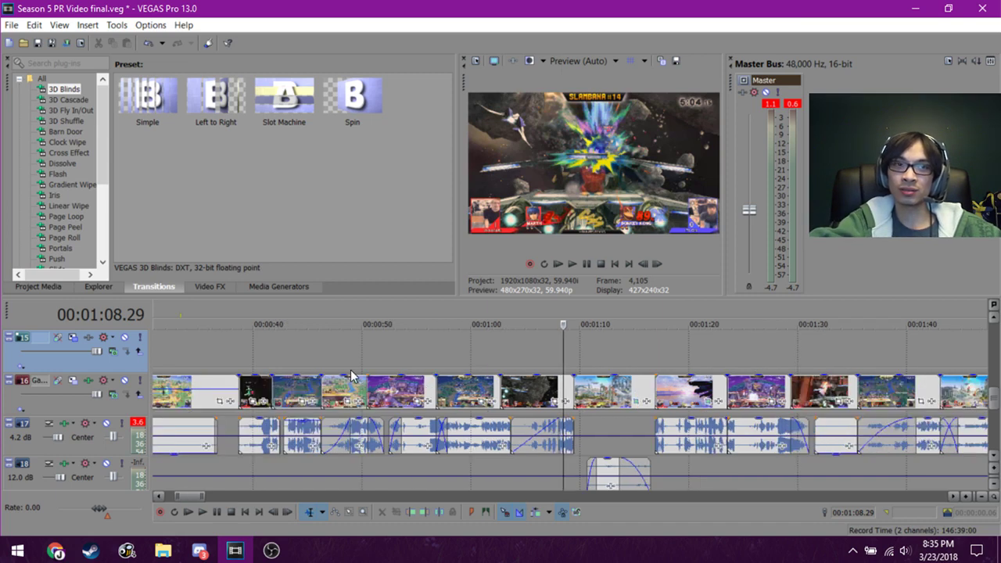
{"action": "left_click", "coordinate": [414, 352]}
{"action": "left_click", "coordinate": [464, 352]}
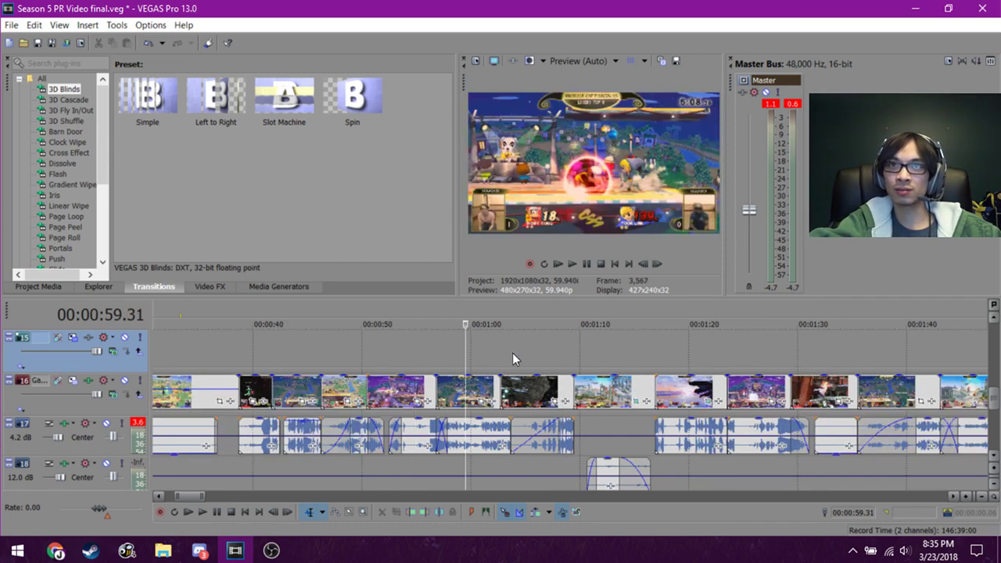
{"action": "left_click", "coordinate": [528, 352]}
{"action": "left_click", "coordinate": [465, 354]}
{"action": "left_click", "coordinate": [549, 357]}
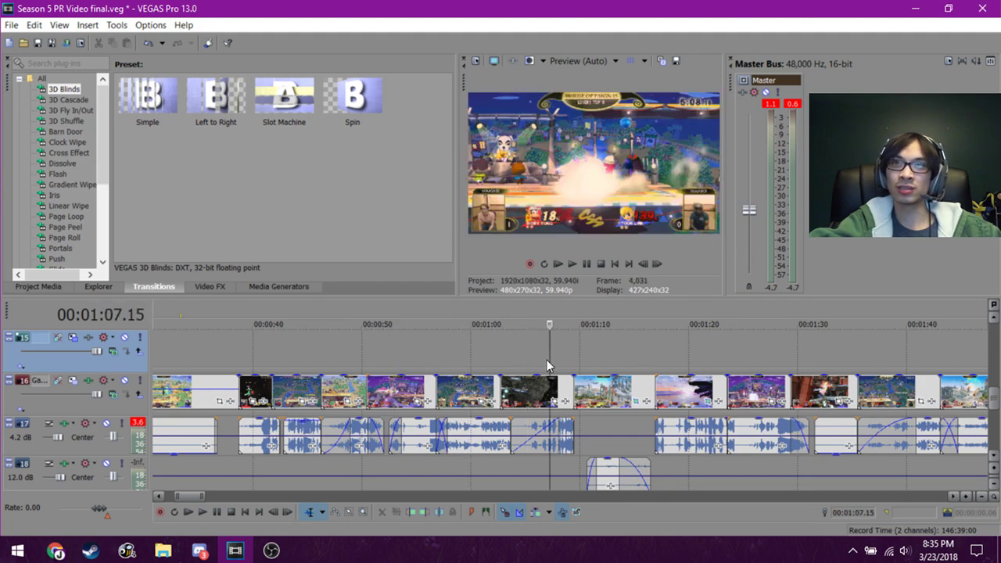
Check the purple-town clip at 0:53.27, then revisit the night-village clip at 0:59.35.
{"action": "left_click", "coordinate": [612, 348]}
{"action": "left_click", "coordinate": [517, 365]}
{"action": "left_click", "coordinate": [440, 365]}
{"action": "left_click", "coordinate": [399, 363]}
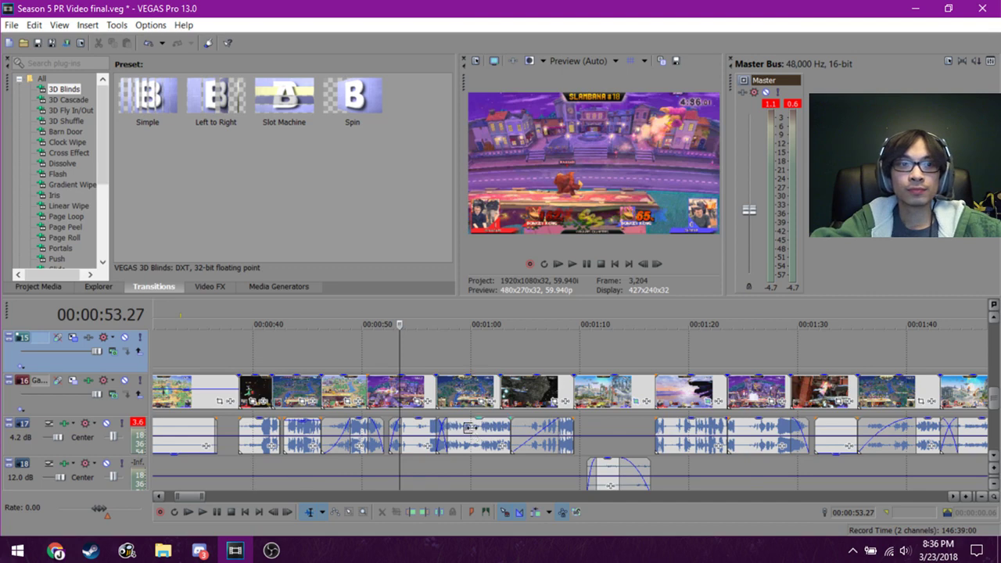
{"action": "scroll", "coordinate": [469, 427], "scroll_direction": "down", "scroll_amount": 2}
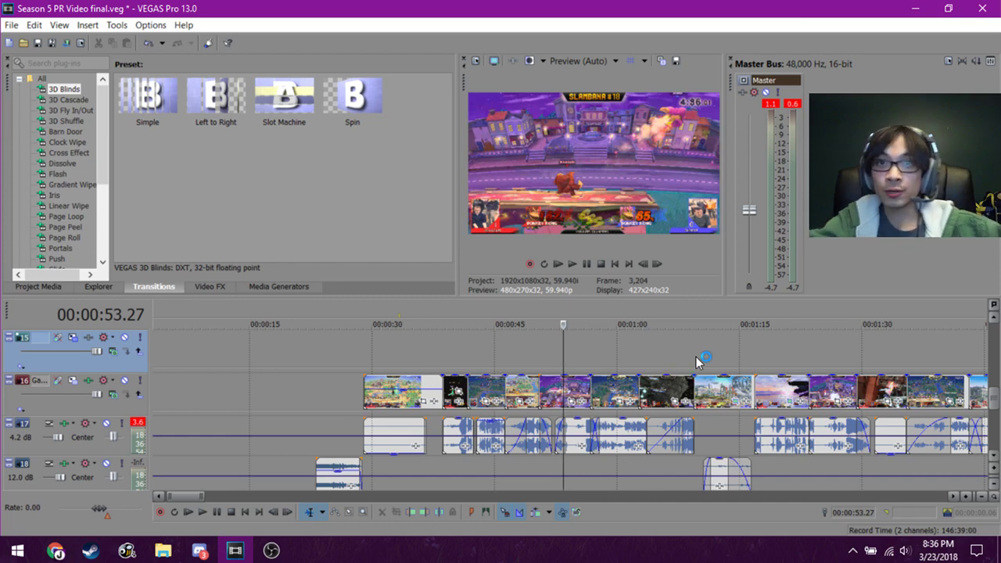
{"action": "left_click", "coordinate": [662, 359]}
{"action": "left_click", "coordinate": [614, 352]}
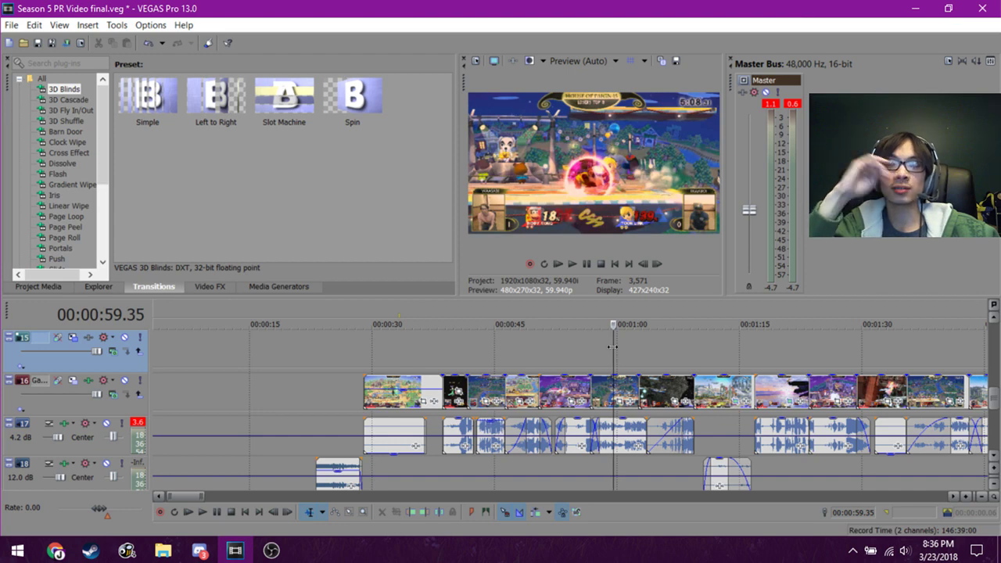
{"action": "scroll", "coordinate": [635, 377], "scroll_direction": "up", "scroll_amount": 3}
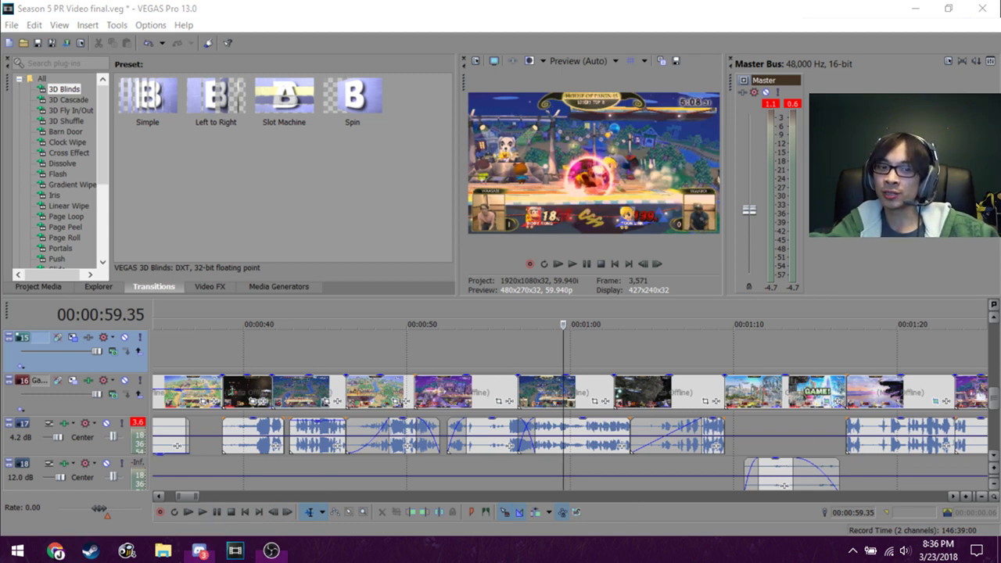
{"action": "key", "text": "alt+Tab"}
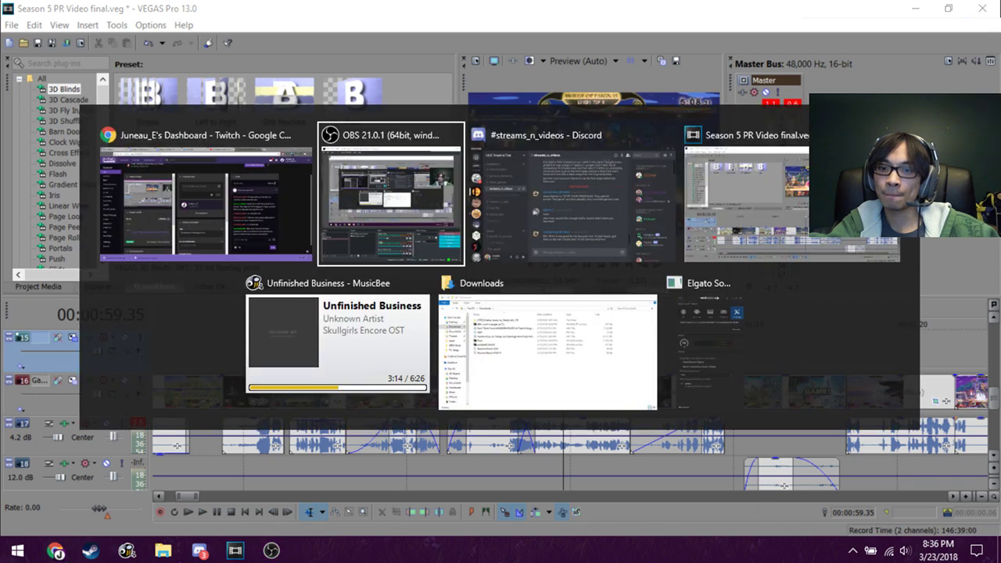
{"action": "key", "text": "alt+Tab"}
{"action": "key", "text": "alt+Tab"}
{"action": "key", "text": "alt+Tab"}
{"action": "key", "text": "alt+Tab"}
{"action": "key", "text": "alt+Tab"}
{"action": "key", "text": "alt+Tab"}
{"action": "key", "text": "alt+Tab"}
{"action": "key", "text": "alt+Tab"}
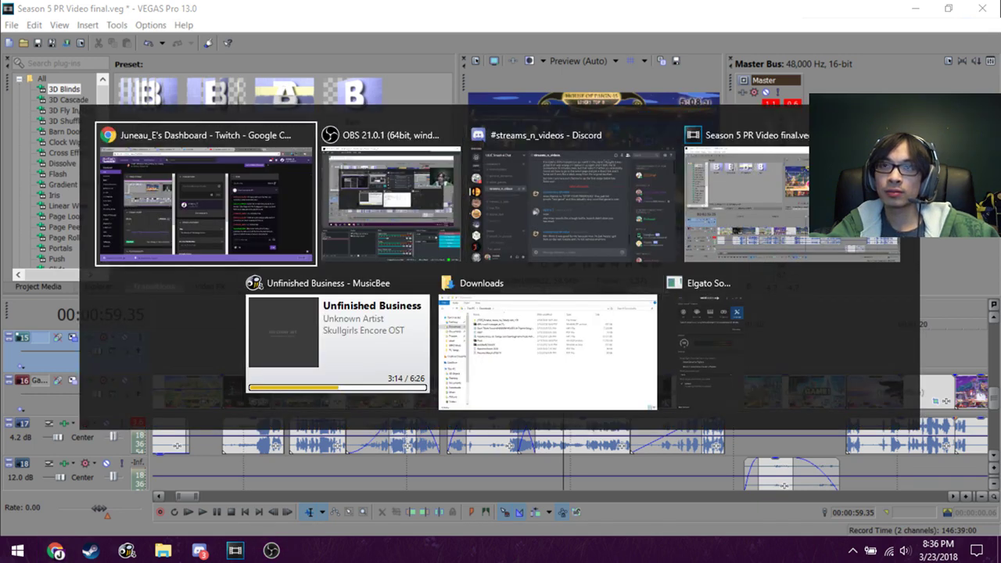
{"action": "key", "text": "alt+Tab"}
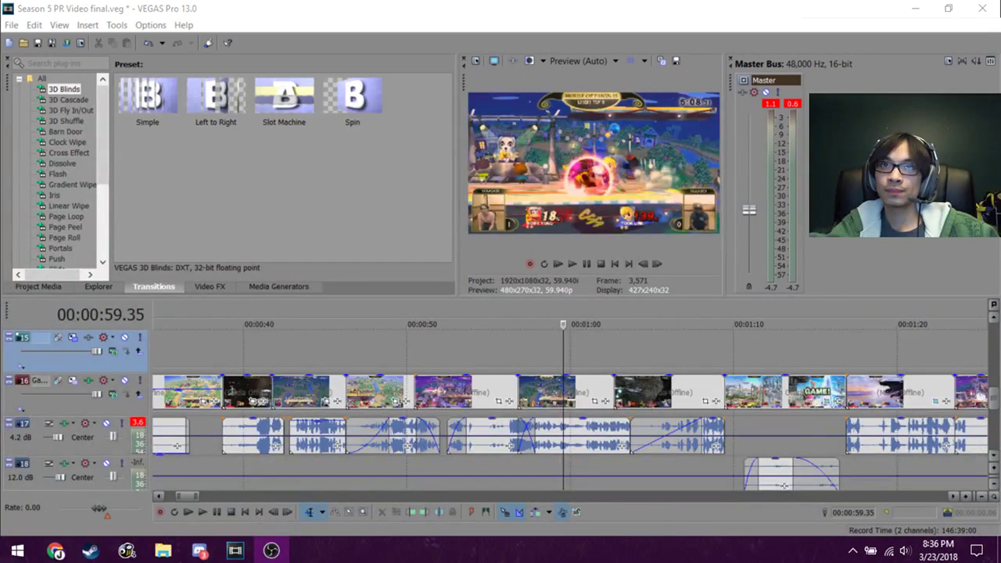
Play the night-village clip from about 1:00 to review its action and audio.
{"action": "left_click", "coordinate": [578, 344]}
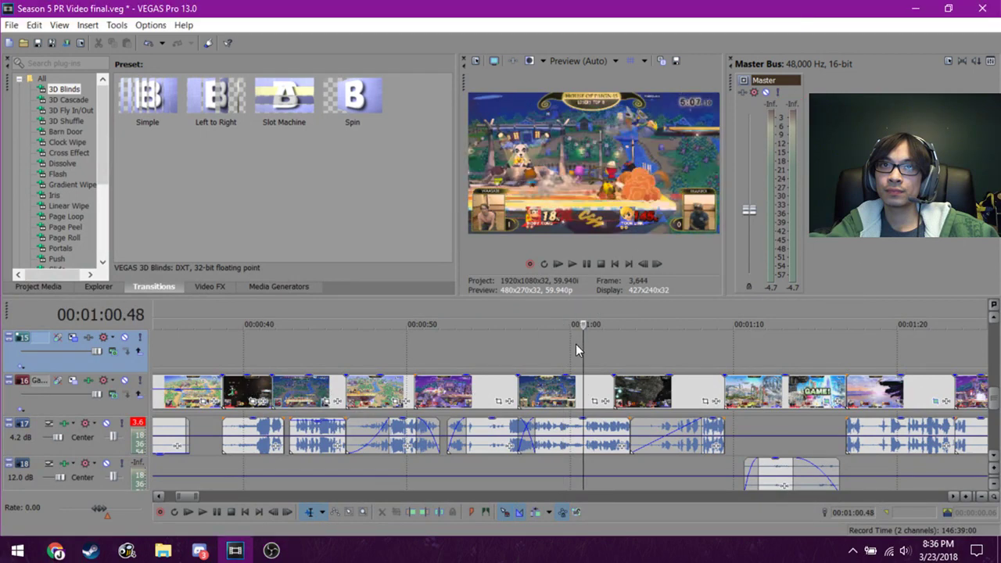
{"action": "key", "text": "space"}
{"action": "scroll", "coordinate": [633, 358], "scroll_direction": "down", "scroll_amount": 2}
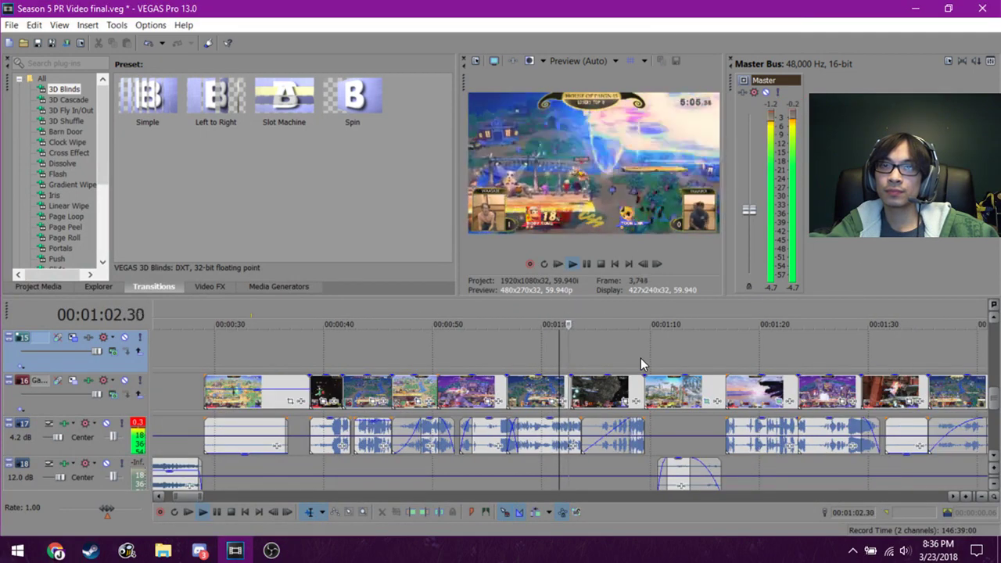
Play the montage from the start of the sunset-stage clip through the fiery-sun clip near 2:40, following its cuts and audio.
{"action": "left_click", "coordinate": [722, 344]}
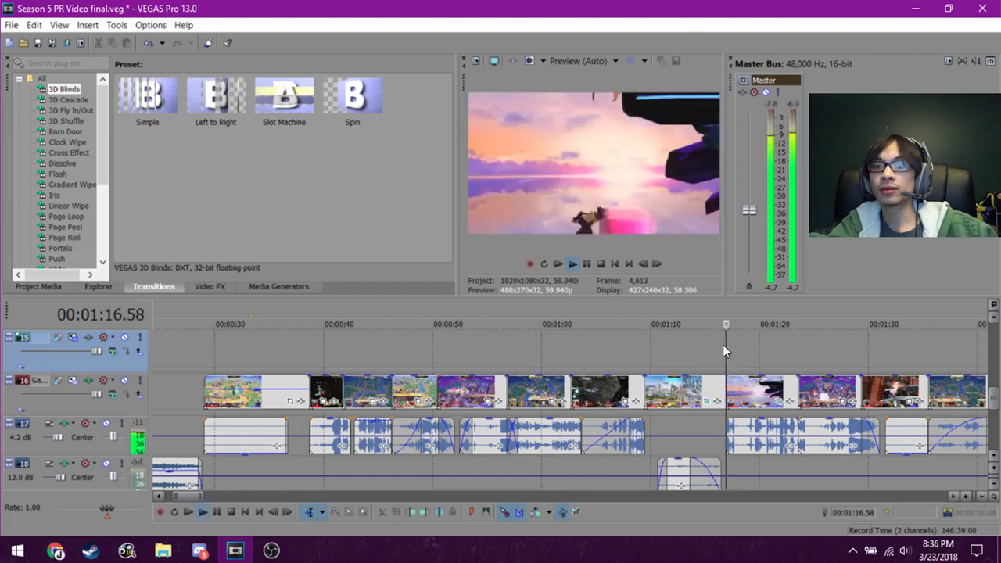
{"action": "scroll", "coordinate": [741, 346], "scroll_direction": "down", "scroll_amount": 1}
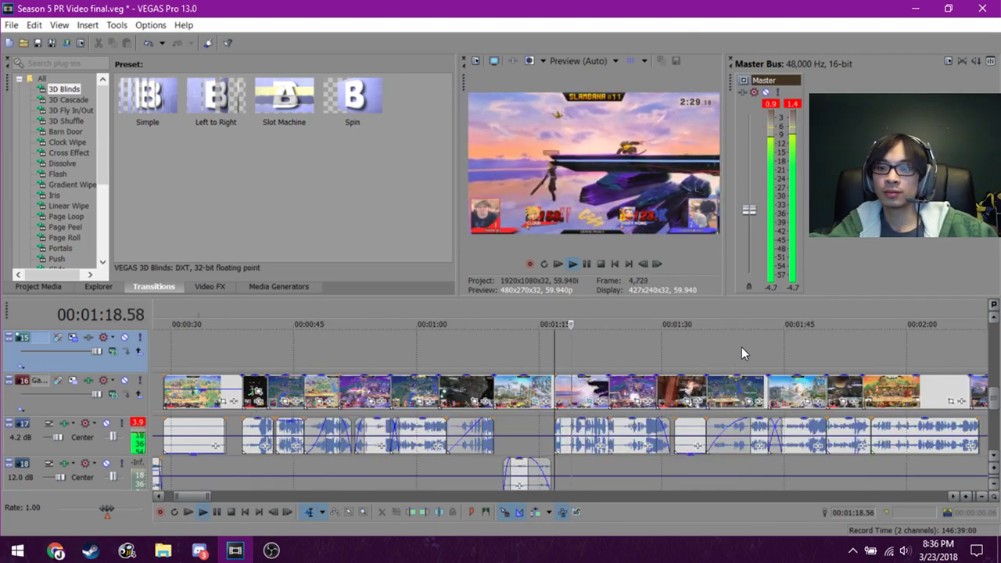
{"action": "scroll", "coordinate": [742, 346], "scroll_direction": "up", "scroll_amount": 2}
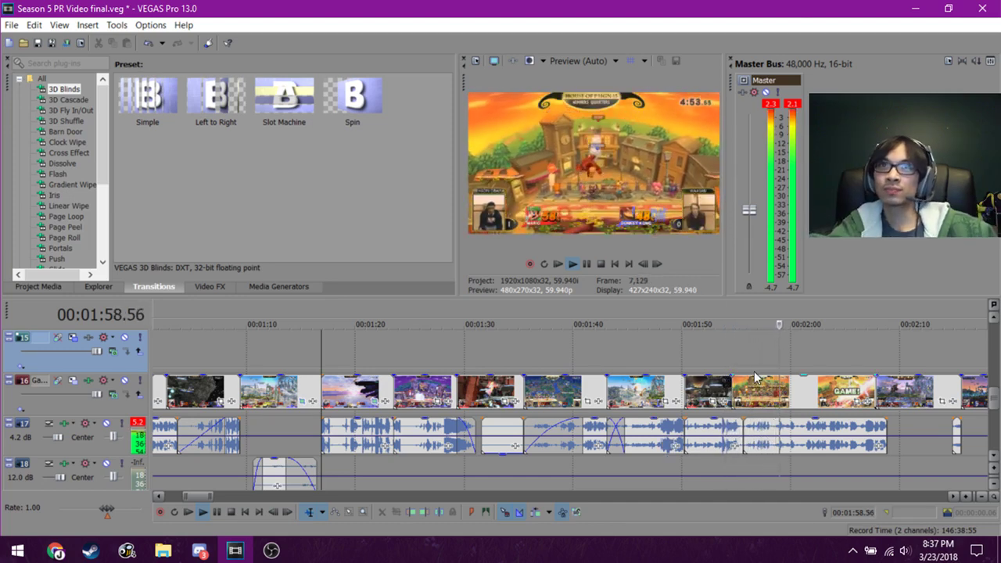
{"action": "scroll", "coordinate": [657, 344], "scroll_direction": "right", "scroll_amount": 2}
{"action": "scroll", "coordinate": [595, 360], "scroll_direction": "right", "scroll_amount": 2}
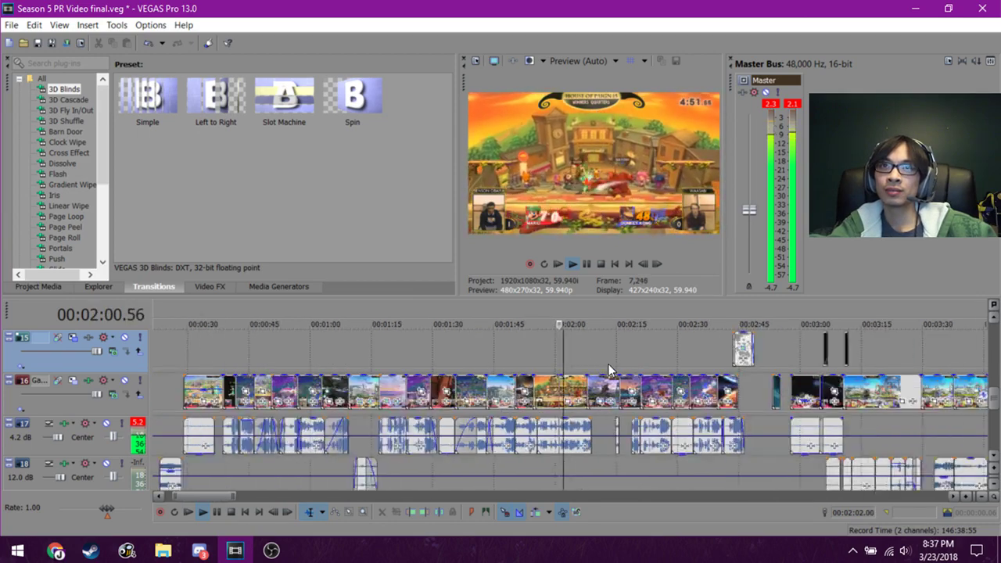
{"action": "scroll", "coordinate": [608, 369], "scroll_direction": "up", "scroll_amount": 2}
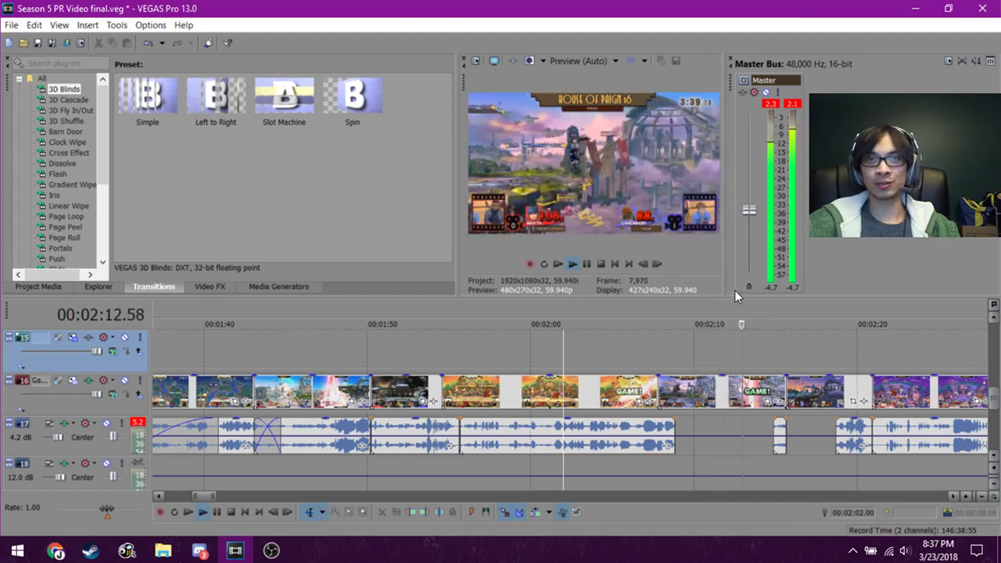
{"action": "scroll", "coordinate": [747, 354], "scroll_direction": "down", "scroll_amount": 2}
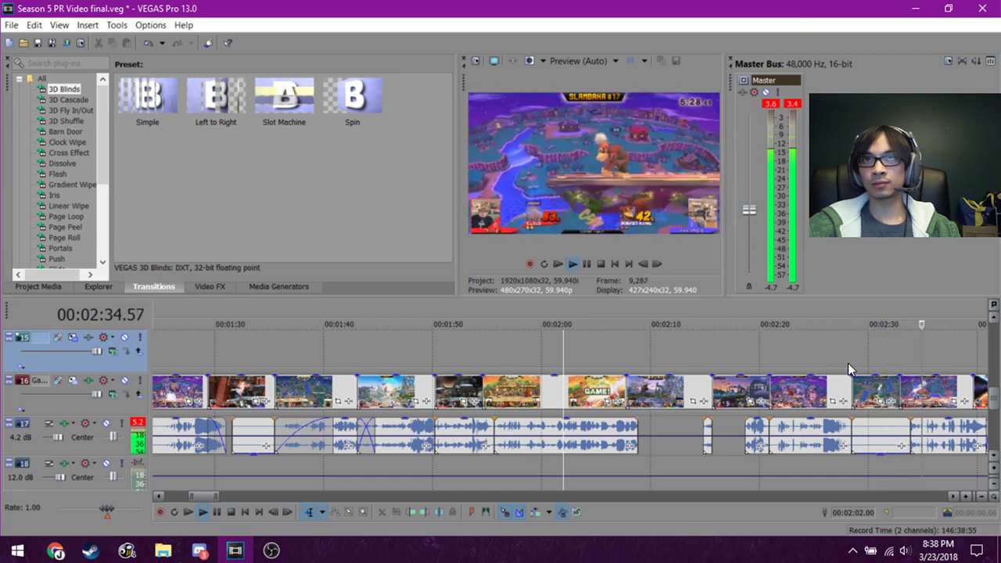
{"action": "scroll", "coordinate": [848, 363], "scroll_direction": "down", "scroll_amount": 2}
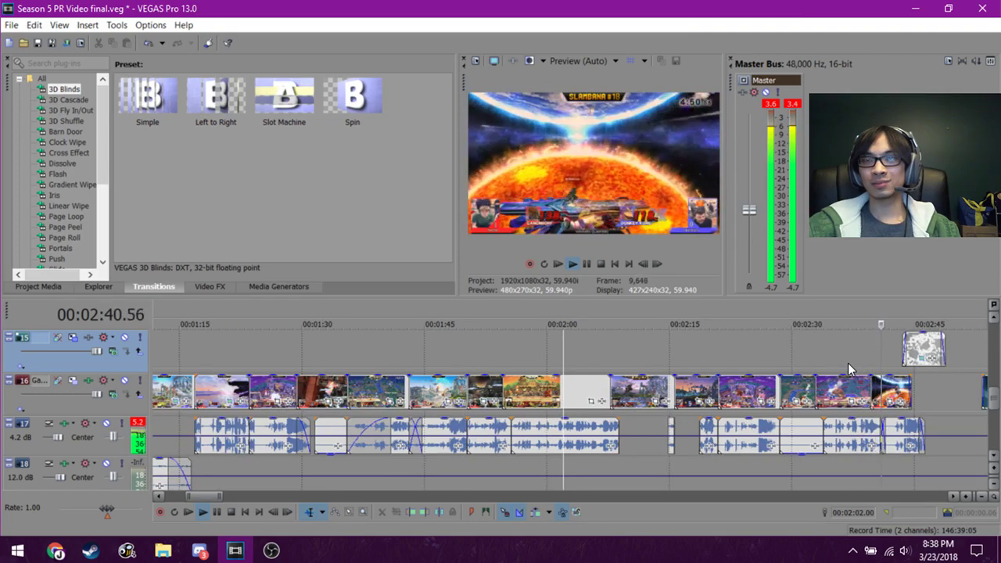
Select the fiery-sun clip ending the first montage section and play its transition into the overlay clip from 2:43.34.
{"action": "left_click", "coordinate": [899, 386]}
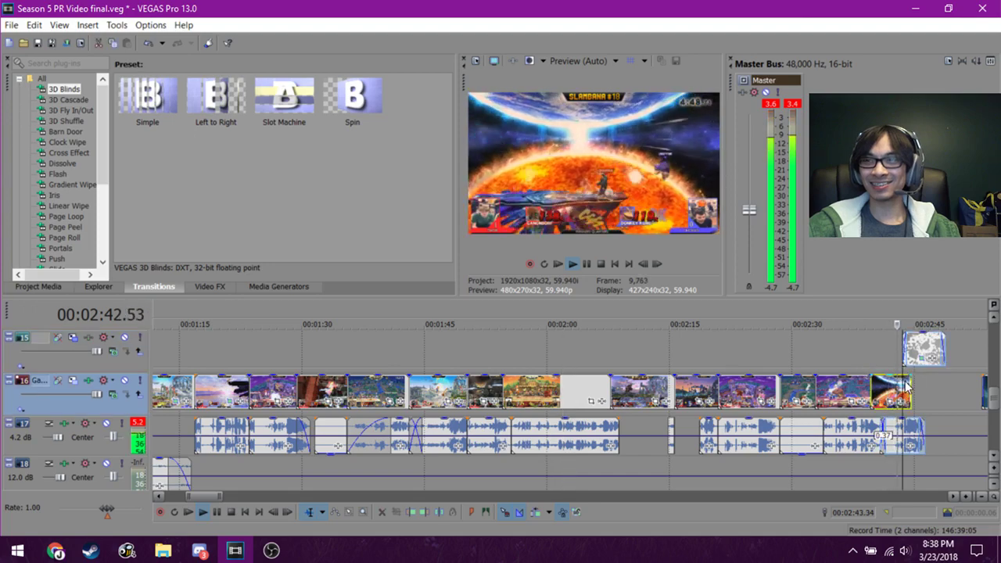
{"action": "scroll", "coordinate": [905, 387], "scroll_direction": "up", "scroll_amount": 2}
{"action": "scroll", "coordinate": [904, 381], "scroll_direction": "up", "scroll_amount": 2}
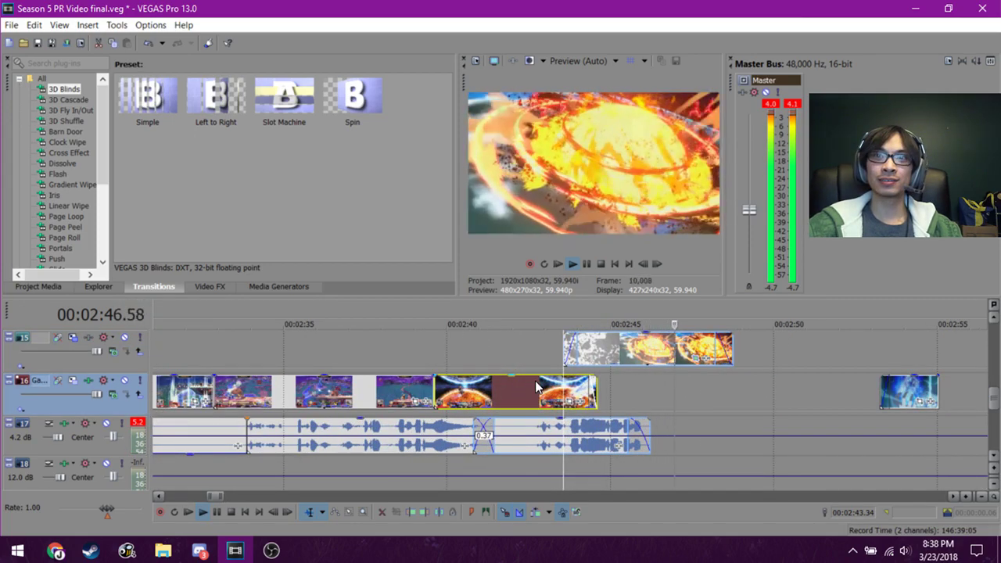
{"action": "key", "text": "space"}
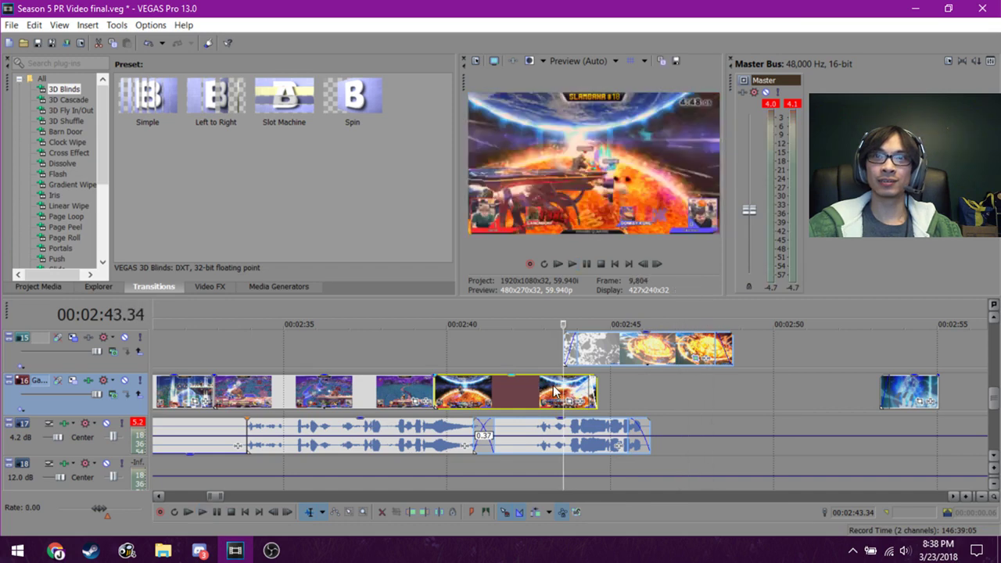
Replay the end of the fiery-sun clip up to the overlay, then return to the purple-stage clip at 2:39.19.
{"action": "scroll", "coordinate": [516, 389], "scroll_direction": "up", "scroll_amount": 2}
{"action": "left_click", "coordinate": [516, 387]}
{"action": "key", "text": "space"}
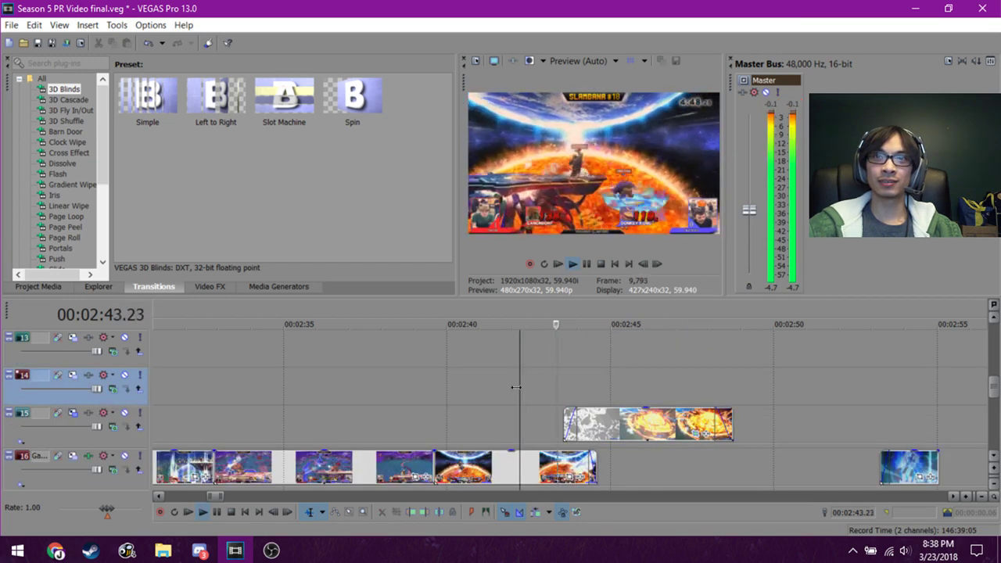
{"action": "left_click", "coordinate": [425, 419]}
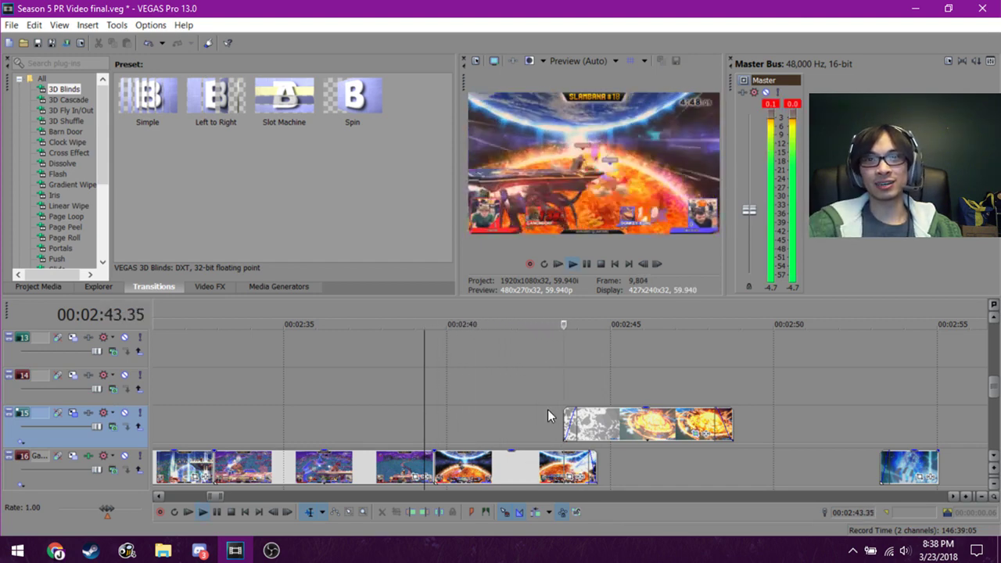
{"action": "key", "text": "space"}
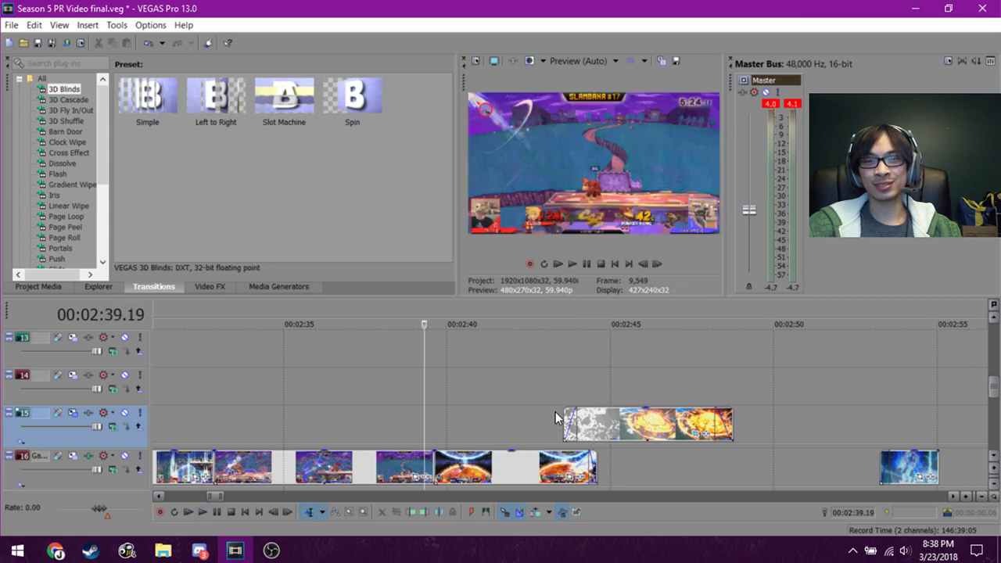
Survey the project timeline to see how the montage is divided into sections.
{"action": "scroll", "coordinate": [555, 412], "scroll_direction": "down", "scroll_amount": 2}
{"action": "scroll", "coordinate": [556, 411], "scroll_direction": "down", "scroll_amount": 12}
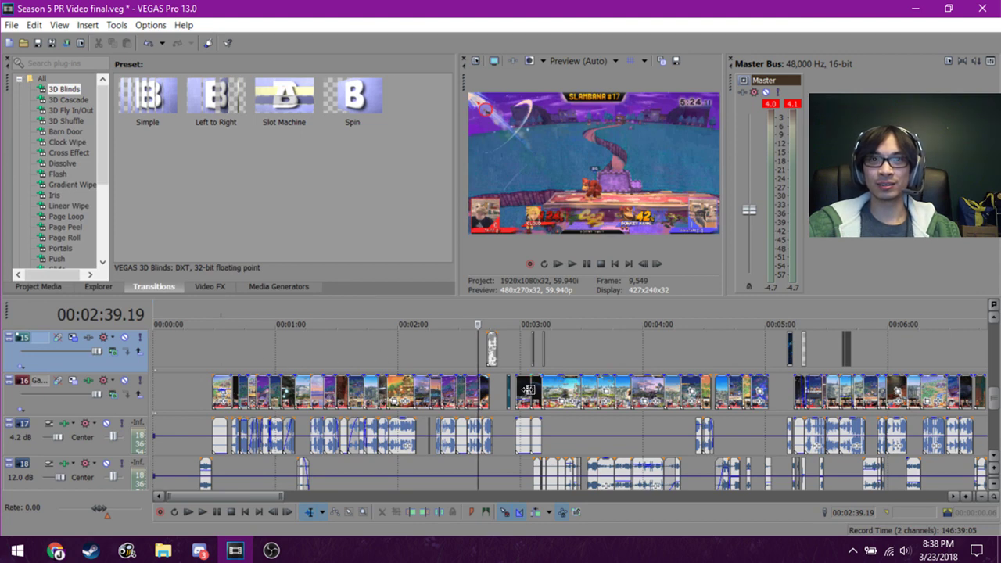
{"action": "scroll", "coordinate": [529, 389], "scroll_direction": "up", "scroll_amount": 2}
{"action": "scroll", "coordinate": [611, 401], "scroll_direction": "down", "scroll_amount": 3}
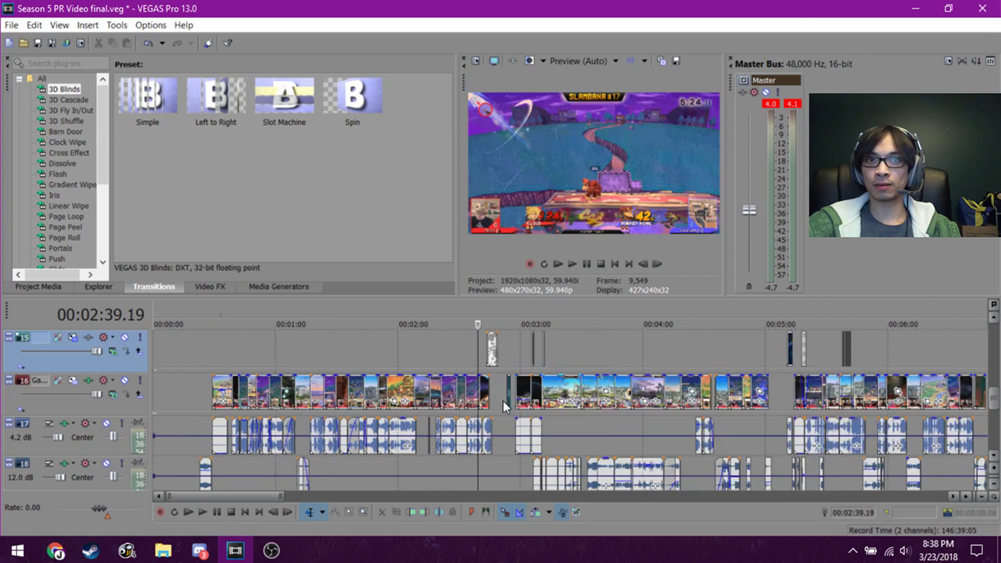
{"action": "scroll", "coordinate": [452, 407], "scroll_direction": "down", "scroll_amount": 2}
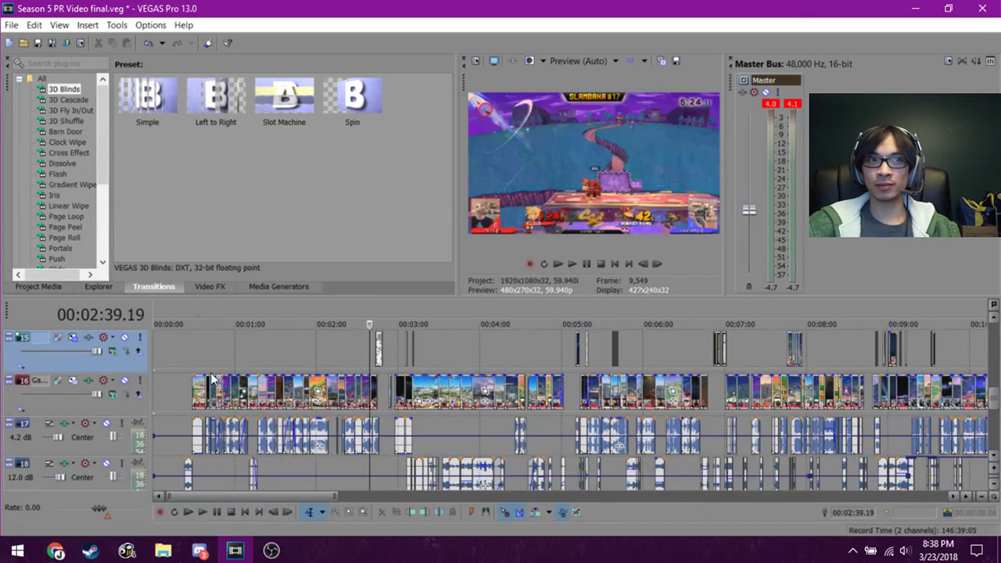
{"action": "scroll", "coordinate": [243, 383], "scroll_direction": "down", "scroll_amount": 1}
Mark timeline ranges to compare montage sections, including 0:29.02–1:16.54, 7:08.31–7:45.47 and 2:57.40–5:10.30.
{"action": "left_click_drag", "start_coordinate": [182, 362], "coordinate": [231, 359]}
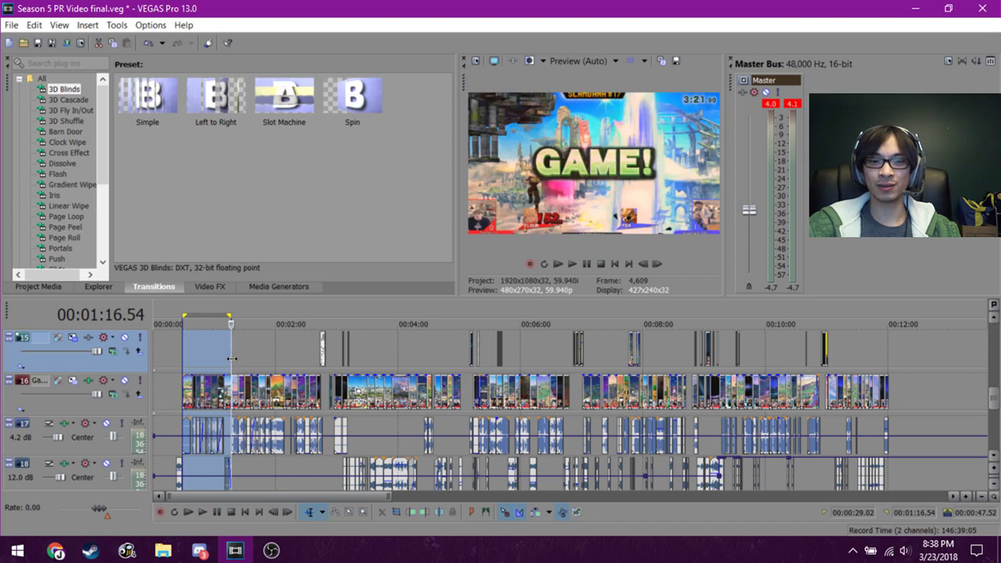
{"action": "left_click_drag", "start_coordinate": [590, 367], "coordinate": [629, 365]}
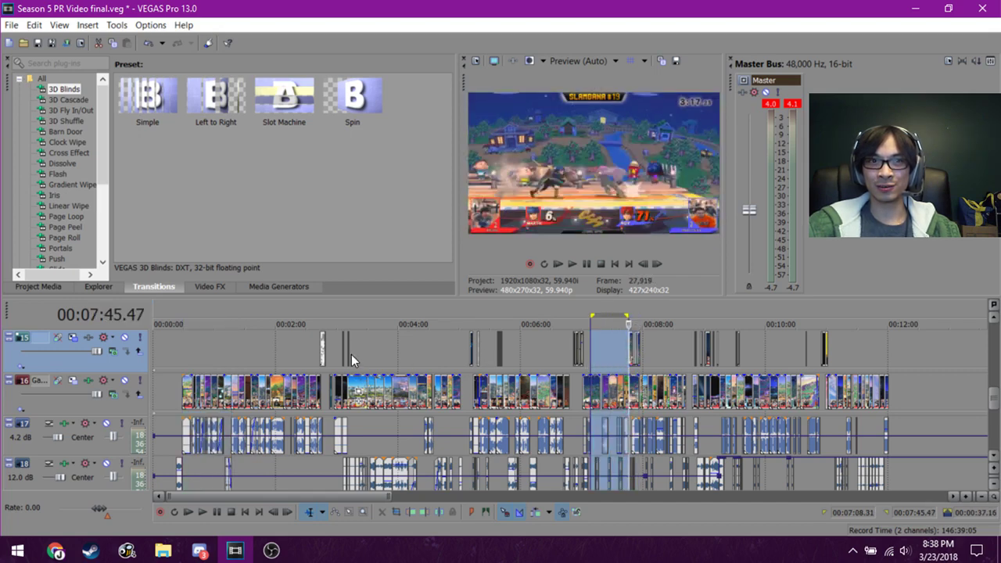
{"action": "left_click_drag", "start_coordinate": [349, 362], "coordinate": [391, 361]}
{"action": "left_click_drag", "start_coordinate": [743, 361], "coordinate": [776, 361]}
{"action": "left_click_drag", "start_coordinate": [182, 360], "coordinate": [470, 360]}
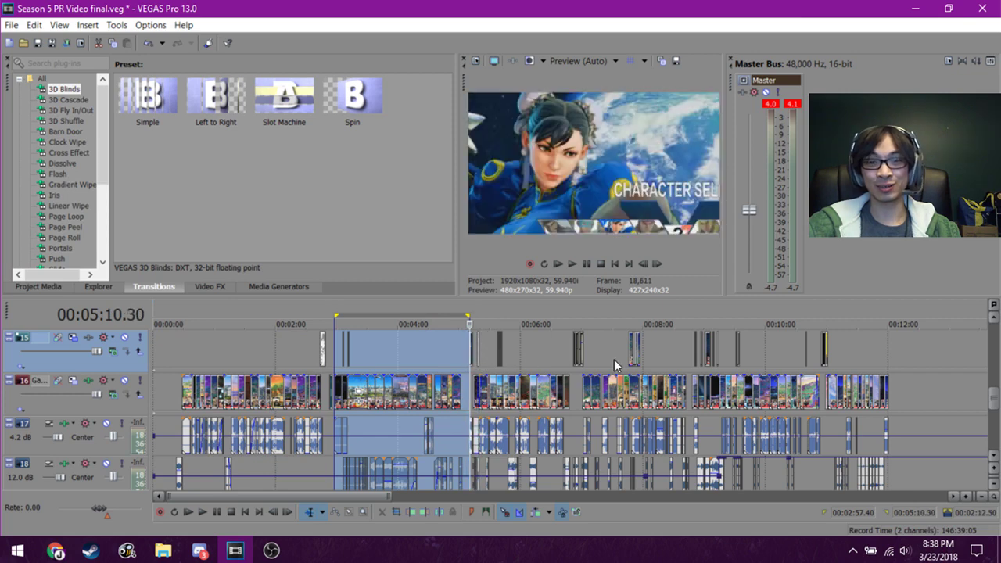
Mark the first section's opening from 0:29.02 to 1:35.31 and to 1:02.41, then the second section's opening from 2:55.03 to 3:12.42.
{"action": "left_click", "coordinate": [182, 349]}
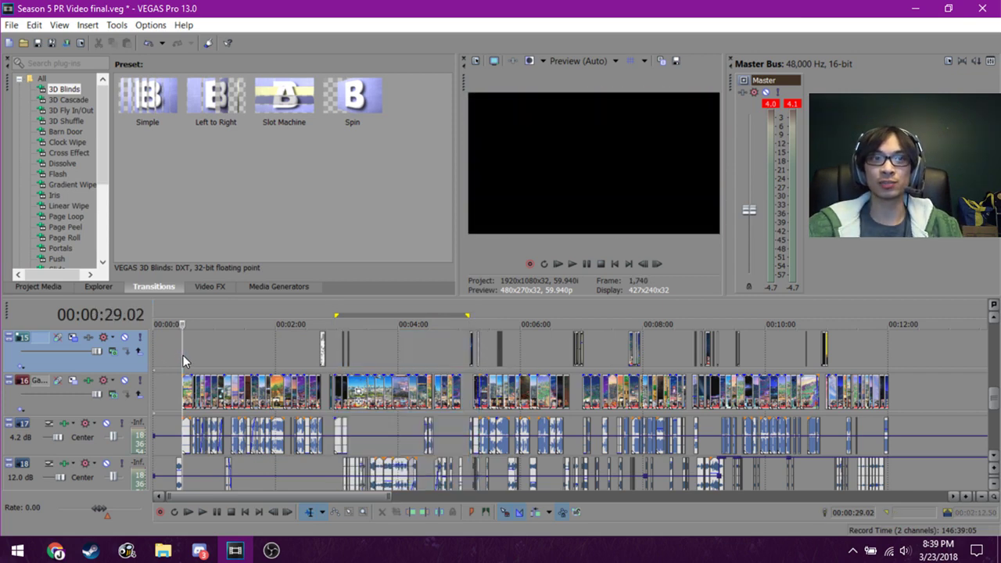
{"action": "left_click", "coordinate": [182, 356]}
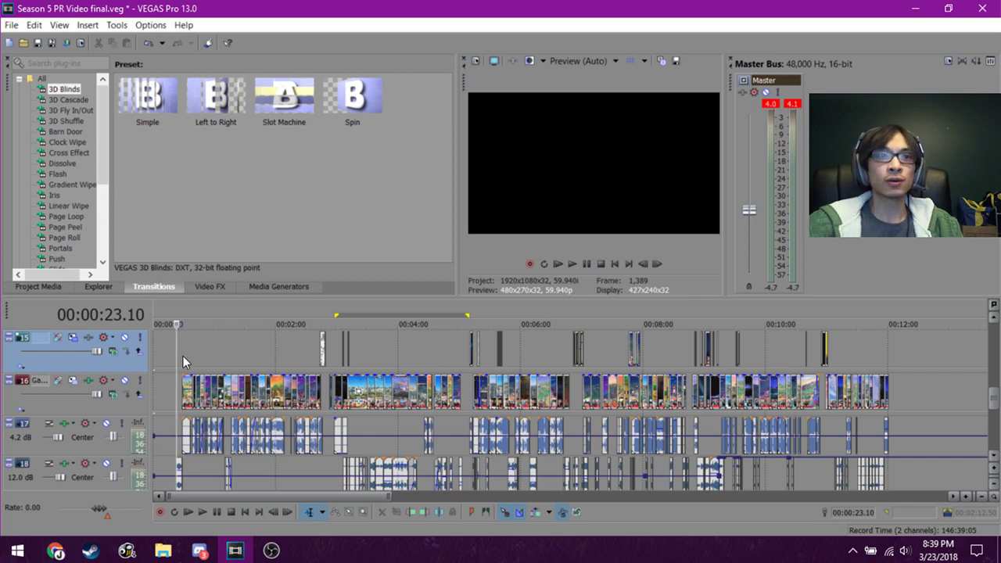
{"action": "left_click_drag", "start_coordinate": [183, 356], "coordinate": [252, 360]}
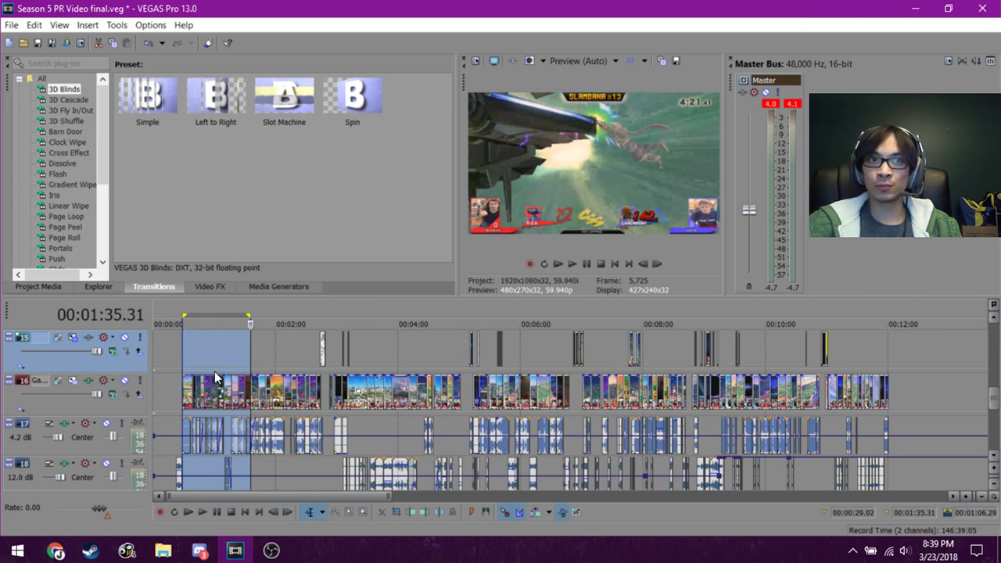
{"action": "left_click_drag", "start_coordinate": [185, 366], "coordinate": [217, 350]}
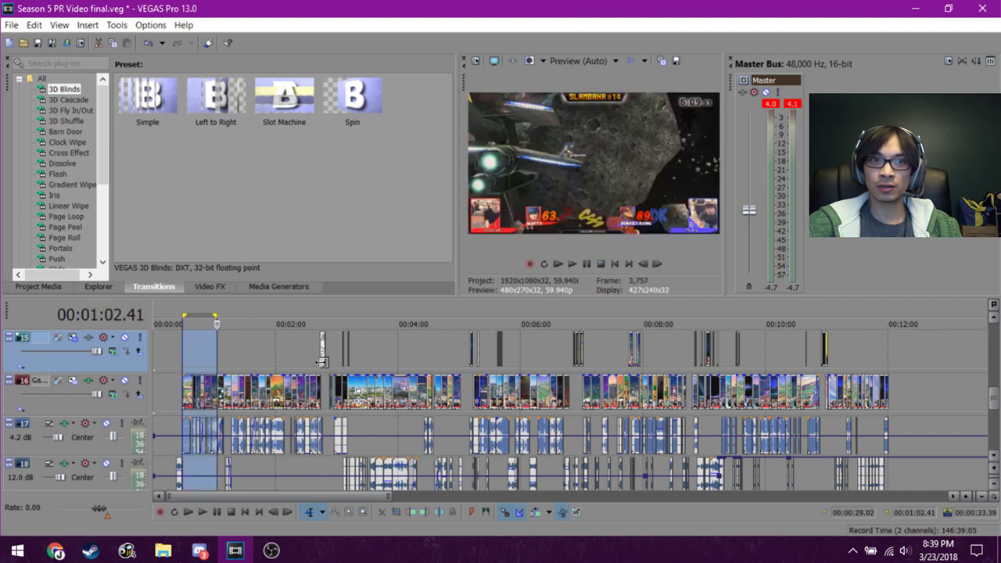
{"action": "left_click_drag", "start_coordinate": [334, 356], "coordinate": [349, 354]}
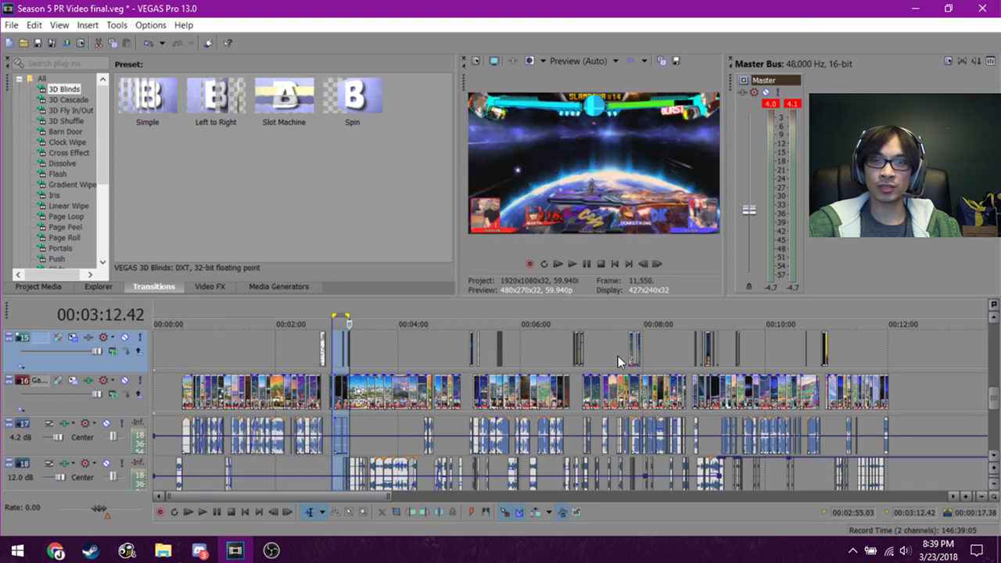
Check the second montage section's frames at 3:29.41 and 4:10.14 and examine the clips and audio around them.
{"action": "left_click", "coordinate": [369, 354]}
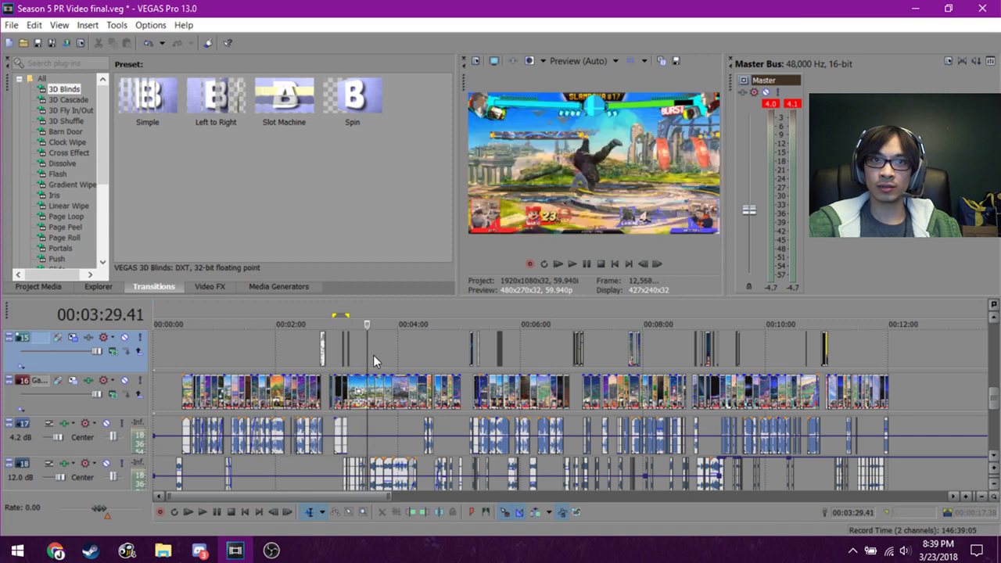
{"action": "left_click", "coordinate": [375, 355]}
{"action": "left_click", "coordinate": [407, 355]}
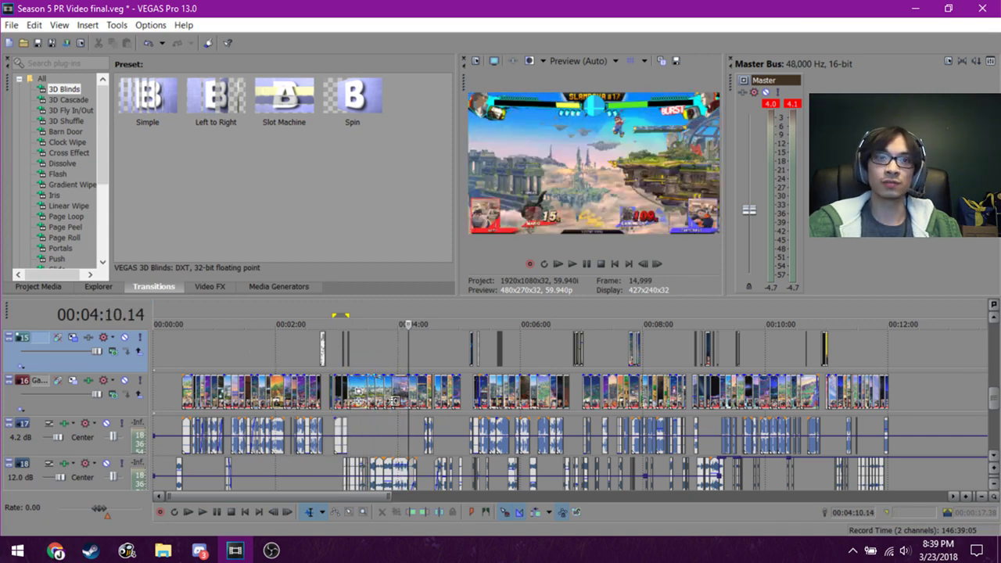
{"action": "scroll", "coordinate": [435, 416], "scroll_direction": "up", "scroll_amount": 6}
{"action": "scroll", "coordinate": [437, 419], "scroll_direction": "up", "scroll_amount": 1}
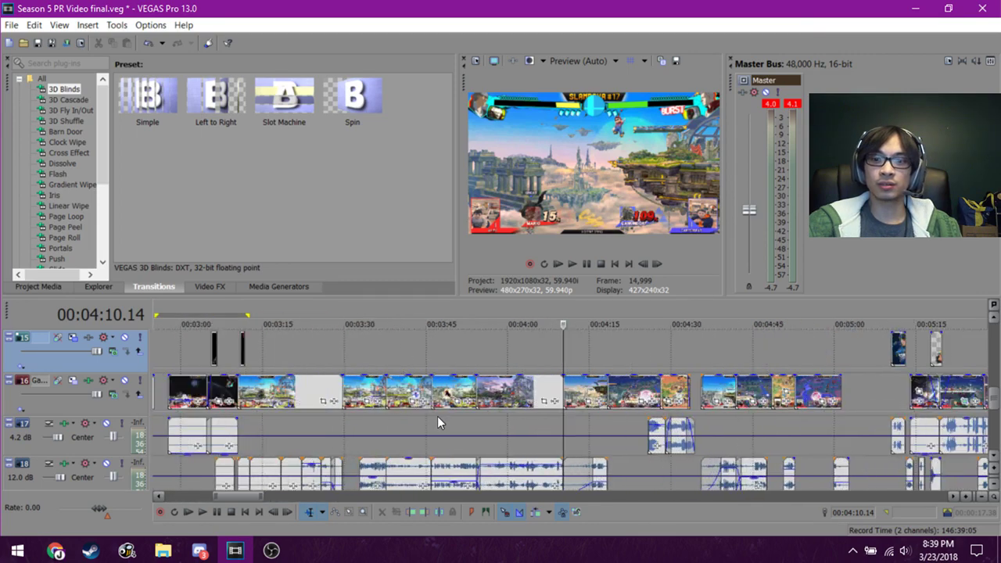
{"action": "scroll", "coordinate": [437, 423], "scroll_direction": "down", "scroll_amount": 3}
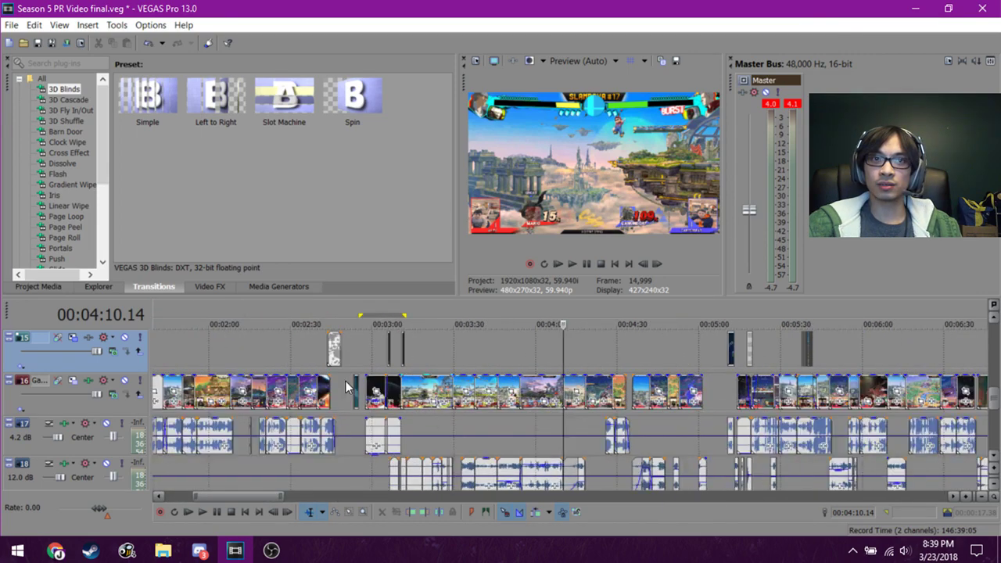
Mark the time range from 00:02:39.38 to 00:02:48.46, play it, and save the project.
{"action": "left_click", "coordinate": [316, 372]}
{"action": "scroll", "coordinate": [368, 391], "scroll_direction": "up", "scroll_amount": 4}
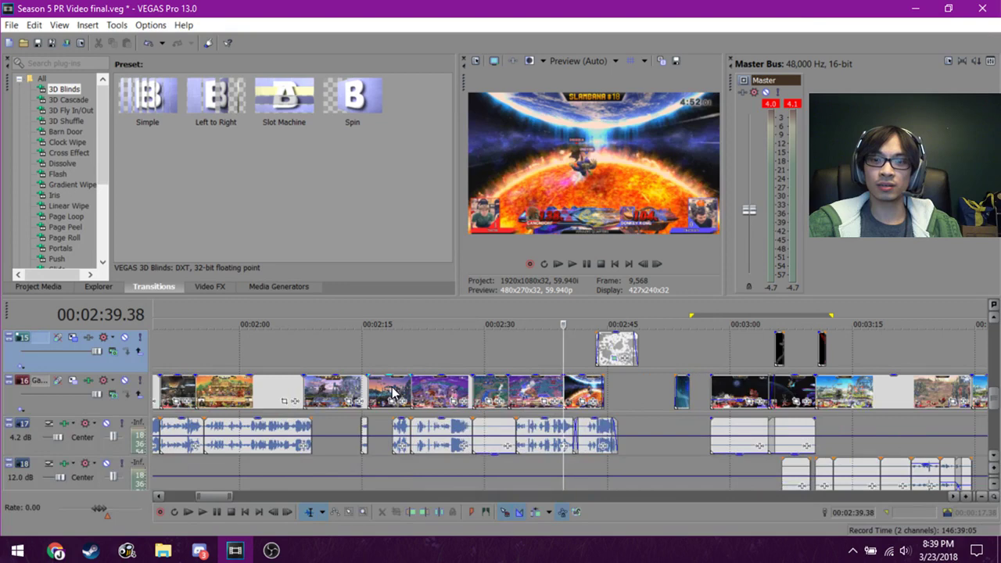
{"action": "scroll", "coordinate": [412, 395], "scroll_direction": "up", "scroll_amount": 1}
{"action": "scroll", "coordinate": [626, 413], "scroll_direction": "up", "scroll_amount": 2}
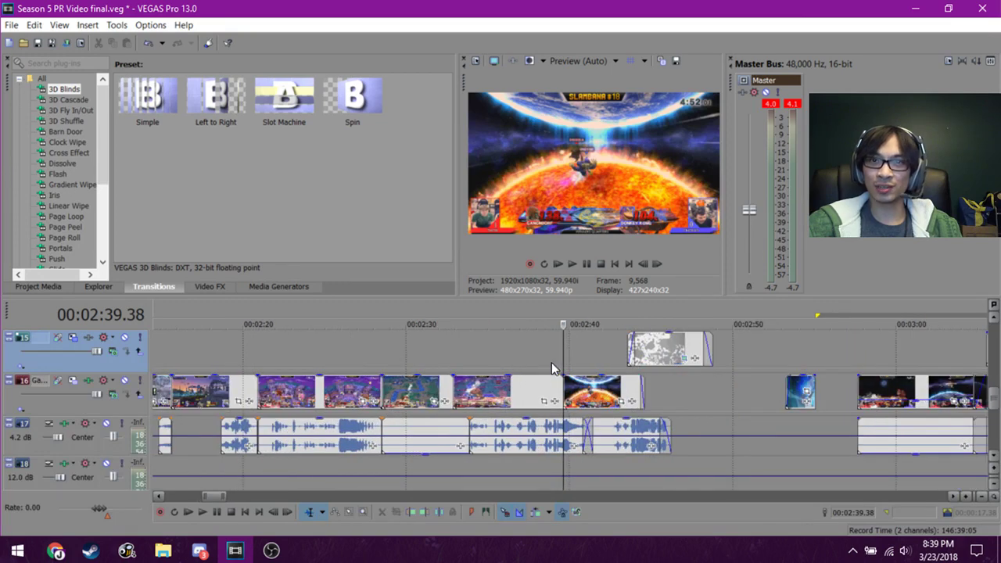
{"action": "left_click_drag", "start_coordinate": [562, 356], "coordinate": [708, 358]}
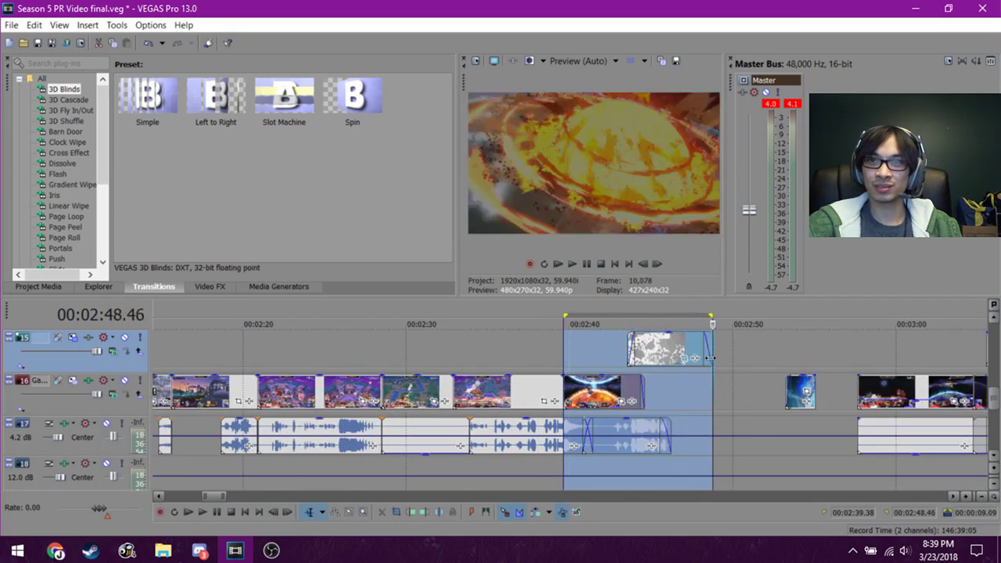
{"action": "key", "text": "space"}
{"action": "scroll", "coordinate": [583, 388], "scroll_direction": "up", "scroll_amount": 3}
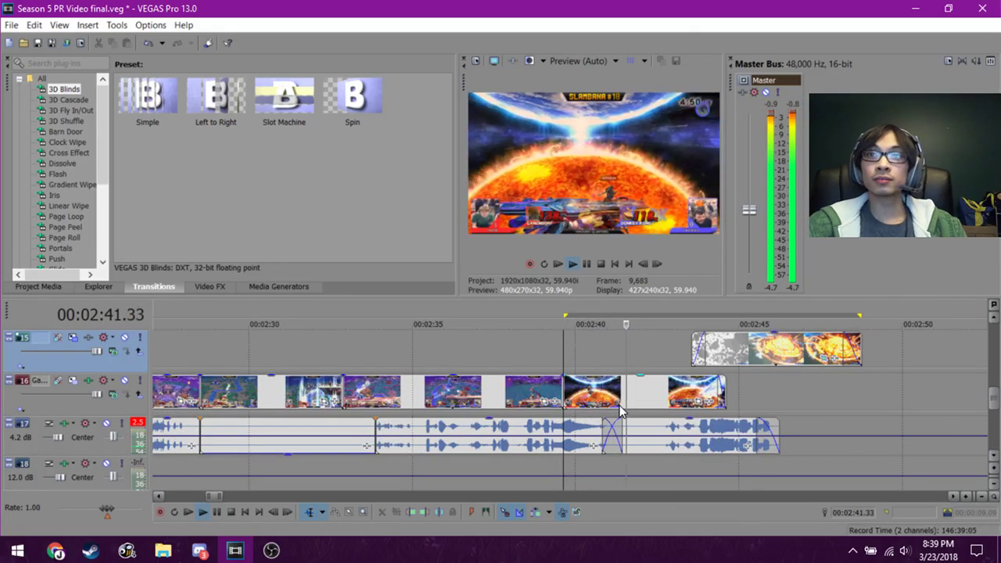
{"action": "key", "text": "ctrl+s"}
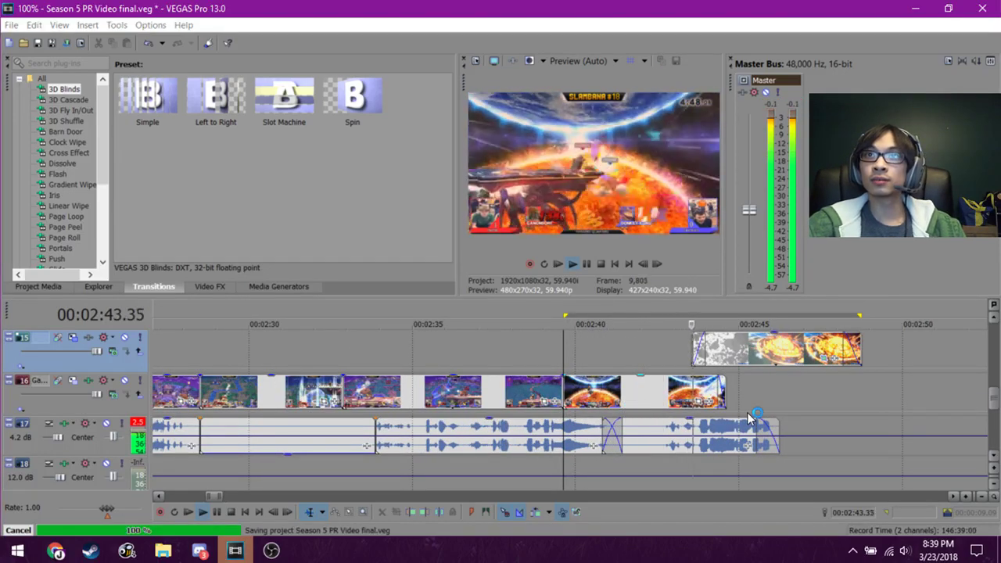
Examine frames of the explosion clip on track 15 from its fade-in to its end.
{"action": "scroll", "coordinate": [748, 419], "scroll_direction": "up", "scroll_amount": 2}
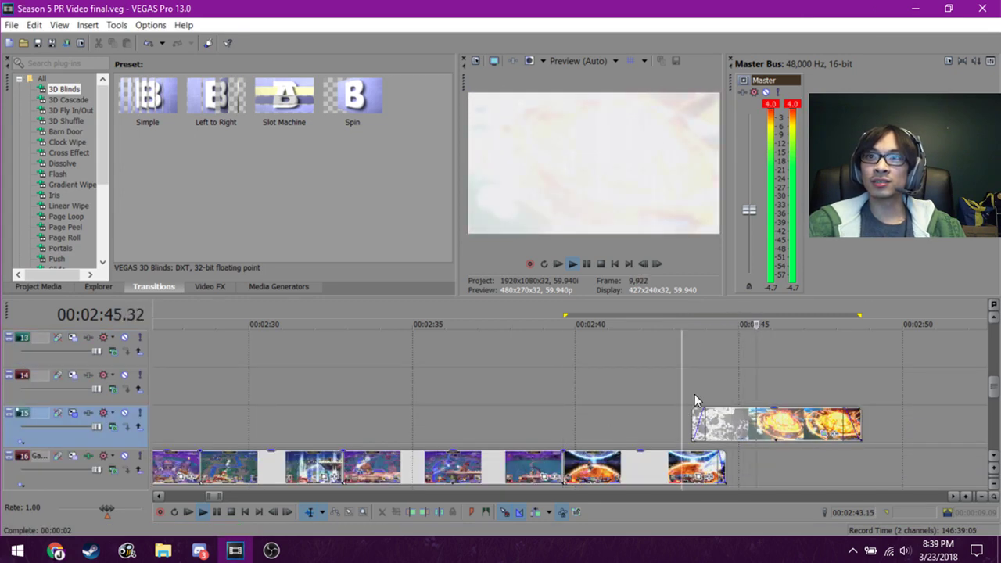
{"action": "left_click", "coordinate": [694, 395]}
{"action": "left_click", "coordinate": [791, 391]}
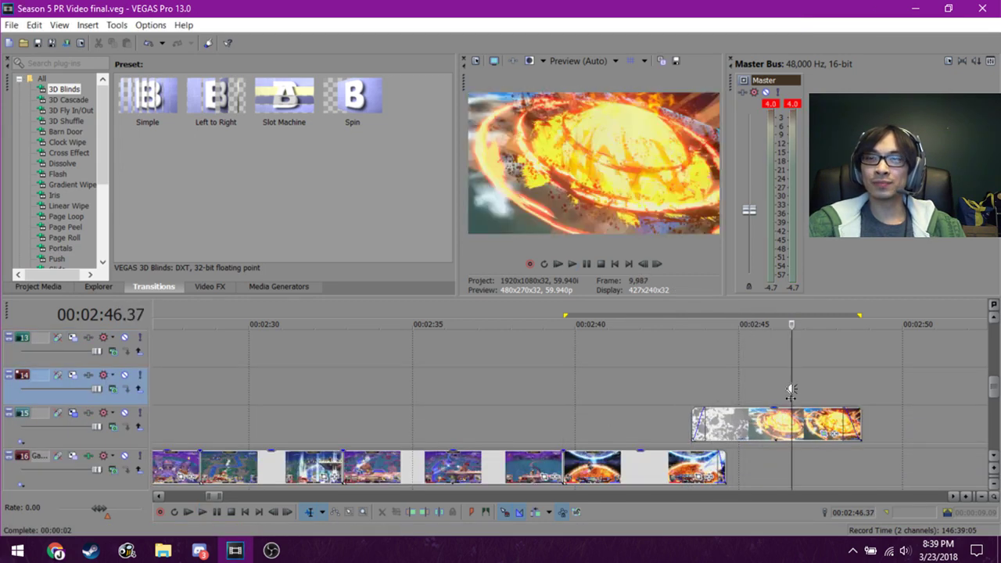
{"action": "scroll", "coordinate": [790, 391], "scroll_direction": "down", "scroll_amount": 1}
{"action": "left_click", "coordinate": [729, 363]}
{"action": "left_click", "coordinate": [767, 357]}
{"action": "left_click", "coordinate": [807, 359]}
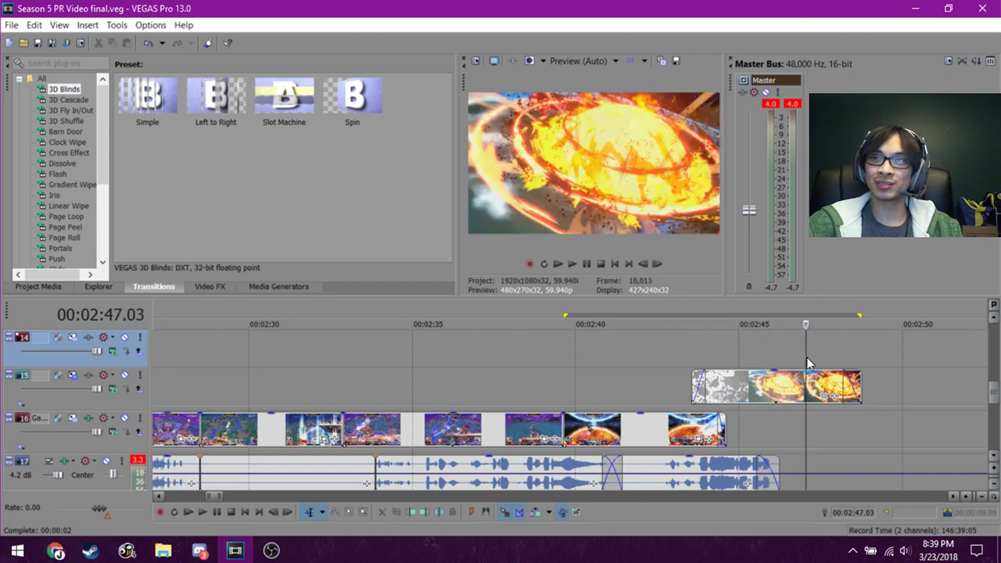
{"action": "left_click", "coordinate": [841, 358]}
{"action": "left_click", "coordinate": [684, 357]}
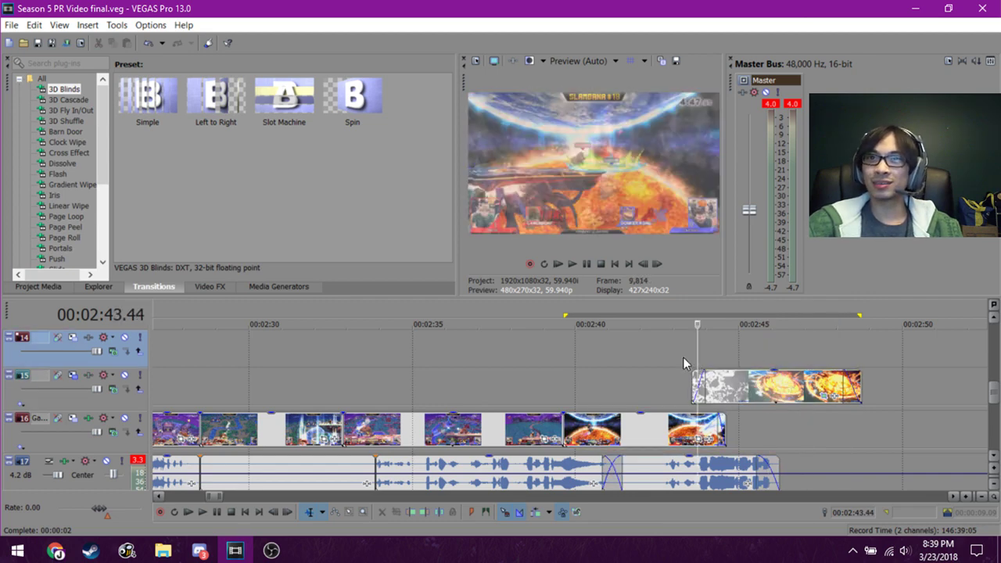
Play the section from about 00:02:40 through the explosion clip into the empty gap, then return to 00:02:41.54.
{"action": "left_click", "coordinate": [578, 372]}
{"action": "key", "text": "space"}
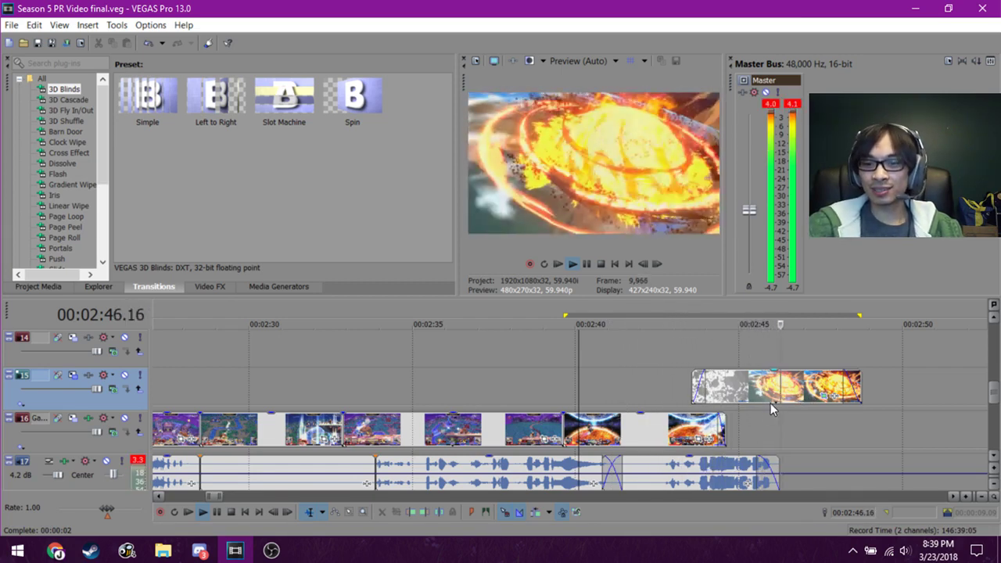
{"action": "scroll", "coordinate": [711, 452], "scroll_direction": "down", "scroll_amount": 2}
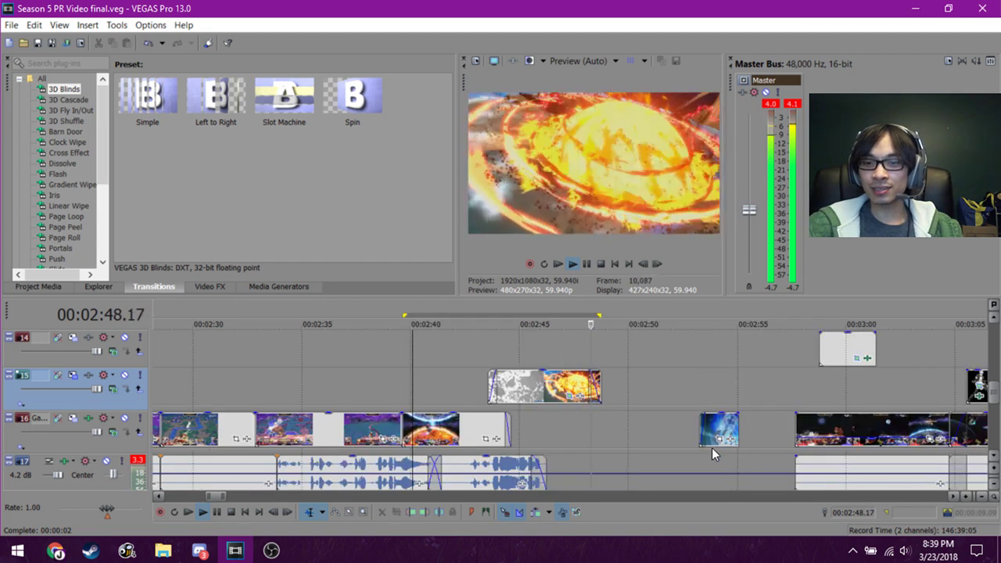
{"action": "scroll", "coordinate": [712, 447], "scroll_direction": "down", "scroll_amount": 2}
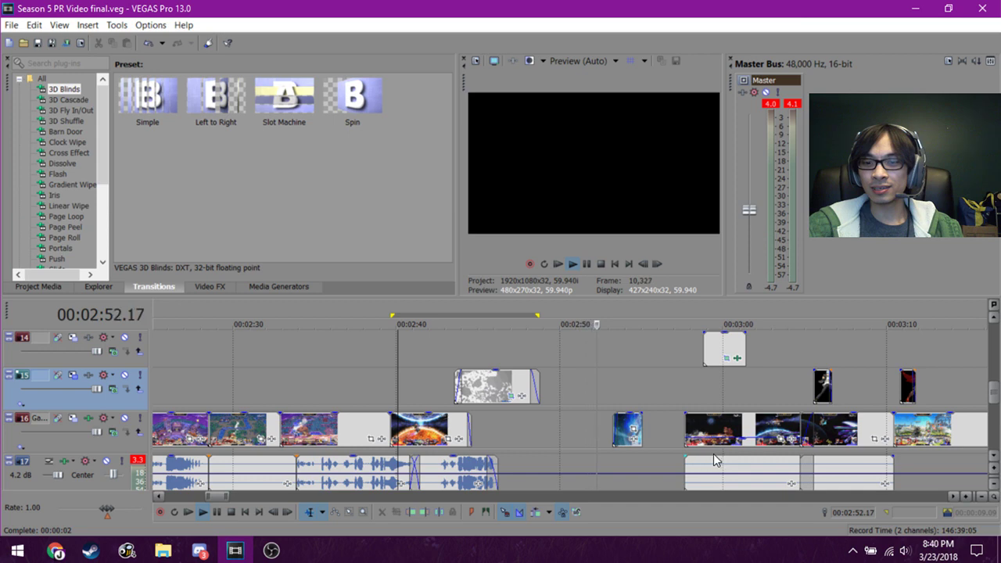
{"action": "left_click", "coordinate": [426, 388]}
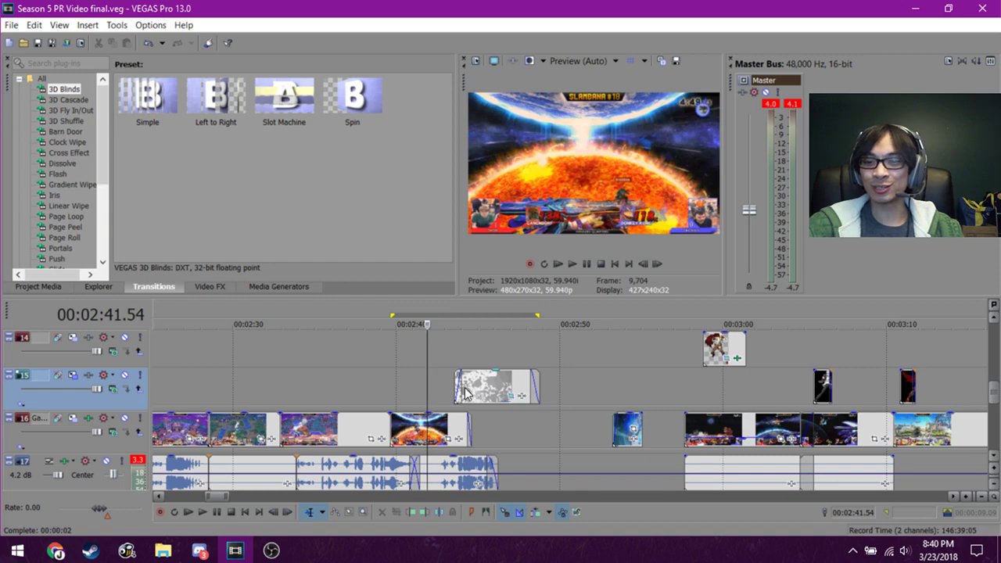
Examine the audio tracks beneath the gameplay clips around 00:02:45, including the music fade-out on track 19.
{"action": "scroll", "coordinate": [513, 396], "scroll_direction": "down", "scroll_amount": 1}
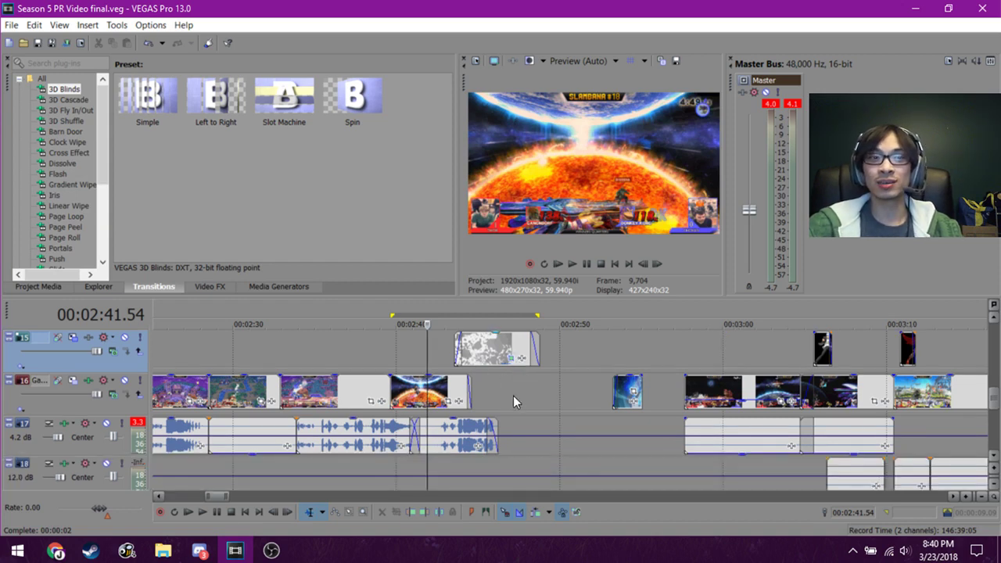
{"action": "scroll", "coordinate": [513, 396], "scroll_direction": "down", "scroll_amount": 3}
{"action": "scroll", "coordinate": [514, 400], "scroll_direction": "down", "scroll_amount": 1}
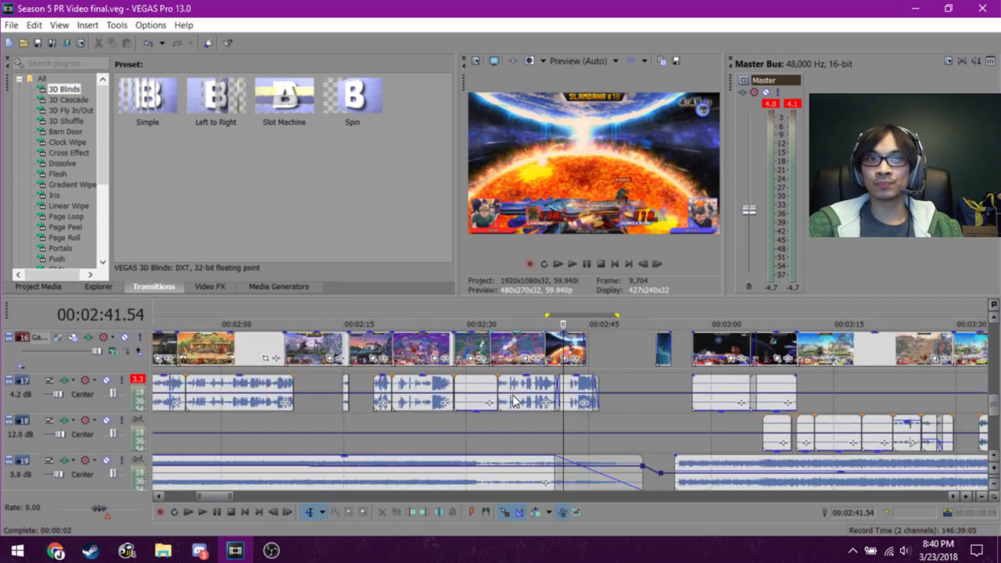
{"action": "scroll", "coordinate": [514, 399], "scroll_direction": "up", "scroll_amount": 1}
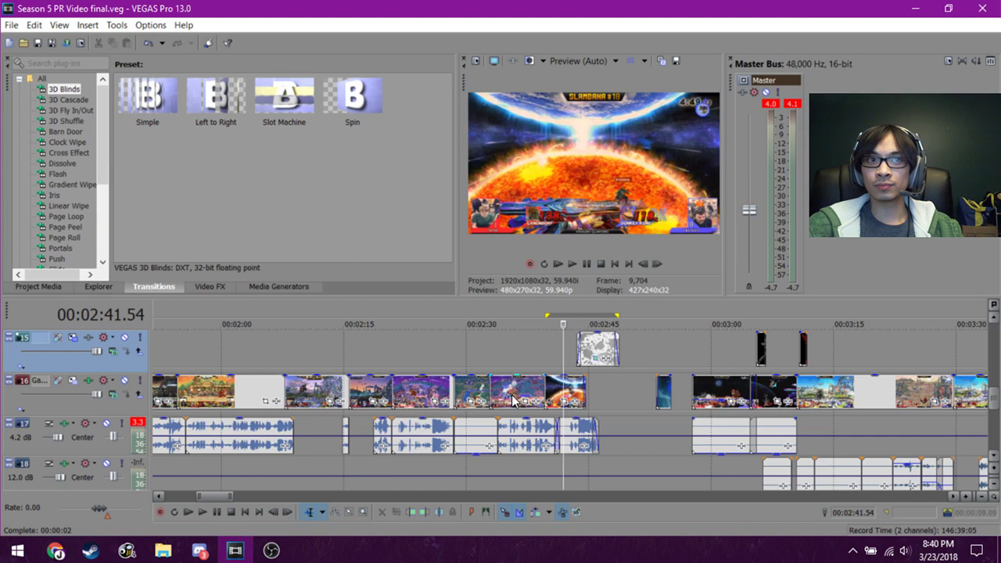
{"action": "scroll", "coordinate": [513, 400], "scroll_direction": "down", "scroll_amount": 1}
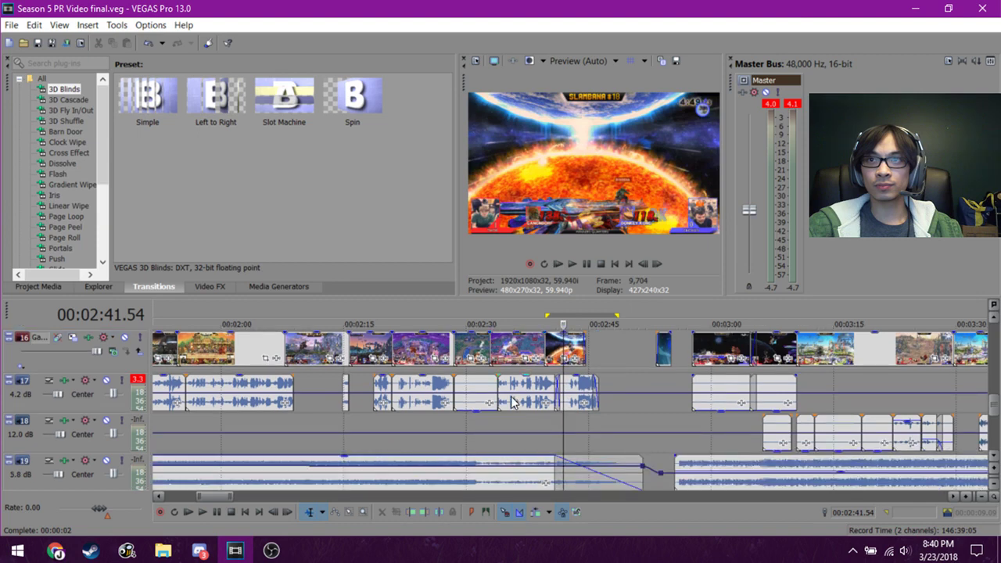
{"action": "scroll", "coordinate": [514, 400], "scroll_direction": "down", "scroll_amount": 2}
{"action": "scroll", "coordinate": [509, 408], "scroll_direction": "up", "scroll_amount": 1}
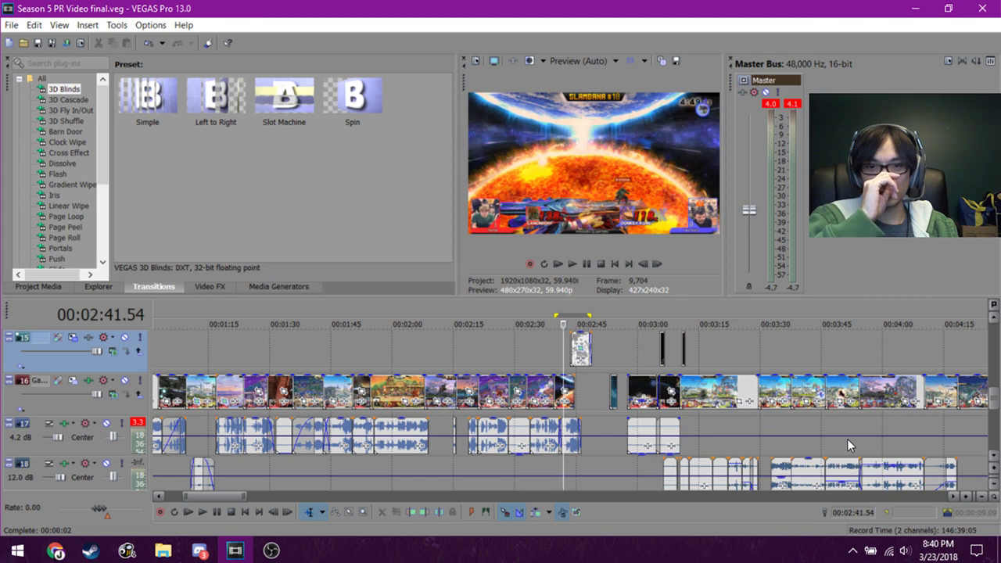
Preview the explosion clip at 00:02:46.14 and the blue cut-in clip at 00:02:55.03.
{"action": "left_click", "coordinate": [580, 395]}
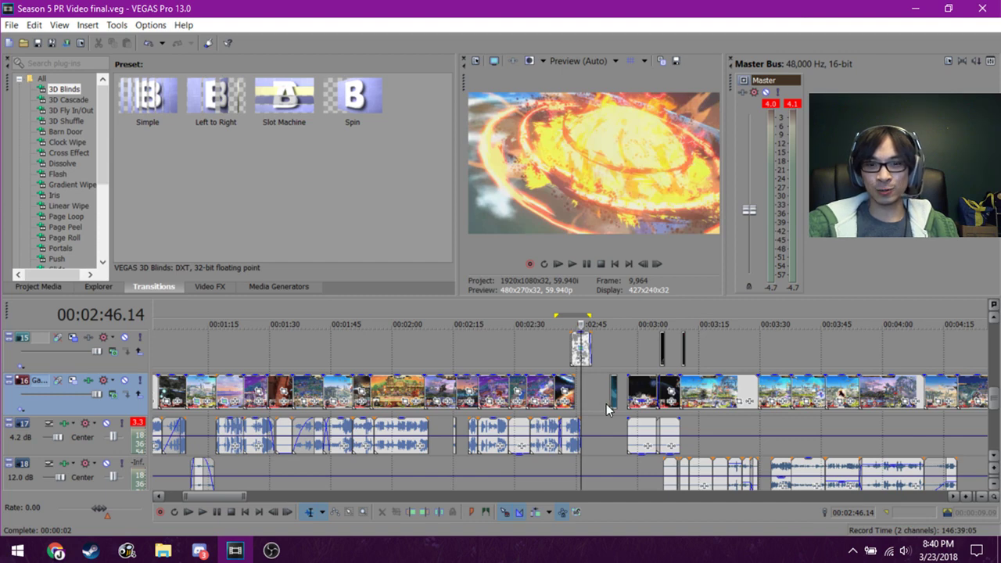
{"action": "scroll", "coordinate": [603, 405], "scroll_direction": "up", "scroll_amount": 2}
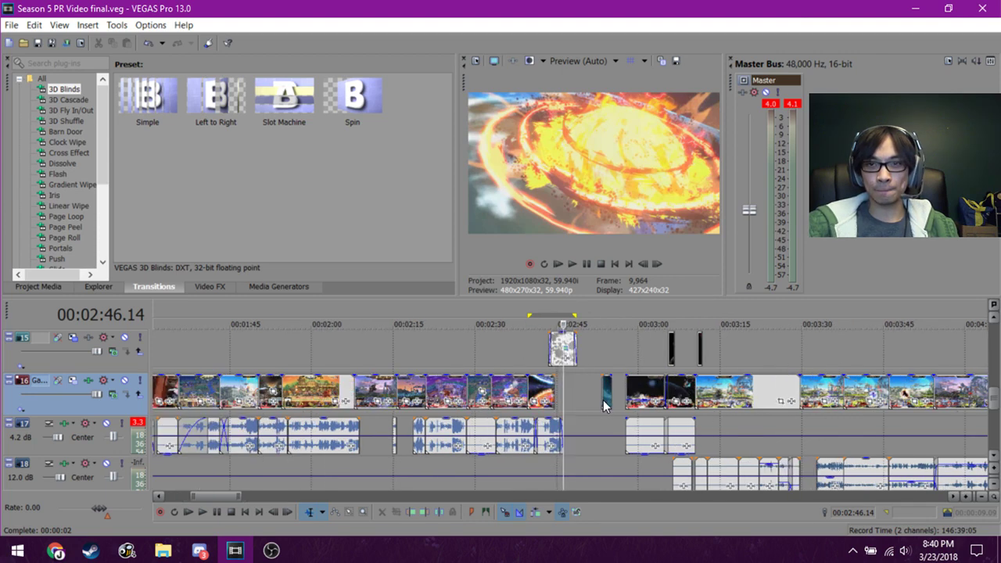
{"action": "left_click", "coordinate": [610, 361]}
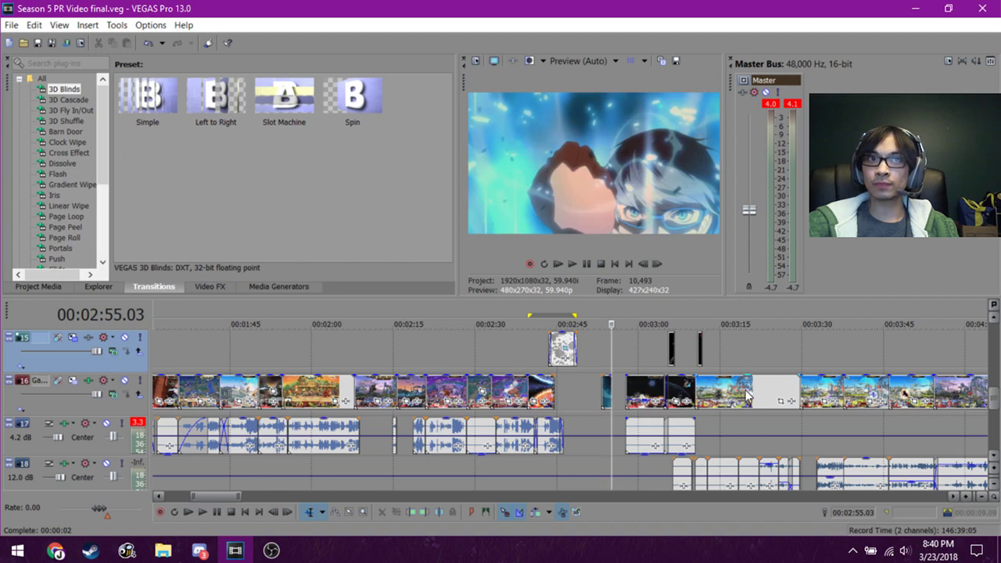
{"action": "scroll", "coordinate": [741, 391], "scroll_direction": "up", "scroll_amount": 2}
{"action": "scroll", "coordinate": [588, 378], "scroll_direction": "down", "scroll_amount": 2}
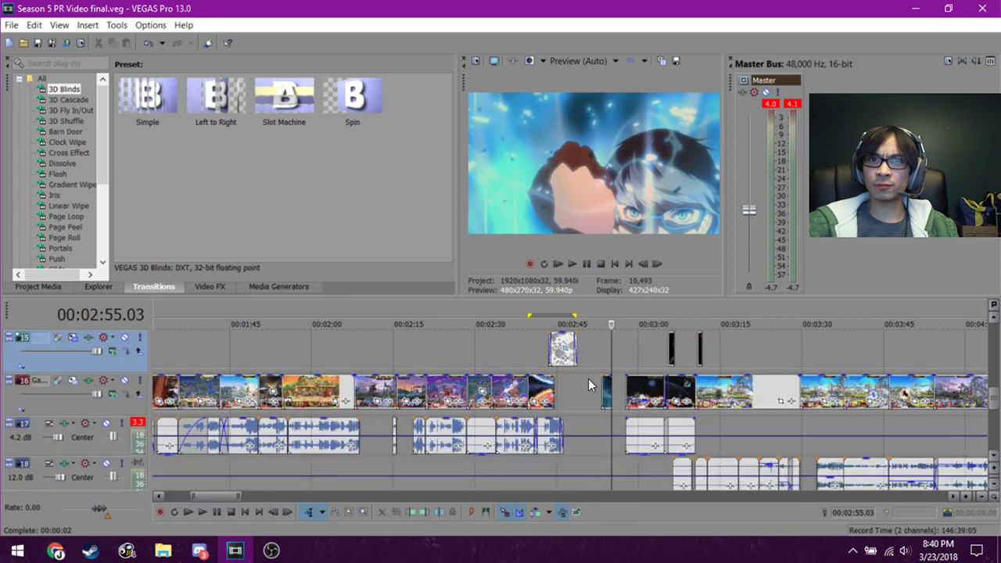
Mark the first gameplay section from 00:00:33.44 to 00:01:59.48 and sample the gameplay sections after 00:04:00.
{"action": "scroll", "coordinate": [588, 379], "scroll_direction": "down", "scroll_amount": 2}
{"action": "scroll", "coordinate": [252, 379], "scroll_direction": "down", "scroll_amount": 1}
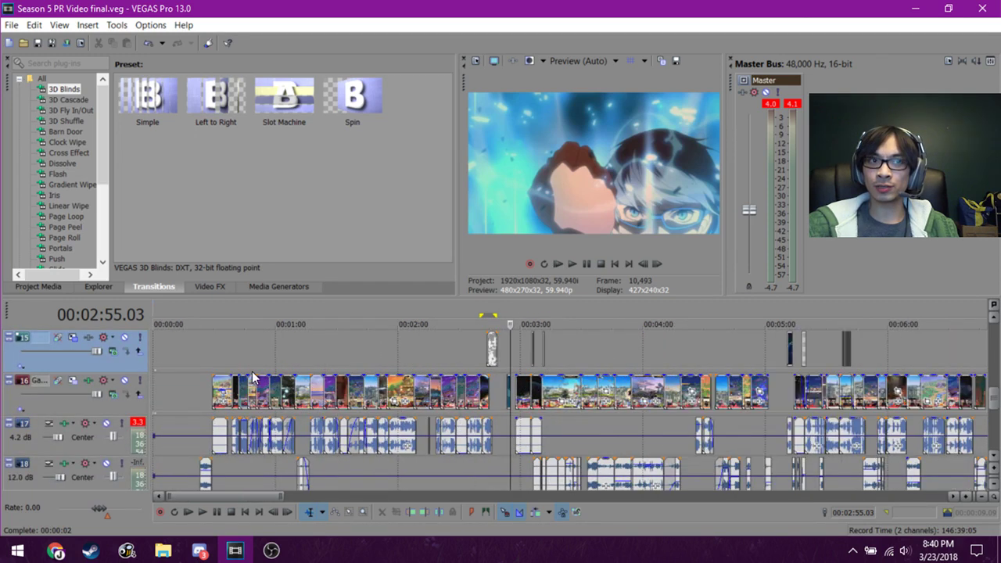
{"action": "left_click_drag", "start_coordinate": [221, 361], "coordinate": [397, 363]}
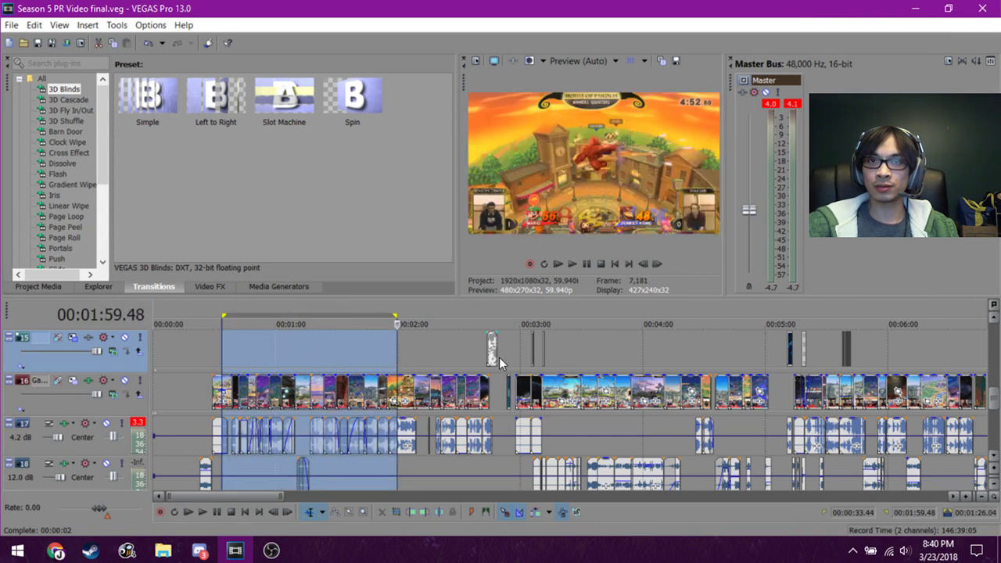
{"action": "left_click", "coordinate": [672, 351]}
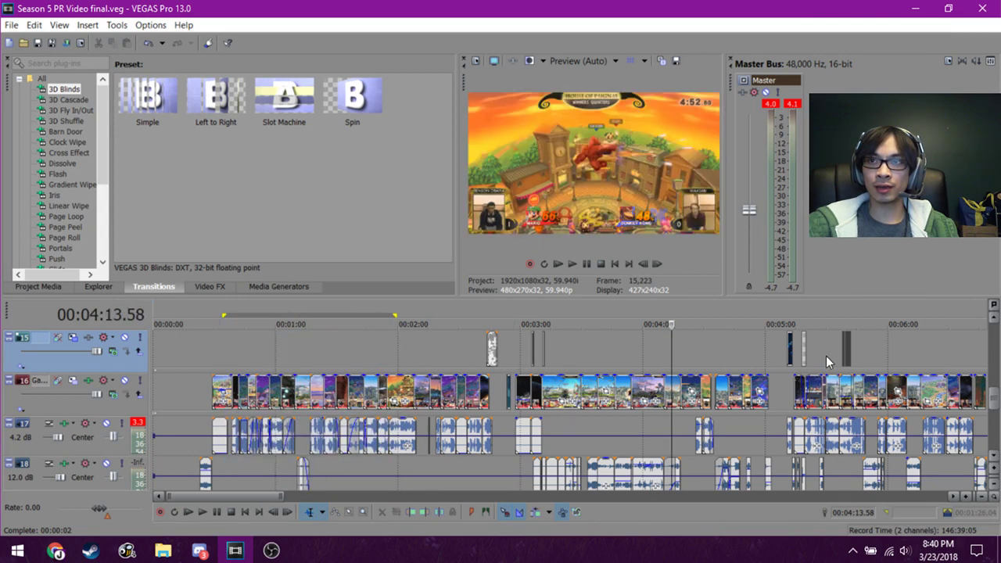
{"action": "left_click", "coordinate": [826, 356]}
Preview frames of the gameplay sections between about 00:07:17 and 00:11:10.
{"action": "scroll", "coordinate": [826, 356], "scroll_direction": "down", "scroll_amount": 1}
{"action": "left_click", "coordinate": [710, 356]}
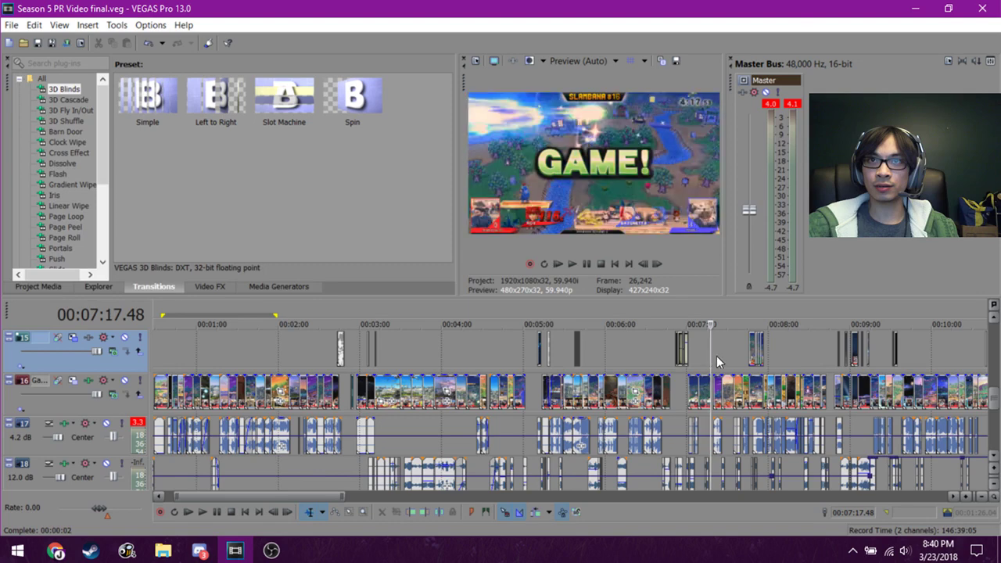
{"action": "left_click", "coordinate": [727, 356]}
{"action": "left_click", "coordinate": [853, 363]}
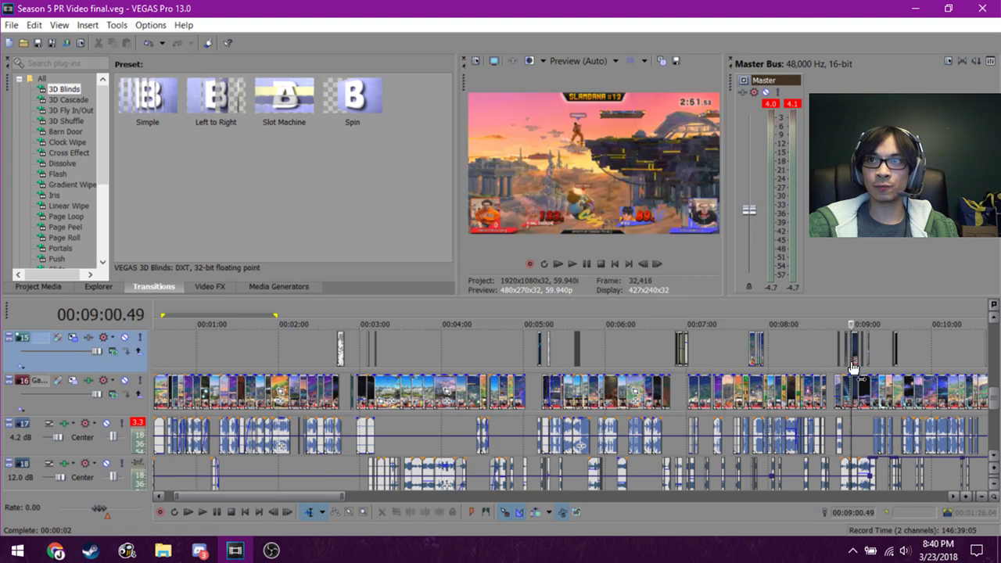
{"action": "scroll", "coordinate": [853, 362], "scroll_direction": "up", "scroll_amount": 1}
{"action": "left_click", "coordinate": [601, 363]}
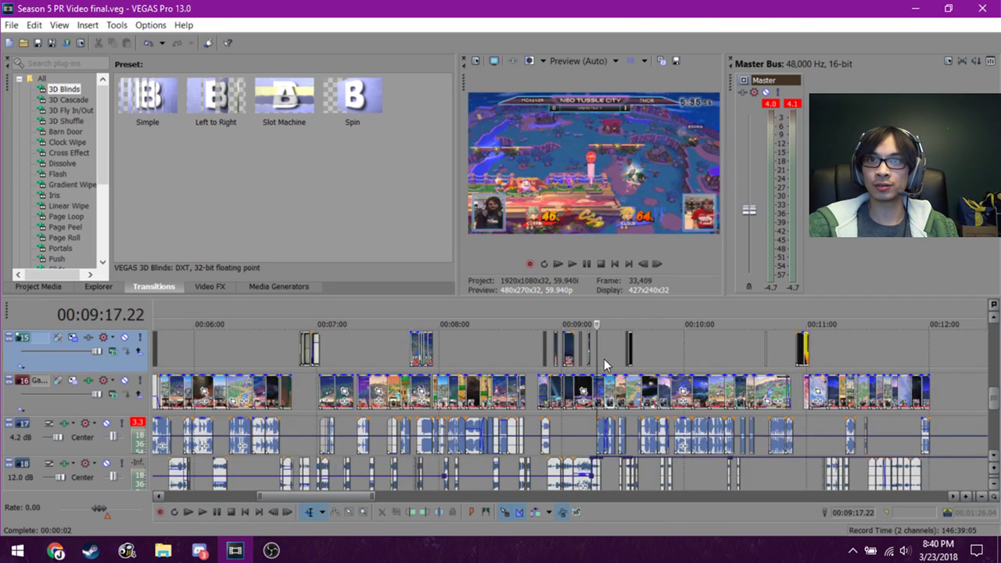
{"action": "left_click", "coordinate": [839, 367]}
{"action": "left_click", "coordinate": [826, 363]}
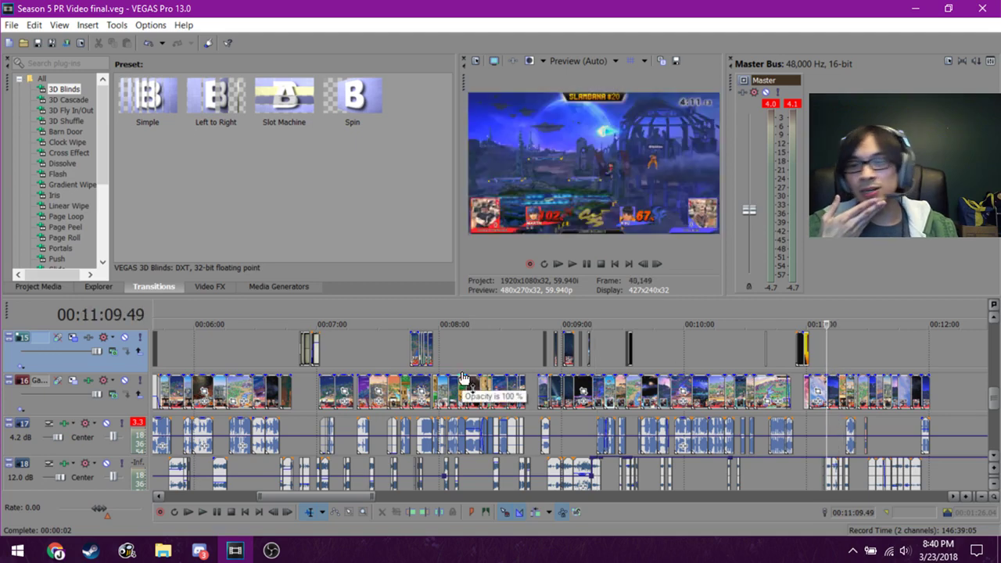
Preview the character select clip at 00:05:10.30 and the gameplay at 00:03:01.23.
{"action": "scroll", "coordinate": [463, 378], "scroll_direction": "down", "scroll_amount": 1}
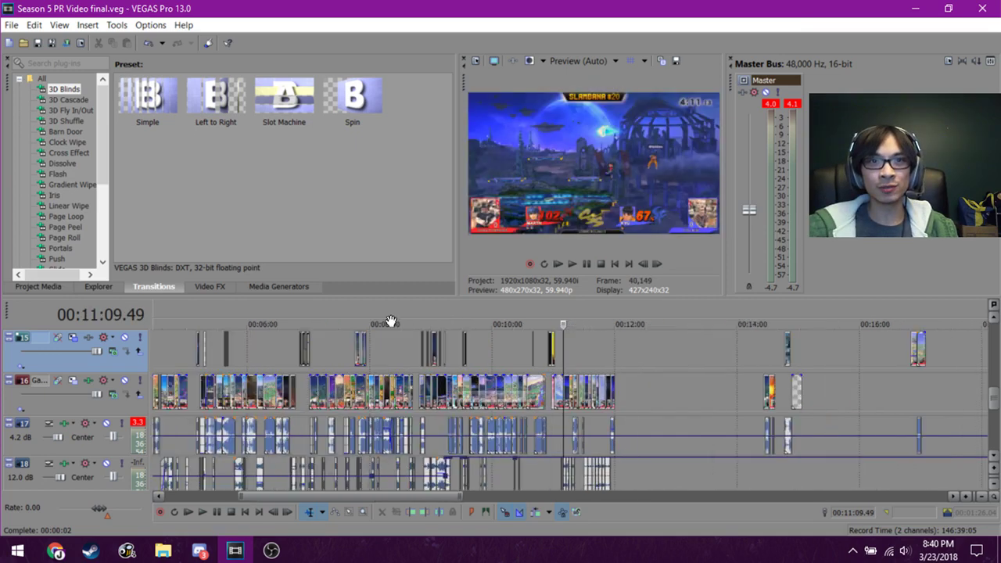
{"action": "left_click", "coordinate": [198, 362]}
{"action": "scroll", "coordinate": [415, 405], "scroll_direction": "up", "scroll_amount": 1}
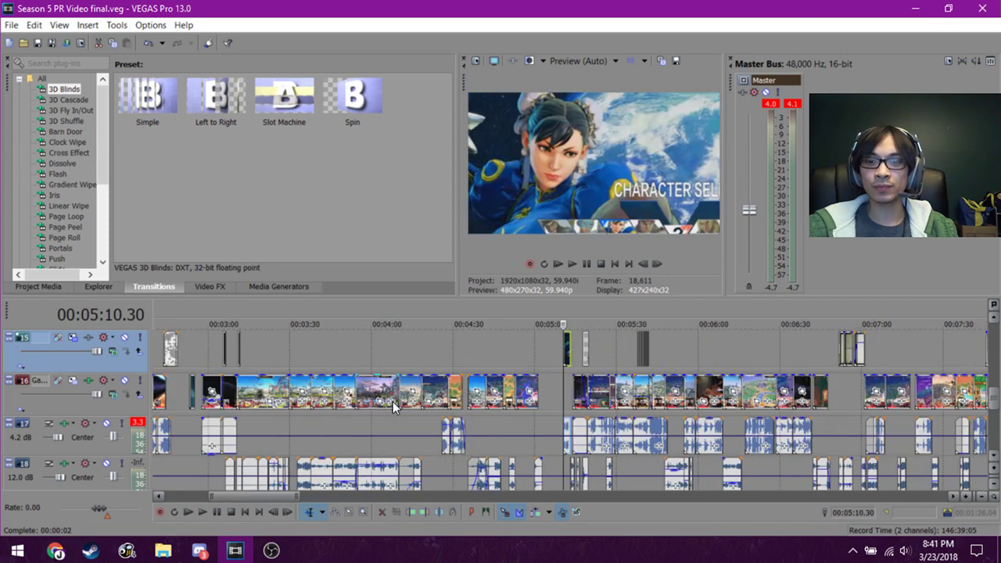
{"action": "left_click", "coordinate": [219, 375]}
{"action": "scroll", "coordinate": [216, 375], "scroll_direction": "up", "scroll_amount": 1}
{"action": "scroll", "coordinate": [458, 391], "scroll_direction": "up", "scroll_amount": 1}
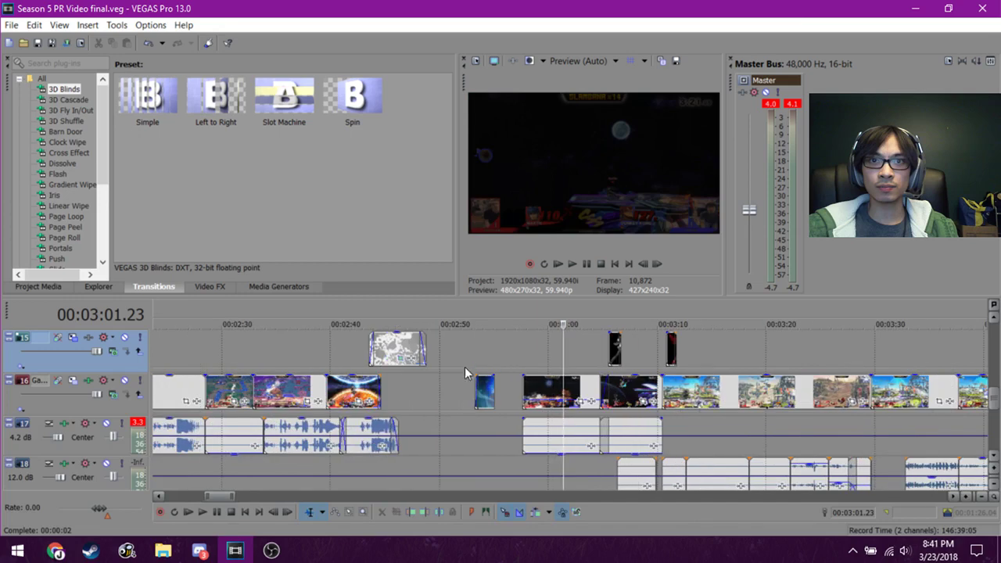
Play the timeline from 00:02:53.15, at the start of the blue cut-in clip.
{"action": "left_click", "coordinate": [478, 353]}
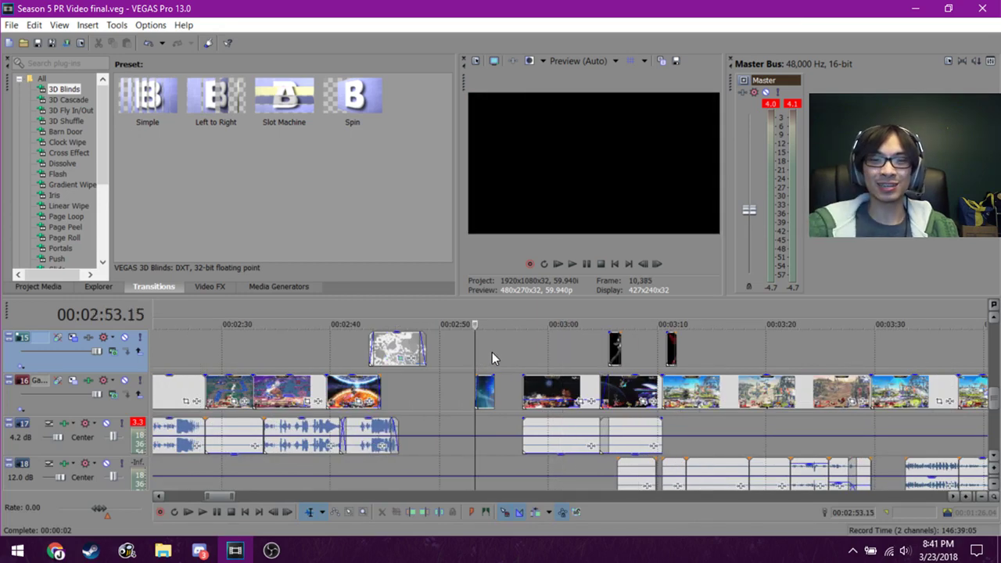
{"action": "scroll", "coordinate": [547, 384], "scroll_direction": "up", "scroll_amount": 2}
{"action": "scroll", "coordinate": [547, 384], "scroll_direction": "up", "scroll_amount": 2}
{"action": "scroll", "coordinate": [547, 384], "scroll_direction": "up", "scroll_amount": 1}
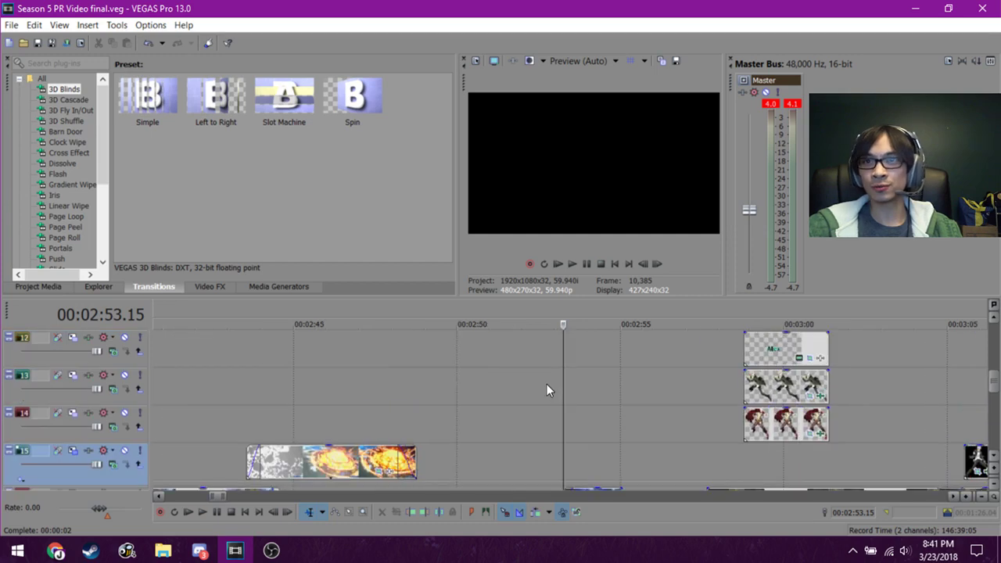
{"action": "key", "text": "space"}
{"action": "scroll", "coordinate": [552, 386], "scroll_direction": "down", "scroll_amount": 3}
{"action": "scroll", "coordinate": [564, 378], "scroll_direction": "down", "scroll_amount": 2}
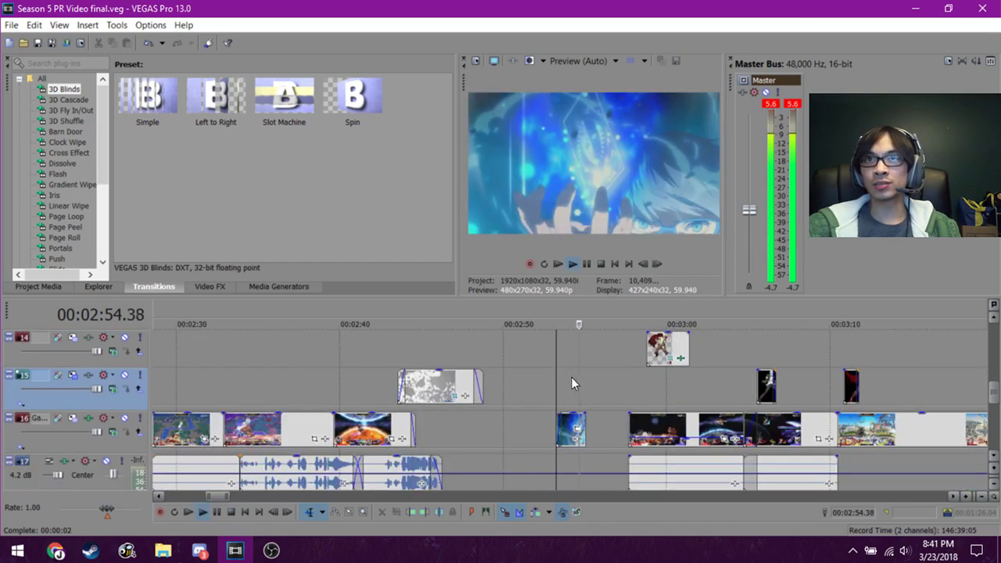
Stop playback at 00:03:04.35 and look through the overlay clips on tracks 9 to 15 around that point.
{"action": "scroll", "coordinate": [575, 389], "scroll_direction": "up", "scroll_amount": 3}
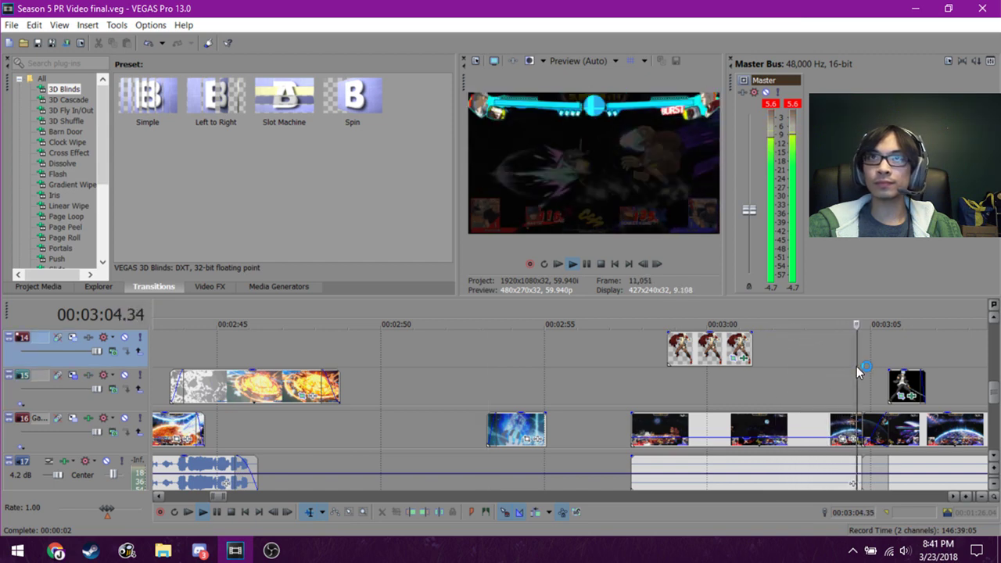
{"action": "key", "text": "space"}
{"action": "scroll", "coordinate": [821, 367], "scroll_direction": "up", "scroll_amount": 1}
{"action": "scroll", "coordinate": [822, 368], "scroll_direction": "up", "scroll_amount": 4}
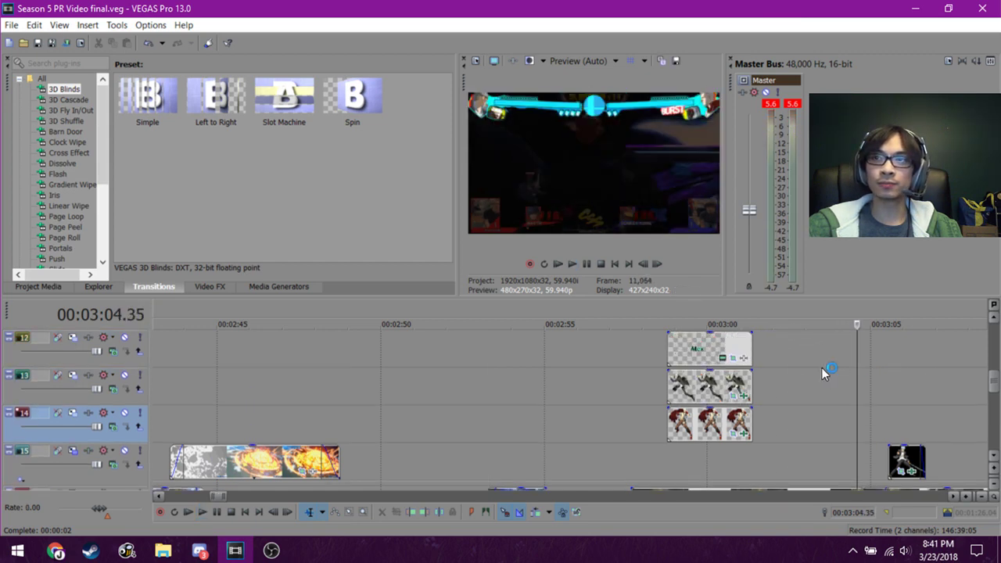
{"action": "scroll", "coordinate": [822, 369], "scroll_direction": "down", "scroll_amount": 2}
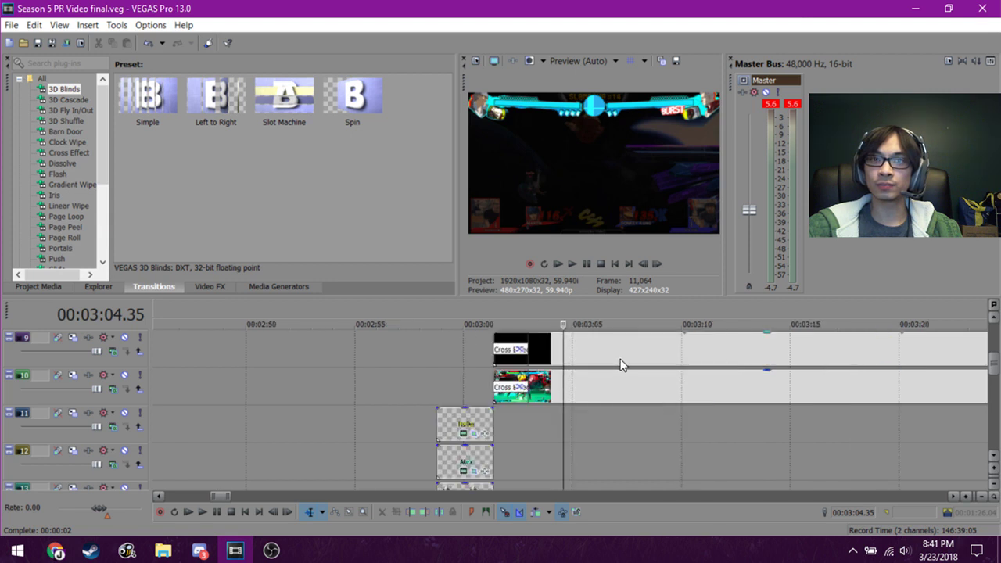
{"action": "scroll", "coordinate": [619, 364], "scroll_direction": "down", "scroll_amount": 2}
{"action": "scroll", "coordinate": [618, 365], "scroll_direction": "up", "scroll_amount": 2}
Preview frames at 00:03:02.43, 00:03:06.21 and 00:03:04.12, and view the full length of the overlay clips on tracks 8 to 10.
{"action": "left_click", "coordinate": [522, 423]}
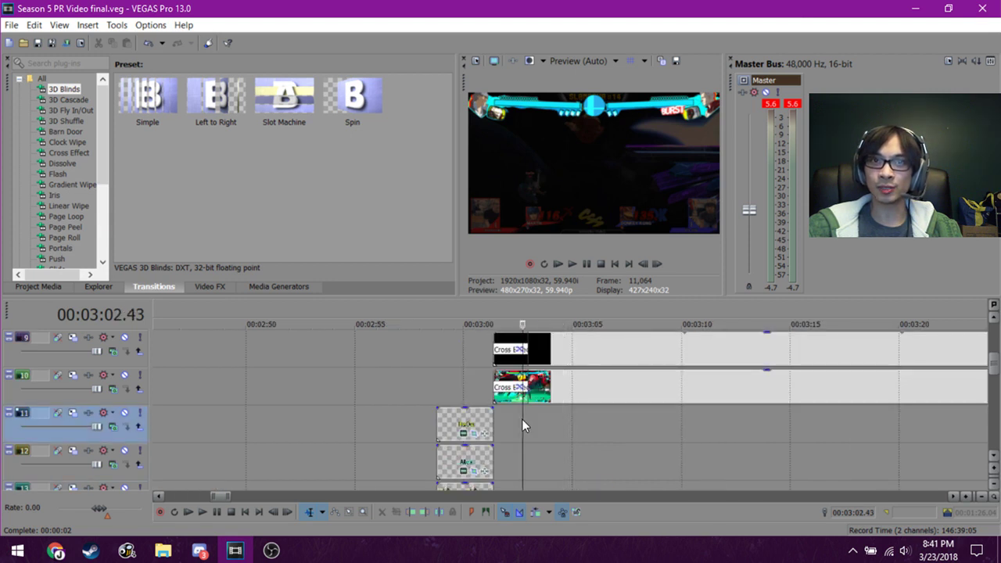
{"action": "left_click", "coordinate": [597, 432]}
{"action": "scroll", "coordinate": [597, 431], "scroll_direction": "down", "scroll_amount": 2}
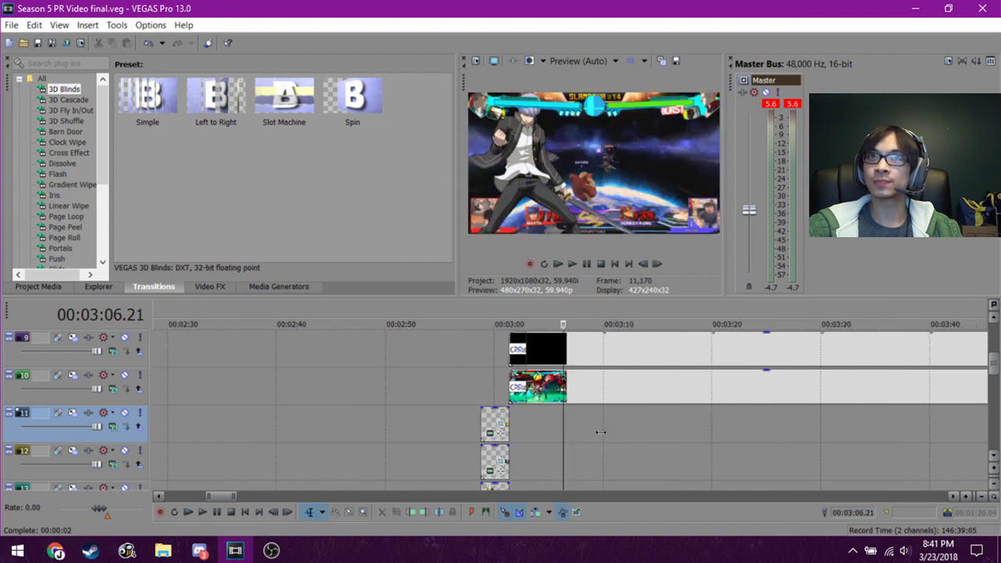
{"action": "left_click", "coordinate": [537, 415]}
{"action": "scroll", "coordinate": [537, 415], "scroll_direction": "down", "scroll_amount": 3}
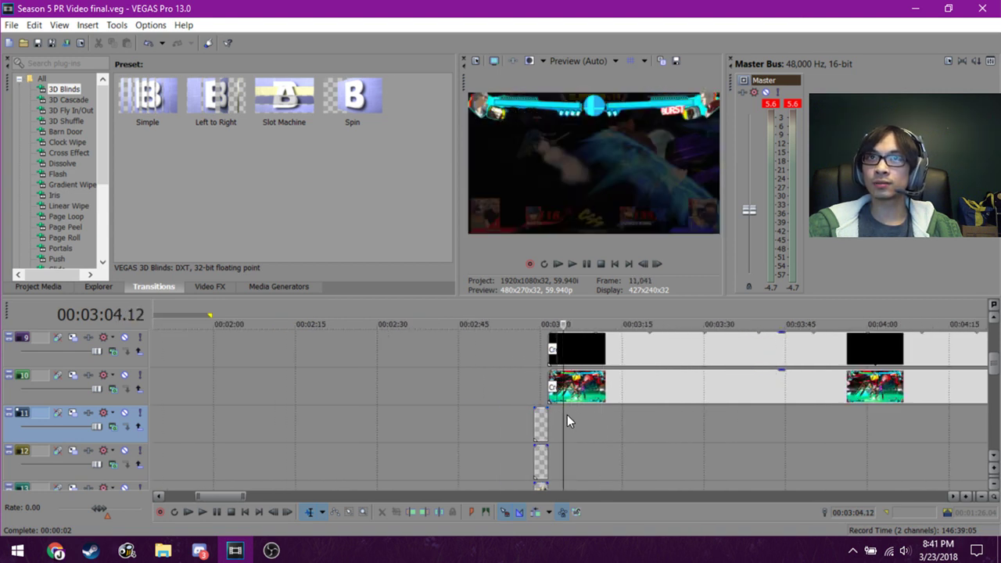
{"action": "scroll", "coordinate": [567, 415], "scroll_direction": "down", "scroll_amount": 2}
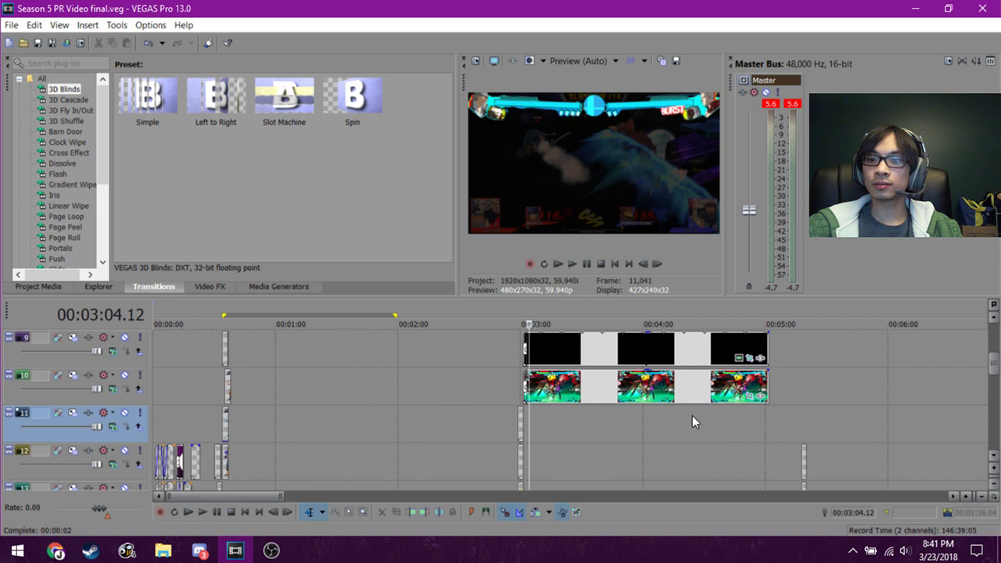
{"action": "scroll", "coordinate": [693, 416], "scroll_direction": "up", "scroll_amount": 3}
{"action": "scroll", "coordinate": [754, 417], "scroll_direction": "up", "scroll_amount": 1}
{"action": "left_click_drag", "start_coordinate": [252, 497], "coordinate": [292, 498]}
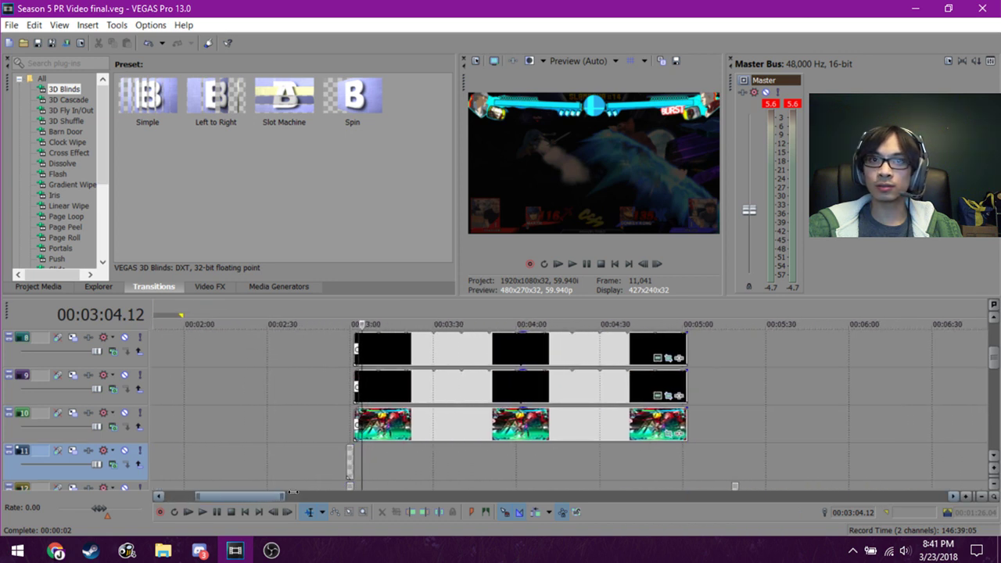
Examine the mask traced around the health bars, portraits and timer in the Pan/Crop settings of track 10's yu akihiko clip.
{"action": "left_click", "coordinate": [656, 435]}
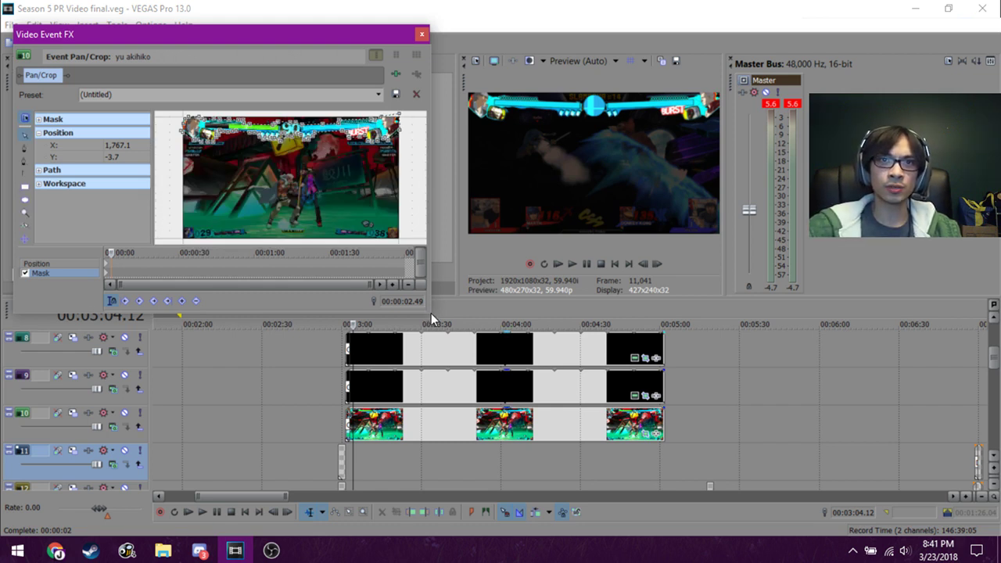
{"action": "left_click_drag", "start_coordinate": [431, 313], "coordinate": [537, 459]}
{"action": "scroll", "coordinate": [275, 233], "scroll_direction": "up", "scroll_amount": 5}
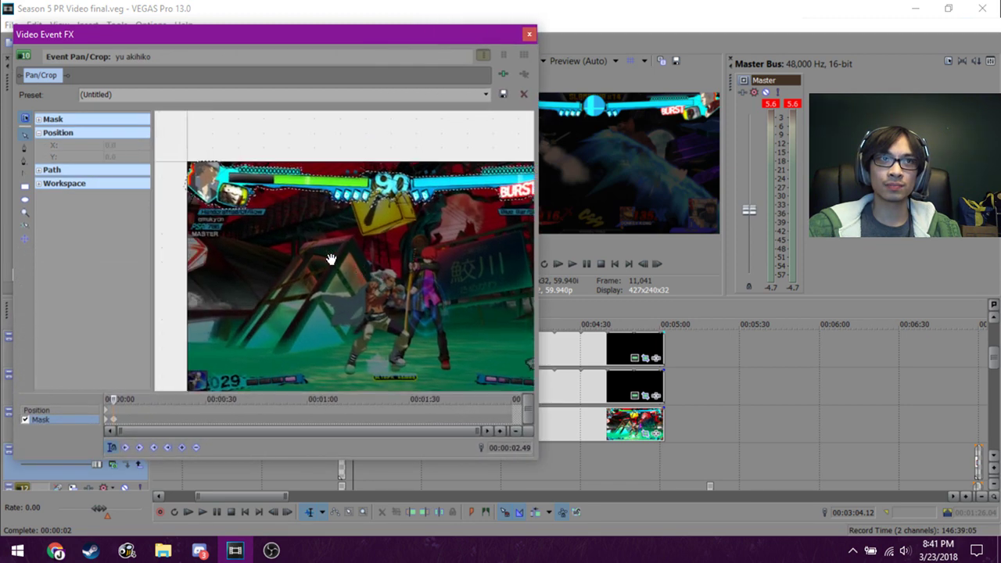
{"action": "left_click_drag", "start_coordinate": [330, 258], "coordinate": [424, 320]}
{"action": "scroll", "coordinate": [326, 279], "scroll_direction": "up", "scroll_amount": 4}
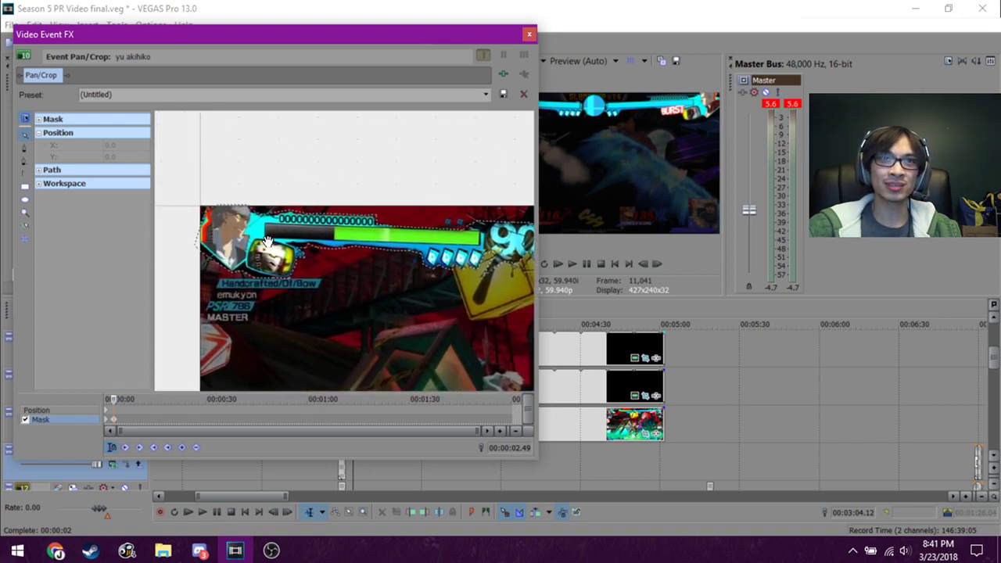
{"action": "mouse_move", "coordinate": [342, 251]}
{"action": "left_mouse_down"}
{"action": "mouse_move", "coordinate": [308, 286]}
{"action": "mouse_move", "coordinate": [298, 270]}
{"action": "left_mouse_up"}
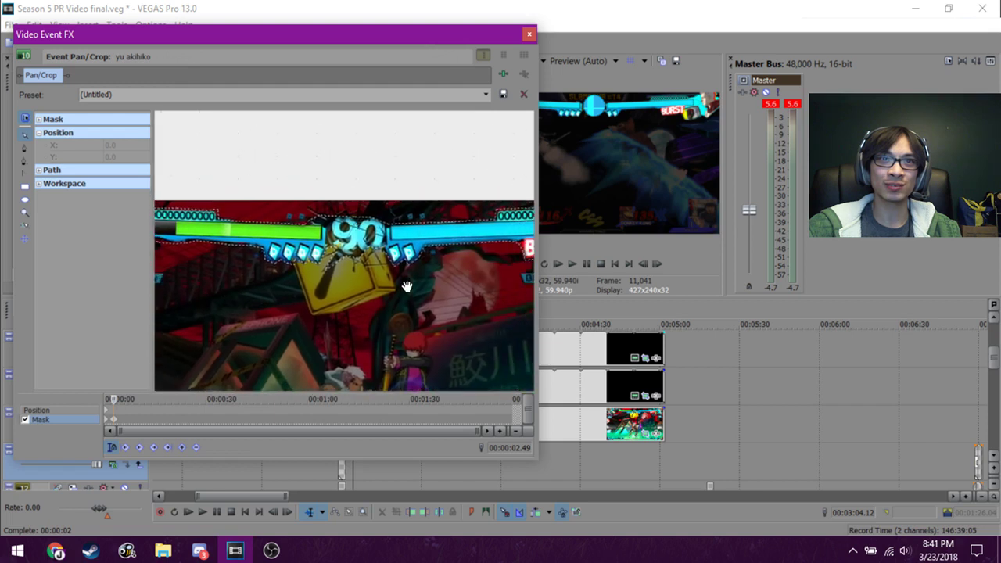
{"action": "left_click_drag", "start_coordinate": [406, 286], "coordinate": [366, 283]}
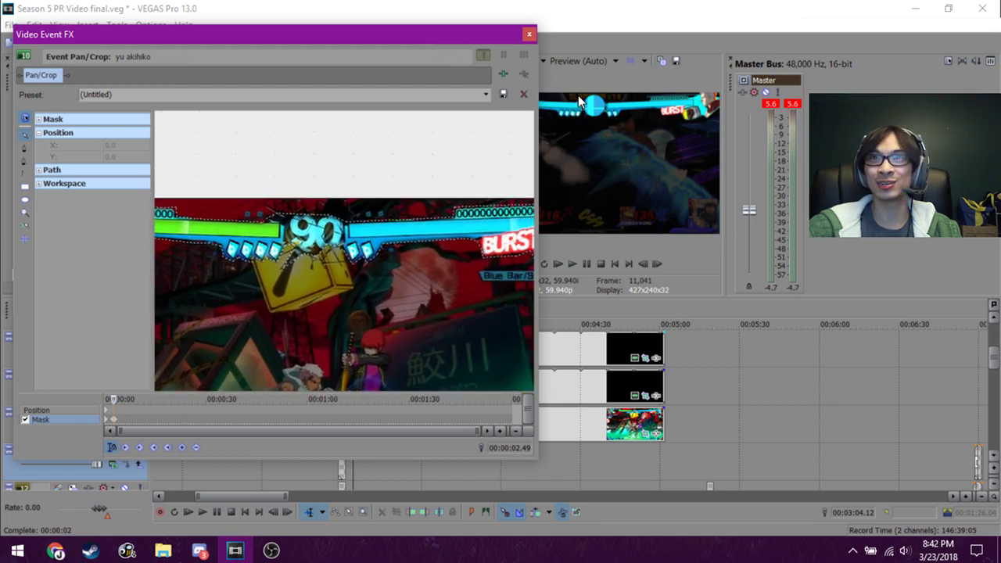
{"action": "left_click_drag", "start_coordinate": [443, 310], "coordinate": [364, 307]}
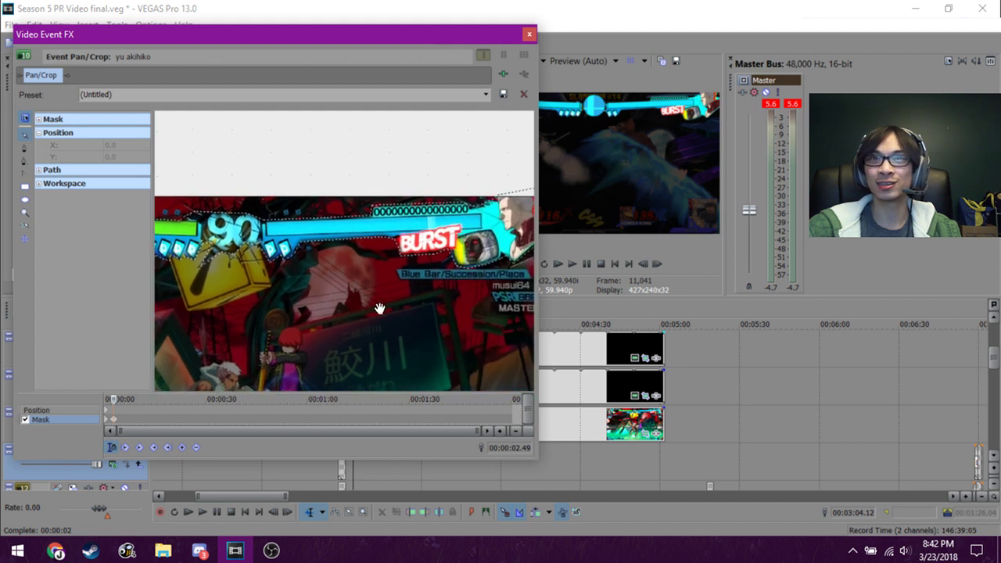
{"action": "left_click_drag", "start_coordinate": [450, 300], "coordinate": [489, 328]}
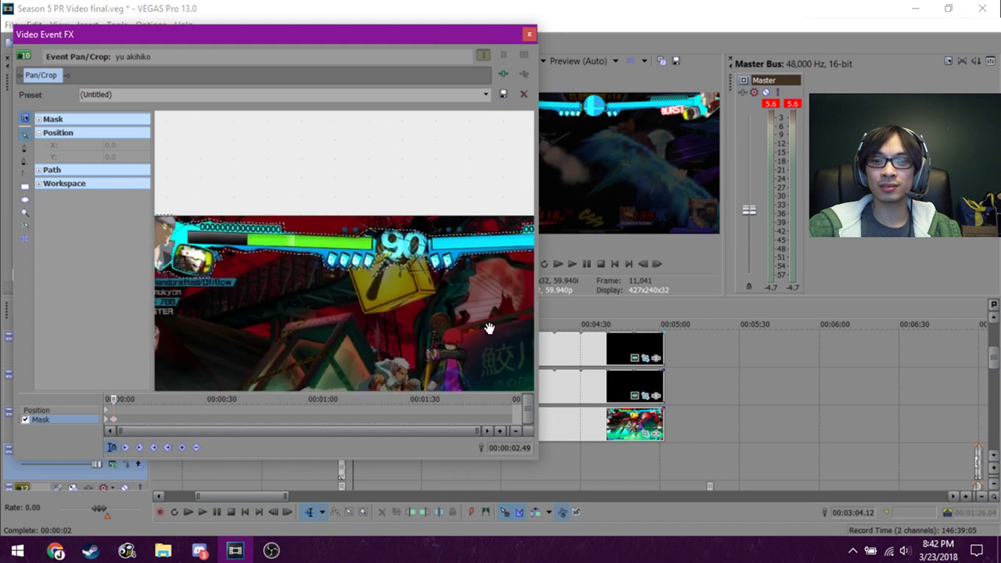
{"action": "left_click_drag", "start_coordinate": [414, 328], "coordinate": [354, 261]}
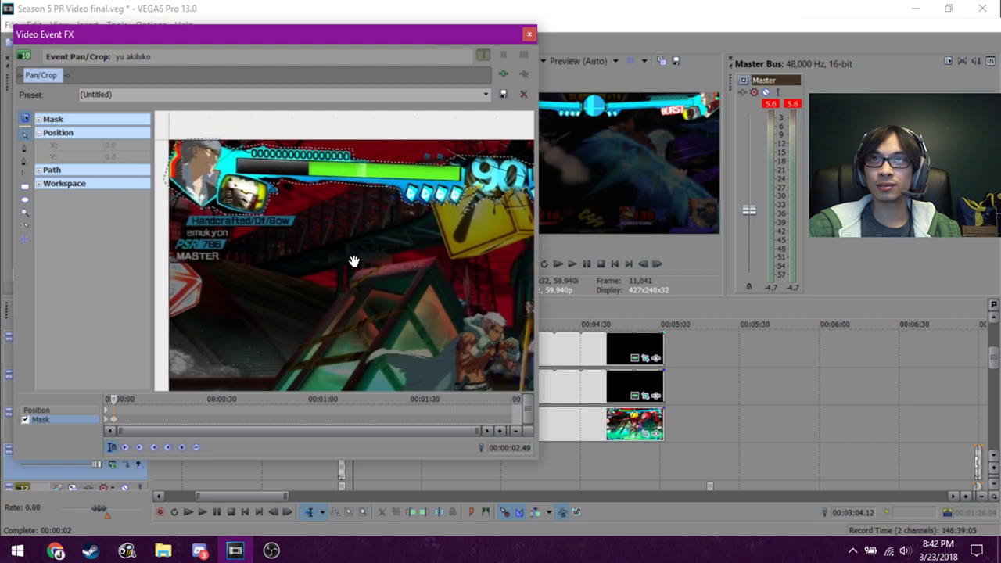
{"action": "left_click", "coordinate": [530, 35]}
Select the black overlay clips on tracks 9 and 8, previewing the frames at 00:03:09.54, 00:03:17.49 and 00:03:21.47.
{"action": "left_click", "coordinate": [365, 388]}
{"action": "scroll", "coordinate": [364, 388], "scroll_direction": "up", "scroll_amount": 3}
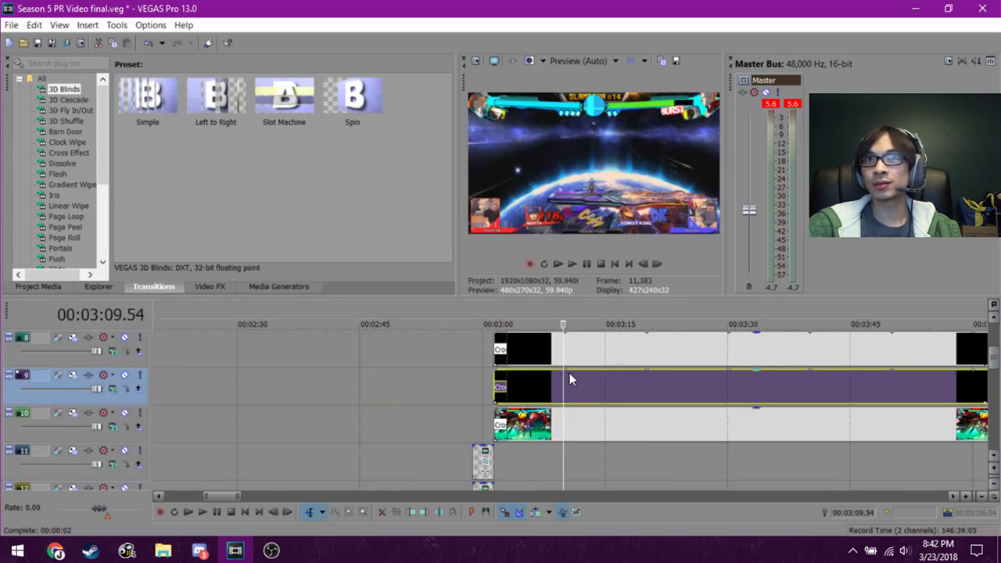
{"action": "scroll", "coordinate": [563, 374], "scroll_direction": "down", "scroll_amount": 3}
{"action": "scroll", "coordinate": [556, 380], "scroll_direction": "down", "scroll_amount": 2}
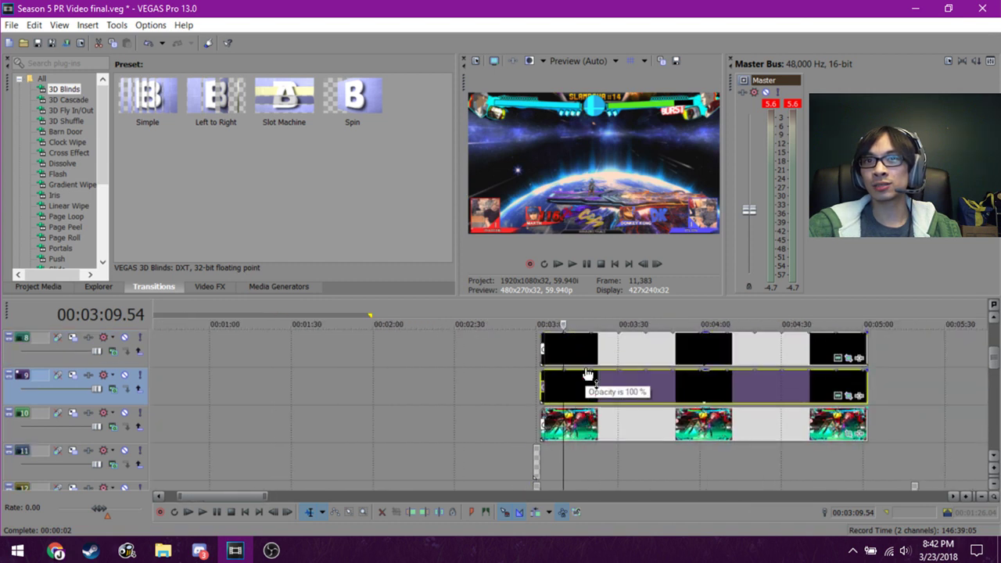
{"action": "left_click", "coordinate": [583, 381]}
{"action": "scroll", "coordinate": [608, 407], "scroll_direction": "up", "scroll_amount": 2}
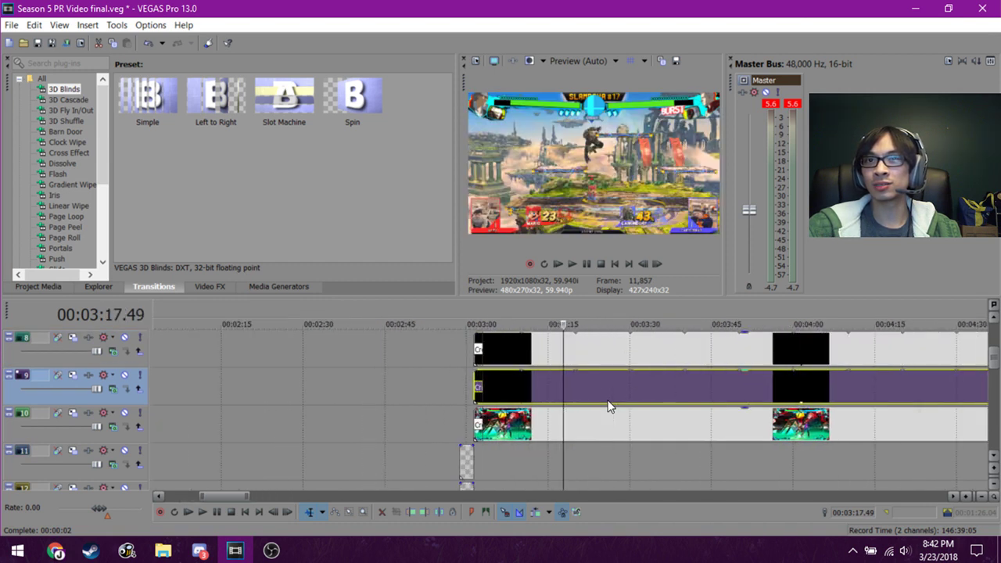
{"action": "scroll", "coordinate": [510, 393], "scroll_direction": "up", "scroll_amount": 1}
{"action": "left_click", "coordinate": [540, 391]}
{"action": "left_click", "coordinate": [582, 387]}
{"action": "scroll", "coordinate": [582, 387], "scroll_direction": "up", "scroll_amount": 2}
{"action": "scroll", "coordinate": [581, 387], "scroll_direction": "down", "scroll_amount": 2}
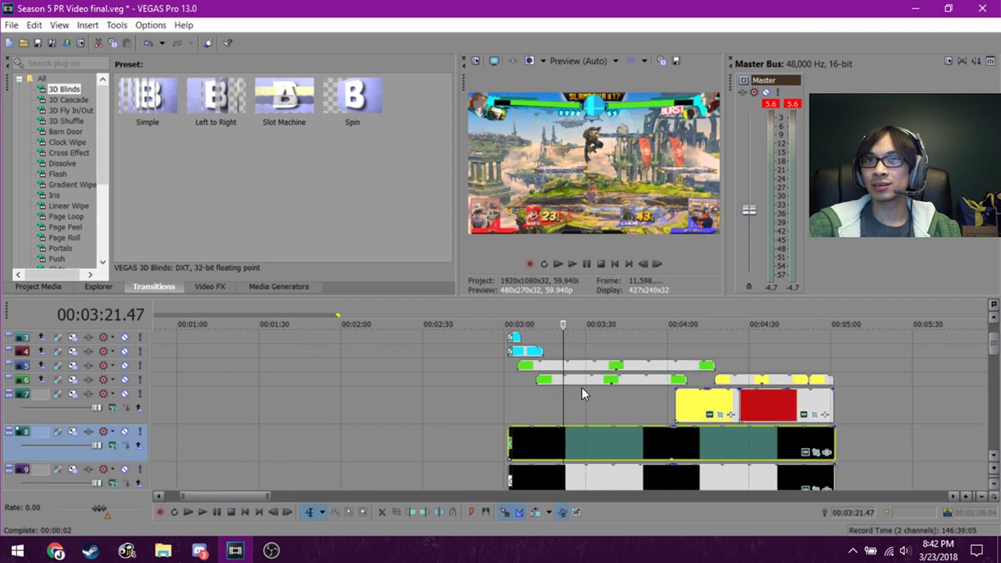
Sample the cyan, green and yellow bar clips on tracks 3 to 6 at points between 00:03:04.58 and 00:04:12.10.
{"action": "scroll", "coordinate": [532, 379], "scroll_direction": "up", "scroll_amount": 3}
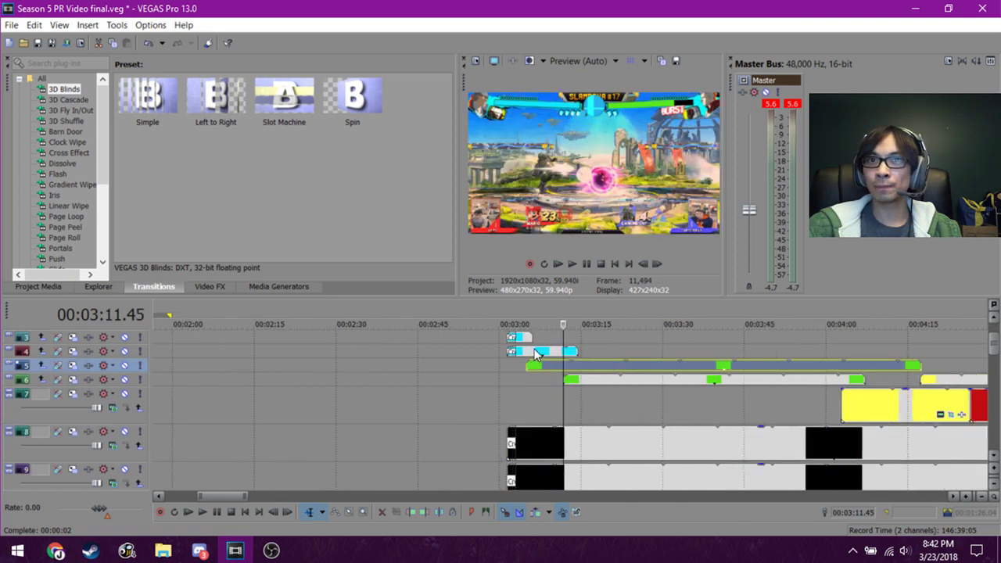
{"action": "left_click", "coordinate": [535, 354]}
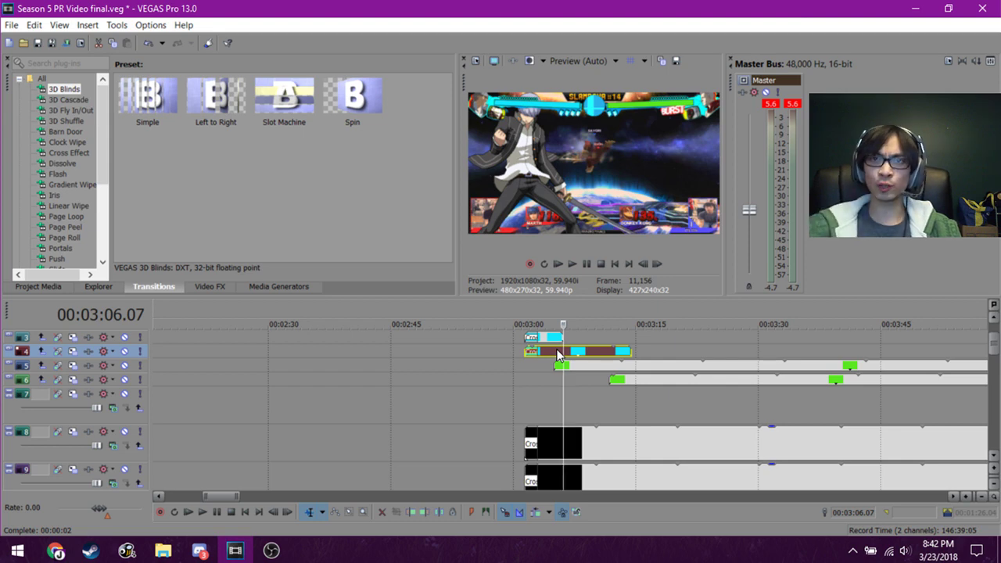
{"action": "left_click", "coordinate": [546, 340]}
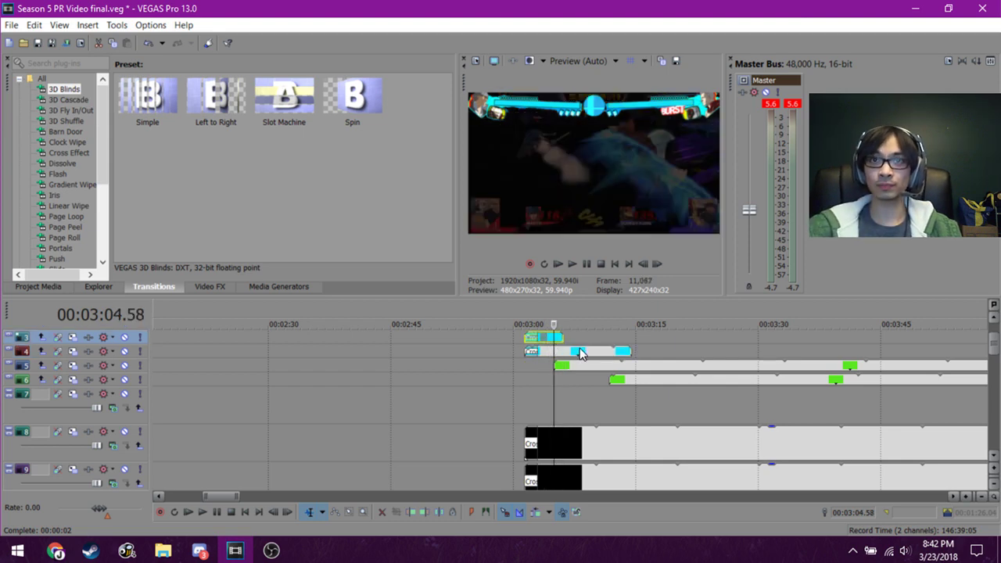
{"action": "left_click", "coordinate": [617, 365]}
{"action": "scroll", "coordinate": [677, 379], "scroll_direction": "down", "scroll_amount": 3}
{"action": "left_click", "coordinate": [725, 380]}
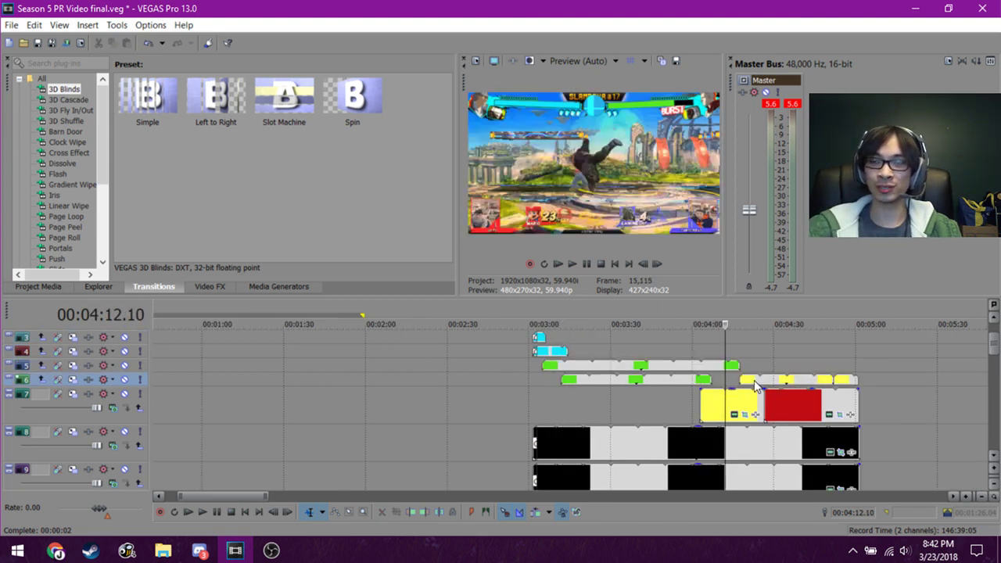
{"action": "left_click", "coordinate": [783, 352]}
{"action": "left_click", "coordinate": [567, 340]}
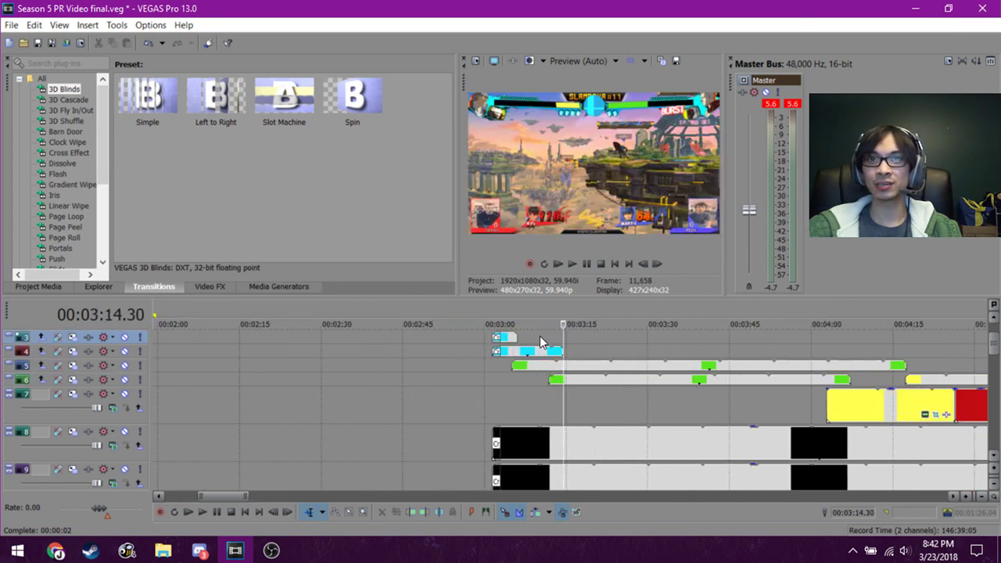
Examine the cyan bar's mask in the Pan/Crop settings of the solid color clip on track 4 around 00:03:07.50.
{"action": "scroll", "coordinate": [568, 345], "scroll_direction": "up", "scroll_amount": 3}
{"action": "left_click", "coordinate": [572, 351]}
{"action": "right_click", "coordinate": [566, 351]}
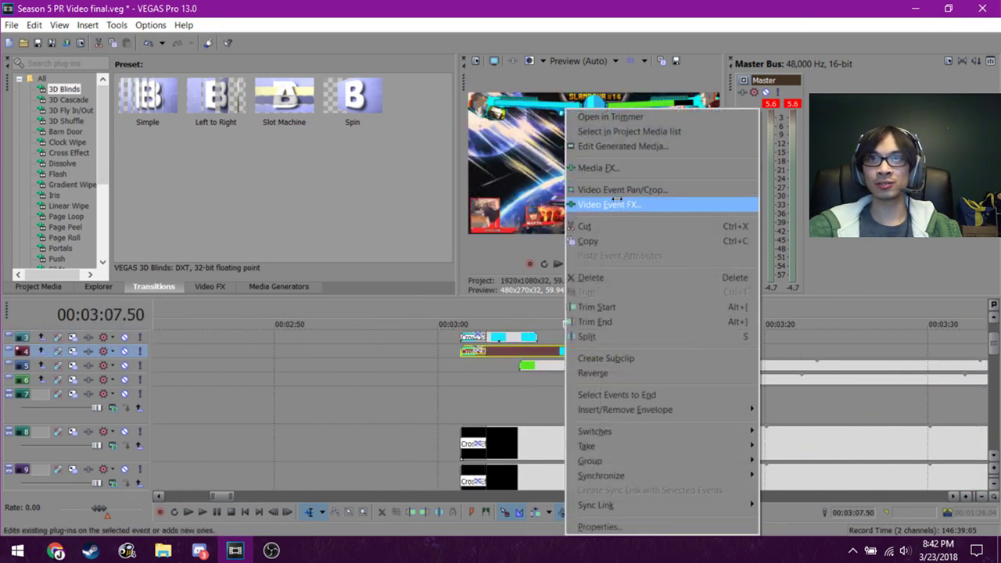
{"action": "left_click", "coordinate": [618, 190]}
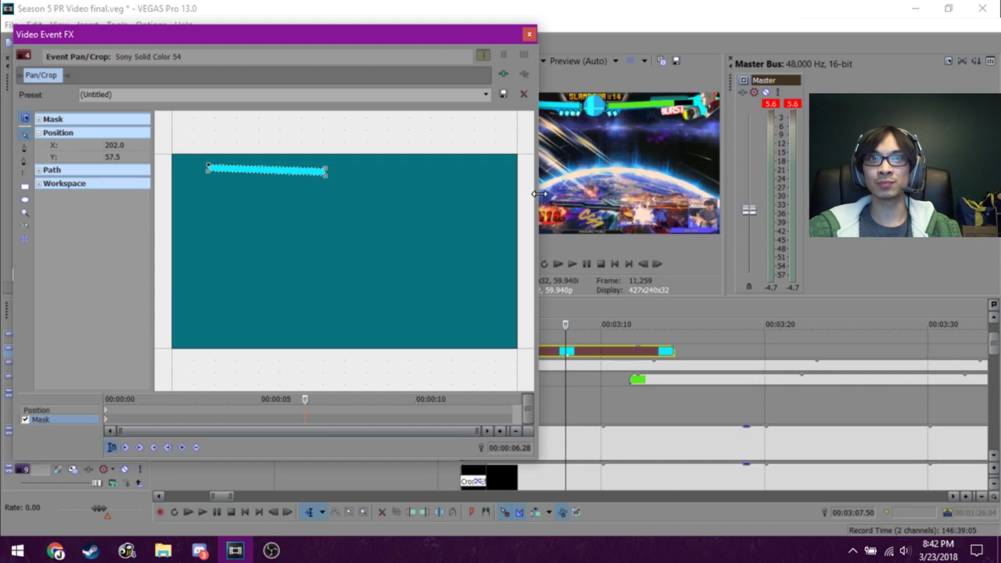
{"action": "left_click_drag", "start_coordinate": [540, 193], "coordinate": [420, 195]}
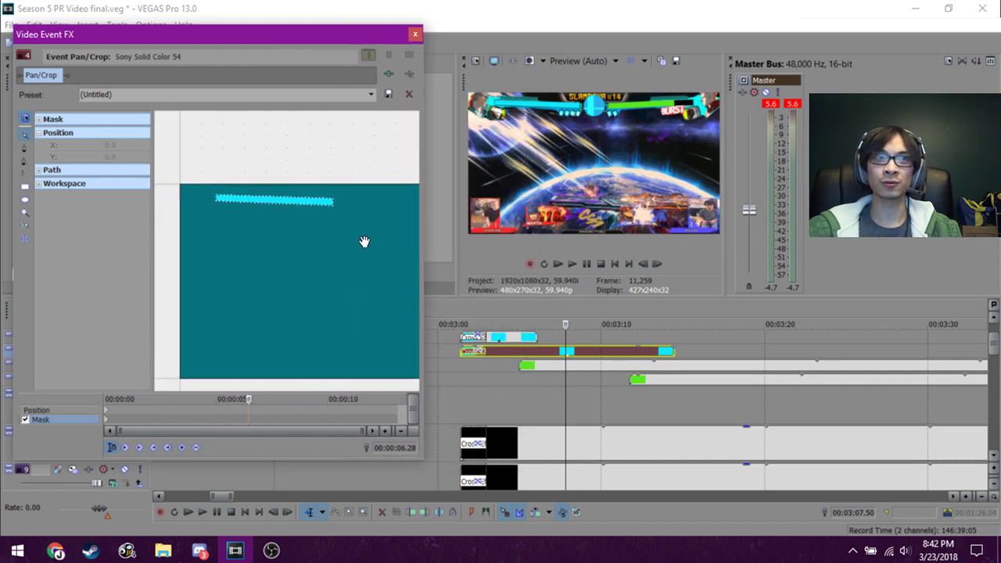
{"action": "left_click_drag", "start_coordinate": [364, 241], "coordinate": [361, 239]}
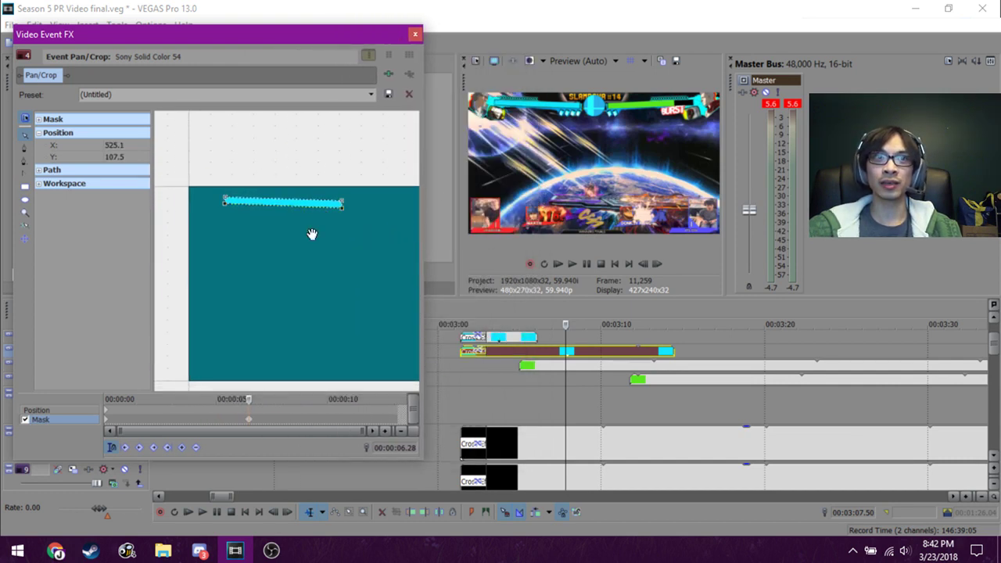
{"action": "left_click_drag", "start_coordinate": [251, 399], "coordinate": [271, 398]}
Open the Pan/Crop settings of the green solid color clip on track 5 and bring its whole mask into view.
{"action": "left_click", "coordinate": [571, 368]}
{"action": "scroll", "coordinate": [572, 369], "scroll_direction": "down", "scroll_amount": 3}
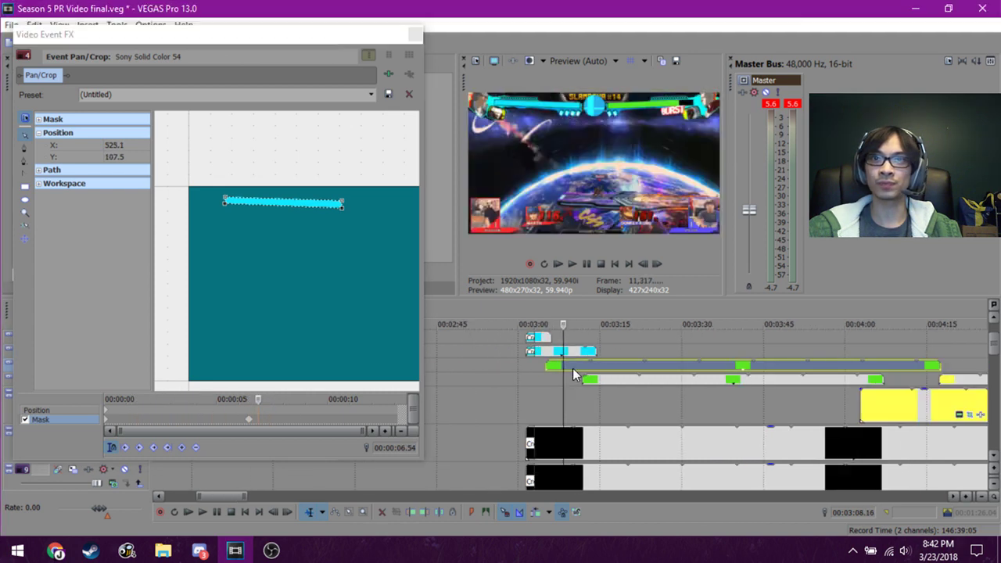
{"action": "right_click", "coordinate": [891, 369]}
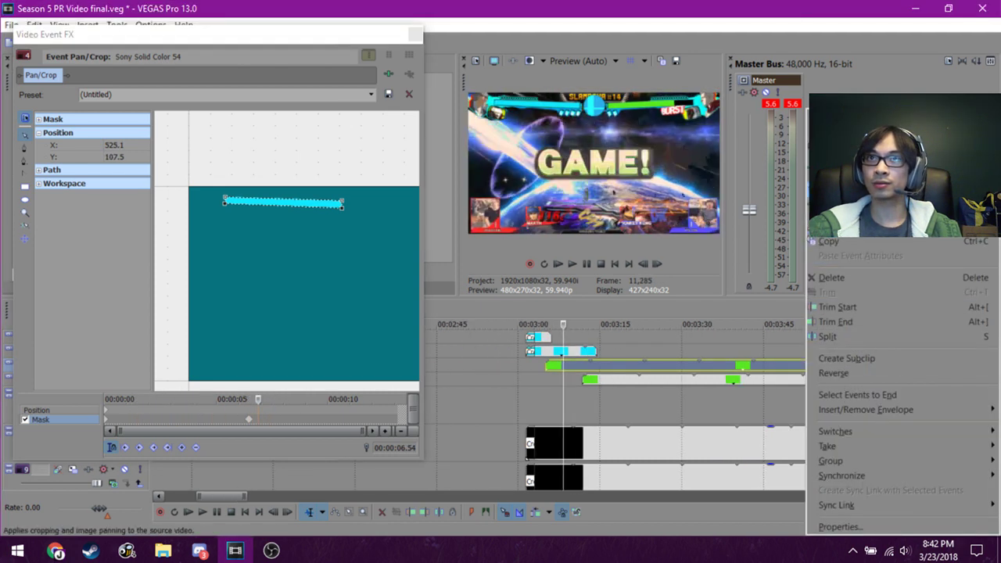
{"action": "left_click", "coordinate": [847, 358]}
{"action": "scroll", "coordinate": [615, 365], "scroll_direction": "up", "scroll_amount": 3}
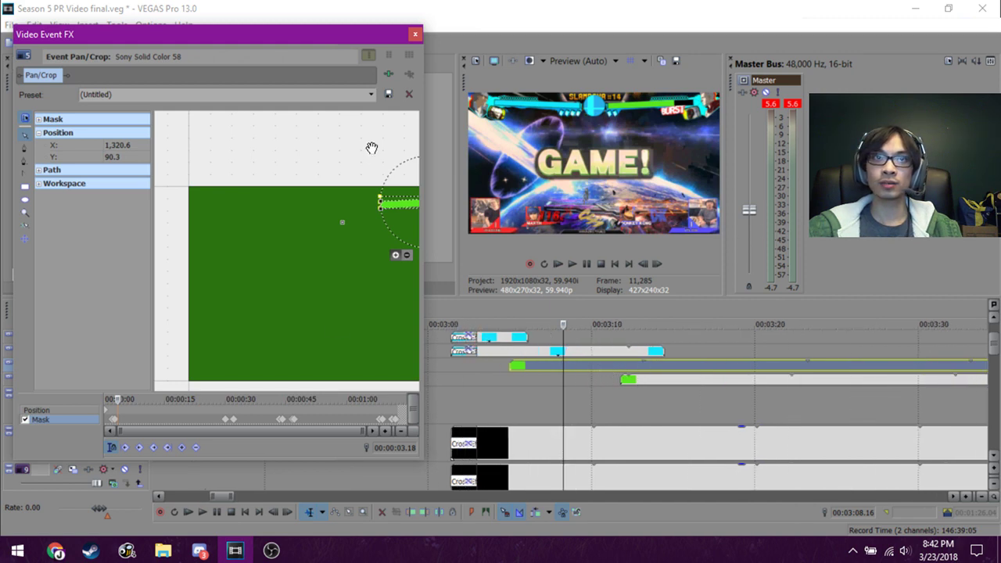
{"action": "left_click_drag", "start_coordinate": [372, 148], "coordinate": [249, 175]}
Scrub the green bar's mask animation between clip times 00:00:02.19 and 00:00:03.38 to check its changing length.
{"action": "left_click", "coordinate": [114, 401]}
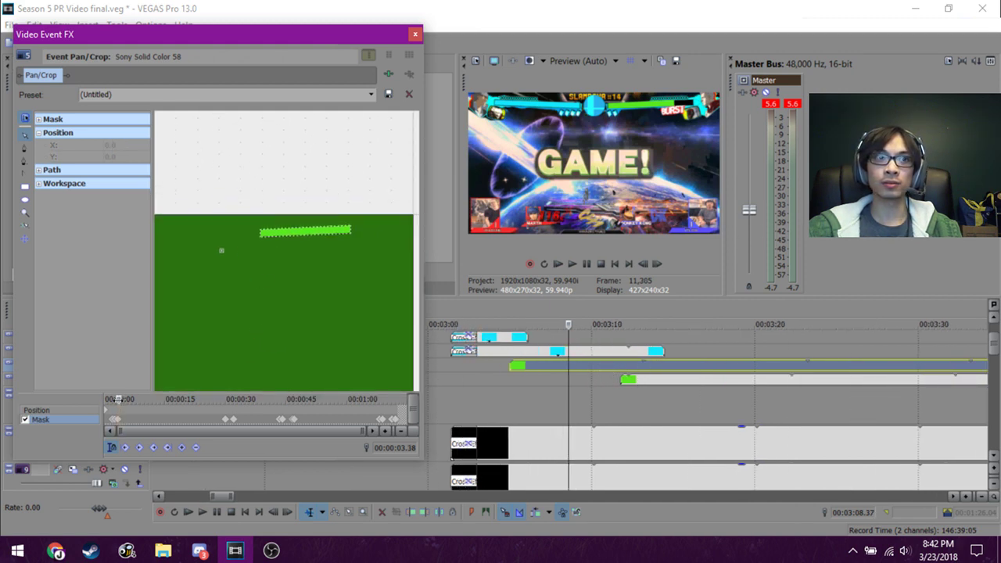
{"action": "key", "text": "space"}
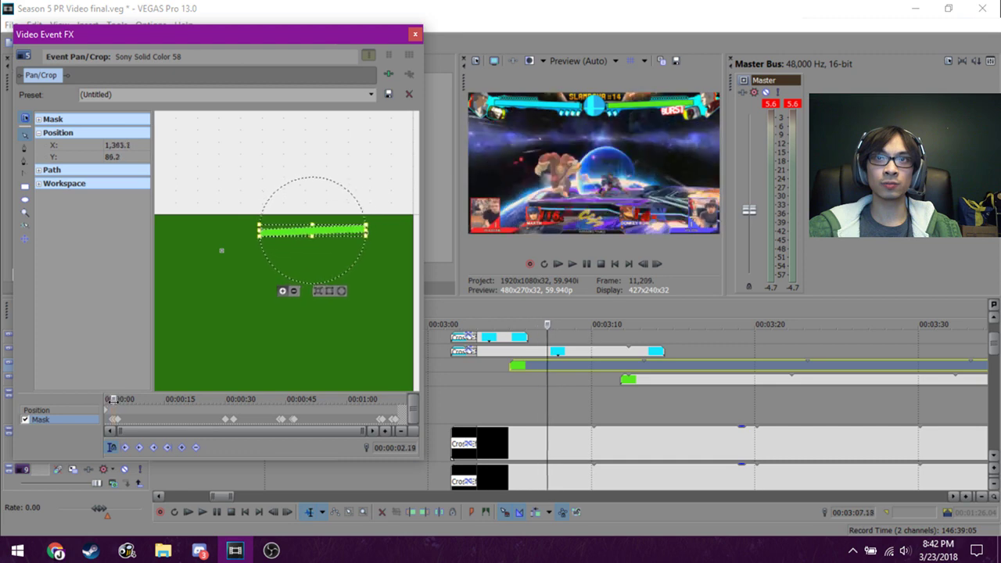
{"action": "key", "text": "space"}
{"action": "scroll", "coordinate": [518, 384], "scroll_direction": "up", "scroll_amount": 5}
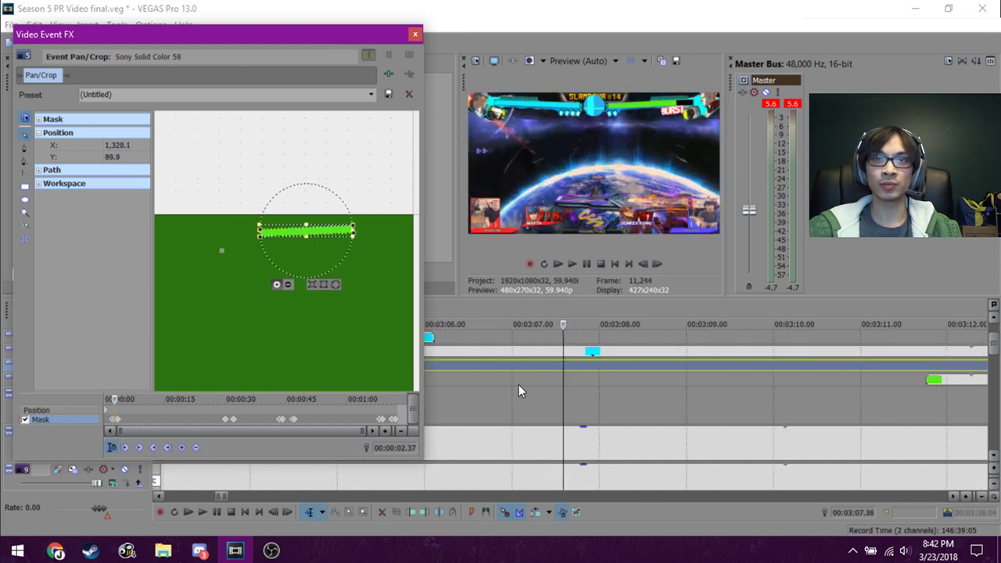
Check the green bar's mask animation between clip times 00:00:02.02 and 00:00:04.50, and close the Pan/Crop settings.
{"action": "scroll", "coordinate": [139, 416], "scroll_direction": "up", "scroll_amount": 5}
{"action": "left_click_drag", "start_coordinate": [250, 399], "coordinate": [312, 404]}
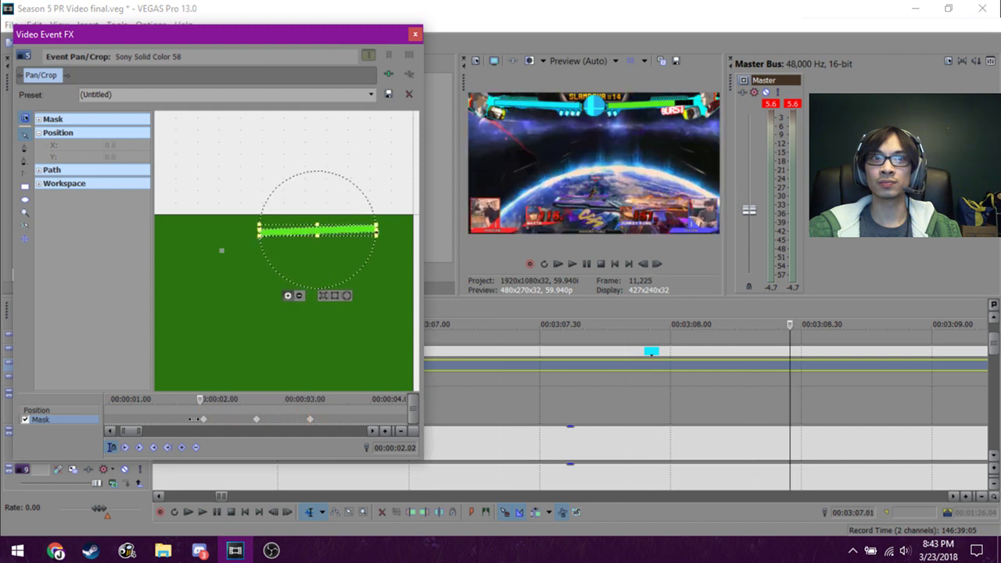
{"action": "left_click", "coordinate": [223, 419]}
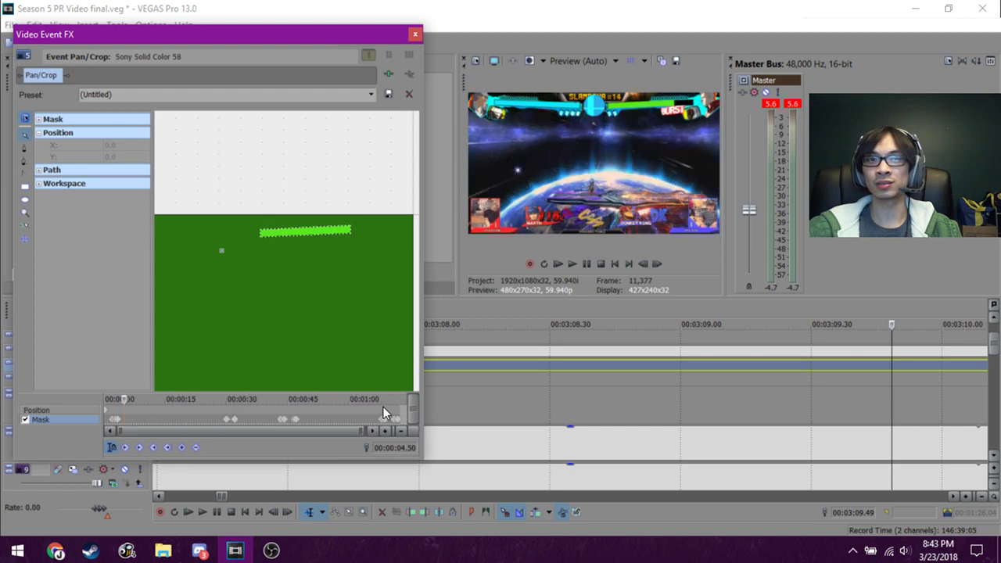
{"action": "left_click", "coordinate": [415, 33]}
{"action": "scroll", "coordinate": [743, 423], "scroll_direction": "down", "scroll_amount": 10}
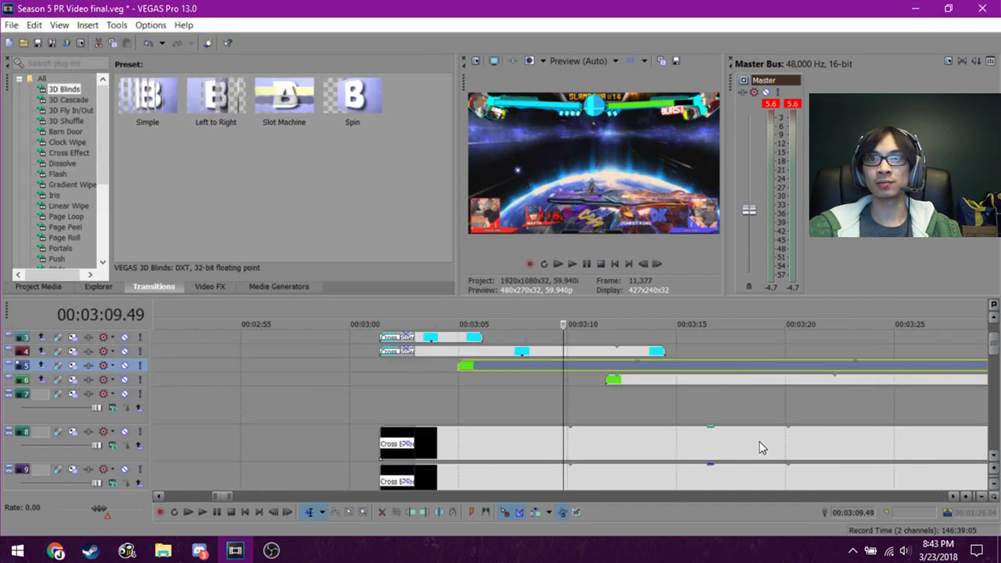
Sample the green and yellow bar clips on tracks 5 and 6 between 00:03:14.57 and 00:04:41.52.
{"action": "left_click", "coordinate": [618, 363]}
{"action": "scroll", "coordinate": [619, 369], "scroll_direction": "down", "scroll_amount": 5}
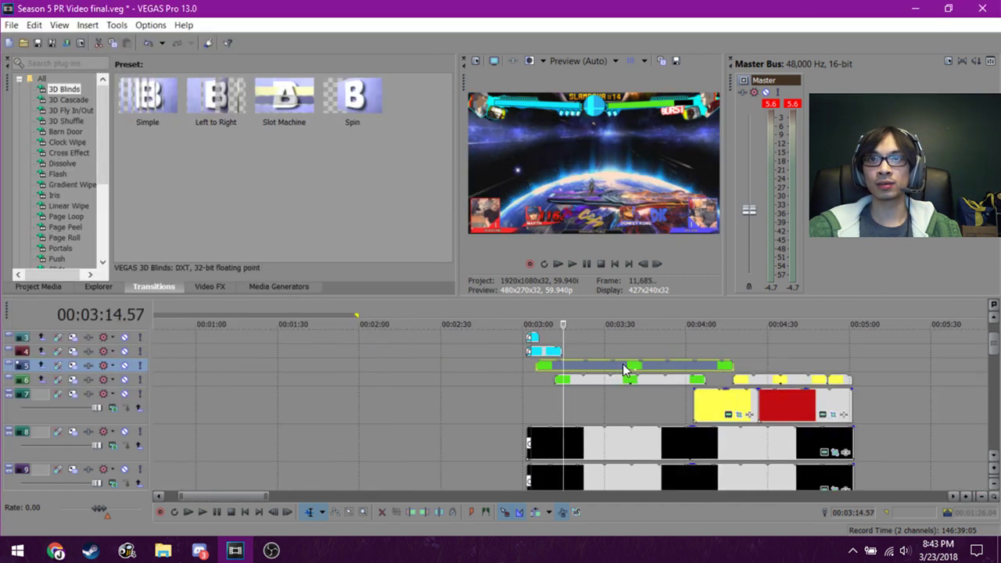
{"action": "left_click", "coordinate": [670, 375]}
{"action": "left_click", "coordinate": [714, 383]}
{"action": "left_click", "coordinate": [704, 380]}
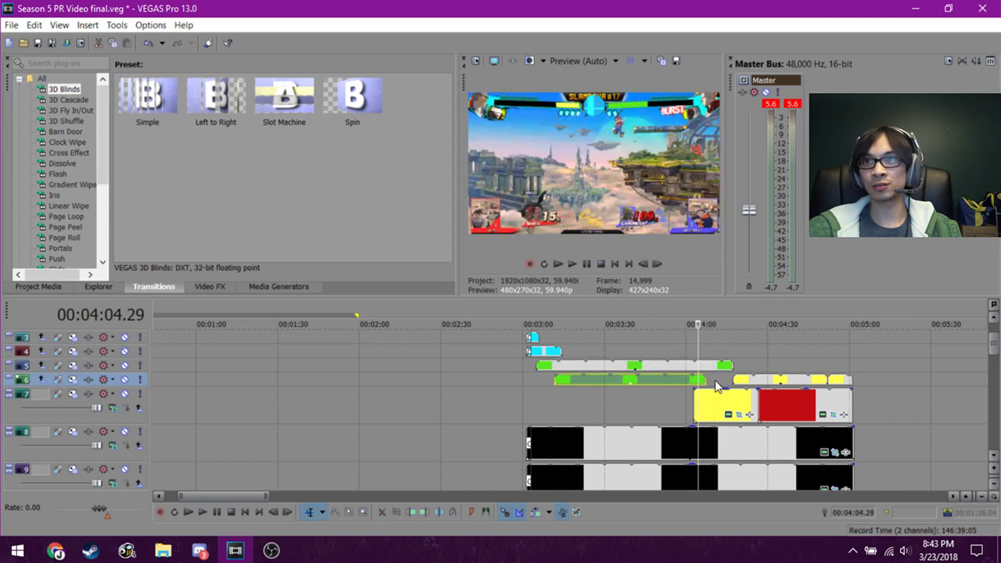
{"action": "left_click", "coordinate": [756, 362]}
{"action": "left_click", "coordinate": [799, 372]}
{"action": "scroll", "coordinate": [802, 371], "scroll_direction": "up", "scroll_amount": 4}
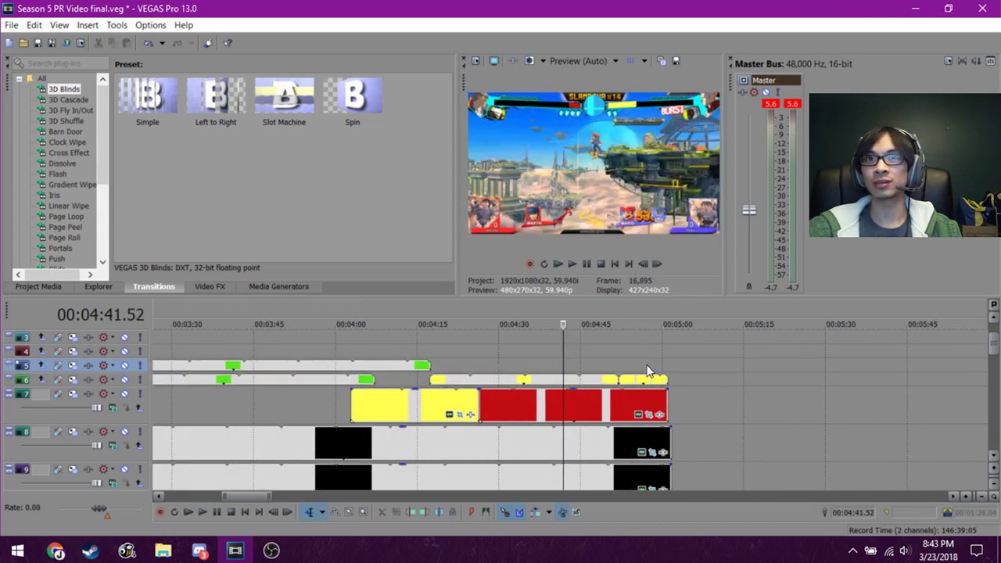
Recheck the green bars against the gameplay at points between 00:03:36.46 and 00:04:02.48.
{"action": "left_click", "coordinate": [359, 393]}
{"action": "left_click", "coordinate": [287, 360]}
{"action": "left_click", "coordinate": [208, 354]}
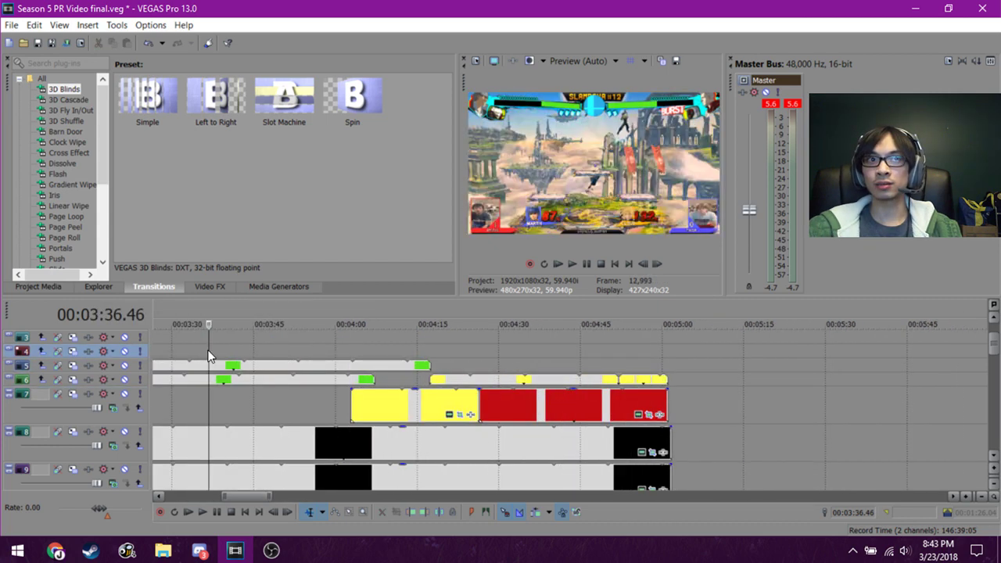
{"action": "scroll", "coordinate": [541, 385], "scroll_direction": "down", "scroll_amount": 3}
{"action": "scroll", "coordinate": [541, 385], "scroll_direction": "up", "scroll_amount": 3}
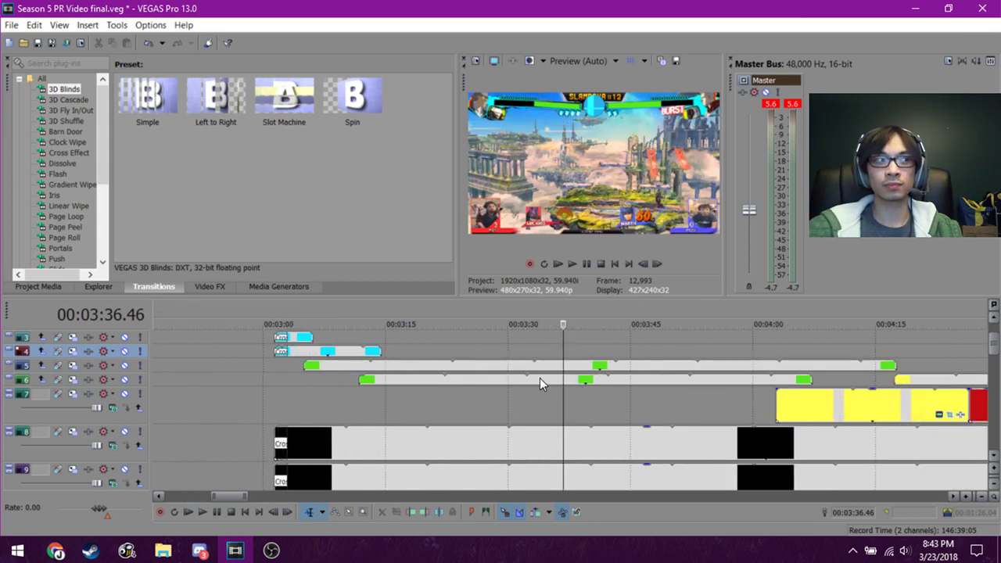
{"action": "scroll", "coordinate": [540, 379], "scroll_direction": "down", "scroll_amount": 2}
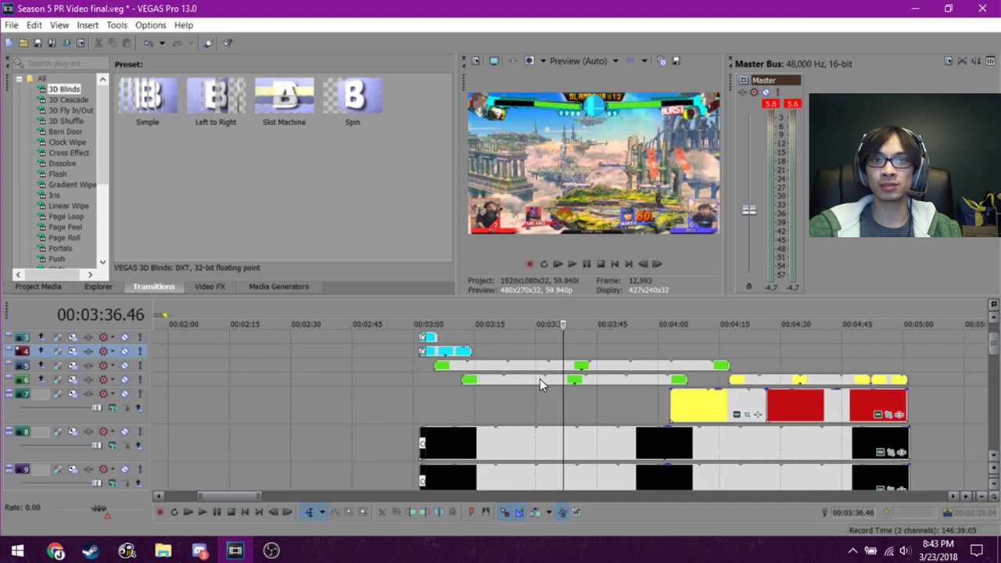
{"action": "left_click", "coordinate": [670, 364]}
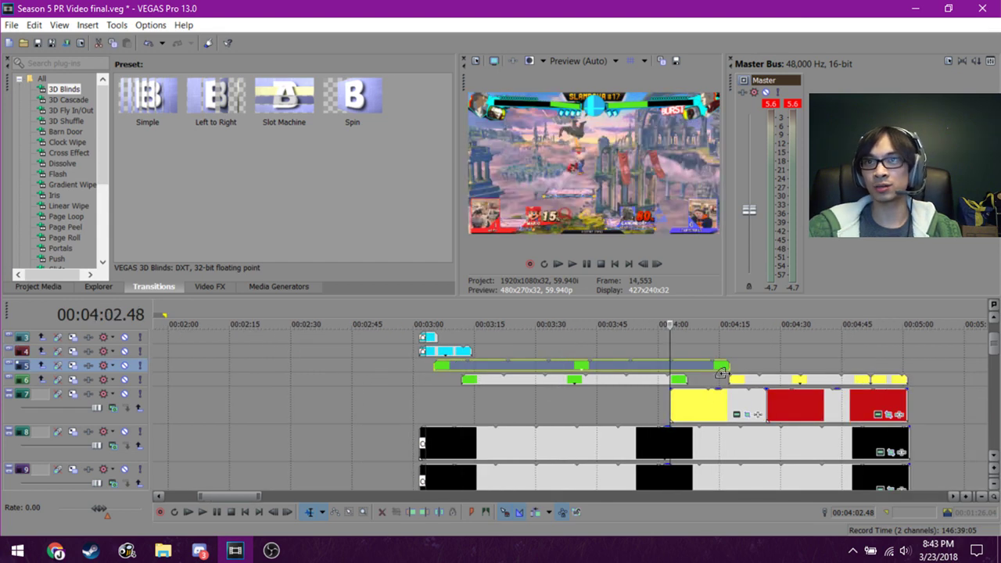
{"action": "left_click", "coordinate": [580, 351]}
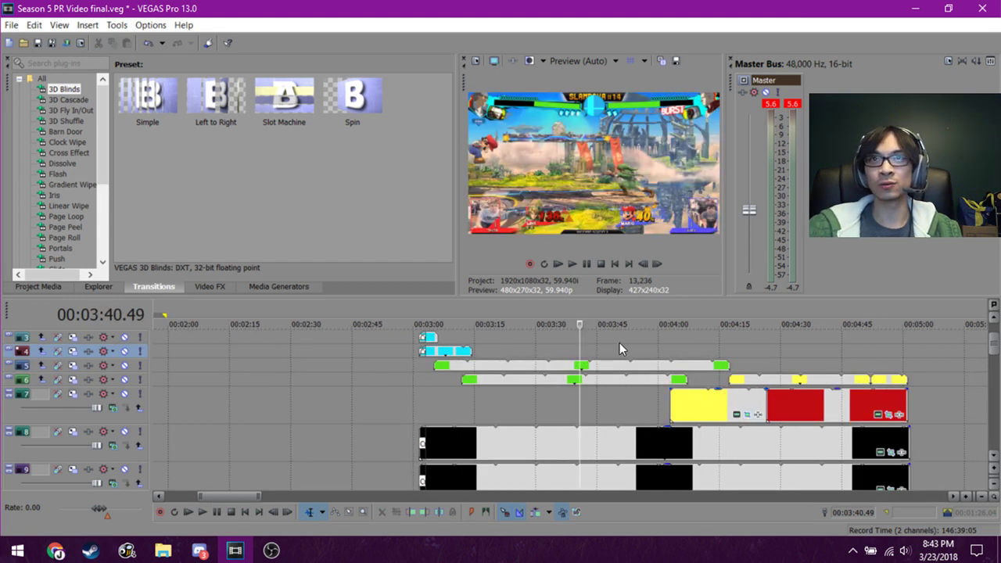
{"action": "scroll", "coordinate": [620, 343], "scroll_direction": "up", "scroll_amount": 2}
{"action": "key", "text": "l"}
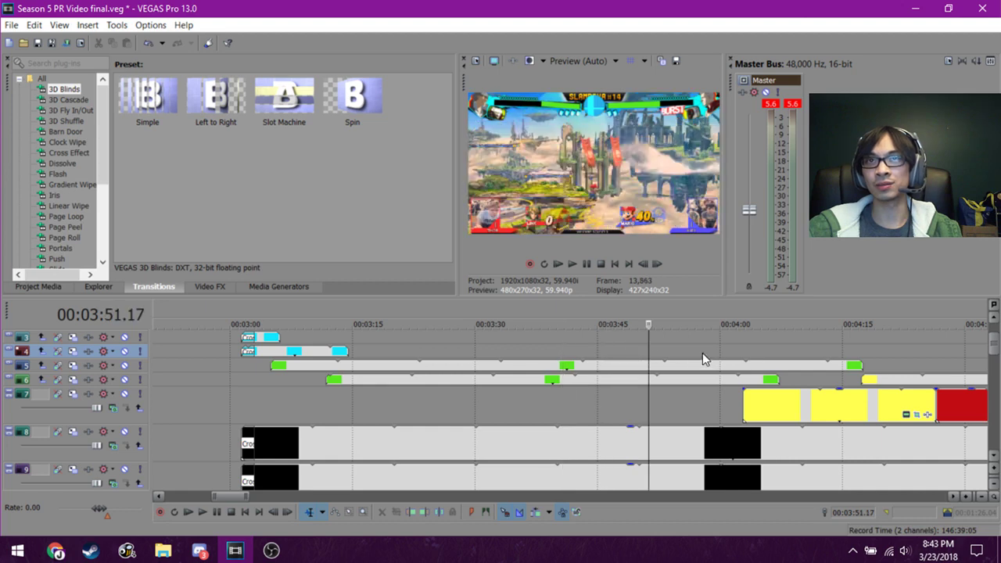
Go down to the gameplay clips on track 16 and preview them at points between 00:04:02.48 and 00:04:48.32.
{"action": "scroll", "coordinate": [705, 353], "scroll_direction": "down", "scroll_amount": 2}
{"action": "scroll", "coordinate": [704, 353], "scroll_direction": "down", "scroll_amount": 3}
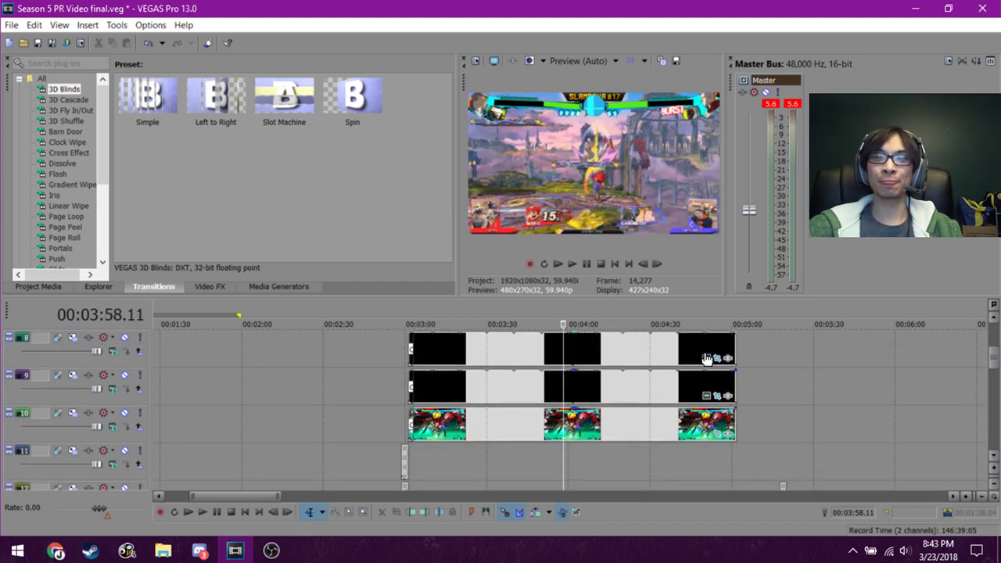
{"action": "scroll", "coordinate": [534, 429], "scroll_direction": "down", "scroll_amount": 5}
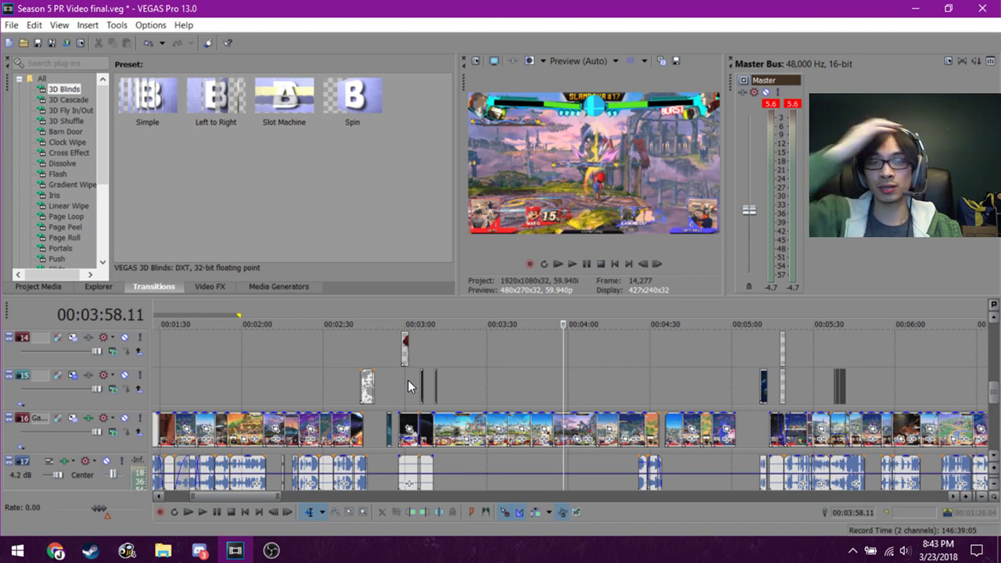
{"action": "left_click", "coordinate": [482, 393]}
{"action": "key", "text": "space"}
{"action": "left_click", "coordinate": [648, 376]}
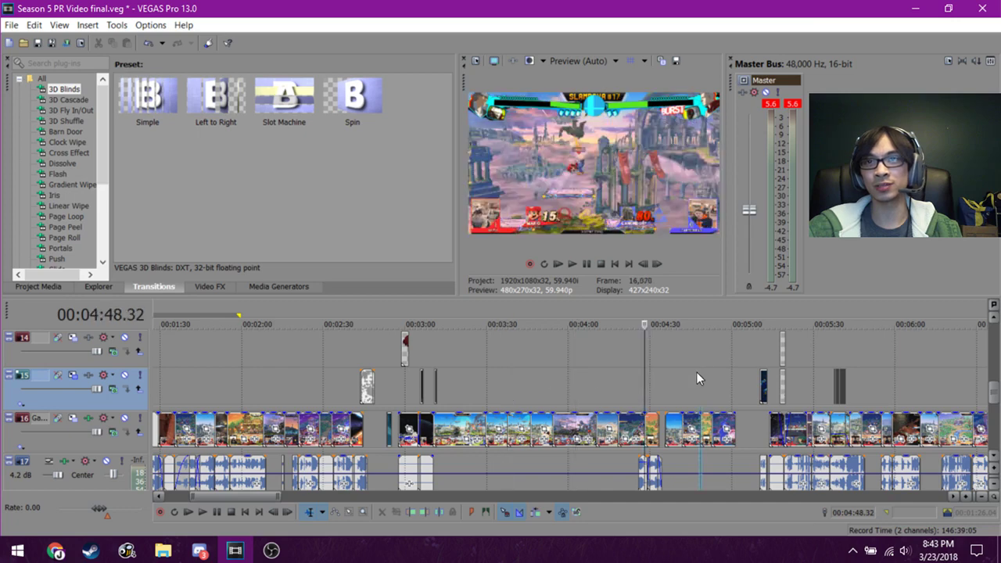
{"action": "left_click", "coordinate": [560, 378]}
{"action": "left_click", "coordinate": [597, 377]}
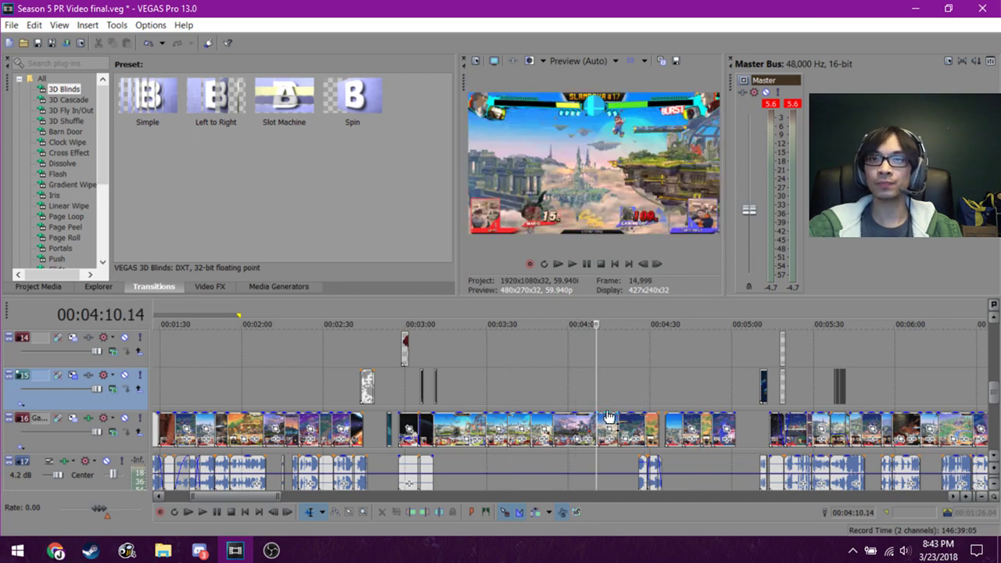
{"action": "left_click", "coordinate": [604, 390]}
{"action": "left_click", "coordinate": [575, 385]}
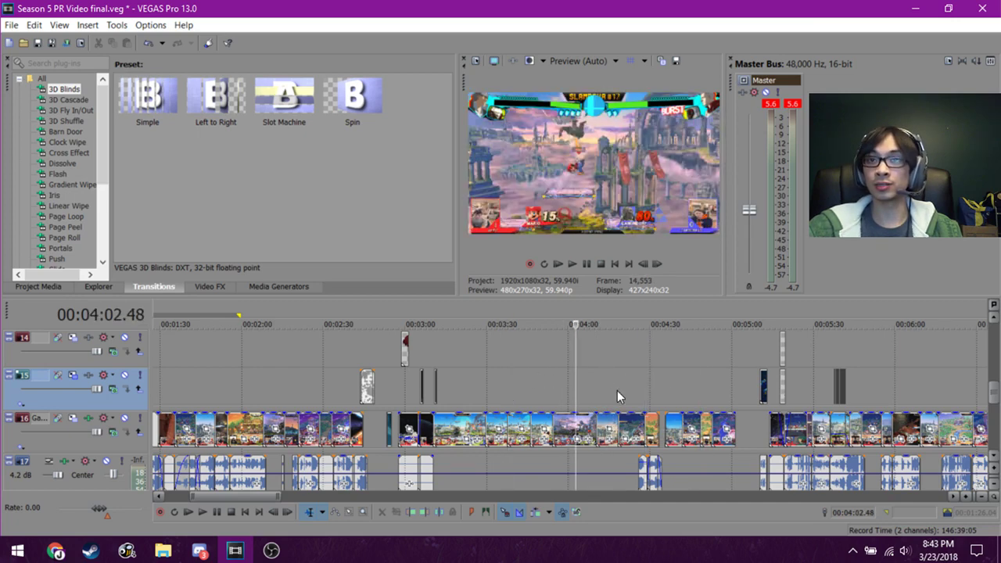
Select the time range of the health-bar section from 00:02:58.47 to 00:05:01.18.
{"action": "scroll", "coordinate": [617, 390], "scroll_direction": "down", "scroll_amount": 1}
{"action": "left_click_drag", "start_coordinate": [403, 368], "coordinate": [736, 374]}
{"action": "scroll", "coordinate": [670, 352], "scroll_direction": "down", "scroll_amount": 5}
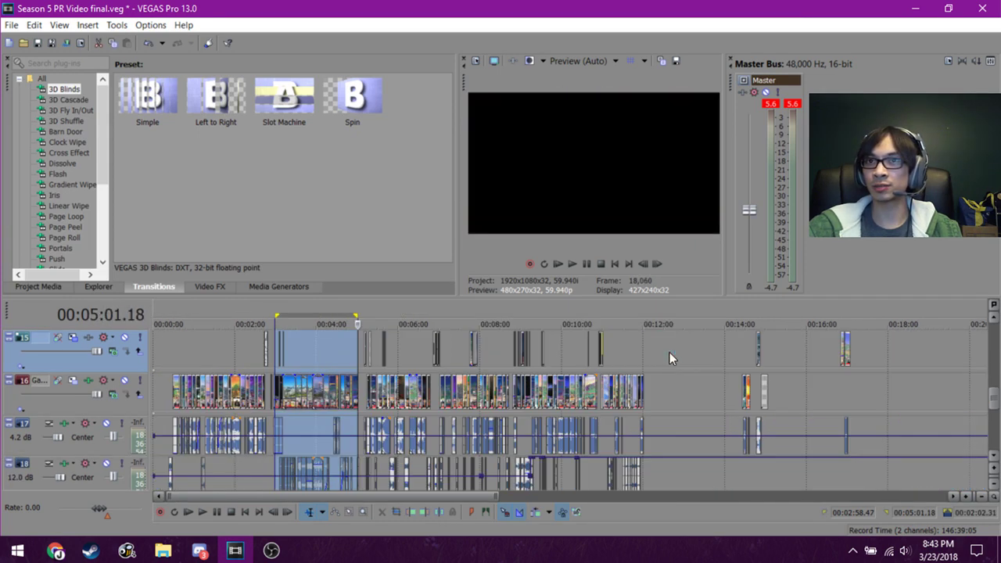
Preview the other gameplay sections around 00:07:17.48, 00:06:28.34 and 00:05:54.55, and return to the overlay clips near 00:03:57.34.
{"action": "left_click", "coordinate": [452, 357]}
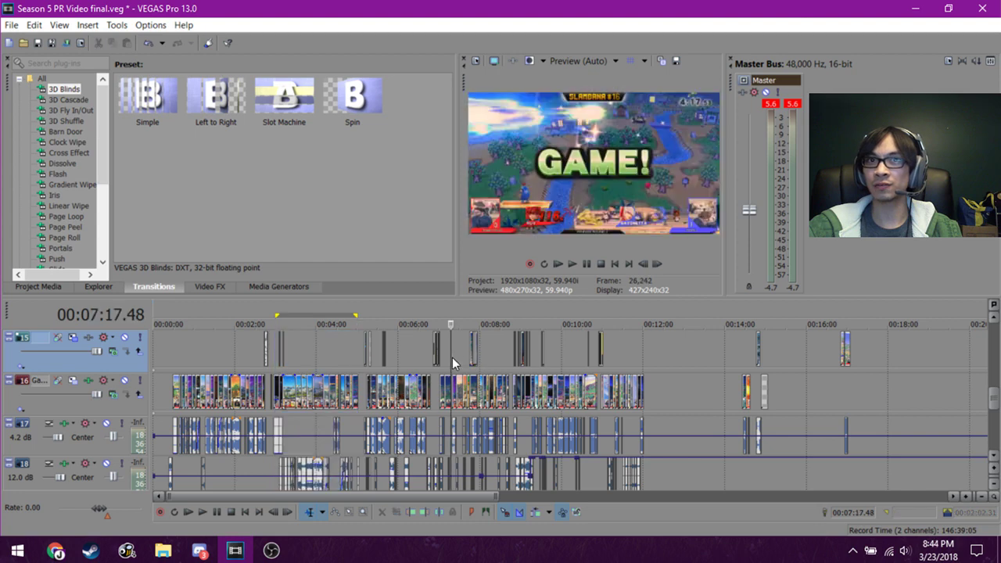
{"action": "left_click", "coordinate": [415, 362]}
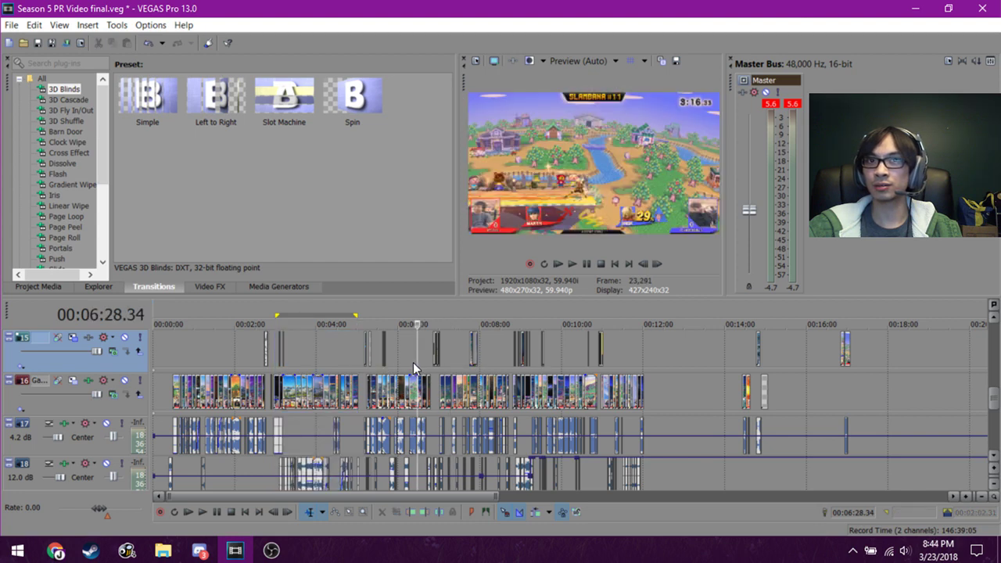
{"action": "left_click", "coordinate": [396, 365]}
{"action": "scroll", "coordinate": [397, 360], "scroll_direction": "up", "scroll_amount": 3}
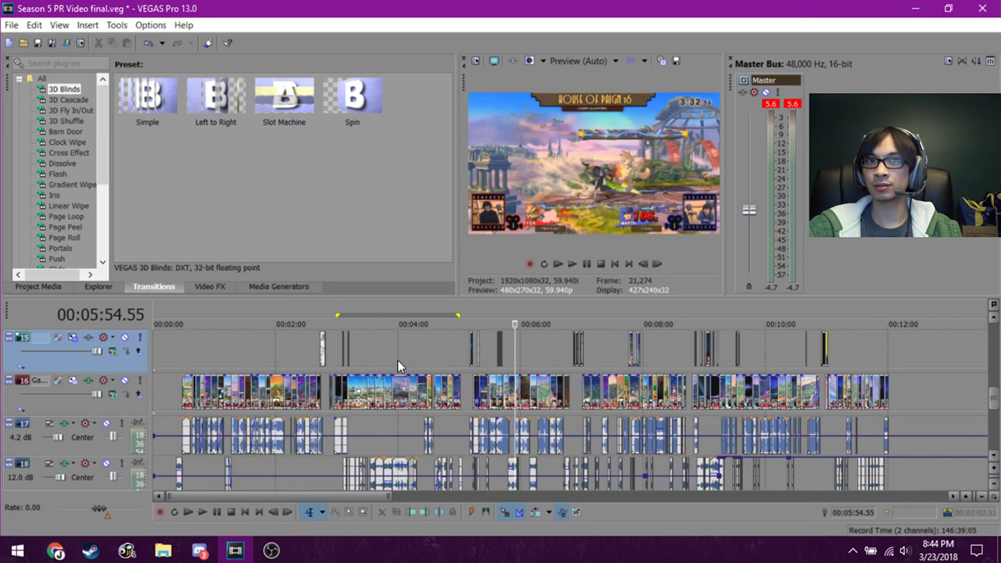
{"action": "left_click", "coordinate": [514, 359]}
{"action": "scroll", "coordinate": [563, 383], "scroll_direction": "up", "scroll_amount": 3}
{"action": "scroll", "coordinate": [563, 381], "scroll_direction": "up", "scroll_amount": 2}
{"action": "scroll", "coordinate": [564, 381], "scroll_direction": "up", "scroll_amount": 4}
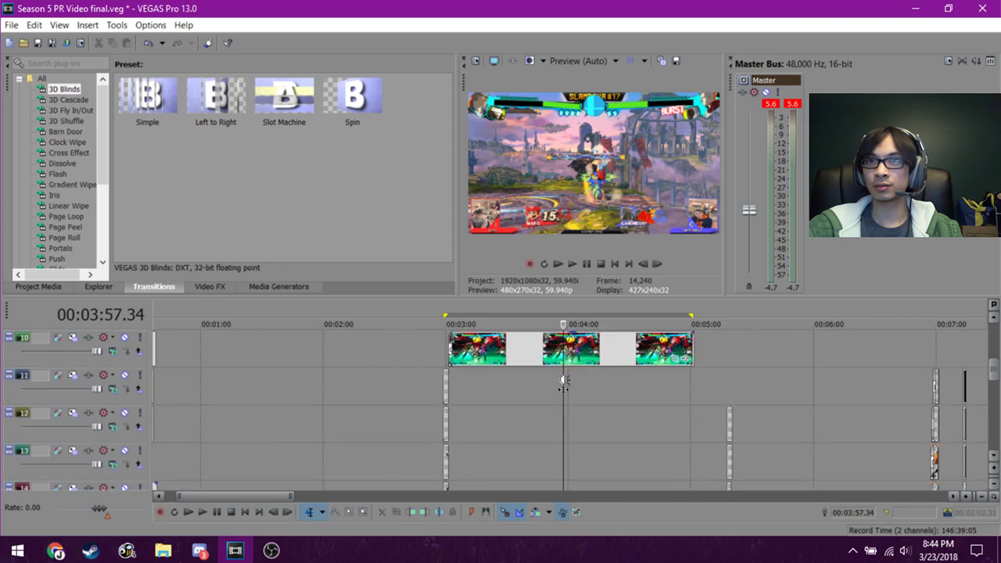
Sample the overlay clips on tracks 8 and 9 at points between 00:03:22.15 and 00:04:52.04.
{"action": "left_click", "coordinate": [577, 384]}
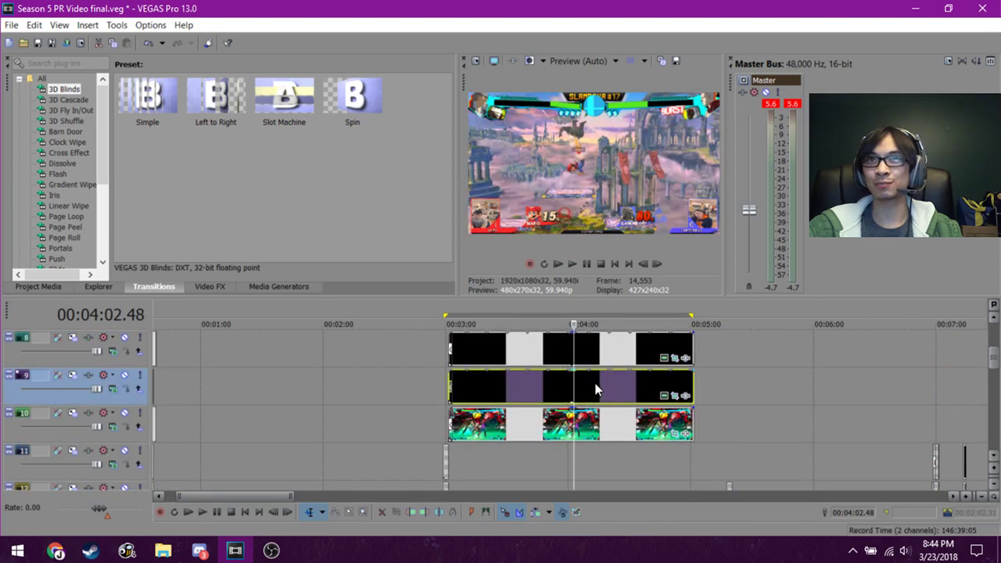
{"action": "left_click", "coordinate": [596, 385]}
{"action": "left_click", "coordinate": [621, 385]}
{"action": "left_click", "coordinate": [642, 383]}
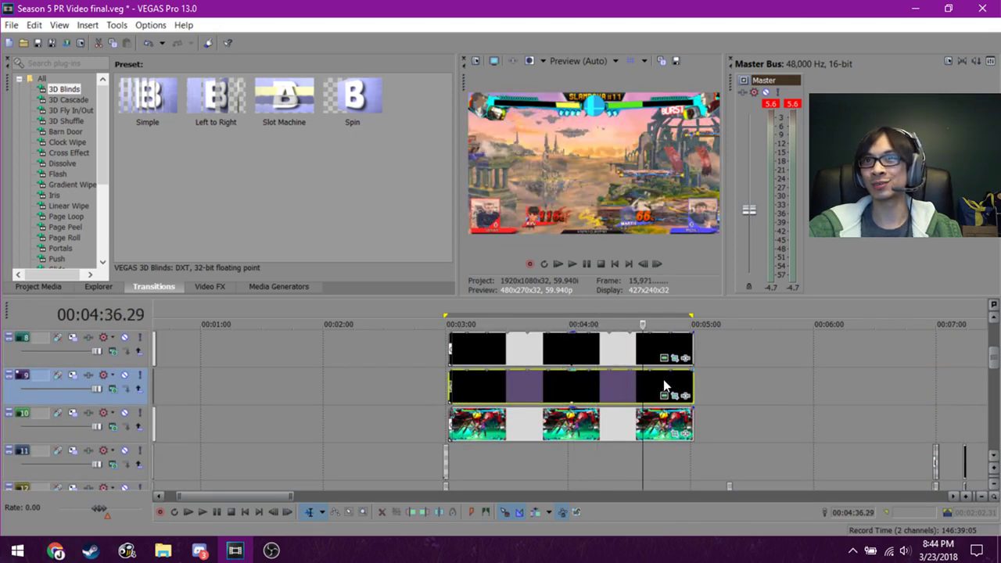
{"action": "left_click", "coordinate": [668, 383]}
{"action": "left_click", "coordinate": [676, 384]}
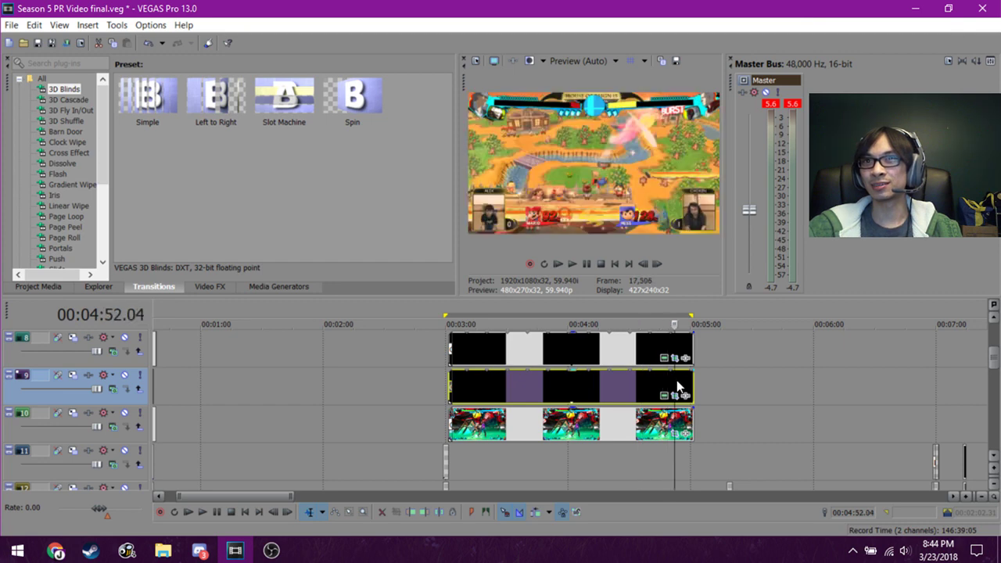
{"action": "left_click", "coordinate": [689, 383]}
{"action": "left_click", "coordinate": [614, 385]}
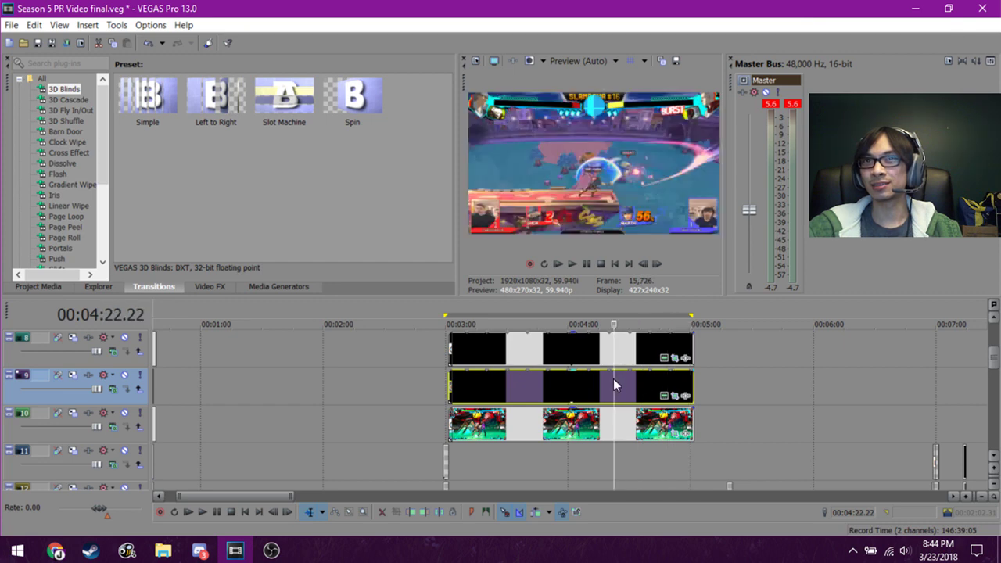
{"action": "left_click", "coordinate": [522, 383]}
{"action": "left_click", "coordinate": [485, 385]}
{"action": "left_click", "coordinate": [488, 344]}
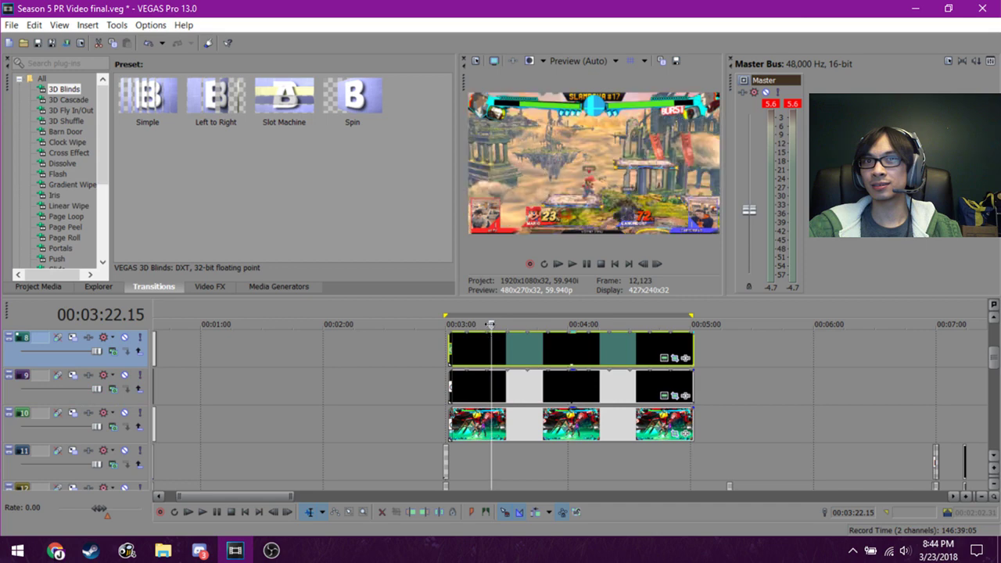
Compare the health bars with the gameplay at points between 00:03:40.49 and 00:04:52.04, ending at 00:04:29.04.
{"action": "left_click", "coordinate": [478, 467]}
{"action": "left_click", "coordinate": [528, 463]}
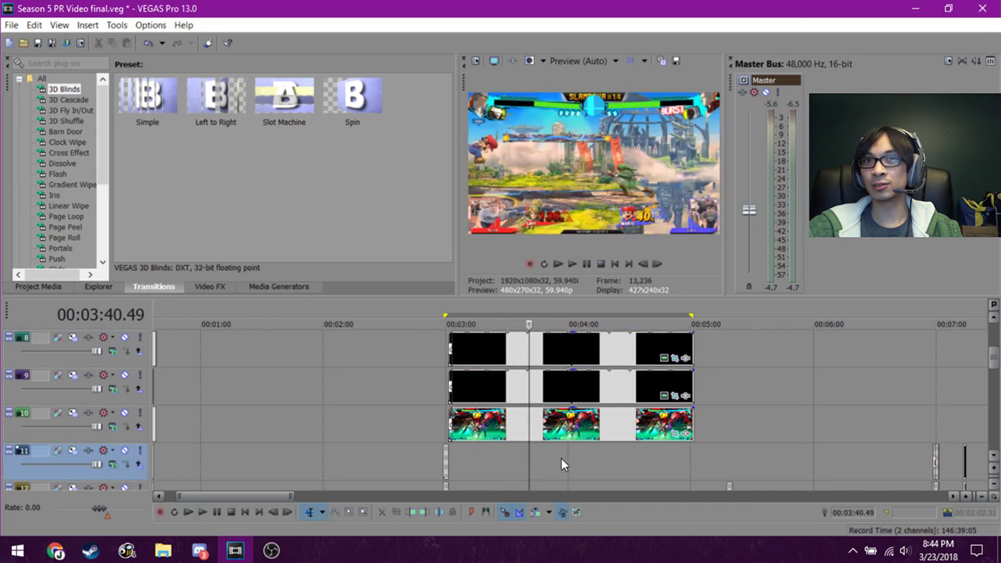
{"action": "left_click", "coordinate": [621, 458]}
{"action": "left_click", "coordinate": [522, 456]}
{"action": "left_click", "coordinate": [603, 461]}
{"action": "left_click", "coordinate": [641, 457]}
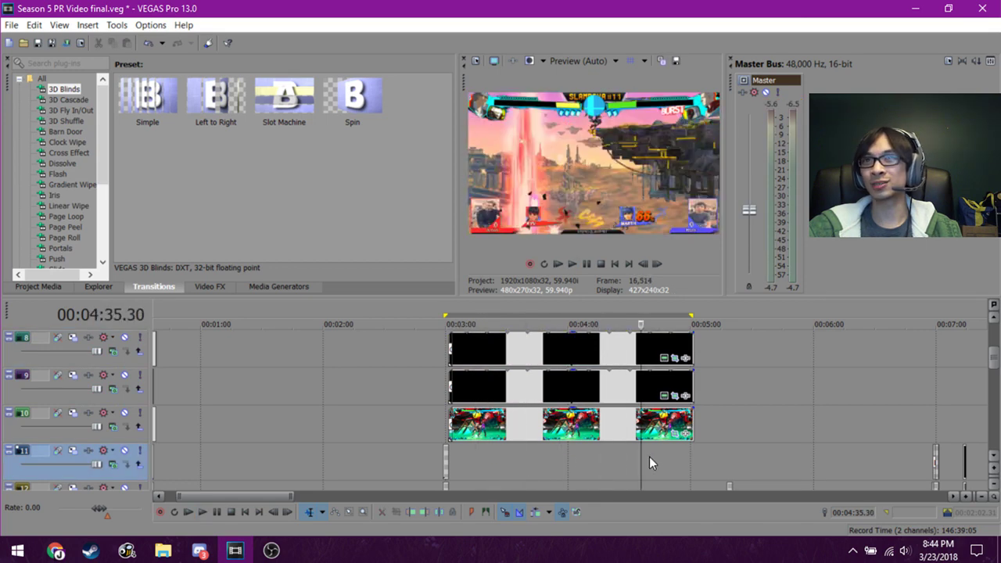
{"action": "left_click", "coordinate": [660, 456]}
{"action": "left_click", "coordinate": [617, 456]}
{"action": "left_click", "coordinate": [677, 455]}
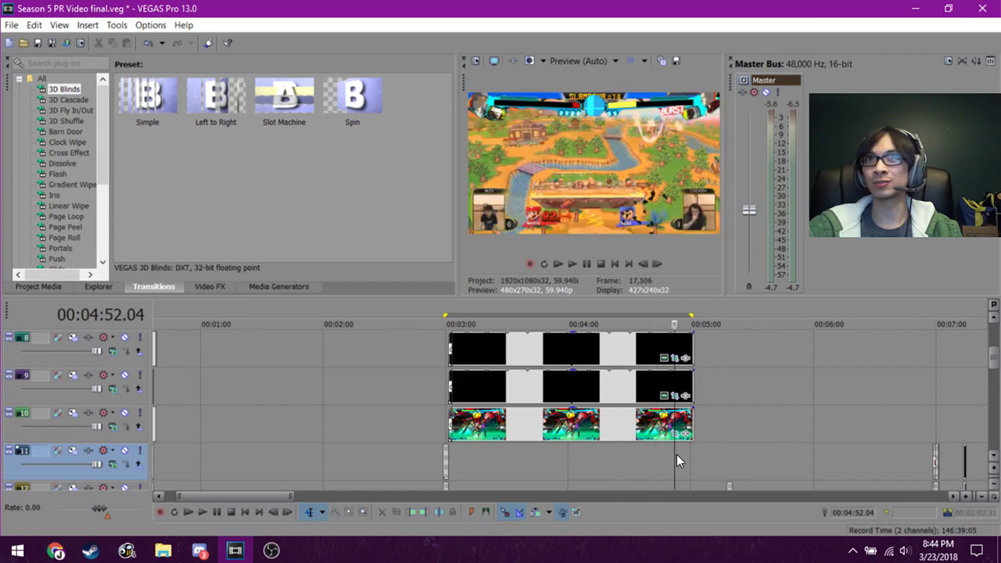
{"action": "left_click", "coordinate": [622, 457]}
{"action": "left_click", "coordinate": [630, 460]}
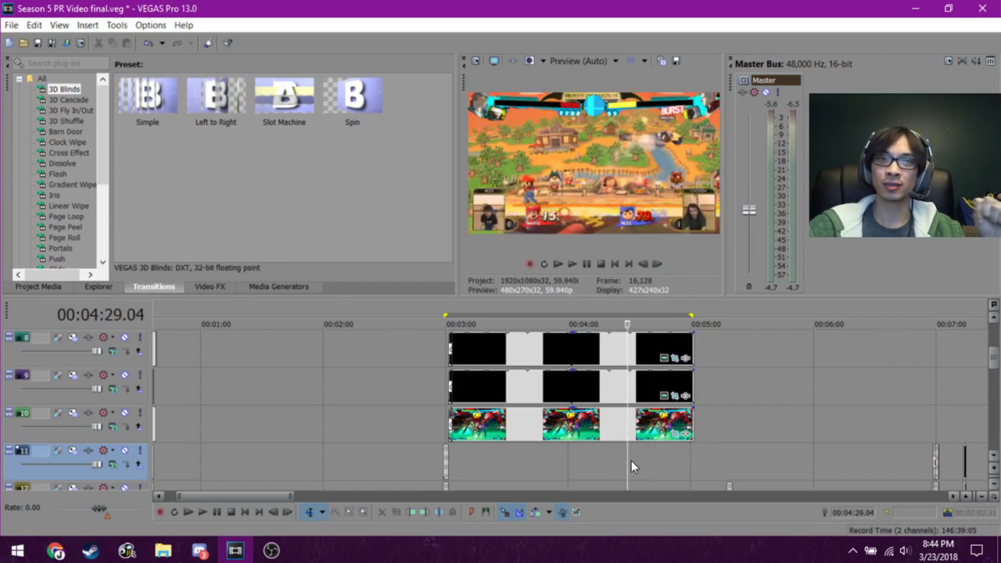
Examine the composited health-bar frames around 00:04:18.55 and 00:04:26.27 above the tracks below the overlays.
{"action": "left_click", "coordinate": [556, 461]}
{"action": "left_click", "coordinate": [583, 453]}
{"action": "left_click", "coordinate": [609, 454]}
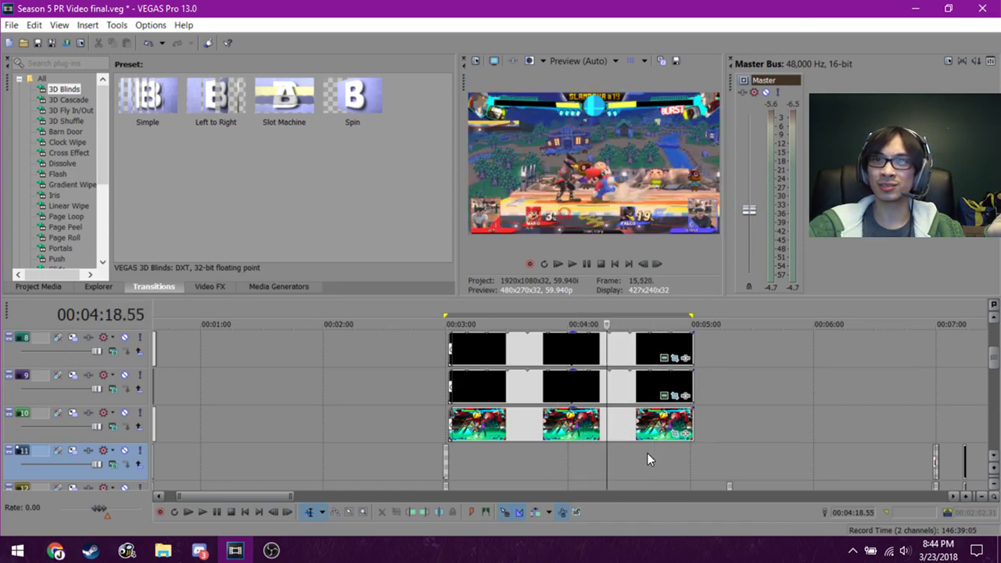
{"action": "left_click", "coordinate": [647, 453]}
{"action": "left_click", "coordinate": [672, 453]}
{"action": "left_click", "coordinate": [610, 445]}
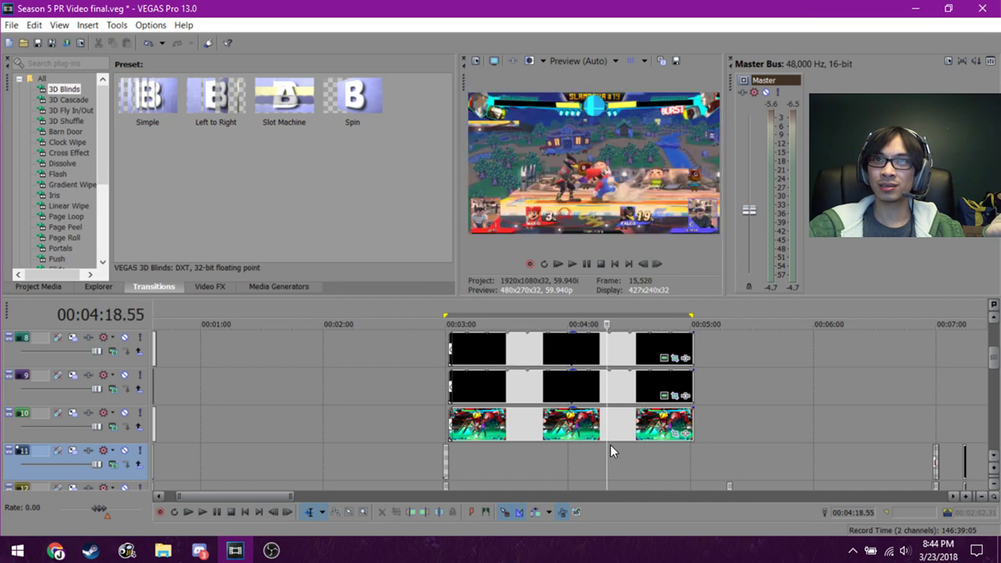
{"action": "left_click", "coordinate": [575, 450]}
{"action": "left_click", "coordinate": [625, 456]}
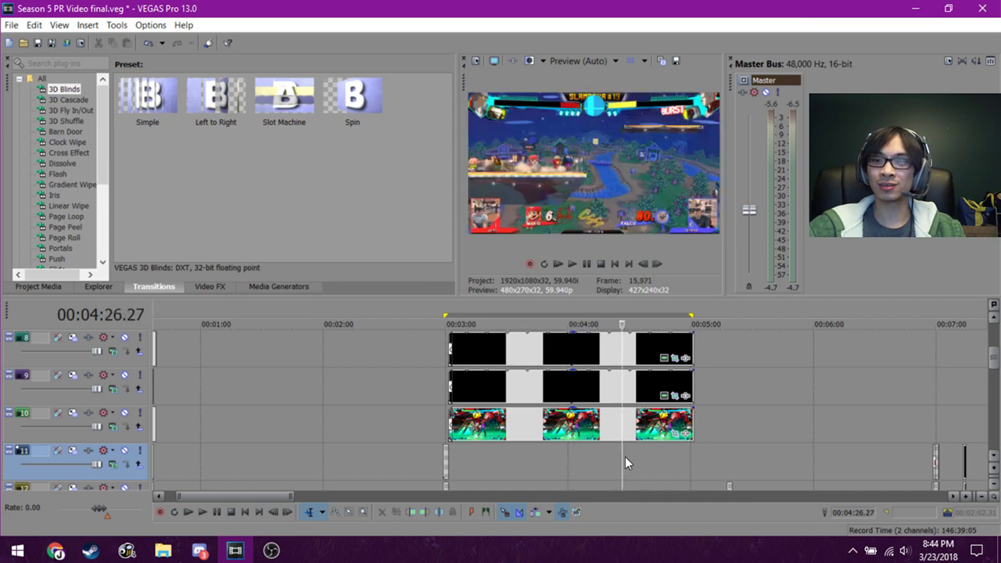
{"action": "scroll", "coordinate": [625, 457], "scroll_direction": "down", "scroll_amount": 1}
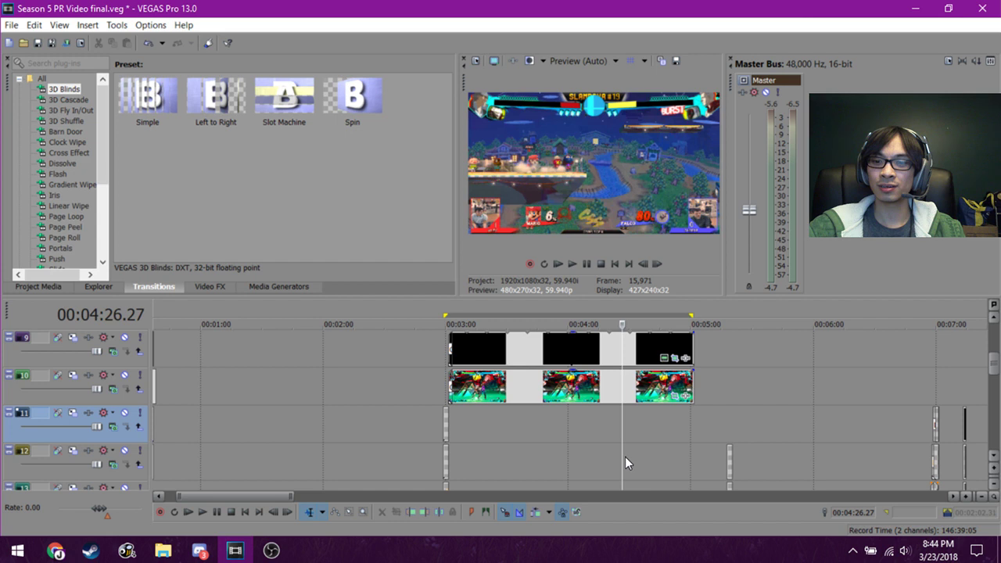
Sample the gameplay beneath the overlays at points between 00:04:10.14 and 00:04:50.38, checking tracks 11 to 14.
{"action": "scroll", "coordinate": [625, 457], "scroll_direction": "down", "scroll_amount": 1}
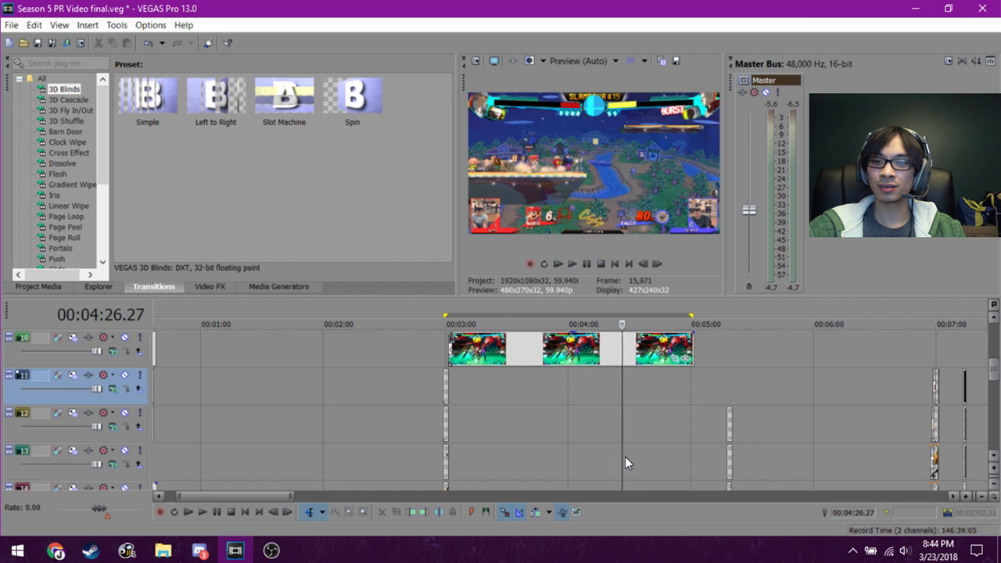
{"action": "scroll", "coordinate": [625, 456], "scroll_direction": "down", "scroll_amount": 1}
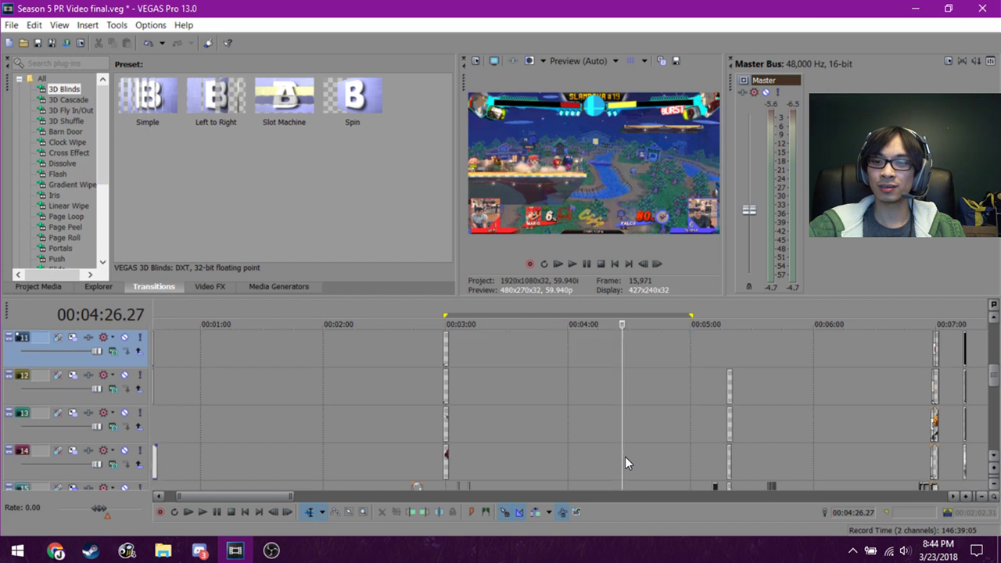
{"action": "scroll", "coordinate": [625, 456], "scroll_direction": "up", "scroll_amount": 2}
{"action": "scroll", "coordinate": [625, 457], "scroll_direction": "down", "scroll_amount": 2}
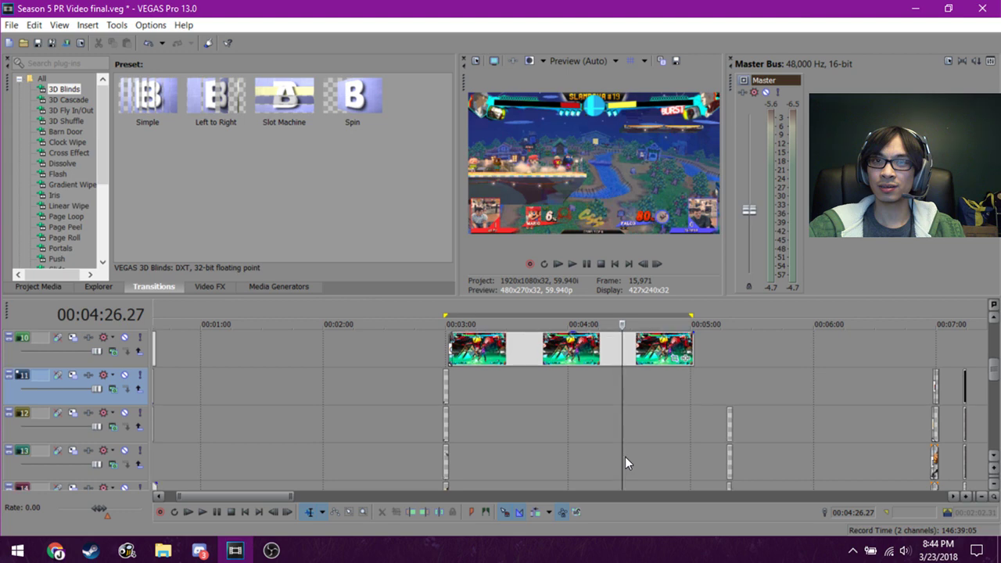
{"action": "left_click", "coordinate": [589, 444]}
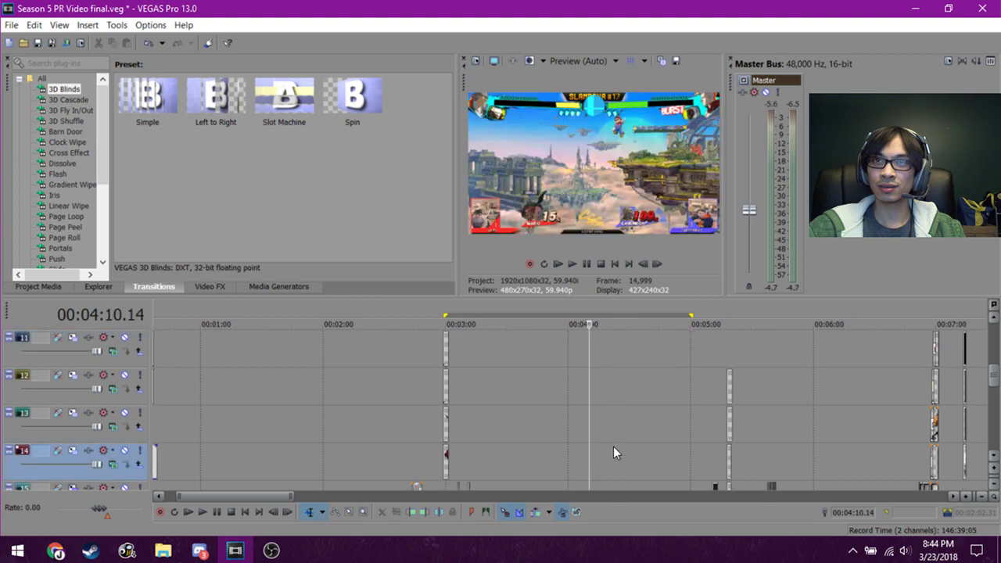
{"action": "left_click", "coordinate": [614, 447]}
{"action": "left_click", "coordinate": [642, 446]}
{"action": "left_click", "coordinate": [671, 445]}
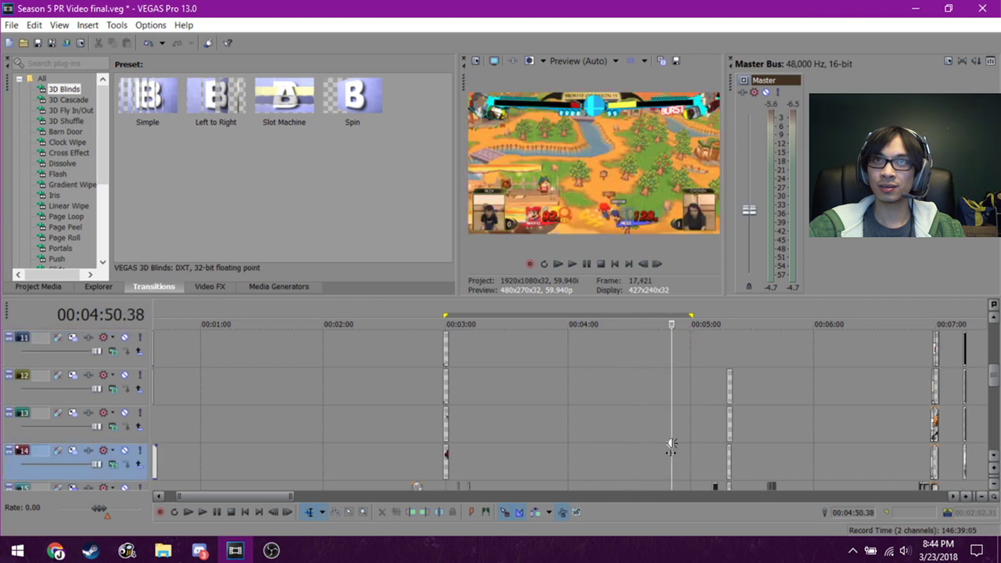
Examine the track stack around 00:04:50.38, from the overlay on track 10 to the gameplay and audio on tracks 16 to 18.
{"action": "scroll", "coordinate": [671, 445], "scroll_direction": "down", "scroll_amount": 2}
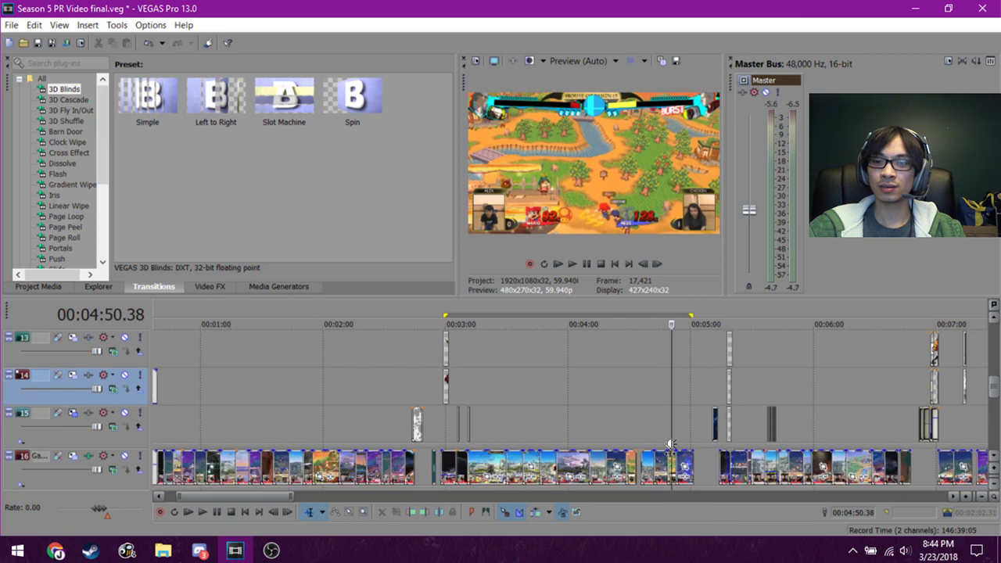
{"action": "scroll", "coordinate": [671, 444], "scroll_direction": "down", "scroll_amount": 3}
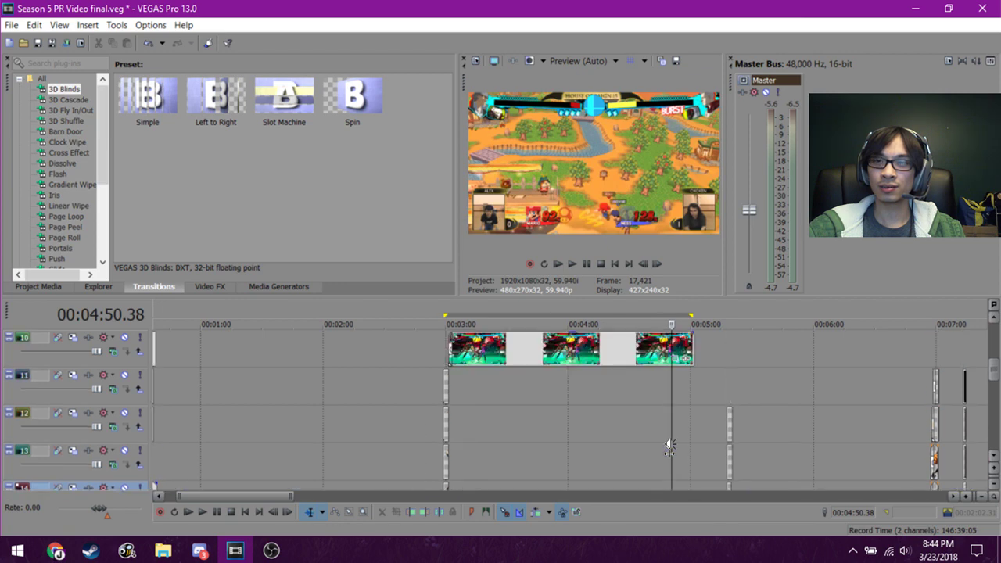
{"action": "scroll", "coordinate": [643, 423], "scroll_direction": "down", "scroll_amount": 1}
{"action": "scroll", "coordinate": [643, 423], "scroll_direction": "up", "scroll_amount": 5}
{"action": "scroll", "coordinate": [643, 423], "scroll_direction": "down", "scroll_amount": 1}
{"action": "scroll", "coordinate": [629, 407], "scroll_direction": "up", "scroll_amount": 2}
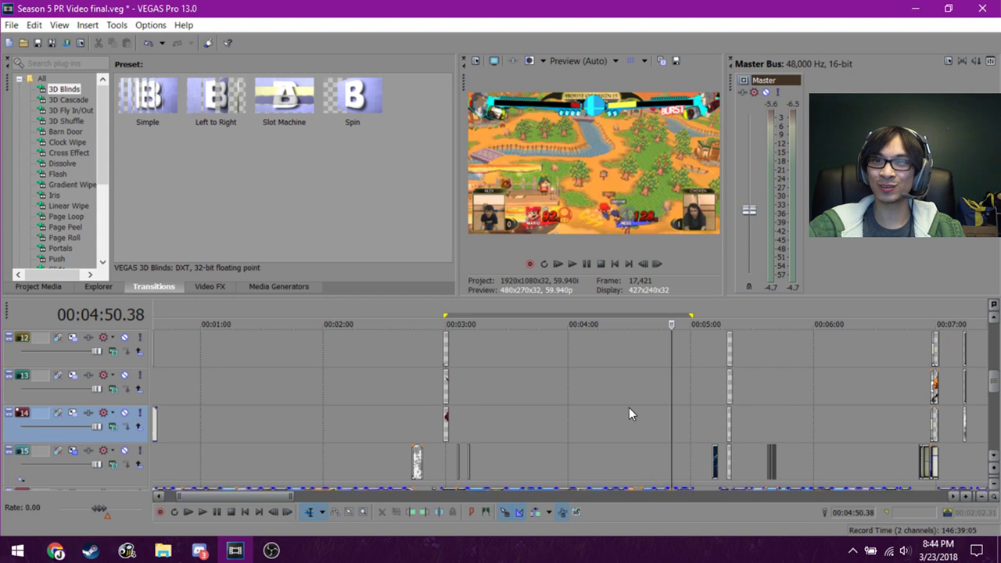
{"action": "scroll", "coordinate": [628, 407], "scroll_direction": "up", "scroll_amount": 3}
{"action": "scroll", "coordinate": [629, 408], "scroll_direction": "down", "scroll_amount": 2}
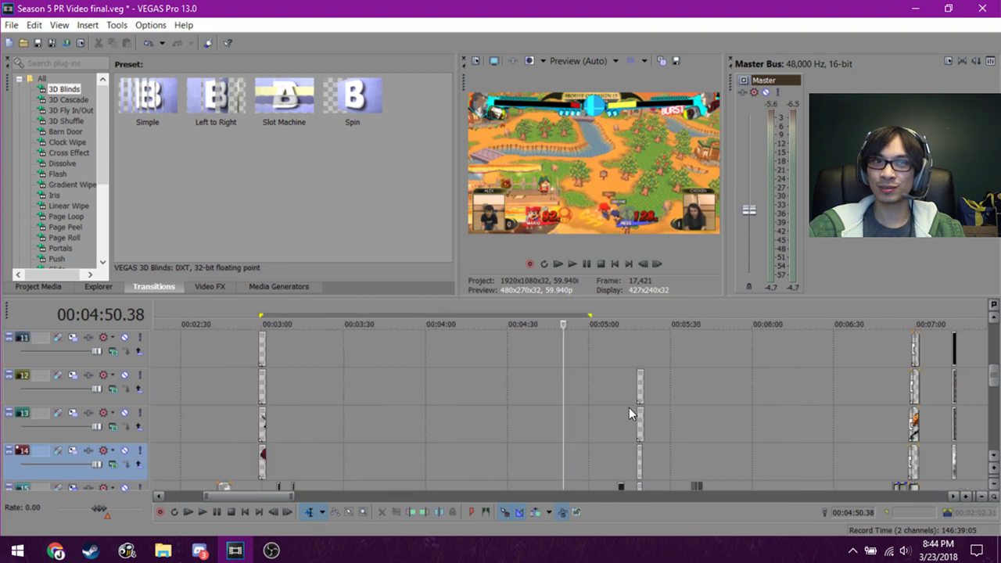
{"action": "scroll", "coordinate": [628, 408], "scroll_direction": "down", "scroll_amount": 4}
{"action": "scroll", "coordinate": [629, 408], "scroll_direction": "up", "scroll_amount": 2}
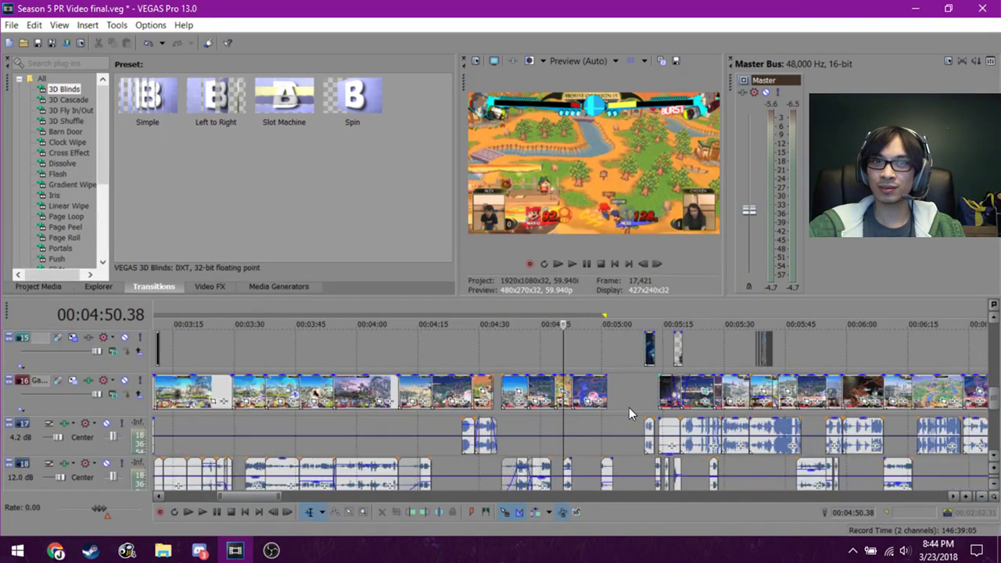
Preview the gameplay at points from 00:04:57.08 back to 00:04:13.58, and save the project.
{"action": "left_click", "coordinate": [589, 423]}
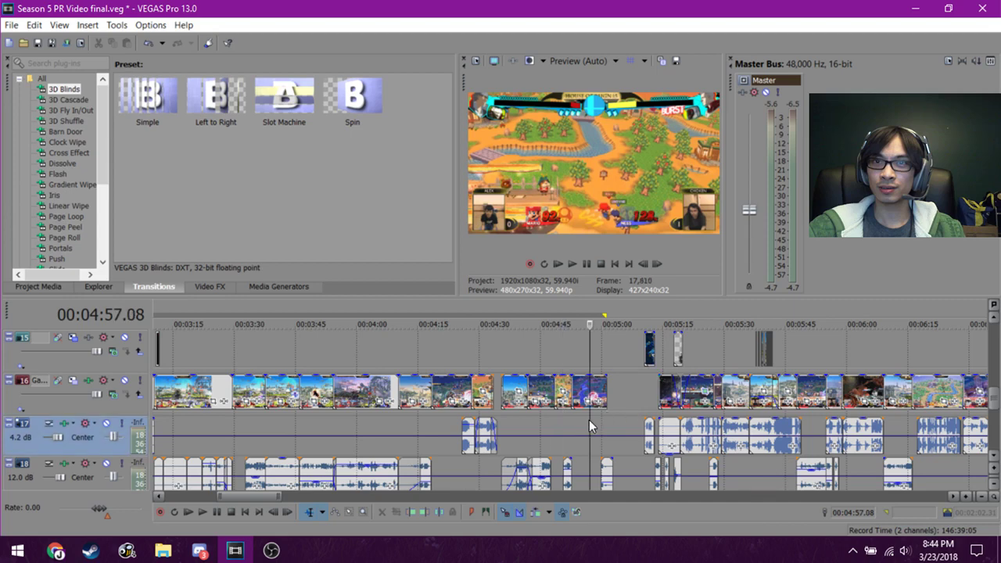
{"action": "left_click", "coordinate": [540, 341]}
{"action": "left_click", "coordinate": [512, 351]}
{"action": "left_click", "coordinate": [471, 351]}
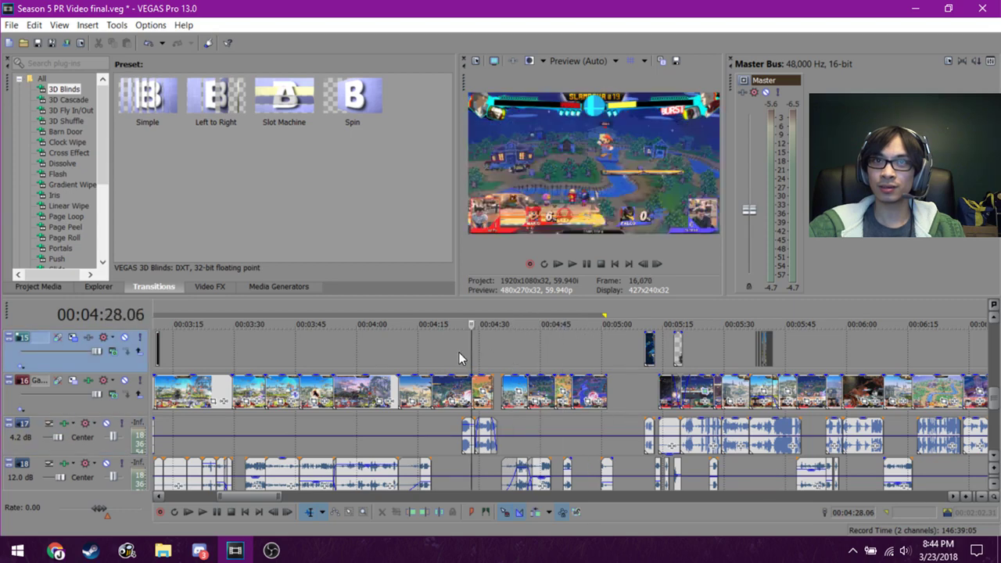
{"action": "left_click", "coordinate": [446, 353]}
{"action": "left_click", "coordinate": [414, 347]}
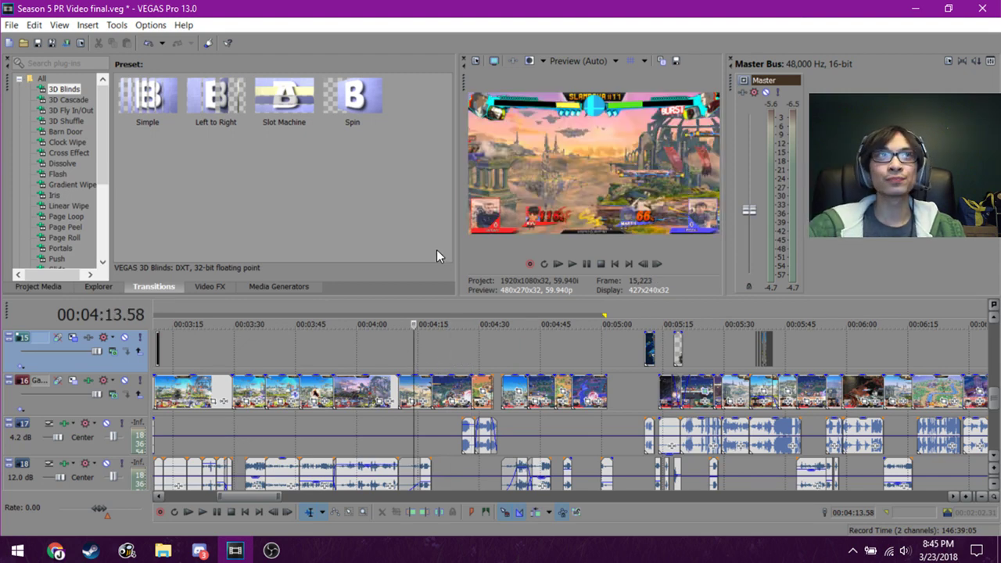
{"action": "key", "text": "ctrl+s"}
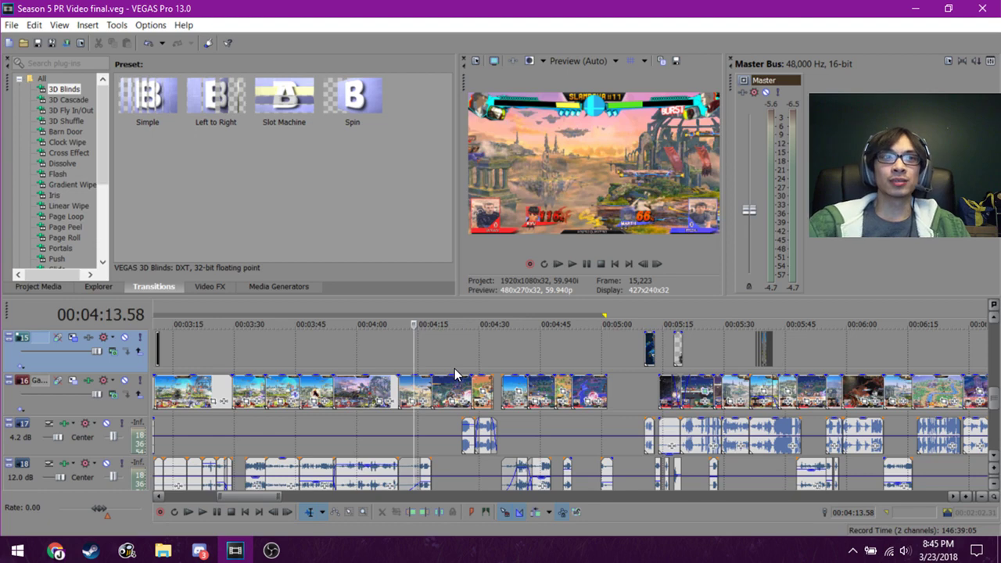
Preview the player introduction at 00:03:00.18 and inspect its stacked clips on tracks 11 to 14.
{"action": "scroll", "coordinate": [454, 374], "scroll_direction": "left", "scroll_amount": 3}
{"action": "scroll", "coordinate": [454, 374], "scroll_direction": "up", "scroll_amount": 3}
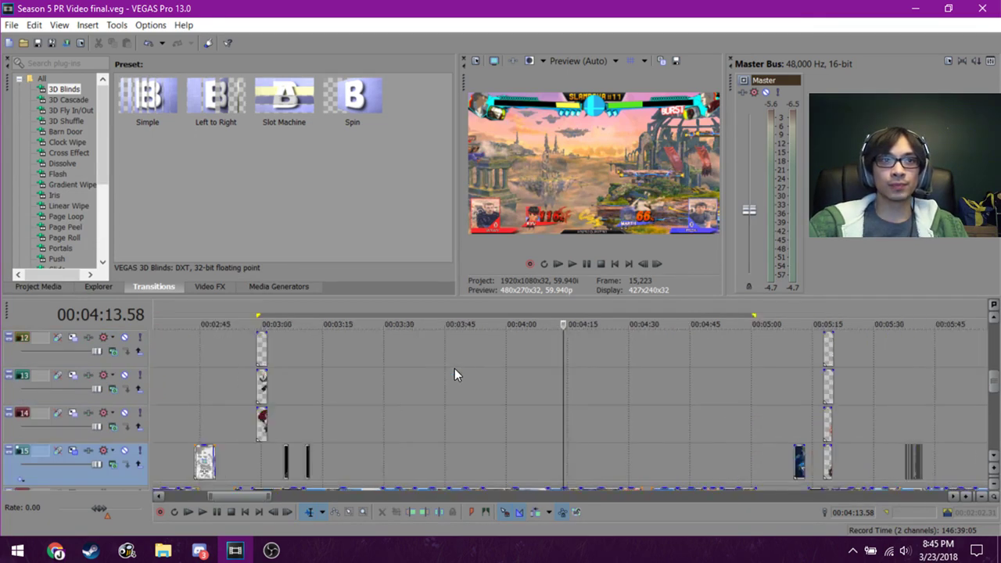
{"action": "left_click", "coordinate": [418, 379]}
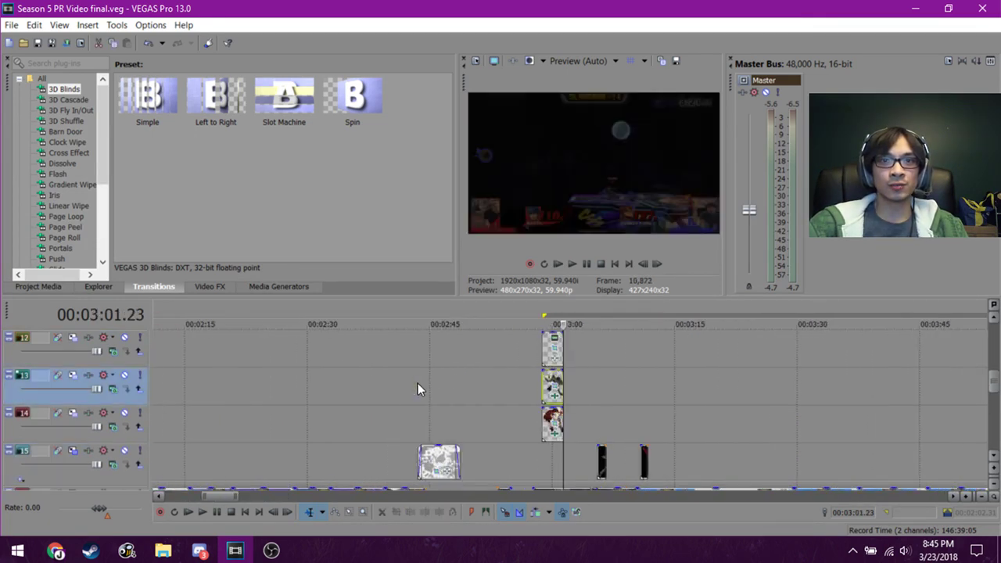
{"action": "scroll", "coordinate": [548, 391], "scroll_direction": "up", "scroll_amount": 1}
{"action": "left_click", "coordinate": [551, 386]}
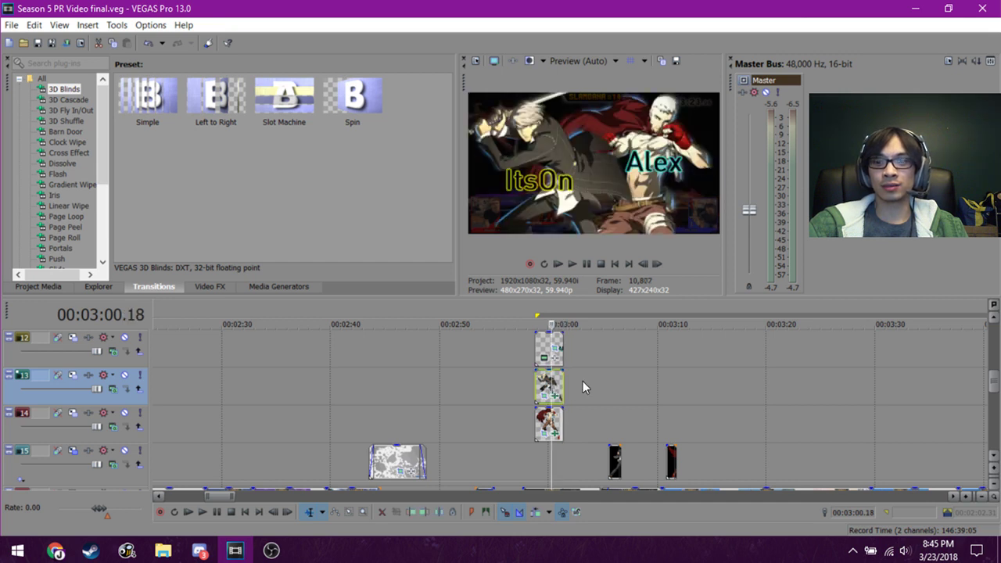
{"action": "scroll", "coordinate": [602, 386], "scroll_direction": "up", "scroll_amount": 2}
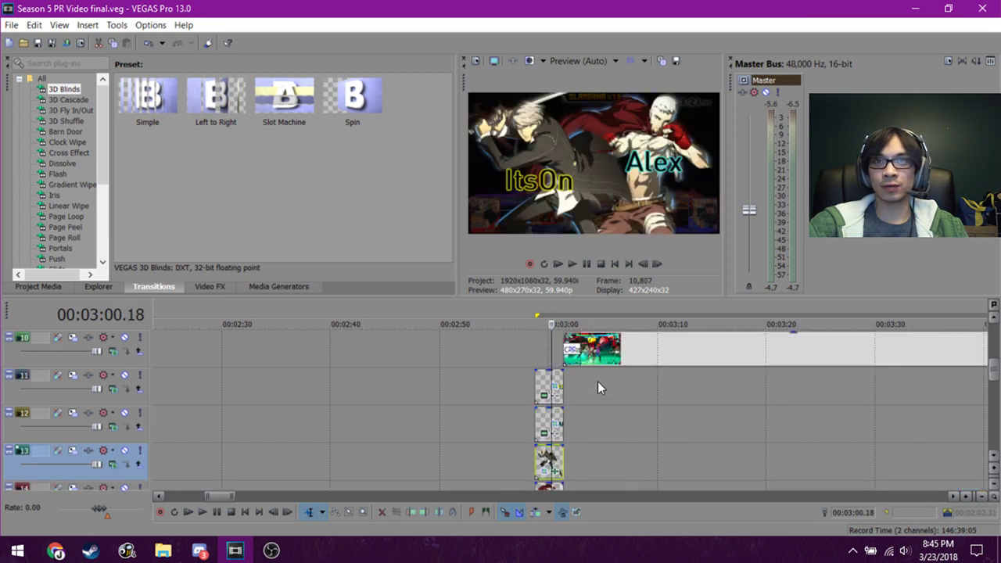
{"action": "scroll", "coordinate": [598, 382], "scroll_direction": "down", "scroll_amount": 1}
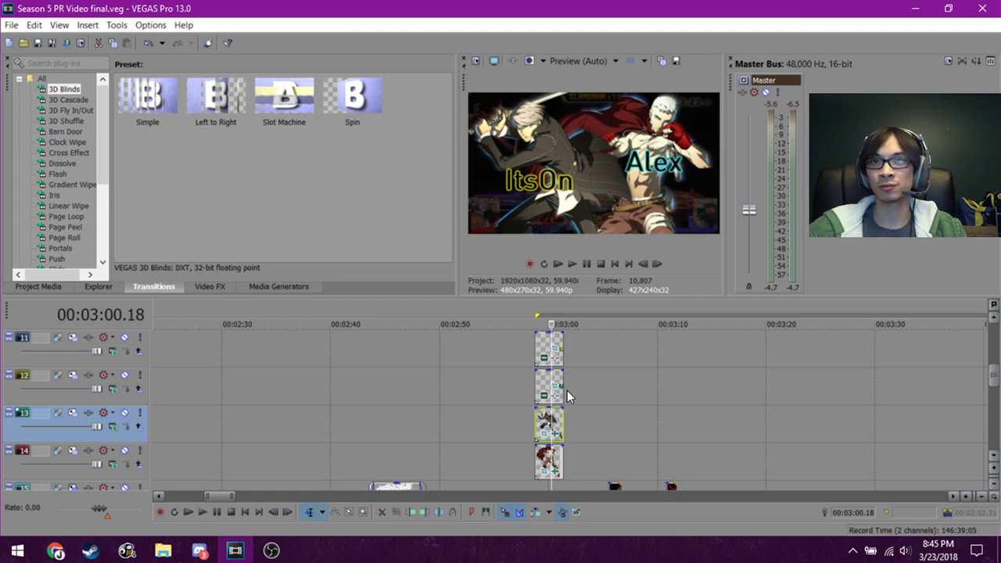
Examine how the layers from track 4 to the gameplay on track 16 are arranged after the player introduction near 00:03:00.
{"action": "scroll", "coordinate": [729, 402], "scroll_direction": "up", "scroll_amount": 2}
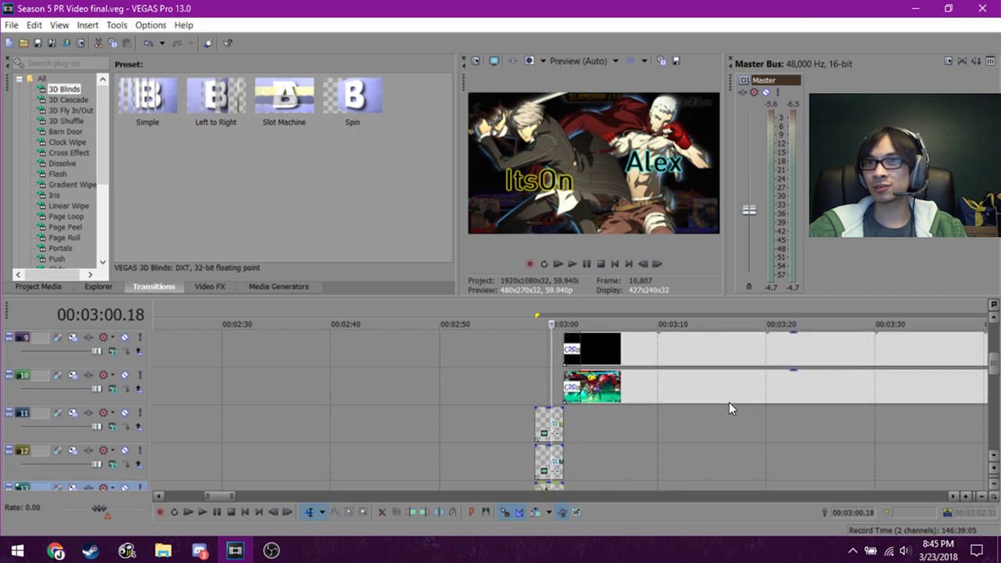
{"action": "scroll", "coordinate": [729, 402], "scroll_direction": "up", "scroll_amount": 1}
{"action": "scroll", "coordinate": [729, 402], "scroll_direction": "up", "scroll_amount": 2}
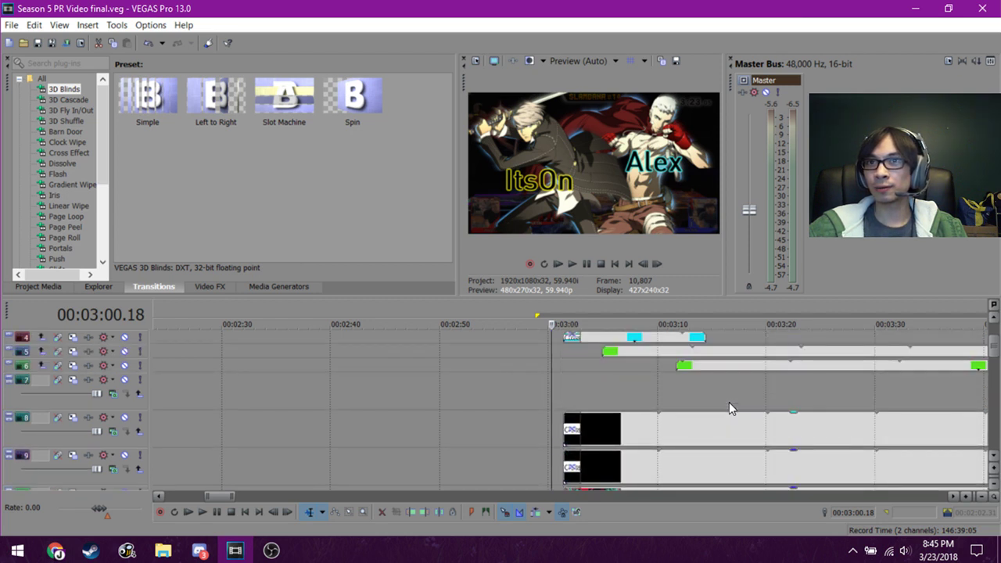
{"action": "scroll", "coordinate": [729, 402], "scroll_direction": "down", "scroll_amount": 2}
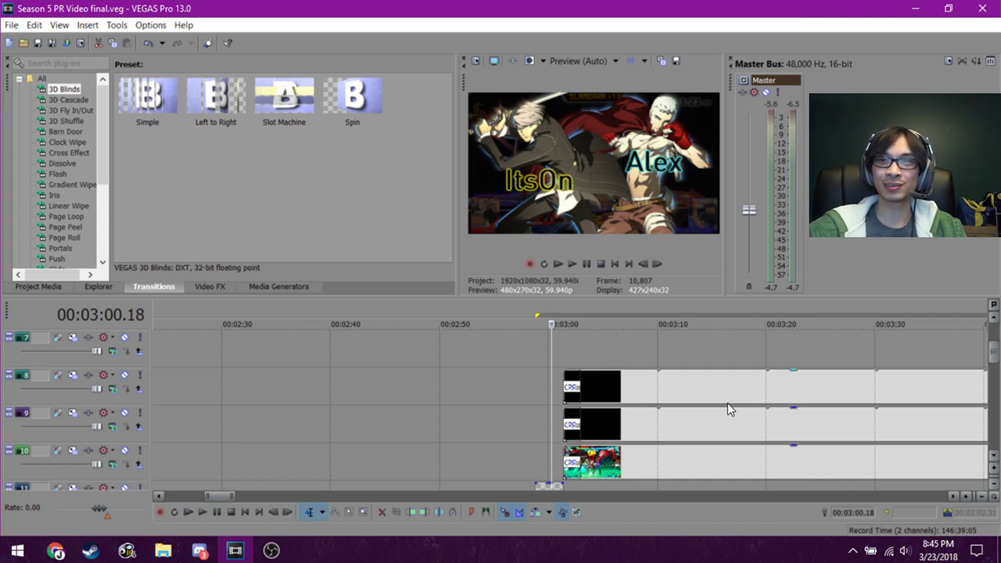
{"action": "scroll", "coordinate": [727, 402], "scroll_direction": "down", "scroll_amount": 2}
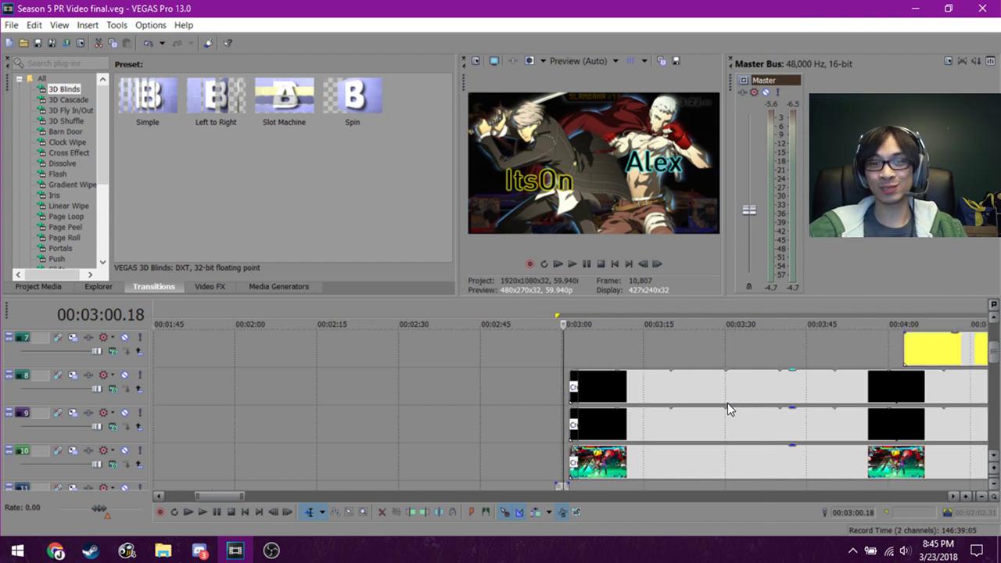
{"action": "scroll", "coordinate": [727, 403], "scroll_direction": "down", "scroll_amount": 3}
{"action": "scroll", "coordinate": [728, 402], "scroll_direction": "down", "scroll_amount": 2}
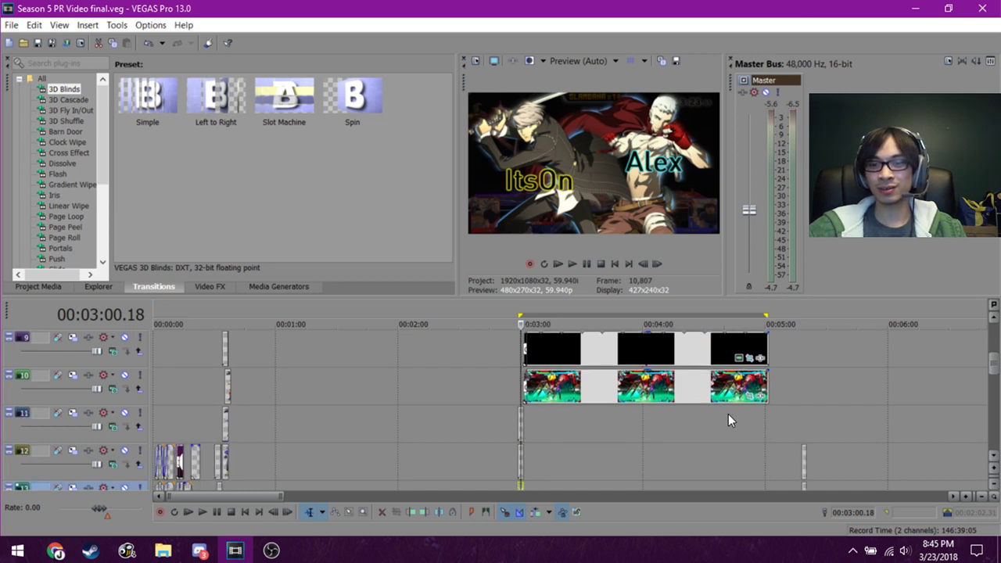
{"action": "scroll", "coordinate": [728, 415], "scroll_direction": "down", "scroll_amount": 2}
{"action": "scroll", "coordinate": [728, 421], "scroll_direction": "down", "scroll_amount": 2}
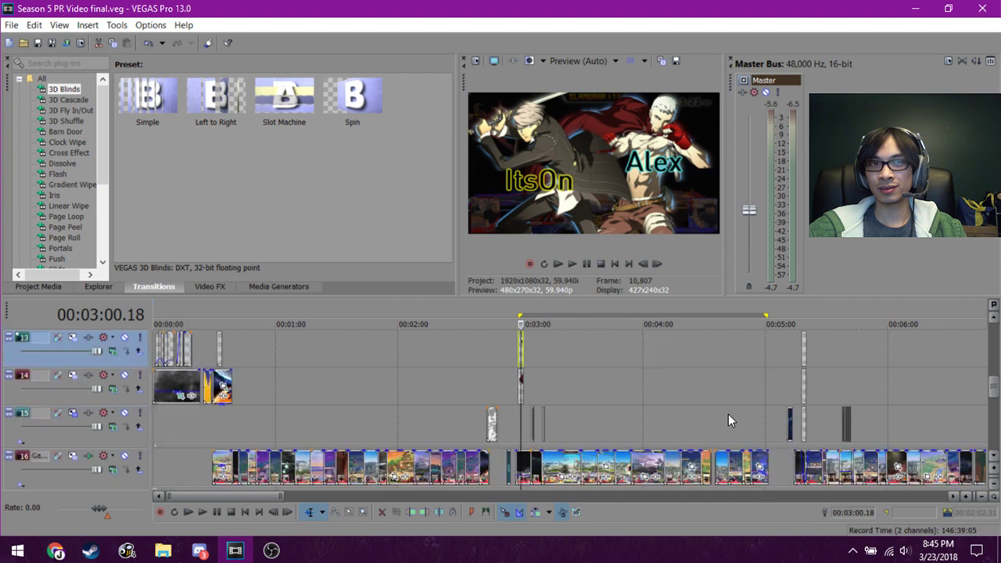
Preview the gameplay at 00:04:41.52 and compare it with the overlay clips on tracks 9 and 10.
{"action": "left_click", "coordinate": [728, 414]}
{"action": "scroll", "coordinate": [728, 414], "scroll_direction": "up", "scroll_amount": 4}
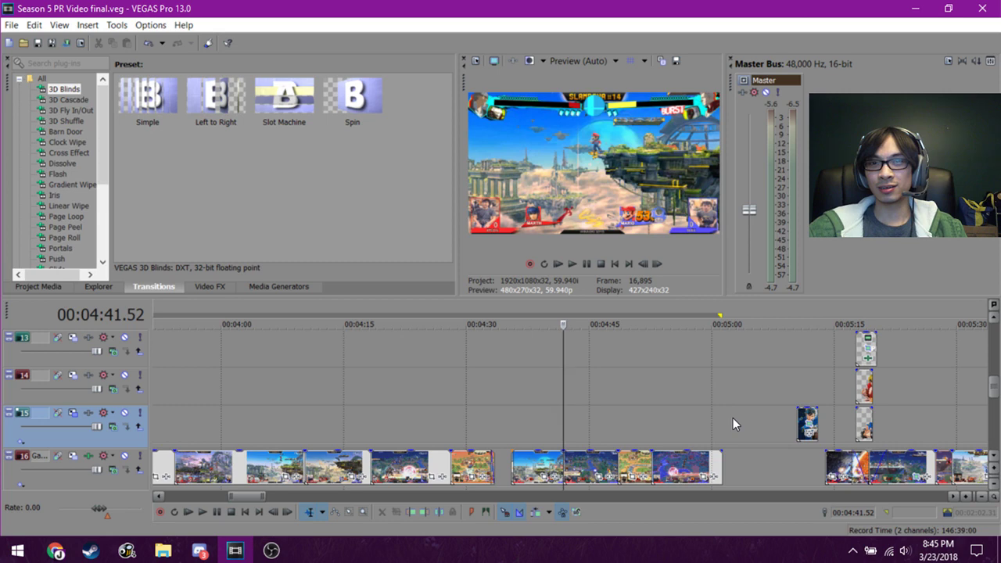
{"action": "scroll", "coordinate": [733, 419], "scroll_direction": "up", "scroll_amount": 2}
{"action": "scroll", "coordinate": [733, 419], "scroll_direction": "up", "scroll_amount": 2}
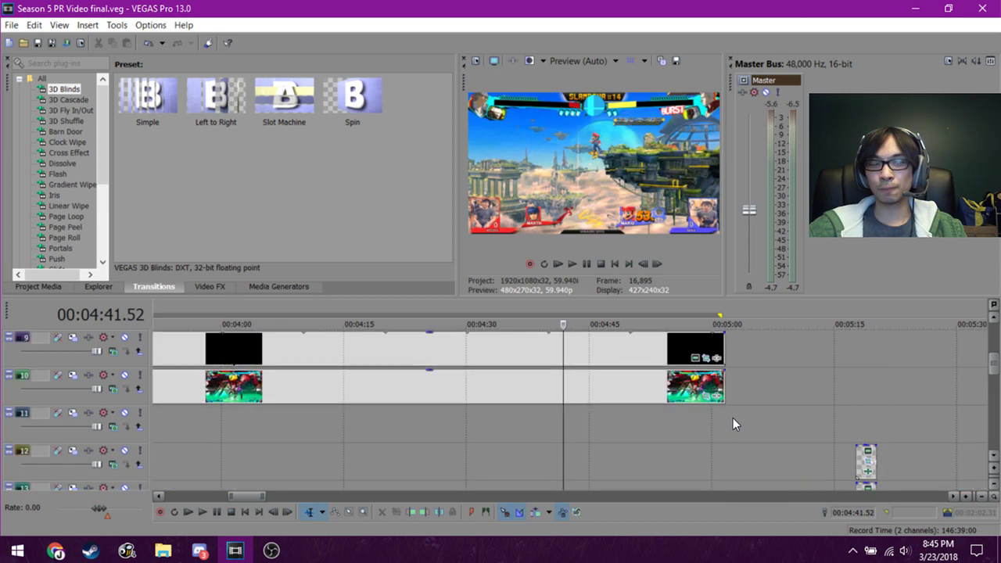
{"action": "scroll", "coordinate": [733, 423], "scroll_direction": "down", "scroll_amount": 5}
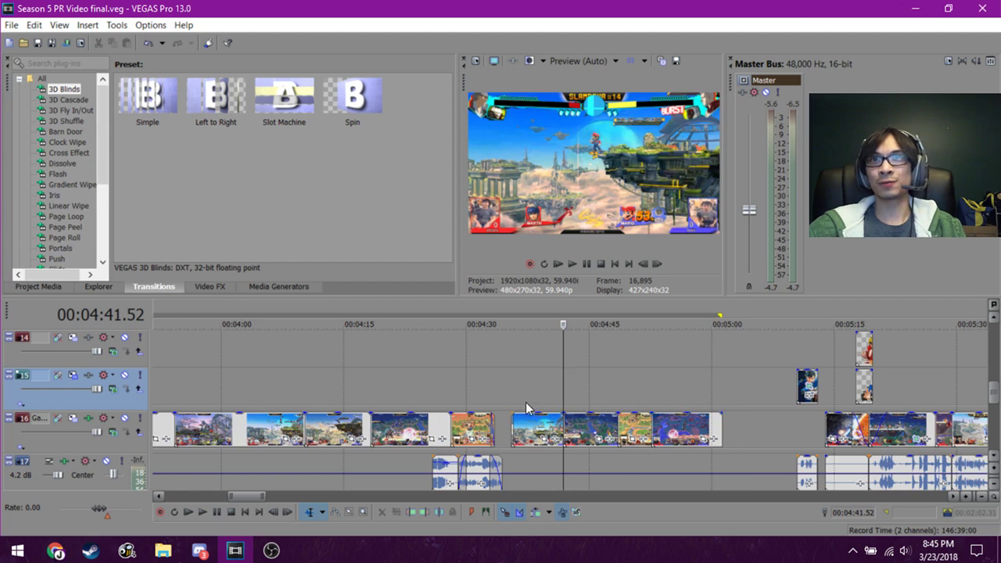
Preview the section at 00:04:28.06 and 00:04:02.48, and the first short black clip on track 15 near 00:03:05.32.
{"action": "left_click", "coordinate": [416, 388]}
{"action": "left_click", "coordinate": [448, 388]}
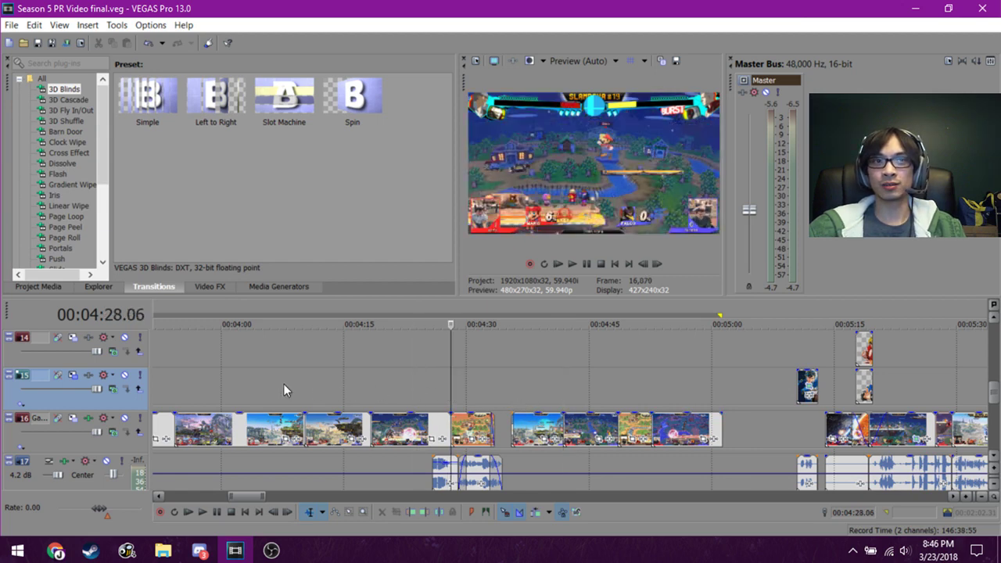
{"action": "left_click", "coordinate": [242, 383]}
{"action": "scroll", "coordinate": [243, 383], "scroll_direction": "down", "scroll_amount": 2}
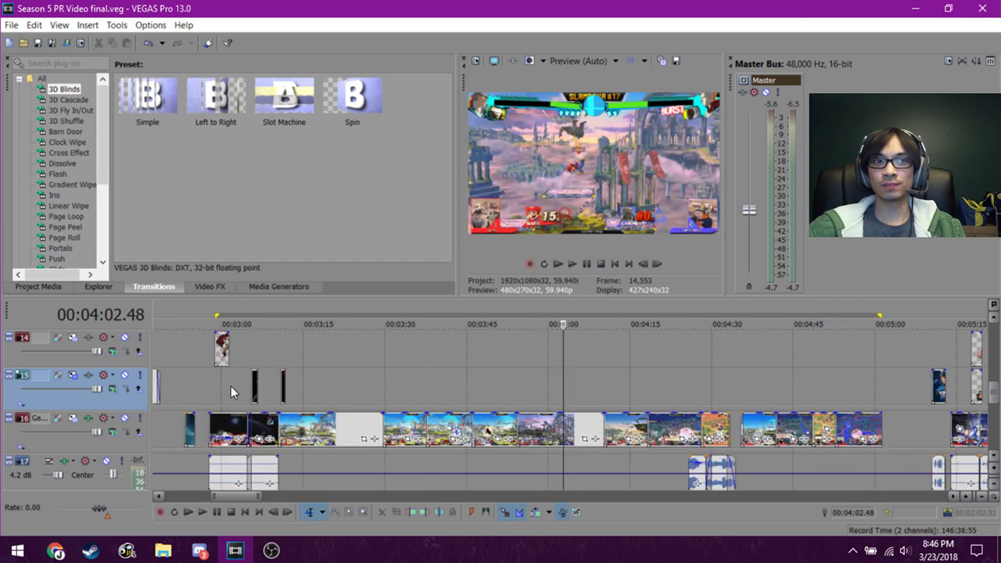
{"action": "left_click", "coordinate": [221, 391]}
{"action": "left_click", "coordinate": [254, 386]}
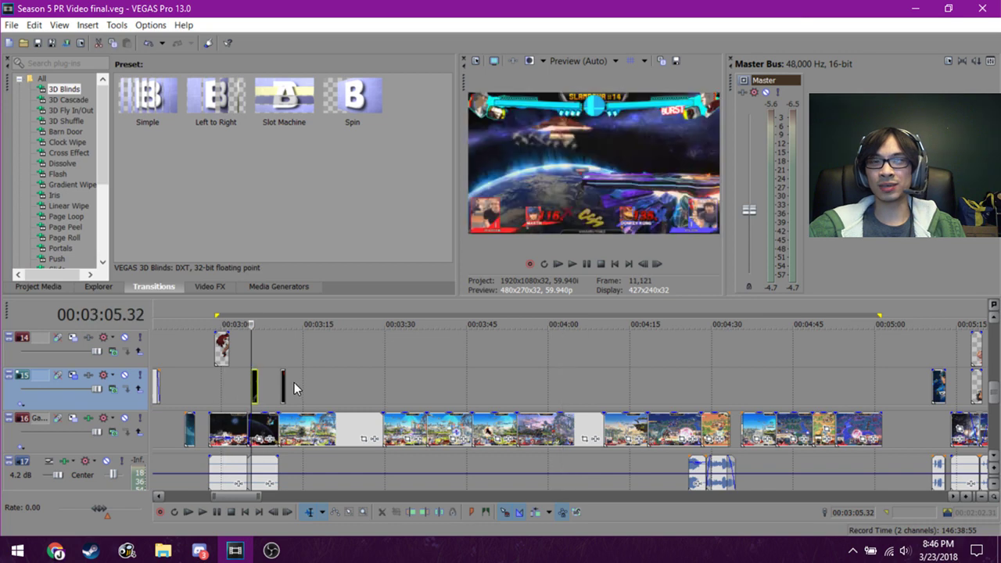
Compare the gameplay and health bars at further points, including 00:03:46.00, 00:03:50.33 and 00:03:40.49, ending at 00:04:15.08.
{"action": "left_click", "coordinate": [322, 379]}
{"action": "left_click", "coordinate": [414, 375]}
{"action": "left_click", "coordinate": [470, 383]}
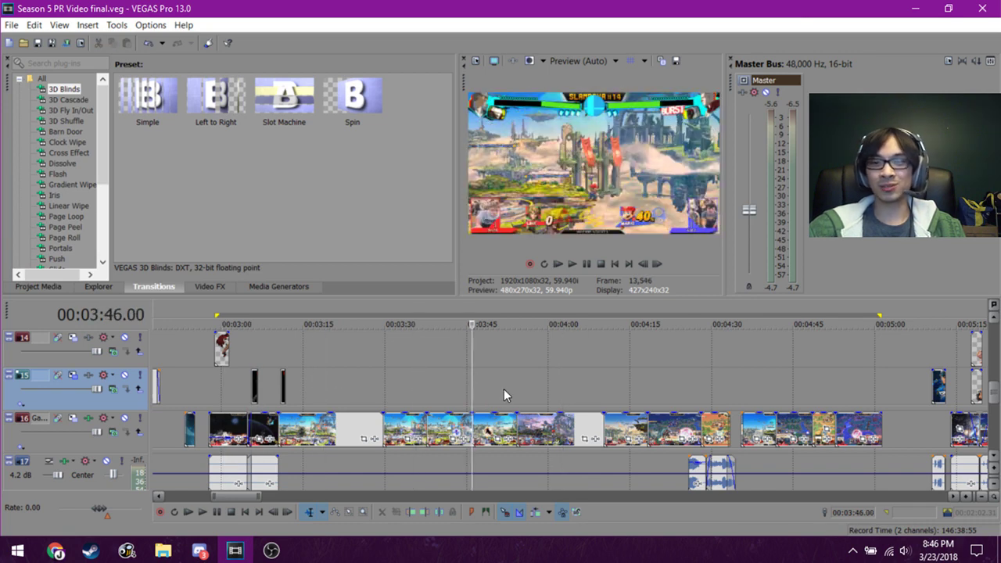
{"action": "left_click", "coordinate": [504, 389]}
{"action": "left_click", "coordinate": [547, 389]}
{"action": "left_click", "coordinate": [496, 390]}
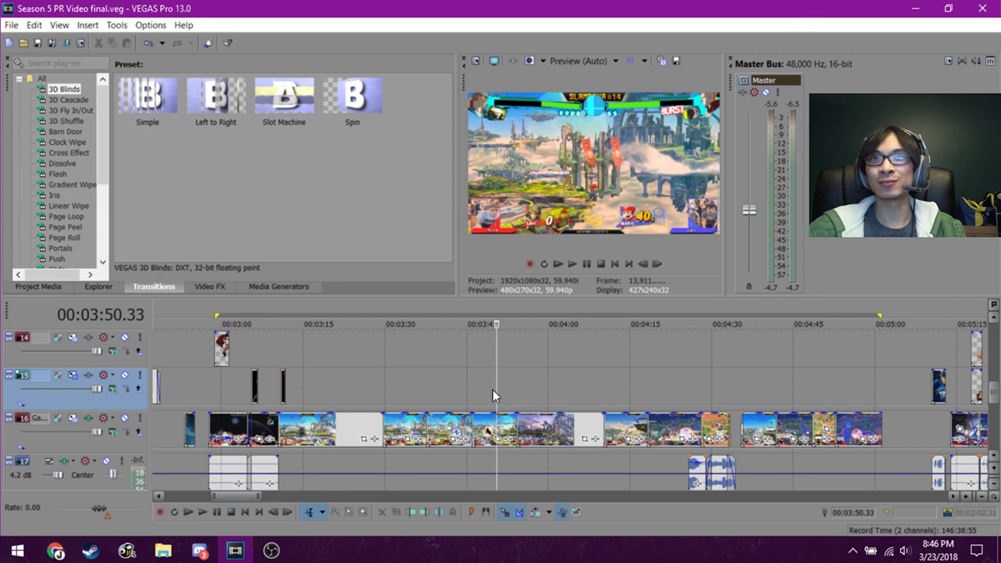
{"action": "left_click", "coordinate": [413, 385]}
{"action": "left_click", "coordinate": [443, 384]}
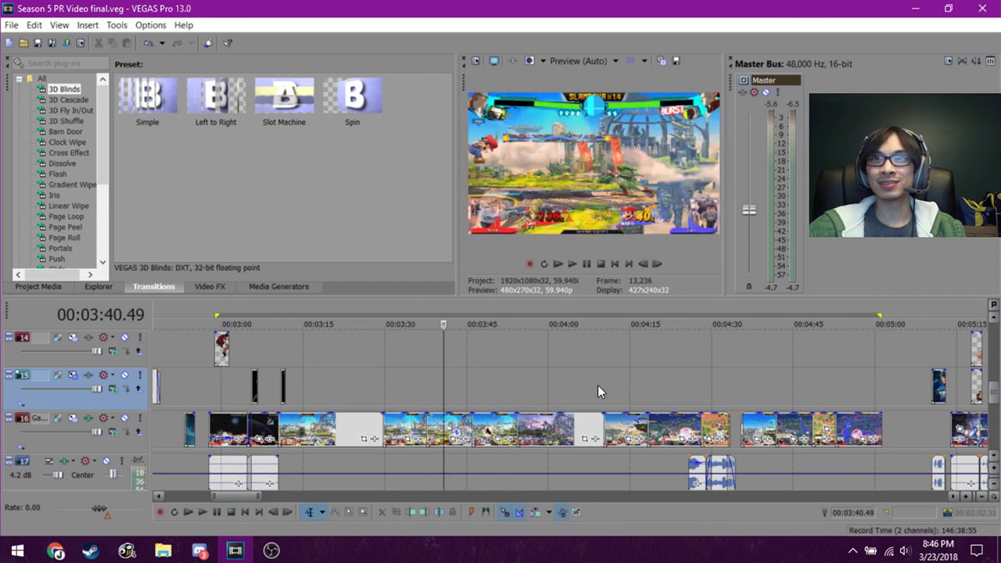
{"action": "left_click", "coordinate": [648, 383]}
{"action": "left_click", "coordinate": [629, 385]}
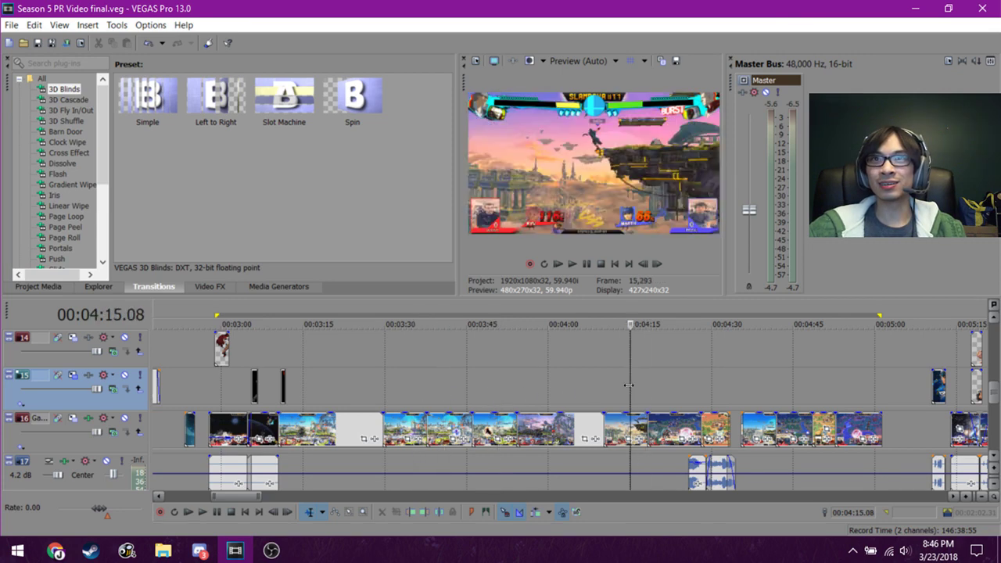
Preview the gameplay and health bars at points including 00:04:38.42, 00:04:26.27 and 00:04:12.57.
{"action": "left_click", "coordinate": [747, 393]}
{"action": "left_click", "coordinate": [759, 392]}
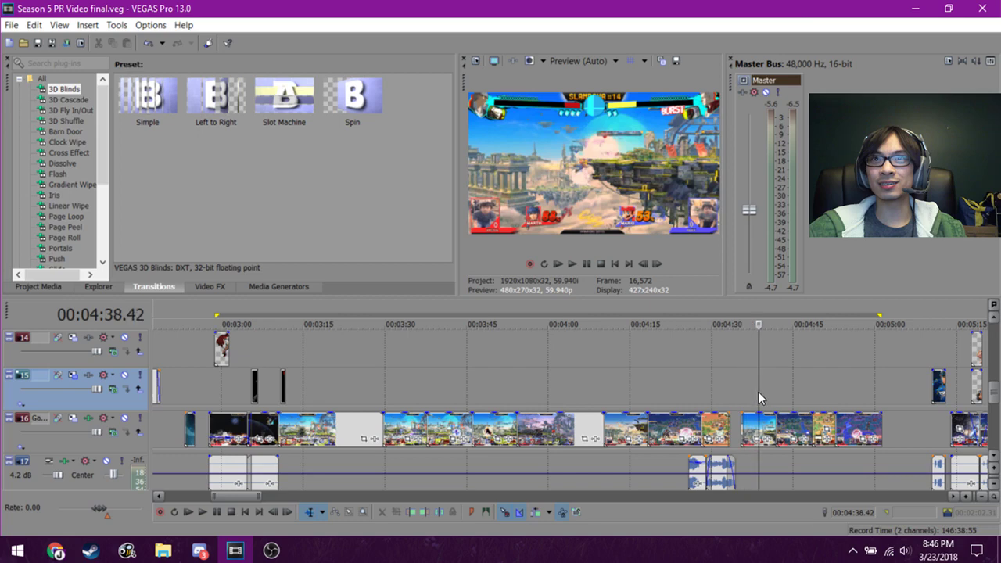
{"action": "left_click", "coordinate": [825, 389]}
{"action": "left_click", "coordinate": [692, 388]}
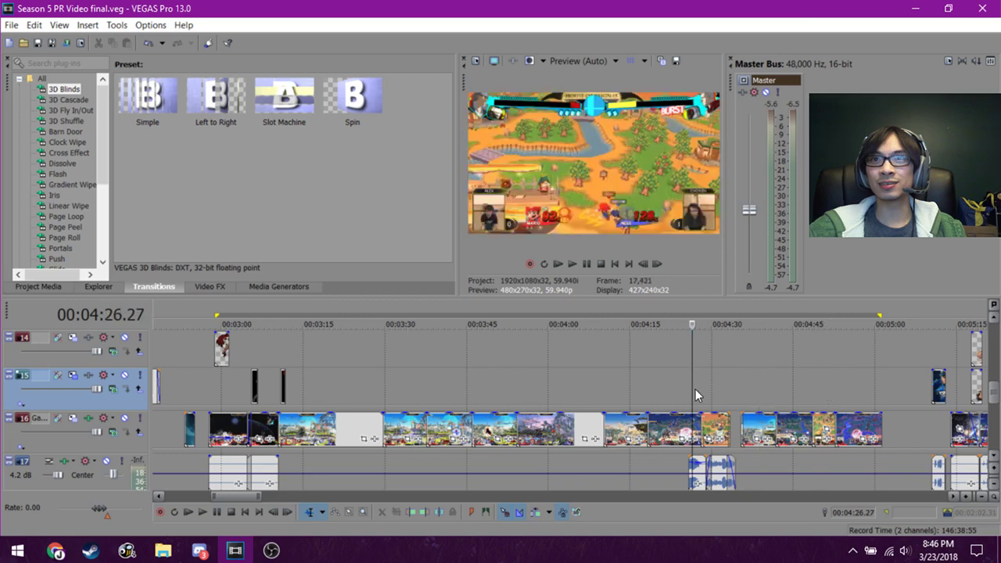
{"action": "left_click", "coordinate": [637, 384]}
{"action": "left_click", "coordinate": [618, 385]}
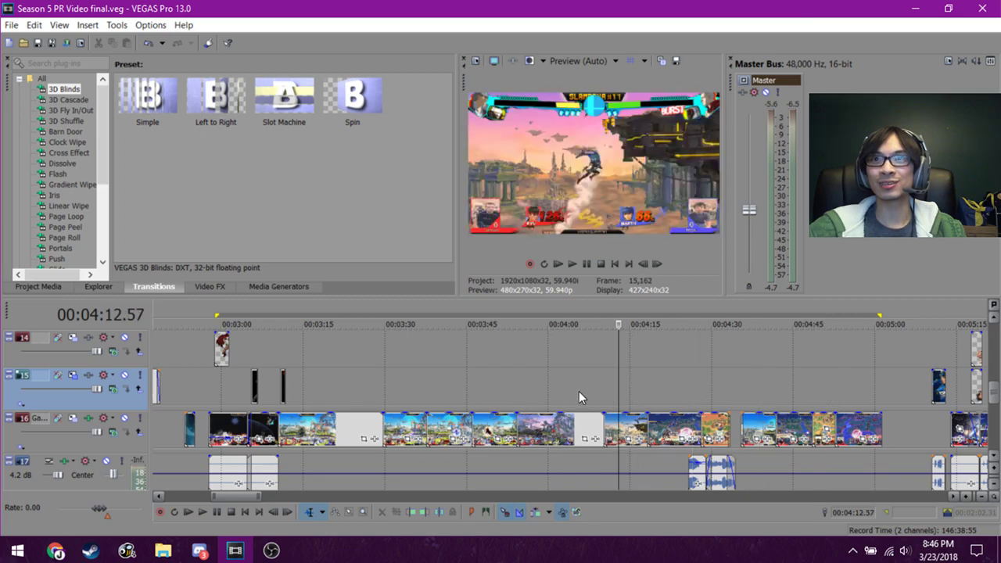
Play the gameplay briefly from near 00:04:06, stop it and inspect the frame at 00:04:07.16.
{"action": "left_click", "coordinate": [579, 391]}
{"action": "key", "text": "space"}
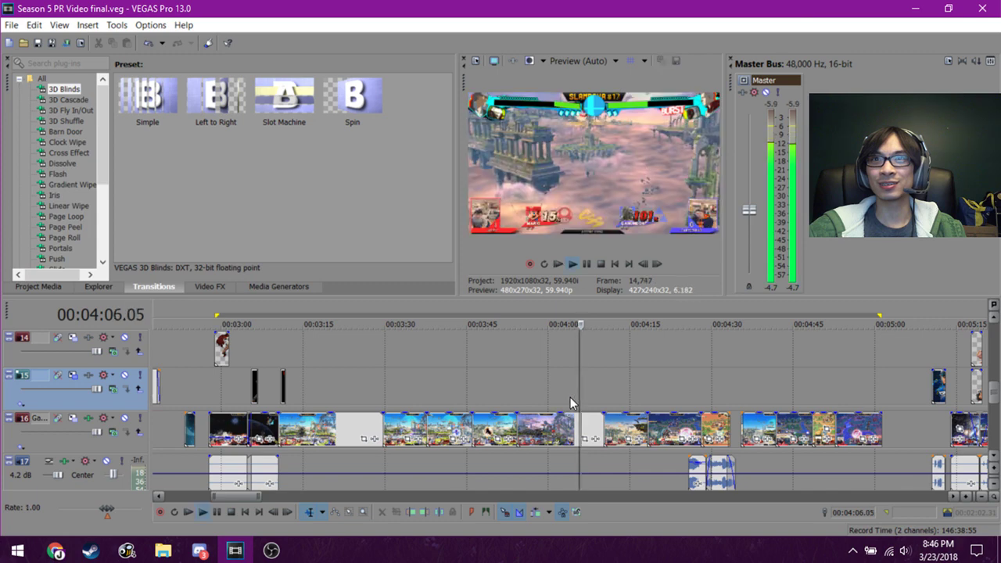
{"action": "scroll", "coordinate": [600, 408], "scroll_direction": "up", "scroll_amount": 2}
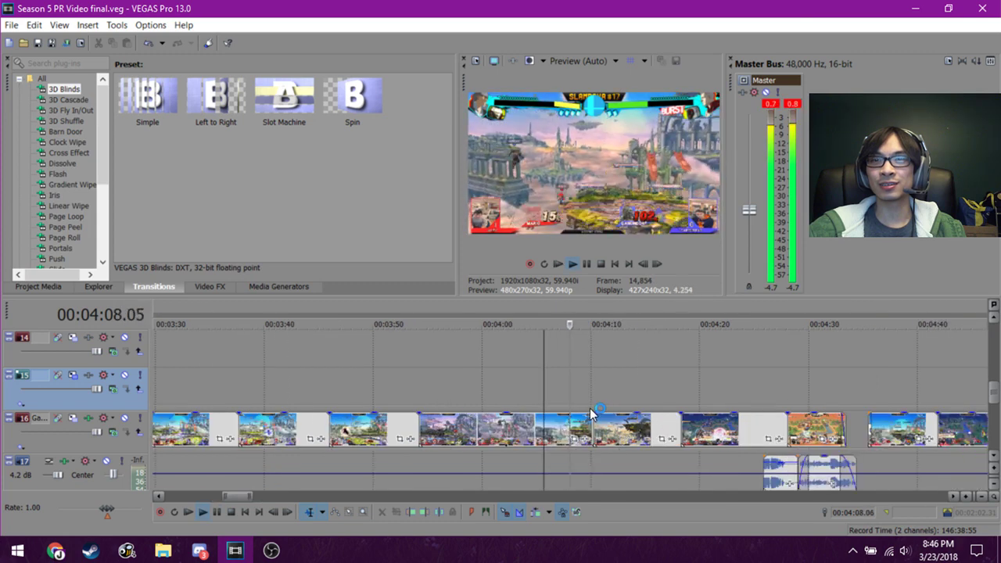
{"action": "key", "text": "space"}
{"action": "left_click", "coordinate": [559, 388]}
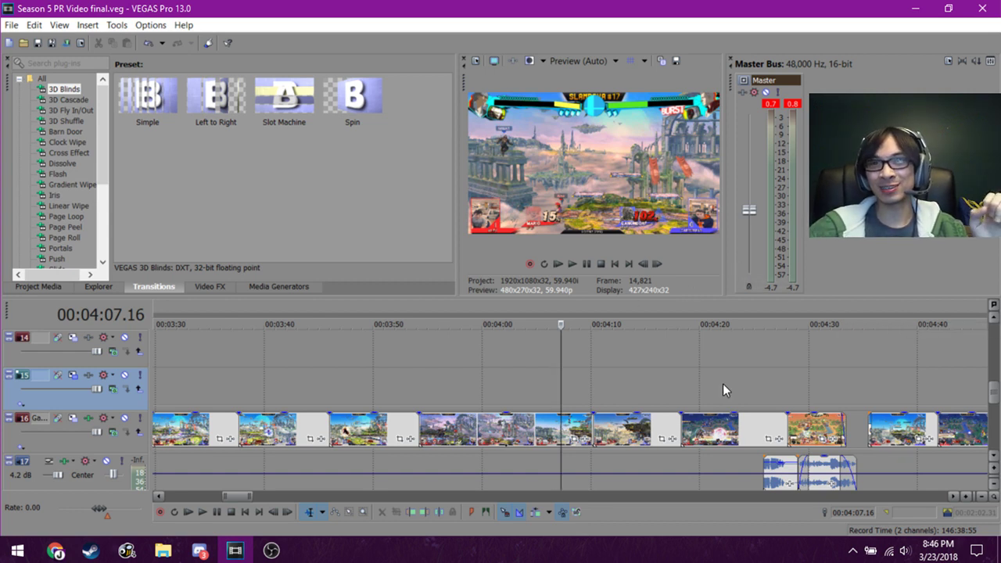
Compare the long overlay clip on track 10 with the layers down to the gameplay on track 16 around 00:04:07.16.
{"action": "scroll", "coordinate": [636, 387], "scroll_direction": "left", "scroll_amount": 2}
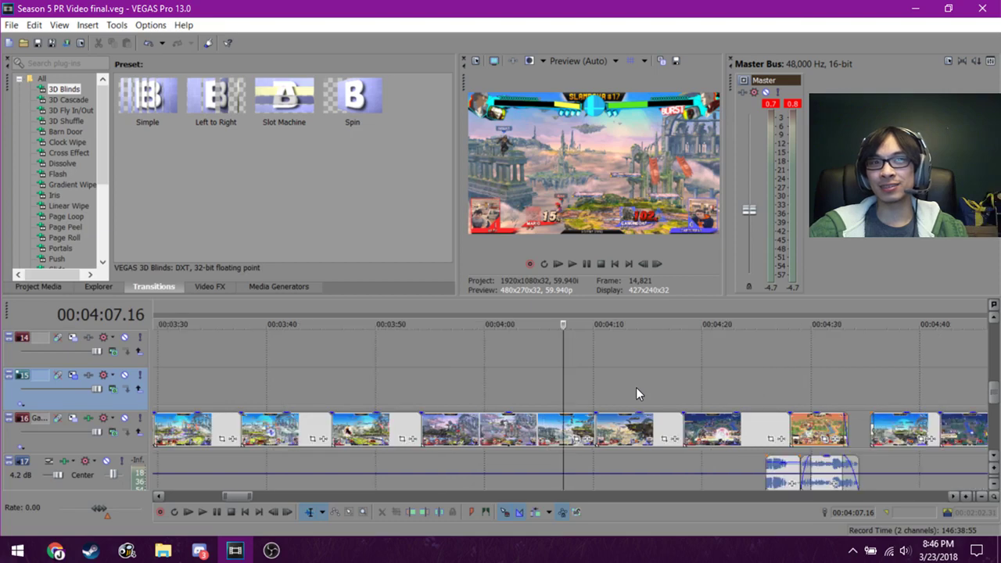
{"action": "scroll", "coordinate": [636, 387], "scroll_direction": "up", "scroll_amount": 2}
{"action": "scroll", "coordinate": [635, 387], "scroll_direction": "up", "scroll_amount": 3}
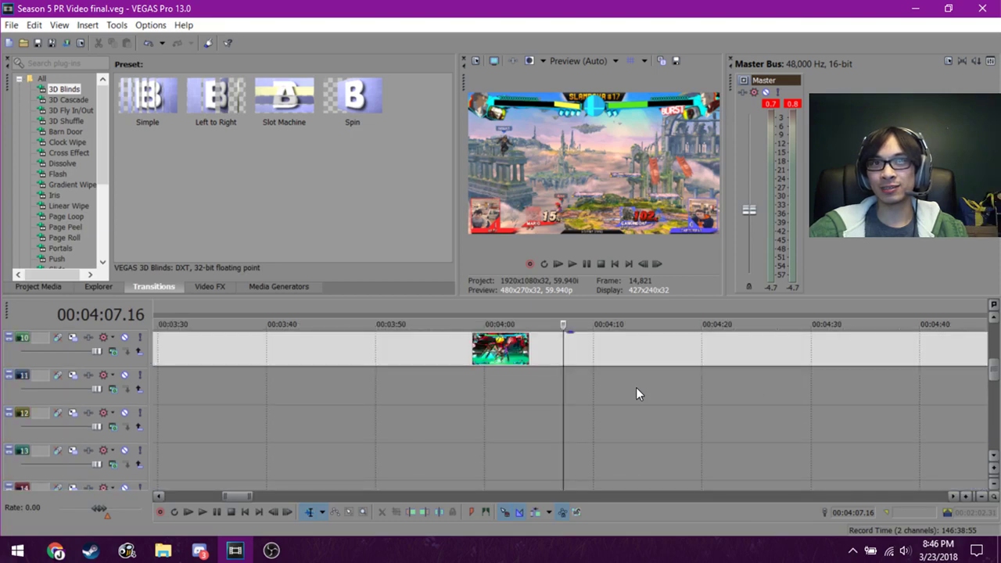
{"action": "scroll", "coordinate": [635, 388], "scroll_direction": "down", "scroll_amount": 6}
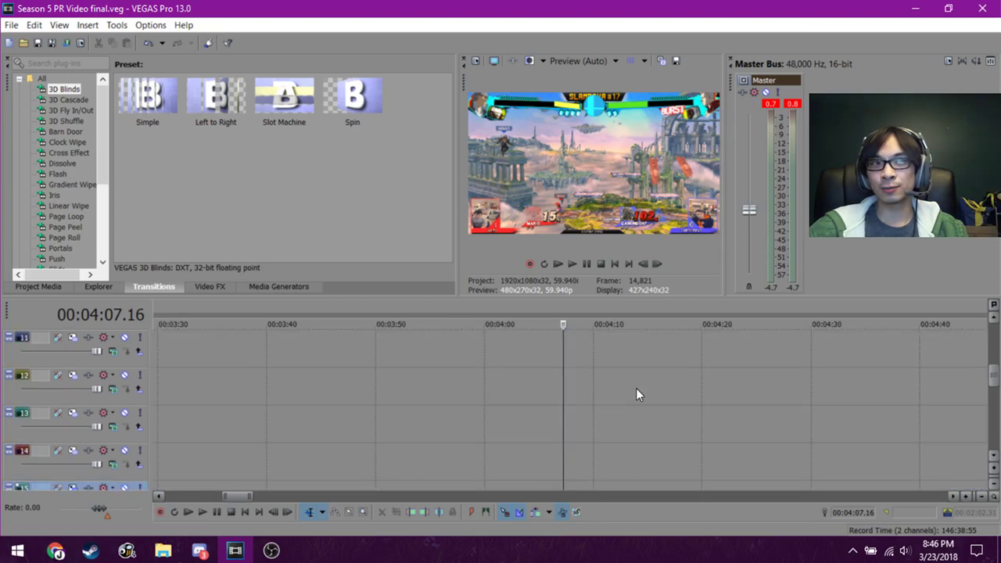
{"action": "scroll", "coordinate": [636, 388], "scroll_direction": "down", "scroll_amount": 3}
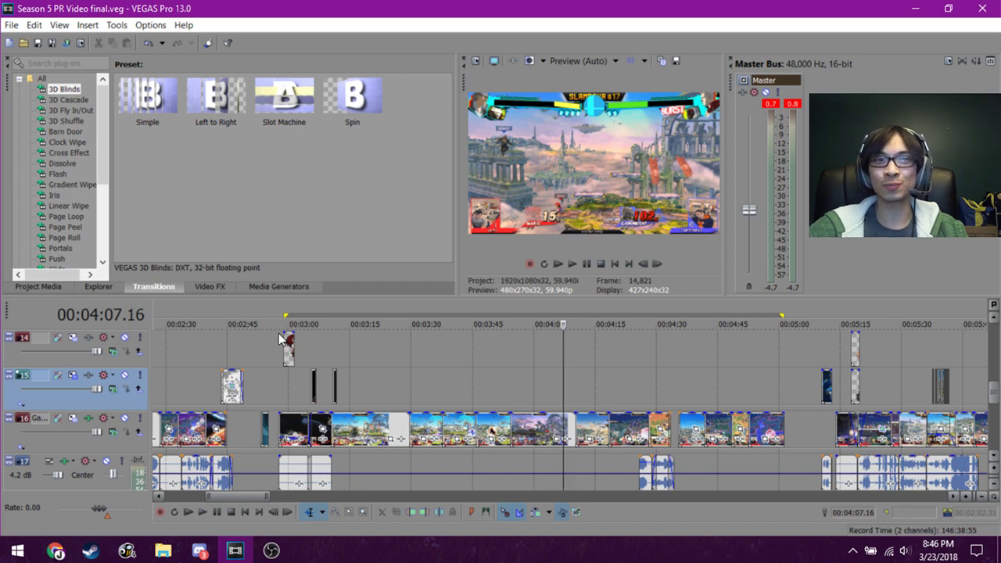
Highlight the section from 00:03:00.18 to 00:05:01.18 and examine its layers from track 11 to the gameplay, with the cursor at 00:04:15.08.
{"action": "left_click_drag", "start_coordinate": [290, 344], "coordinate": [787, 409]}
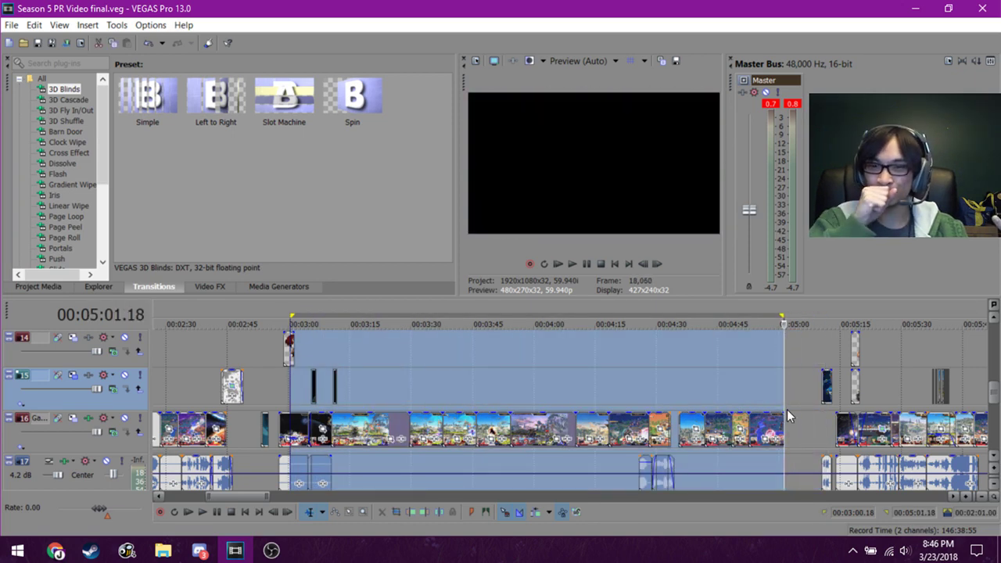
{"action": "left_click", "coordinate": [595, 386]}
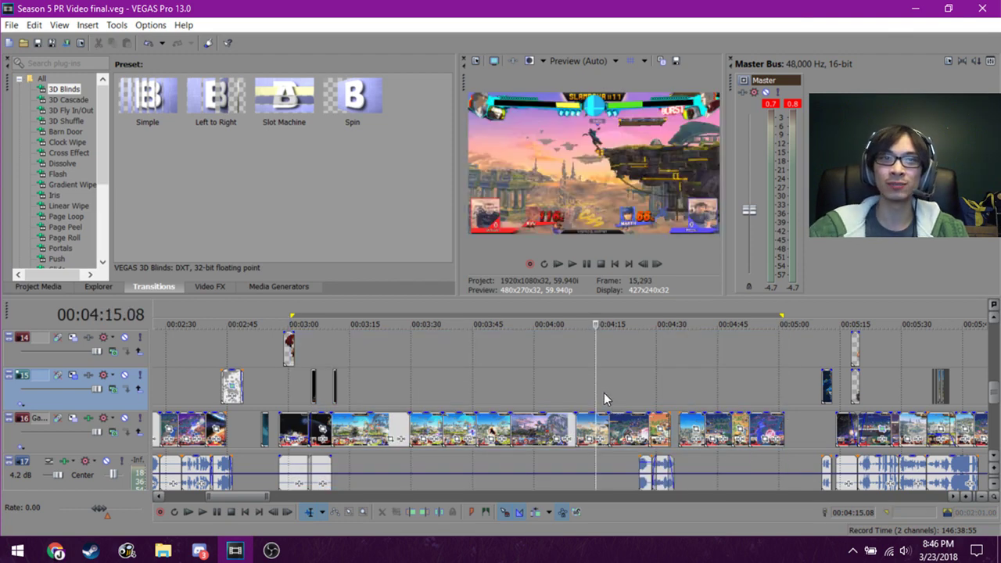
{"action": "scroll", "coordinate": [604, 393], "scroll_direction": "down", "scroll_amount": 1}
{"action": "scroll", "coordinate": [597, 403], "scroll_direction": "up", "scroll_amount": 2}
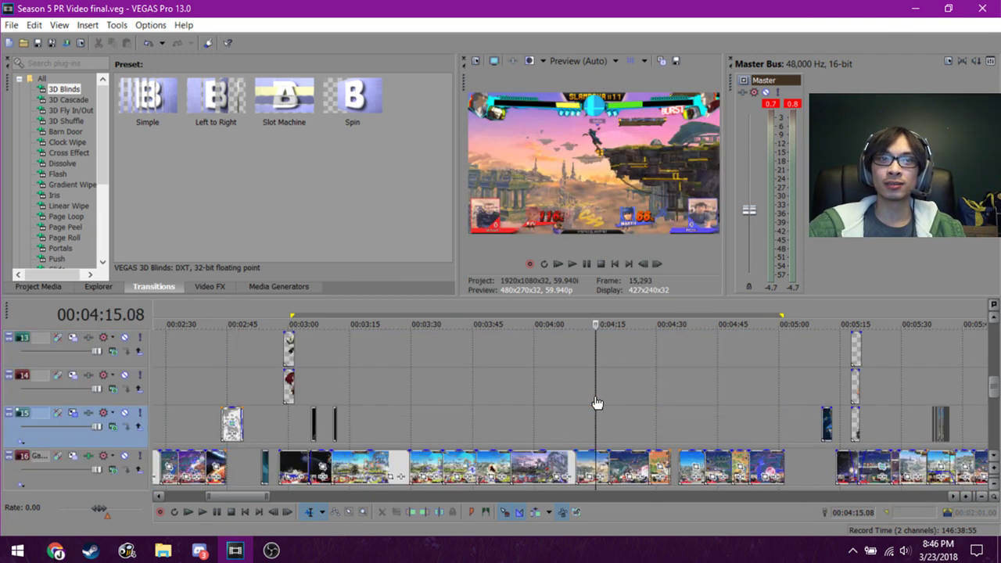
{"action": "scroll", "coordinate": [596, 403], "scroll_direction": "down", "scroll_amount": 2}
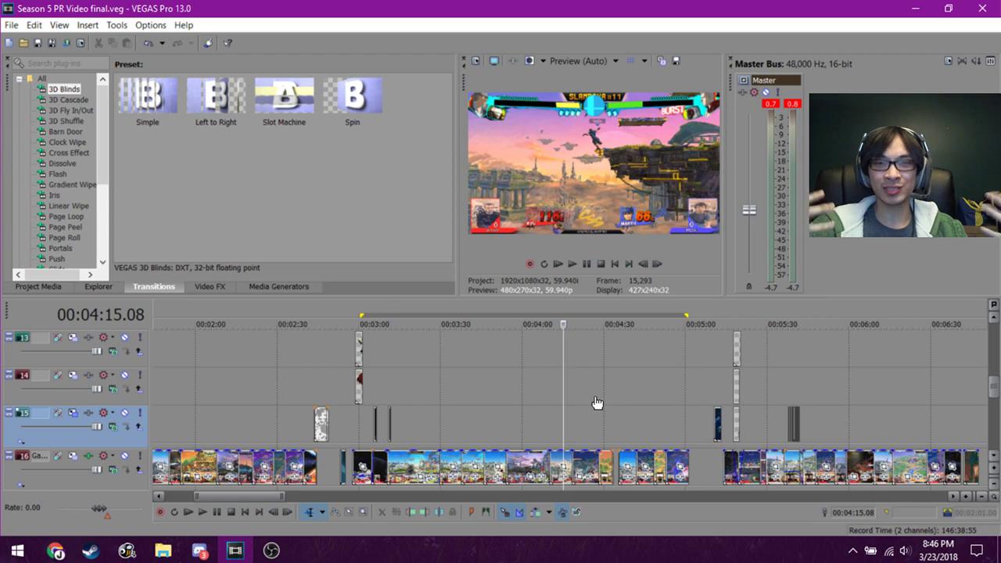
{"action": "scroll", "coordinate": [597, 403], "scroll_direction": "up", "scroll_amount": 1}
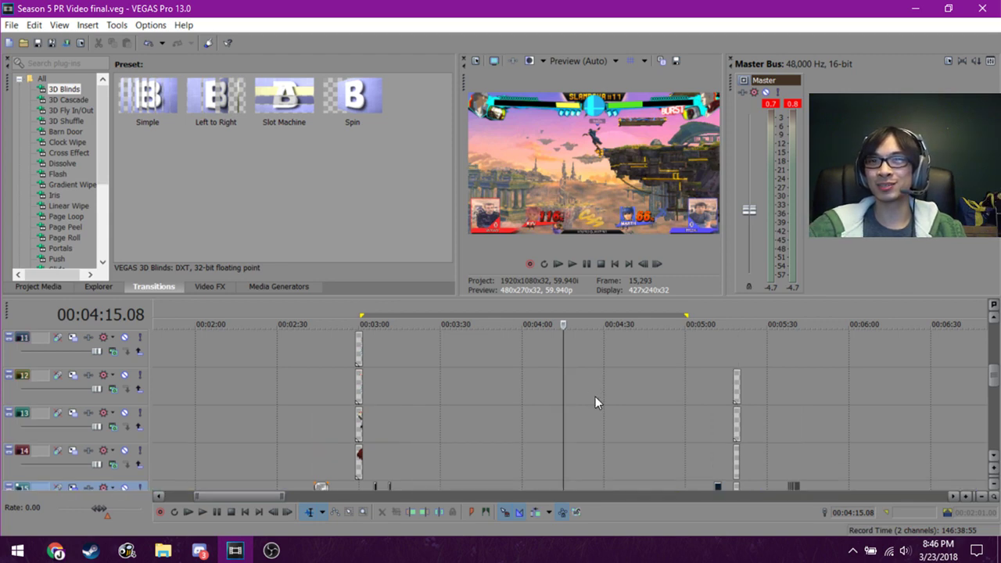
{"action": "scroll", "coordinate": [595, 397], "scroll_direction": "down", "scroll_amount": 3}
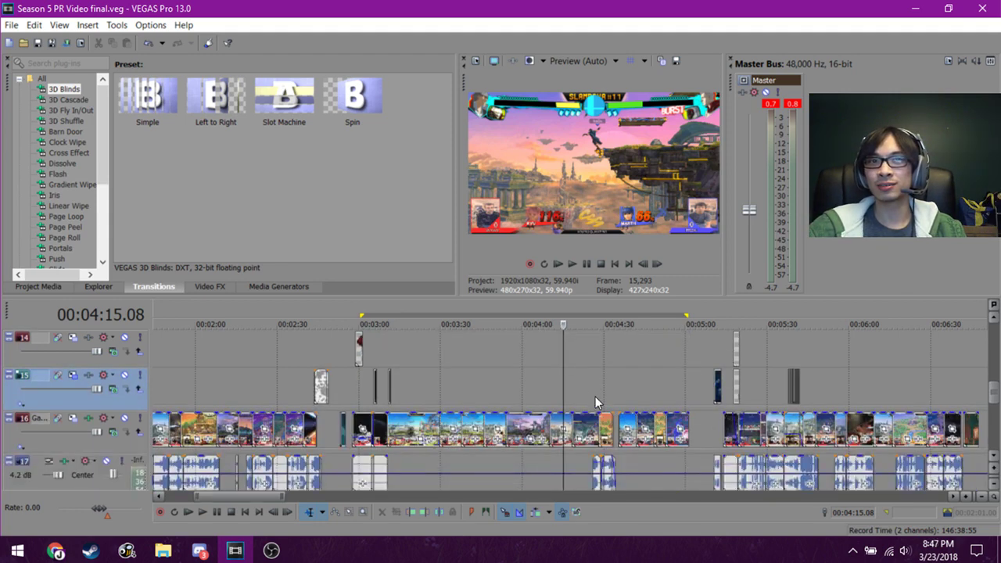
Examine the audio clips on tracks 17 and 18 beneath the gameplay, checking the frames at 00:04:20.11 and 00:04:25.51.
{"action": "scroll", "coordinate": [595, 401], "scroll_direction": "up", "scroll_amount": 2}
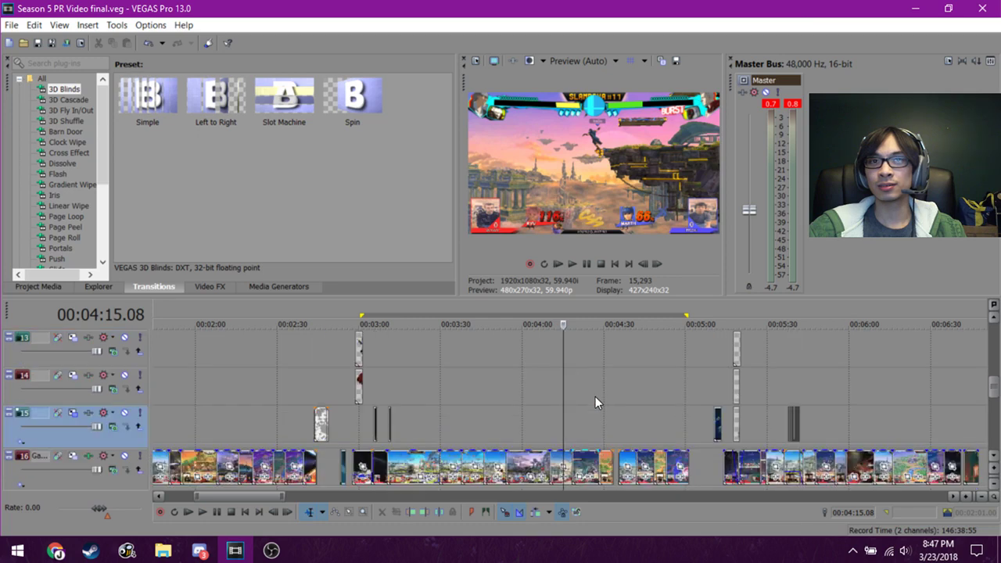
{"action": "scroll", "coordinate": [595, 401], "scroll_direction": "down", "scroll_amount": 1}
{"action": "scroll", "coordinate": [596, 401], "scroll_direction": "down", "scroll_amount": 1}
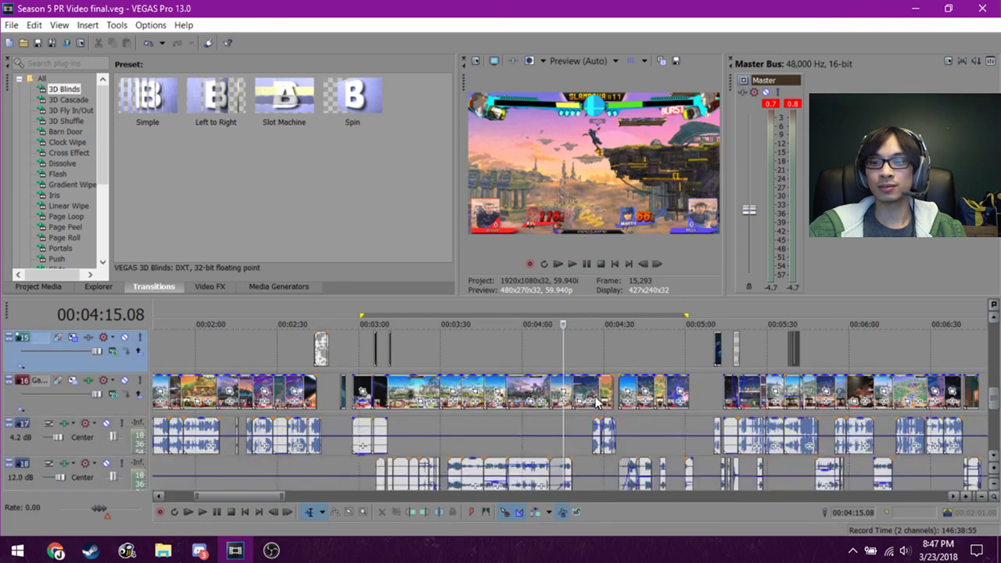
{"action": "scroll", "coordinate": [596, 401], "scroll_direction": "up", "scroll_amount": 1}
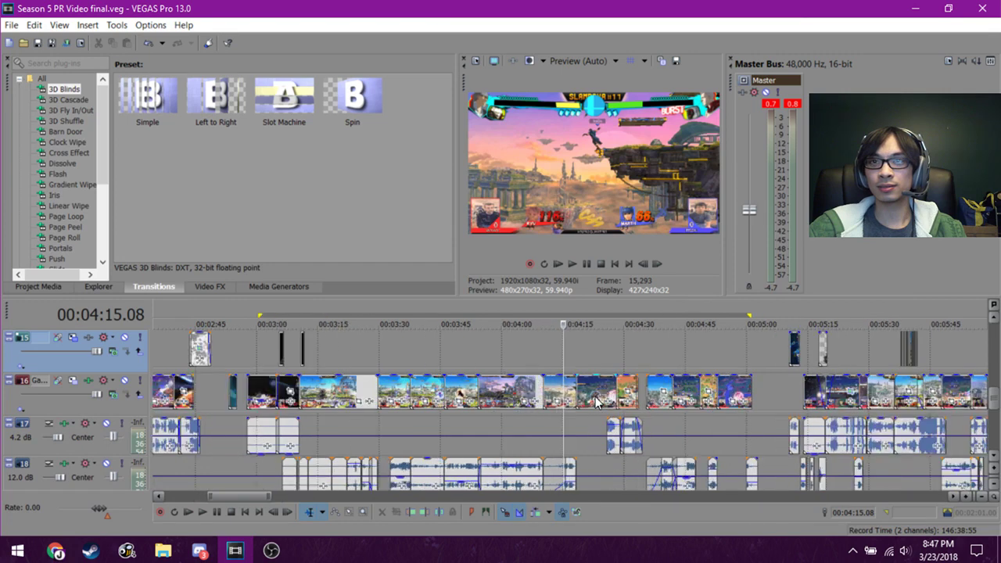
{"action": "scroll", "coordinate": [592, 411], "scroll_direction": "up", "scroll_amount": 1}
{"action": "left_click", "coordinate": [592, 420]}
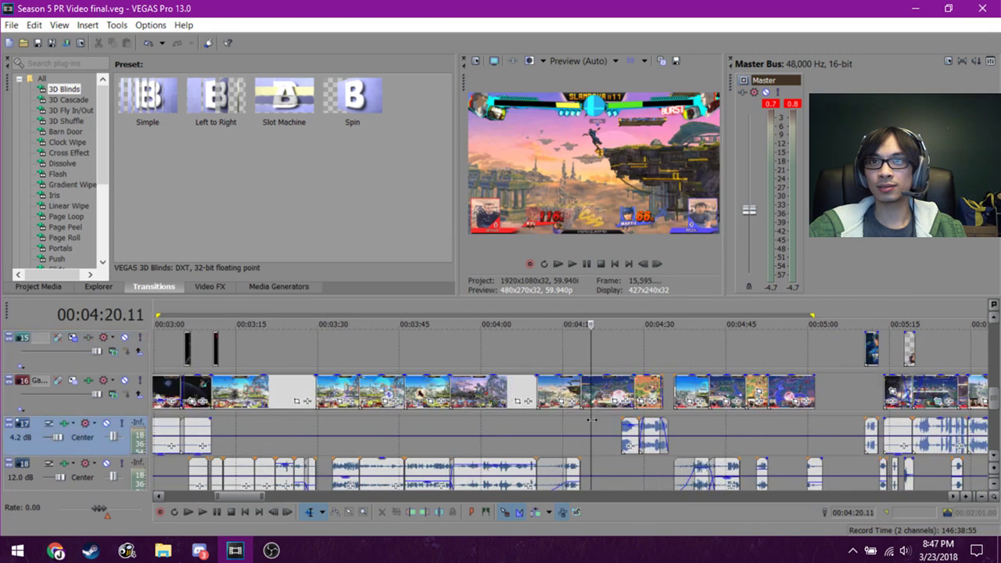
{"action": "left_click", "coordinate": [621, 352]}
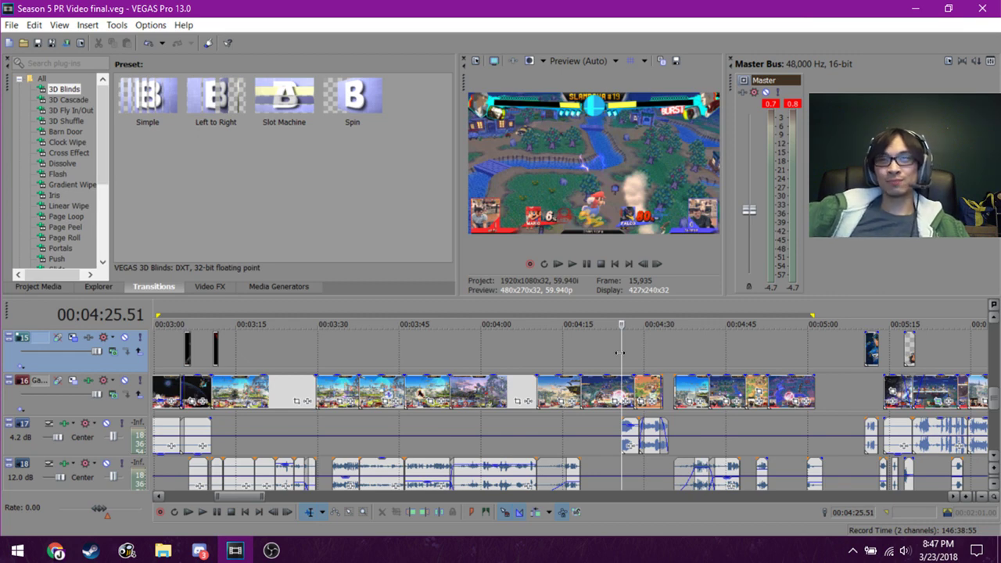
Preview successive gameplay clips on track 16, including 00:03:42.35, 00:03:48.20 and 00:04:15.08.
{"action": "left_click", "coordinate": [306, 364]}
{"action": "left_click", "coordinate": [333, 360]}
{"action": "left_click", "coordinate": [388, 353]}
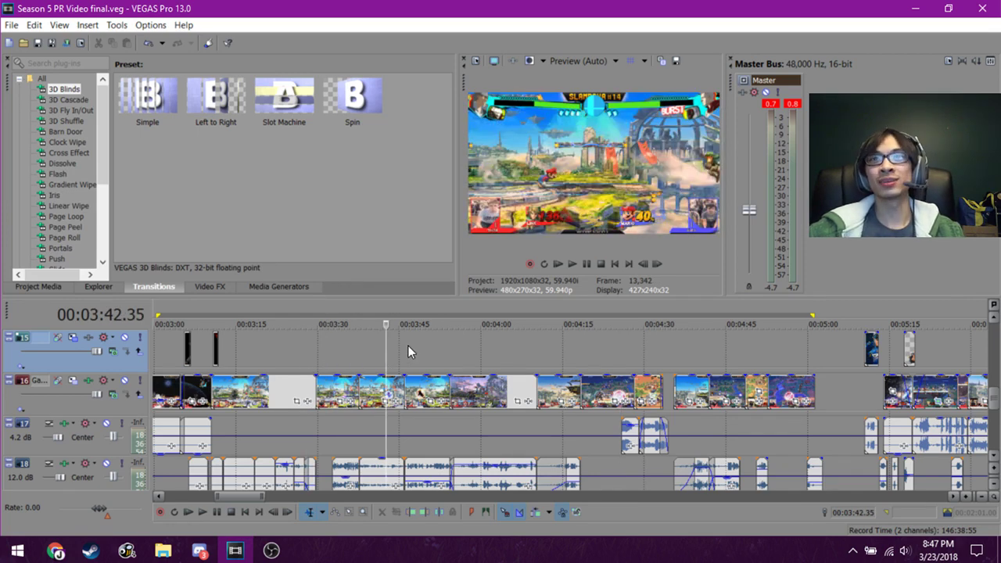
{"action": "left_click", "coordinate": [417, 348]}
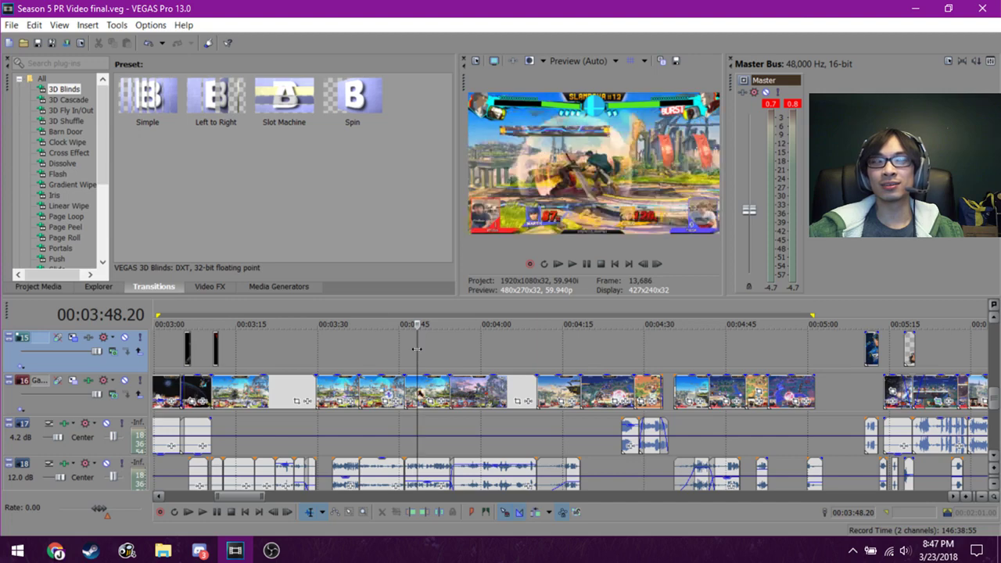
{"action": "left_click", "coordinate": [488, 351]}
{"action": "left_click", "coordinate": [563, 350]}
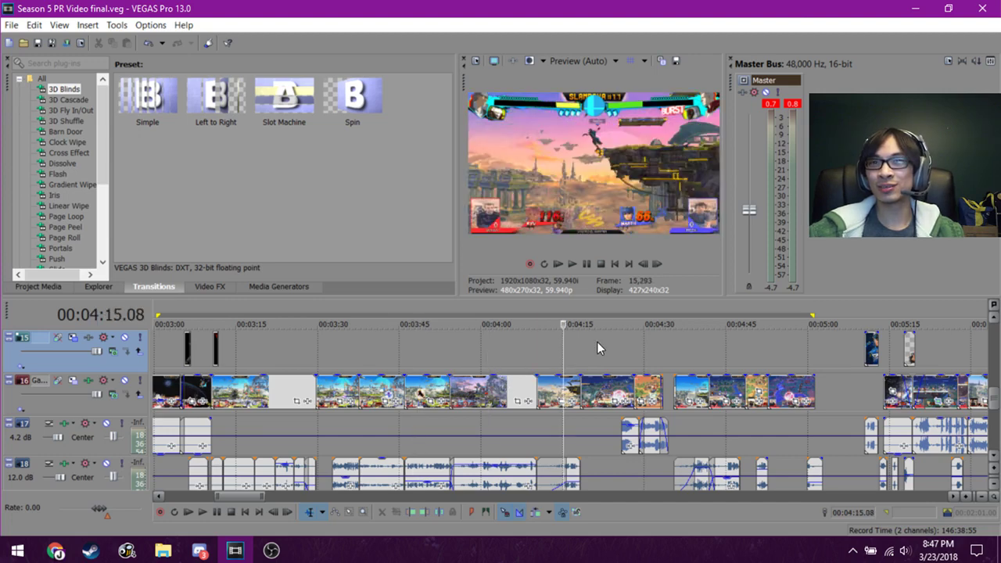
Continue previewing the gameplay clips after 00:04:15, including 00:04:37.49 and 00:04:44.59.
{"action": "left_click", "coordinate": [598, 342]}
{"action": "left_click", "coordinate": [634, 344]}
{"action": "left_click", "coordinate": [646, 344]}
{"action": "left_click", "coordinate": [687, 346]}
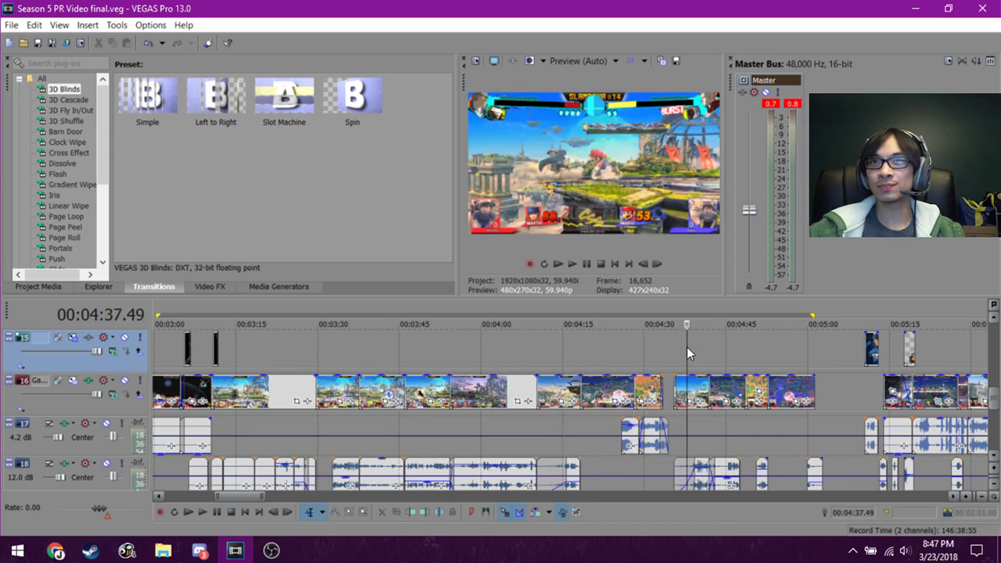
{"action": "left_click", "coordinate": [725, 349]}
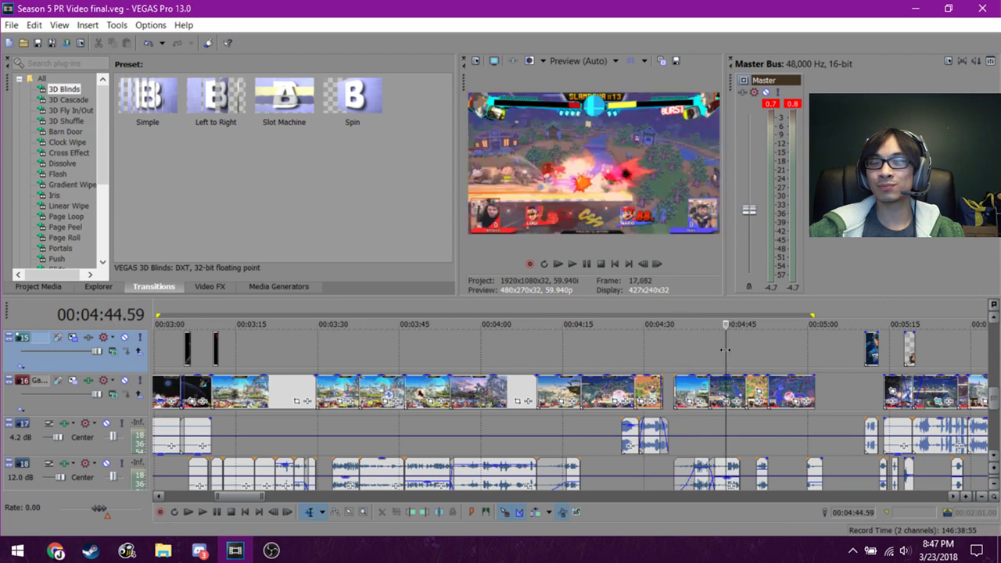
Compare the overlay clip on track 10 with the gameplay and audio on tracks 16 to 18 around 00:04:44.59.
{"action": "scroll", "coordinate": [718, 364], "scroll_direction": "up", "scroll_amount": 2}
{"action": "scroll", "coordinate": [718, 364], "scroll_direction": "up", "scroll_amount": 1}
{"action": "scroll", "coordinate": [713, 377], "scroll_direction": "up", "scroll_amount": 1}
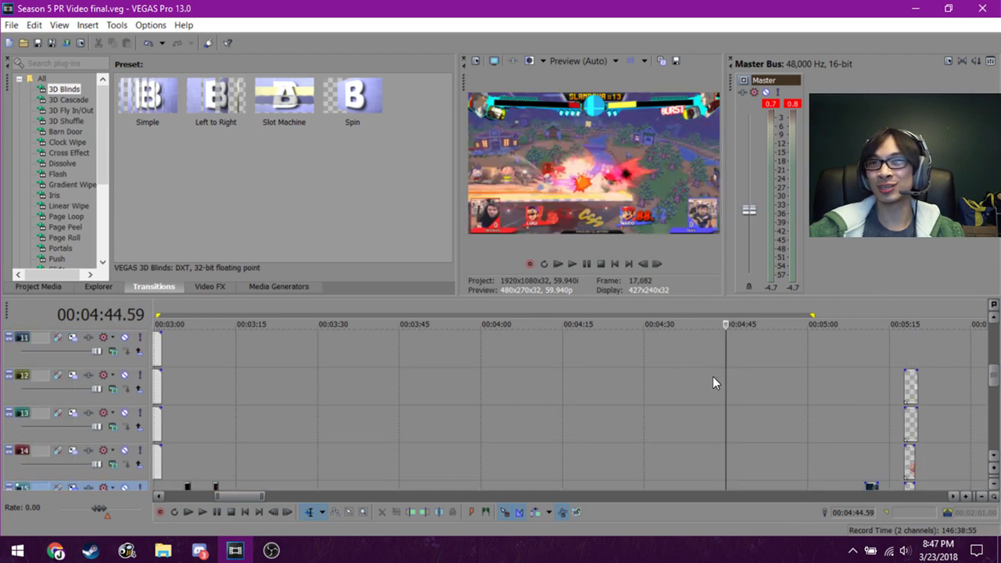
{"action": "scroll", "coordinate": [713, 376], "scroll_direction": "up", "scroll_amount": 2}
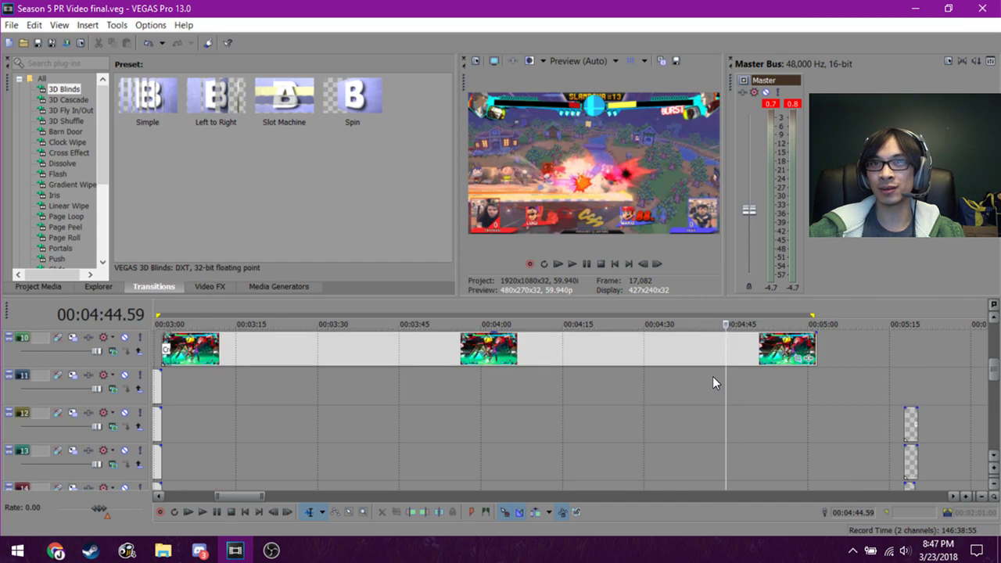
{"action": "scroll", "coordinate": [708, 380], "scroll_direction": "down", "scroll_amount": 3}
{"action": "scroll", "coordinate": [566, 436], "scroll_direction": "down", "scroll_amount": 5}
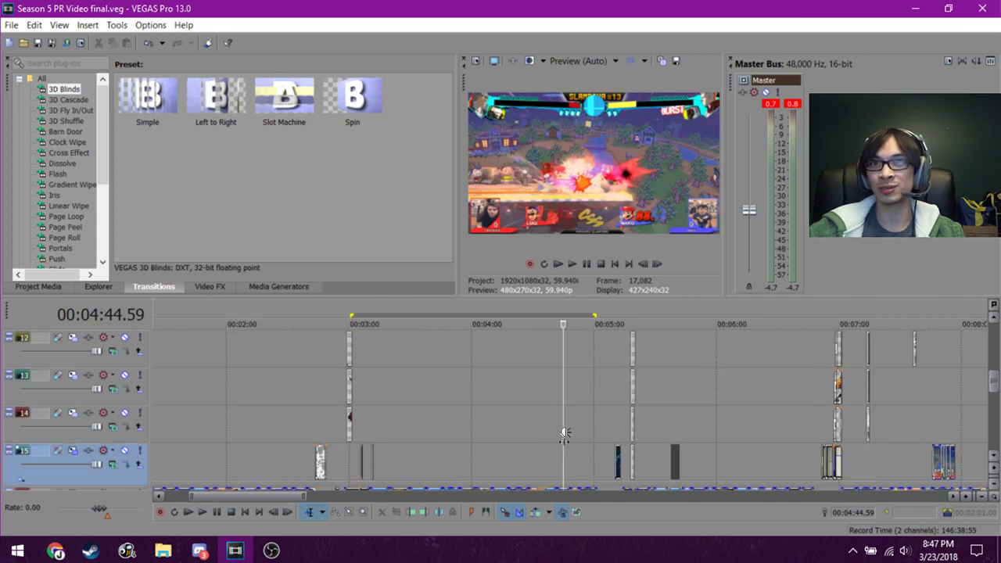
{"action": "scroll", "coordinate": [590, 445], "scroll_direction": "down", "scroll_amount": 1}
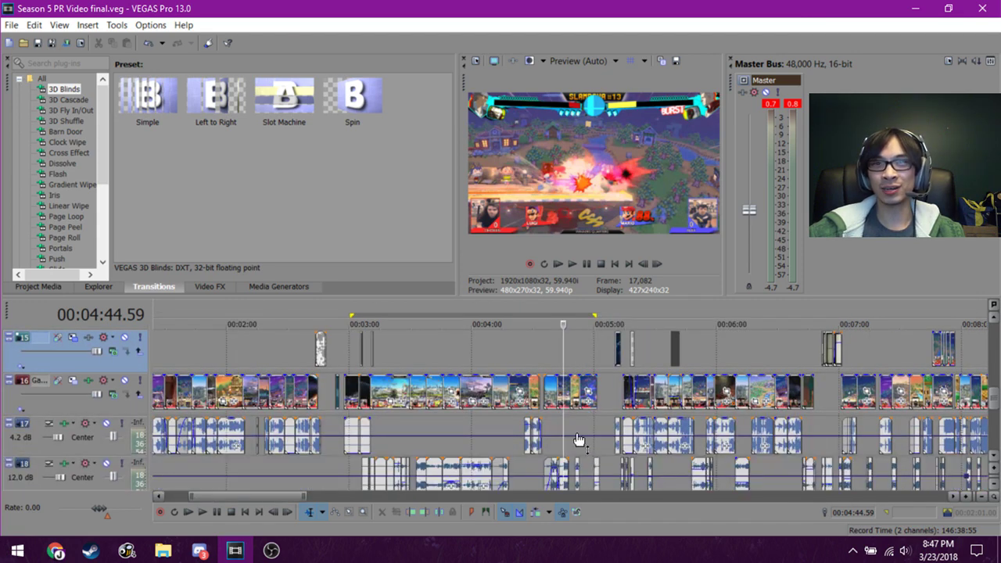
Preview the section's last gameplay clips at 00:04:51.37, 00:04:56.36, 00:04:58.55 and 00:05:00.15, and examine the audio on tracks 17 to 19.
{"action": "left_click", "coordinate": [572, 422]}
{"action": "scroll", "coordinate": [571, 422], "scroll_direction": "up", "scroll_amount": 5}
{"action": "left_click", "coordinate": [597, 424]}
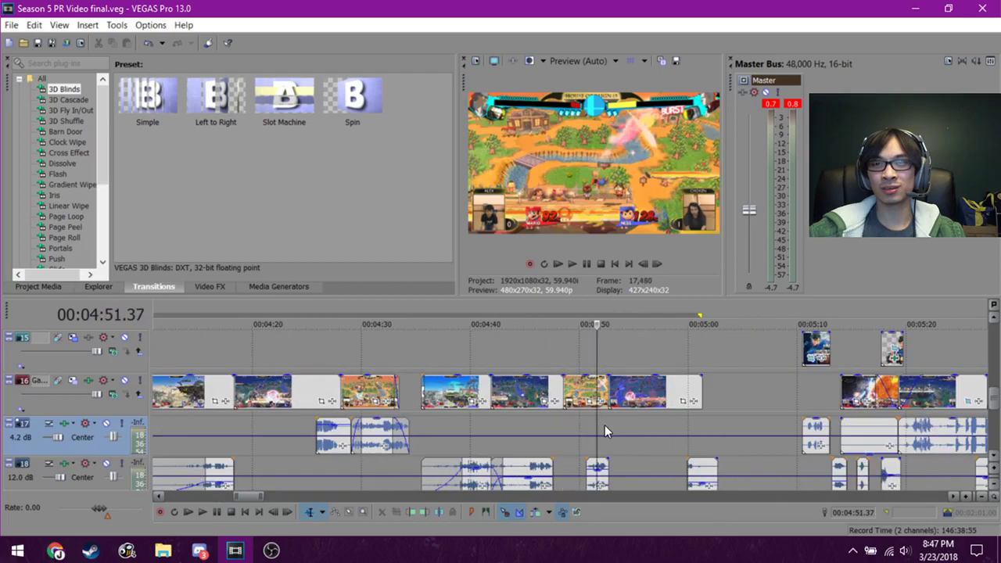
{"action": "left_click", "coordinate": [616, 425]}
{"action": "left_click", "coordinate": [630, 424]}
{"action": "left_click", "coordinate": [650, 423]}
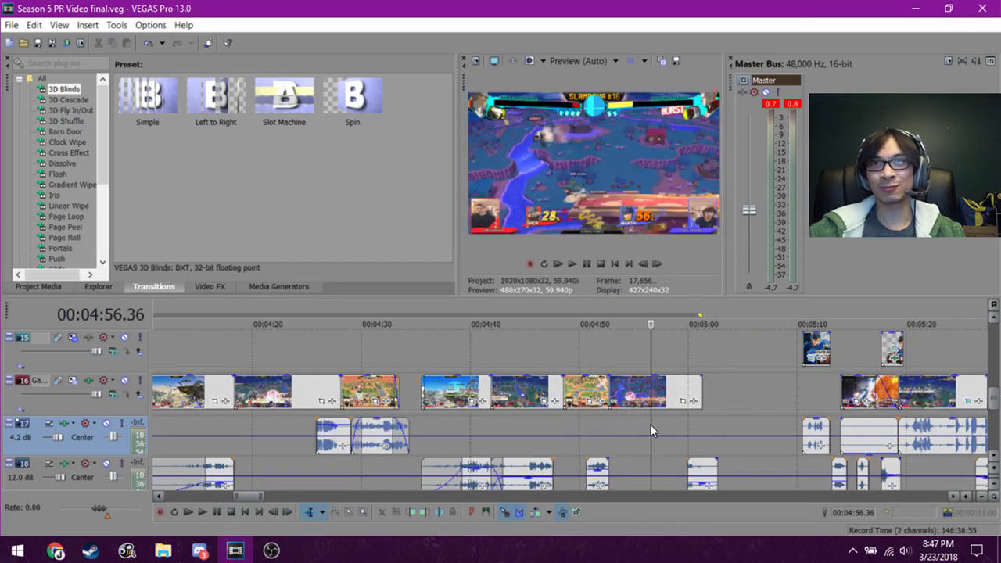
{"action": "left_click", "coordinate": [675, 427]}
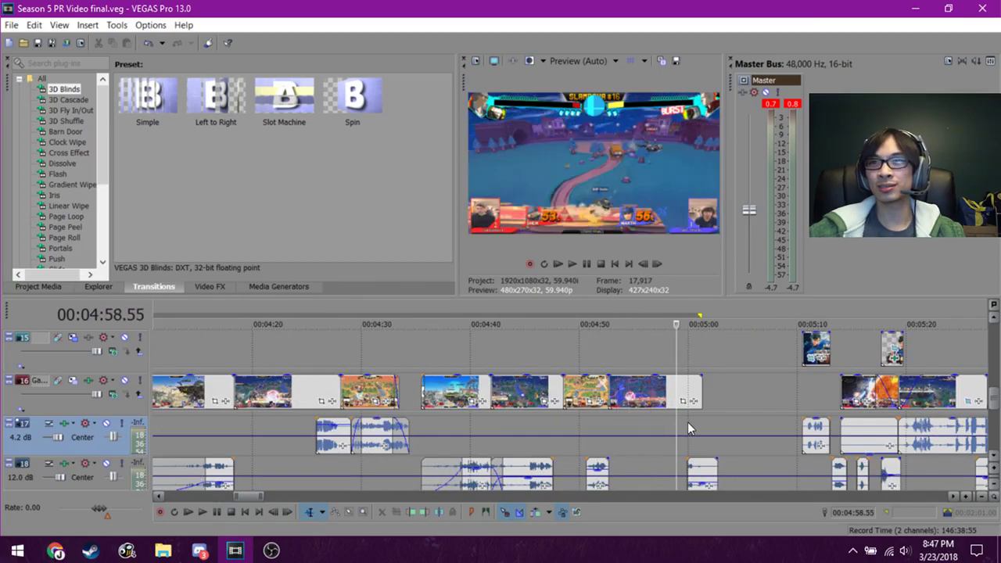
{"action": "left_click", "coordinate": [690, 427]}
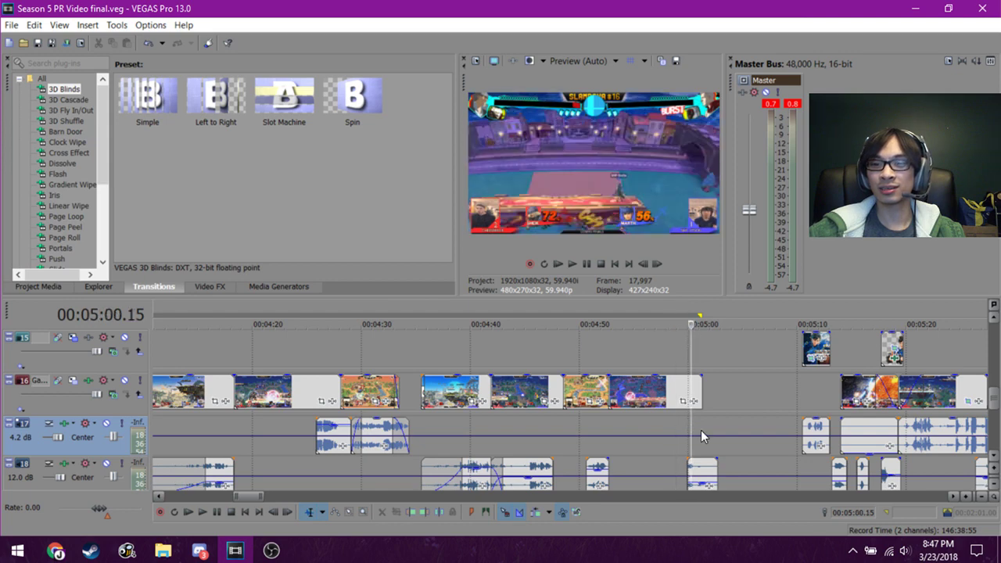
{"action": "scroll", "coordinate": [688, 419], "scroll_direction": "down", "scroll_amount": 1}
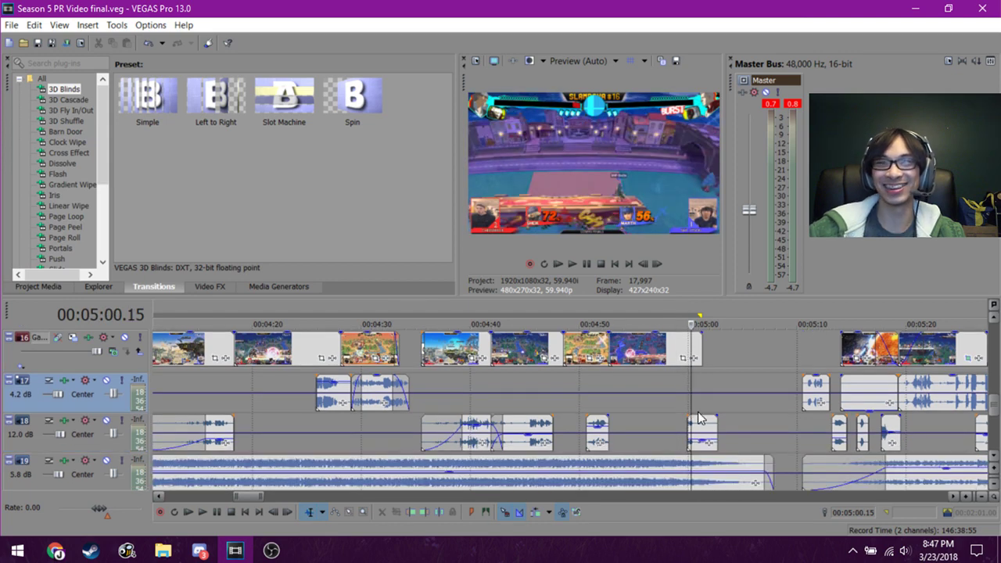
Examine tracks 12 to 18 around 00:05:00, comparing the end of the gameplay section with the overlays that follow it.
{"action": "scroll", "coordinate": [695, 417], "scroll_direction": "up", "scroll_amount": 1}
{"action": "scroll", "coordinate": [688, 371], "scroll_direction": "up", "scroll_amount": 2}
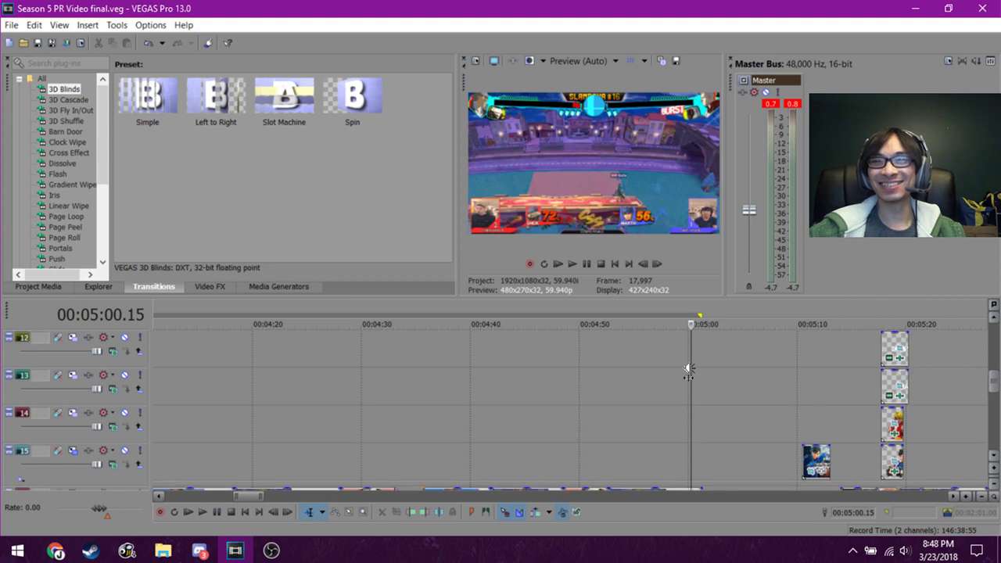
{"action": "scroll", "coordinate": [689, 383], "scroll_direction": "down", "scroll_amount": 1}
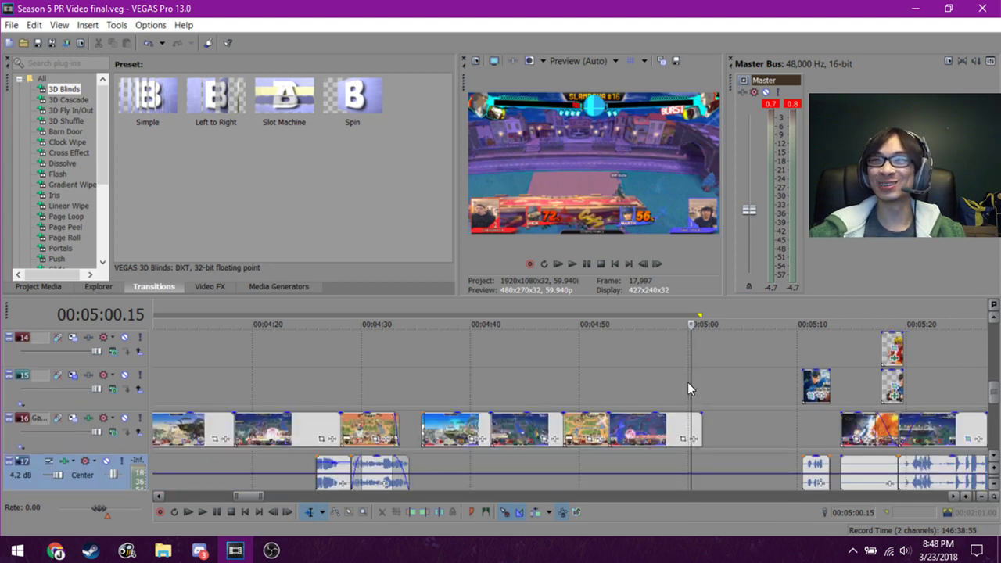
{"action": "scroll", "coordinate": [687, 382], "scroll_direction": "up", "scroll_amount": 1}
{"action": "scroll", "coordinate": [688, 382], "scroll_direction": "up", "scroll_amount": 2}
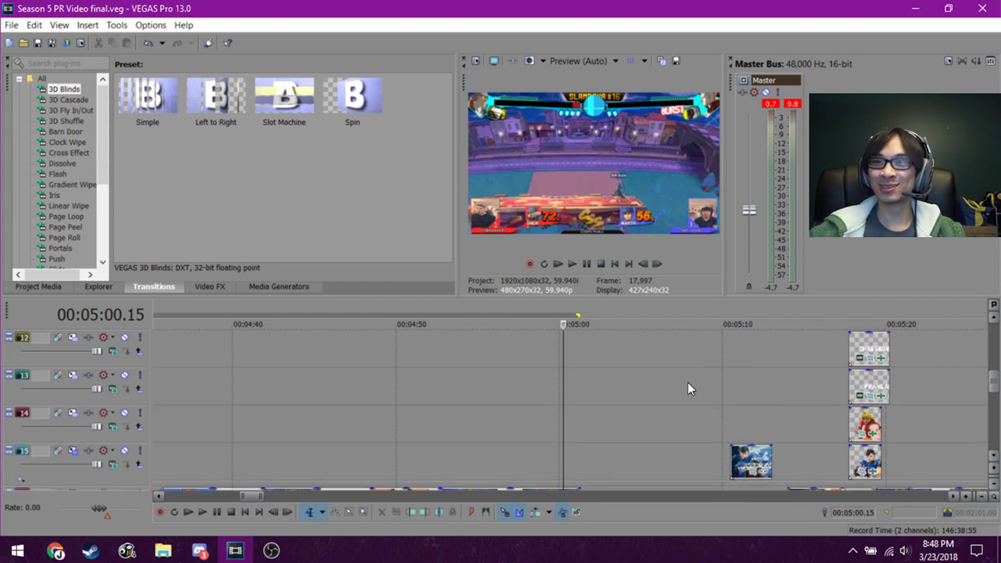
{"action": "scroll", "coordinate": [687, 382], "scroll_direction": "down", "scroll_amount": 3}
{"action": "scroll", "coordinate": [470, 363], "scroll_direction": "down", "scroll_amount": 2}
{"action": "scroll", "coordinate": [461, 364], "scroll_direction": "up", "scroll_amount": 2}
{"action": "scroll", "coordinate": [461, 364], "scroll_direction": "down", "scroll_amount": 3}
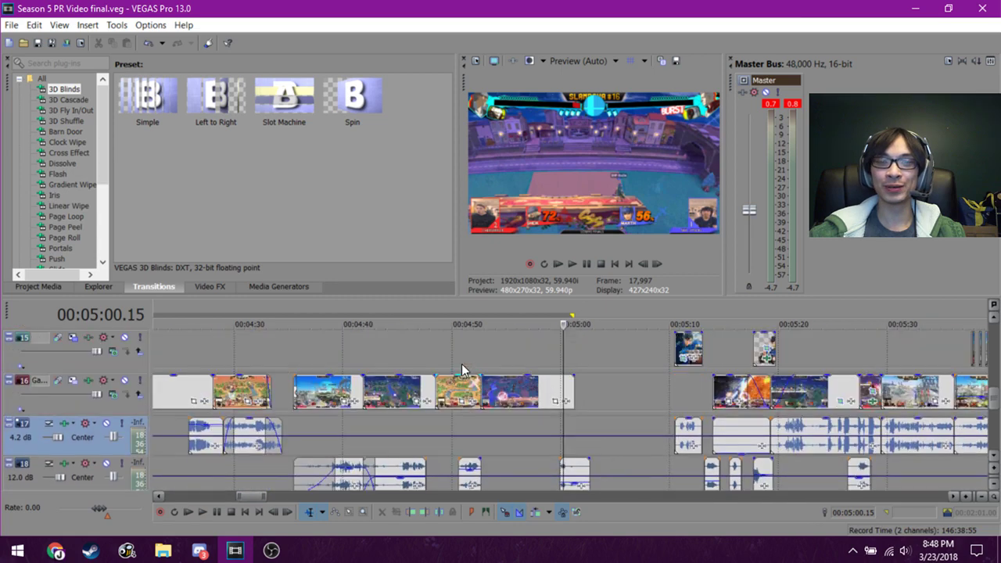
{"action": "scroll", "coordinate": [462, 364], "scroll_direction": "up", "scroll_amount": 2}
{"action": "scroll", "coordinate": [462, 364], "scroll_direction": "down", "scroll_amount": 2}
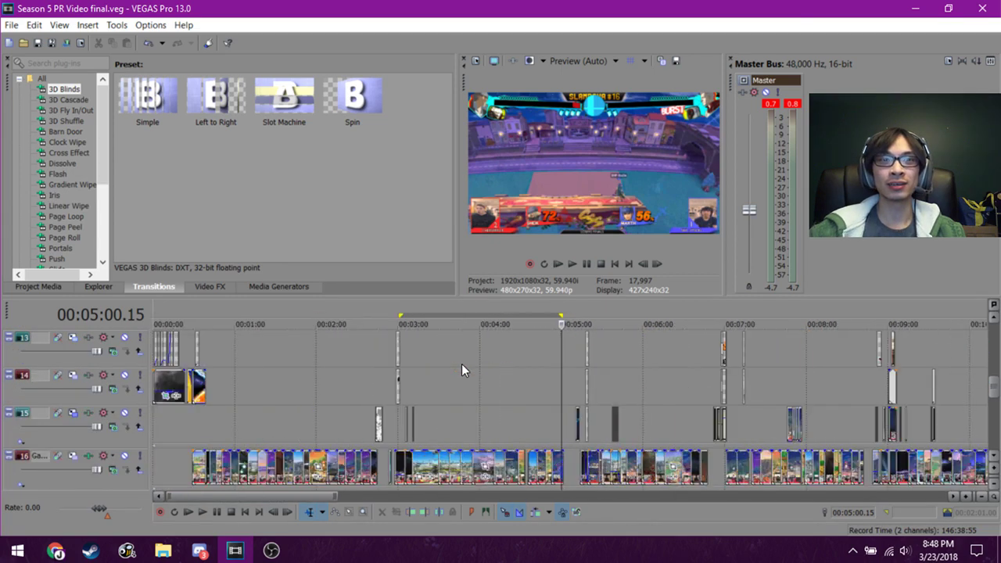
Preview points across the first two gameplay sections, including 00:02:53.15, 00:01:35.31 and 00:04:41.52.
{"action": "left_click", "coordinate": [389, 429]}
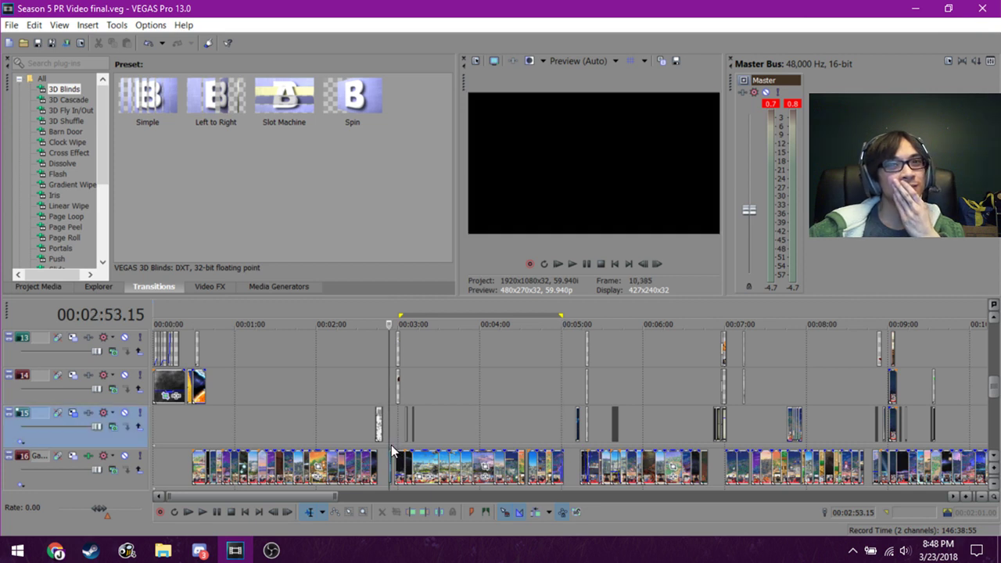
{"action": "left_click", "coordinate": [280, 415]}
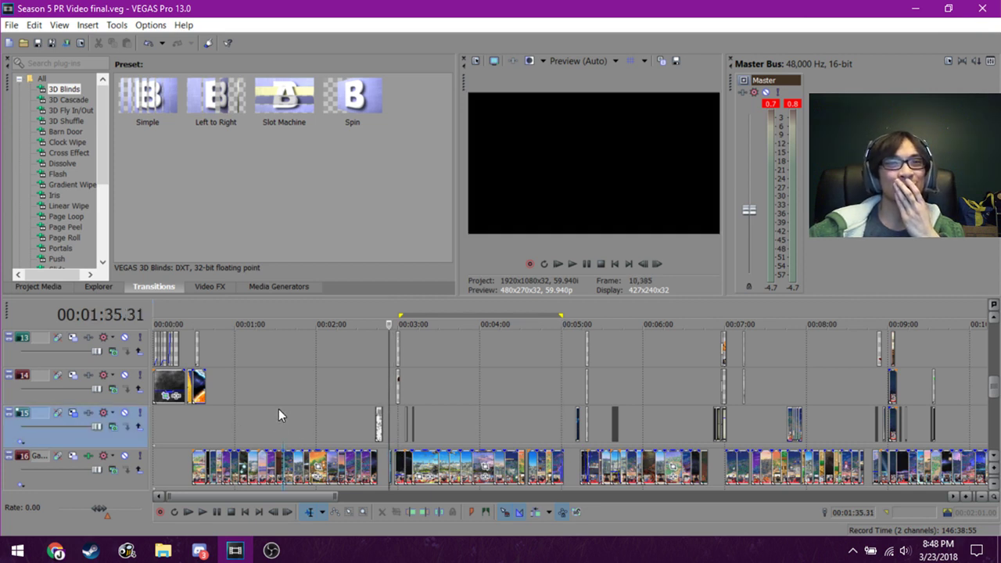
{"action": "left_click", "coordinate": [400, 426]}
{"action": "left_click", "coordinate": [463, 419]}
{"action": "left_click", "coordinate": [536, 424]}
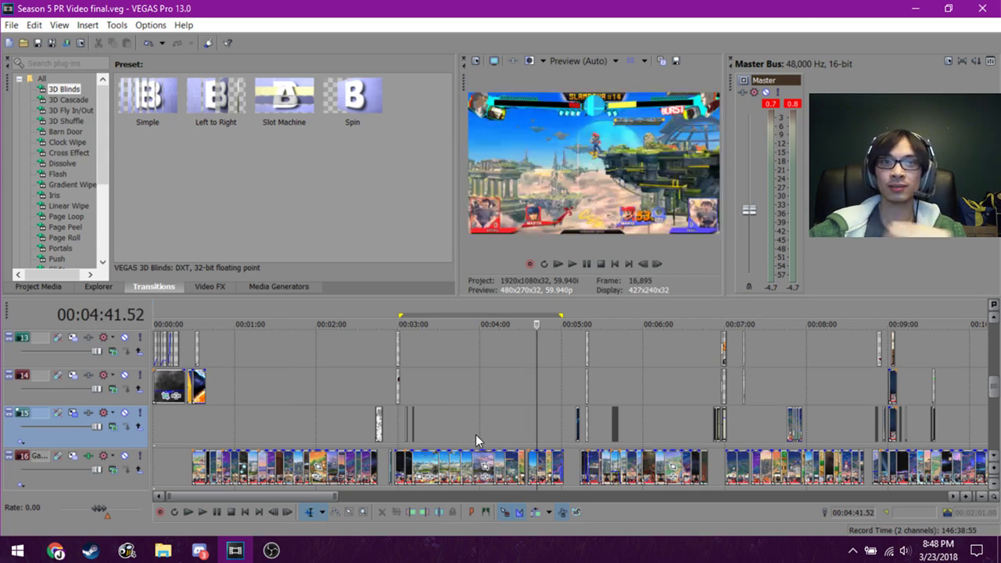
{"action": "scroll", "coordinate": [476, 434], "scroll_direction": "down", "scroll_amount": 1}
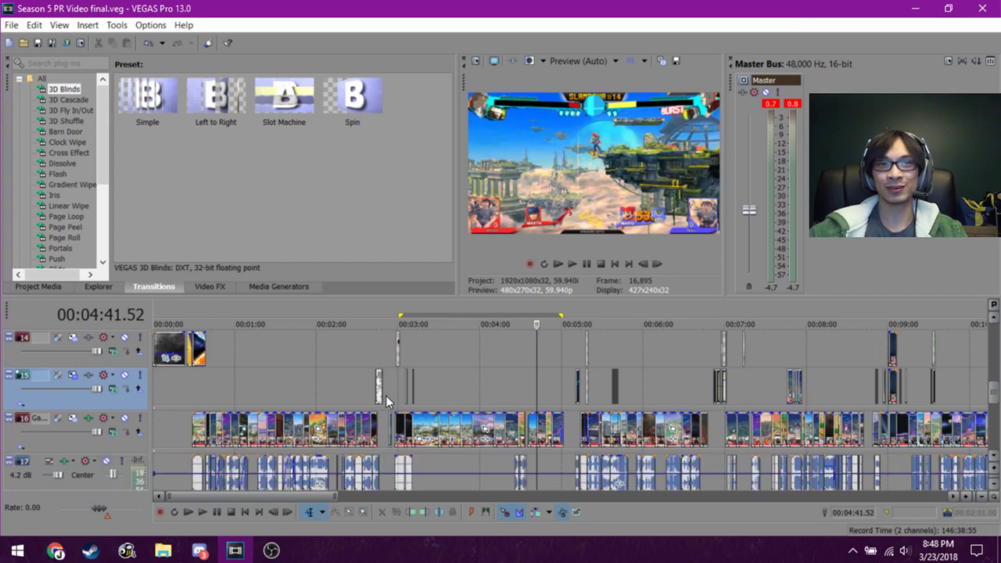
Highlight the section from 00:02:48.46 to 00:05:01.18, compare it with the other gameplay sections, and reselect it starting at 00:02:57.40.
{"action": "left_click_drag", "start_coordinate": [383, 395], "coordinate": [563, 387]}
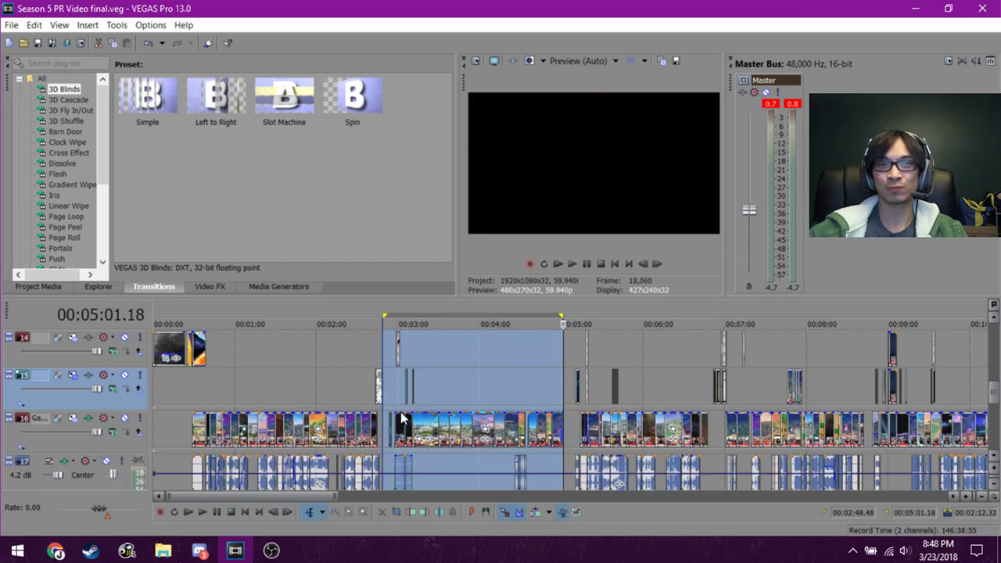
{"action": "scroll", "coordinate": [457, 452], "scroll_direction": "down", "scroll_amount": 3}
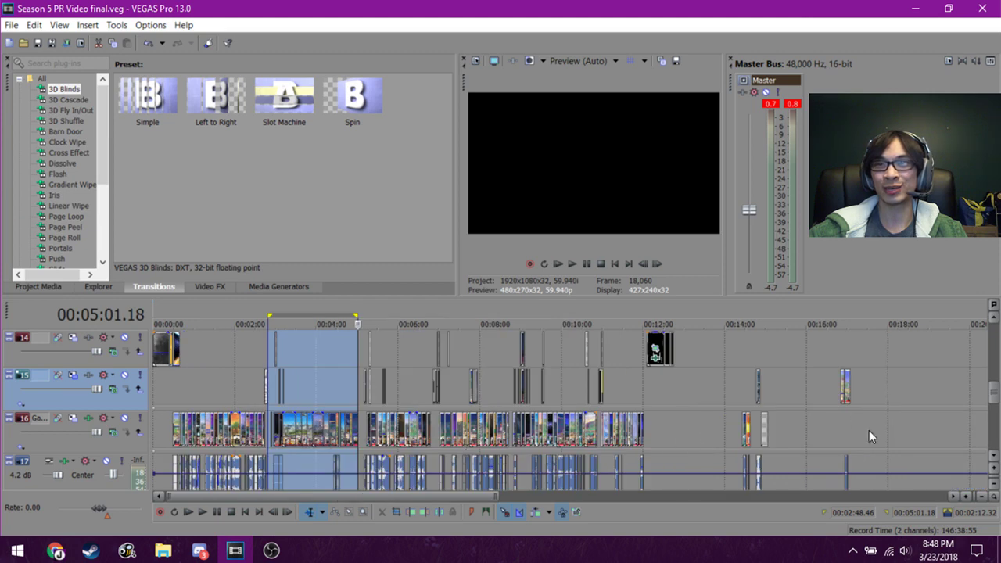
{"action": "scroll", "coordinate": [354, 446], "scroll_direction": "up", "scroll_amount": 2}
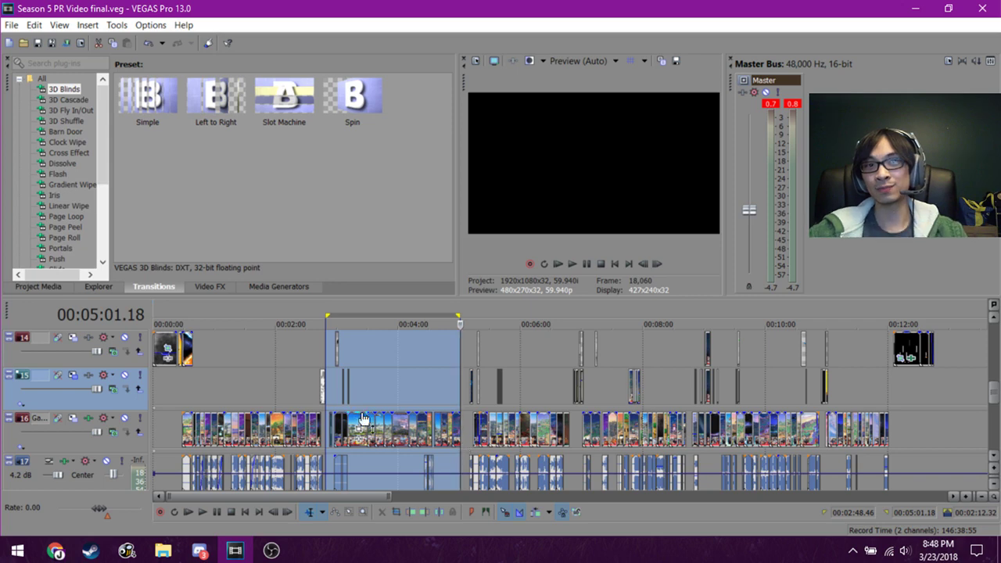
{"action": "scroll", "coordinate": [451, 425], "scroll_direction": "up", "scroll_amount": 2}
{"action": "scroll", "coordinate": [451, 424], "scroll_direction": "up", "scroll_amount": 1}
{"action": "left_click_drag", "start_coordinate": [227, 404], "coordinate": [561, 392]}
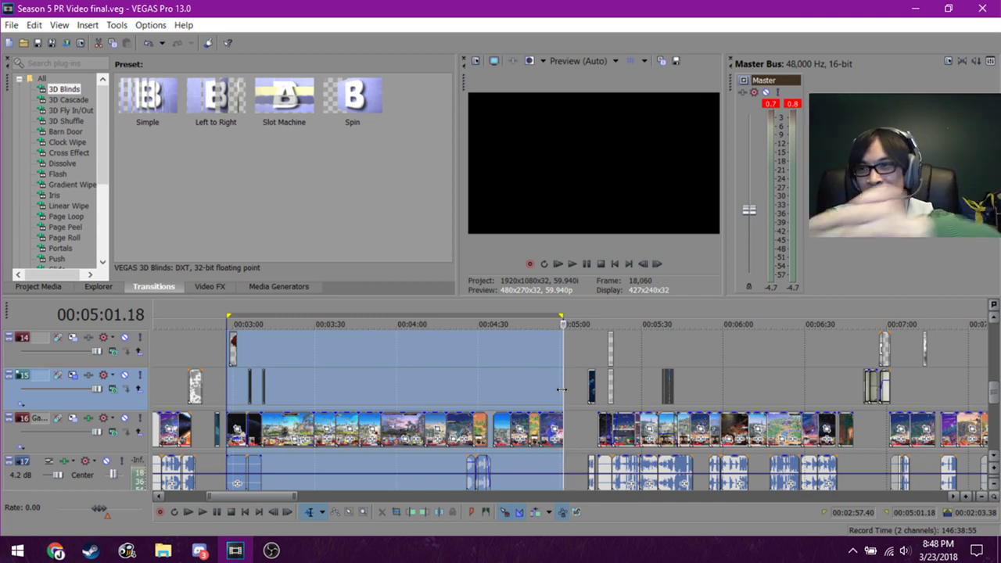
Preview the Chun-Li character-select clip on track 15 at 00:05:10.30, 00:05:12.07 and 00:05:11.48.
{"action": "left_click", "coordinate": [588, 428]}
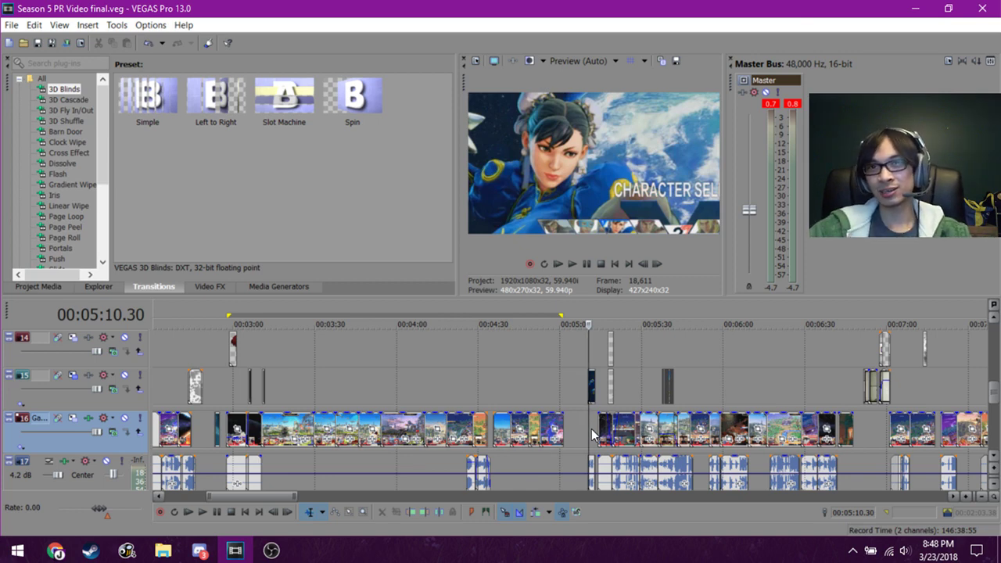
{"action": "scroll", "coordinate": [591, 428], "scroll_direction": "up", "scroll_amount": 2}
{"action": "scroll", "coordinate": [591, 428], "scroll_direction": "up", "scroll_amount": 3}
{"action": "scroll", "coordinate": [592, 429], "scroll_direction": "down", "scroll_amount": 4}
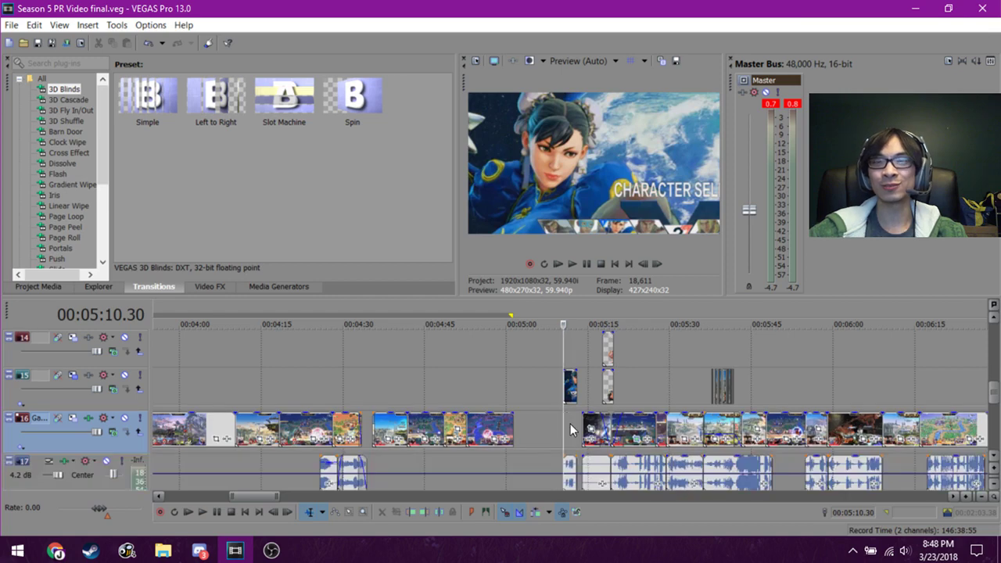
{"action": "left_click", "coordinate": [572, 385]}
{"action": "scroll", "coordinate": [571, 385], "scroll_direction": "up", "scroll_amount": 5}
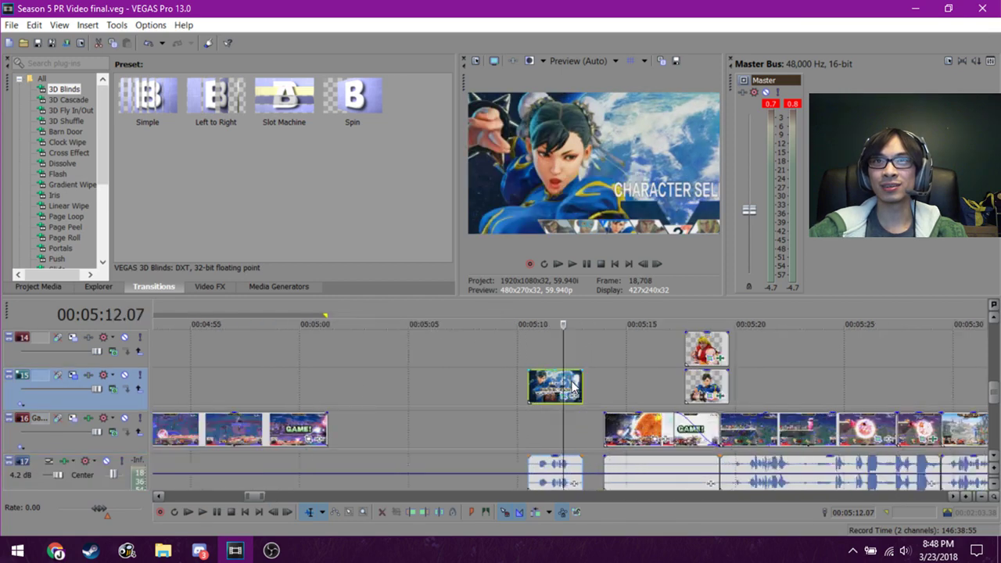
{"action": "left_click", "coordinate": [552, 386]}
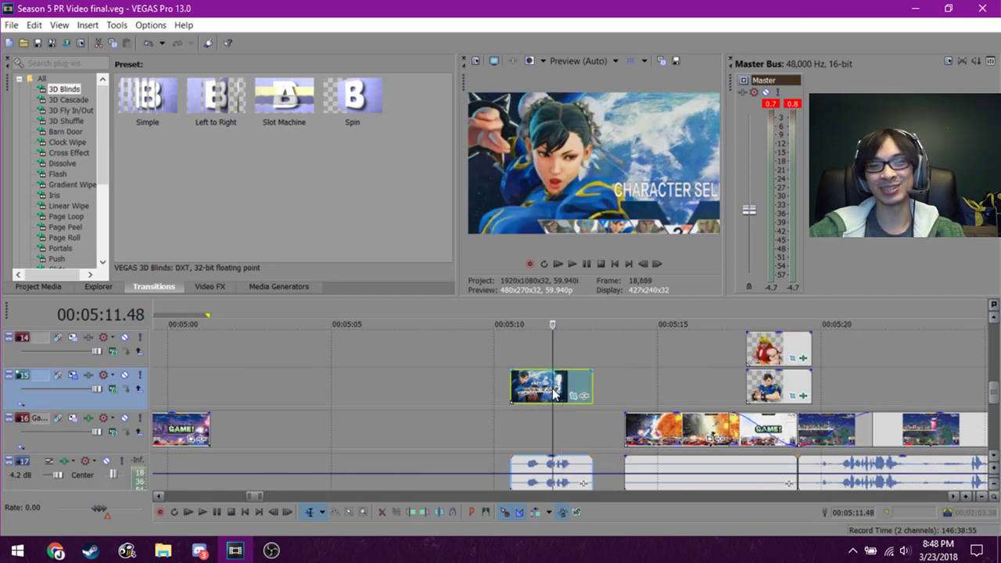
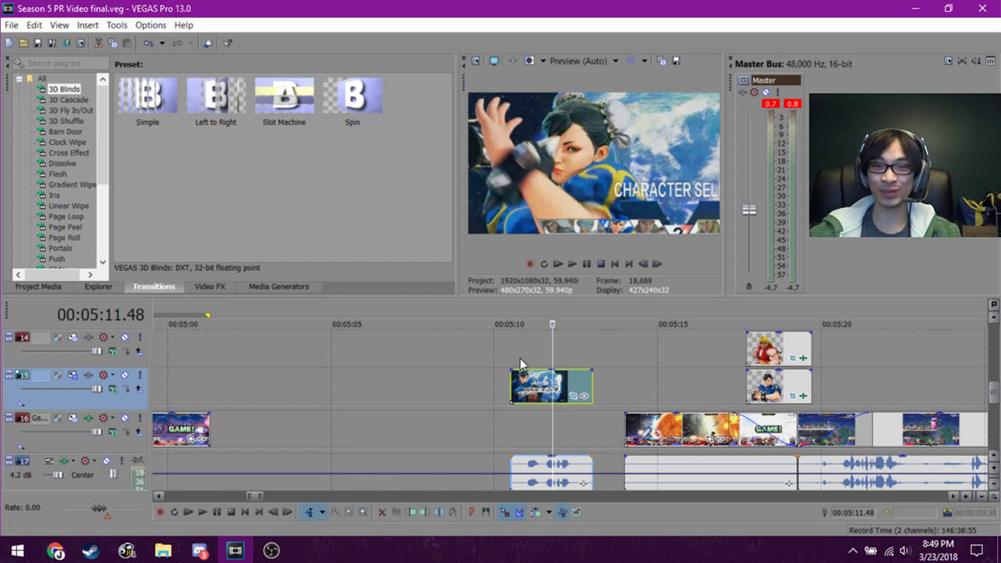
Play the start of the character-select clip from 00:05:10.48.
{"action": "left_click", "coordinate": [520, 358]}
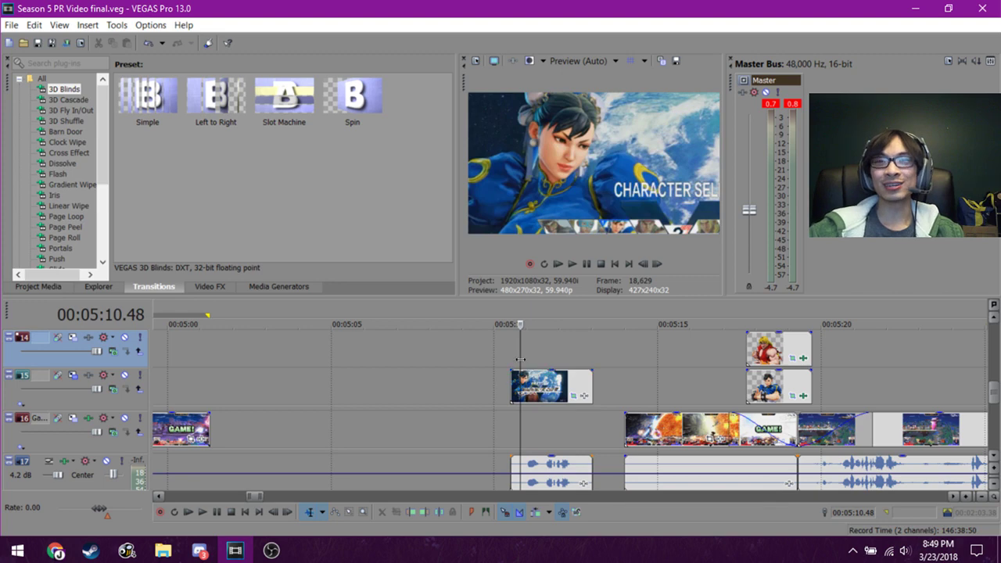
{"action": "key", "text": "space"}
{"action": "key", "text": "space"}
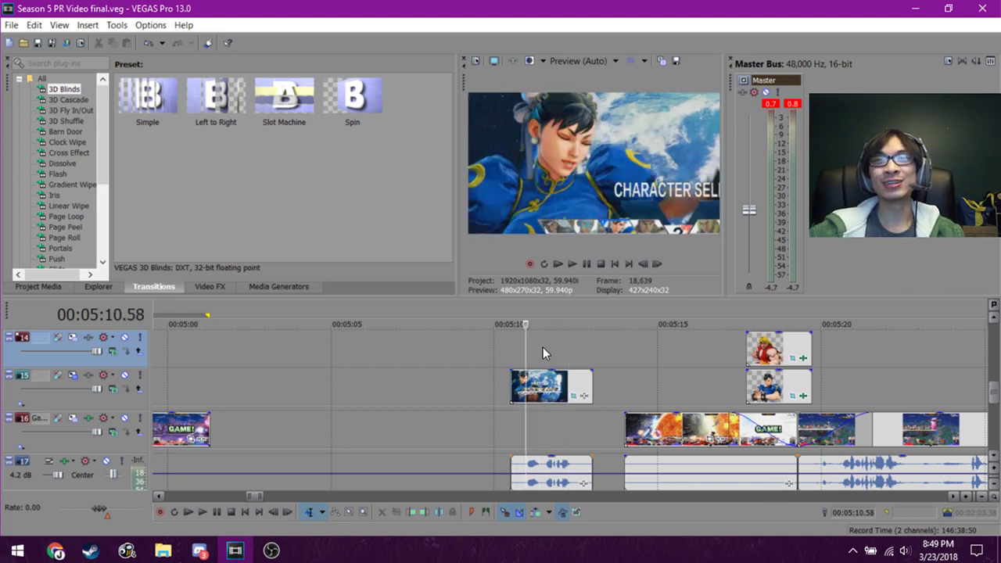
{"action": "key", "text": "space"}
Review the character-select clip's motion at several points, including 00:05:11.50, 00:05:12.34, 00:05:10.50 and 00:05:12.04.
{"action": "left_click", "coordinate": [553, 349]}
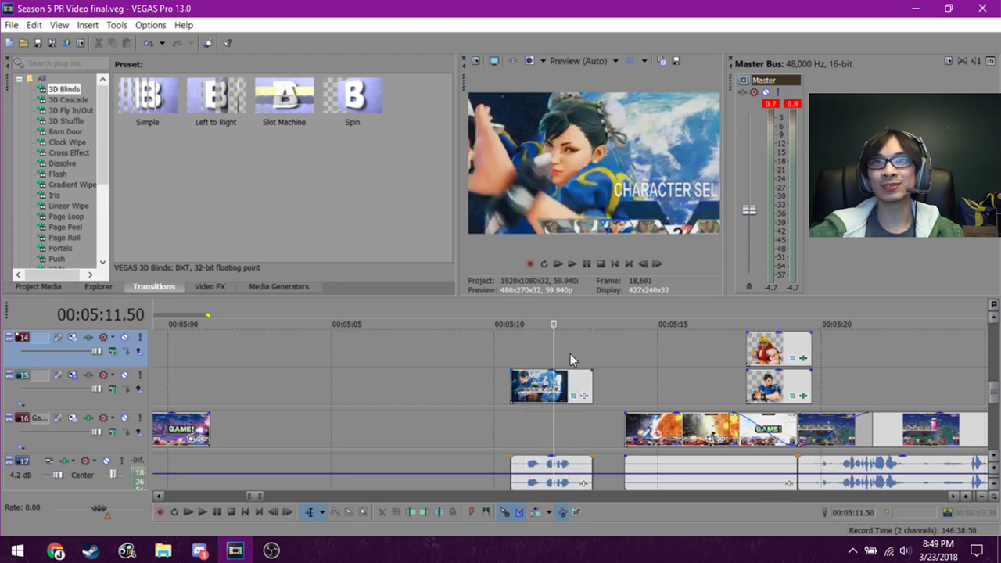
{"action": "left_click", "coordinate": [570, 353]}
{"action": "left_click", "coordinate": [577, 352]}
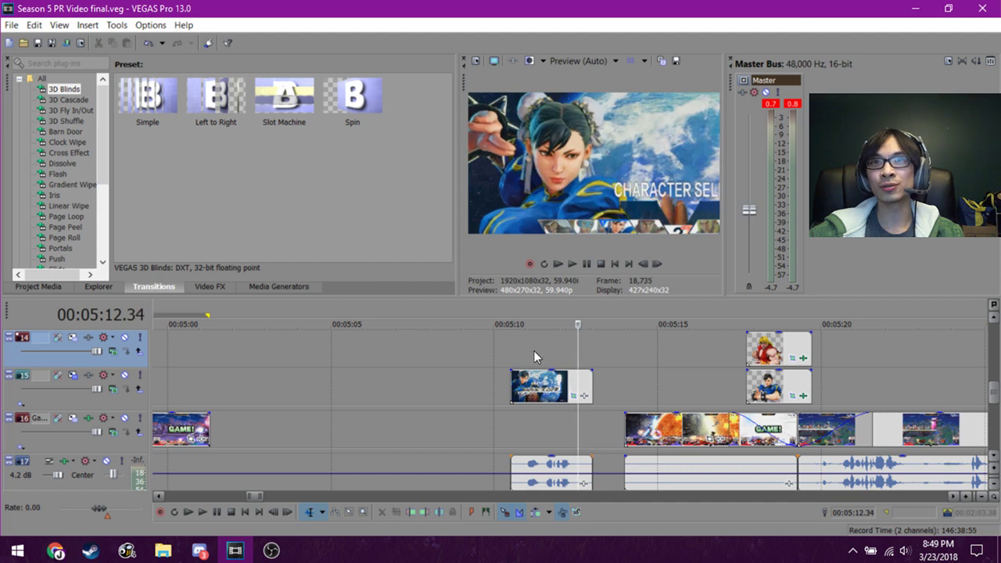
{"action": "left_click", "coordinate": [534, 352]}
{"action": "left_click", "coordinate": [519, 359]}
{"action": "left_click", "coordinate": [521, 358]}
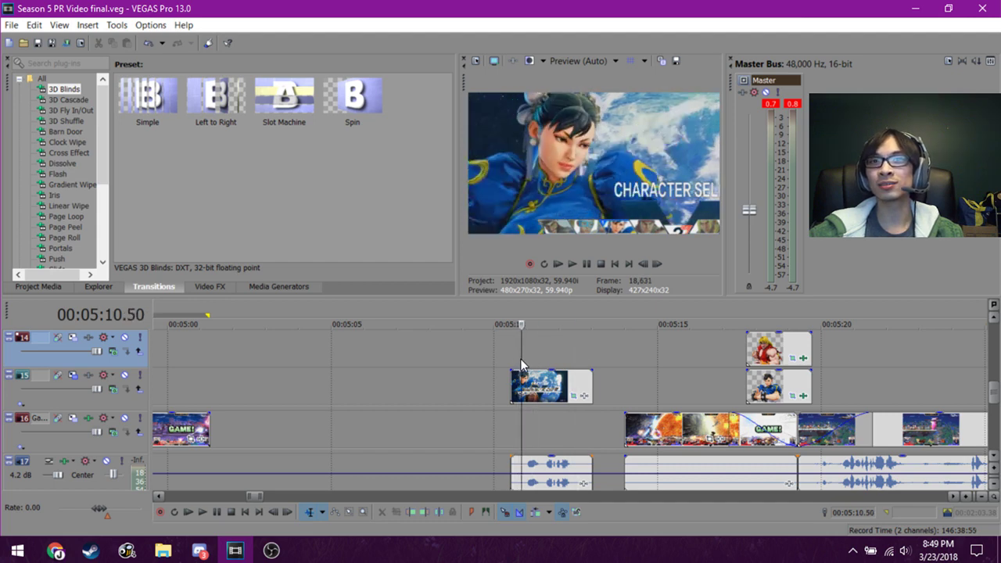
{"action": "left_click", "coordinate": [535, 358]}
{"action": "left_click", "coordinate": [561, 364]}
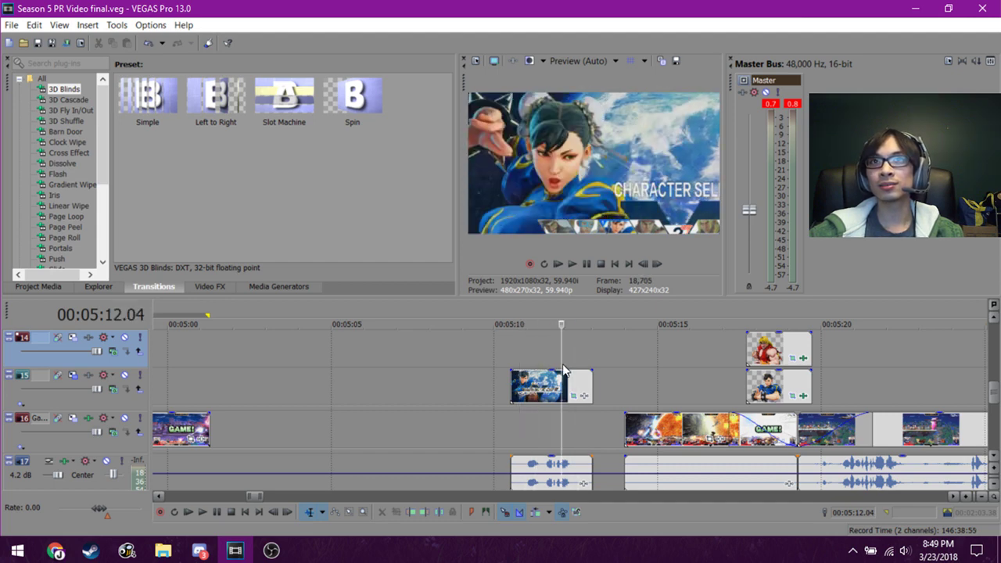
Inspect the Pan/Crop framing of the character-select clip on track 15, then close its settings.
{"action": "left_click", "coordinate": [574, 398]}
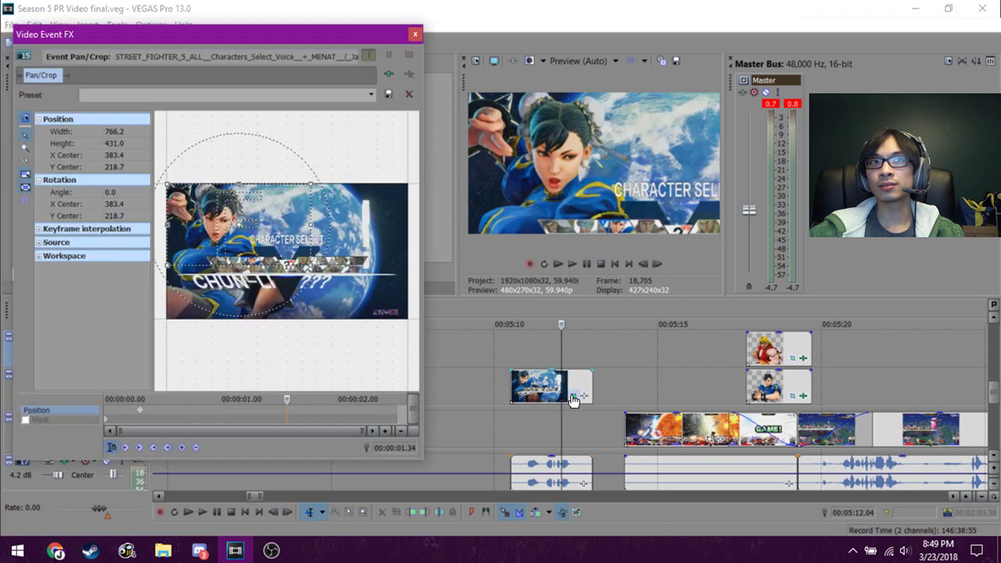
{"action": "scroll", "coordinate": [358, 351], "scroll_direction": "up", "scroll_amount": 6}
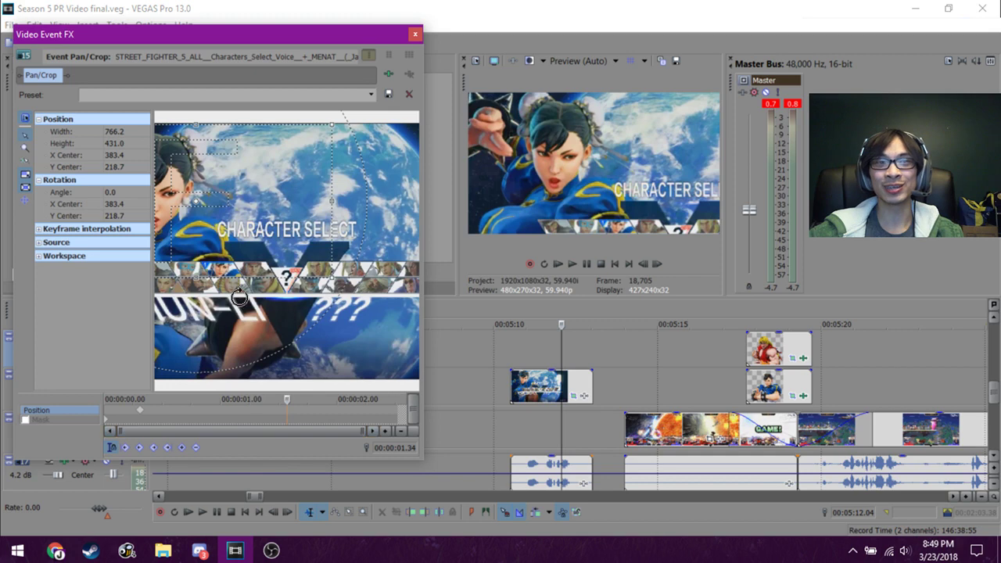
{"action": "scroll", "coordinate": [245, 291], "scroll_direction": "down", "scroll_amount": 3}
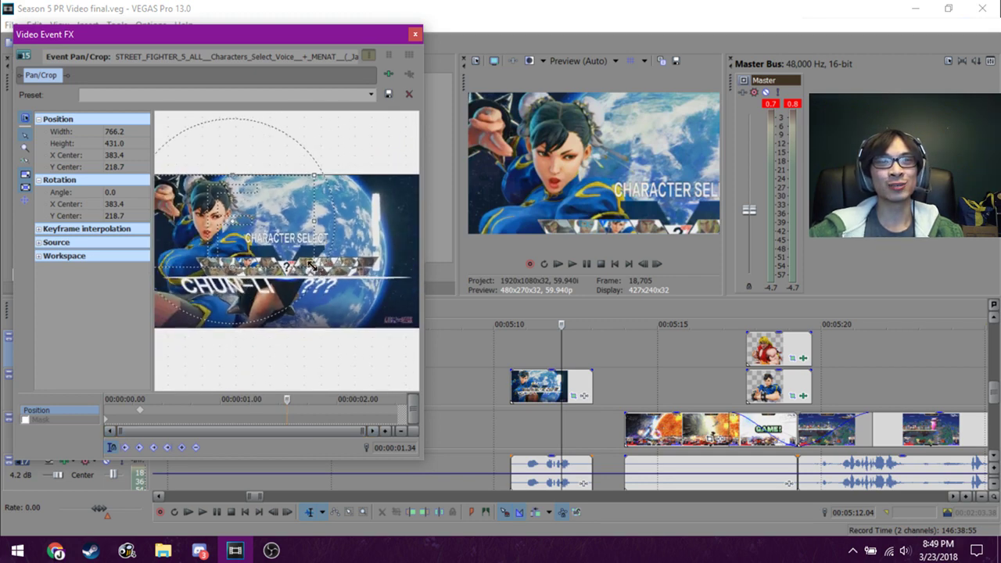
{"action": "left_click", "coordinate": [415, 33]}
Preview the lead-in from the character-select clip at 00:05:10.58 to the start of the player introduction at 00:05:17.43.
{"action": "scroll", "coordinate": [585, 391], "scroll_direction": "down", "scroll_amount": 3}
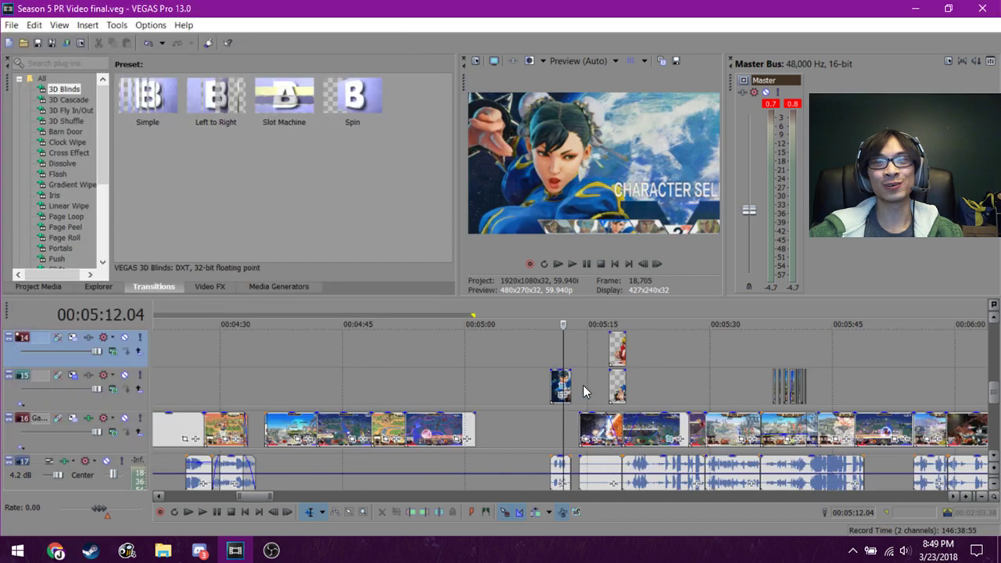
{"action": "scroll", "coordinate": [585, 391], "scroll_direction": "up", "scroll_amount": 3}
{"action": "scroll", "coordinate": [579, 380], "scroll_direction": "up", "scroll_amount": 1}
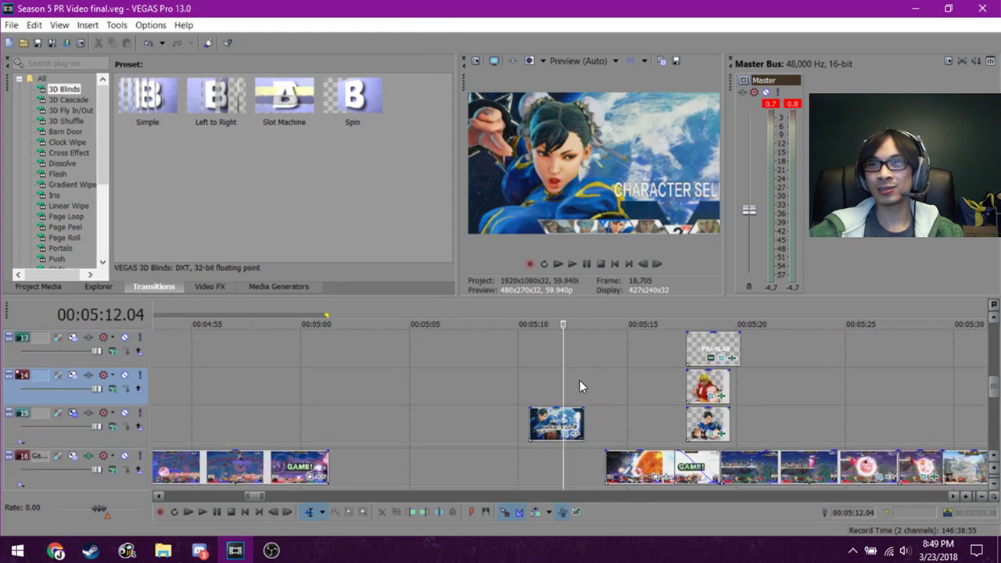
{"action": "left_click", "coordinate": [538, 377]}
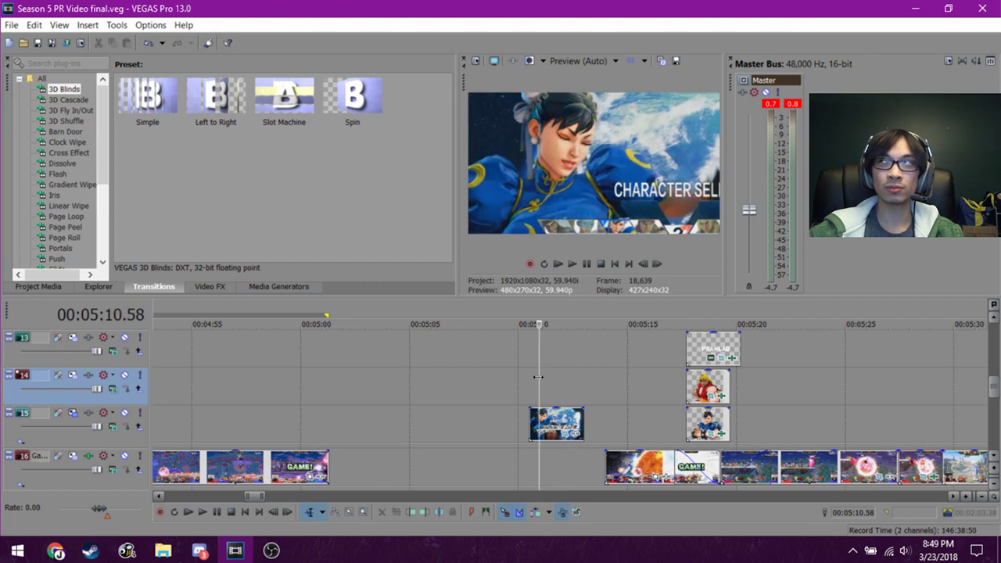
{"action": "left_click", "coordinate": [555, 388]}
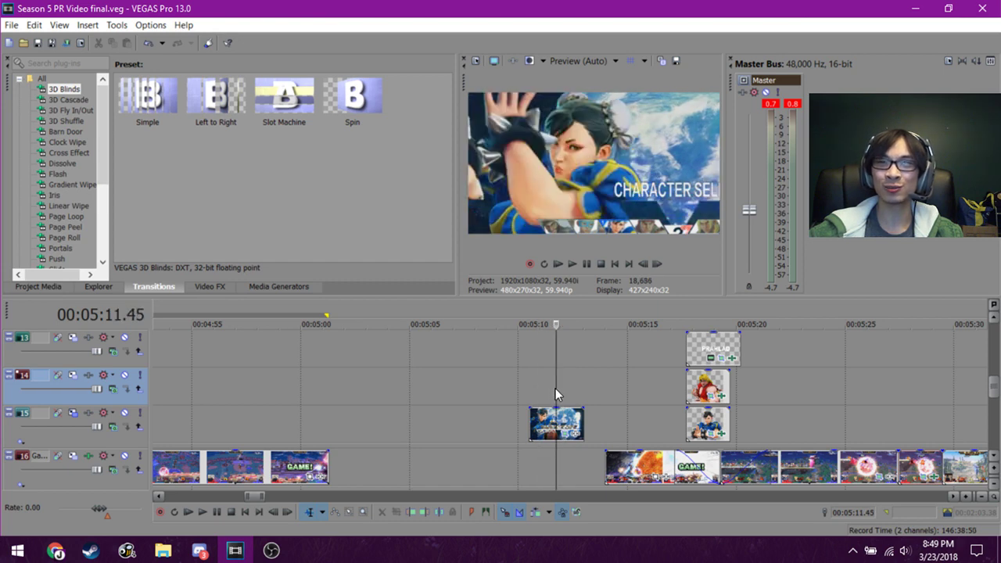
{"action": "left_click", "coordinate": [605, 395]}
{"action": "left_click", "coordinate": [649, 409]}
{"action": "left_click", "coordinate": [689, 391]}
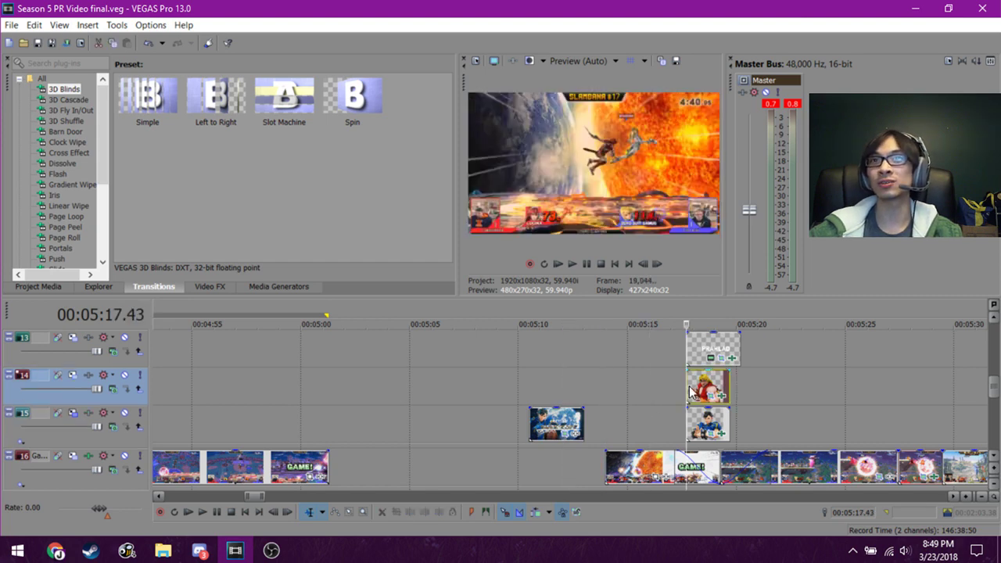
Preview the player introduction's layered characters and name titles on tracks 13 to 15 at 00:05:18.32 and 00:05:19.01.
{"action": "scroll", "coordinate": [687, 389], "scroll_direction": "up", "scroll_amount": 2}
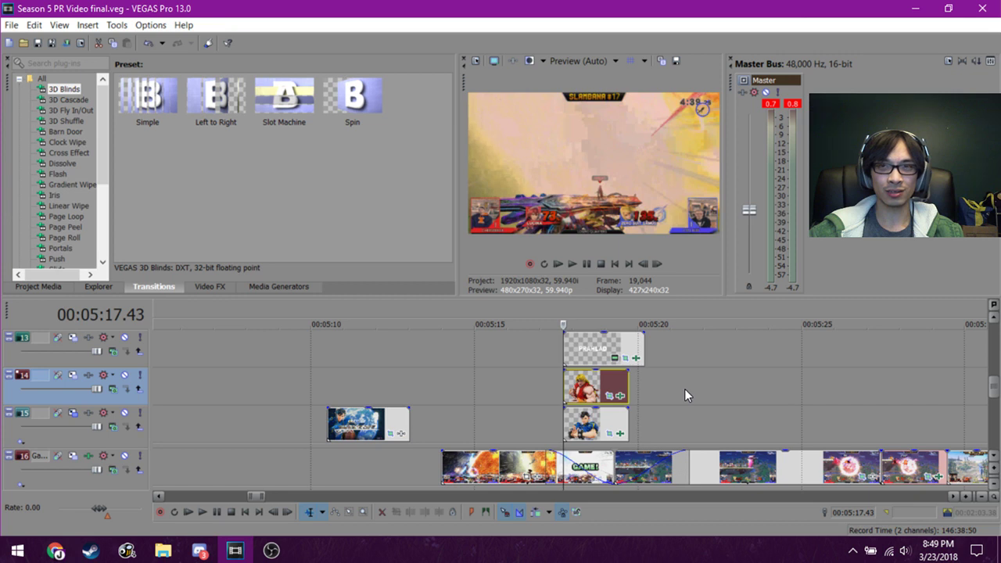
{"action": "left_click", "coordinate": [568, 389]}
{"action": "left_click", "coordinate": [590, 391]}
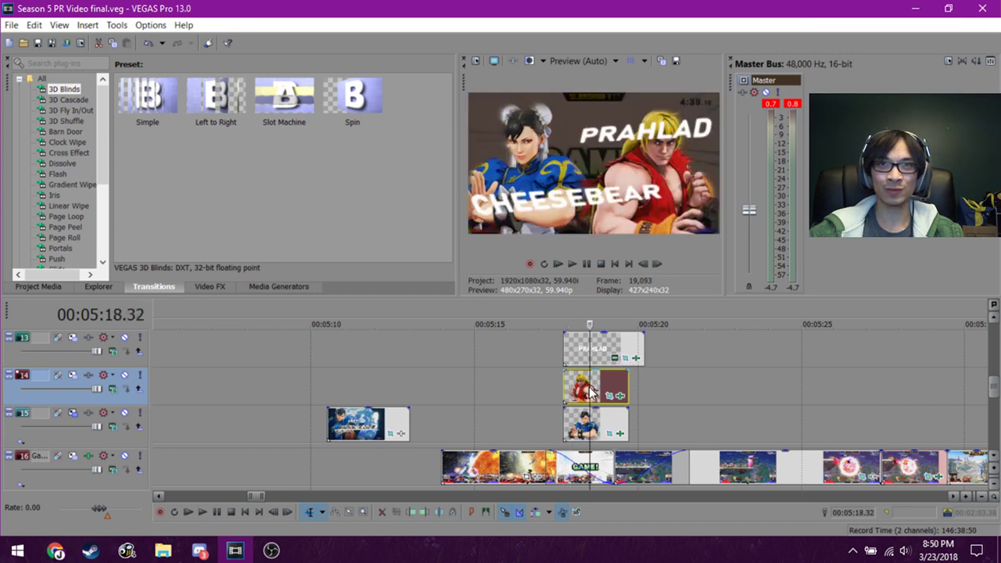
{"action": "left_click", "coordinate": [604, 389]}
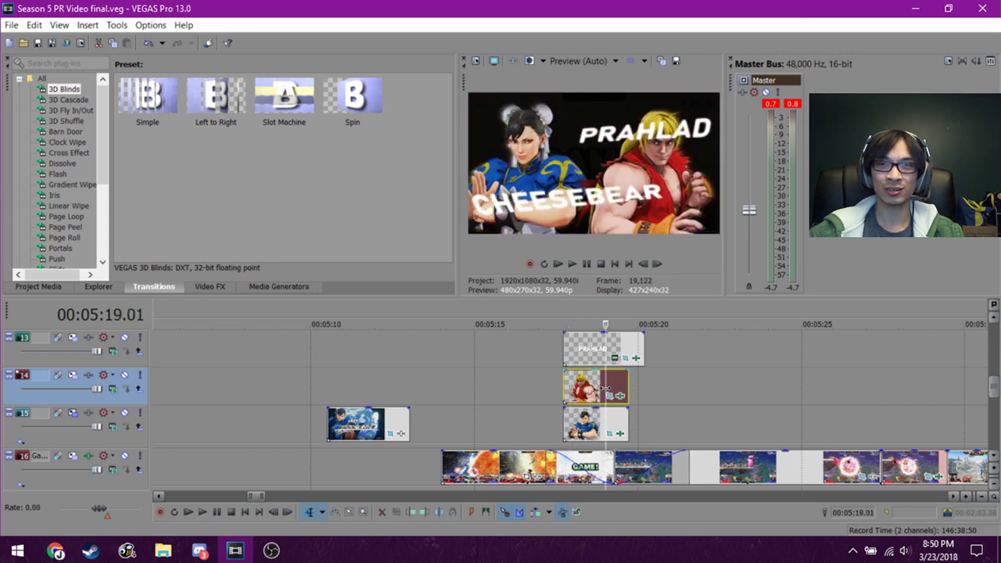
Review the gameplay that follows the player introduction at 00:05:20.40 and 00:05:24.17.
{"action": "left_click", "coordinate": [659, 409]}
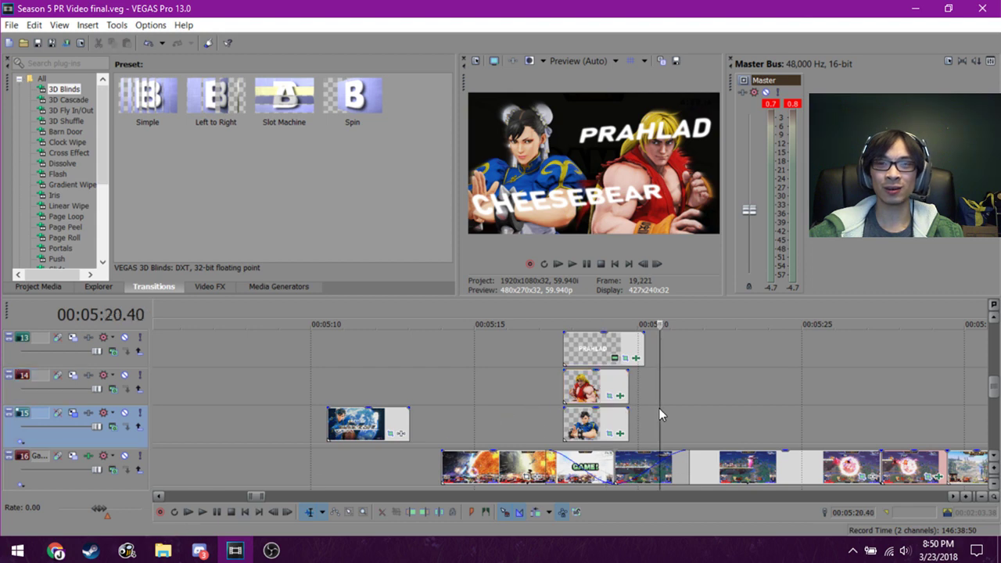
{"action": "left_click", "coordinate": [704, 412]}
{"action": "left_click", "coordinate": [733, 413]}
{"action": "left_click", "coordinate": [777, 415]}
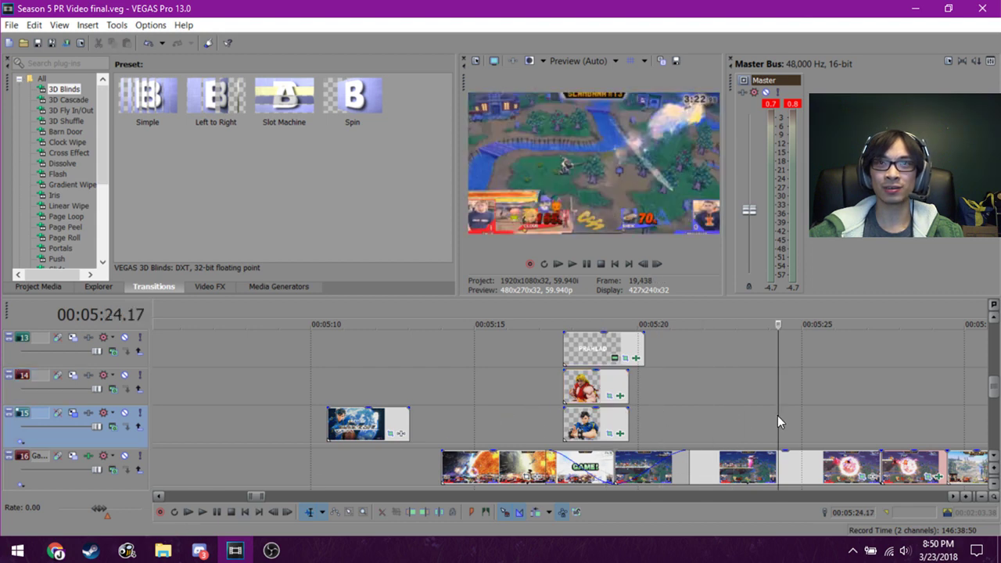
{"action": "key", "text": "backslash"}
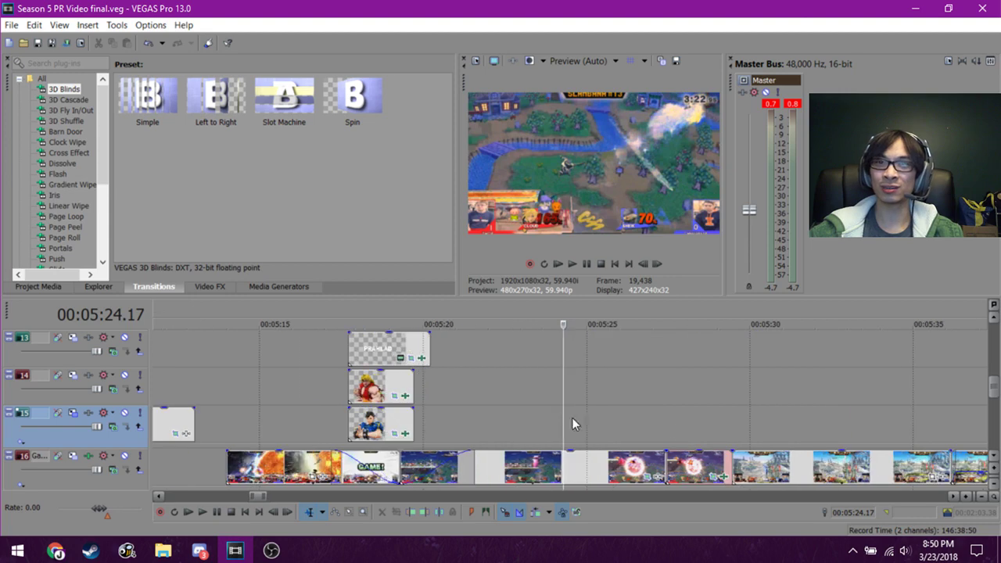
Review the gameplay leading into the player introduction at several points between 00:05:13.59 and 00:05:17.26.
{"action": "left_click", "coordinate": [304, 408]}
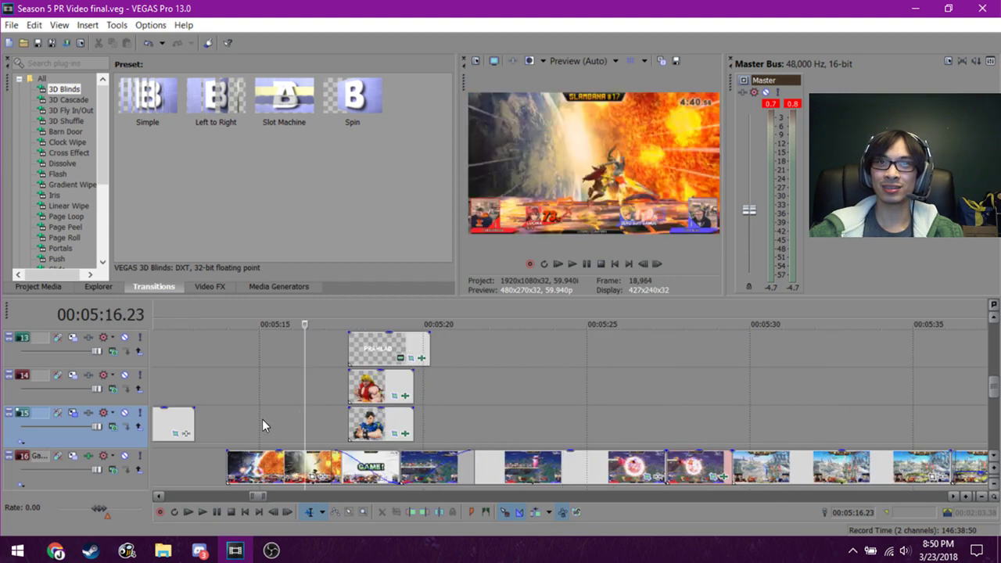
{"action": "left_click", "coordinate": [262, 419]}
{"action": "left_click", "coordinate": [312, 415]}
{"action": "left_click", "coordinate": [341, 410]}
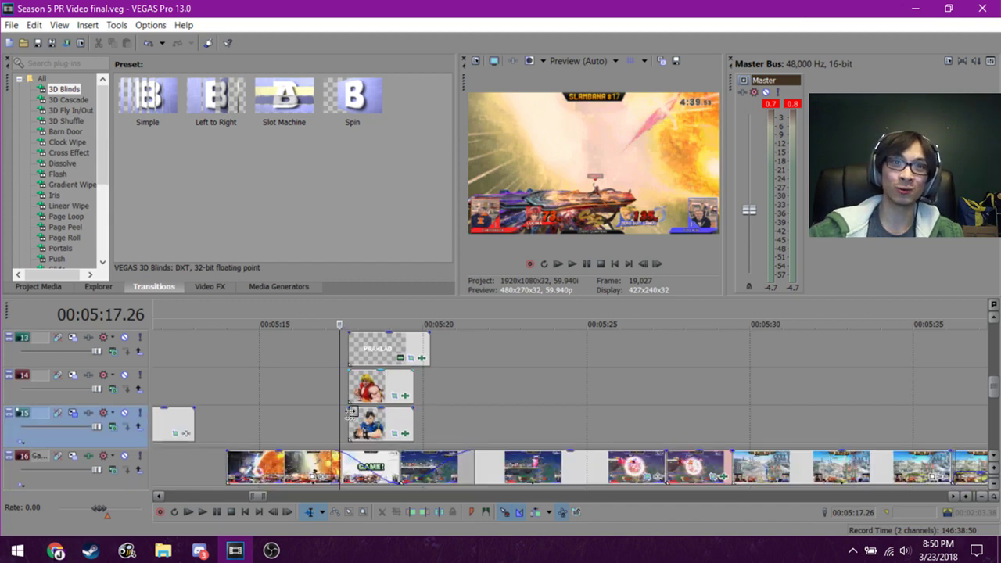
{"action": "left_click", "coordinate": [295, 405]}
{"action": "left_click", "coordinate": [247, 403]}
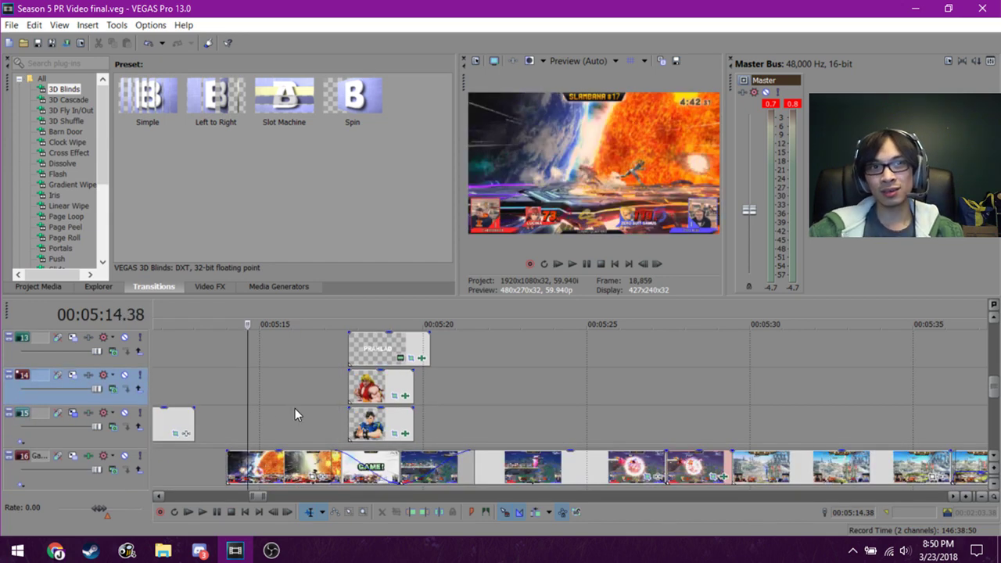
{"action": "left_click", "coordinate": [295, 408]}
{"action": "left_click", "coordinate": [312, 412]}
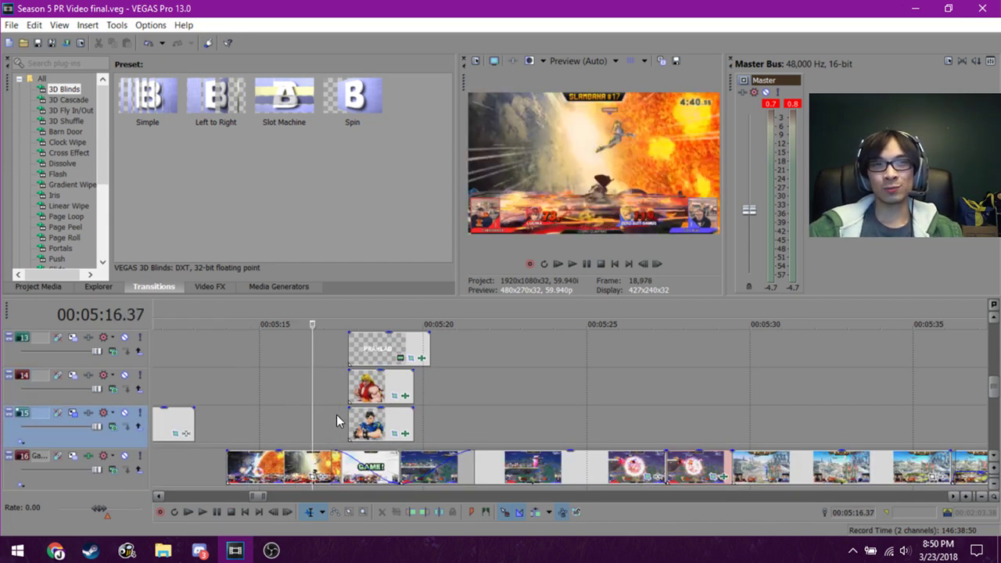
{"action": "left_click", "coordinate": [345, 415]}
{"action": "left_click", "coordinate": [229, 417]}
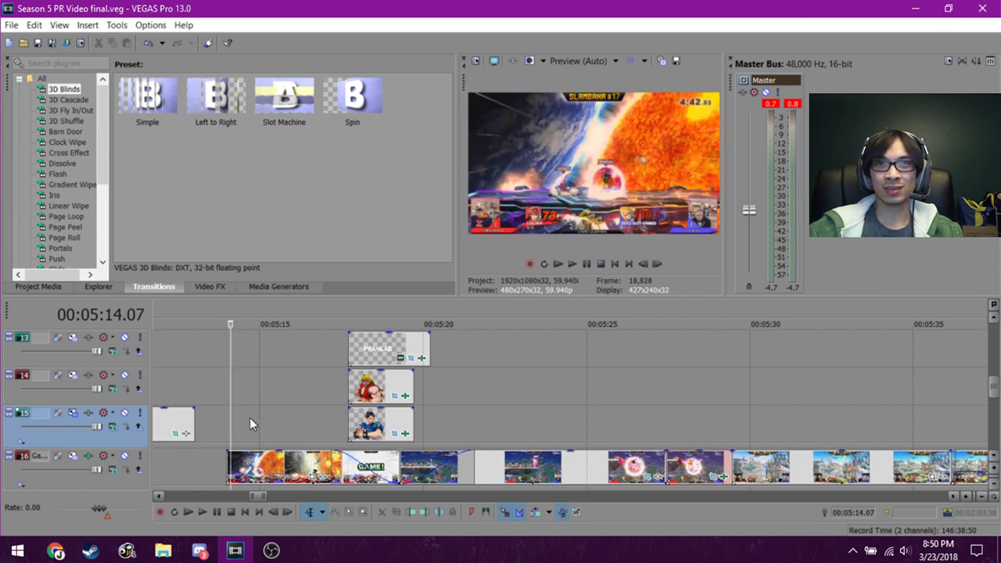
{"action": "left_click", "coordinate": [225, 412]}
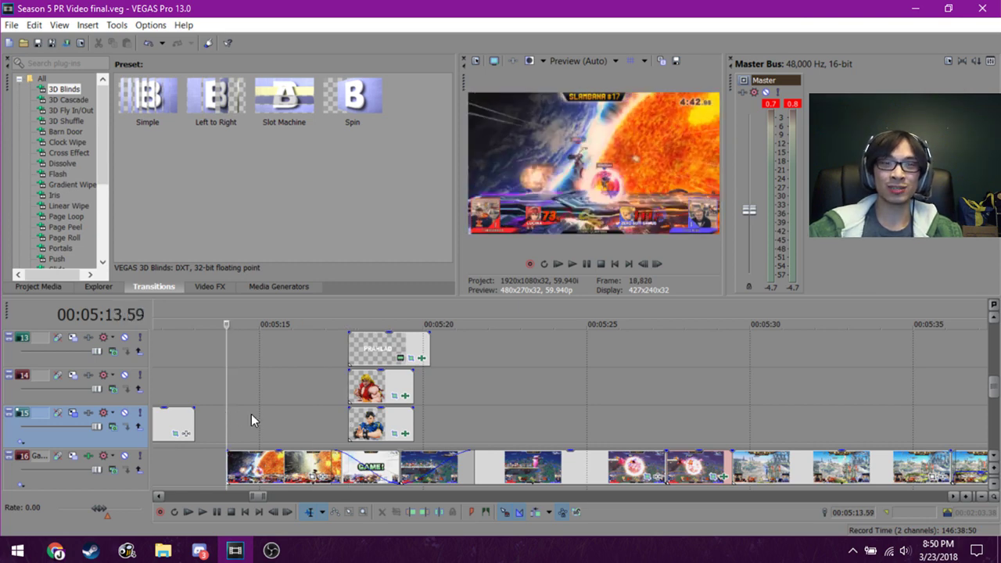
Look over the introduction layers on tracks 12 to 15 and preview the character-select clip at 00:05:12.45.
{"action": "scroll", "coordinate": [251, 414], "scroll_direction": "up", "scroll_amount": 1}
{"action": "scroll", "coordinate": [251, 414], "scroll_direction": "down", "scroll_amount": 1}
{"action": "scroll", "coordinate": [251, 414], "scroll_direction": "up", "scroll_amount": 1}
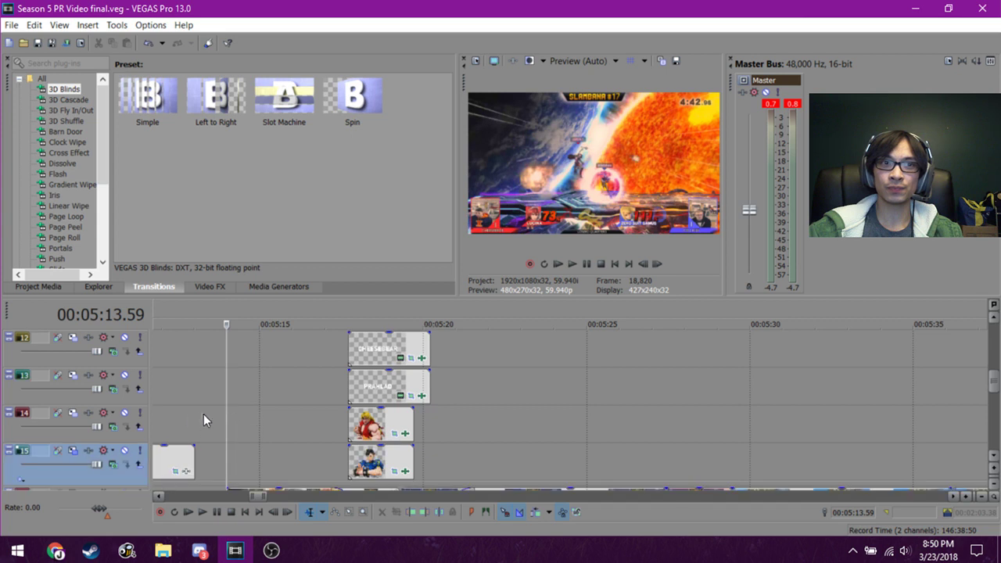
{"action": "left_click", "coordinate": [185, 414]}
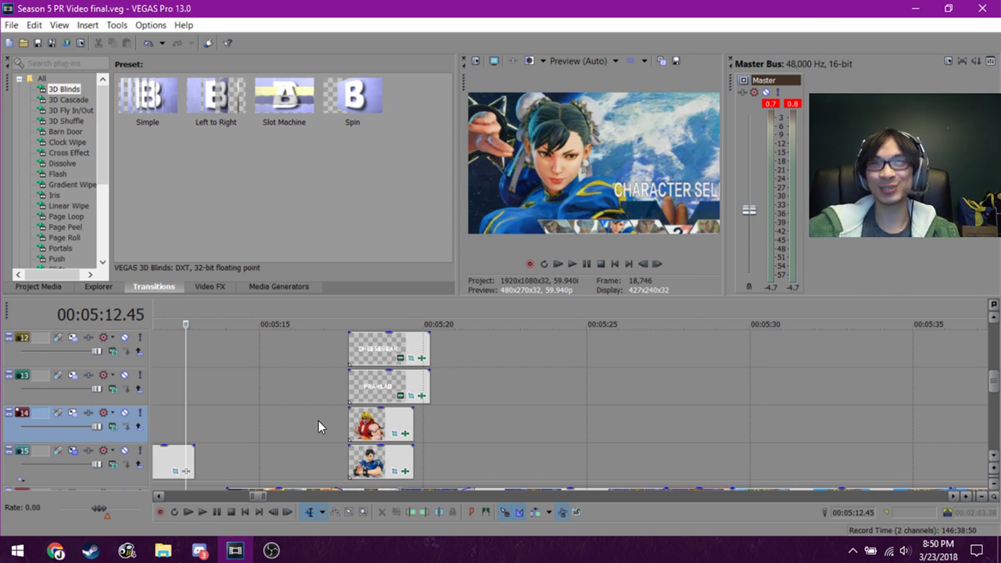
Examine how the character-select clip, player introduction, gameplay and audio line up across tracks 11 to 17.
{"action": "scroll", "coordinate": [319, 421], "scroll_direction": "down", "scroll_amount": 5}
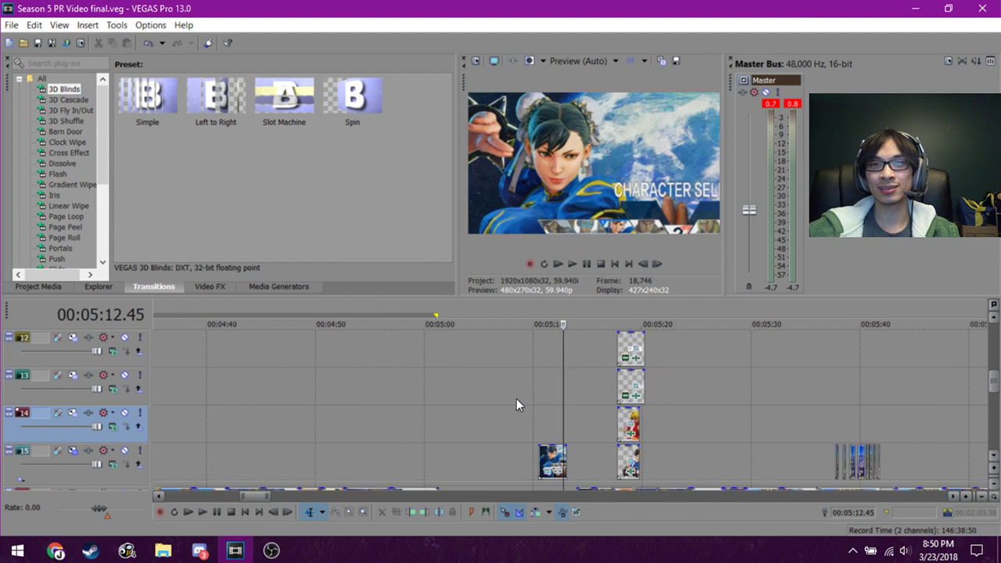
{"action": "scroll", "coordinate": [516, 405], "scroll_direction": "down", "scroll_amount": 2}
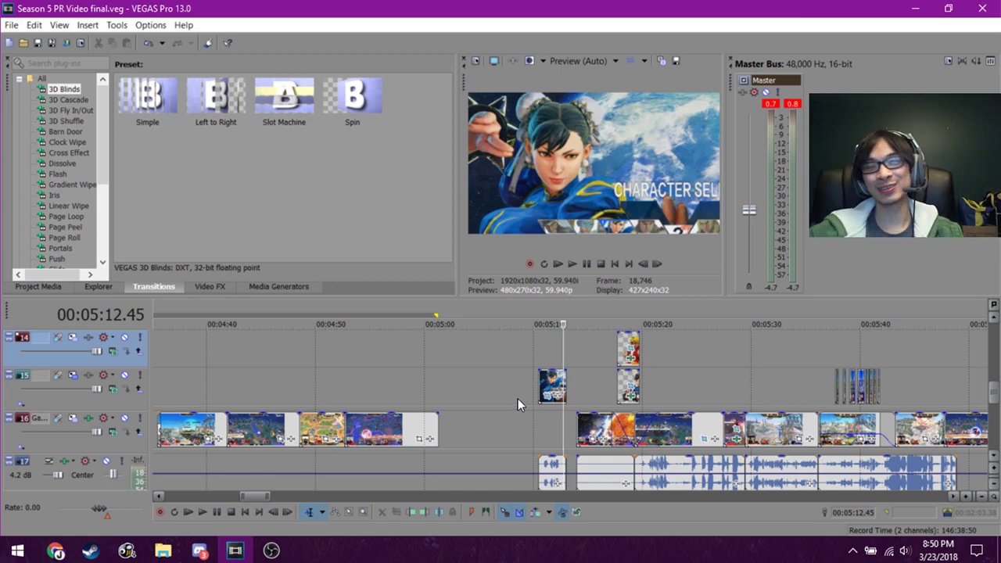
{"action": "scroll", "coordinate": [518, 399], "scroll_direction": "up", "scroll_amount": 1}
{"action": "scroll", "coordinate": [518, 398], "scroll_direction": "down", "scroll_amount": 1}
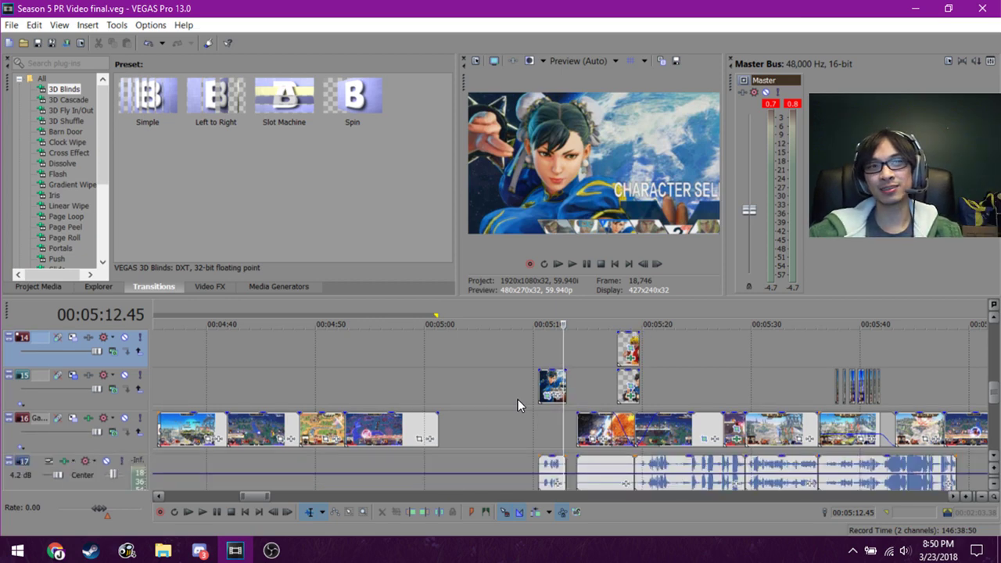
{"action": "scroll", "coordinate": [517, 399], "scroll_direction": "up", "scroll_amount": 3}
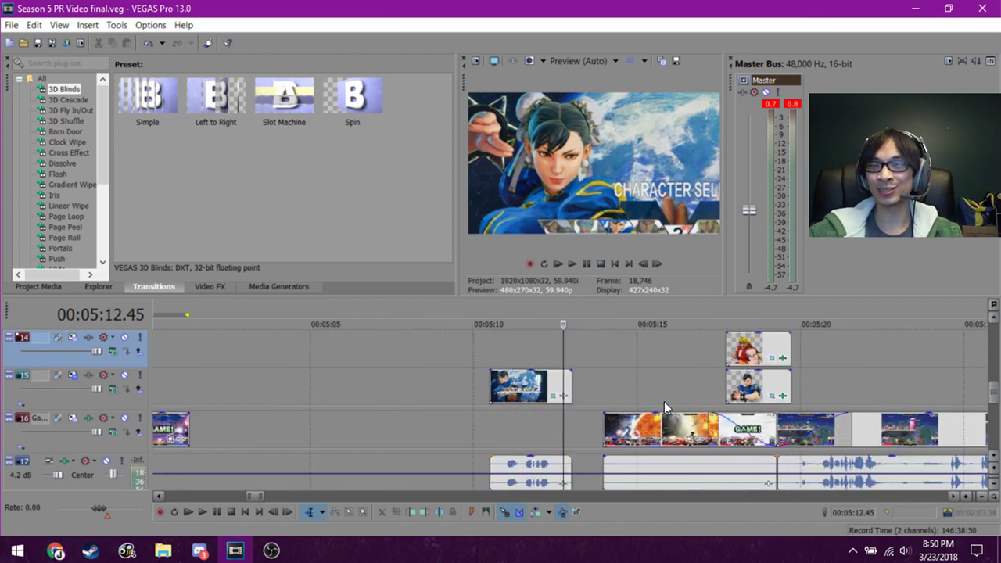
{"action": "scroll", "coordinate": [664, 401], "scroll_direction": "up", "scroll_amount": 1}
{"action": "scroll", "coordinate": [664, 402], "scroll_direction": "up", "scroll_amount": 1}
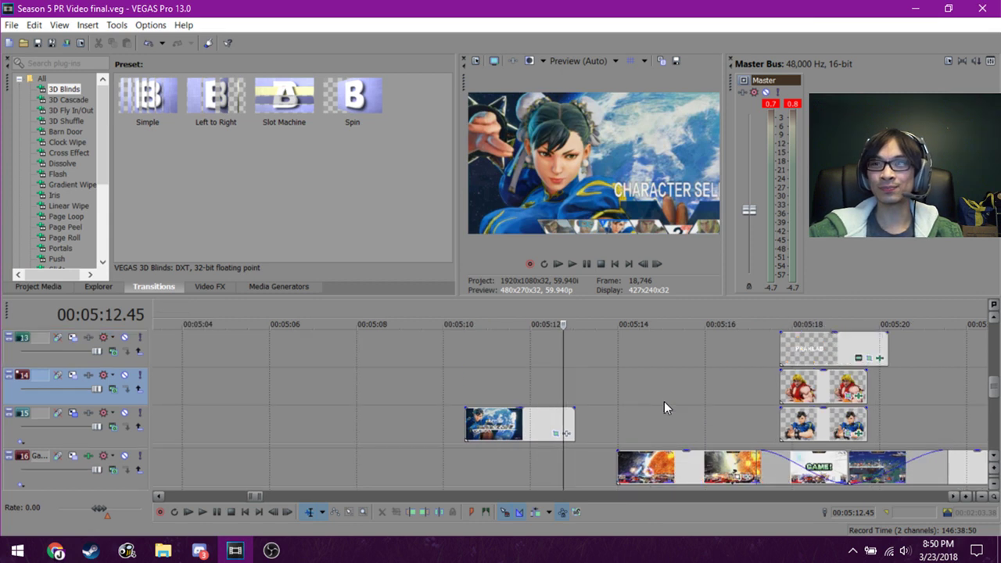
{"action": "scroll", "coordinate": [664, 401], "scroll_direction": "up", "scroll_amount": 1}
{"action": "scroll", "coordinate": [664, 401], "scroll_direction": "up", "scroll_amount": 1}
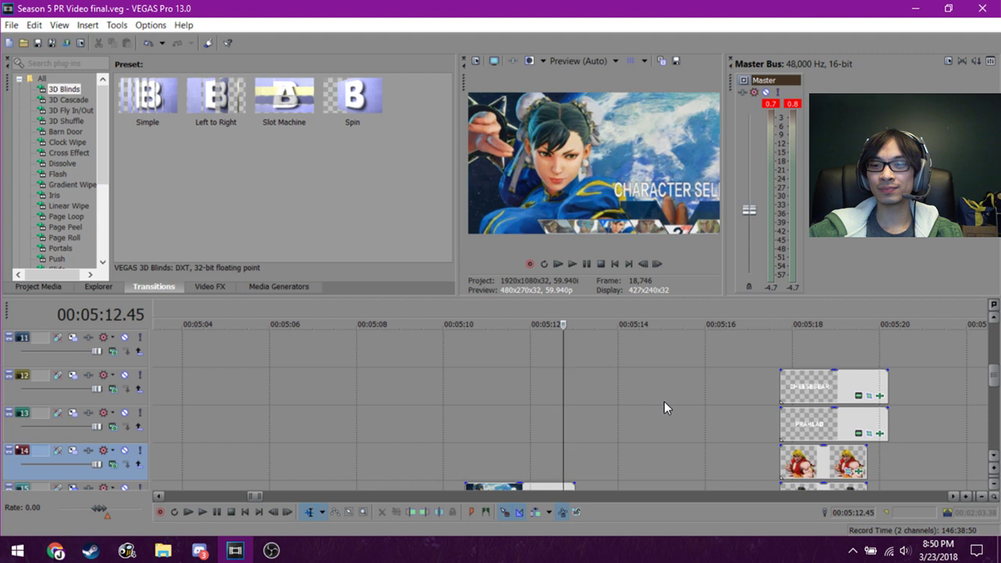
{"action": "scroll", "coordinate": [664, 401], "scroll_direction": "down", "scroll_amount": 2}
{"action": "scroll", "coordinate": [664, 401], "scroll_direction": "down", "scroll_amount": 1}
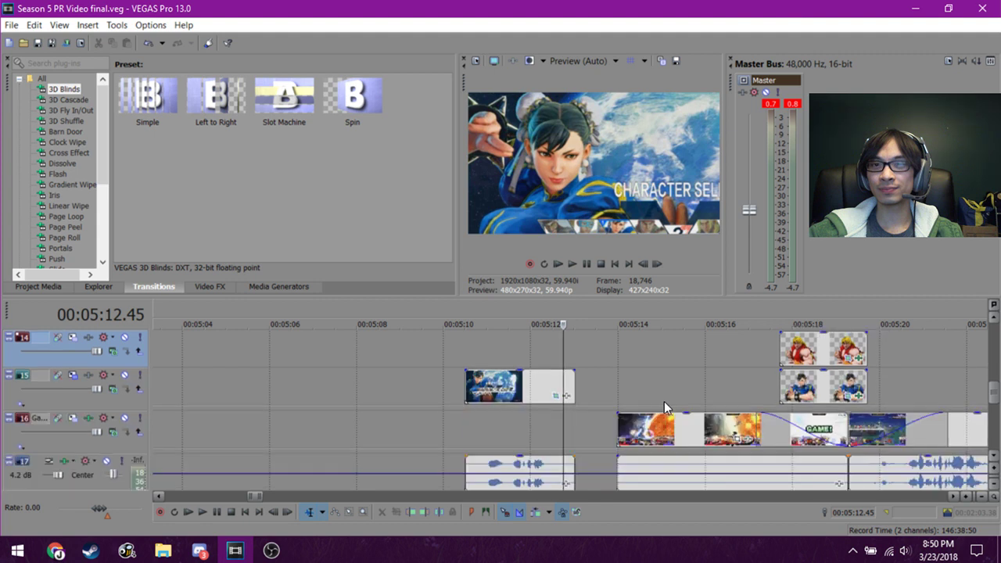
Preview the character-select clip at 00:05:12.00 and 00:05:11.17 and the player introduction up to 00:05:18.41.
{"action": "left_click", "coordinate": [530, 421]}
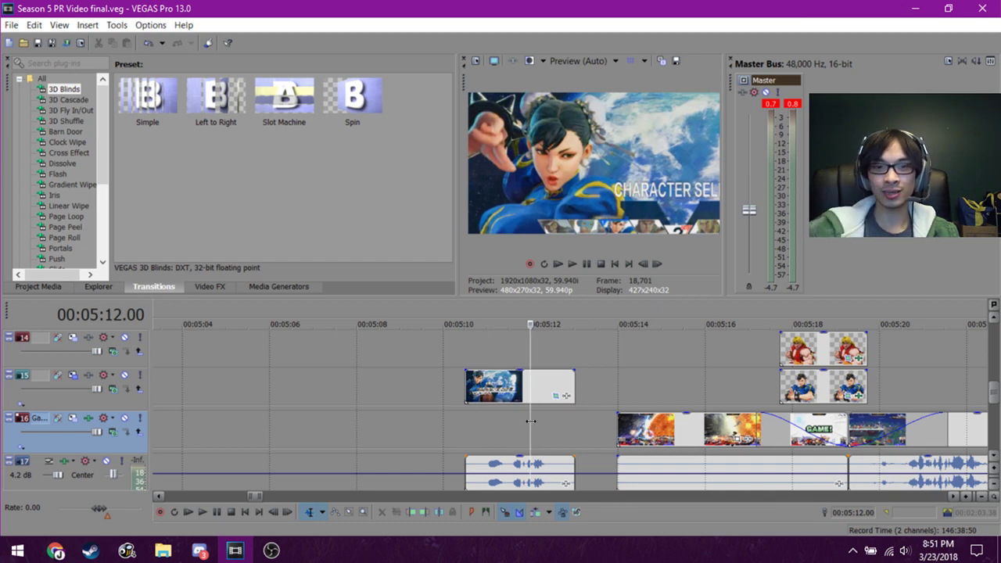
{"action": "key", "text": "space"}
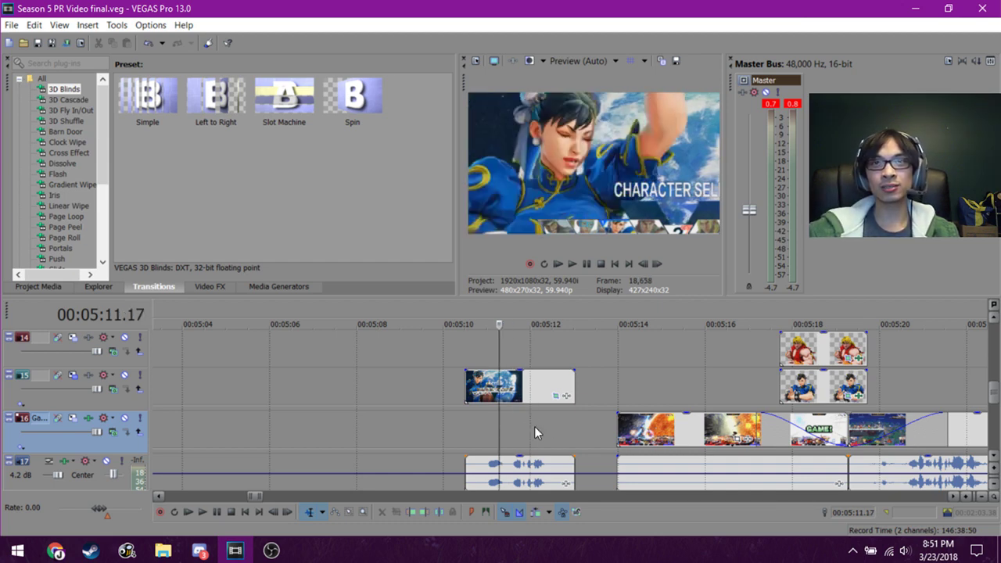
{"action": "left_click", "coordinate": [651, 390]}
{"action": "left_click", "coordinate": [797, 389]}
{"action": "key", "text": "space"}
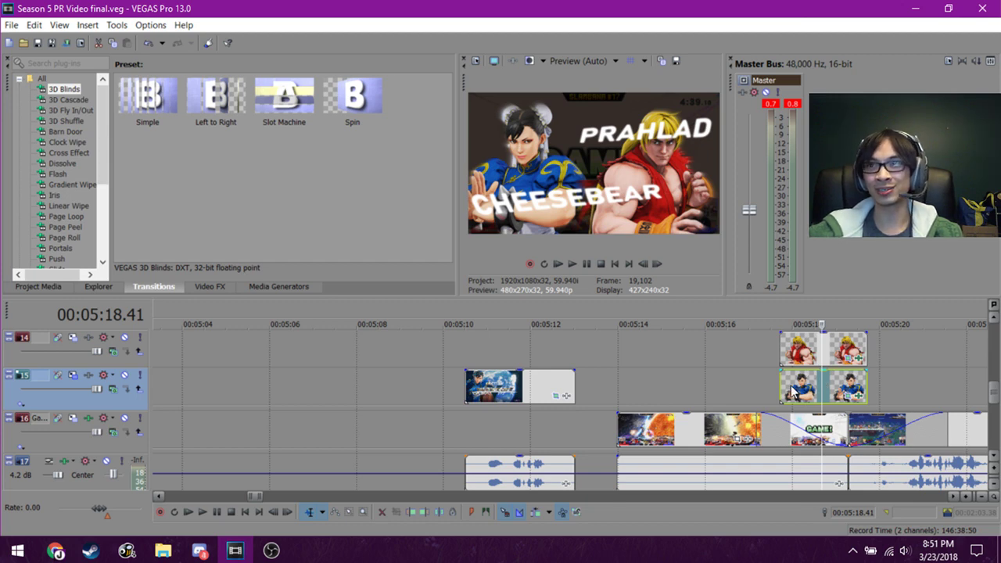
Review the character layers on tracks 14 and 15 at 00:05:19.11, 00:05:19.30, 00:05:18.33, 00:05:18.13 and 00:05:18.37.
{"action": "left_click_drag", "start_coordinate": [794, 391], "coordinate": [846, 391]}
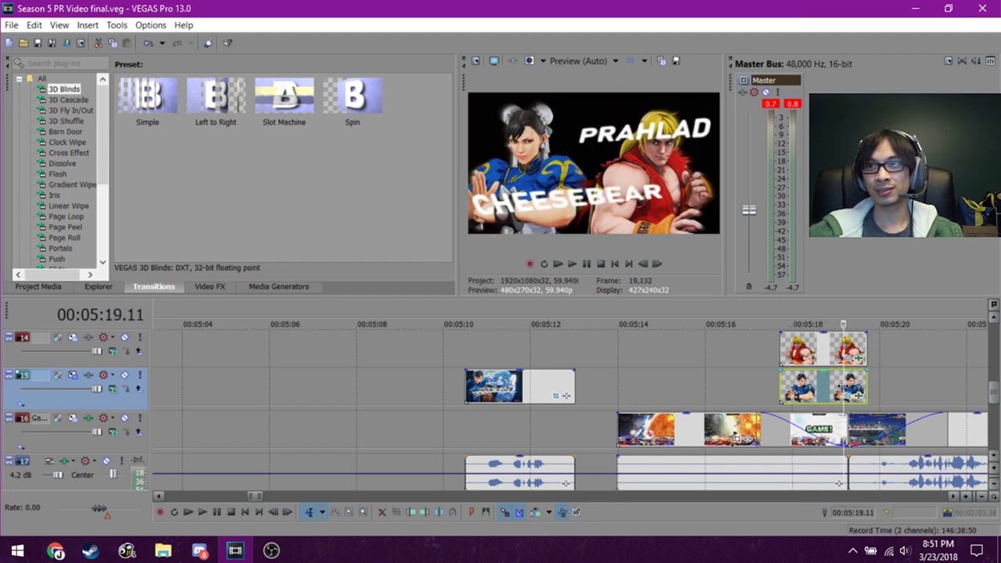
{"action": "left_click", "coordinate": [858, 358]}
{"action": "left_click", "coordinate": [413, 29]}
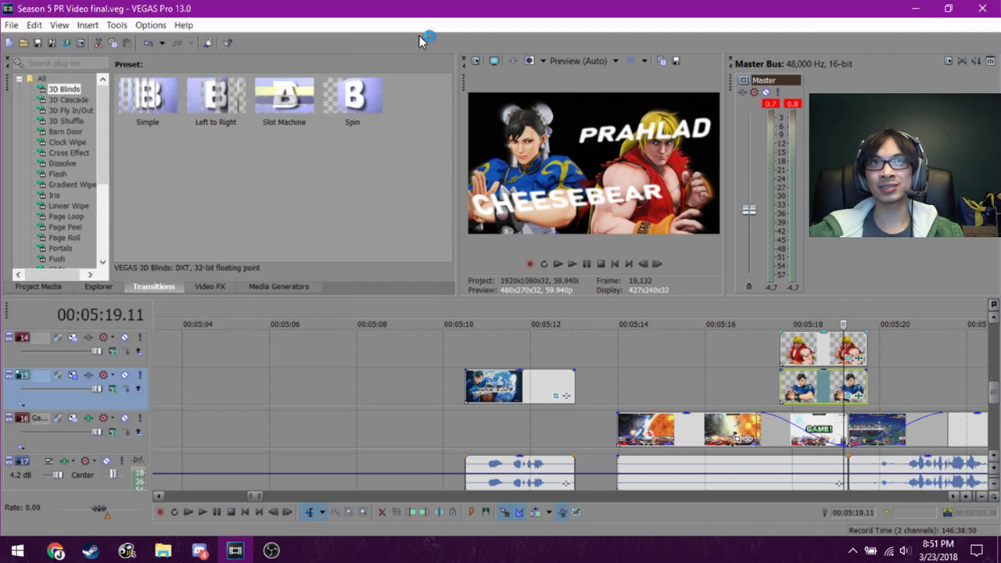
{"action": "left_click", "coordinate": [848, 354]}
{"action": "left_click", "coordinate": [856, 352]}
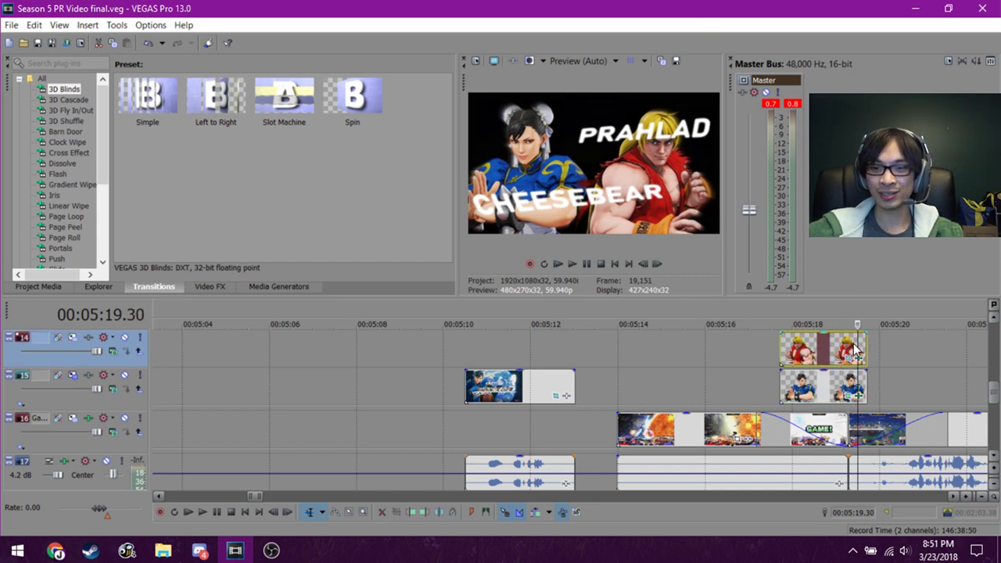
{"action": "left_click", "coordinate": [818, 358]}
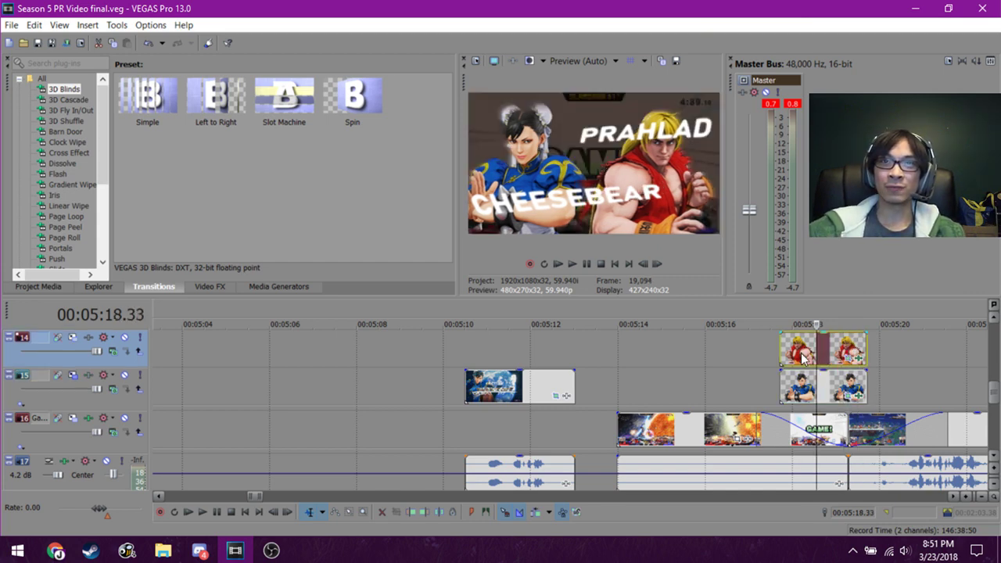
{"action": "left_click", "coordinate": [802, 355]}
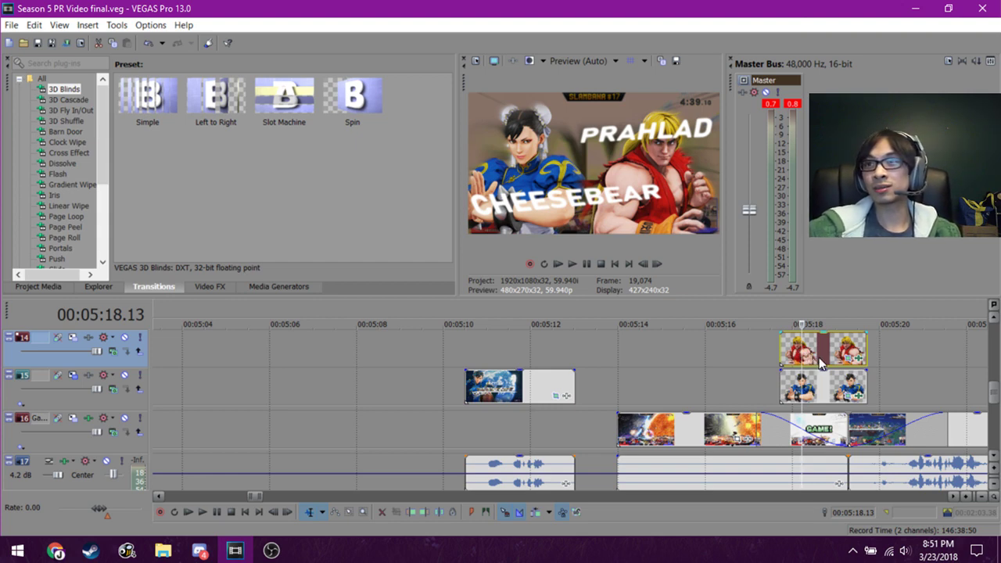
{"action": "left_click", "coordinate": [820, 361]}
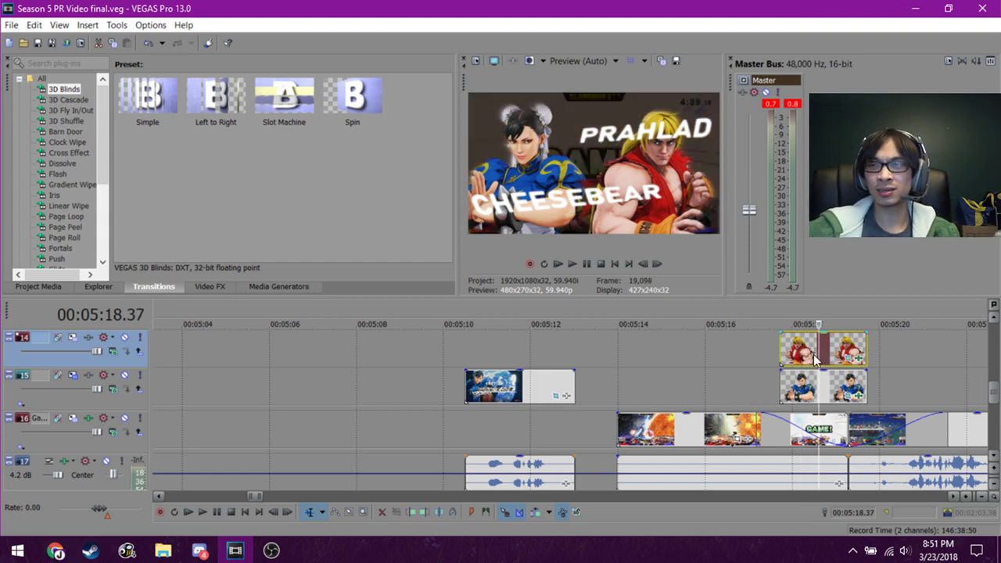
Play the player introduction from 00:05:18.37 and compare the background behind the characters at 00:05:18.42, 00:05:19.17 and 00:05:18.22.
{"action": "key", "text": "space"}
{"action": "key", "text": "space"}
{"action": "scroll", "coordinate": [765, 365], "scroll_direction": "down", "scroll_amount": 2}
{"action": "scroll", "coordinate": [530, 378], "scroll_direction": "up", "scroll_amount": 3}
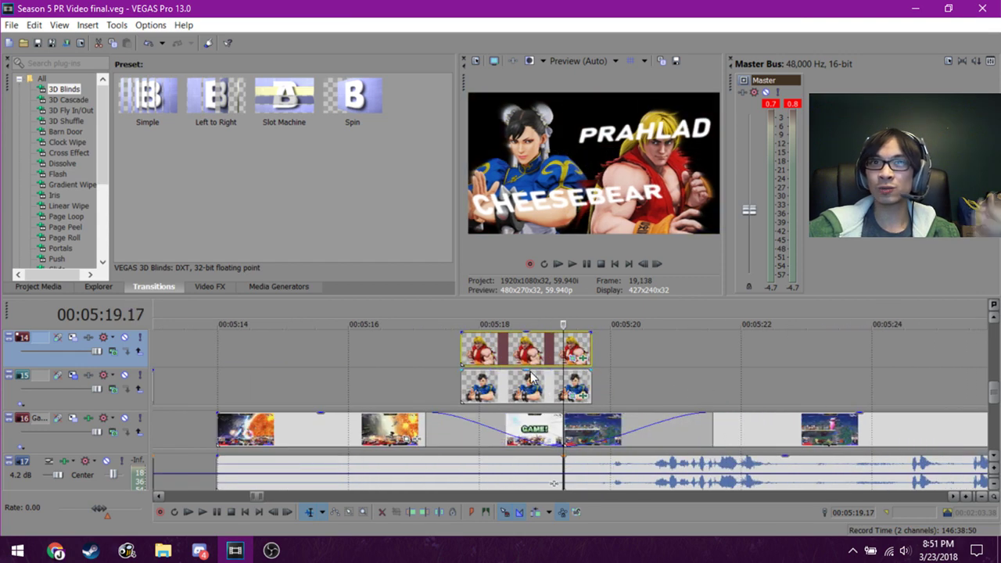
{"action": "left_click", "coordinate": [508, 361]}
{"action": "left_click", "coordinate": [525, 356]}
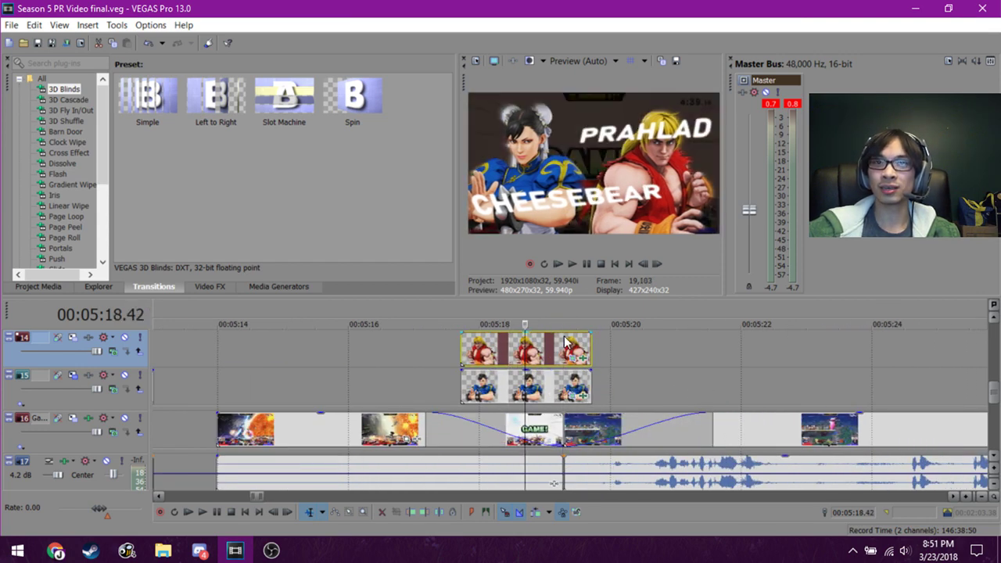
{"action": "left_click", "coordinate": [565, 342]}
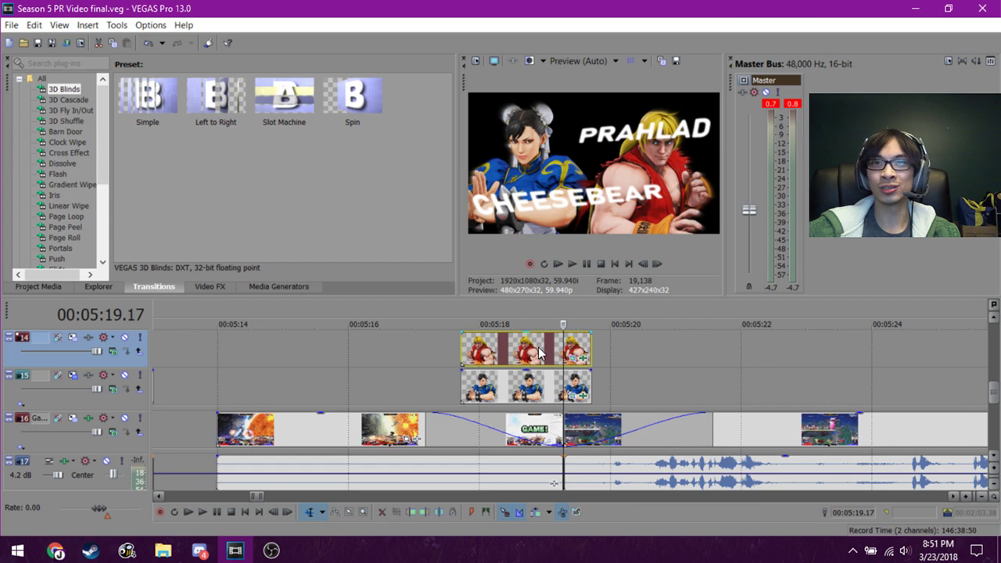
{"action": "left_click", "coordinate": [526, 357]}
{"action": "left_click", "coordinate": [563, 352]}
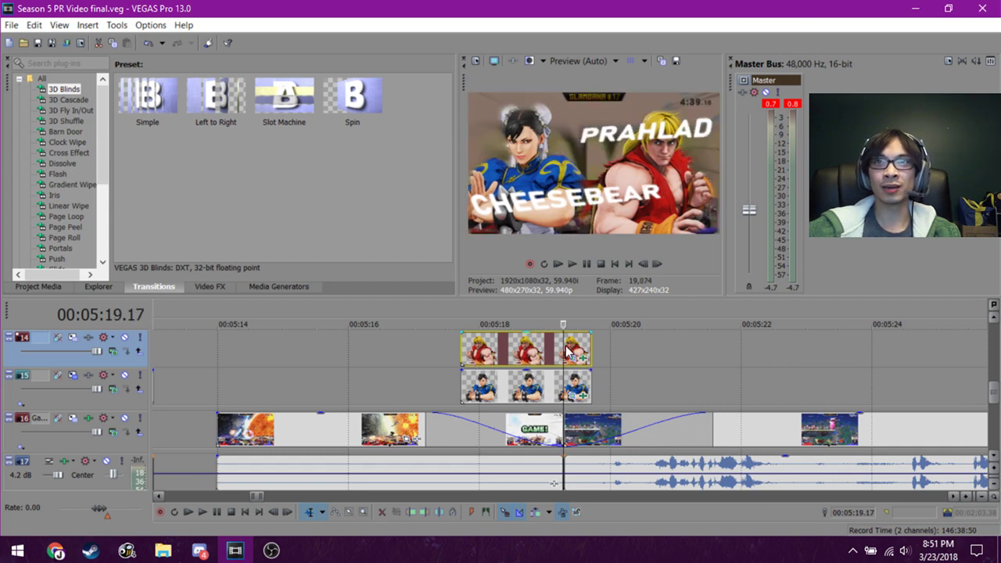
{"action": "left_click", "coordinate": [503, 354]}
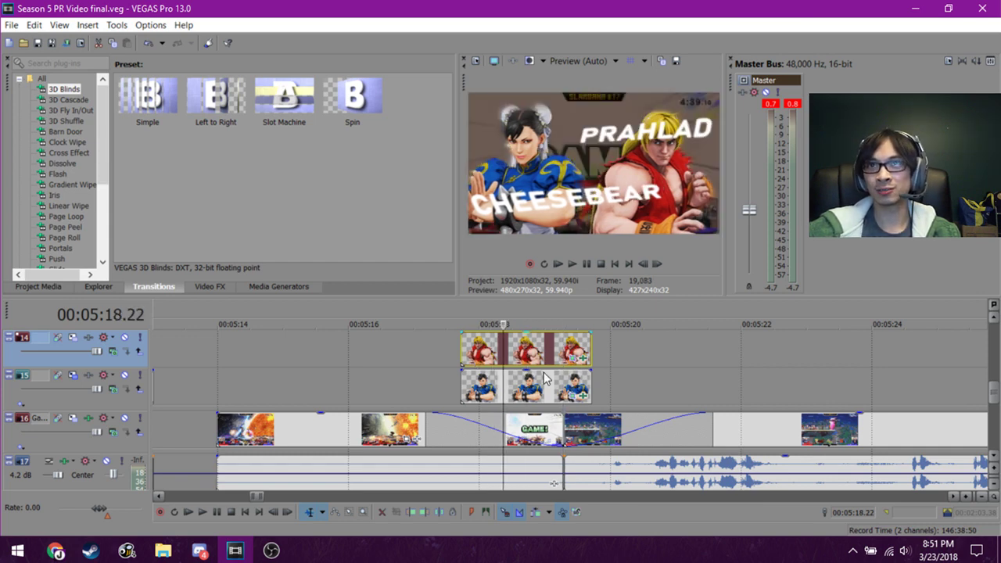
Preview the background fade and name-title motion of the player introduction at 00:05:19.09, 00:05:17.56 and 00:05:18.47.
{"action": "left_click", "coordinate": [519, 352]}
{"action": "left_click", "coordinate": [538, 351]}
{"action": "left_click", "coordinate": [554, 350]}
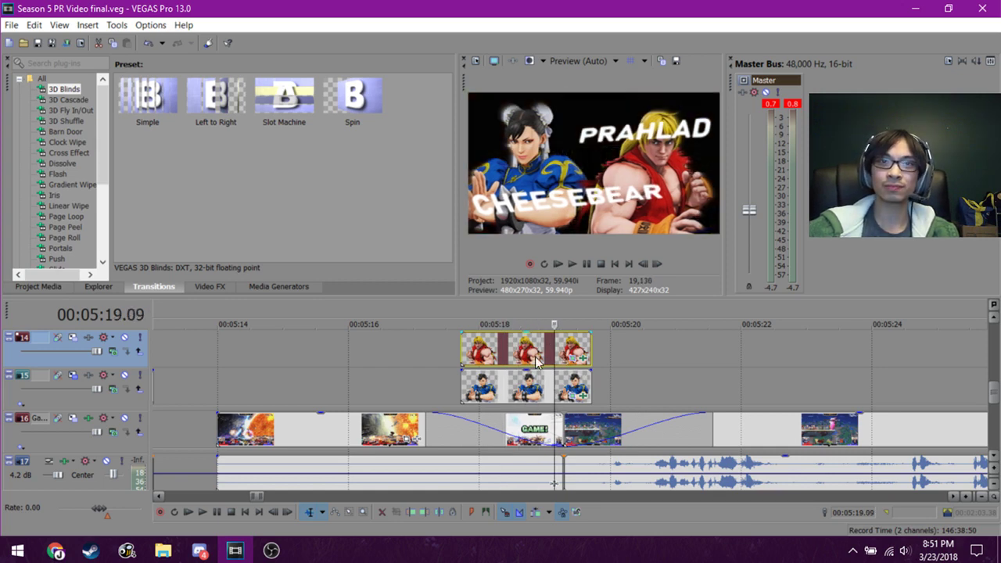
{"action": "left_click", "coordinate": [442, 374]}
{"action": "left_click", "coordinate": [475, 362]}
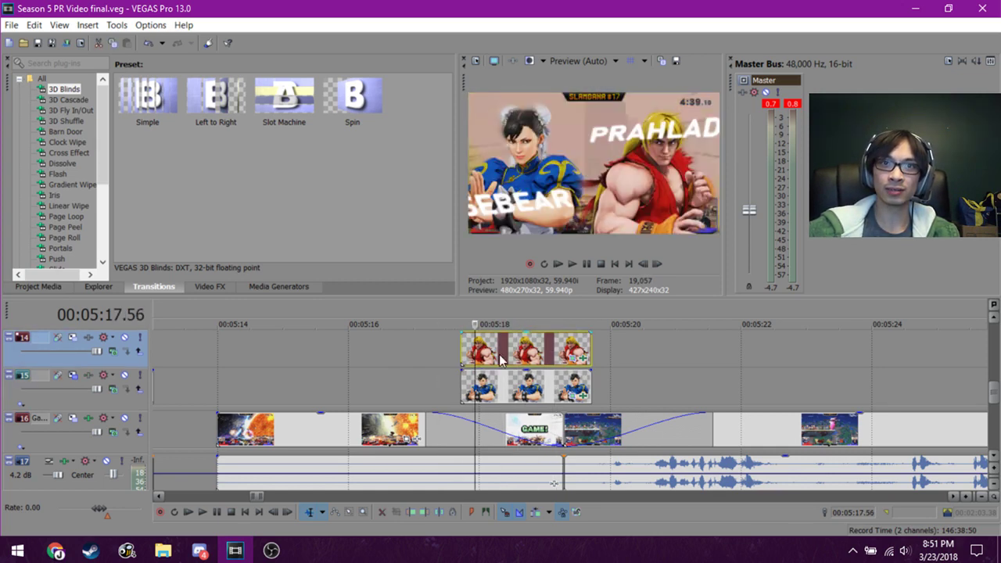
{"action": "left_click", "coordinate": [530, 359]}
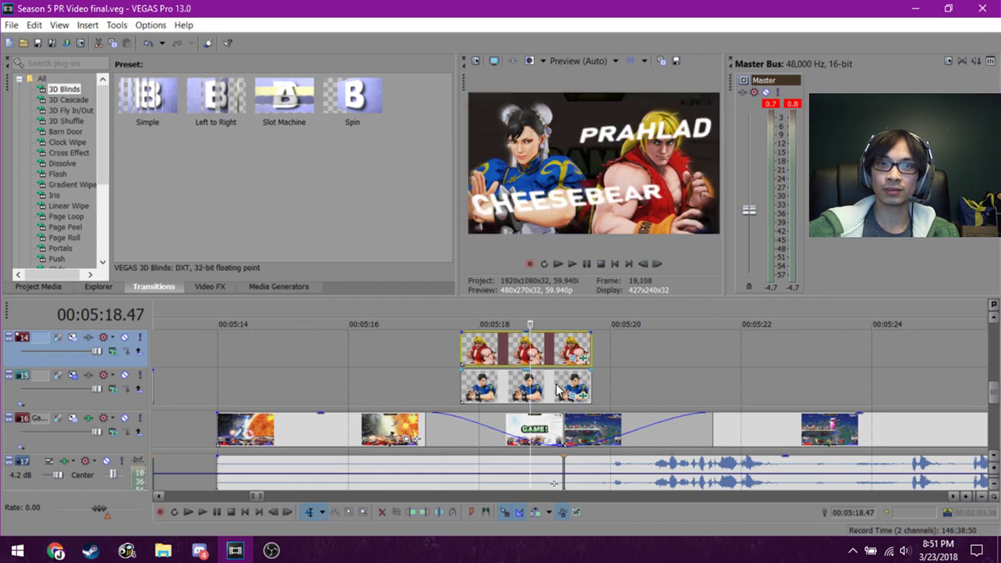
Check the gameplay clip at 00:05:16.13 and the start of the name title on track 13 at 00:05:18.01.
{"action": "scroll", "coordinate": [558, 390], "scroll_direction": "up", "scroll_amount": 2}
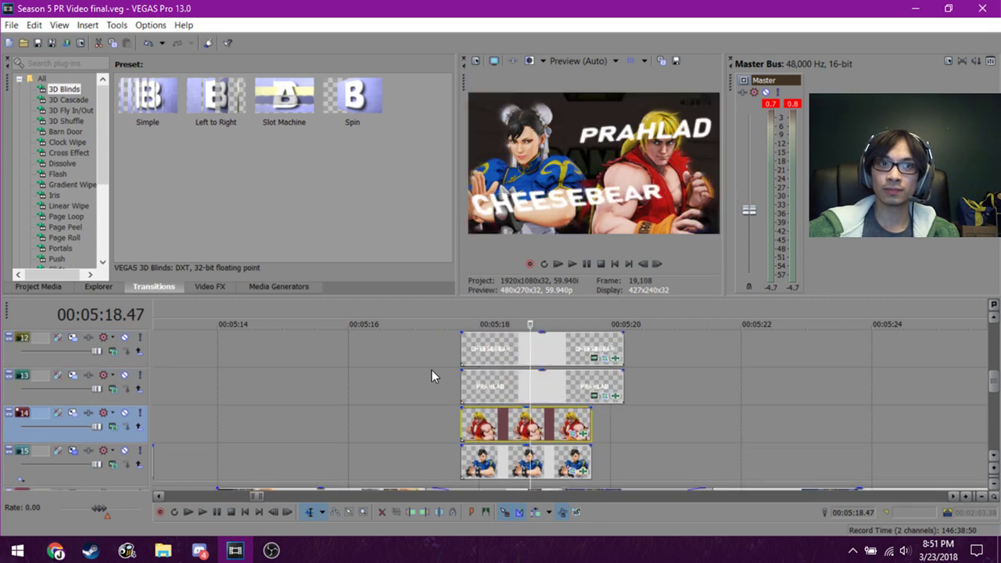
{"action": "scroll", "coordinate": [432, 369], "scroll_direction": "down", "scroll_amount": 1}
{"action": "left_click", "coordinate": [254, 416]}
{"action": "left_click", "coordinate": [363, 426]}
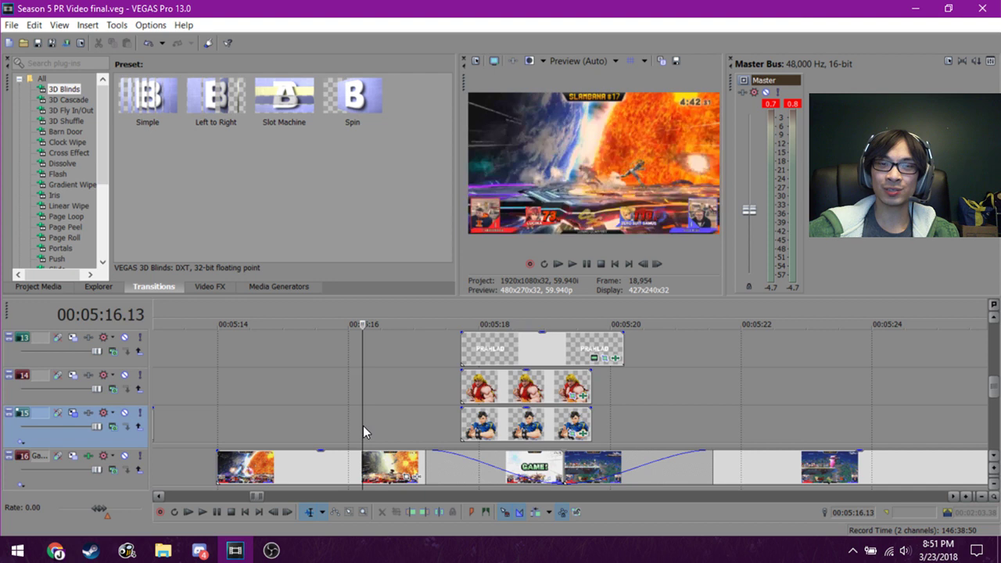
{"action": "left_click", "coordinate": [437, 419]}
{"action": "left_click", "coordinate": [481, 358]}
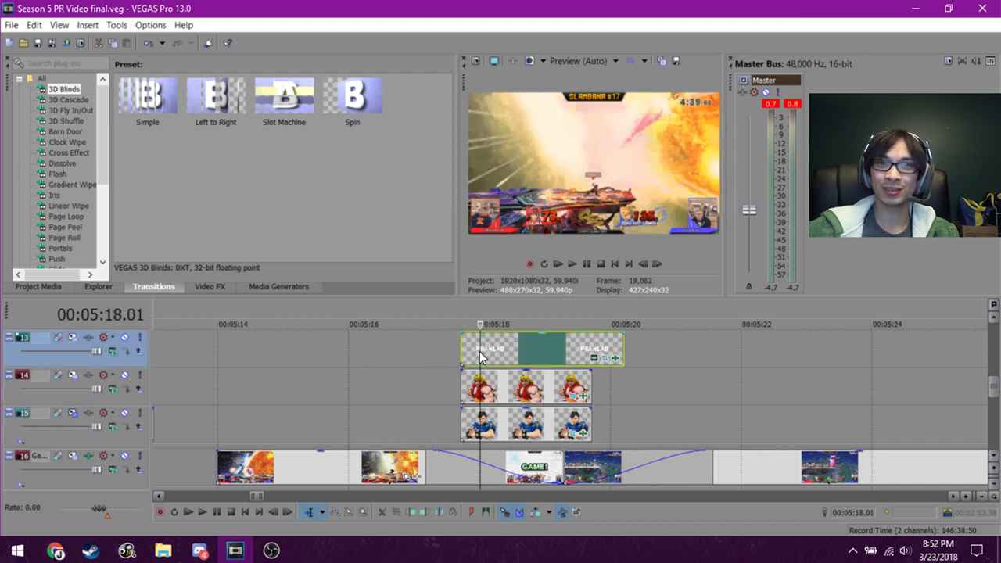
Compare how the name titles and characters are layered at 00:05:18.41, 00:05:19.23 and 00:05:19.43.
{"action": "scroll", "coordinate": [515, 373], "scroll_direction": "up", "scroll_amount": 1}
{"action": "left_click", "coordinate": [522, 354]}
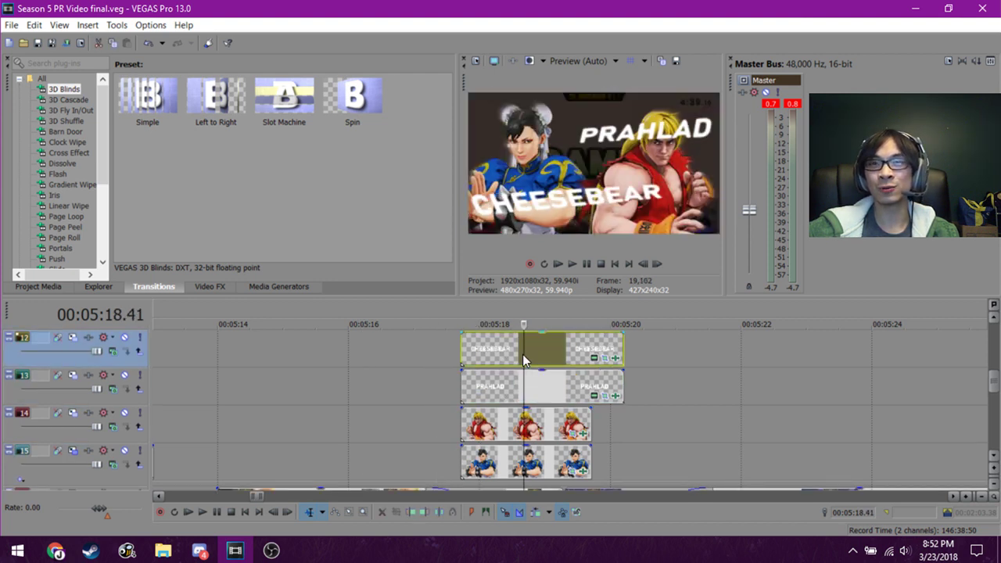
{"action": "left_click", "coordinate": [549, 354]}
{"action": "left_click", "coordinate": [570, 356]}
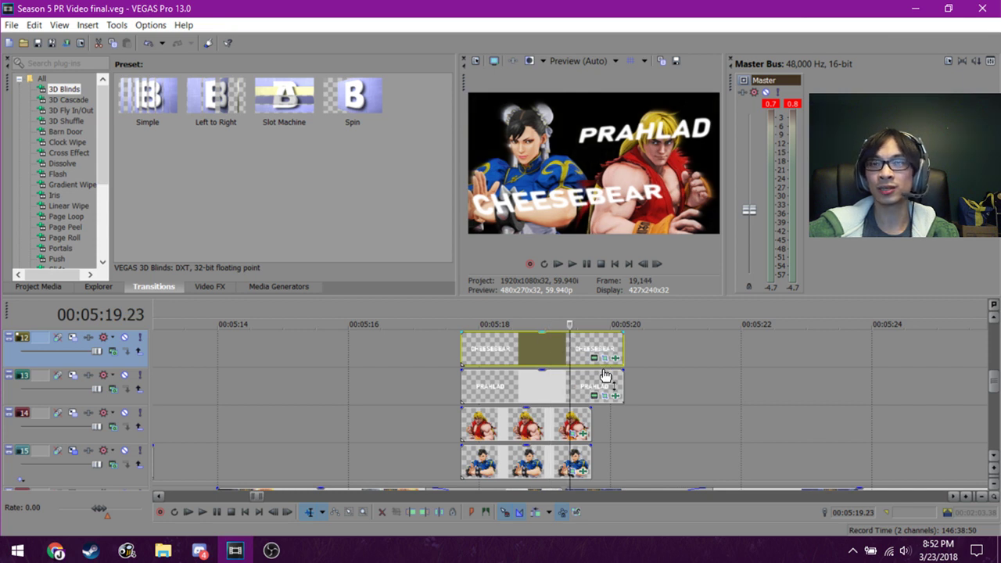
{"action": "scroll", "coordinate": [349, 417], "scroll_direction": "down", "scroll_amount": 4}
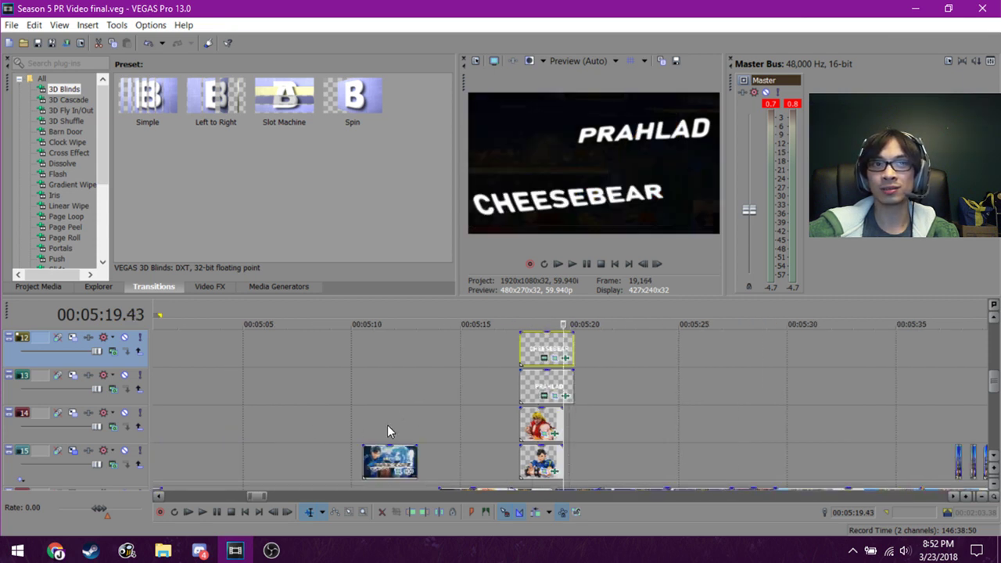
Try to shift the character-select clip's pan/crop frame at 00:05:11.45 to X center 462.1 and Y center 459.5.
{"action": "left_click", "coordinate": [388, 424]}
{"action": "scroll", "coordinate": [522, 439], "scroll_direction": "up", "scroll_amount": 3}
{"action": "left_click", "coordinate": [585, 471]}
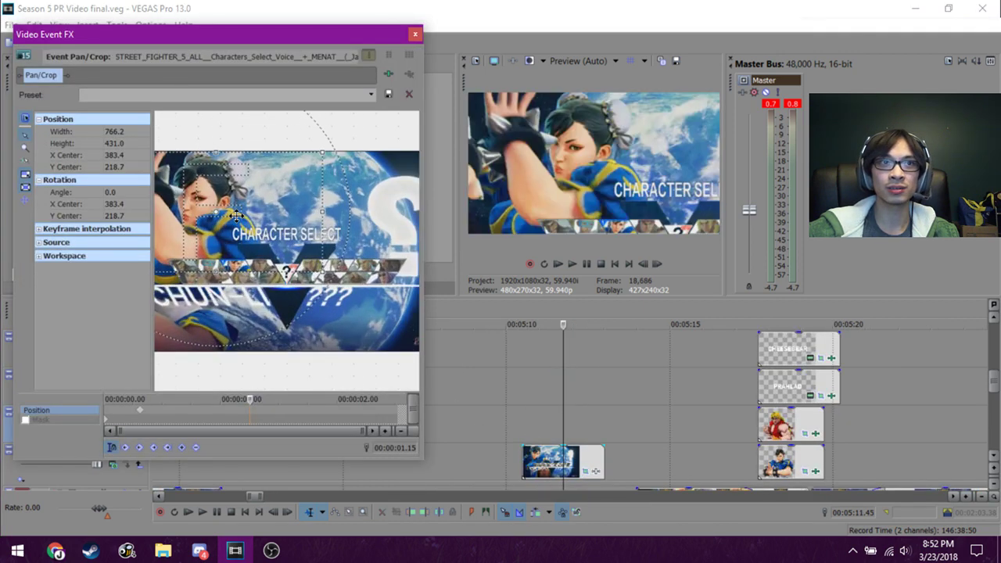
{"action": "right_click", "coordinate": [236, 215]}
{"action": "left_click", "coordinate": [227, 242]}
{"action": "left_click_drag", "start_coordinate": [231, 277], "coordinate": [232, 313]}
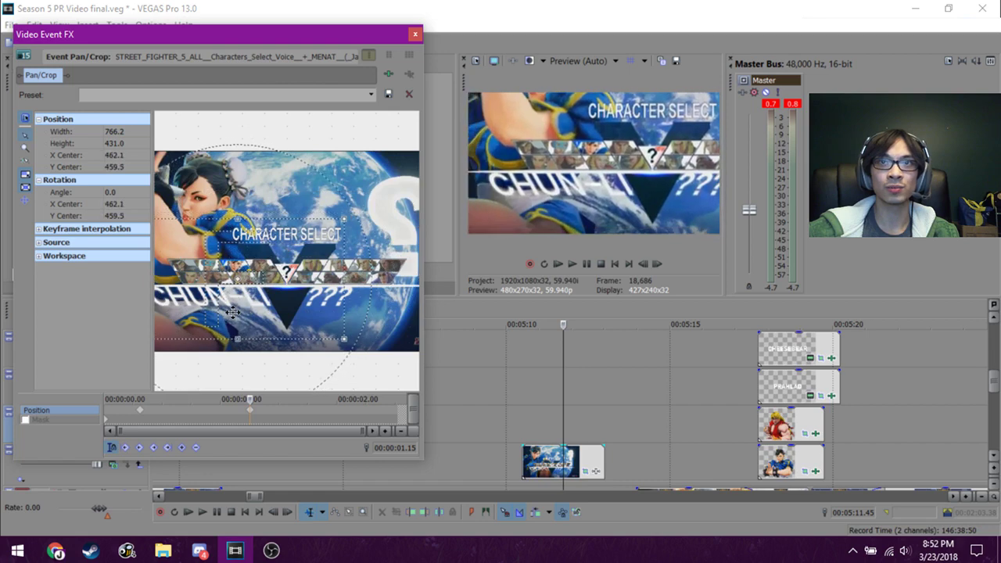
{"action": "left_click", "coordinate": [415, 34]}
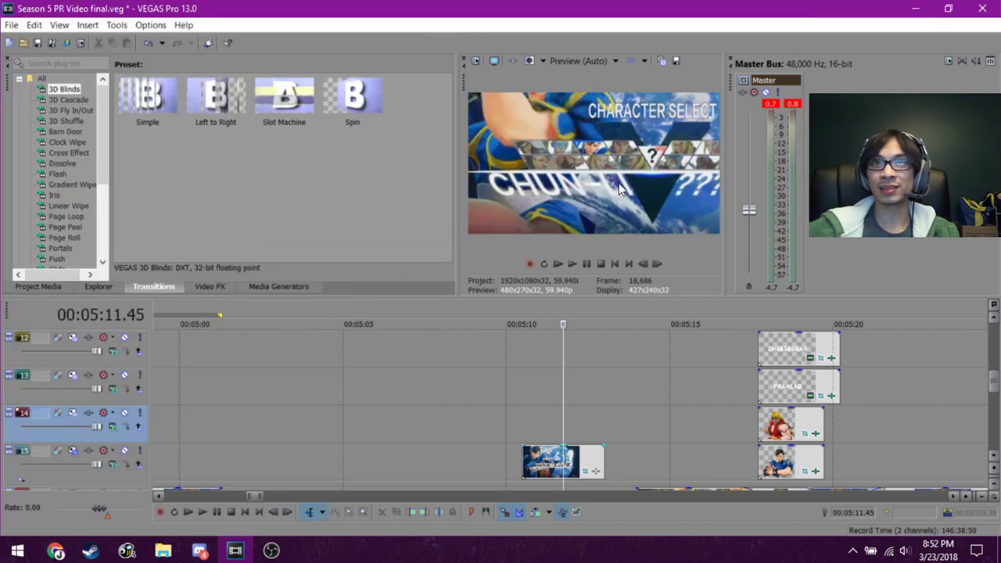
Preview the player introduction with its names and characters at 00:05:18.44, 00:05:19.43 and 00:05:18.53.
{"action": "left_click", "coordinate": [790, 348]}
{"action": "scroll", "coordinate": [793, 352], "scroll_direction": "down", "scroll_amount": 1}
{"action": "scroll", "coordinate": [711, 364], "scroll_direction": "down", "scroll_amount": 2}
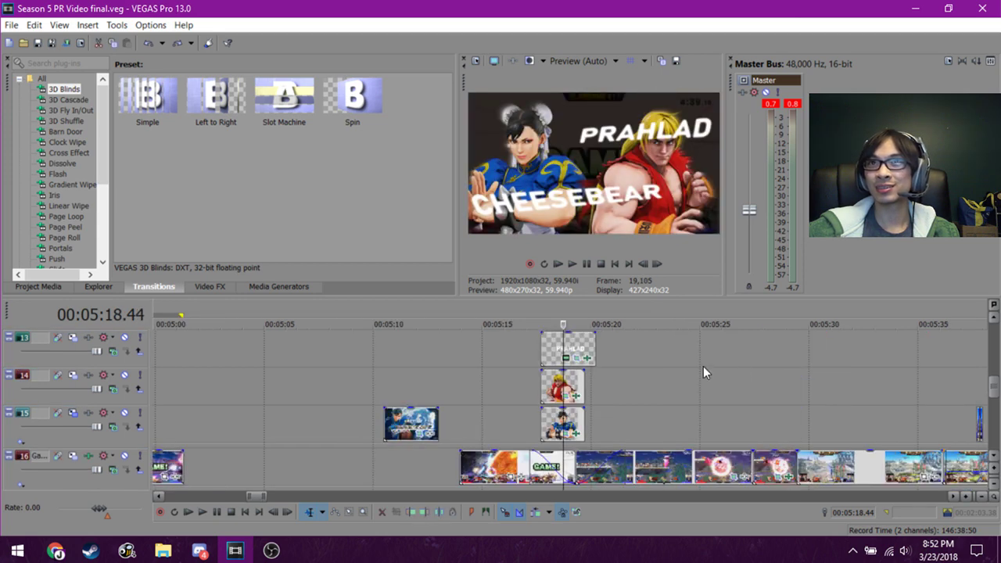
{"action": "left_click", "coordinate": [586, 354]}
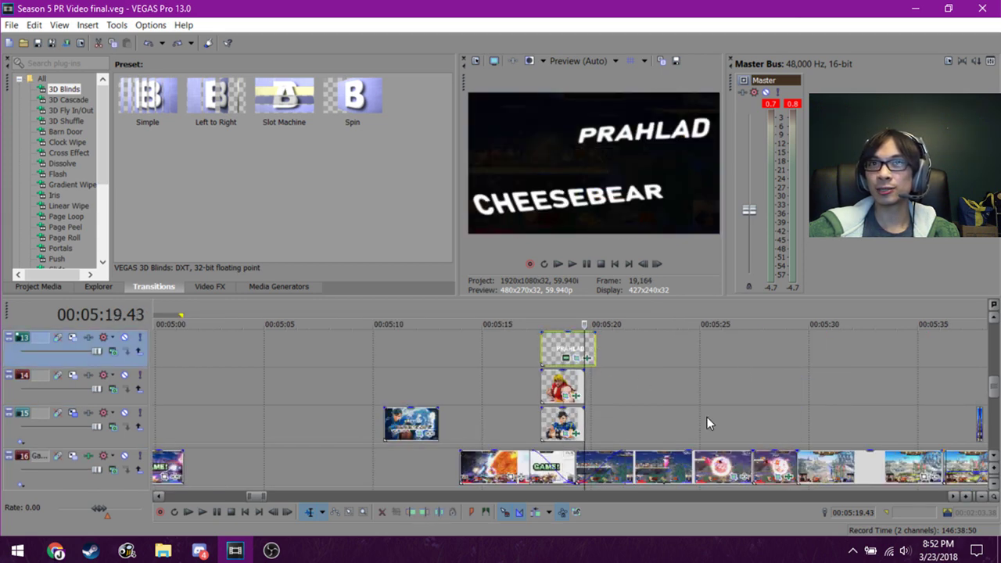
{"action": "scroll", "coordinate": [707, 422], "scroll_direction": "up", "scroll_amount": 2}
{"action": "left_click", "coordinate": [537, 387]}
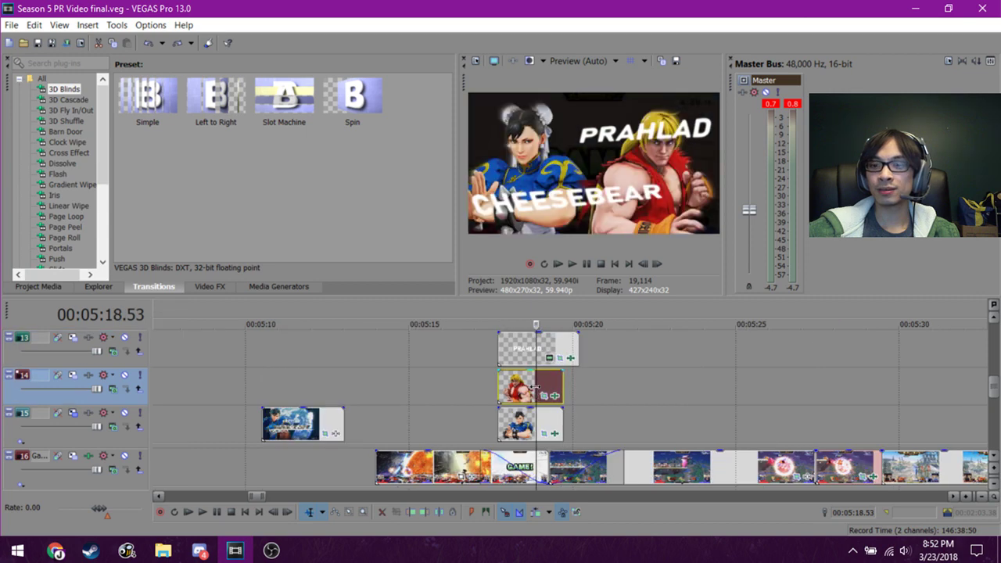
Play the gameplay from 00:05:26.22 and check the explosion frame at 00:05:27.27.
{"action": "scroll", "coordinate": [536, 387], "scroll_direction": "down", "scroll_amount": 1}
{"action": "left_click_drag", "start_coordinate": [566, 390], "coordinate": [778, 383]}
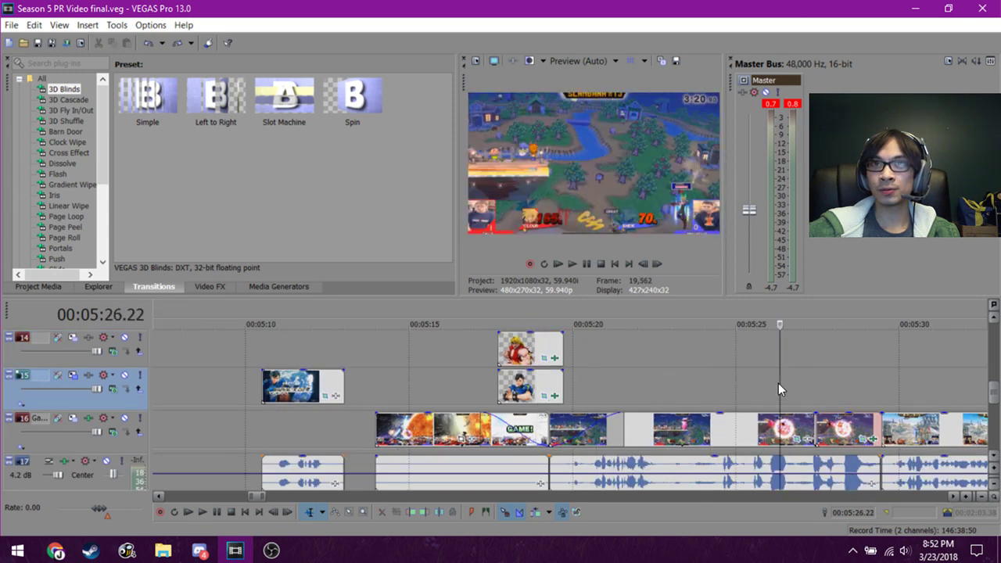
{"action": "scroll", "coordinate": [778, 384], "scroll_direction": "down", "scroll_amount": 2}
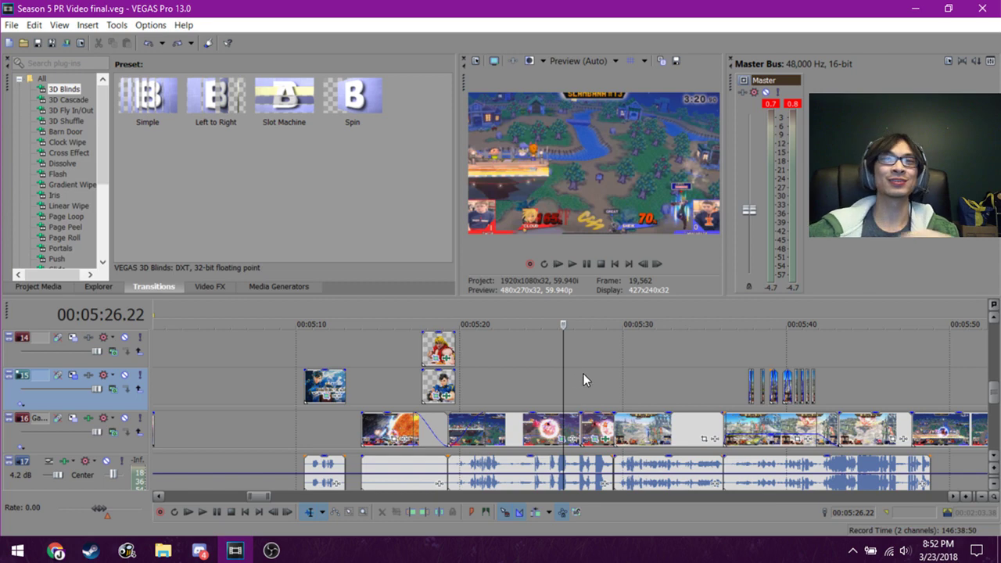
{"action": "key", "text": "space"}
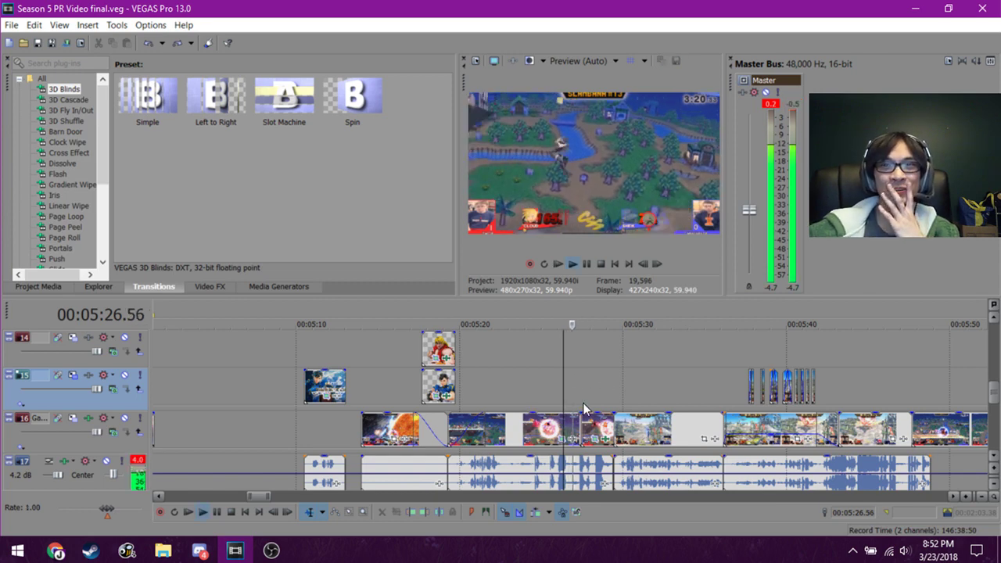
{"action": "key", "text": "space"}
{"action": "left_click", "coordinate": [580, 399]}
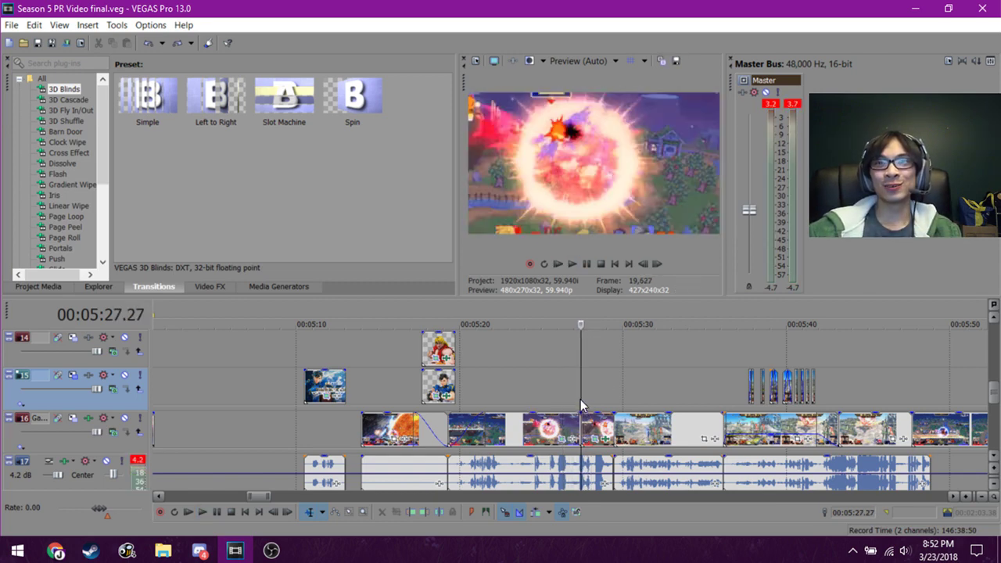
Mark the gameplay range from 00:05:27.08 to 00:05:28.03 and preview the explosion cut at 00:05:27.41 and 00:05:27.27.
{"action": "scroll", "coordinate": [549, 396], "scroll_direction": "up", "scroll_amount": 3}
{"action": "left_click_drag", "start_coordinate": [551, 397], "coordinate": [588, 401]}
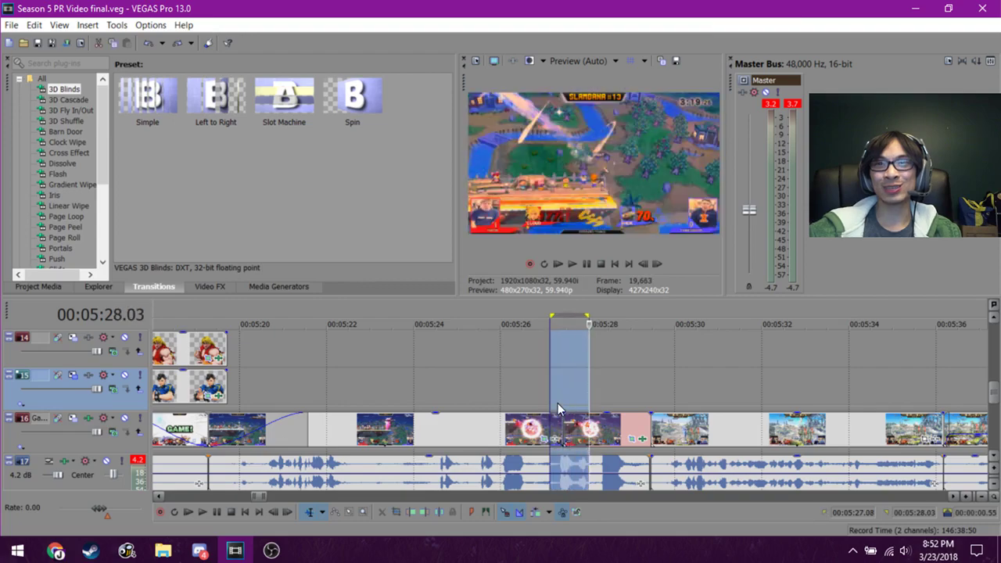
{"action": "left_click", "coordinate": [558, 402]}
{"action": "left_click", "coordinate": [563, 404]}
{"action": "left_click", "coordinate": [572, 404]}
{"action": "left_click", "coordinate": [574, 405]}
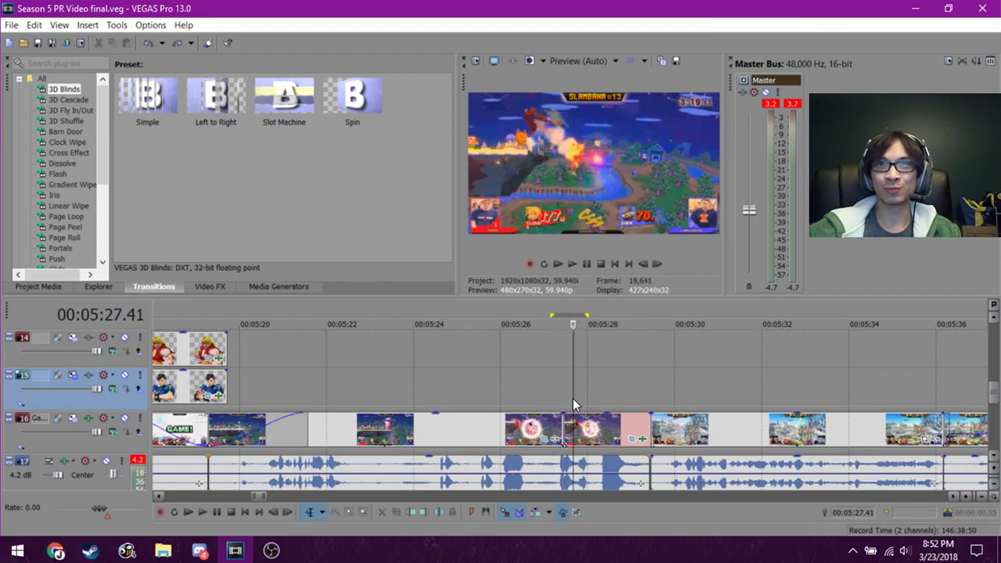
{"action": "left_click", "coordinate": [559, 404]}
{"action": "key", "text": "space"}
{"action": "key", "text": "space"}
{"action": "scroll", "coordinate": [610, 398], "scroll_direction": "down", "scroll_amount": 3}
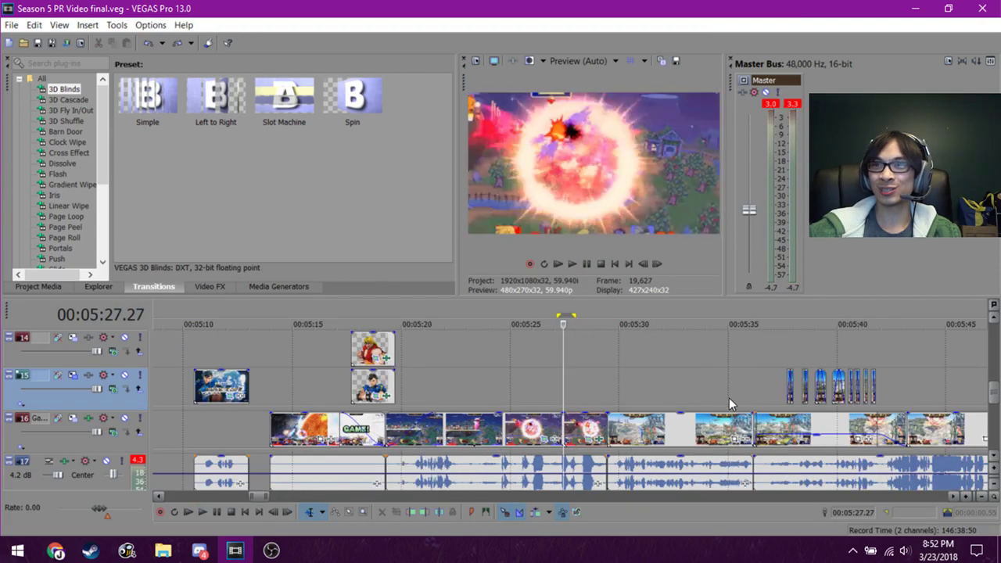
Play the gameplay from 00:05:36.10 and skip ahead past the short track 15 clips to 00:05:43.02.
{"action": "left_click", "coordinate": [754, 399]}
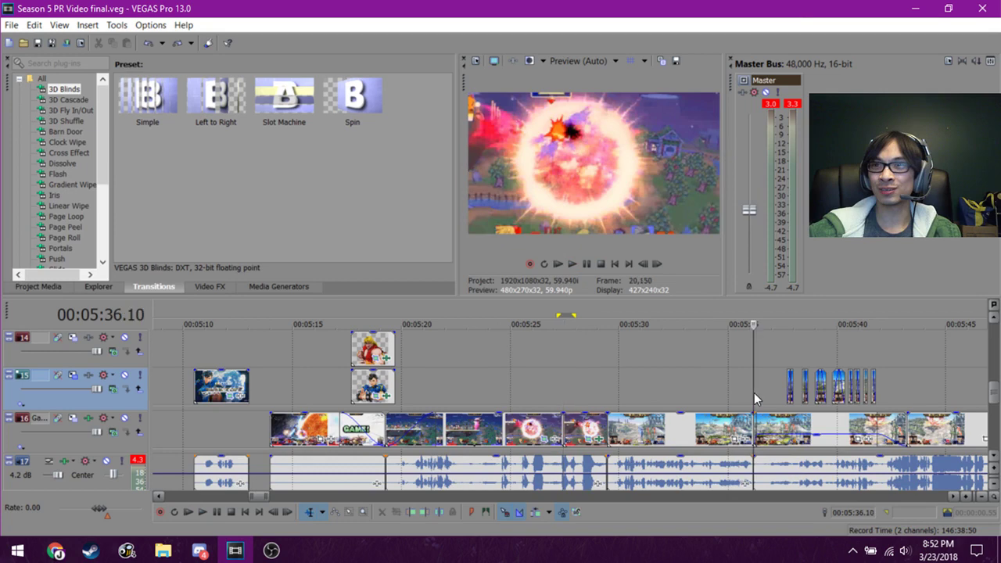
{"action": "key", "text": "space"}
{"action": "left_click", "coordinate": [869, 346]}
{"action": "scroll", "coordinate": [878, 350], "scroll_direction": "down", "scroll_amount": 1}
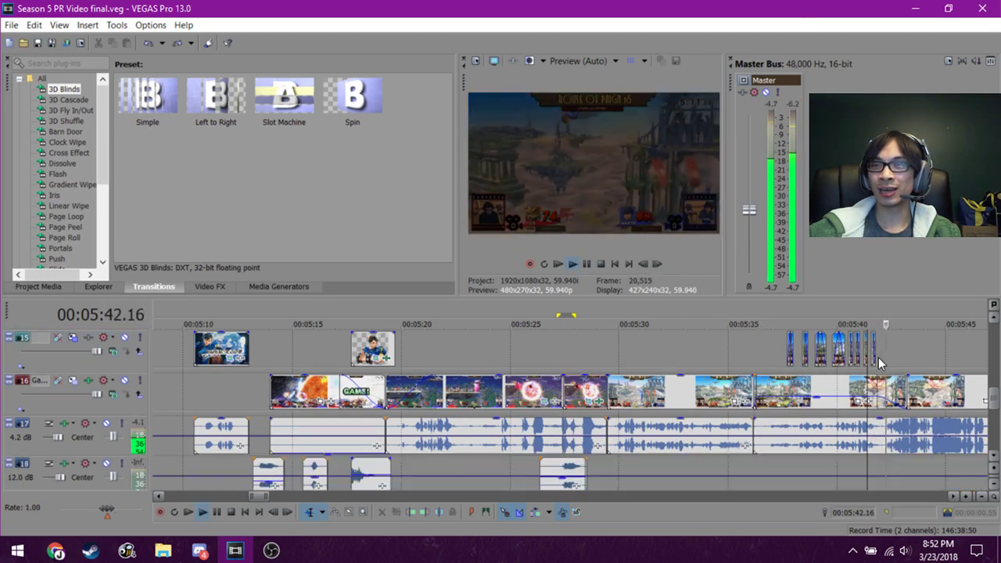
{"action": "left_click", "coordinate": [888, 360]}
{"action": "left_click", "coordinate": [902, 364]}
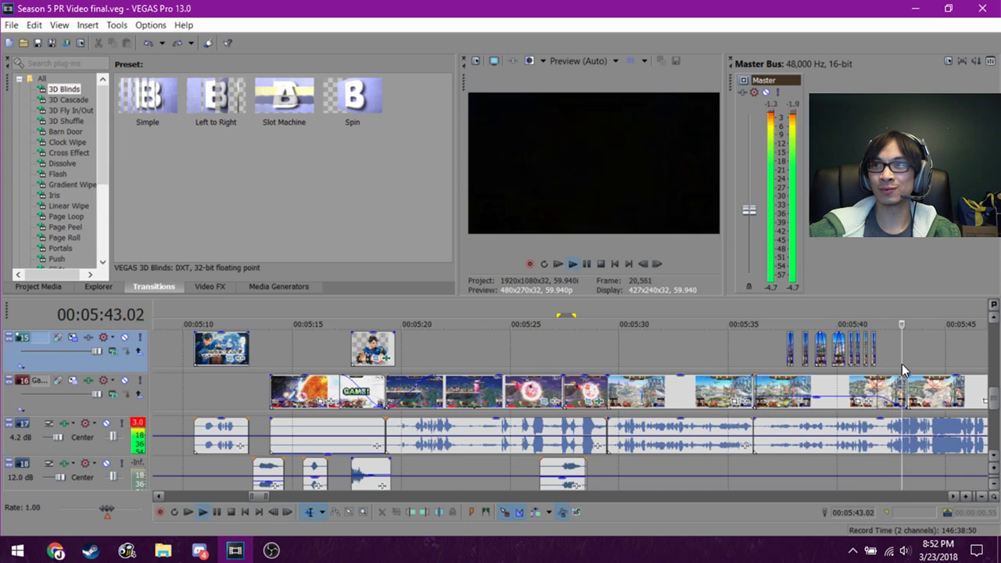
Mark the range of about two seconds starting at 00:05:42.17 and play the fade to black there.
{"action": "key", "text": "space"}
{"action": "left_click_drag", "start_coordinate": [888, 364], "coordinate": [933, 364]}
{"action": "key", "text": "space"}
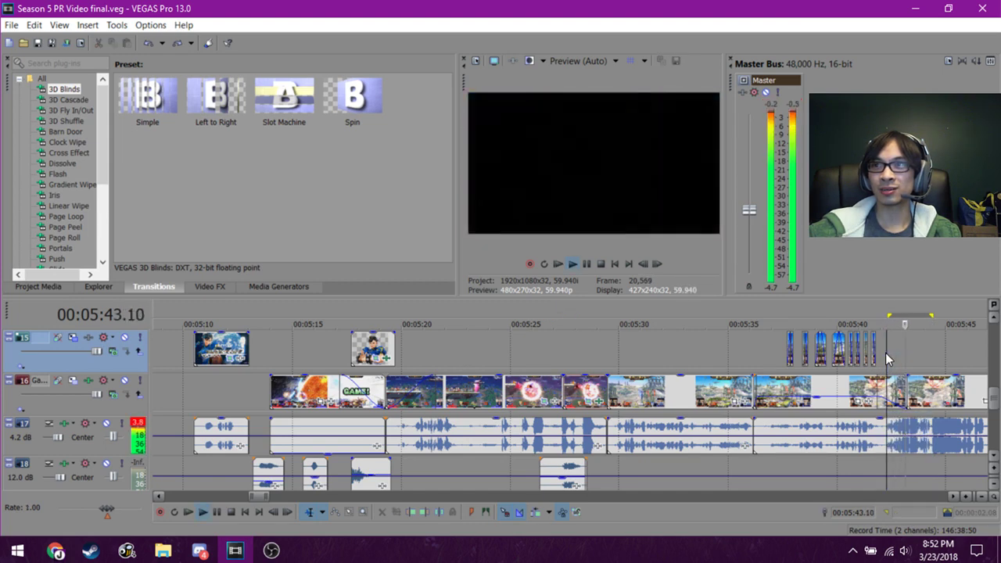
{"action": "key", "text": "space"}
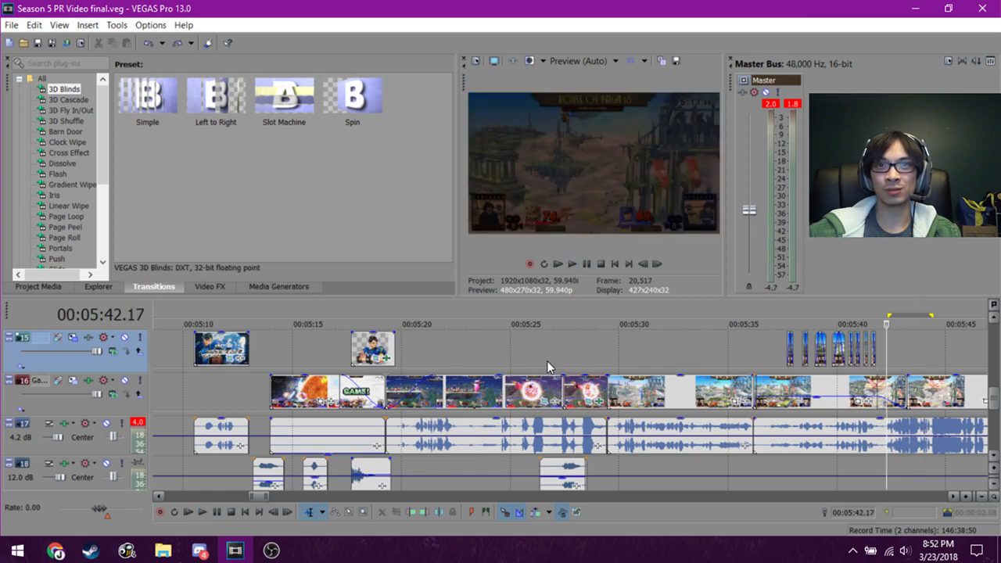
Mark the explosion section of the earlier gameplay and compare the frames at 00:05:27.11 and 00:05:27.27.
{"action": "left_click_drag", "start_coordinate": [548, 363], "coordinate": [576, 366]}
{"action": "left_click", "coordinate": [557, 359]}
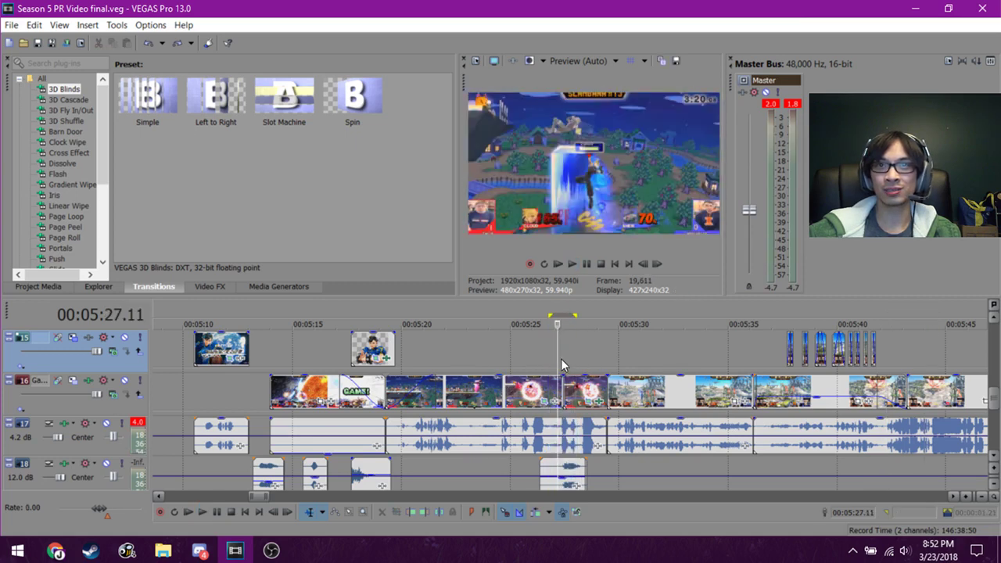
{"action": "left_click", "coordinate": [562, 358]}
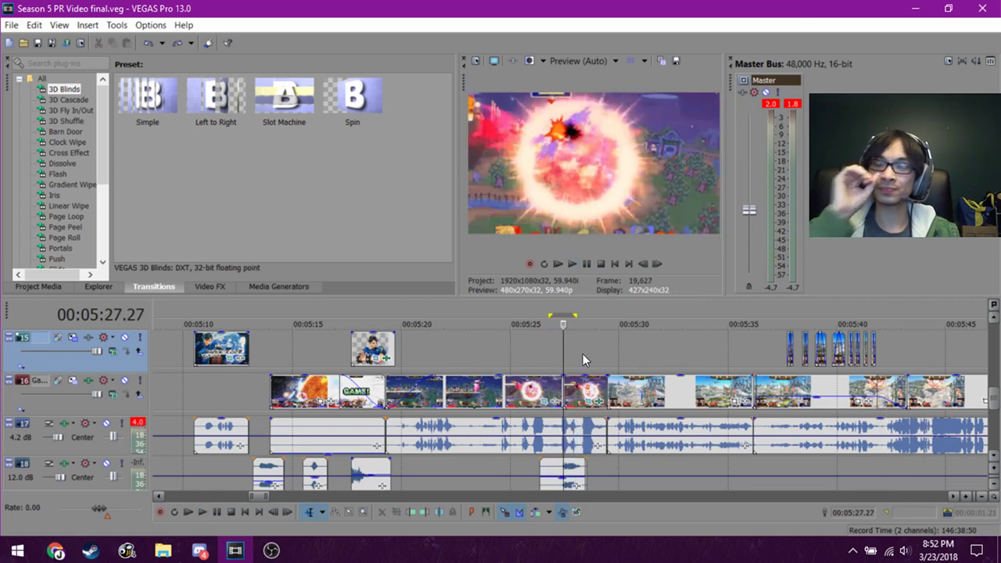
Play the sequence with the short track 15 clips from 00:05:37.07 through the gameplay after 00:05:43.
{"action": "scroll", "coordinate": [583, 354], "scroll_direction": "down", "scroll_amount": 2}
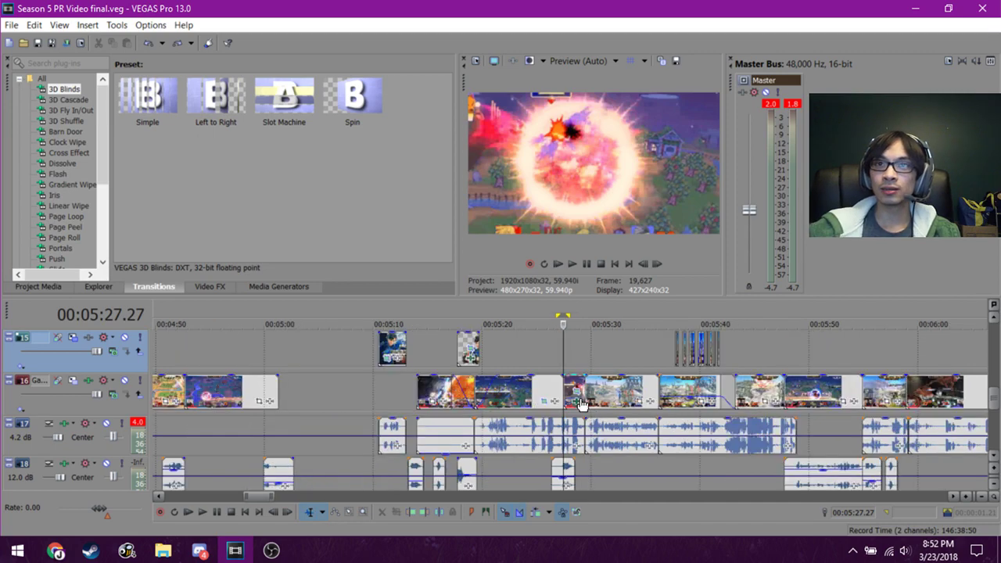
{"action": "left_click", "coordinate": [668, 356]}
{"action": "key", "text": "space"}
{"action": "scroll", "coordinate": [833, 426], "scroll_direction": "up", "scroll_amount": 1}
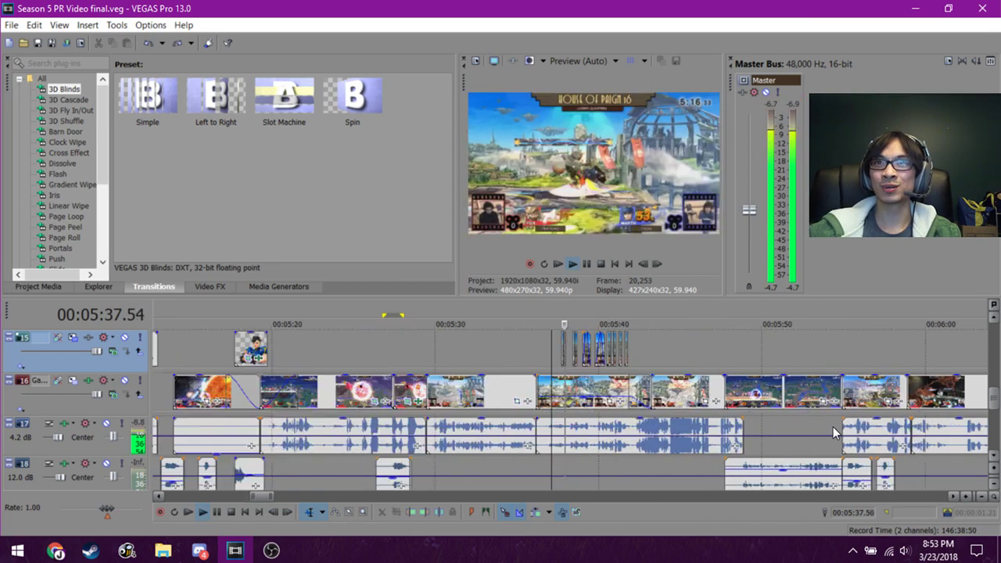
{"action": "scroll", "coordinate": [833, 427], "scroll_direction": "up", "scroll_amount": 2}
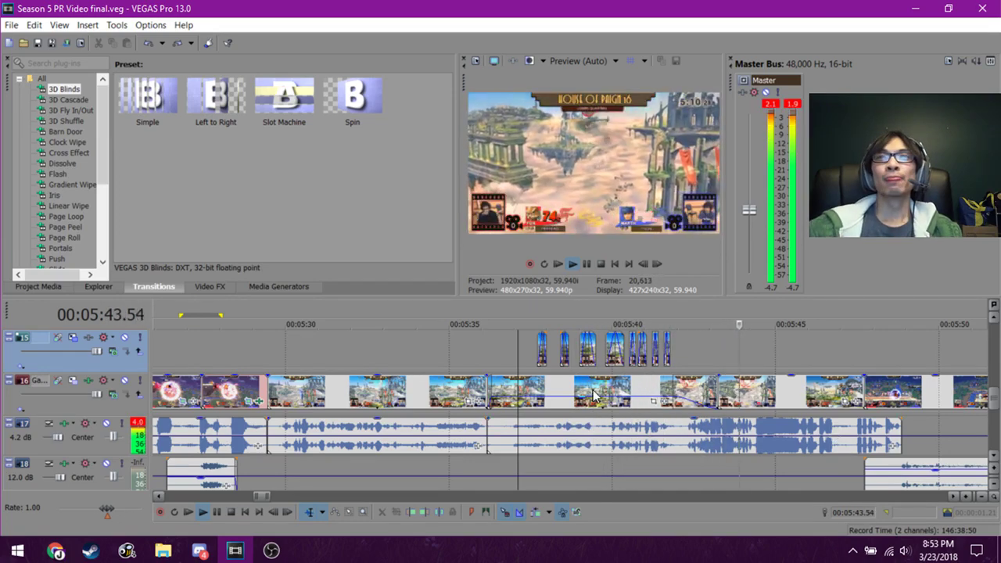
{"action": "key", "text": "space"}
Compare the gameplay at 00:05:43.15 with the darkened background at 00:05:39.01 and examine the short clips on track 15.
{"action": "scroll", "coordinate": [610, 391], "scroll_direction": "down", "scroll_amount": 1}
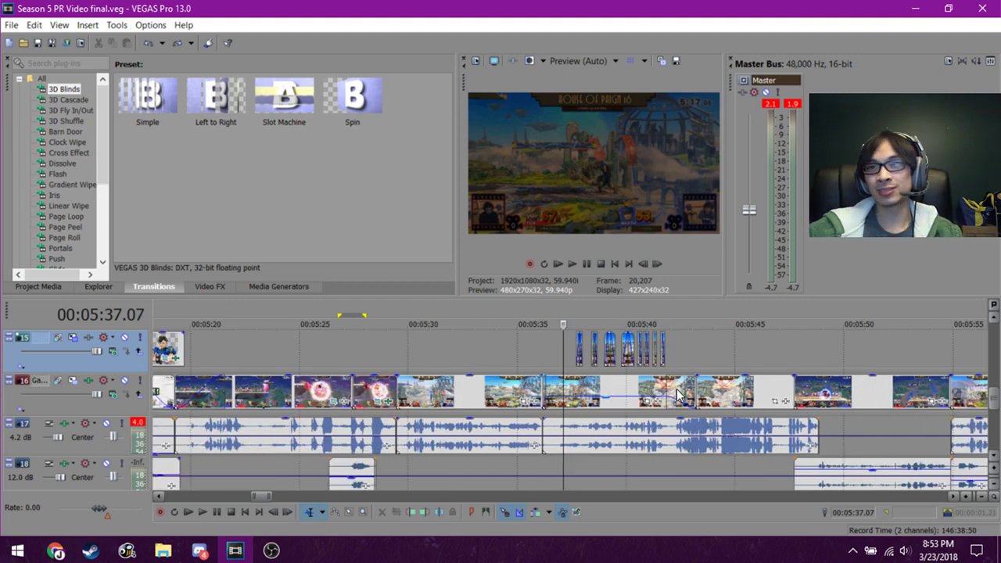
{"action": "left_click", "coordinate": [696, 359]}
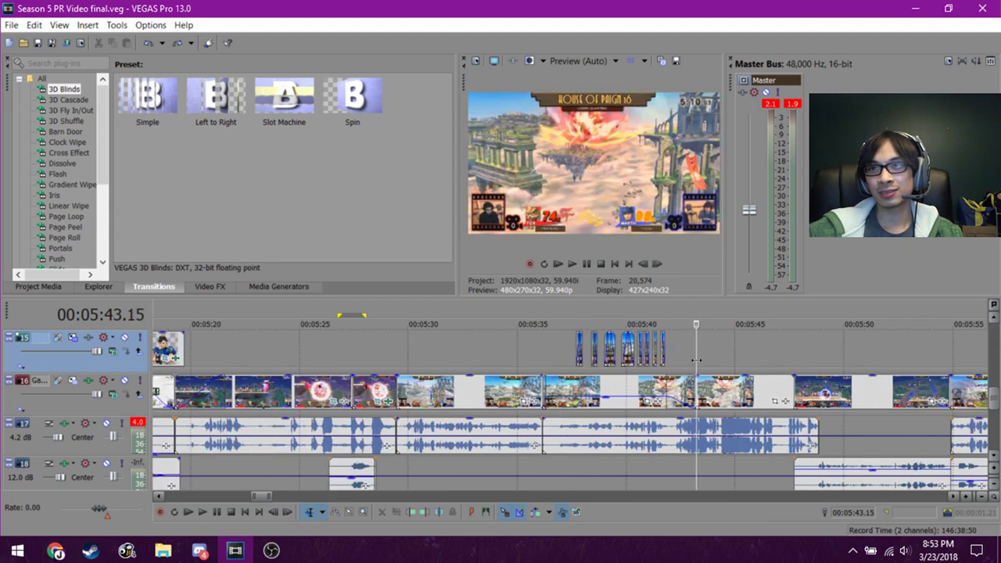
{"action": "scroll", "coordinate": [696, 359], "scroll_direction": "down", "scroll_amount": 2}
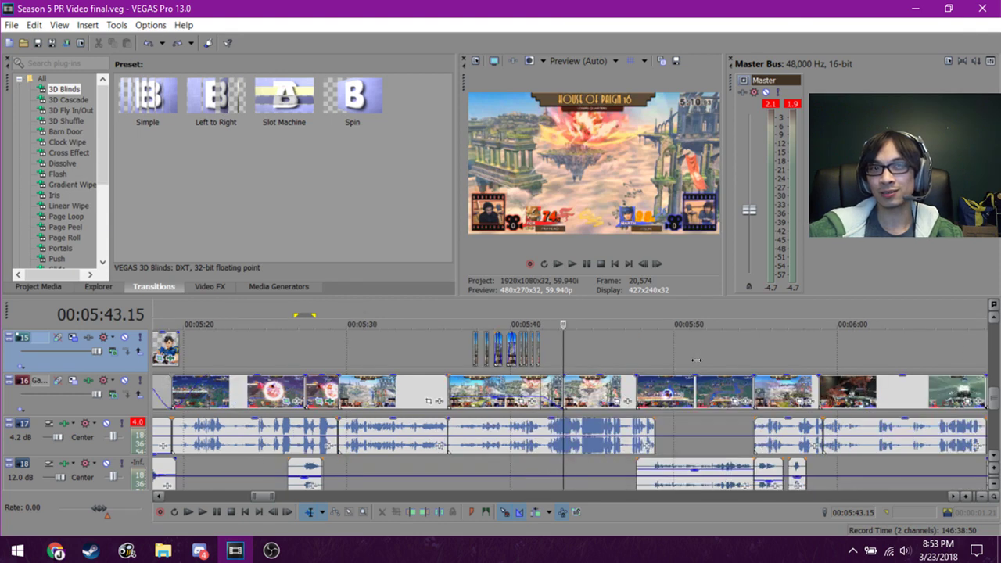
{"action": "scroll", "coordinate": [696, 360], "scroll_direction": "down", "scroll_amount": 2}
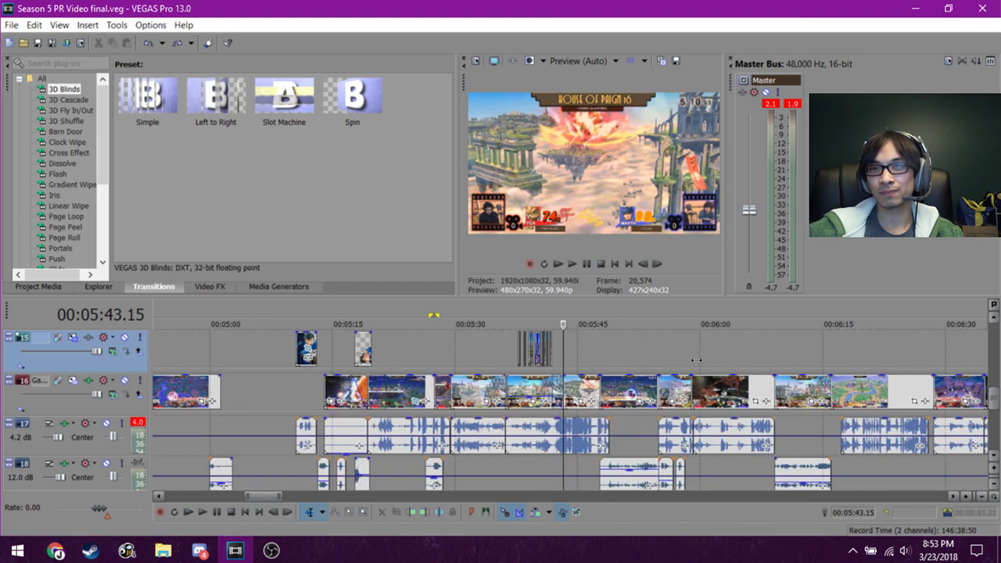
{"action": "left_click", "coordinate": [583, 355]}
{"action": "left_click", "coordinate": [530, 367]}
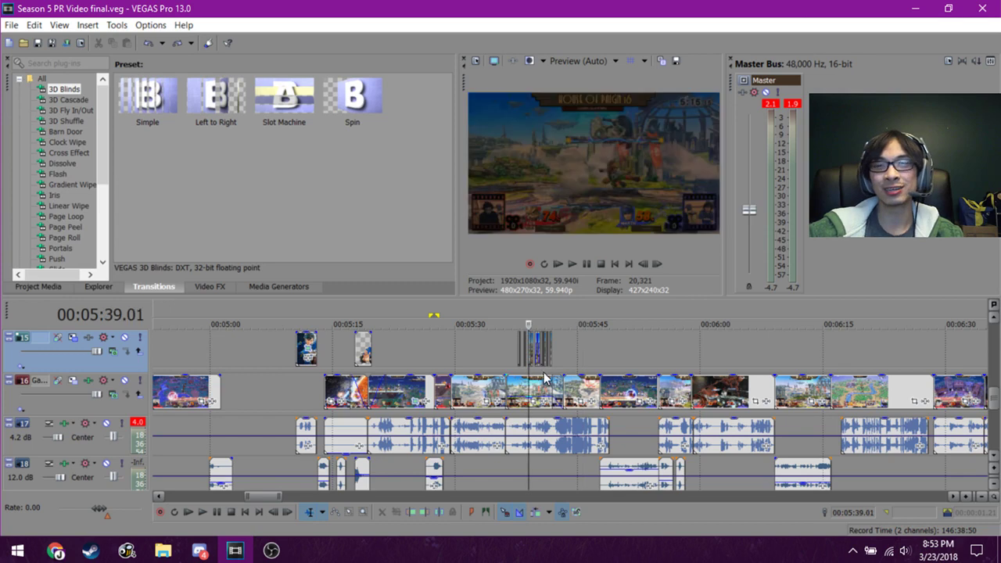
{"action": "scroll", "coordinate": [545, 379], "scroll_direction": "up", "scroll_amount": 3}
{"action": "scroll", "coordinate": [603, 389], "scroll_direction": "up", "scroll_amount": 2}
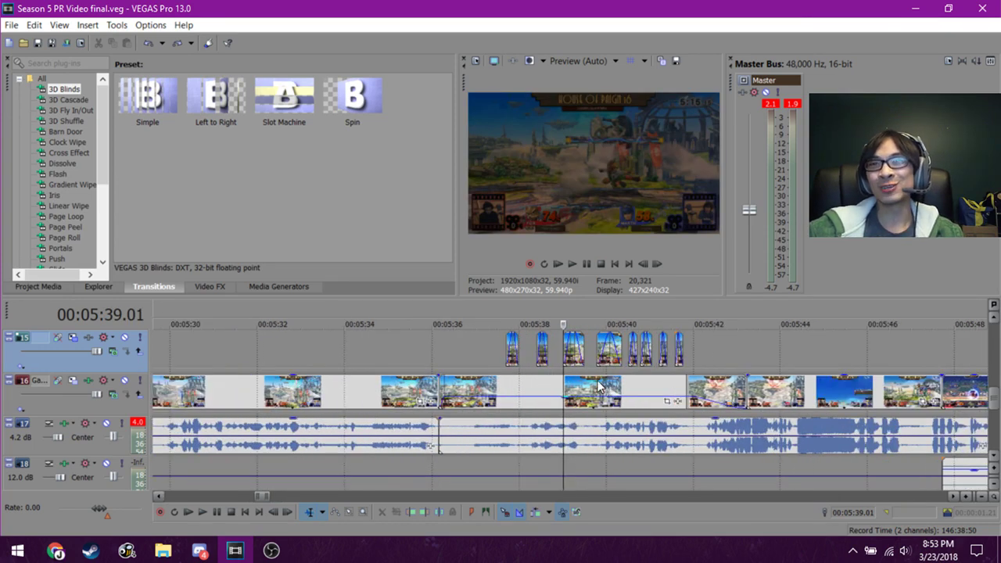
Compare the darkened background at 00:05:39.29 with the bright gameplay frame at 00:05:39.10 beside the track 15 clips.
{"action": "left_click", "coordinate": [583, 352]}
{"action": "scroll", "coordinate": [604, 399], "scroll_direction": "up", "scroll_amount": 2}
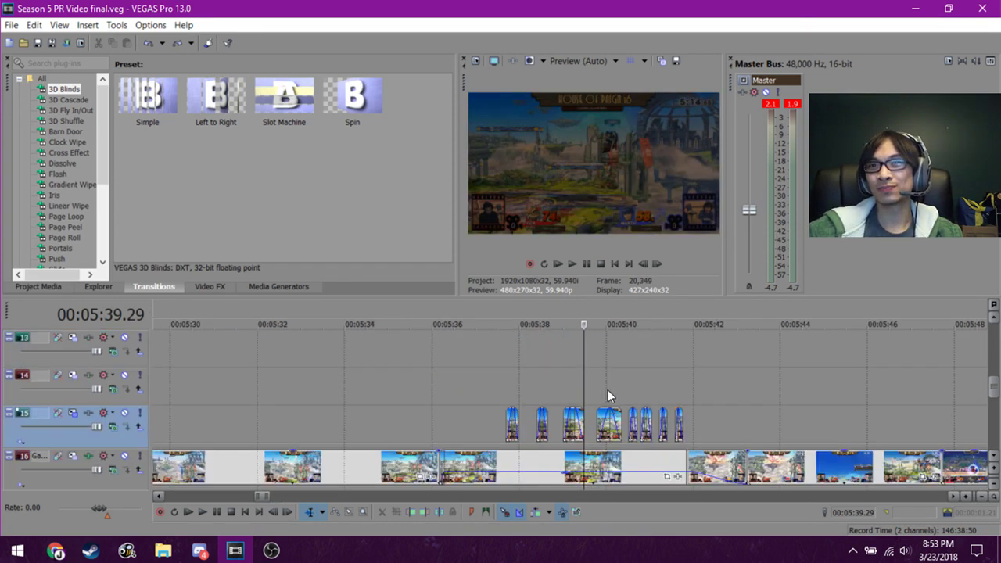
{"action": "left_click", "coordinate": [608, 390]}
{"action": "left_click", "coordinate": [563, 390]}
{"action": "left_click", "coordinate": [569, 388]}
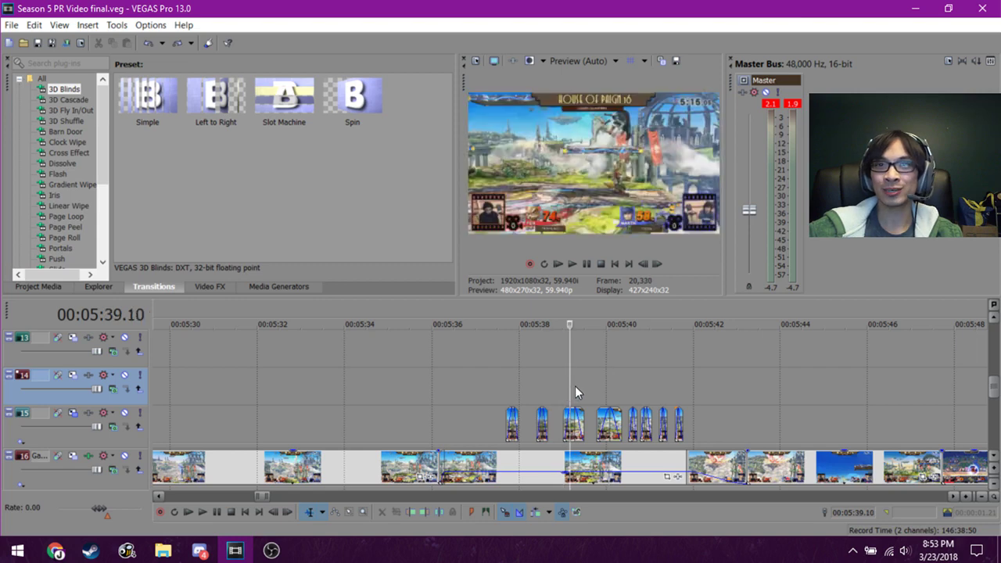
Examine the frames along the remaining short track 15 clips, including the darkened background at 00:05:40.47.
{"action": "left_click", "coordinate": [576, 386]}
{"action": "left_click", "coordinate": [608, 384]}
{"action": "left_click", "coordinate": [629, 382]}
{"action": "left_click", "coordinate": [639, 382]}
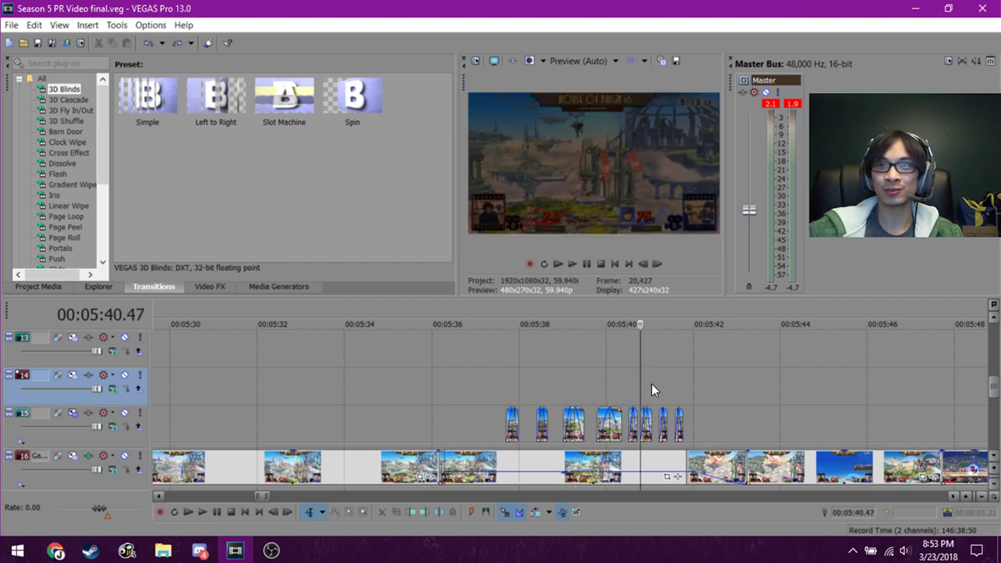
{"action": "left_click", "coordinate": [653, 385]}
{"action": "left_click", "coordinate": [666, 384]}
{"action": "left_click", "coordinate": [683, 384]}
Inspect the full-brightness explosion frame at 00:05:43.15, where the background fade ends.
{"action": "left_click", "coordinate": [746, 426]}
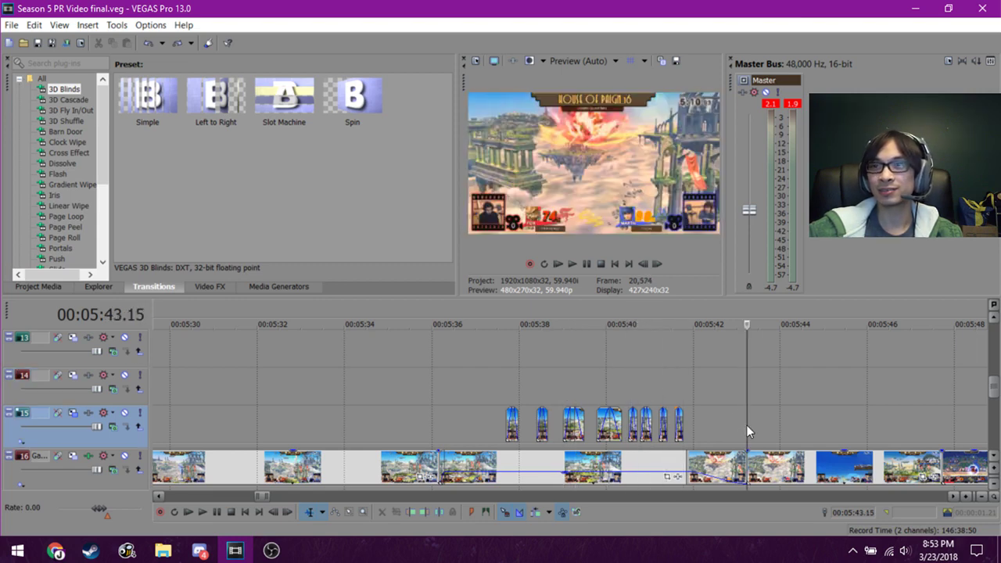
{"action": "left_click", "coordinate": [725, 430]}
{"action": "left_click", "coordinate": [747, 428]}
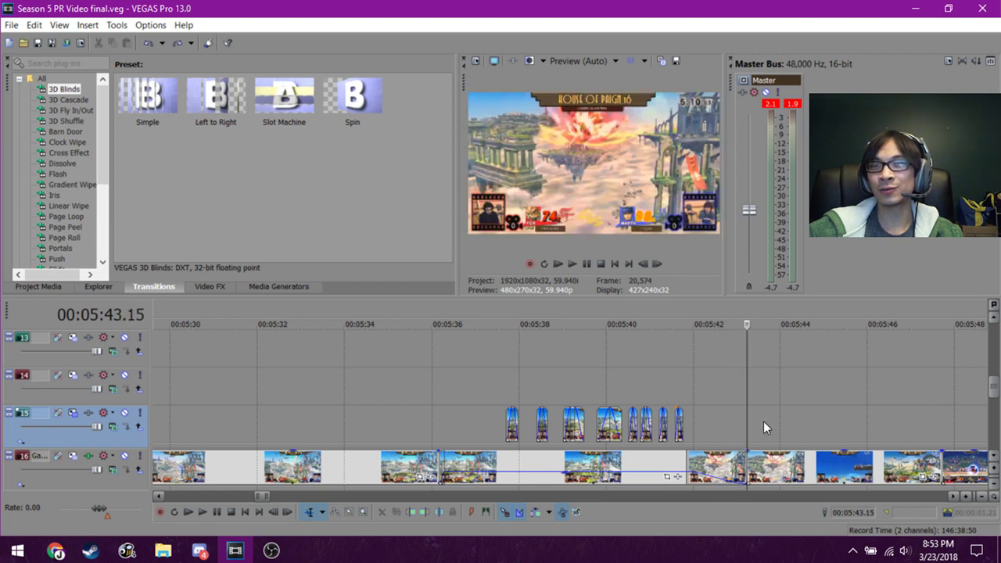
Mark the range of about 12 seconds around the short track 15 clips and check the gameplay at 00:05:51.35.
{"action": "scroll", "coordinate": [763, 427], "scroll_direction": "down", "scroll_amount": 1}
{"action": "left_click", "coordinate": [705, 393]}
{"action": "left_click_drag", "start_coordinate": [456, 370], "coordinate": [670, 381]}
{"action": "left_click", "coordinate": [775, 380]}
{"action": "scroll", "coordinate": [507, 391], "scroll_direction": "down", "scroll_amount": 2}
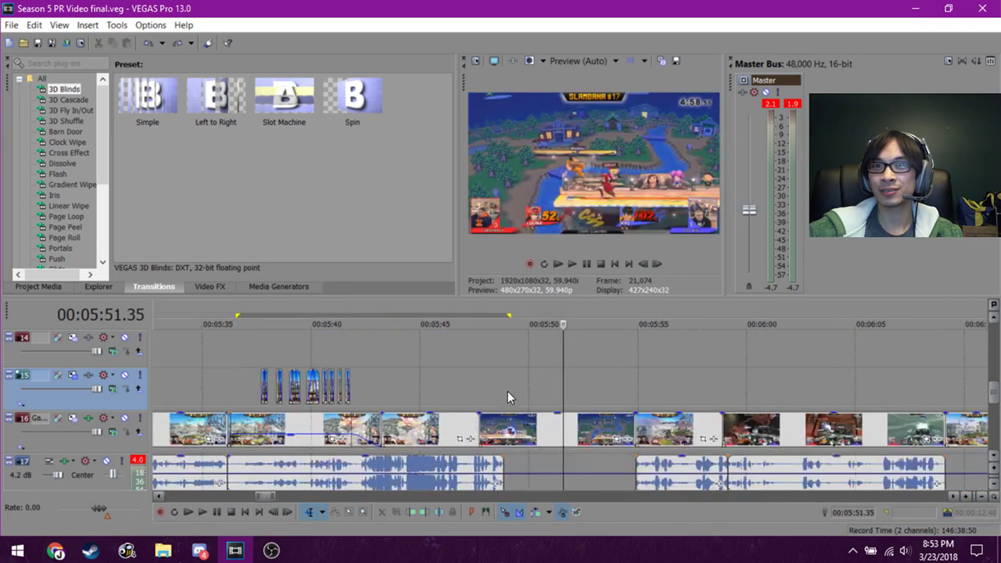
Play the sequence from the second short track 15 clip past the explosion, and return to the black frame at 00:05:43.00.
{"action": "left_click", "coordinate": [284, 361]}
{"action": "key", "text": "space"}
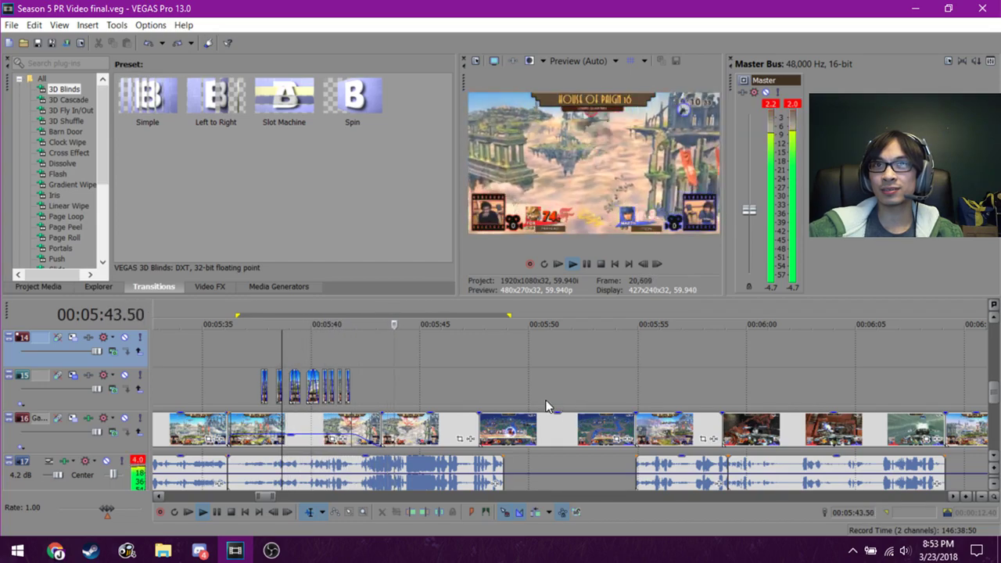
{"action": "left_click", "coordinate": [375, 402]}
{"action": "key", "text": "space"}
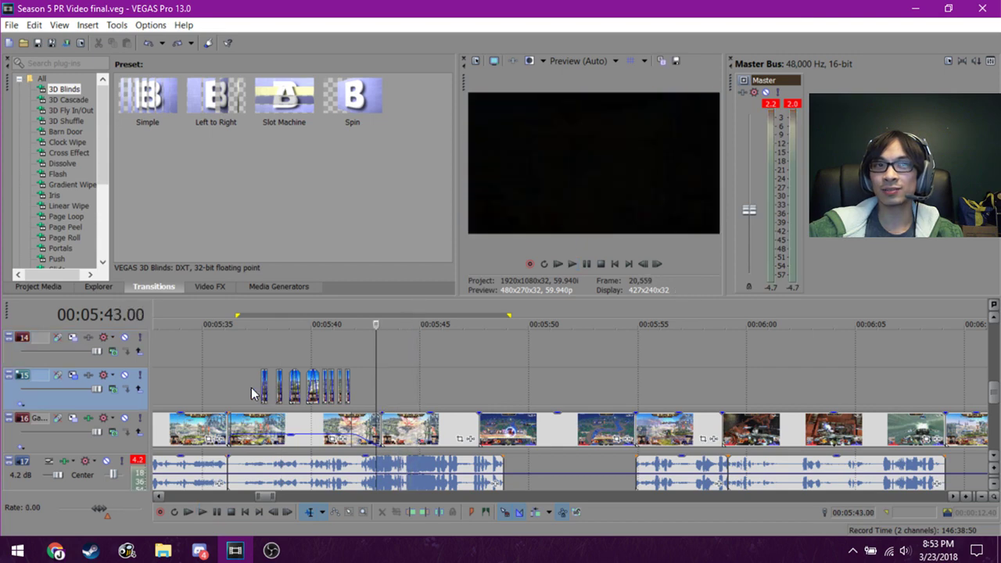
Mark the range from 00:05:37.14 to 00:05:44.32 and check the faded frame at 00:05:42.57.
{"action": "left_click", "coordinate": [409, 393]}
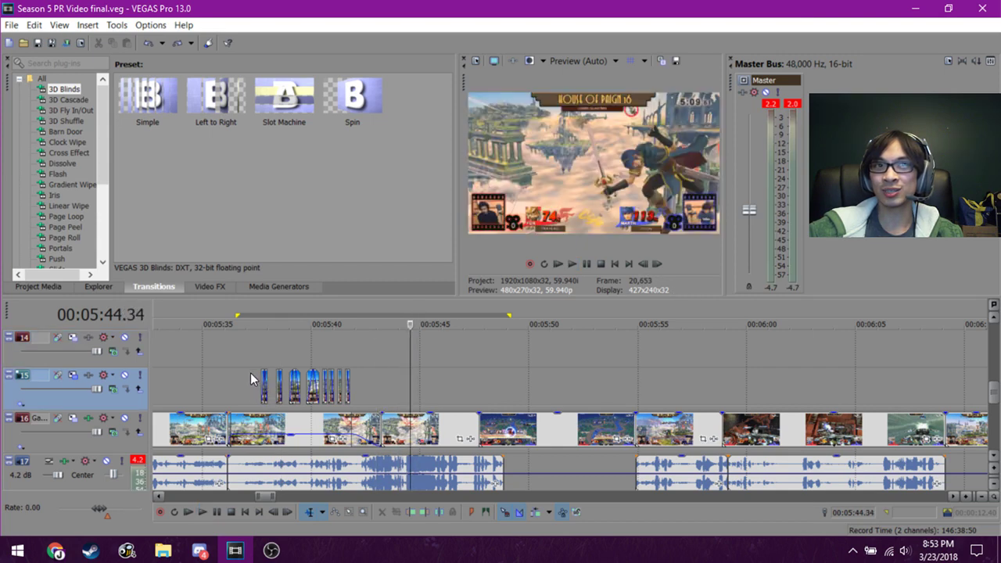
{"action": "left_click_drag", "start_coordinate": [250, 379], "coordinate": [408, 379]}
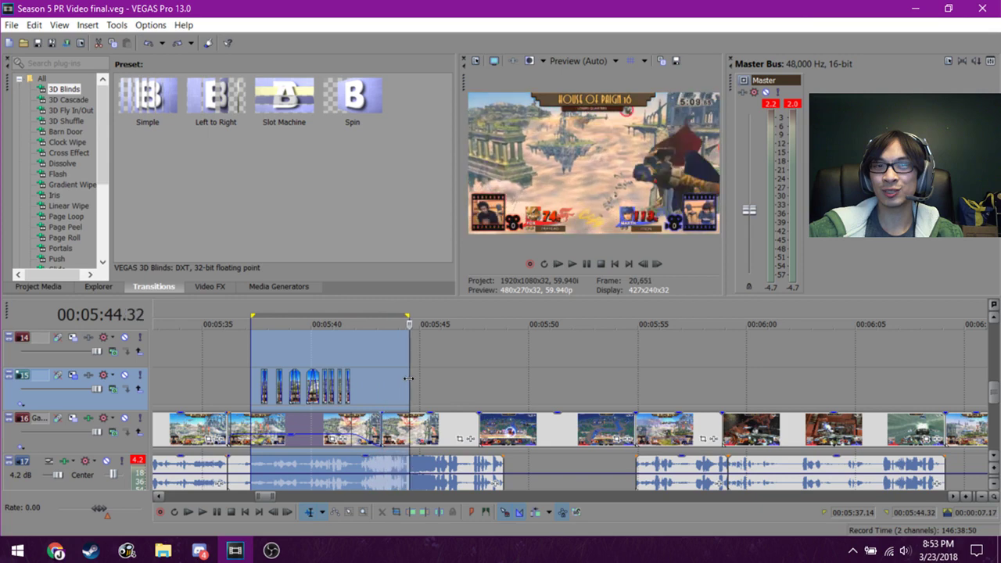
{"action": "left_click", "coordinate": [376, 397]}
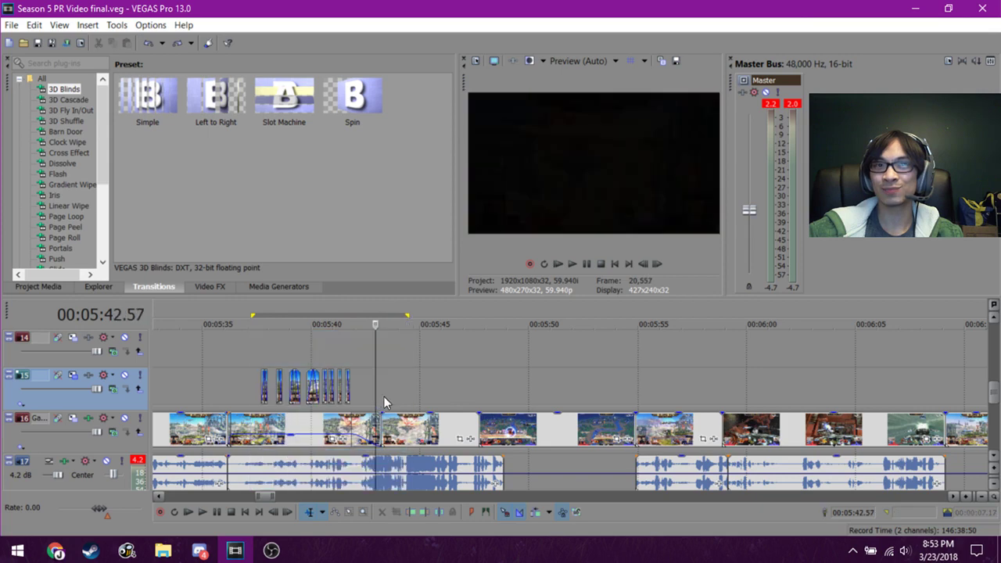
Skim the gameplay clips after the explosion, viewing the frames at 00:05:54.27 and 00:06:01.00.
{"action": "left_click", "coordinate": [466, 381]}
{"action": "left_click", "coordinate": [495, 375]}
{"action": "left_click", "coordinate": [578, 387]}
{"action": "left_click", "coordinate": [627, 385]}
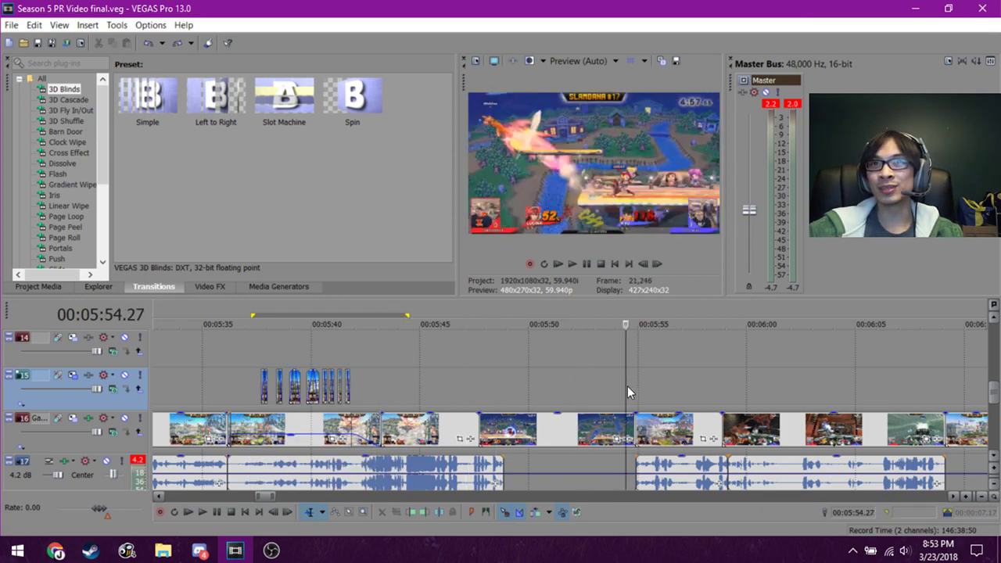
{"action": "left_click", "coordinate": [676, 380]}
{"action": "left_click", "coordinate": [723, 382]}
{"action": "left_click", "coordinate": [770, 380]}
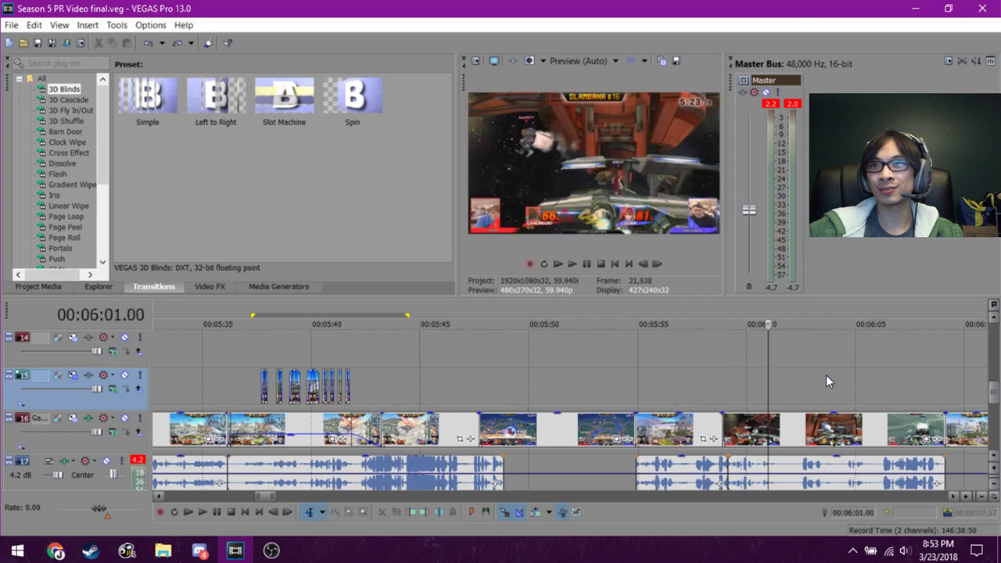
Review the wider gameplay section by viewing the frames at 00:05:28.32, 00:05:23.34, 00:05:37.43 and 00:05:47.43.
{"action": "scroll", "coordinate": [822, 374], "scroll_direction": "down", "scroll_amount": 3}
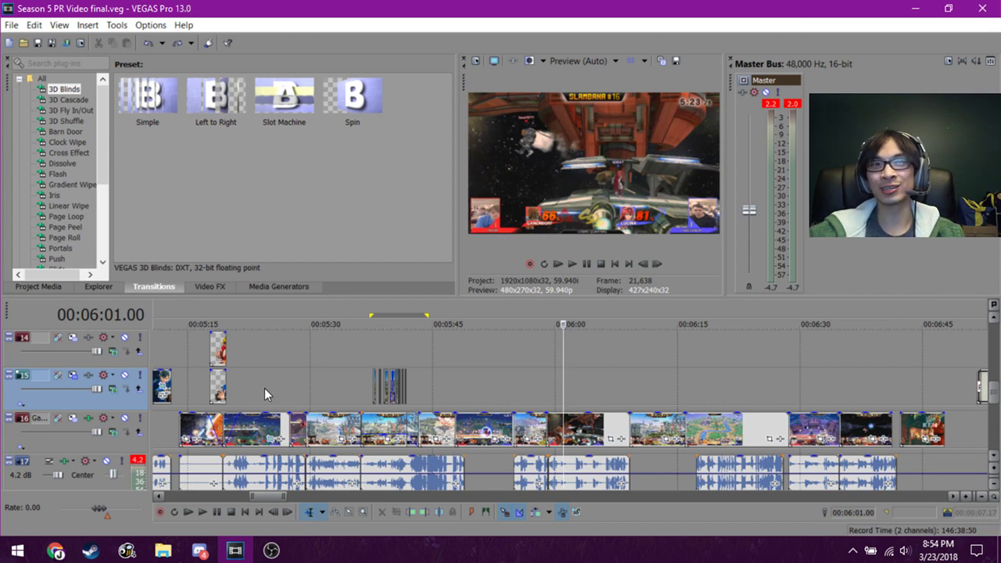
{"action": "left_click", "coordinate": [297, 386]}
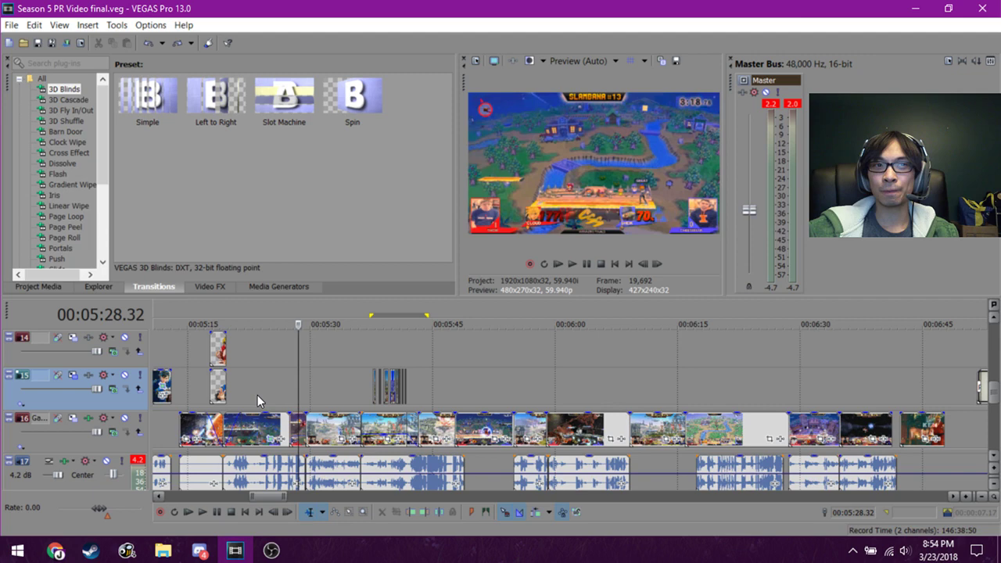
{"action": "left_click", "coordinate": [257, 394]}
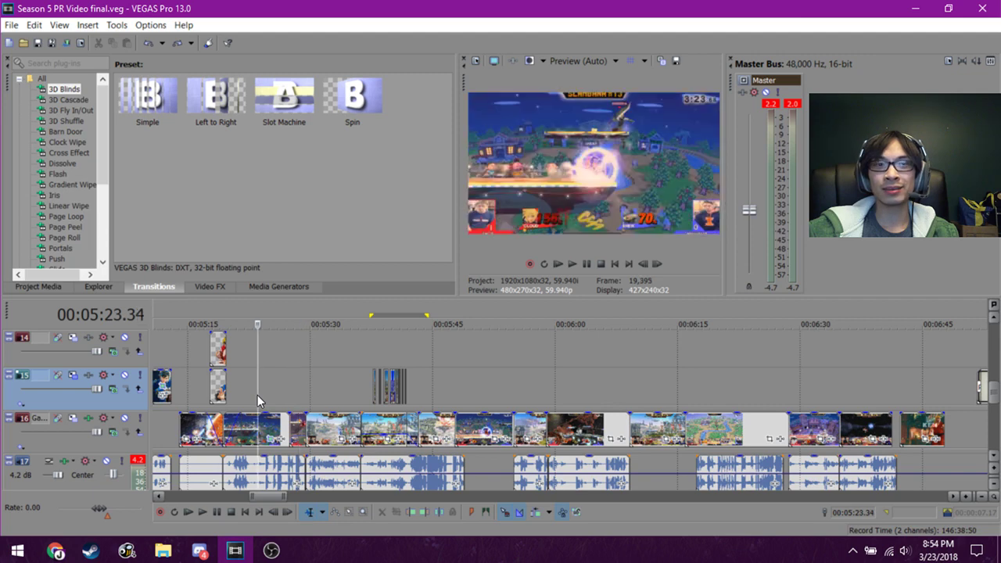
{"action": "left_click", "coordinate": [323, 393]}
{"action": "left_click", "coordinate": [374, 394]}
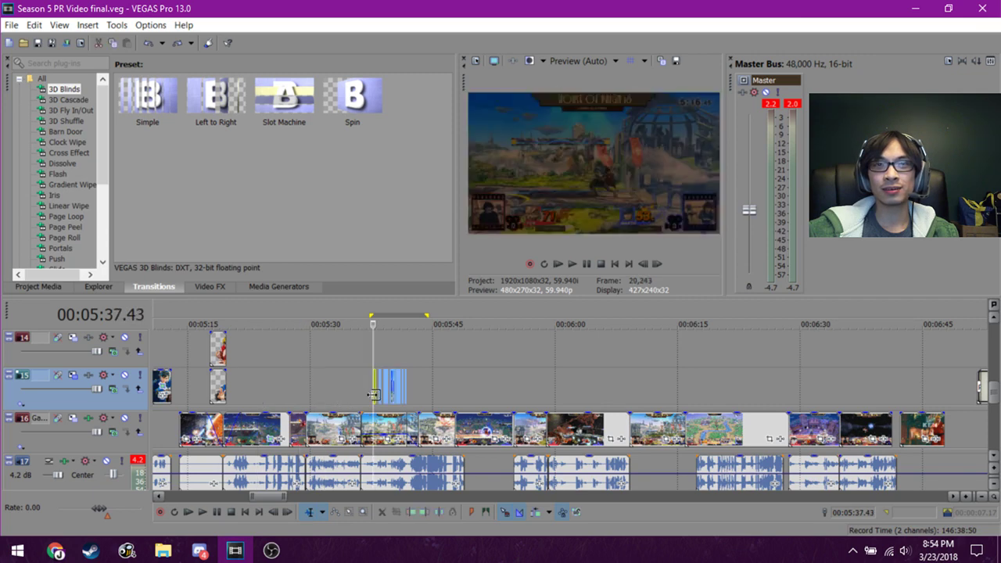
{"action": "left_click", "coordinate": [433, 391]}
{"action": "left_click", "coordinate": [455, 391]}
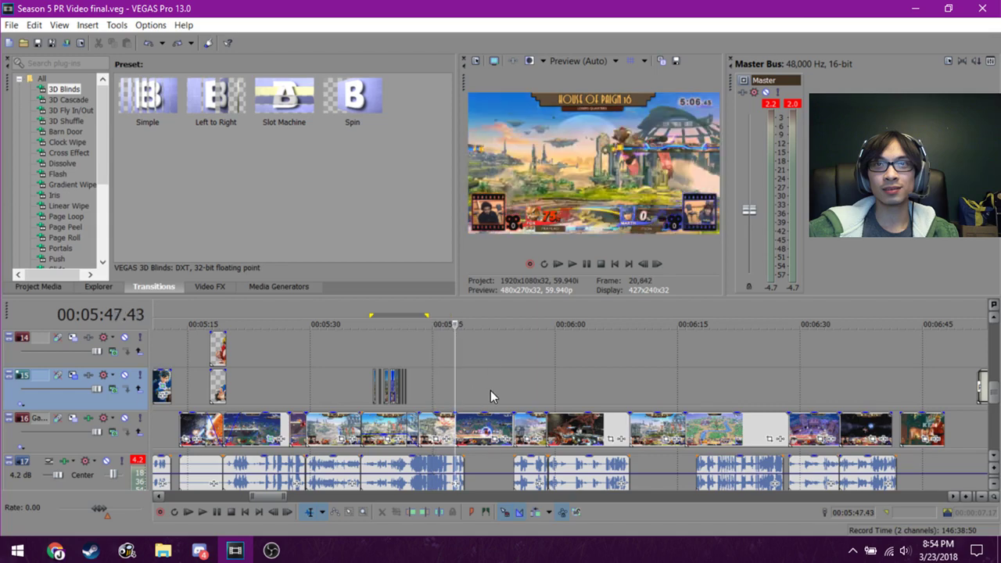
Skim the following gameplay clips, viewing the frames at 00:06:05.06 and 00:06:13.28.
{"action": "left_click", "coordinate": [491, 390]}
{"action": "left_click", "coordinate": [514, 389]}
{"action": "left_click", "coordinate": [596, 387]}
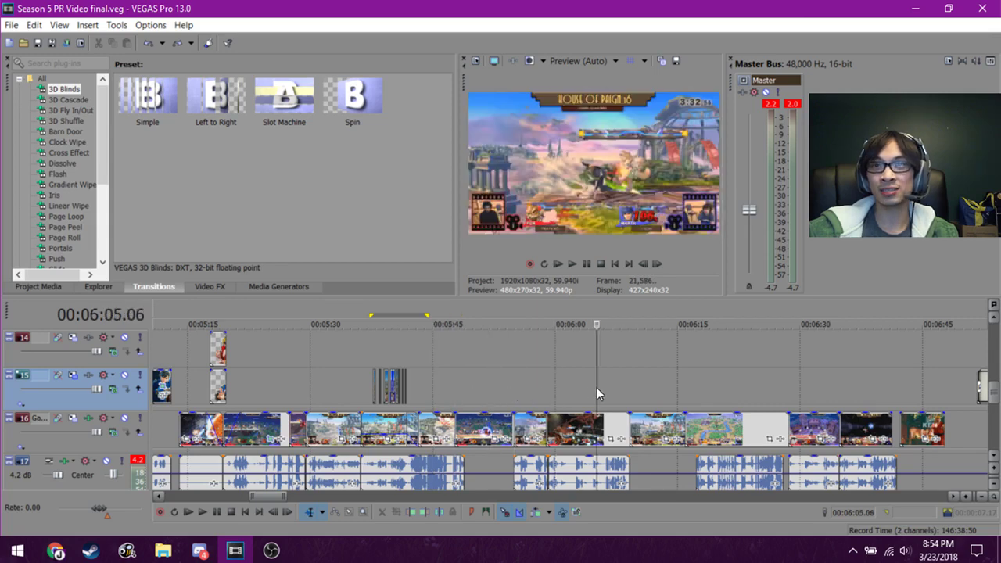
{"action": "left_click", "coordinate": [664, 389]}
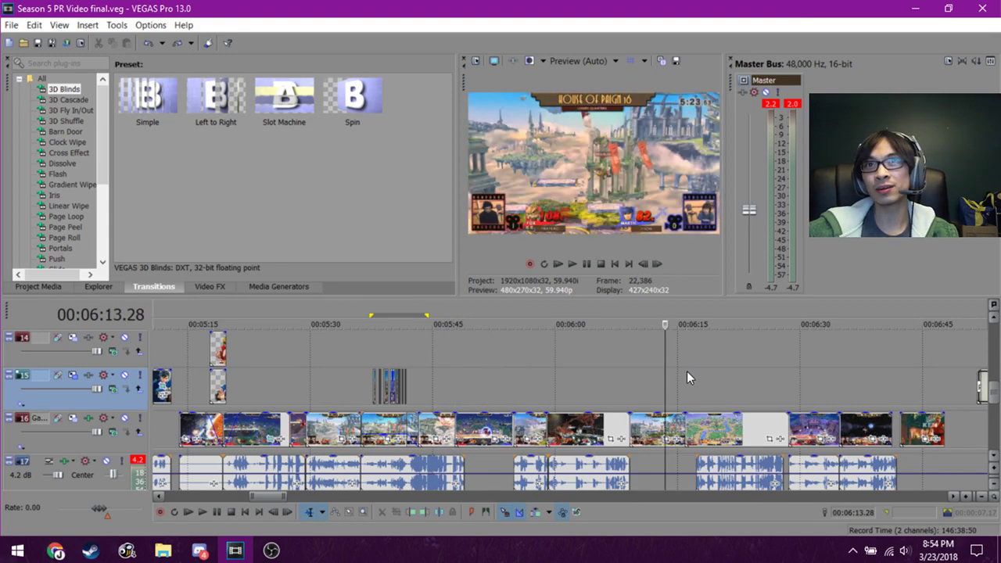
Play the House of Paign gameplay leading up to 00:06:13 and check the Slambana frame at 00:06:21.00.
{"action": "key", "text": "space"}
{"action": "left_click", "coordinate": [629, 391]}
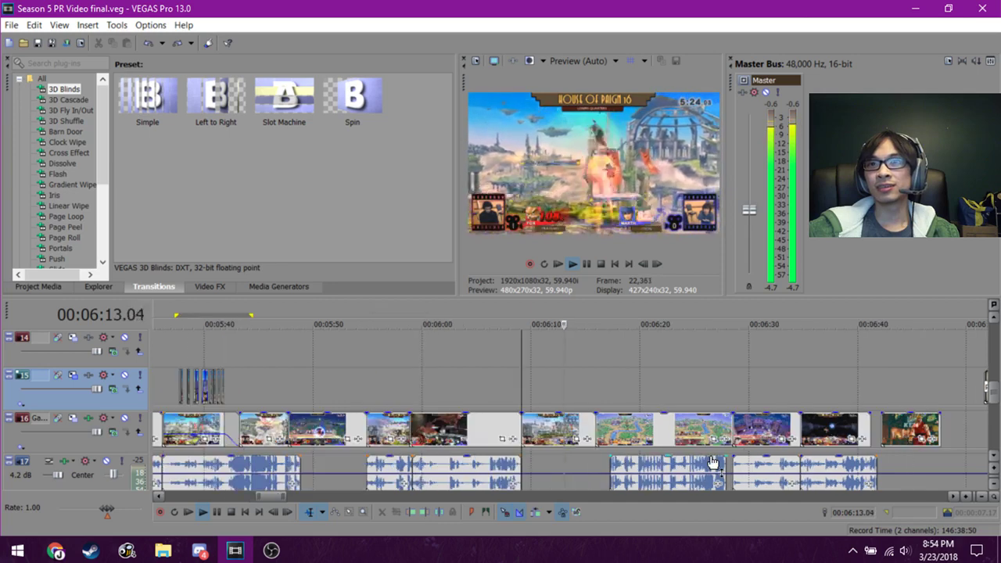
{"action": "scroll", "coordinate": [713, 463], "scroll_direction": "up", "scroll_amount": 2}
{"action": "left_click", "coordinate": [649, 400]}
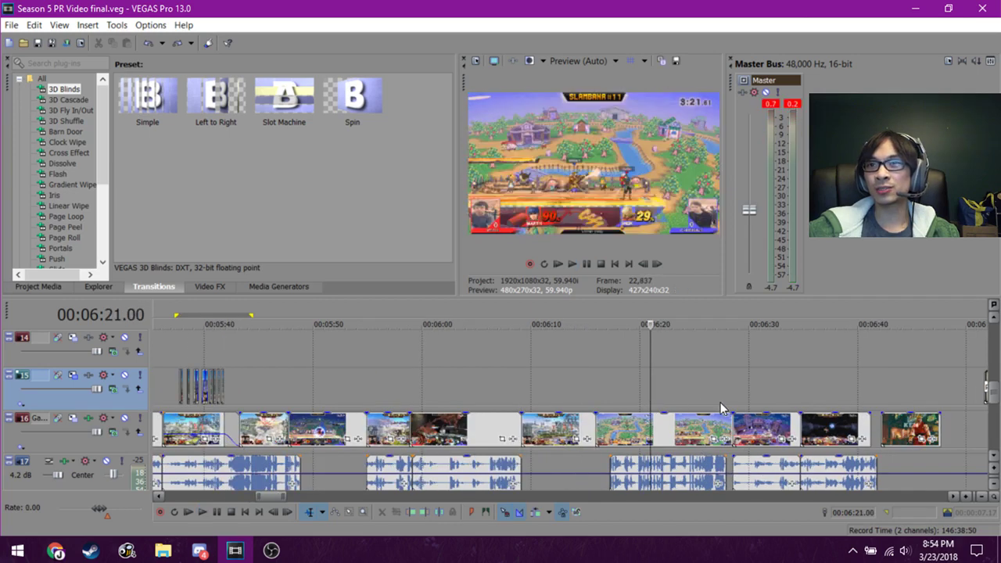
Play the last gameplay clips of this section, replaying the final one from 00:06:34.48.
{"action": "left_click", "coordinate": [732, 397]}
{"action": "key", "text": "space"}
{"action": "left_click", "coordinate": [807, 400]}
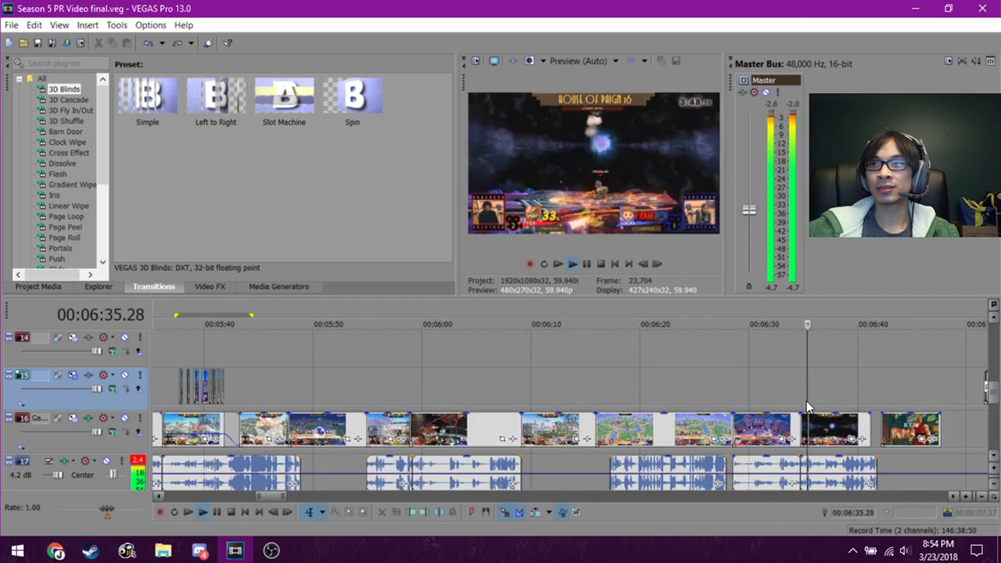
{"action": "left_click", "coordinate": [797, 408]}
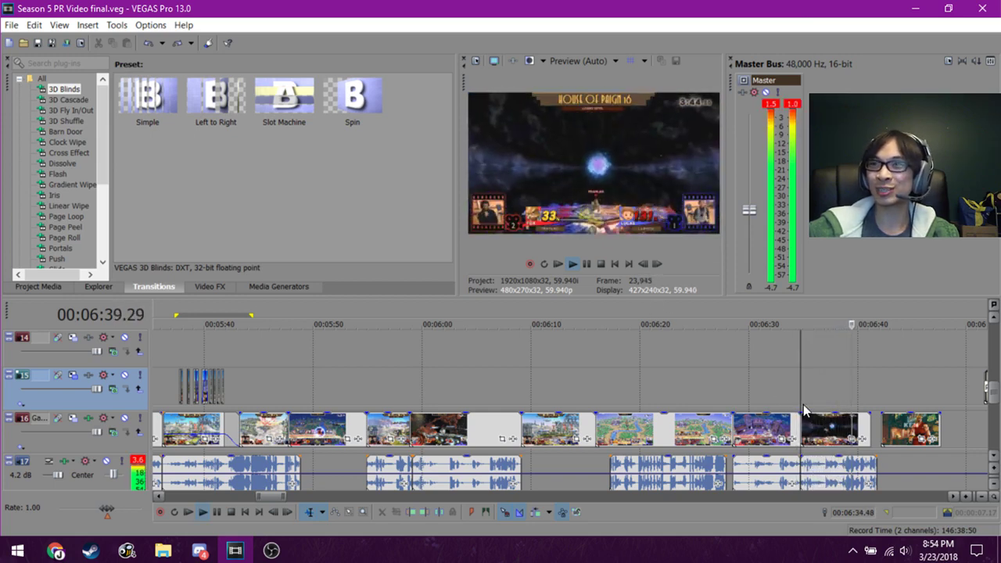
{"action": "key", "text": "space"}
{"action": "scroll", "coordinate": [768, 411], "scroll_direction": "up", "scroll_amount": 2}
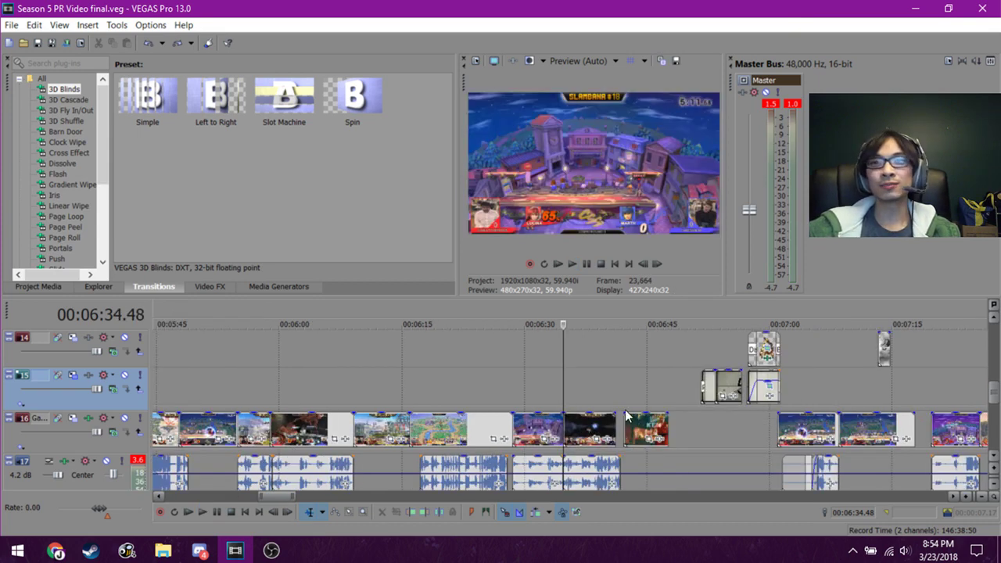
Compare the gameplay with its audio tracks at 00:06:19.27, 00:05:54.55 and 00:05:48.18.
{"action": "scroll", "coordinate": [547, 406], "scroll_direction": "down", "scroll_amount": 1}
{"action": "left_click", "coordinate": [311, 357]}
{"action": "scroll", "coordinate": [276, 365], "scroll_direction": "down", "scroll_amount": 1}
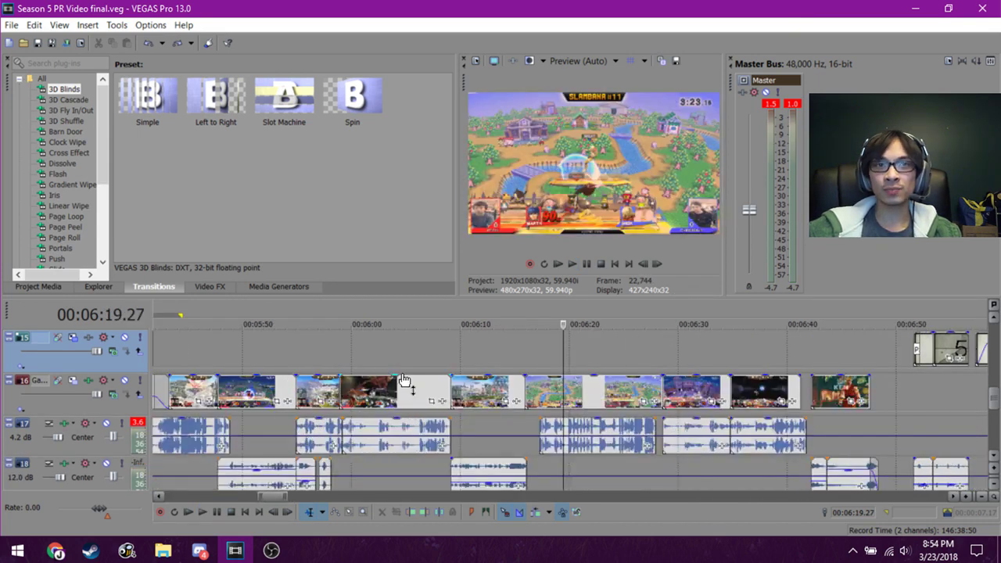
{"action": "left_click", "coordinate": [382, 383]}
{"action": "left_click", "coordinate": [297, 357]}
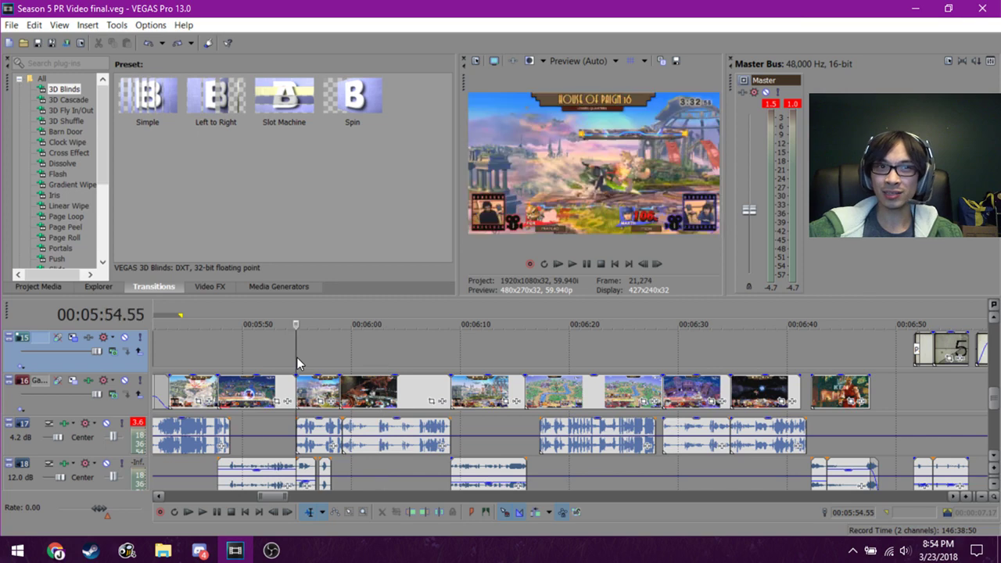
{"action": "left_click", "coordinate": [260, 363]}
{"action": "left_click", "coordinate": [224, 367]}
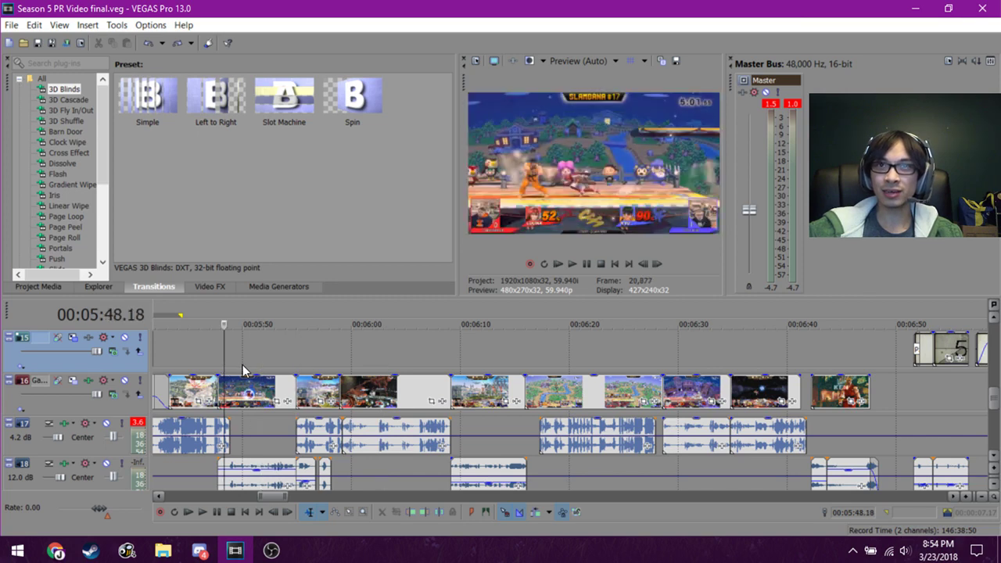
Play the Slambana #16 gameplay clip from its beginning and view its end at 00:06:09.08.
{"action": "left_click", "coordinate": [344, 356]}
{"action": "key", "text": "space"}
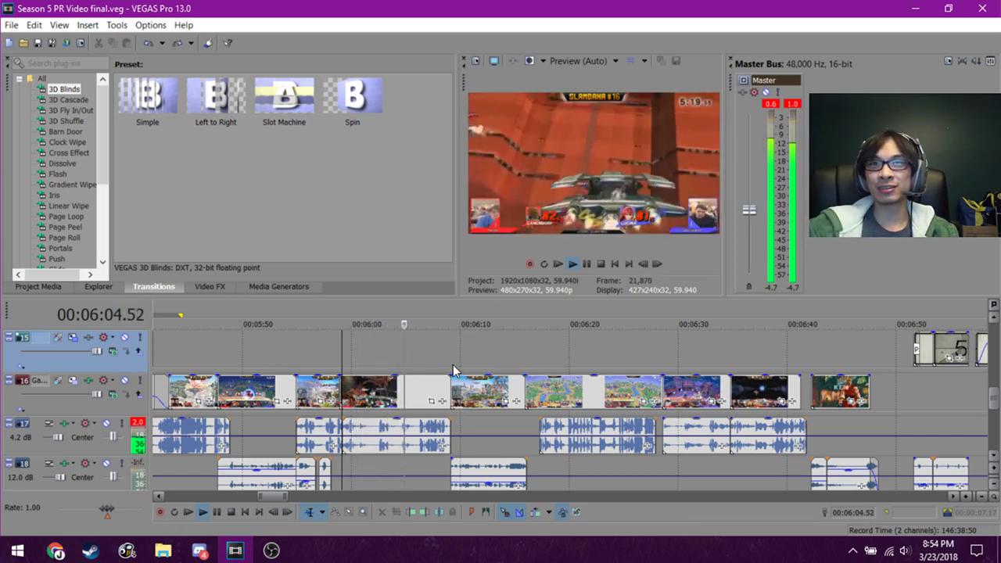
{"action": "left_click", "coordinate": [450, 365]}
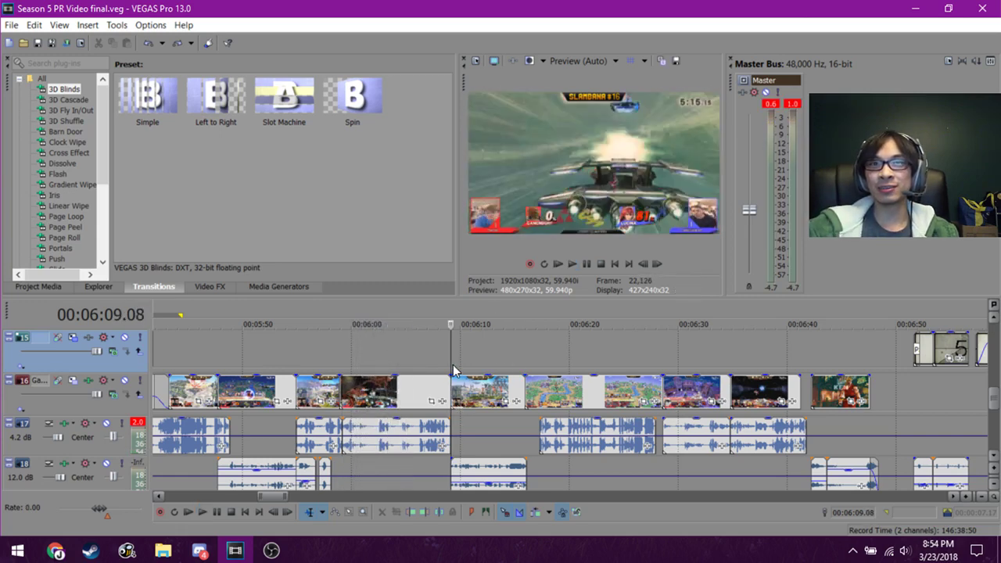
Play the gameplay from 00:06:09.08 and mark the Slambana #11 section from 00:06:15.56 to 00:06:28.34.
{"action": "key", "text": "space"}
{"action": "left_click_drag", "start_coordinate": [456, 366], "coordinate": [659, 364]}
{"action": "left_click", "coordinate": [527, 365]}
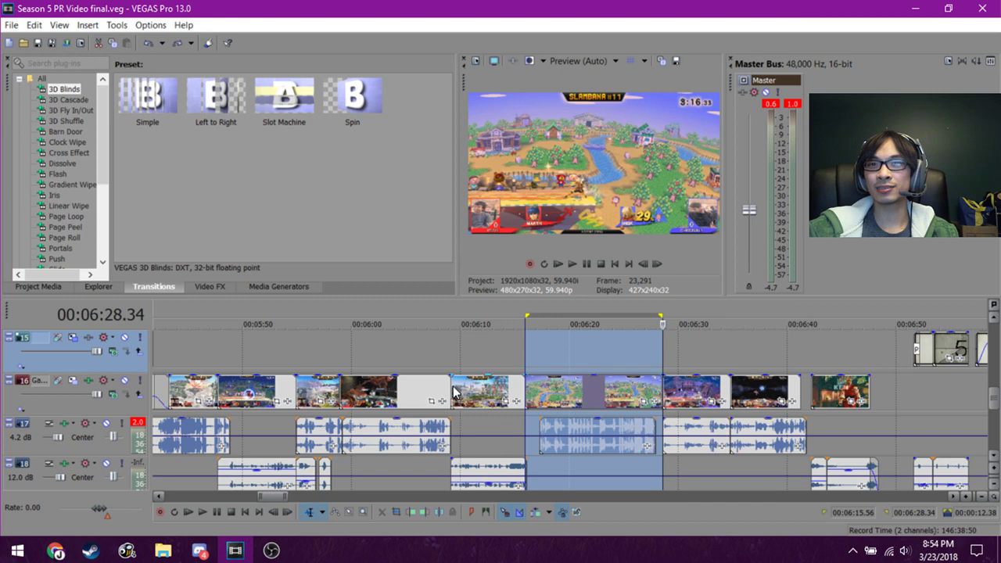
Mark the whole gameplay section from 00:05:13.59 to 00:06:41.13 and check a frame inside it.
{"action": "left_click", "coordinate": [467, 368]}
{"action": "scroll", "coordinate": [457, 369], "scroll_direction": "down", "scroll_amount": 3}
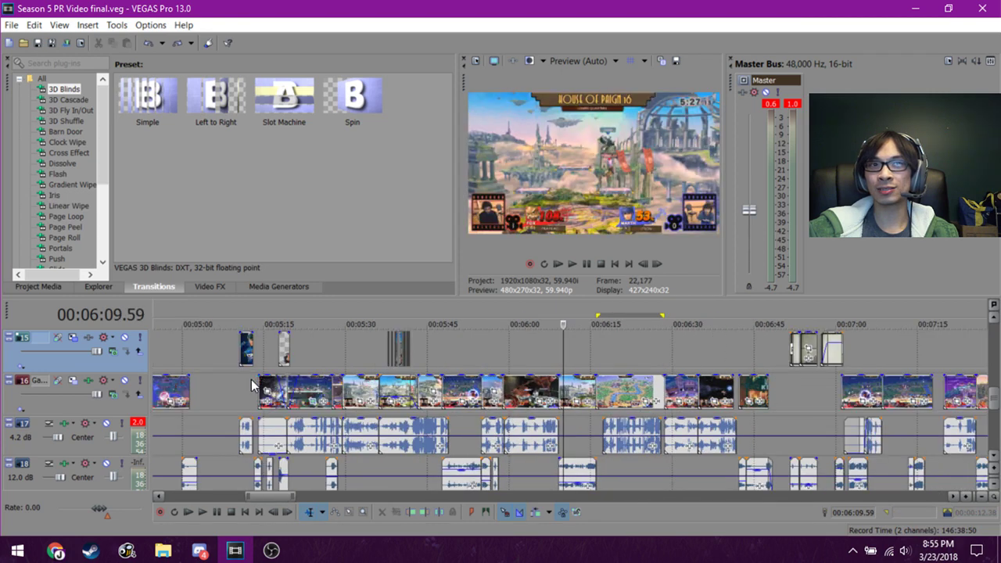
{"action": "left_click_drag", "start_coordinate": [260, 376], "coordinate": [734, 364]}
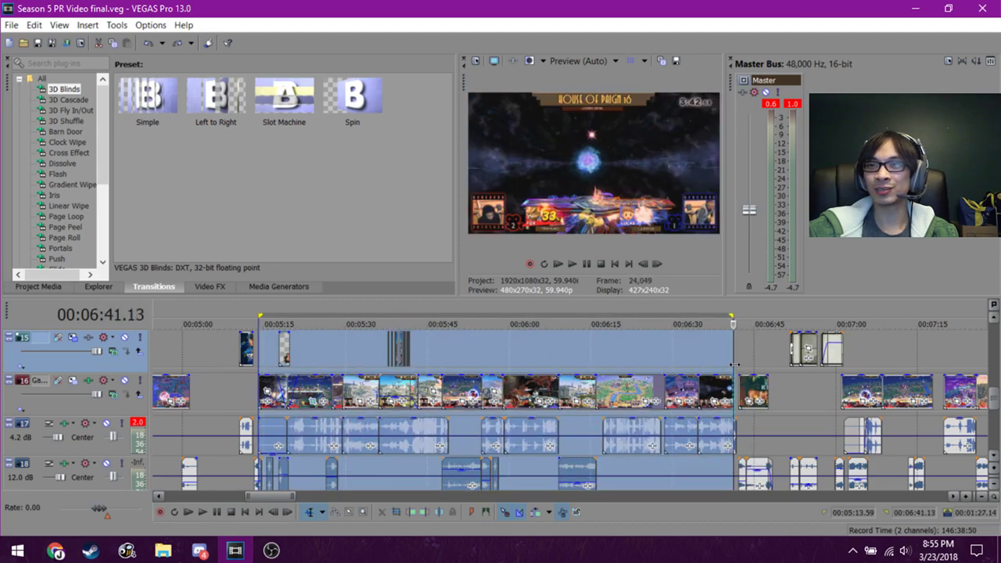
{"action": "left_click", "coordinate": [671, 351]}
Mark a range of about two minutes across the neighbouring gameplay sections and return to the frame at 00:05:54.55.
{"action": "scroll", "coordinate": [671, 351], "scroll_direction": "down", "scroll_amount": 5}
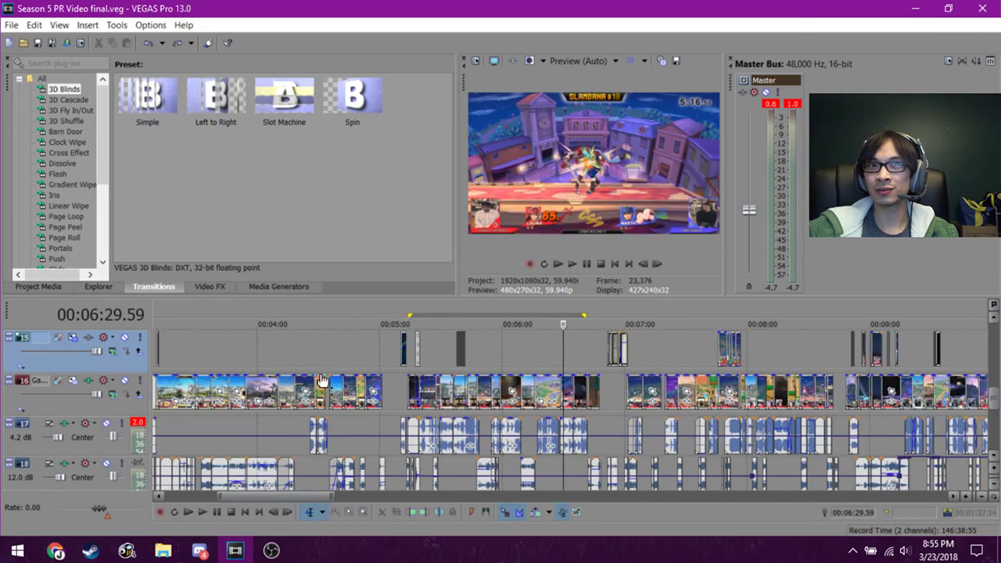
{"action": "left_click_drag", "start_coordinate": [271, 374], "coordinate": [443, 366]}
{"action": "left_click", "coordinate": [511, 363]}
{"action": "scroll", "coordinate": [511, 364], "scroll_direction": "up", "scroll_amount": 7}
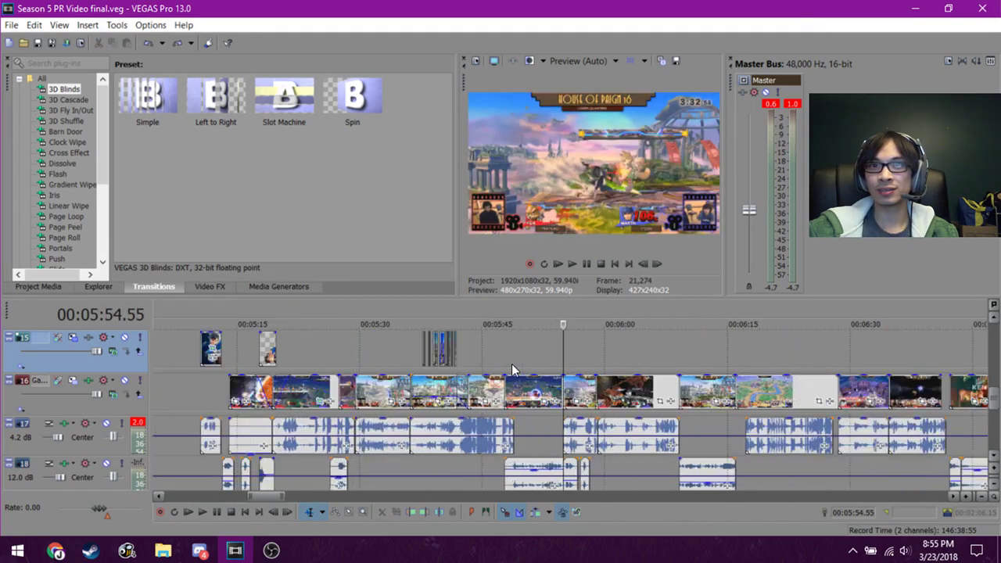
Check the gameplay frames at 00:05:58.08 and 00:05:31.02, going back to the GAME screen at 00:05:28.58.
{"action": "left_click", "coordinate": [599, 345]}
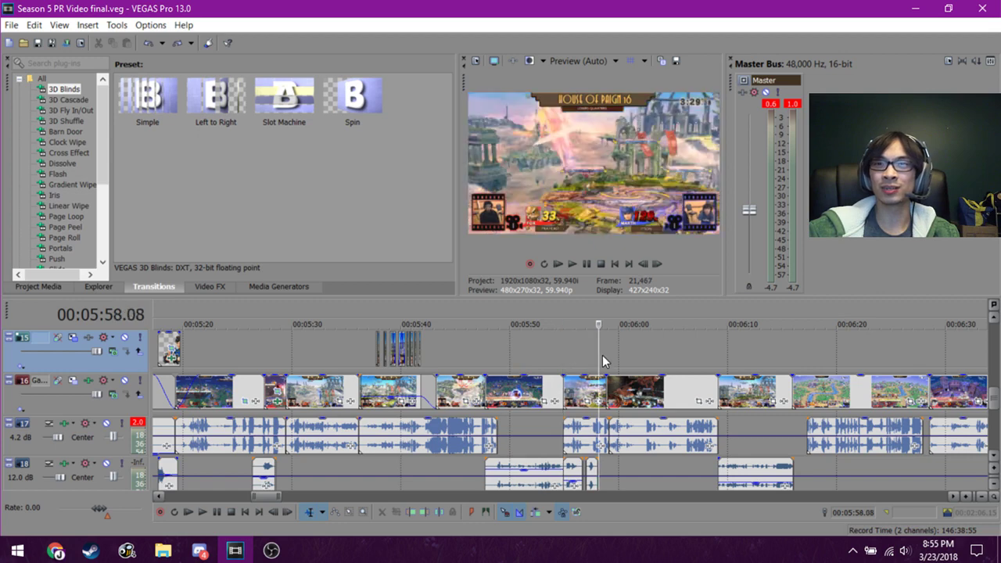
{"action": "left_click", "coordinate": [525, 371]}
{"action": "left_click", "coordinate": [303, 372]}
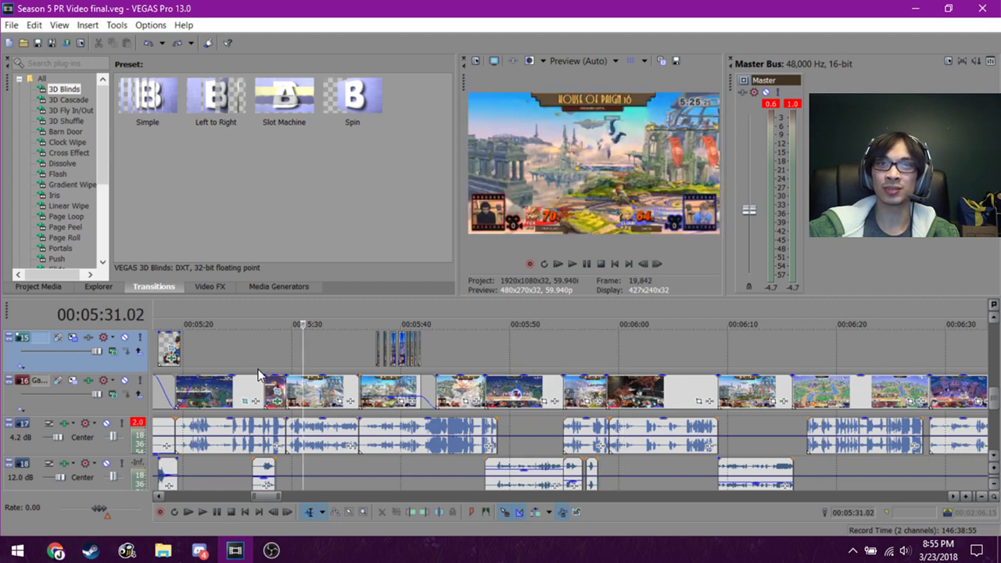
{"action": "left_click", "coordinate": [275, 356]}
{"action": "left_click", "coordinate": [257, 355]}
{"action": "left_click", "coordinate": [280, 348]}
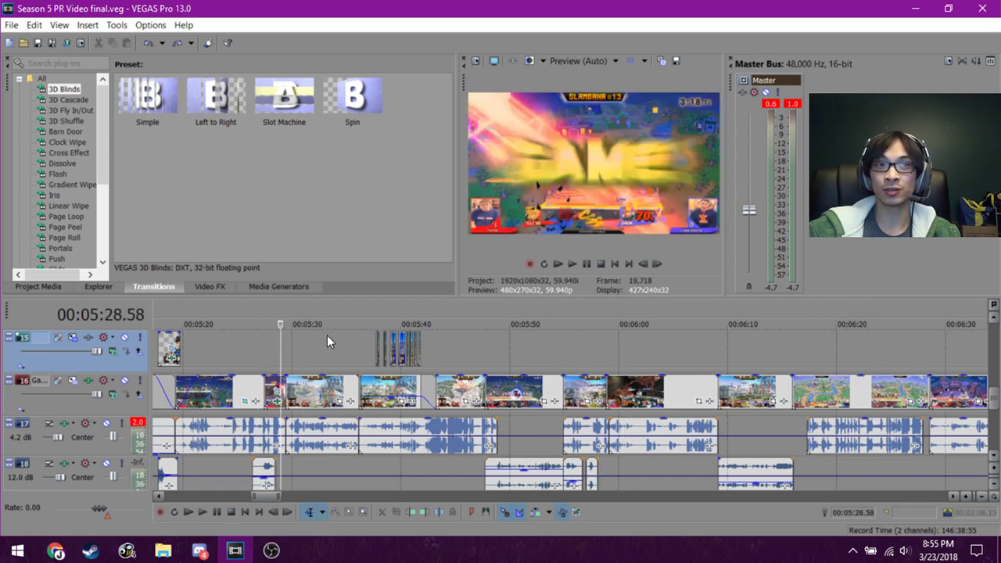
Inspect the faded gameplay clip beneath the striped overlays at 00:05:40.21 and the clip following it at 00:05:45.31.
{"action": "left_click", "coordinate": [347, 357]}
{"action": "left_click", "coordinate": [403, 381]}
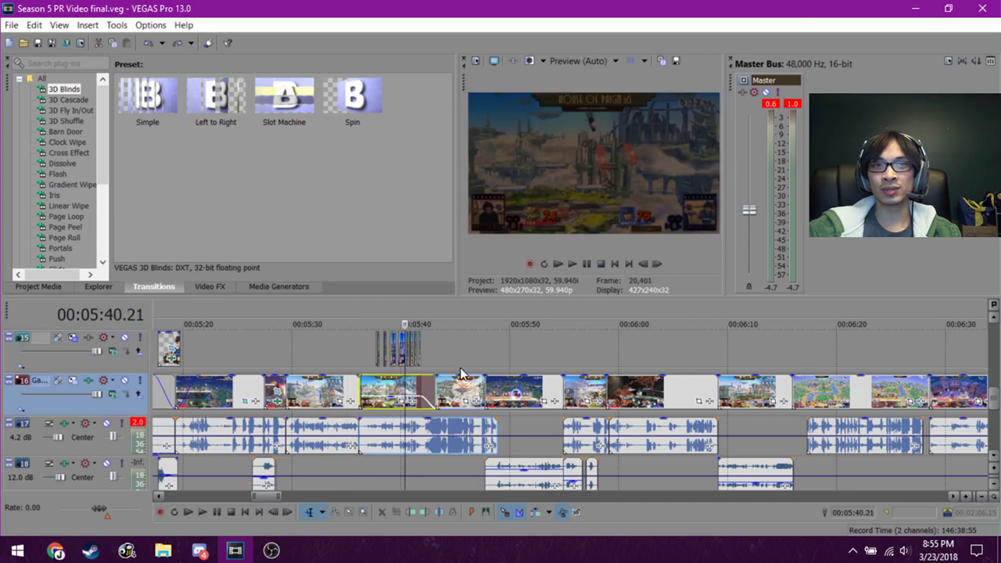
{"action": "left_click", "coordinate": [460, 373]}
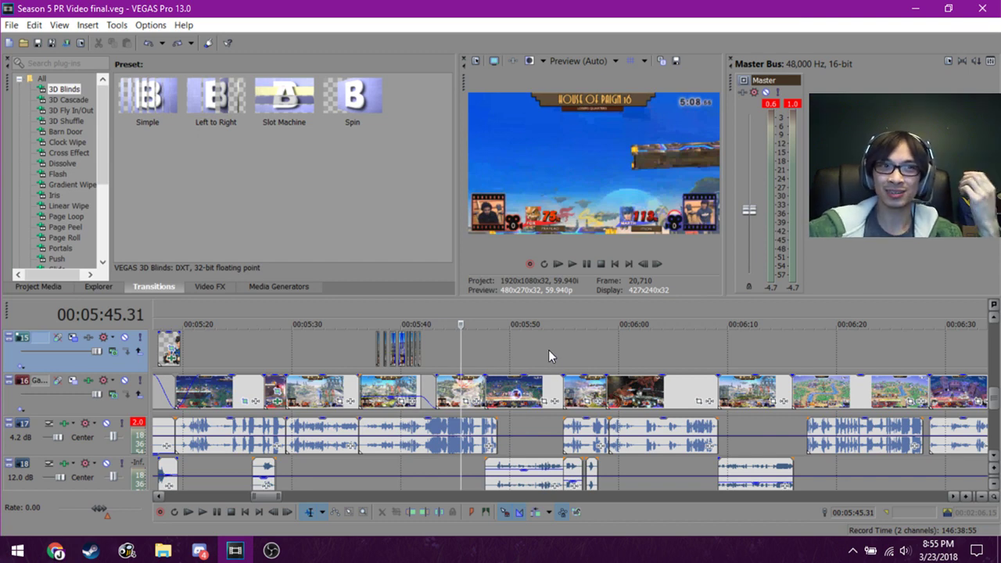
{"action": "scroll", "coordinate": [548, 349], "scroll_direction": "down", "scroll_amount": 2}
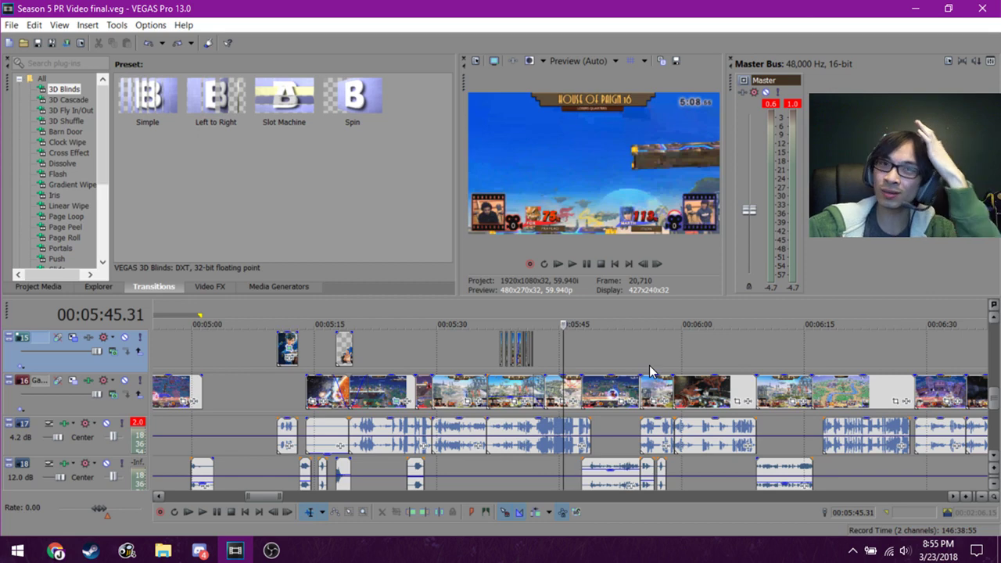
{"action": "scroll", "coordinate": [649, 365], "scroll_direction": "down", "scroll_amount": 2}
{"action": "scroll", "coordinate": [650, 365], "scroll_direction": "up", "scroll_amount": 2}
{"action": "scroll", "coordinate": [642, 369], "scroll_direction": "down", "scroll_amount": 2}
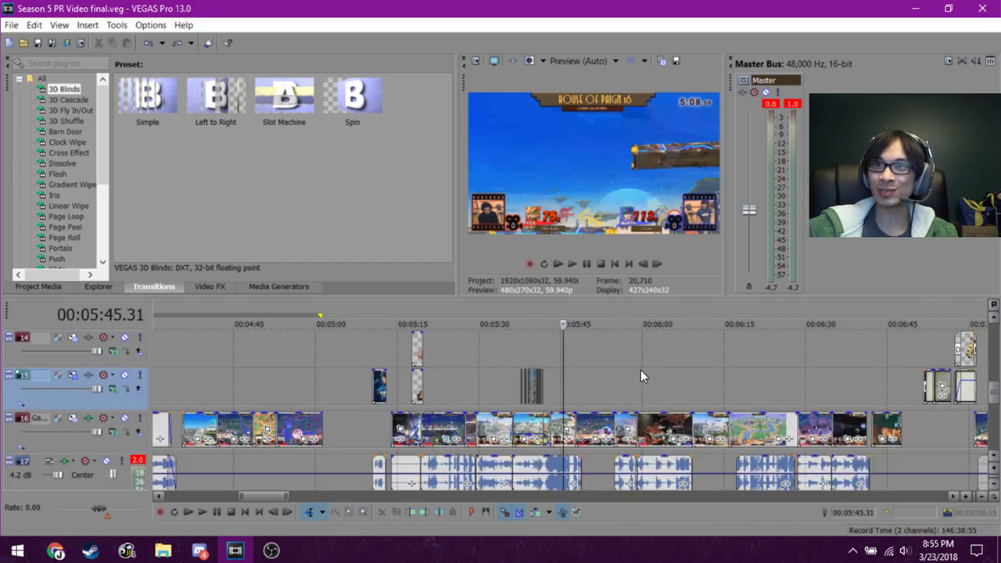
Step through the gameplay clips from 00:05:53.05 to the Slambana #11 frame at 00:06:19.09.
{"action": "left_click", "coordinate": [604, 355]}
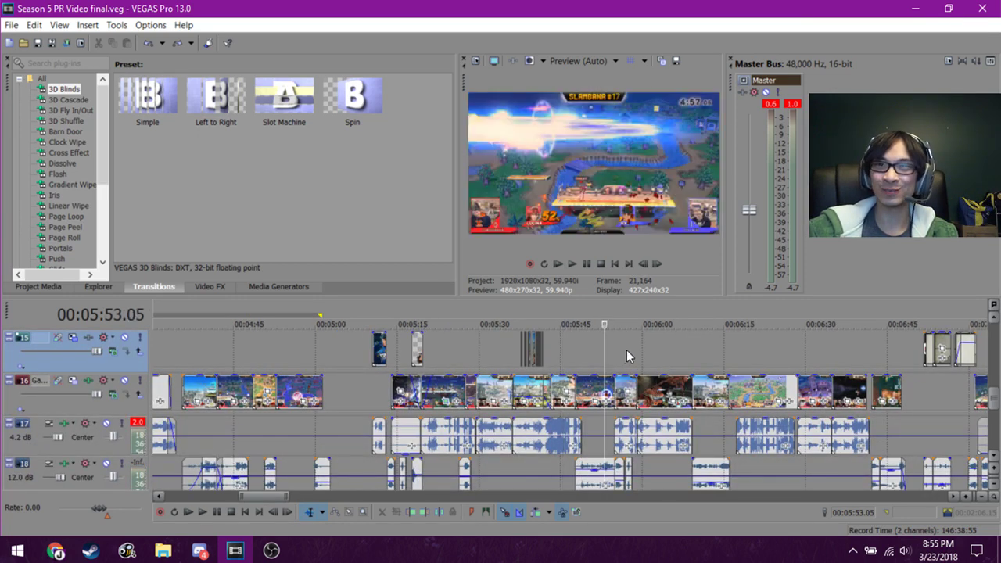
{"action": "left_click", "coordinate": [626, 350]}
{"action": "left_click", "coordinate": [653, 349]}
{"action": "left_click", "coordinate": [717, 348]}
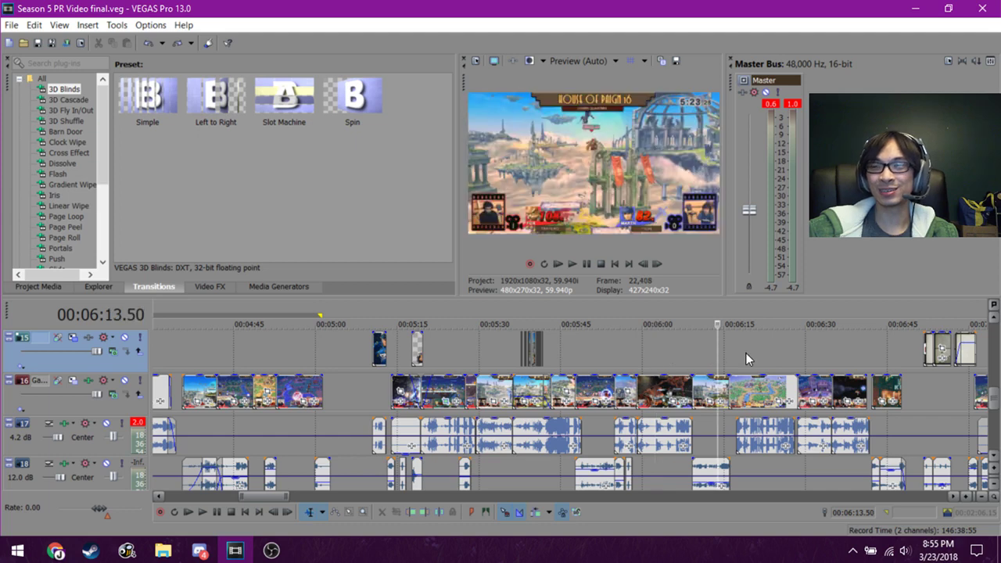
{"action": "left_click", "coordinate": [746, 353]}
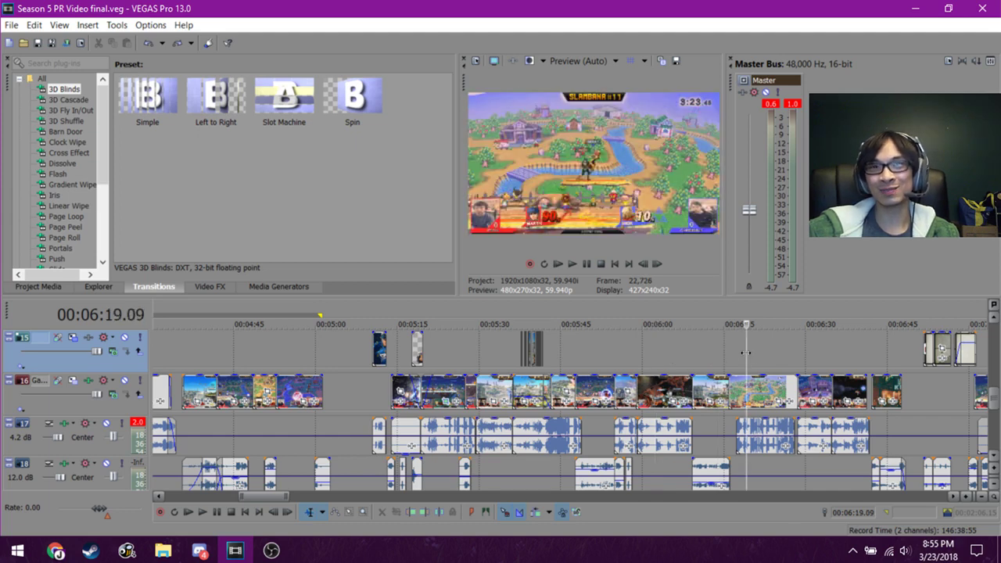
Return to 00:05:24.19 and step through the opening clips of the gameplay section up to 00:05:36.10.
{"action": "left_click", "coordinate": [448, 362]}
{"action": "scroll", "coordinate": [468, 364], "scroll_direction": "up", "scroll_amount": 2}
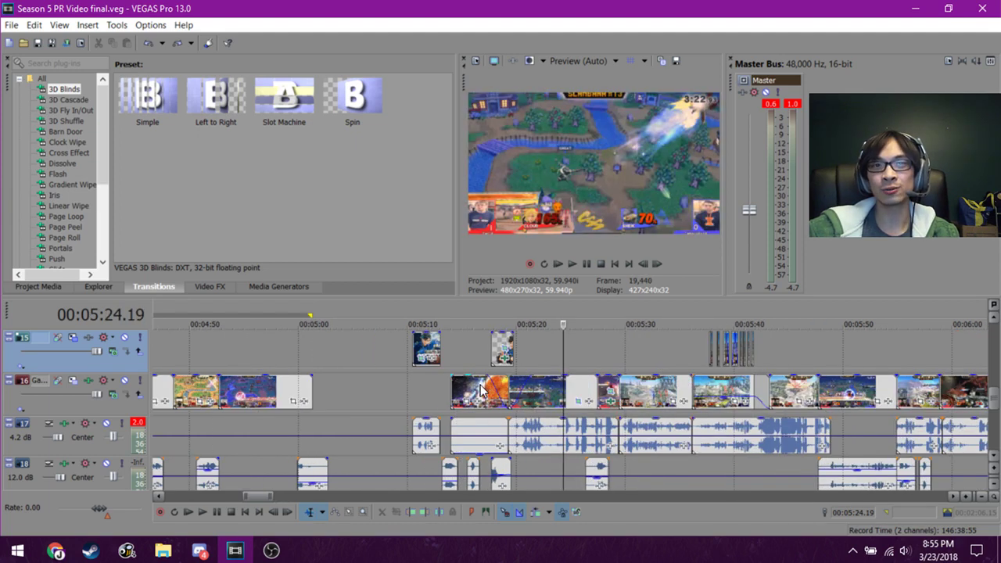
{"action": "scroll", "coordinate": [692, 372], "scroll_direction": "down", "scroll_amount": 3}
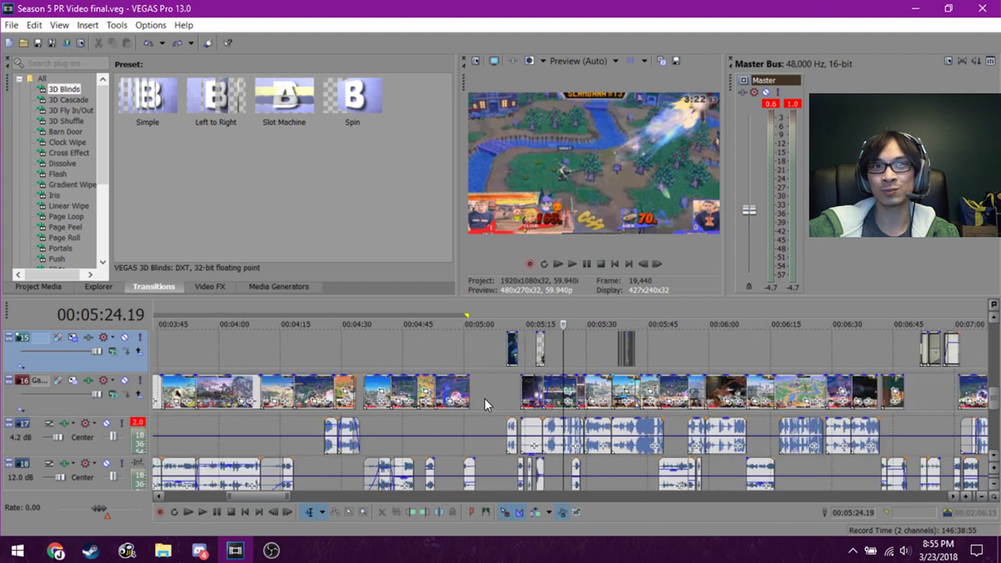
{"action": "scroll", "coordinate": [565, 378], "scroll_direction": "up", "scroll_amount": 1}
{"action": "scroll", "coordinate": [565, 378], "scroll_direction": "up", "scroll_amount": 2}
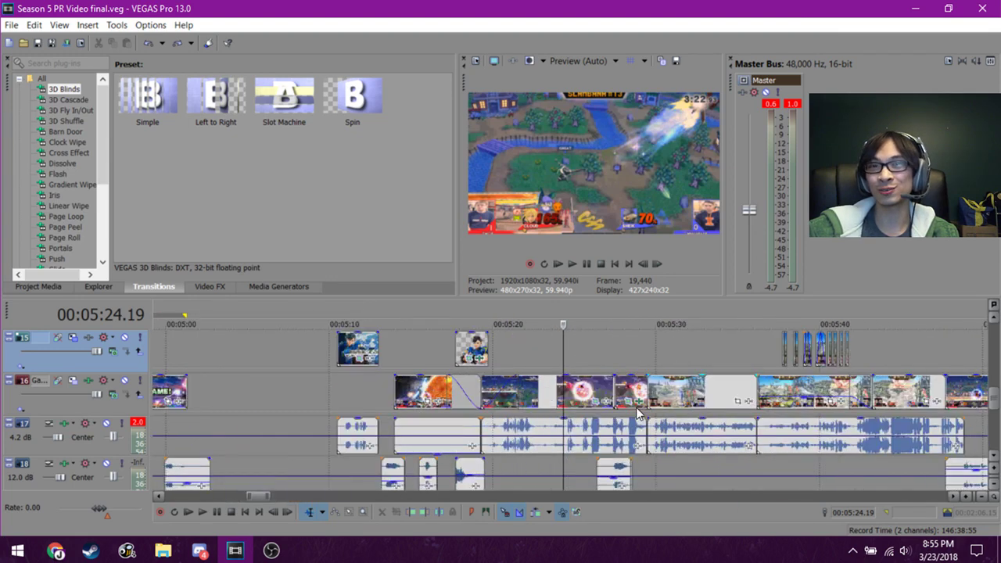
{"action": "left_click", "coordinate": [429, 357]}
{"action": "left_click", "coordinate": [524, 353]}
{"action": "left_click", "coordinate": [592, 353]}
{"action": "left_click", "coordinate": [664, 351]}
{"action": "left_click", "coordinate": [756, 350]}
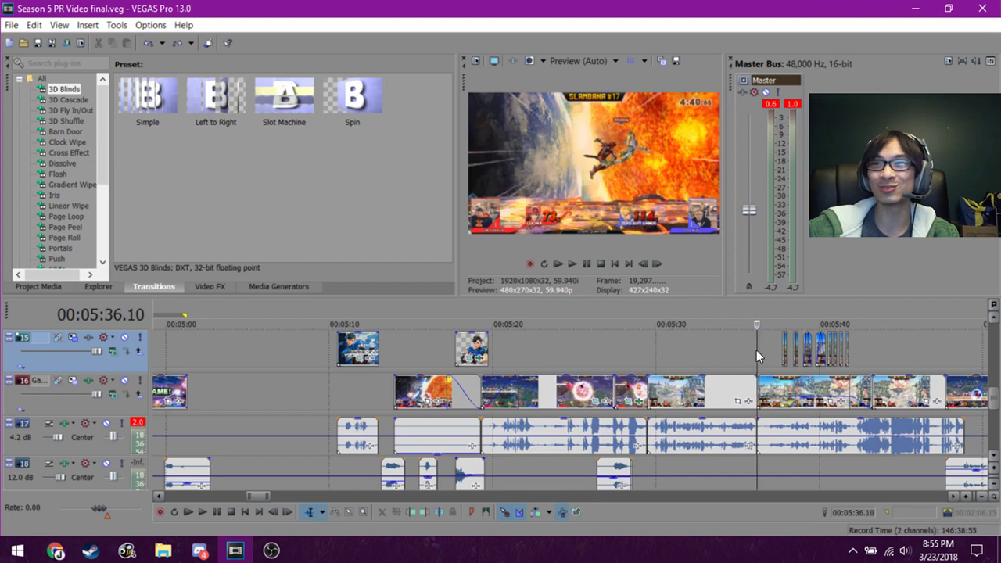
Review the gameplay clips from 00:05:34.23 through the Slambana #17 frame at 00:05:54.20.
{"action": "left_click", "coordinate": [727, 345]}
{"action": "scroll", "coordinate": [725, 349], "scroll_direction": "down", "scroll_amount": 1}
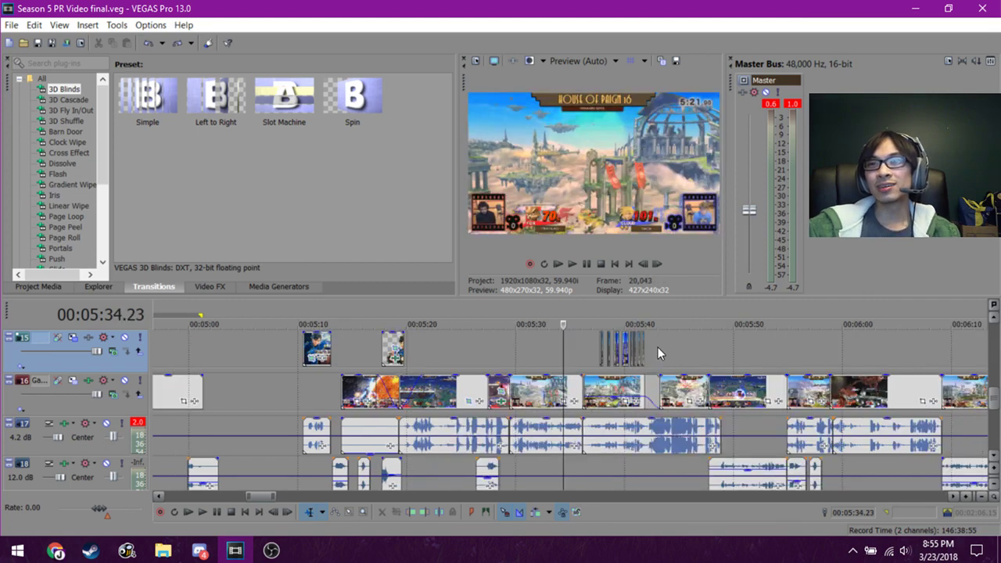
{"action": "left_click", "coordinate": [681, 346]}
{"action": "left_click", "coordinate": [730, 345]}
{"action": "left_click", "coordinate": [781, 341]}
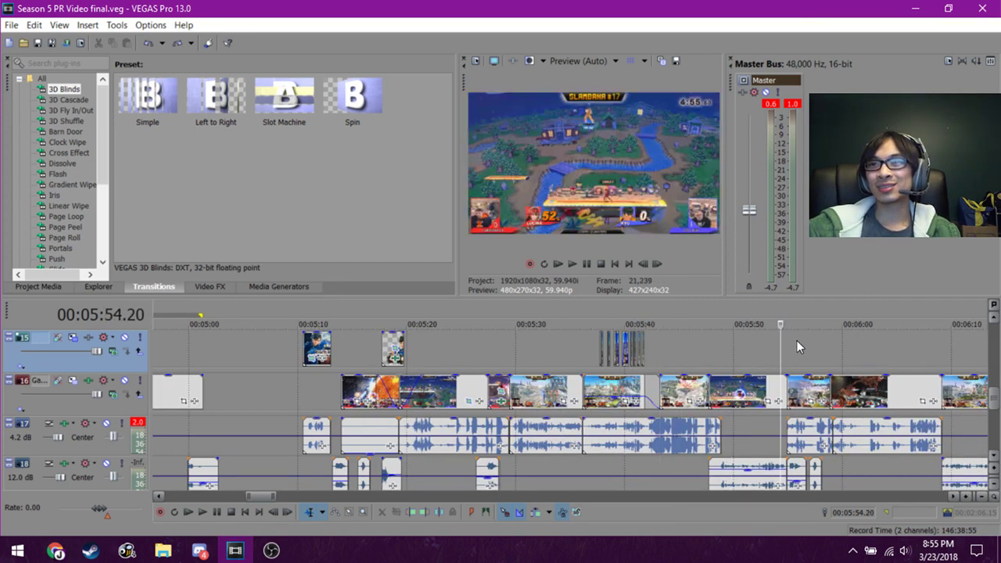
{"action": "left_click", "coordinate": [797, 341]}
Review the Slambana #16 gameplay at 00:06:02.51 and the Slambana #11 gameplay at 00:06:18.56.
{"action": "scroll", "coordinate": [849, 341], "scroll_direction": "down", "scroll_amount": 1}
{"action": "left_click", "coordinate": [620, 353]}
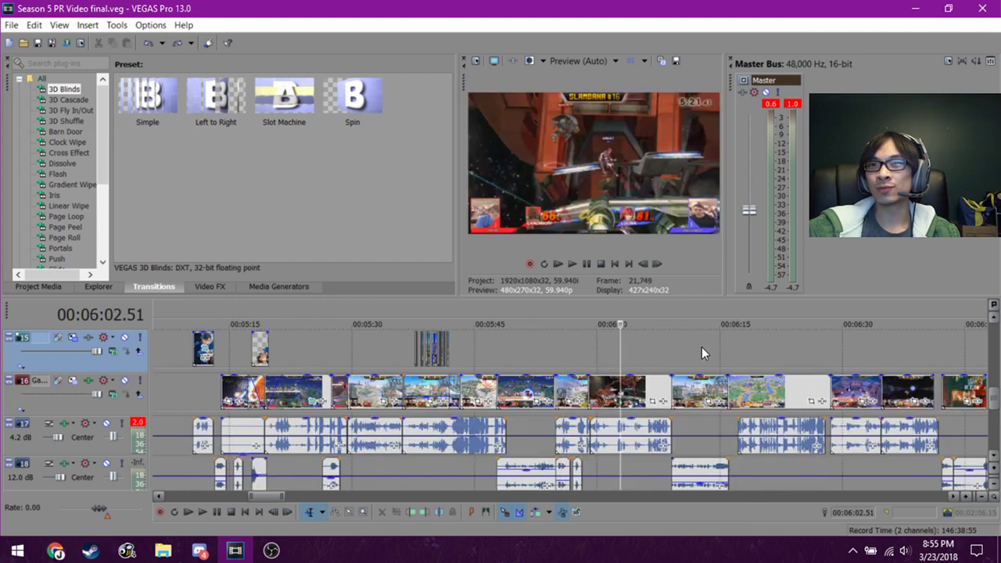
{"action": "left_click", "coordinate": [701, 347]}
{"action": "left_click", "coordinate": [751, 351]}
{"action": "scroll", "coordinate": [751, 351], "scroll_direction": "down", "scroll_amount": 1}
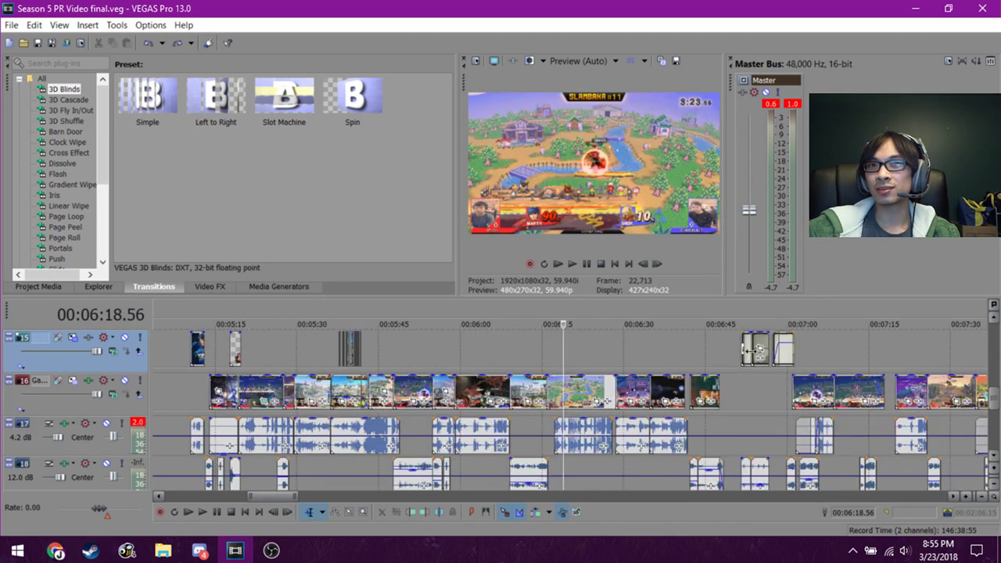
{"action": "scroll", "coordinate": [751, 351], "scroll_direction": "up", "scroll_amount": 1}
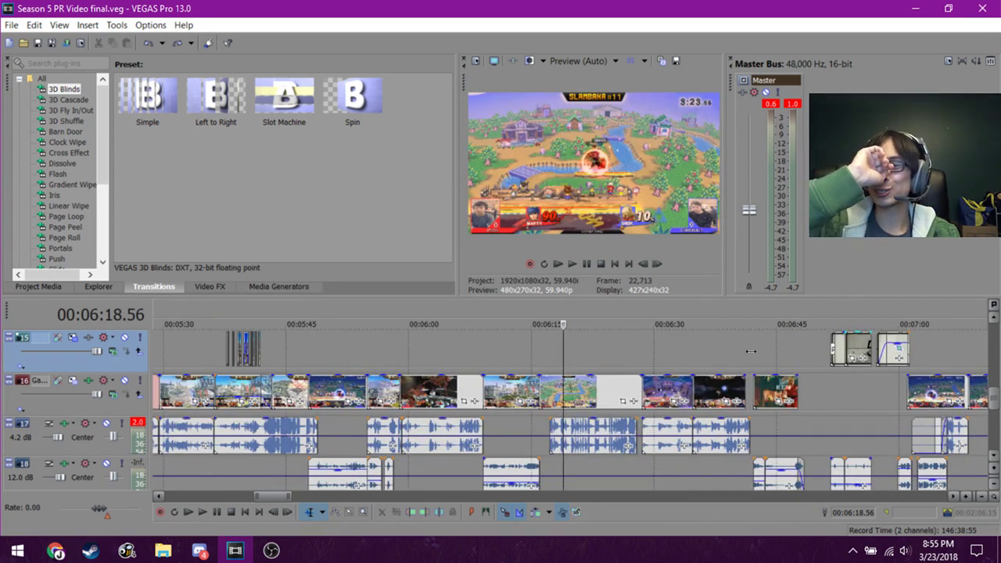
Compare the House of Paign 16 frame at 00:06:12.52 with the start of the Slambana #11 audio at 00:06:17.17.
{"action": "left_click", "coordinate": [436, 355]}
{"action": "left_click", "coordinate": [513, 359]}
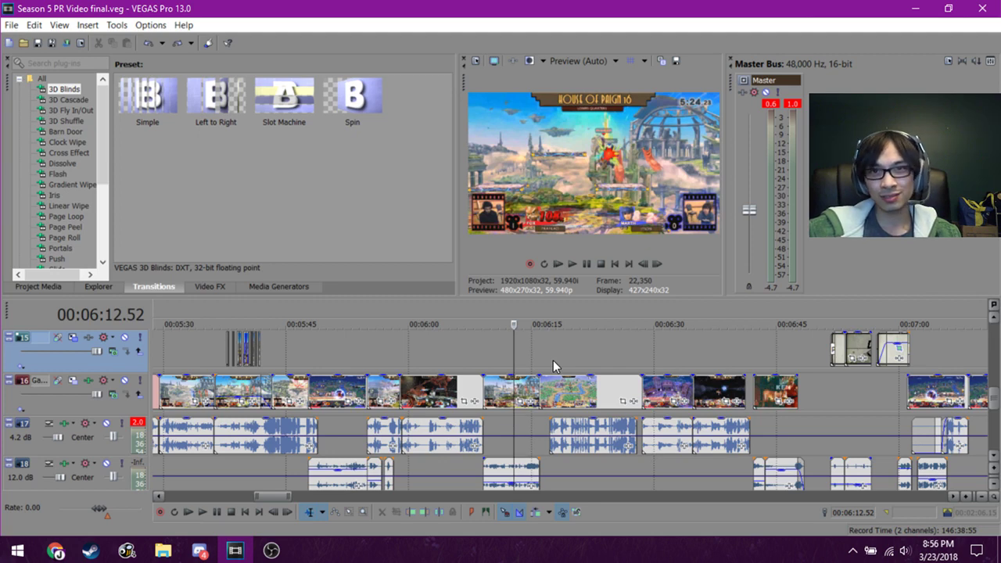
{"action": "left_click", "coordinate": [553, 359]}
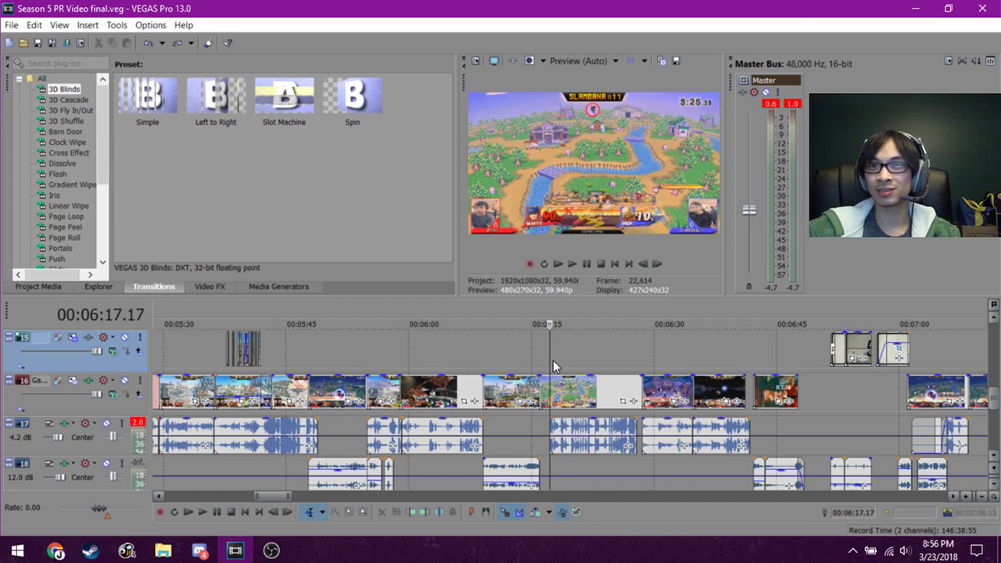
Step through the three neighbouring gameplay clips at 00:06:04.14, 00:06:12.35 and 00:06:18.04, ending at 00:06:22.32.
{"action": "left_click", "coordinate": [443, 350]}
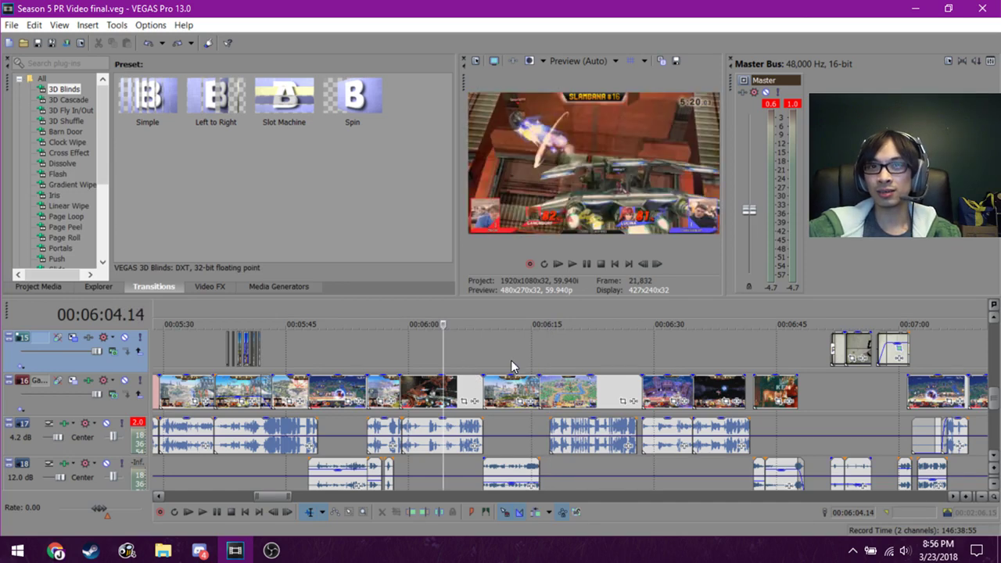
{"action": "left_click", "coordinate": [511, 360]}
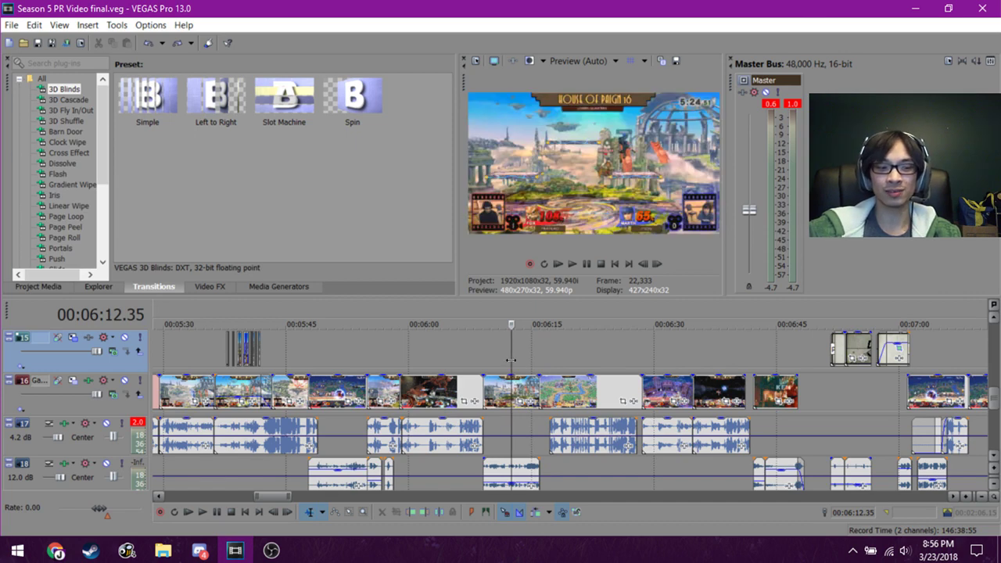
{"action": "left_click", "coordinate": [556, 351]}
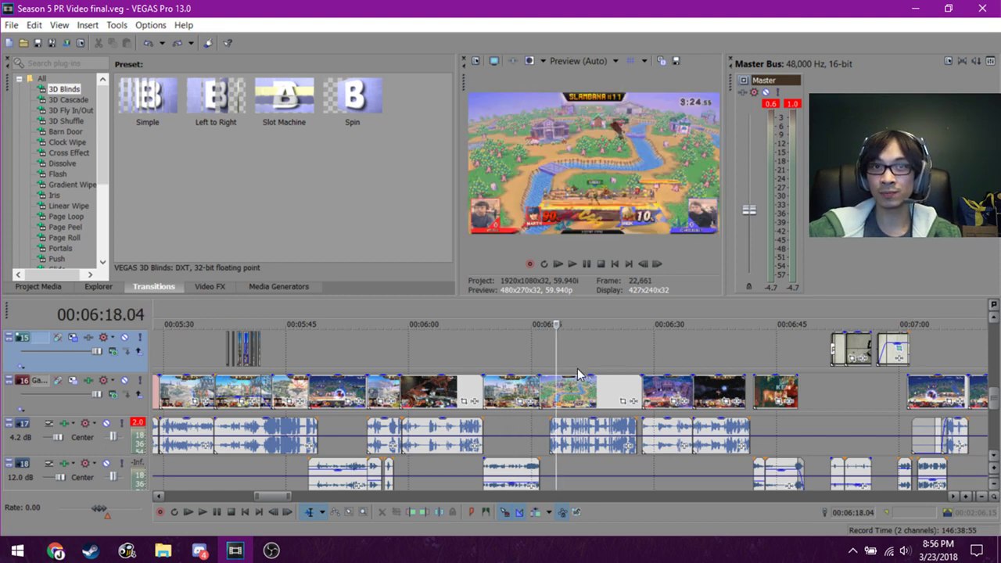
{"action": "left_click", "coordinate": [592, 354]}
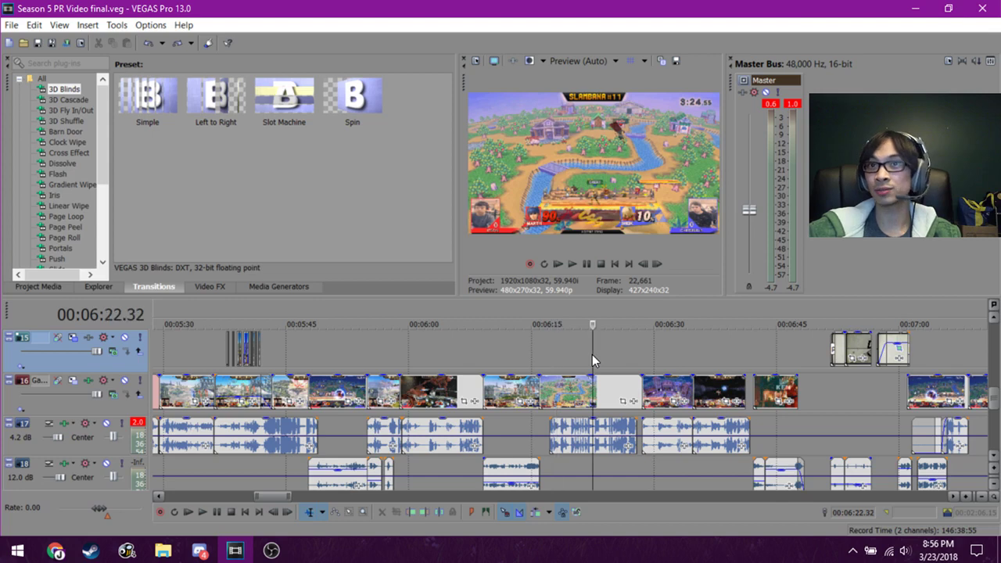
Check the Slambana gameplay frames at 00:06:29.23 and 00:06:21.14, then return to House of Paign 16 at 00:06:10.47.
{"action": "left_click", "coordinate": [648, 352]}
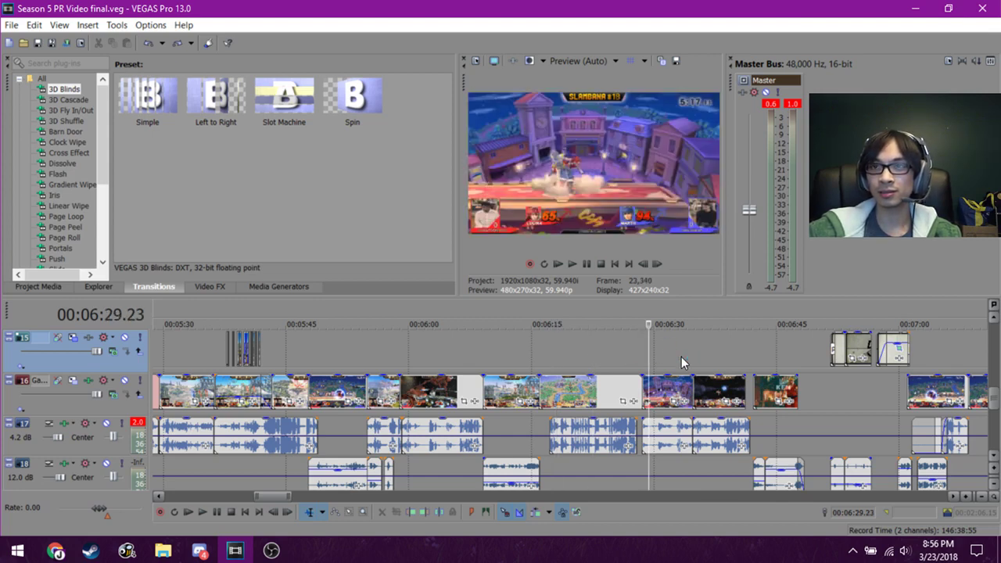
{"action": "left_click", "coordinate": [681, 357]}
{"action": "left_click", "coordinate": [582, 356]}
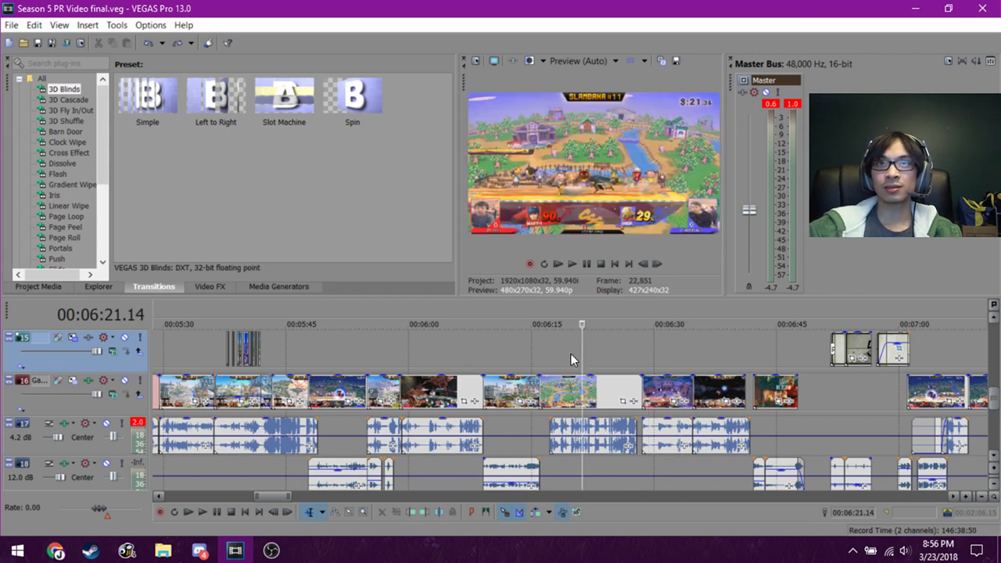
{"action": "left_click", "coordinate": [450, 352]}
{"action": "left_click", "coordinate": [495, 357]}
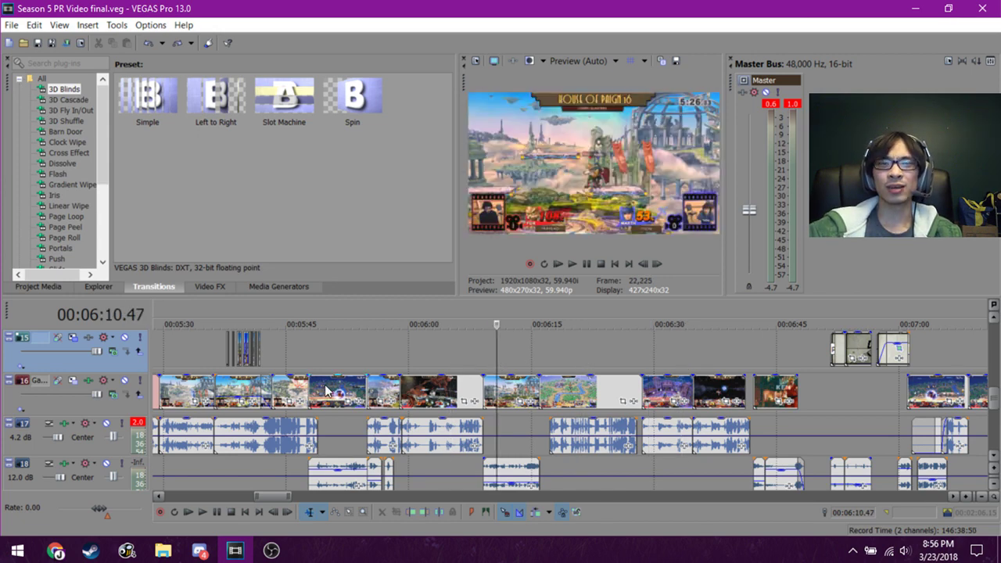
Mark the whole gameplay section on the timeline from 00:05:13.59 to 00:06:47.37.
{"action": "scroll", "coordinate": [327, 391], "scroll_direction": "down", "scroll_amount": 2}
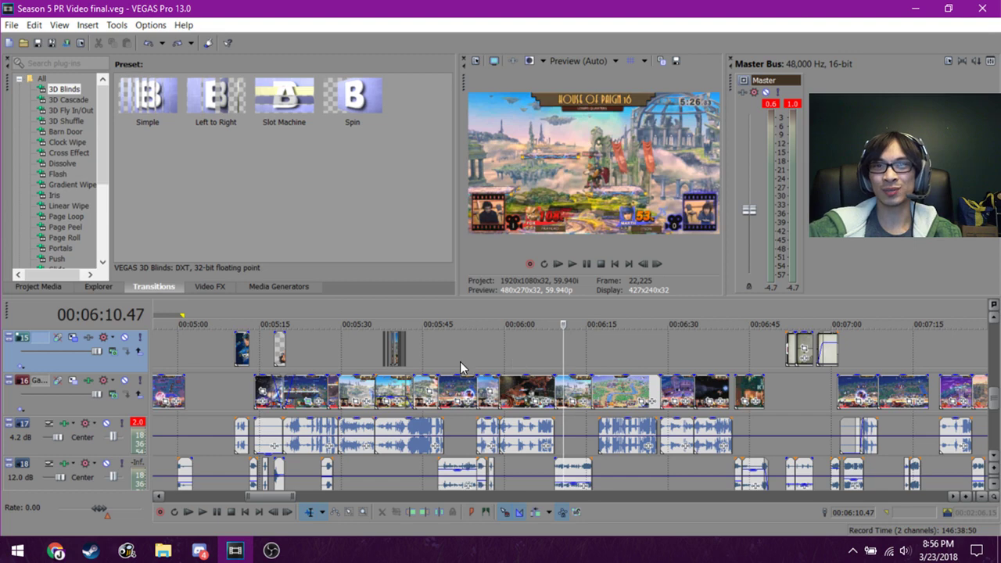
{"action": "left_click_drag", "start_coordinate": [255, 352], "coordinate": [405, 352]}
{"action": "left_click_drag", "start_coordinate": [577, 369], "coordinate": [764, 363]}
{"action": "scroll", "coordinate": [595, 403], "scroll_direction": "down", "scroll_amount": 3}
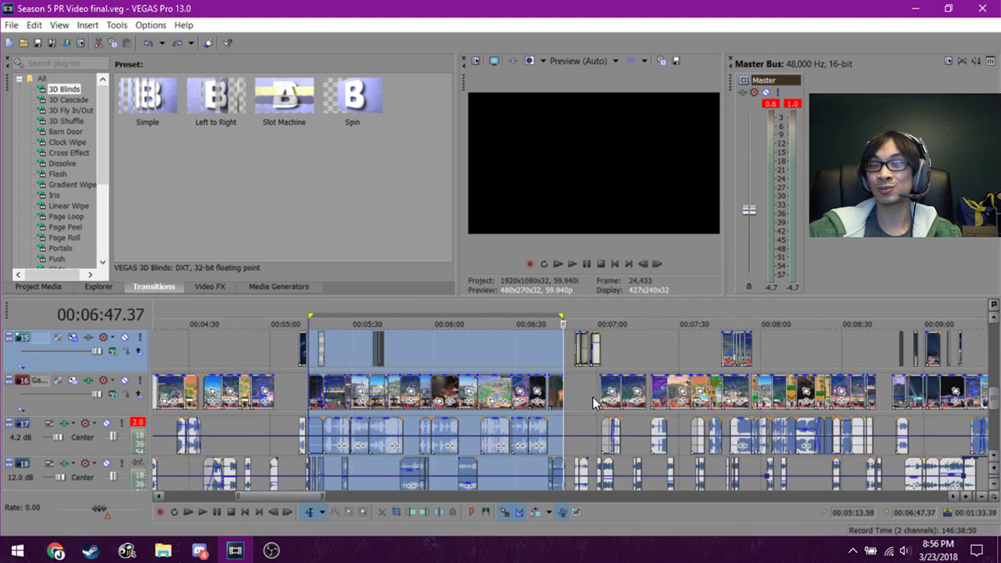
View the Slambana #17 frame at 00:05:53.20 within the marked gameplay section.
{"action": "left_click", "coordinate": [414, 355]}
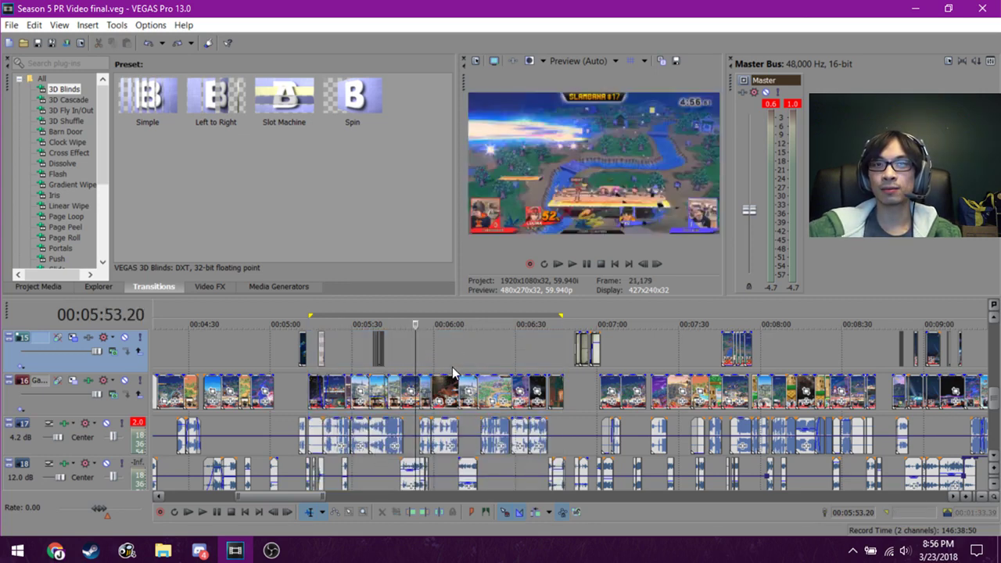
{"action": "scroll", "coordinate": [452, 372], "scroll_direction": "up", "scroll_amount": 2}
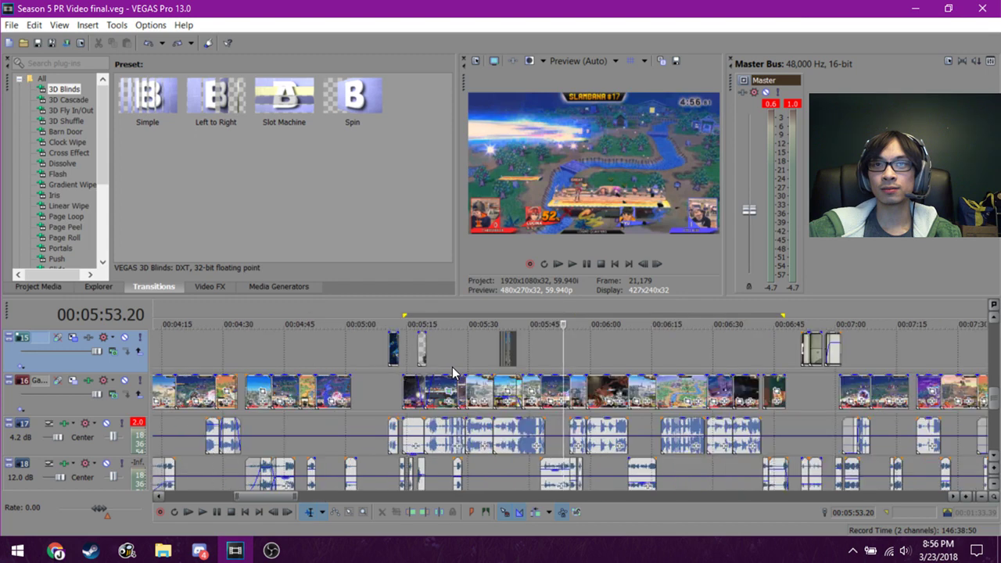
{"action": "scroll", "coordinate": [452, 373], "scroll_direction": "up", "scroll_amount": 1}
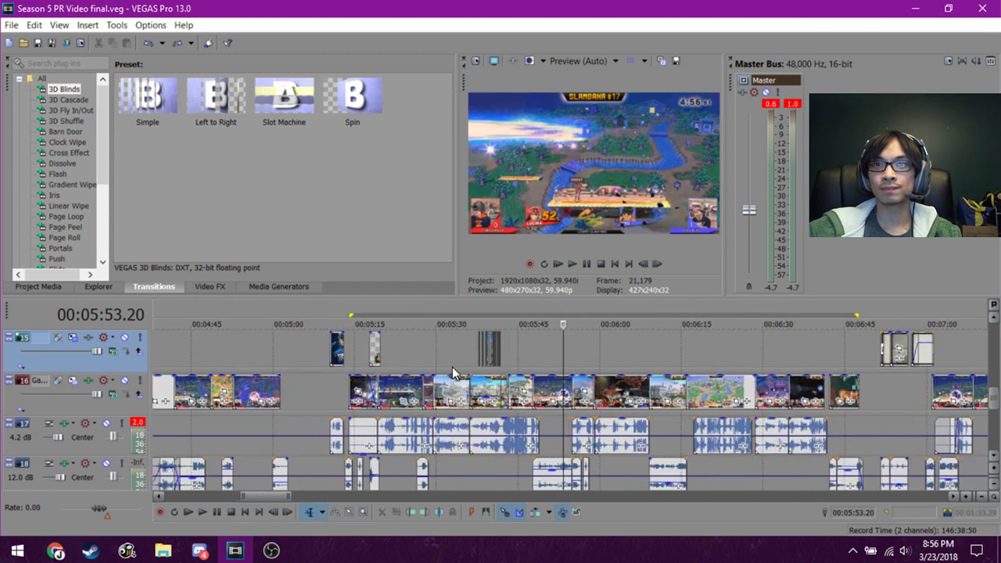
Check the Slambana #16 frame at 00:06:02.58 and play the gameplay from 00:05:55.56 into the Slambana #11 clip.
{"action": "left_click", "coordinate": [616, 368]}
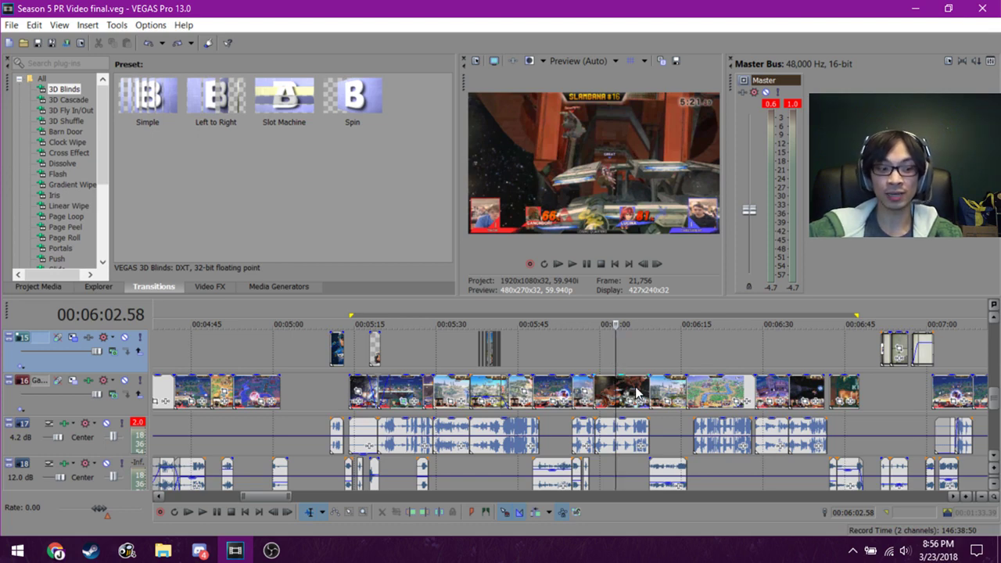
{"action": "left_click", "coordinate": [577, 368]}
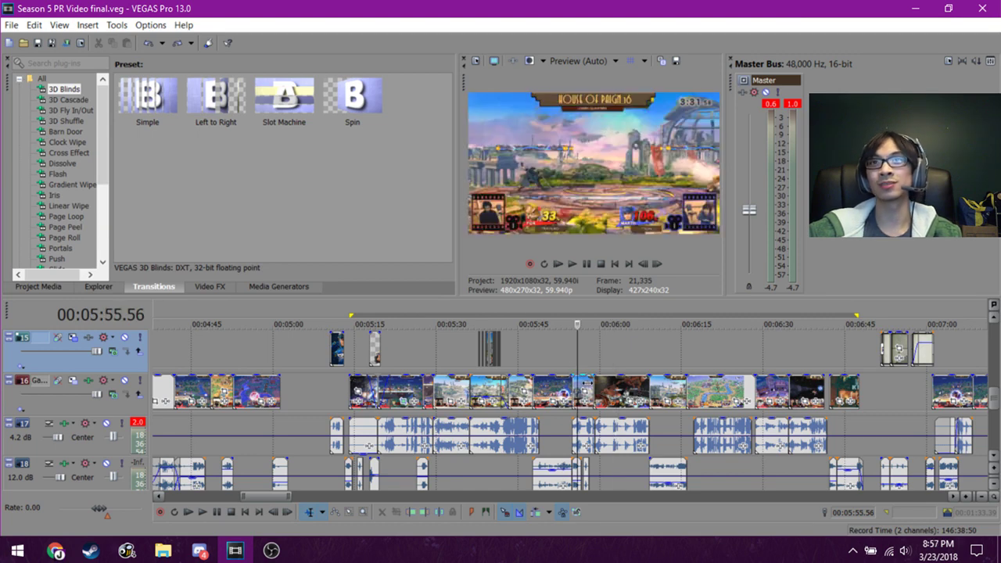
{"action": "key", "text": "space"}
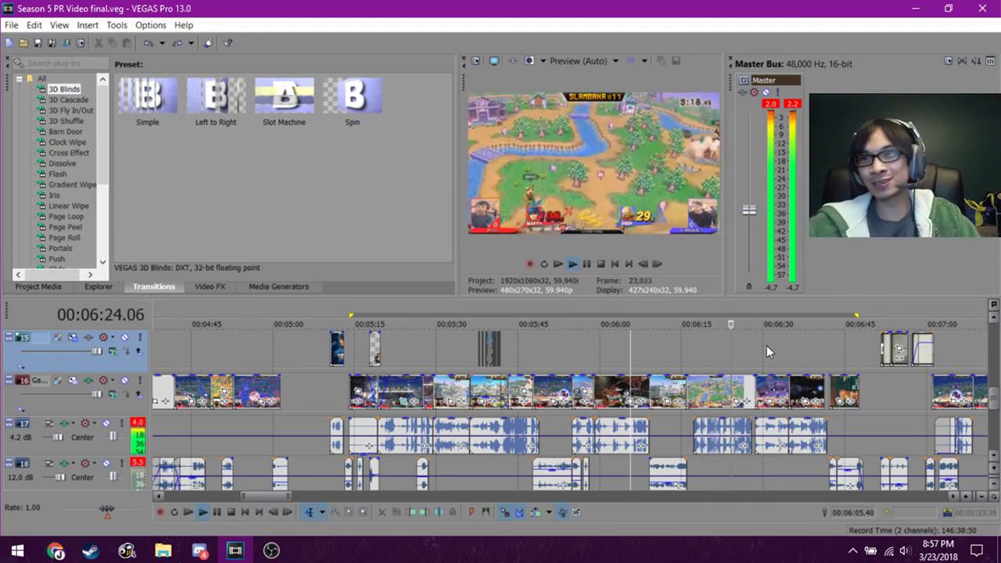
{"action": "scroll", "coordinate": [770, 348], "scroll_direction": "down", "scroll_amount": 1}
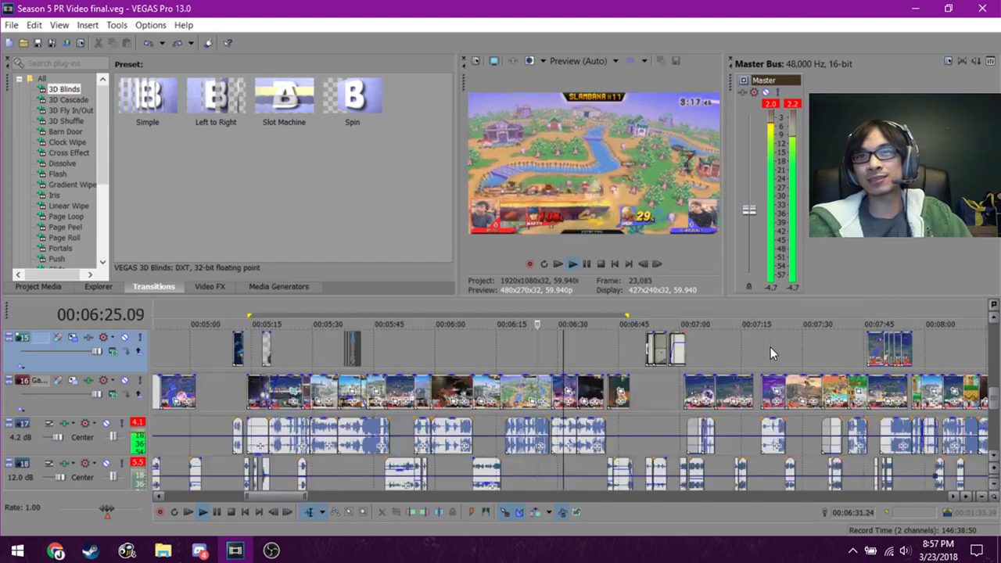
View the gameplay section's end at 00:06:45.49 and select the countdown clip at 00:06:51.39 for a closer look.
{"action": "left_click", "coordinate": [599, 351]}
{"action": "left_click", "coordinate": [624, 356]}
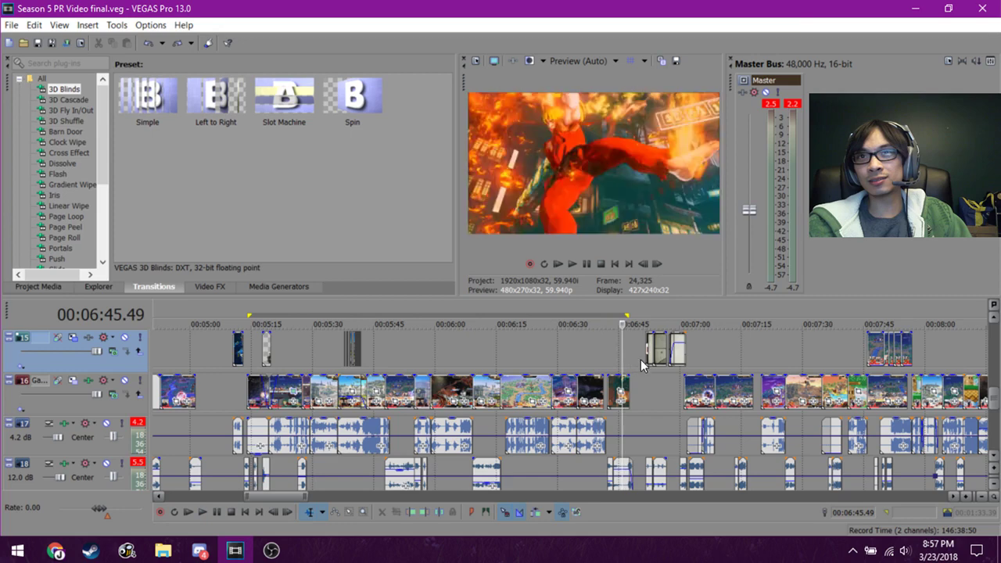
{"action": "left_click", "coordinate": [646, 359]}
{"action": "scroll", "coordinate": [791, 441], "scroll_direction": "up", "scroll_amount": 3}
{"action": "scroll", "coordinate": [792, 440], "scroll_direction": "up", "scroll_amount": 4}
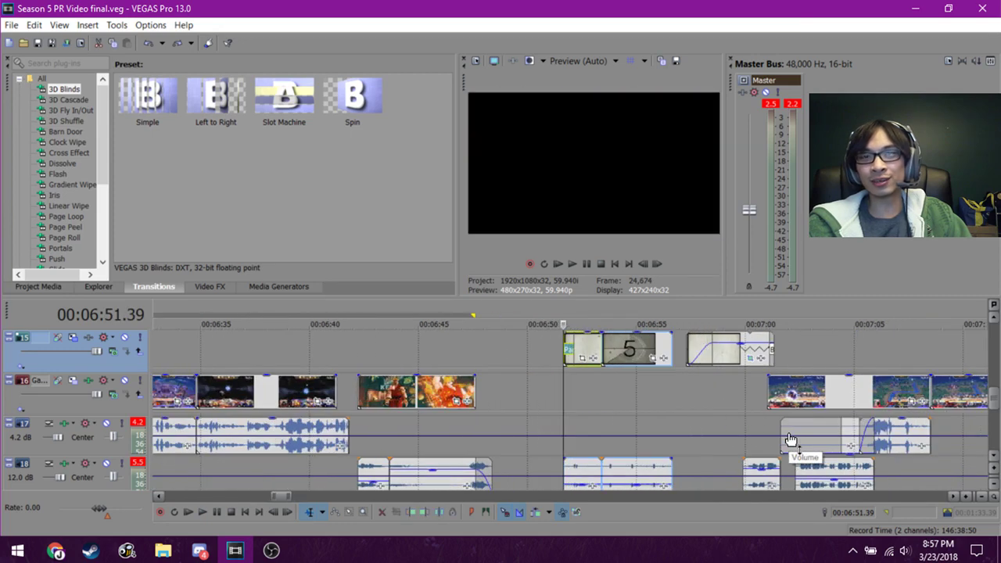
Play the Ken victory clip on track 16 from its beginning and locate where its footage and audio end.
{"action": "left_click", "coordinate": [190, 365]}
{"action": "scroll", "coordinate": [245, 374], "scroll_direction": "down", "scroll_amount": 2}
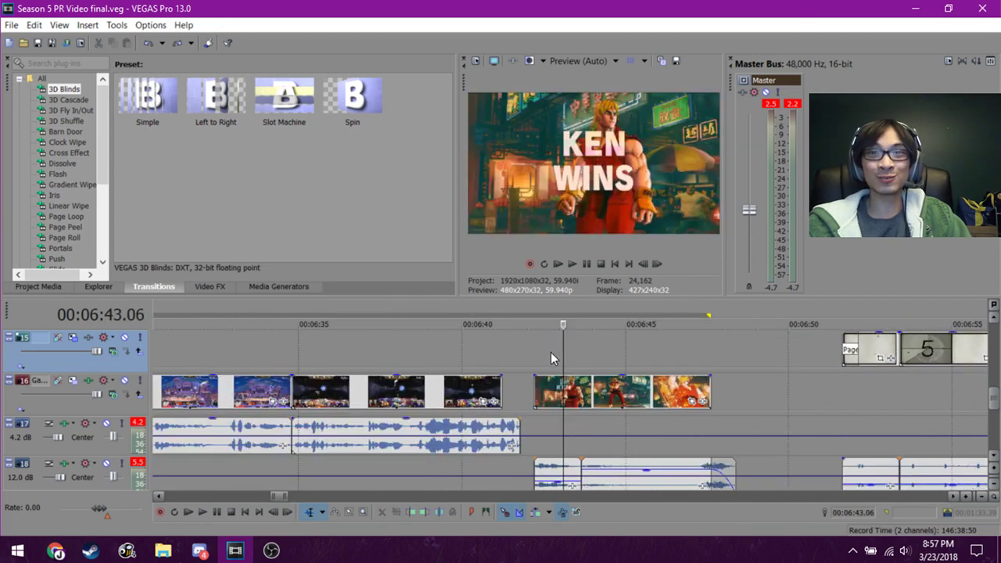
{"action": "left_click", "coordinate": [533, 356]}
{"action": "key", "text": "space"}
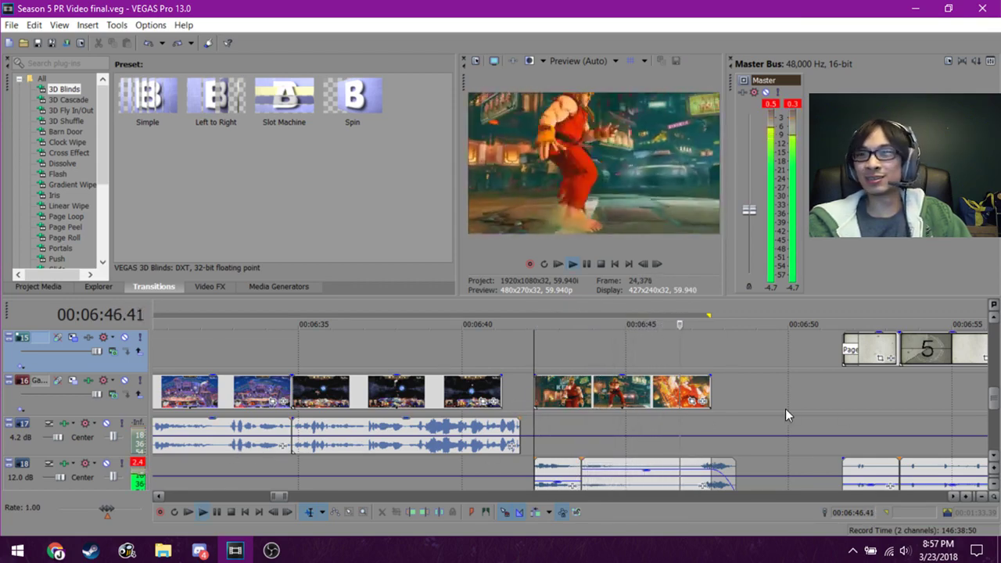
{"action": "key", "text": "space"}
{"action": "left_click", "coordinate": [704, 423]}
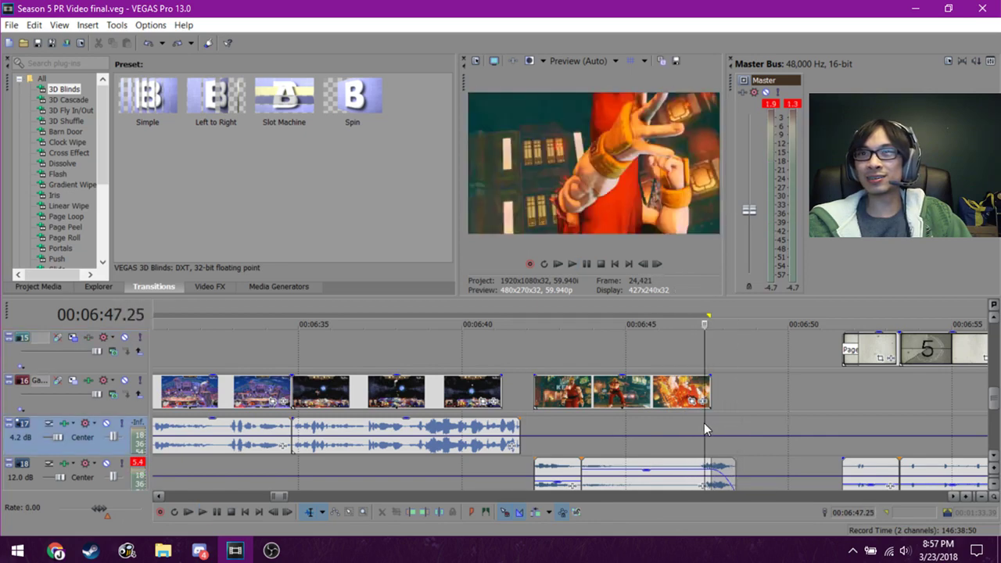
{"action": "left_click", "coordinate": [711, 419]}
{"action": "left_click", "coordinate": [679, 418]}
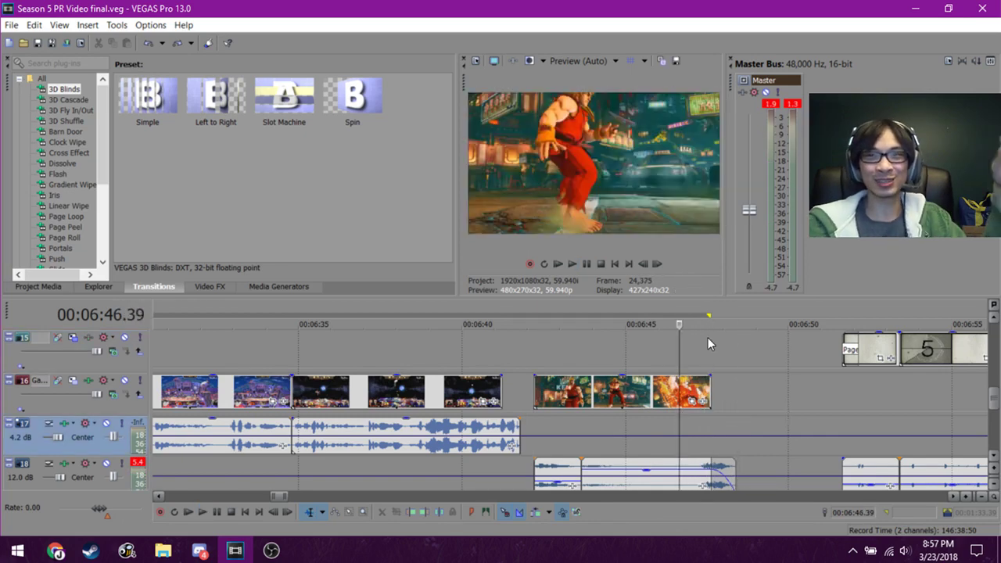
Try to extend the end of the Ken victory clip by +1.25 and check the added footage, undoing the extension.
{"action": "left_click_drag", "start_coordinate": [710, 391], "coordinate": [754, 390]}
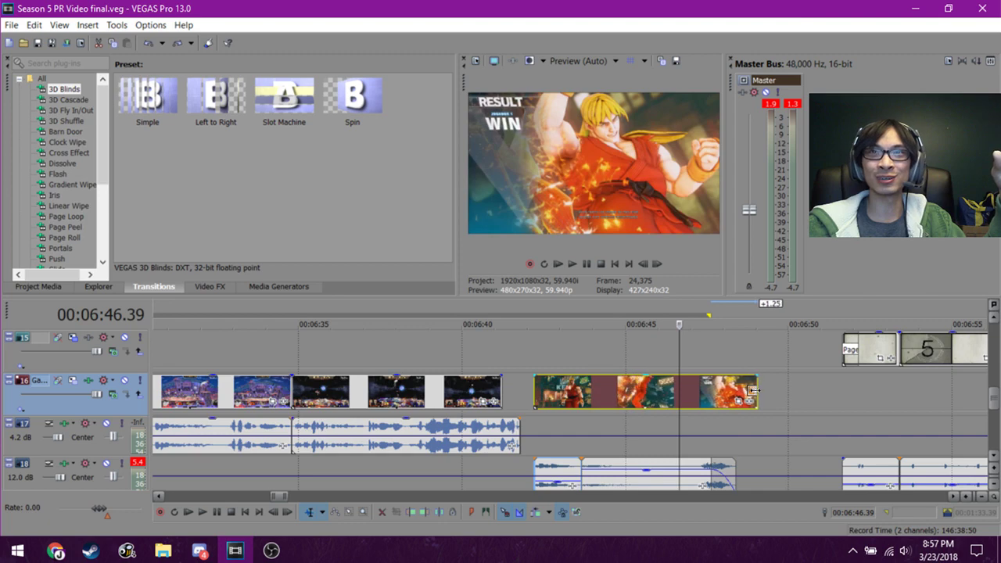
{"action": "left_click", "coordinate": [717, 363]}
{"action": "left_click", "coordinate": [726, 364]}
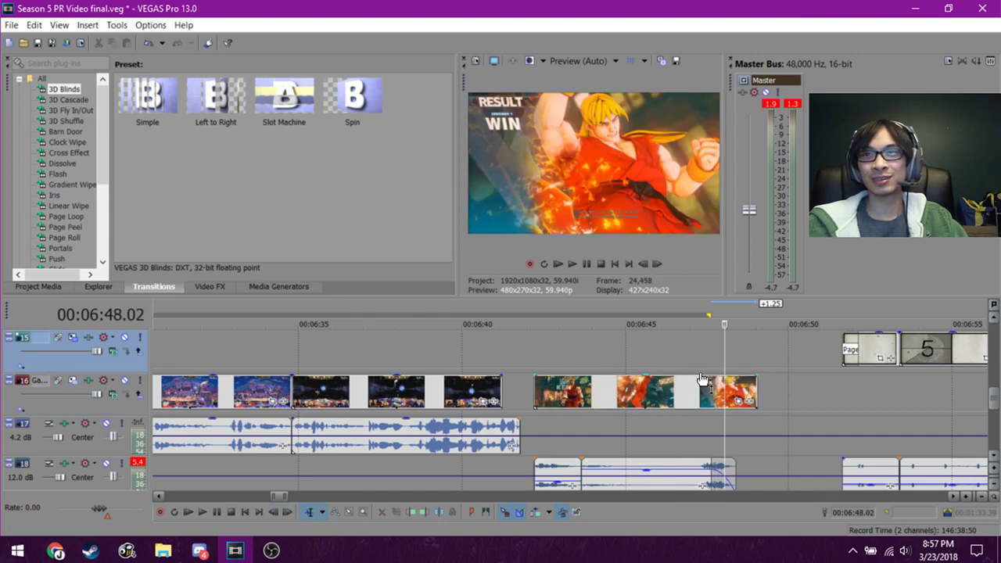
{"action": "left_click", "coordinate": [693, 367]}
{"action": "key", "text": "ctrl+z"}
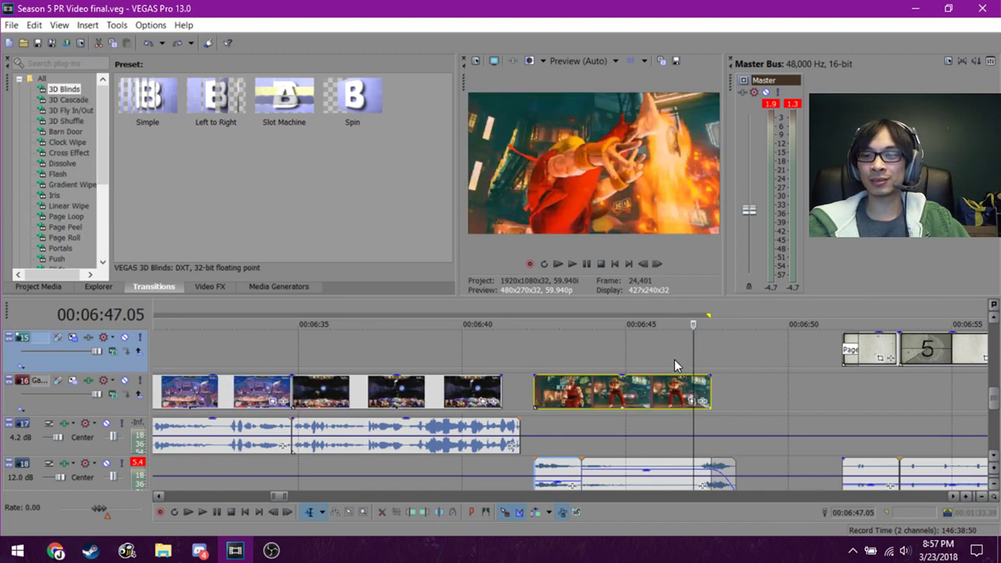
Play the last second of the Ken victory clip repeatedly, starting at about 6:46.31, to check how it cuts off.
{"action": "left_click", "coordinate": [674, 359]}
{"action": "key", "text": "space"}
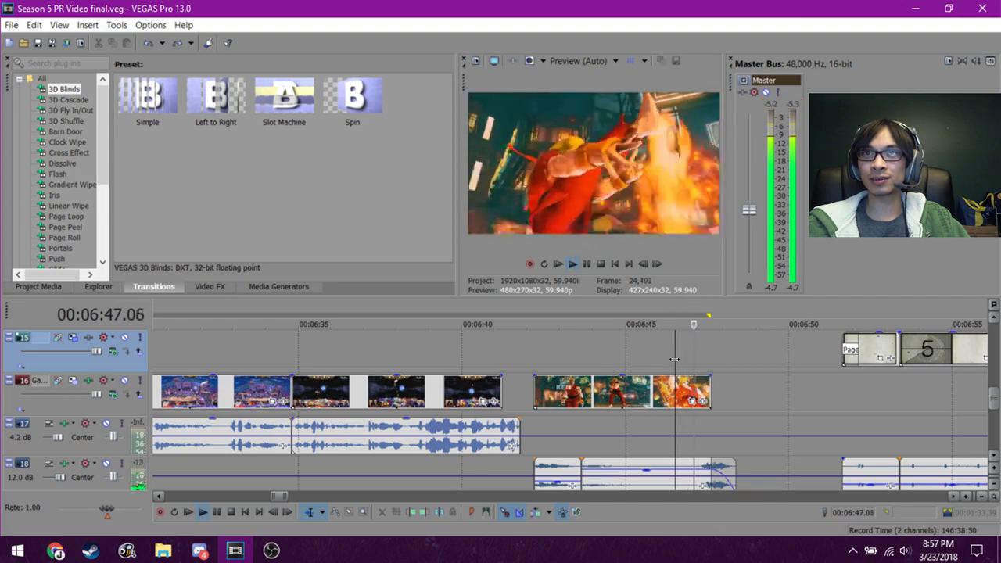
{"action": "key", "text": "space"}
{"action": "key", "text": "space"}
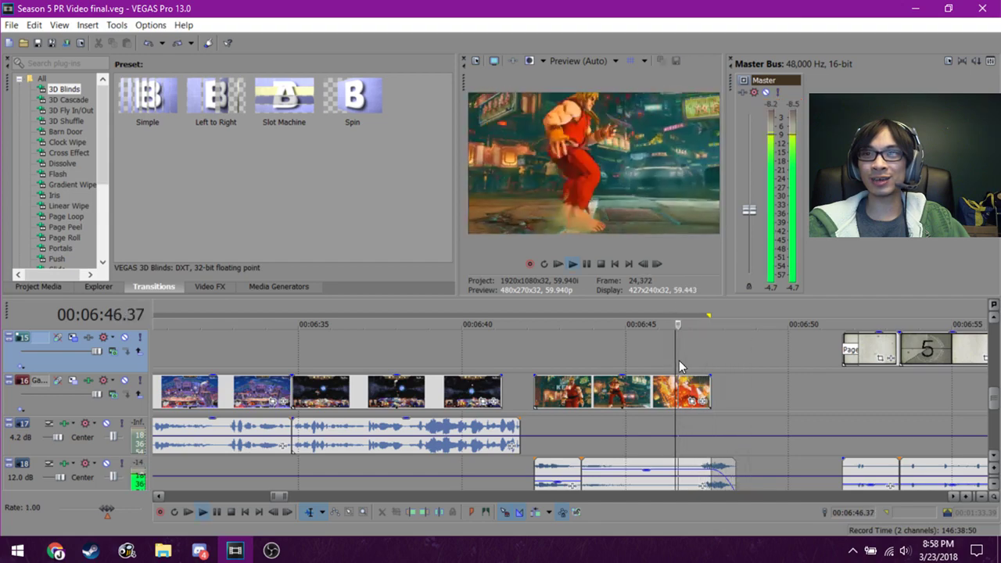
{"action": "key", "text": "space"}
{"action": "key", "text": "space"}
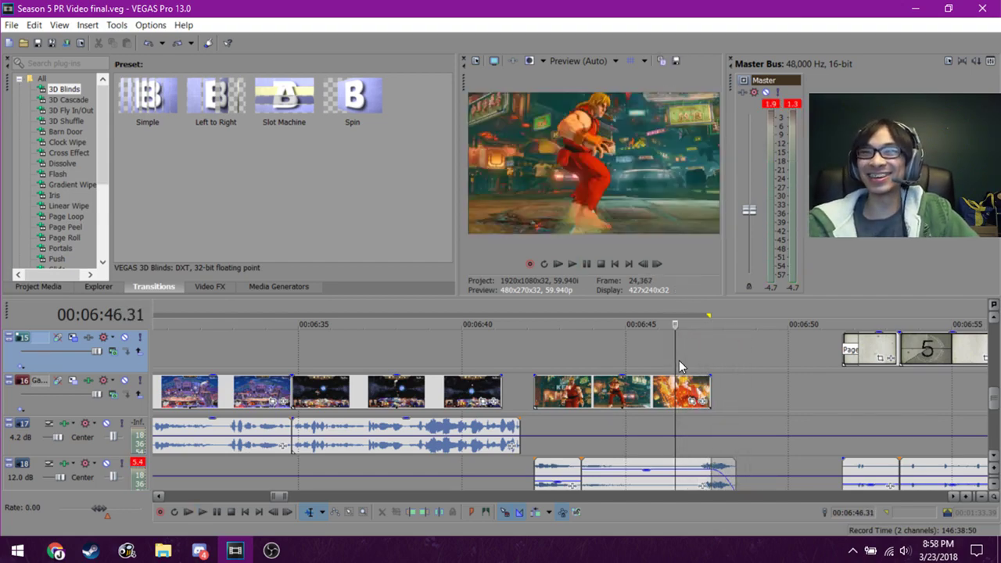
{"action": "key", "text": "space"}
{"action": "key", "text": "space"}
Scrub the Ken victory clip from its start to its last frames around 6:47.25.
{"action": "left_click", "coordinate": [764, 386]}
{"action": "scroll", "coordinate": [543, 400], "scroll_direction": "down", "scroll_amount": 2}
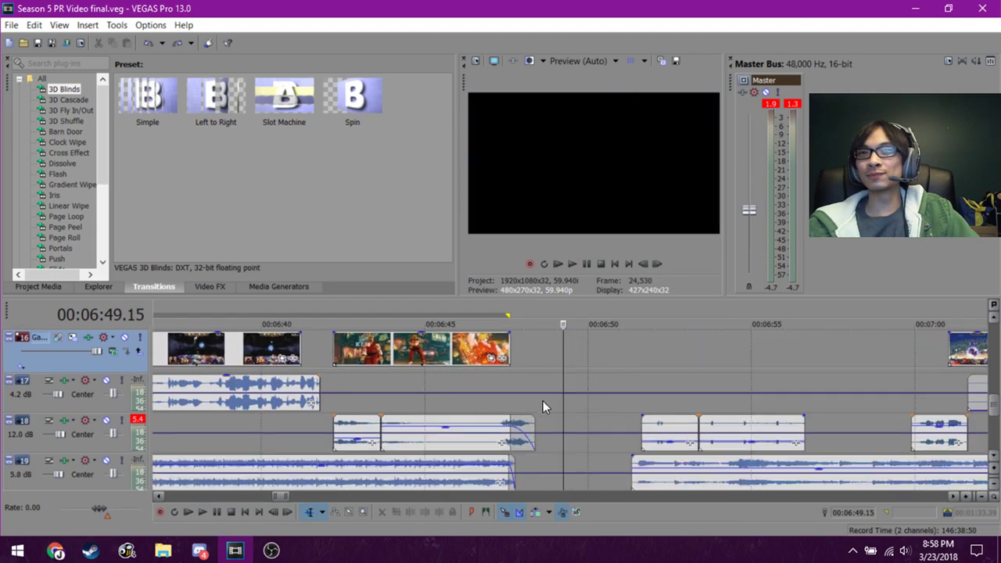
{"action": "scroll", "coordinate": [542, 401], "scroll_direction": "up", "scroll_amount": 2}
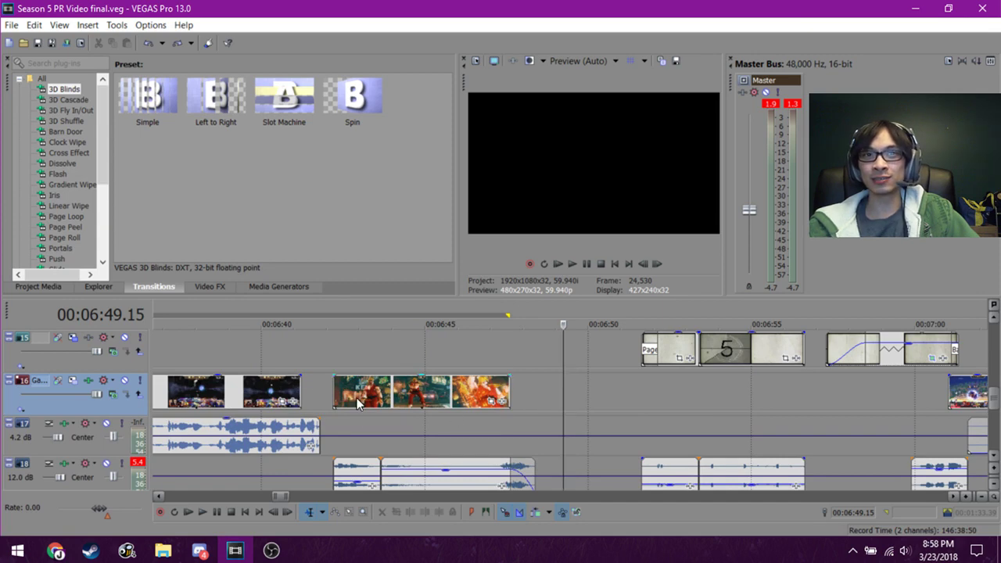
{"action": "left_click", "coordinate": [356, 361]}
{"action": "key", "text": "space"}
{"action": "left_click", "coordinate": [356, 363]}
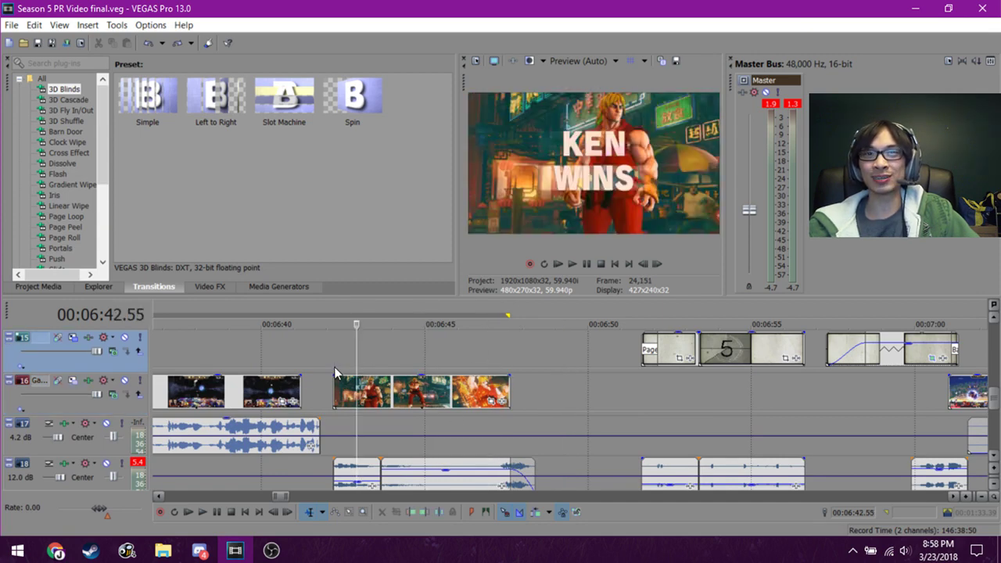
{"action": "left_click_drag", "start_coordinate": [334, 367], "coordinate": [505, 344]}
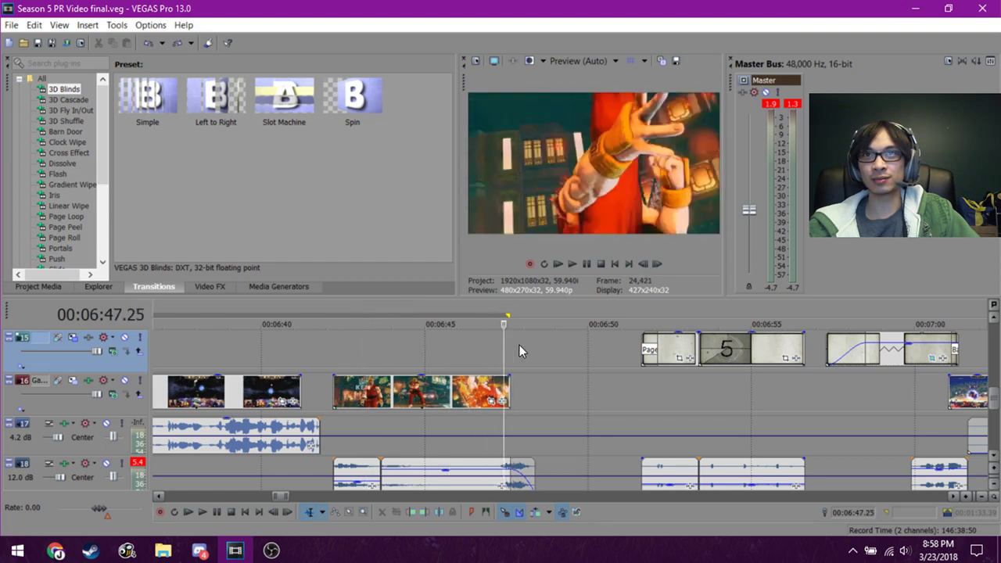
Play the film countdown sequence on track 15 from its start at 6:51.39, through the following gap.
{"action": "left_click", "coordinate": [603, 357]}
{"action": "left_click", "coordinate": [649, 390]}
{"action": "left_click", "coordinate": [638, 389]}
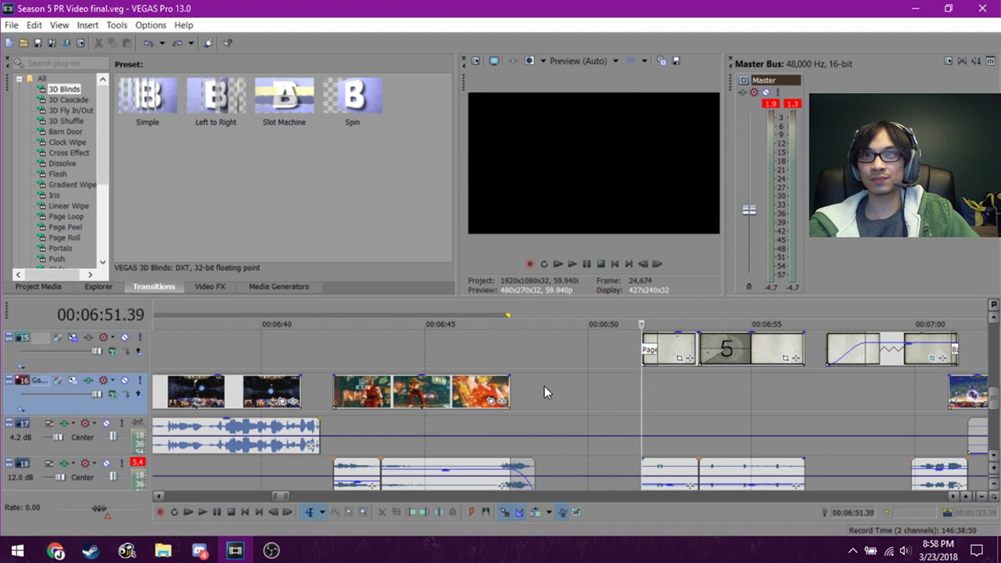
{"action": "scroll", "coordinate": [635, 406], "scroll_direction": "up", "scroll_amount": 2}
{"action": "scroll", "coordinate": [634, 406], "scroll_direction": "down", "scroll_amount": 1}
{"action": "scroll", "coordinate": [634, 406], "scroll_direction": "down", "scroll_amount": 2}
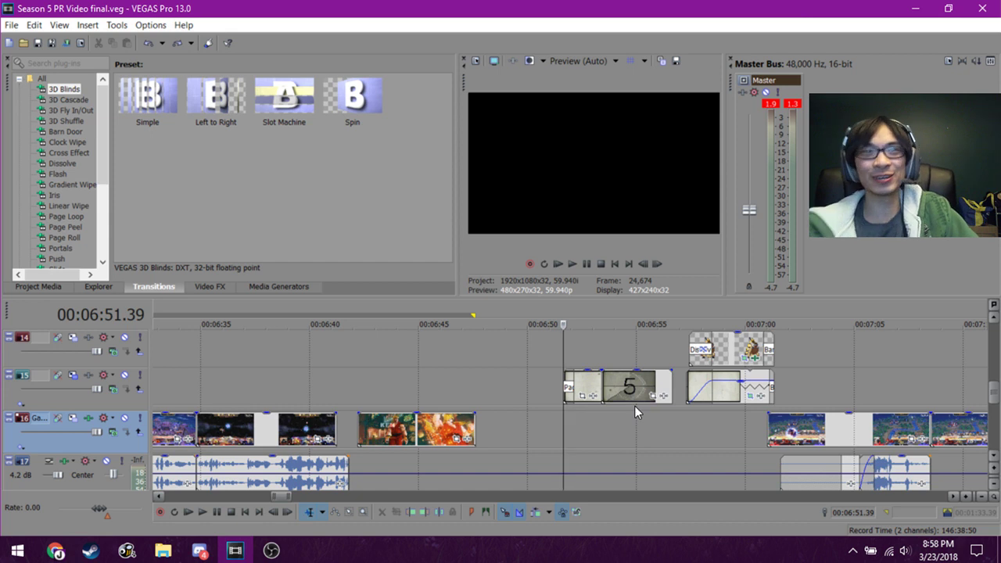
{"action": "left_click", "coordinate": [201, 513]}
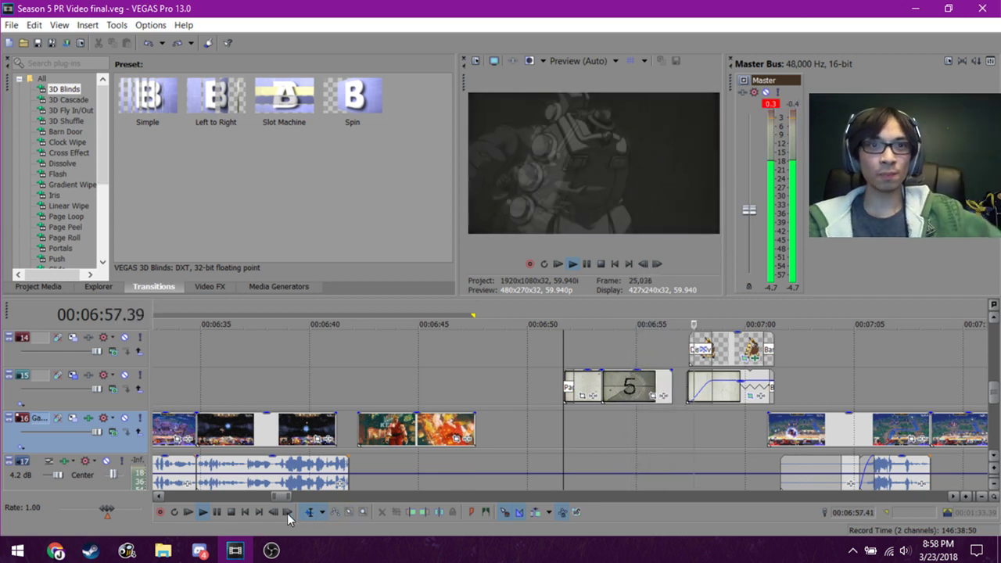
{"action": "left_click", "coordinate": [231, 512]}
Review the film countdown footage on track 15 around the cut to the number 5 and the number 4 frames.
{"action": "left_click", "coordinate": [579, 365]}
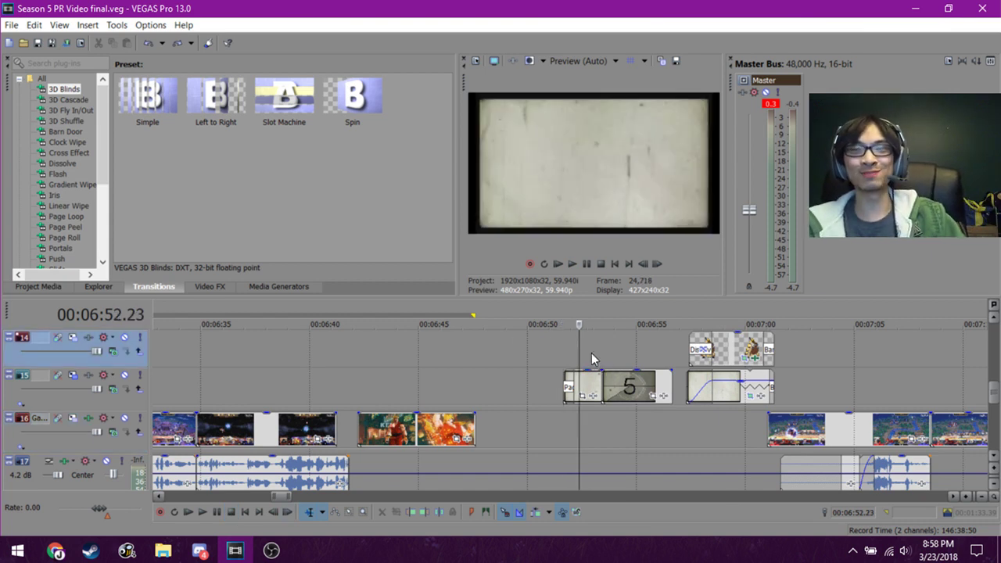
{"action": "key", "text": "space"}
{"action": "scroll", "coordinate": [587, 352], "scroll_direction": "up", "scroll_amount": 2}
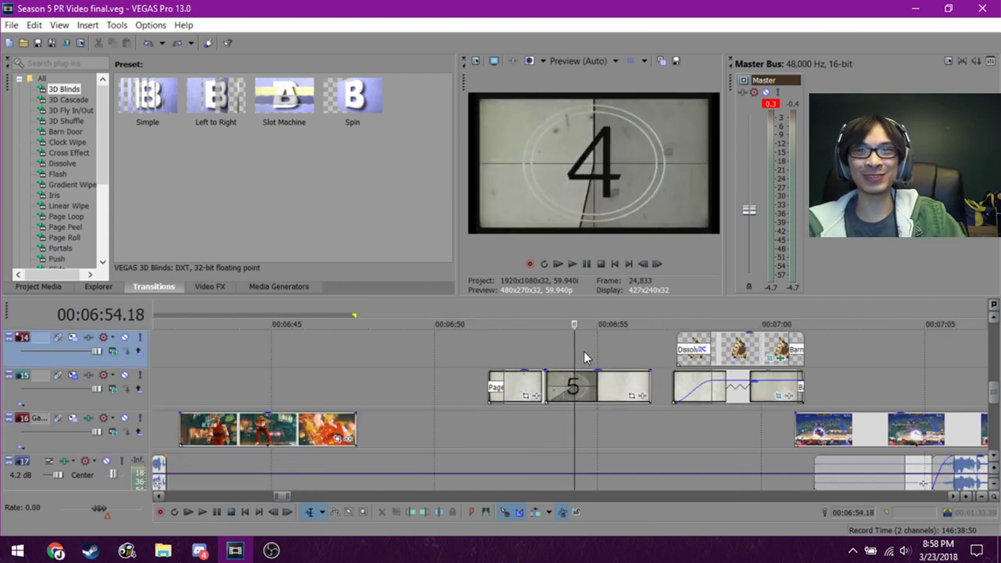
{"action": "key", "text": "space"}
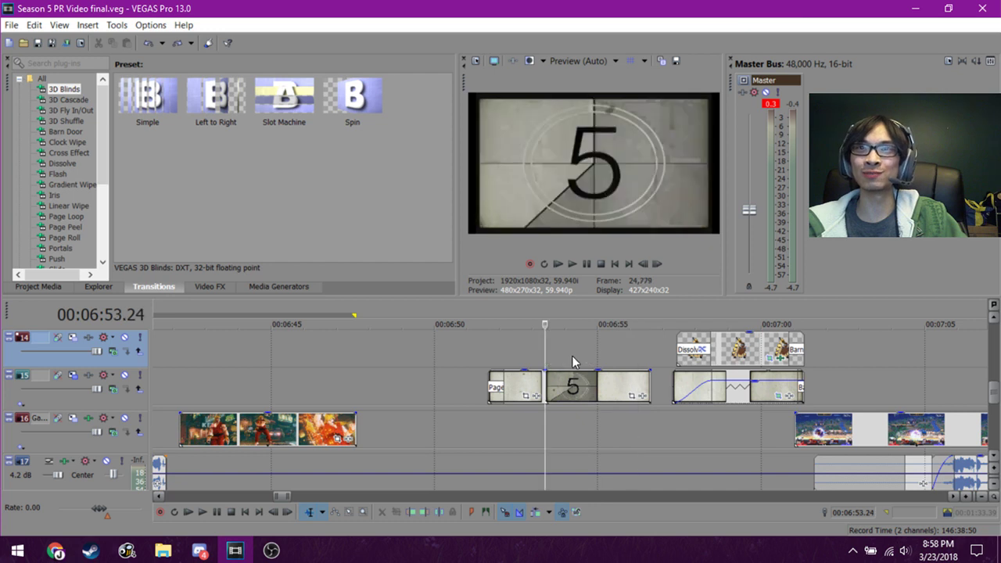
{"action": "left_click", "coordinate": [628, 349]}
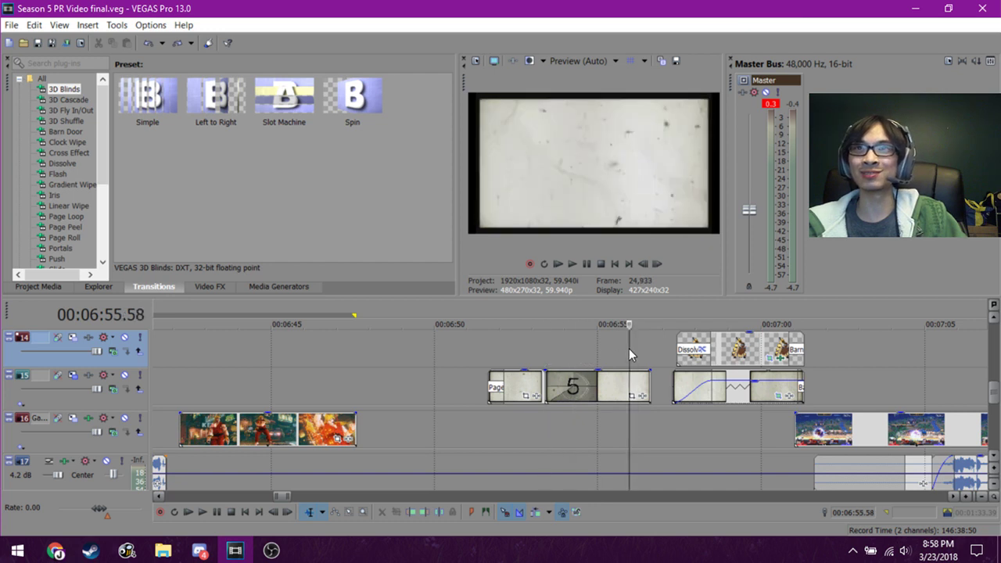
{"action": "left_click", "coordinate": [544, 378]}
{"action": "key", "text": "space"}
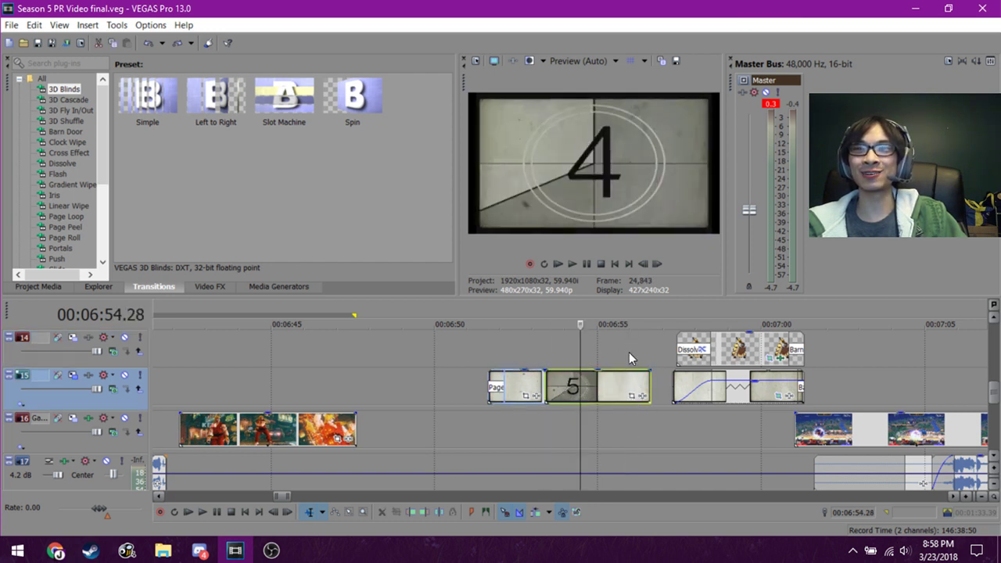
Check the blank end frames of the countdown clip and the gap up to the next clip at 6:57.17.
{"action": "left_click", "coordinate": [629, 350]}
{"action": "left_click", "coordinate": [590, 342]}
{"action": "left_click", "coordinate": [621, 352]}
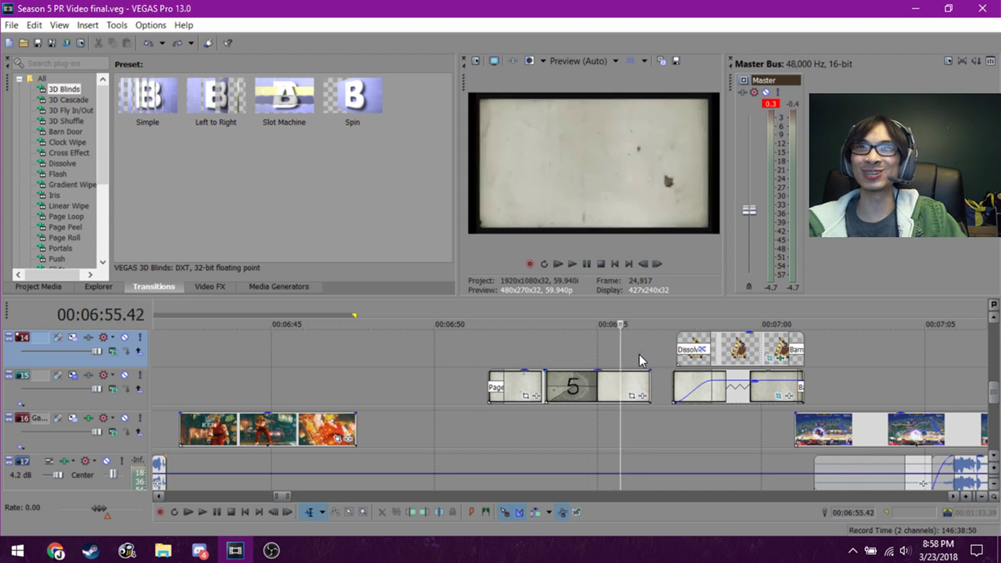
{"action": "left_click", "coordinate": [640, 358]}
{"action": "left_click", "coordinate": [570, 363]}
{"action": "left_click", "coordinate": [622, 362]}
{"action": "left_click", "coordinate": [651, 361]}
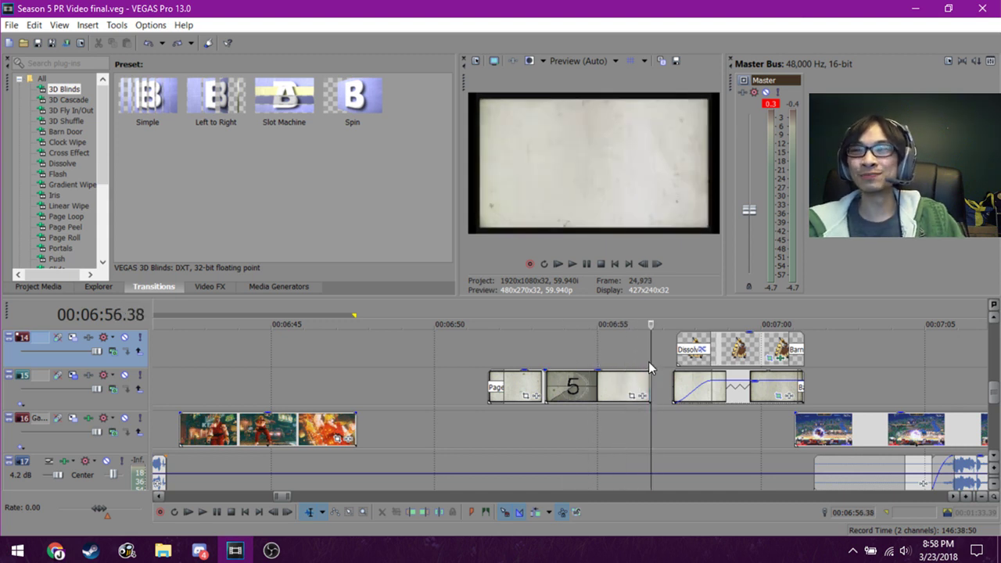
{"action": "left_click", "coordinate": [671, 360]}
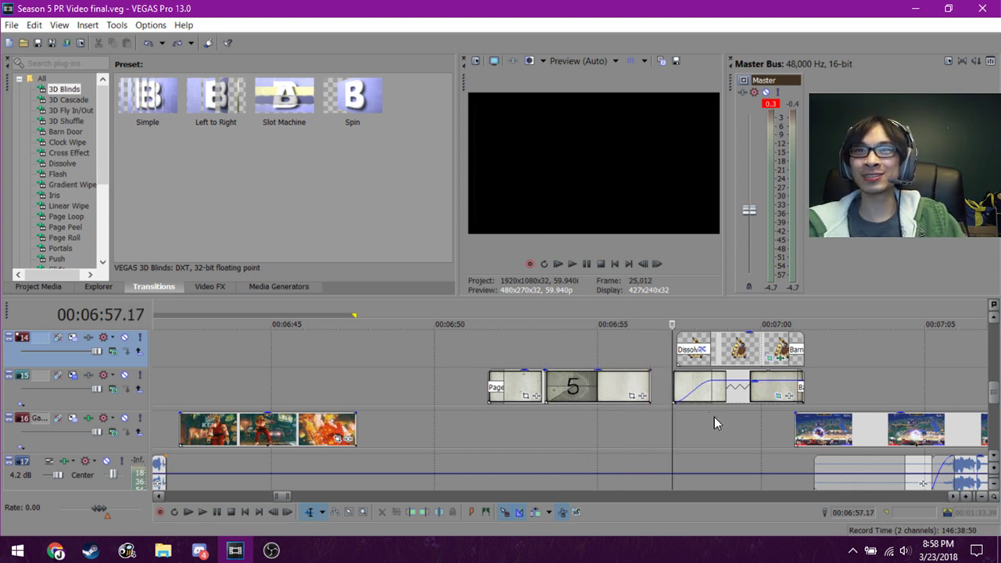
Examine the start of the countdown clip on track 15 and preview its Page Loop transition from 6:51.43.
{"action": "scroll", "coordinate": [714, 417], "scroll_direction": "down", "scroll_amount": 2}
{"action": "scroll", "coordinate": [503, 401], "scroll_direction": "up", "scroll_amount": 3}
{"action": "left_click", "coordinate": [498, 402]}
{"action": "scroll", "coordinate": [566, 415], "scroll_direction": "up", "scroll_amount": 1}
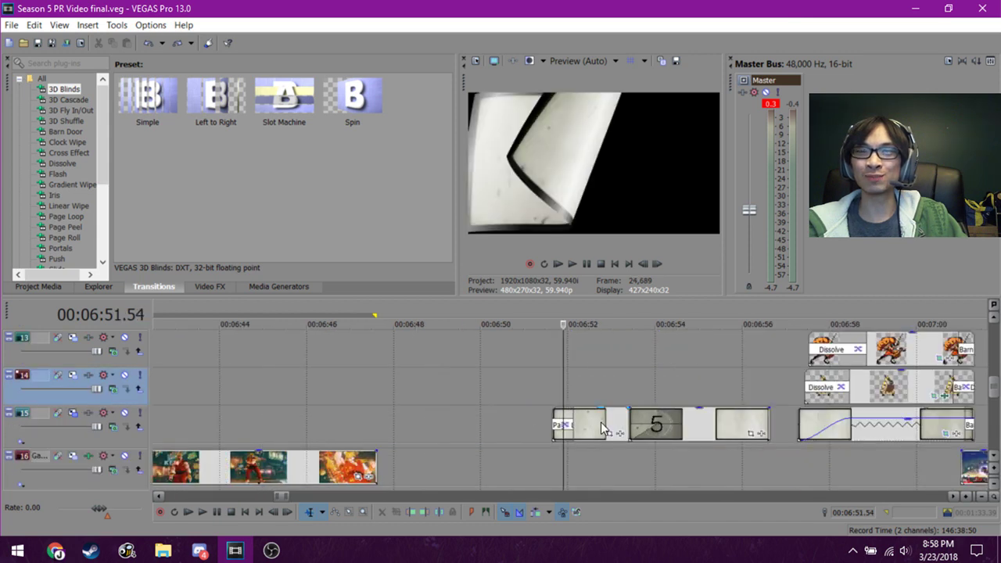
{"action": "left_click", "coordinate": [552, 413]}
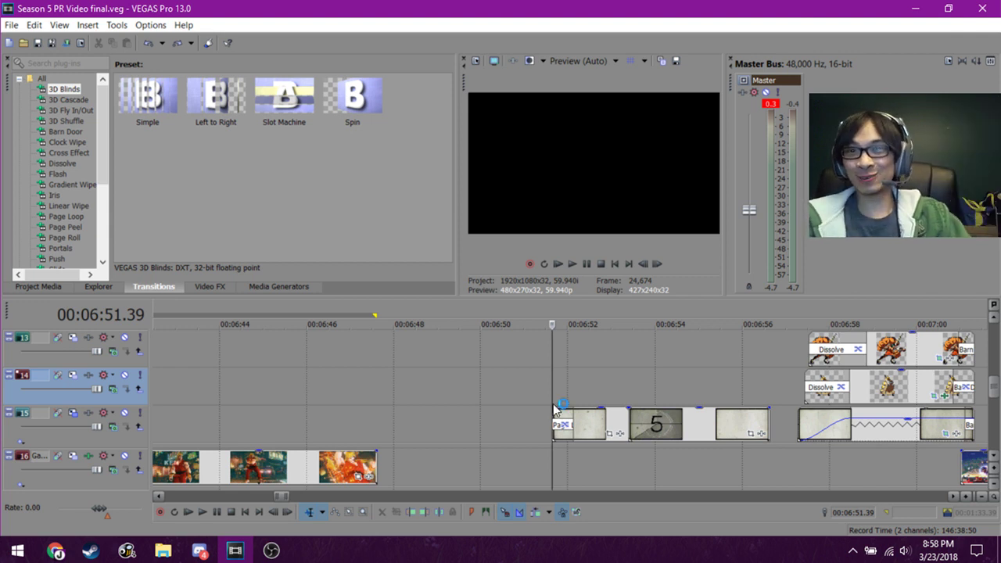
{"action": "scroll", "coordinate": [553, 403], "scroll_direction": "up", "scroll_amount": 4}
{"action": "left_click", "coordinate": [571, 370]}
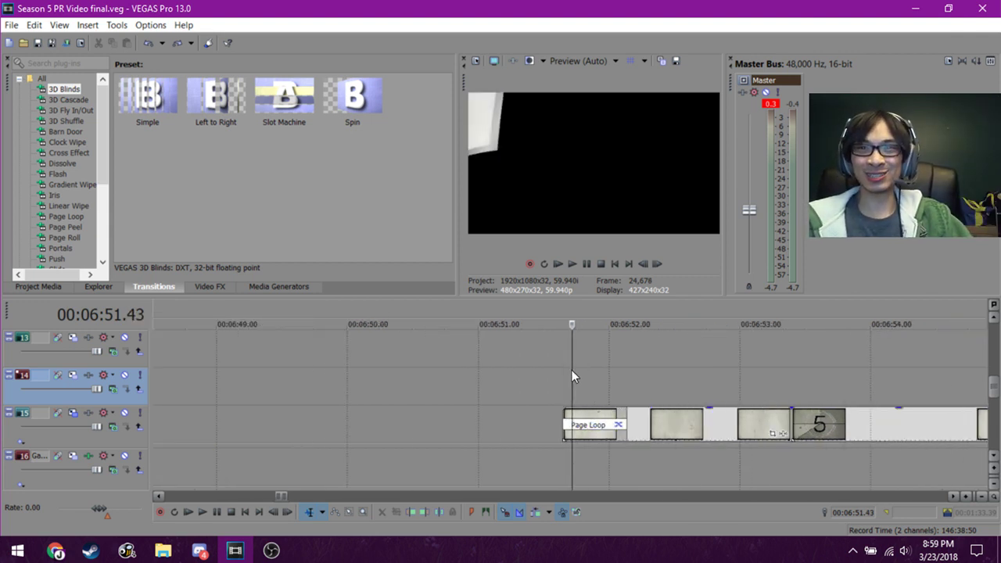
{"action": "key", "text": "space"}
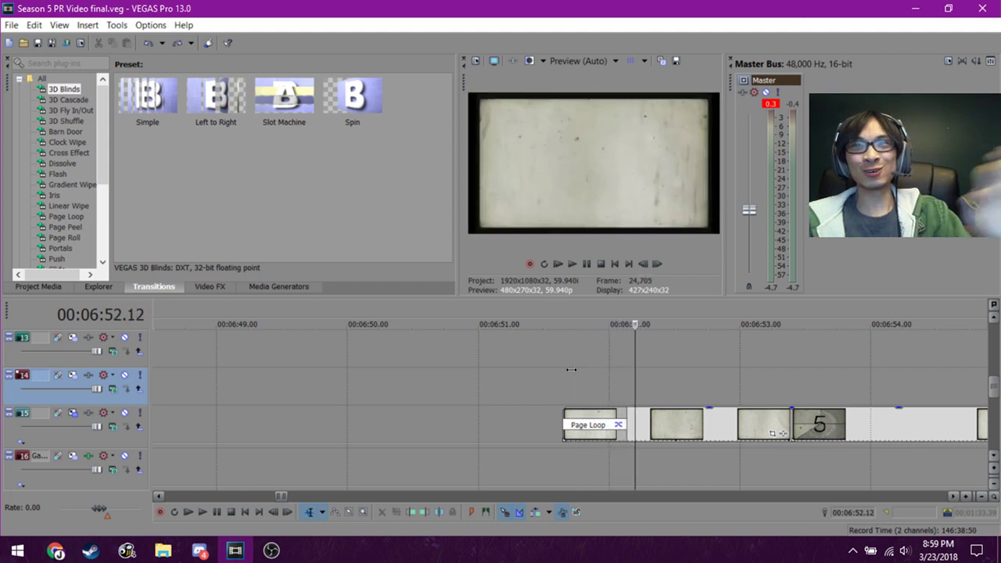
{"action": "key", "text": "space"}
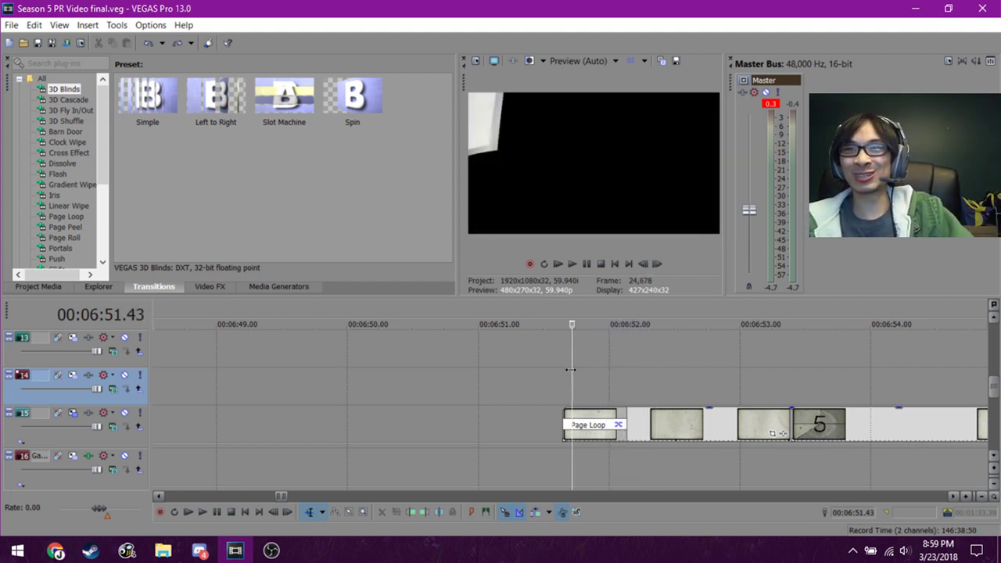
Replay the Page Loop transition from the countdown clip's first frame at 6:51.39.
{"action": "left_click", "coordinate": [563, 365]}
{"action": "key", "text": "space"}
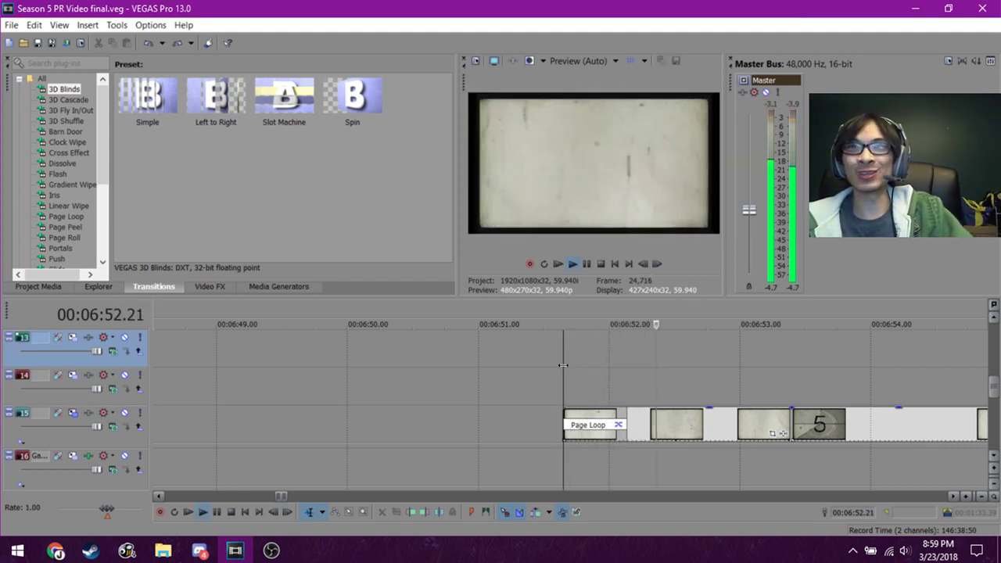
{"action": "key", "text": "space"}
{"action": "key", "text": "space"}
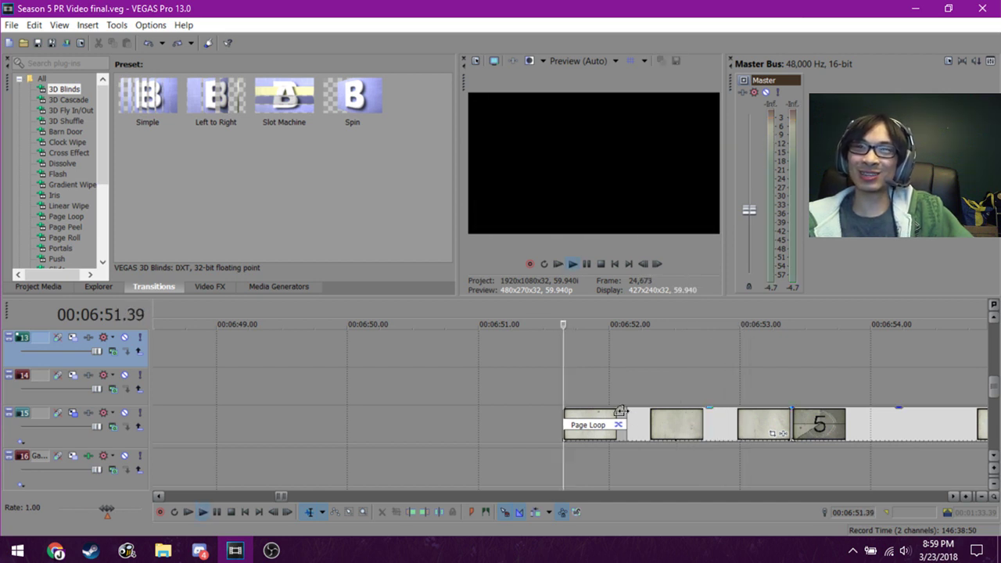
{"action": "key", "text": "space"}
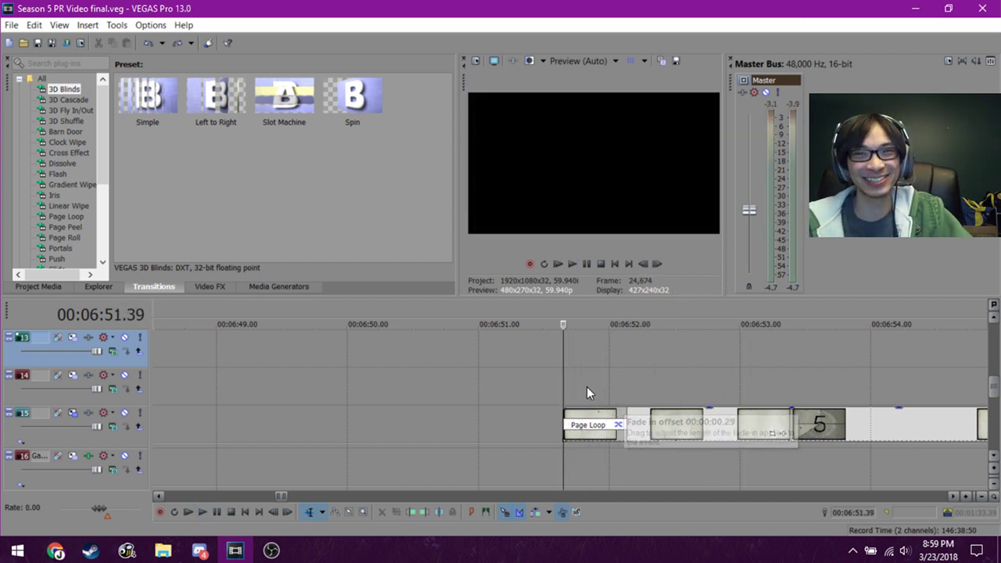
Browse the available page transitions and display the Page Loop presets.
{"action": "scroll", "coordinate": [586, 386], "scroll_direction": "down", "scroll_amount": 4}
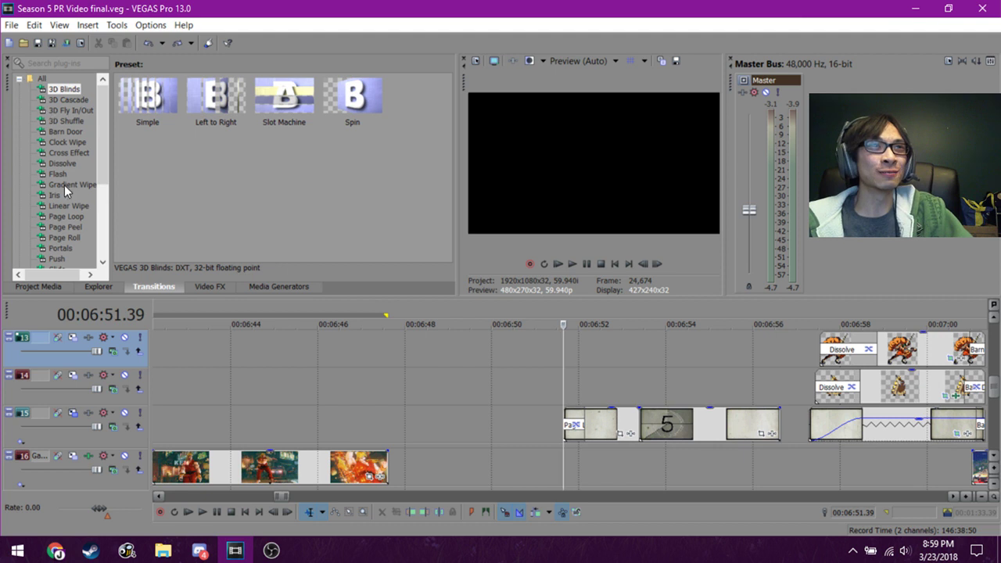
{"action": "left_click", "coordinate": [51, 236]}
{"action": "key", "text": "Up"}
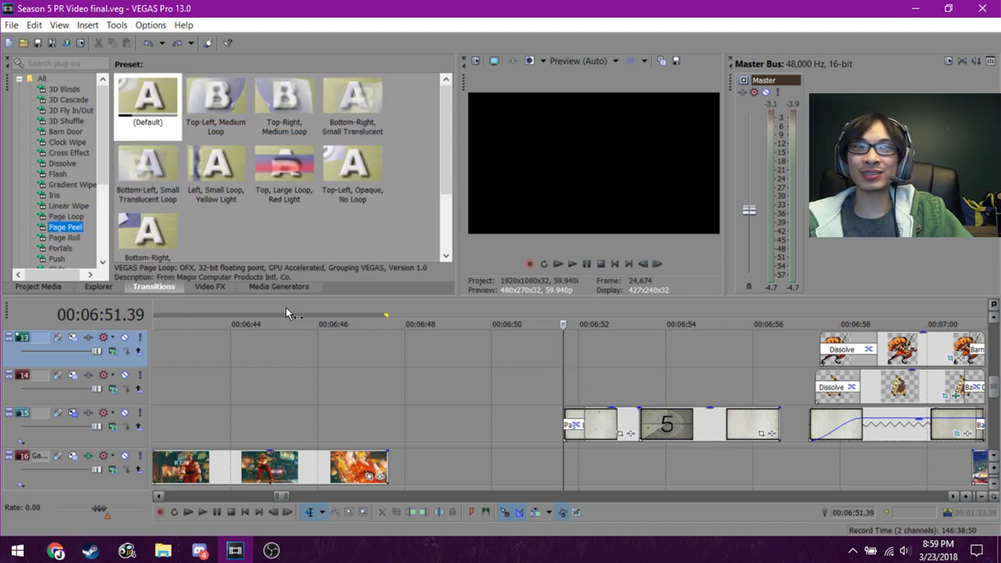
Apply the Page Loop preset Top-Left, Medium Loop to the start of the Ken Wins clip on track 16 and play it.
{"action": "scroll", "coordinate": [576, 389], "scroll_direction": "up", "scroll_amount": 3}
{"action": "scroll", "coordinate": [475, 348], "scroll_direction": "down", "scroll_amount": 1}
{"action": "key", "text": "Up"}
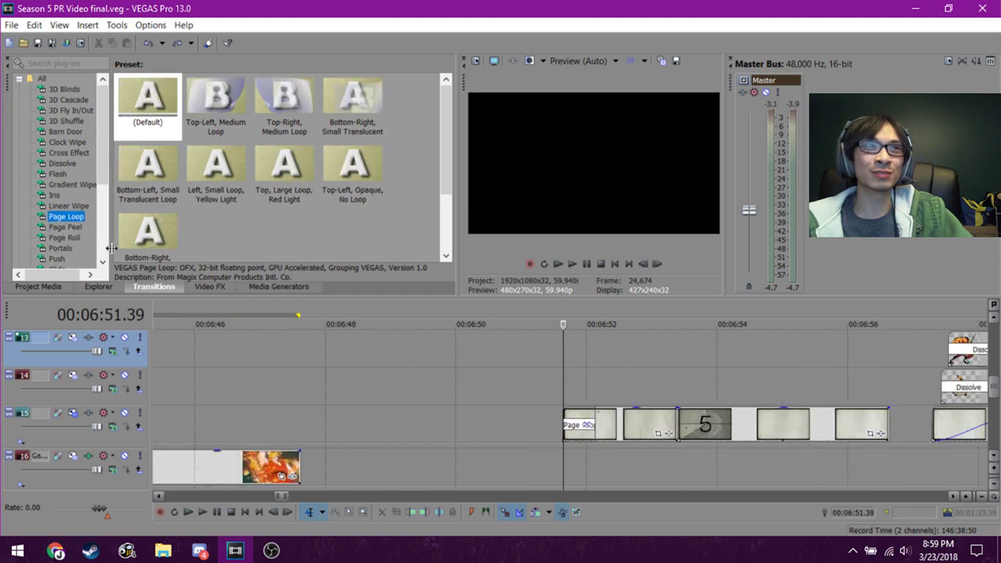
{"action": "scroll", "coordinate": [286, 405], "scroll_direction": "down", "scroll_amount": 3}
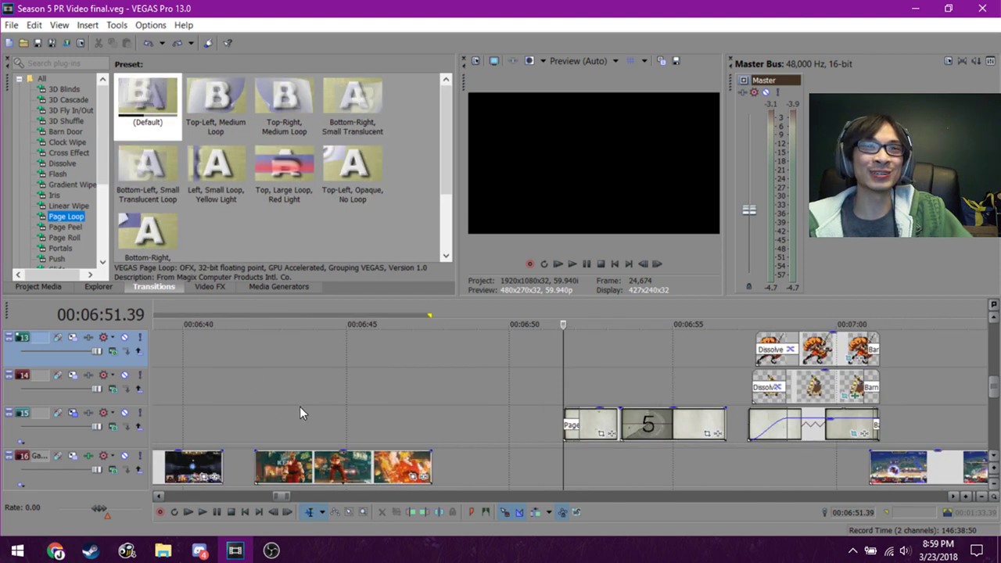
{"action": "left_click", "coordinate": [264, 407]}
{"action": "scroll", "coordinate": [264, 403], "scroll_direction": "up", "scroll_amount": 3}
{"action": "left_click_drag", "start_coordinate": [213, 98], "coordinate": [517, 469]}
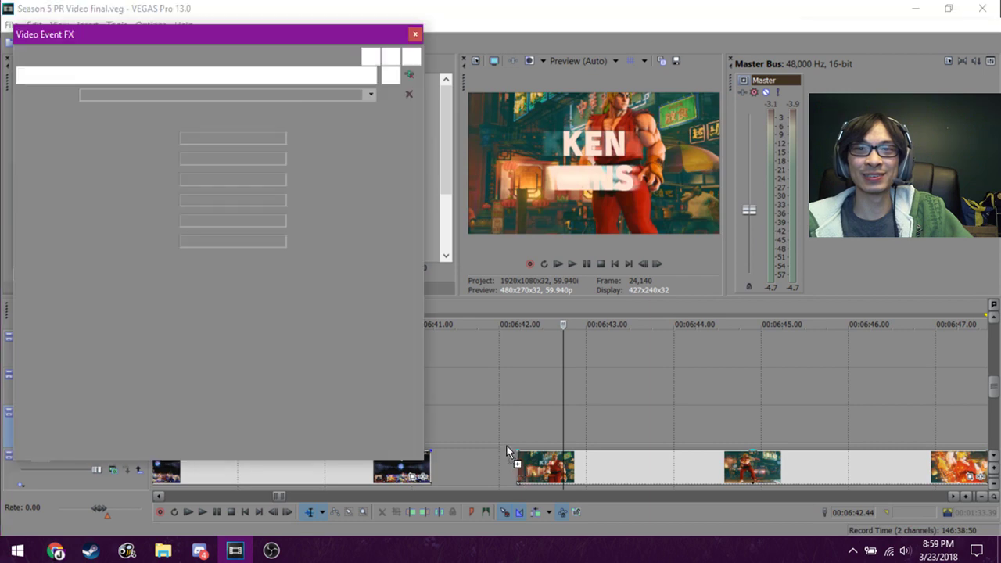
{"action": "key", "text": "space"}
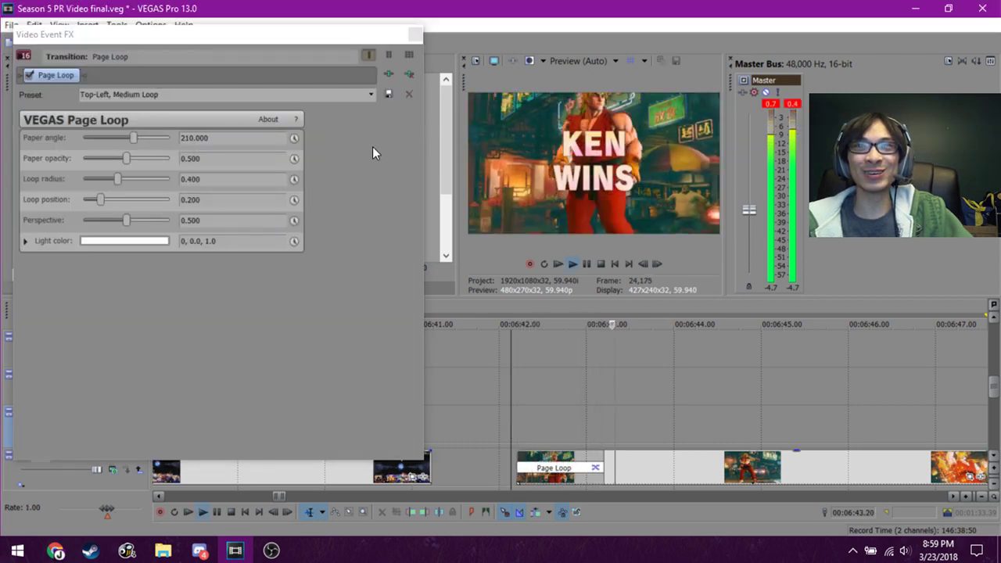
{"action": "key", "text": "space"}
{"action": "left_click", "coordinate": [415, 35]}
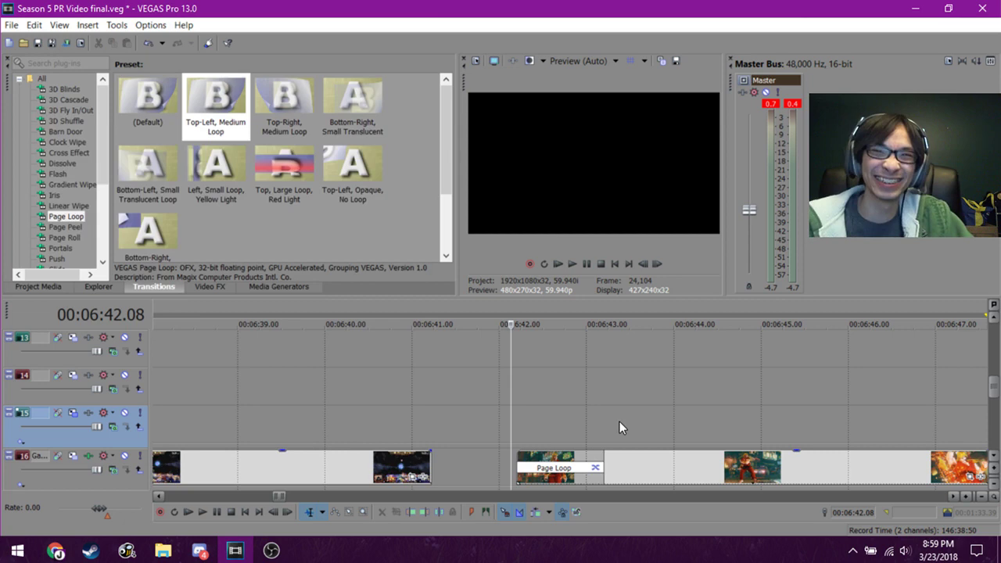
Replay the Page Loop at the start of the Ken Wins clip, then undo adding it.
{"action": "key", "text": "space"}
{"action": "key", "text": "space"}
{"action": "left_click", "coordinate": [579, 413]}
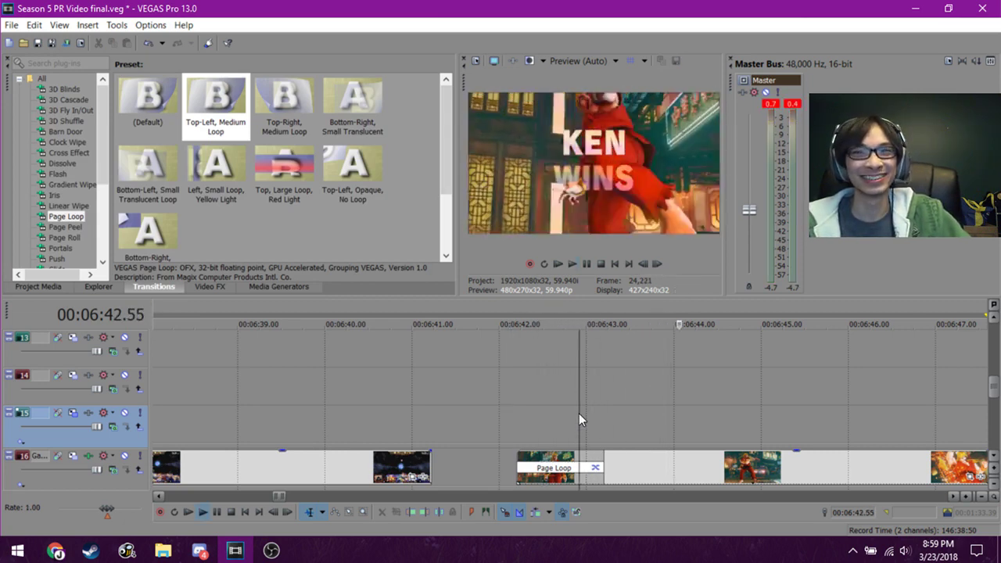
{"action": "key", "text": "ctrl+z"}
{"action": "scroll", "coordinate": [703, 447], "scroll_direction": "down", "scroll_amount": 5}
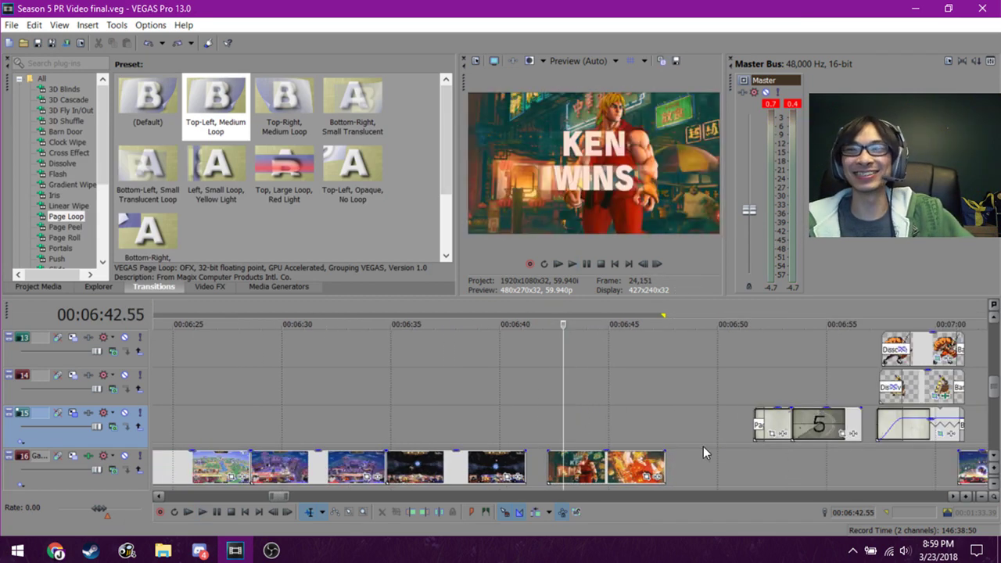
Examine the countdown clip from its Page Loop transition through the number 5, then check the start of the character section at 6:57.26.
{"action": "left_click", "coordinate": [763, 447]}
{"action": "scroll", "coordinate": [758, 448], "scroll_direction": "up", "scroll_amount": 5}
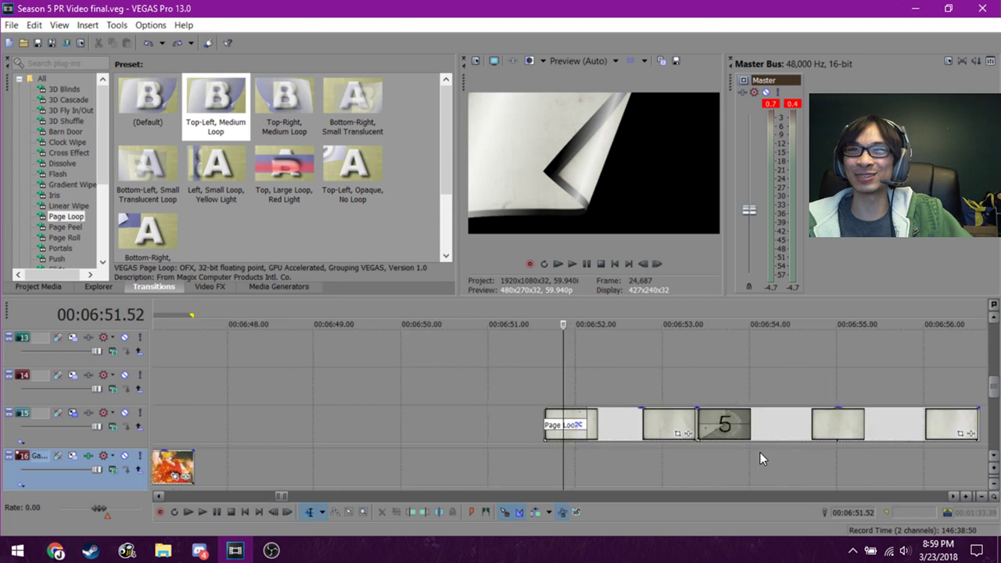
{"action": "left_click", "coordinate": [584, 386]}
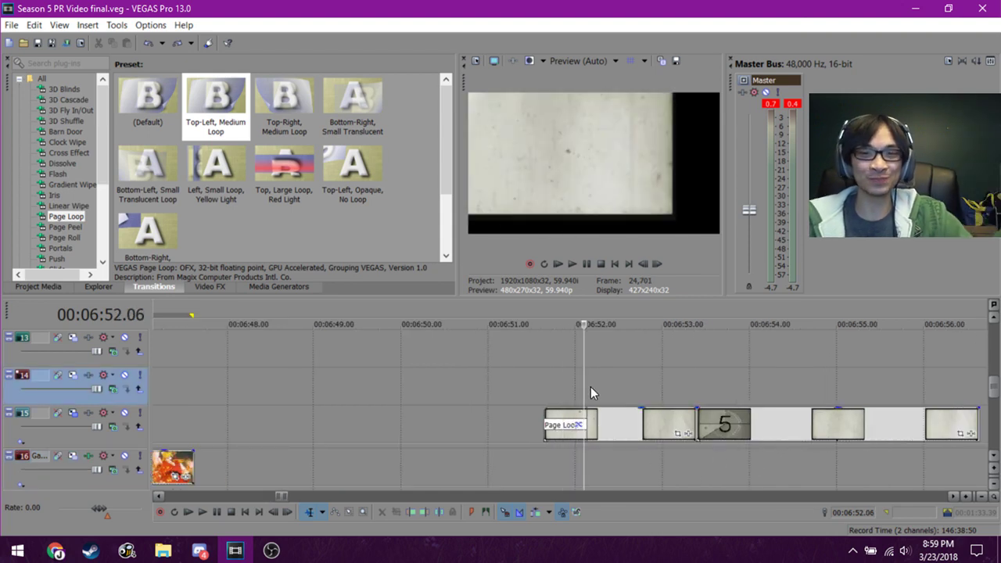
{"action": "left_click", "coordinate": [652, 390]}
{"action": "key", "text": "Return"}
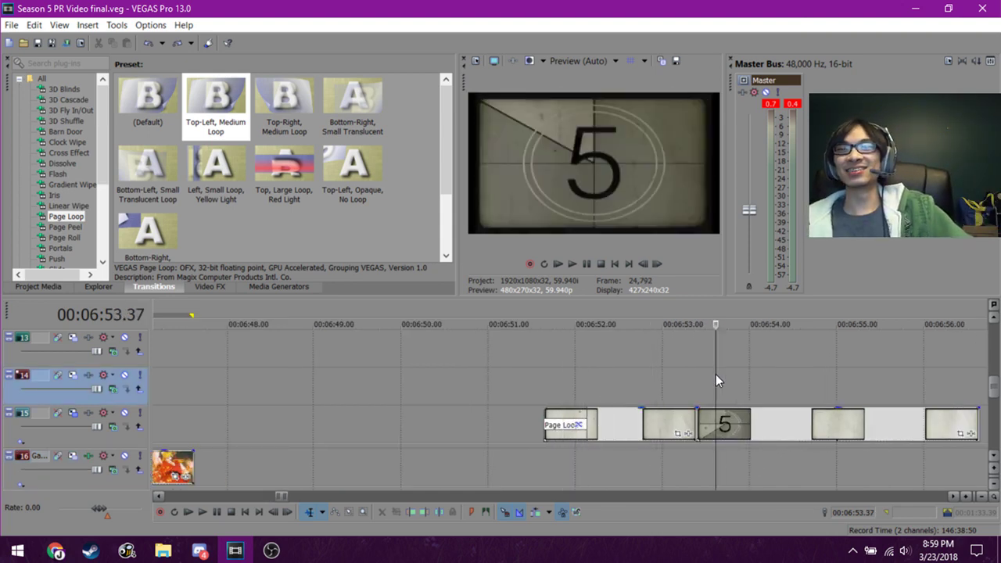
{"action": "key", "text": "Return"}
{"action": "scroll", "coordinate": [638, 470], "scroll_direction": "down", "scroll_amount": 3}
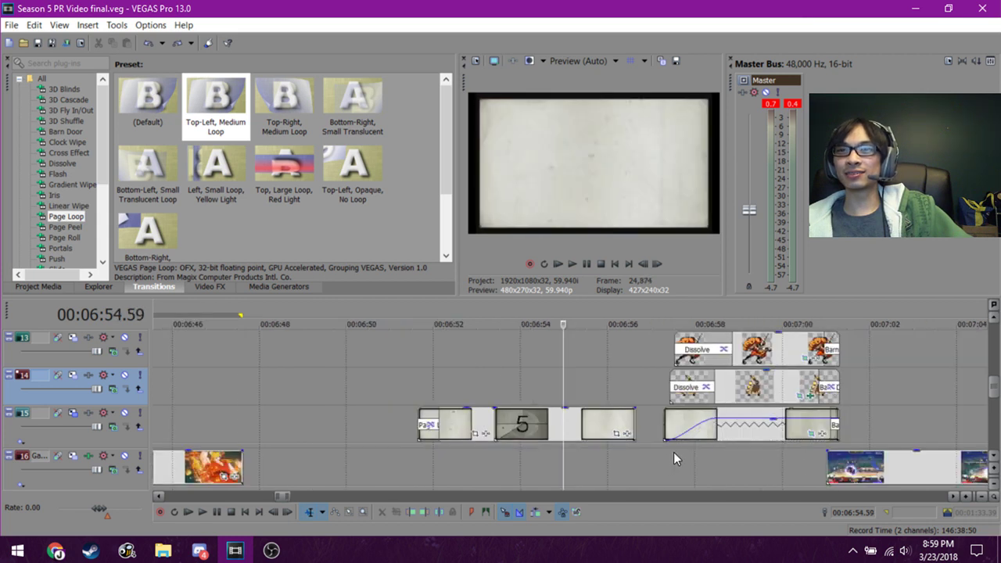
{"action": "left_click", "coordinate": [673, 452]}
{"action": "left_click", "coordinate": [666, 455]}
{"action": "scroll", "coordinate": [666, 455], "scroll_direction": "up", "scroll_amount": 2}
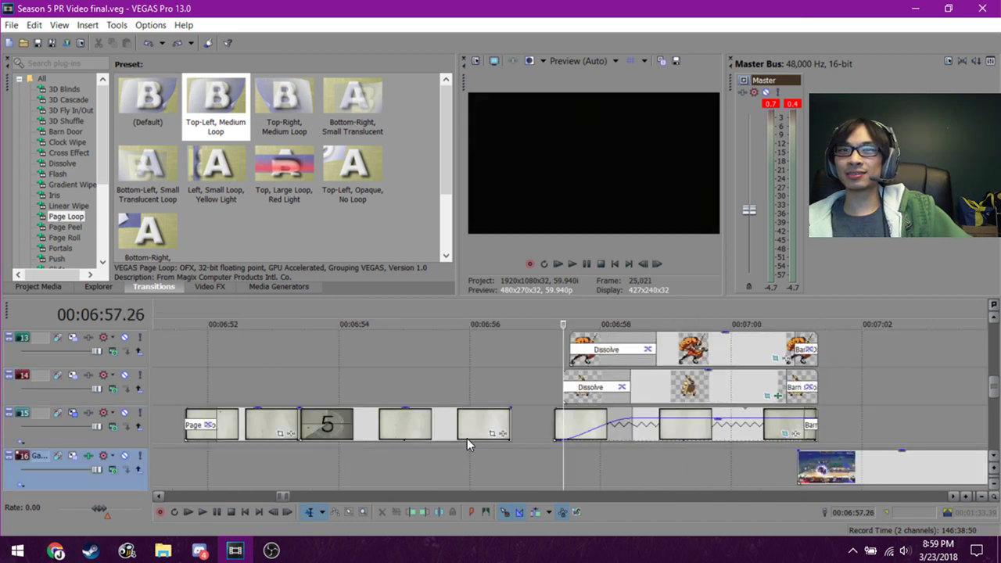
Step frame by frame back and forth through the countdown clip's Page Loop transition on track 15, starting around 6:51.49.
{"action": "left_click", "coordinate": [206, 387]}
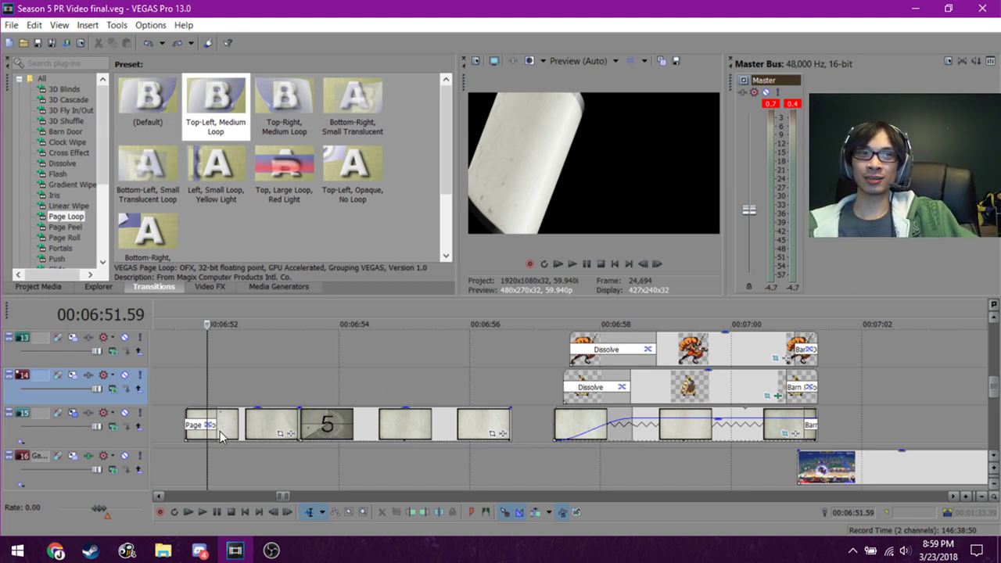
{"action": "left_click", "coordinate": [579, 388]}
{"action": "left_click", "coordinate": [591, 361]}
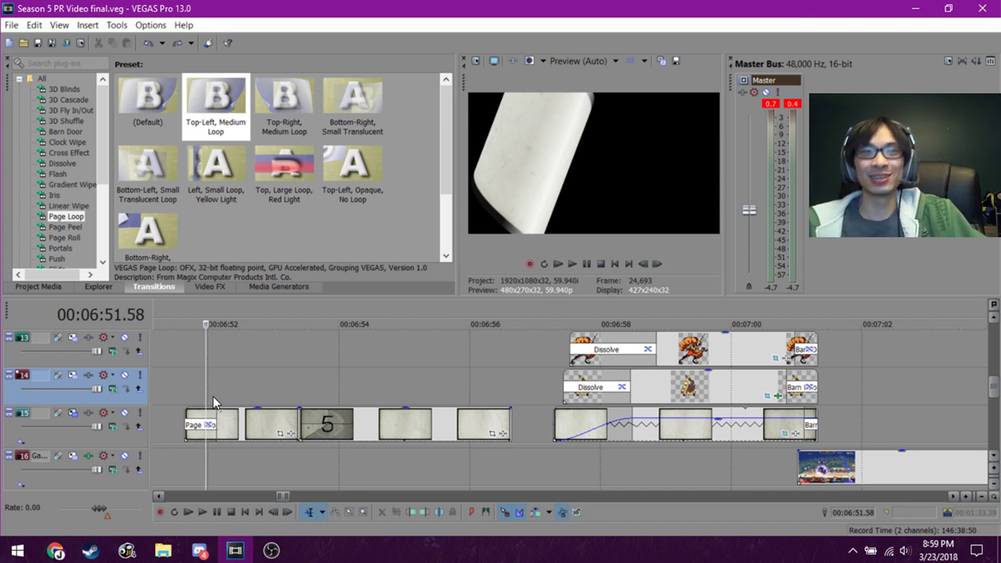
{"action": "left_click_drag", "start_coordinate": [201, 326], "coordinate": [197, 325]}
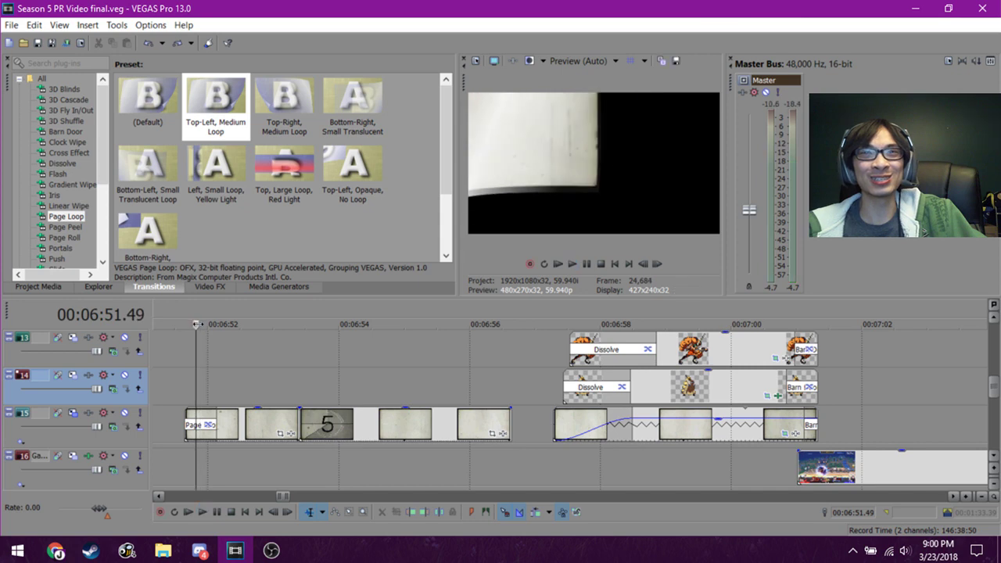
{"action": "key", "text": "Right"}
{"action": "key", "text": "Right"}
{"action": "key", "text": "Right"}
{"action": "key", "text": "Right"}
{"action": "key", "text": "Right"}
{"action": "key", "text": "Right"}
{"action": "key", "text": "Right"}
{"action": "key", "text": "Right"}
{"action": "key", "text": "Right"}
{"action": "key", "text": "Right"}
{"action": "key", "text": "Right"}
{"action": "key", "text": "Right"}
{"action": "key", "text": "Right"}
{"action": "key", "text": "Right"}
{"action": "key", "text": "Right"}
{"action": "key", "text": "Right"}
{"action": "key", "text": "Right"}
{"action": "key", "text": "Right"}
{"action": "key", "text": "Right"}
{"action": "key", "text": "Right"}
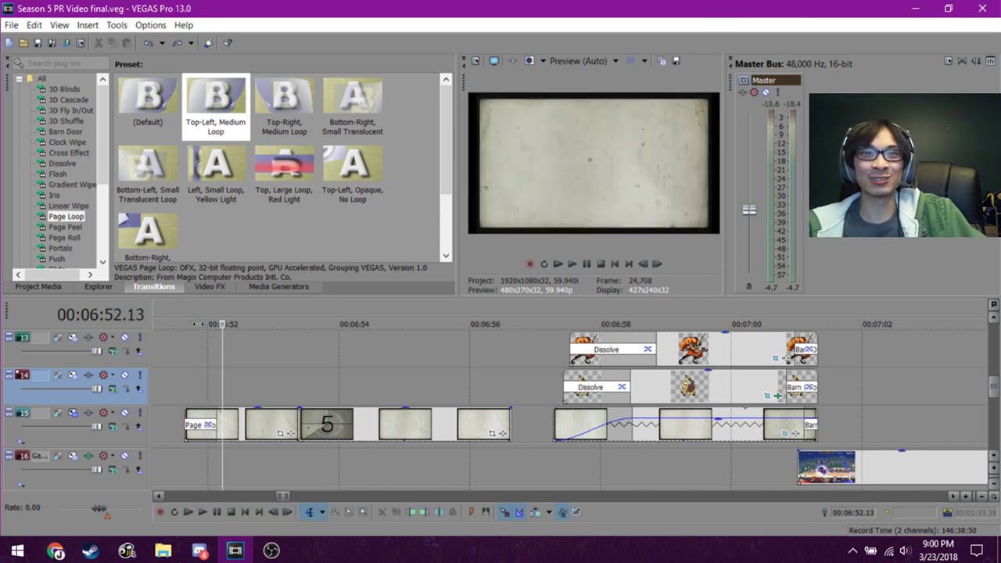
{"action": "key", "text": "Left"}
{"action": "key", "text": "Left"}
{"action": "key", "text": "Left"}
{"action": "key", "text": "Left"}
{"action": "key", "text": "Left"}
{"action": "key", "text": "Left"}
{"action": "key", "text": "Left"}
{"action": "key", "text": "Left"}
{"action": "key", "text": "Left"}
{"action": "key", "text": "Left"}
{"action": "key", "text": "Left"}
{"action": "key", "text": "Left"}
{"action": "key", "text": "Left"}
{"action": "key", "text": "Left"}
{"action": "key", "text": "Left"}
{"action": "key", "text": "Left"}
{"action": "key", "text": "Left"}
{"action": "key", "text": "Left"}
{"action": "key", "text": "Left"}
{"action": "key", "text": "Left"}
{"action": "key", "text": "Right"}
{"action": "key", "text": "Right"}
{"action": "key", "text": "Right"}
{"action": "key", "text": "Right"}
{"action": "key", "text": "Right"}
{"action": "key", "text": "Right"}
{"action": "key", "text": "Right"}
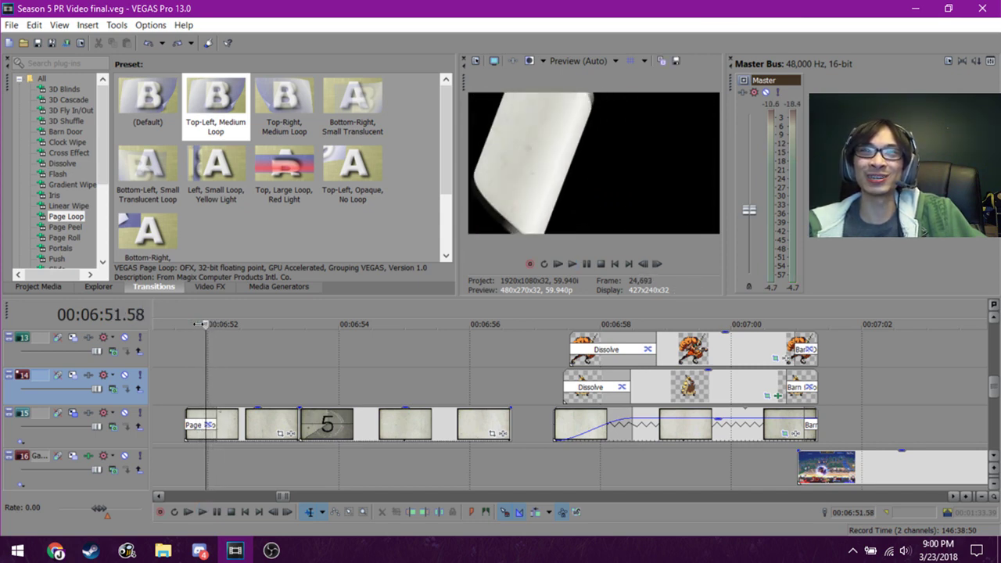
{"action": "key", "text": "Right"}
{"action": "key", "text": "Right"}
{"action": "key", "text": "Right"}
{"action": "key", "text": "Right"}
{"action": "key", "text": "Right"}
{"action": "key", "text": "Right"}
{"action": "key", "text": "Right"}
{"action": "key", "text": "Right"}
{"action": "key", "text": "Right"}
{"action": "key", "text": "Right"}
{"action": "key", "text": "Right"}
{"action": "key", "text": "Right"}
{"action": "key", "text": "Right"}
{"action": "key", "text": "Right"}
{"action": "key", "text": "Right"}
{"action": "key", "text": "Right"}
{"action": "key", "text": "Right"}
{"action": "key", "text": "Right"}
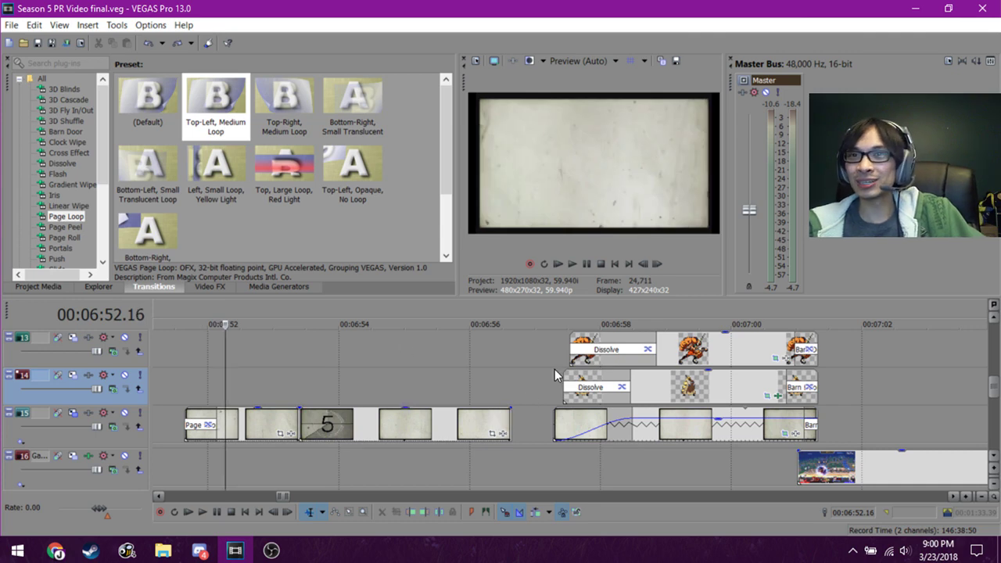
Play the start of the character section and compare its background clip on track 15 with the countdown clip.
{"action": "left_click", "coordinate": [555, 369]}
{"action": "key", "text": "space"}
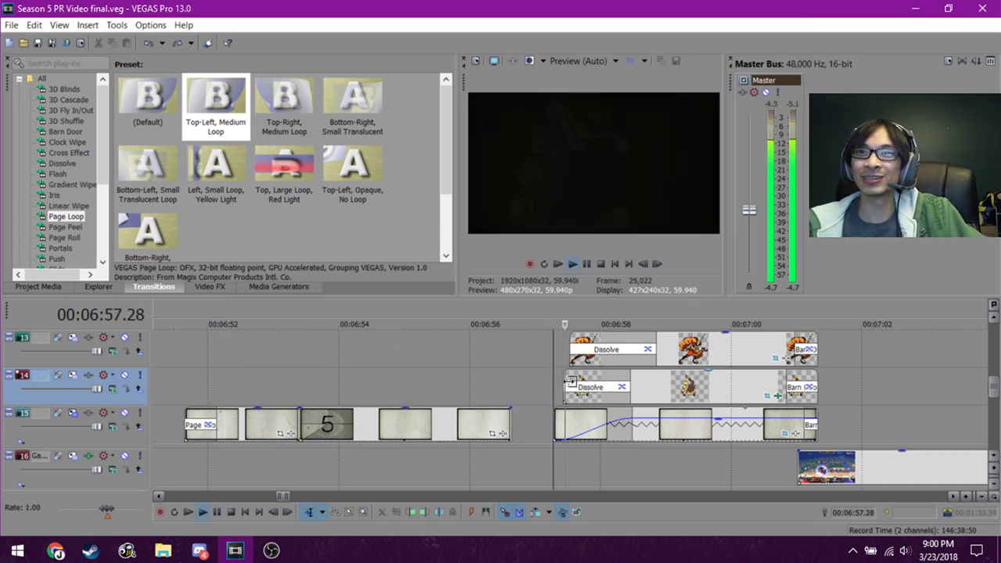
{"action": "key", "text": "Return"}
{"action": "left_click", "coordinate": [668, 430]}
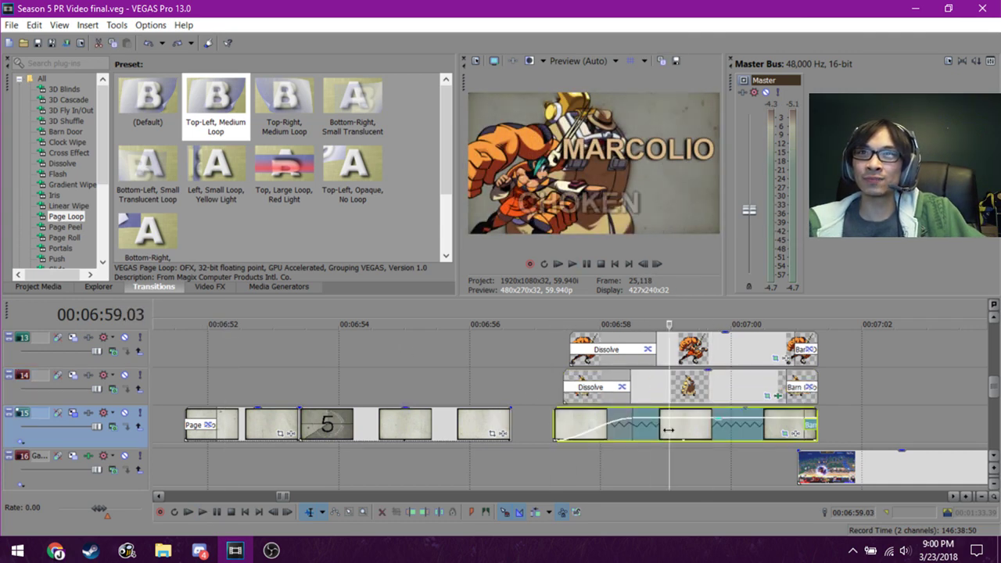
{"action": "left_click", "coordinate": [700, 431]}
{"action": "left_click", "coordinate": [473, 415]}
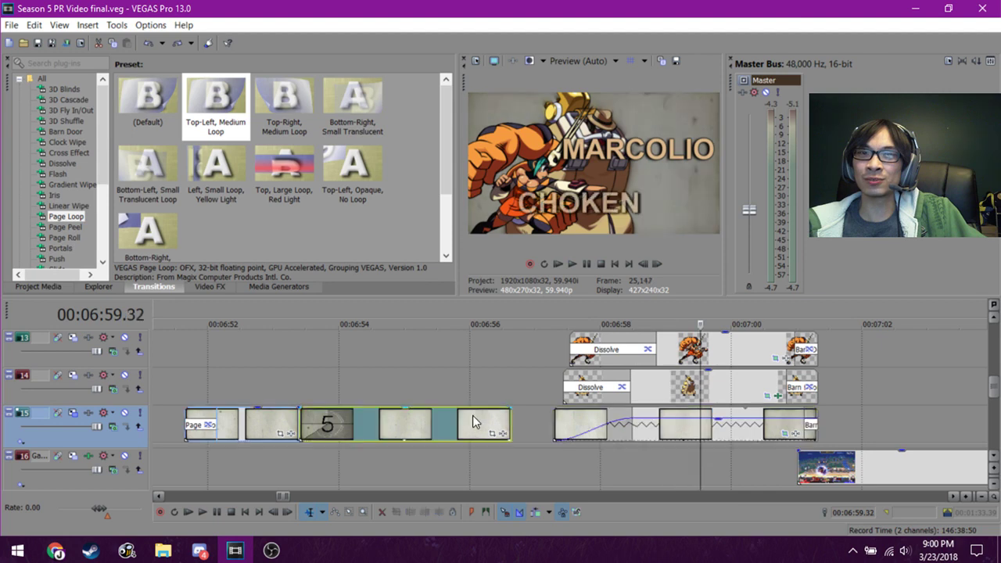
{"action": "left_click", "coordinate": [659, 440]}
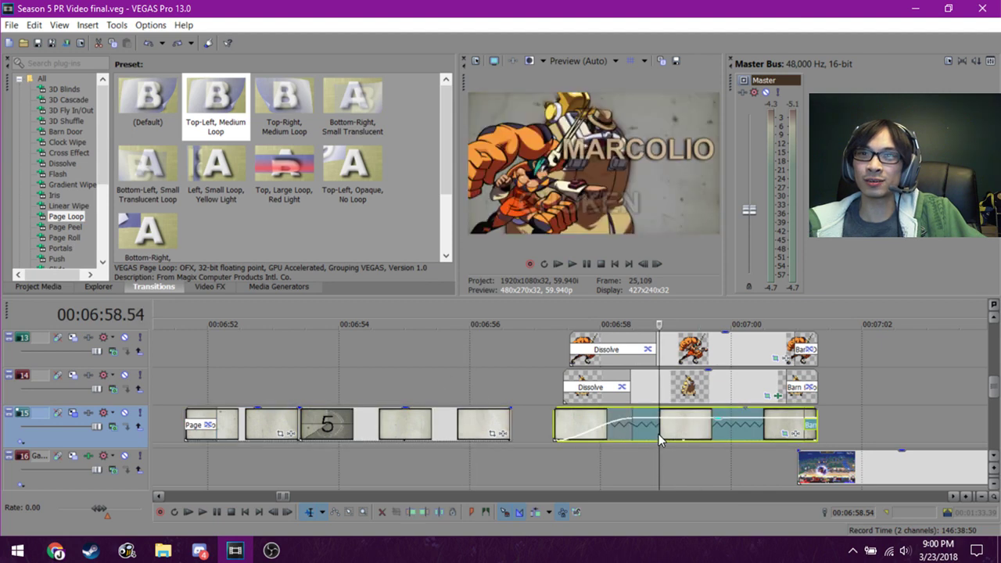
Examine the two character image clips on tracks 14 and 13 and their opening Dissolve transitions.
{"action": "scroll", "coordinate": [687, 423], "scroll_direction": "up", "scroll_amount": 1}
{"action": "left_click", "coordinate": [698, 425]}
{"action": "scroll", "coordinate": [636, 421], "scroll_direction": "up", "scroll_amount": 1}
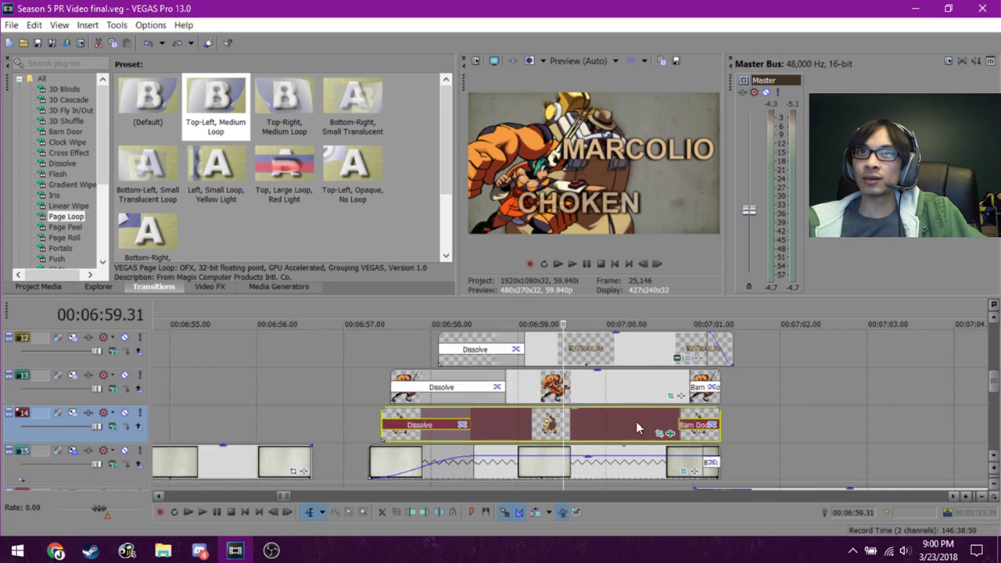
{"action": "left_click", "coordinate": [528, 401]}
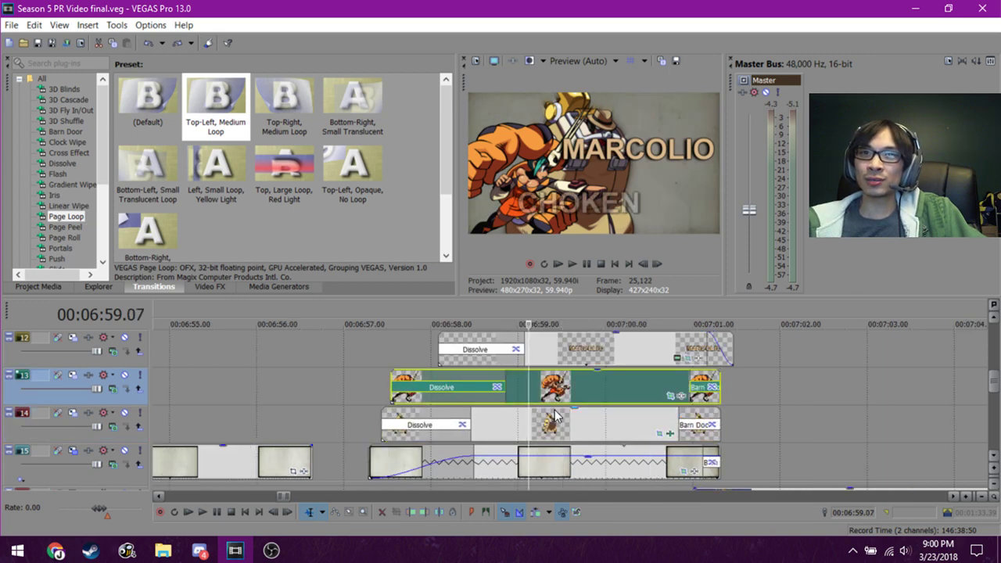
{"action": "left_click", "coordinate": [414, 362]}
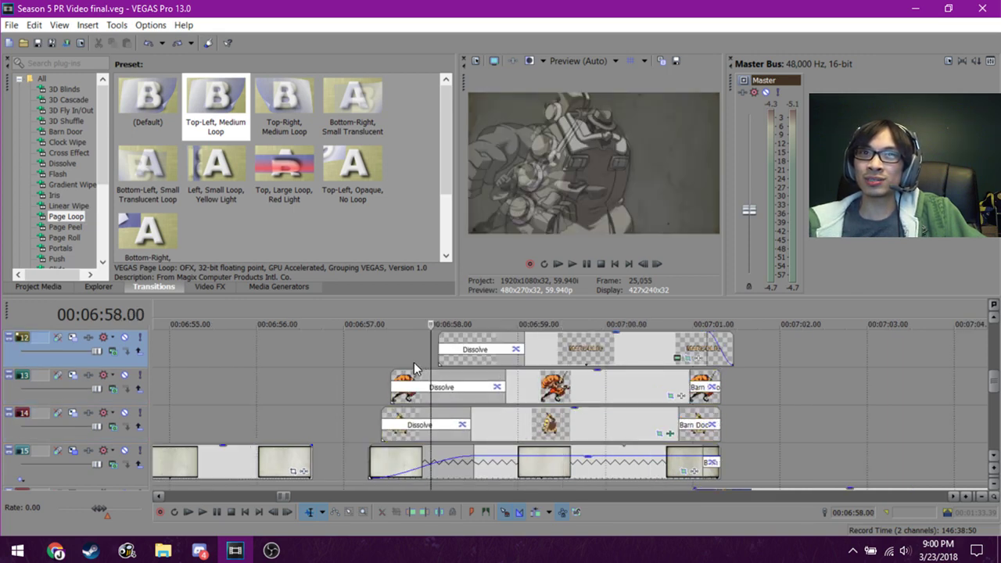
{"action": "left_click", "coordinate": [549, 389]}
{"action": "left_click", "coordinate": [410, 395]}
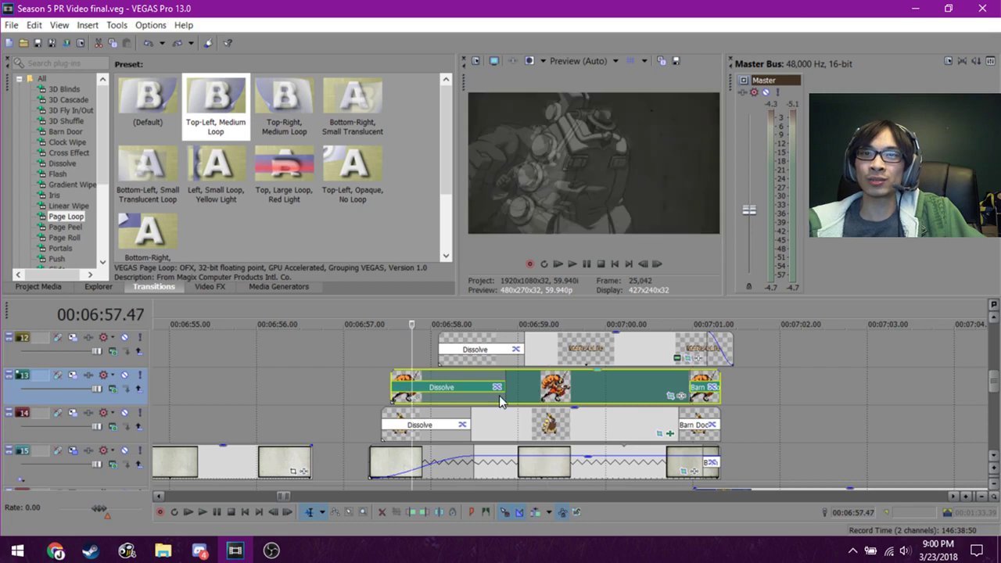
{"action": "left_click", "coordinate": [605, 384]}
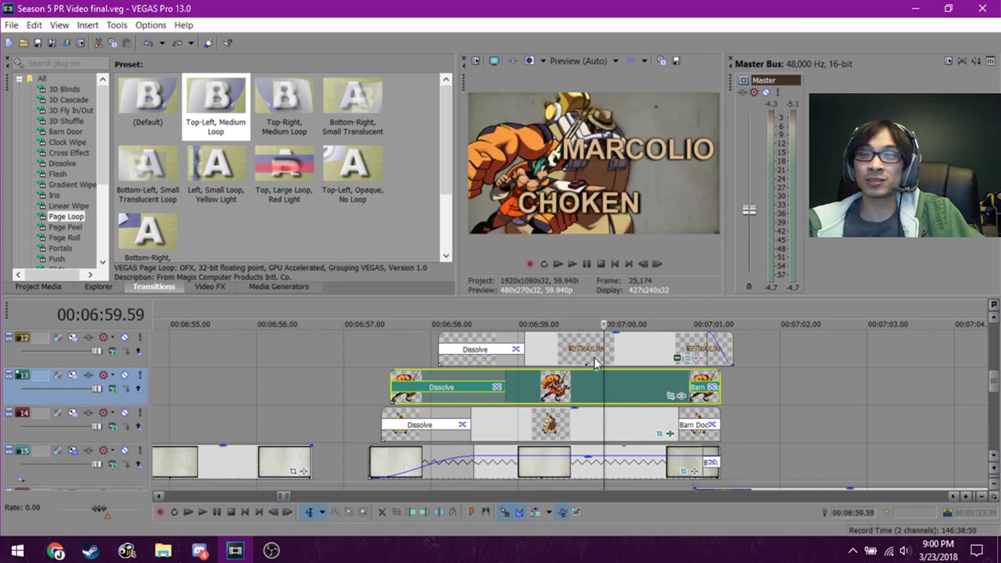
Inspect the MARCOLIO title clip on track 12 and the CHOKEN title clip on track 11.
{"action": "left_click", "coordinate": [576, 359]}
{"action": "scroll", "coordinate": [577, 358], "scroll_direction": "up", "scroll_amount": 1}
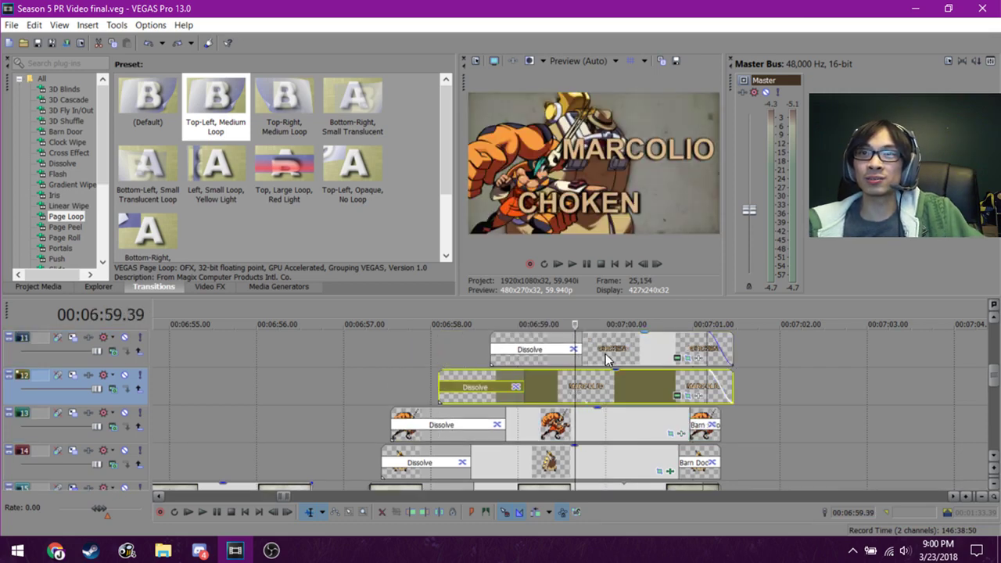
{"action": "left_click", "coordinate": [607, 359]}
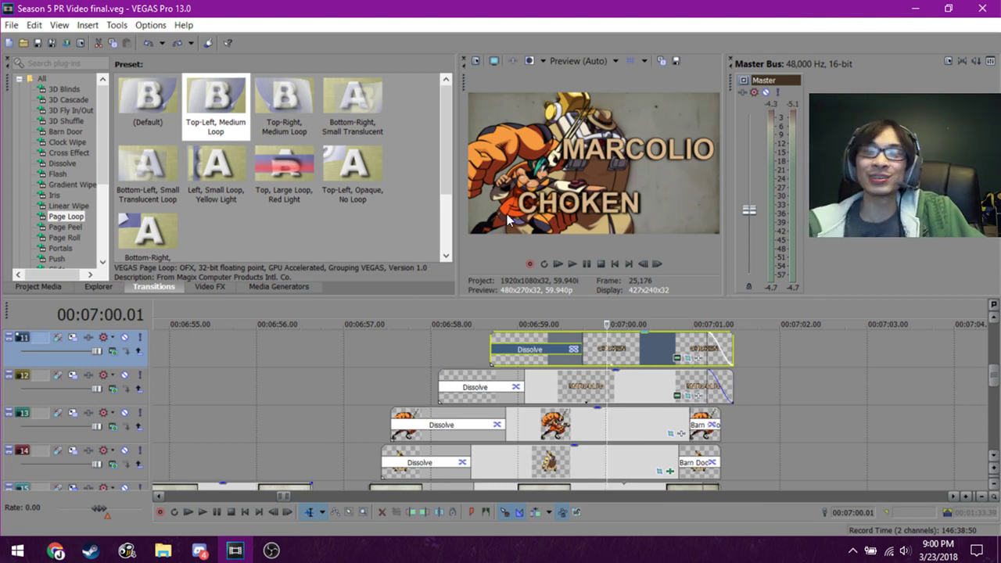
Examine the end of the character section around 7:01.01, including the title fade-outs and the Barn Door transitions below them.
{"action": "left_click", "coordinate": [656, 348]}
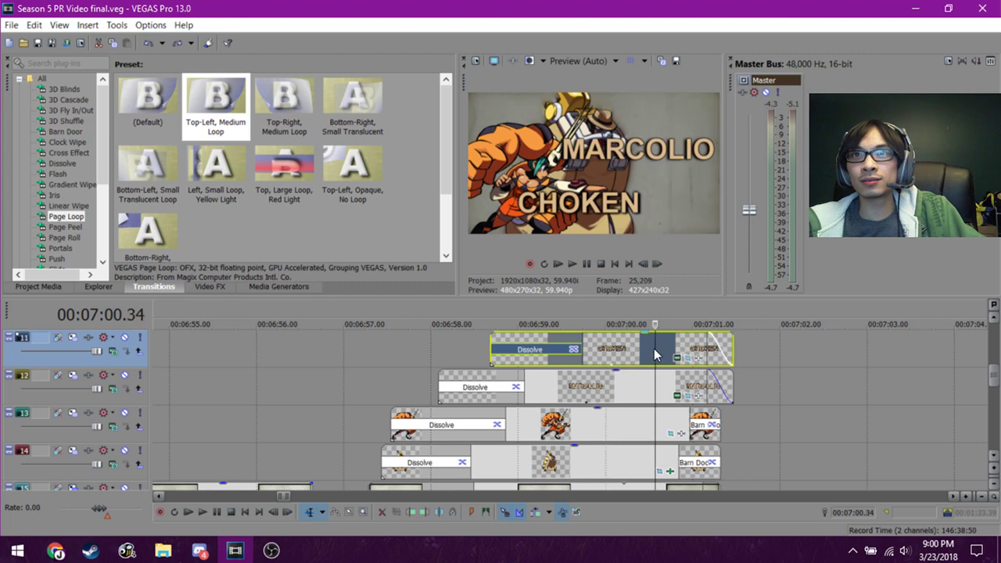
{"action": "left_click", "coordinate": [686, 348]}
{"action": "left_click", "coordinate": [696, 342]}
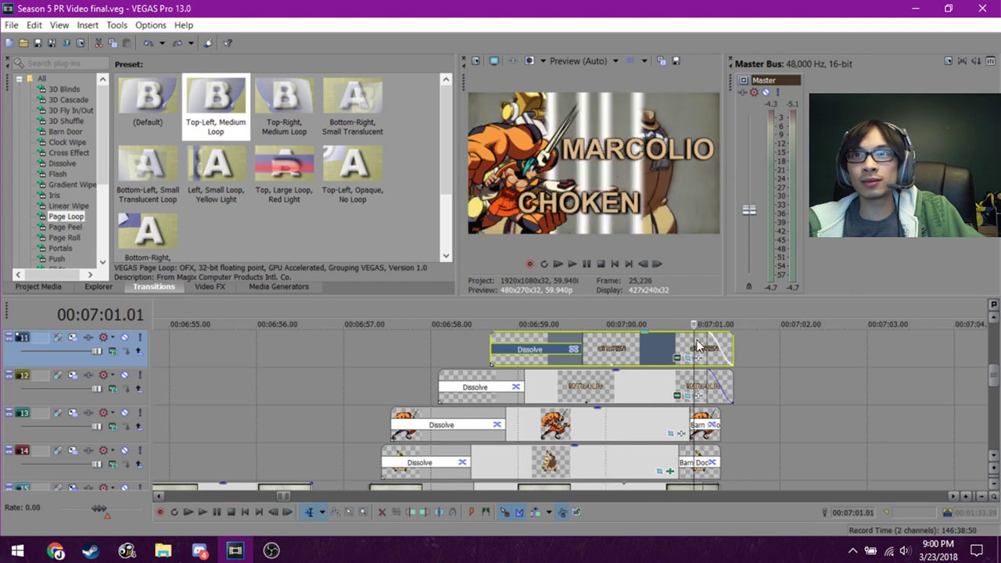
{"action": "scroll", "coordinate": [696, 340], "scroll_direction": "up", "scroll_amount": 3}
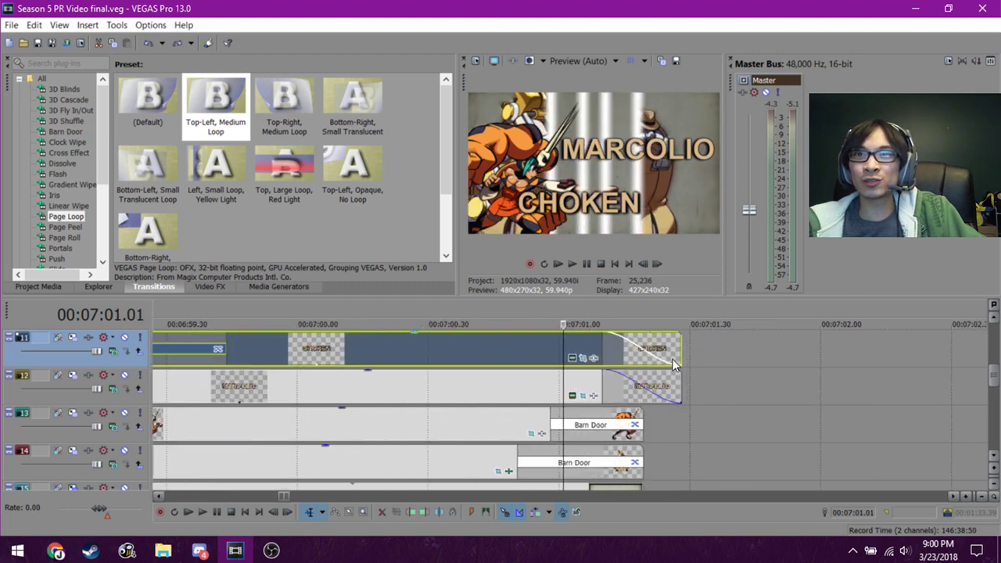
{"action": "scroll", "coordinate": [677, 353], "scroll_direction": "down", "scroll_amount": 1}
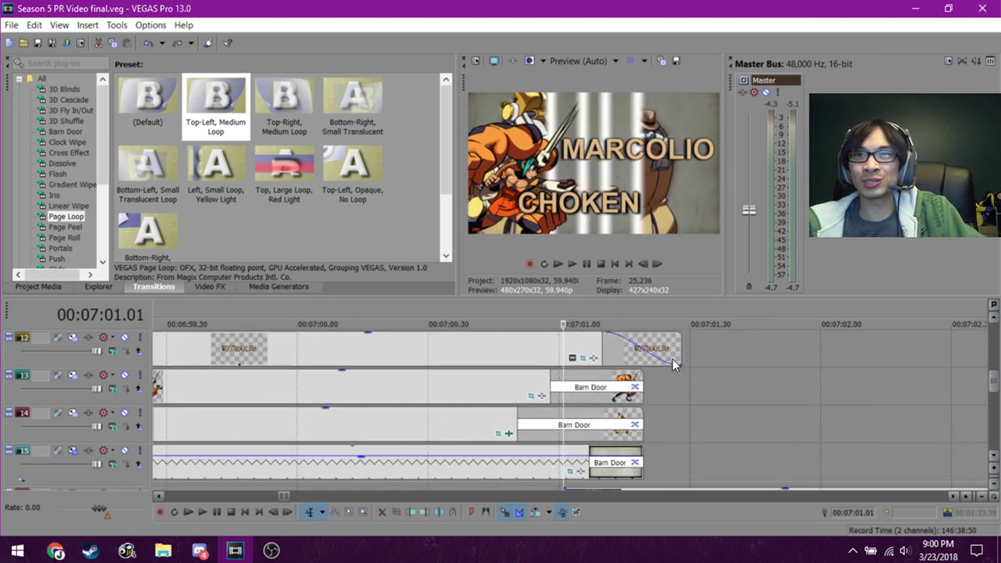
Compare the preview at several moments between 7:00.50 and 7:01.04, as the Barn Door transitions on tracks 14 and 13 begin.
{"action": "left_click", "coordinate": [528, 377]}
{"action": "left_click", "coordinate": [494, 389]}
{"action": "left_click", "coordinate": [517, 383]}
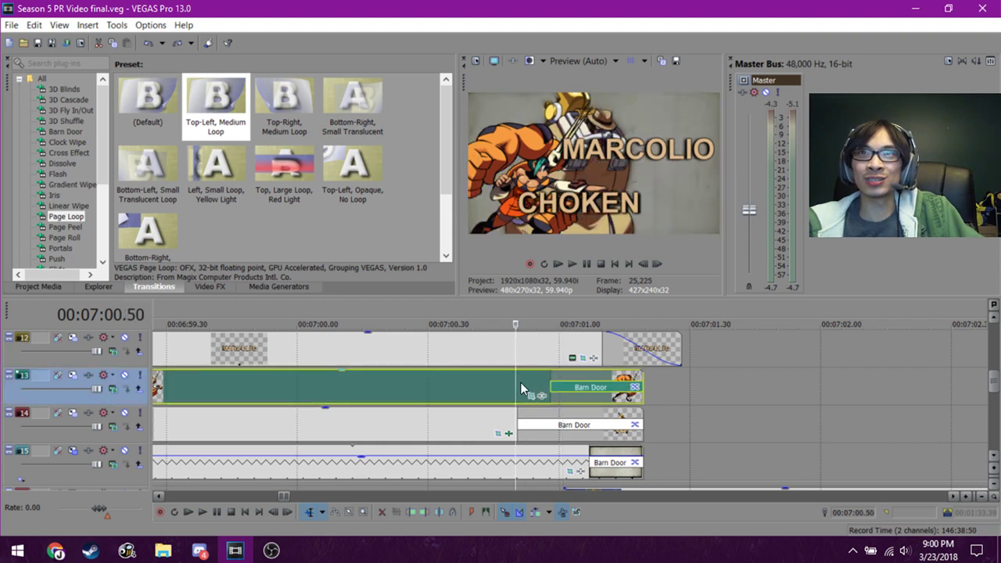
{"action": "left_click", "coordinate": [523, 382]}
{"action": "left_click", "coordinate": [529, 381]}
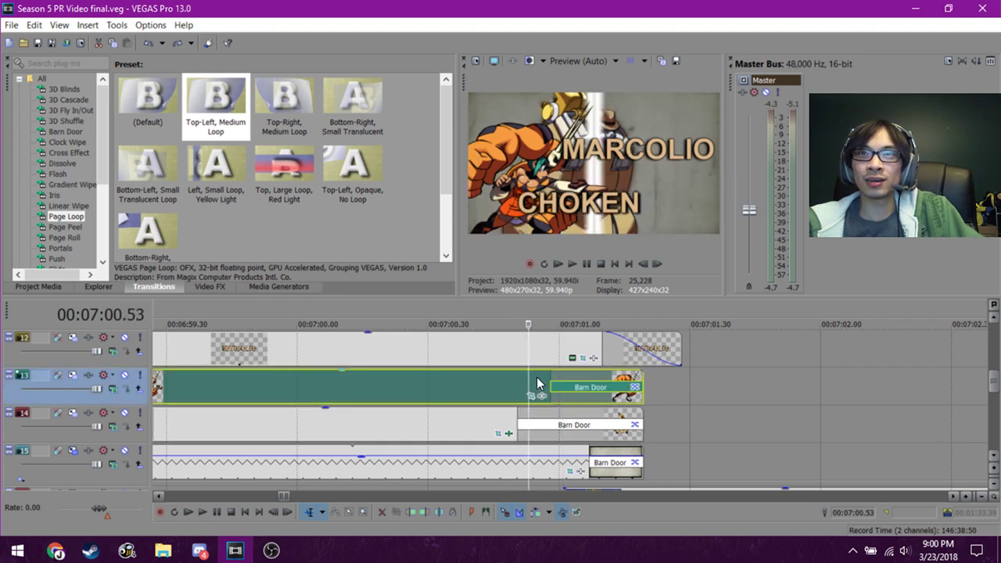
{"action": "left_click", "coordinate": [537, 377]}
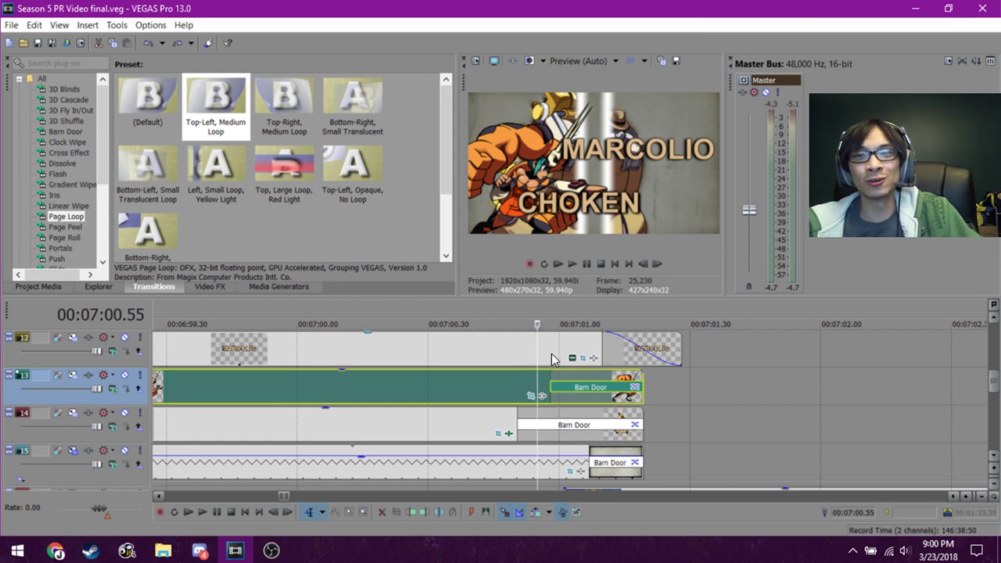
{"action": "left_click", "coordinate": [552, 356]}
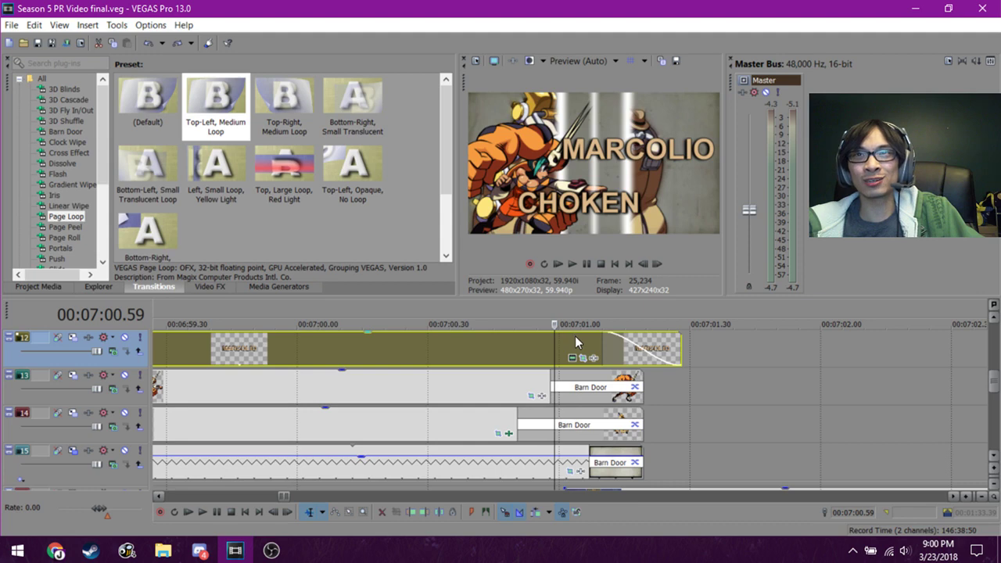
{"action": "left_click", "coordinate": [575, 336]}
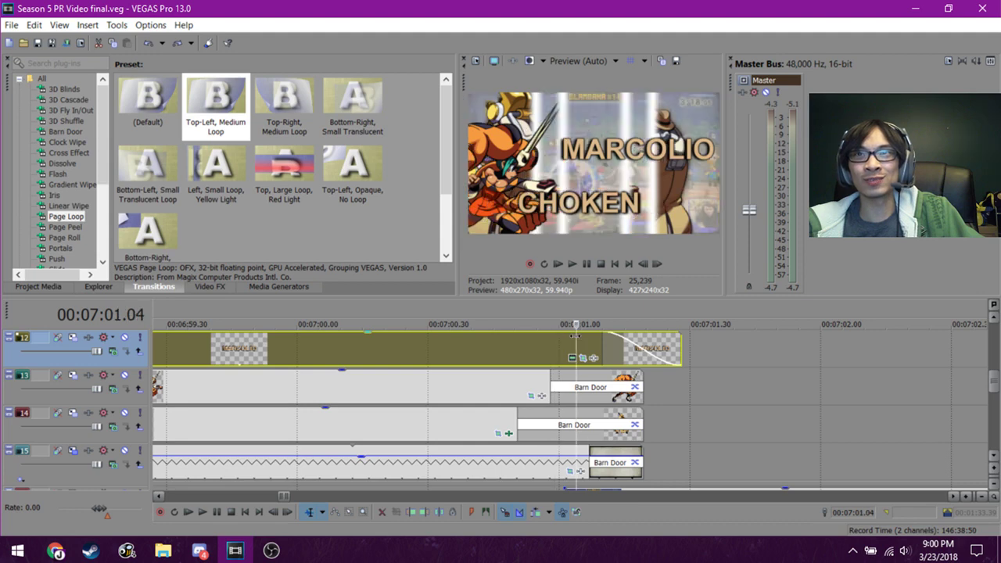
Examine the overlapping Barn Door transitions frame by frame beneath the MARCOLIO title, up to 7:01.05.
{"action": "left_click", "coordinate": [514, 344]}
{"action": "key", "text": "Right"}
{"action": "key", "text": "Right"}
{"action": "key", "text": "Right"}
{"action": "key", "text": "Right"}
{"action": "key", "text": "Right"}
{"action": "key", "text": "Right"}
{"action": "key", "text": "Right"}
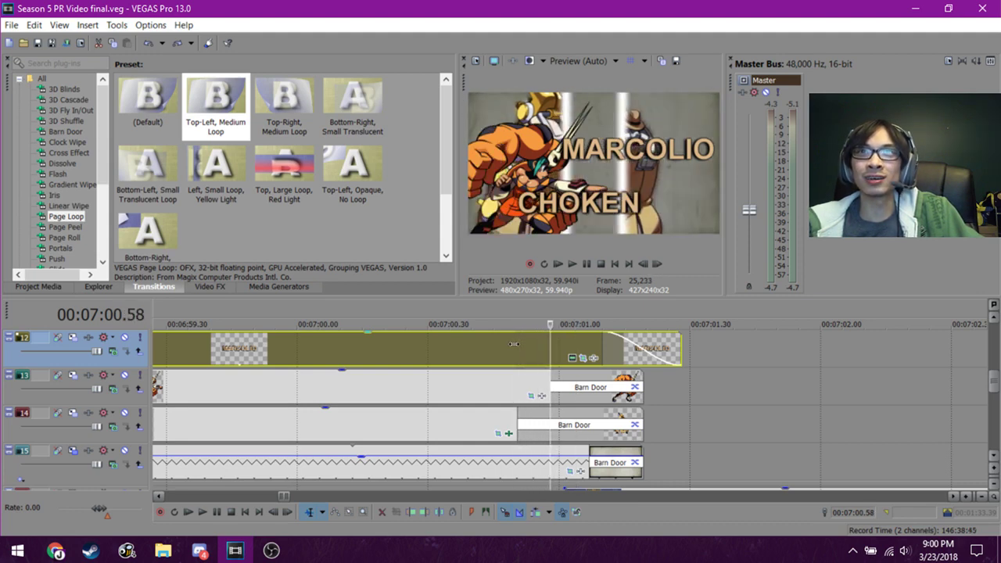
{"action": "key", "text": "Right"}
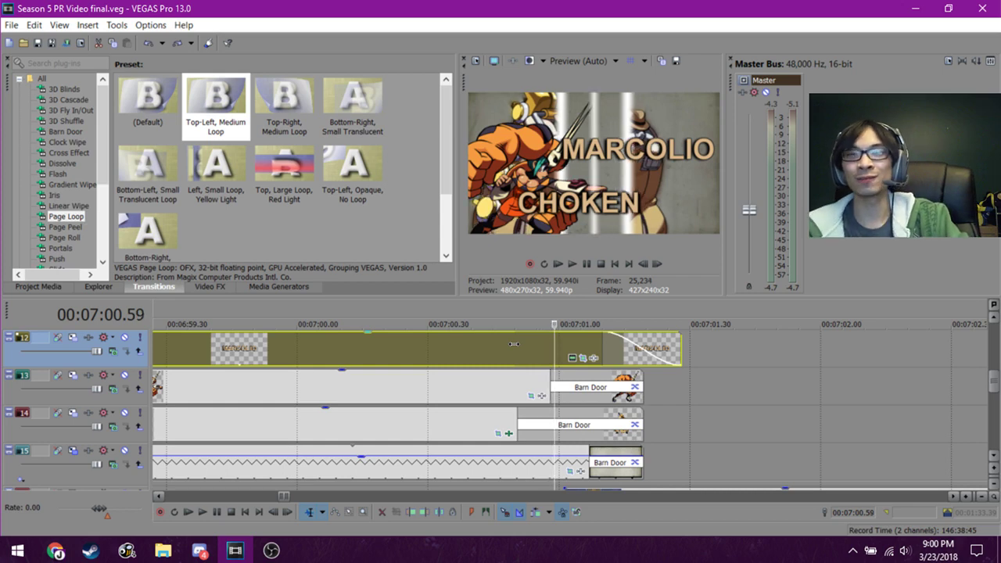
{"action": "key", "text": "Right"}
{"action": "key", "text": "Right"}
{"action": "key", "text": "Right"}
{"action": "key", "text": "Right"}
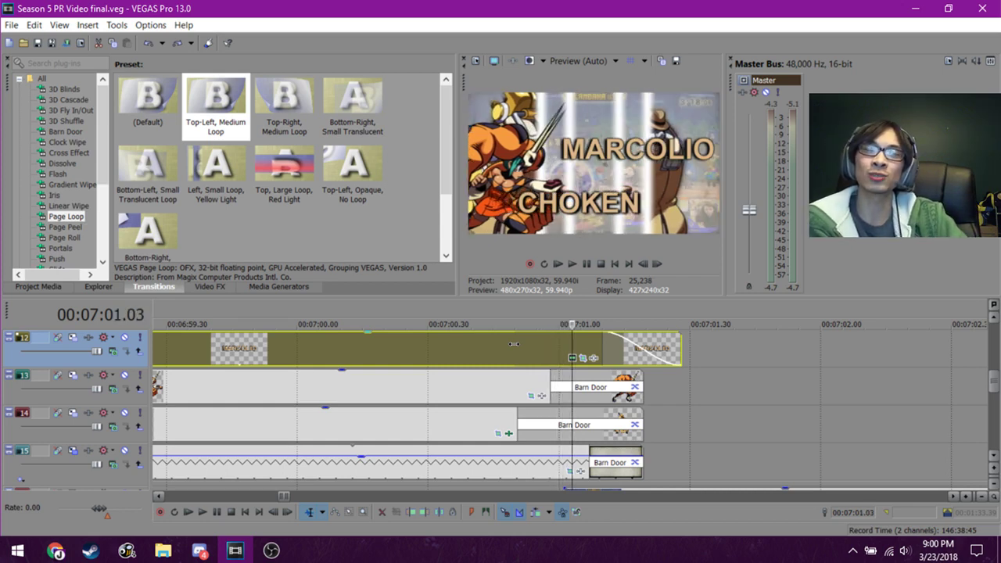
{"action": "key", "text": "Right"}
{"action": "key", "text": "Right"}
{"action": "key", "text": "Right"}
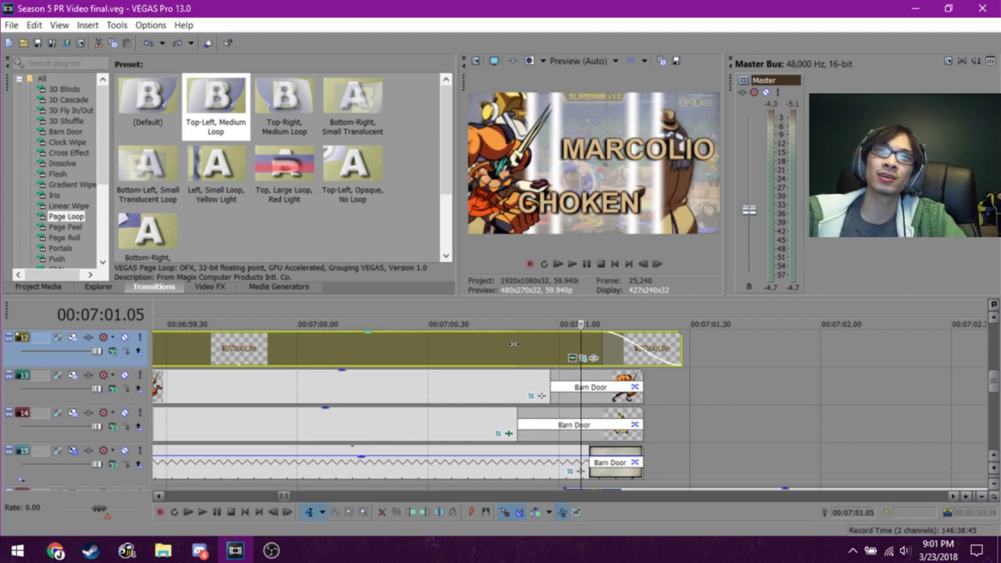
Examine the character clips' Barn Door transitions frame by frame from 7:00.50 to 7:01.06.
{"action": "left_click", "coordinate": [511, 387]}
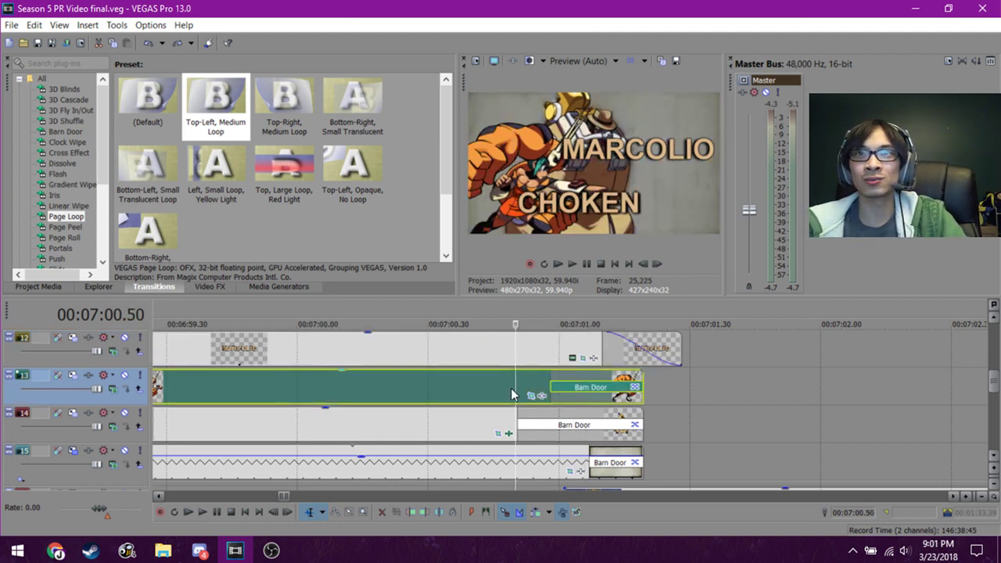
{"action": "key", "text": "Right"}
{"action": "key", "text": "Right"}
{"action": "key", "text": "Right"}
{"action": "key", "text": "Right"}
{"action": "key", "text": "Right"}
{"action": "key", "text": "Right"}
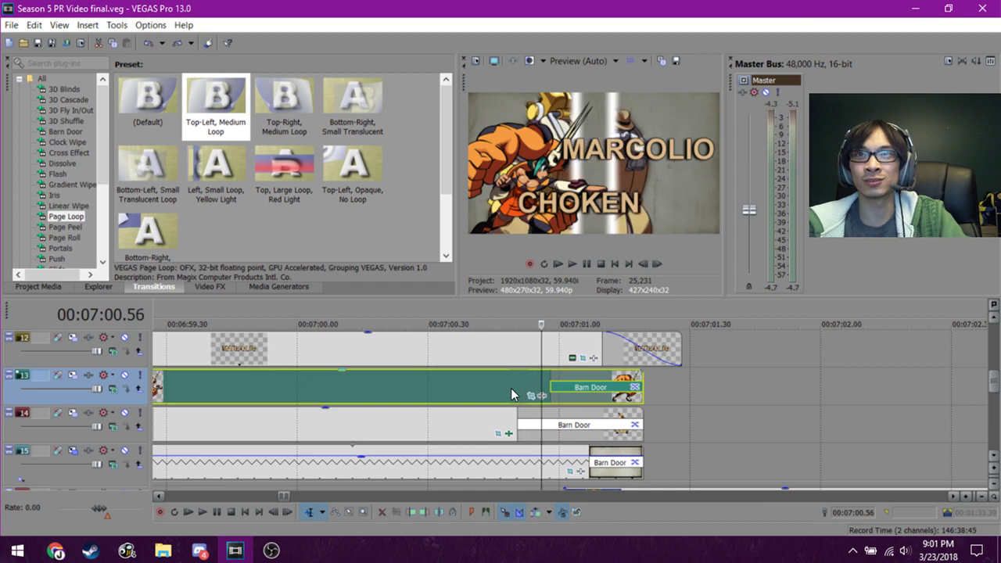
{"action": "key", "text": "Right"}
{"action": "key", "text": "Right"}
{"action": "key", "text": "Right"}
{"action": "left_click", "coordinate": [563, 398]}
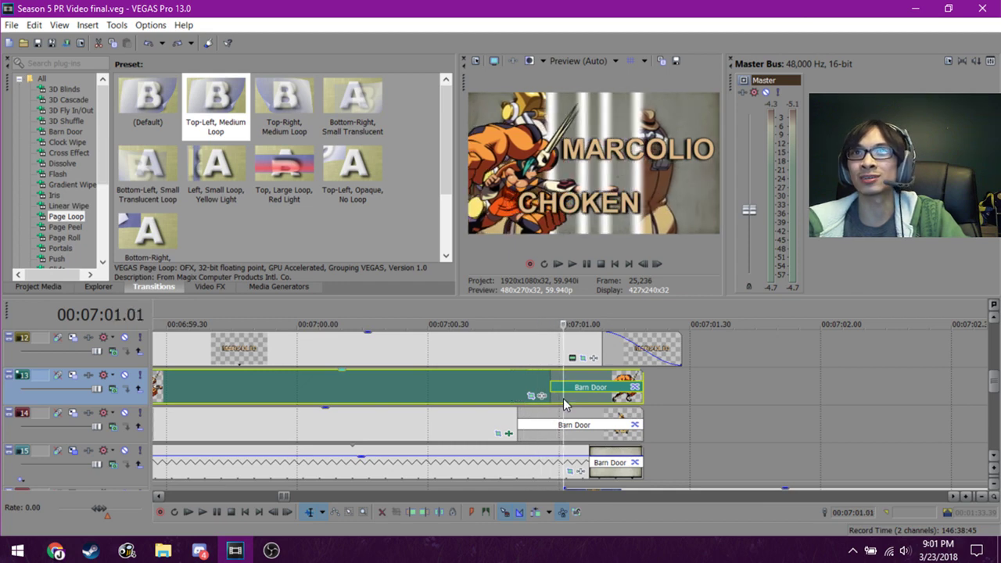
{"action": "key", "text": "Right"}
{"action": "key", "text": "Right"}
{"action": "key", "text": "Right"}
{"action": "key", "text": "Right"}
{"action": "key", "text": "Right"}
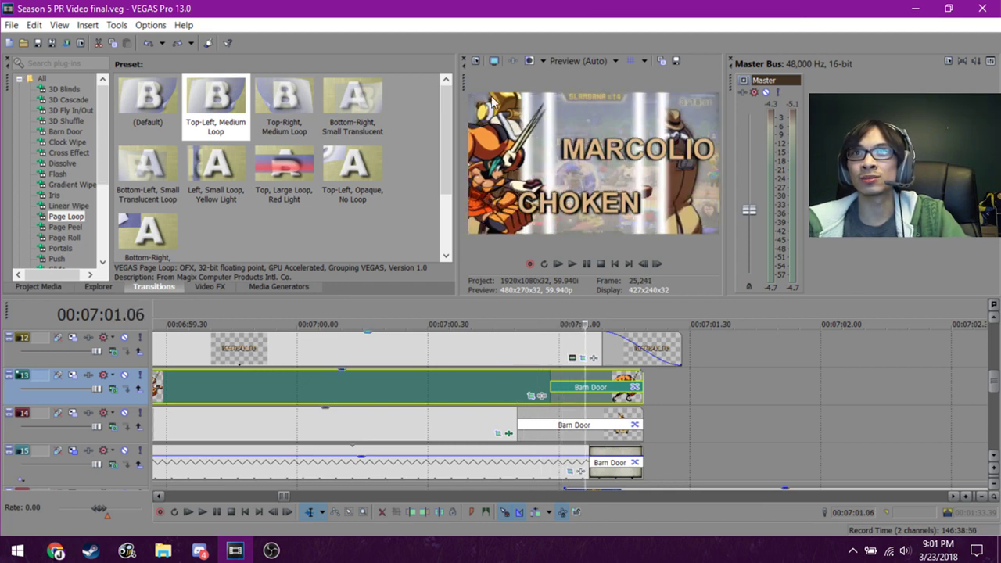
Review the Barn Door frames again from just before the track 13 transition through to 7:01.05.
{"action": "left_click", "coordinate": [515, 383]}
{"action": "key", "text": "Right"}
{"action": "key", "text": "Right"}
{"action": "key", "text": "Right"}
{"action": "key", "text": "Right"}
{"action": "key", "text": "Right"}
{"action": "key", "text": "Right"}
{"action": "key", "text": "Right"}
{"action": "key", "text": "Right"}
{"action": "key", "text": "Right"}
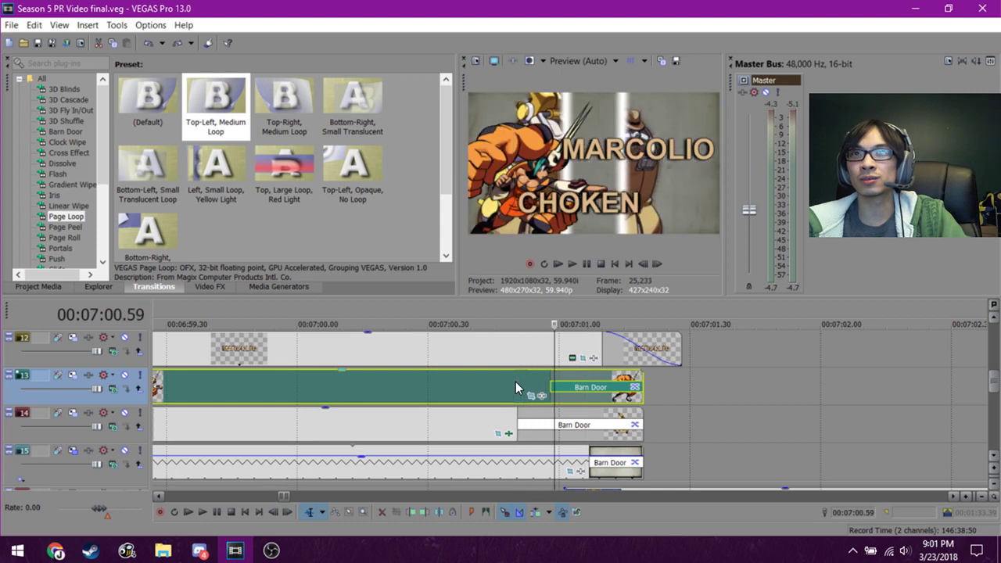
{"action": "key", "text": "Right"}
{"action": "key", "text": "Right"}
{"action": "key", "text": "Right"}
{"action": "key", "text": "Right"}
{"action": "key", "text": "Right"}
{"action": "key", "text": "Right"}
{"action": "key", "text": "Right"}
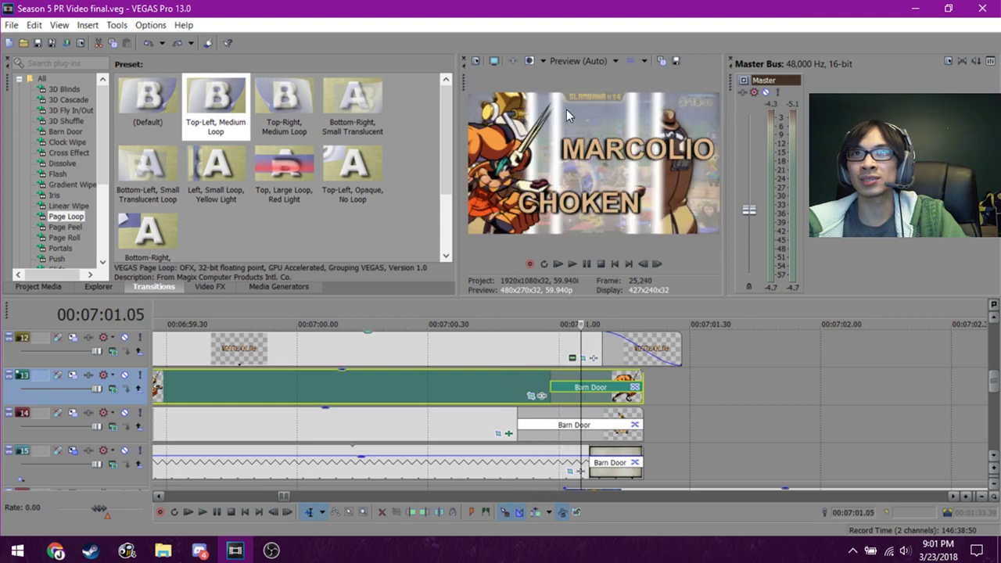
Replay the staggered Barn Door openings twice frame by frame, starting shortly before the track 14 transition.
{"action": "left_click", "coordinate": [490, 391]}
{"action": "key", "text": "Right"}
{"action": "key", "text": "Right"}
{"action": "key", "text": "Right"}
{"action": "key", "text": "Right"}
{"action": "key", "text": "Right"}
{"action": "key", "text": "Right"}
{"action": "key", "text": "Right"}
{"action": "key", "text": "Right"}
{"action": "key", "text": "Right"}
{"action": "key", "text": "Right"}
{"action": "key", "text": "Right"}
{"action": "key", "text": "Right"}
{"action": "key", "text": "Right"}
{"action": "key", "text": "Right"}
{"action": "key", "text": "Right"}
{"action": "key", "text": "Right"}
{"action": "key", "text": "Right"}
{"action": "key", "text": "Right"}
{"action": "key", "text": "Right"}
{"action": "key", "text": "Right"}
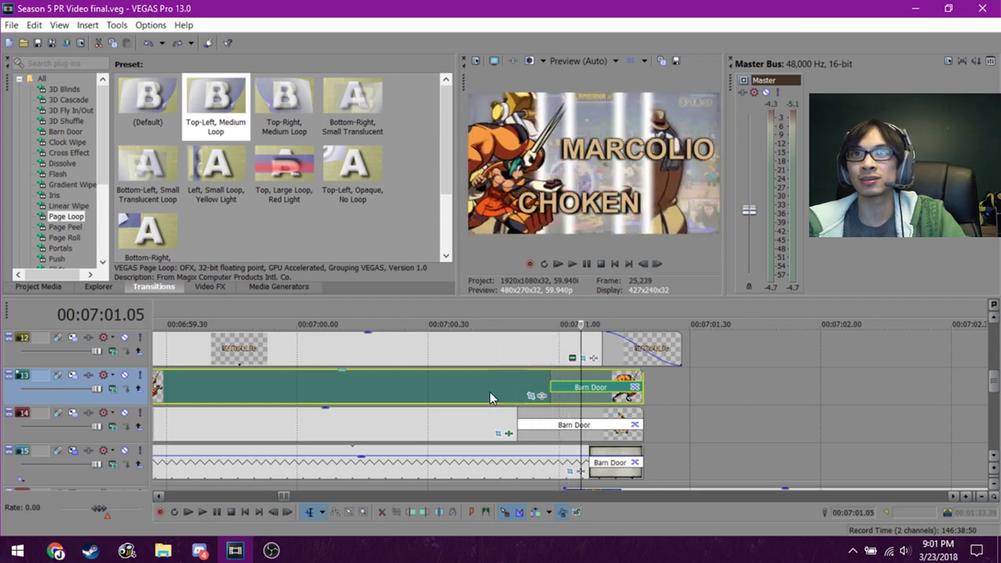
{"action": "left_click", "coordinate": [490, 391]}
{"action": "key", "text": "Right"}
{"action": "key", "text": "Right"}
{"action": "key", "text": "Right"}
{"action": "key", "text": "Right"}
{"action": "key", "text": "Right"}
{"action": "key", "text": "Right"}
{"action": "key", "text": "Right"}
{"action": "key", "text": "Right"}
{"action": "key", "text": "Right"}
{"action": "key", "text": "Right"}
{"action": "key", "text": "Right"}
{"action": "key", "text": "Right"}
{"action": "key", "text": "Right"}
{"action": "key", "text": "Right"}
{"action": "key", "text": "Right"}
{"action": "key", "text": "Right"}
{"action": "key", "text": "Right"}
{"action": "key", "text": "Right"}
{"action": "key", "text": "Right"}
{"action": "key", "text": "Right"}
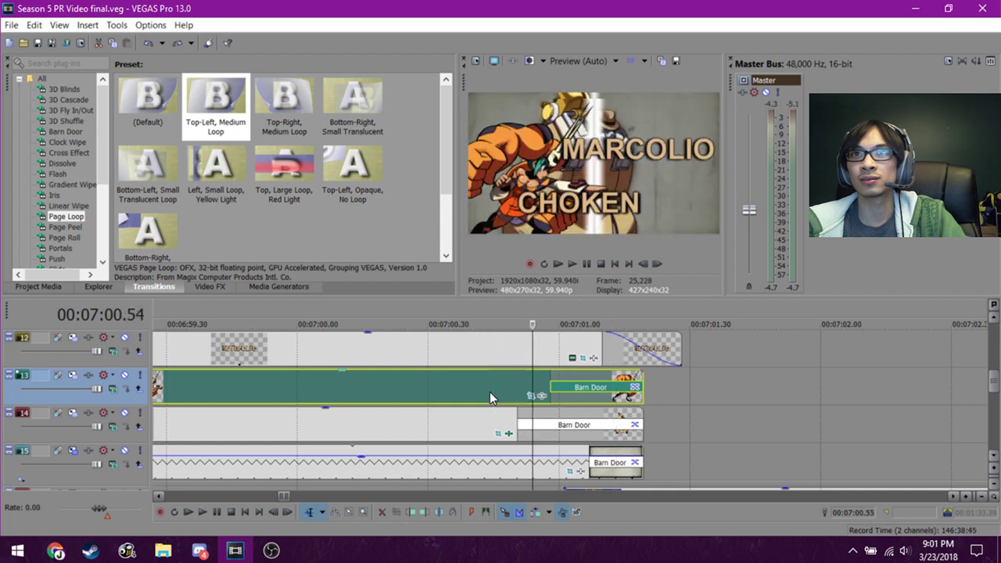
{"action": "key", "text": "Right"}
{"action": "key", "text": "Right"}
{"action": "key", "text": "Right"}
{"action": "key", "text": "Right"}
{"action": "key", "text": "Right"}
{"action": "key", "text": "Right"}
{"action": "key", "text": "Right"}
{"action": "key", "text": "Right"}
{"action": "key", "text": "Right"}
{"action": "key", "text": "Right"}
{"action": "key", "text": "Right"}
{"action": "key", "text": "Right"}
{"action": "key", "text": "Right"}
{"action": "key", "text": "Right"}
{"action": "key", "text": "Right"}
Follow the Barn Door transitions on tracks 14, 13 and 15 frame by frame from 7:00.46 to 7:01.08.
{"action": "left_click", "coordinate": [492, 390]}
{"action": "key", "text": "Right"}
{"action": "key", "text": "Right"}
{"action": "key", "text": "Right"}
{"action": "key", "text": "Right"}
{"action": "key", "text": "Right"}
{"action": "key", "text": "Right"}
{"action": "key", "text": "Right"}
{"action": "key", "text": "Right"}
{"action": "key", "text": "Right"}
{"action": "key", "text": "Right"}
{"action": "key", "text": "Right"}
{"action": "key", "text": "Right"}
{"action": "key", "text": "Right"}
{"action": "key", "text": "Right"}
{"action": "key", "text": "Right"}
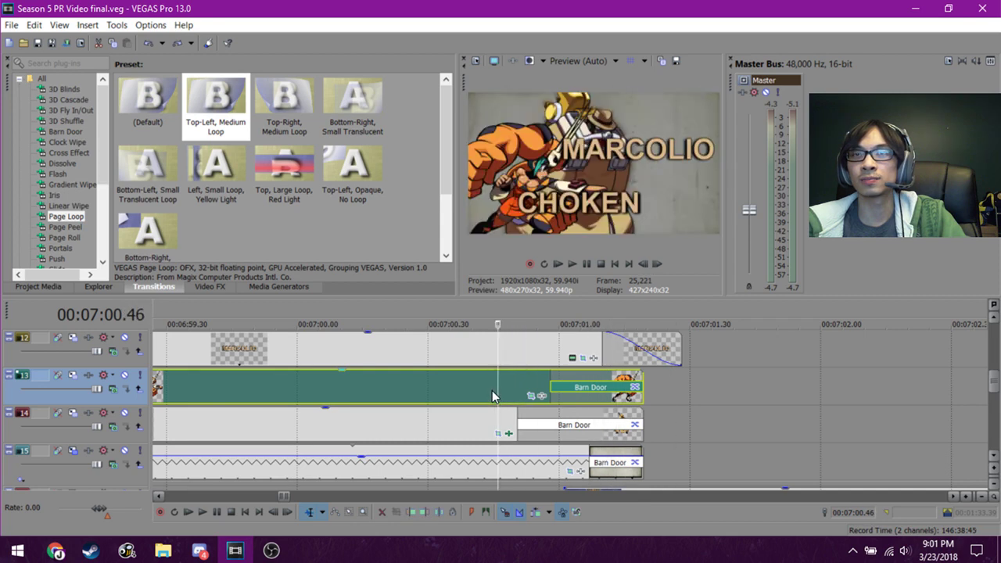
{"action": "key", "text": "Right"}
{"action": "key", "text": "Right"}
{"action": "key", "text": "Right"}
{"action": "key", "text": "Right"}
{"action": "key", "text": "Right"}
{"action": "key", "text": "Right"}
{"action": "key", "text": "Right"}
{"action": "key", "text": "Right"}
{"action": "scroll", "coordinate": [572, 378], "scroll_direction": "right", "scroll_amount": 1}
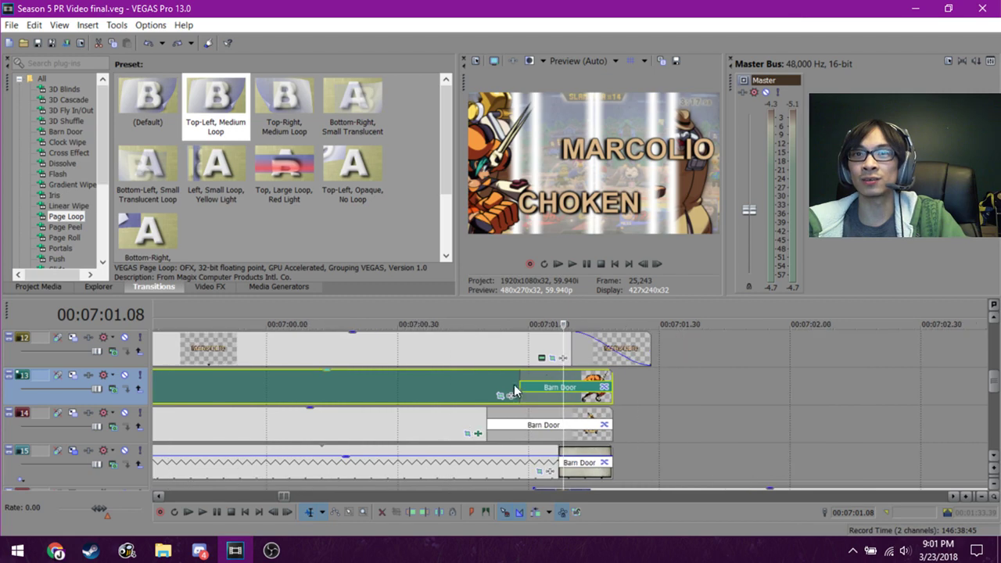
Recheck the start of the track 14 Barn Door frame by frame from before the transition to 7:00.57.
{"action": "left_click", "coordinate": [484, 378]}
{"action": "key", "text": "Right"}
{"action": "key", "text": "Right"}
{"action": "key", "text": "Right"}
{"action": "left_click", "coordinate": [456, 375]}
{"action": "key", "text": "Right"}
{"action": "key", "text": "Right"}
{"action": "key", "text": "Right"}
{"action": "key", "text": "Right"}
{"action": "key", "text": "Right"}
{"action": "key", "text": "Right"}
{"action": "key", "text": "Right"}
{"action": "key", "text": "Right"}
{"action": "key", "text": "Right"}
{"action": "key", "text": "Right"}
{"action": "key", "text": "Right"}
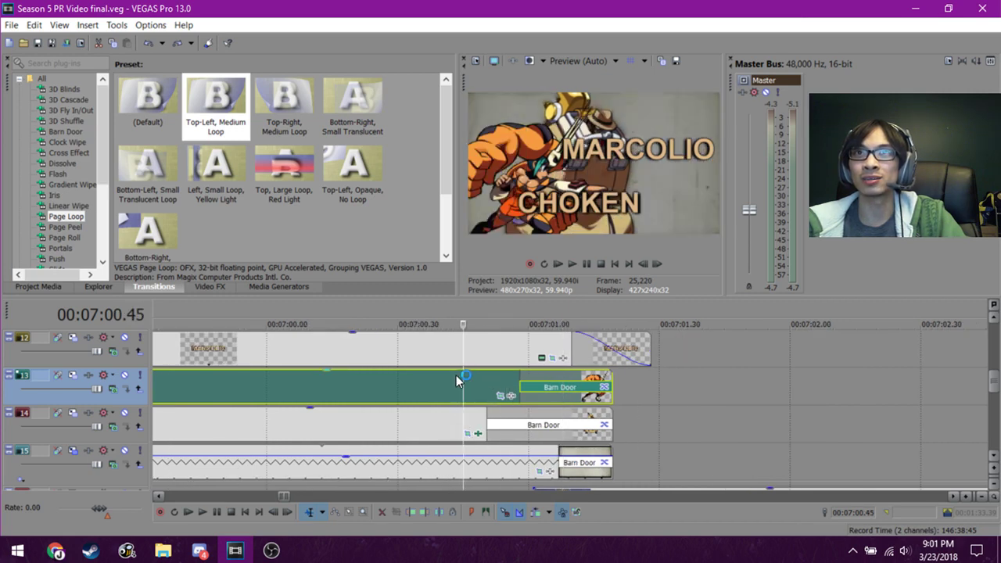
{"action": "key", "text": "Right"}
{"action": "key", "text": "Right"}
{"action": "key", "text": "Right"}
{"action": "key", "text": "Right"}
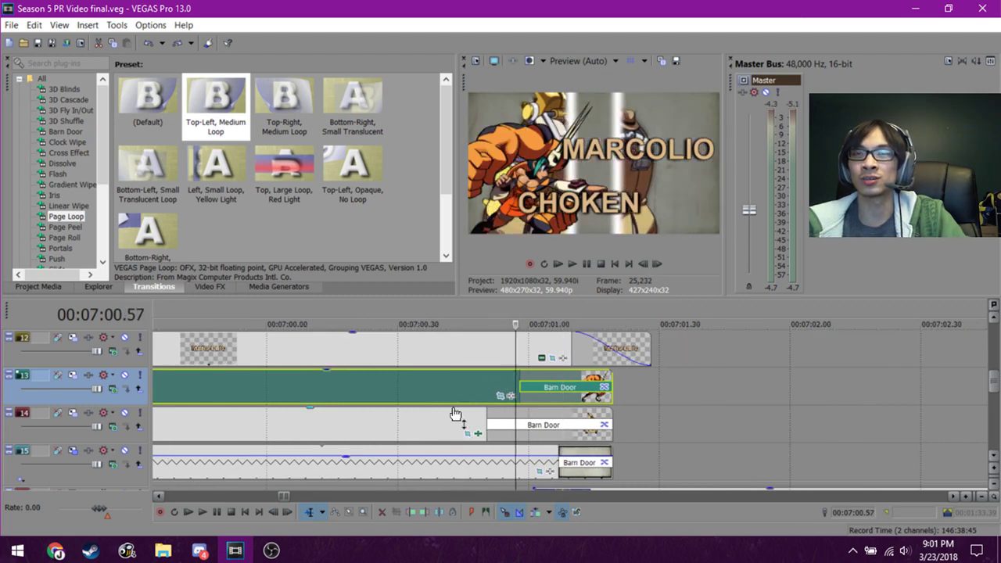
Follow the Barn Door transitions on tracks 13, 14 and 15 frame by frame from 7:00.57 to 7:01.15.
{"action": "key", "text": "Right"}
{"action": "key", "text": "Right"}
{"action": "key", "text": "Right"}
{"action": "key", "text": "Right"}
{"action": "key", "text": "Right"}
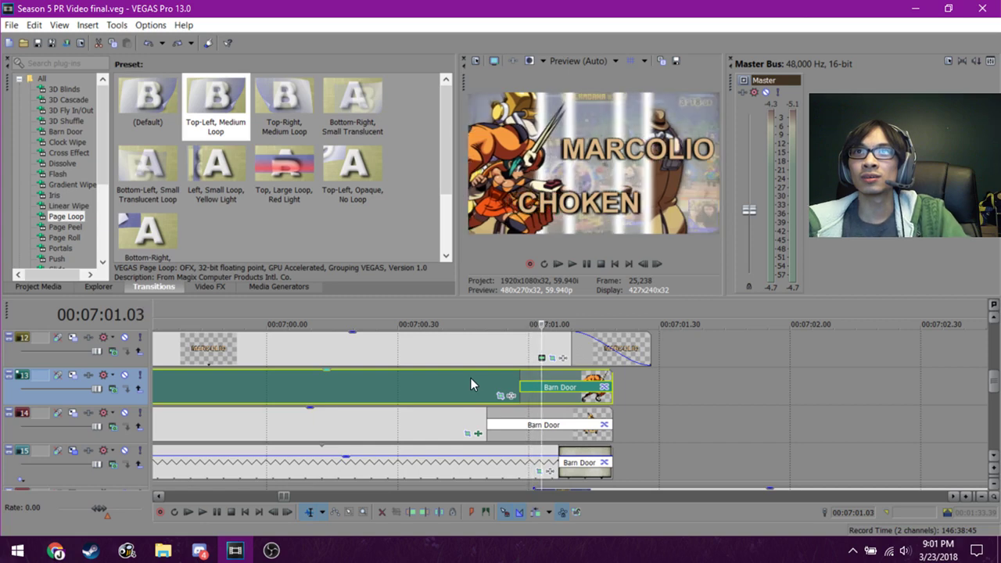
{"action": "key", "text": "Right"}
{"action": "key", "text": "Right"}
{"action": "key", "text": "Right"}
{"action": "key", "text": "Right"}
{"action": "key", "text": "Right"}
{"action": "key", "text": "Right"}
{"action": "key", "text": "Right"}
{"action": "key", "text": "Right"}
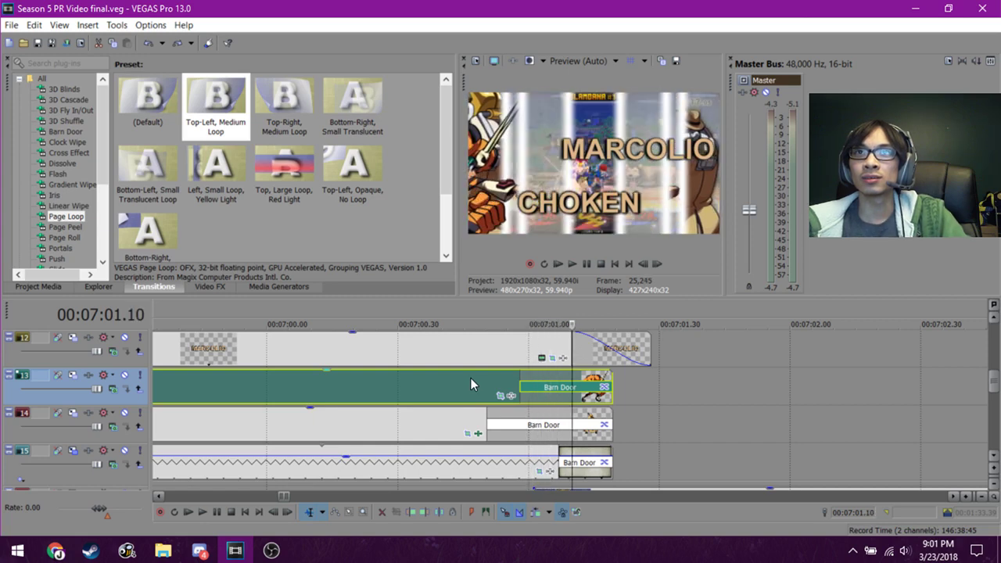
{"action": "key", "text": "Right"}
{"action": "key", "text": "Right"}
{"action": "key", "text": "Right"}
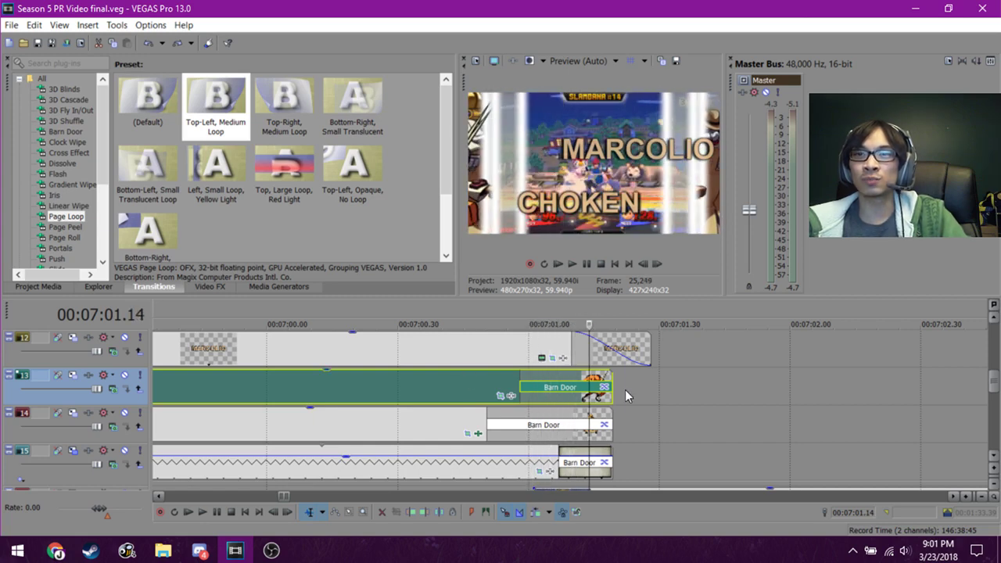
{"action": "key", "text": "Right"}
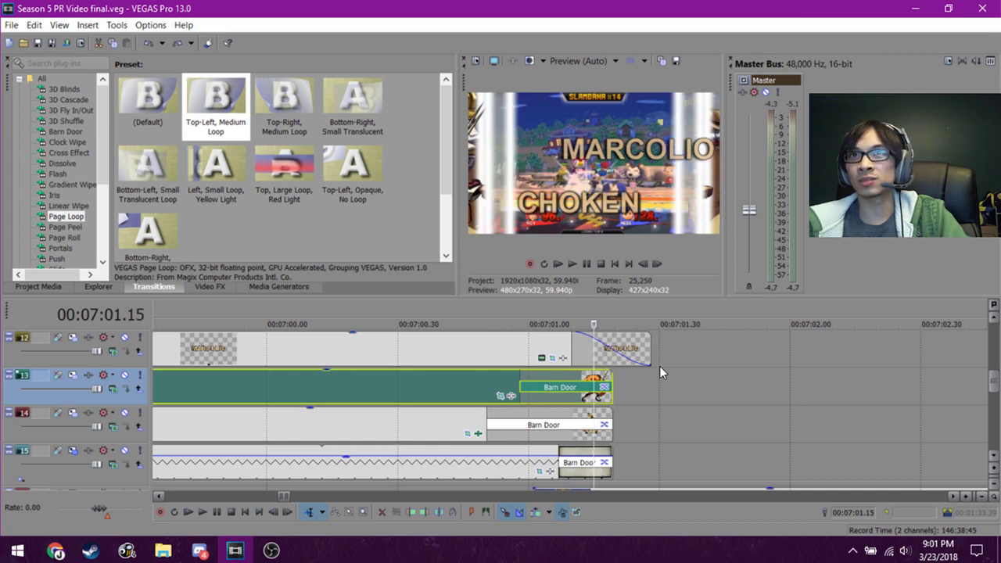
Replay the Barn Door openings frame by frame twice, first from just before track 13's transition and again from just before track 14's.
{"action": "left_click", "coordinate": [509, 362]}
{"action": "key", "text": "Right"}
{"action": "key", "text": "Right"}
{"action": "key", "text": "Right"}
{"action": "key", "text": "Right"}
{"action": "key", "text": "Right"}
{"action": "key", "text": "Right"}
{"action": "key", "text": "Right"}
{"action": "key", "text": "Right"}
{"action": "key", "text": "Right"}
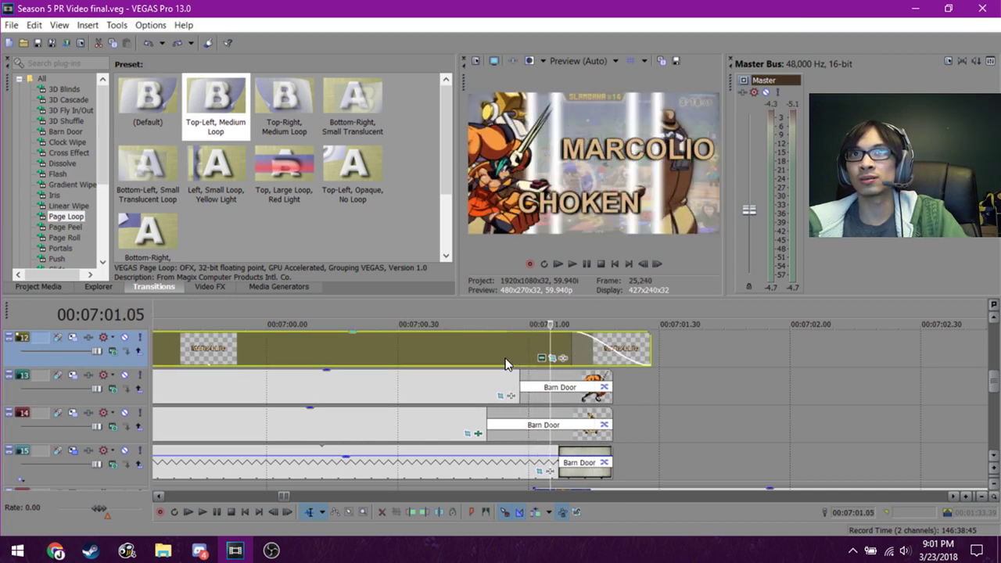
{"action": "left_click", "coordinate": [484, 351]}
{"action": "key", "text": "Right"}
{"action": "key", "text": "Right"}
{"action": "key", "text": "Right"}
{"action": "key", "text": "Right"}
{"action": "key", "text": "Right"}
{"action": "key", "text": "Right"}
{"action": "key", "text": "Right"}
{"action": "key", "text": "Right"}
{"action": "key", "text": "Right"}
{"action": "key", "text": "Right"}
{"action": "key", "text": "Right"}
{"action": "key", "text": "Right"}
{"action": "key", "text": "Right"}
{"action": "key", "text": "Right"}
{"action": "key", "text": "Right"}
{"action": "key", "text": "Right"}
{"action": "key", "text": "Right"}
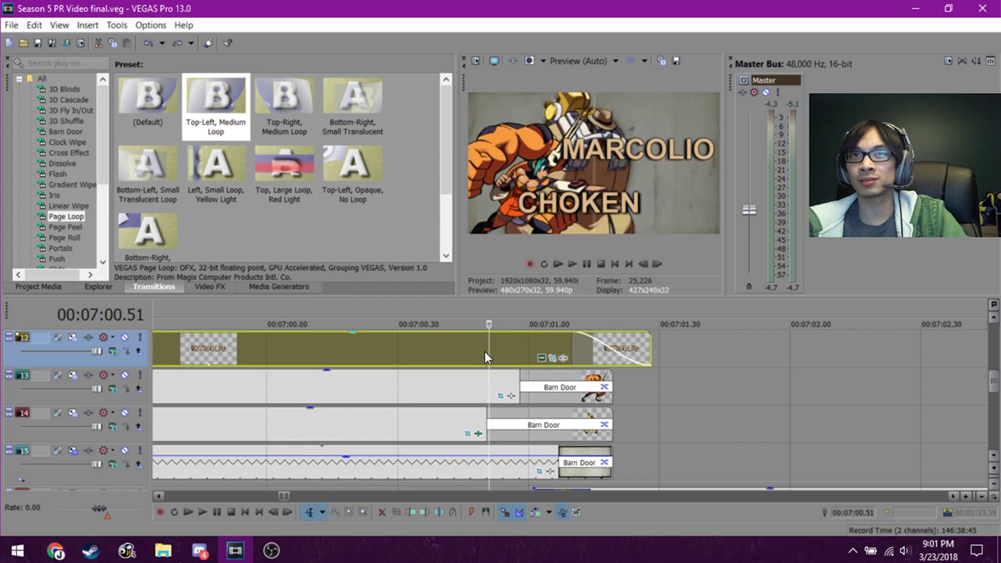
Review all the staggered Barn Door transitions frame by frame from before track 14's transition through to 7:01.16.
{"action": "left_click", "coordinate": [471, 354]}
{"action": "key", "text": "Right"}
{"action": "key", "text": "Right"}
{"action": "key", "text": "Right"}
{"action": "key", "text": "Right"}
{"action": "key", "text": "Right"}
{"action": "key", "text": "Right"}
{"action": "key", "text": "Right"}
{"action": "key", "text": "Right"}
{"action": "key", "text": "Right"}
{"action": "key", "text": "Right"}
{"action": "key", "text": "Right"}
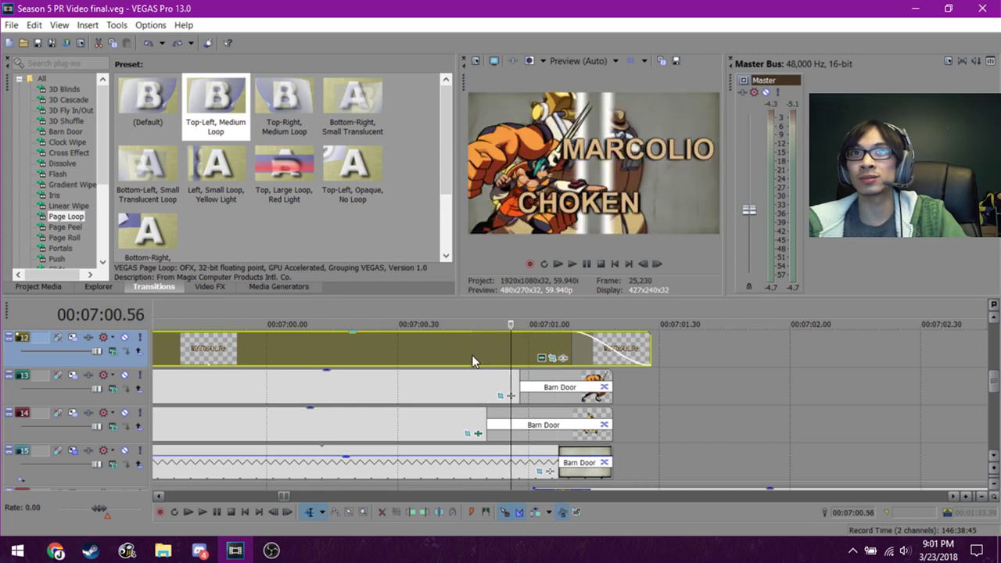
{"action": "key", "text": "Right"}
{"action": "key", "text": "Right"}
{"action": "key", "text": "Right"}
{"action": "key", "text": "Right"}
{"action": "key", "text": "Right"}
{"action": "key", "text": "Right"}
{"action": "key", "text": "Right"}
{"action": "key", "text": "Right"}
{"action": "key", "text": "Right"}
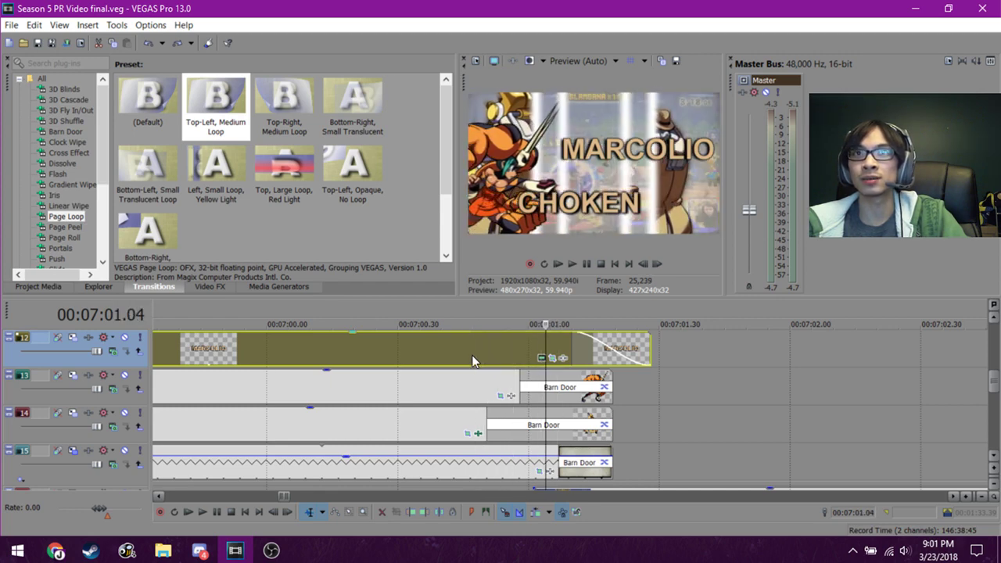
{"action": "key", "text": "Right"}
{"action": "key", "text": "Right"}
{"action": "key", "text": "Right"}
{"action": "key", "text": "Right"}
{"action": "key", "text": "Right"}
{"action": "key", "text": "Right"}
{"action": "key", "text": "Right"}
{"action": "key", "text": "Right"}
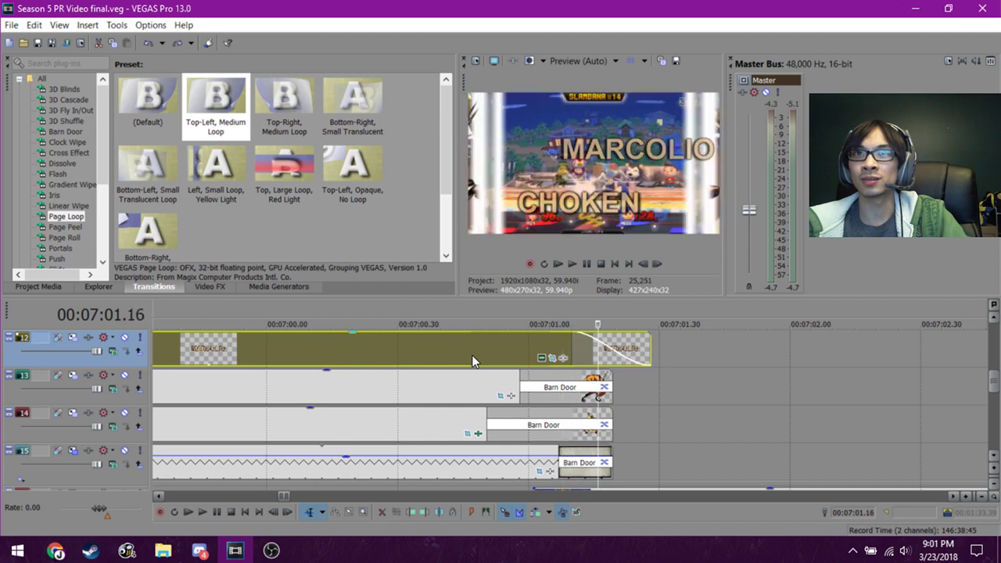
Examine the last Barn Door frames and the title's fade-out on track 12, finishing past its end at 7:01.33.
{"action": "left_click", "coordinate": [529, 349]}
{"action": "key", "text": "Right"}
{"action": "key", "text": "Right"}
{"action": "key", "text": "Right"}
{"action": "key", "text": "Right"}
{"action": "key", "text": "Right"}
{"action": "key", "text": "Right"}
{"action": "key", "text": "Right"}
{"action": "key", "text": "Right"}
{"action": "key", "text": "Right"}
{"action": "key", "text": "Right"}
{"action": "key", "text": "Right"}
{"action": "key", "text": "Right"}
{"action": "key", "text": "Right"}
{"action": "key", "text": "Right"}
{"action": "key", "text": "Right"}
{"action": "key", "text": "Right"}
{"action": "key", "text": "Right"}
{"action": "key", "text": "Right"}
{"action": "key", "text": "Right"}
{"action": "key", "text": "Right"}
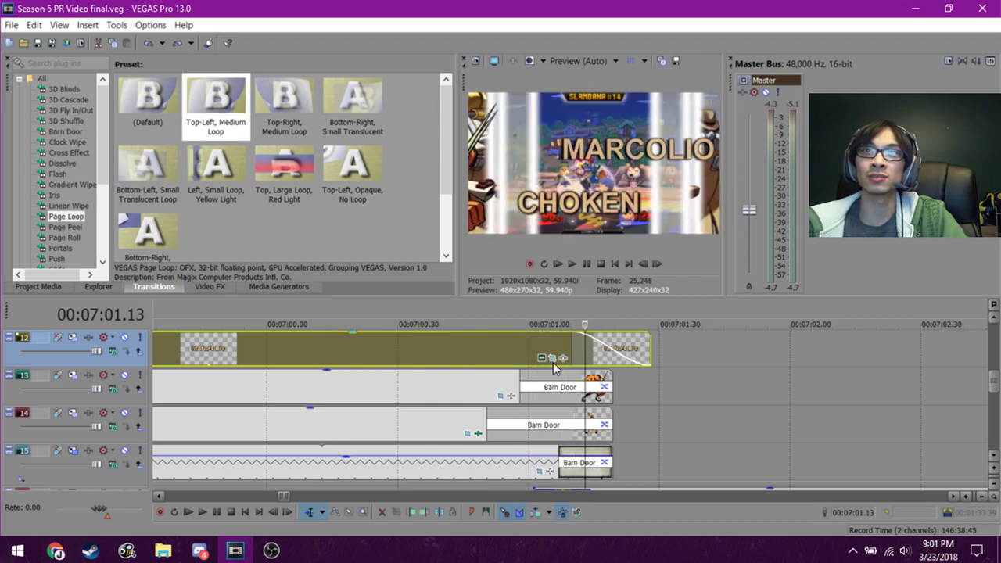
{"action": "left_click", "coordinate": [671, 396]}
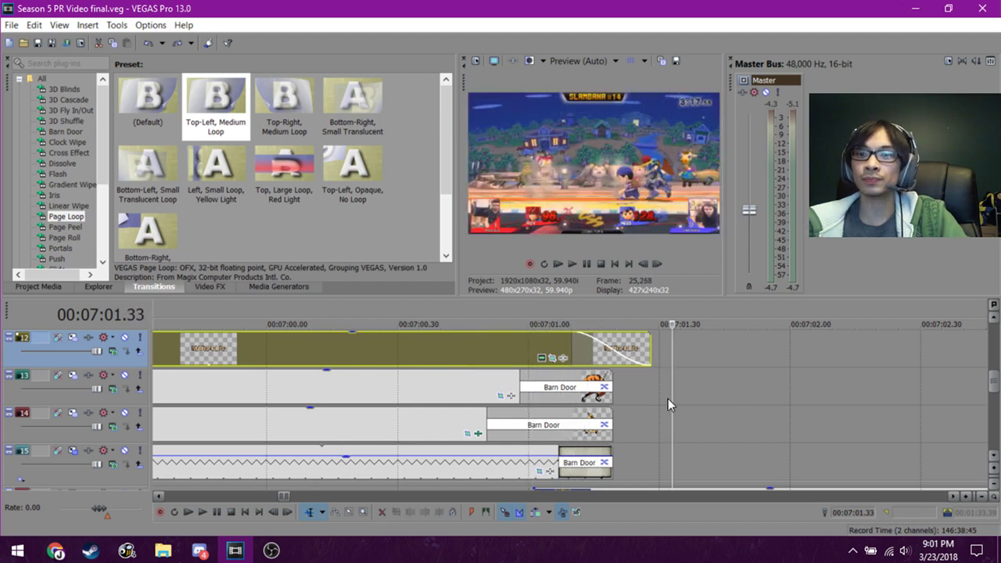
Play the gameplay clip on track 16 from just after the title section through to the film reel overlay.
{"action": "scroll", "coordinate": [668, 399], "scroll_direction": "down", "scroll_amount": 2}
{"action": "scroll", "coordinate": [671, 404], "scroll_direction": "down", "scroll_amount": 1}
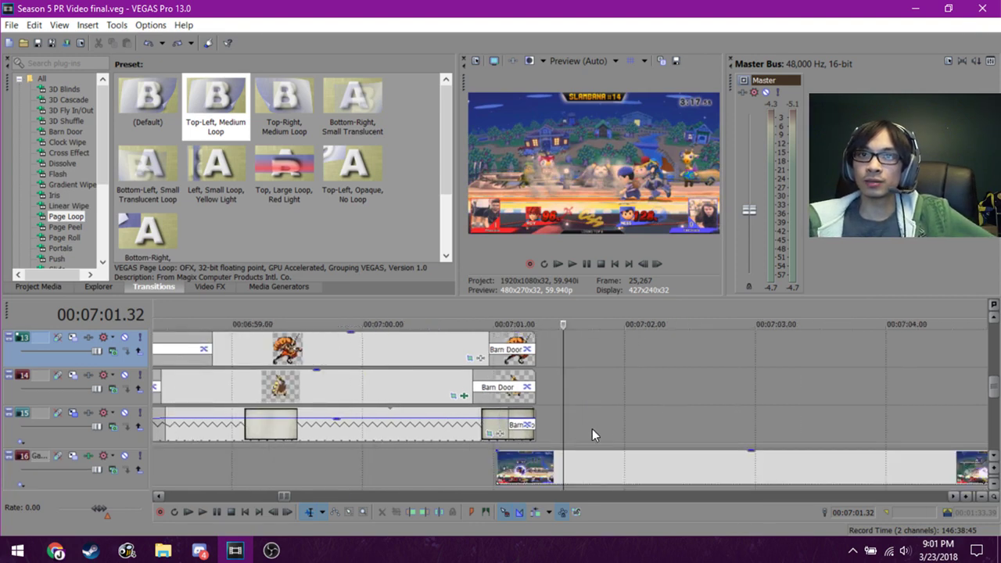
{"action": "scroll", "coordinate": [579, 426], "scroll_direction": "down", "scroll_amount": 3}
{"action": "left_click", "coordinate": [579, 425]}
{"action": "key", "text": "space"}
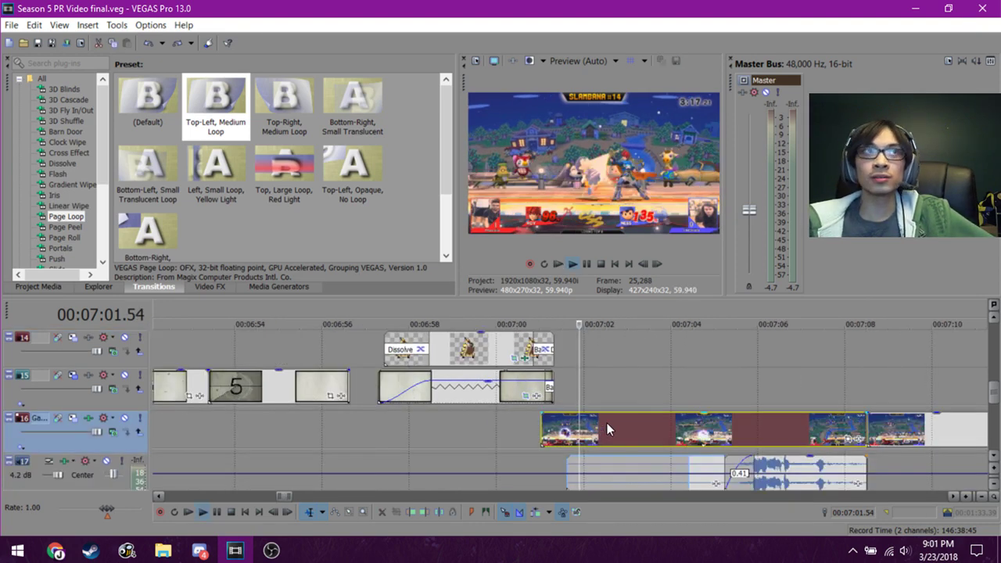
{"action": "scroll", "coordinate": [649, 403], "scroll_direction": "down", "scroll_amount": 2}
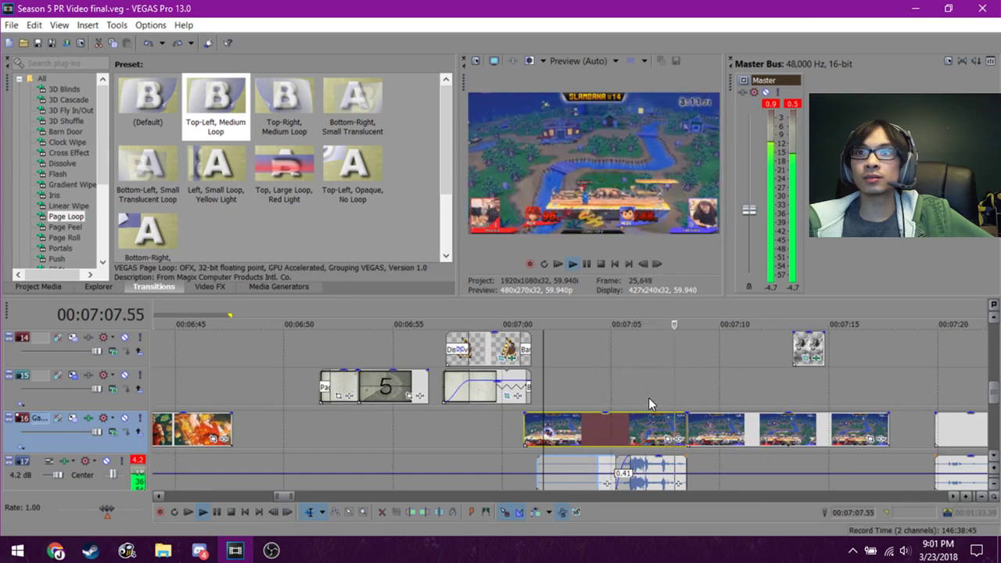
{"action": "scroll", "coordinate": [662, 400], "scroll_direction": "right", "scroll_amount": 2}
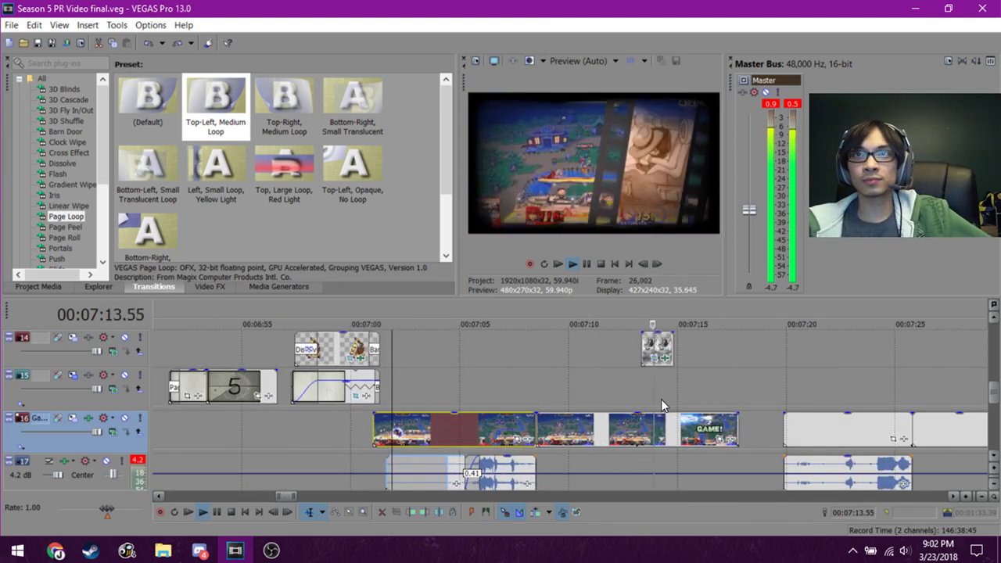
Stop at the film reel overlay near 7:13 and inspect its stacked events on tracks 11 to 14.
{"action": "key", "text": "space"}
{"action": "left_click", "coordinate": [648, 348]}
{"action": "scroll", "coordinate": [630, 384], "scroll_direction": "up", "scroll_amount": 2}
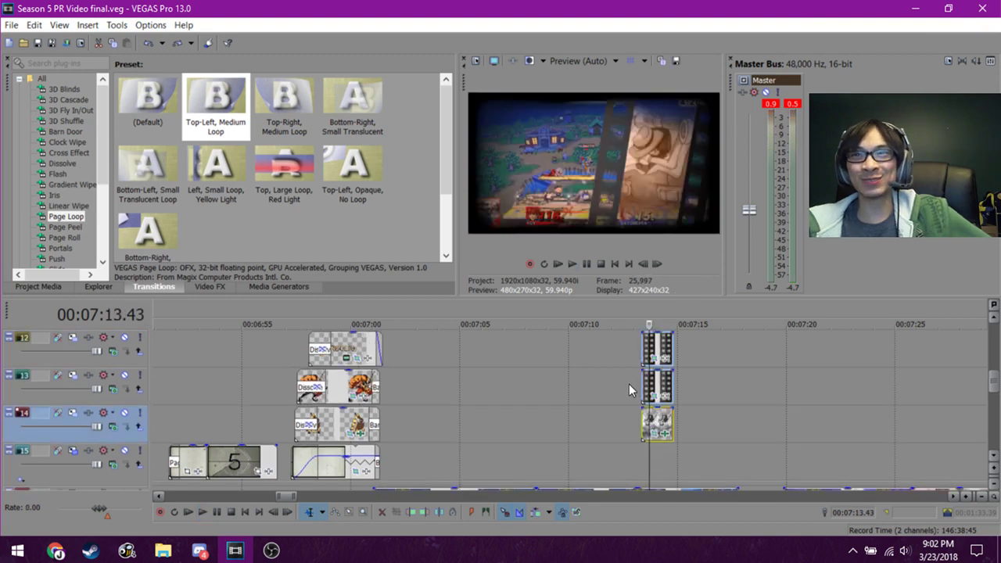
{"action": "scroll", "coordinate": [643, 390], "scroll_direction": "up", "scroll_amount": 3}
{"action": "scroll", "coordinate": [643, 391], "scroll_direction": "up", "scroll_amount": 1}
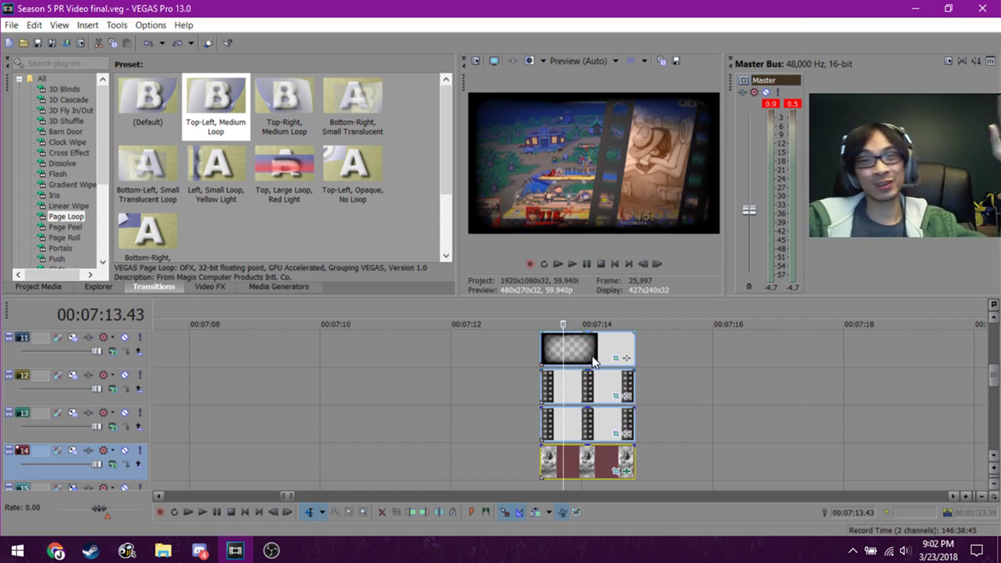
{"action": "left_click", "coordinate": [550, 351]}
{"action": "key", "text": "space"}
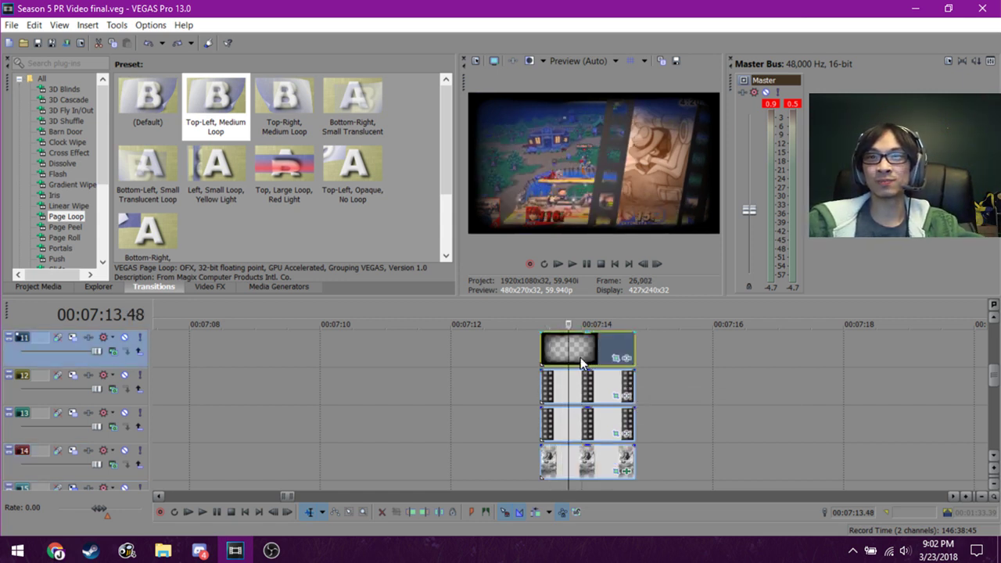
Inspect the Pan/Crop settings of both reelframes events, super_bigband01 and the reel event on tracks 11 to 14.
{"action": "left_click", "coordinate": [617, 435]}
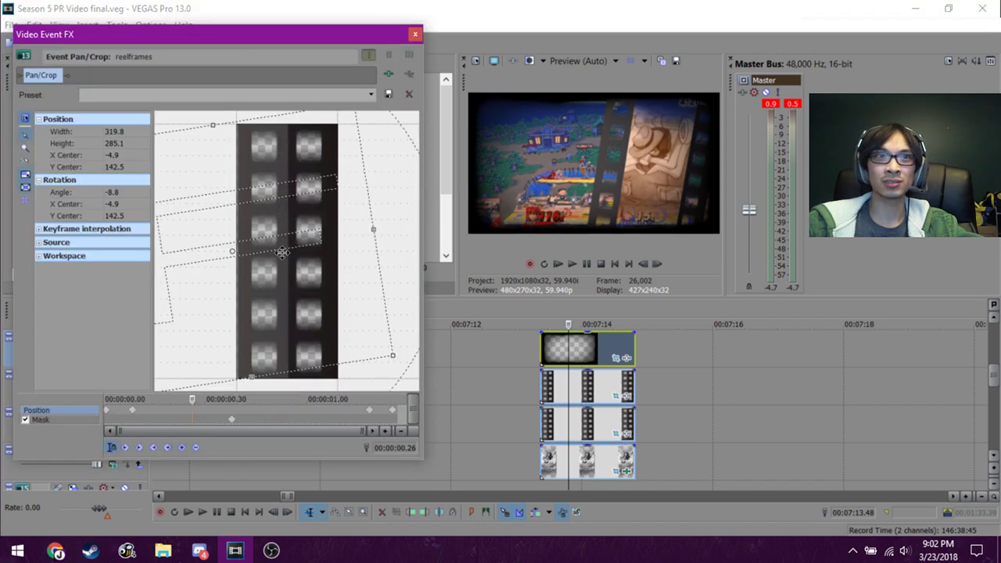
{"action": "left_click", "coordinate": [620, 402]}
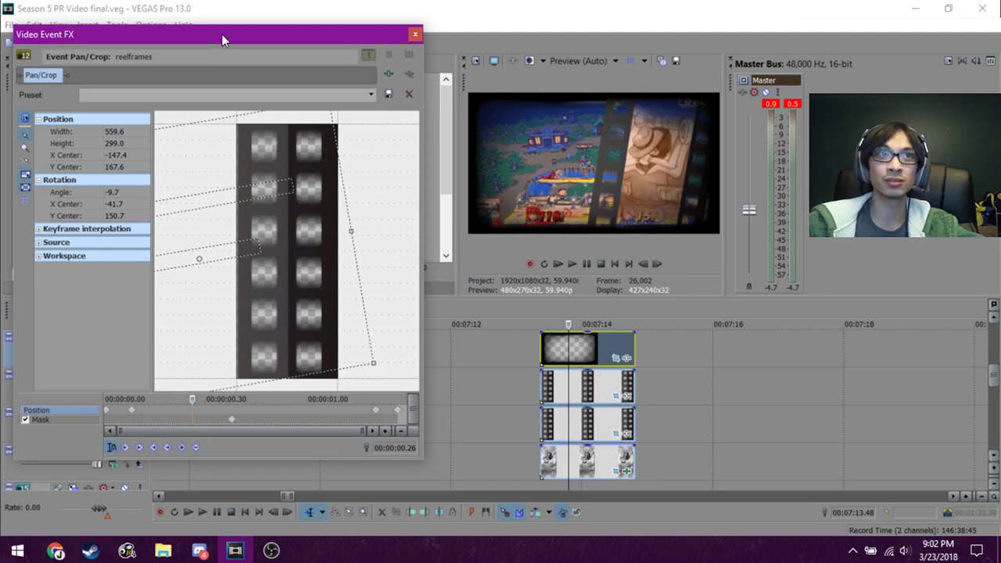
{"action": "left_click_drag", "start_coordinate": [221, 34], "coordinate": [237, 51]}
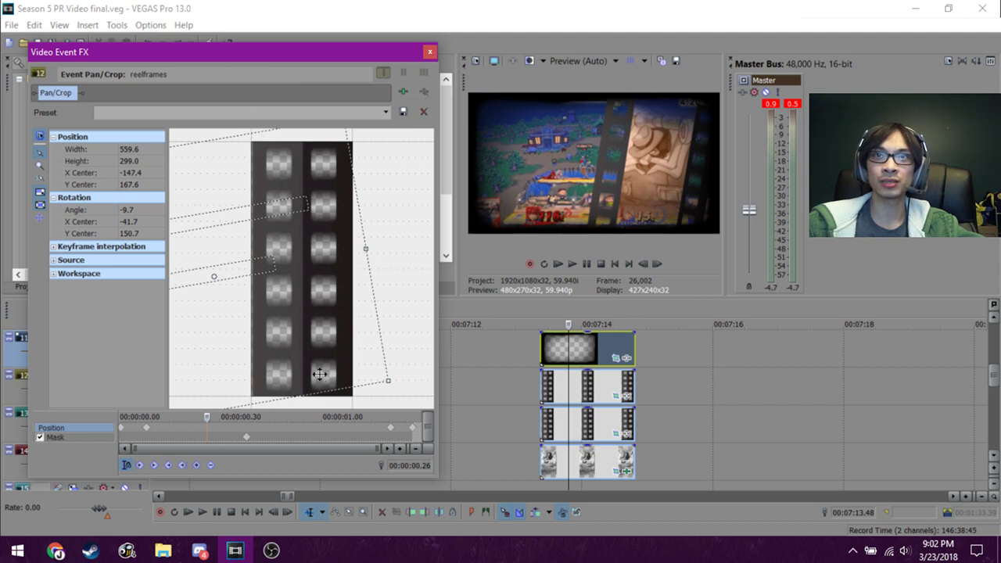
{"action": "left_click", "coordinate": [430, 52]}
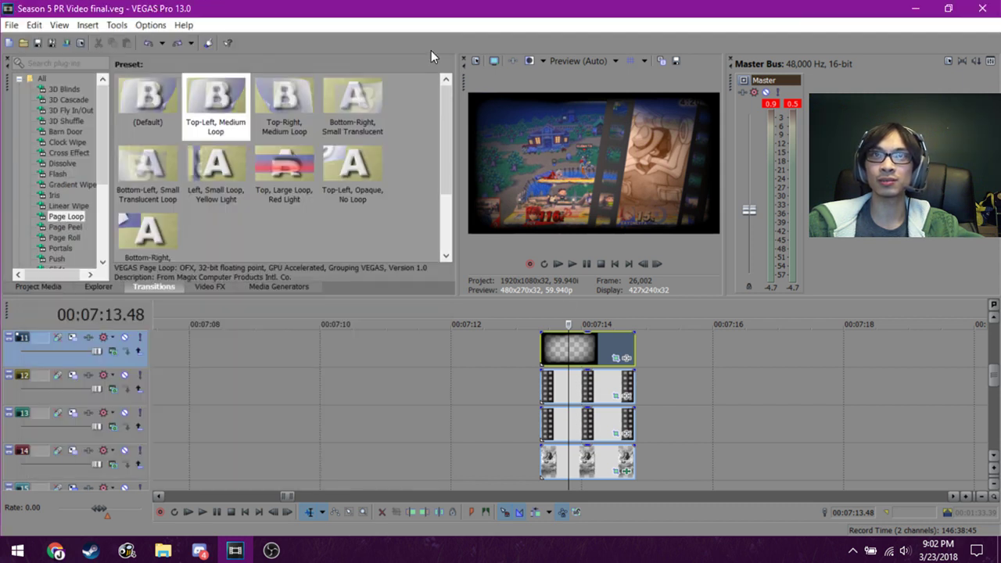
{"action": "left_click", "coordinate": [614, 474]}
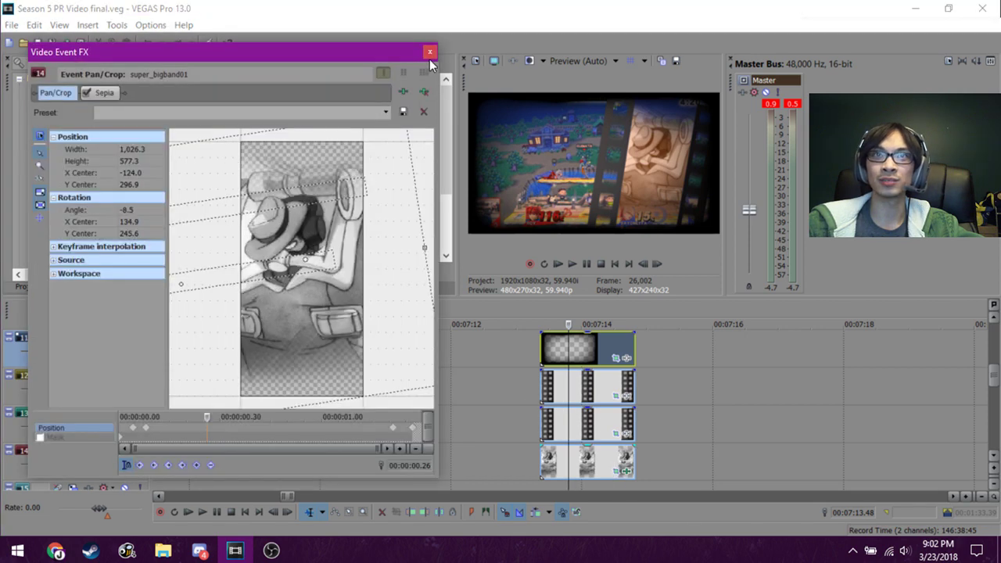
{"action": "left_click", "coordinate": [429, 51]}
{"action": "left_click", "coordinate": [616, 359]}
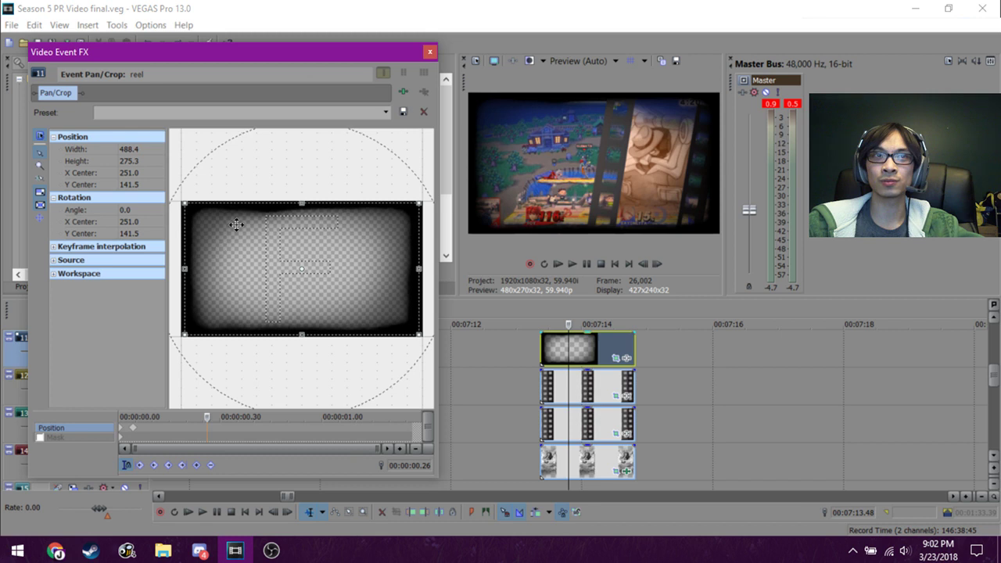
{"action": "left_click", "coordinate": [429, 52]}
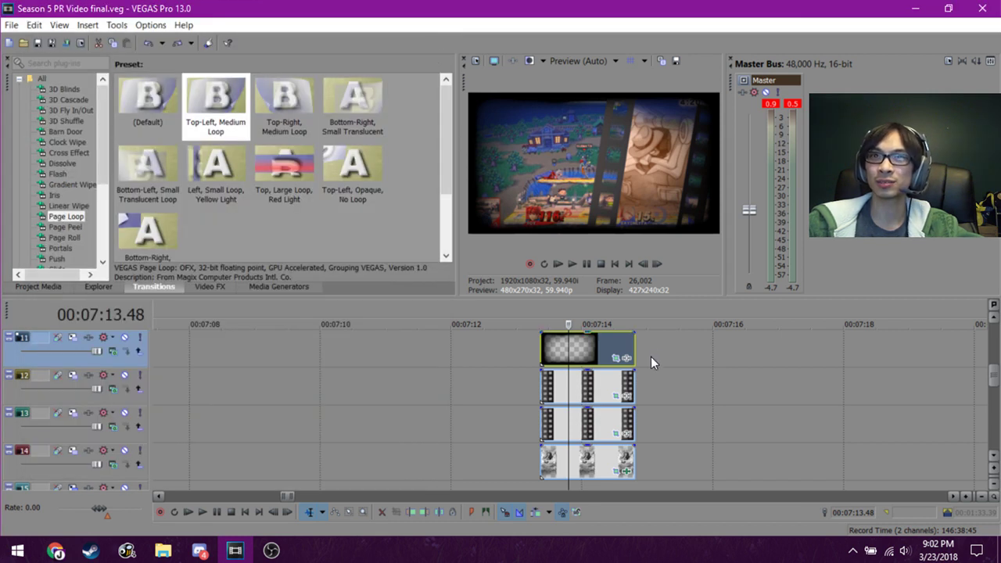
Preview the overlay at 7:14.18 and 7:14.36, and scrub through the Pan/Crop position keyframes of track 12's reelframes event.
{"action": "left_click", "coordinate": [601, 347]}
{"action": "left_click", "coordinate": [601, 345]}
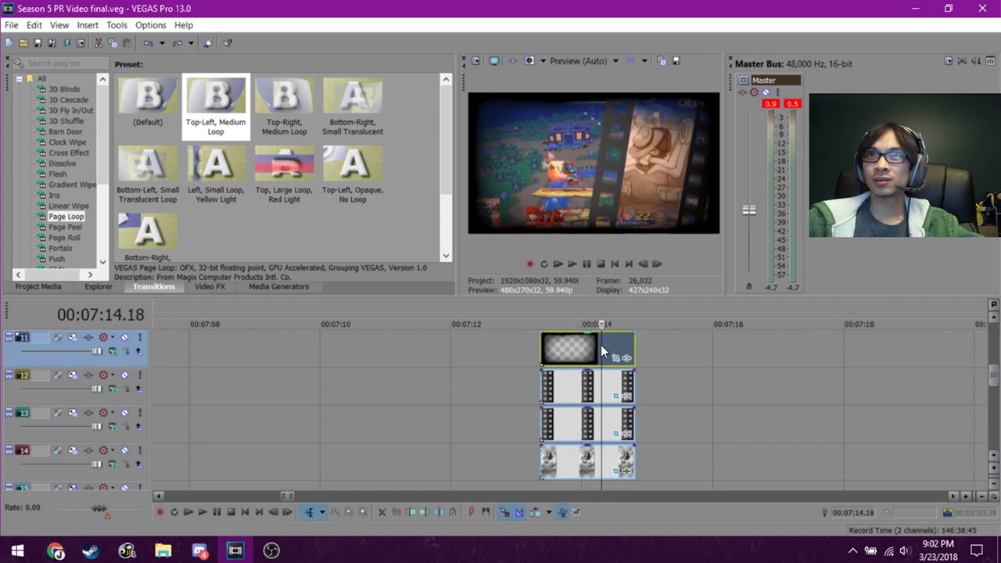
{"action": "left_click", "coordinate": [619, 345]}
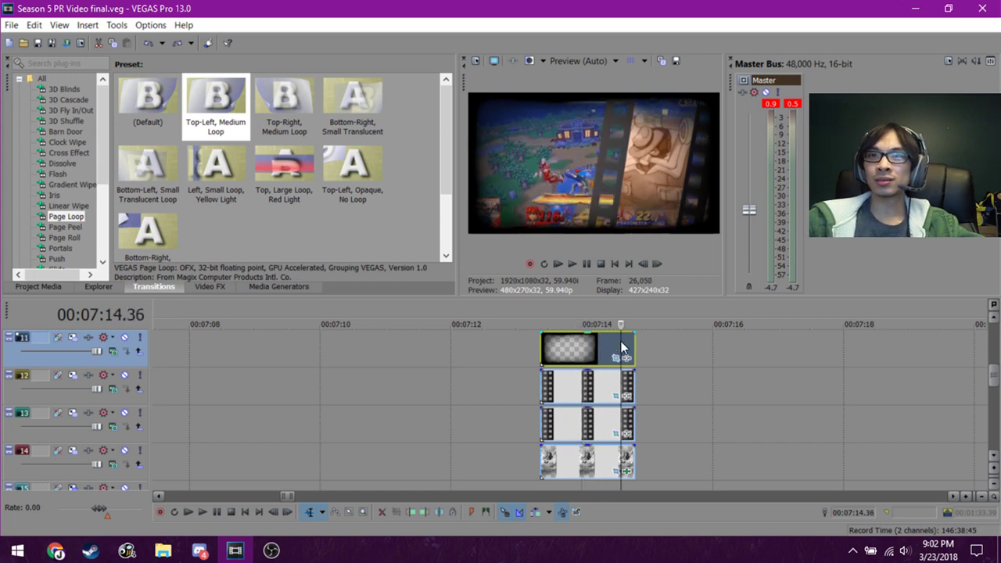
{"action": "left_click", "coordinate": [616, 397]}
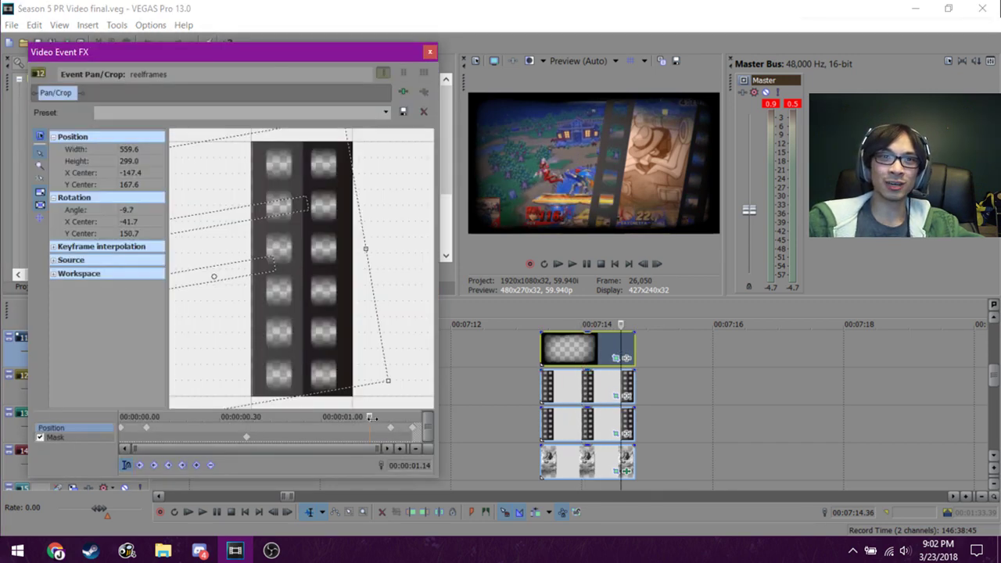
{"action": "left_click_drag", "start_coordinate": [370, 417], "coordinate": [143, 428]}
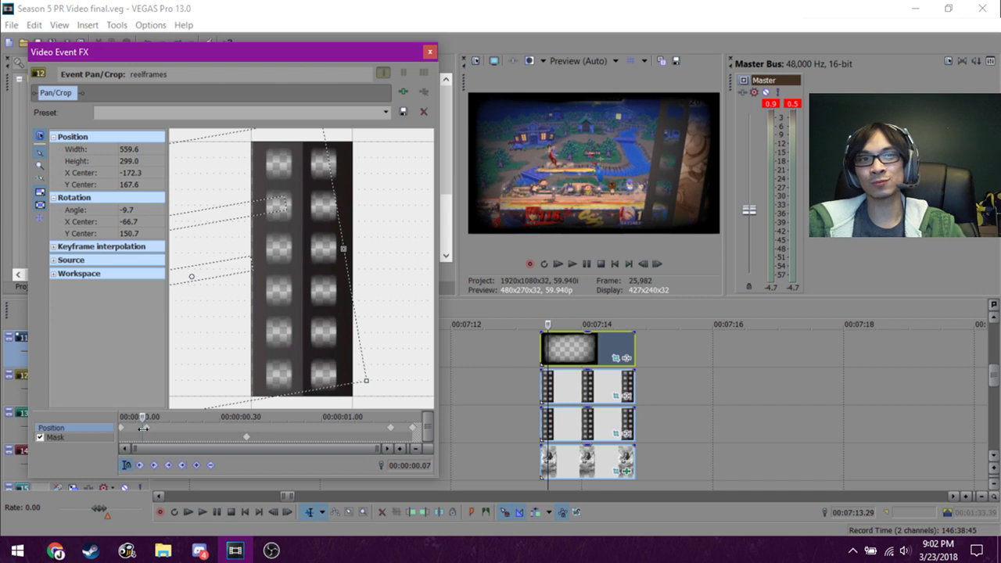
{"action": "left_click_drag", "start_coordinate": [144, 428], "coordinate": [204, 432]}
{"action": "key", "text": "space"}
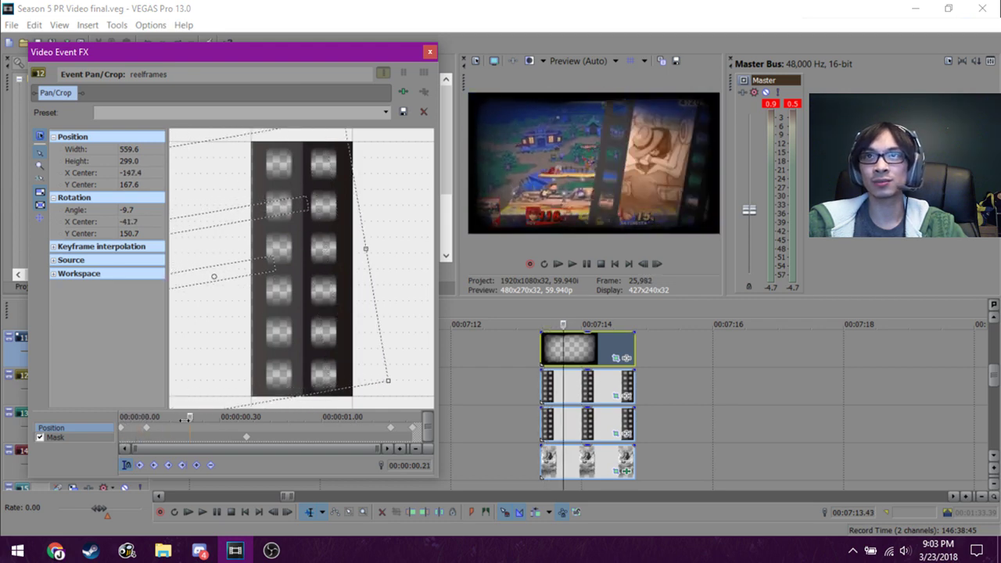
{"action": "left_click_drag", "start_coordinate": [171, 422], "coordinate": [454, 275]}
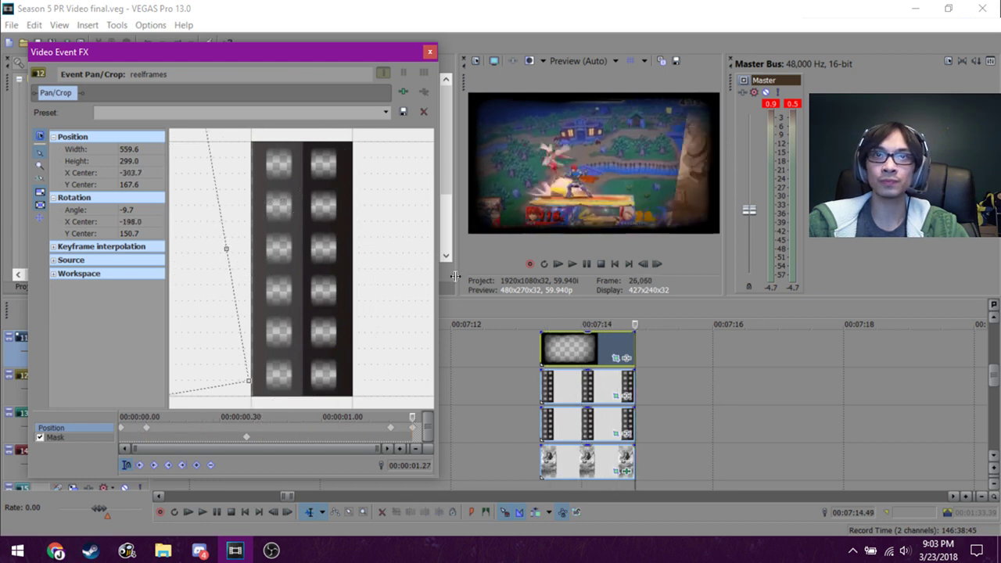
{"action": "left_click", "coordinate": [431, 52]}
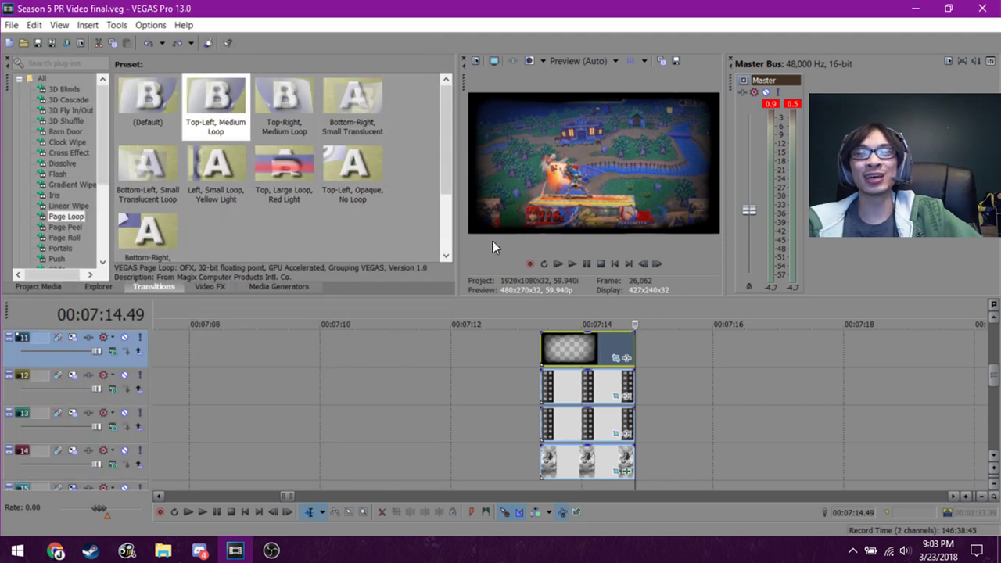
Check the gameplay on track 16 beneath and after the film reel overlay, and play it from the overlay's start.
{"action": "scroll", "coordinate": [552, 384], "scroll_direction": "down", "scroll_amount": 3}
{"action": "left_click", "coordinate": [548, 390]}
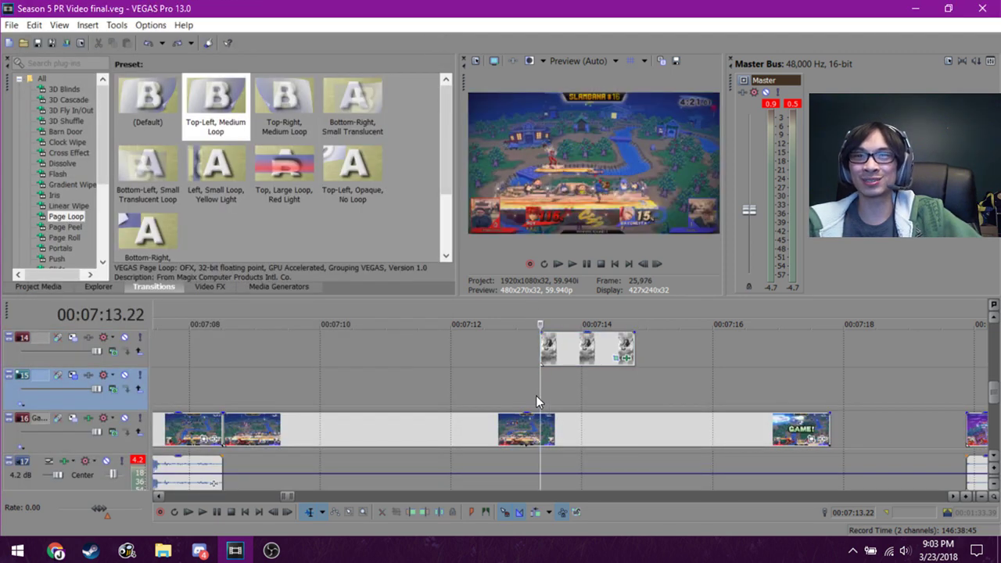
{"action": "left_click", "coordinate": [630, 398]}
{"action": "left_click", "coordinate": [702, 391]}
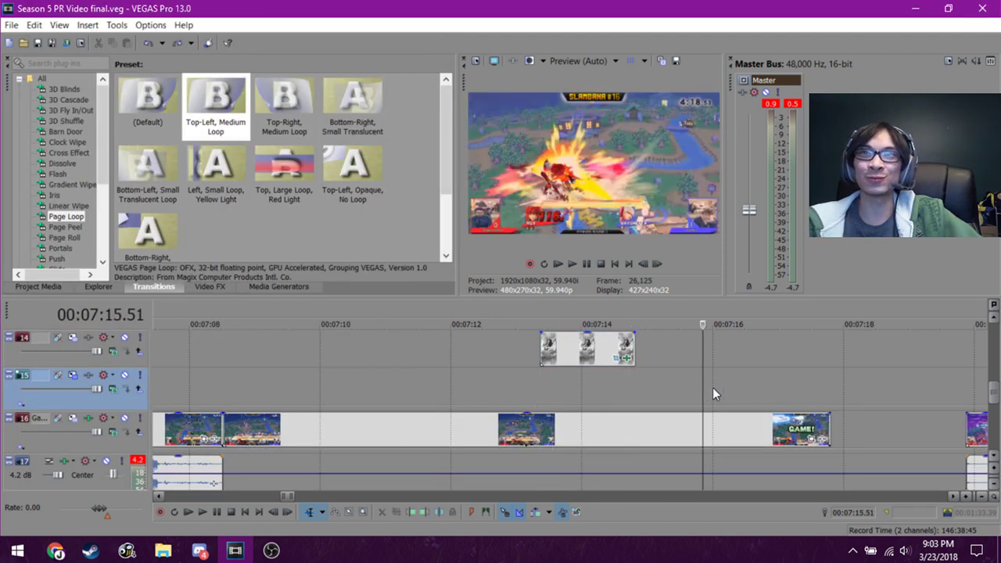
{"action": "left_click", "coordinate": [539, 389]}
{"action": "key", "text": "space"}
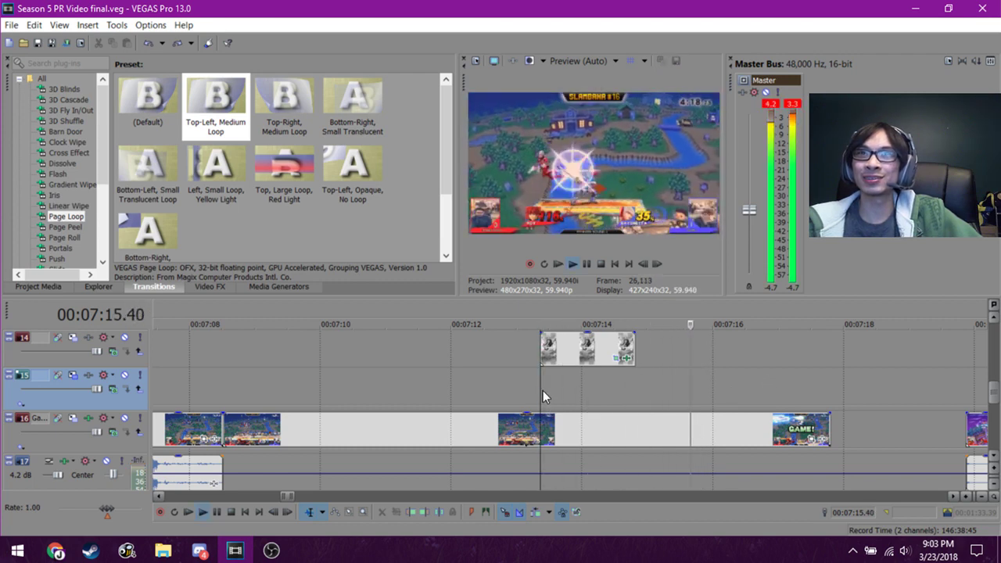
Play the film reel overlay from 7:13.09 and review its stacked events on tracks 11 to 14 against track 16's gameplay.
{"action": "left_click", "coordinate": [524, 387]}
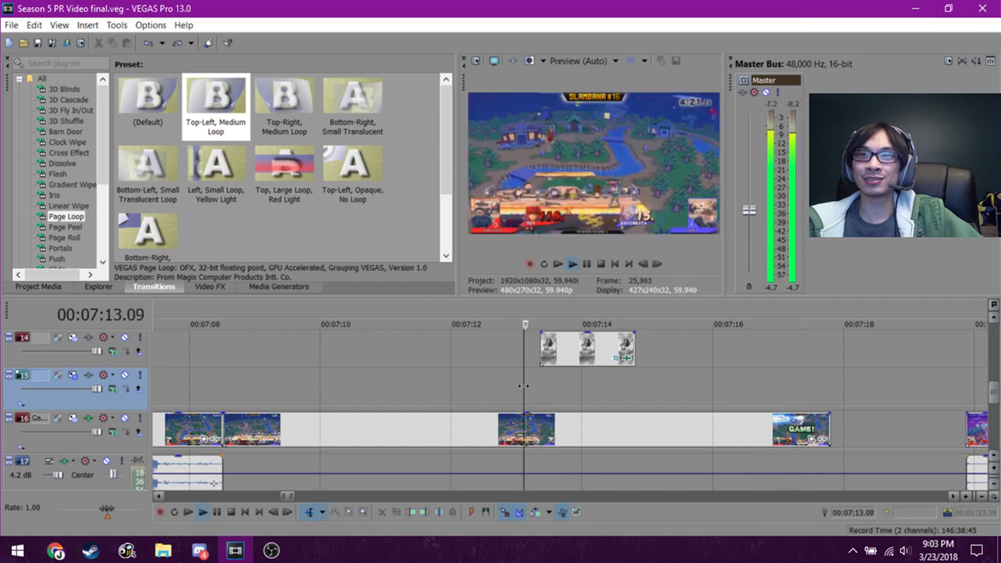
{"action": "scroll", "coordinate": [528, 379], "scroll_direction": "up", "scroll_amount": 3}
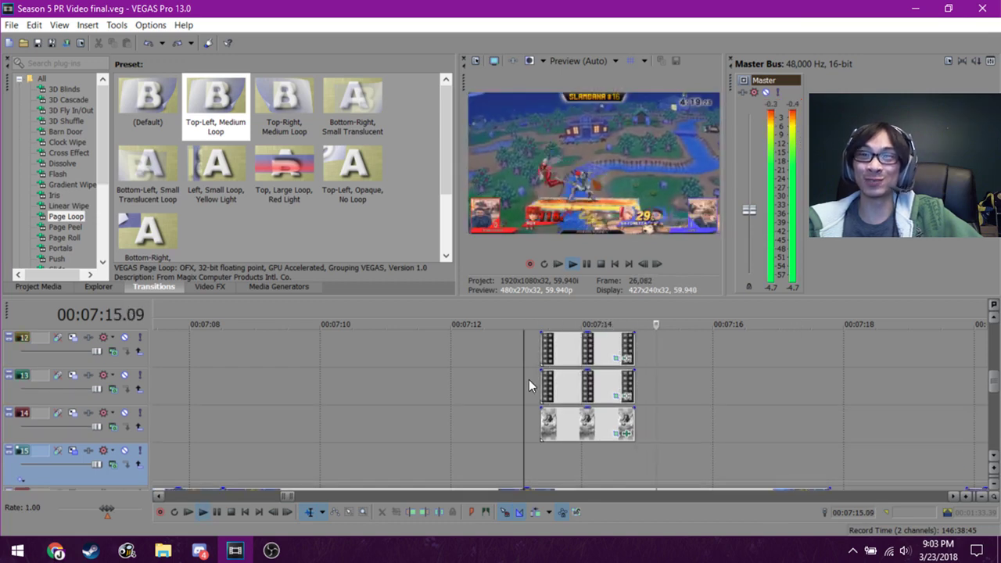
{"action": "left_click", "coordinate": [560, 350]}
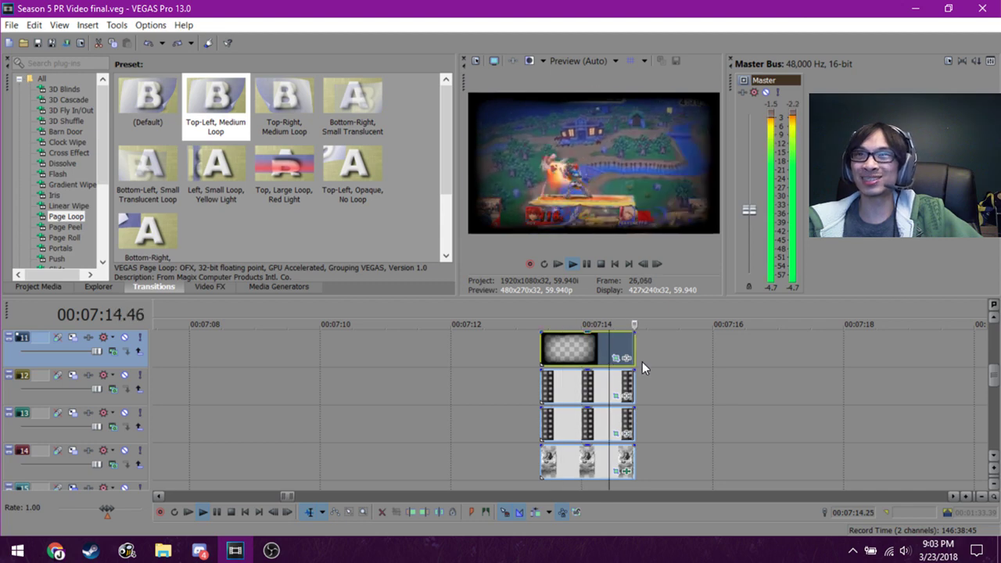
{"action": "scroll", "coordinate": [661, 379], "scroll_direction": "down", "scroll_amount": 1}
{"action": "scroll", "coordinate": [661, 373], "scroll_direction": "down", "scroll_amount": 1}
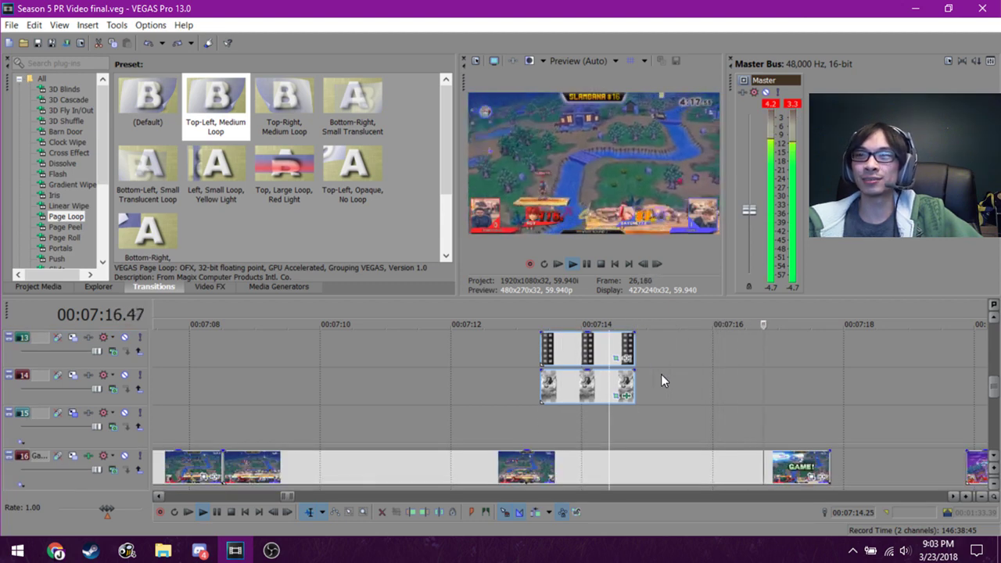
{"action": "scroll", "coordinate": [661, 374], "scroll_direction": "down", "scroll_amount": 2}
{"action": "left_click", "coordinate": [557, 362]}
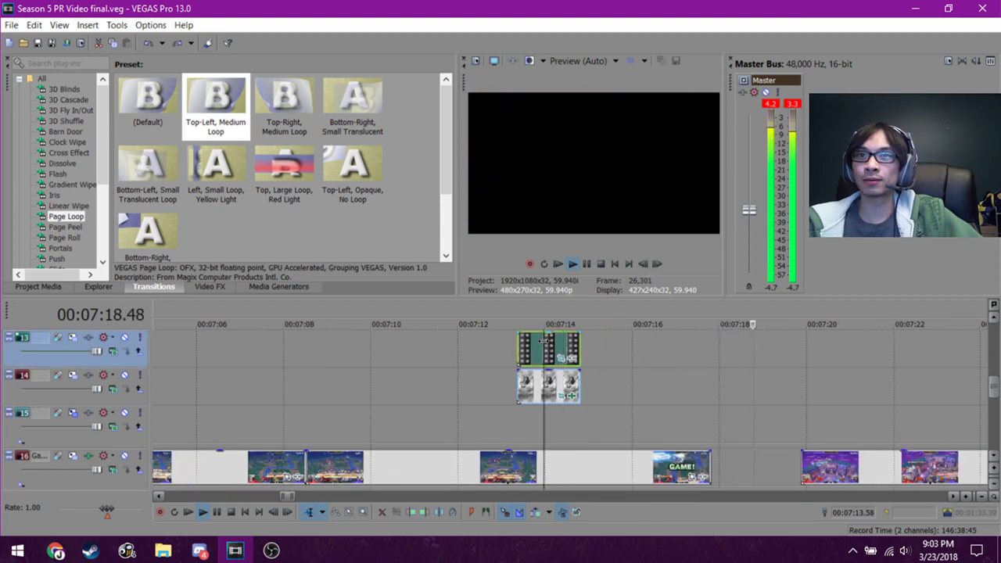
Stop at 7:13.58 and inspect the Sepia effect settings of the super_bigband01 event on track 14.
{"action": "key", "text": "space"}
{"action": "scroll", "coordinate": [609, 397], "scroll_direction": "up", "scroll_amount": 2}
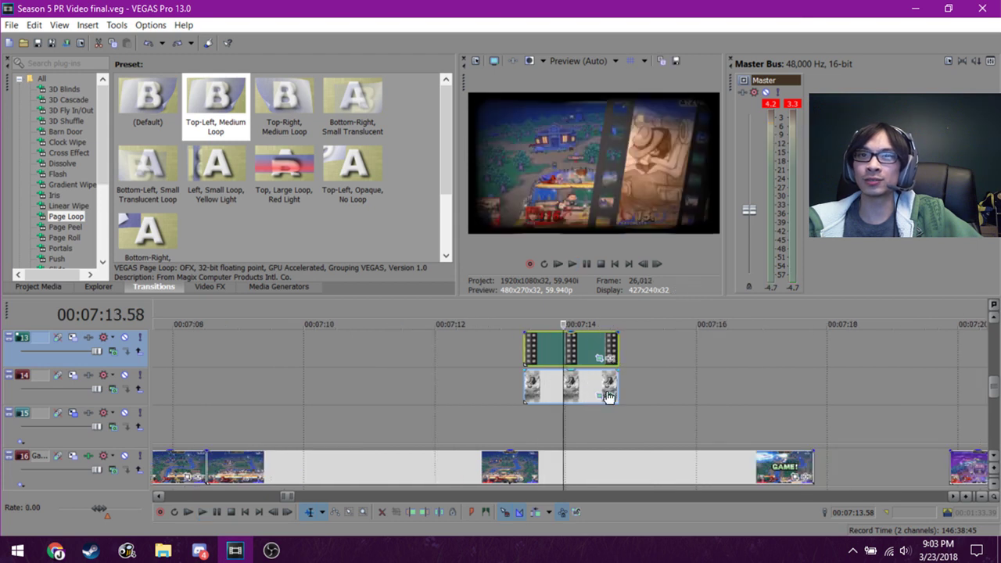
{"action": "left_click", "coordinate": [609, 395]}
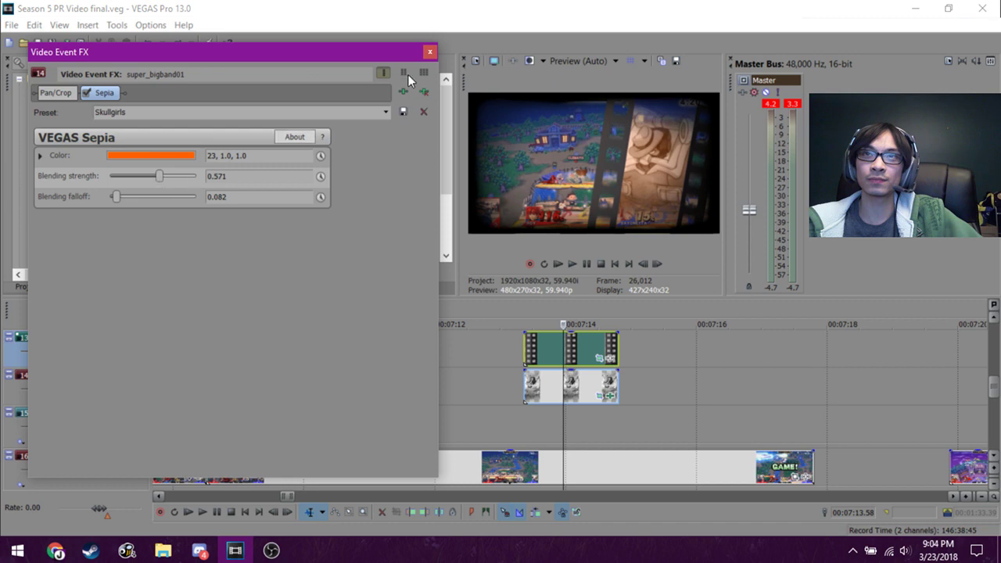
{"action": "left_click", "coordinate": [430, 51]}
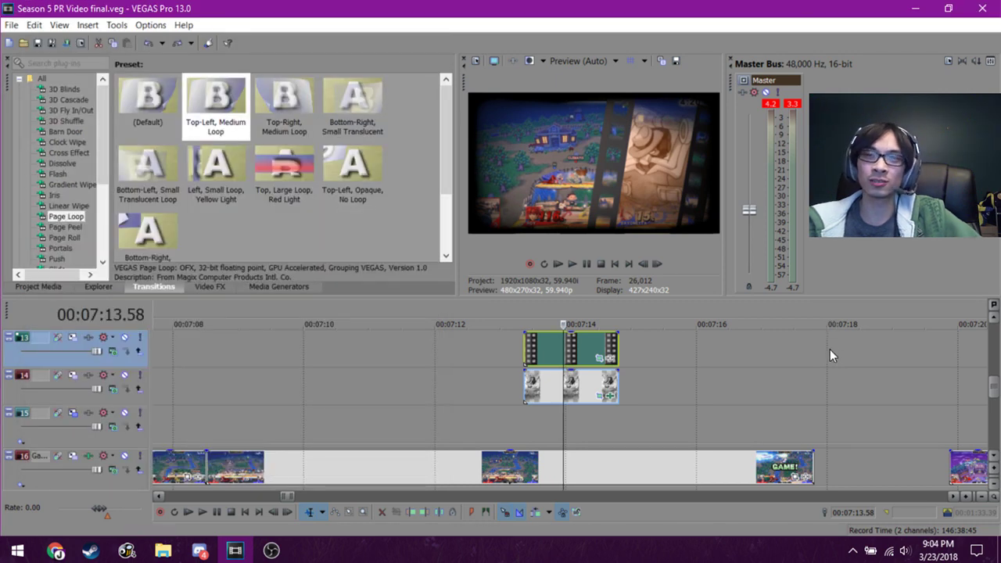
Play the GAME! ending of track 16's gameplay clip into the empty gap before the next clip.
{"action": "scroll", "coordinate": [751, 416], "scroll_direction": "down", "scroll_amount": 2}
{"action": "scroll", "coordinate": [735, 434], "scroll_direction": "down", "scroll_amount": 1}
{"action": "left_click", "coordinate": [741, 426]}
{"action": "scroll", "coordinate": [742, 426], "scroll_direction": "down", "scroll_amount": 1}
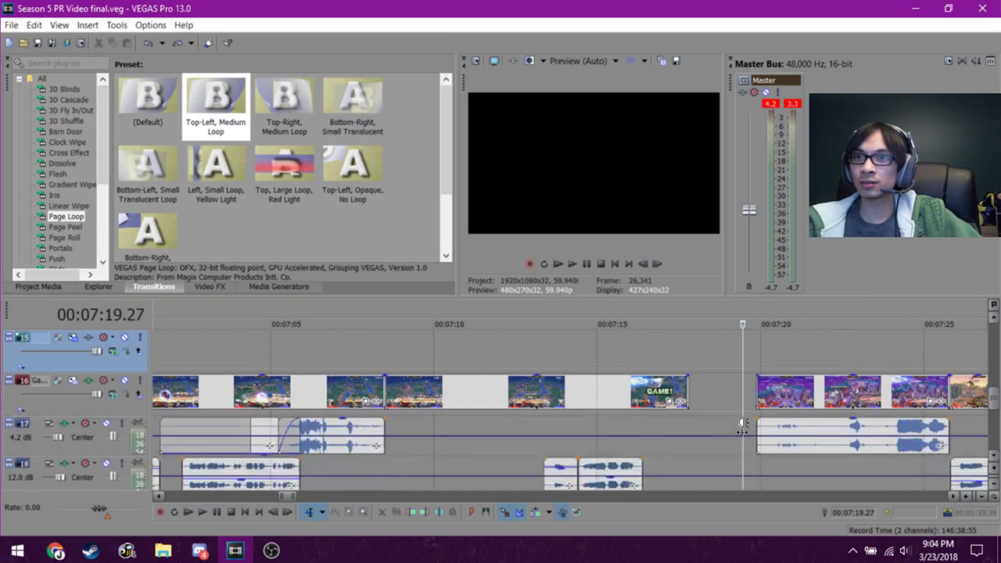
{"action": "key", "text": "space"}
{"action": "left_click", "coordinate": [677, 361]}
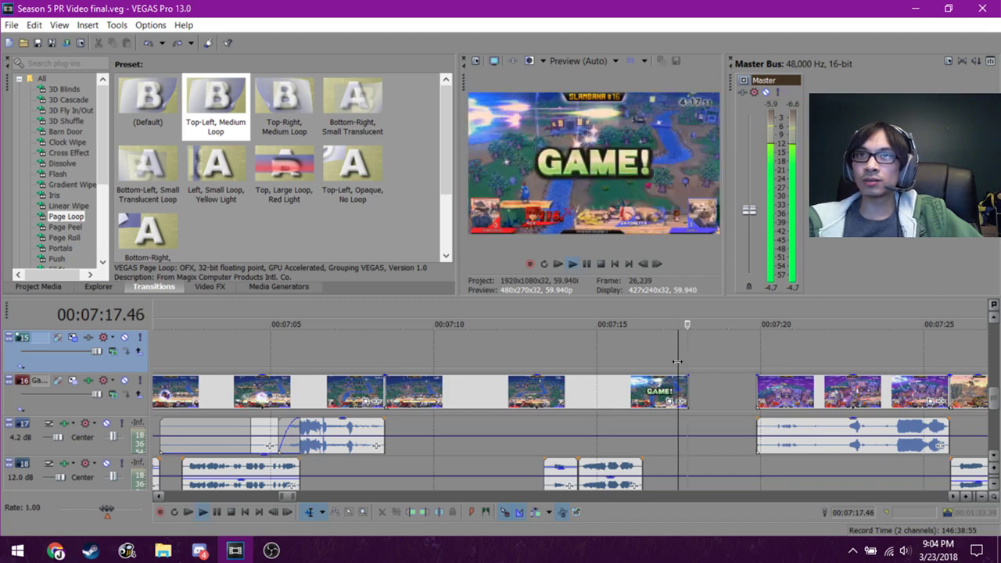
{"action": "left_click", "coordinate": [649, 350]}
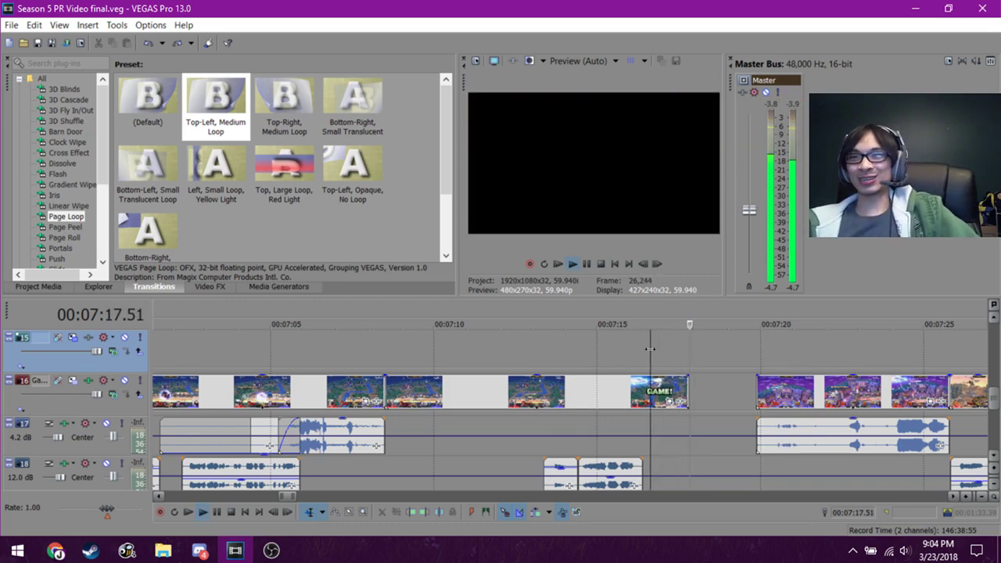
{"action": "key", "text": "space"}
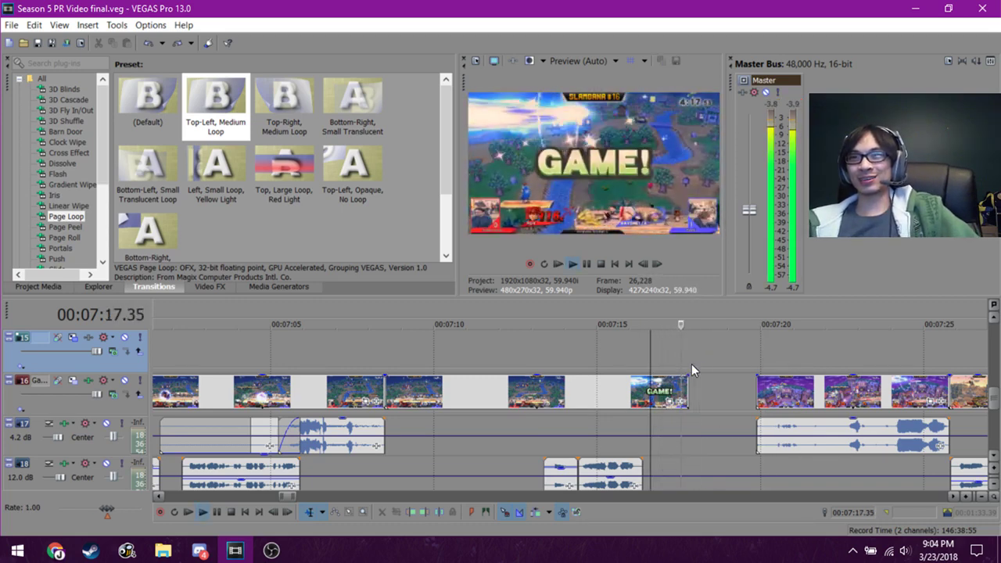
Mark the empty gap on track 16 from 7:17.48 to 7:19.52 and scrub from the GAME! ending across it.
{"action": "left_click_drag", "start_coordinate": [689, 360], "coordinate": [755, 355]}
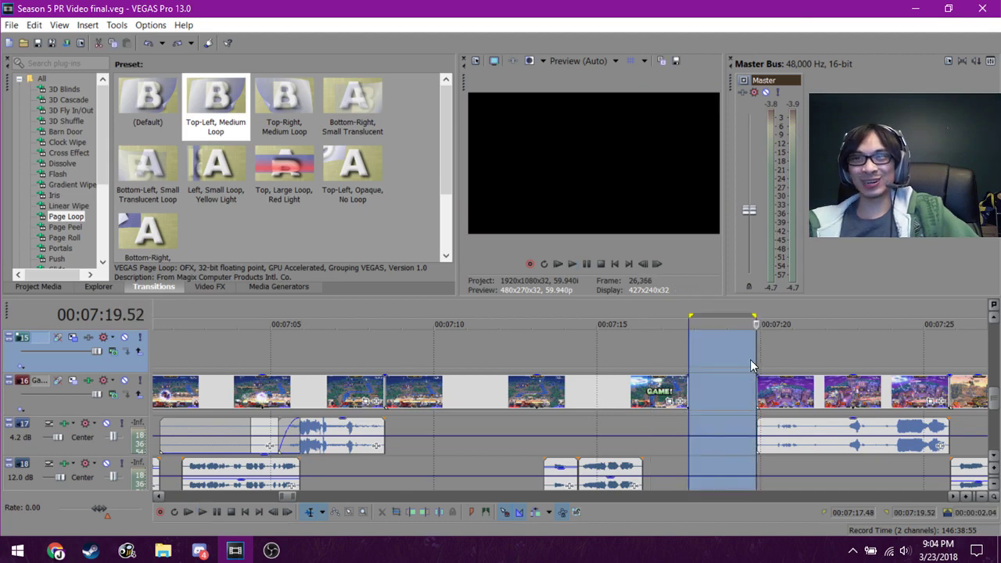
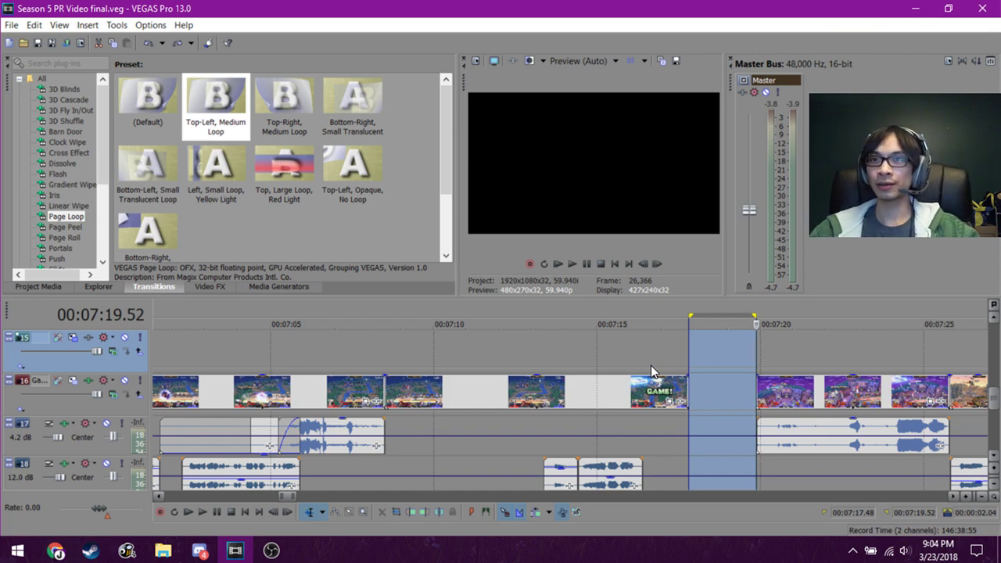
{"action": "key", "text": "Left"}
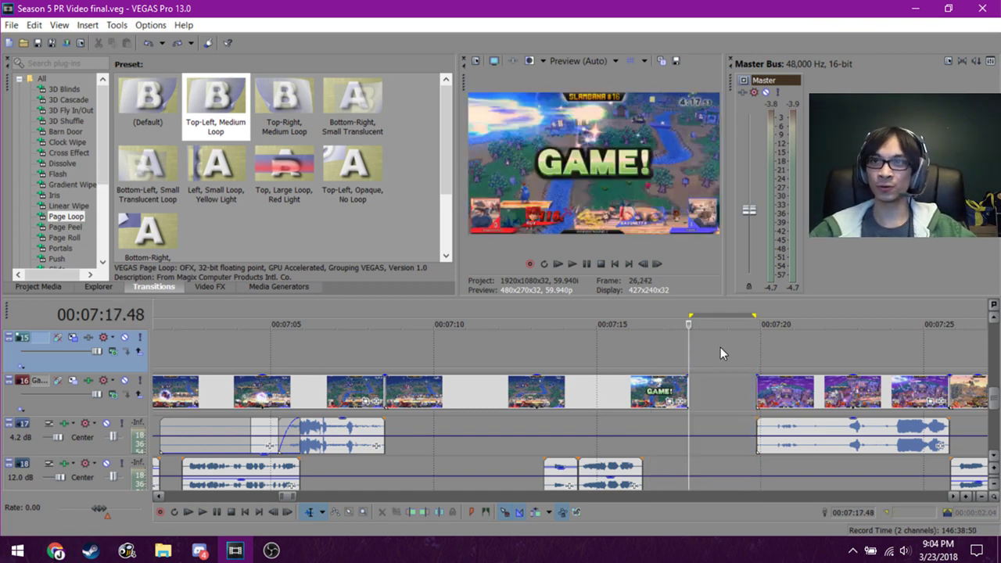
{"action": "left_click", "coordinate": [665, 349]}
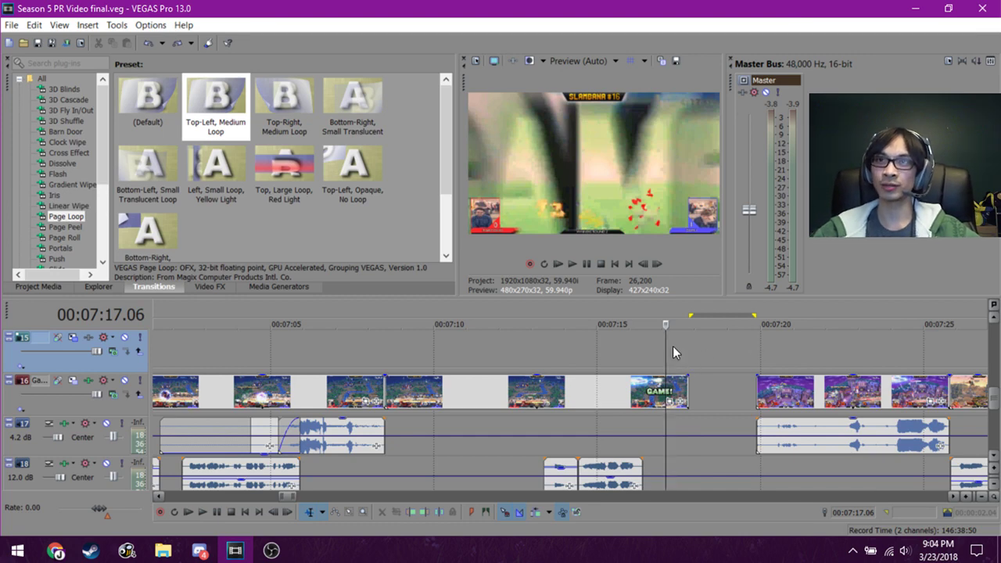
{"action": "left_click", "coordinate": [709, 348]}
{"action": "left_click", "coordinate": [644, 354]}
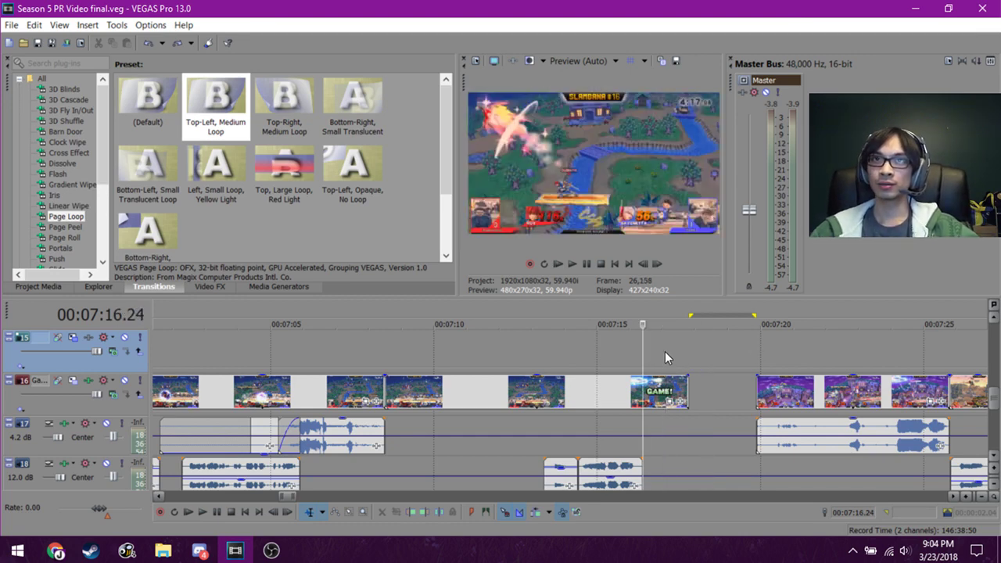
{"action": "left_click", "coordinate": [665, 356]}
{"action": "left_click", "coordinate": [687, 356]}
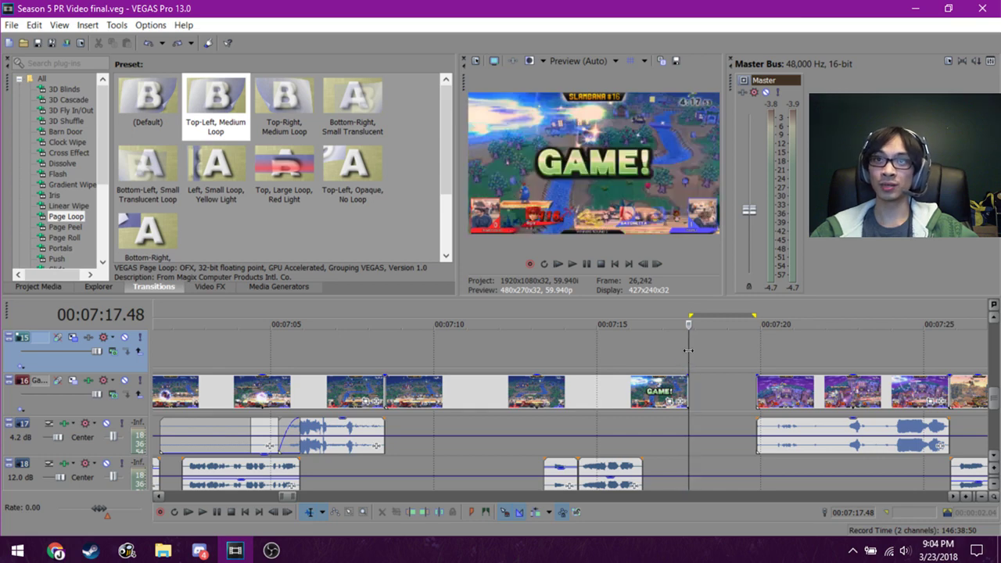
{"action": "left_click", "coordinate": [717, 362]}
{"action": "left_click", "coordinate": [741, 359]}
{"action": "left_click", "coordinate": [762, 355]}
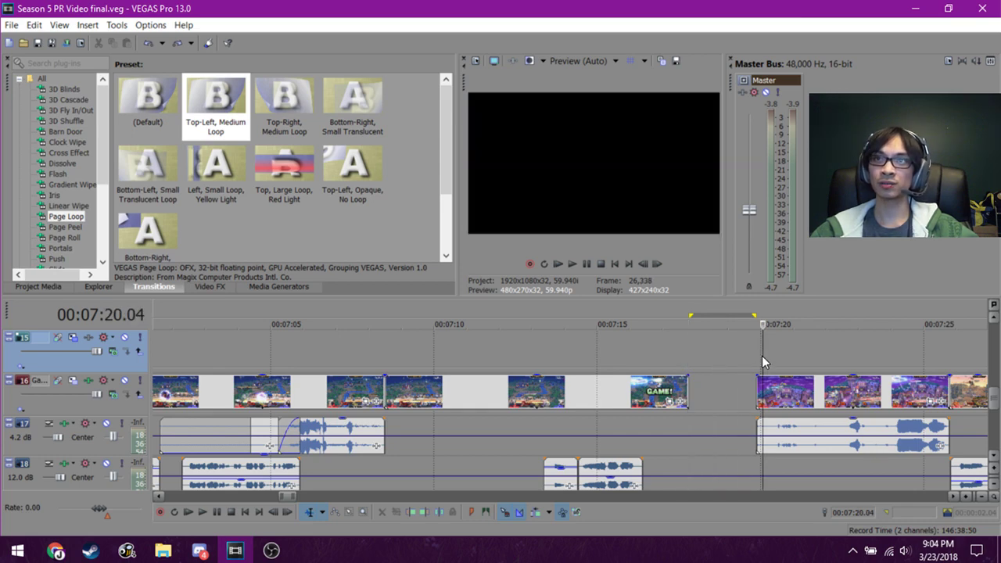
Scrub back through the final hit before the GAME! ending, and mark a shorter time range within the gap.
{"action": "left_click", "coordinate": [679, 347]}
{"action": "left_click", "coordinate": [643, 352]}
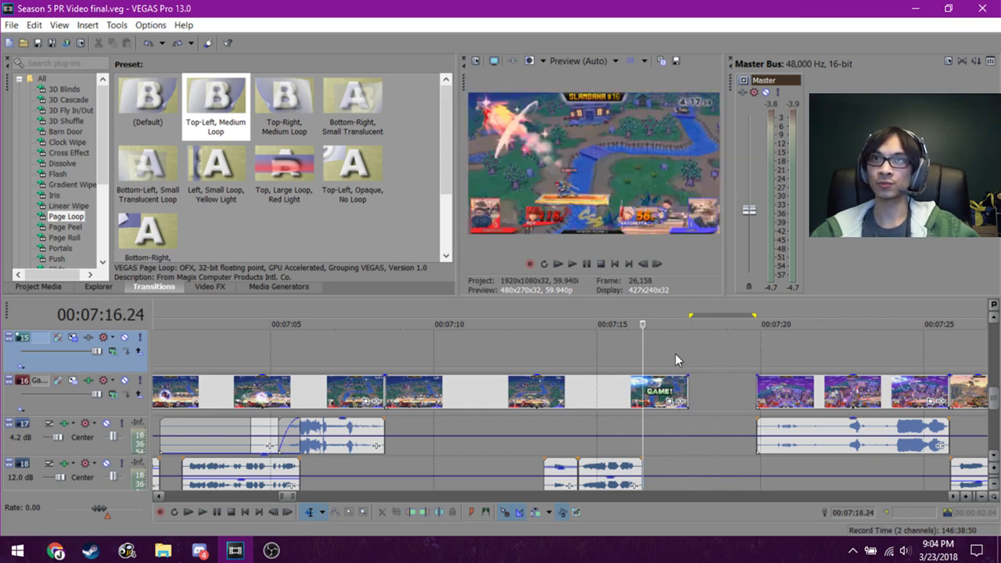
{"action": "left_click", "coordinate": [676, 356]}
{"action": "left_click", "coordinate": [650, 359]}
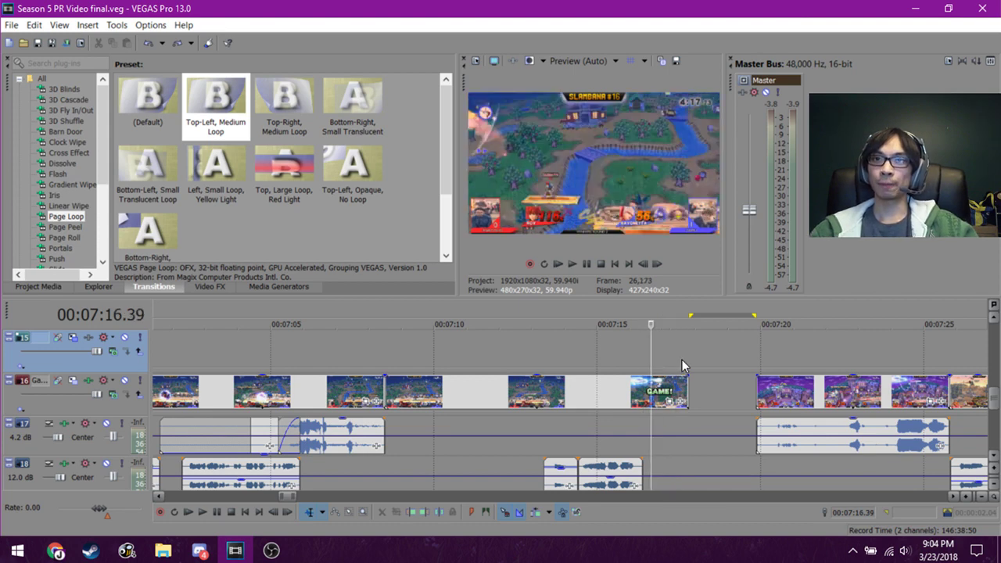
{"action": "left_click_drag", "start_coordinate": [685, 346], "coordinate": [755, 356]}
{"action": "left_click", "coordinate": [638, 344]}
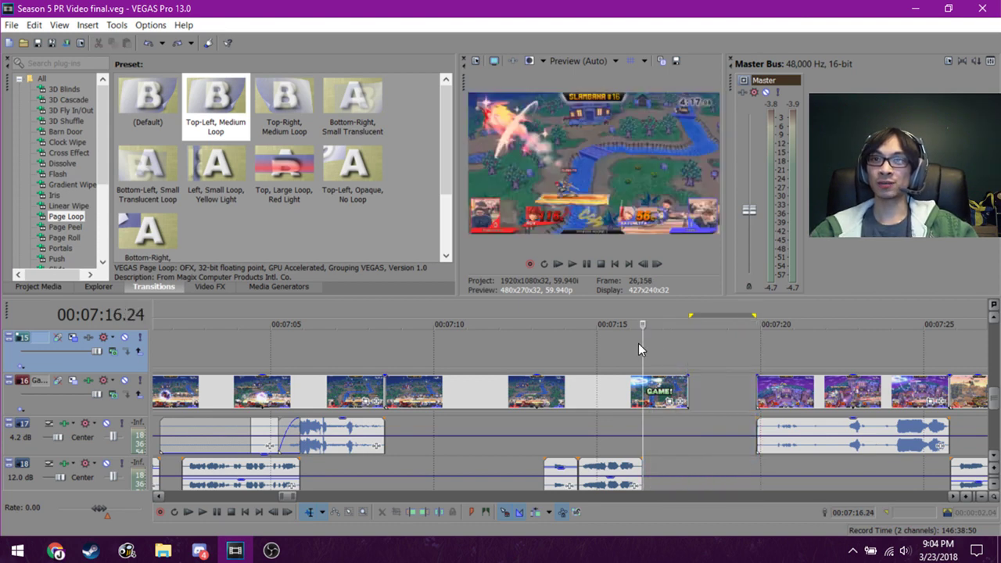
{"action": "left_click", "coordinate": [626, 348]}
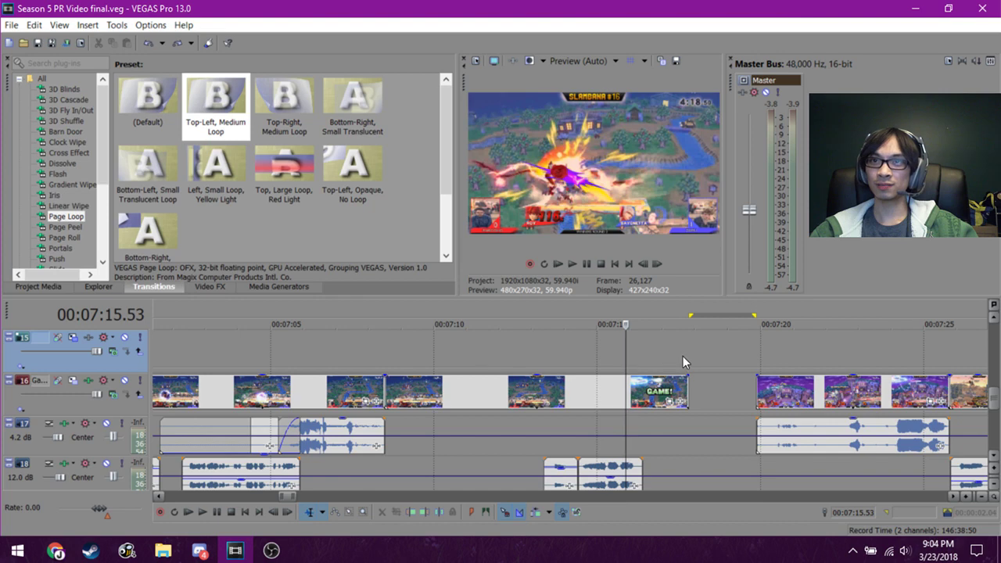
{"action": "left_click_drag", "start_coordinate": [693, 353], "coordinate": [740, 353]}
{"action": "left_click", "coordinate": [636, 337]}
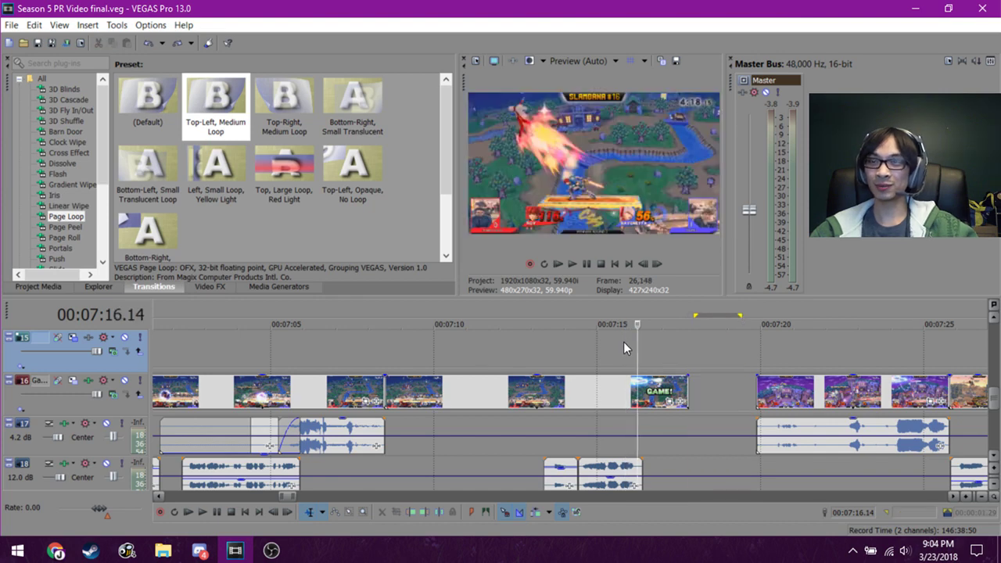
Play from 7:16.14 through the gap into the next match, replay the GAME! ending, and stop with the cursor at 7:18.12.
{"action": "key", "text": "space"}
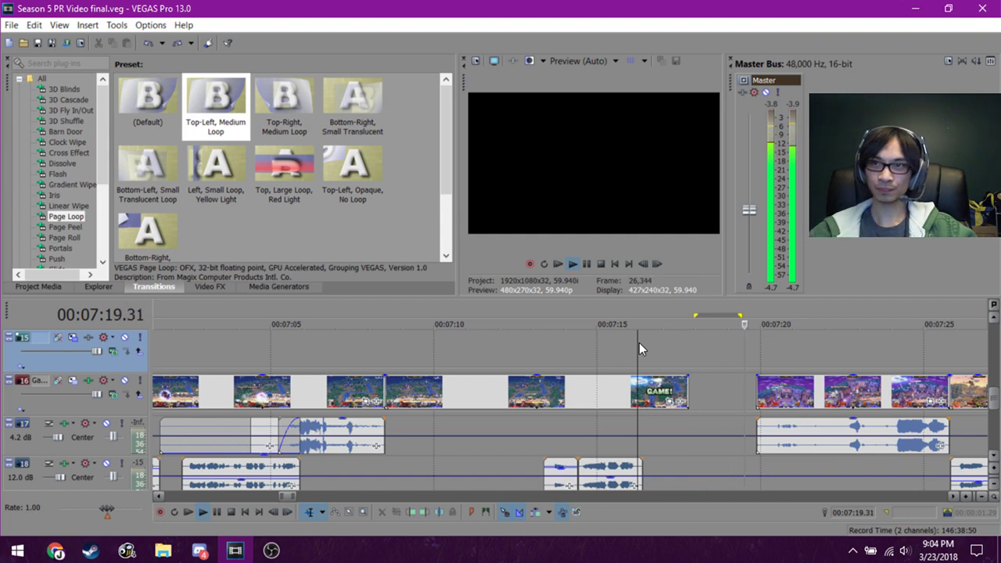
{"action": "key", "text": "space"}
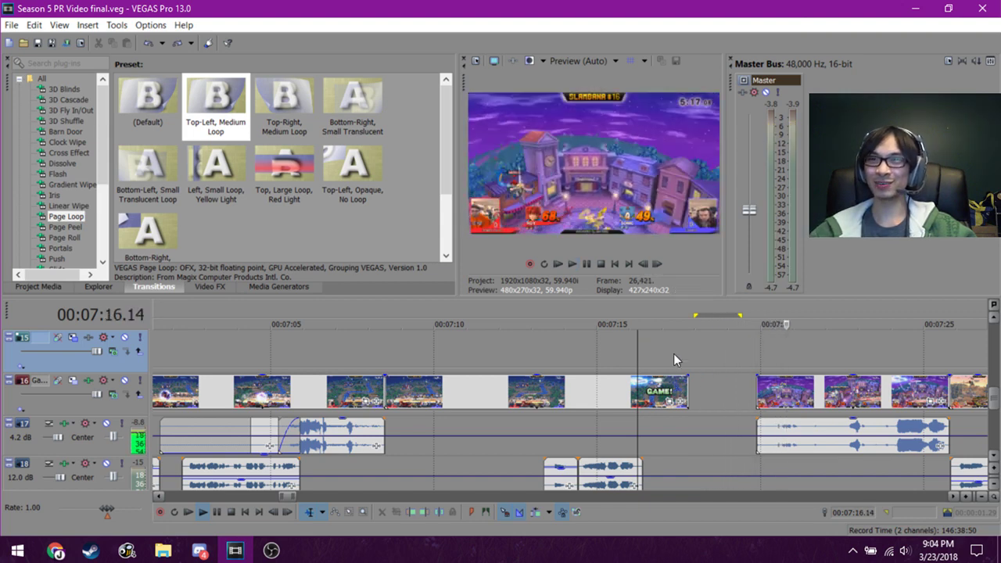
{"action": "key", "text": "space"}
{"action": "left_click", "coordinate": [701, 349]}
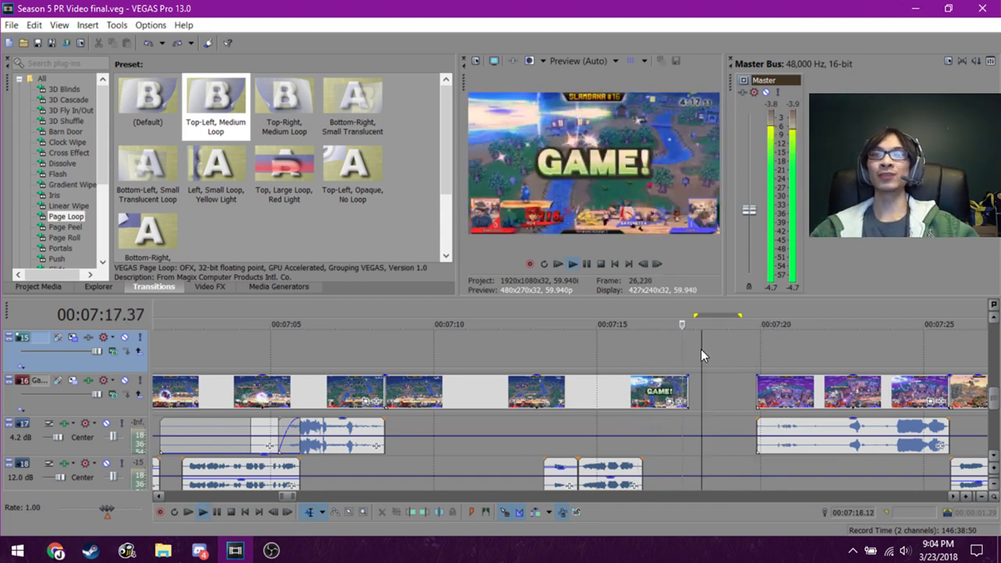
{"action": "key", "text": "space"}
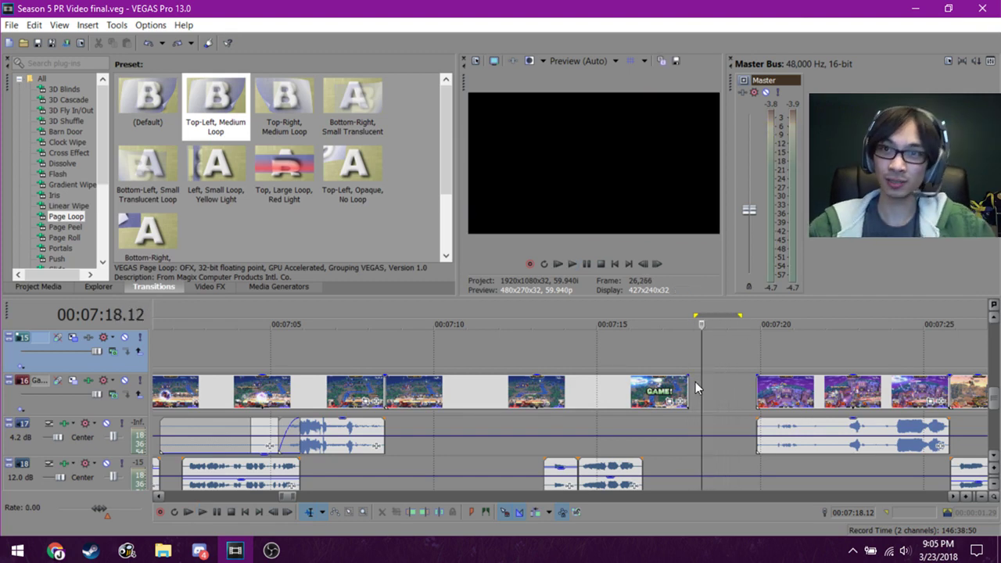
Try extending the gameplay clip's end on track 16 by 1.33 into the gap, preview it, and undo the extension.
{"action": "left_click_drag", "start_coordinate": [691, 387], "coordinate": [741, 387]}
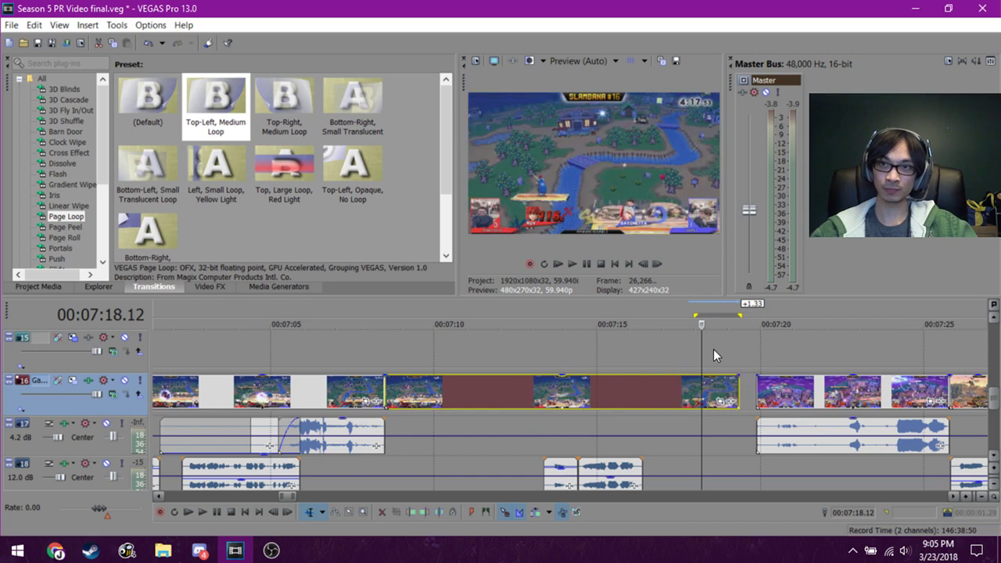
{"action": "left_click", "coordinate": [714, 349]}
{"action": "key", "text": "space"}
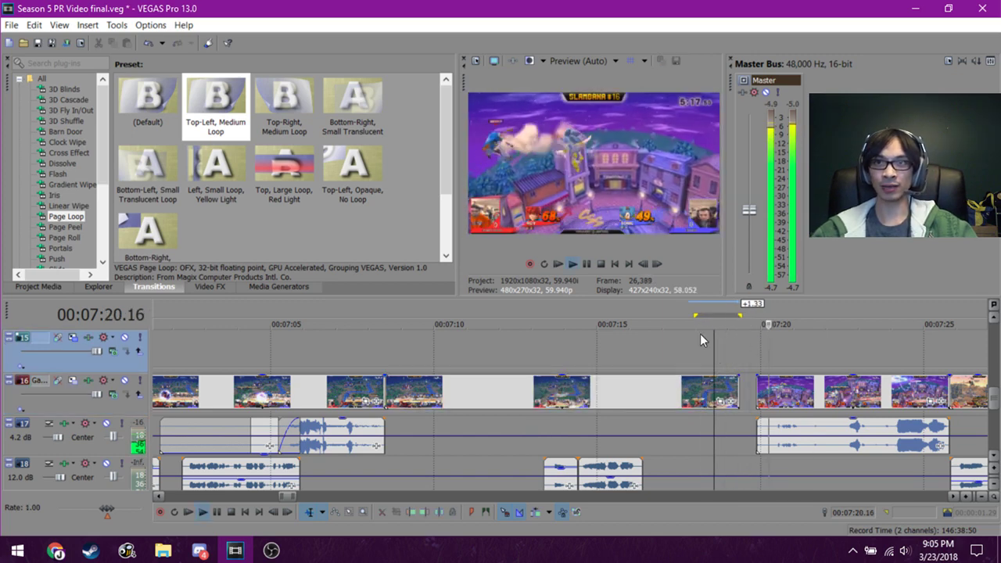
{"action": "key", "text": "space"}
{"action": "key", "text": "ctrl+z"}
Replay the restored GAME! ending and the black gap from around 7:17.48 to review the pause before the next match.
{"action": "left_click", "coordinate": [667, 352]}
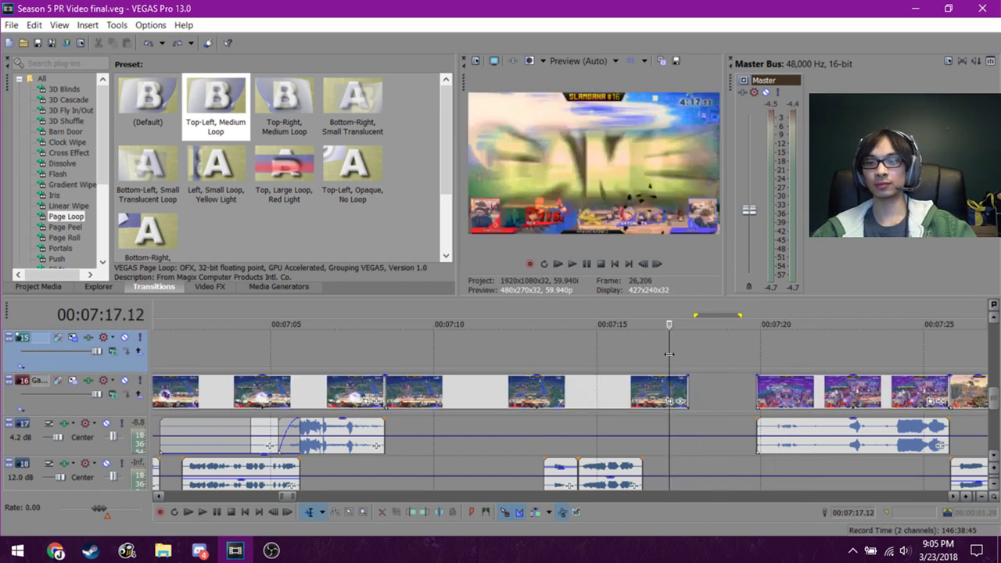
{"action": "left_click", "coordinate": [688, 351]}
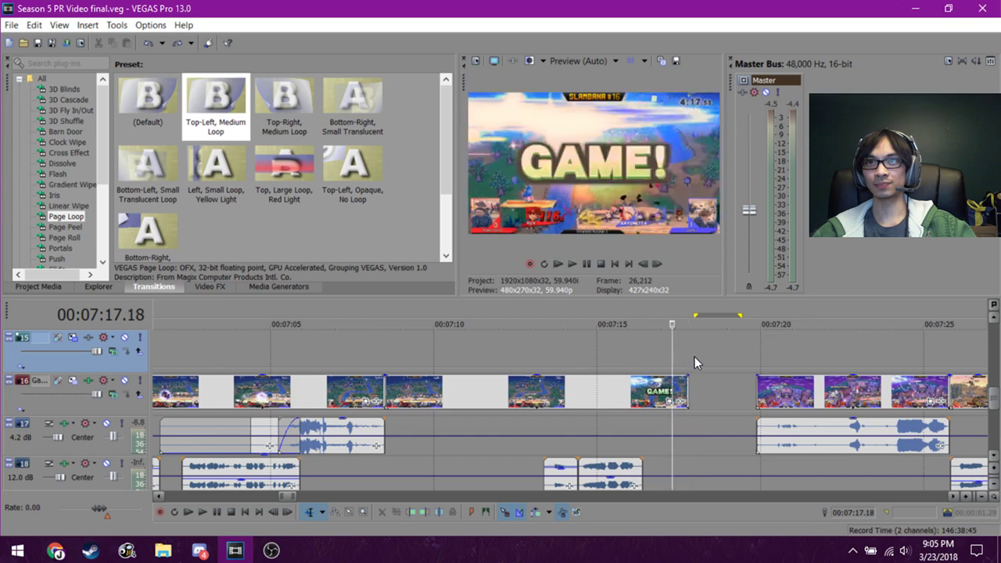
{"action": "left_click", "coordinate": [689, 354]}
{"action": "key", "text": "space"}
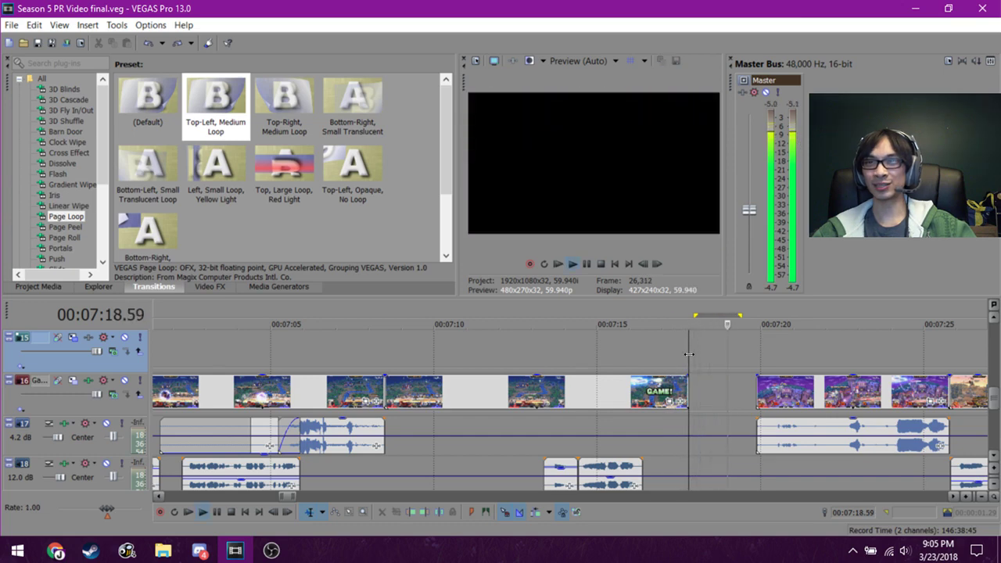
{"action": "key", "text": "space"}
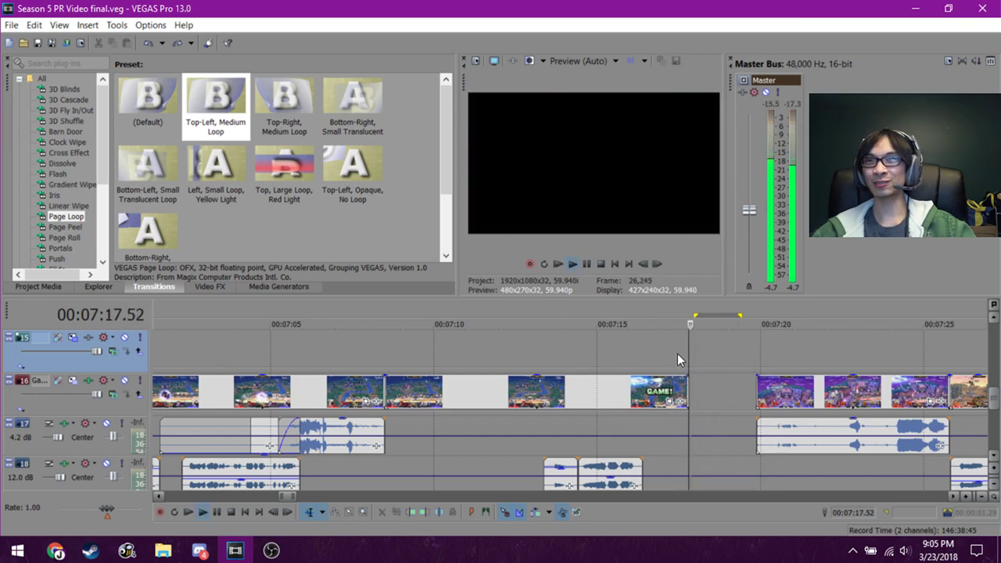
{"action": "key", "text": "space"}
{"action": "left_click", "coordinate": [658, 349]}
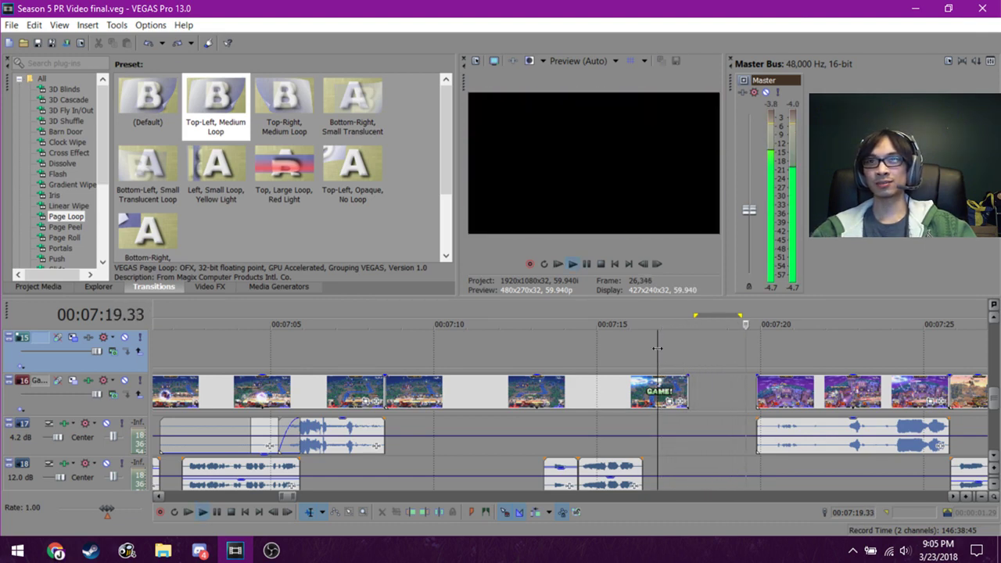
Play from the black gap on through the following match clips to about 7:38.
{"action": "key", "text": "space"}
{"action": "key", "text": "space"}
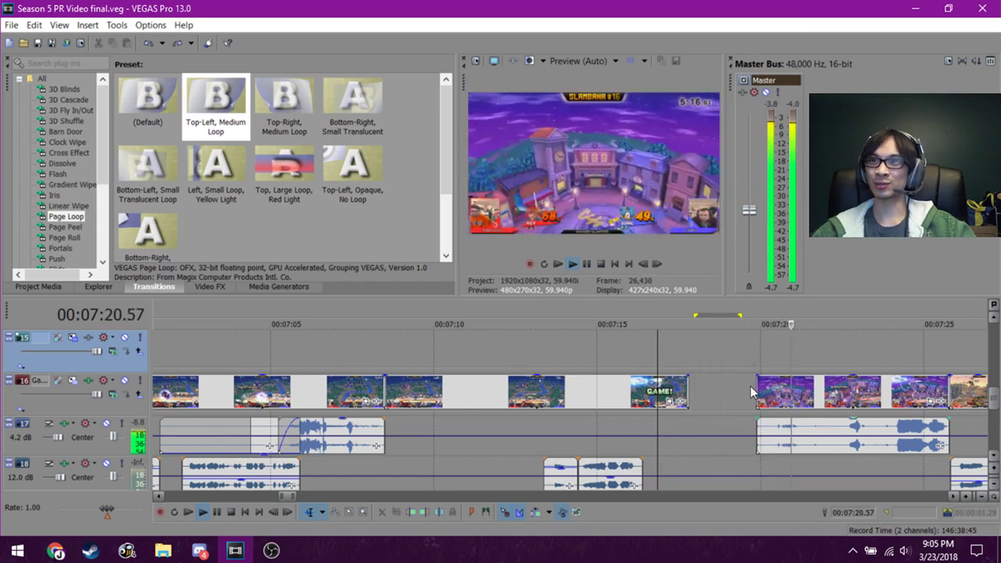
{"action": "scroll", "coordinate": [686, 401], "scroll_direction": "down", "scroll_amount": 1}
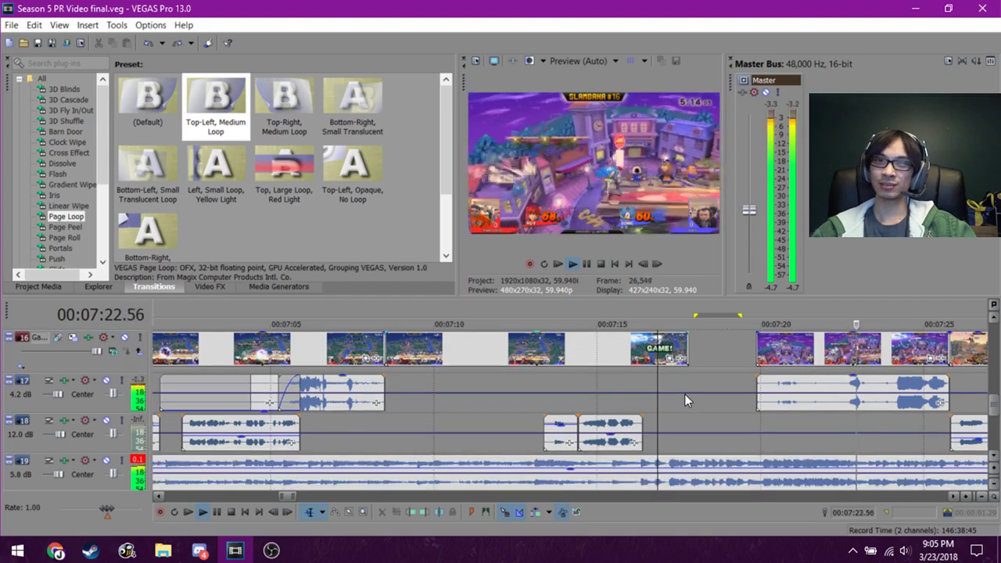
{"action": "scroll", "coordinate": [686, 401], "scroll_direction": "down", "scroll_amount": 2}
{"action": "scroll", "coordinate": [685, 400], "scroll_direction": "up", "scroll_amount": 1}
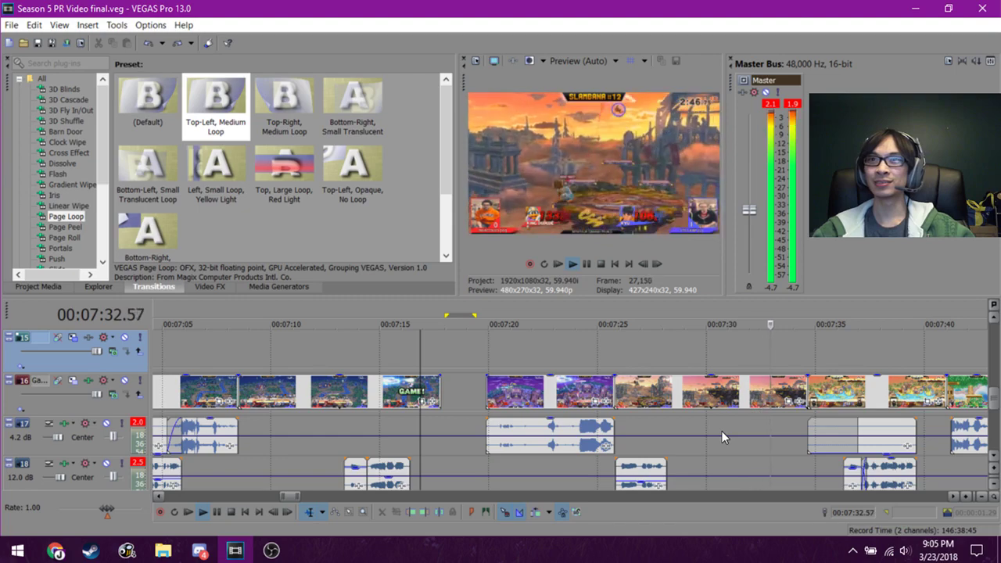
{"action": "scroll", "coordinate": [779, 428], "scroll_direction": "down", "scroll_amount": 2}
{"action": "scroll", "coordinate": [779, 429], "scroll_direction": "down", "scroll_amount": 1}
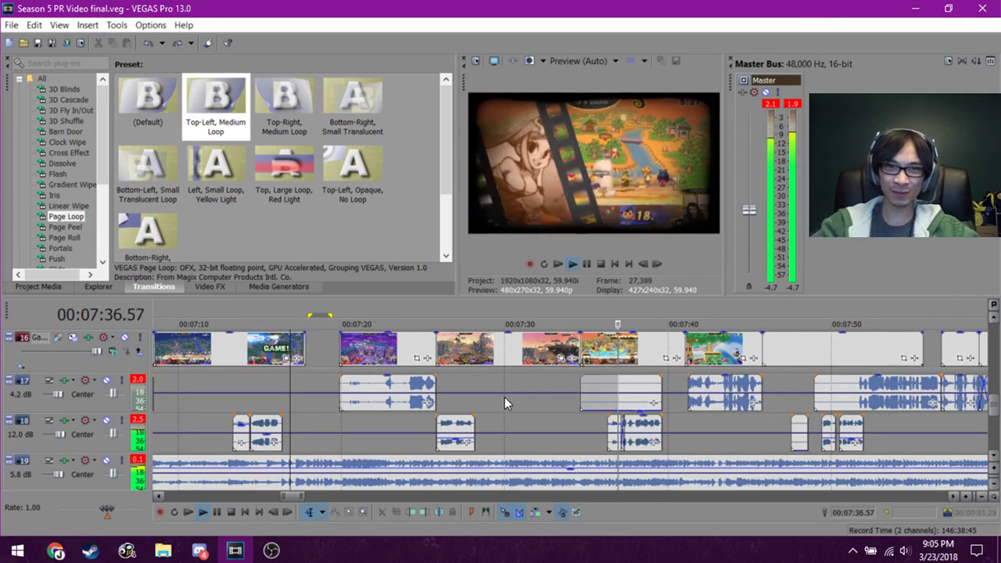
{"action": "scroll", "coordinate": [500, 395], "scroll_direction": "down", "scroll_amount": 2}
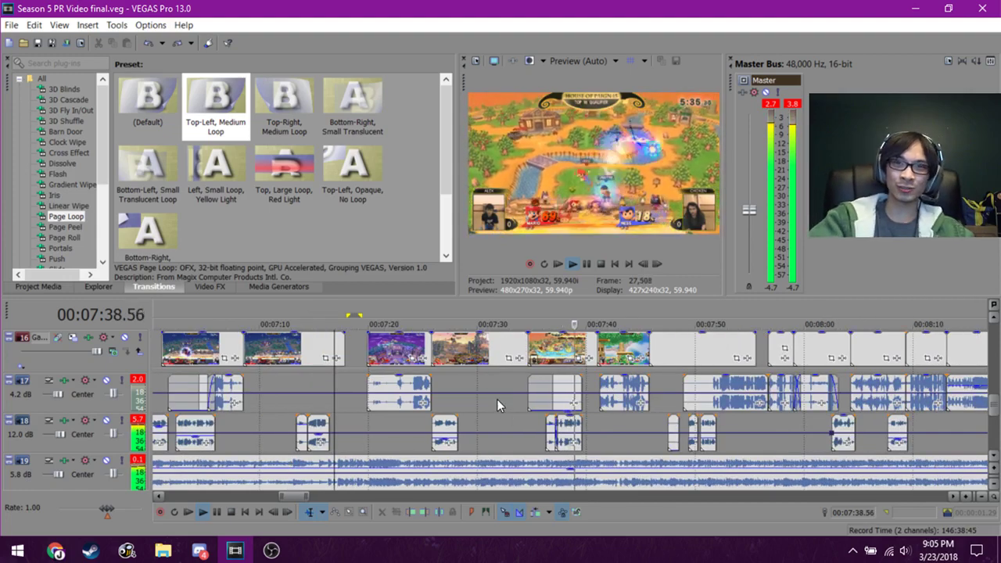
Play the match clips from 7:26.32, stop, and replay from the same point.
{"action": "left_click", "coordinate": [440, 406]}
{"action": "key", "text": "space"}
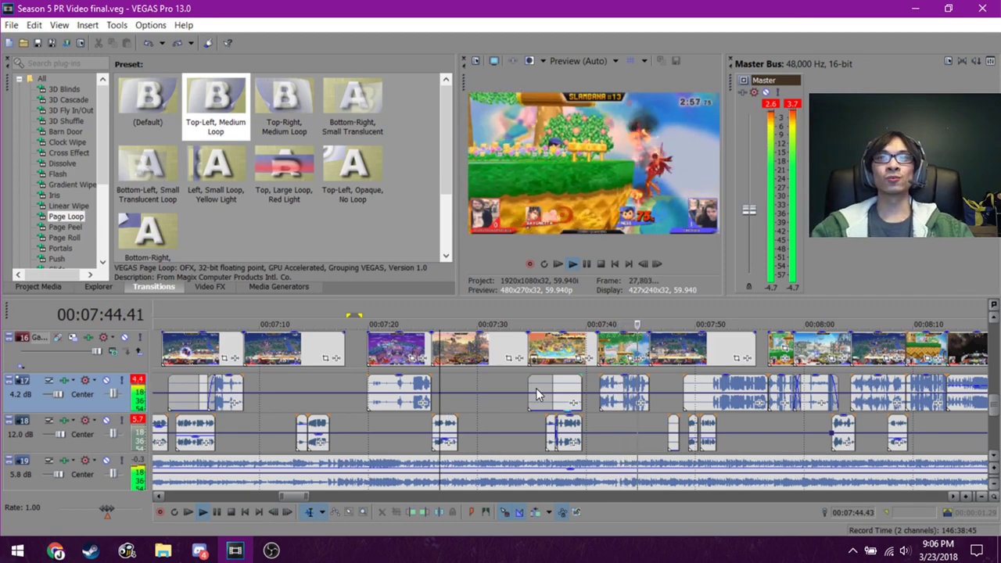
{"action": "left_click", "coordinate": [437, 419]}
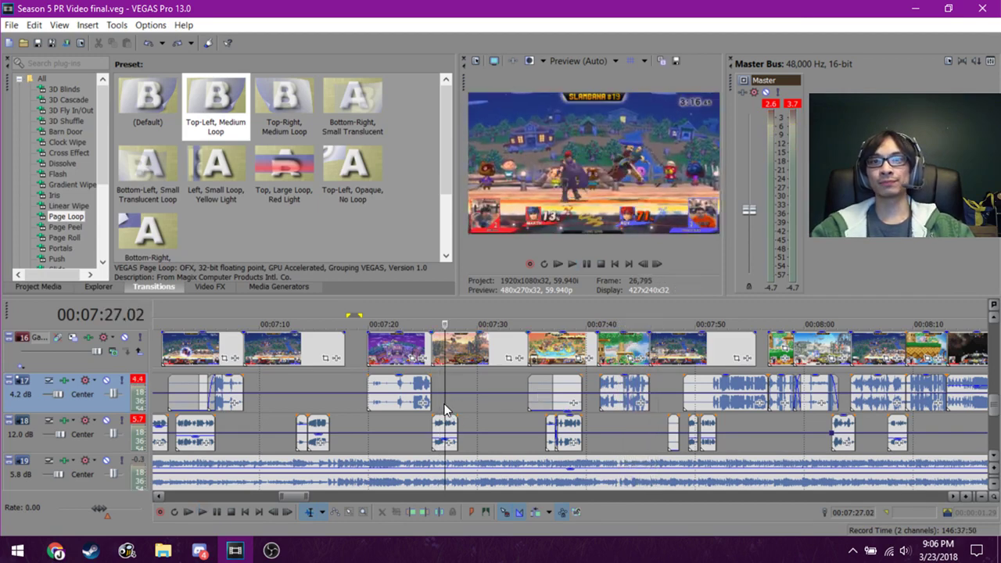
{"action": "key", "text": "space"}
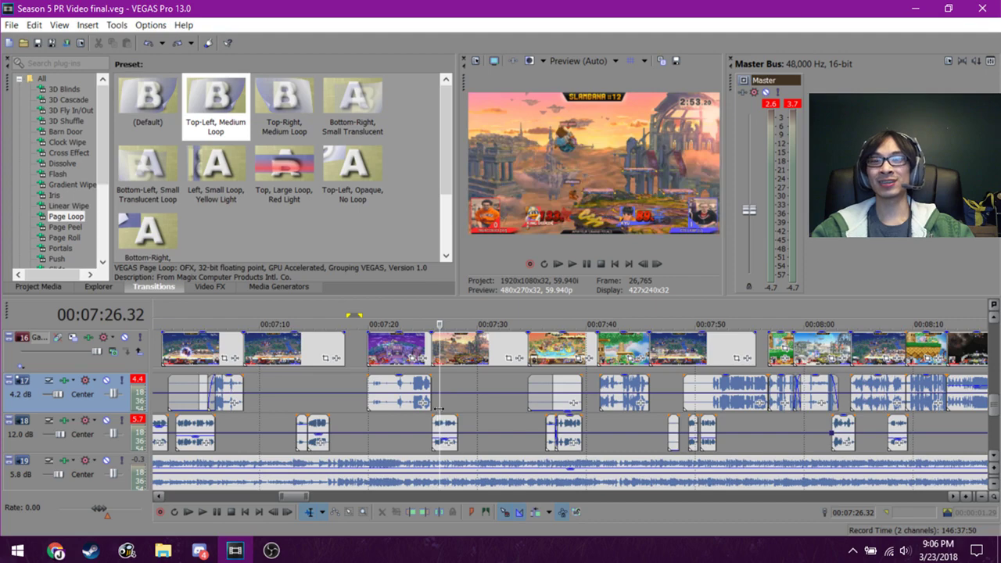
{"action": "key", "text": "space"}
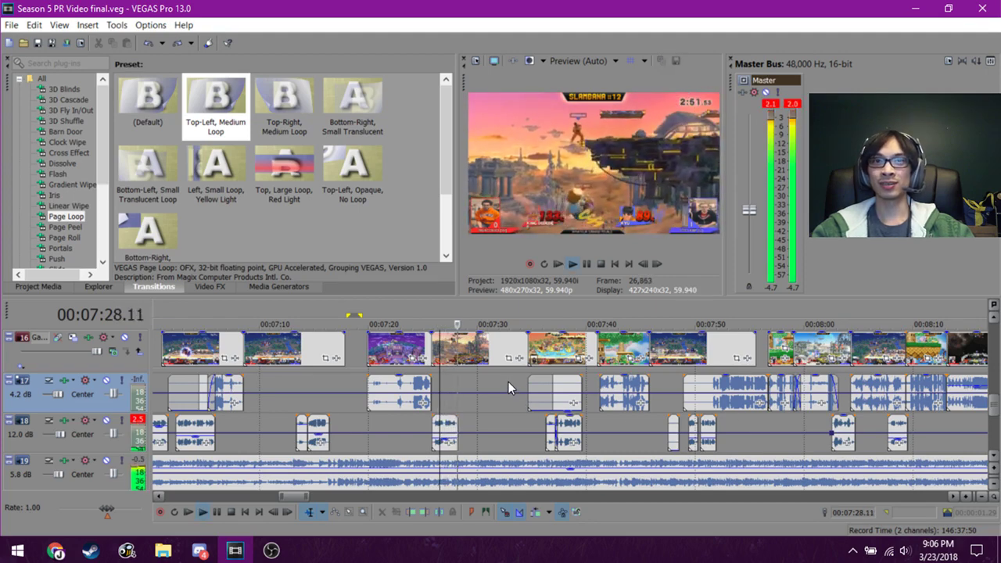
Play from the start of the track 17 audio clip at 7:34.38 into the next match, and stop playback.
{"action": "left_click", "coordinate": [532, 391]}
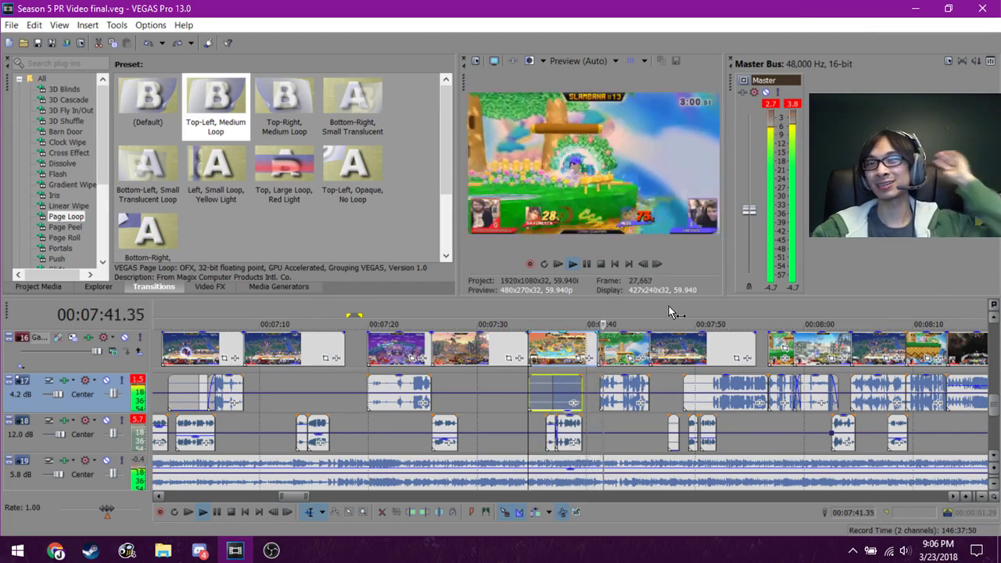
{"action": "left_click", "coordinate": [535, 380]}
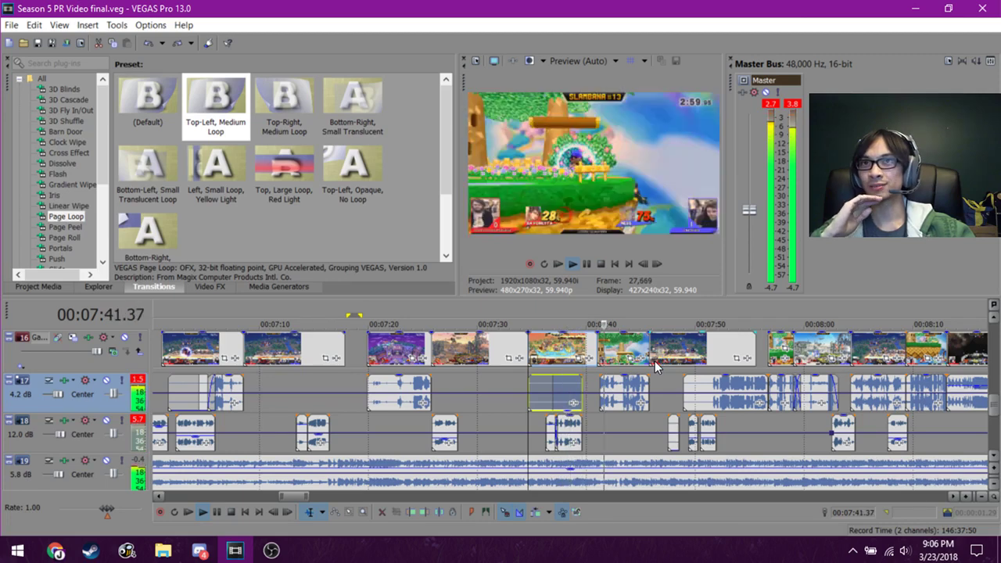
{"action": "key", "text": "space"}
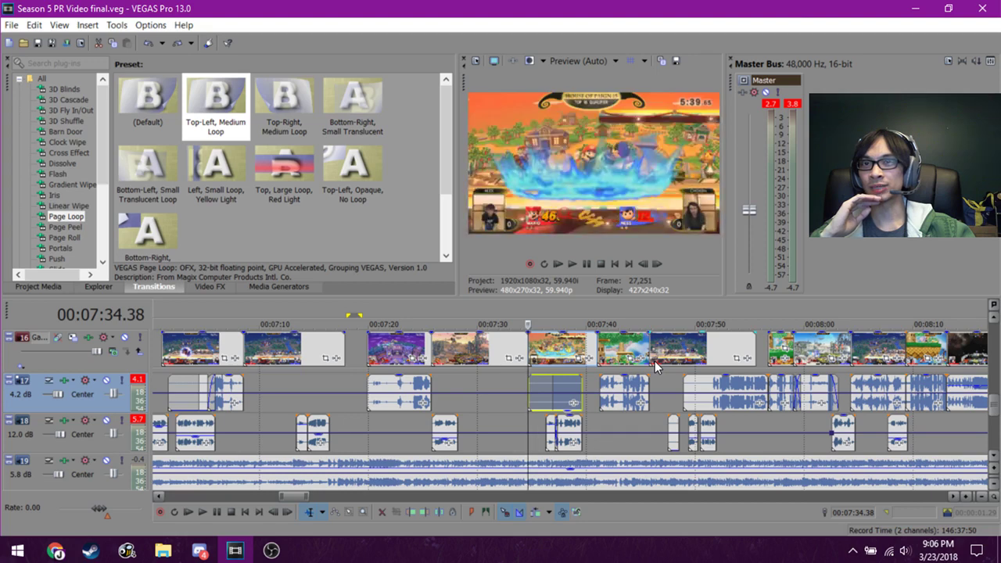
Check the frames around the cut between the two match clips on track 16 at 7:38.48, 7:39.39, 7:41.14 and 7:42.13.
{"action": "left_click", "coordinate": [574, 379]}
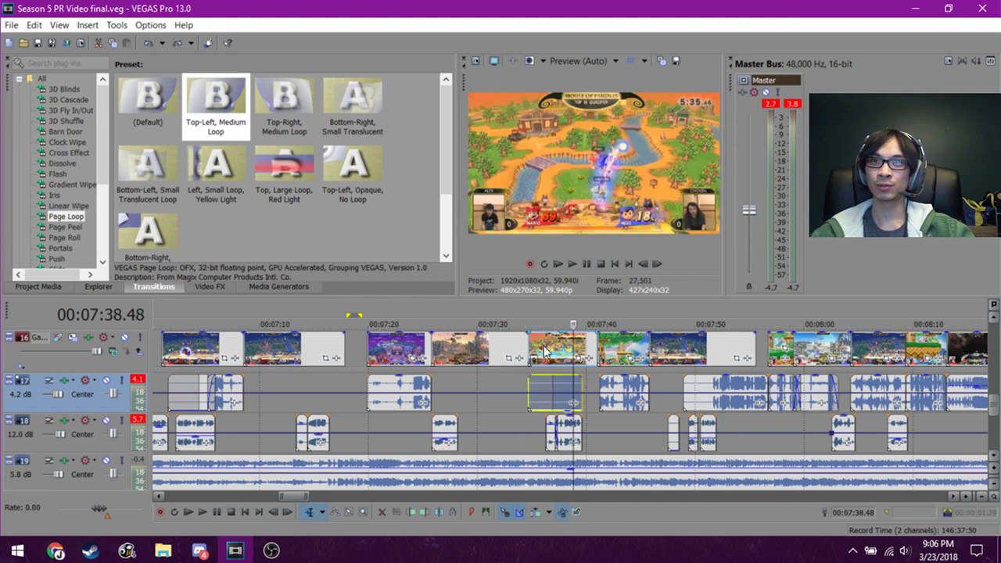
{"action": "left_click", "coordinate": [545, 351]}
{"action": "left_click", "coordinate": [557, 350]}
{"action": "left_click", "coordinate": [582, 348]}
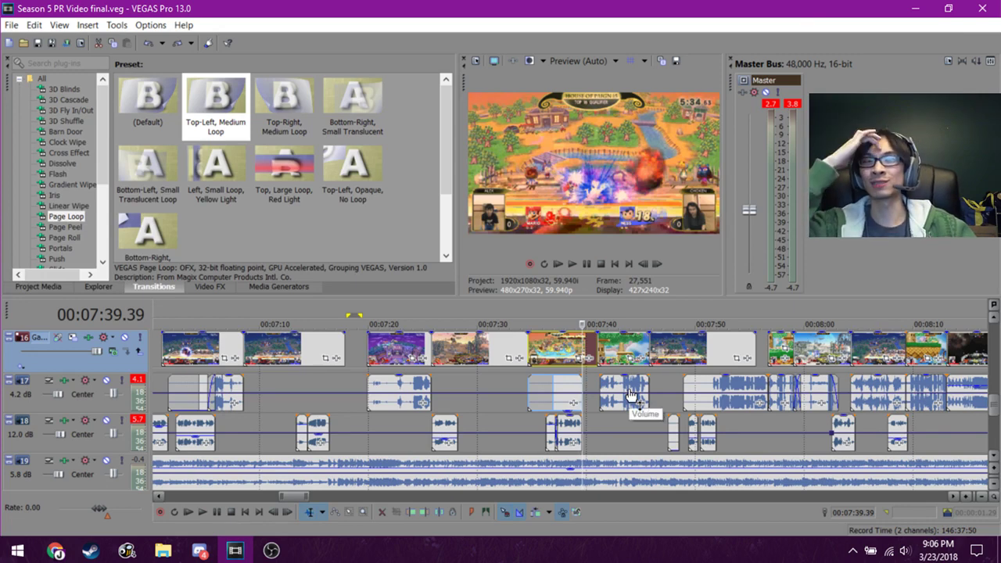
{"action": "left_click", "coordinate": [598, 421]}
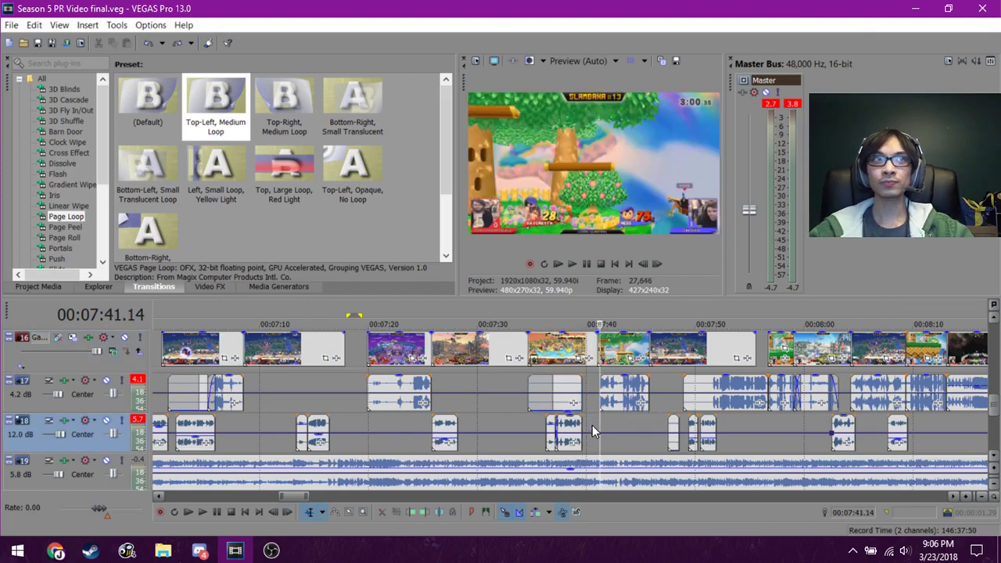
{"action": "left_click", "coordinate": [608, 419]}
Check the track 16 clip at 7:44.45, play from near its beginning into the next match, and return the cursor to 7:43.10.
{"action": "scroll", "coordinate": [608, 416], "scroll_direction": "up", "scroll_amount": 3}
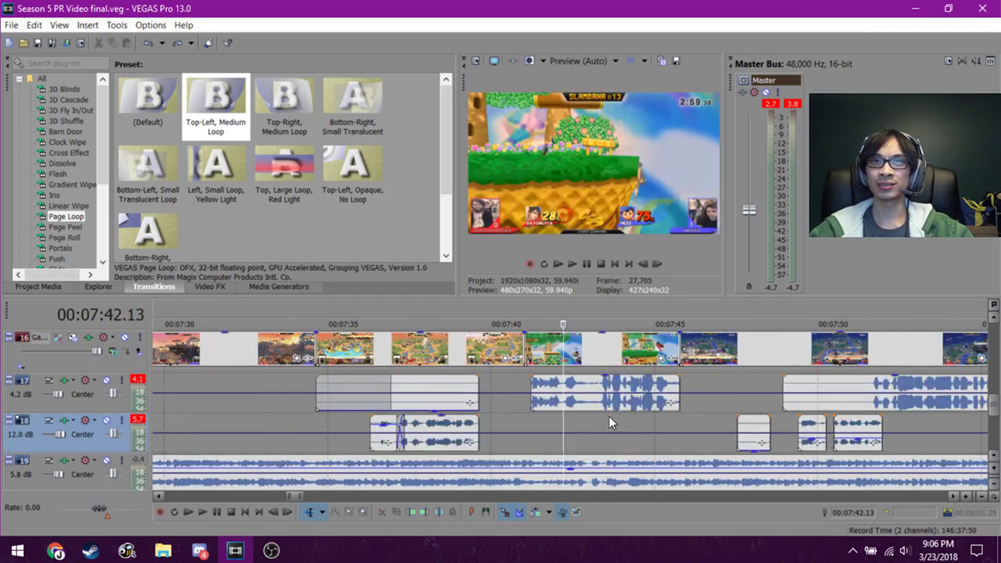
{"action": "scroll", "coordinate": [606, 414], "scroll_direction": "up", "scroll_amount": 3}
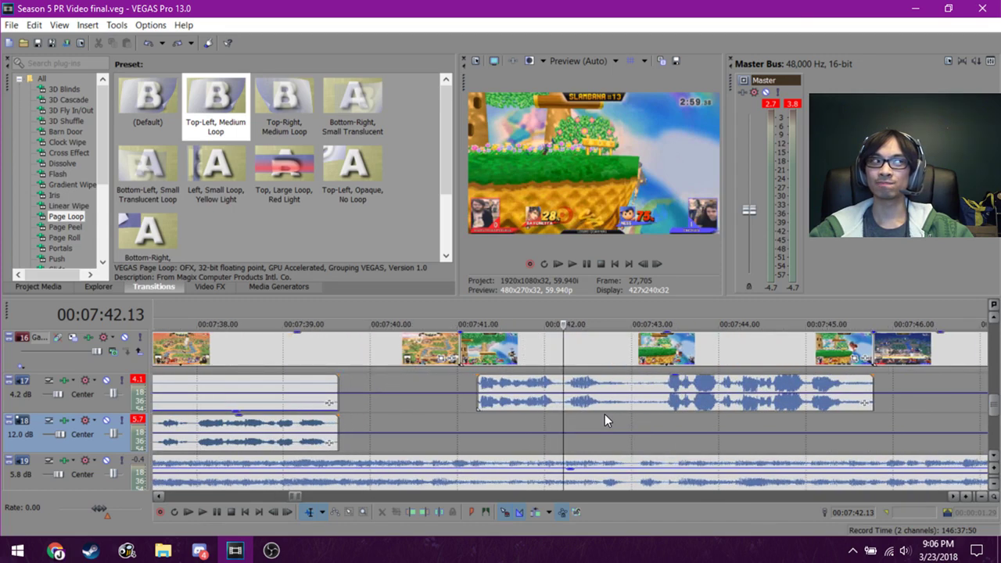
{"action": "scroll", "coordinate": [605, 413], "scroll_direction": "down", "scroll_amount": 4}
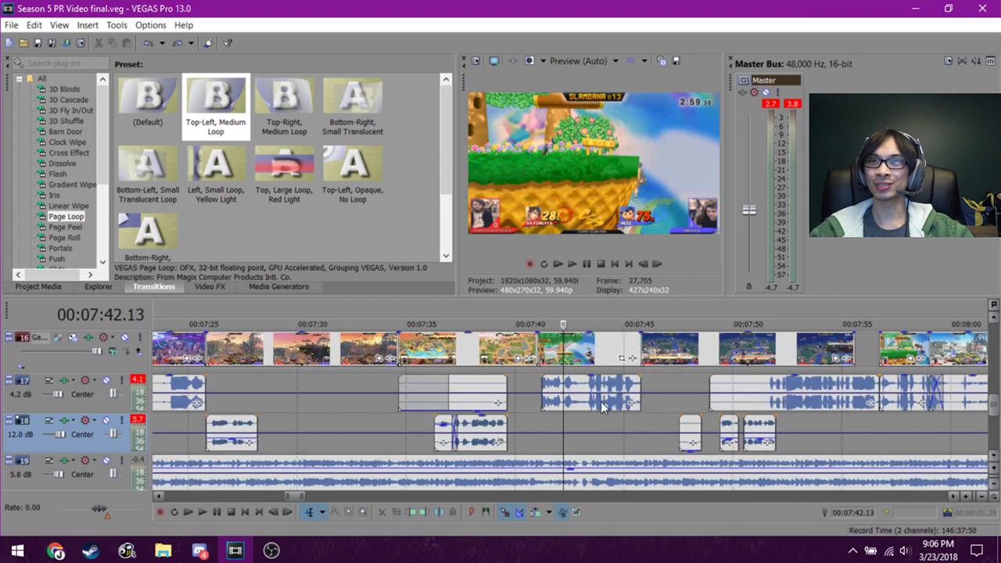
{"action": "left_click", "coordinate": [597, 354]}
{"action": "left_click", "coordinate": [619, 354]}
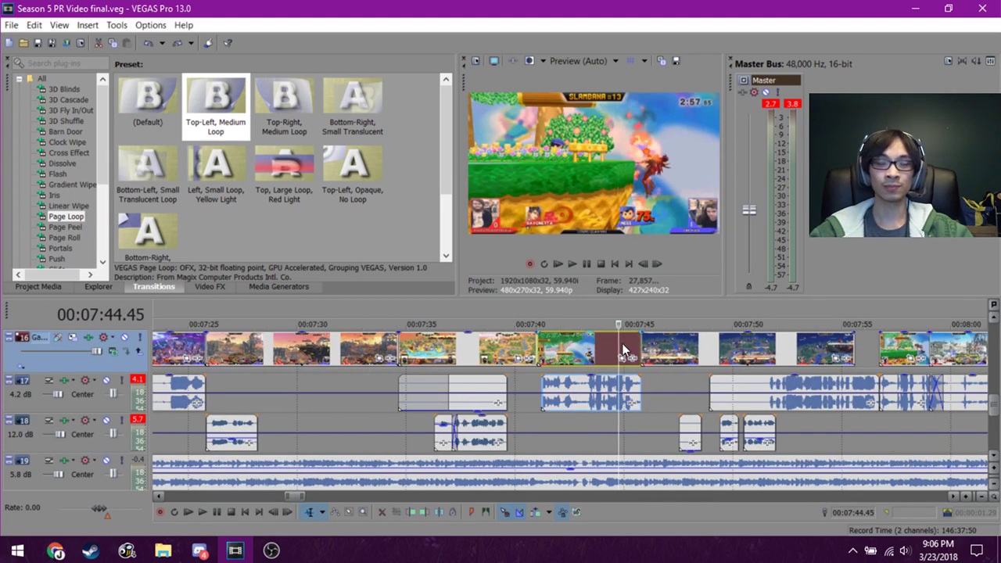
{"action": "left_click_drag", "start_coordinate": [633, 341], "coordinate": [543, 349]}
{"action": "key", "text": "space"}
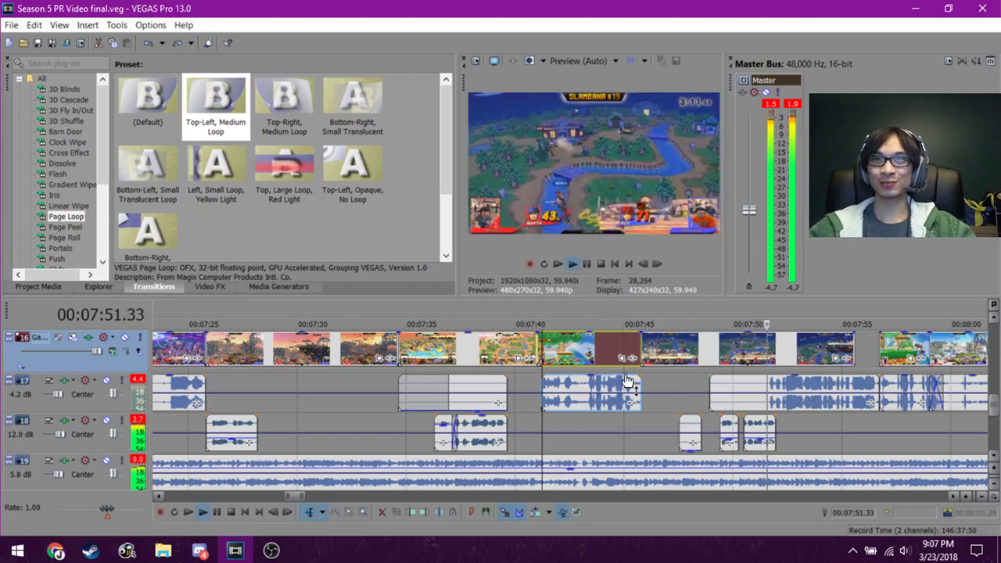
{"action": "left_click", "coordinate": [583, 350]}
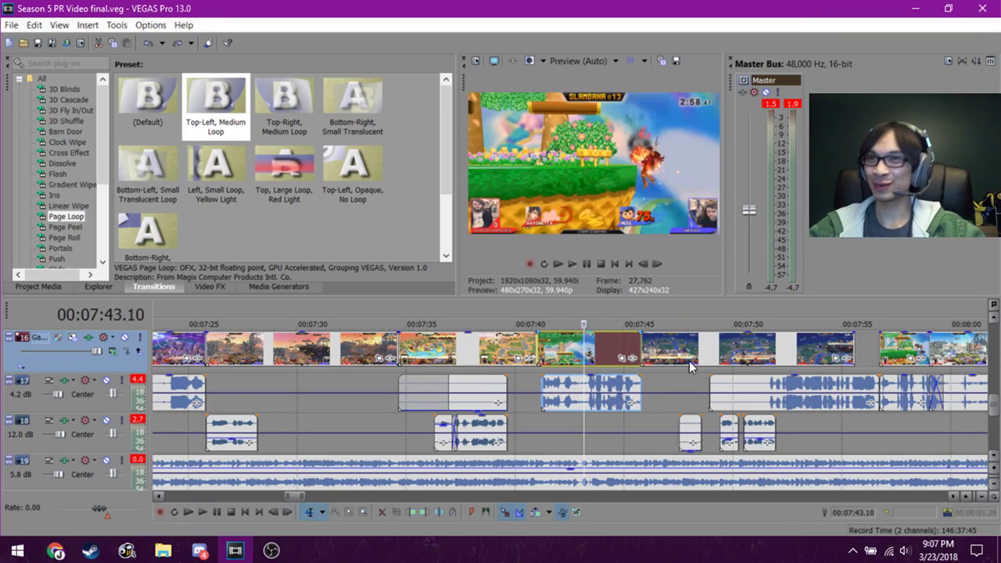
Examine the night-stage clip on track 16 at 7:47.55 and the clips layered above it on track 15 up to 7:50.01.
{"action": "left_click", "coordinate": [688, 368]}
{"action": "scroll", "coordinate": [690, 368], "scroll_direction": "up", "scroll_amount": 1}
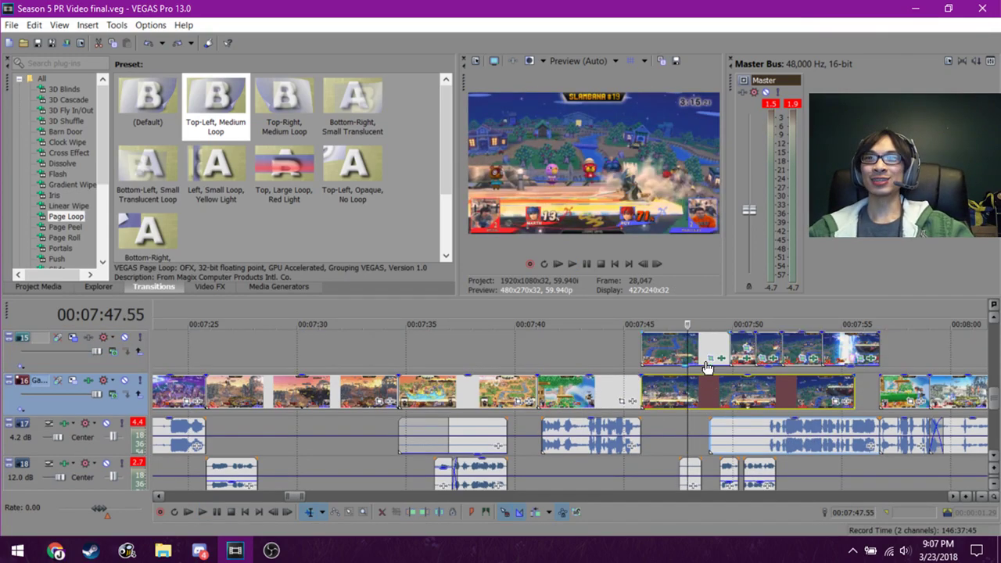
{"action": "scroll", "coordinate": [707, 368], "scroll_direction": "up", "scroll_amount": 3}
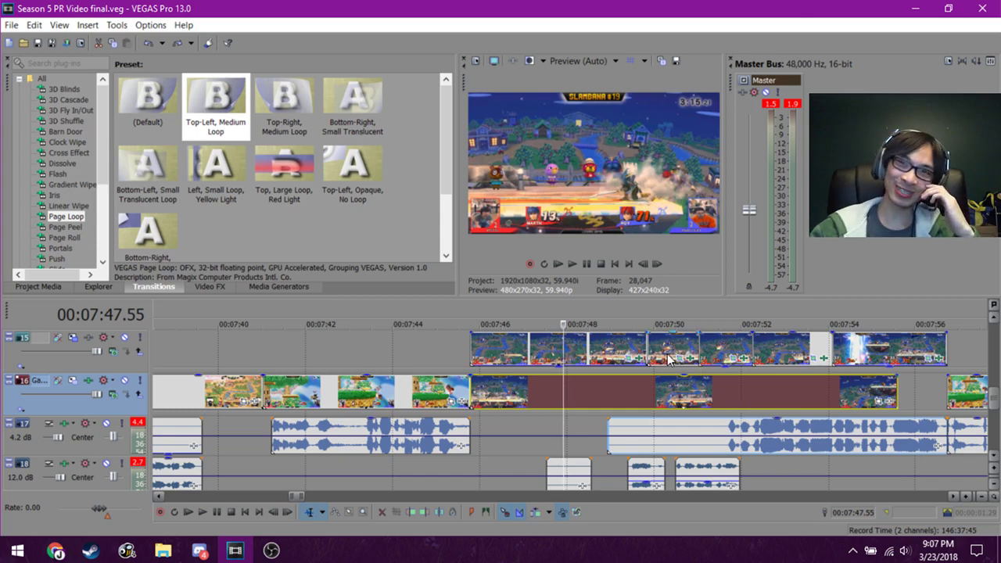
{"action": "left_click", "coordinate": [607, 354]}
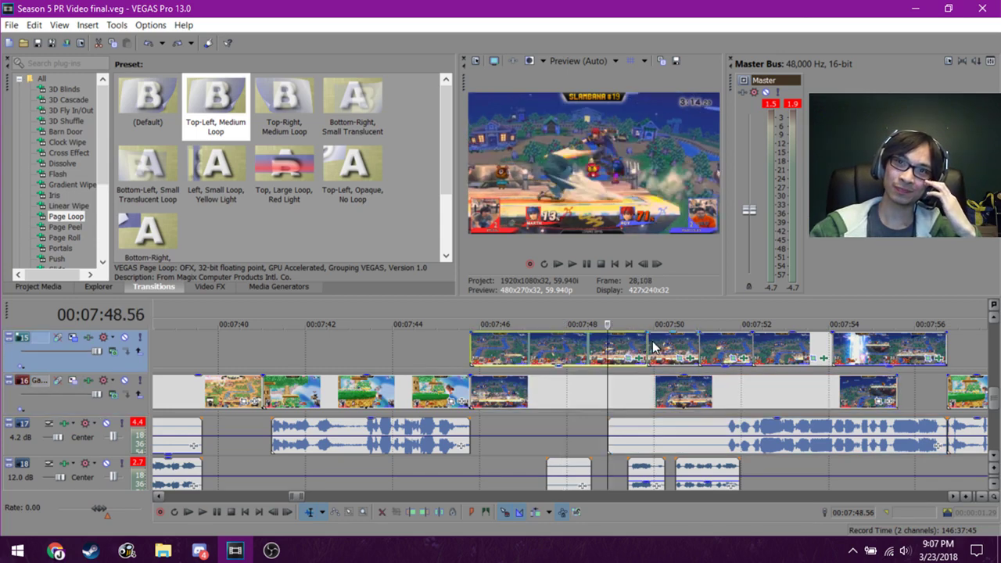
{"action": "left_click", "coordinate": [654, 349]}
{"action": "left_click", "coordinate": [639, 348]}
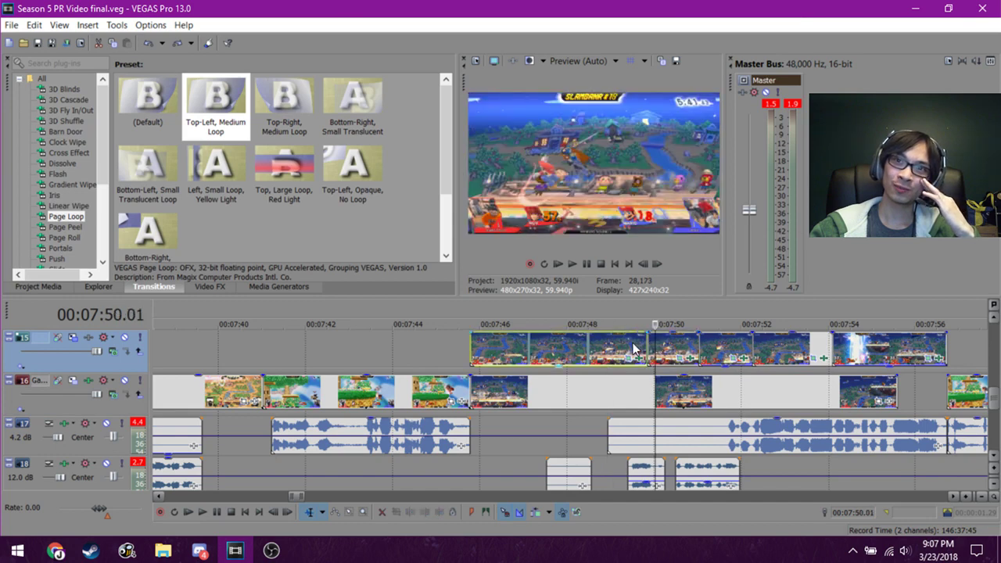
{"action": "left_click", "coordinate": [655, 350]}
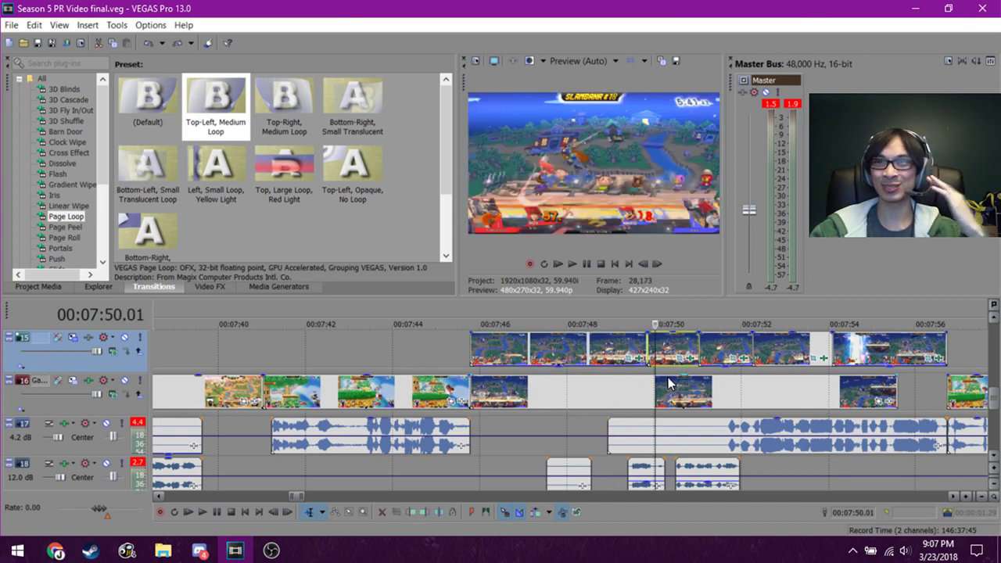
{"action": "scroll", "coordinate": [668, 377], "scroll_direction": "up", "scroll_amount": 3}
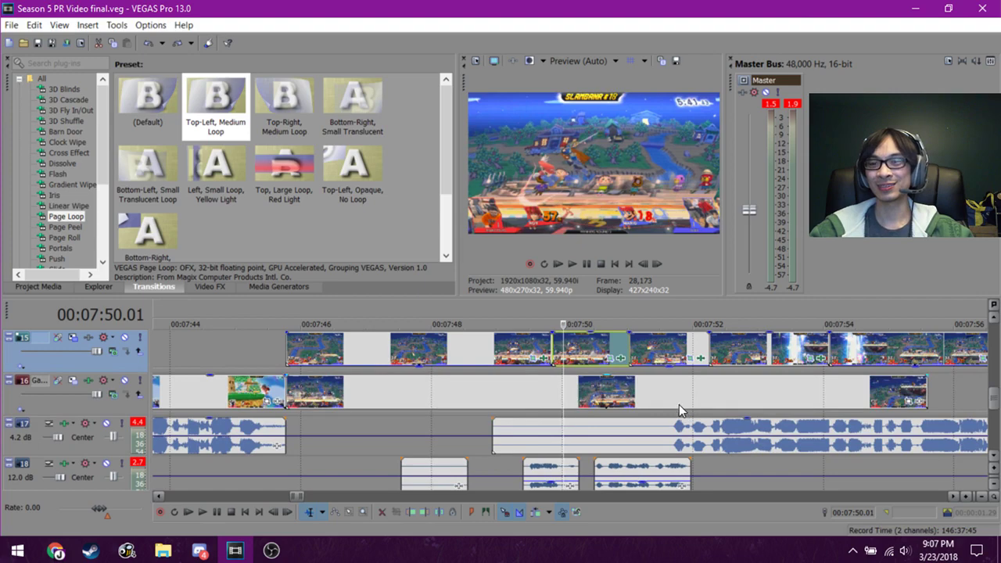
{"action": "scroll", "coordinate": [678, 404], "scroll_direction": "up", "scroll_amount": 2}
{"action": "scroll", "coordinate": [649, 402], "scroll_direction": "down", "scroll_amount": 3}
Paste a copy of the track 15 clip at 7:50.36 onto track 13, extending its end by 7.07 and its start back to 7:46.00.
{"action": "left_click", "coordinate": [589, 426]}
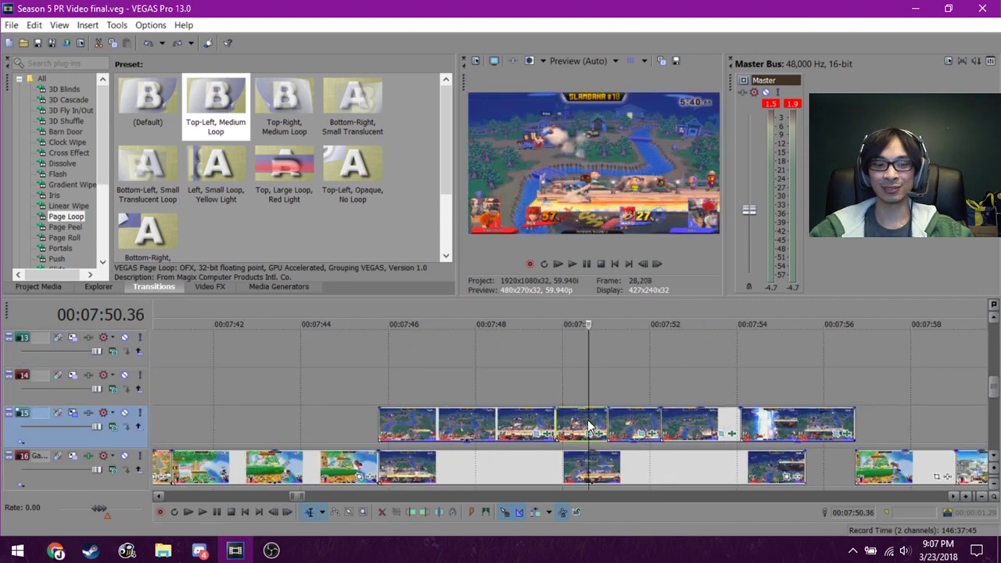
{"action": "left_click", "coordinate": [484, 348]}
{"action": "key", "text": "ctrl+v"}
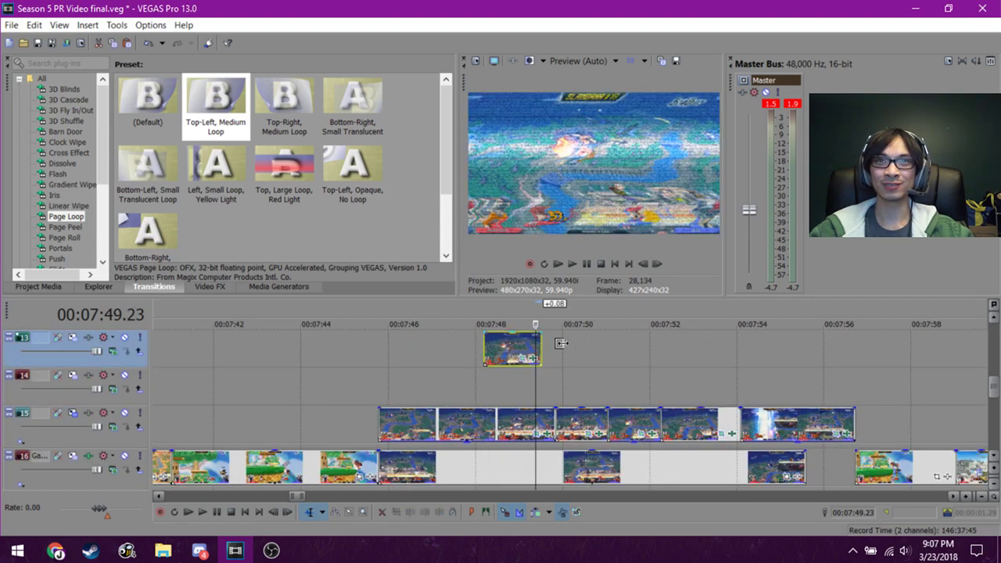
{"action": "left_click_drag", "start_coordinate": [536, 348], "coordinate": [846, 345]}
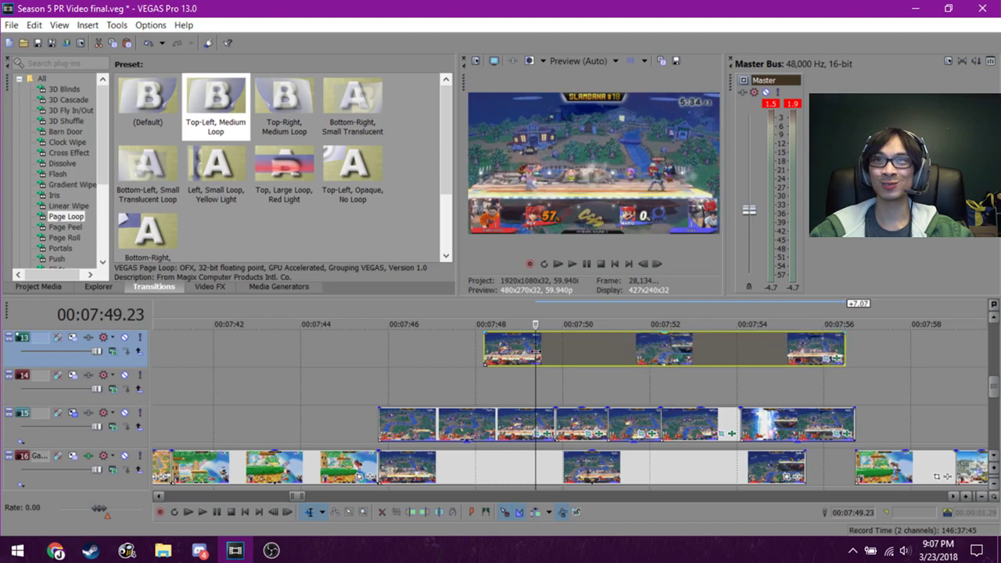
{"action": "left_click_drag", "start_coordinate": [485, 346], "coordinate": [389, 347]}
Place a copy of the first track 15 clip on track 14, ending where the original begins.
{"action": "left_click", "coordinate": [415, 426]}
{"action": "left_click", "coordinate": [415, 426]}
{"action": "left_click", "coordinate": [388, 423]}
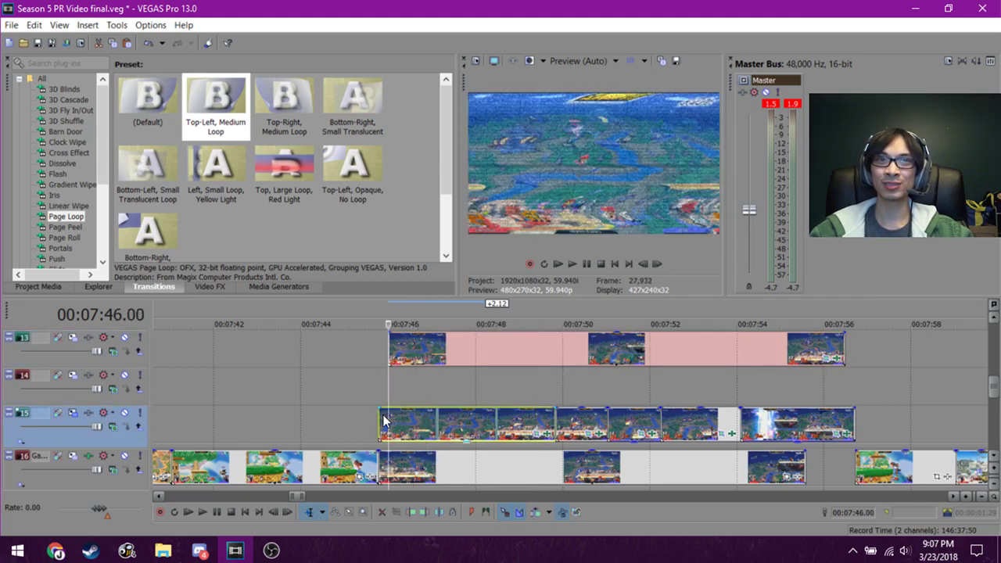
{"action": "left_click", "coordinate": [383, 422]}
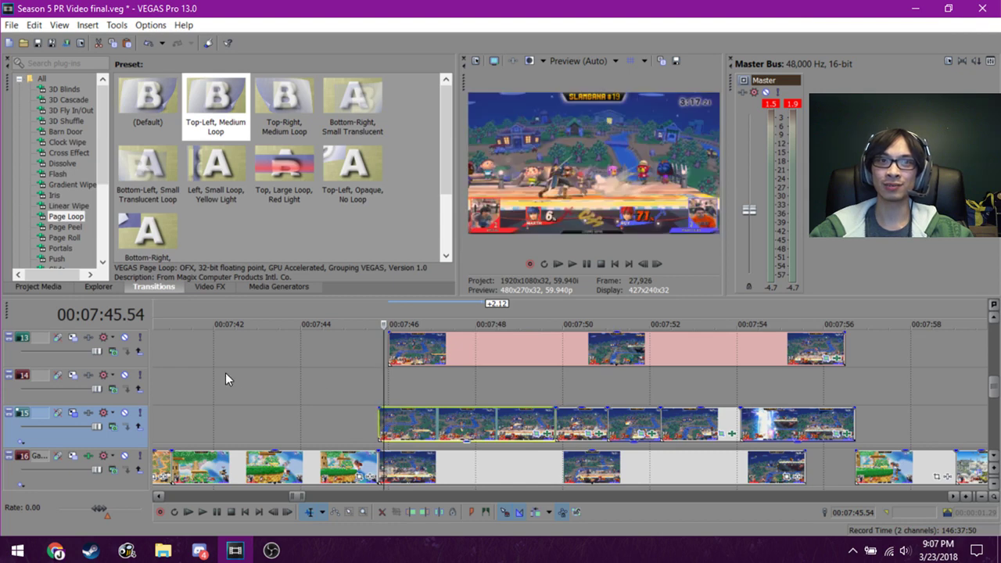
{"action": "left_click_drag", "start_coordinate": [496, 427], "coordinate": [317, 389]}
Preview the extended track 13 clip from 7:46.00, stop playback, and place the cursor at 7:47.56.
{"action": "left_click", "coordinate": [391, 342]}
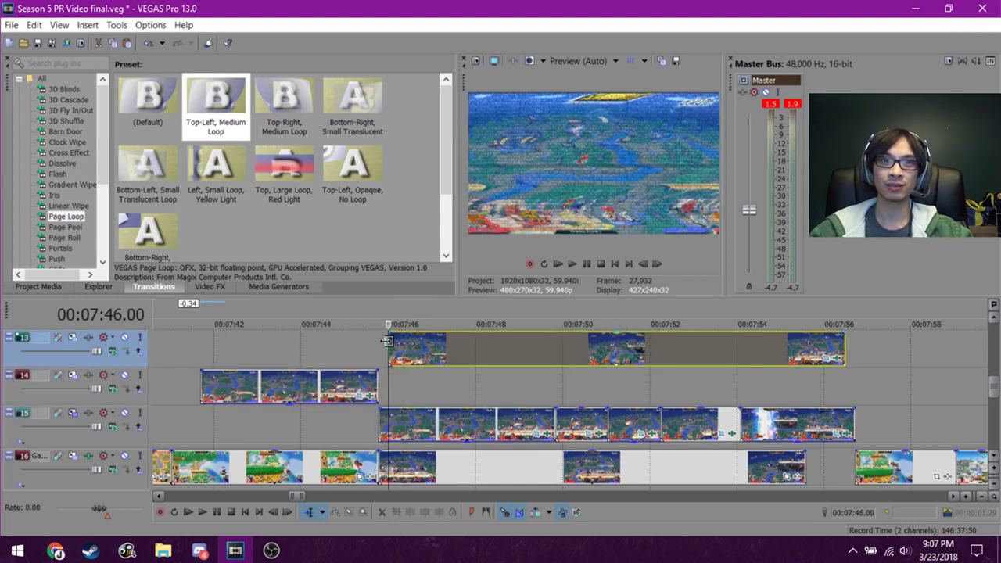
{"action": "key", "text": "space"}
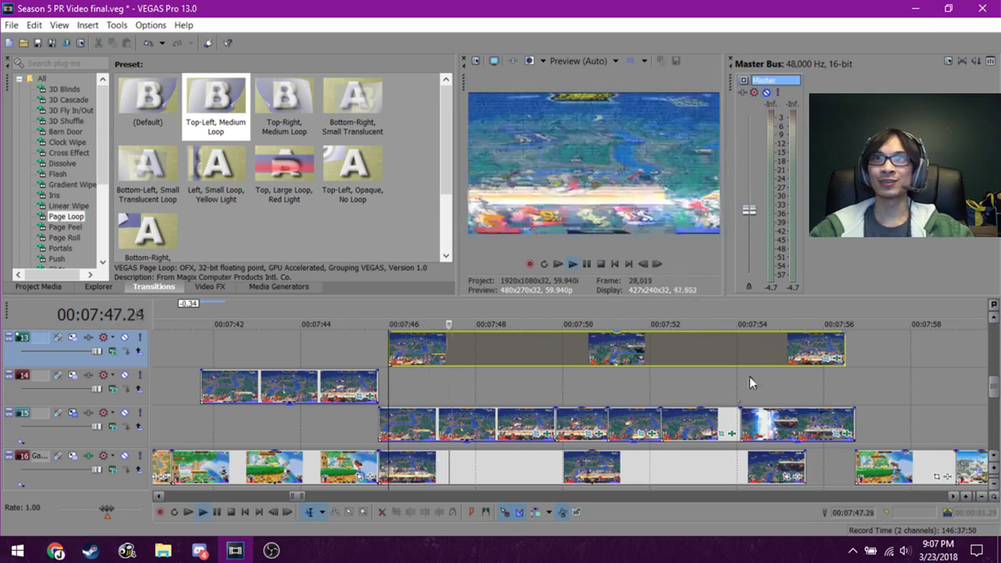
{"action": "key", "text": "space"}
{"action": "left_click", "coordinate": [471, 350]}
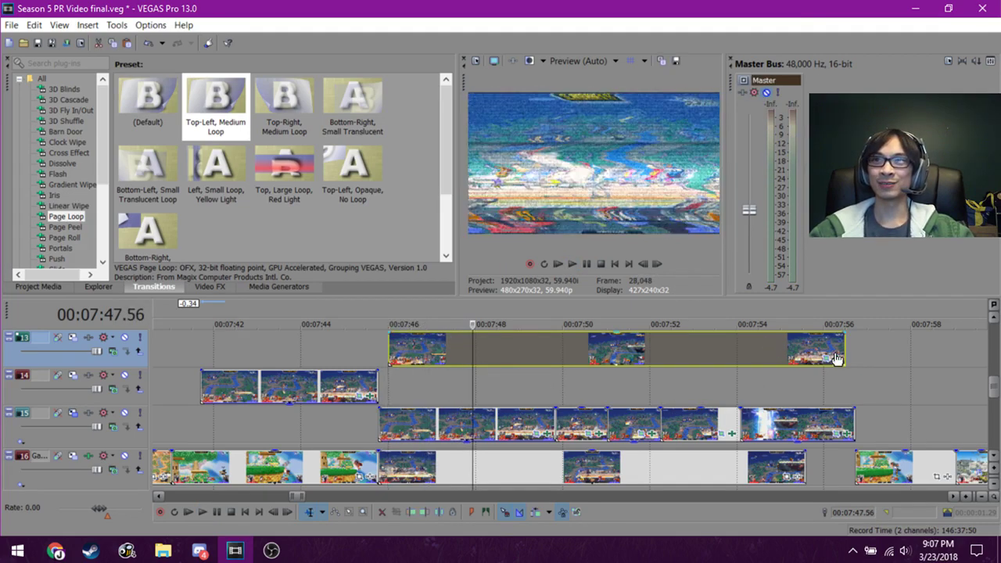
Remove the Light Rays, Color Corrector and TV Simulator effects from the extended track 13 clip, and preview it.
{"action": "left_click", "coordinate": [837, 358]}
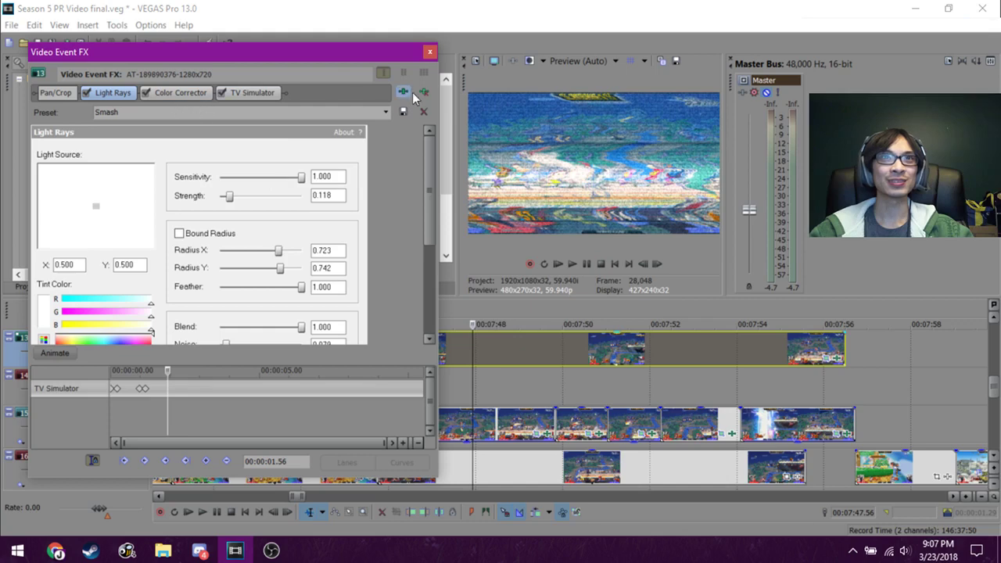
{"action": "left_click", "coordinate": [426, 92]}
{"action": "left_click", "coordinate": [426, 92]}
{"action": "left_click", "coordinate": [426, 91]}
{"action": "left_click", "coordinate": [430, 51]}
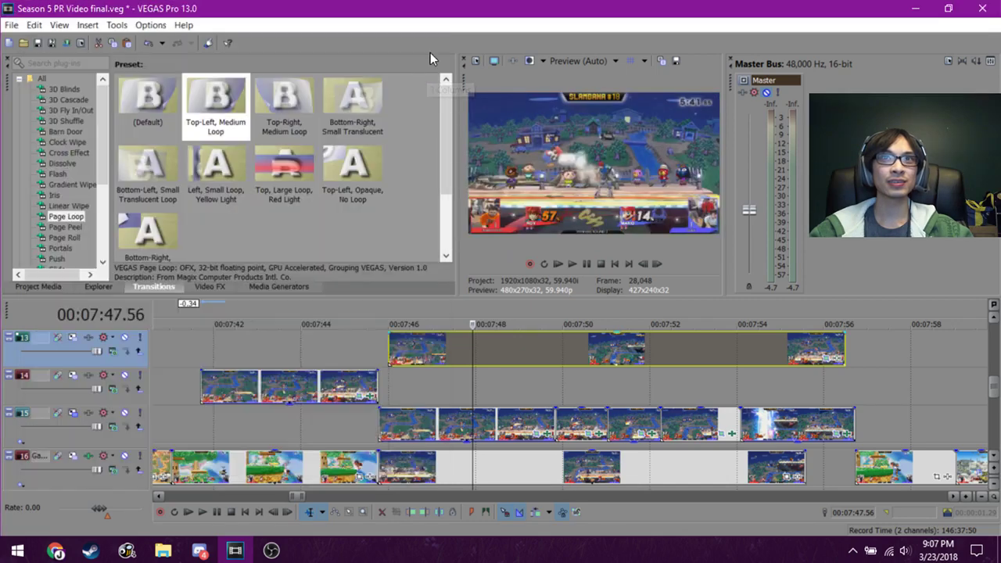
{"action": "key", "text": "space"}
{"action": "left_click", "coordinate": [390, 349]}
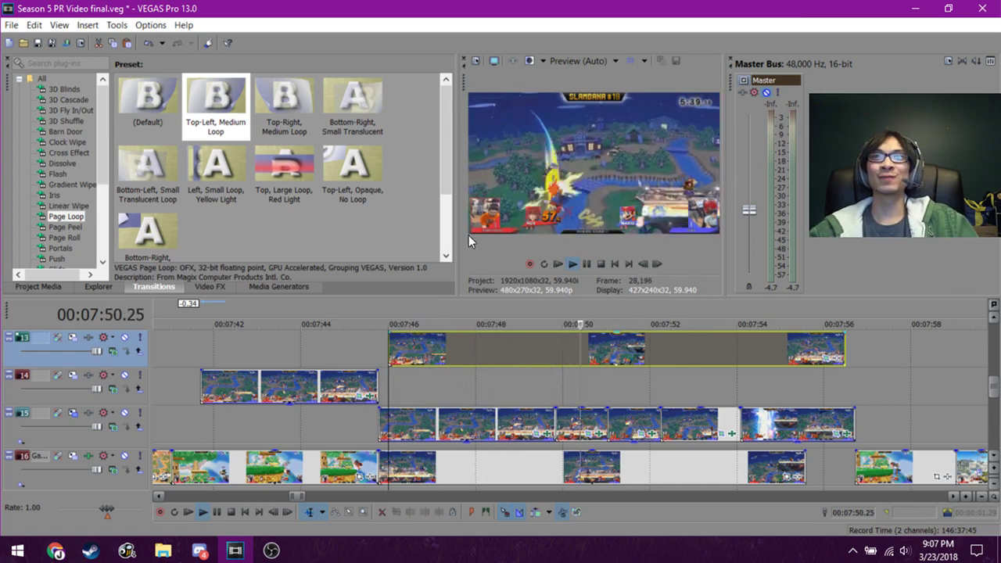
{"action": "left_click", "coordinate": [432, 360]}
{"action": "key", "text": "space"}
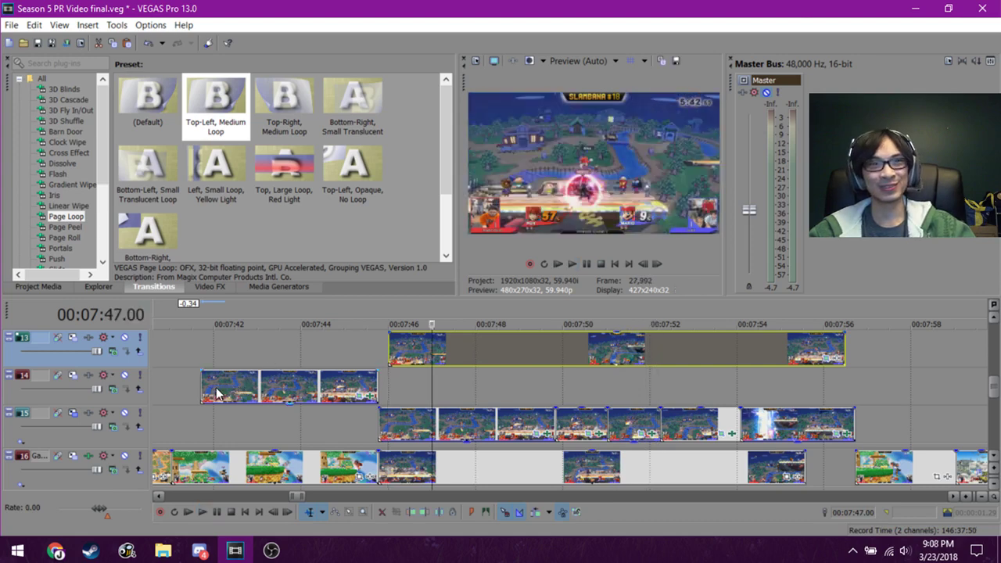
Remove the Light Rays and Color Corrector effects from the copied clip on track 14.
{"action": "left_click", "coordinate": [216, 388]}
{"action": "left_click", "coordinate": [370, 397]}
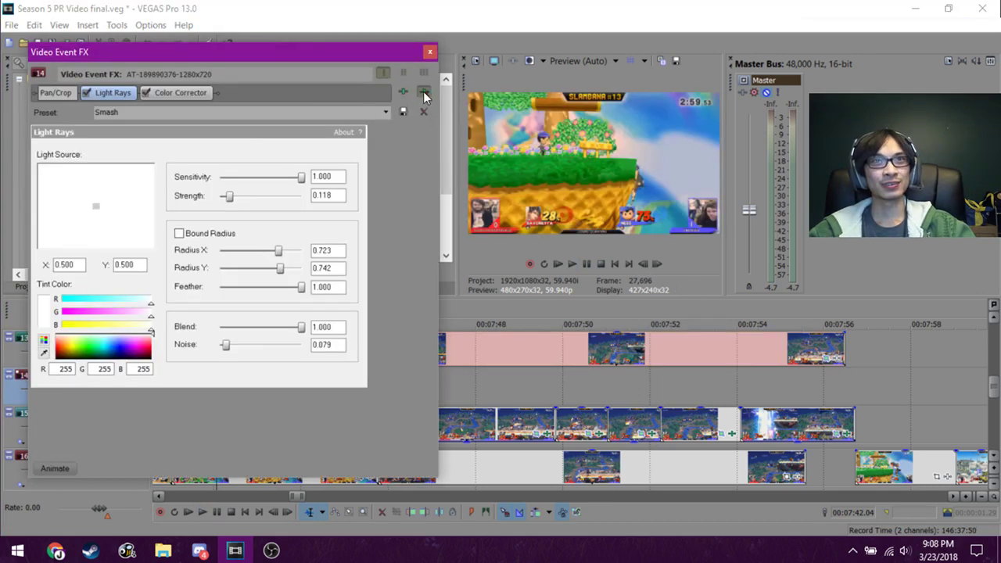
{"action": "left_click", "coordinate": [423, 93]}
{"action": "left_click", "coordinate": [423, 92]}
{"action": "left_click", "coordinate": [429, 52]}
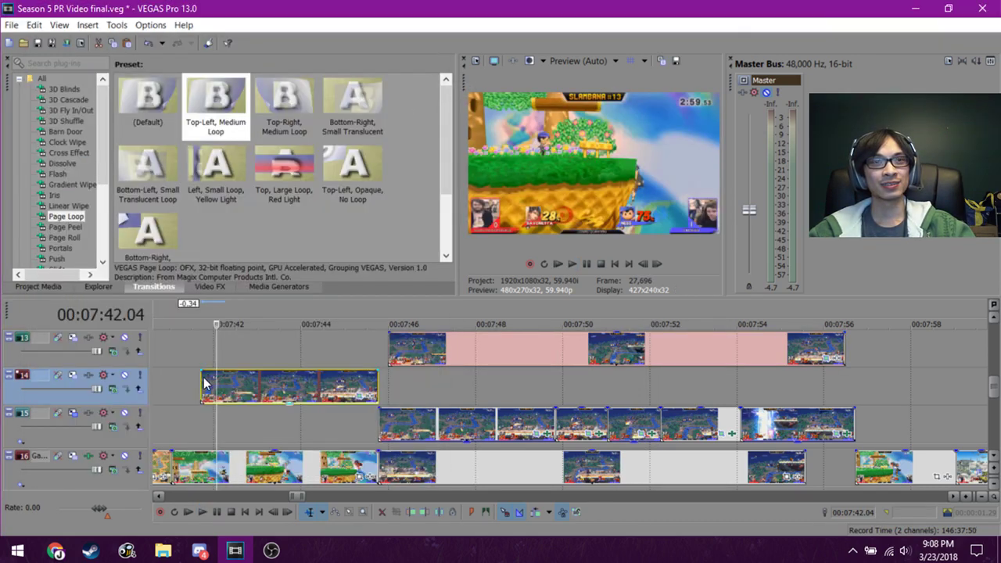
Preview the track 14 copy from its start at 7:41.42, and delete it.
{"action": "left_click", "coordinate": [201, 383]}
{"action": "key", "text": "space"}
{"action": "key", "text": "space"}
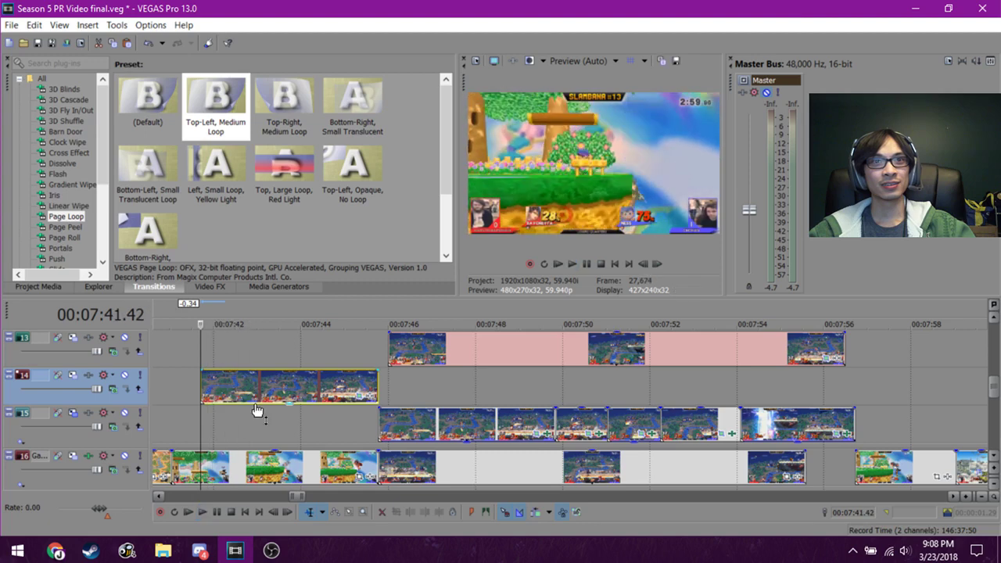
{"action": "key", "text": "space"}
{"action": "key", "text": "space"}
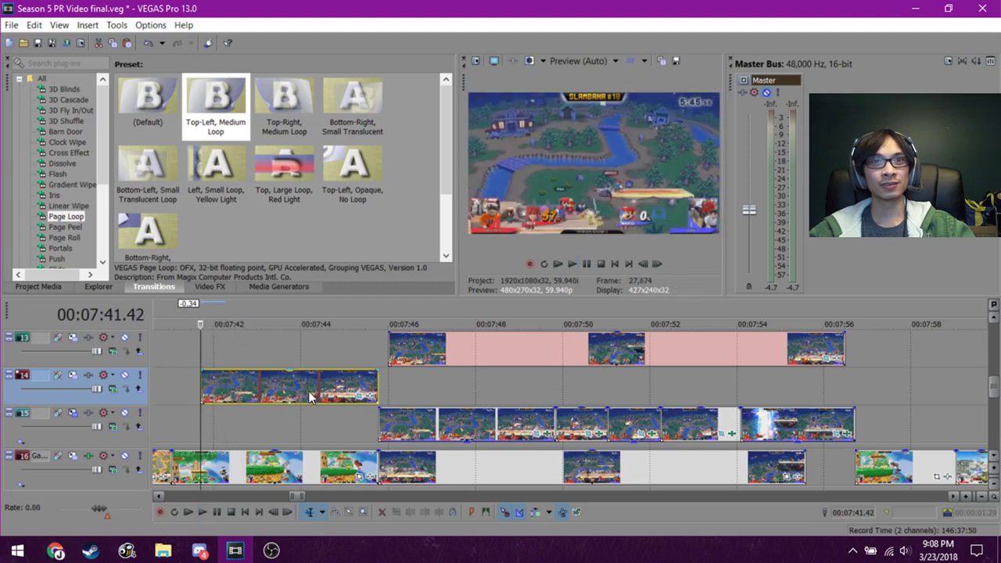
{"action": "left_click", "coordinate": [309, 397]}
Paste a copy of the track 16 night-stage clip with its audio onto track 13, move it before the existing clip, and preview it.
{"action": "left_click", "coordinate": [462, 426]}
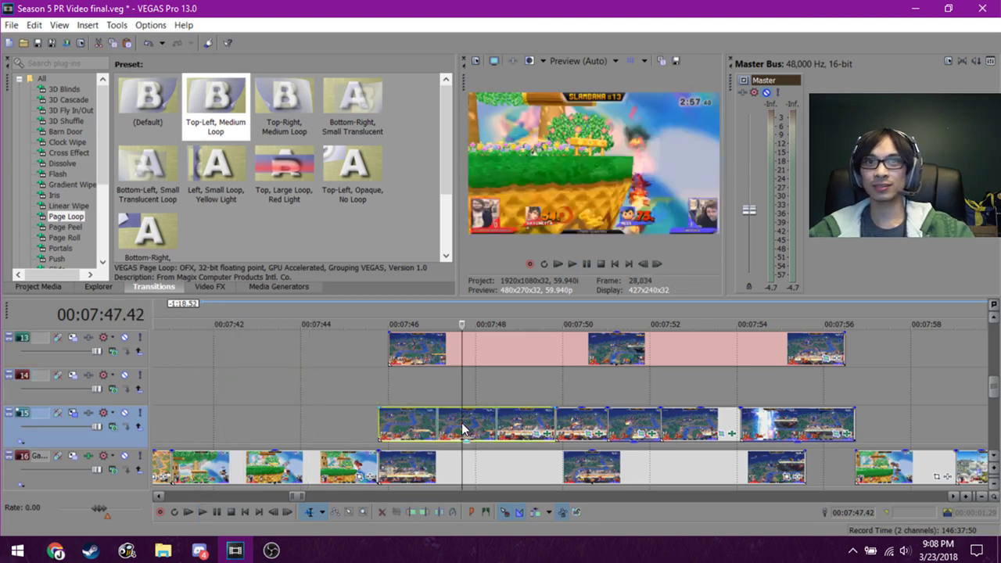
{"action": "left_click", "coordinate": [399, 464]}
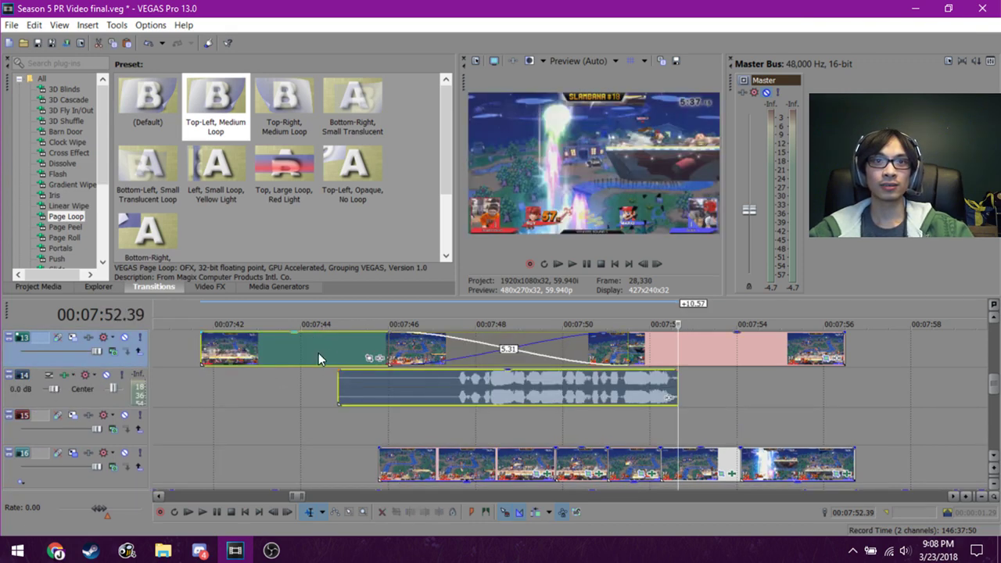
{"action": "left_click_drag", "start_coordinate": [318, 358], "coordinate": [182, 358]}
{"action": "scroll", "coordinate": [257, 352], "scroll_direction": "down", "scroll_amount": 3}
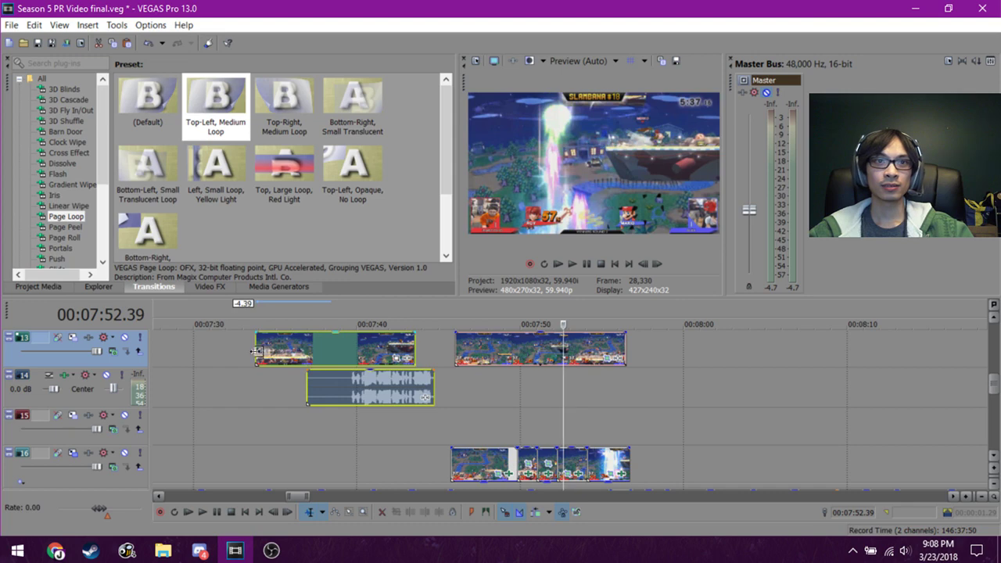
{"action": "left_click", "coordinate": [257, 352]}
{"action": "key", "text": "space"}
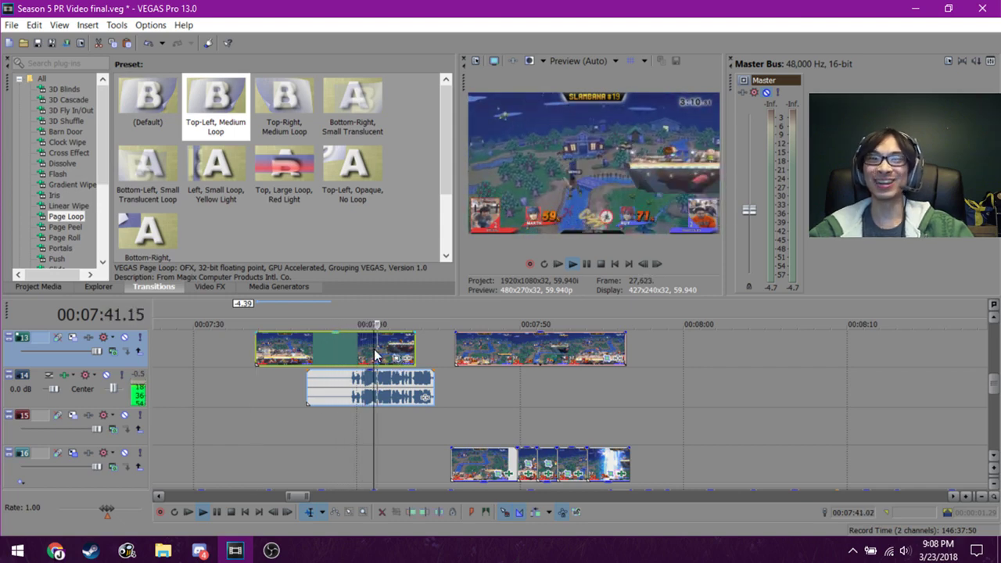
Delete the pasted night-stage copy, and undo the edits back through its paste.
{"action": "key", "text": "Delete"}
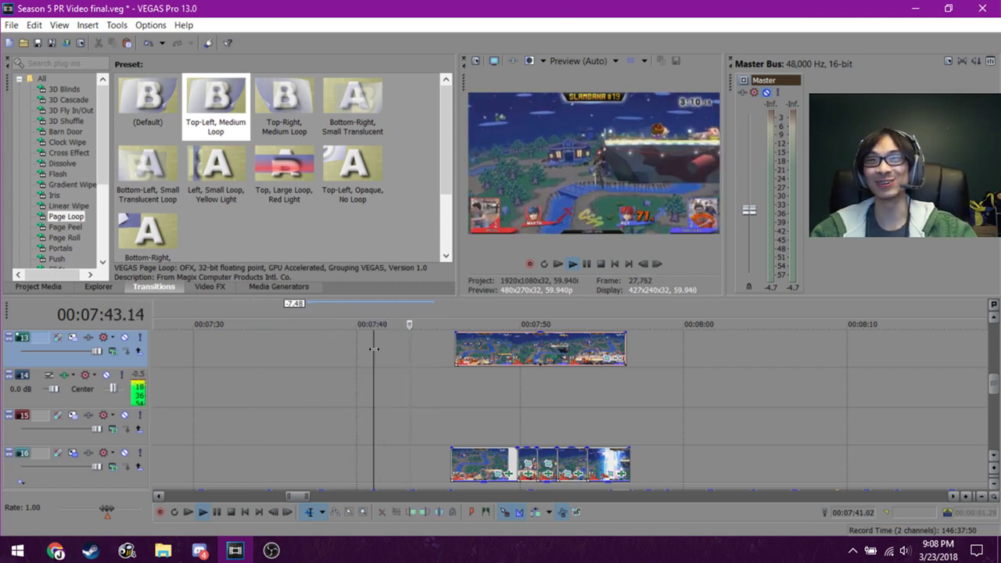
{"action": "key", "text": "ctrl+z"}
{"action": "key", "text": "ctrl+z"}
{"action": "key", "text": "ctrl+z"}
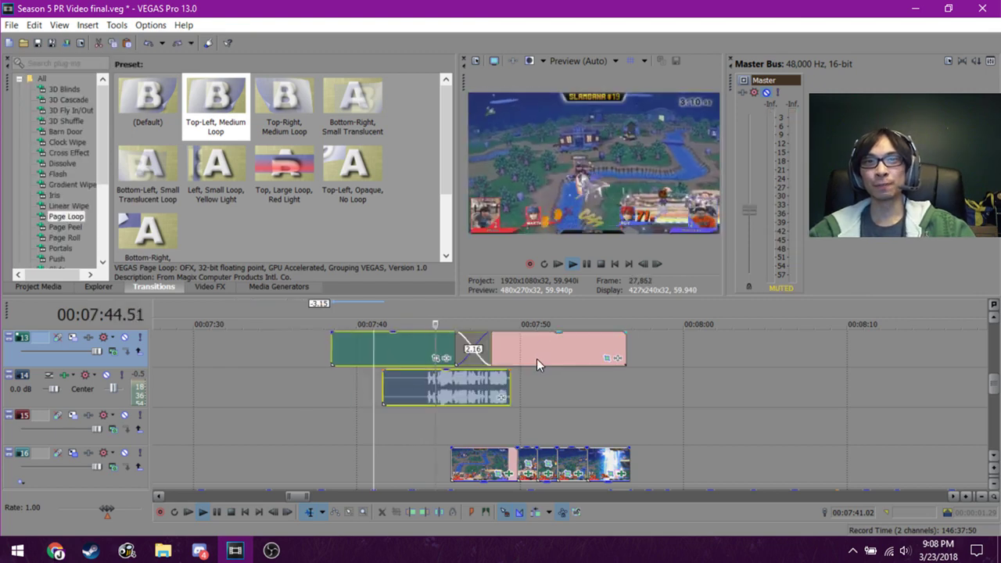
{"action": "key", "text": "ctrl+z"}
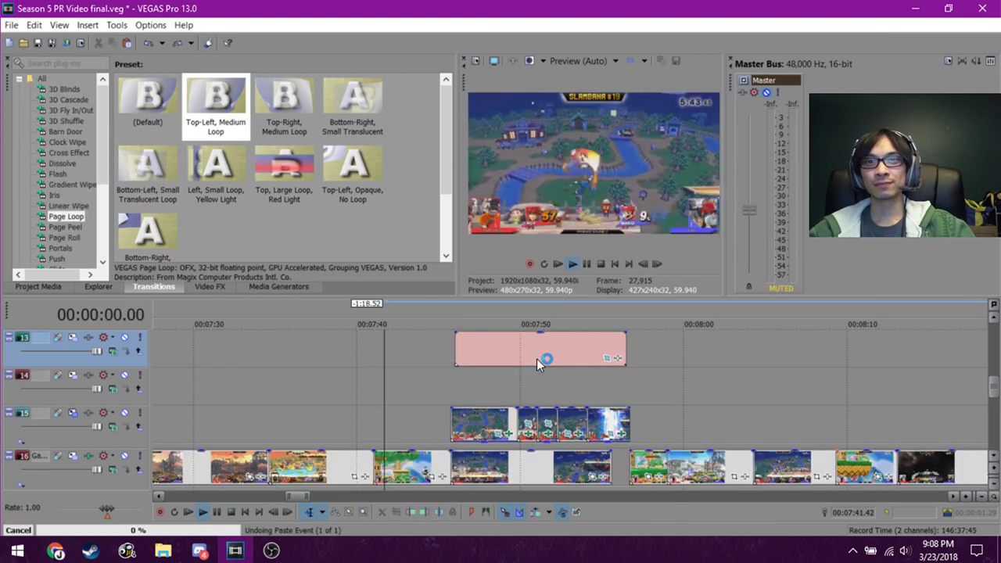
Play the layered section, delete the long copied clip from track 13, and stop playback.
{"action": "key", "text": "space"}
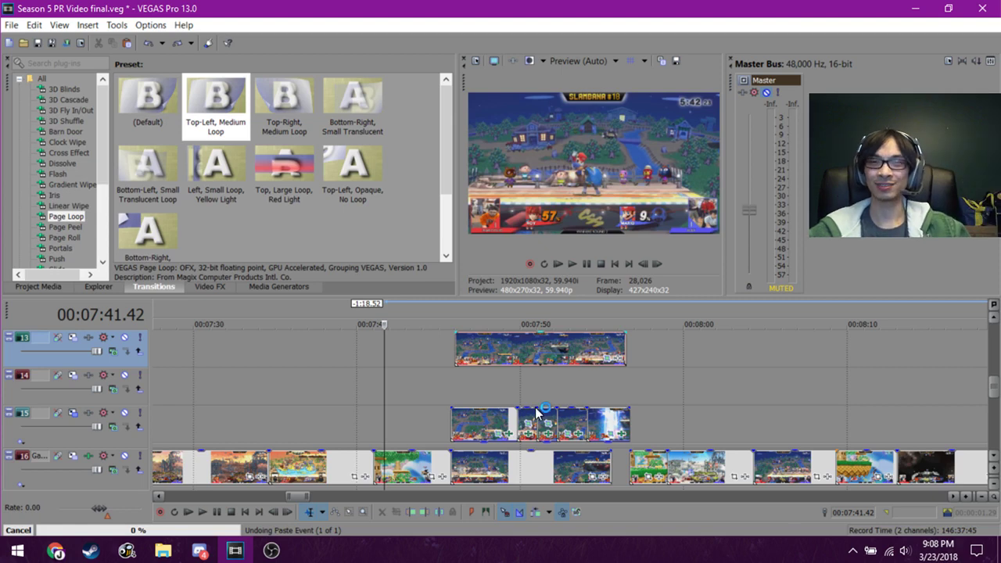
{"action": "key", "text": "space"}
{"action": "left_click_drag", "start_coordinate": [519, 361], "coordinate": [420, 386]}
{"action": "key", "text": "Delete"}
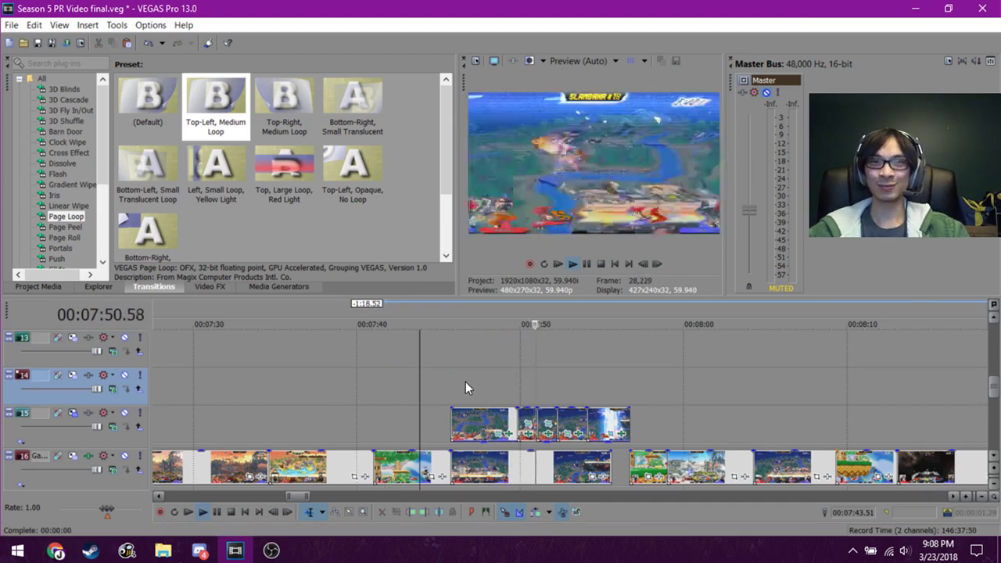
{"action": "key", "text": "space"}
Raise the opacity of the first track 15 clip to show it over track 16, and return it to 0 %.
{"action": "scroll", "coordinate": [533, 393], "scroll_direction": "down", "scroll_amount": 1}
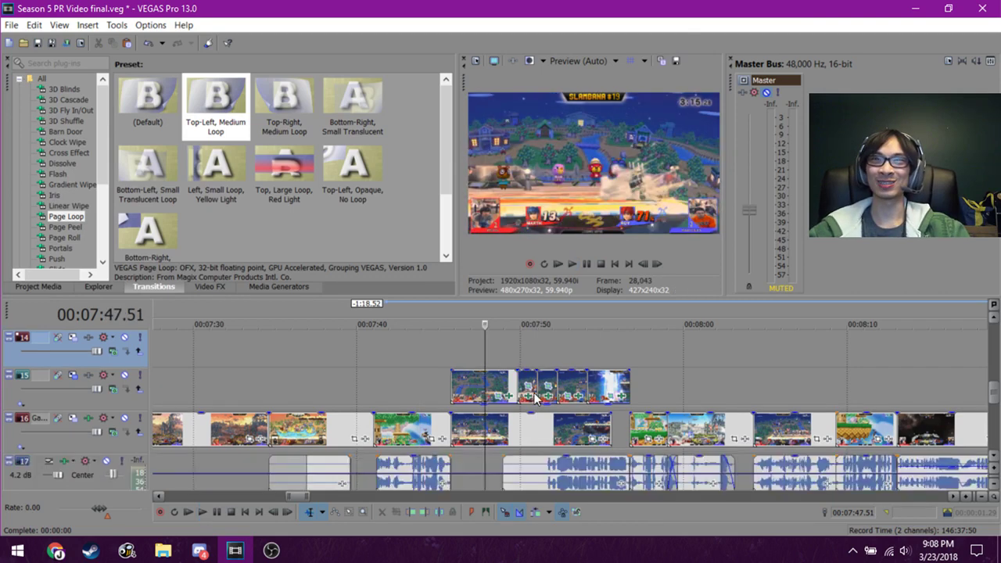
{"action": "scroll", "coordinate": [533, 392], "scroll_direction": "up", "scroll_amount": 3}
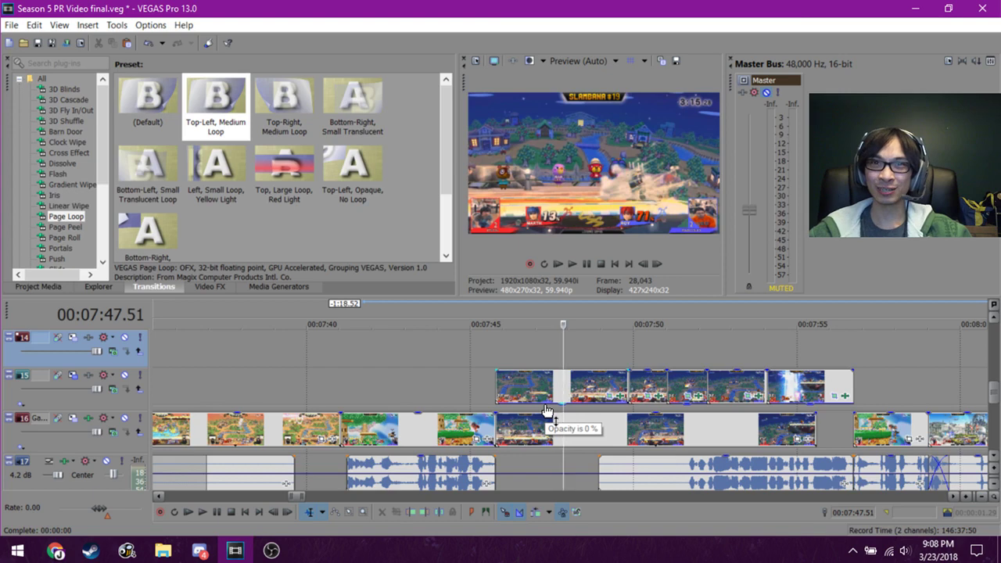
{"action": "mouse_move", "coordinate": [547, 411]}
{"action": "left_mouse_down"}
{"action": "mouse_move", "coordinate": [541, 366]}
{"action": "mouse_move", "coordinate": [545, 410]}
{"action": "mouse_move", "coordinate": [540, 386]}
{"action": "mouse_move", "coordinate": [536, 408]}
{"action": "left_mouse_up"}
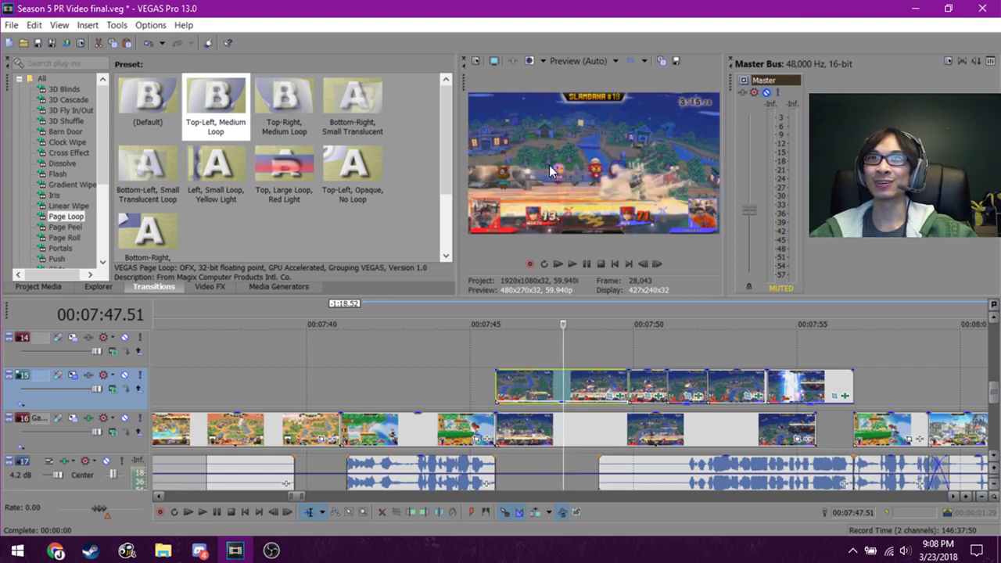
{"action": "left_click_drag", "start_coordinate": [530, 407], "coordinate": [536, 364]}
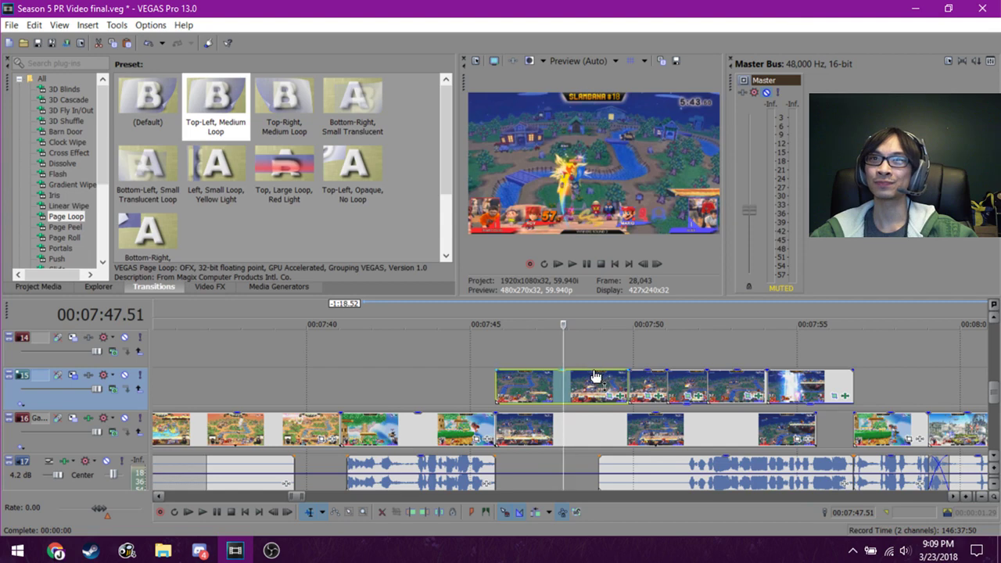
{"action": "left_click_drag", "start_coordinate": [595, 376], "coordinate": [599, 420]}
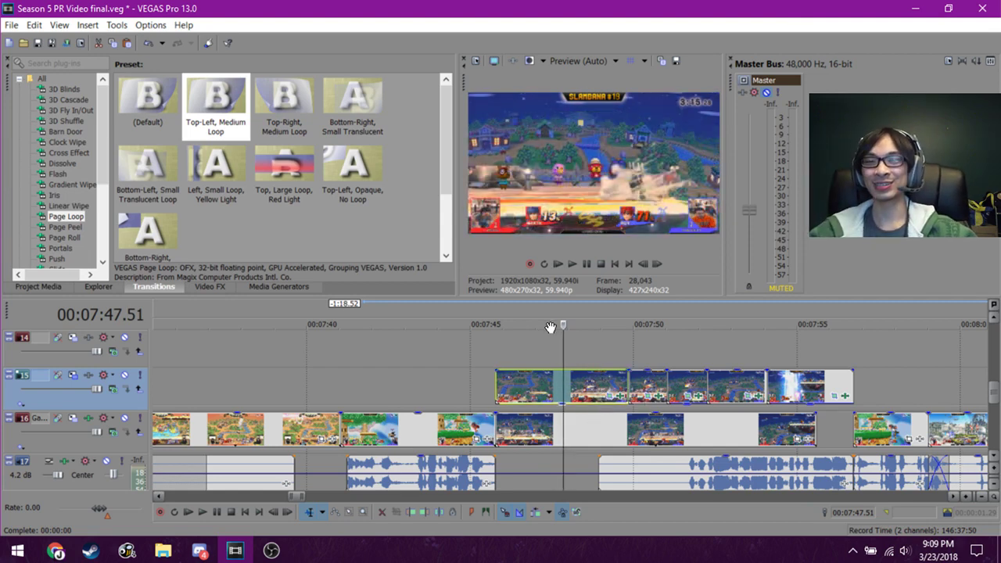
Compare frames between 7:49.51 and 7:50.42 around the cut after the first track 15 clip.
{"action": "left_click", "coordinate": [616, 349]}
{"action": "left_click", "coordinate": [631, 345]}
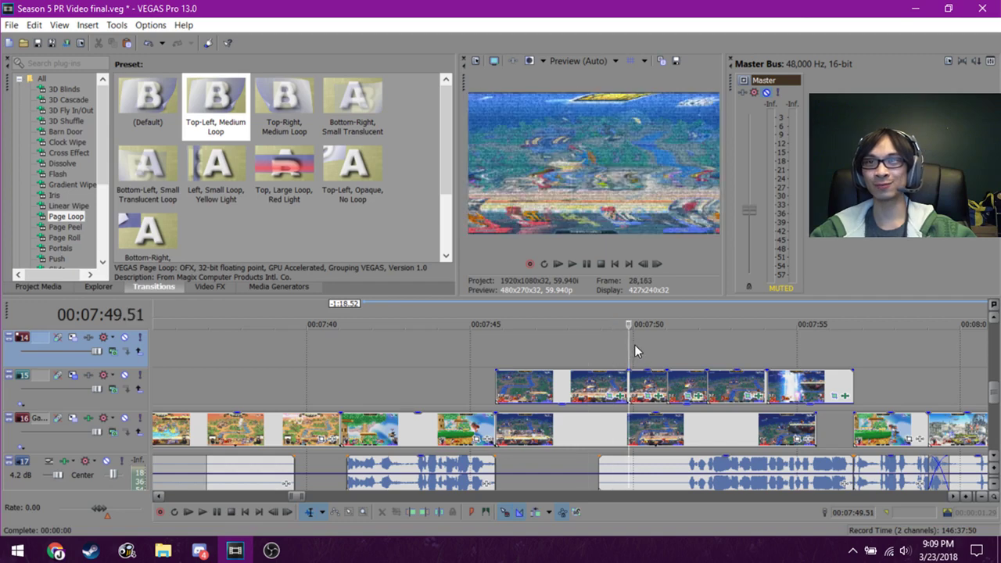
{"action": "left_click", "coordinate": [634, 344]}
{"action": "left_click", "coordinate": [658, 349]}
{"action": "left_click", "coordinate": [641, 347]}
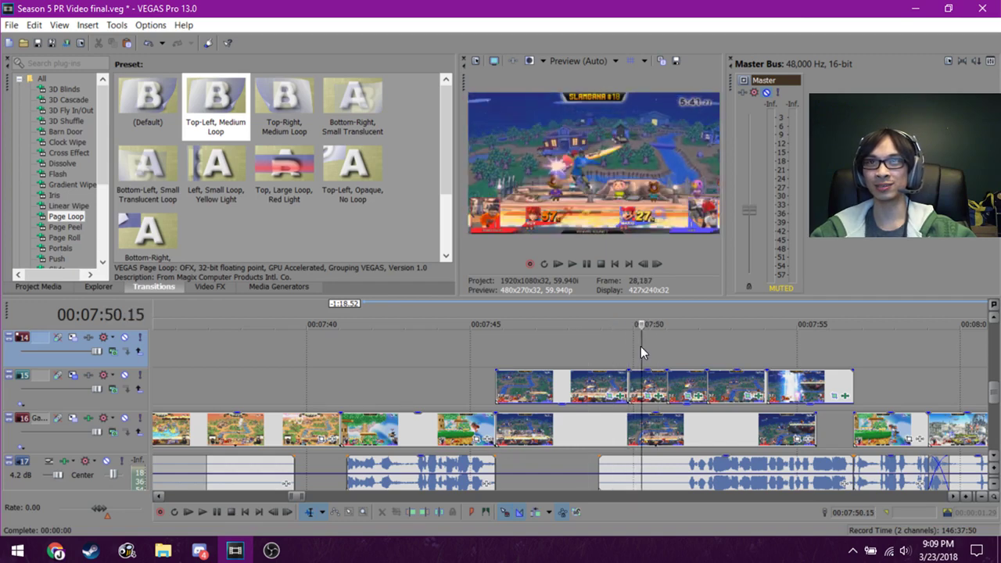
{"action": "left_click", "coordinate": [656, 347]}
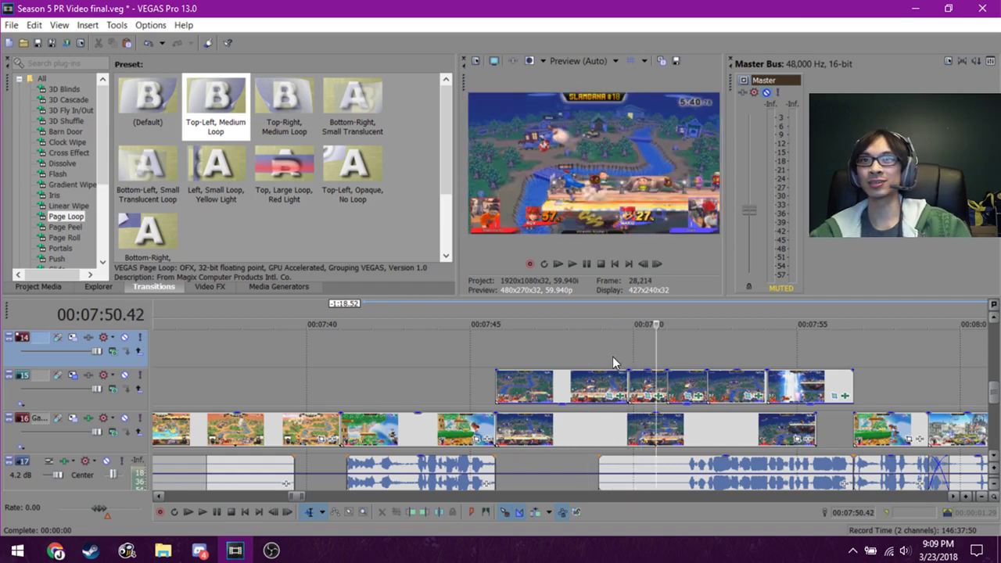
{"action": "left_click", "coordinate": [608, 407]}
{"action": "left_click", "coordinate": [640, 345]}
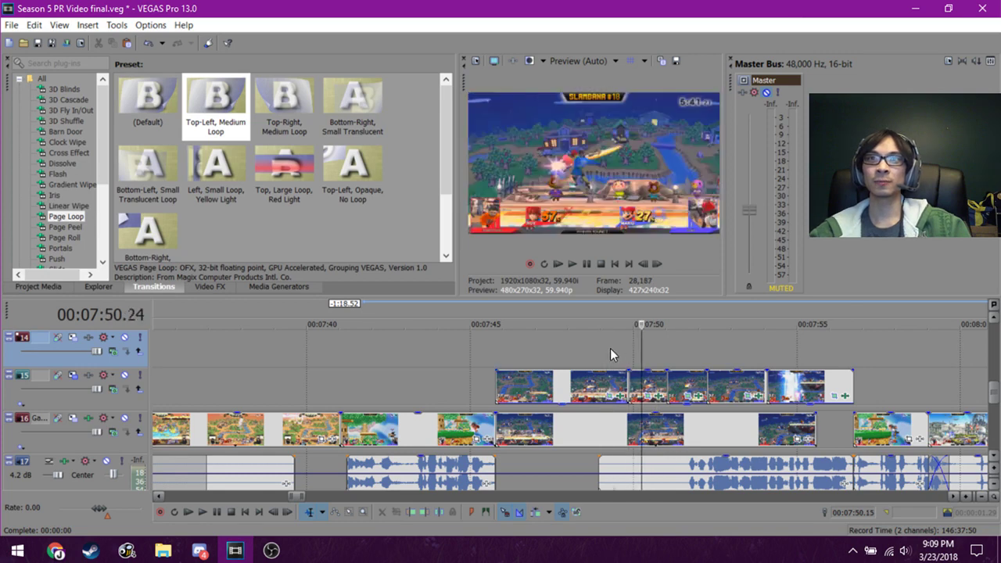
Examine the switch from the track 16 footage to the track 15 footage between 7:48.15 and 7:50.05.
{"action": "left_click", "coordinate": [615, 354]}
{"action": "left_click", "coordinate": [576, 347]}
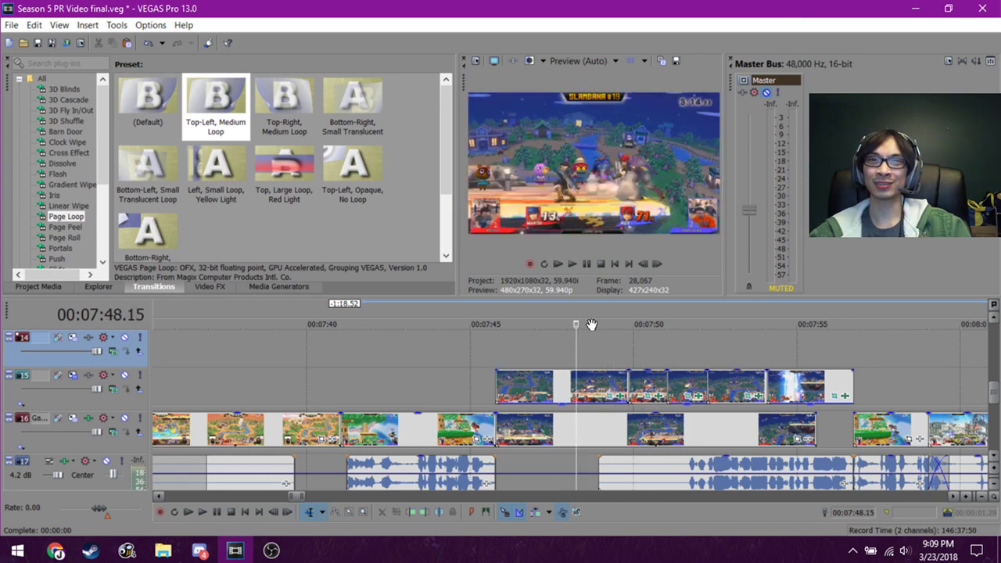
{"action": "left_click", "coordinate": [608, 348]}
{"action": "left_click", "coordinate": [620, 344]}
{"action": "left_click", "coordinate": [636, 343]}
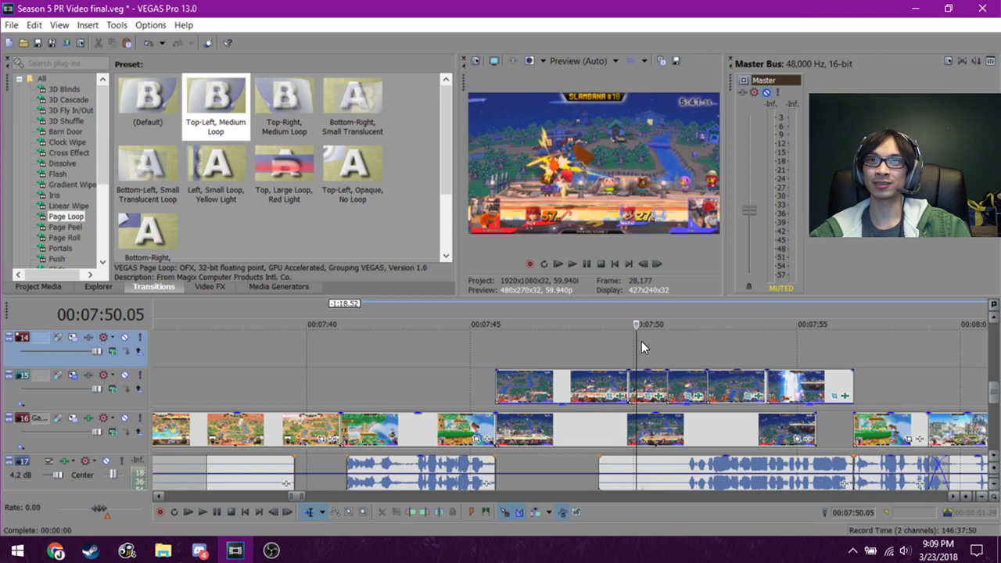
{"action": "left_click", "coordinate": [642, 342]}
{"action": "left_click", "coordinate": [629, 344]}
{"action": "left_click", "coordinate": [616, 346]}
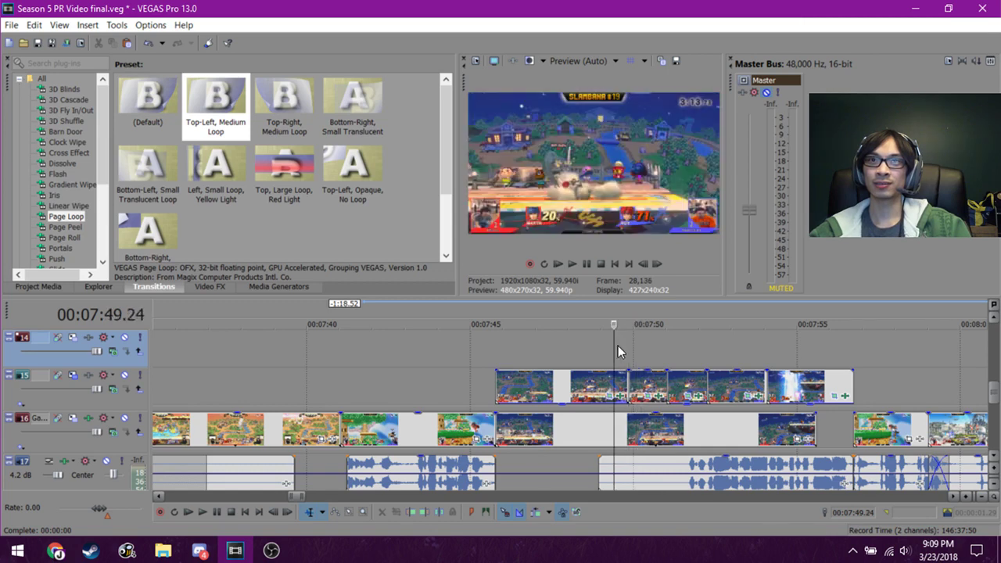
Play the layered section from just before the first glitch, examining the later track 15 clips up to 7:54.37.
{"action": "left_click", "coordinate": [623, 346]}
{"action": "key", "text": "space"}
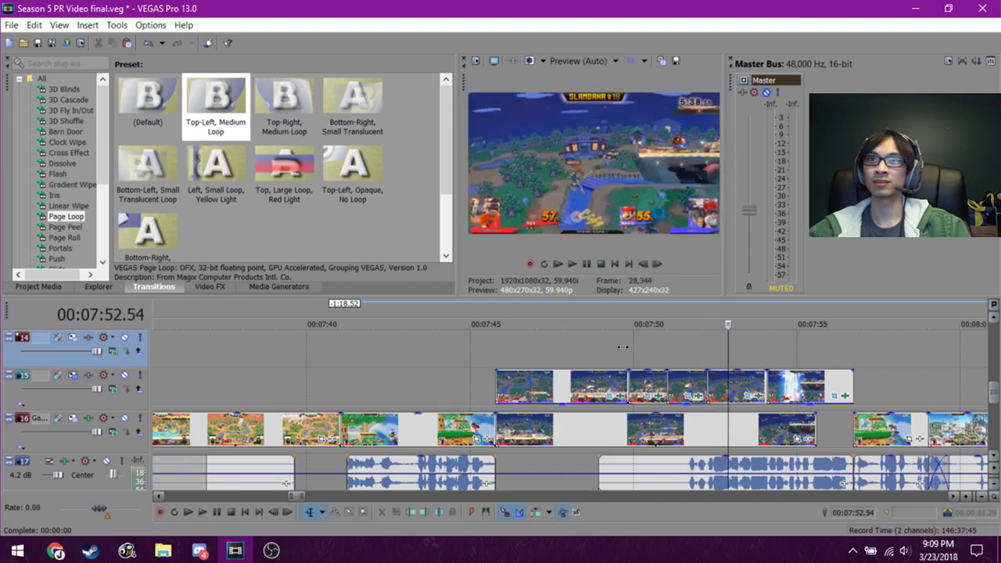
{"action": "left_click", "coordinate": [623, 347]}
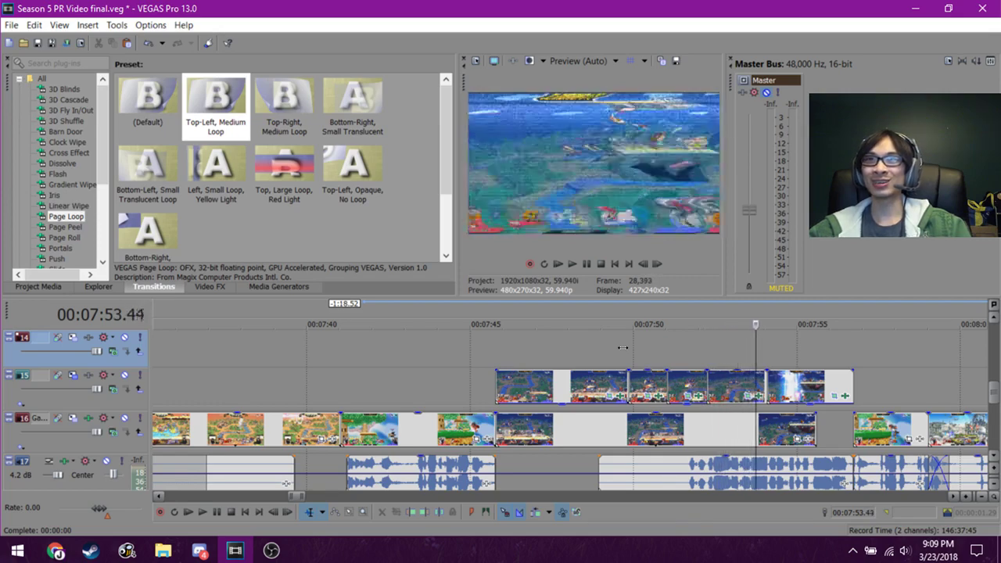
{"action": "key", "text": "j"}
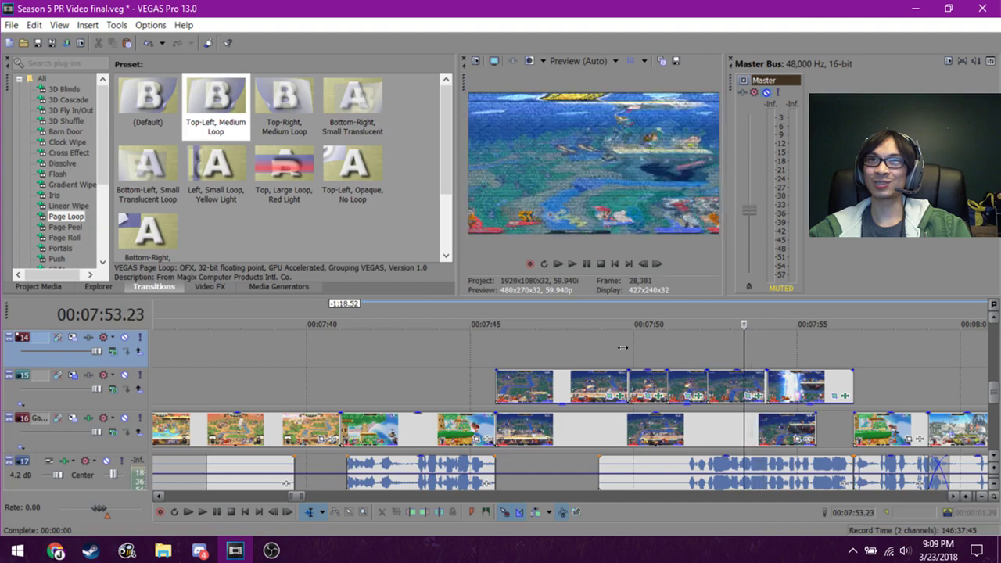
{"action": "key", "text": "l"}
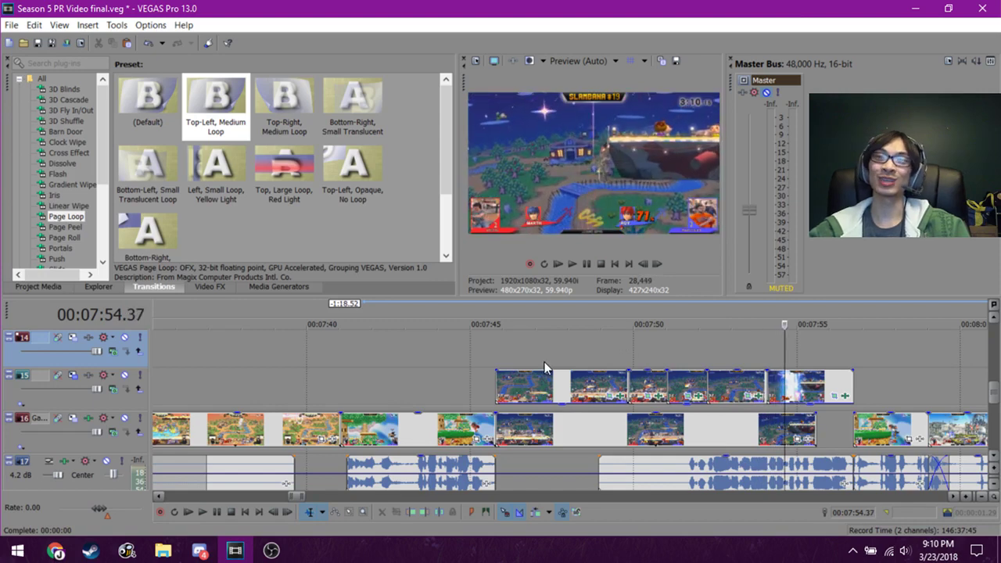
Mark the time range from 7:45.47 to 7:56.44 over the layered clips, and place the cursor at 7:49.09.
{"action": "left_click_drag", "start_coordinate": [493, 345], "coordinate": [853, 349]}
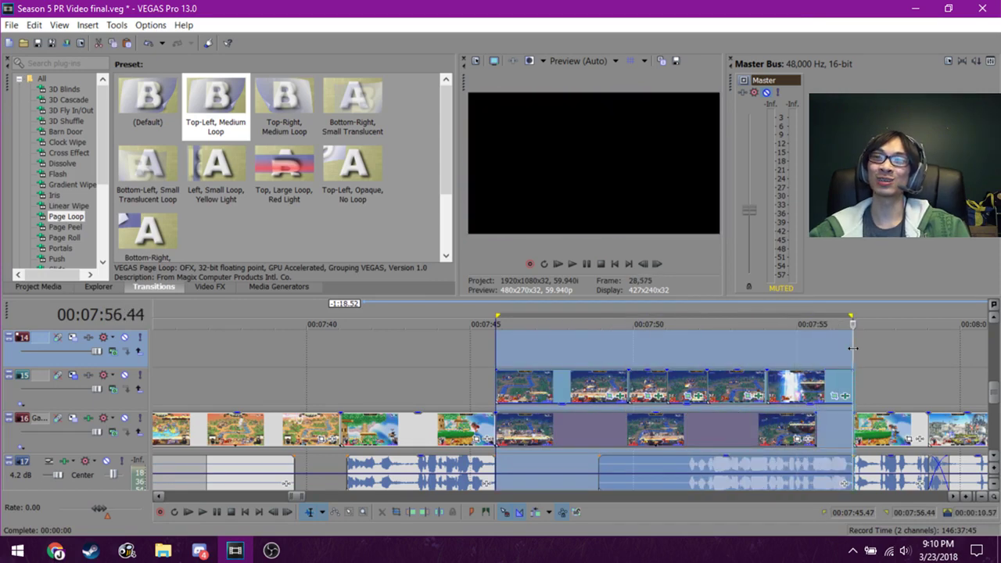
{"action": "left_click", "coordinate": [544, 350]}
{"action": "left_click", "coordinate": [605, 349]}
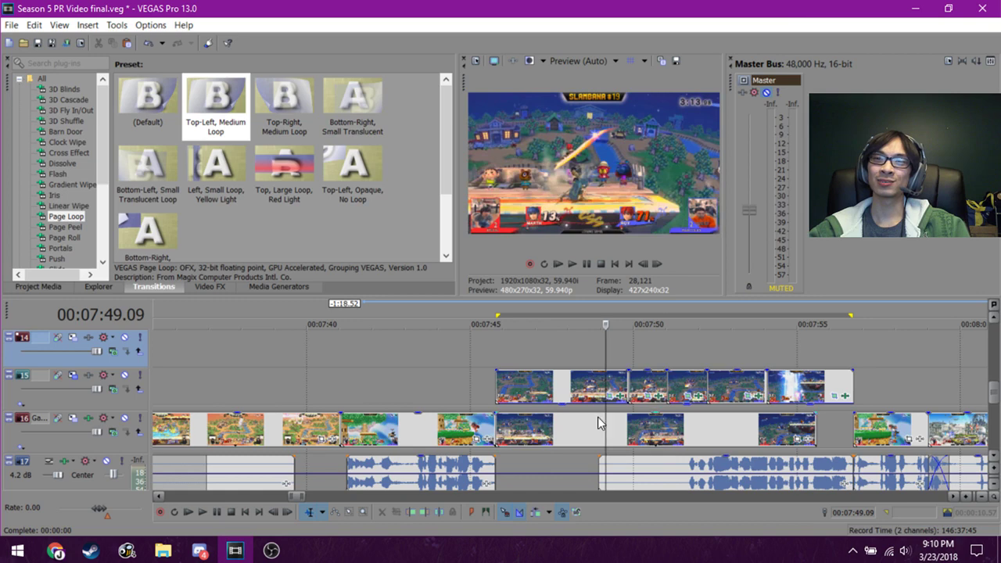
Step through the layered track 15 and 16 clips from 7:48.04, comparing frames at 7:50.15 and 7:52.39 across the cuts.
{"action": "left_click", "coordinate": [570, 348]}
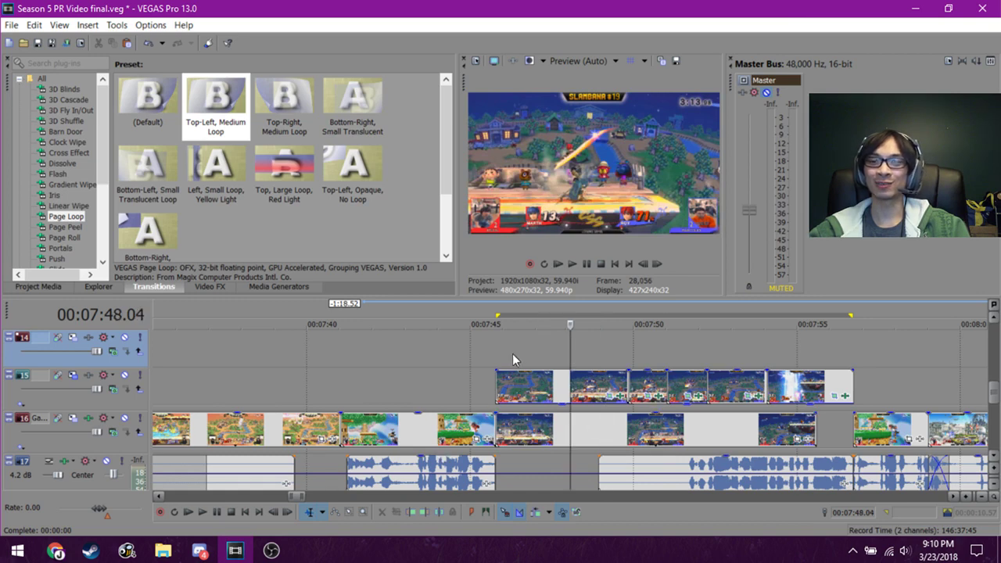
{"action": "left_click", "coordinate": [507, 351]}
{"action": "left_click", "coordinate": [592, 347]}
{"action": "left_click", "coordinate": [618, 348]}
{"action": "left_click", "coordinate": [642, 346]}
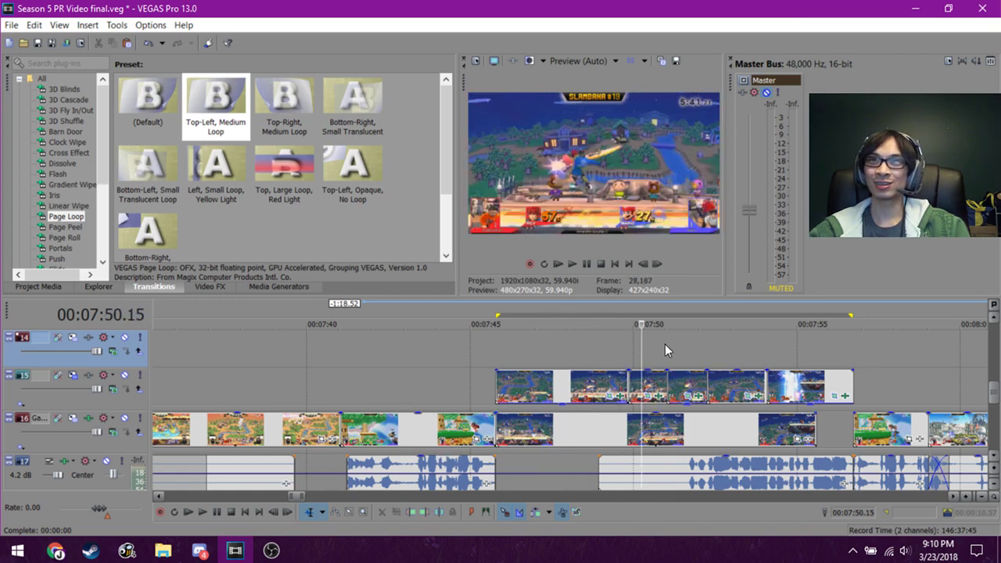
{"action": "left_click", "coordinate": [669, 350]}
{"action": "left_click", "coordinate": [690, 350]}
{"action": "left_click", "coordinate": [707, 349]}
{"action": "left_click", "coordinate": [720, 352]}
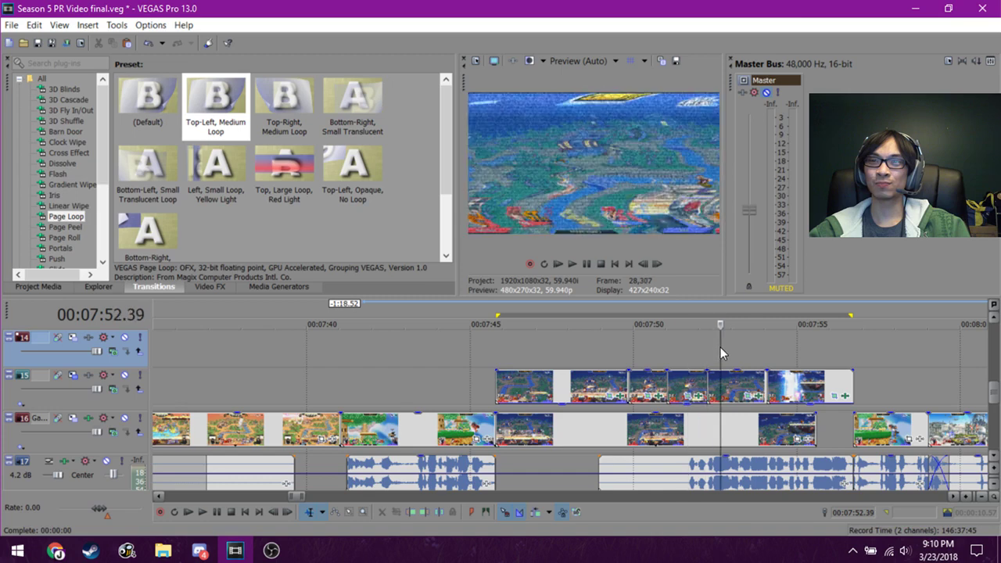
{"action": "left_click", "coordinate": [753, 342]}
{"action": "left_click", "coordinate": [771, 347]}
Re-examine the layered section from its start, stepping through the alternating match footage up to the glitch frame at 7:53.44.
{"action": "left_click", "coordinate": [579, 348]}
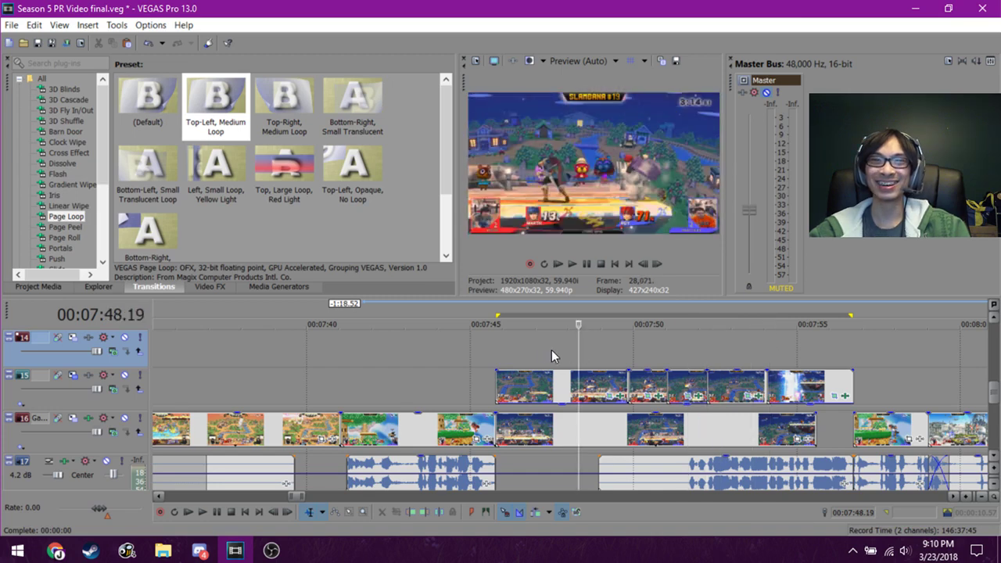
{"action": "left_click", "coordinate": [509, 347]}
{"action": "left_click", "coordinate": [496, 348]}
{"action": "left_click", "coordinate": [606, 337]}
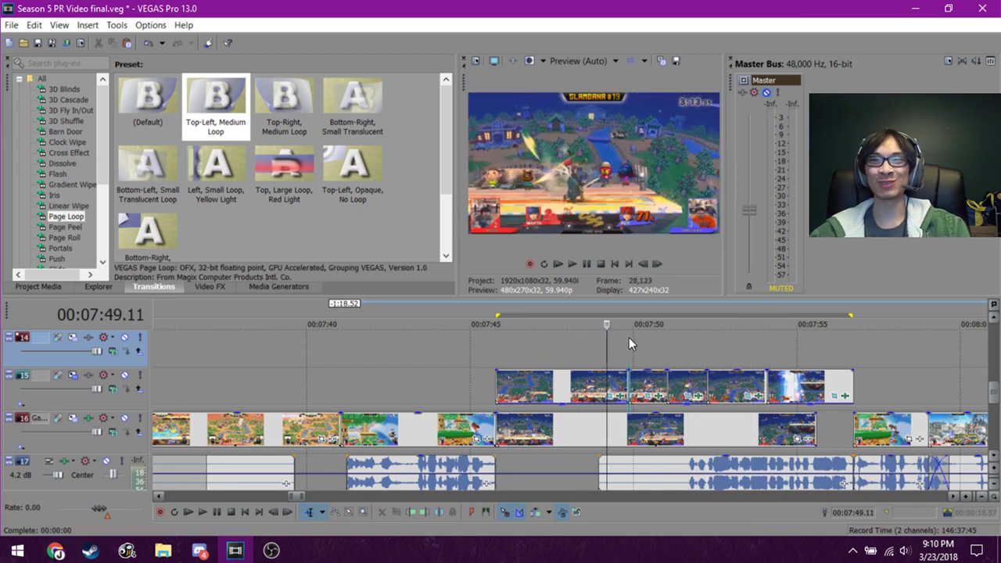
{"action": "left_click", "coordinate": [629, 337]}
{"action": "left_click", "coordinate": [649, 342]}
{"action": "left_click", "coordinate": [674, 342]}
{"action": "left_click", "coordinate": [690, 343]}
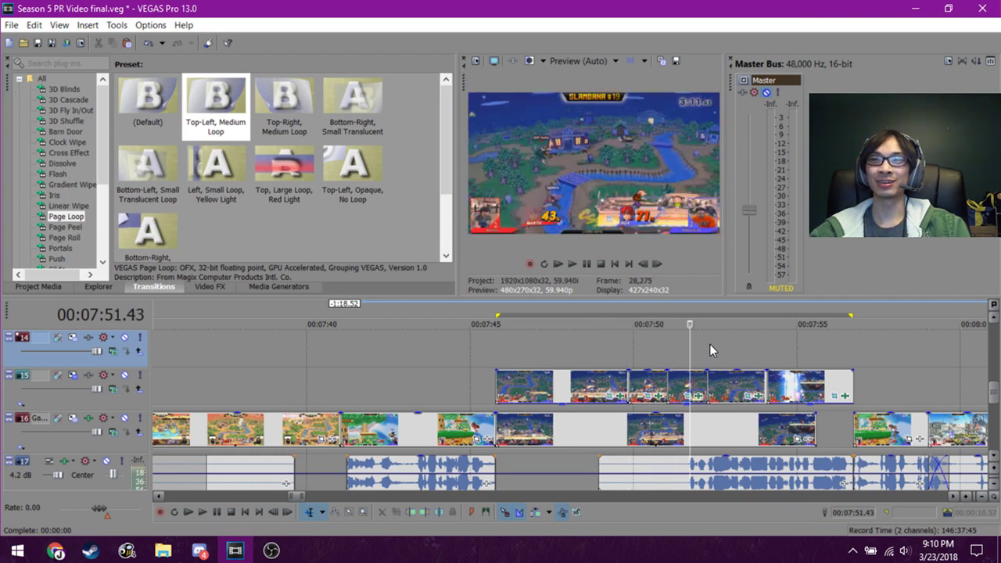
{"action": "left_click", "coordinate": [709, 343]}
{"action": "left_click", "coordinate": [726, 344]}
{"action": "left_click", "coordinate": [756, 340]}
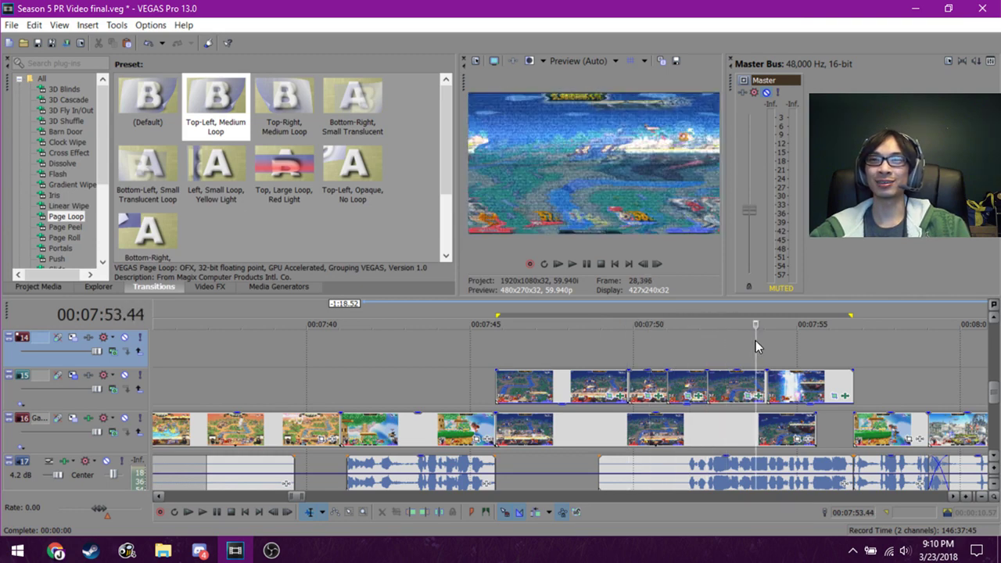
Inspect the frame at 7:51.28, and play the layered clips from 7:48.13.
{"action": "left_click", "coordinate": [662, 348]}
{"action": "left_click", "coordinate": [681, 353]}
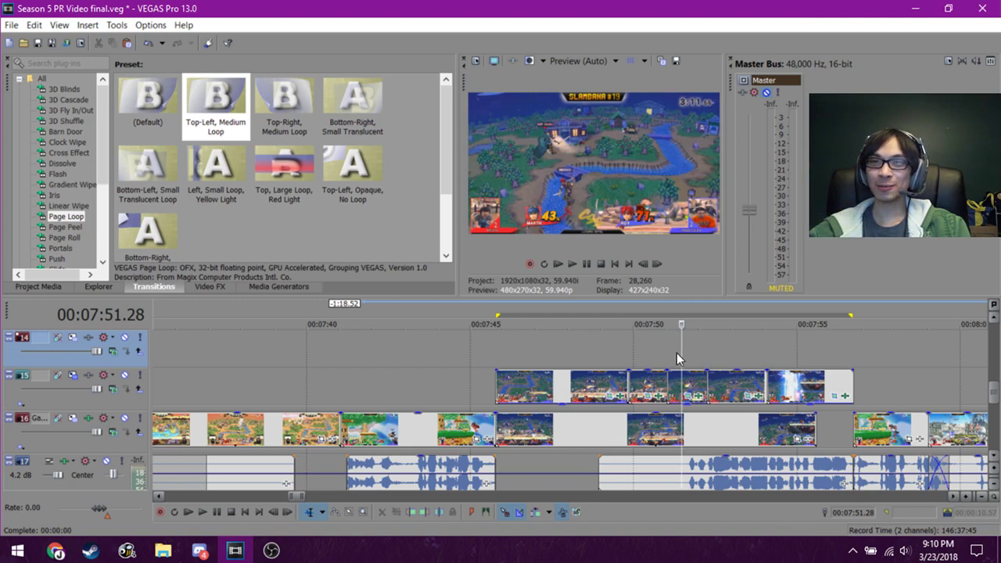
{"action": "left_click", "coordinate": [576, 370]}
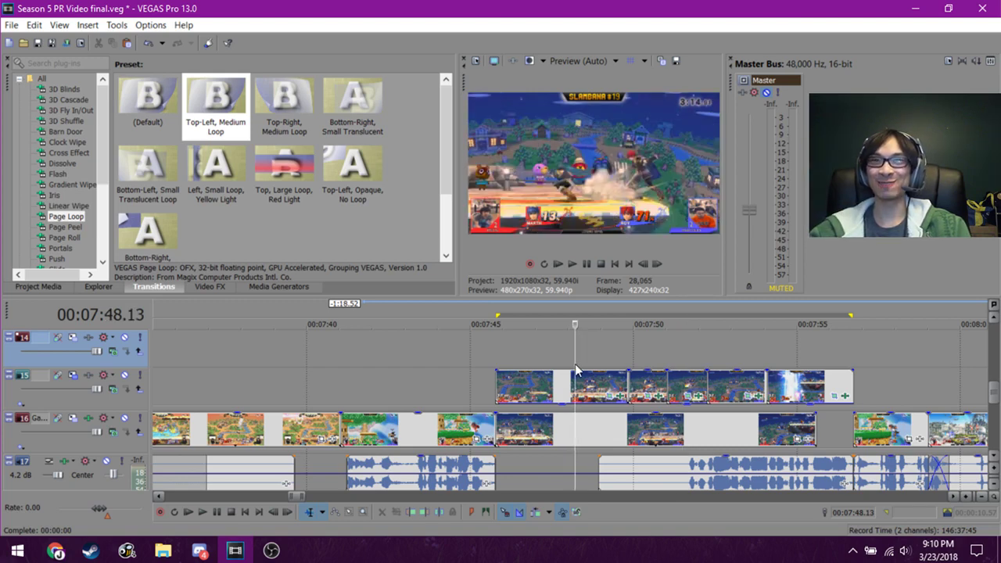
{"action": "key", "text": "space"}
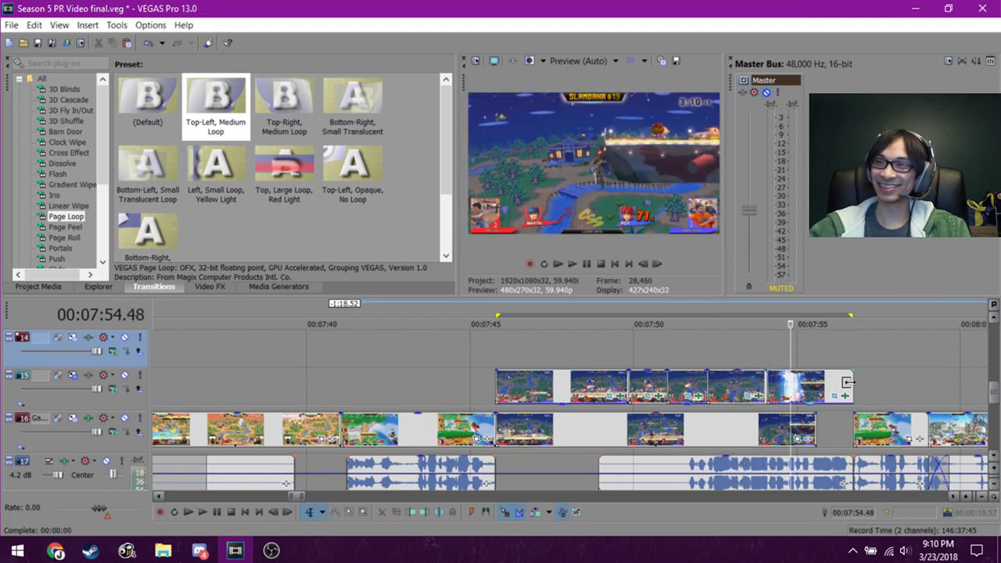
Inspect the end of the layered section at 7:56.21 and its opening footage at 7:46.09.
{"action": "scroll", "coordinate": [784, 407], "scroll_direction": "down", "scroll_amount": 2}
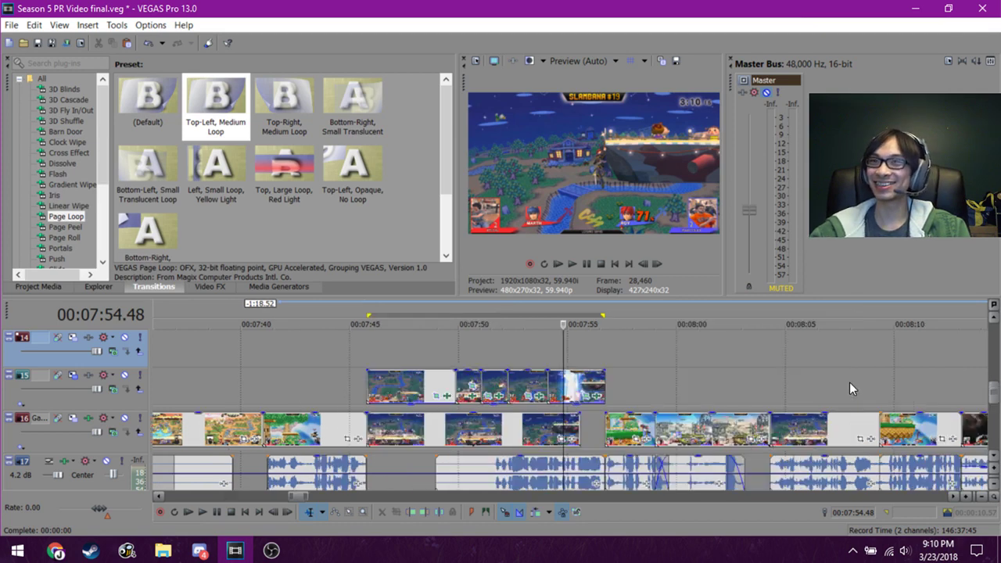
{"action": "left_click", "coordinate": [597, 343]}
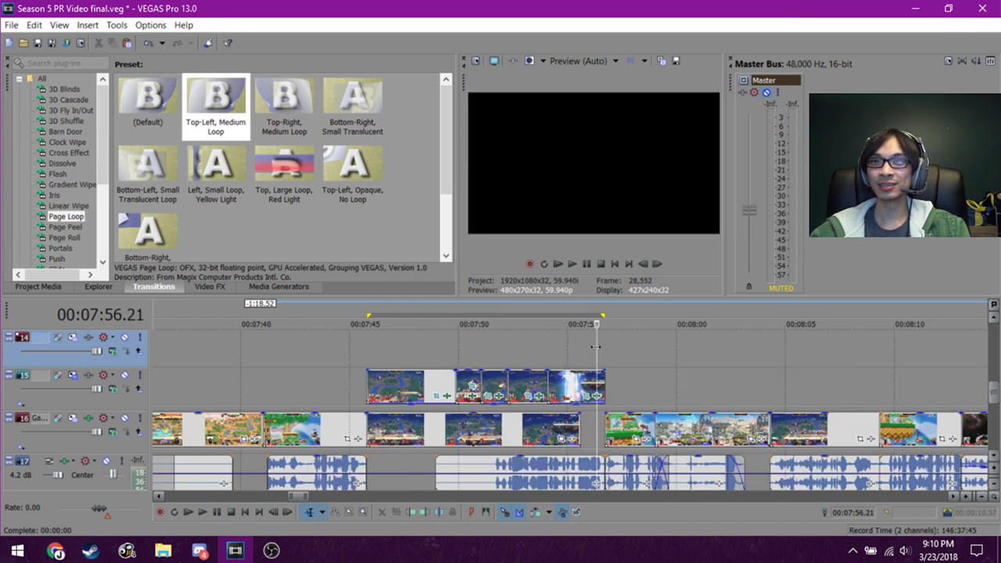
{"action": "left_click", "coordinate": [571, 350]}
{"action": "left_click", "coordinate": [348, 352]}
{"action": "left_click", "coordinate": [376, 350]}
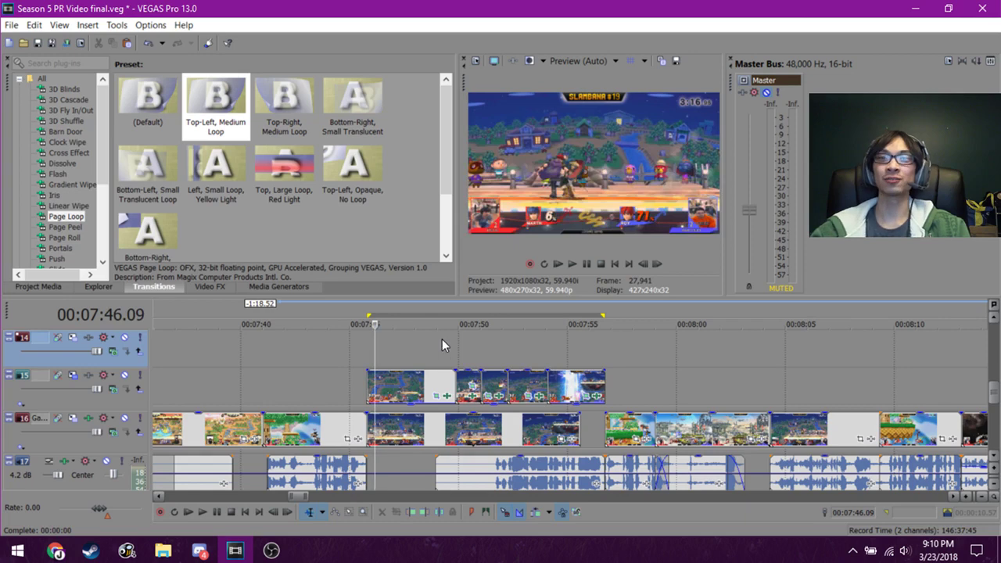
Compare the two matches' footage across the short track 15 clips, including the frames at 7:50.43, 7:51.32 and 7:53.19.
{"action": "left_click", "coordinate": [499, 337]}
{"action": "left_click", "coordinate": [426, 346]}
{"action": "left_click", "coordinate": [481, 348]}
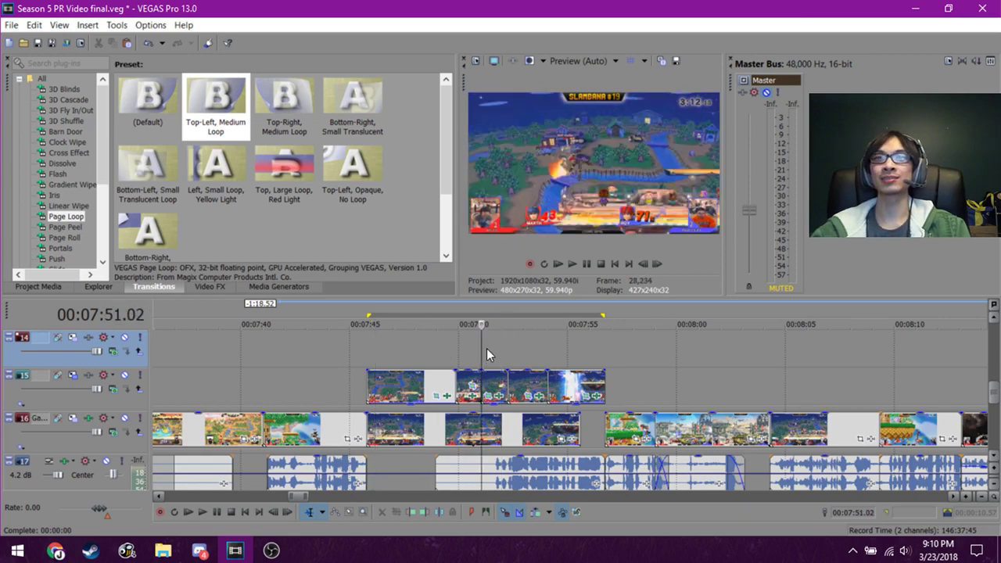
{"action": "left_click", "coordinate": [513, 348]}
{"action": "left_click", "coordinate": [546, 348]}
{"action": "left_click", "coordinate": [455, 349]}
{"action": "left_click", "coordinate": [473, 350]}
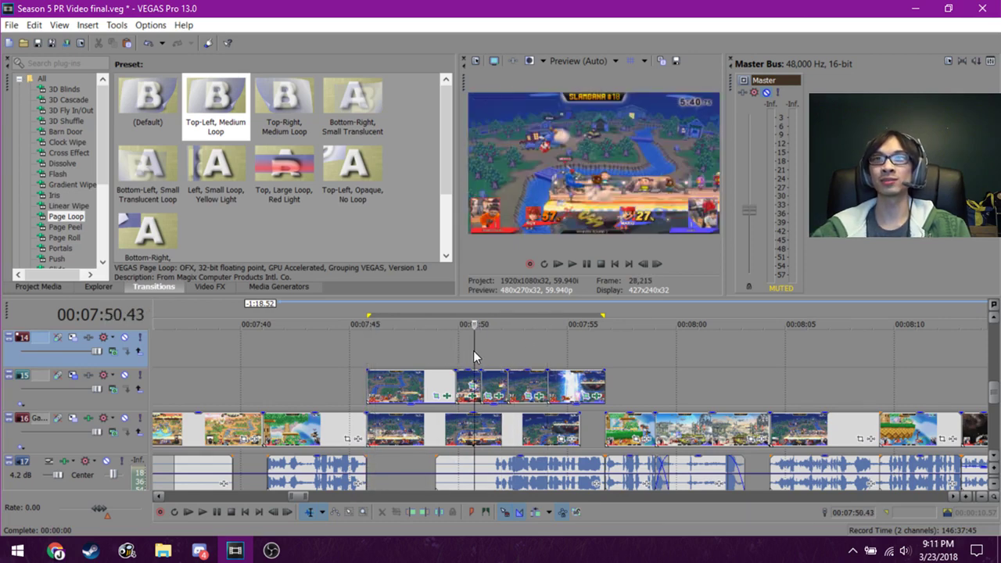
{"action": "left_click", "coordinate": [493, 350]}
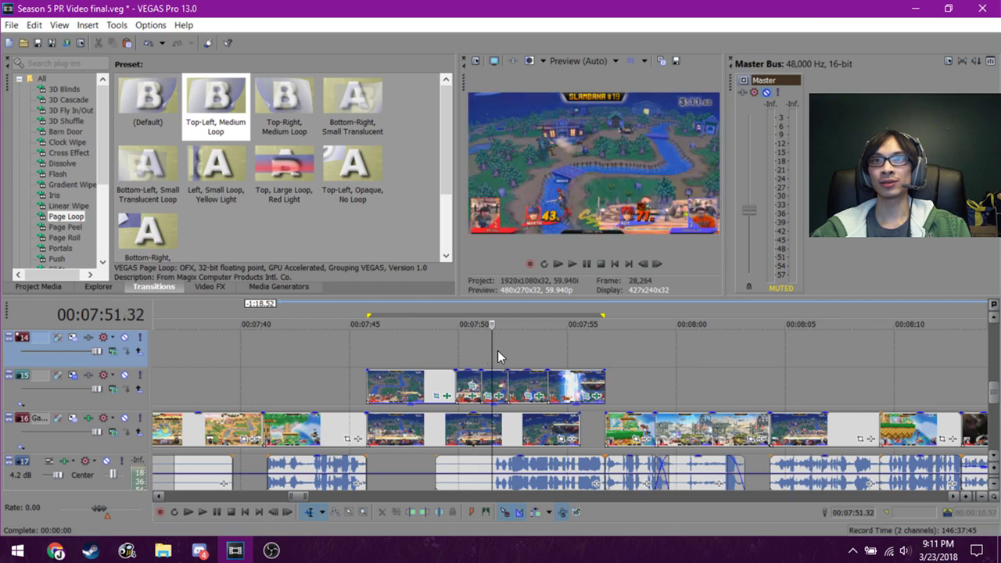
{"action": "left_click", "coordinate": [514, 348]}
{"action": "left_click", "coordinate": [530, 348]}
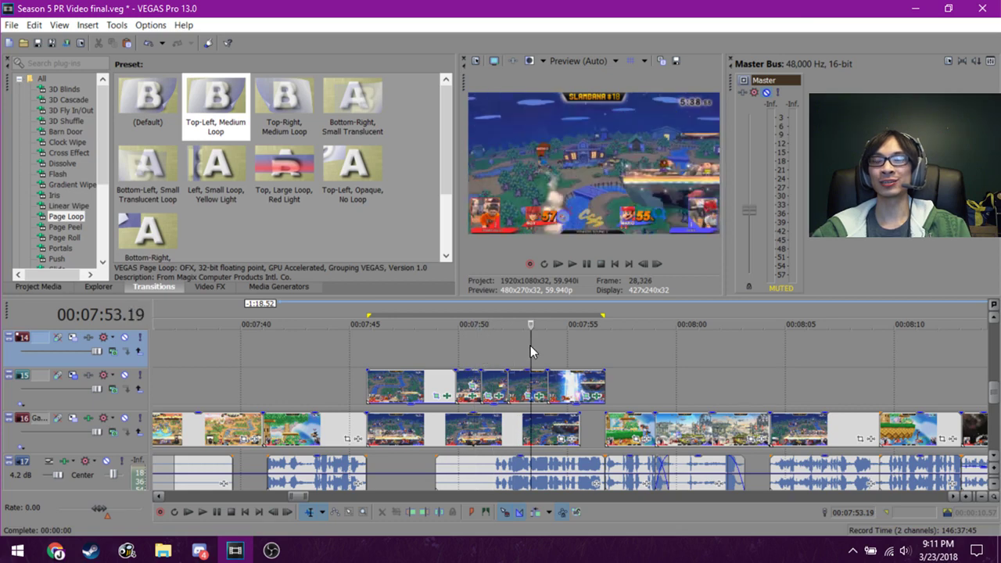
Step through the whole layered section from its start, past the GAME! frame at 7:54.56, to 7:56.17.
{"action": "left_click", "coordinate": [373, 357]}
{"action": "left_click", "coordinate": [441, 350]}
{"action": "left_click", "coordinate": [483, 344]}
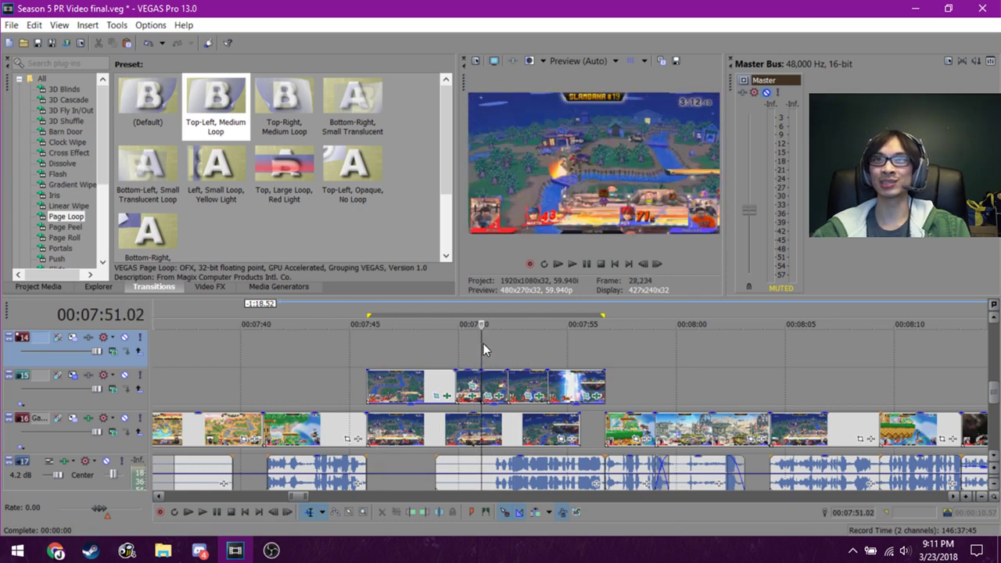
{"action": "left_click", "coordinate": [492, 345]}
{"action": "left_click", "coordinate": [509, 348]}
{"action": "left_click", "coordinate": [523, 348]}
{"action": "left_click", "coordinate": [566, 348]}
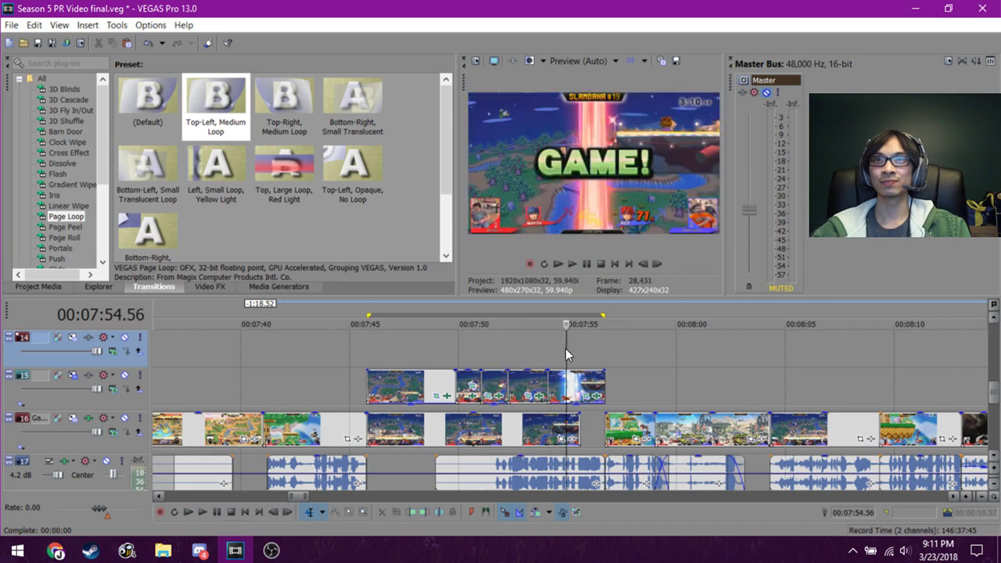
{"action": "left_click", "coordinate": [574, 348]}
{"action": "left_click", "coordinate": [585, 345]}
{"action": "left_click", "coordinate": [594, 344]}
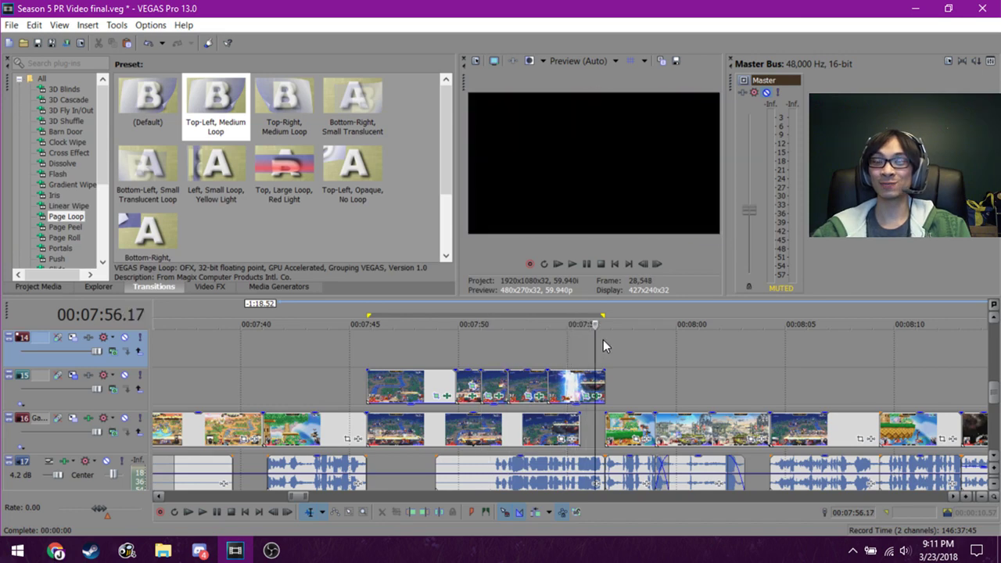
Examine the end of the last track 15 clip up close, moving the cursor to the cut at 7:56.44.
{"action": "scroll", "coordinate": [617, 391], "scroll_direction": "up", "scroll_amount": 5}
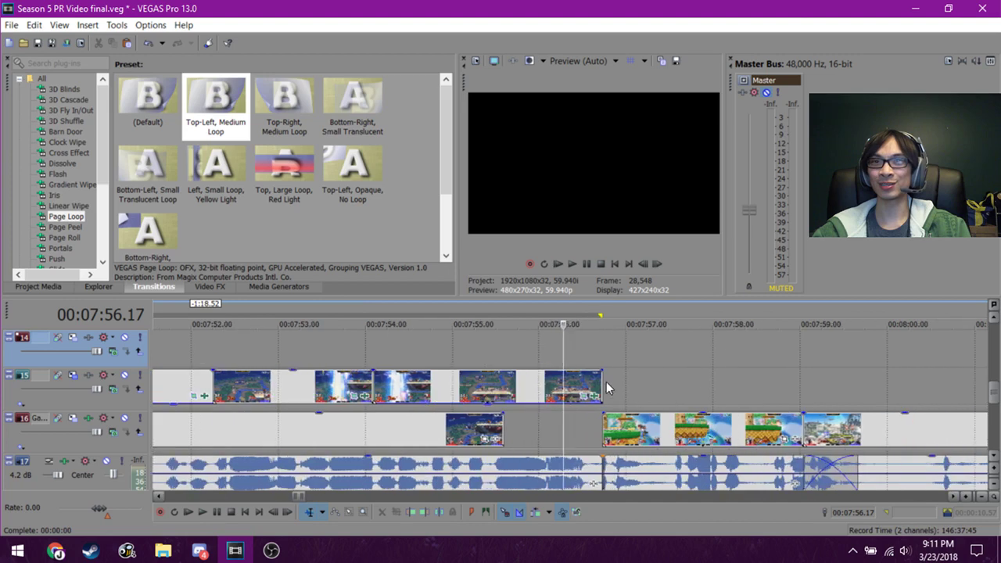
{"action": "left_click", "coordinate": [440, 371]}
{"action": "left_click", "coordinate": [440, 368]}
{"action": "left_click", "coordinate": [545, 360]}
{"action": "left_click", "coordinate": [600, 359]}
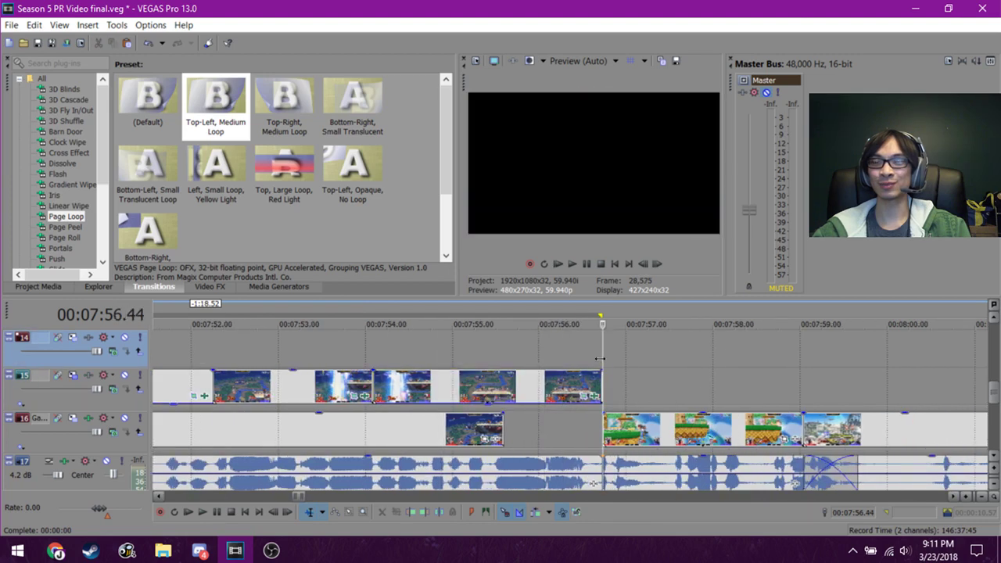
{"action": "scroll", "coordinate": [551, 365], "scroll_direction": "down", "scroll_amount": 2}
{"action": "scroll", "coordinate": [550, 367], "scroll_direction": "down", "scroll_amount": 2}
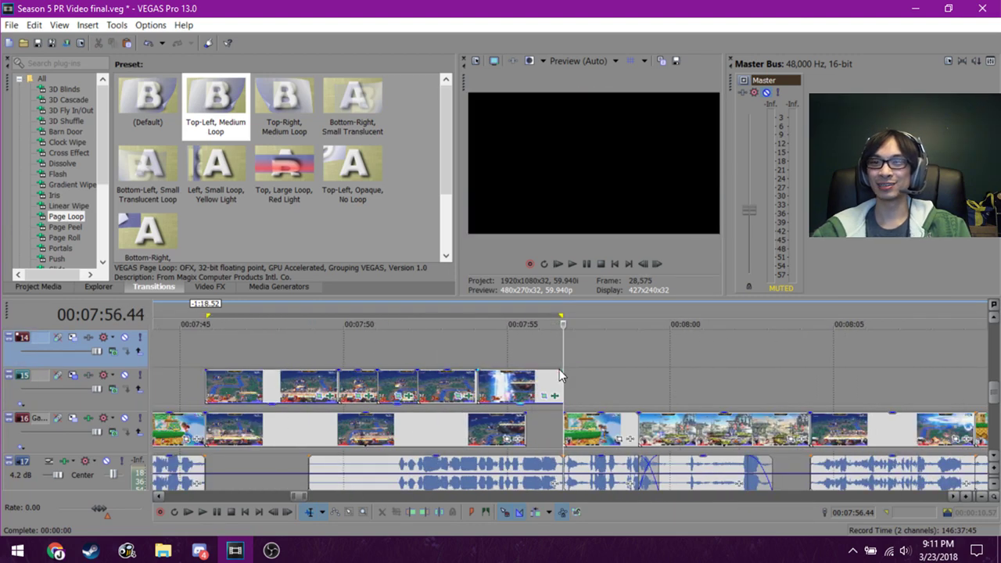
{"action": "scroll", "coordinate": [571, 377], "scroll_direction": "down", "scroll_amount": 1}
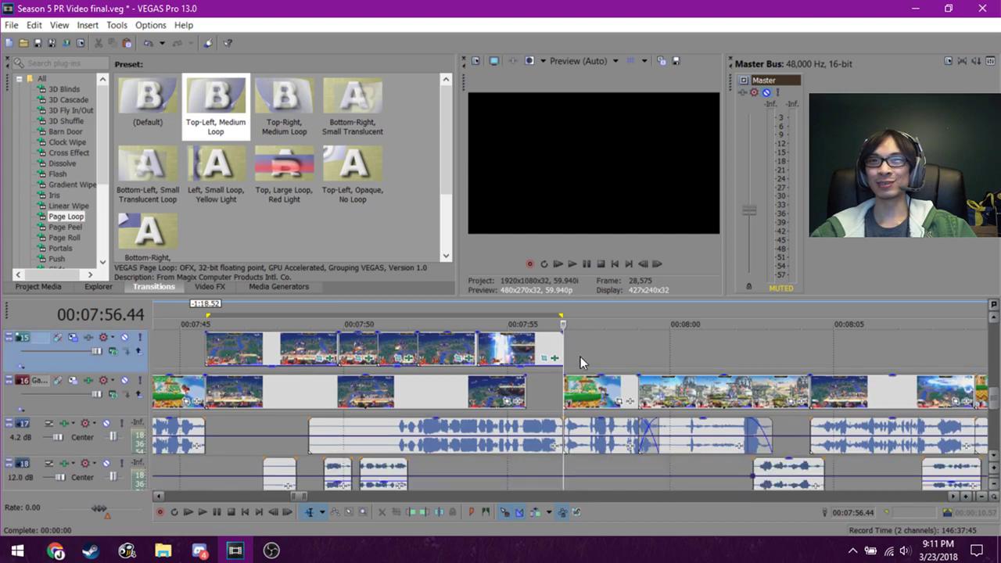
Compare the Slambana #13 footage after the layered section with the clip before it, checking 7:58.29, 7:44.09 and 7:57.16.
{"action": "left_click", "coordinate": [580, 356]}
{"action": "left_click", "coordinate": [606, 354]}
{"action": "left_click", "coordinate": [620, 352]}
{"action": "scroll", "coordinate": [620, 355], "scroll_direction": "down", "scroll_amount": 2}
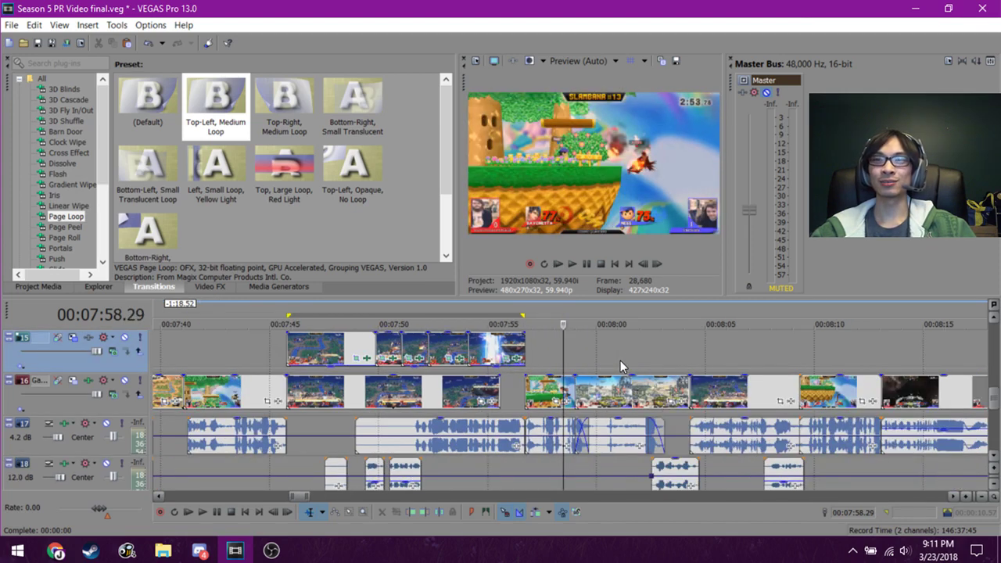
{"action": "left_click", "coordinate": [198, 359]}
{"action": "left_click", "coordinate": [251, 360]}
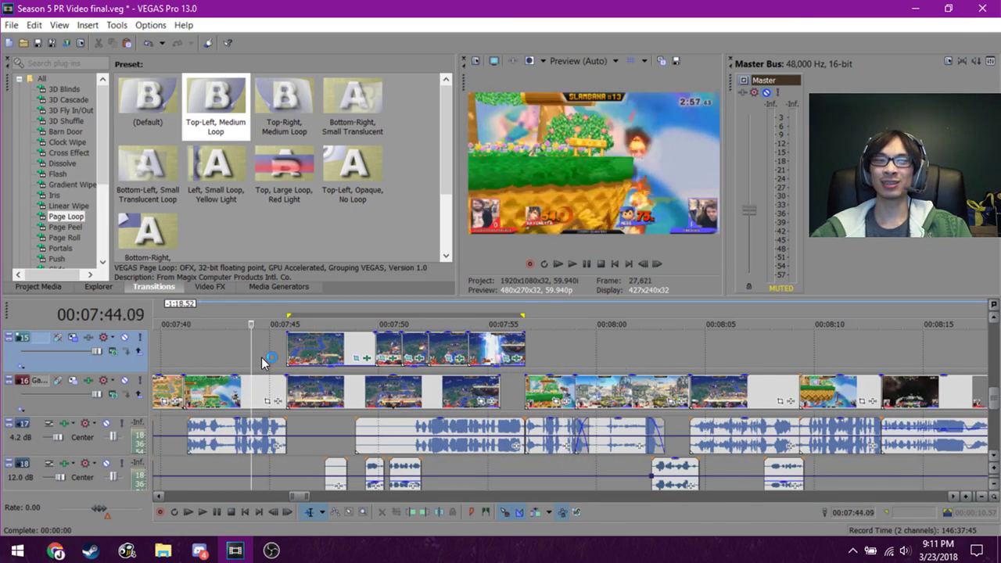
{"action": "left_click", "coordinate": [539, 356]}
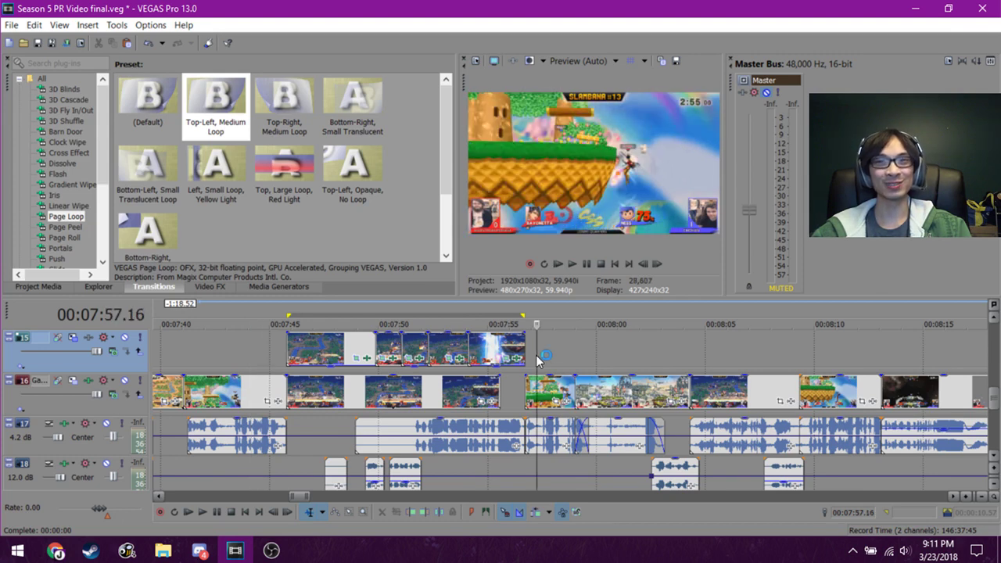
Check how the Slambana #13 match continues across the layered section, viewing frames at 7:44.01, 7:44.46 and 7:57.31.
{"action": "left_click", "coordinate": [248, 373]}
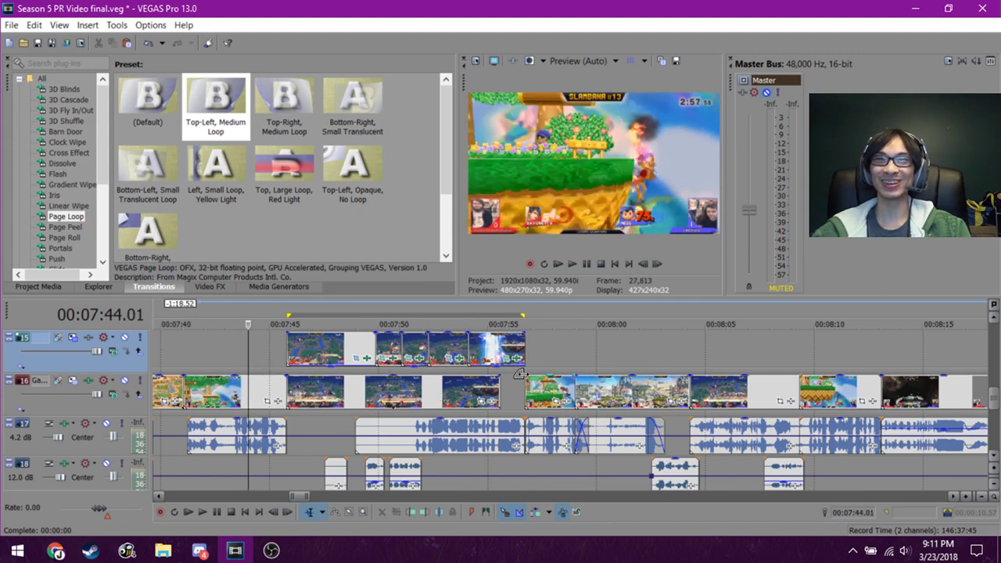
{"action": "left_click", "coordinate": [552, 350]}
{"action": "left_click", "coordinate": [227, 364]}
{"action": "left_click", "coordinate": [263, 356]}
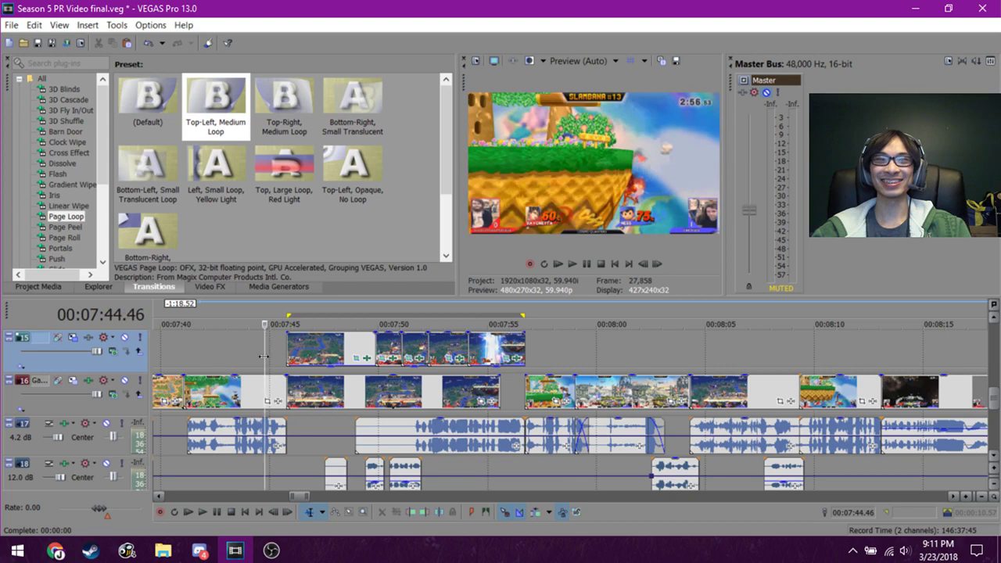
{"action": "left_click", "coordinate": [542, 350]}
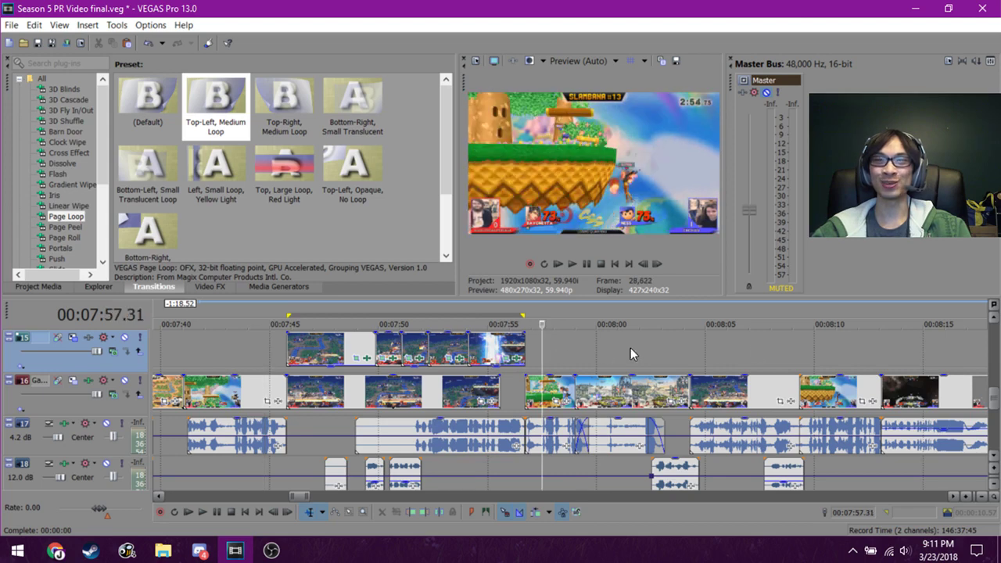
{"action": "left_click", "coordinate": [847, 347]}
Review the Slambana #13 clips on both sides of the layered section, and mark the time range from 7:41.02 to 7:45.47.
{"action": "left_click", "coordinate": [198, 361]}
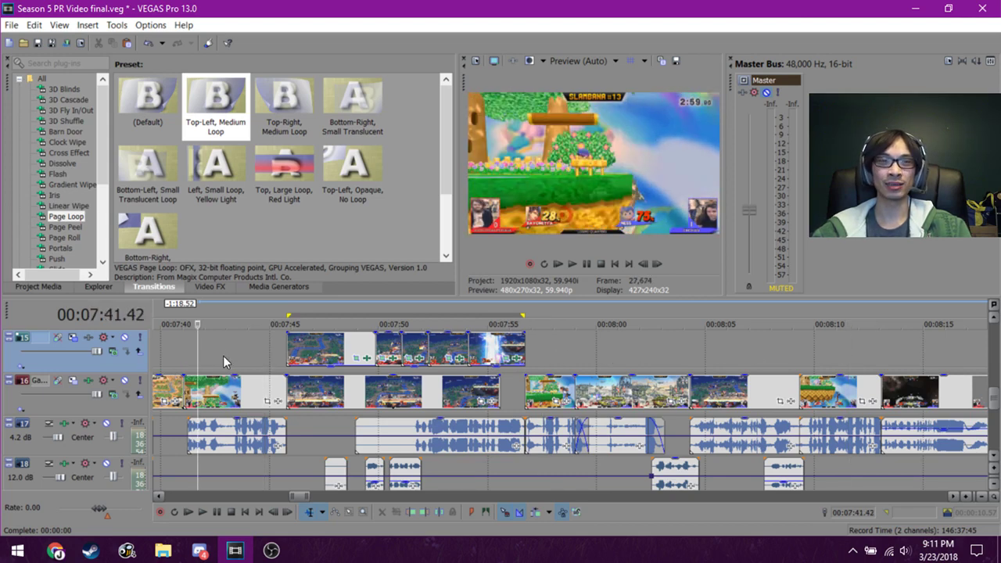
{"action": "left_click", "coordinate": [240, 358]}
{"action": "left_click", "coordinate": [265, 349]}
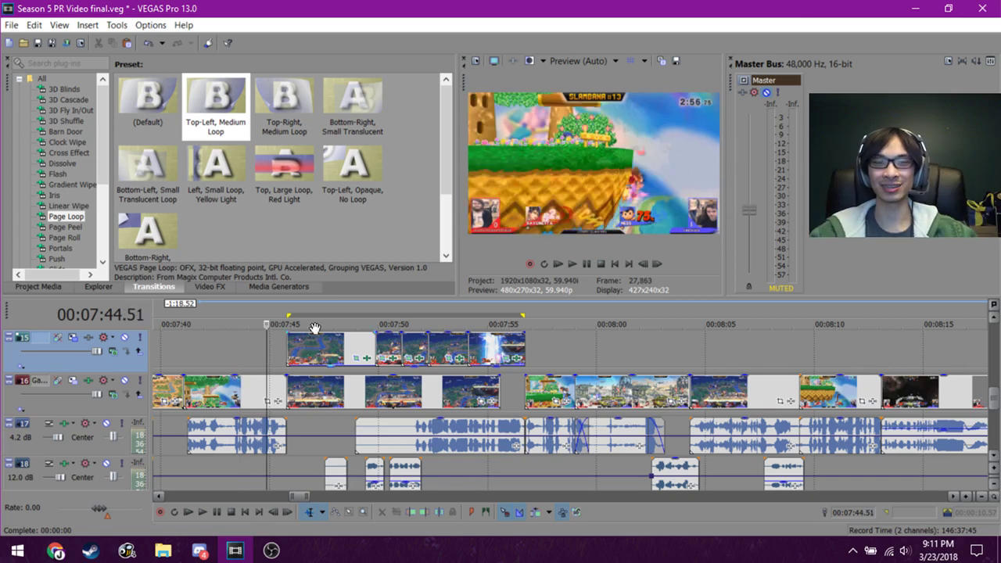
{"action": "left_click", "coordinate": [535, 356]}
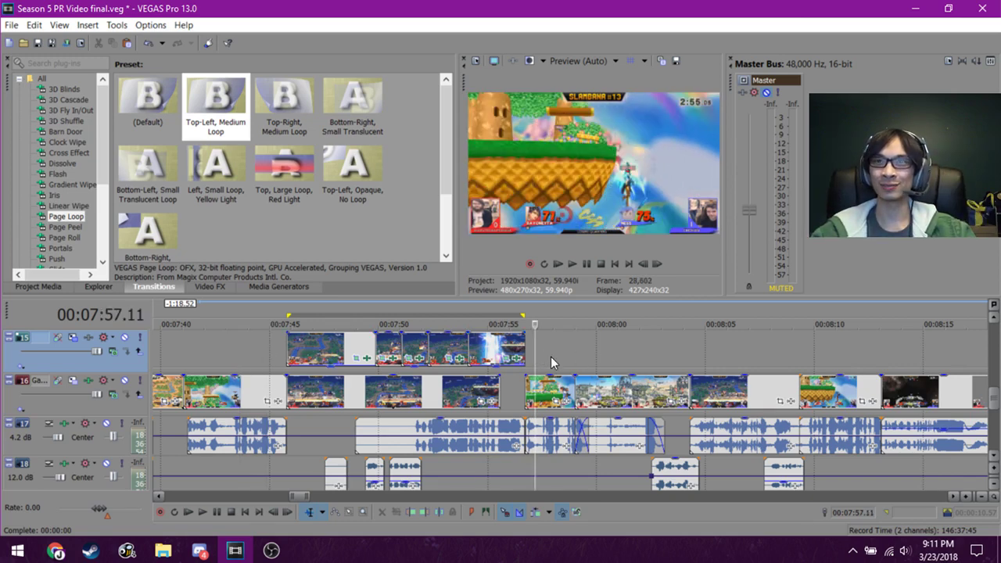
{"action": "left_click", "coordinate": [551, 357]}
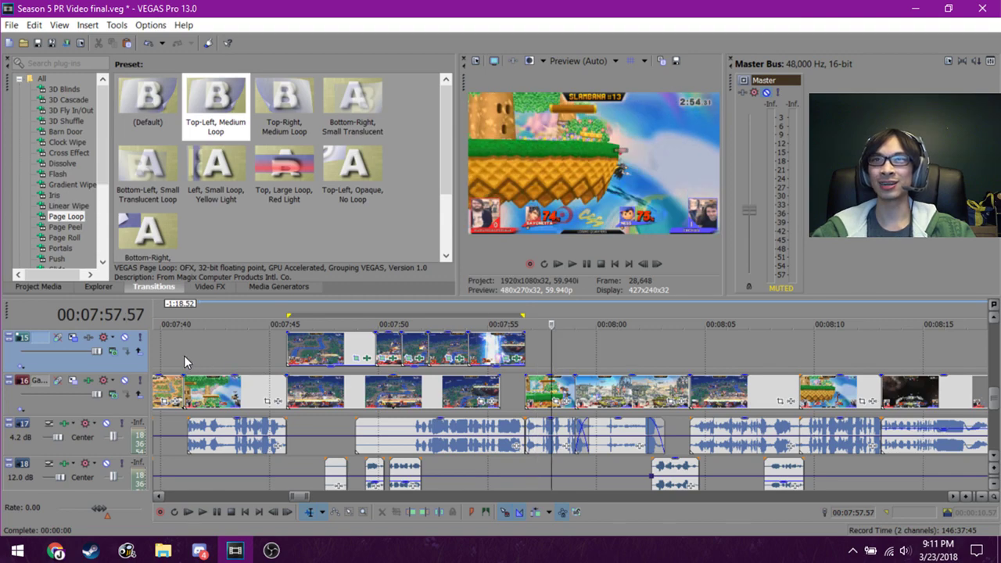
{"action": "left_click_drag", "start_coordinate": [184, 356], "coordinate": [286, 368]}
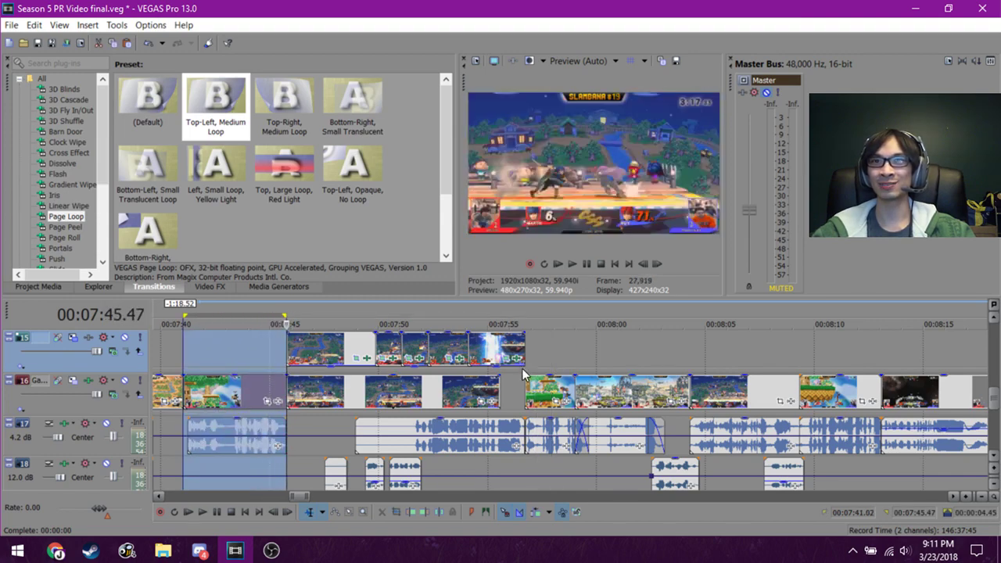
Mark the Slambana #13 clips from 7:56.44 to 7:59.02 and just after 8:08, and view the frame at 8:12.02.
{"action": "left_click_drag", "start_coordinate": [524, 360], "coordinate": [573, 354]}
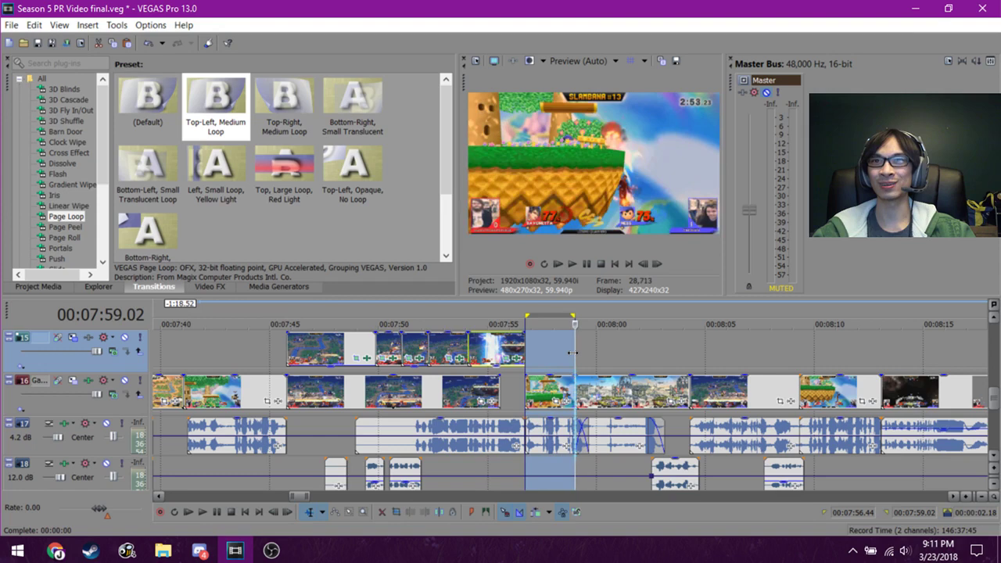
{"action": "left_click_drag", "start_coordinate": [799, 361], "coordinate": [879, 351]}
{"action": "left_click", "coordinate": [858, 339]}
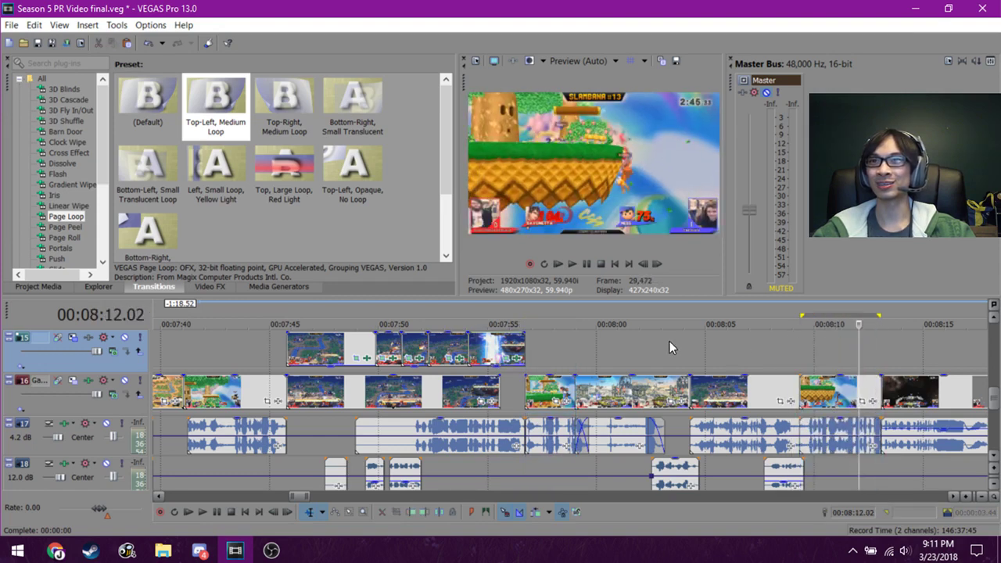
Check the footage between the two Slambana #13 clips, including the frame at 8:00.06, and continue to 8:10.12.
{"action": "left_click", "coordinate": [670, 341]}
{"action": "left_click", "coordinate": [603, 351]}
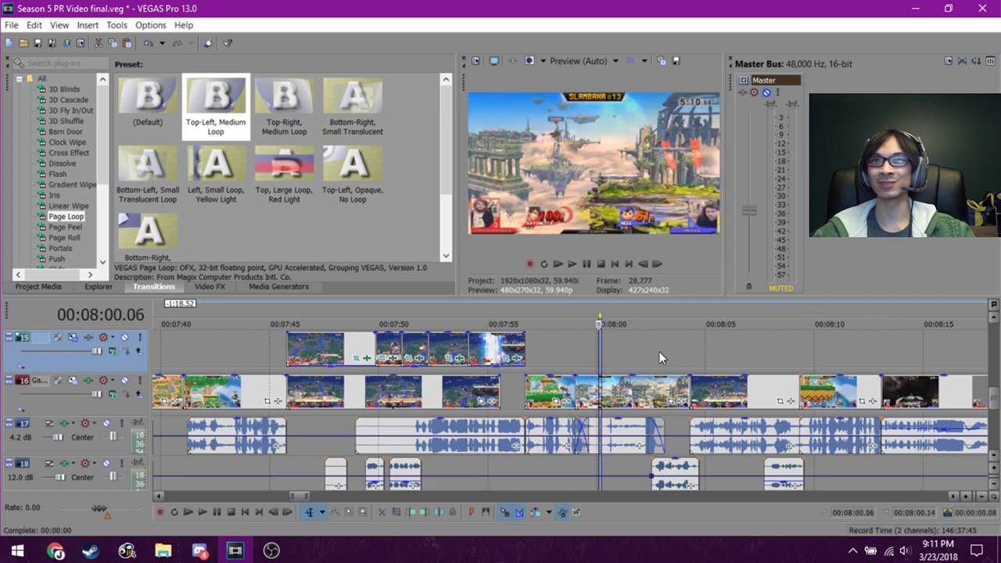
{"action": "left_click", "coordinate": [713, 349]}
{"action": "left_click", "coordinate": [744, 347]}
{"action": "left_click", "coordinate": [818, 341]}
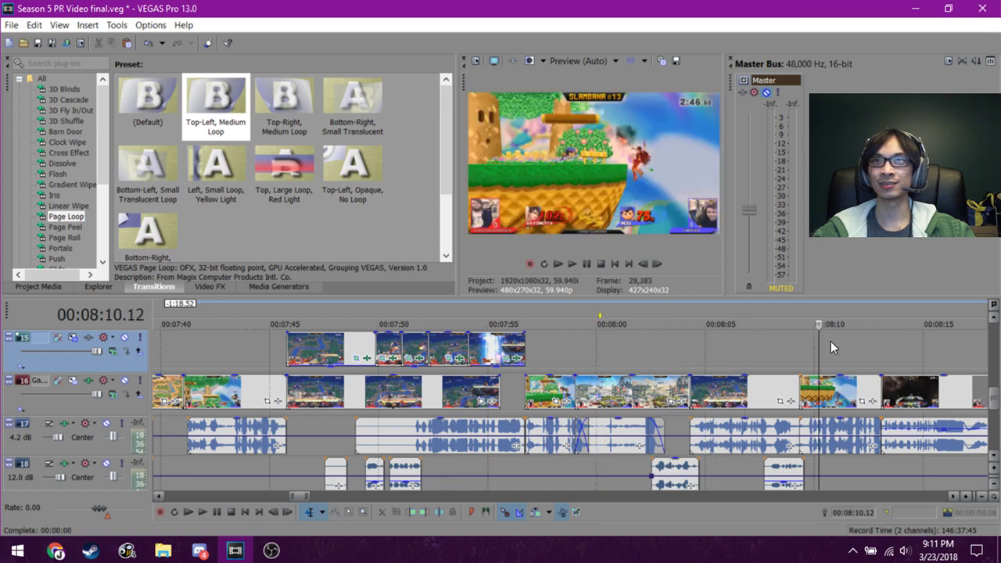
Compare the end of the Slambana #13 clip with the Slambana #11 clip after it, viewing frames at 8:12.07, 8:11.01 and 8:10.14.
{"action": "left_click", "coordinate": [835, 341]}
{"action": "left_click", "coordinate": [859, 342]}
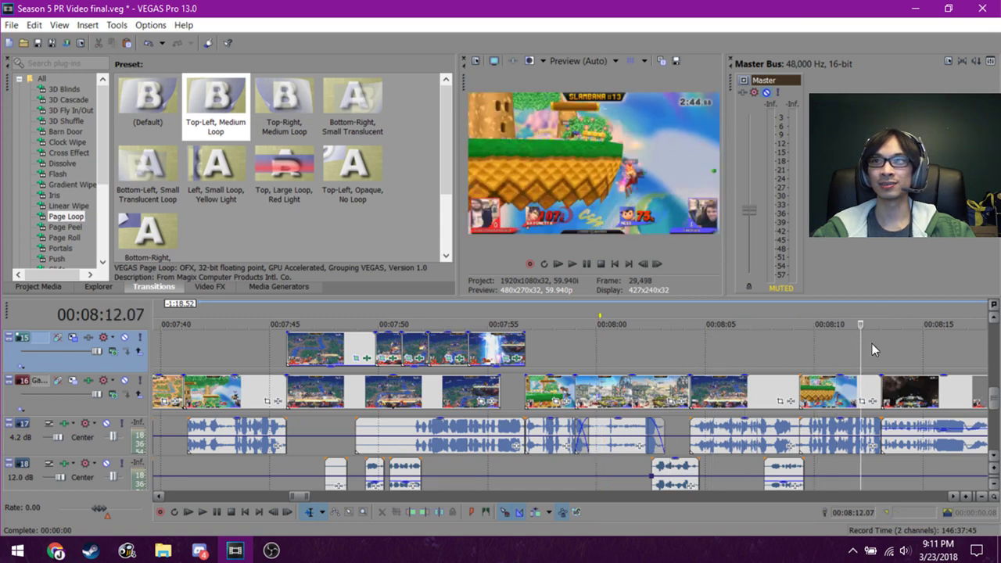
{"action": "left_click", "coordinate": [872, 343]}
{"action": "left_click", "coordinate": [877, 345]}
{"action": "left_click", "coordinate": [835, 341]}
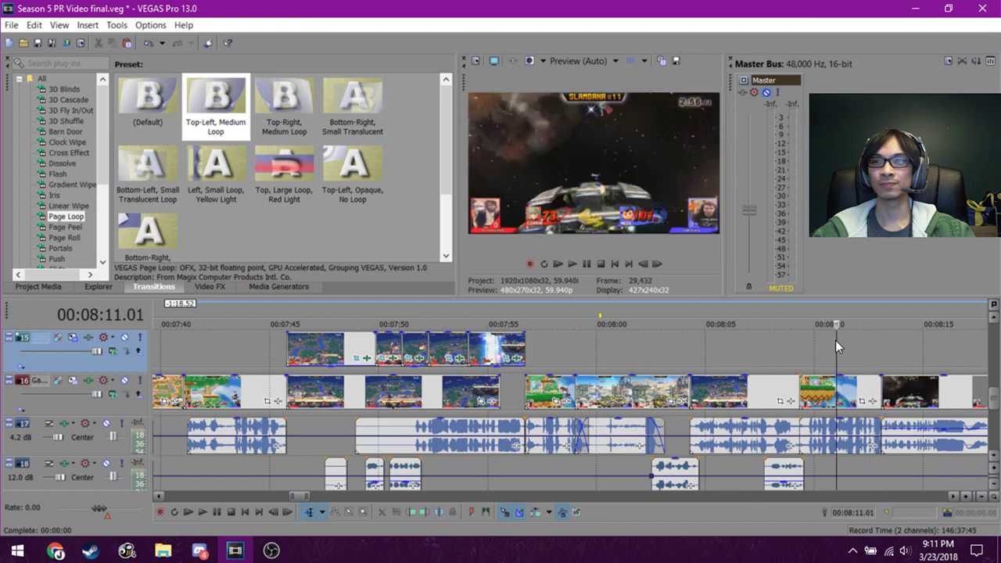
{"action": "left_click", "coordinate": [819, 352]}
Play the Slambana #14 clip from its start at 8:04.17 to review the footage between the Slambana #13 segments.
{"action": "scroll", "coordinate": [816, 346], "scroll_direction": "down", "scroll_amount": 2}
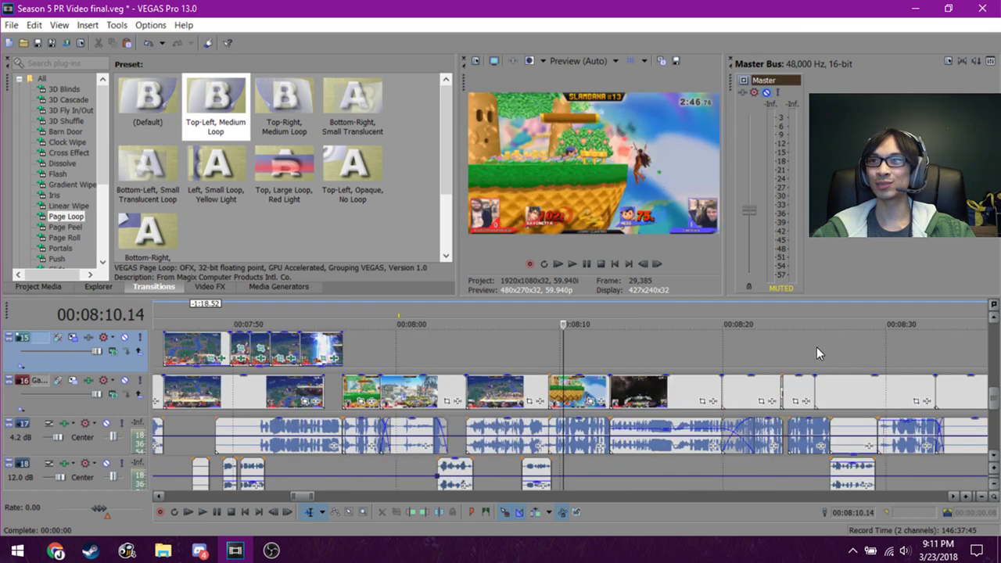
{"action": "scroll", "coordinate": [782, 349], "scroll_direction": "down", "scroll_amount": 1}
{"action": "scroll", "coordinate": [752, 352], "scroll_direction": "up", "scroll_amount": 2}
{"action": "left_click", "coordinate": [433, 361]}
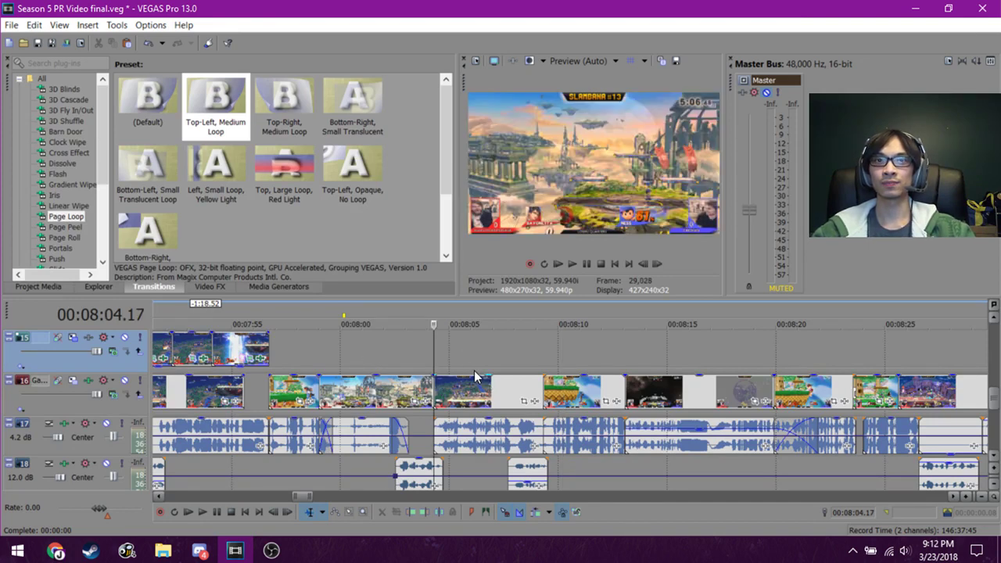
{"action": "key", "text": "space"}
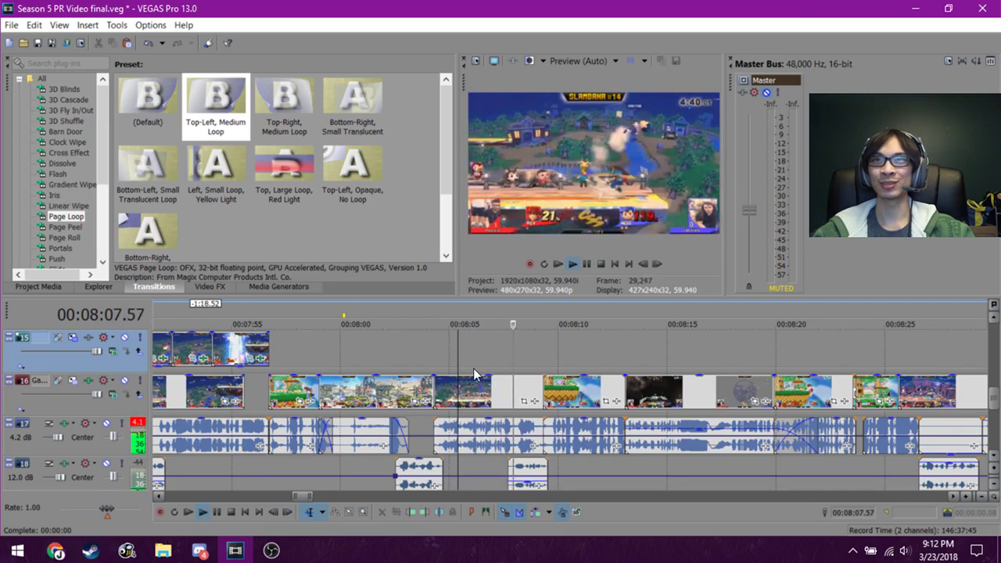
{"action": "left_click", "coordinate": [435, 366]}
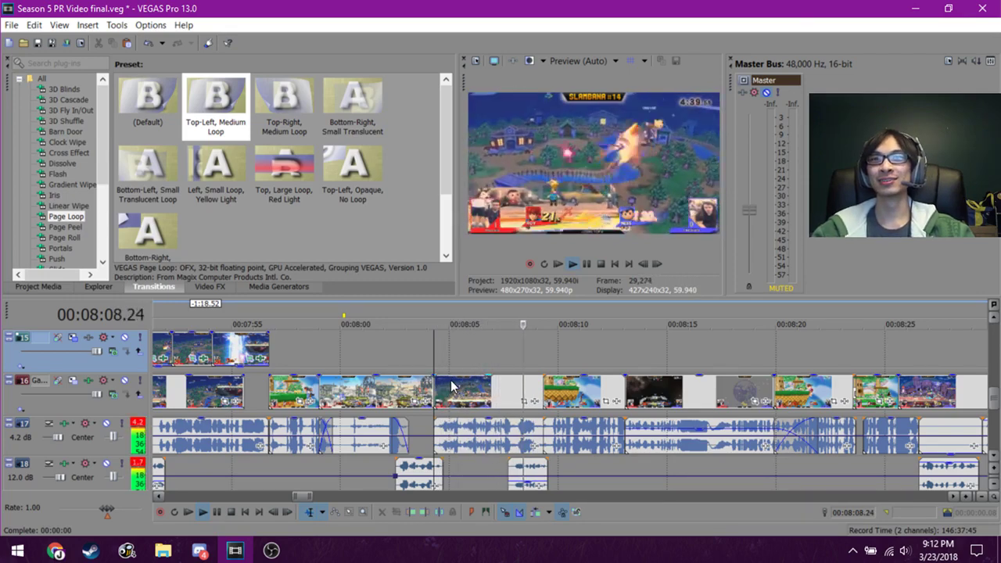
{"action": "left_click", "coordinate": [452, 389]}
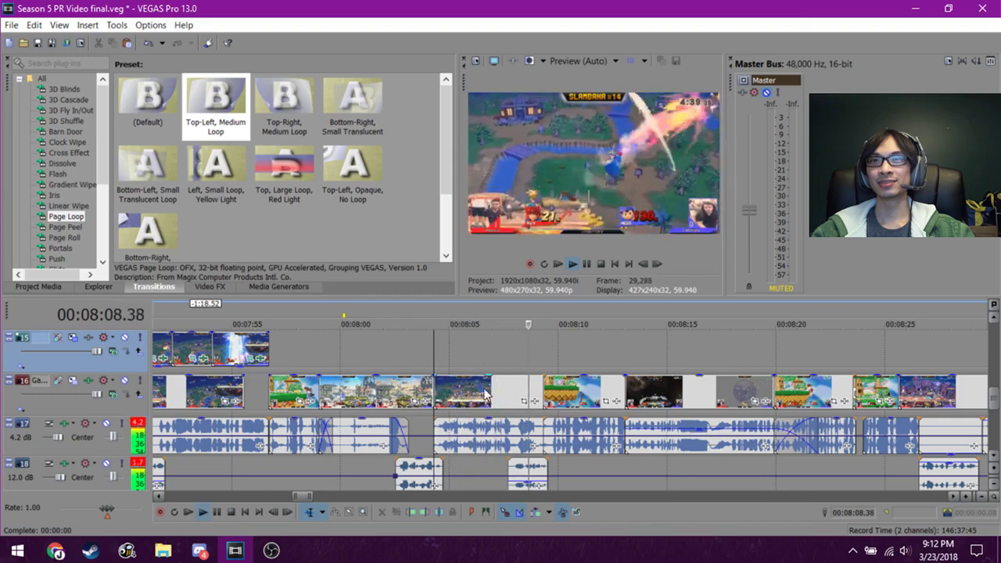
Inspect the Slambana #13 footage just before the cut near 8:23, viewing frames at 8:23.15 and 8:23.10.
{"action": "left_click", "coordinate": [554, 357]}
{"action": "left_click_drag", "start_coordinate": [603, 356], "coordinate": [821, 351]}
{"action": "scroll", "coordinate": [820, 351], "scroll_direction": "down", "scroll_amount": 2}
{"action": "scroll", "coordinate": [633, 370], "scroll_direction": "up", "scroll_amount": 4}
{"action": "left_click", "coordinate": [621, 359]}
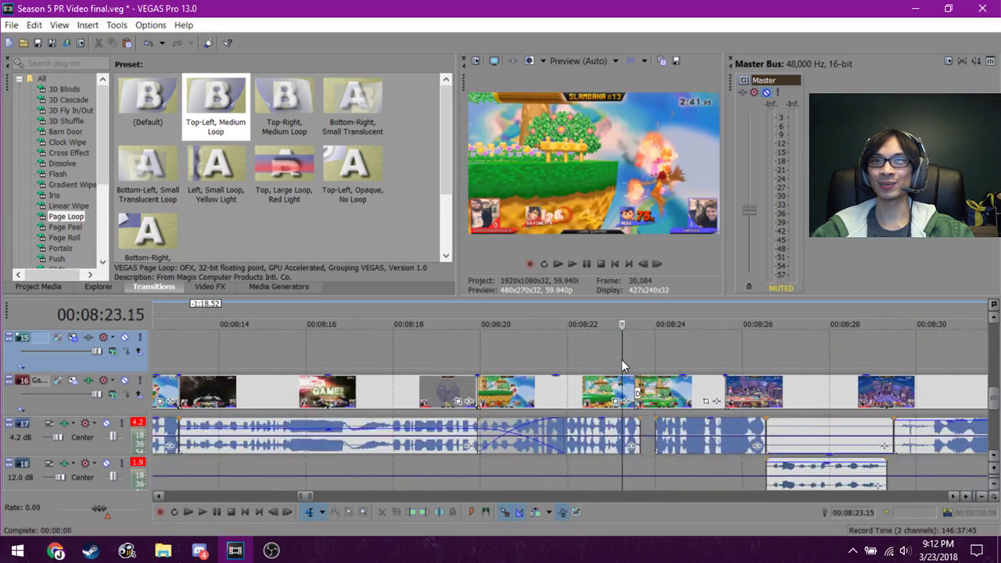
{"action": "left_click", "coordinate": [638, 352]}
{"action": "left_click", "coordinate": [618, 352]}
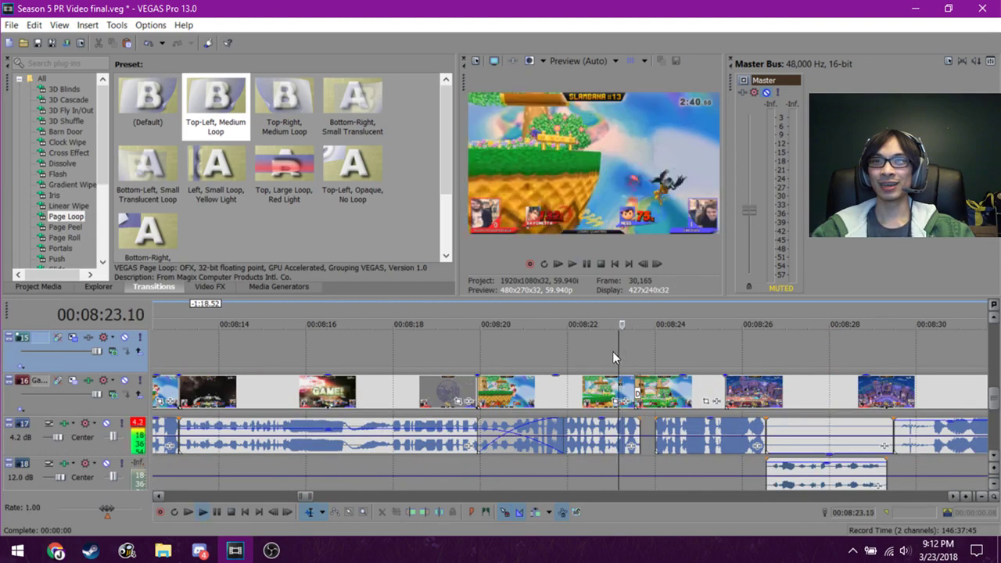
{"action": "left_click", "coordinate": [606, 350]}
{"action": "left_click", "coordinate": [620, 366]}
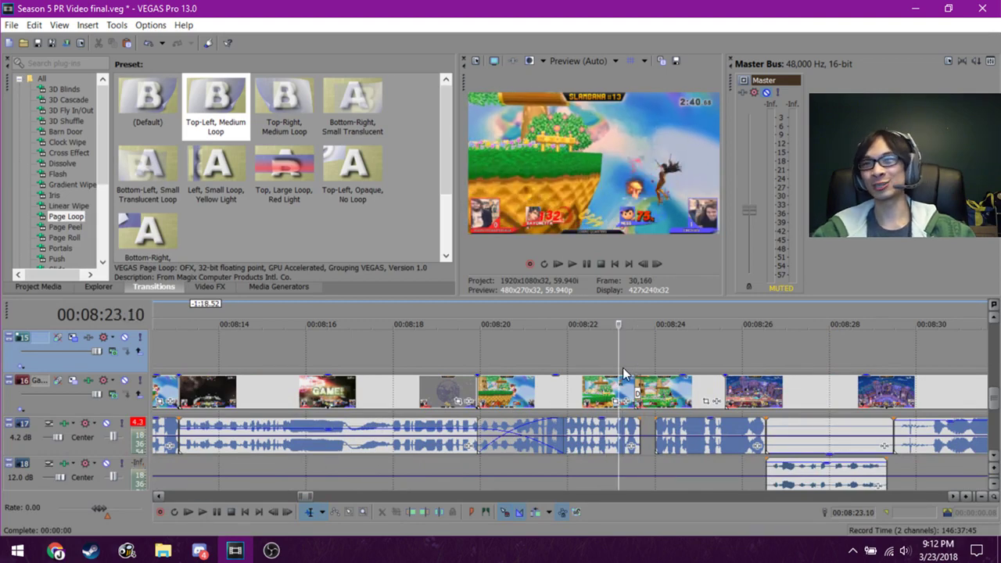
Mark the Slambana #13 clip leading up to the cut and place the cursor at 8:23.32.
{"action": "left_click", "coordinate": [480, 356]}
{"action": "left_click_drag", "start_coordinate": [479, 354], "coordinate": [623, 355]}
{"action": "left_click", "coordinate": [632, 348]}
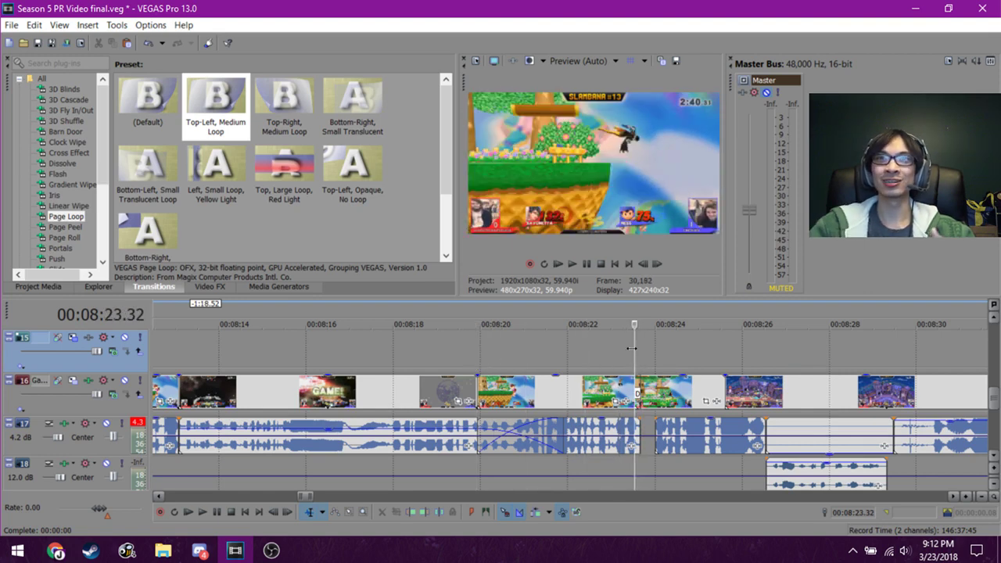
Step frame by frame across the Slambana #13 cut to 8:23.46 and back to compare both sides.
{"action": "key", "text": "Right"}
{"action": "key", "text": "Right"}
{"action": "key", "text": "Right"}
{"action": "key", "text": "Right"}
{"action": "key", "text": "Right"}
{"action": "key", "text": "Right"}
{"action": "key", "text": "Right"}
{"action": "key", "text": "Right"}
{"action": "key", "text": "Right"}
{"action": "key", "text": "Right"}
{"action": "key", "text": "Right"}
{"action": "key", "text": "Right"}
{"action": "key", "text": "Right"}
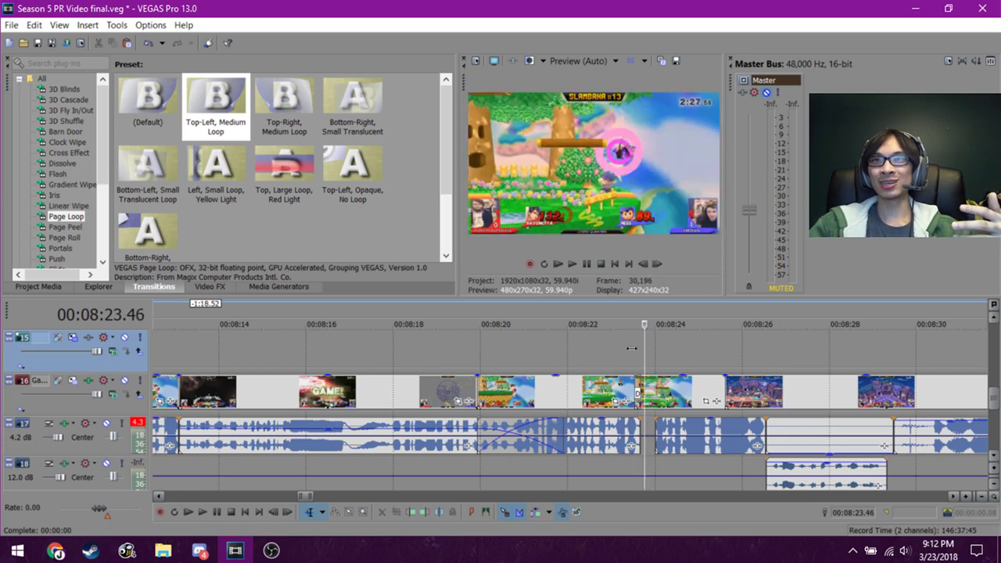
{"action": "key", "text": "Left"}
{"action": "key", "text": "Left"}
{"action": "key", "text": "Left"}
{"action": "key", "text": "Left"}
{"action": "key", "text": "Left"}
{"action": "key", "text": "Left"}
{"action": "key", "text": "Left"}
{"action": "key", "text": "Left"}
{"action": "key", "text": "Left"}
{"action": "key", "text": "Left"}
{"action": "key", "text": "Left"}
{"action": "key", "text": "Left"}
{"action": "key", "text": "Left"}
{"action": "key", "text": "Left"}
{"action": "key", "text": "Left"}
{"action": "key", "text": "Left"}
{"action": "key", "text": "Left"}
{"action": "key", "text": "Left"}
{"action": "key", "text": "Left"}
{"action": "key", "text": "Left"}
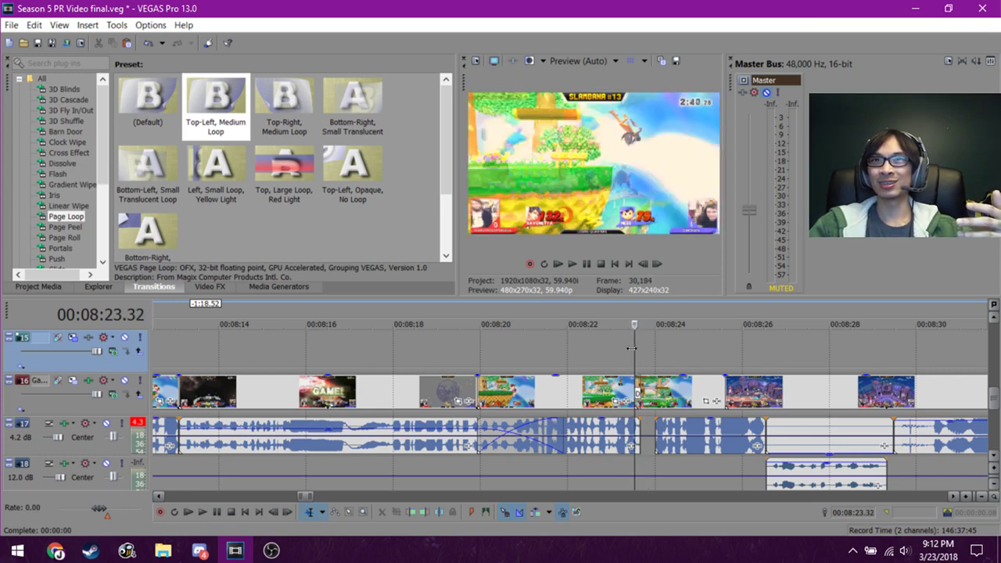
Advance frame by frame through the start of the Slambana #13 clip after the cut, up to 8:23.59.
{"action": "key", "text": "Right"}
{"action": "key", "text": "Right"}
{"action": "key", "text": "Right"}
{"action": "key", "text": "Right"}
{"action": "key", "text": "Right"}
{"action": "key", "text": "Right"}
{"action": "key", "text": "Right"}
{"action": "key", "text": "Right"}
{"action": "key", "text": "Right"}
{"action": "key", "text": "Right"}
{"action": "key", "text": "Right"}
{"action": "key", "text": "Right"}
{"action": "key", "text": "Right"}
{"action": "key", "text": "Right"}
{"action": "key", "text": "Right"}
{"action": "key", "text": "Right"}
{"action": "key", "text": "Right"}
{"action": "key", "text": "Right"}
{"action": "key", "text": "Right"}
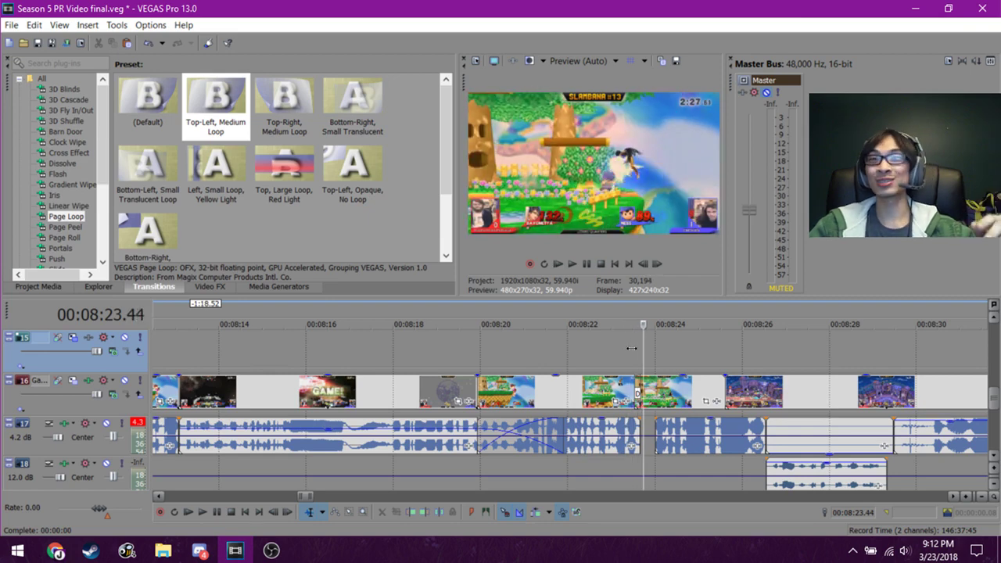
{"action": "key", "text": "Right"}
{"action": "key", "text": "Right"}
{"action": "key", "text": "Right"}
{"action": "key", "text": "Right"}
{"action": "key", "text": "Right"}
{"action": "key", "text": "Right"}
{"action": "key", "text": "Right"}
{"action": "key", "text": "Right"}
{"action": "key", "text": "Right"}
{"action": "key", "text": "Right"}
{"action": "key", "text": "Right"}
{"action": "key", "text": "Right"}
{"action": "key", "text": "Right"}
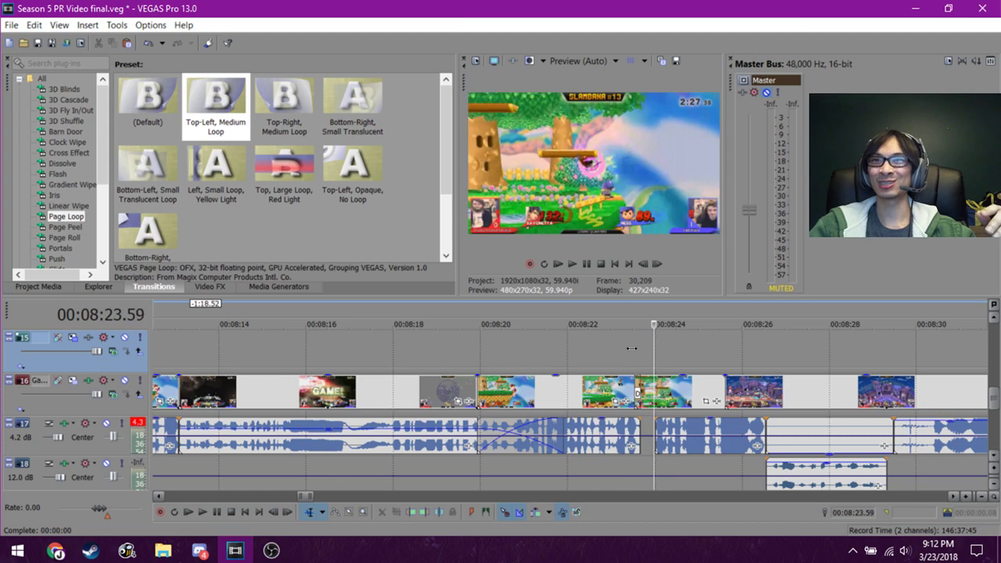
Step forward past 8:23.59 and back to 8:23.52 to examine the motion in the Slambana #13 clip.
{"action": "key", "text": "Right"}
{"action": "key", "text": "Right"}
{"action": "key", "text": "Right"}
{"action": "key", "text": "Right"}
{"action": "key", "text": "Right"}
{"action": "key", "text": "Right"}
{"action": "key", "text": "Right"}
{"action": "key", "text": "Right"}
{"action": "key", "text": "Right"}
{"action": "key", "text": "Right"}
{"action": "key", "text": "Right"}
{"action": "key", "text": "Right"}
{"action": "key", "text": "Right"}
{"action": "key", "text": "Right"}
{"action": "key", "text": "Right"}
{"action": "key", "text": "Right"}
{"action": "key", "text": "Left"}
{"action": "key", "text": "Left"}
{"action": "key", "text": "Left"}
{"action": "key", "text": "Left"}
{"action": "key", "text": "Left"}
{"action": "key", "text": "Left"}
{"action": "key", "text": "Left"}
{"action": "key", "text": "Left"}
{"action": "key", "text": "Left"}
{"action": "key", "text": "Left"}
{"action": "key", "text": "Left"}
{"action": "key", "text": "Left"}
{"action": "key", "text": "Left"}
{"action": "key", "text": "Left"}
{"action": "key", "text": "Left"}
{"action": "key", "text": "Left"}
{"action": "key", "text": "Left"}
{"action": "key", "text": "Left"}
{"action": "key", "text": "Left"}
{"action": "key", "text": "Left"}
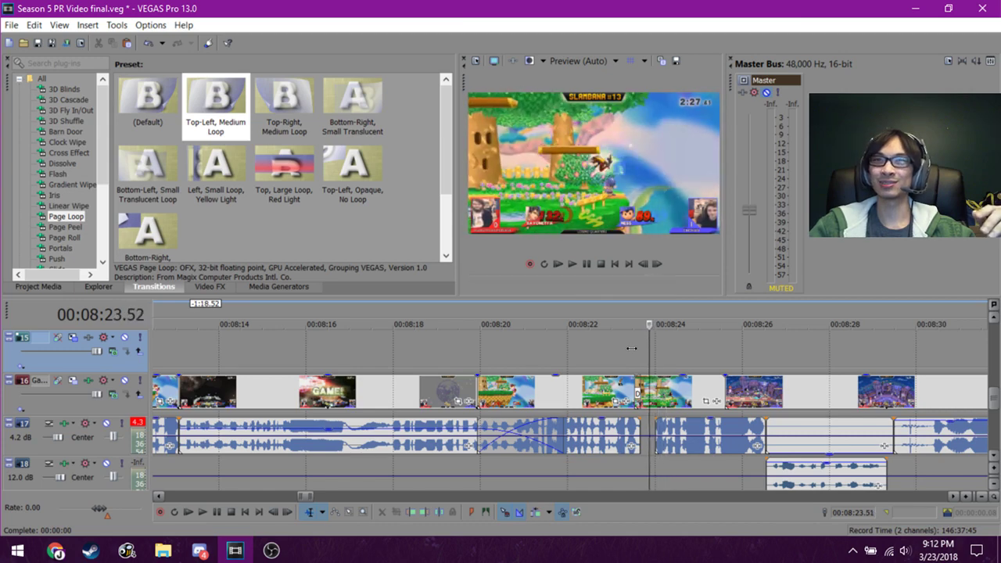
Step frame by frame from 8:23.52 back across the Slambana #13 cut and forward again to compare the footage on both sides.
{"action": "key", "text": "Left"}
{"action": "key", "text": "Left"}
{"action": "key", "text": "Left"}
{"action": "key", "text": "Left"}
{"action": "key", "text": "Left"}
{"action": "key", "text": "Left"}
{"action": "key", "text": "Left"}
{"action": "key", "text": "Left"}
{"action": "key", "text": "Left"}
{"action": "key", "text": "Left"}
{"action": "key", "text": "Left"}
{"action": "key", "text": "Left"}
{"action": "key", "text": "Left"}
{"action": "key", "text": "Left"}
{"action": "key", "text": "Left"}
{"action": "key", "text": "Left"}
{"action": "key", "text": "Left"}
{"action": "key", "text": "Left"}
{"action": "key", "text": "Right"}
{"action": "key", "text": "Right"}
{"action": "key", "text": "Right"}
{"action": "key", "text": "Right"}
{"action": "key", "text": "Right"}
{"action": "key", "text": "Right"}
{"action": "key", "text": "Right"}
{"action": "key", "text": "Right"}
{"action": "key", "text": "Right"}
{"action": "key", "text": "Right"}
{"action": "key", "text": "Right"}
{"action": "key", "text": "Right"}
{"action": "key", "text": "Right"}
{"action": "key", "text": "Right"}
{"action": "key", "text": "Right"}
{"action": "key", "text": "Right"}
{"action": "key", "text": "Right"}
{"action": "key", "text": "Right"}
{"action": "key", "text": "Right"}
{"action": "key", "text": "Right"}
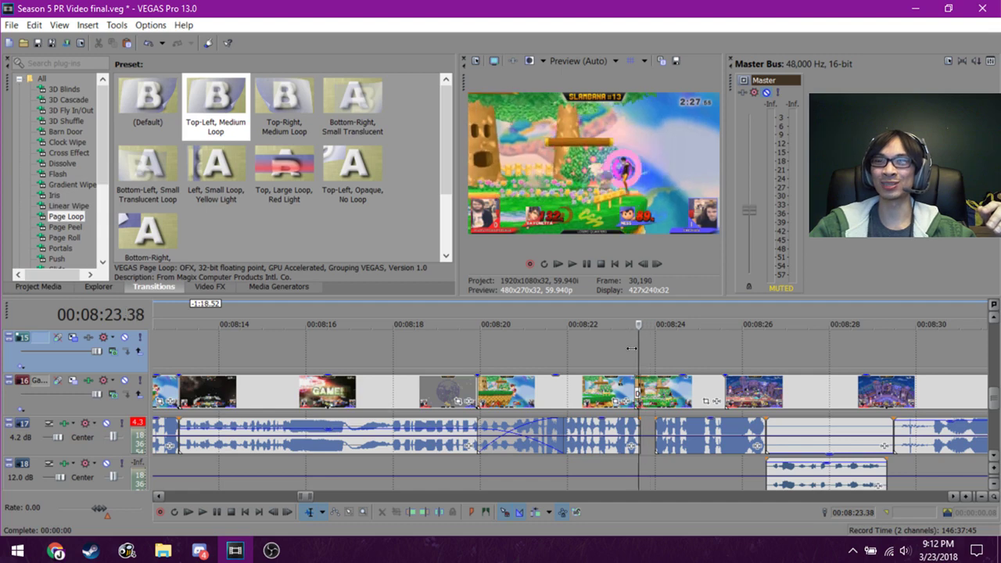
Step back before the Slambana #13 cut and forward past it to 8:23.43 to examine how the motion continues.
{"action": "key", "text": "Left"}
{"action": "key", "text": "Left"}
{"action": "key", "text": "Left"}
{"action": "key", "text": "Left"}
{"action": "key", "text": "Left"}
{"action": "key", "text": "Left"}
{"action": "key", "text": "Left"}
{"action": "key", "text": "Left"}
{"action": "key", "text": "Left"}
{"action": "key", "text": "Left"}
{"action": "key", "text": "Left"}
{"action": "key", "text": "Left"}
{"action": "key", "text": "Left"}
{"action": "key", "text": "Left"}
{"action": "key", "text": "Left"}
{"action": "key", "text": "Right"}
{"action": "key", "text": "Right"}
{"action": "key", "text": "Right"}
{"action": "key", "text": "Right"}
{"action": "key", "text": "Right"}
{"action": "key", "text": "Right"}
{"action": "key", "text": "Right"}
{"action": "key", "text": "Right"}
{"action": "key", "text": "Right"}
{"action": "key", "text": "Right"}
{"action": "key", "text": "Right"}
{"action": "key", "text": "Right"}
{"action": "key", "text": "Right"}
{"action": "key", "text": "Right"}
{"action": "key", "text": "Right"}
{"action": "key", "text": "Right"}
{"action": "key", "text": "Right"}
{"action": "key", "text": "Right"}
{"action": "key", "text": "Right"}
{"action": "key", "text": "Right"}
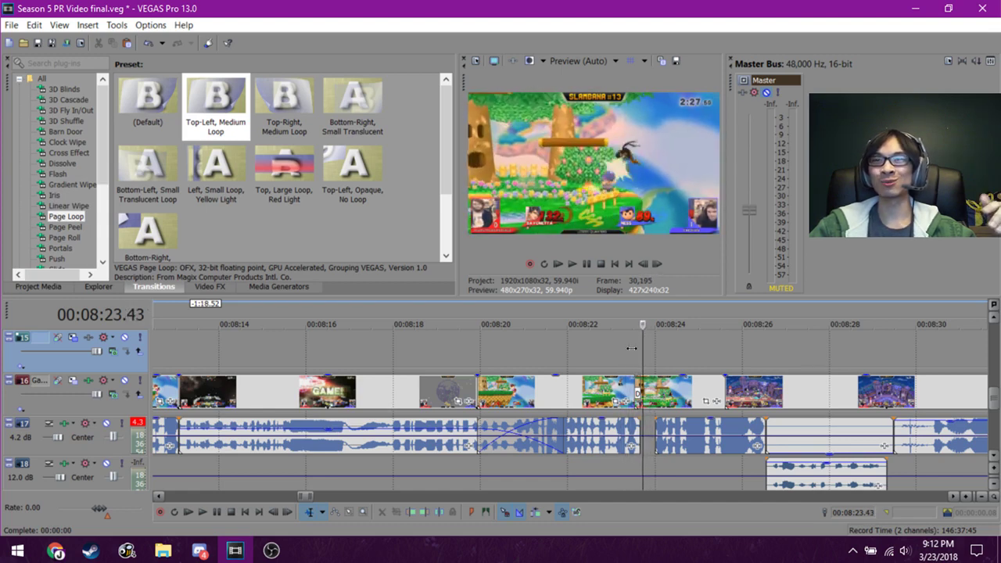
Step back to 8:23.31 before the Slambana #13 cut and forward to 8:23.38 through the transition frames.
{"action": "key", "text": "Left"}
{"action": "key", "text": "Left"}
{"action": "key", "text": "Left"}
{"action": "key", "text": "Left"}
{"action": "key", "text": "Left"}
{"action": "key", "text": "Left"}
{"action": "key", "text": "Left"}
{"action": "key", "text": "Left"}
{"action": "key", "text": "Left"}
{"action": "key", "text": "Left"}
{"action": "key", "text": "Left"}
{"action": "key", "text": "Left"}
{"action": "key", "text": "Left"}
{"action": "key", "text": "Left"}
{"action": "key", "text": "Left"}
{"action": "key", "text": "Left"}
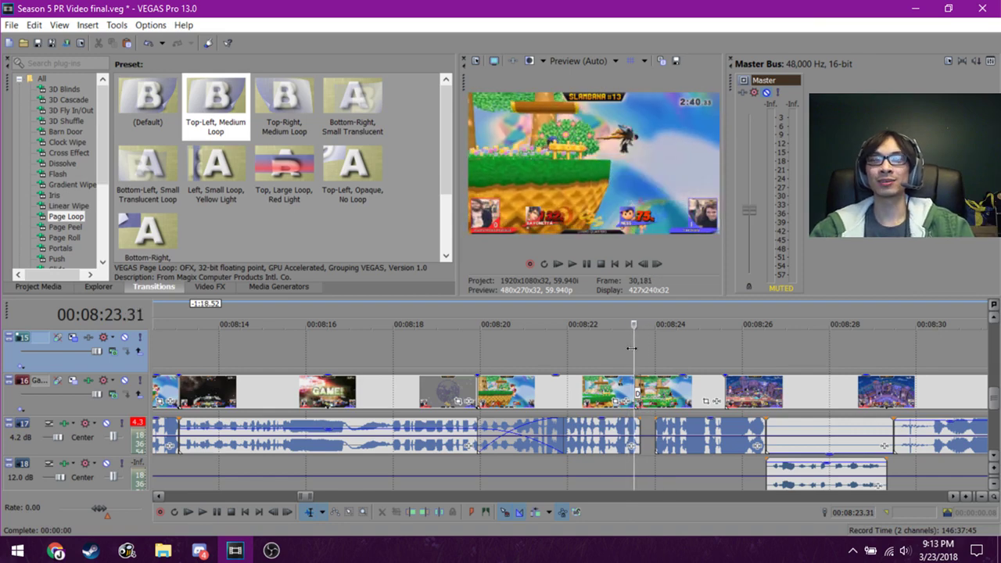
{"action": "key", "text": "Right"}
{"action": "key", "text": "Right"}
{"action": "key", "text": "Right"}
{"action": "key", "text": "Right"}
{"action": "key", "text": "Right"}
{"action": "key", "text": "Right"}
{"action": "key", "text": "Right"}
{"action": "key", "text": "Right"}
{"action": "key", "text": "Right"}
{"action": "key", "text": "Right"}
{"action": "key", "text": "Right"}
{"action": "key", "text": "Right"}
{"action": "key", "text": "Right"}
{"action": "key", "text": "Right"}
{"action": "key", "text": "Right"}
{"action": "key", "text": "Right"}
{"action": "key", "text": "Right"}
{"action": "key", "text": "Right"}
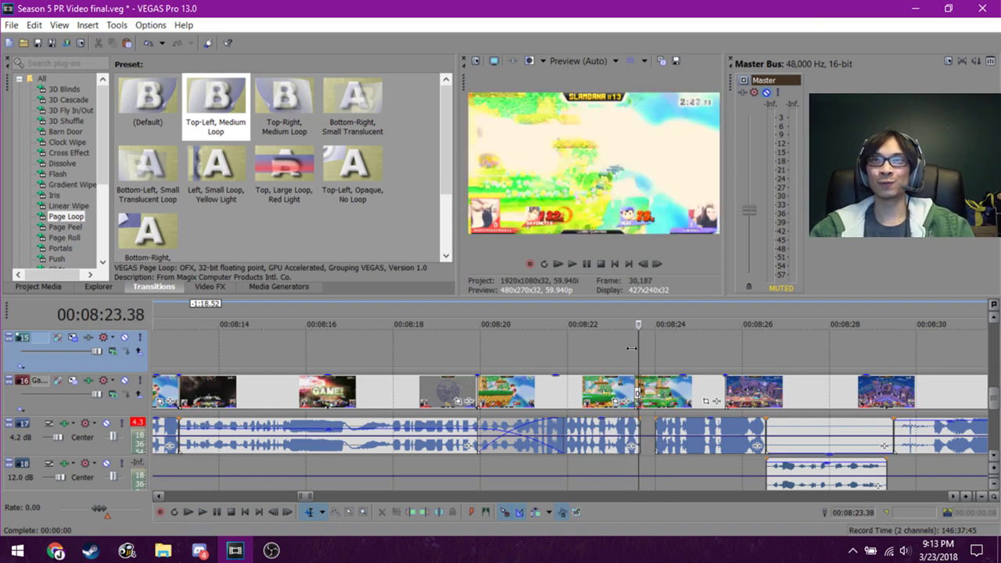
Place the cursor at 8:23.28 and advance frame by frame across the Slambana #13 cut to 8:23.42.
{"action": "left_click", "coordinate": [632, 348]}
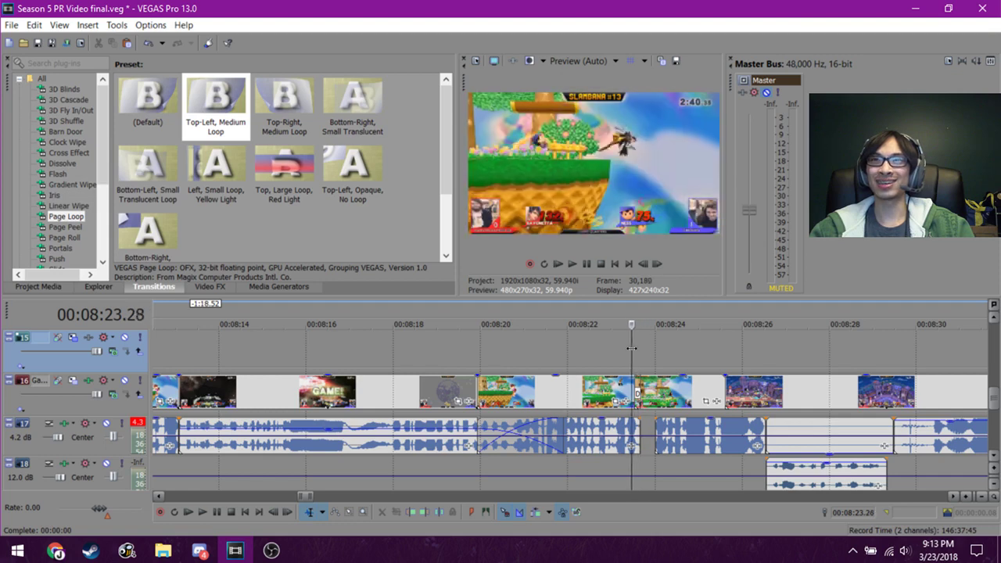
{"action": "key", "text": "Right"}
{"action": "key", "text": "Right"}
{"action": "key", "text": "Right"}
{"action": "key", "text": "Right"}
{"action": "key", "text": "Right"}
{"action": "key", "text": "Right"}
{"action": "key", "text": "Right"}
{"action": "key", "text": "Right"}
{"action": "key", "text": "Right"}
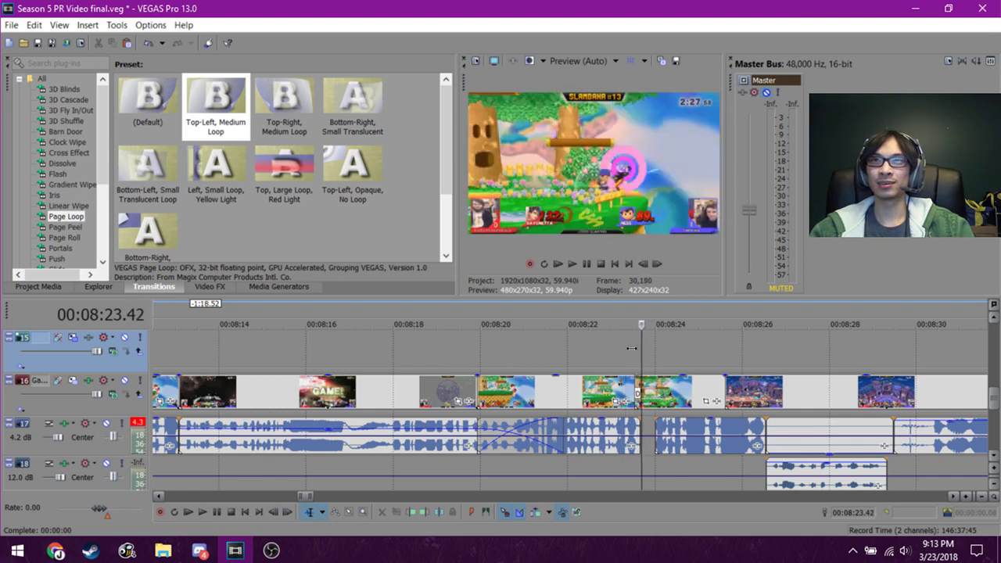
Examine further frames around the Slambana #13 cut and play the edit from 8:23.23.
{"action": "key", "text": "Right"}
{"action": "key", "text": "Right"}
{"action": "key", "text": "Right"}
{"action": "key", "text": "Right"}
{"action": "key", "text": "Right"}
{"action": "key", "text": "Right"}
{"action": "key", "text": "Right"}
{"action": "key", "text": "Right"}
{"action": "key", "text": "Right"}
{"action": "key", "text": "Right"}
{"action": "key", "text": "Right"}
{"action": "key", "text": "Right"}
{"action": "key", "text": "Right"}
{"action": "key", "text": "Right"}
{"action": "key", "text": "Right"}
{"action": "key", "text": "Right"}
{"action": "key", "text": "Right"}
{"action": "key", "text": "Right"}
{"action": "key", "text": "Right"}
{"action": "key", "text": "Right"}
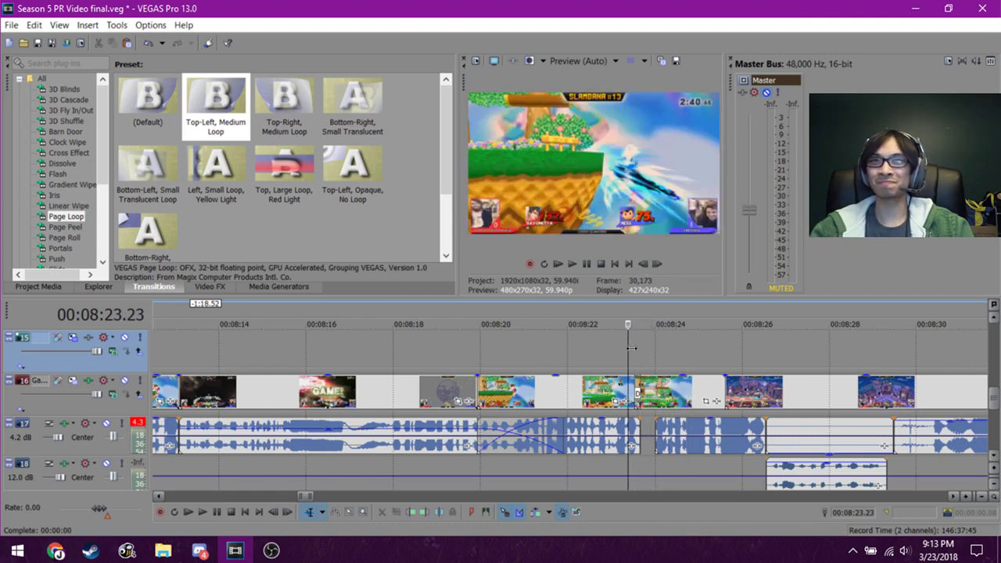
{"action": "key", "text": "l"}
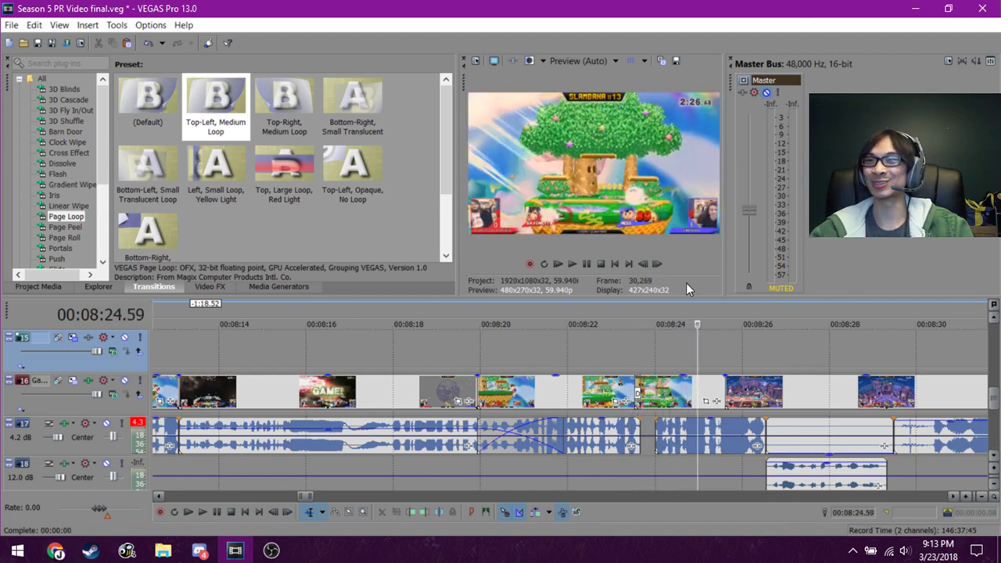
Skim the next Slambana #13 match, moving the cursor through 8:27.18 and 8:30.24 to 8:32.39.
{"action": "scroll", "coordinate": [730, 360], "scroll_direction": "up", "scroll_amount": 2}
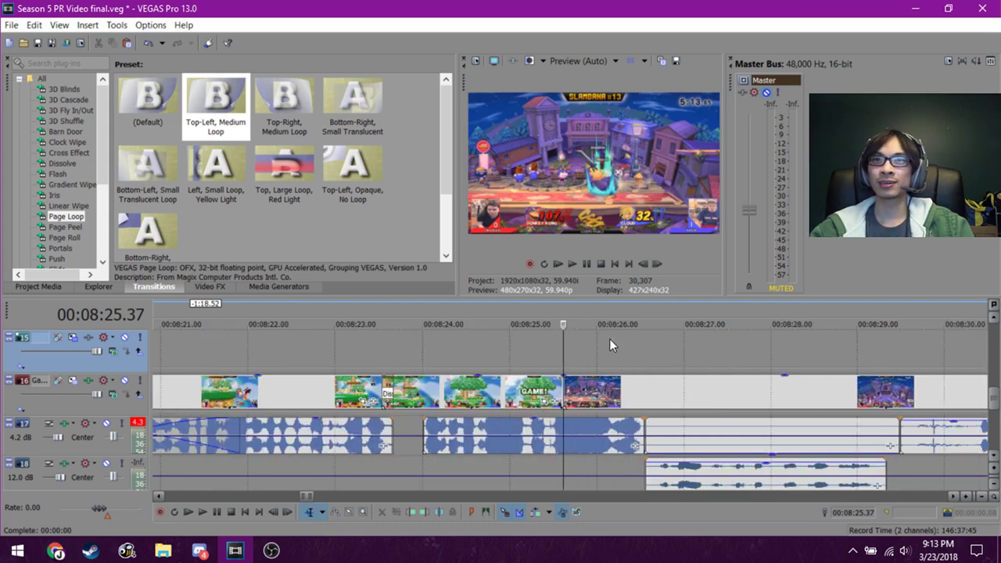
{"action": "left_click", "coordinate": [642, 365]}
{"action": "left_click", "coordinate": [709, 356]}
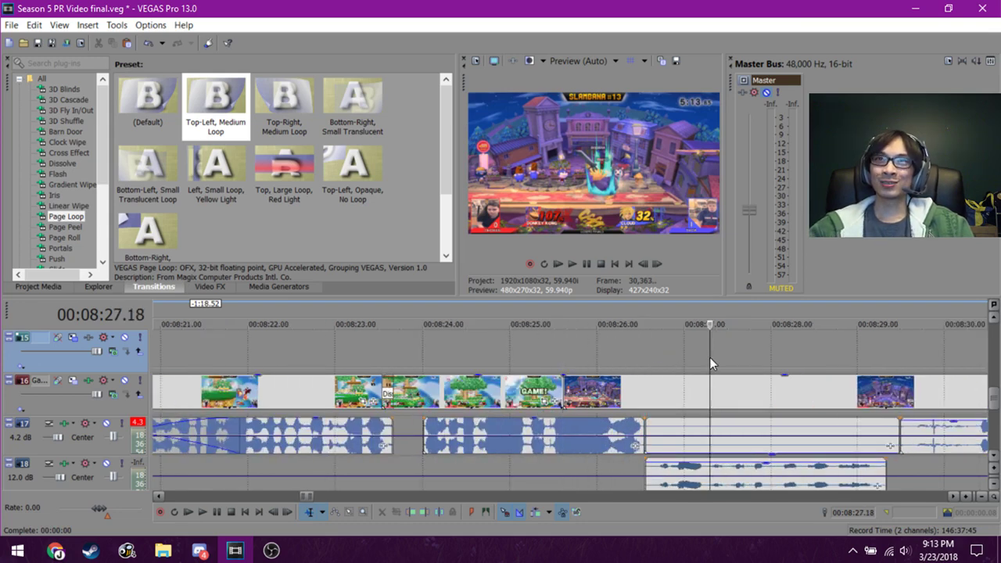
{"action": "scroll", "coordinate": [717, 359], "scroll_direction": "down", "scroll_amount": 1}
{"action": "left_click", "coordinate": [701, 359]}
{"action": "left_click", "coordinate": [764, 358]}
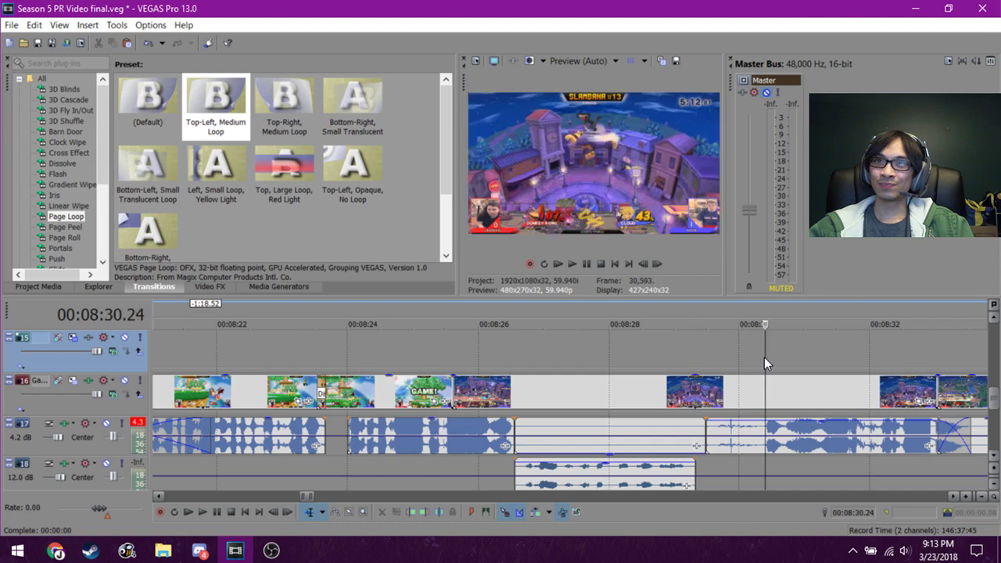
{"action": "left_click", "coordinate": [813, 361]}
{"action": "left_click", "coordinate": [856, 359]}
{"action": "left_click", "coordinate": [911, 358]}
Skim the Slambana #19 clip up to 8:35.49 and play it from 8:33.48.
{"action": "scroll", "coordinate": [911, 358], "scroll_direction": "down", "scroll_amount": 1}
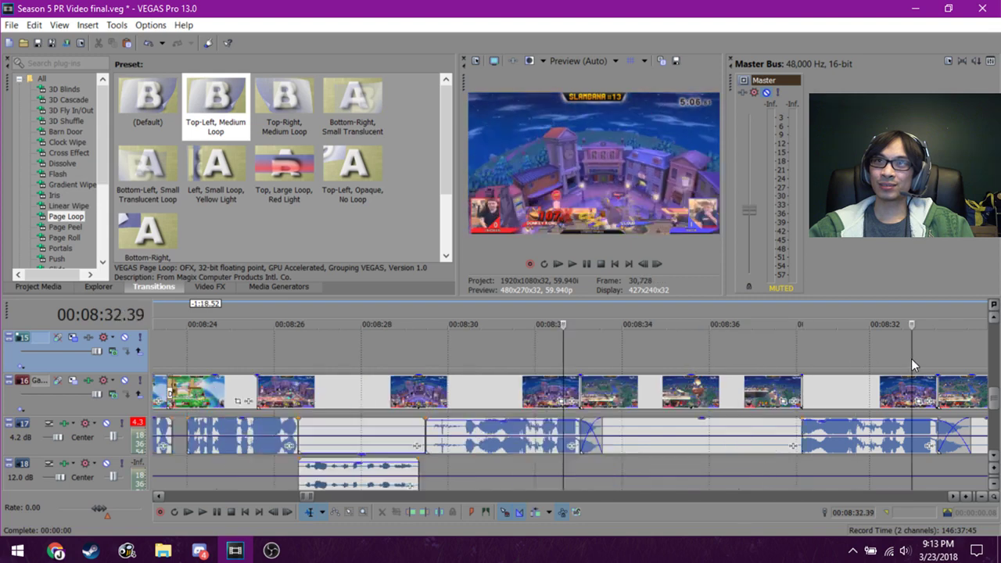
{"action": "left_click", "coordinate": [594, 369]}
{"action": "left_click", "coordinate": [648, 359]}
{"action": "left_click", "coordinate": [701, 358]}
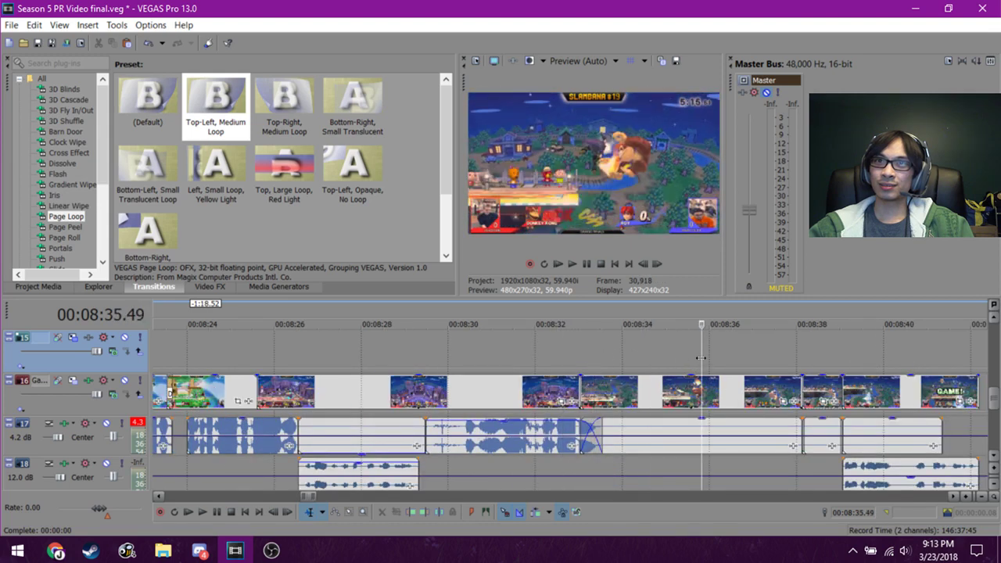
{"action": "left_click", "coordinate": [614, 358]}
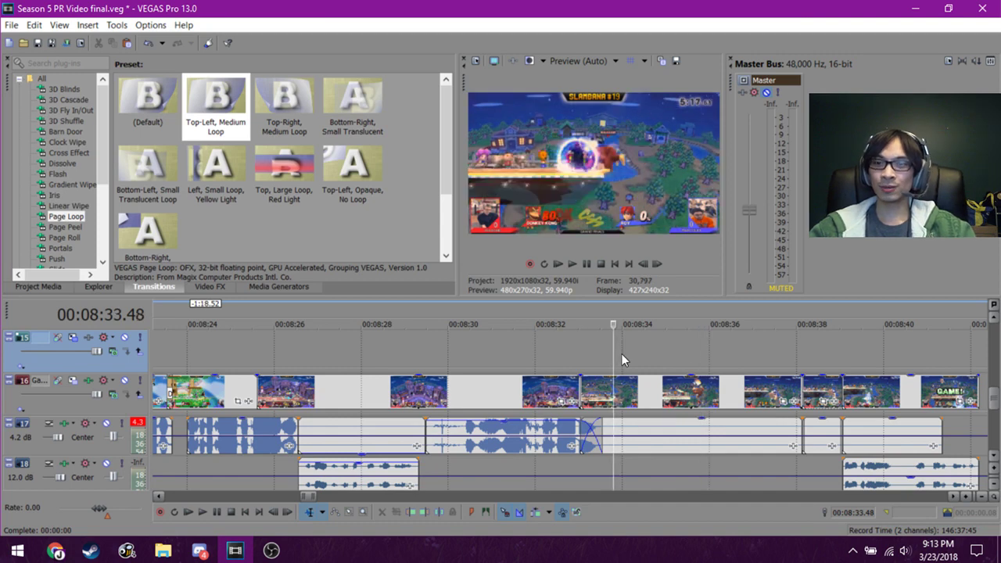
{"action": "key", "text": "space"}
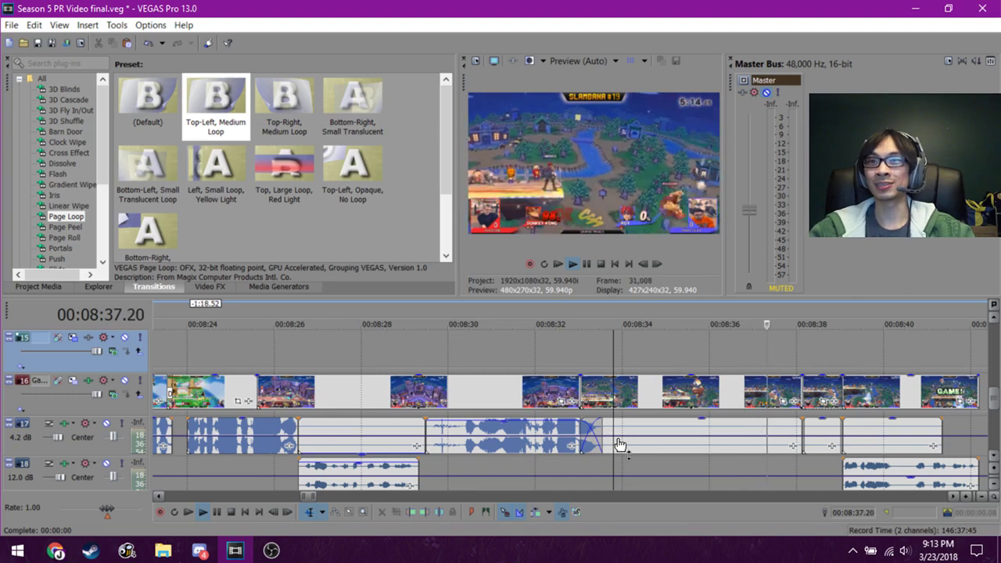
{"action": "key", "text": "space"}
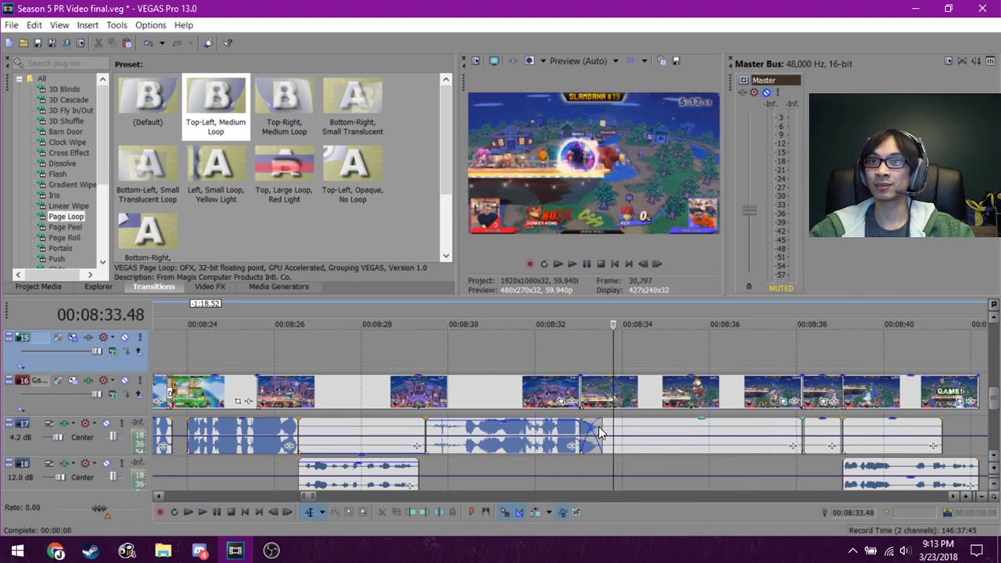
Try lowering the gain of the audio event that starts at the 8:33 crossfade to -21.7 dB.
{"action": "left_click", "coordinate": [627, 428]}
{"action": "scroll", "coordinate": [627, 427], "scroll_direction": "up", "scroll_amount": 2}
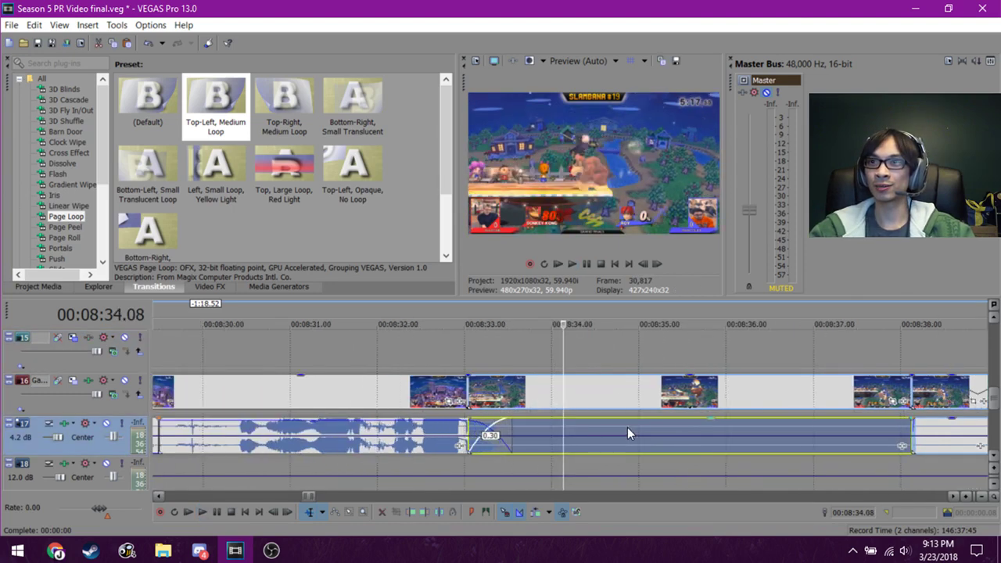
{"action": "left_click_drag", "start_coordinate": [635, 419], "coordinate": [637, 453]}
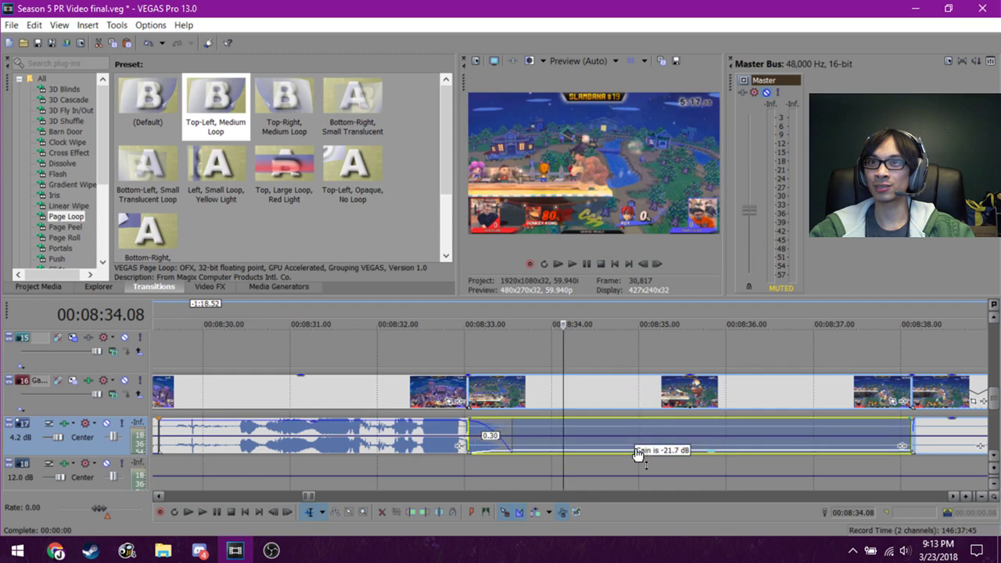
Play the beginning of the Slambana #19 clip after 8:33 and toggle the master bus mute to check its audio.
{"action": "left_click", "coordinate": [490, 356]}
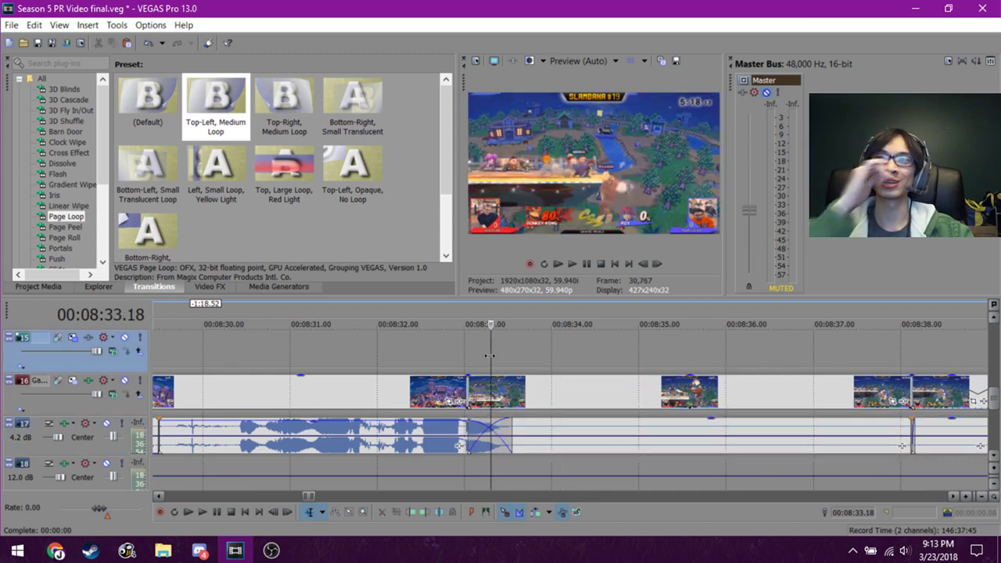
{"action": "key", "text": "space"}
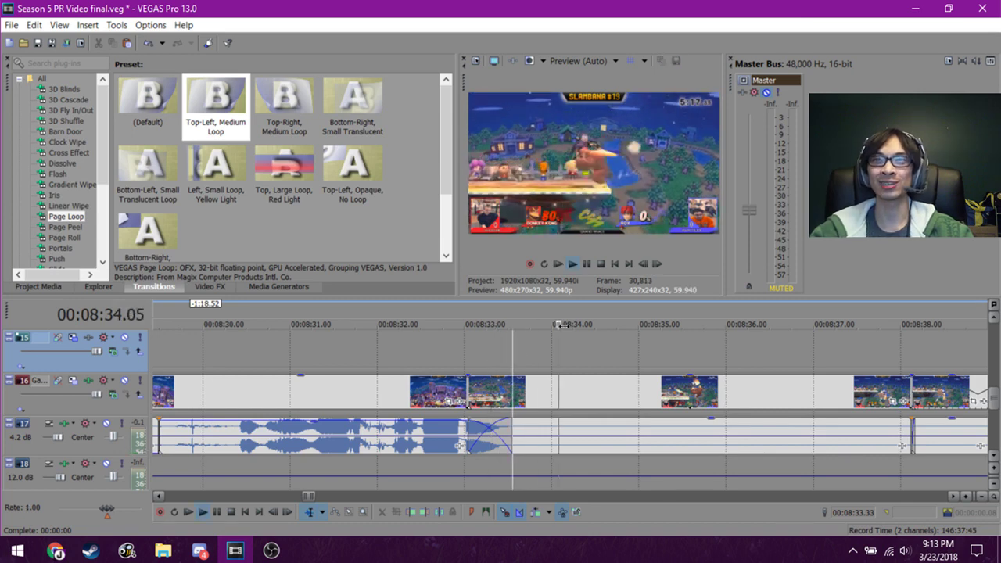
{"action": "left_click", "coordinate": [767, 94]}
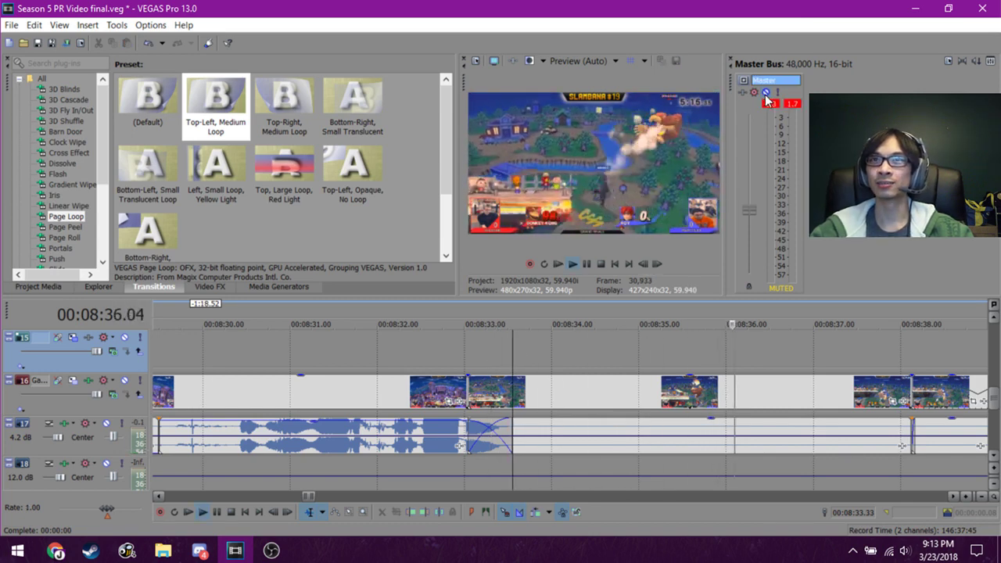
Play the Slambana #19 clip around the 8:38 cut from 8:37.46, and place the cursor on the cut at 8:38.08.
{"action": "scroll", "coordinate": [770, 426], "scroll_direction": "down", "scroll_amount": 4}
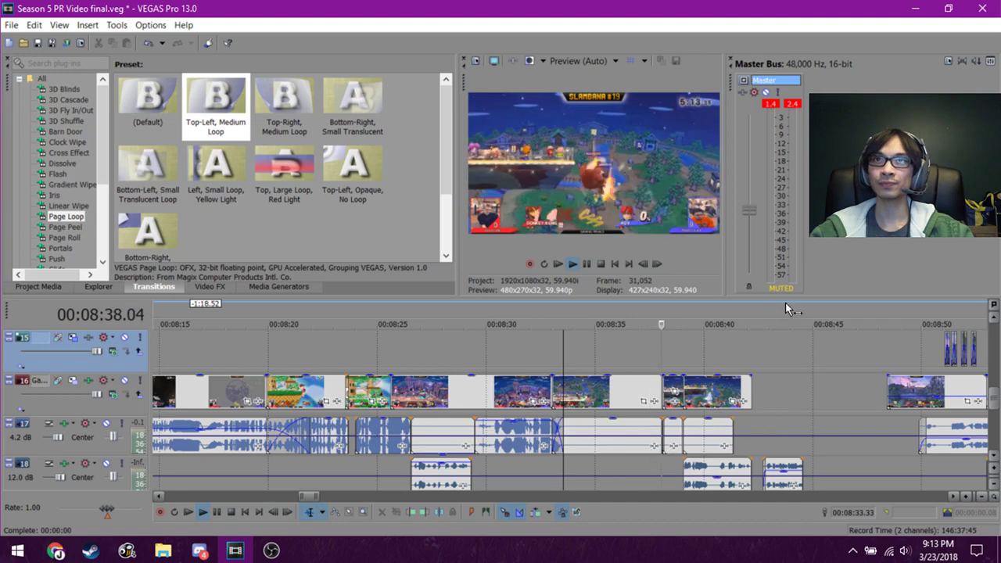
{"action": "left_click", "coordinate": [650, 348]}
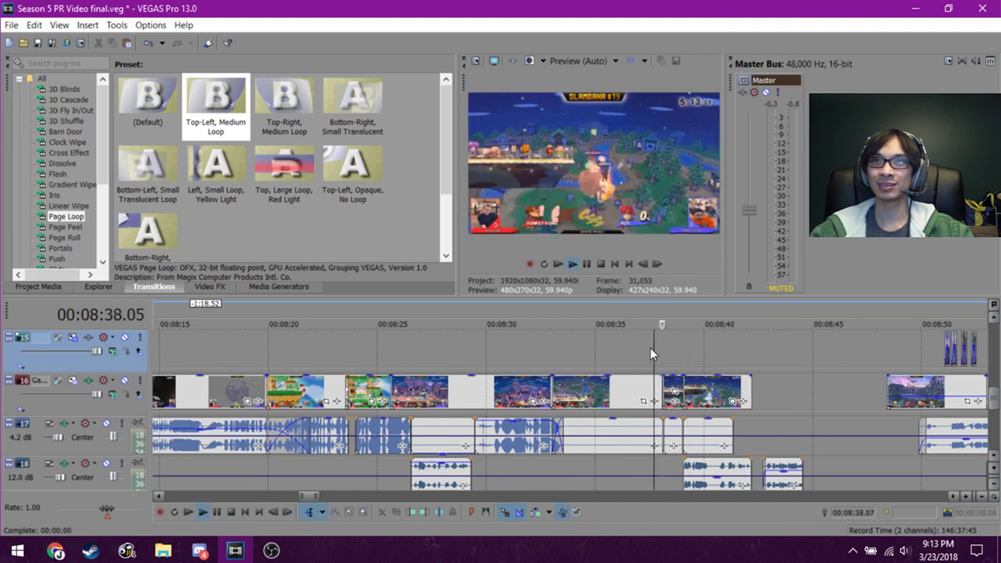
{"action": "key", "text": "space"}
{"action": "left_click", "coordinate": [649, 359]}
{"action": "key", "text": "space"}
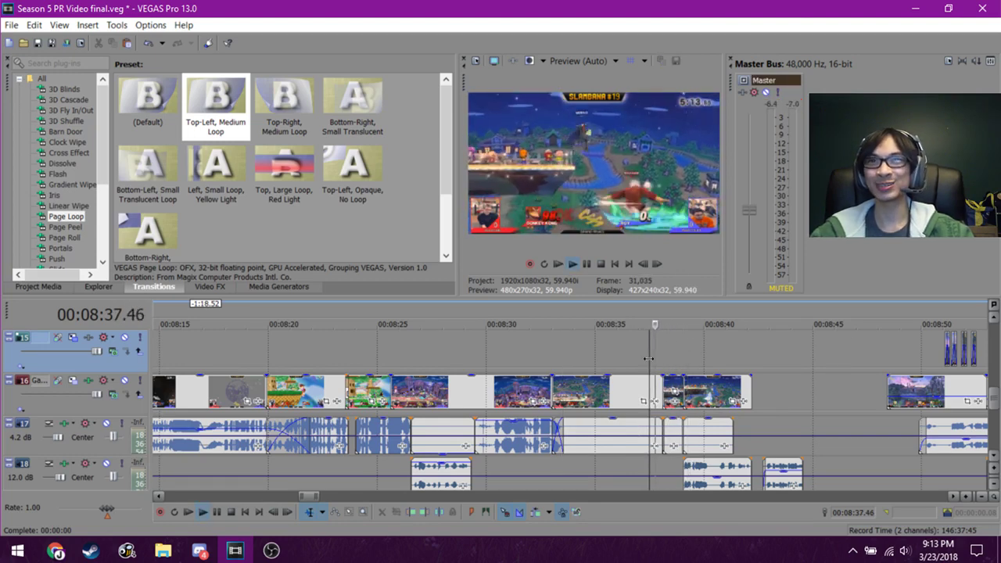
{"action": "key", "text": "space"}
{"action": "left_click", "coordinate": [660, 355]}
{"action": "scroll", "coordinate": [660, 355], "scroll_direction": "up", "scroll_amount": 3}
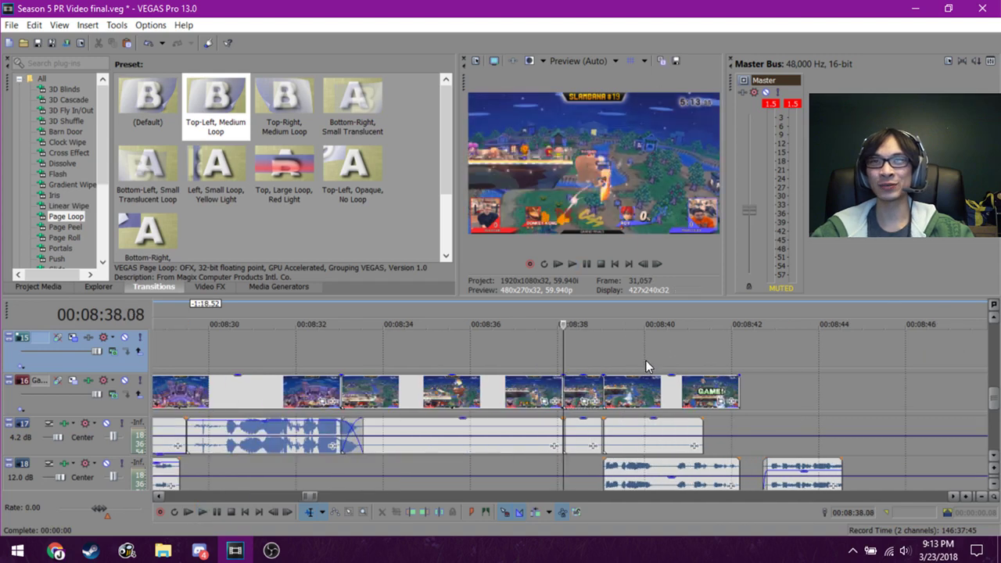
Replay the 8:38 cut several times from about 8:37.42 to examine how the action continues across it.
{"action": "left_click", "coordinate": [543, 349]}
{"action": "key", "text": "space"}
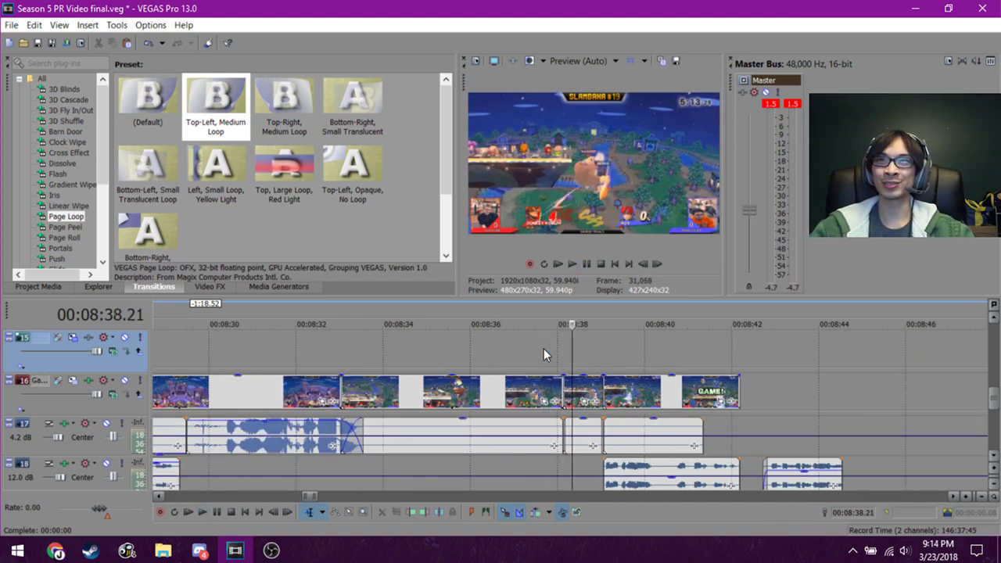
{"action": "key", "text": "space"}
{"action": "key", "text": "space"}
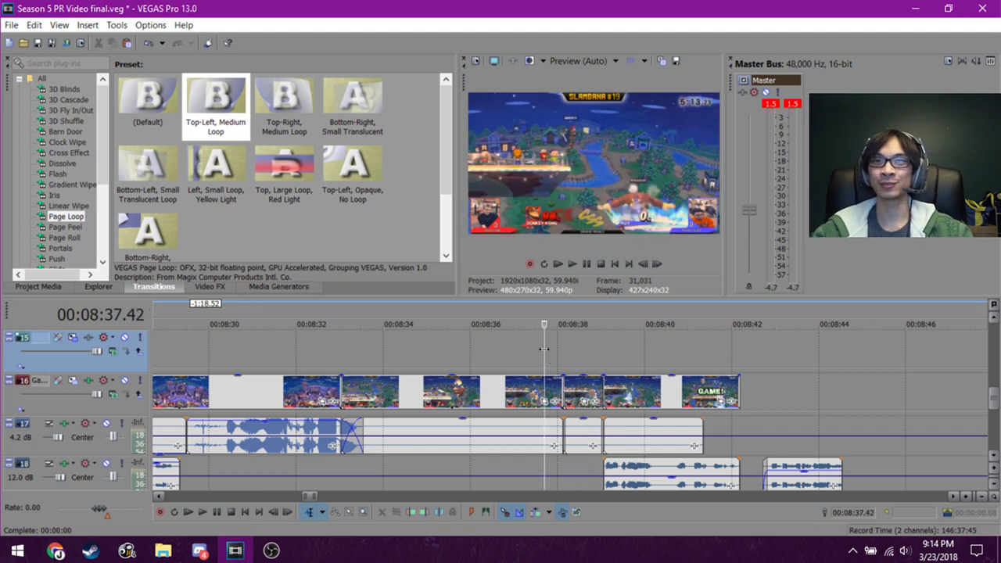
{"action": "left_click", "coordinate": [544, 349]}
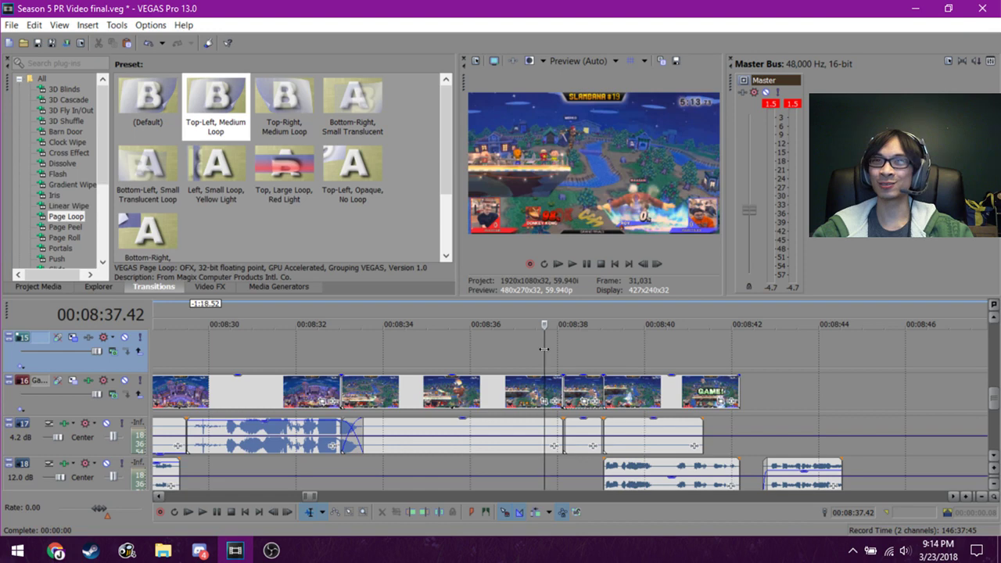
{"action": "key", "text": "space"}
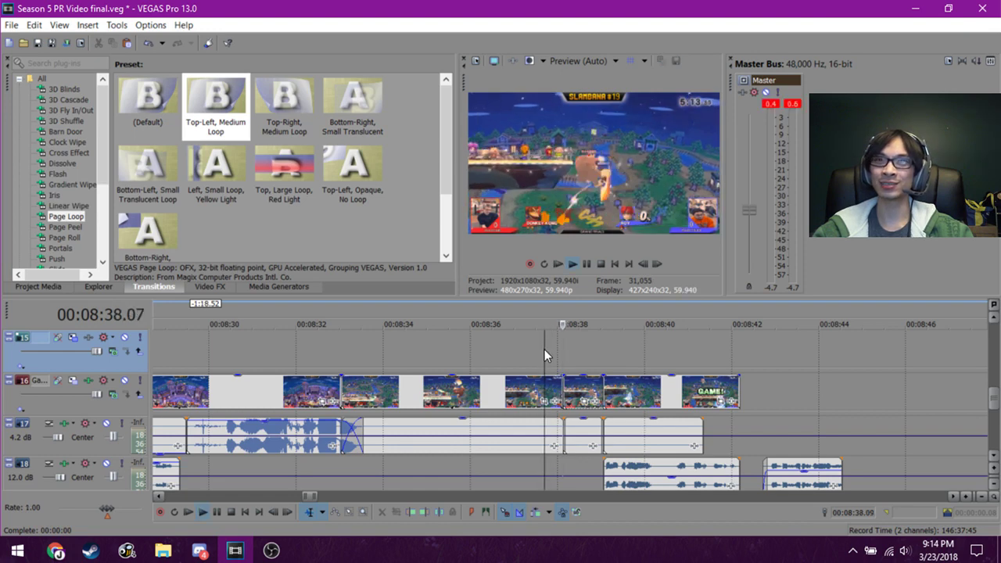
{"action": "left_click", "coordinate": [544, 349]}
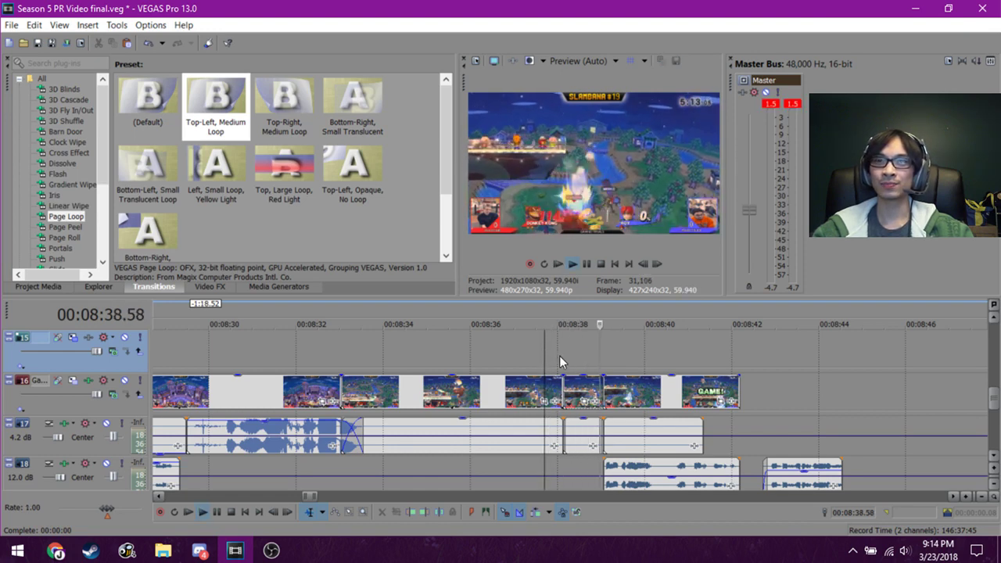
{"action": "left_click", "coordinate": [538, 351]}
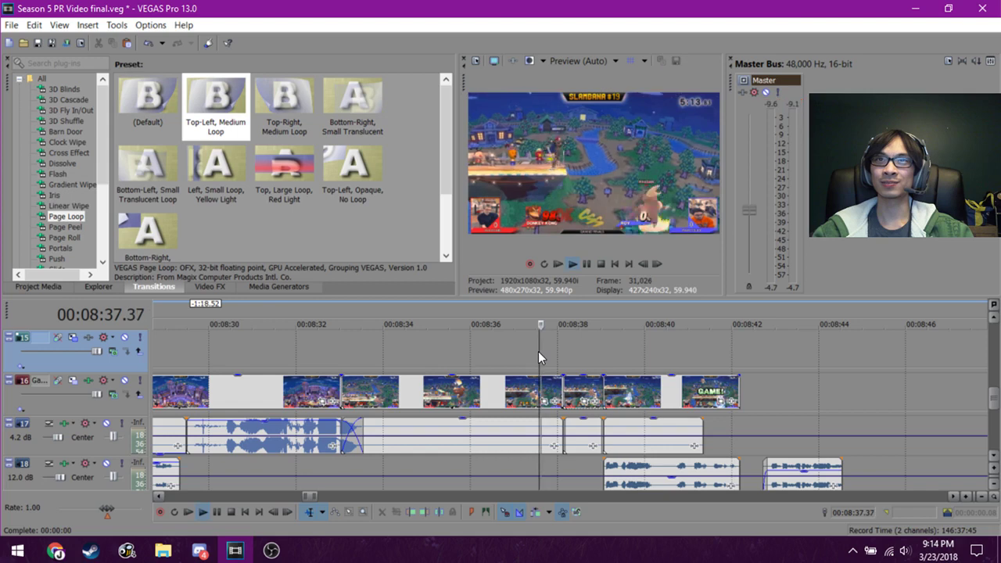
Play the last Slambana #19 clip from just before its starting cut through the end of the match.
{"action": "left_click", "coordinate": [612, 361]}
{"action": "key", "text": "Return"}
{"action": "left_click", "coordinate": [597, 364]}
{"action": "key", "text": "Return"}
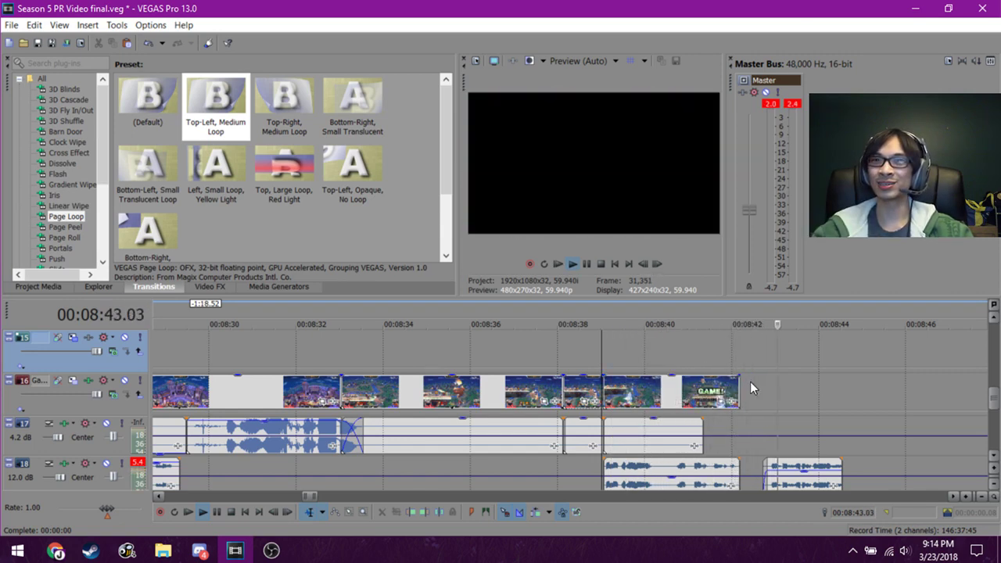
{"action": "scroll", "coordinate": [750, 382], "scroll_direction": "down", "scroll_amount": 2}
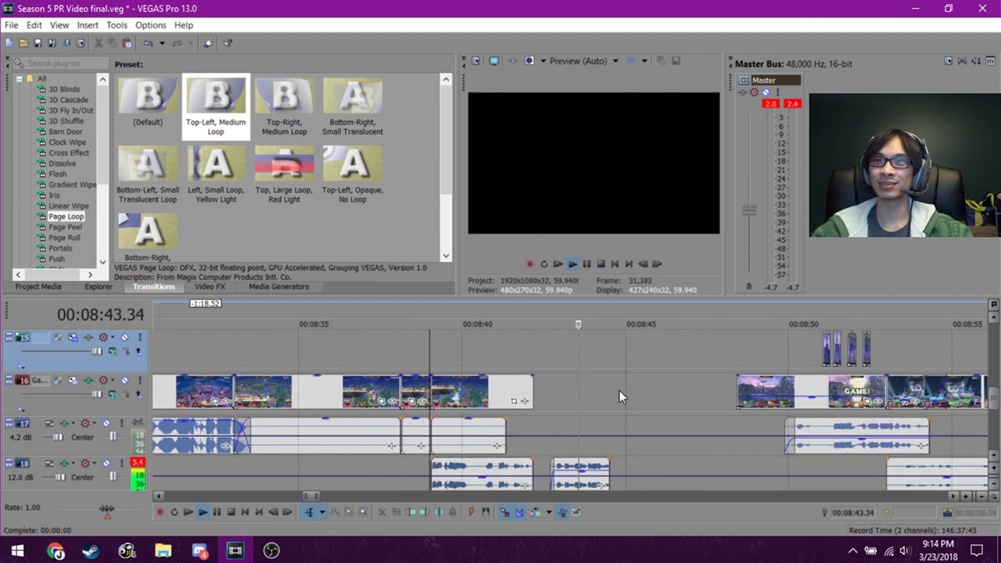
Play the short track 18 audio event in the black gap from 8:42.42 and inspect the audio tracks beneath it.
{"action": "left_click", "coordinate": [550, 413]}
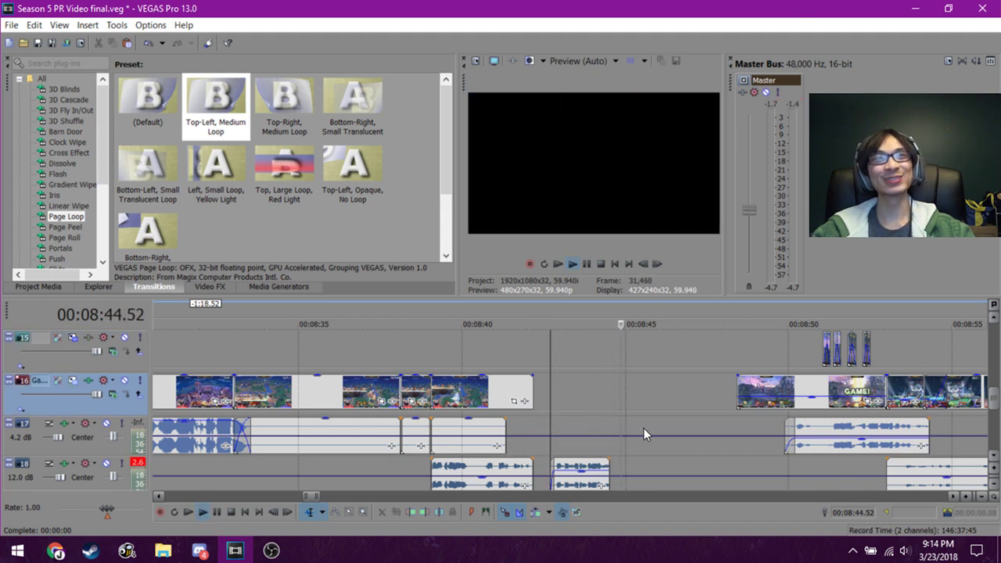
{"action": "key", "text": "space"}
{"action": "scroll", "coordinate": [619, 425], "scroll_direction": "down", "scroll_amount": 2}
{"action": "scroll", "coordinate": [619, 425], "scroll_direction": "down", "scroll_amount": 2}
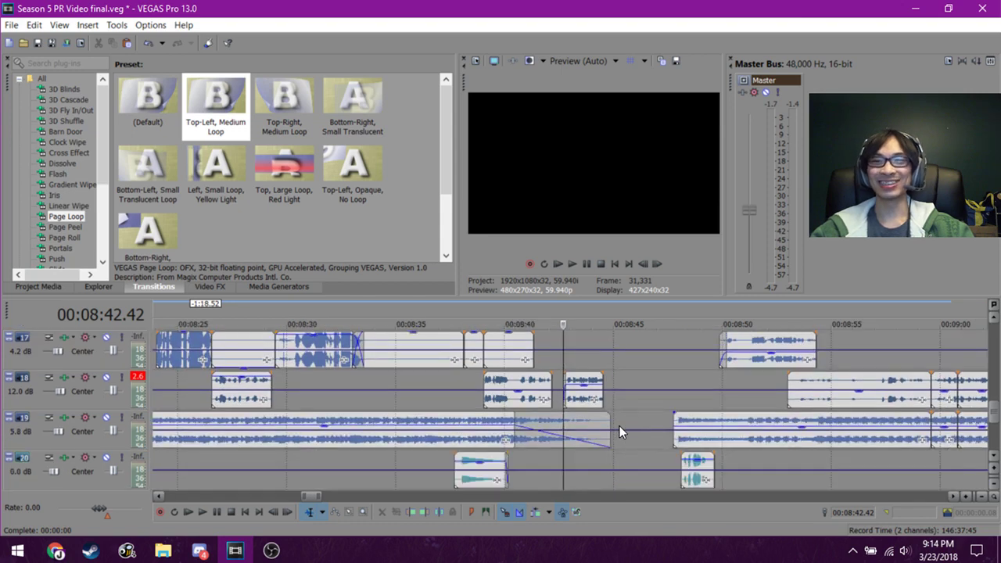
Play the black gap from 8:42.42 into the next match, examining the audio events on tracks 19 to 22.
{"action": "key", "text": "space"}
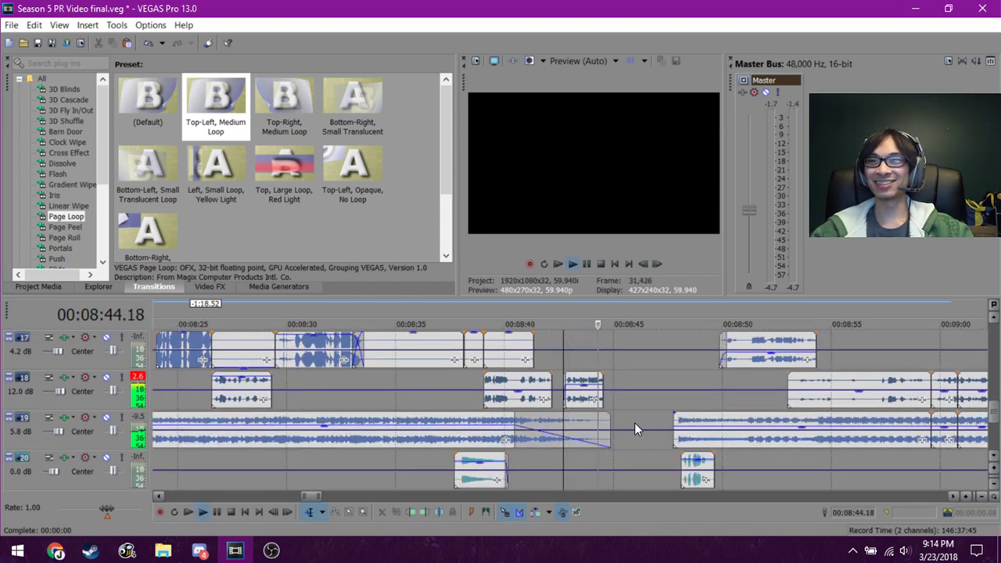
{"action": "scroll", "coordinate": [634, 422], "scroll_direction": "down", "scroll_amount": 1}
{"action": "scroll", "coordinate": [657, 460], "scroll_direction": "down", "scroll_amount": 1}
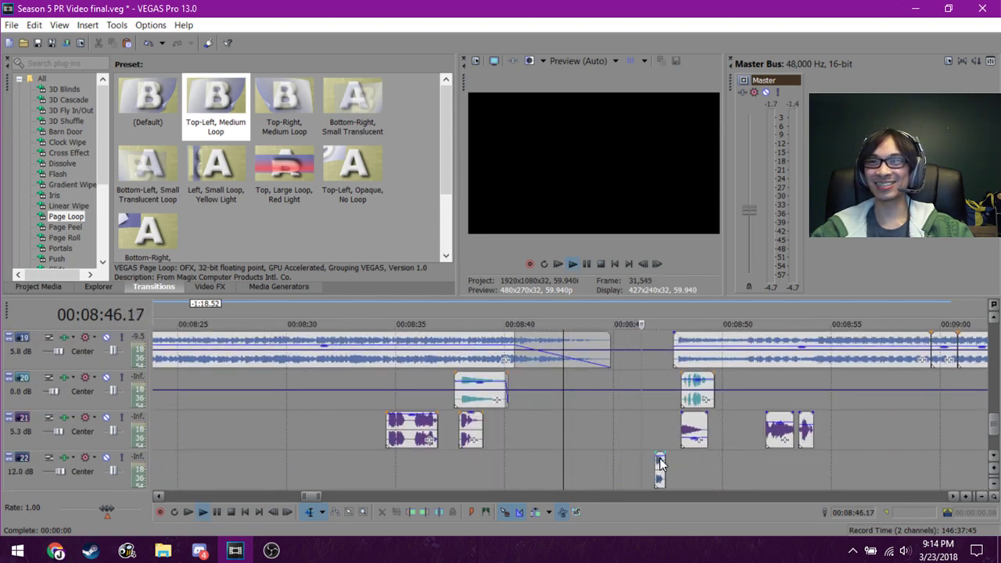
{"action": "scroll", "coordinate": [661, 462], "scroll_direction": "up", "scroll_amount": 4}
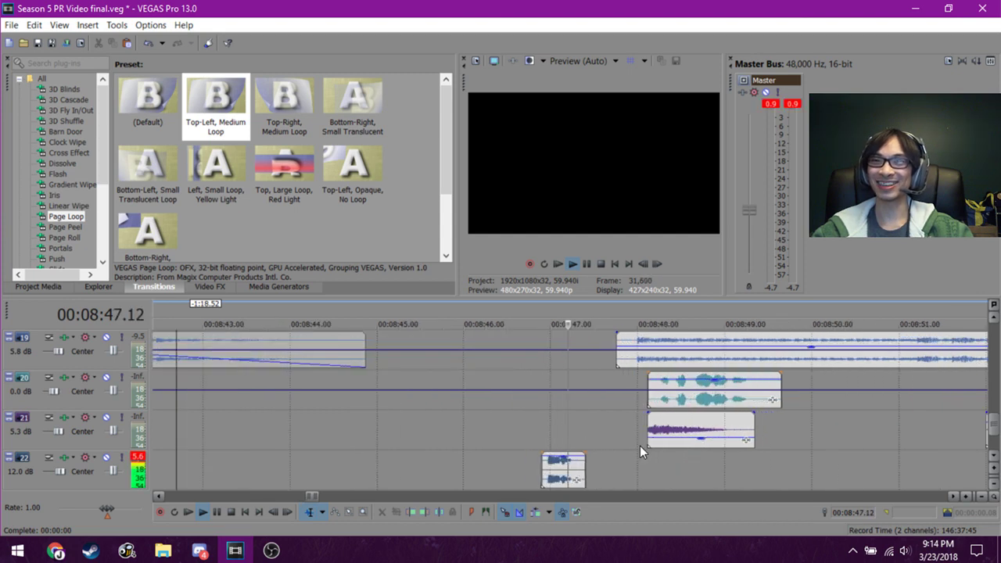
{"action": "scroll", "coordinate": [640, 446], "scroll_direction": "down", "scroll_amount": 2}
{"action": "scroll", "coordinate": [603, 438], "scroll_direction": "up", "scroll_amount": 1}
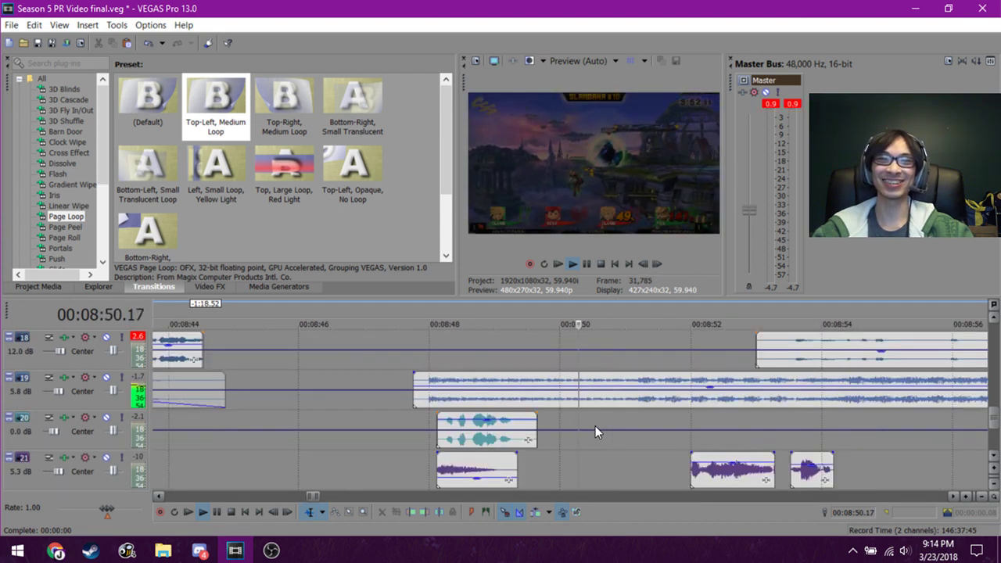
{"action": "scroll", "coordinate": [595, 425], "scroll_direction": "down", "scroll_amount": 2}
Stop playback at 8:46.54 in the black gap and place the cursor at 8:48.07, just before the next match clip.
{"action": "left_click", "coordinate": [484, 408]}
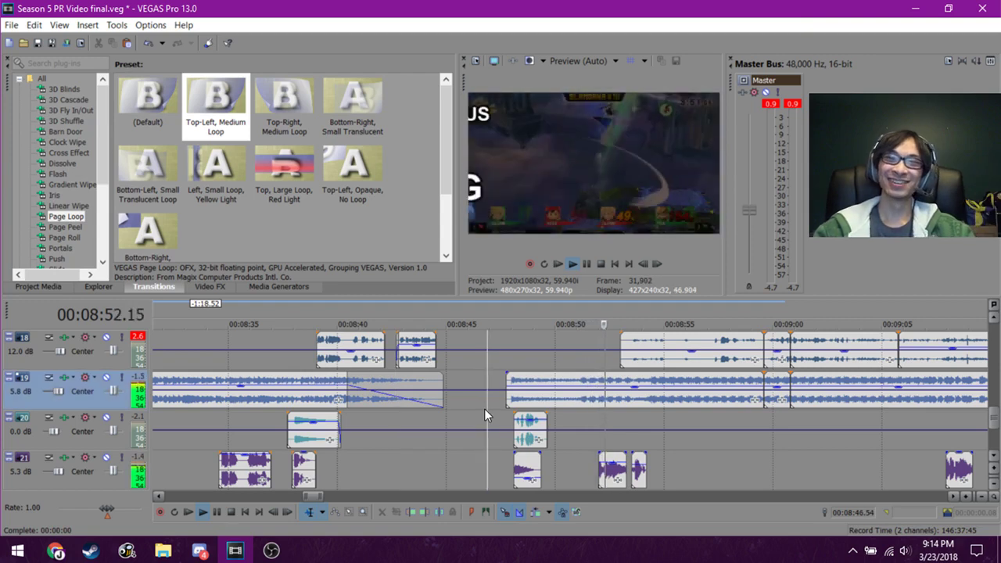
{"action": "key", "text": "space"}
{"action": "scroll", "coordinate": [500, 407], "scroll_direction": "up", "scroll_amount": 2}
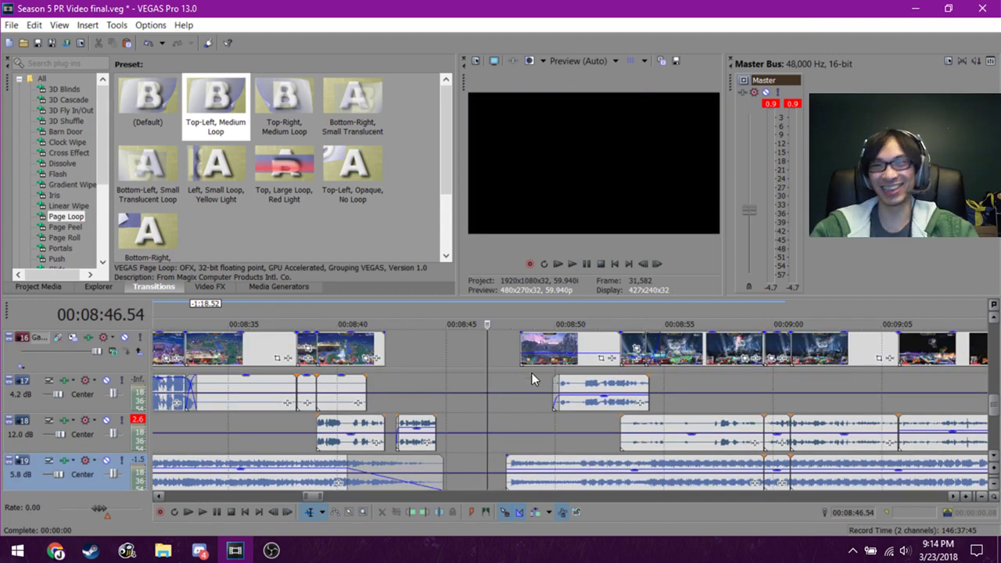
{"action": "left_click", "coordinate": [514, 377]}
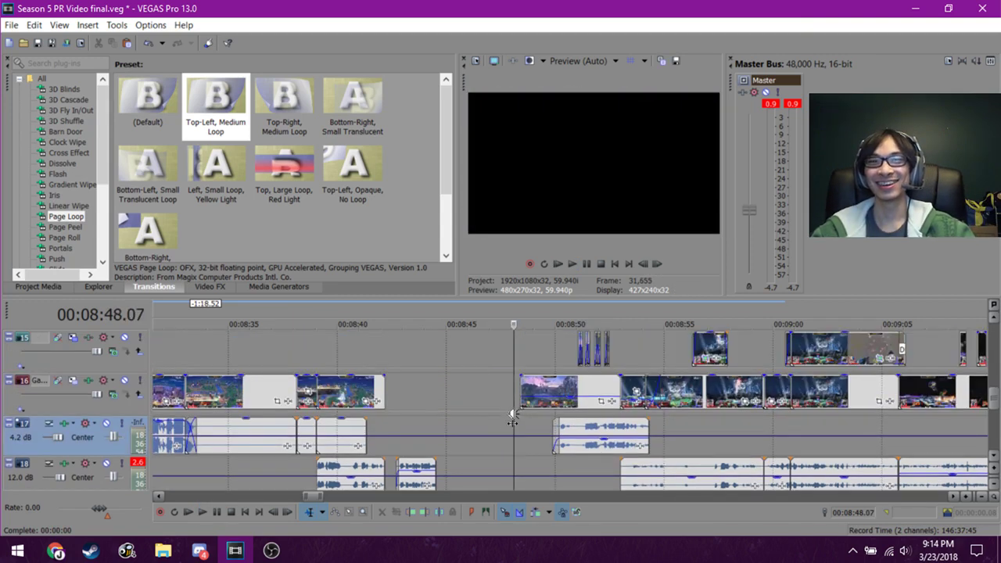
Mark the section from 6:51.20 to 8:34.34 as a time selection and compare it with the whole timeline.
{"action": "scroll", "coordinate": [493, 412], "scroll_direction": "down", "scroll_amount": 3}
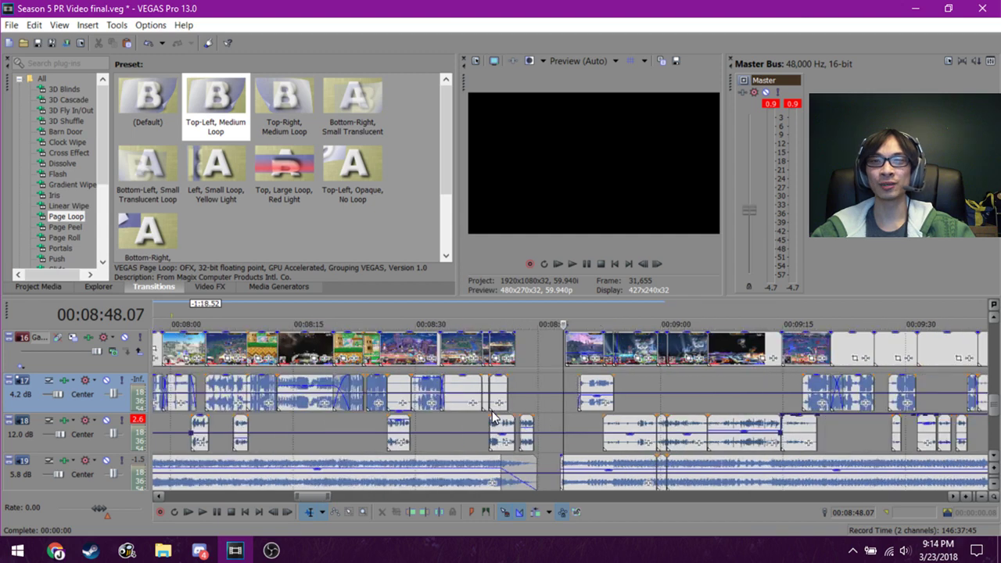
{"action": "scroll", "coordinate": [492, 414], "scroll_direction": "down", "scroll_amount": 3}
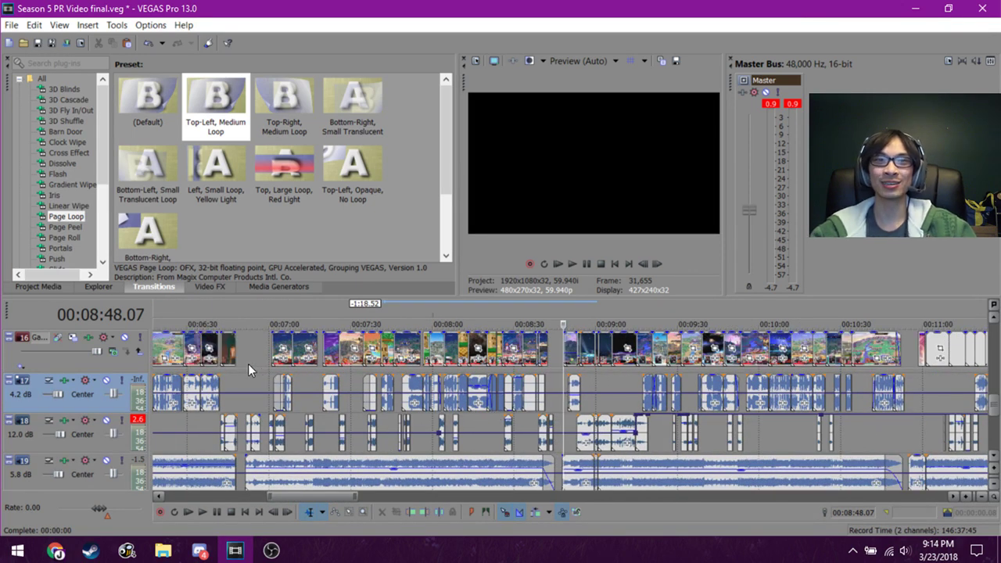
{"action": "left_click_drag", "start_coordinate": [243, 364], "coordinate": [524, 374]}
{"action": "scroll", "coordinate": [527, 376], "scroll_direction": "down", "scroll_amount": 3}
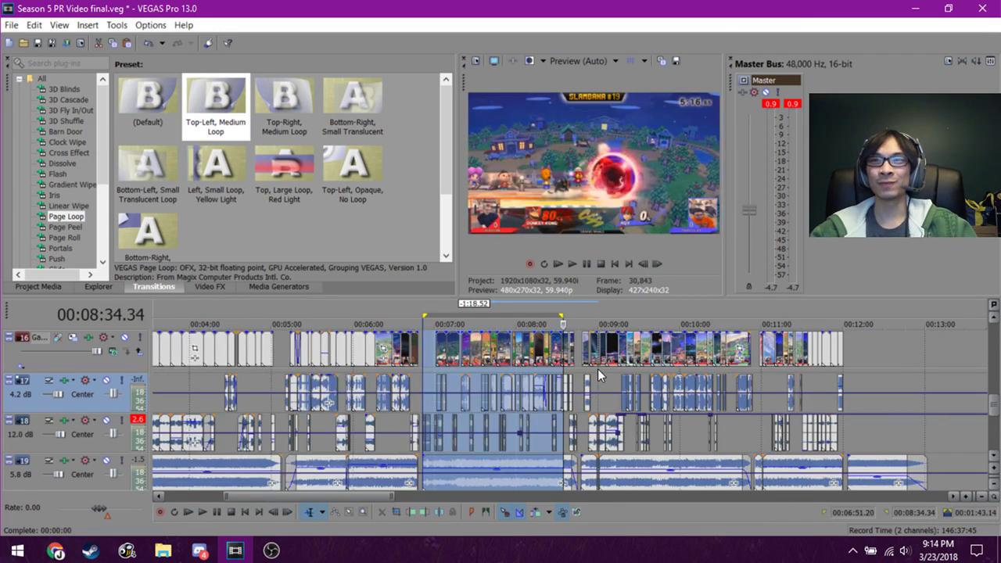
{"action": "scroll", "coordinate": [440, 367], "scroll_direction": "down", "scroll_amount": 3}
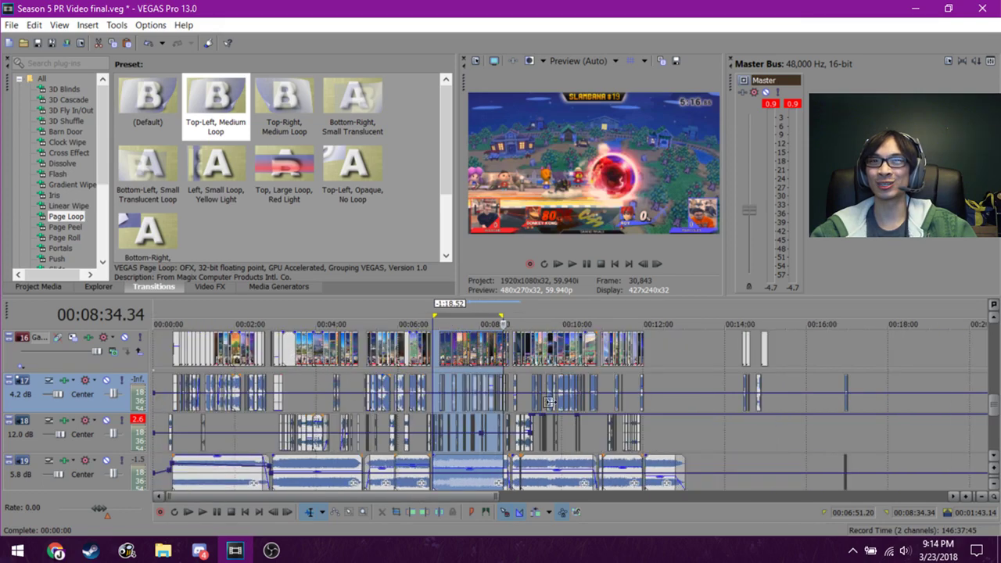
{"action": "scroll", "coordinate": [641, 413], "scroll_direction": "up", "scroll_amount": 8}
{"action": "scroll", "coordinate": [655, 411], "scroll_direction": "up", "scroll_amount": 2}
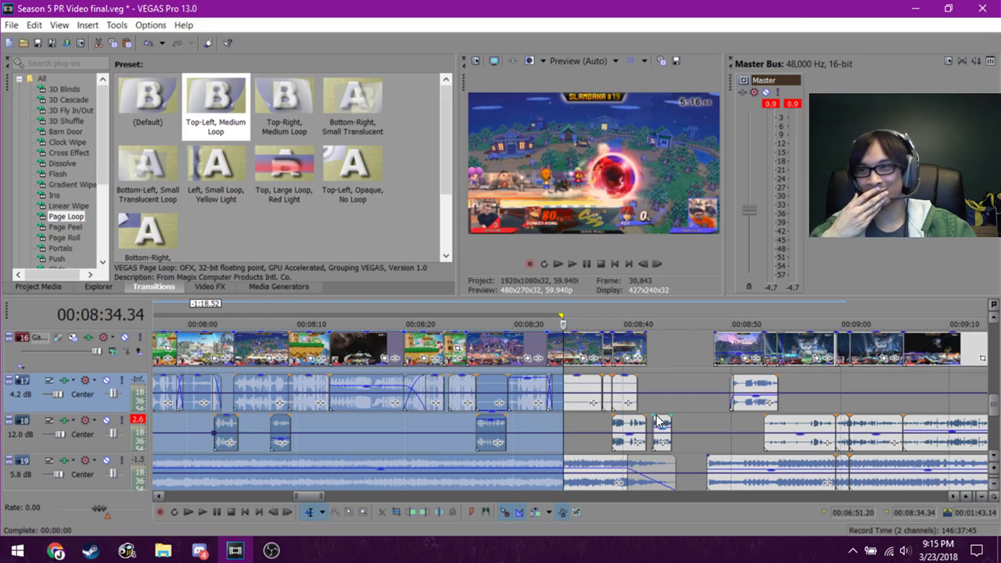
Play the start of the next section from the black gap before 8:48 and check its audio tracks.
{"action": "left_click", "coordinate": [677, 368]}
{"action": "key", "text": "space"}
{"action": "left_click", "coordinate": [701, 374]}
{"action": "scroll", "coordinate": [700, 374], "scroll_direction": "up", "scroll_amount": 1}
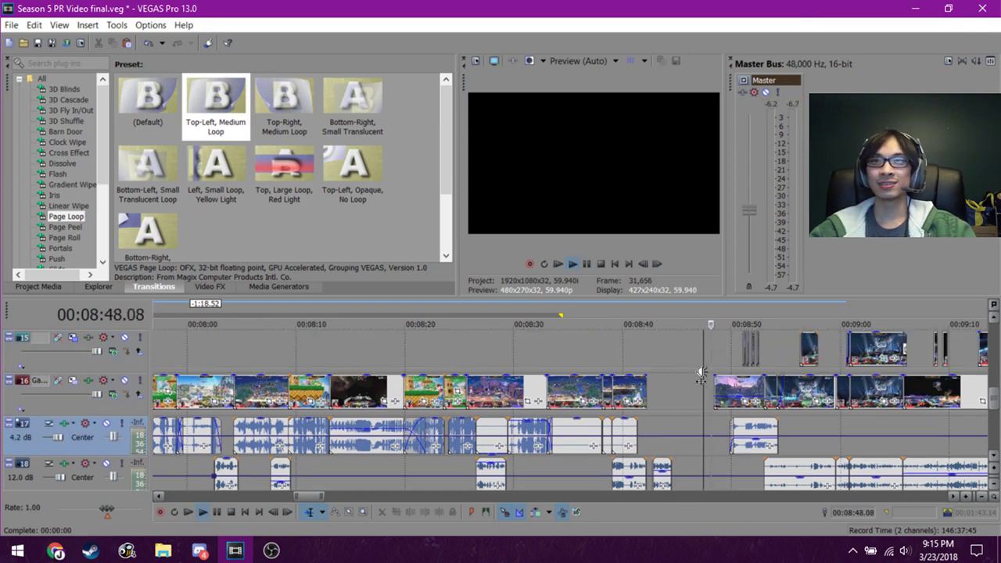
{"action": "scroll", "coordinate": [702, 375], "scroll_direction": "down", "scroll_amount": 2}
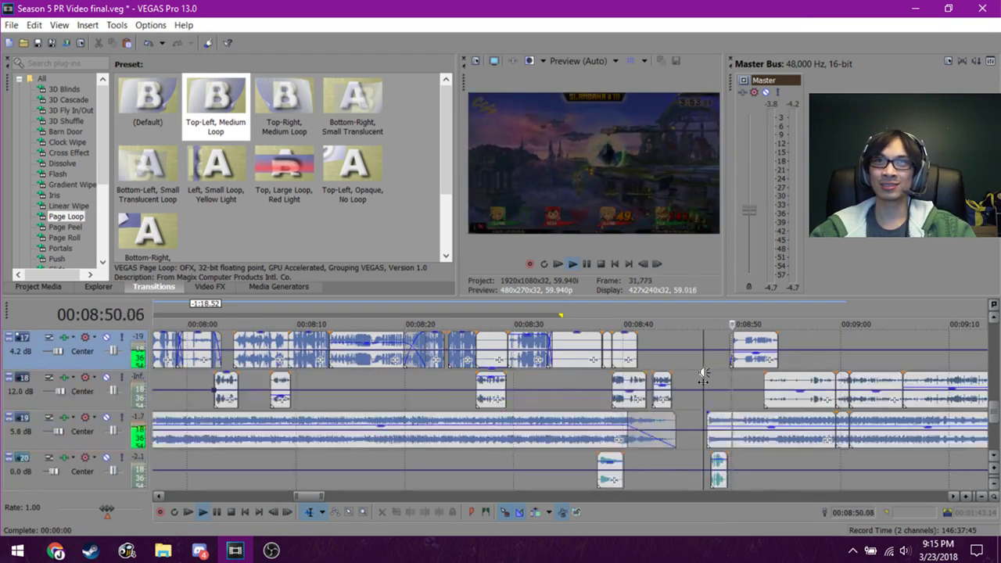
{"action": "scroll", "coordinate": [703, 375], "scroll_direction": "up", "scroll_amount": 1}
Save the Season 5 PR Video final project and stop playback.
{"action": "key", "text": "ctrl+s"}
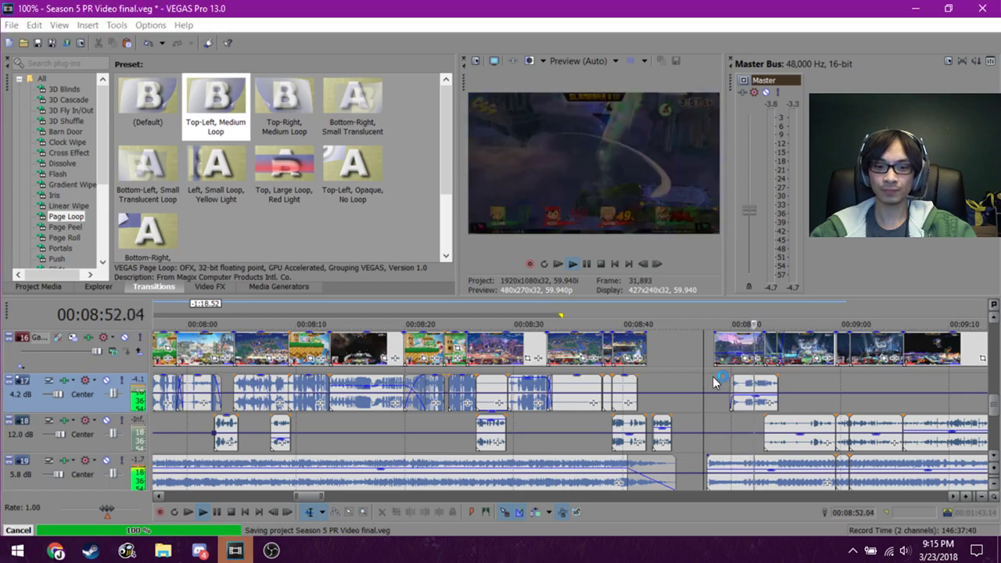
{"action": "scroll", "coordinate": [605, 381], "scroll_direction": "down", "scroll_amount": 2}
{"action": "key", "text": "space"}
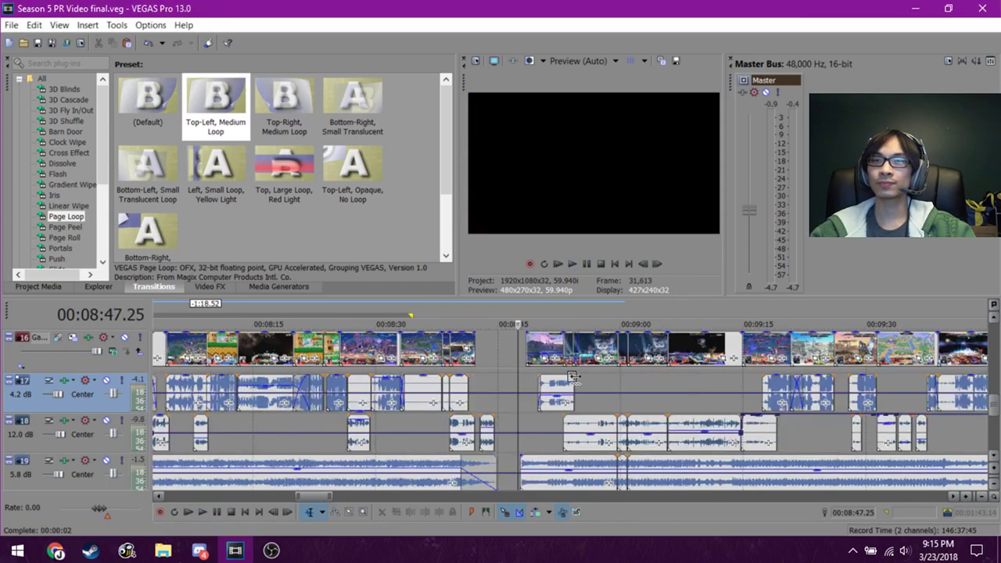
Move the cursor to 8:49.53 in the new match clip and to 8:51.04 at the first short overlay clip.
{"action": "scroll", "coordinate": [537, 378], "scroll_direction": "up", "scroll_amount": 1}
{"action": "left_click", "coordinate": [552, 379]}
{"action": "scroll", "coordinate": [554, 379], "scroll_direction": "up", "scroll_amount": 3}
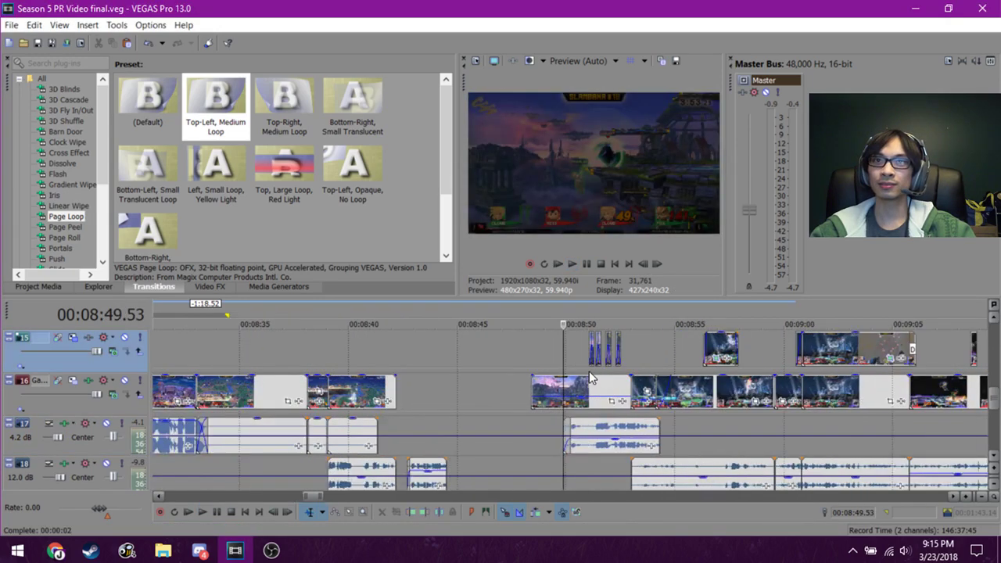
{"action": "left_click", "coordinate": [594, 378]}
{"action": "scroll", "coordinate": [575, 377], "scroll_direction": "up", "scroll_amount": 2}
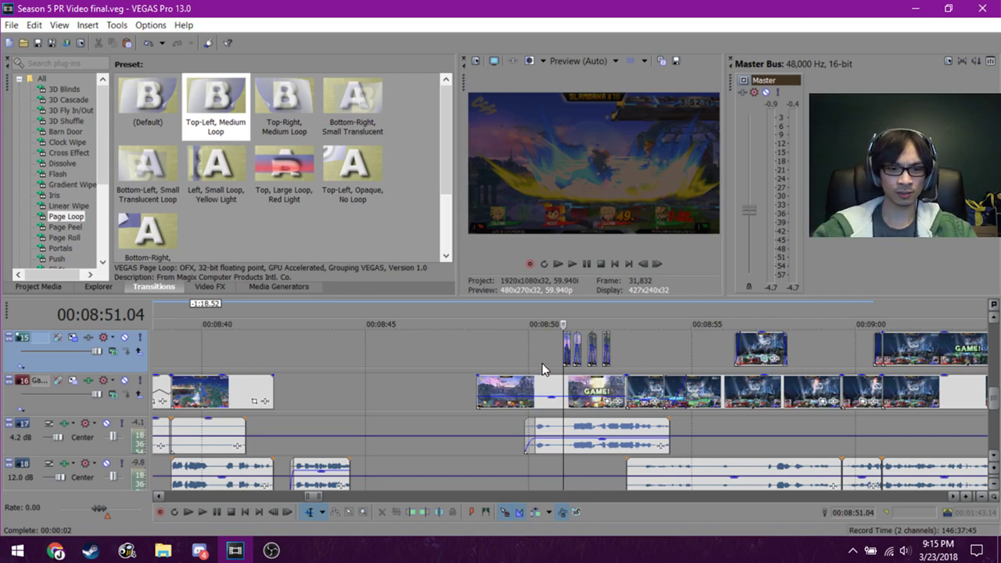
Inspect the short track 15 overlay clips at 8:51.36 and 8:52.17, and select the fourth one at 8:52.21.
{"action": "left_click", "coordinate": [580, 364]}
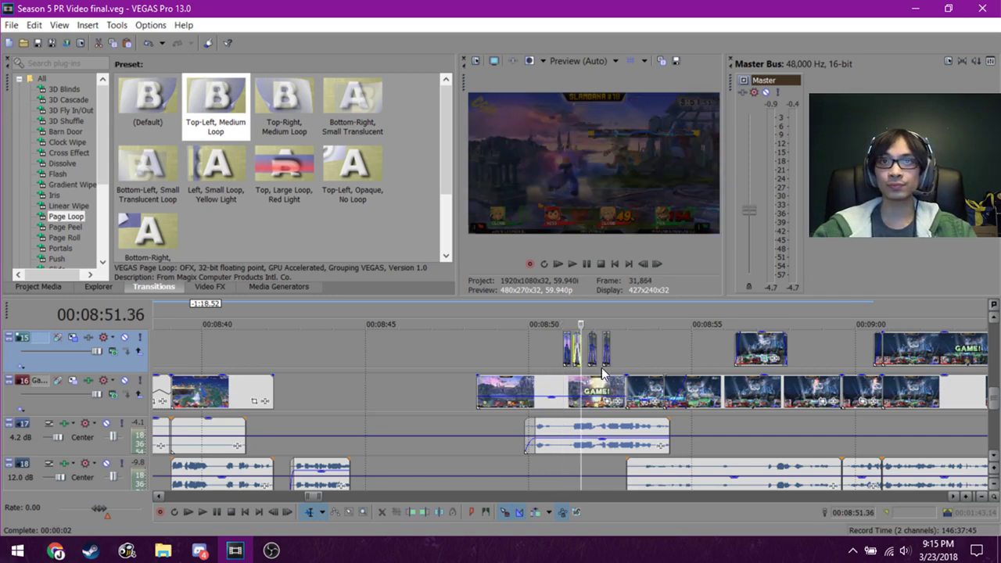
{"action": "left_click", "coordinate": [601, 367]}
{"action": "scroll", "coordinate": [601, 368], "scroll_direction": "up", "scroll_amount": 2}
{"action": "scroll", "coordinate": [601, 367], "scroll_direction": "up", "scroll_amount": 2}
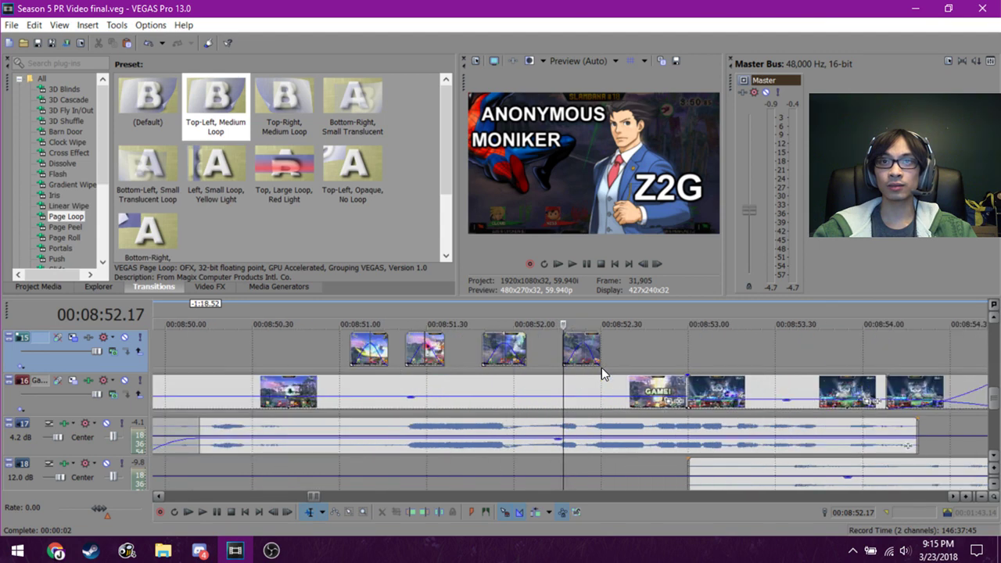
{"action": "scroll", "coordinate": [601, 367], "scroll_direction": "up", "scroll_amount": 2}
{"action": "left_click", "coordinate": [582, 350]}
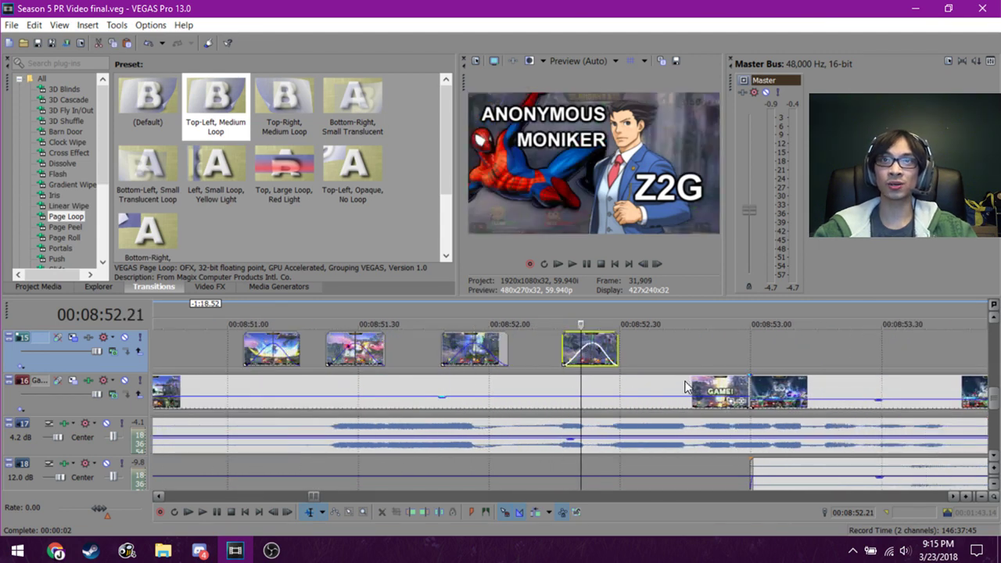
Examine the character overlays and match clips on tracks 12 to 16 around 8:52, and check the frames at 8:53.32 and 8:55.30.
{"action": "scroll", "coordinate": [719, 411], "scroll_direction": "up", "scroll_amount": 3}
{"action": "scroll", "coordinate": [705, 404], "scroll_direction": "down", "scroll_amount": 6}
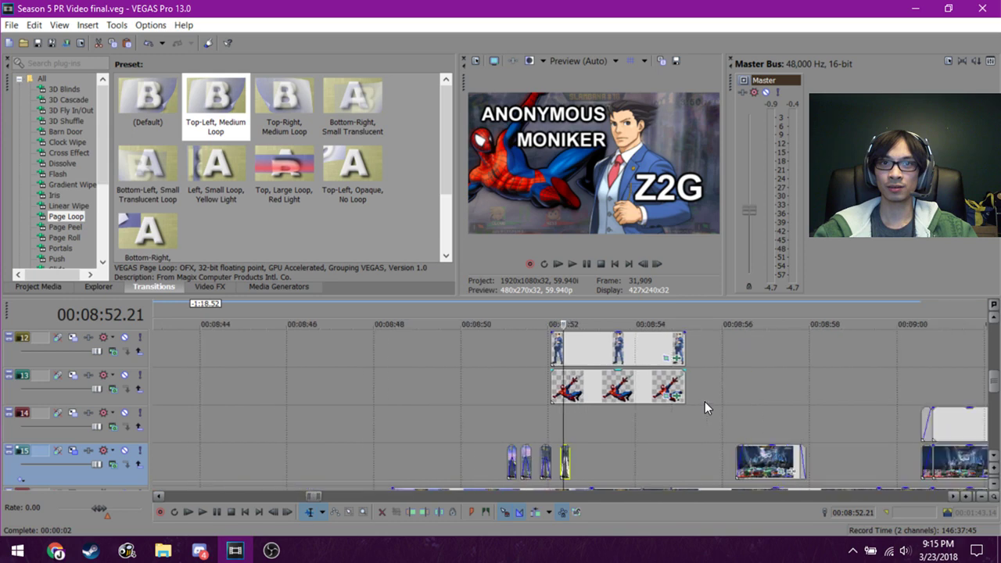
{"action": "scroll", "coordinate": [704, 401], "scroll_direction": "down", "scroll_amount": 1}
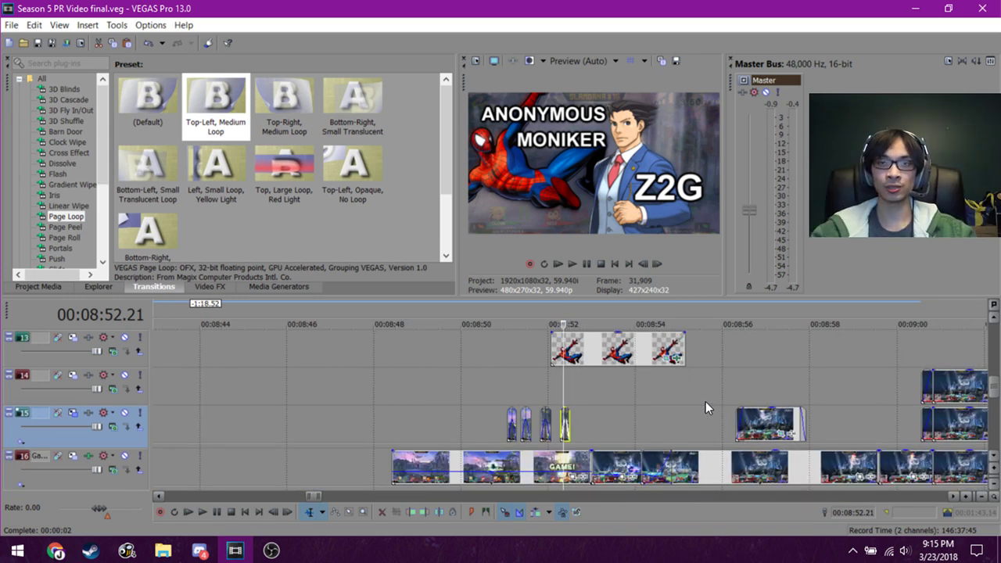
{"action": "scroll", "coordinate": [705, 402], "scroll_direction": "down", "scroll_amount": 5}
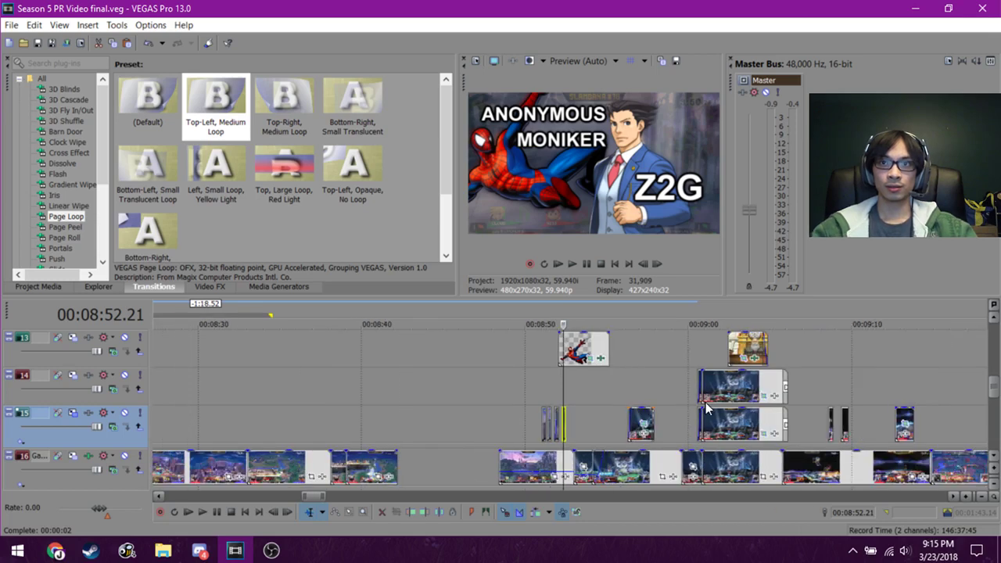
{"action": "scroll", "coordinate": [706, 408], "scroll_direction": "down", "scroll_amount": 2}
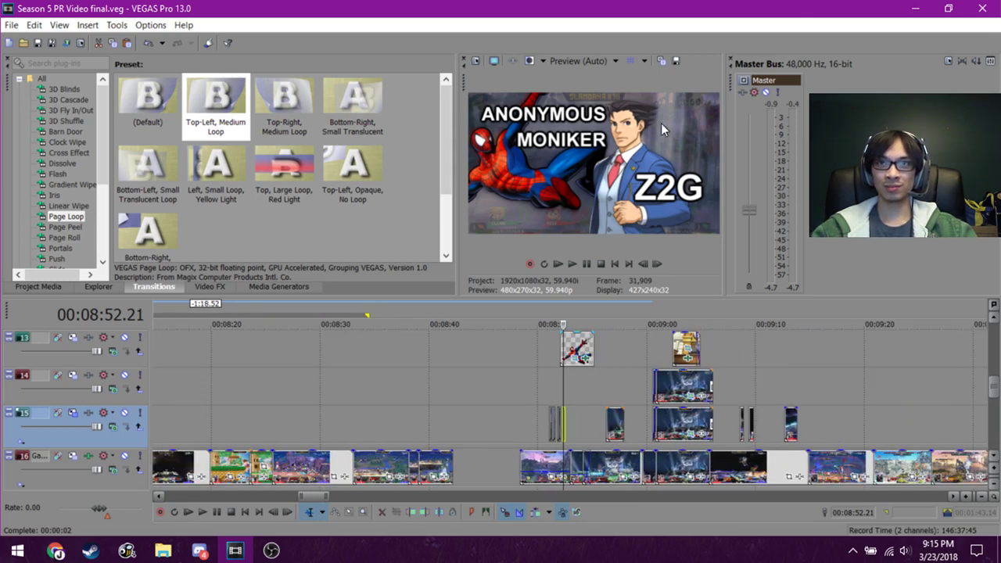
{"action": "scroll", "coordinate": [588, 394], "scroll_direction": "up", "scroll_amount": 6}
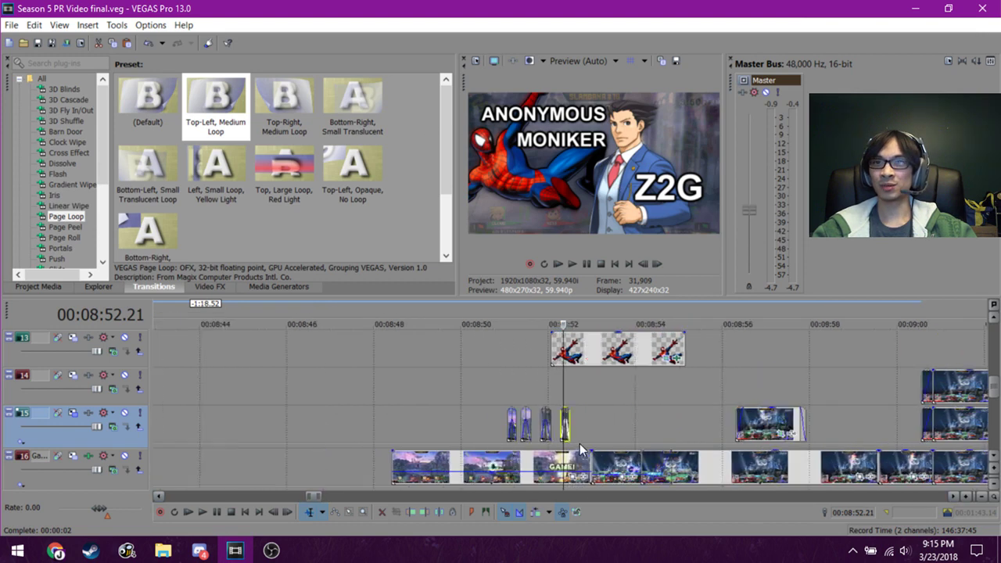
{"action": "key", "text": "space"}
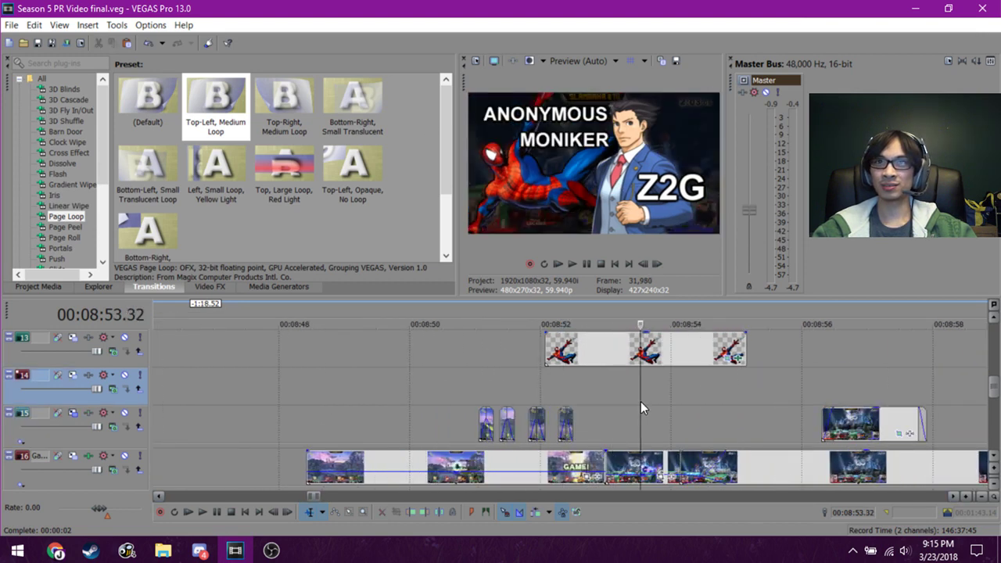
{"action": "key", "text": "space"}
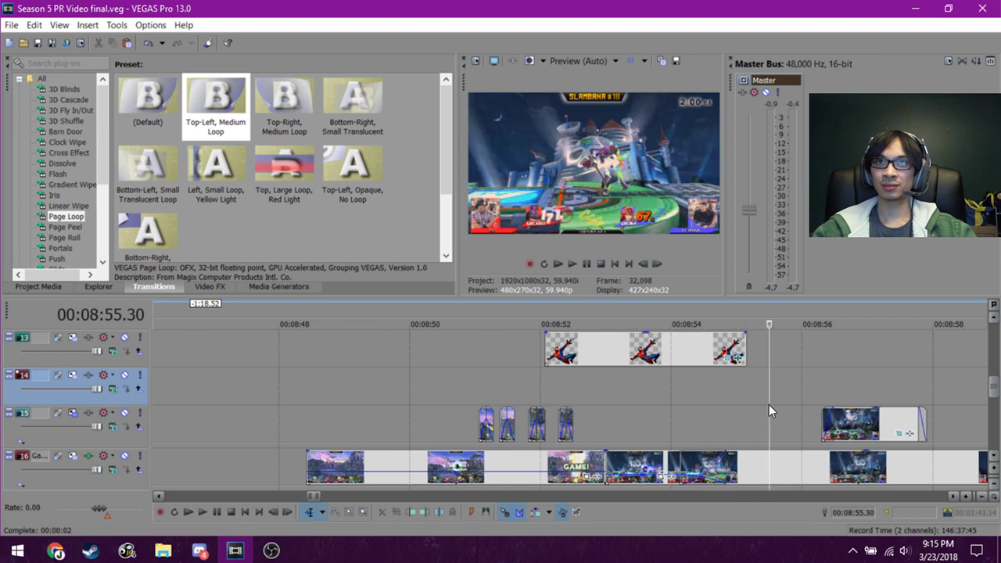
Play the match footage from 8:55.30 to about 9:01, through the start of the stacked clips on tracks 14 and 15.
{"action": "scroll", "coordinate": [769, 406], "scroll_direction": "down", "scroll_amount": 2}
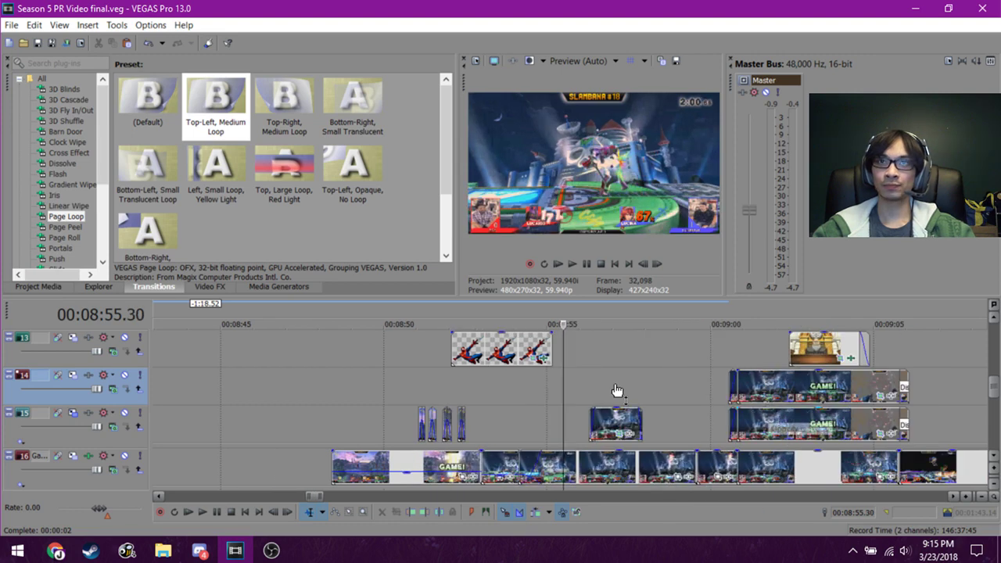
{"action": "key", "text": "space"}
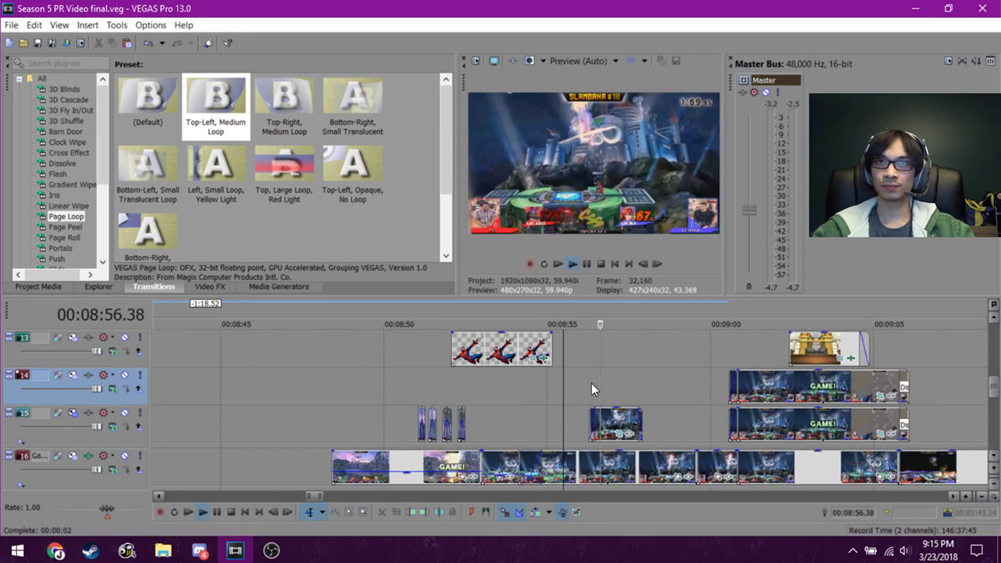
{"action": "scroll", "coordinate": [602, 389], "scroll_direction": "down", "scroll_amount": 1}
{"action": "scroll", "coordinate": [469, 387], "scroll_direction": "up", "scroll_amount": 1}
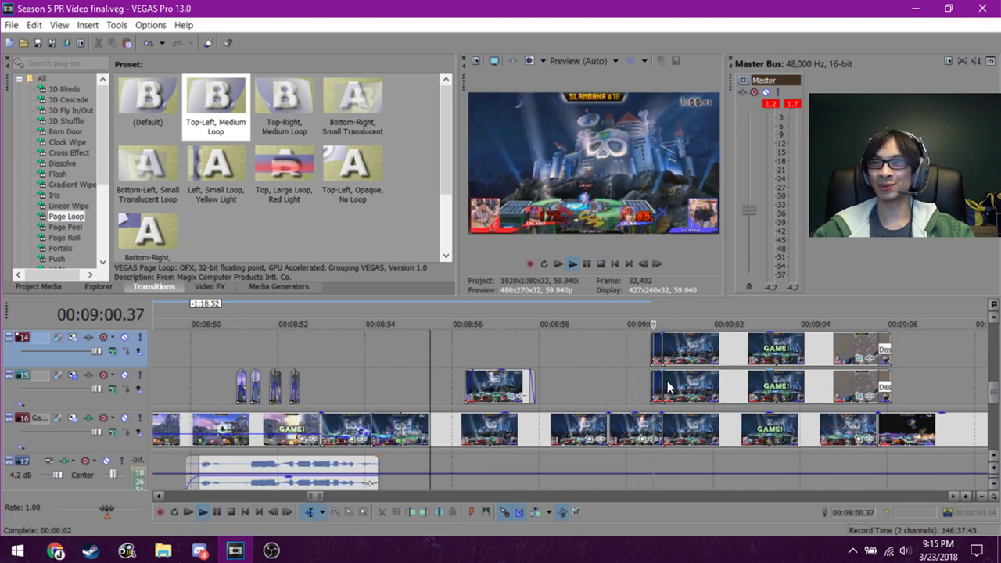
{"action": "scroll", "coordinate": [667, 381], "scroll_direction": "up", "scroll_amount": 1}
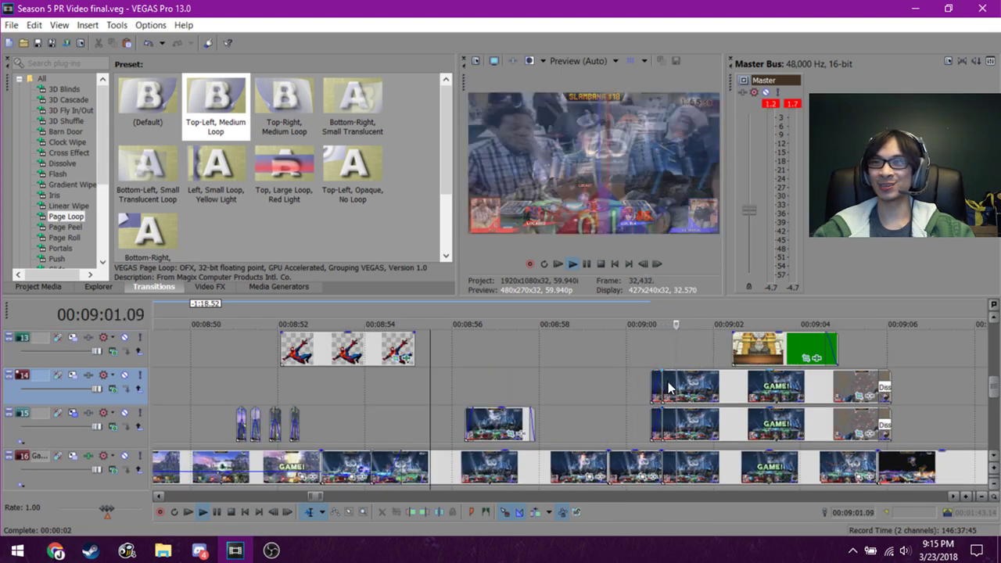
Move the cursor back to 9:00.04 and 8:59.46, just before the stacked clips on tracks 14 and 15.
{"action": "left_click", "coordinate": [711, 355]}
{"action": "left_click", "coordinate": [629, 343]}
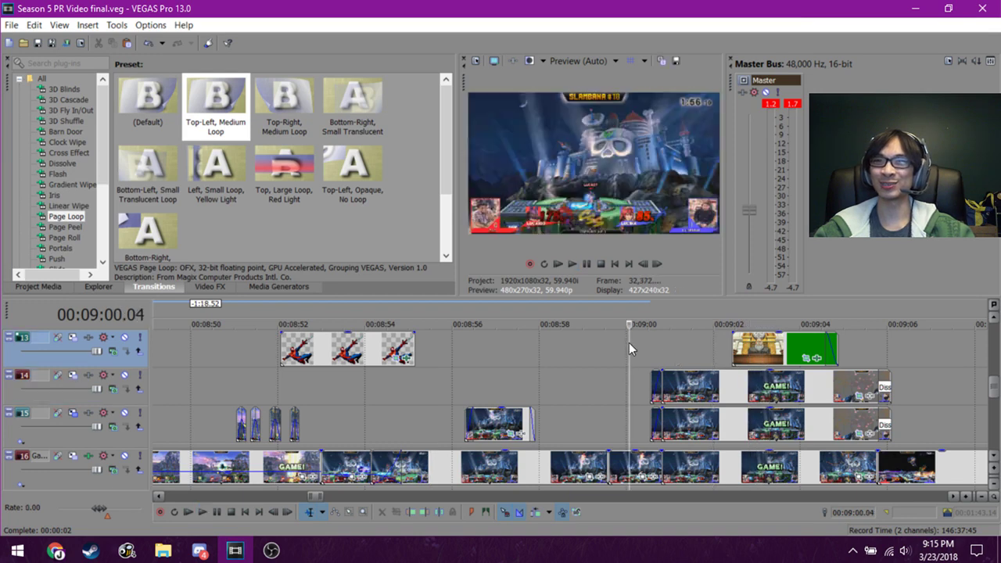
{"action": "left_click", "coordinate": [585, 359]}
{"action": "left_click", "coordinate": [615, 363]}
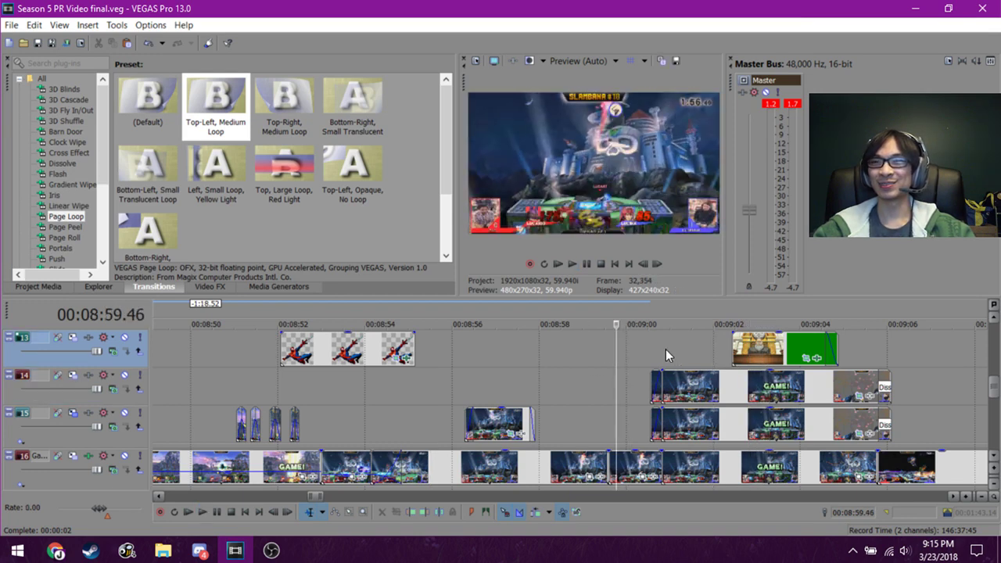
Play back the split-screen reaction section from about 00:09:01 and check the clips stacked on its tracks.
{"action": "left_click", "coordinate": [670, 345]}
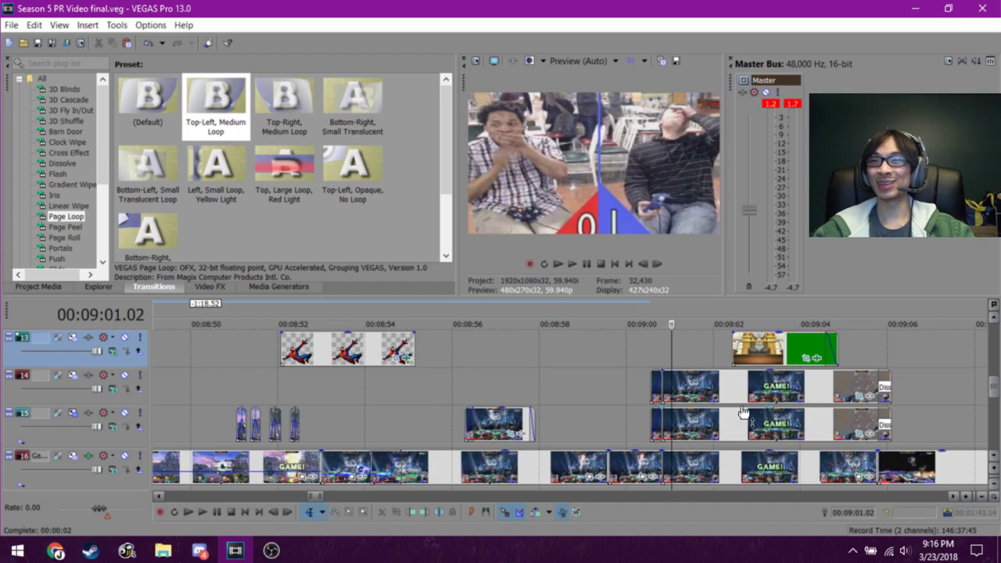
{"action": "scroll", "coordinate": [738, 410], "scroll_direction": "up", "scroll_amount": 1}
{"action": "key", "text": "space"}
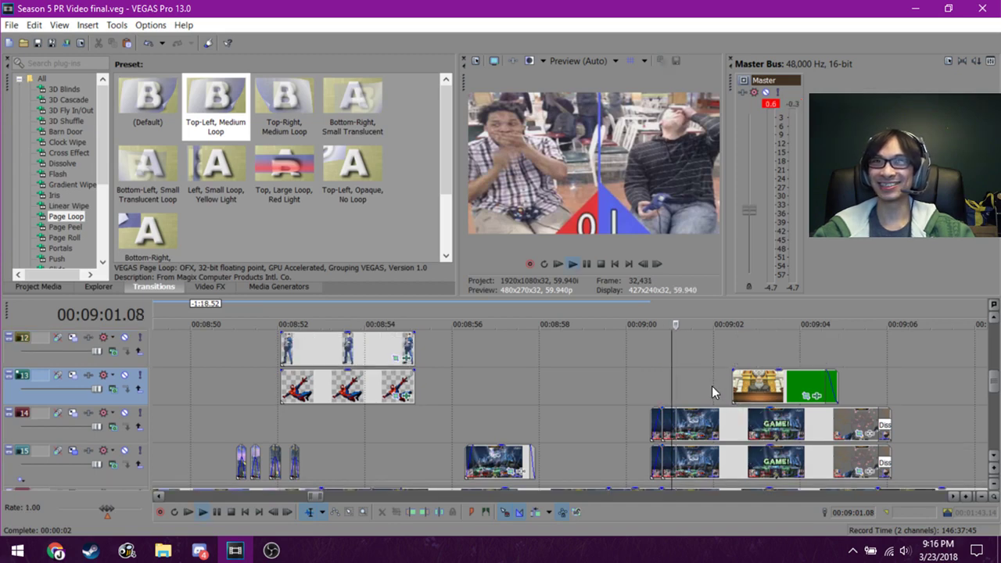
{"action": "left_click", "coordinate": [735, 349]}
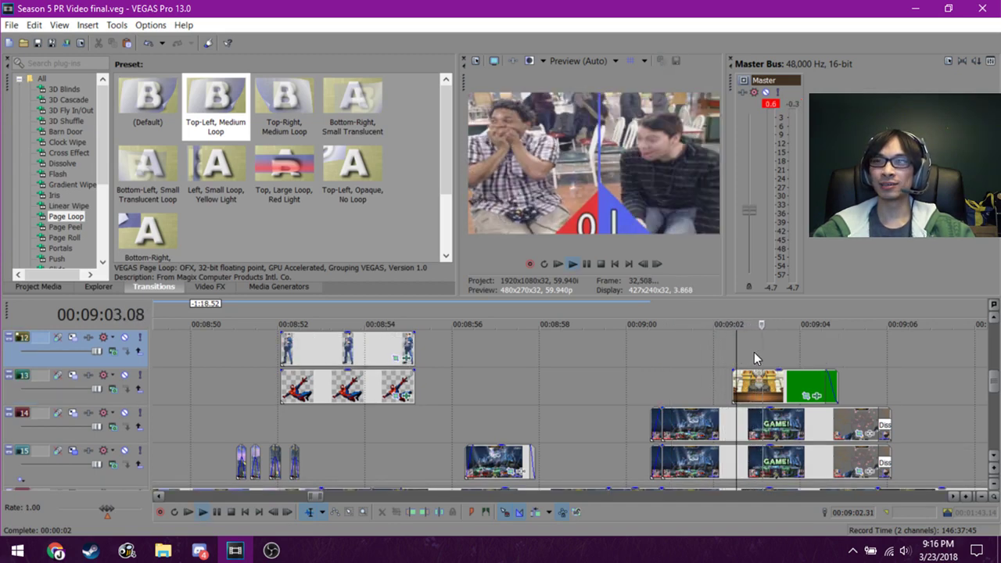
{"action": "key", "text": "space"}
{"action": "scroll", "coordinate": [780, 367], "scroll_direction": "down", "scroll_amount": 3}
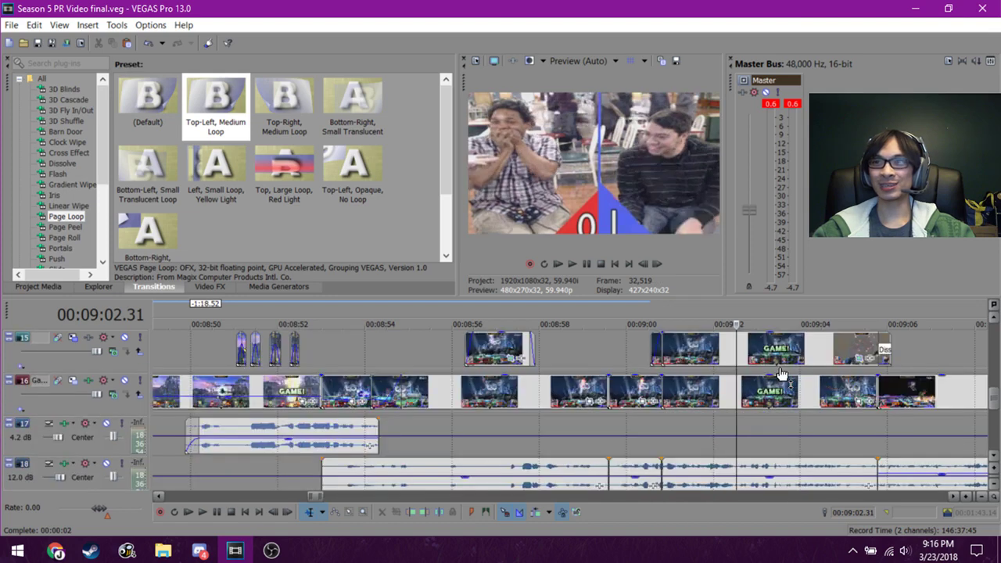
{"action": "scroll", "coordinate": [780, 367], "scroll_direction": "up", "scroll_amount": 5}
{"action": "left_click", "coordinate": [751, 434]}
{"action": "scroll", "coordinate": [751, 434], "scroll_direction": "up", "scroll_amount": 3}
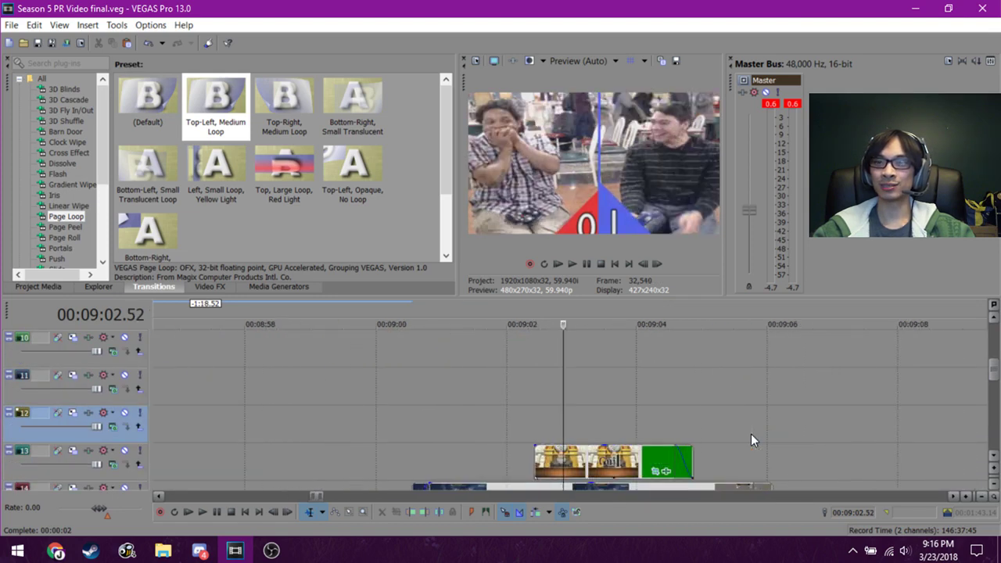
Scrub through the courtroom clip on track 13 to check the letter-by-letter reveal of its title.
{"action": "scroll", "coordinate": [751, 433], "scroll_direction": "down", "scroll_amount": 1}
{"action": "left_click", "coordinate": [632, 401]}
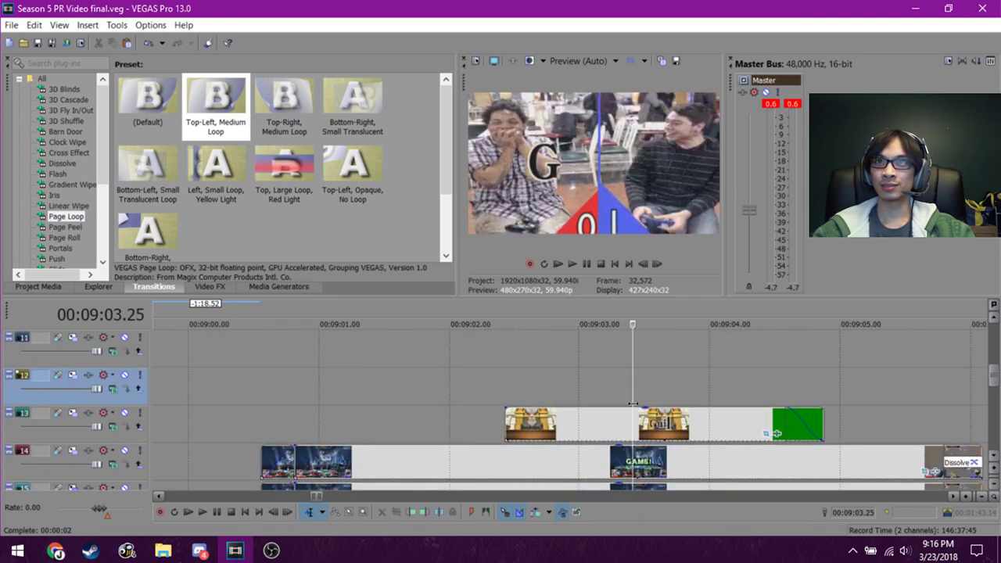
{"action": "left_click", "coordinate": [659, 400]}
{"action": "left_click", "coordinate": [681, 399]}
{"action": "left_click", "coordinate": [704, 395]}
{"action": "left_click", "coordinate": [717, 392]}
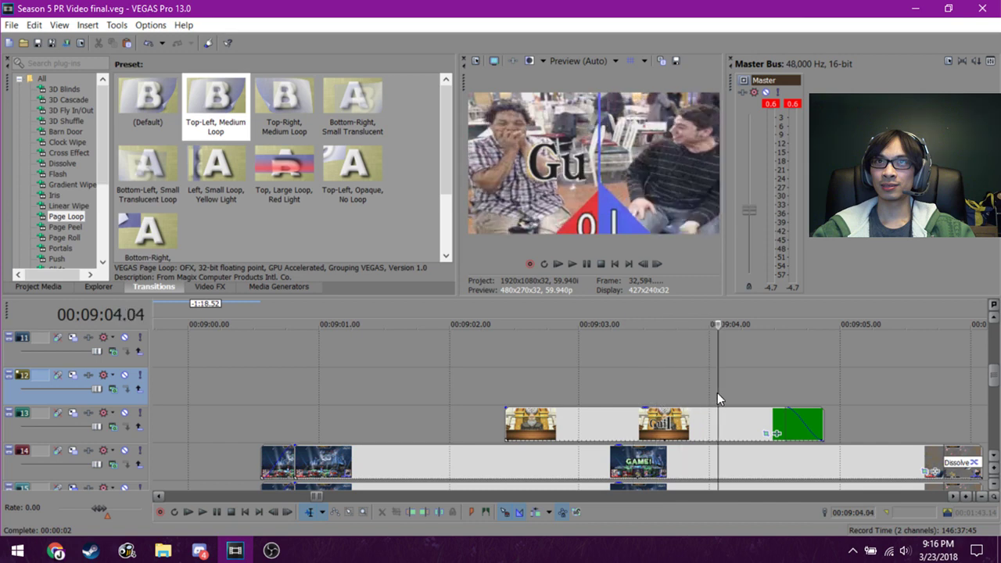
Inspect the mask keyframes in the courtroom clip's Pan/Crop settings by scrubbing through the Guilty title, then close them.
{"action": "left_click", "coordinate": [769, 433]}
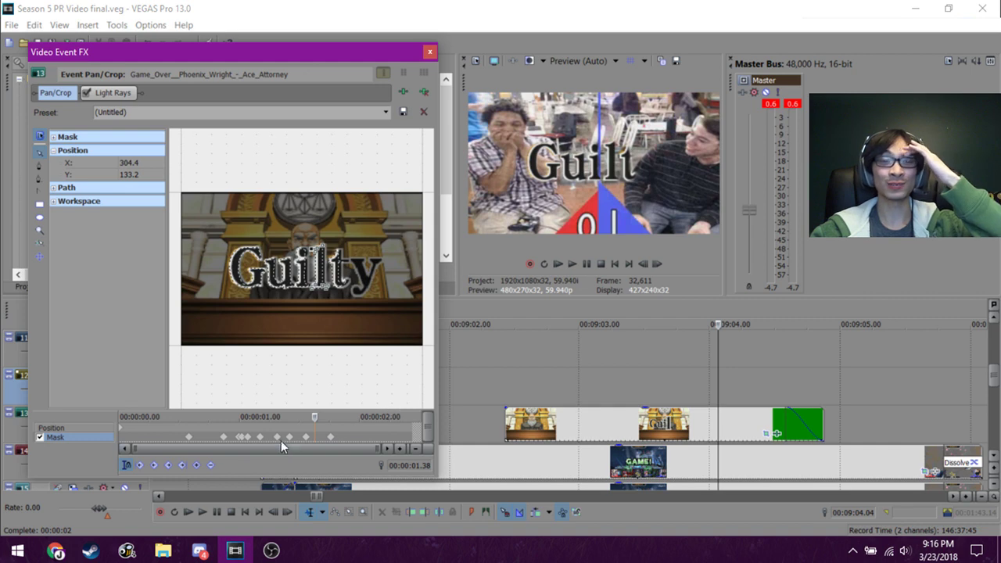
{"action": "scroll", "coordinate": [219, 422], "scroll_direction": "up", "scroll_amount": 3}
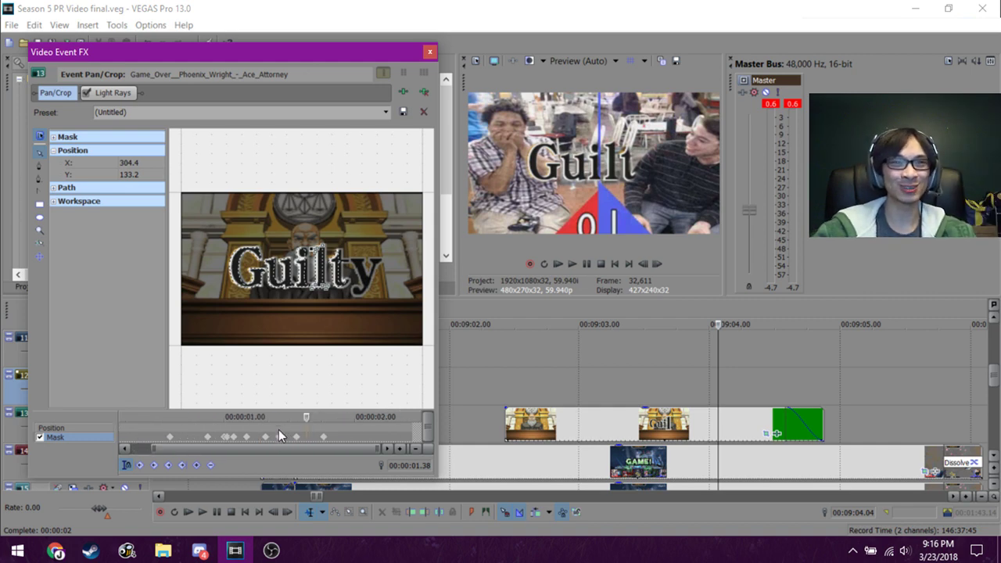
{"action": "mouse_move", "coordinate": [306, 417]}
{"action": "left_mouse_down"}
{"action": "mouse_move", "coordinate": [171, 417]}
{"action": "mouse_move", "coordinate": [178, 426]}
{"action": "mouse_move", "coordinate": [282, 417]}
{"action": "mouse_move", "coordinate": [235, 426]}
{"action": "mouse_move", "coordinate": [304, 429]}
{"action": "left_mouse_up"}
{"action": "left_click_drag", "start_coordinate": [316, 427], "coordinate": [361, 416]}
{"action": "left_click_drag", "start_coordinate": [215, 423], "coordinate": [325, 418]}
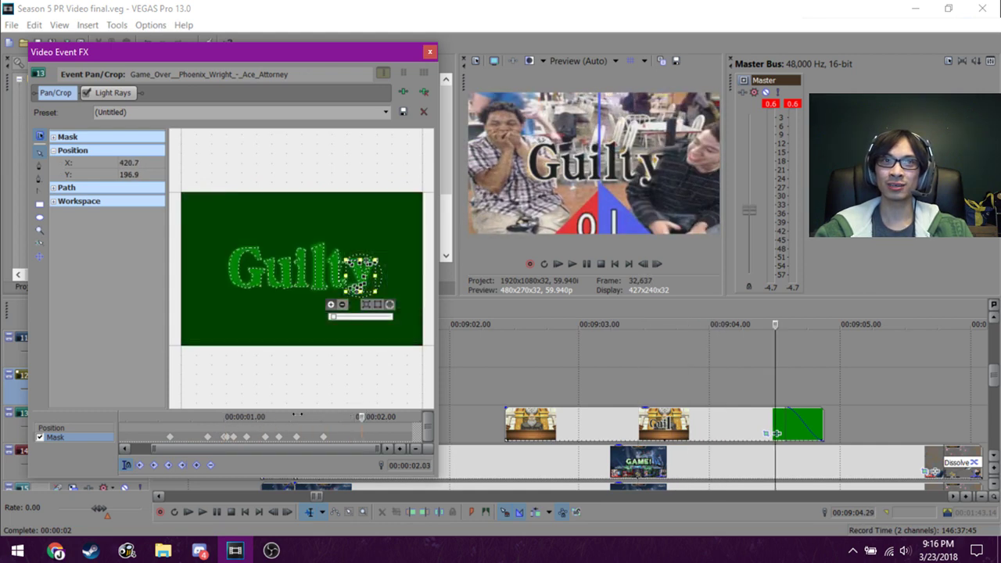
{"action": "left_click_drag", "start_coordinate": [185, 417], "coordinate": [320, 436]}
{"action": "mouse_move", "coordinate": [229, 438]}
{"action": "left_mouse_down"}
{"action": "mouse_move", "coordinate": [219, 440]}
{"action": "mouse_move", "coordinate": [346, 429]}
{"action": "mouse_move", "coordinate": [167, 442]}
{"action": "mouse_move", "coordinate": [391, 436]}
{"action": "mouse_move", "coordinate": [247, 436]}
{"action": "left_mouse_up"}
{"action": "left_click", "coordinate": [430, 51]}
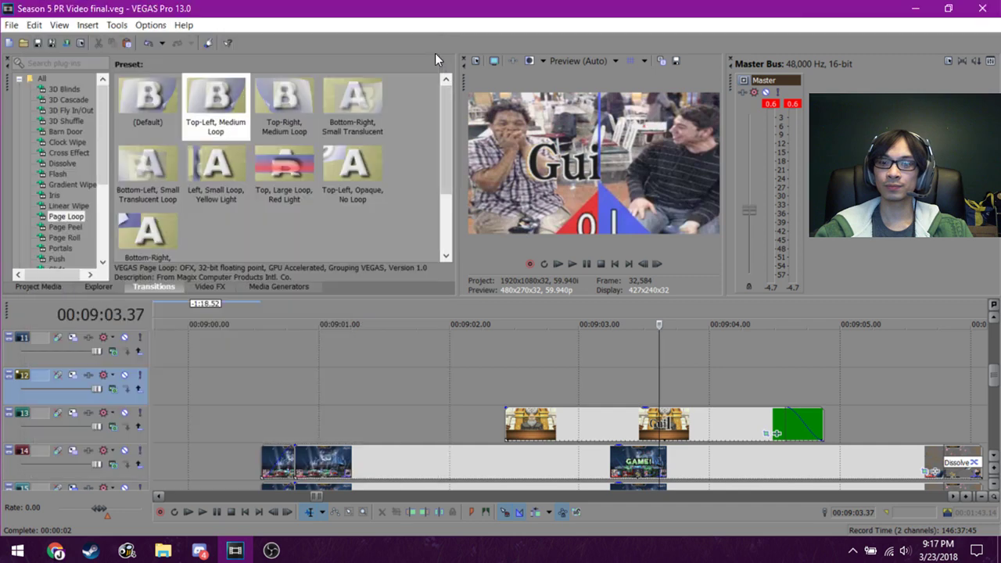
Scrub through the rest of the Guilty title and examine the split-screen clips on tracks 14 and 15.
{"action": "scroll", "coordinate": [614, 366], "scroll_direction": "down", "scroll_amount": 3}
{"action": "scroll", "coordinate": [614, 380], "scroll_direction": "down", "scroll_amount": 1}
{"action": "left_click_drag", "start_coordinate": [607, 421], "coordinate": [653, 423]}
{"action": "scroll", "coordinate": [653, 422], "scroll_direction": "down", "scroll_amount": 3}
{"action": "scroll", "coordinate": [623, 402], "scroll_direction": "down", "scroll_amount": 2}
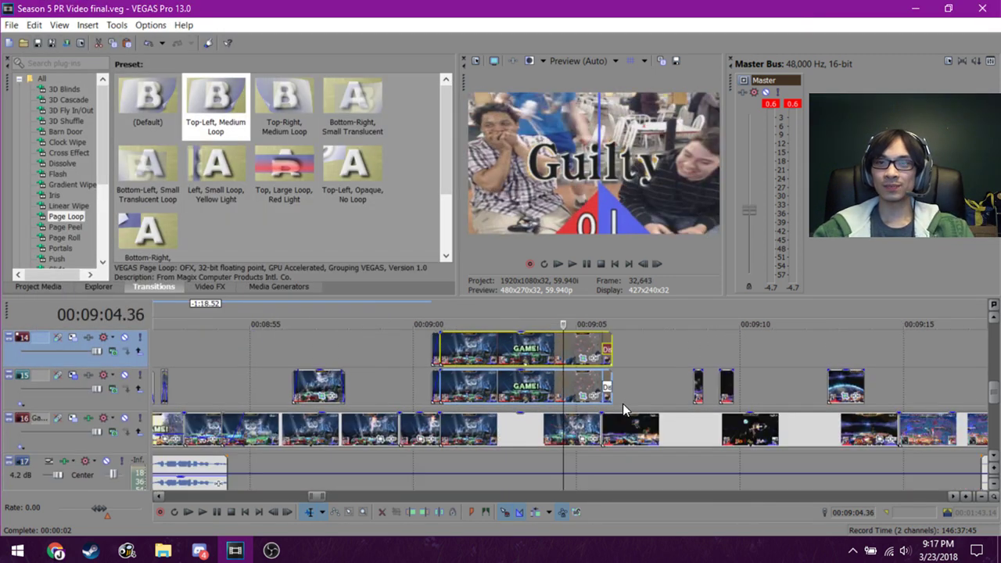
Play back the space-stage gameplay following the split-screen section, starting at 00:09:06.50.
{"action": "left_click", "coordinate": [622, 404]}
{"action": "left_click", "coordinate": [672, 397]}
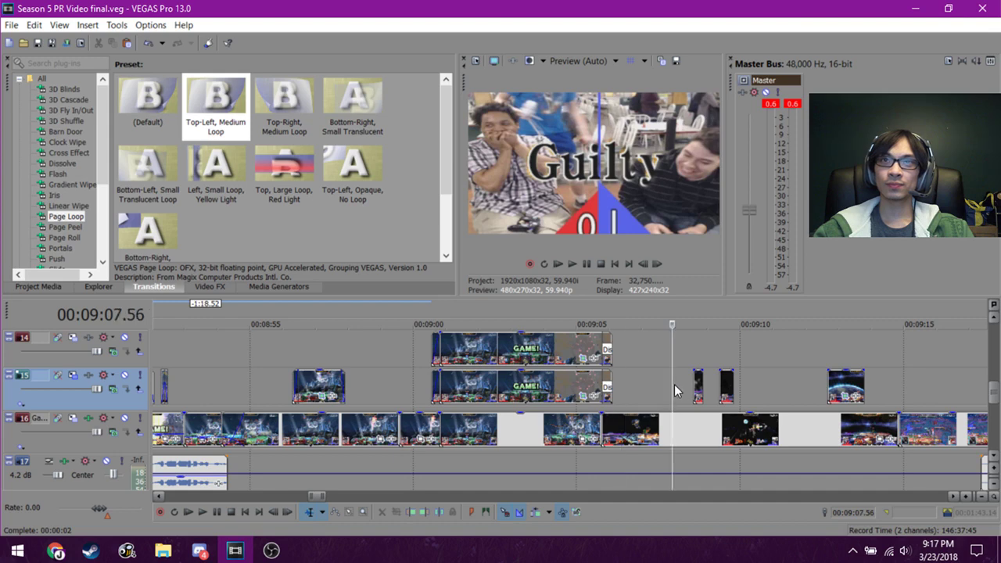
{"action": "key", "text": "space"}
{"action": "scroll", "coordinate": [674, 384], "scroll_direction": "up", "scroll_amount": 1}
{"action": "left_click", "coordinate": [635, 408]}
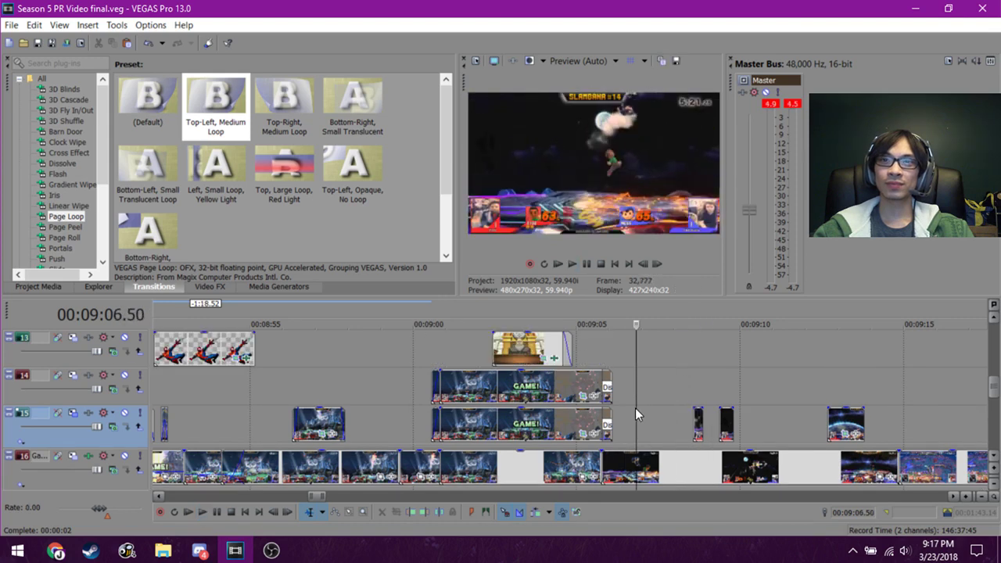
{"action": "key", "text": "space"}
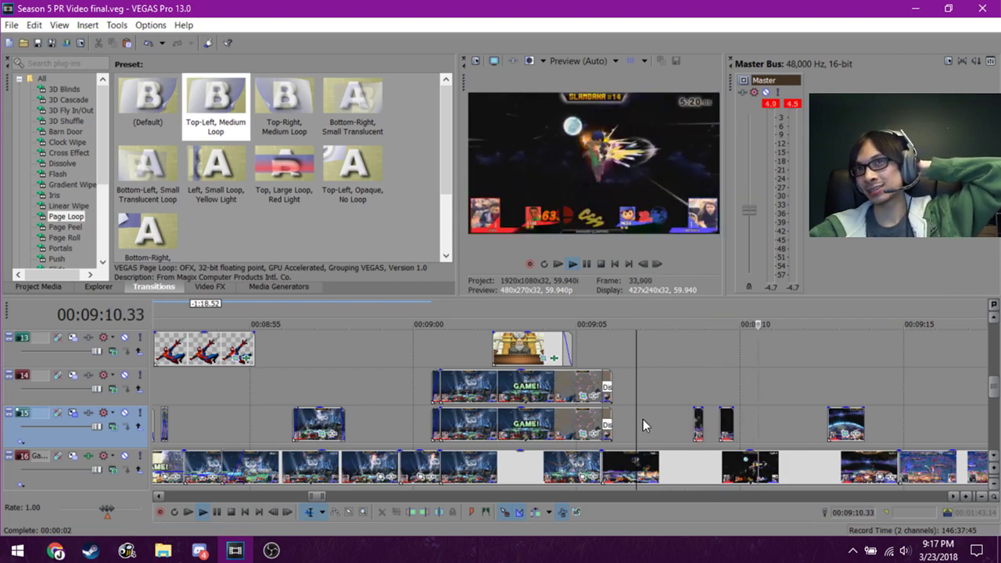
{"action": "scroll", "coordinate": [668, 417], "scroll_direction": "down", "scroll_amount": 3}
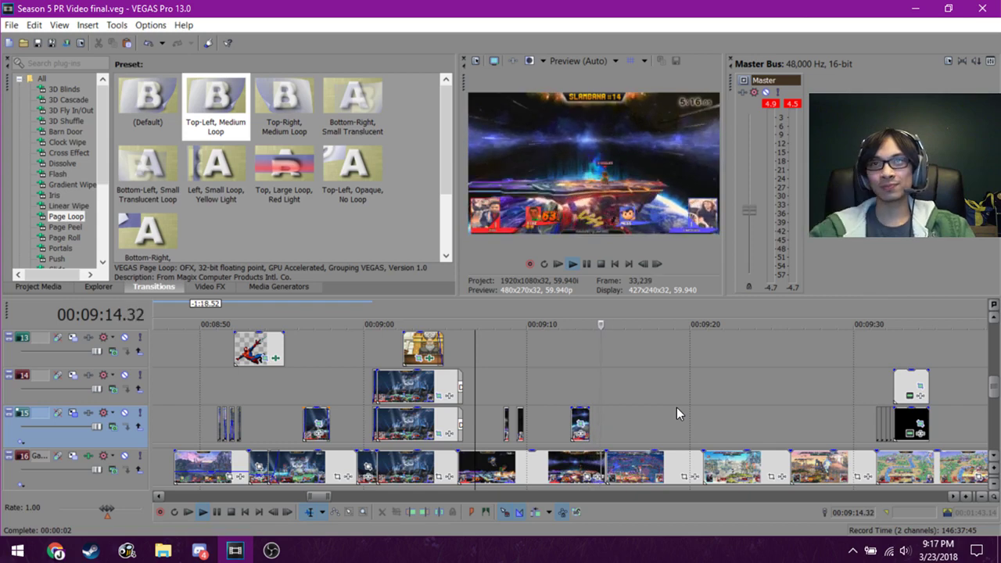
Scrub back and forth through the zoomed-in planet clip on track 15 between about 00:09:12 and 00:09:13.
{"action": "scroll", "coordinate": [674, 406], "scroll_direction": "up", "scroll_amount": 2}
{"action": "left_click", "coordinate": [511, 399]}
{"action": "scroll", "coordinate": [531, 405], "scroll_direction": "up", "scroll_amount": 2}
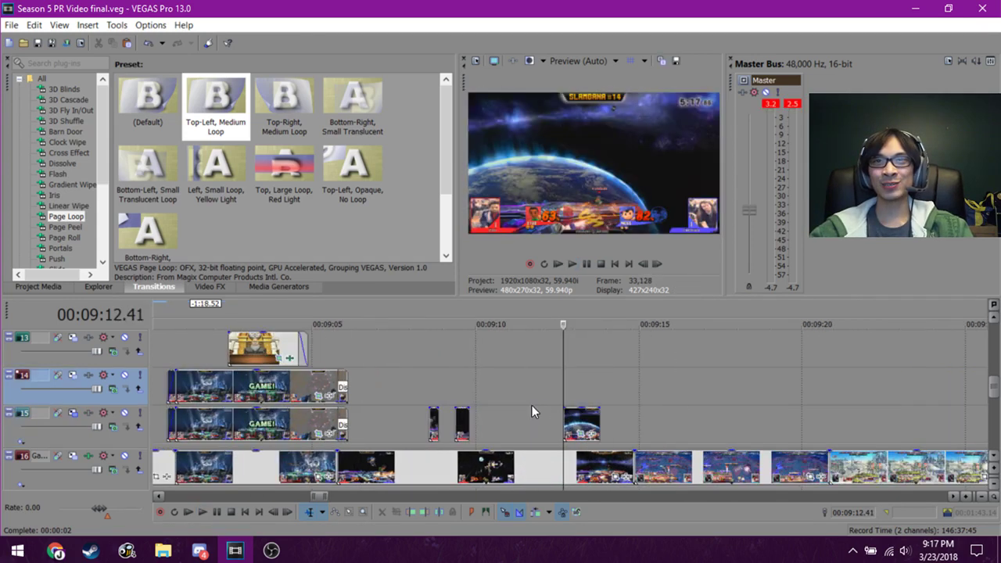
{"action": "scroll", "coordinate": [531, 405], "scroll_direction": "up", "scroll_amount": 1}
{"action": "left_click", "coordinate": [568, 403]}
{"action": "left_click", "coordinate": [585, 393]}
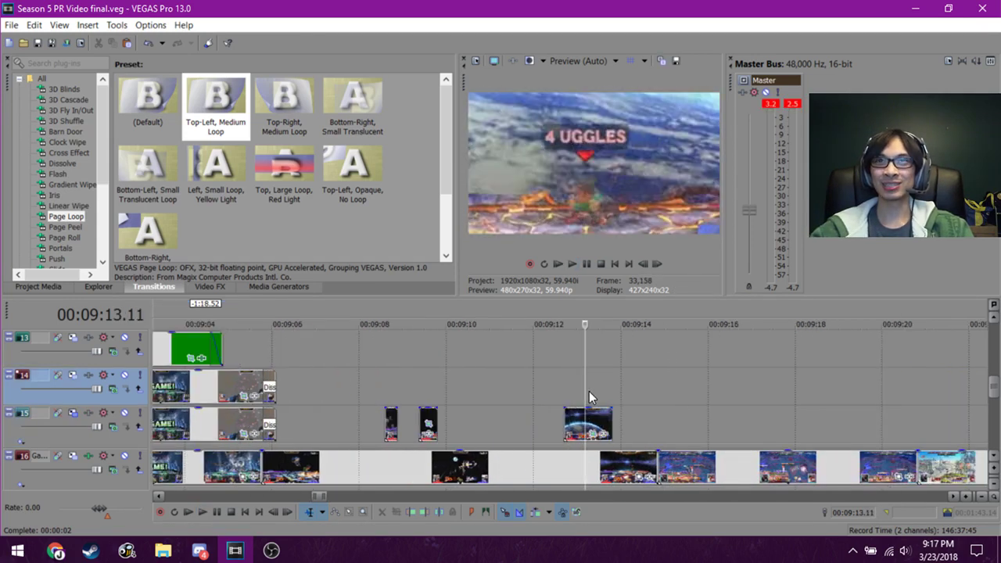
{"action": "left_click", "coordinate": [592, 391]}
{"action": "left_click", "coordinate": [574, 390]}
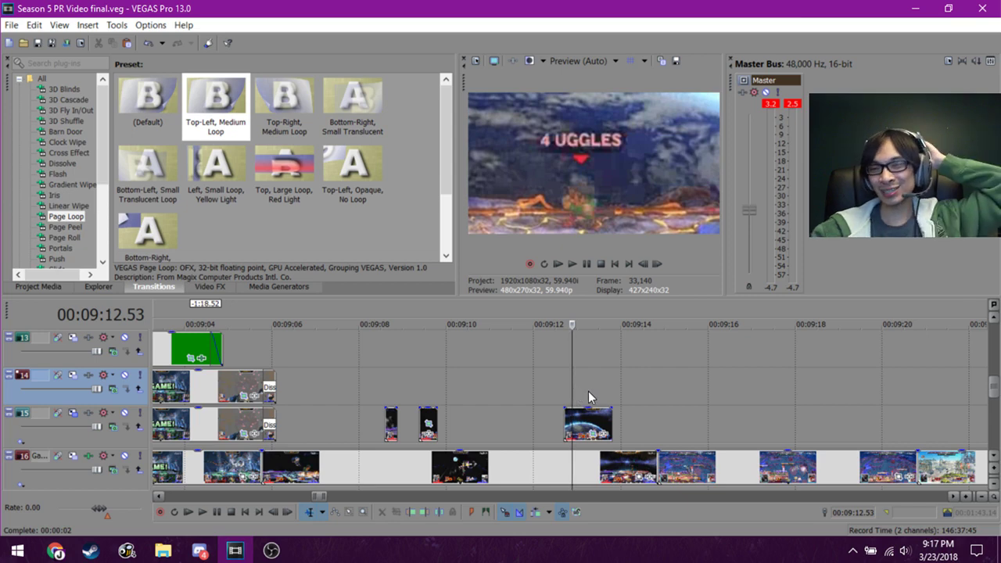
{"action": "left_click", "coordinate": [599, 391]}
{"action": "left_click", "coordinate": [576, 392]}
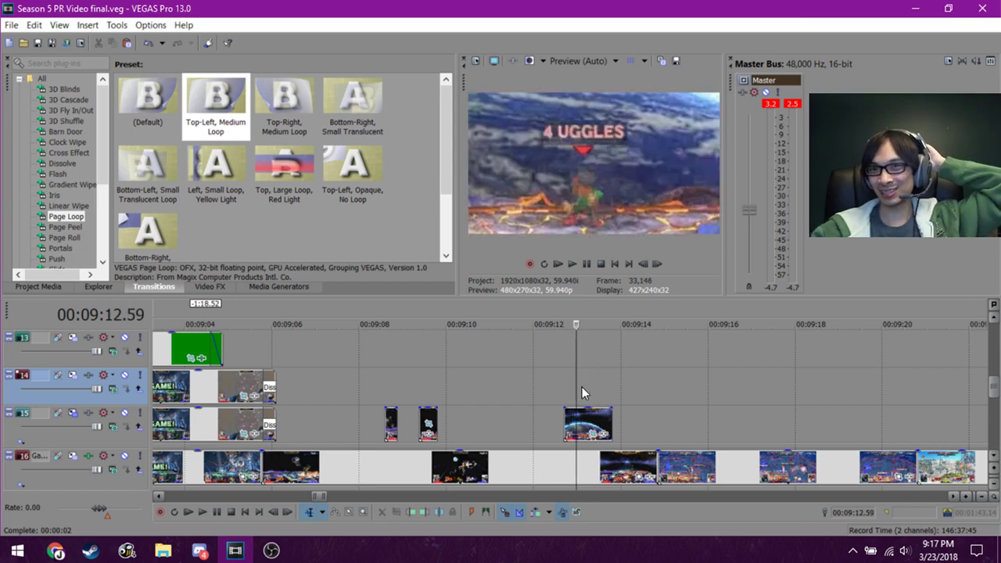
{"action": "left_click", "coordinate": [570, 389]}
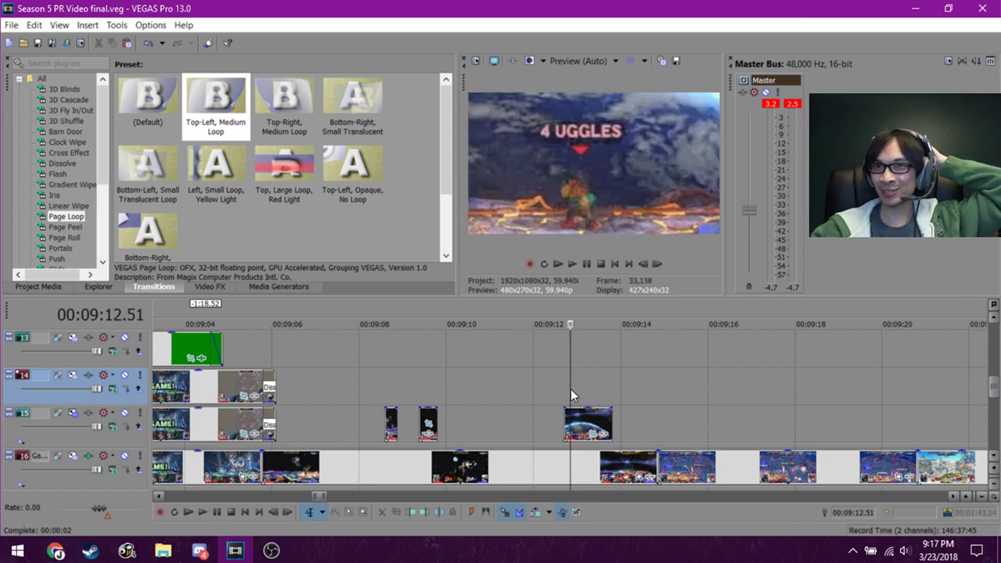
{"action": "left_click", "coordinate": [572, 389]}
{"action": "left_click", "coordinate": [588, 390]}
{"action": "left_click", "coordinate": [596, 395]}
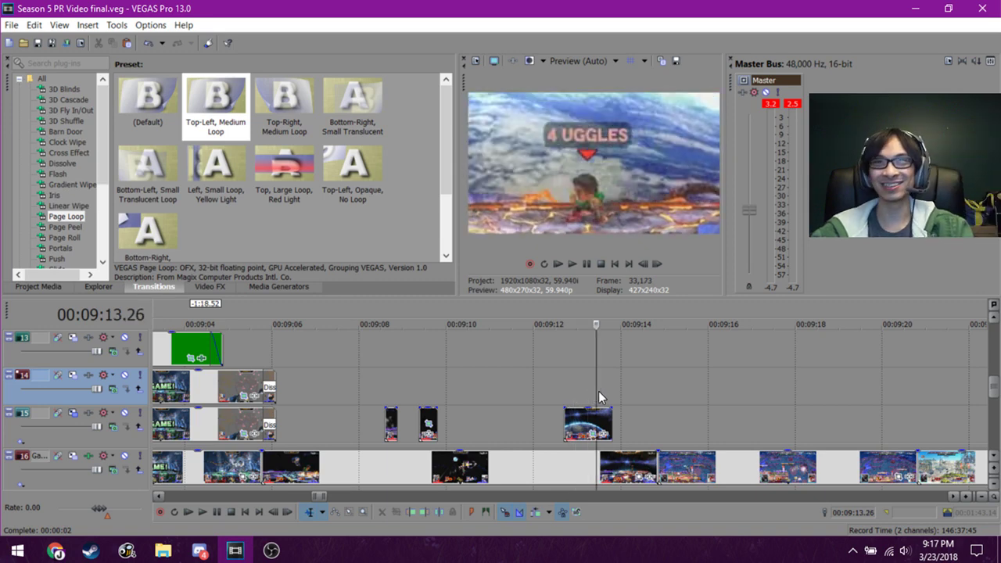
{"action": "left_click", "coordinate": [599, 392]}
Play back the gameplay following the zoomed-in planet clip, restarting near the beginning of the Neo Tussle City footage.
{"action": "key", "text": "space"}
{"action": "scroll", "coordinate": [641, 403], "scroll_direction": "down", "scroll_amount": 4}
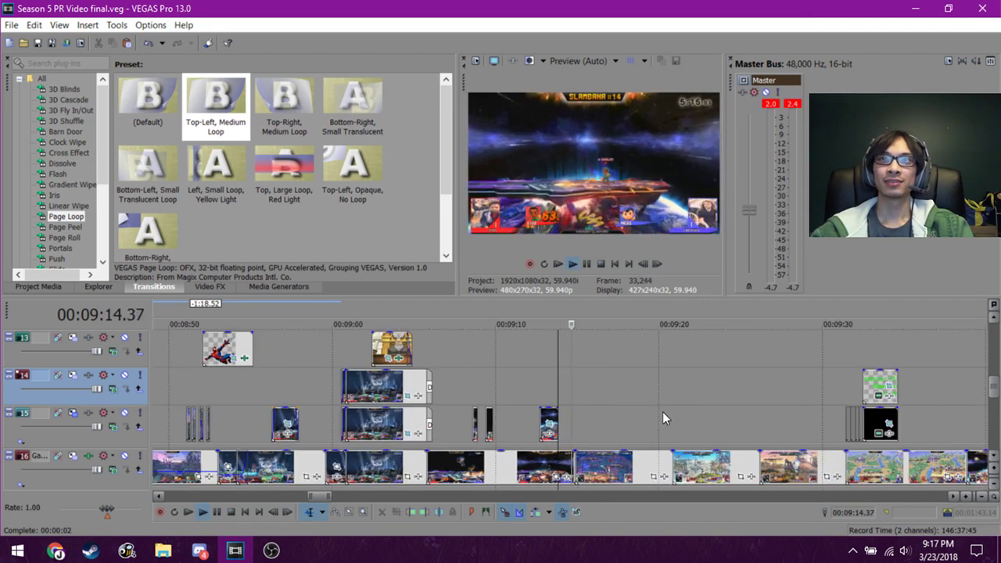
{"action": "scroll", "coordinate": [658, 416], "scroll_direction": "up", "scroll_amount": 3}
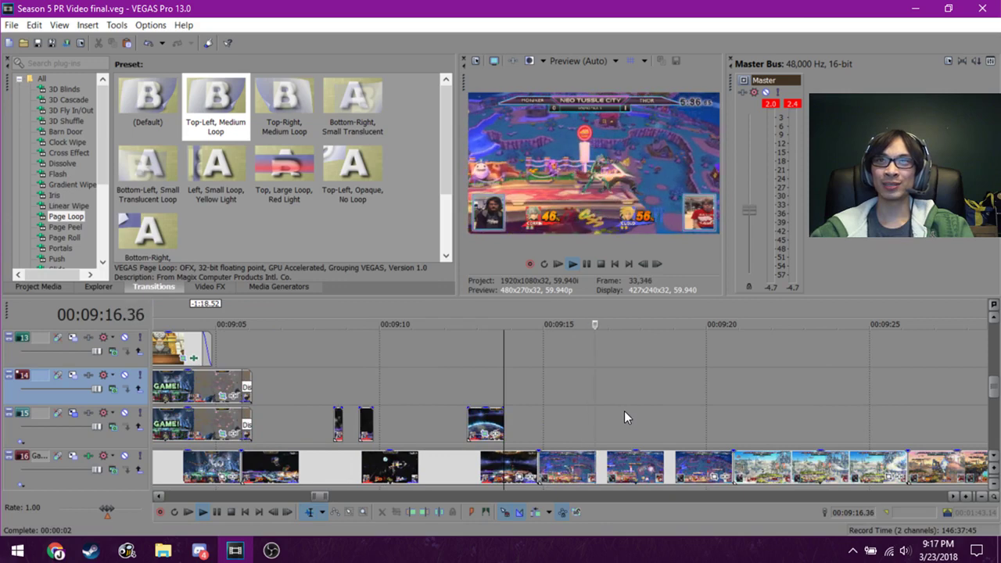
{"action": "left_click", "coordinate": [539, 440]}
{"action": "left_click", "coordinate": [548, 439]}
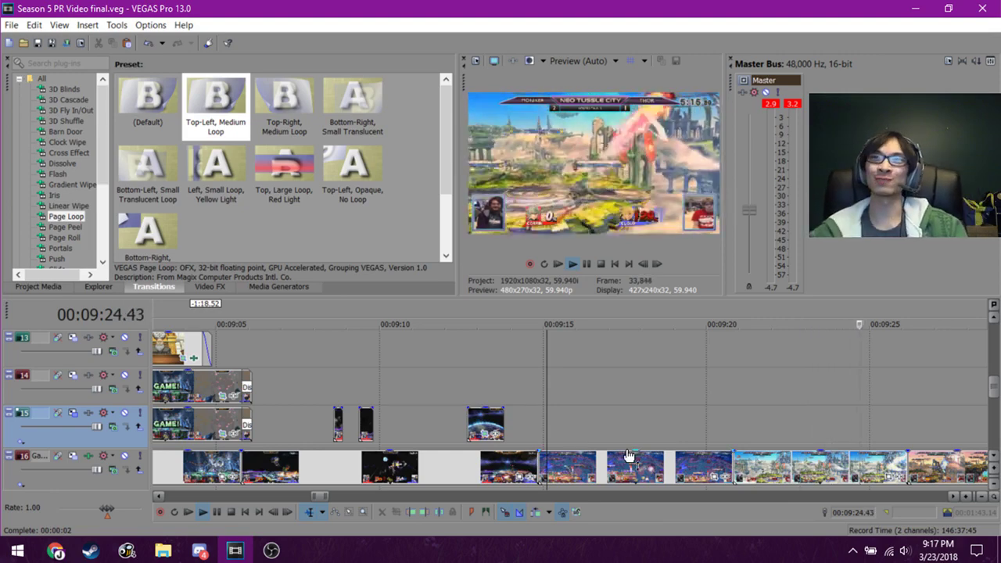
{"action": "scroll", "coordinate": [628, 455], "scroll_direction": "down", "scroll_amount": 2}
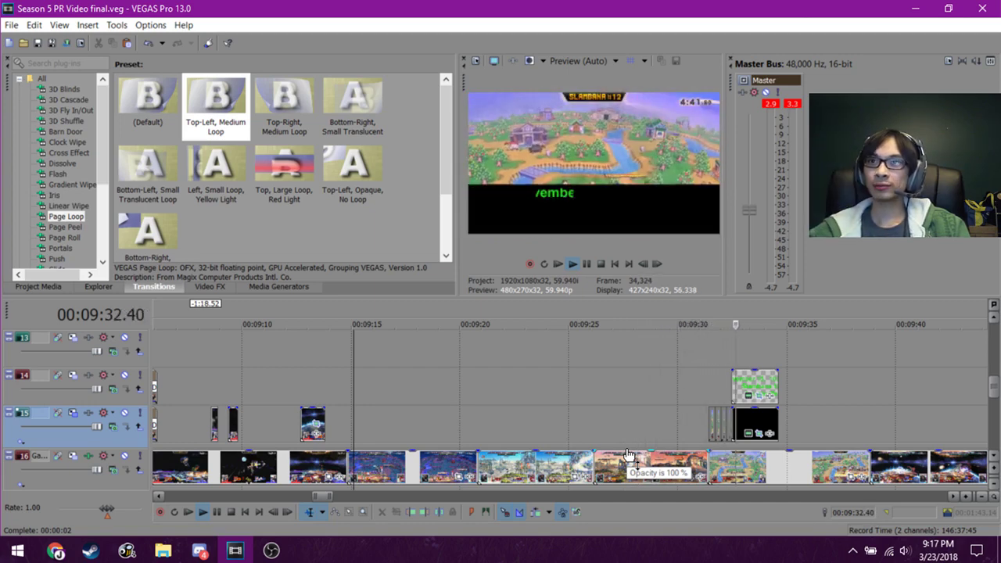
Stop playback on the green text overlay on track 14 and examine its caption and neighbouring clips.
{"action": "left_click", "coordinate": [735, 383]}
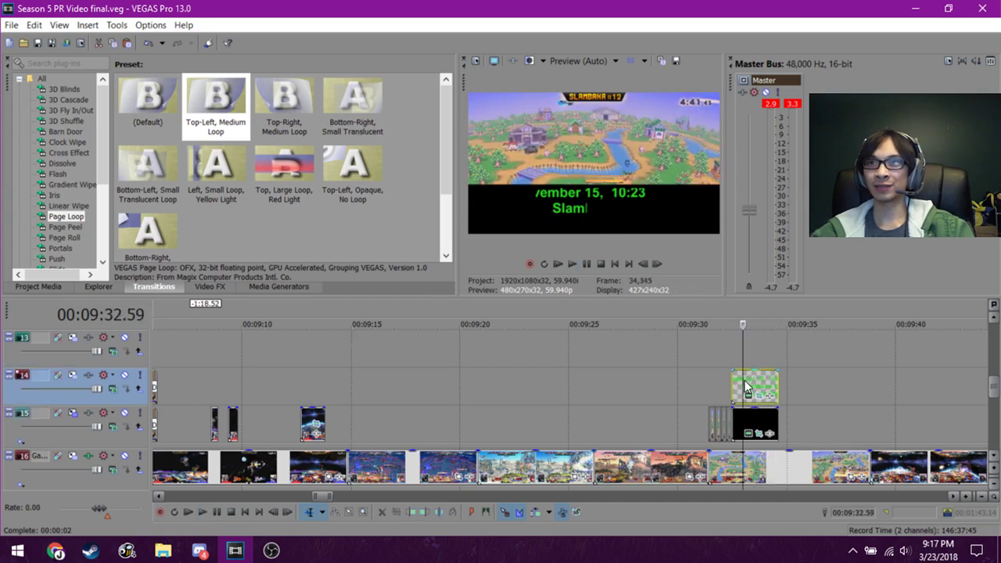
{"action": "key", "text": "space"}
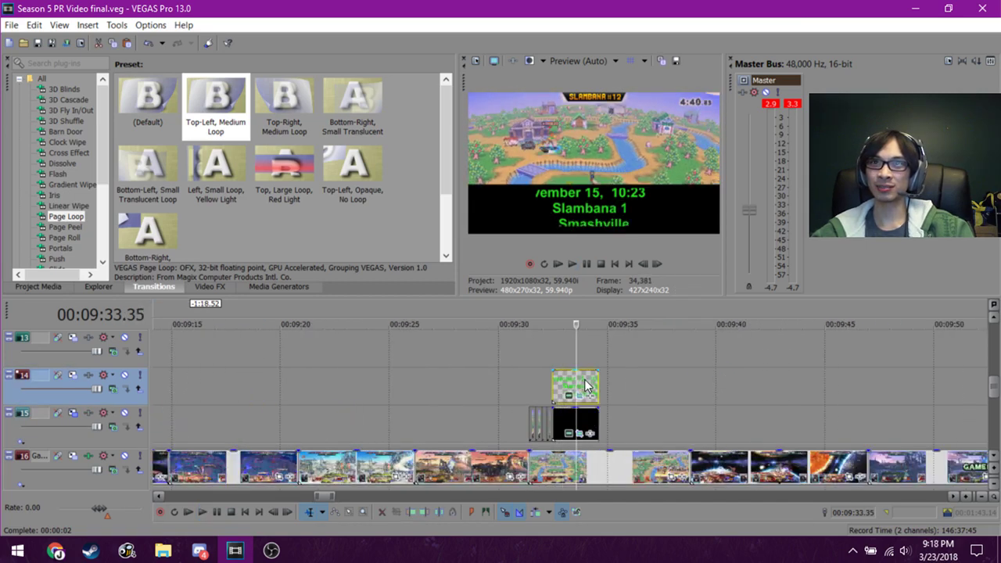
{"action": "scroll", "coordinate": [634, 432], "scroll_direction": "down", "scroll_amount": 1}
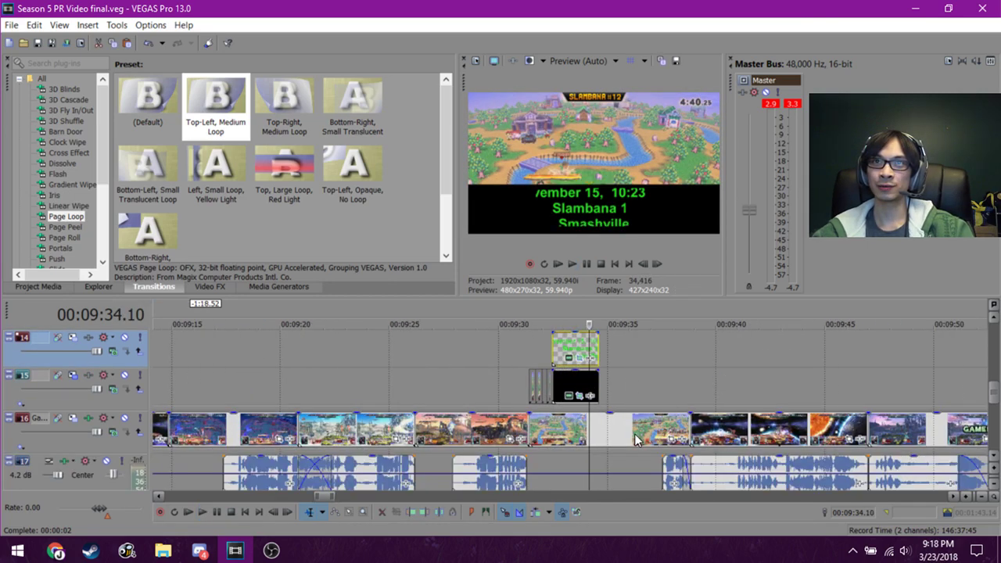
{"action": "scroll", "coordinate": [618, 391], "scroll_direction": "up", "scroll_amount": 2}
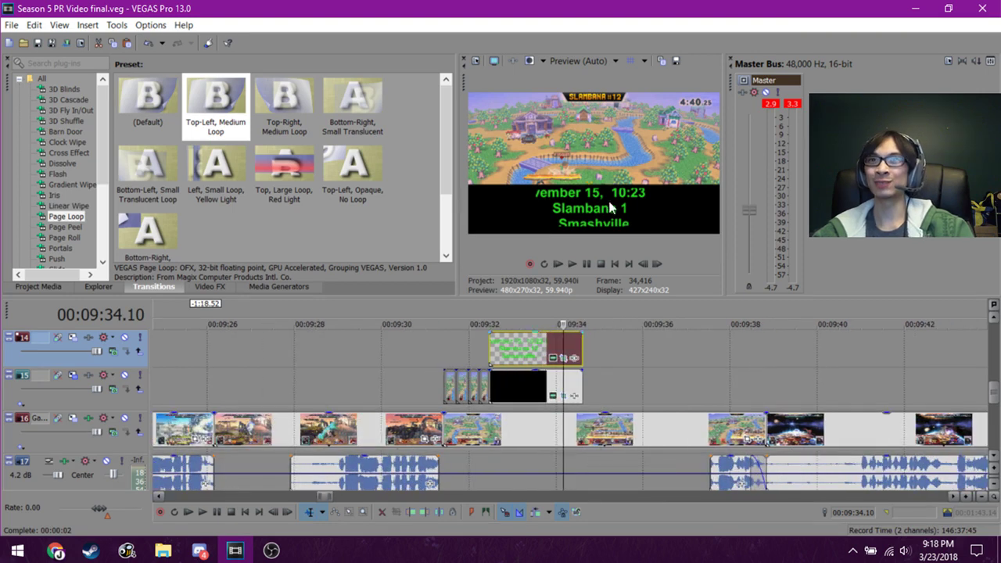
{"action": "scroll", "coordinate": [552, 356], "scroll_direction": "up", "scroll_amount": 1}
Open the green text overlay's generated media settings, look through its full text, and close them.
{"action": "left_click", "coordinate": [562, 359]}
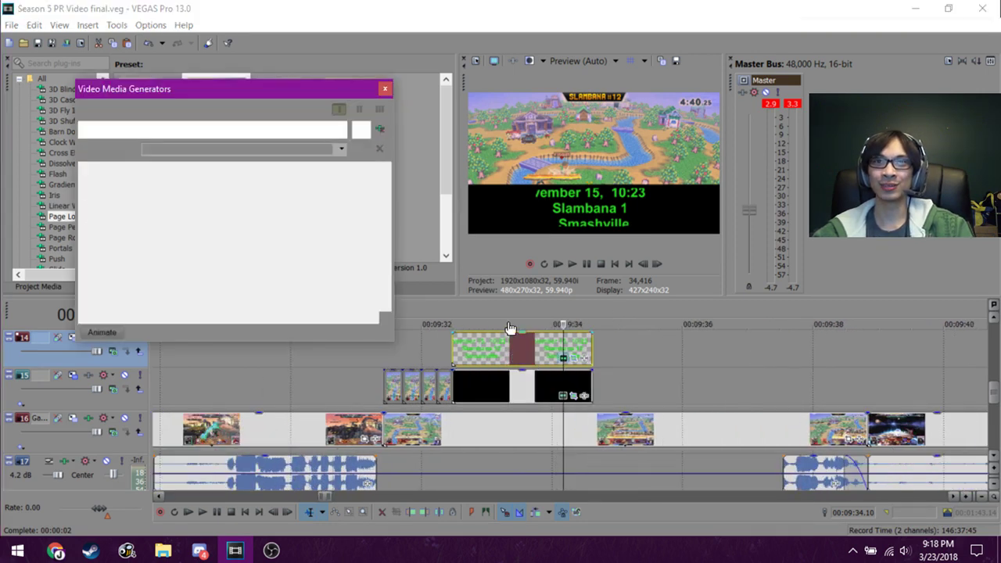
{"action": "left_click_drag", "start_coordinate": [395, 344], "coordinate": [618, 516]}
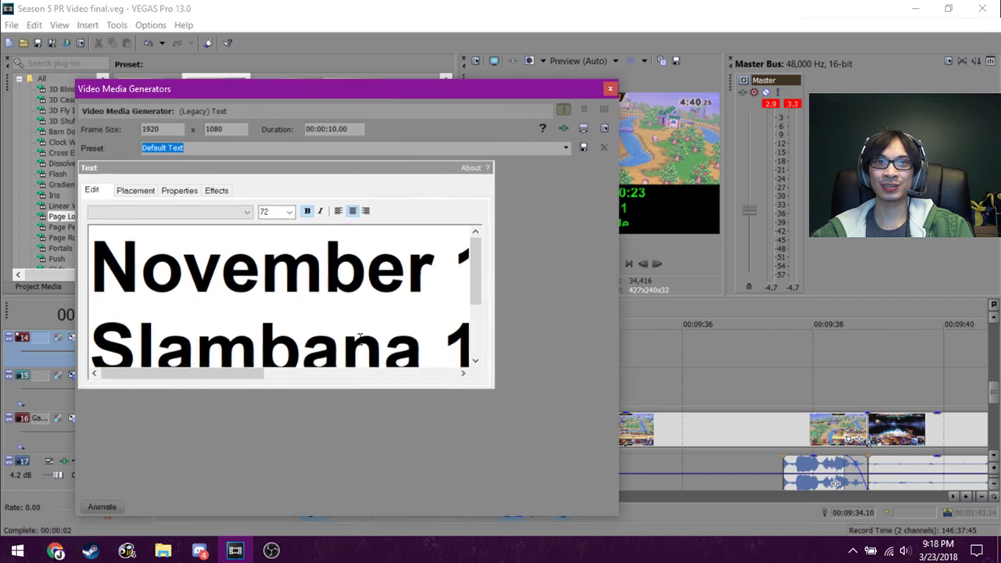
{"action": "scroll", "coordinate": [351, 346], "scroll_direction": "down", "scroll_amount": 1}
{"action": "scroll", "coordinate": [242, 378], "scroll_direction": "up", "scroll_amount": 1}
{"action": "left_click_drag", "start_coordinate": [241, 379], "coordinate": [402, 387]}
{"action": "left_click_drag", "start_coordinate": [623, 180], "coordinate": [493, 172]}
{"action": "left_click", "coordinate": [479, 88]}
Scrub through the end of the green text overlay and play back the gameplay from 00:09:34.50.
{"action": "left_click", "coordinate": [569, 342]}
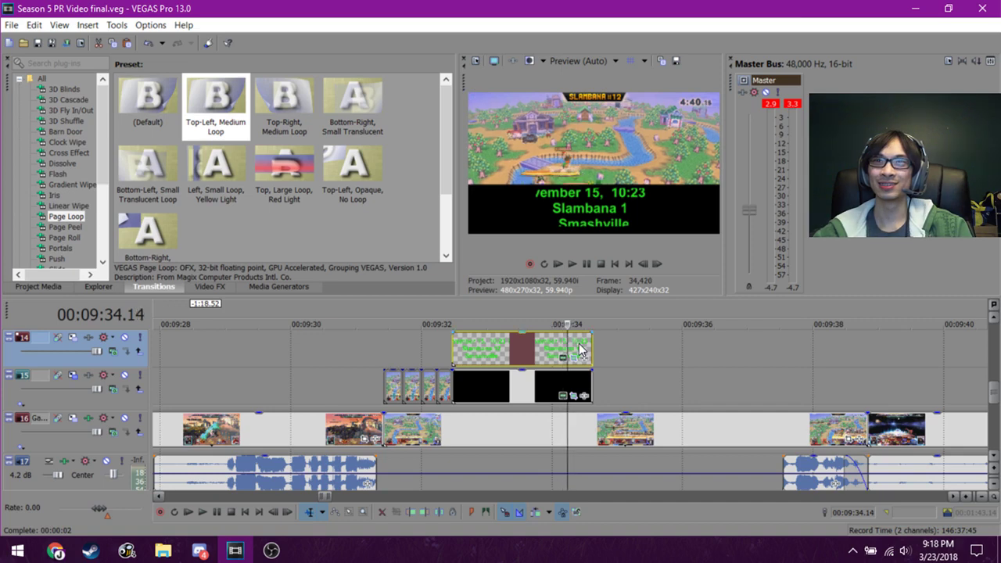
{"action": "left_click", "coordinate": [583, 347]}
{"action": "left_click", "coordinate": [588, 350]}
{"action": "left_click", "coordinate": [606, 349]}
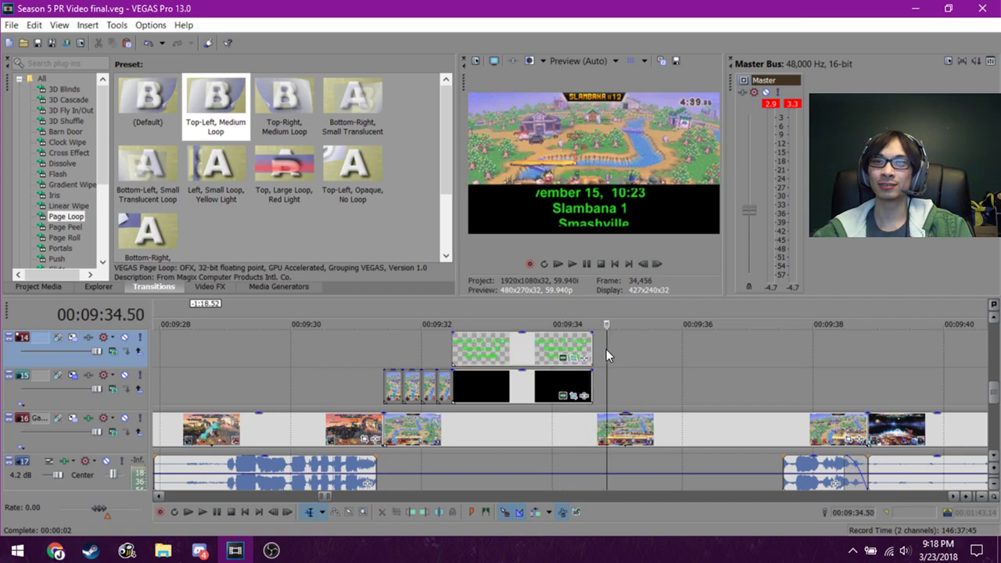
{"action": "key", "text": "space"}
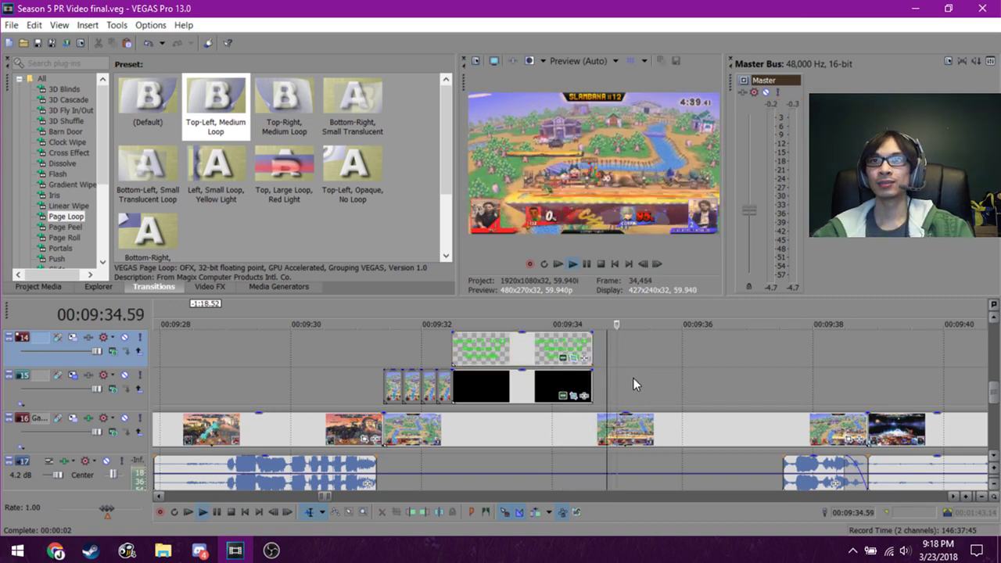
Play through the gameplay following the green text overlay up to about 00:10:05, viewing a wider stretch of the timeline.
{"action": "scroll", "coordinate": [634, 381], "scroll_direction": "down", "scroll_amount": 2}
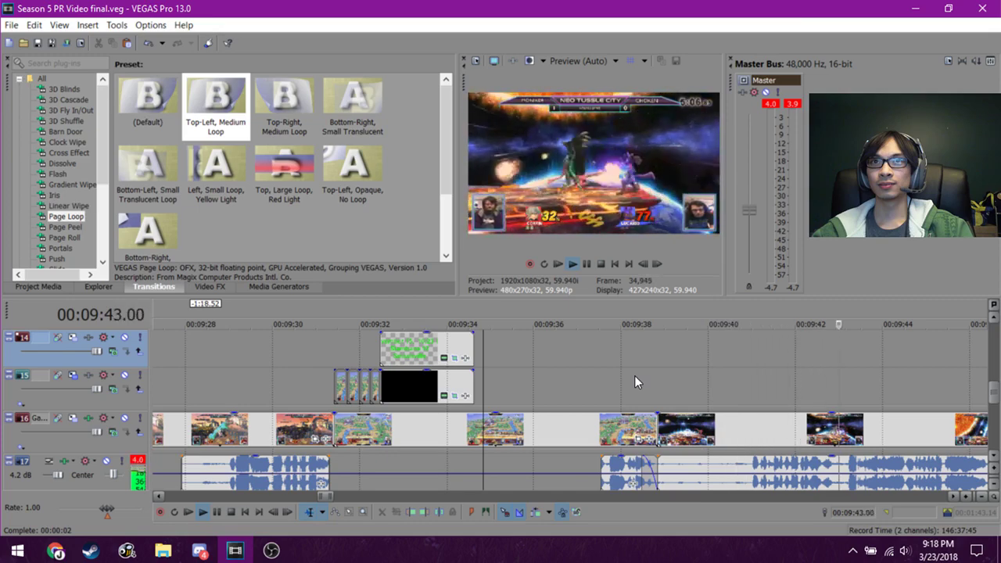
{"action": "scroll", "coordinate": [634, 381], "scroll_direction": "down", "scroll_amount": 1}
{"action": "scroll", "coordinate": [634, 380], "scroll_direction": "down", "scroll_amount": 1}
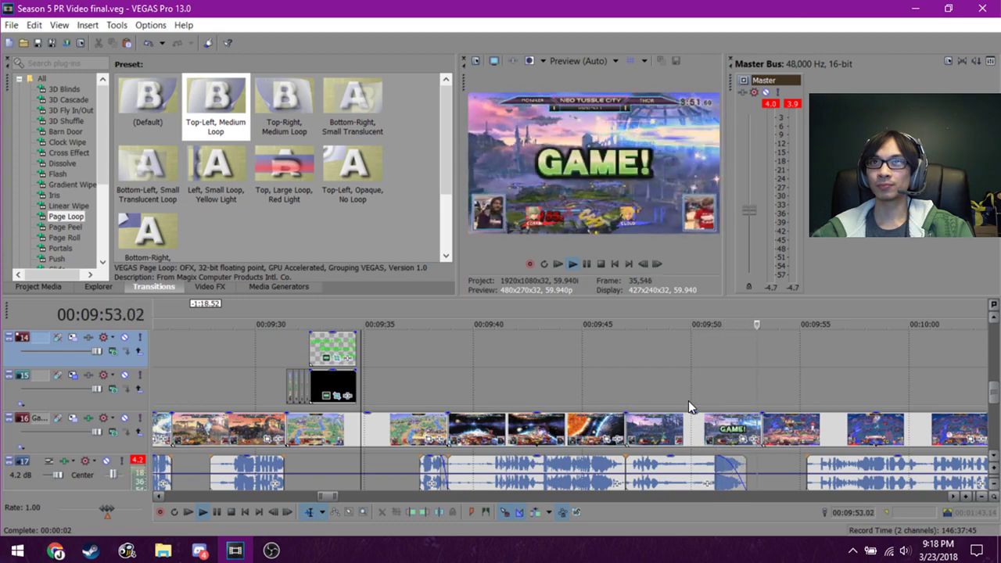
{"action": "scroll", "coordinate": [689, 400], "scroll_direction": "down", "scroll_amount": 2}
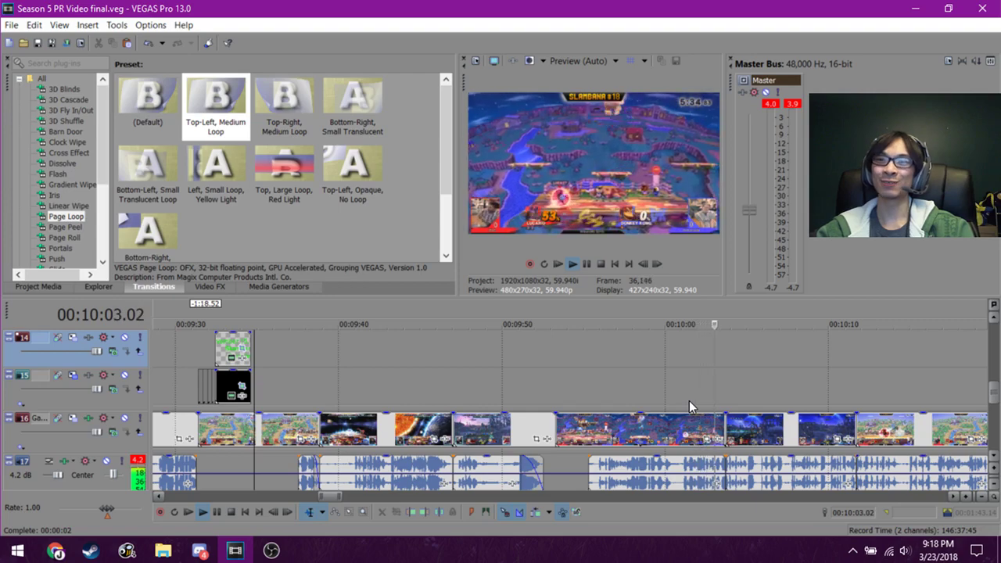
{"action": "scroll", "coordinate": [689, 402], "scroll_direction": "down", "scroll_amount": 2}
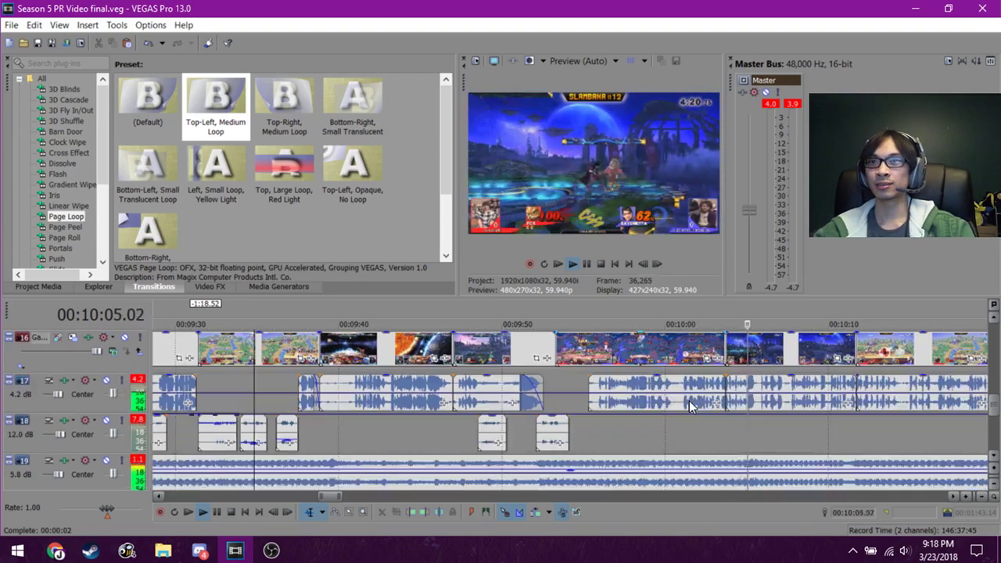
Examine the audio events on tracks 17 to 20 beneath the gameplay while playback continues.
{"action": "scroll", "coordinate": [750, 429], "scroll_direction": "down", "scroll_amount": 2}
{"action": "scroll", "coordinate": [602, 435], "scroll_direction": "down", "scroll_amount": 1}
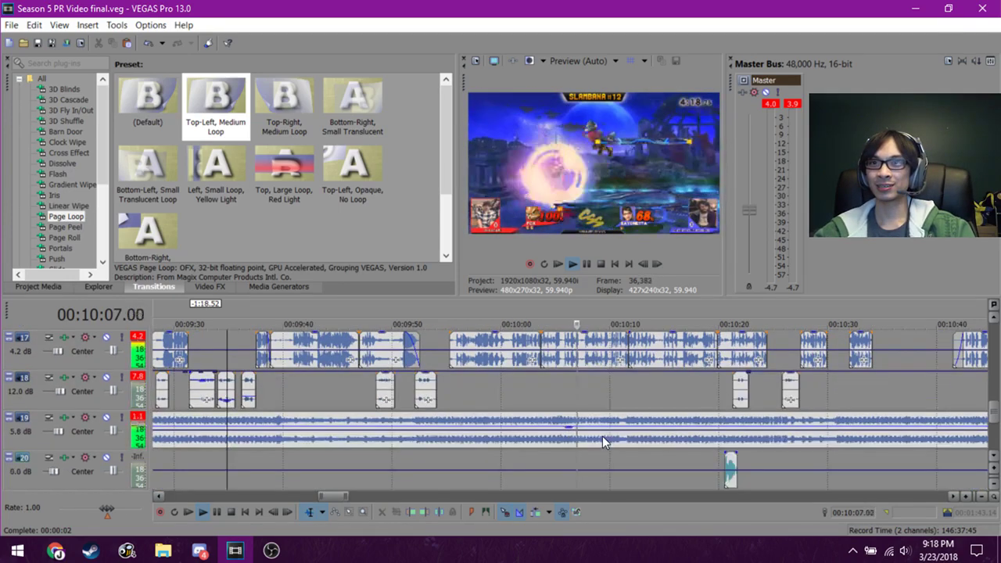
{"action": "scroll", "coordinate": [603, 442], "scroll_direction": "down", "scroll_amount": 1}
{"action": "scroll", "coordinate": [602, 442], "scroll_direction": "up", "scroll_amount": 1}
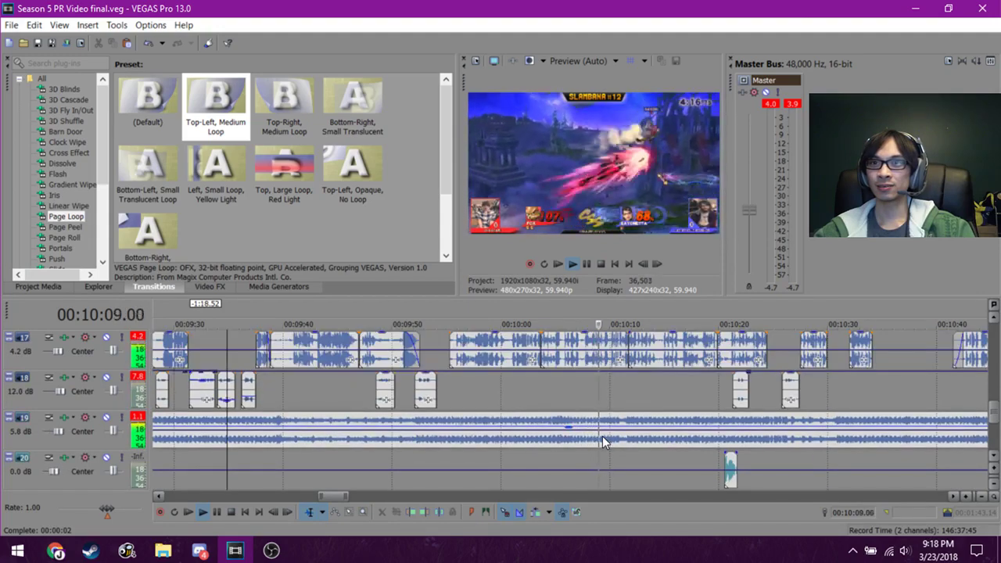
{"action": "scroll", "coordinate": [602, 436], "scroll_direction": "up", "scroll_amount": 1}
{"action": "scroll", "coordinate": [603, 435], "scroll_direction": "down", "scroll_amount": 2}
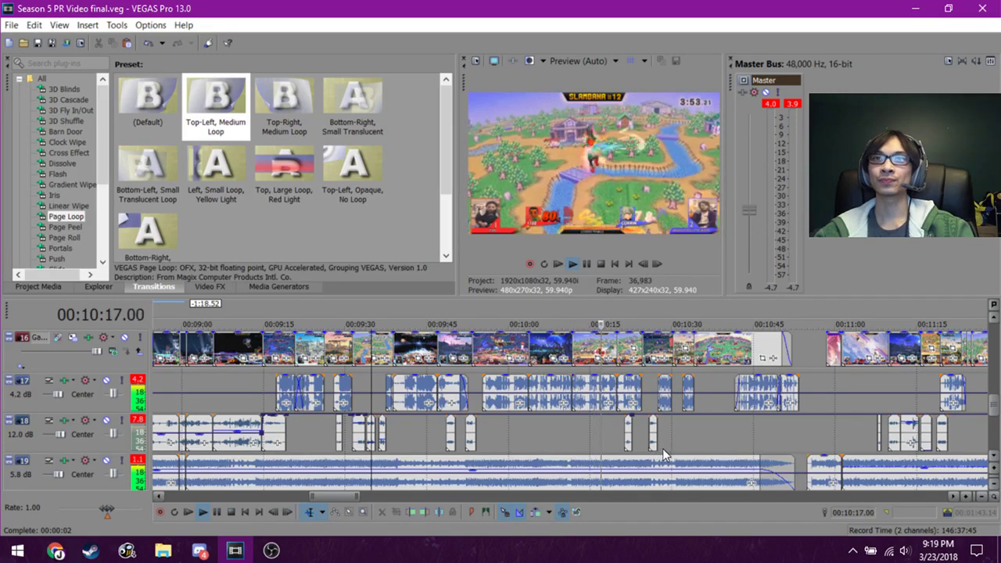
Play on to the character images on tracks 13 to 15 and stop playback at 00:10:38.47.
{"action": "scroll", "coordinate": [619, 440], "scroll_direction": "up", "scroll_amount": 1}
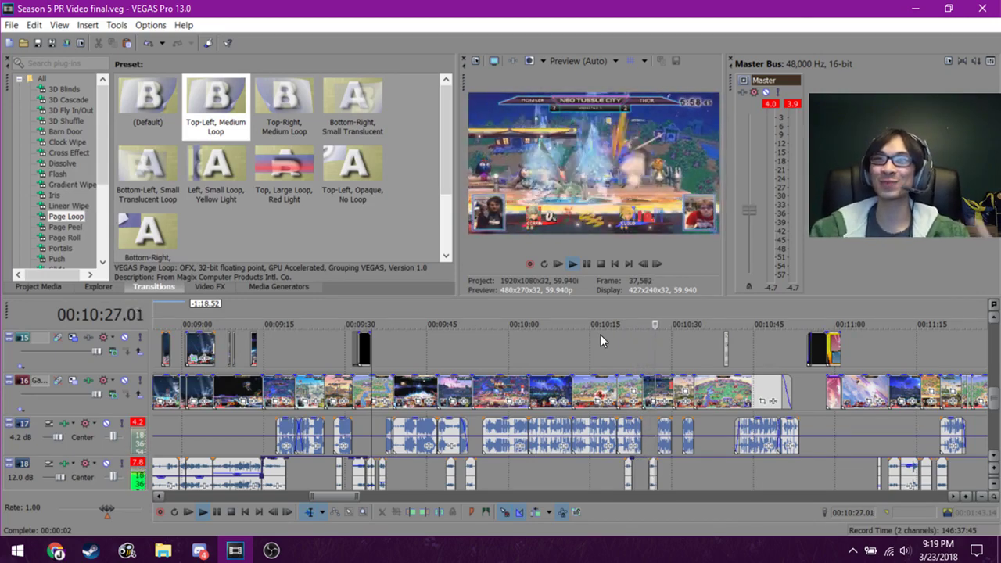
{"action": "scroll", "coordinate": [649, 378], "scroll_direction": "up", "scroll_amount": 3}
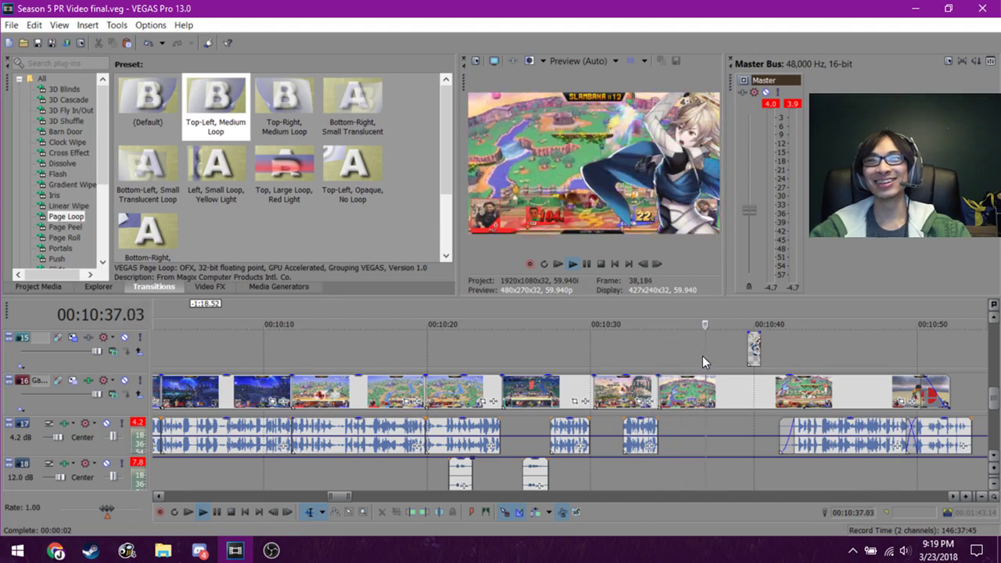
{"action": "scroll", "coordinate": [737, 365], "scroll_direction": "up", "scroll_amount": 2}
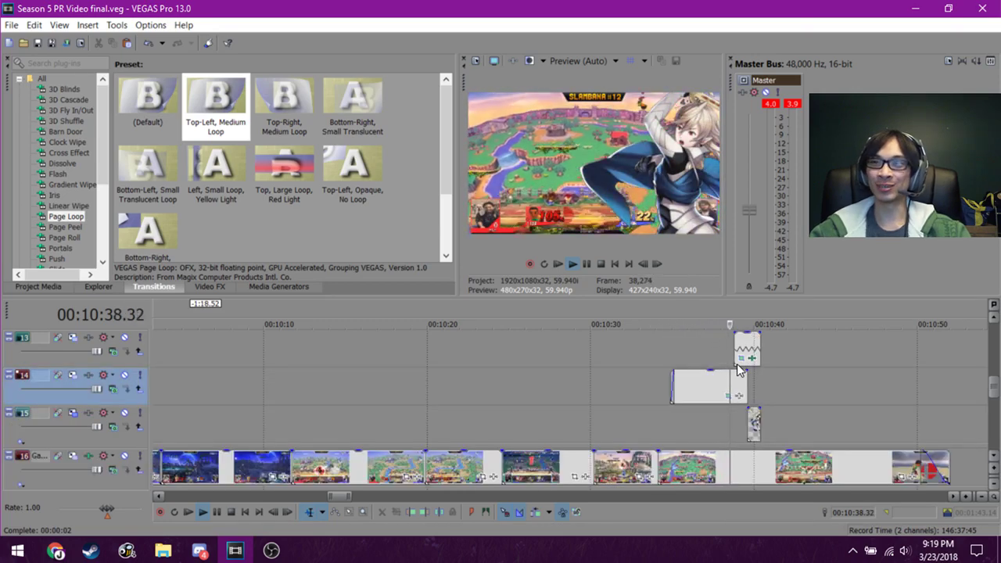
{"action": "left_click", "coordinate": [734, 418]}
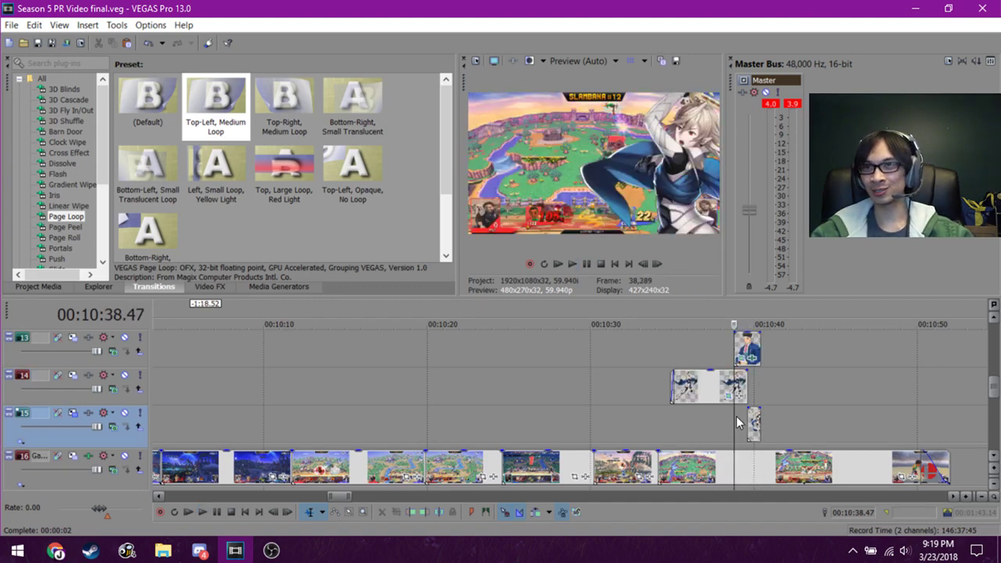
Select the character image on track 14 and examine how the images on tracks 12 to 15 overlap around 00:10:39.36.
{"action": "left_click", "coordinate": [746, 380]}
{"action": "scroll", "coordinate": [712, 399], "scroll_direction": "up", "scroll_amount": 3}
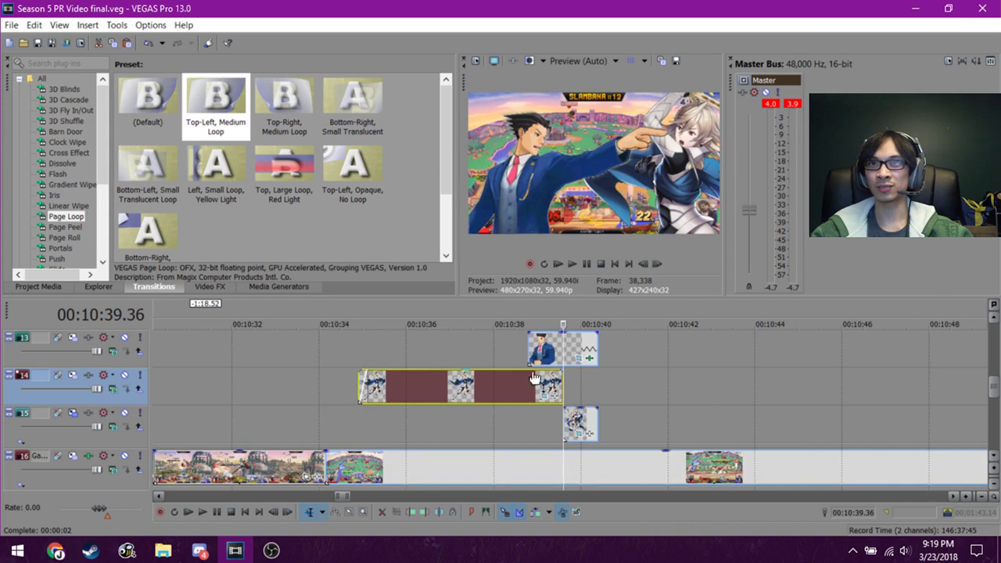
{"action": "scroll", "coordinate": [539, 402], "scroll_direction": "up", "scroll_amount": 1}
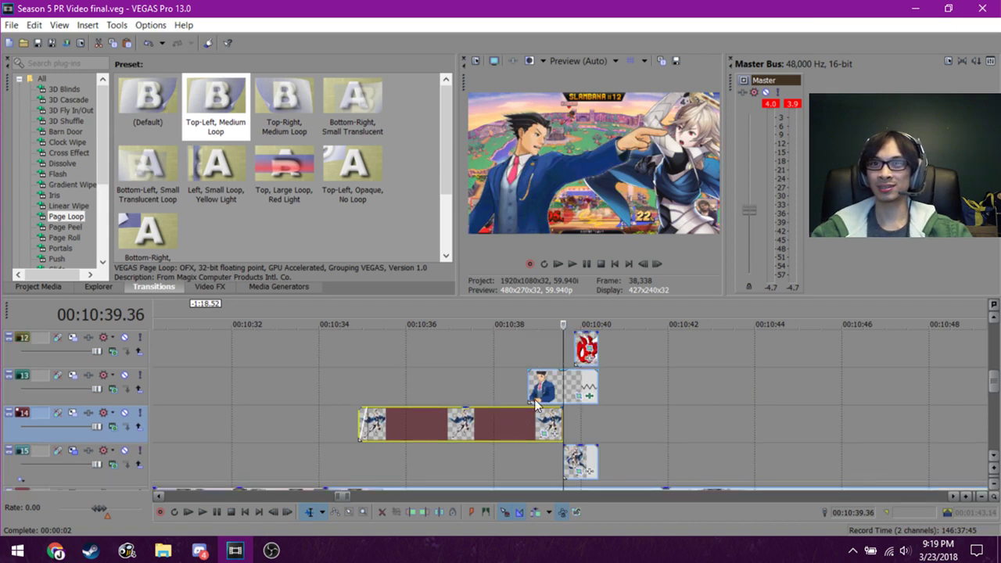
Try 0% opacity on the character images on tracks 14 and 15 at 00:10:40.08, and restore their full opacity.
{"action": "left_click", "coordinate": [588, 451]}
{"action": "key", "text": "space"}
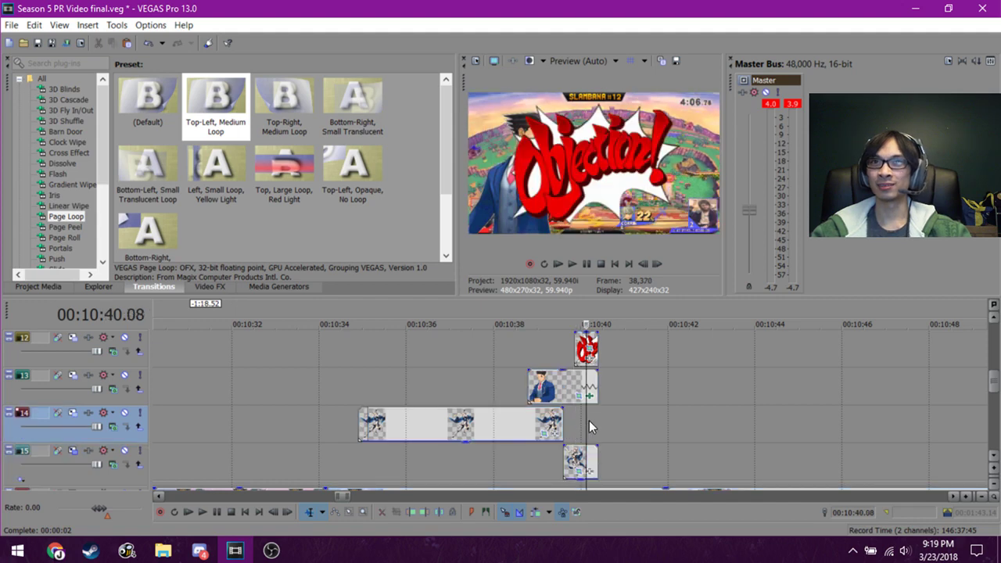
{"action": "left_click", "coordinate": [503, 437]}
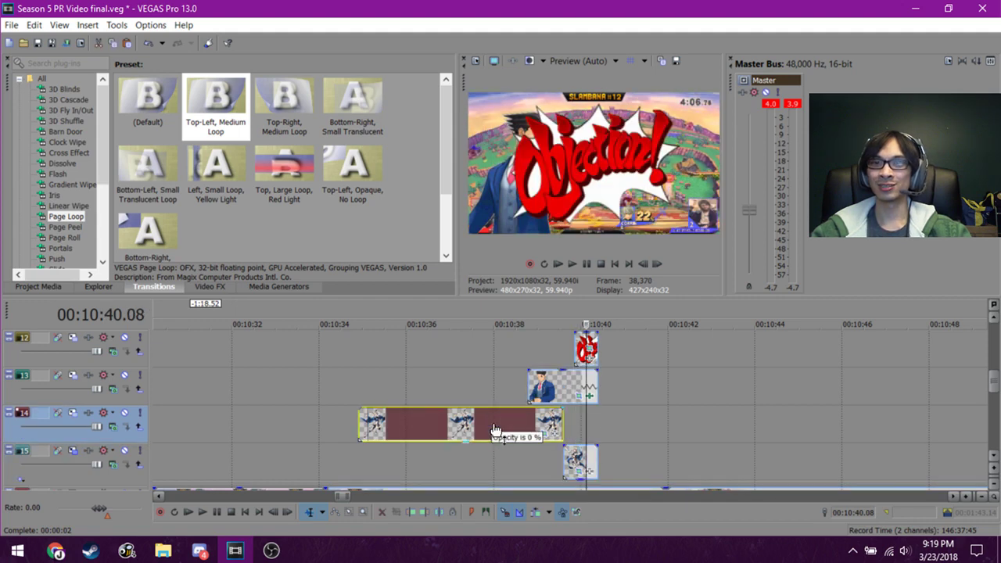
{"action": "left_click", "coordinate": [573, 483]}
Play back the character and "Objection!" image sequence starting from 00:10:38.00.
{"action": "left_click", "coordinate": [529, 366]}
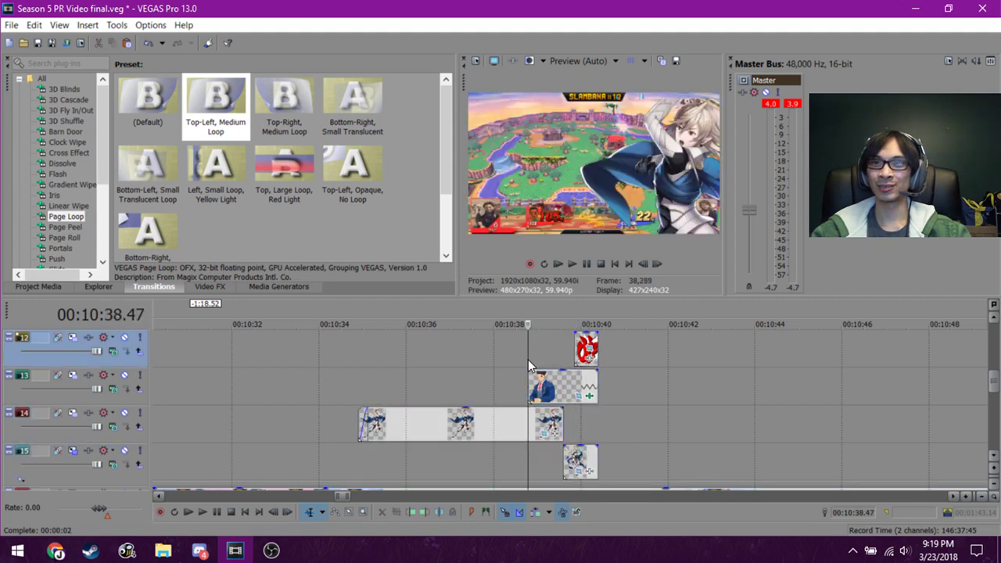
{"action": "key", "text": "space"}
{"action": "left_click", "coordinate": [493, 350]}
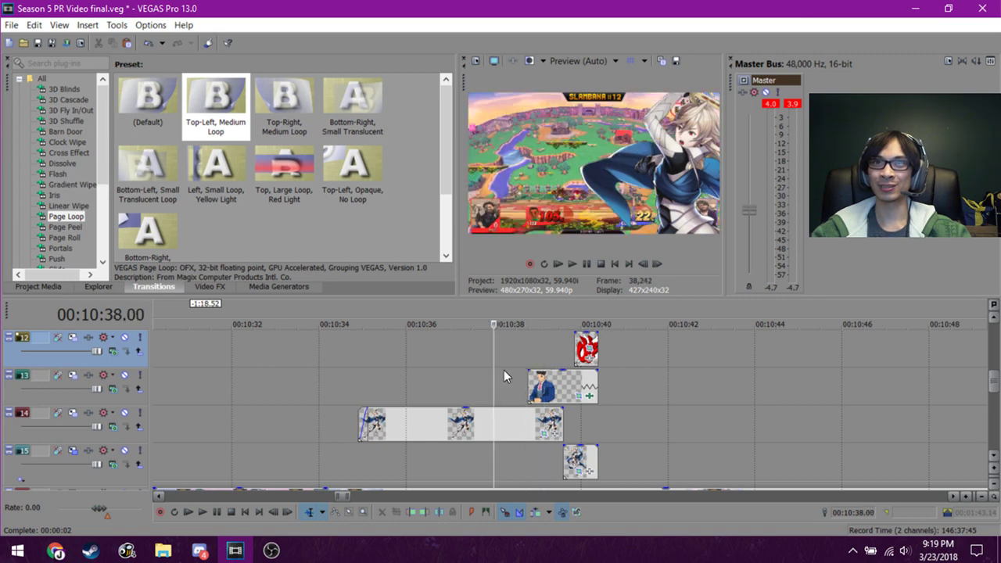
{"action": "key", "text": "space"}
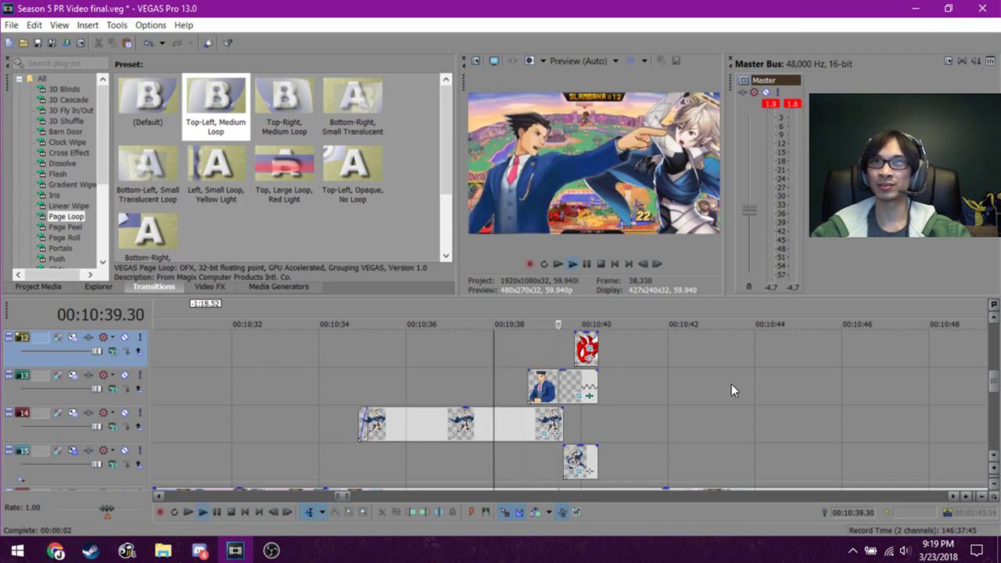
Play the remaining Slambana #12 gameplay through its fade to black and place the cursor at 00:10:52.37.
{"action": "scroll", "coordinate": [731, 384], "scroll_direction": "down", "scroll_amount": 1}
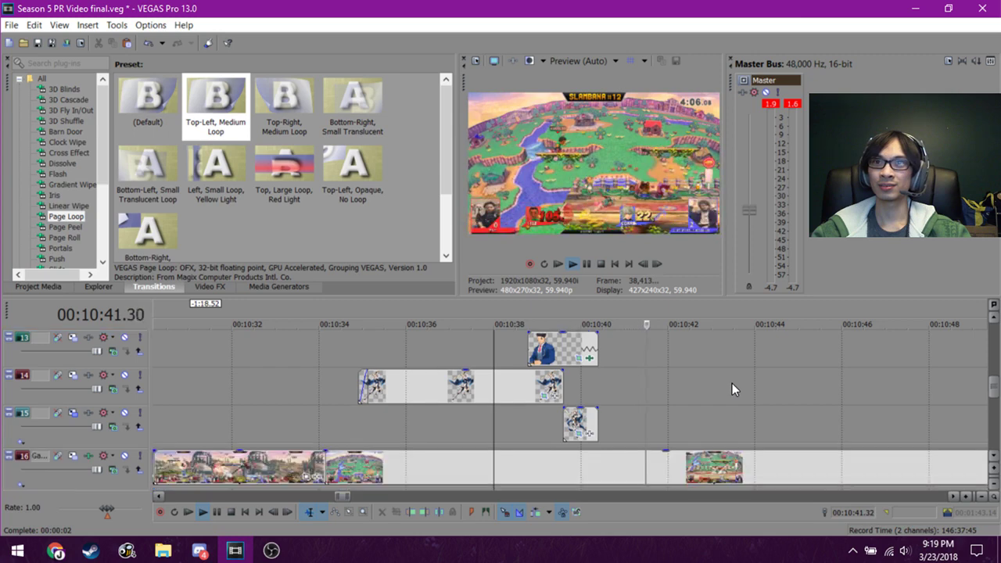
{"action": "scroll", "coordinate": [732, 383], "scroll_direction": "down", "scroll_amount": 1}
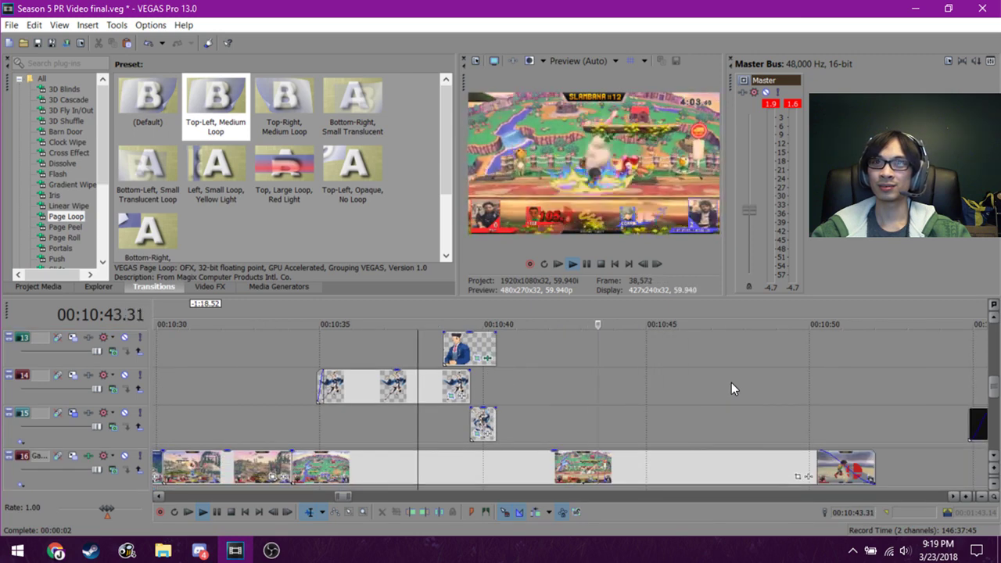
{"action": "scroll", "coordinate": [731, 389], "scroll_direction": "down", "scroll_amount": 1}
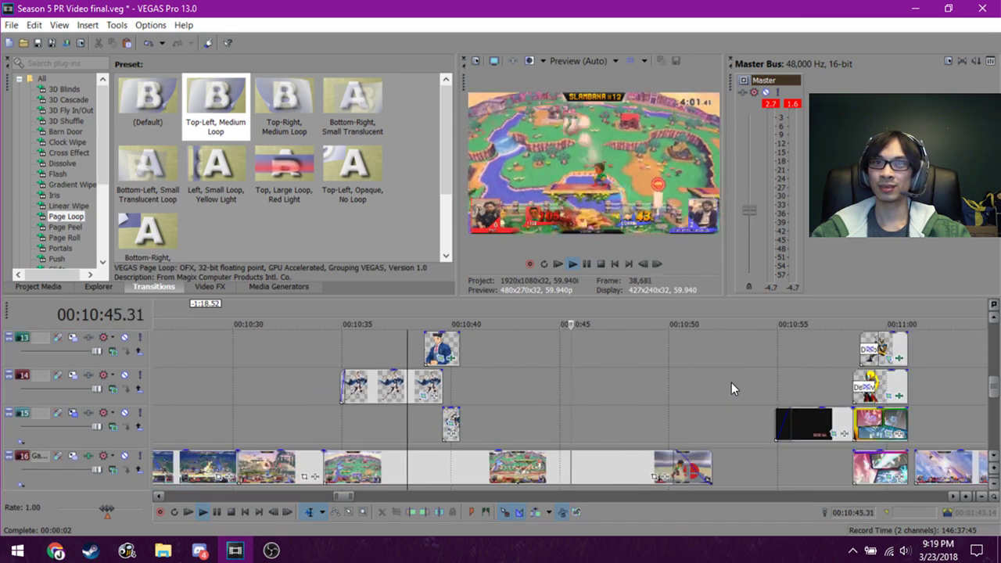
{"action": "scroll", "coordinate": [731, 389], "scroll_direction": "down", "scroll_amount": 1}
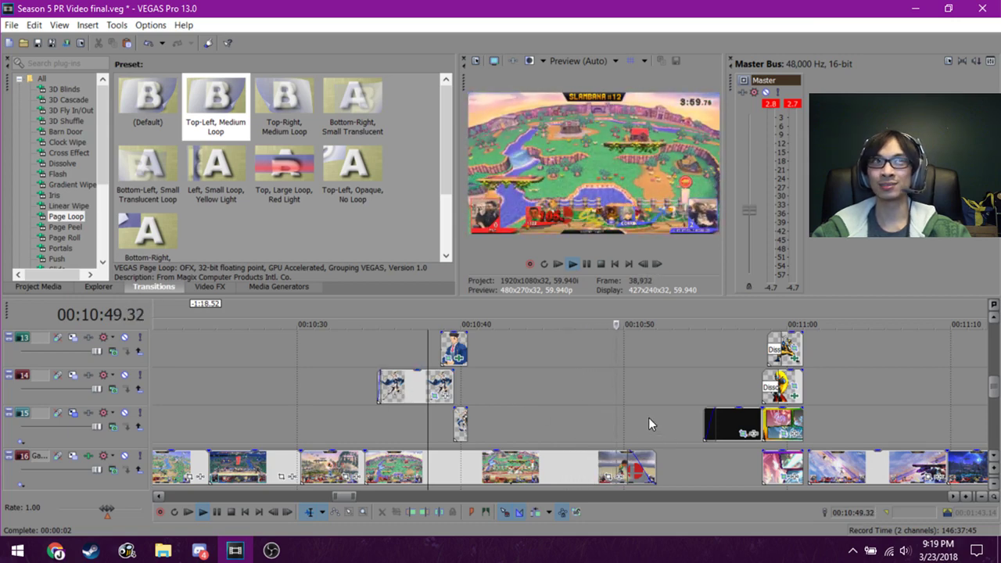
{"action": "scroll", "coordinate": [645, 416], "scroll_direction": "down", "scroll_amount": 2}
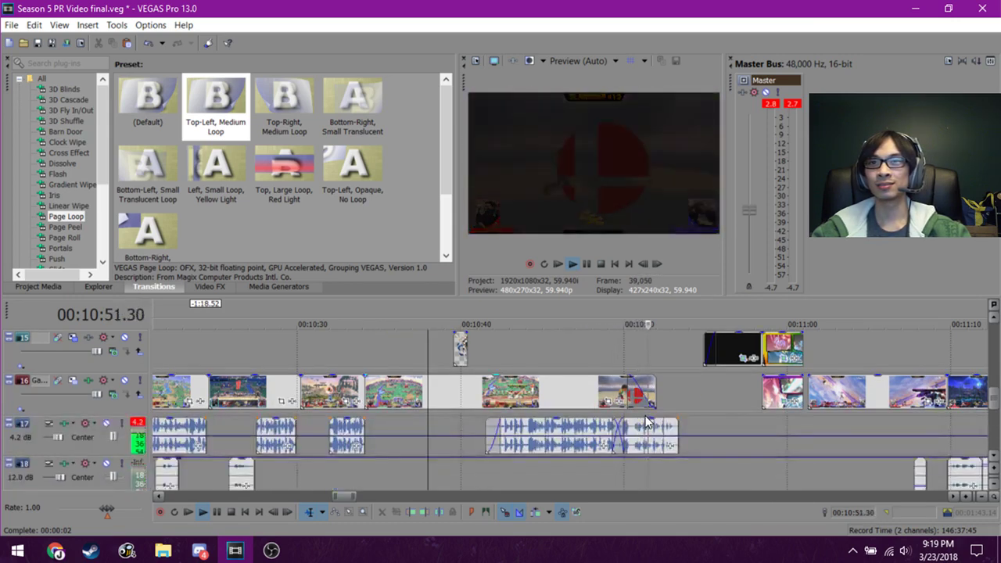
{"action": "scroll", "coordinate": [646, 423], "scroll_direction": "up", "scroll_amount": 2}
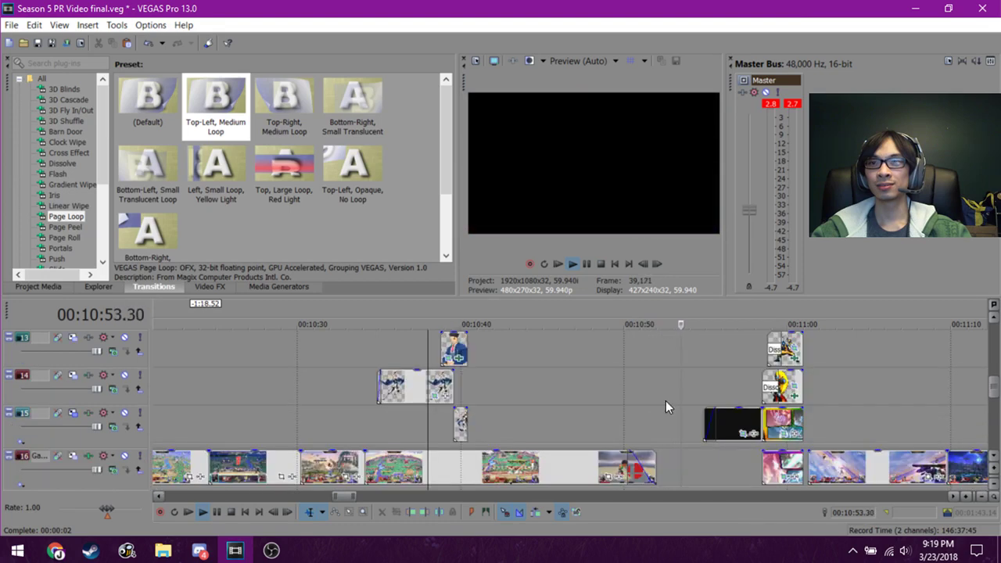
{"action": "left_click", "coordinate": [666, 401]}
Survey the timeline sections from about 00:08:00 to 00:13:00 around the faded-out gameplay clip.
{"action": "scroll", "coordinate": [664, 401], "scroll_direction": "down", "scroll_amount": 3}
{"action": "scroll", "coordinate": [664, 401], "scroll_direction": "down", "scroll_amount": 1}
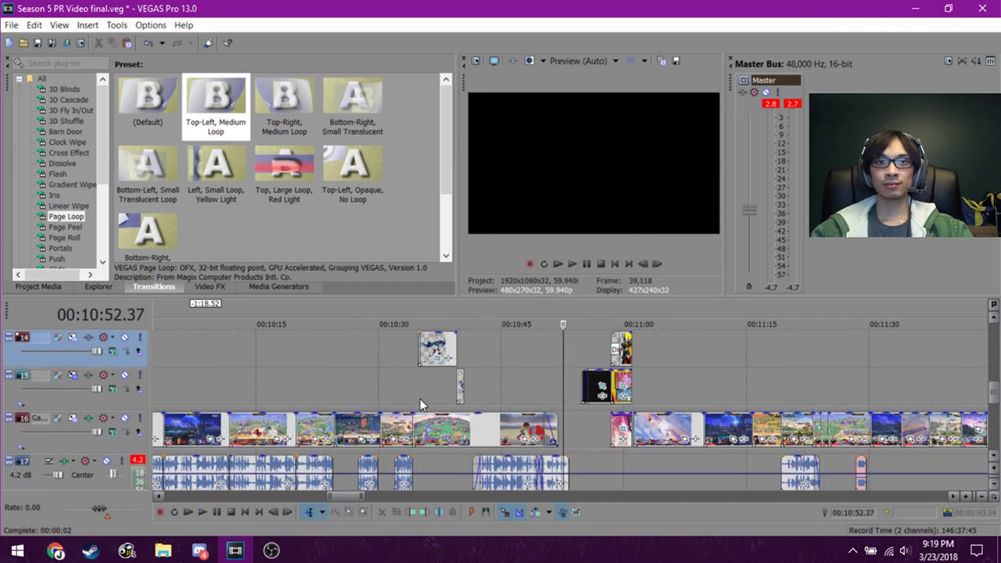
{"action": "scroll", "coordinate": [420, 399], "scroll_direction": "down", "scroll_amount": 3}
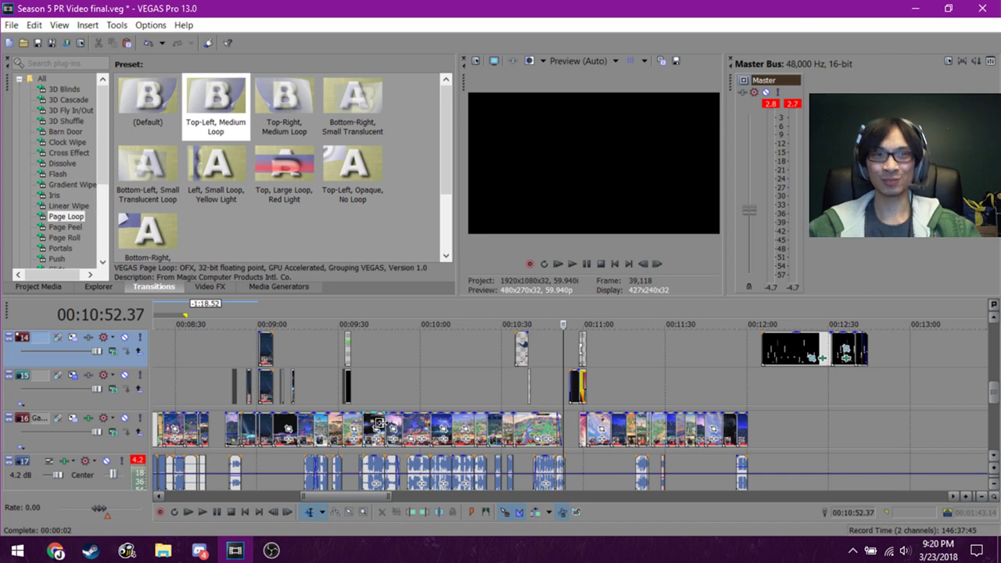
{"action": "scroll", "coordinate": [364, 421], "scroll_direction": "up", "scroll_amount": 2}
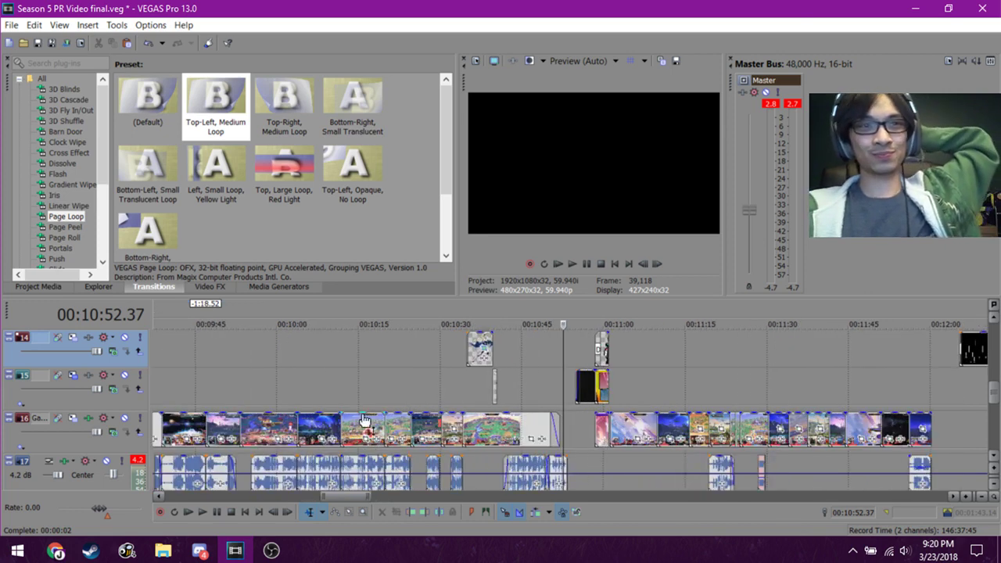
{"action": "scroll", "coordinate": [364, 421], "scroll_direction": "down", "scroll_amount": 2}
{"action": "mouse_move", "coordinate": [334, 495]}
{"action": "left_mouse_down"}
{"action": "mouse_move", "coordinate": [311, 492]}
{"action": "mouse_move", "coordinate": [324, 491]}
{"action": "left_mouse_up"}
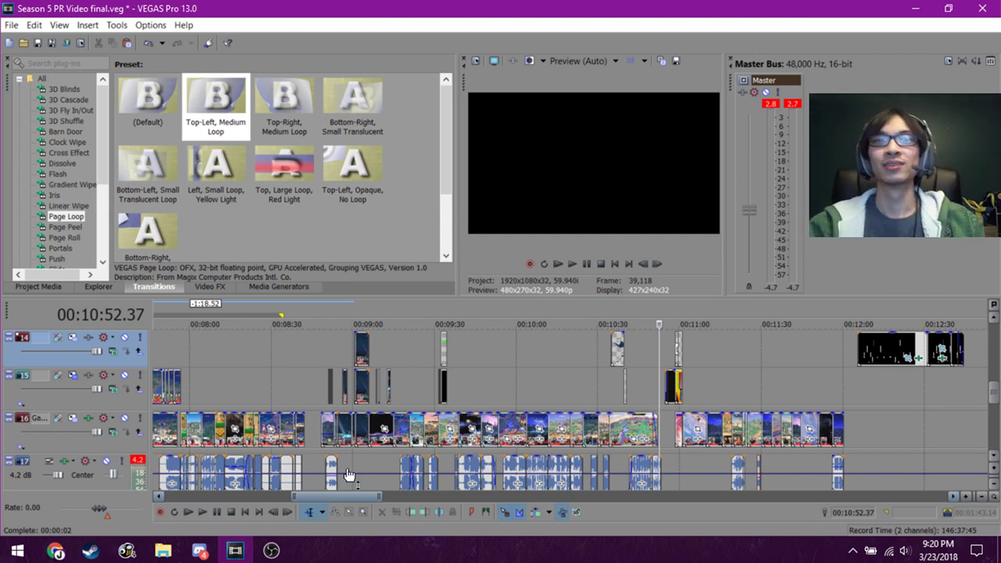
Preview the earlier section at 00:08:57.54, the two-character title card at 00:08:54.08, and the Neo Tussle City gameplay at 00:09:19.11.
{"action": "left_click", "coordinate": [347, 461]}
{"action": "scroll", "coordinate": [347, 461], "scroll_direction": "up", "scroll_amount": 5}
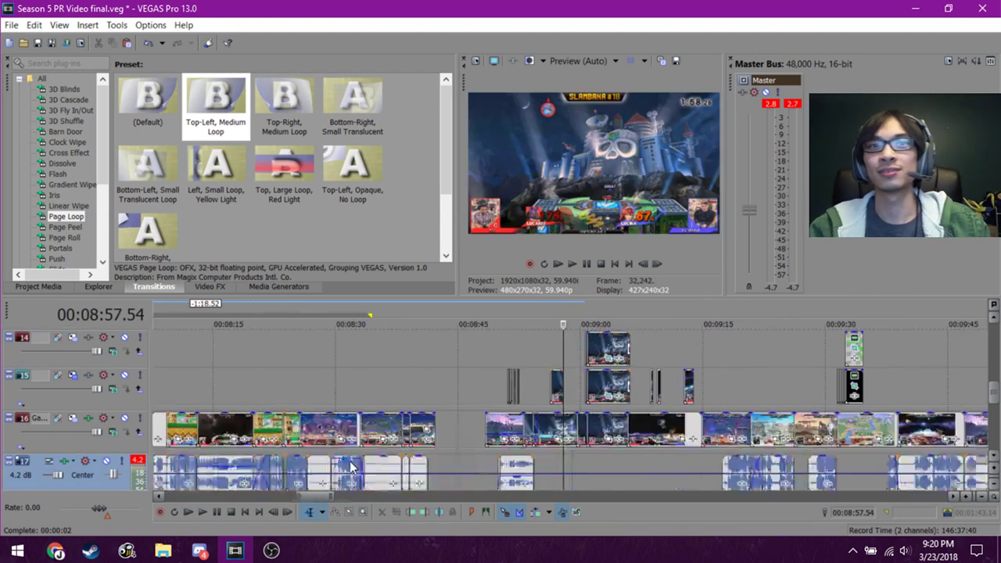
{"action": "left_click", "coordinate": [532, 399]}
{"action": "scroll", "coordinate": [532, 394], "scroll_direction": "down", "scroll_amount": 3}
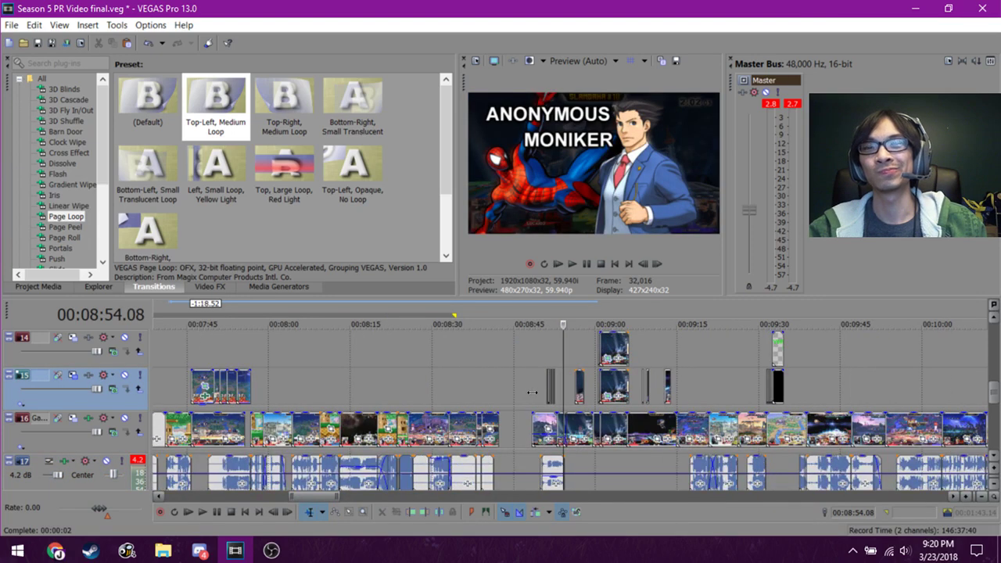
{"action": "left_click", "coordinate": [697, 384]}
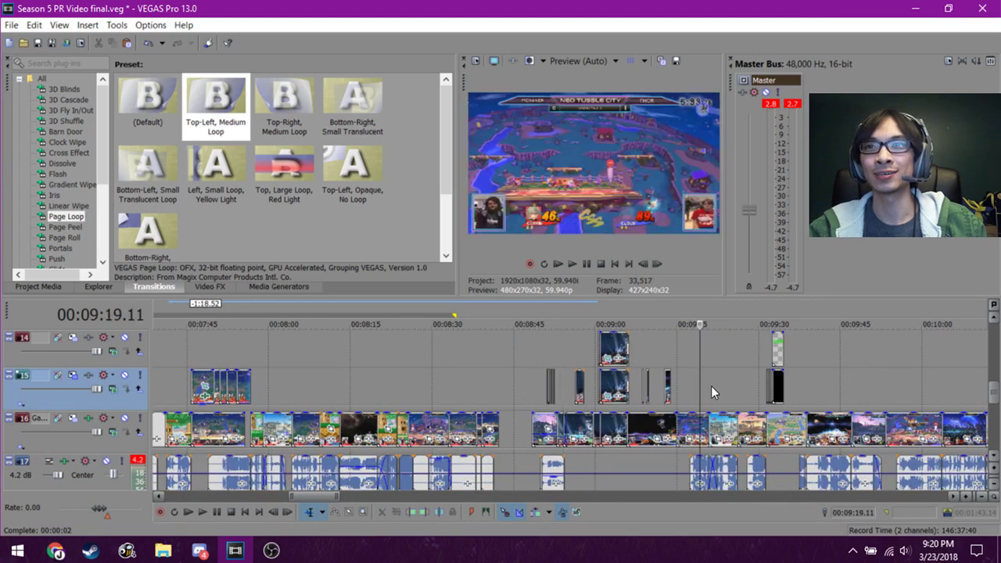
Preview the Slambana #12 gameplay at 00:10:30.13 and 00:10:32.00, just ahead of the character image on track 14.
{"action": "scroll", "coordinate": [711, 386], "scroll_direction": "down", "scroll_amount": 2}
{"action": "left_click", "coordinate": [849, 394]}
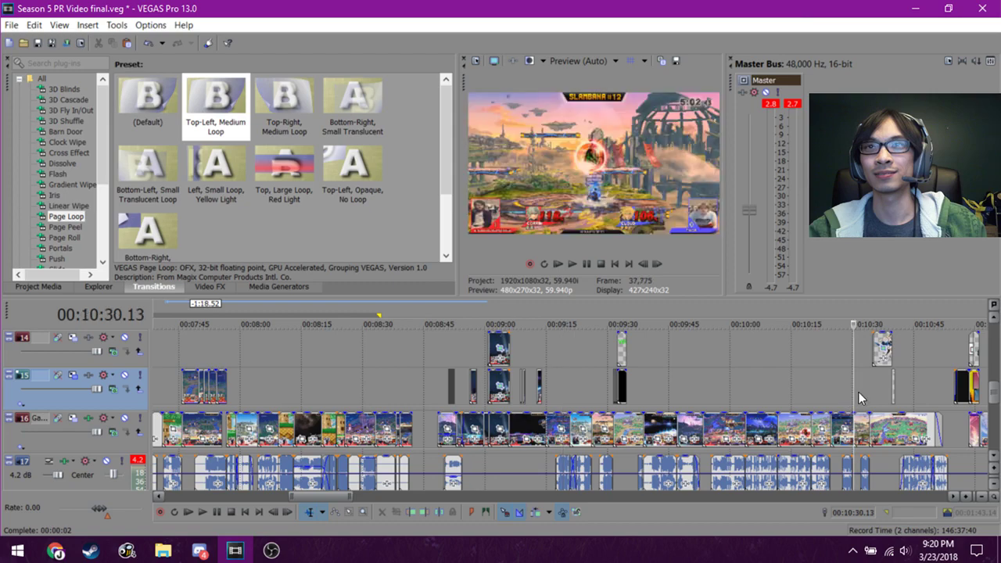
{"action": "left_click", "coordinate": [860, 391]}
{"action": "scroll", "coordinate": [863, 390], "scroll_direction": "down", "scroll_amount": 2}
{"action": "scroll", "coordinate": [863, 391], "scroll_direction": "up", "scroll_amount": 3}
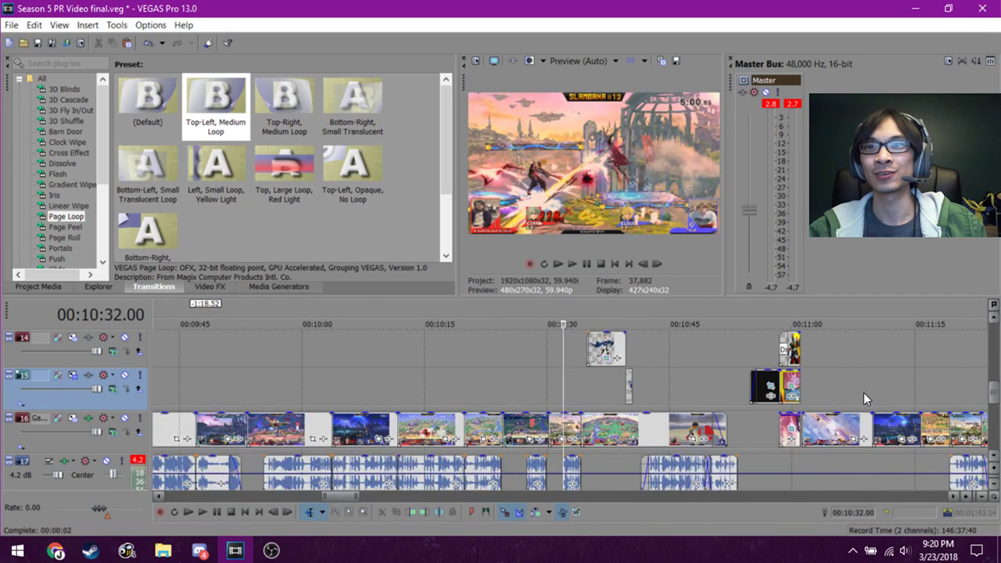
Preview the character image on track 14 over the gameplay at 00:10:36.02 and 00:10:37.50.
{"action": "left_click", "coordinate": [596, 392]}
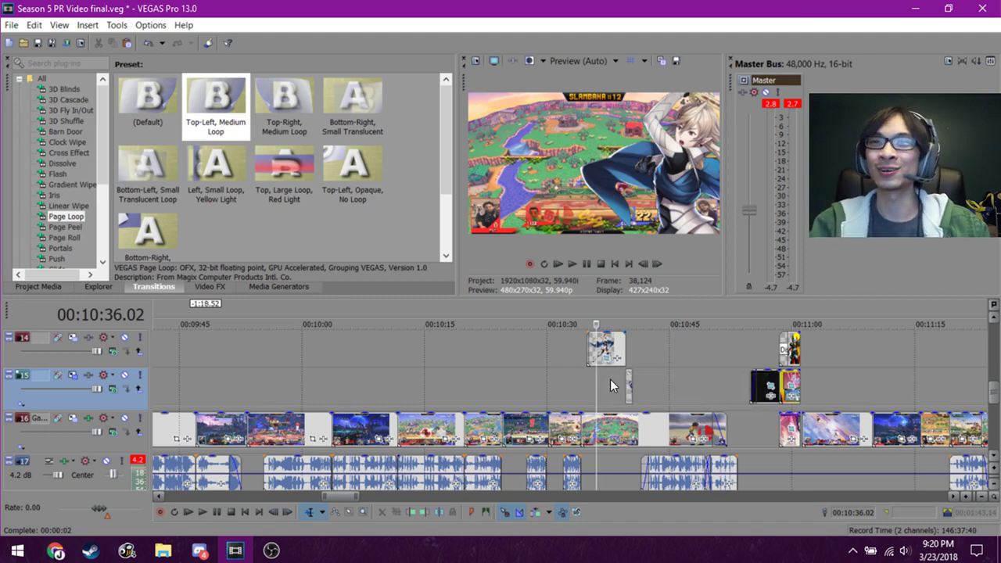
{"action": "left_click", "coordinate": [610, 379]}
{"action": "scroll", "coordinate": [621, 375], "scroll_direction": "up", "scroll_amount": 3}
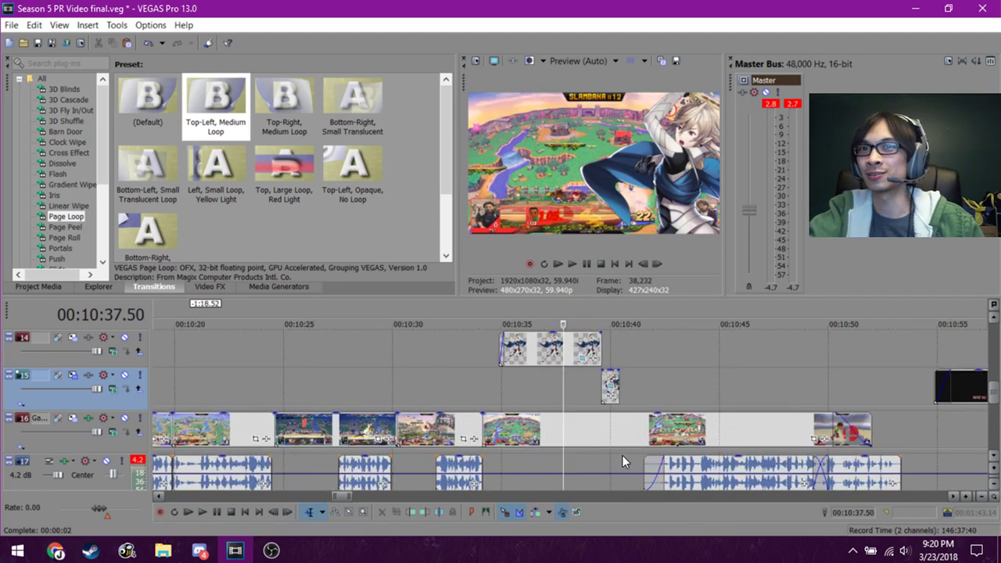
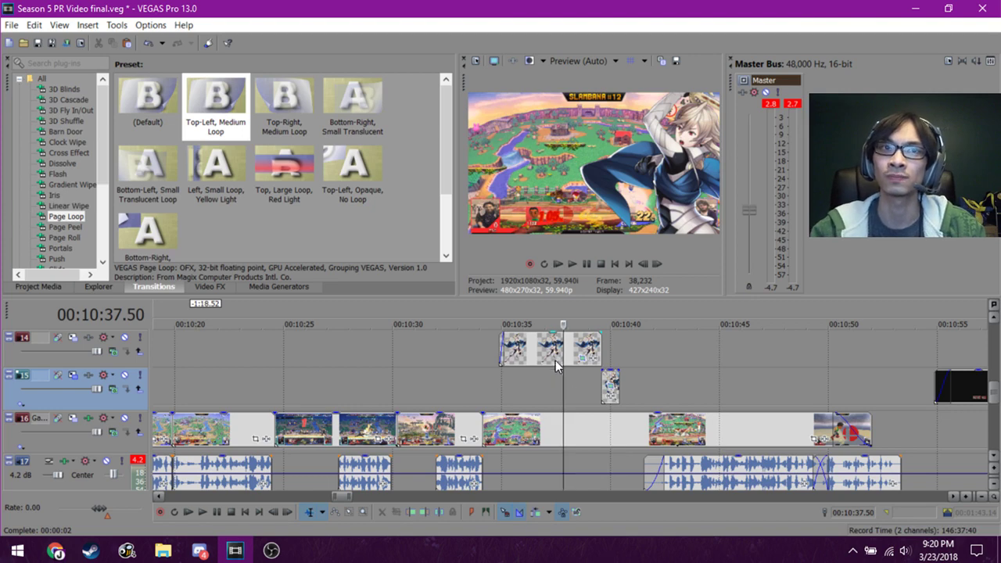
Preview the "Here Comes a New Challenger" title at 00:10:56.26, past the character image section.
{"action": "scroll", "coordinate": [565, 388], "scroll_direction": "down", "scroll_amount": 2}
{"action": "scroll", "coordinate": [566, 390], "scroll_direction": "down", "scroll_amount": 2}
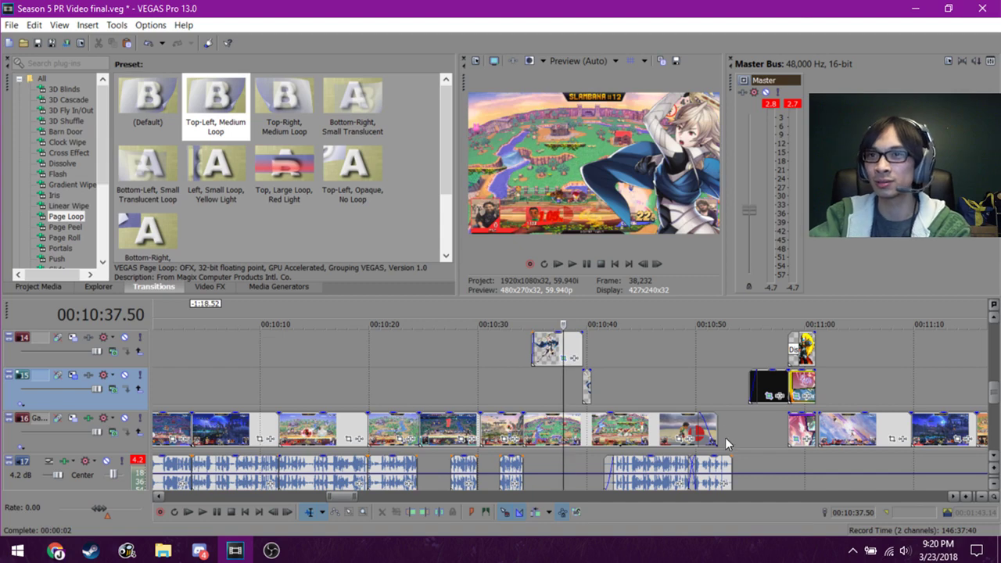
{"action": "scroll", "coordinate": [725, 445], "scroll_direction": "down", "scroll_amount": 3}
{"action": "scroll", "coordinate": [704, 459], "scroll_direction": "down", "scroll_amount": 1}
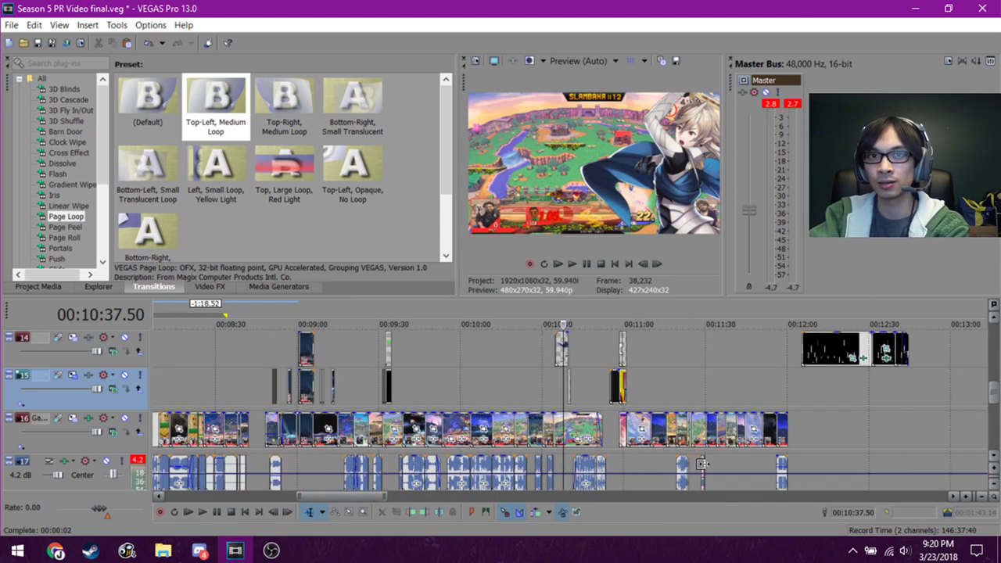
{"action": "scroll", "coordinate": [580, 399], "scroll_direction": "down", "scroll_amount": 1}
{"action": "left_click", "coordinate": [615, 414]}
{"action": "scroll", "coordinate": [610, 391], "scroll_direction": "up", "scroll_amount": 3}
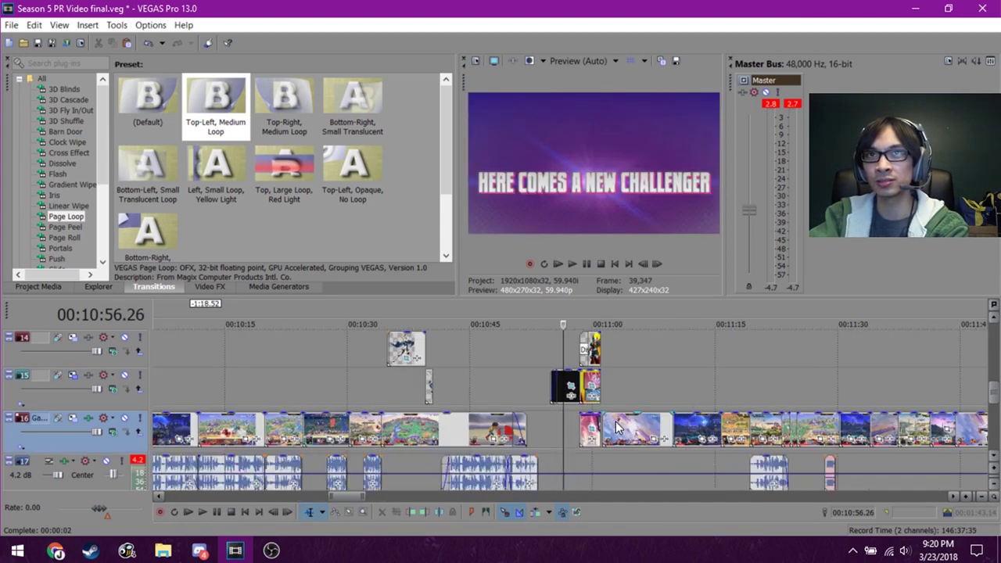
Preview the two-character title card at 00:10:59.12 and 00:11:00.00.
{"action": "left_click", "coordinate": [609, 381]}
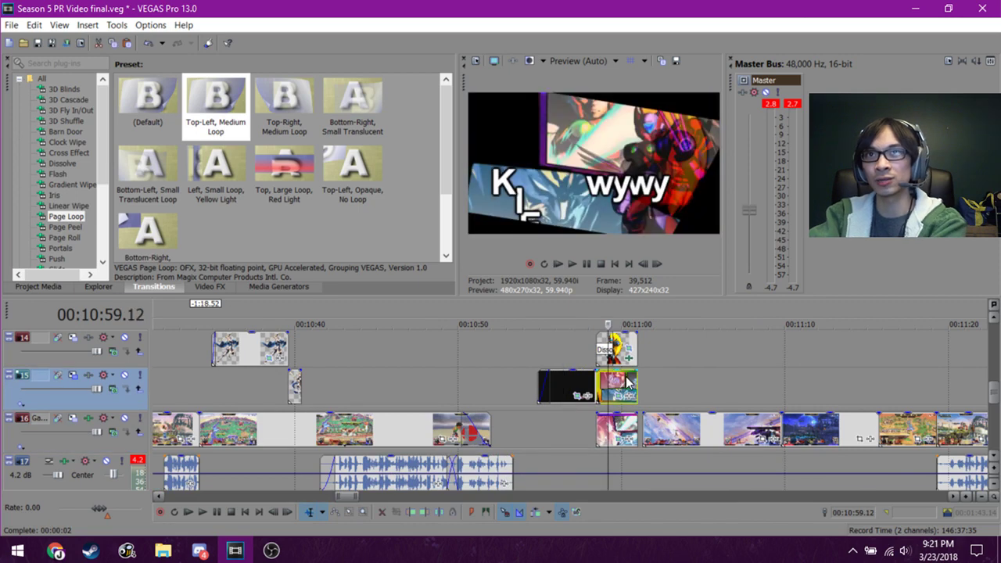
{"action": "left_click", "coordinate": [623, 391]}
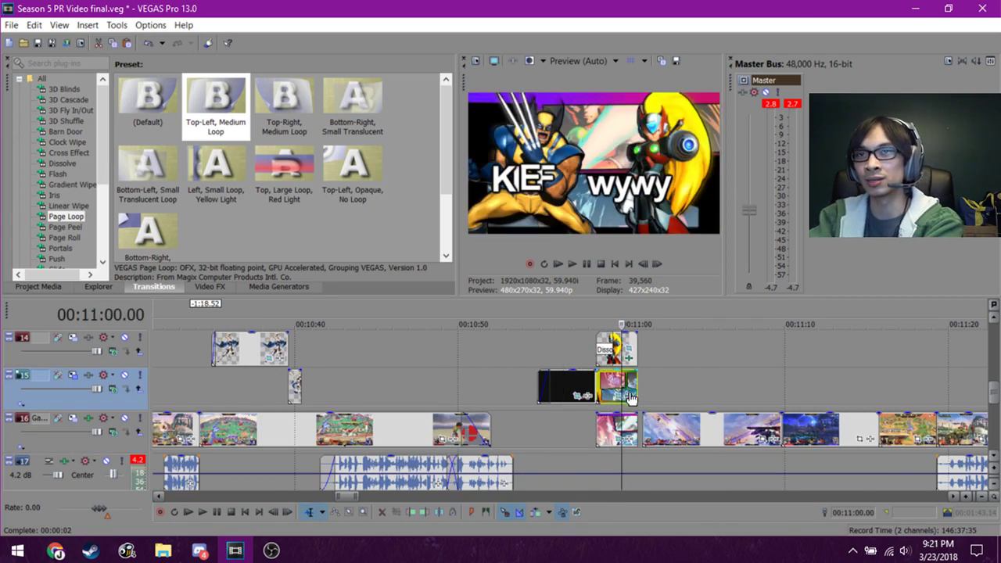
{"action": "scroll", "coordinate": [631, 398], "scroll_direction": "up", "scroll_amount": 2}
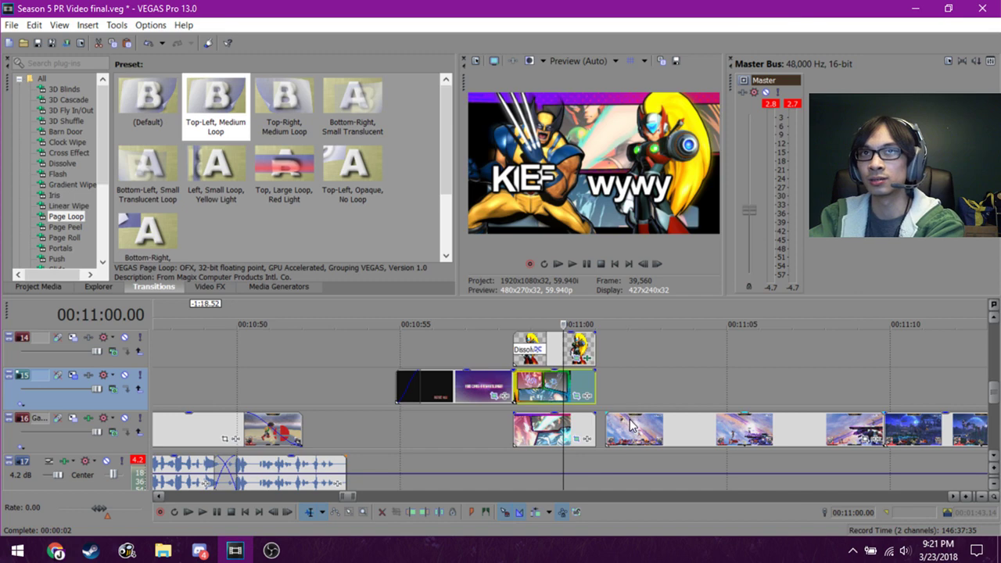
{"action": "scroll", "coordinate": [632, 425], "scroll_direction": "up", "scroll_amount": 1}
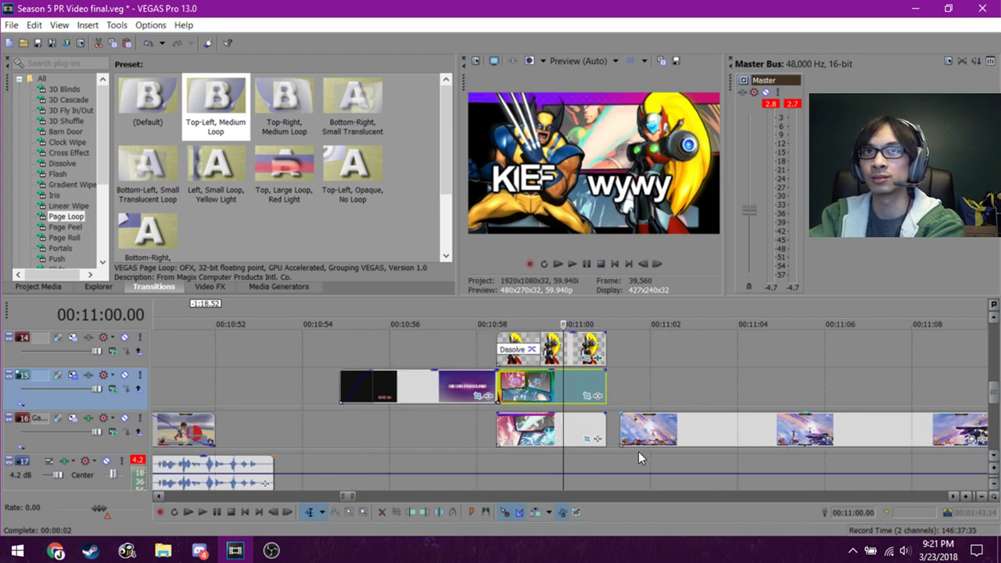
Preview the challenger title clip on track 15 from its start up to 00:10:57.35.
{"action": "left_click", "coordinate": [374, 351]}
{"action": "left_click", "coordinate": [347, 353]}
{"action": "left_click", "coordinate": [382, 354]}
{"action": "left_click", "coordinate": [460, 358]}
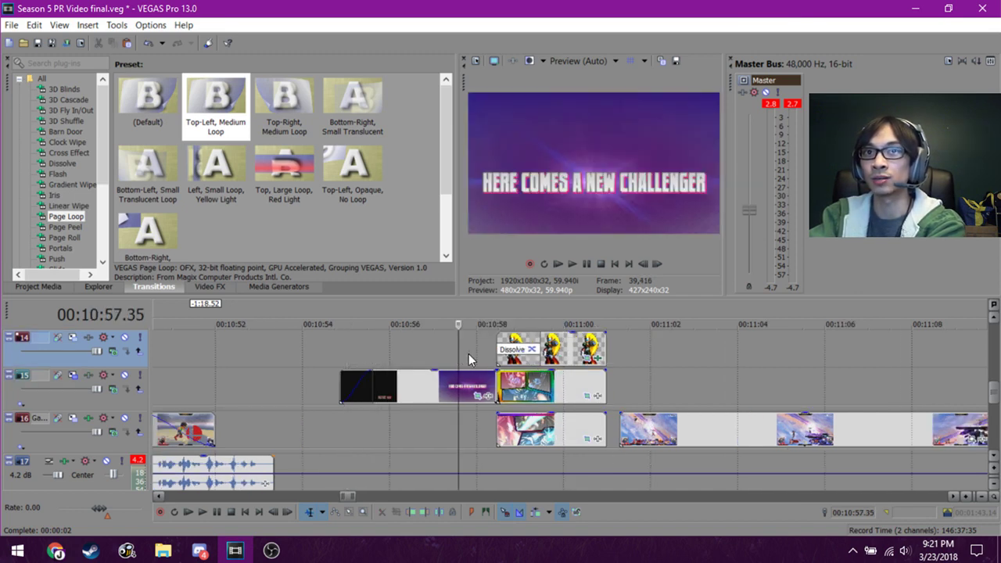
Examine the title card at 00:11:00.00 and 00:10:59.23 along with its character layers on tracks 13 and 14.
{"action": "left_click", "coordinate": [547, 380]}
{"action": "left_click", "coordinate": [566, 389]}
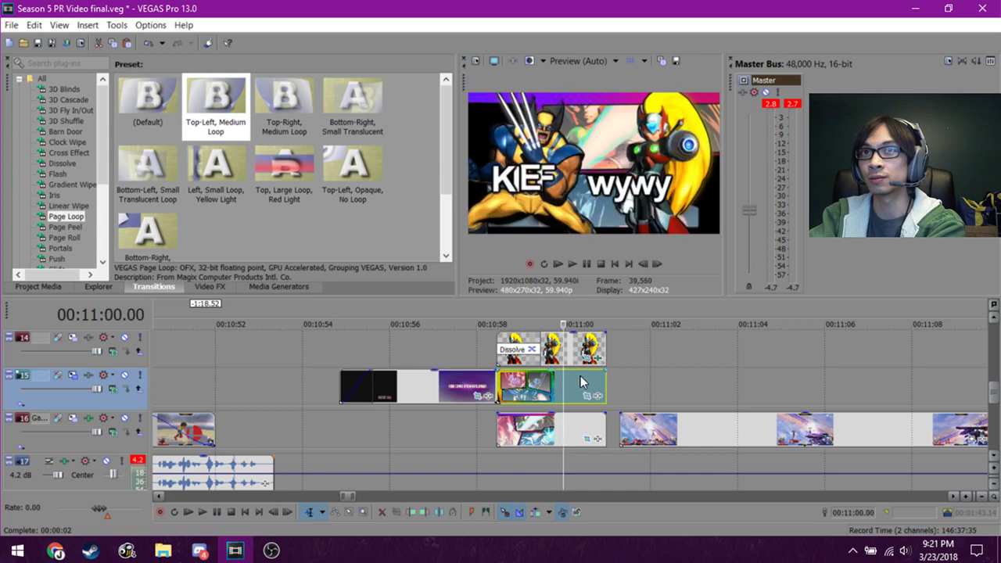
{"action": "left_click", "coordinate": [581, 376]}
{"action": "left_click", "coordinate": [559, 376]}
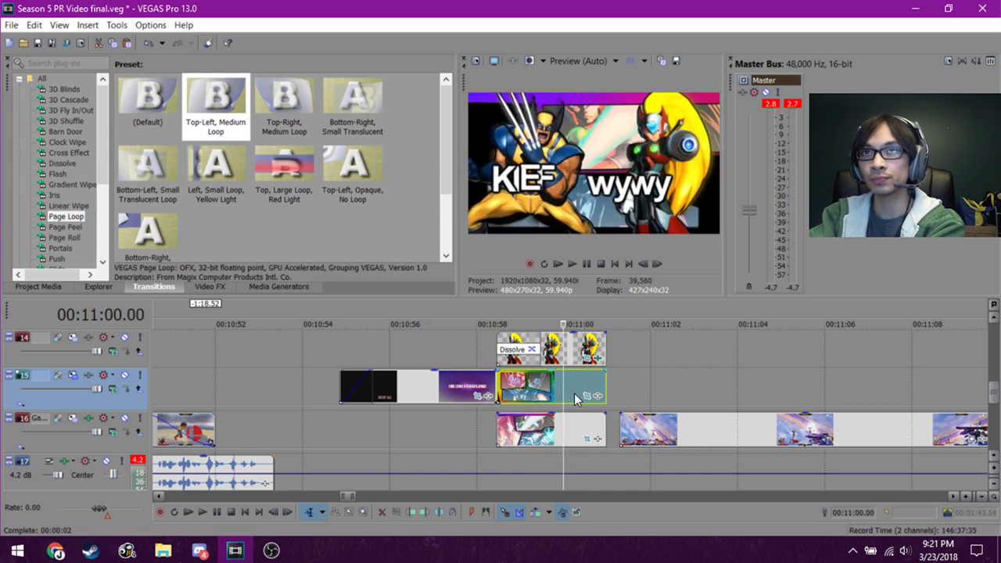
{"action": "scroll", "coordinate": [579, 392], "scroll_direction": "up", "scroll_amount": 1}
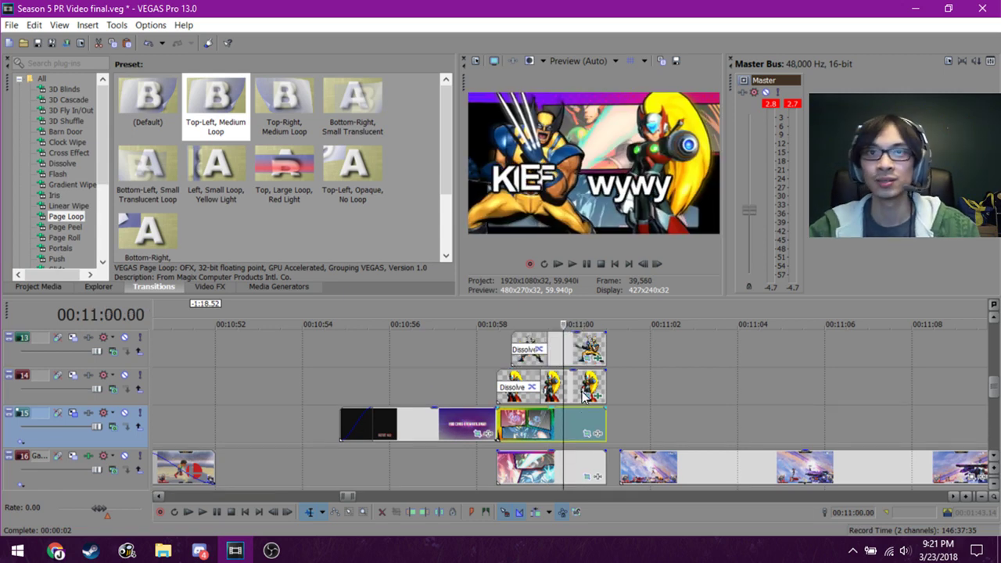
{"action": "left_click", "coordinate": [535, 426]}
{"action": "scroll", "coordinate": [530, 435], "scroll_direction": "down", "scroll_amount": 1}
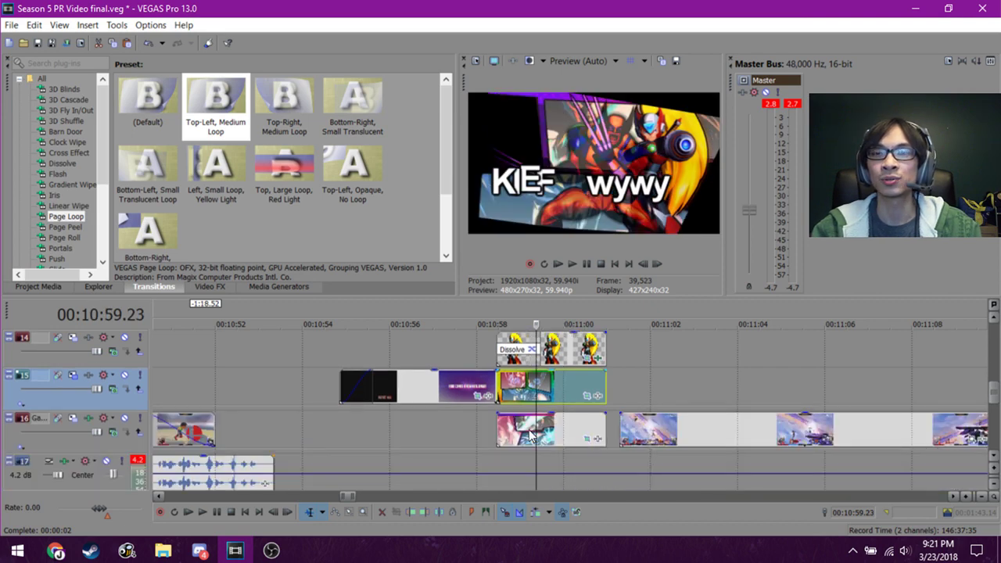
Copy the challenger title clip to track 13 ahead of the original and extend its end to expose the rest of the source footage.
{"action": "left_click", "coordinate": [448, 376]}
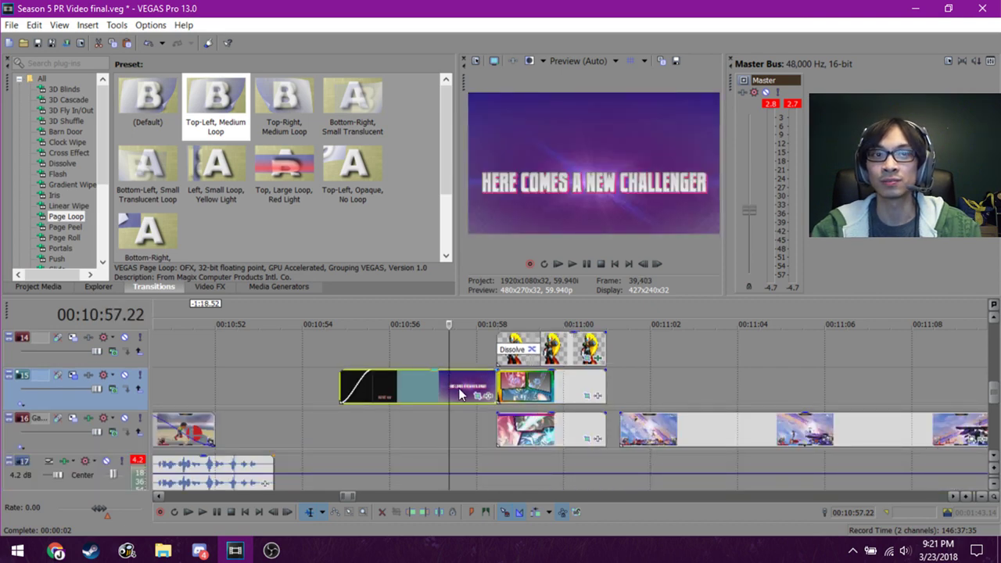
{"action": "scroll", "coordinate": [375, 438], "scroll_direction": "up", "scroll_amount": 2}
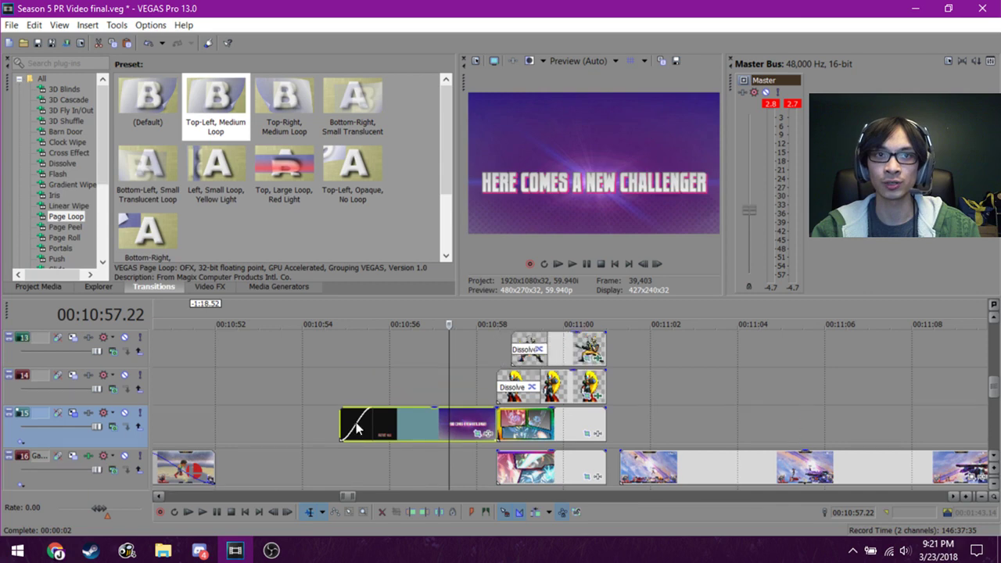
{"action": "left_click", "coordinate": [195, 389]}
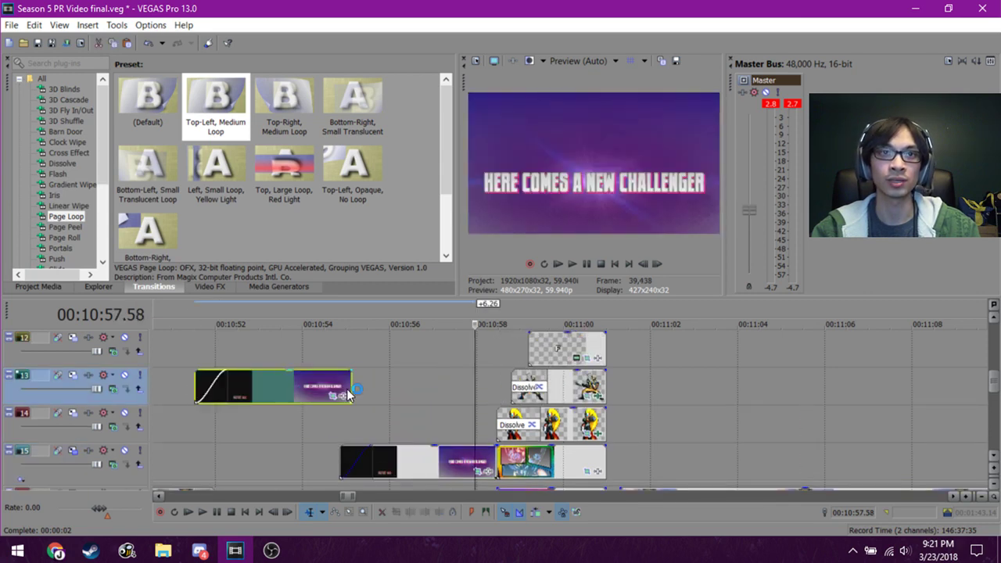
{"action": "left_click_drag", "start_coordinate": [351, 389], "coordinate": [479, 382]}
{"action": "left_click_drag", "start_coordinate": [410, 389], "coordinate": [300, 389]}
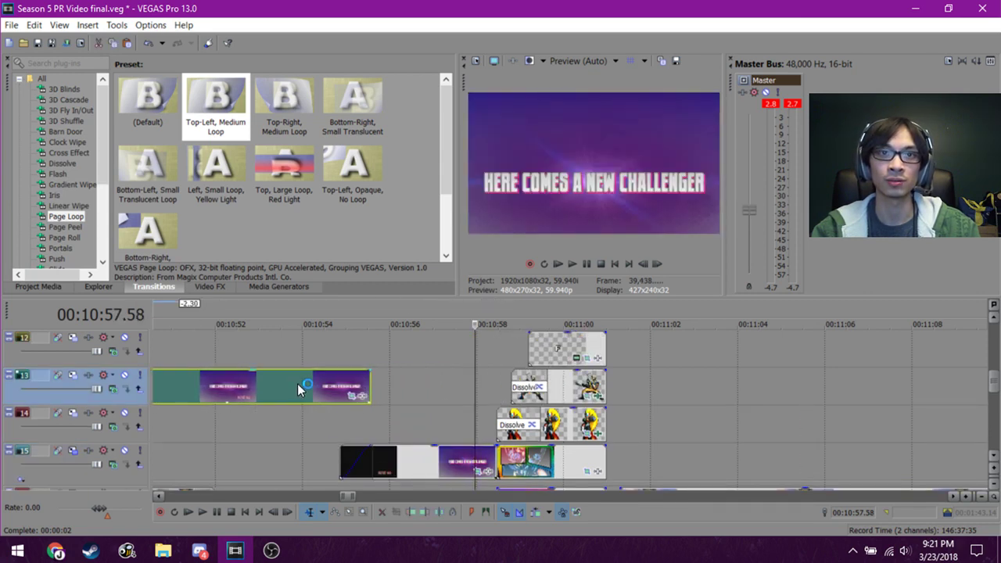
{"action": "left_click_drag", "start_coordinate": [371, 379], "coordinate": [468, 379]}
{"action": "left_click", "coordinate": [379, 386]}
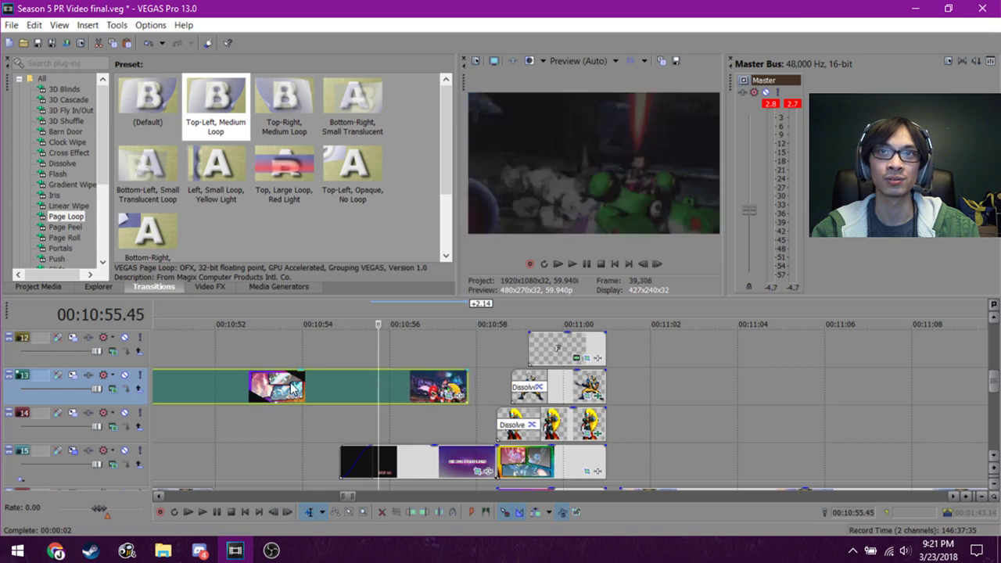
Play the extended copy on track 13, and preview its footage at 00:10:57.06 and 00:10:57.22.
{"action": "left_click", "coordinate": [279, 355]}
{"action": "key", "text": "space"}
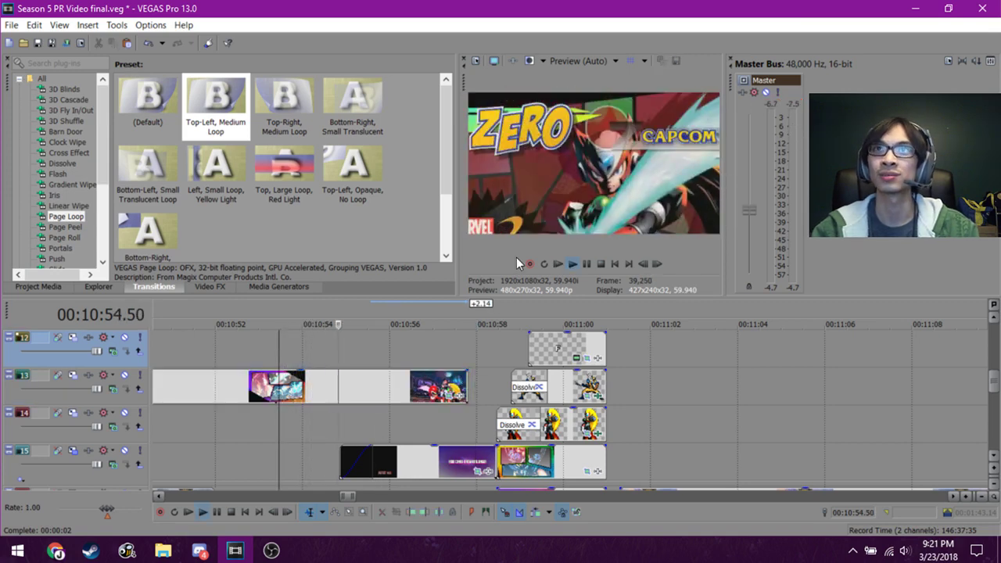
{"action": "key", "text": "space"}
{"action": "left_click", "coordinate": [438, 349]}
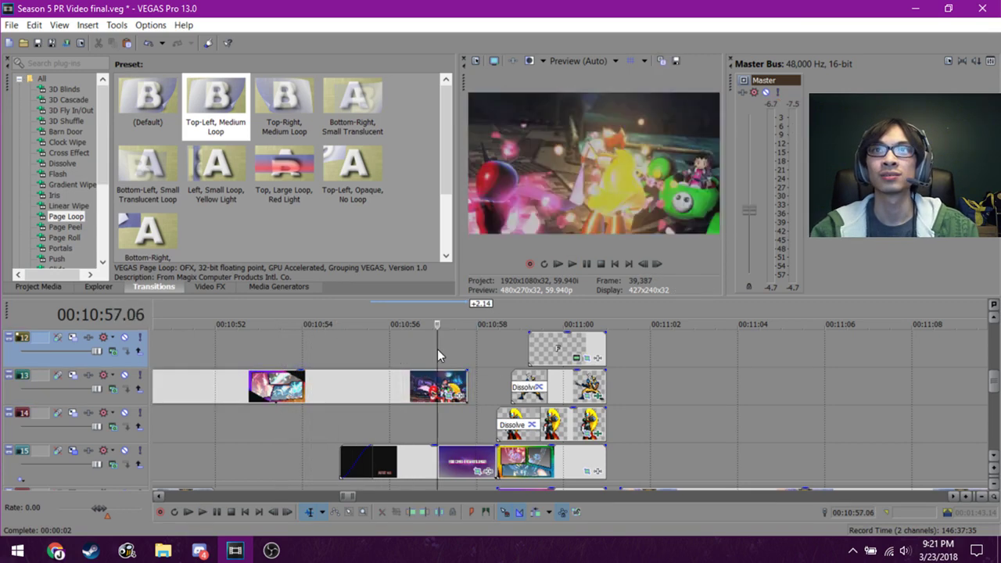
{"action": "left_click", "coordinate": [449, 346]}
{"action": "scroll", "coordinate": [454, 353], "scroll_direction": "down", "scroll_amount": 3}
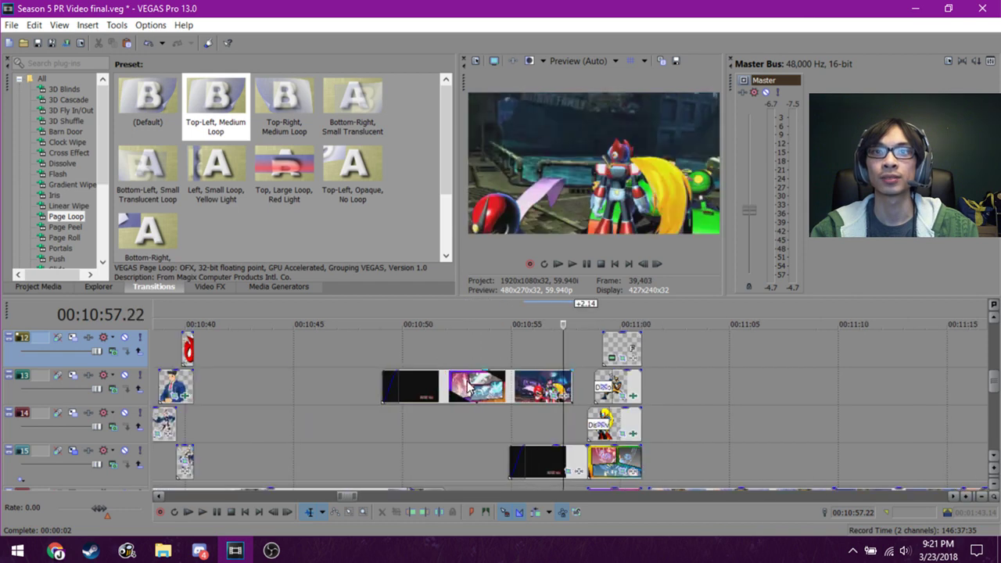
Remove the extended copy of the challenger title clip from track 13.
{"action": "left_click", "coordinate": [491, 387]}
{"action": "key", "text": "Delete"}
{"action": "scroll", "coordinate": [560, 397], "scroll_direction": "down", "scroll_amount": 1}
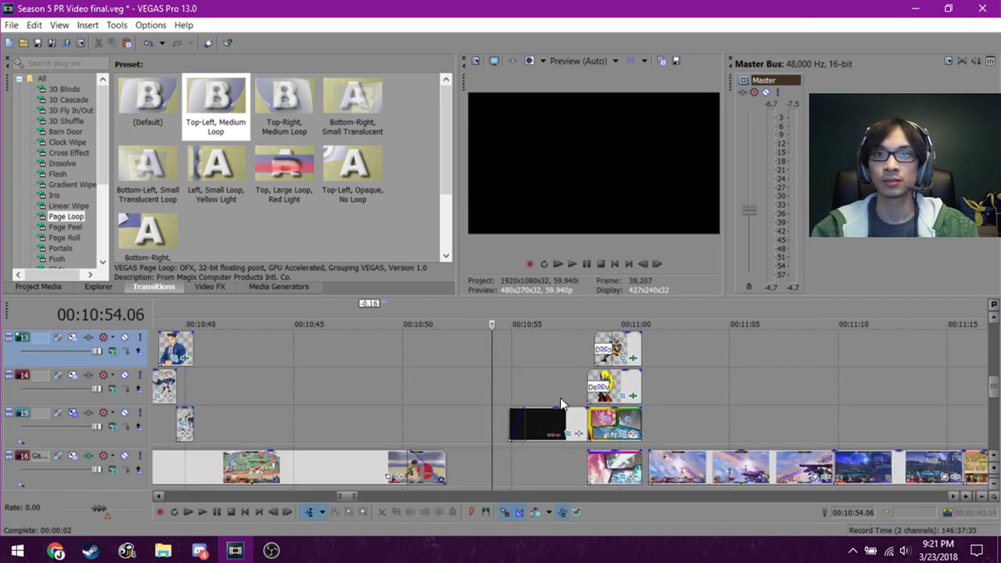
{"action": "key", "text": "ctrl+z"}
{"action": "key", "text": "ctrl+z"}
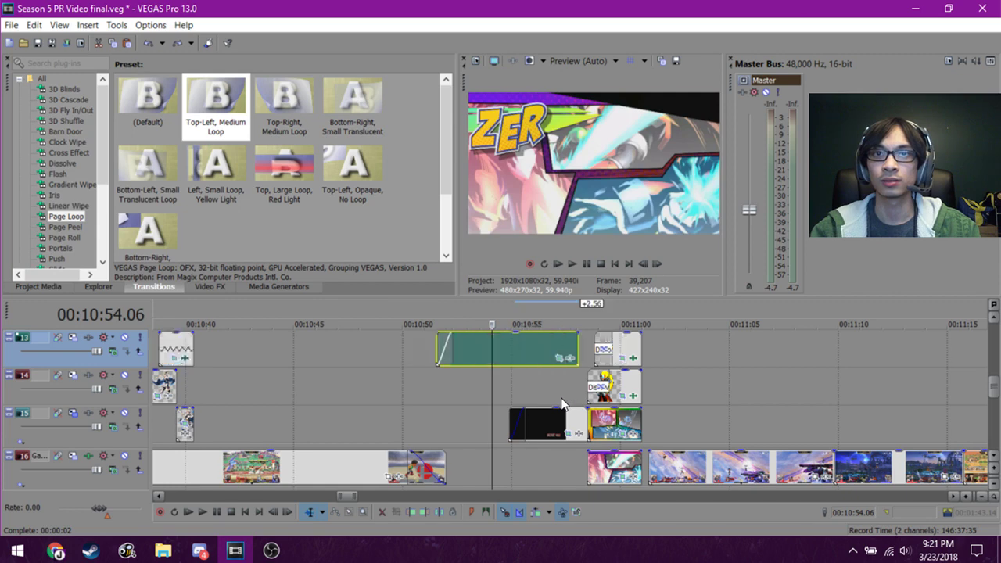
{"action": "left_click", "coordinate": [525, 342]}
{"action": "key", "text": "Delete"}
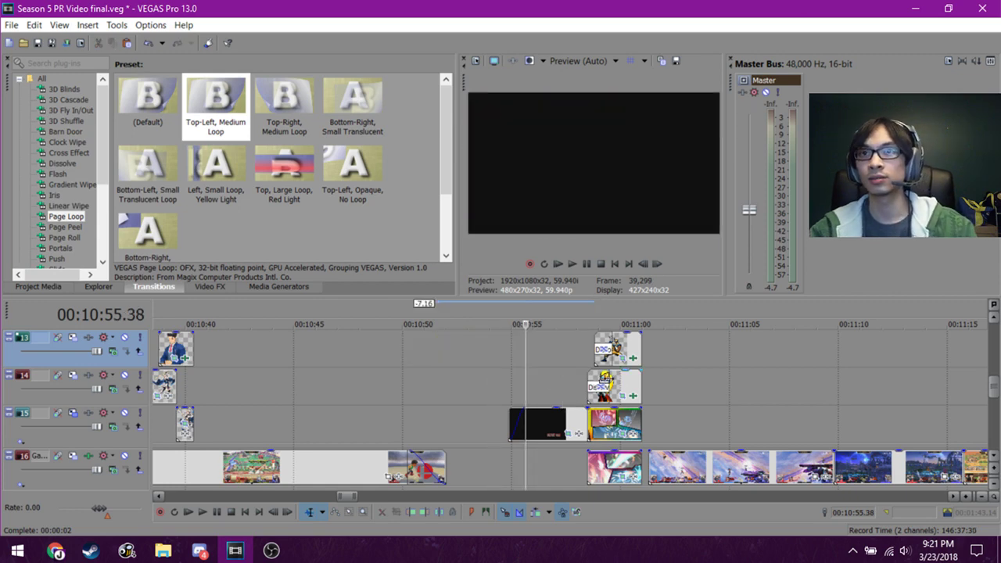
Preview the title card at 00:11:00.00 and play the Slambana #12 gameplay from about 00:11:01.
{"action": "left_click", "coordinate": [635, 387]}
{"action": "scroll", "coordinate": [559, 388], "scroll_direction": "up", "scroll_amount": 3}
{"action": "scroll", "coordinate": [559, 389], "scroll_direction": "up", "scroll_amount": 1}
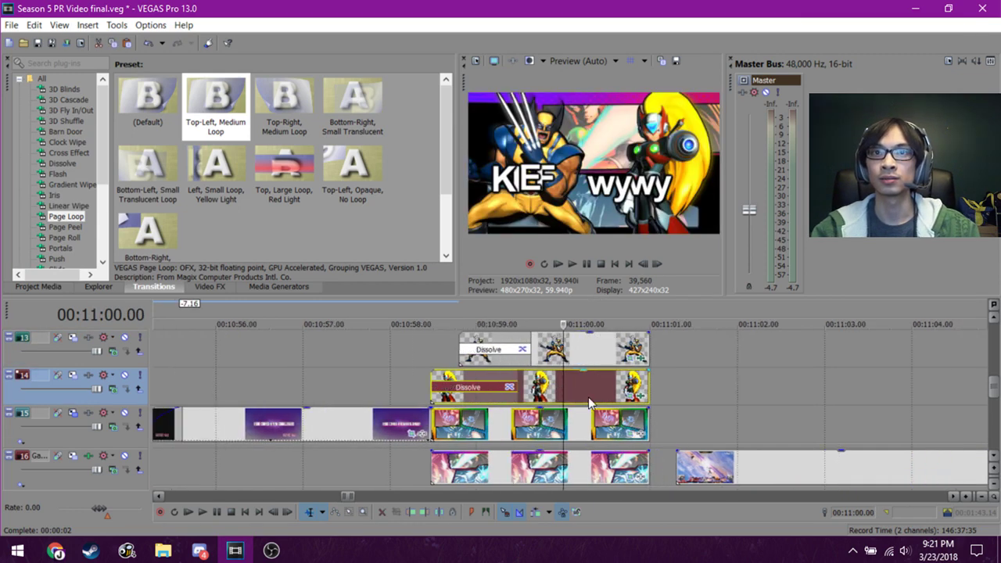
{"action": "left_click", "coordinate": [672, 416]}
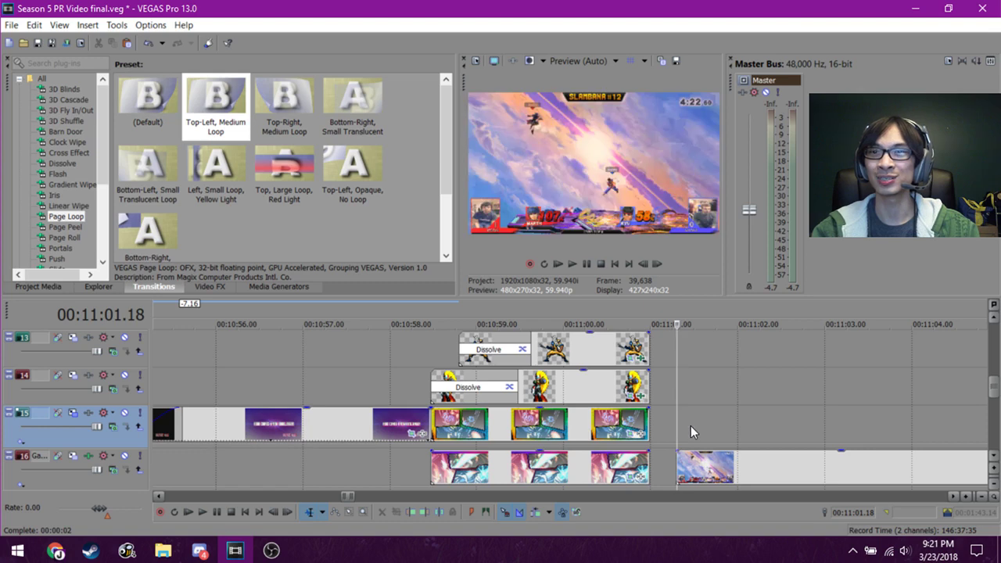
{"action": "key", "text": "space"}
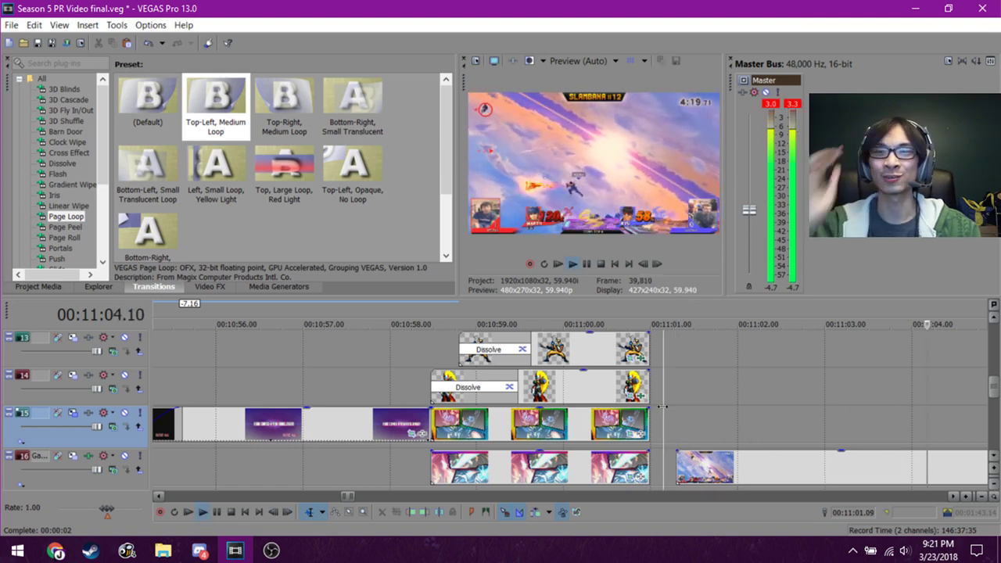
{"action": "key", "text": "space"}
Preview the title card's build-up at 00:10:58.47, 00:10:59.28, 00:10:59.52 and 00:11:00.00.
{"action": "left_click", "coordinate": [459, 423]}
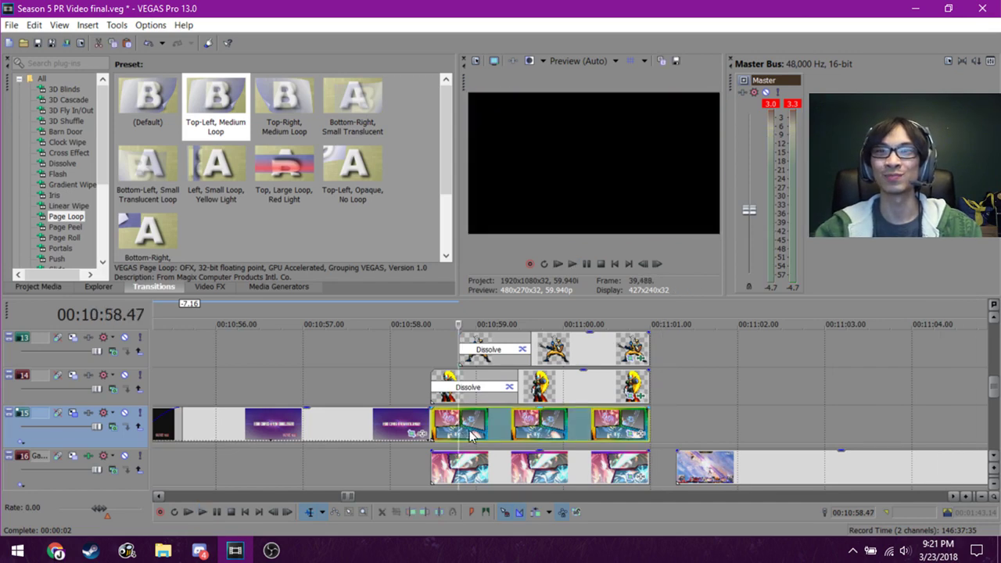
{"action": "left_click", "coordinate": [480, 420]}
{"action": "left_click", "coordinate": [516, 420]}
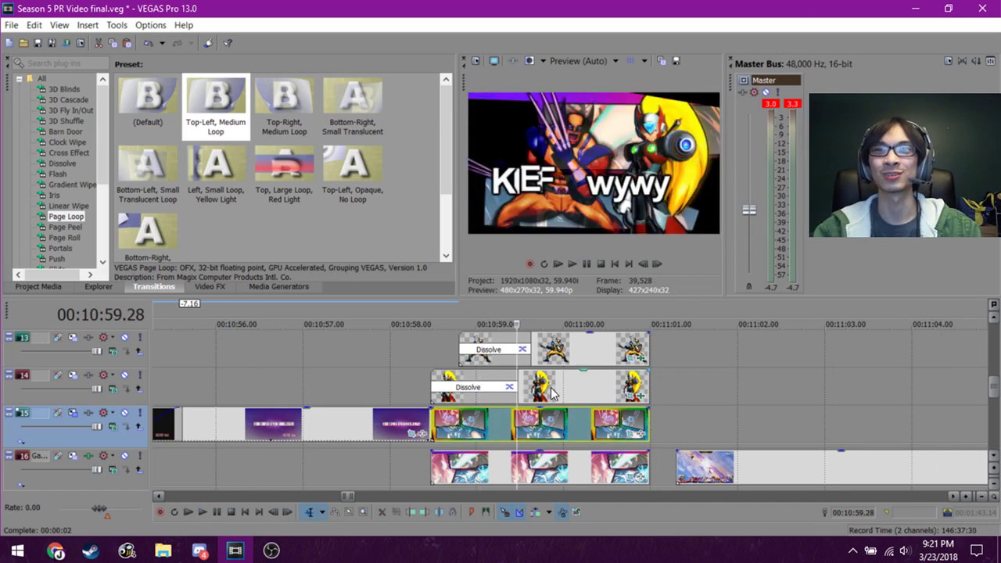
{"action": "left_click", "coordinate": [552, 393]}
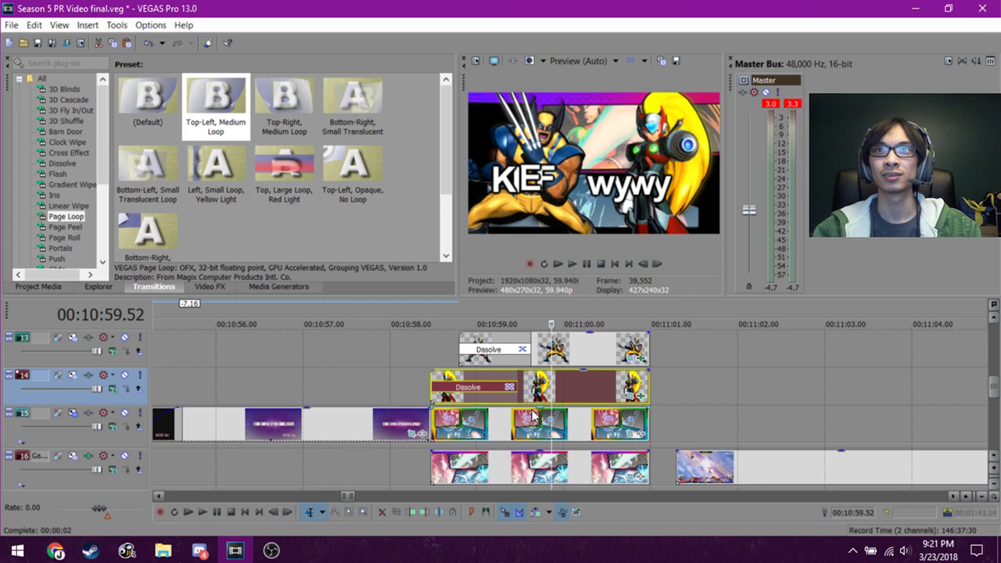
{"action": "left_click", "coordinate": [537, 420]}
{"action": "left_click", "coordinate": [567, 313]}
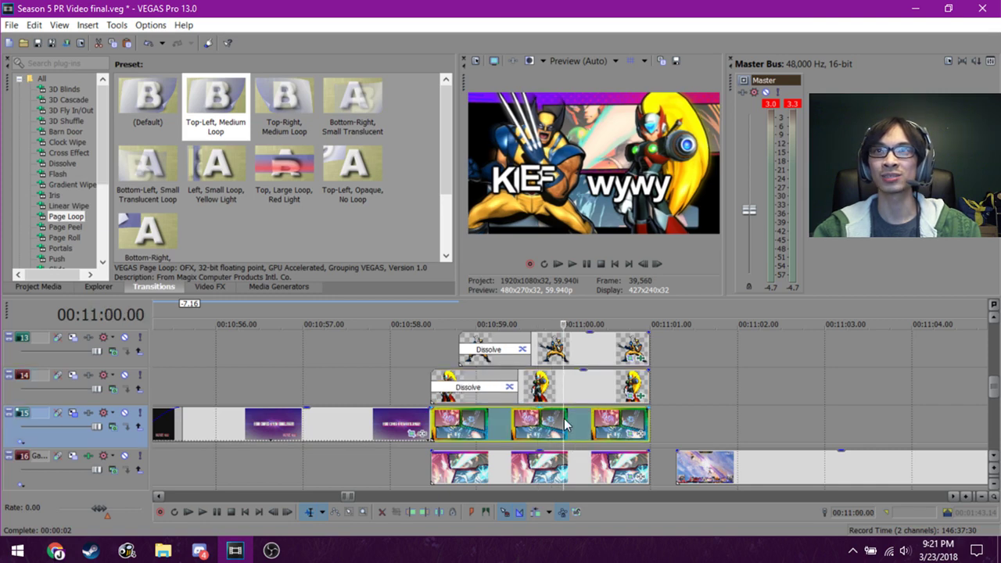
Mute the character image tracks 13 and 14 to isolate the title card's background and name text.
{"action": "scroll", "coordinate": [635, 393], "scroll_direction": "down", "scroll_amount": 1}
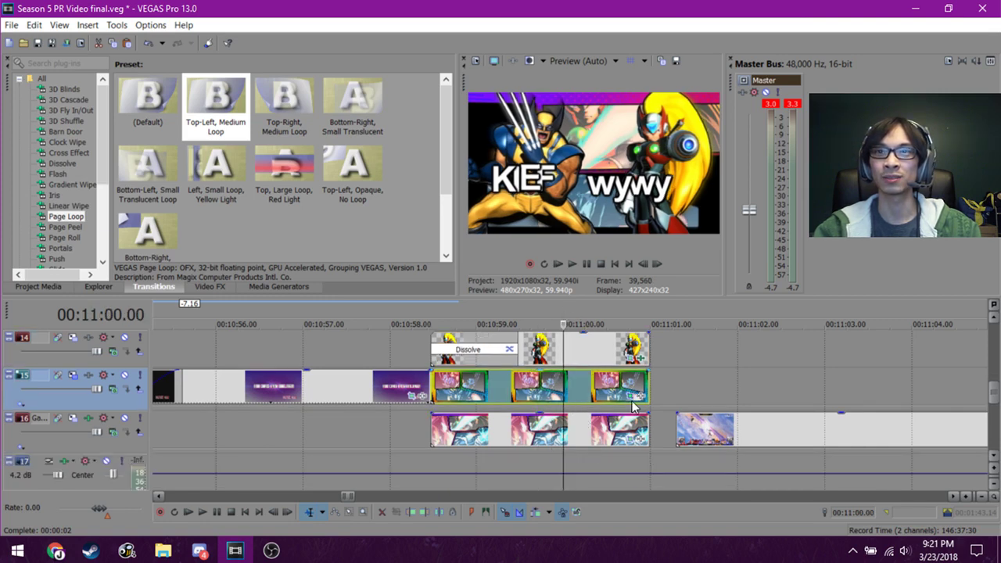
{"action": "scroll", "coordinate": [631, 411], "scroll_direction": "up", "scroll_amount": 2}
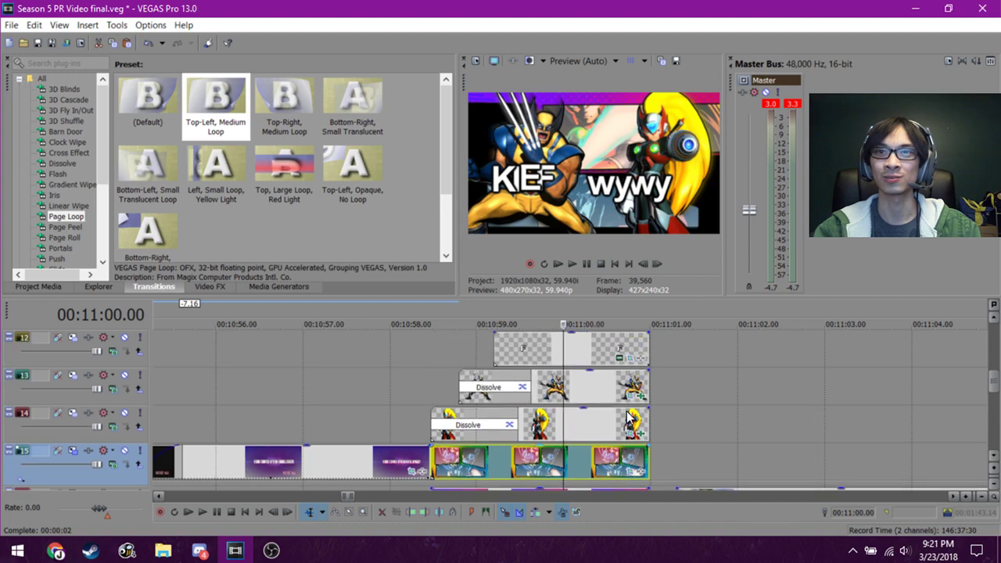
{"action": "left_click", "coordinate": [125, 413]}
{"action": "left_click", "coordinate": [125, 374]}
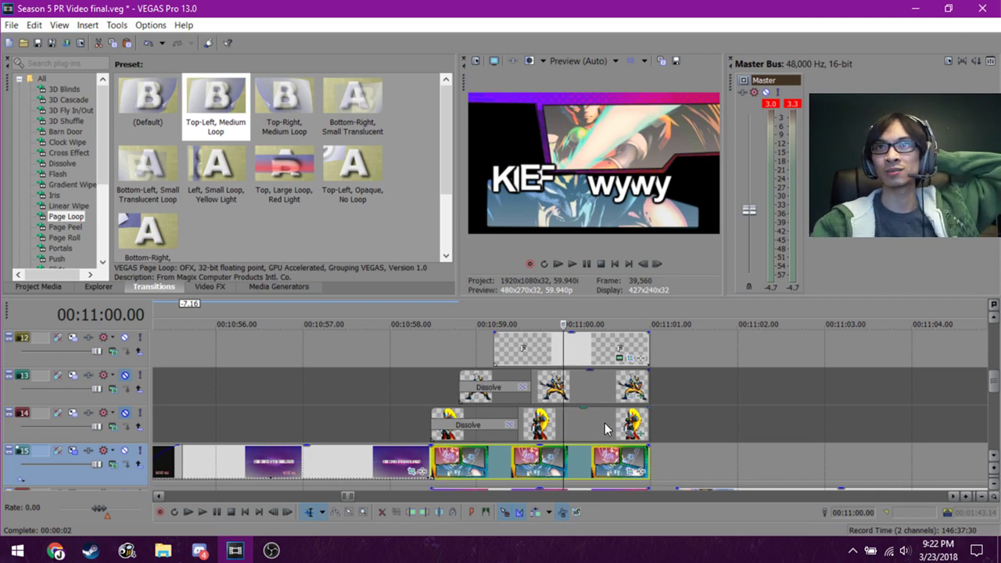
{"action": "scroll", "coordinate": [616, 436], "scroll_direction": "down", "scroll_amount": 1}
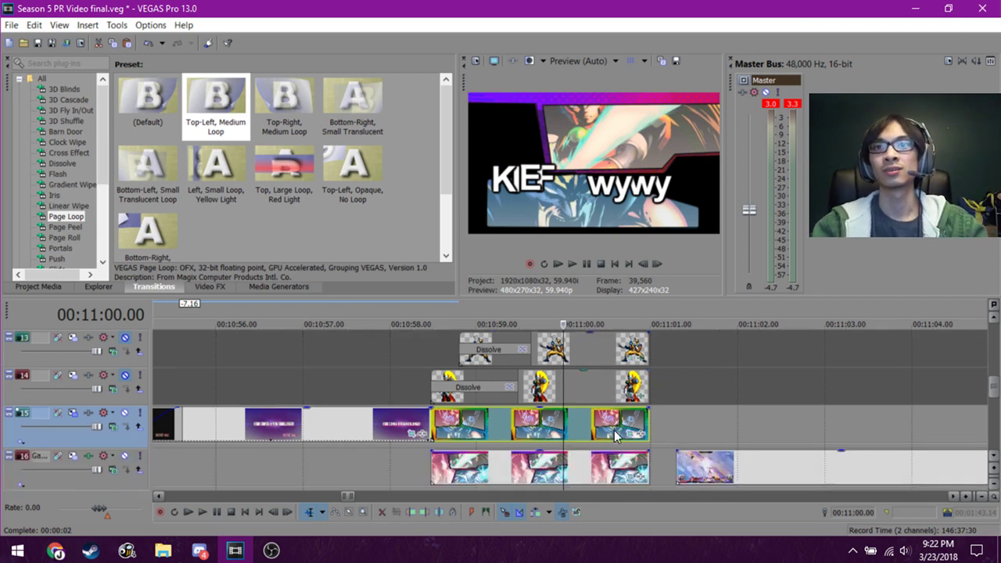
Examine the Pan/Crop masks of the title card's background images on tracks 16 and 15, including the track 16 mask keyframe.
{"action": "left_click", "coordinate": [630, 475]}
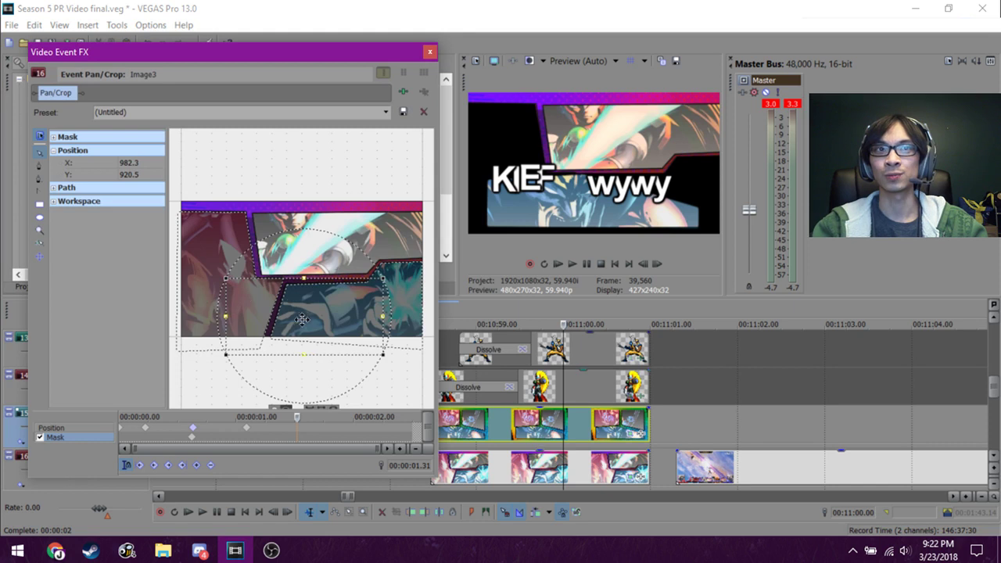
{"action": "left_click", "coordinate": [192, 437]}
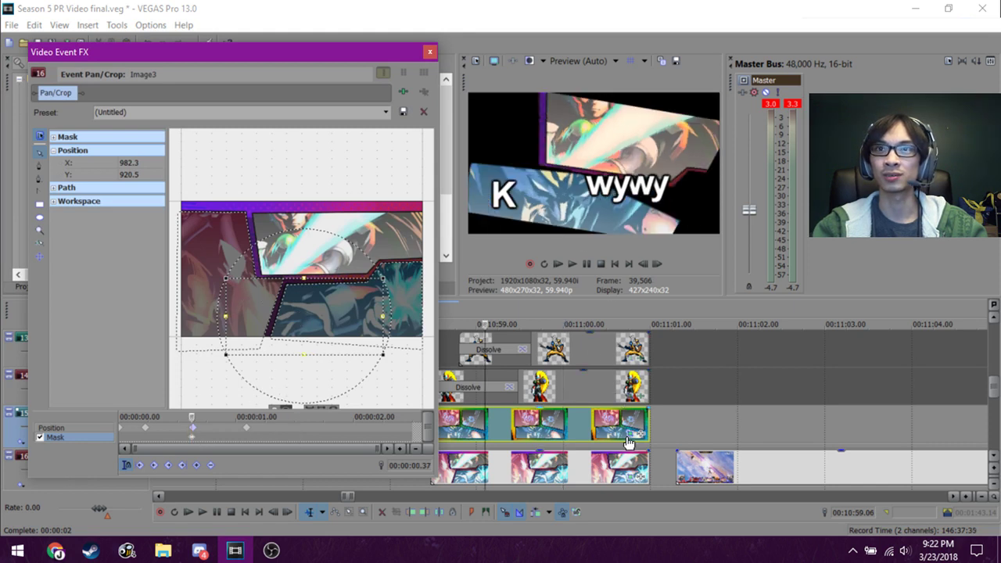
{"action": "left_click", "coordinate": [604, 440]}
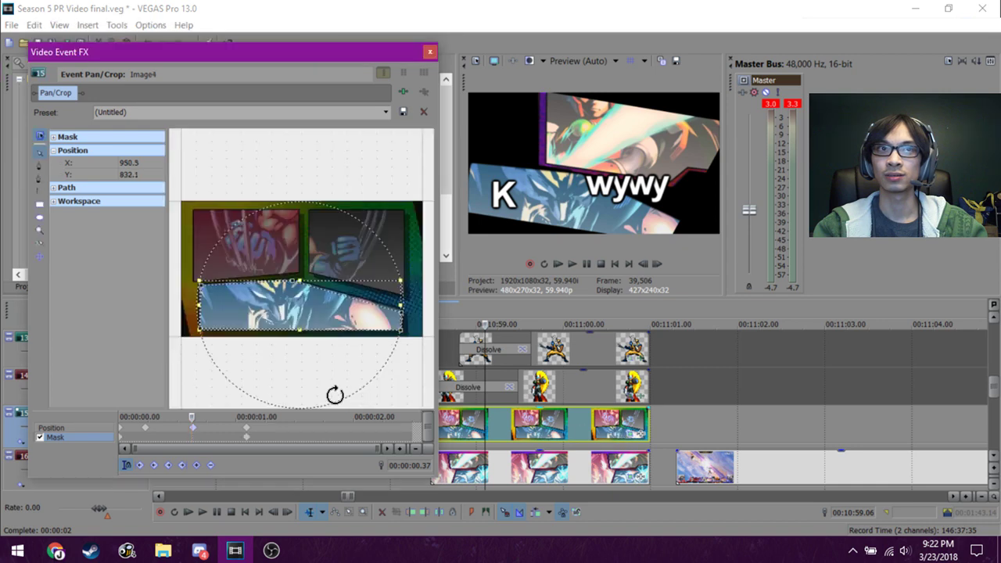
{"action": "left_click", "coordinate": [430, 53]}
Unmute character image tracks 13 and 14 and preview the full title card at 00:11:00.06.
{"action": "left_click", "coordinate": [571, 395]}
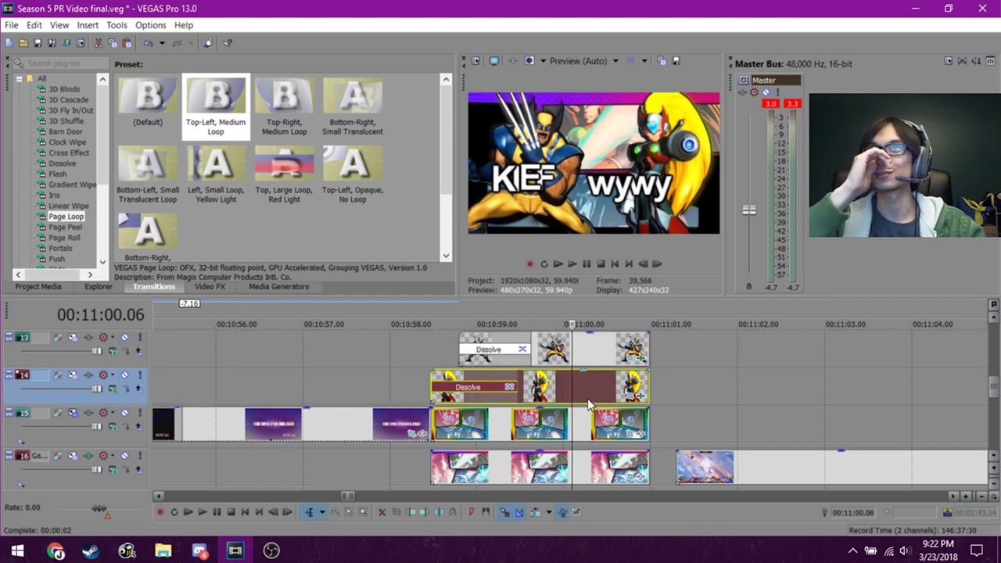
{"action": "scroll", "coordinate": [587, 399], "scroll_direction": "down", "scroll_amount": 1}
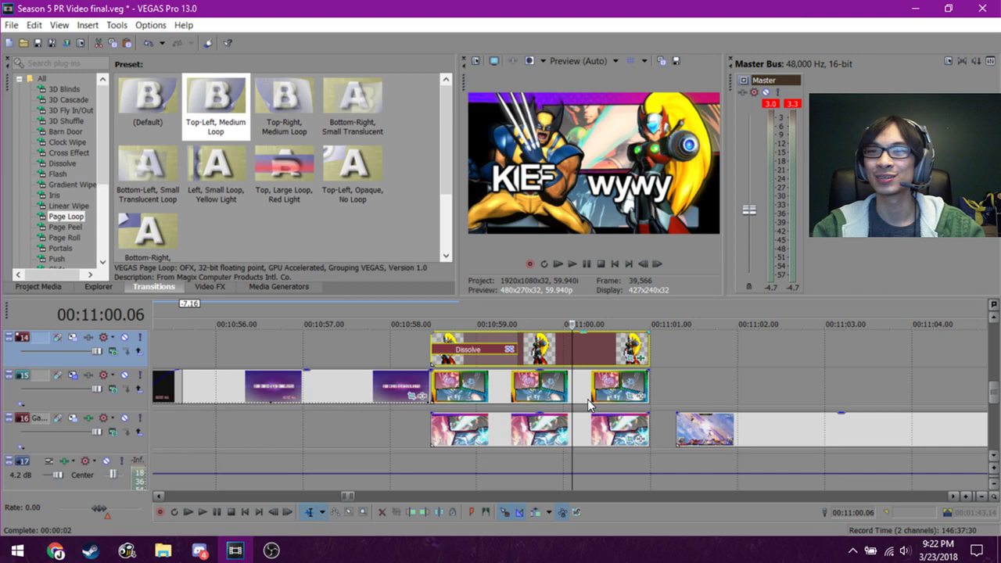
Play the gameplay clips that follow the title card from 00:11:01.22 to about 00:11:24.
{"action": "left_click", "coordinate": [708, 398]}
{"action": "scroll", "coordinate": [708, 397], "scroll_direction": "down", "scroll_amount": 1}
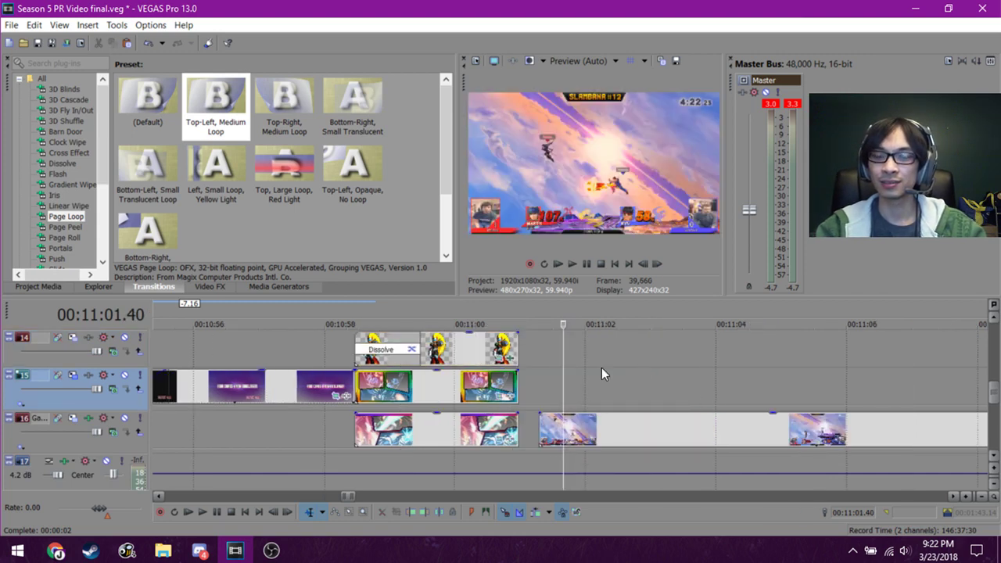
{"action": "left_click", "coordinate": [543, 389]}
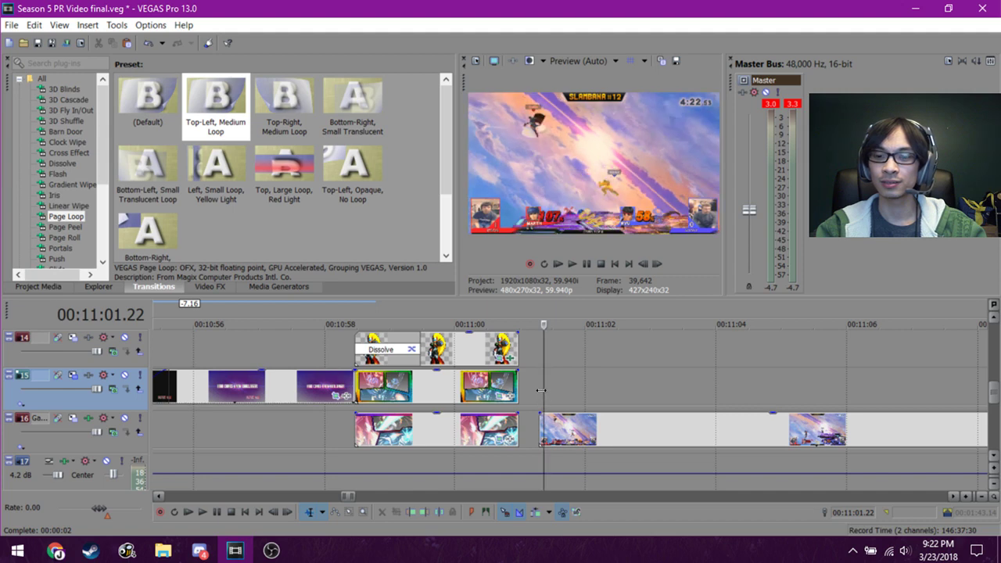
{"action": "key", "text": "space"}
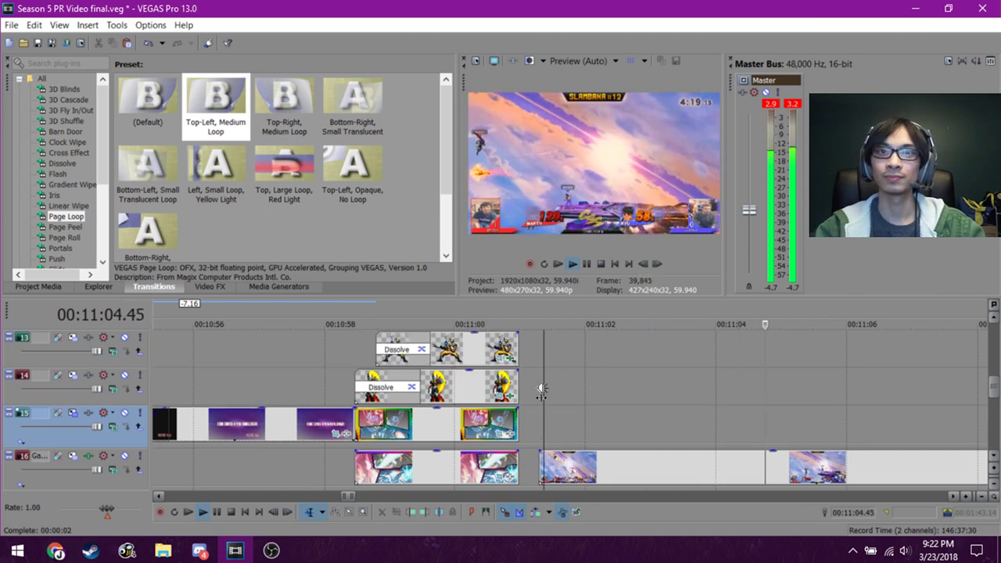
{"action": "scroll", "coordinate": [542, 388], "scroll_direction": "up", "scroll_amount": 1}
{"action": "scroll", "coordinate": [543, 388], "scroll_direction": "down", "scroll_amount": 1}
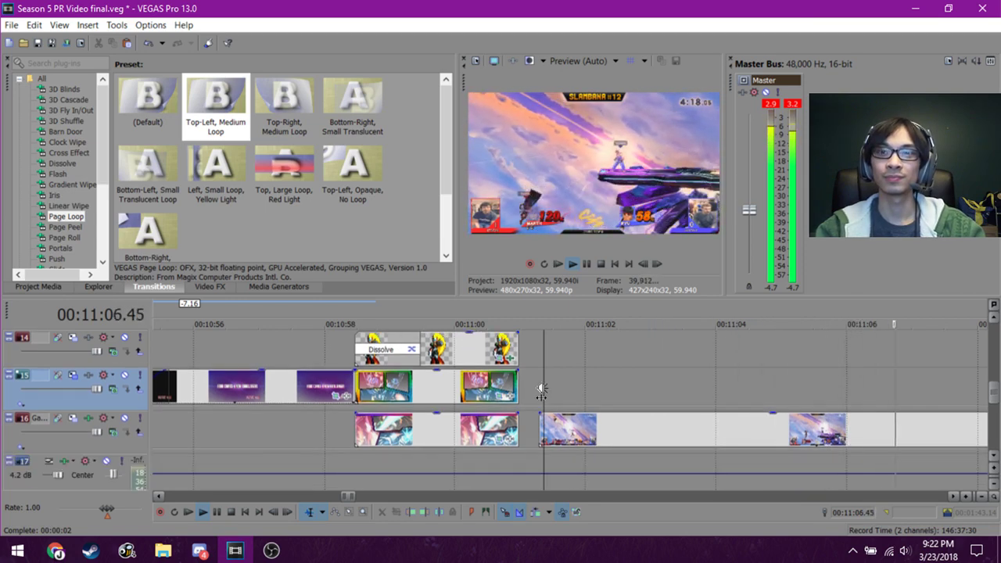
{"action": "scroll", "coordinate": [546, 382], "scroll_direction": "down", "scroll_amount": 2}
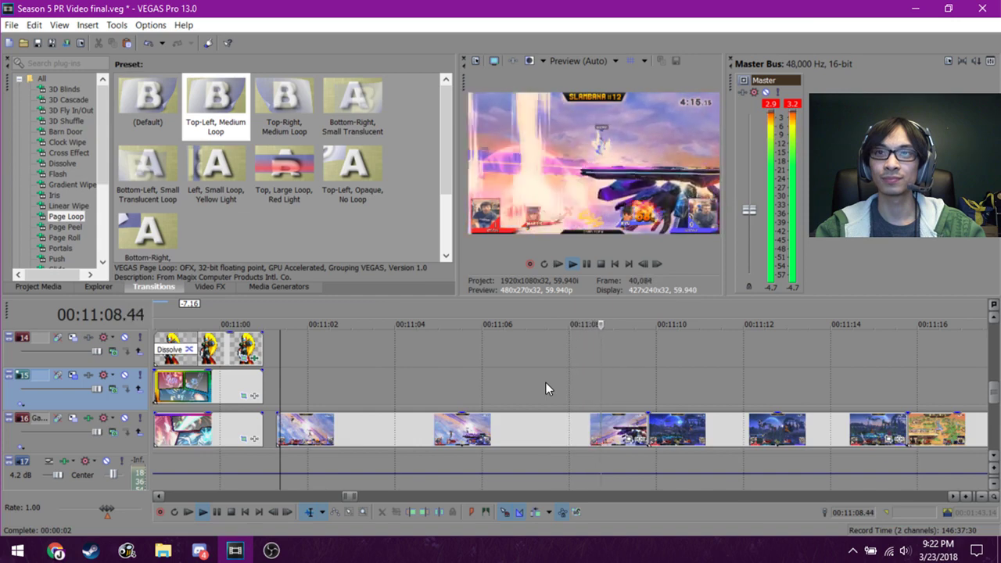
{"action": "scroll", "coordinate": [546, 383], "scroll_direction": "up", "scroll_amount": 1}
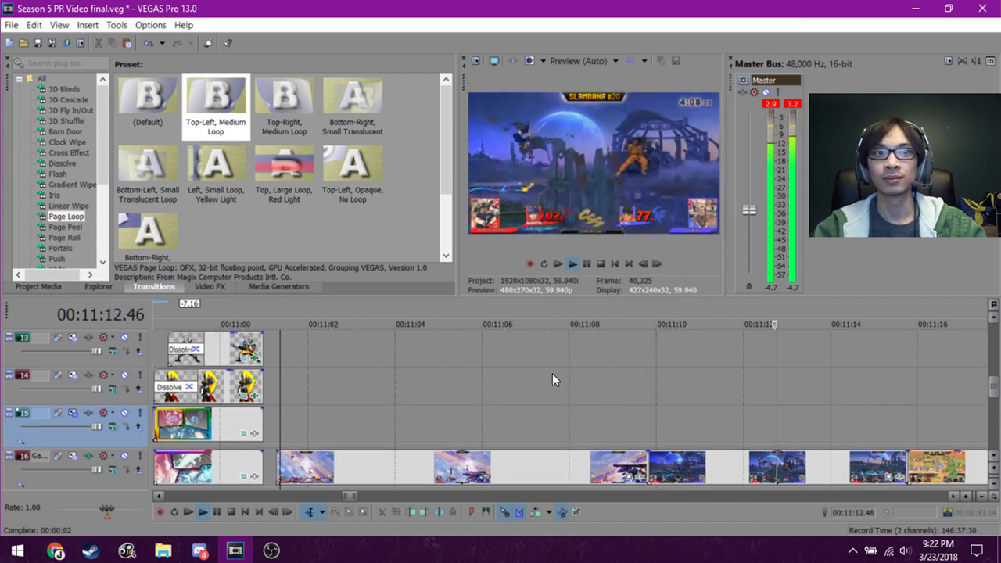
{"action": "scroll", "coordinate": [553, 373], "scroll_direction": "down", "scroll_amount": 2}
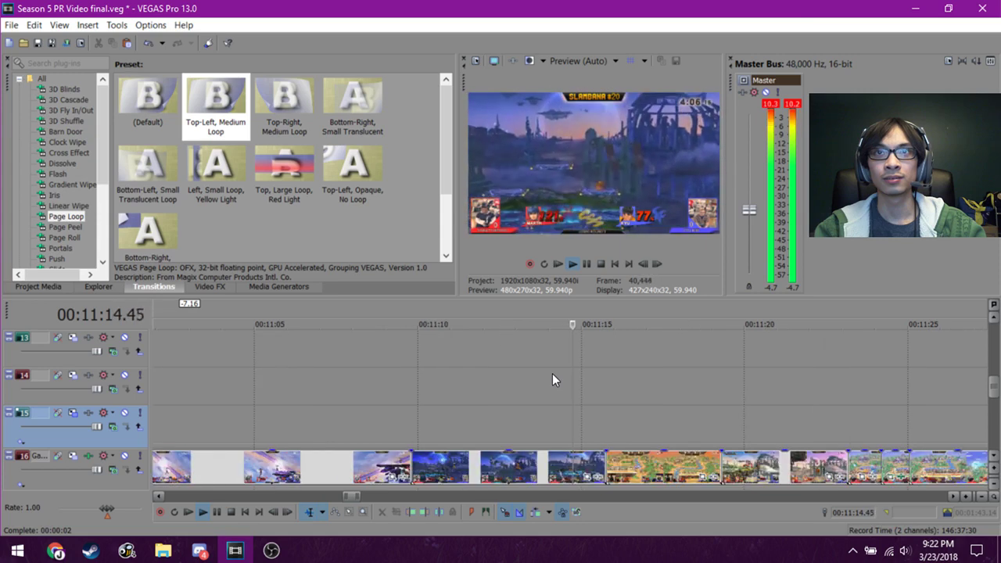
{"action": "scroll", "coordinate": [552, 373], "scroll_direction": "down", "scroll_amount": 1}
{"action": "scroll", "coordinate": [552, 373], "scroll_direction": "down", "scroll_amount": 2}
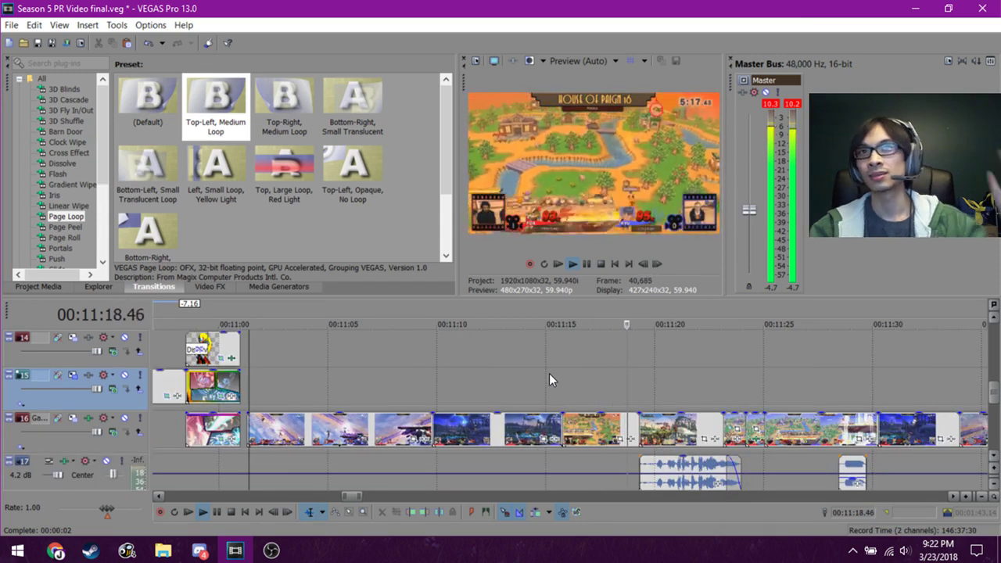
{"action": "scroll", "coordinate": [549, 375], "scroll_direction": "down", "scroll_amount": 2}
{"action": "scroll", "coordinate": [546, 378], "scroll_direction": "down", "scroll_amount": 2}
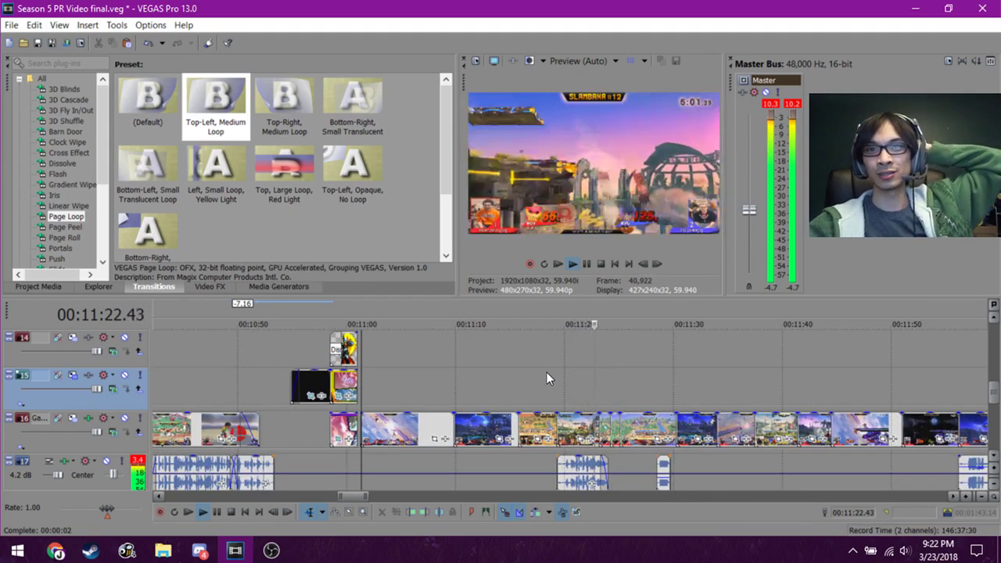
{"action": "scroll", "coordinate": [582, 388], "scroll_direction": "up", "scroll_amount": 2}
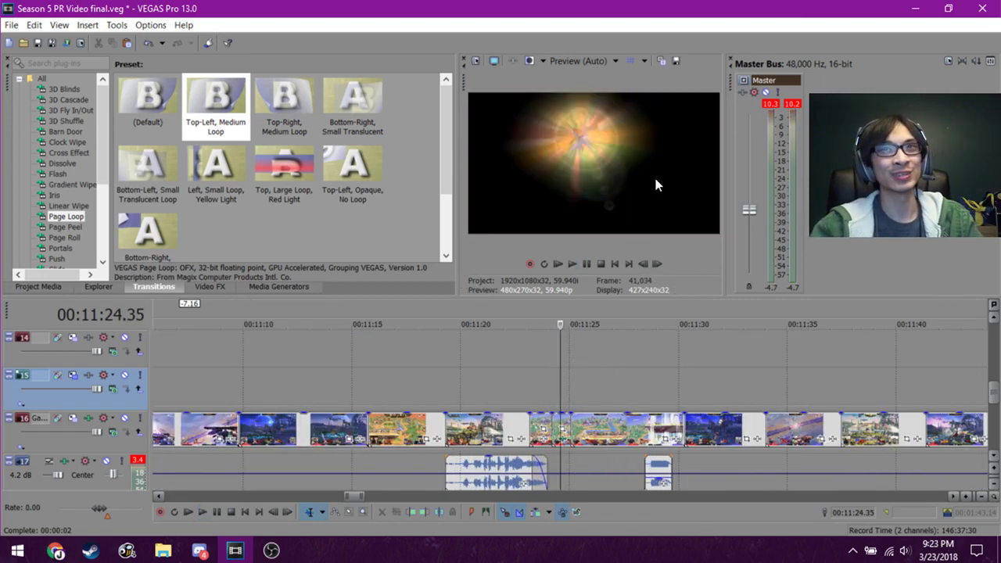
Inspect the lens-flare frames in the short Slambana #11 clip at 00:11:23.59, 00:11:24.28, 00:11:24.51 and 00:11:24.12.
{"action": "left_click", "coordinate": [548, 404]}
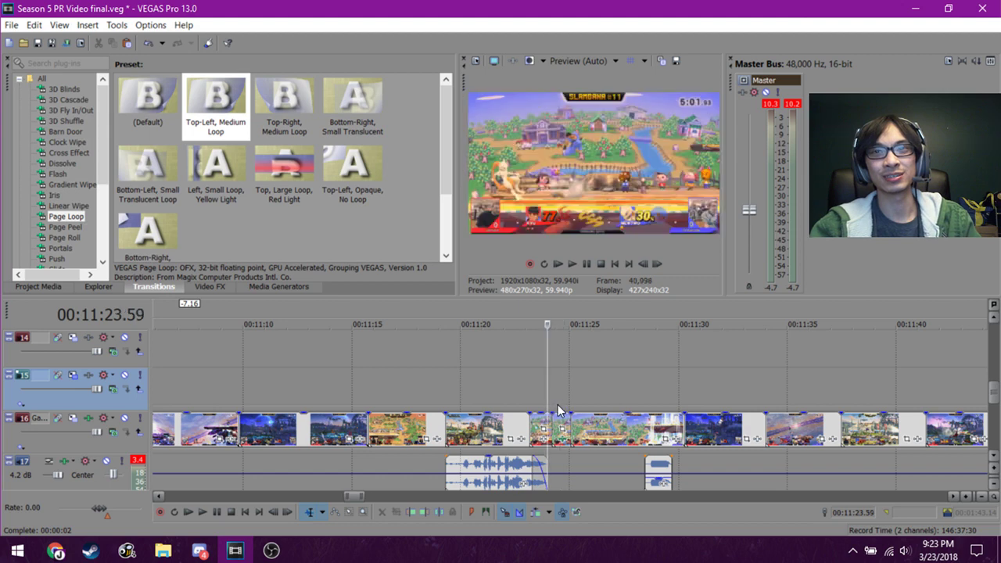
{"action": "left_click", "coordinate": [558, 404]}
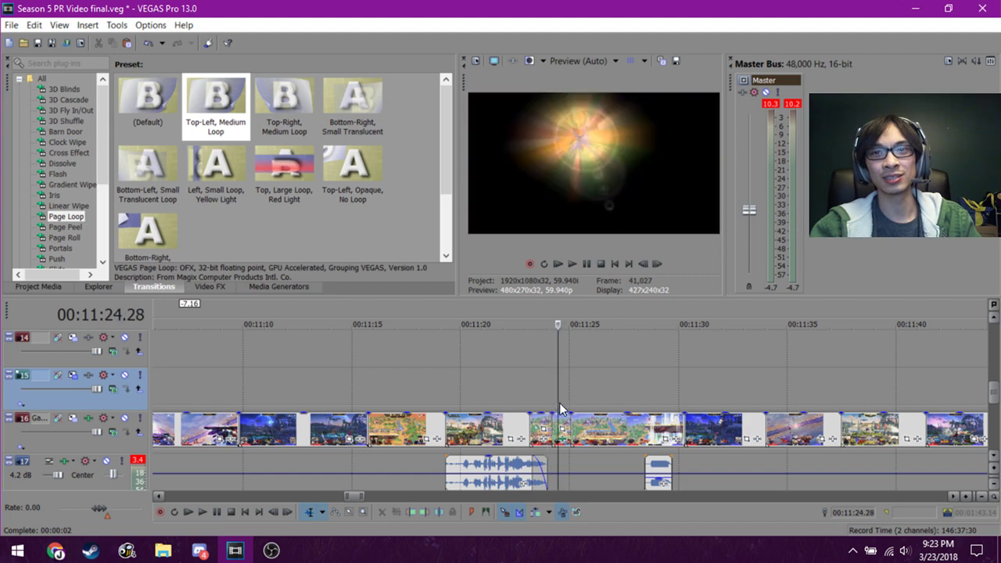
{"action": "left_click", "coordinate": [561, 399]}
{"action": "left_click", "coordinate": [565, 400]}
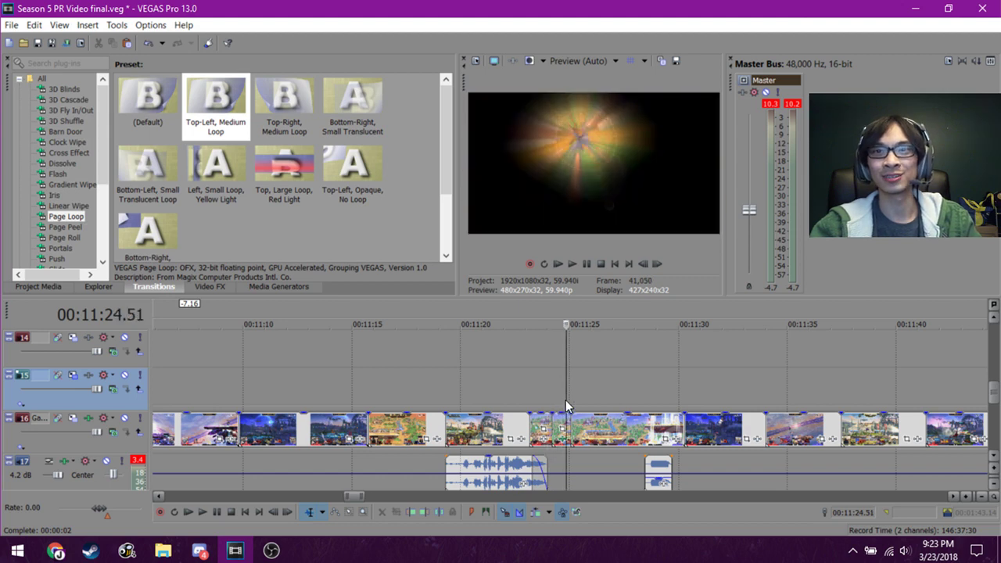
{"action": "left_click", "coordinate": [569, 399]}
{"action": "left_click", "coordinate": [551, 400]}
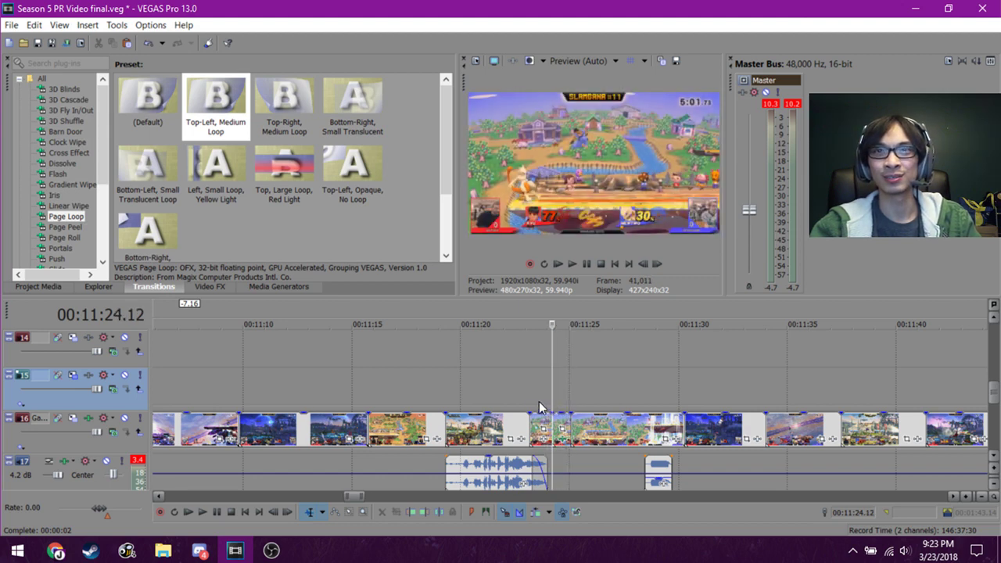
Play the rest of the gameplay section from 00:11:23.10 to about 00:12:00 and stop playback.
{"action": "left_click", "coordinate": [531, 404]}
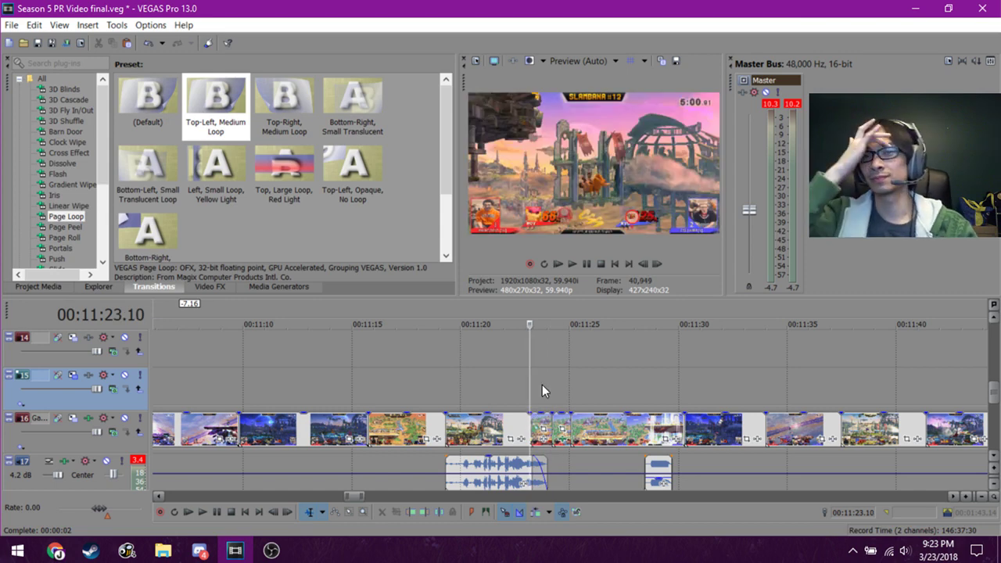
{"action": "key", "text": "space"}
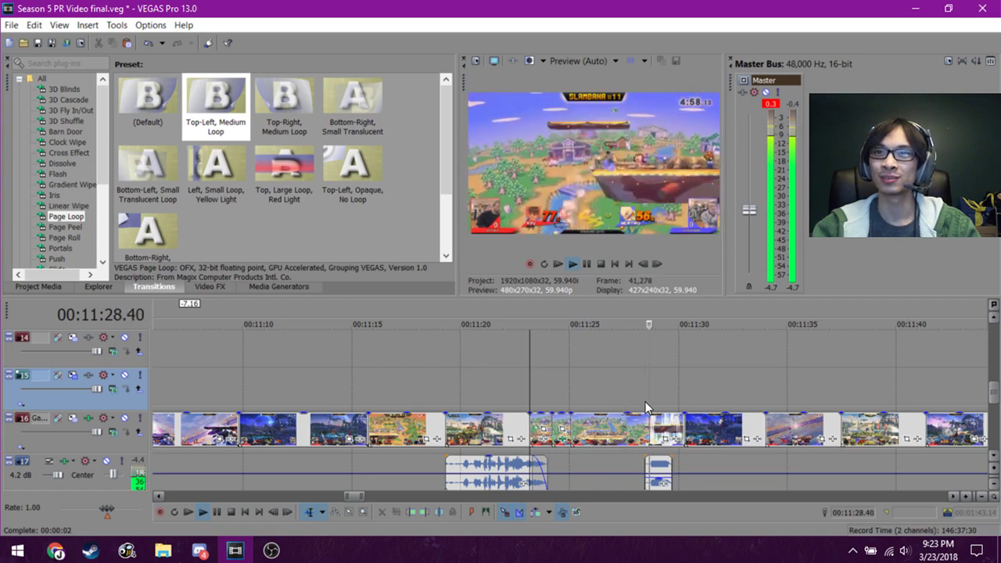
{"action": "scroll", "coordinate": [722, 386], "scroll_direction": "down", "scroll_amount": 2}
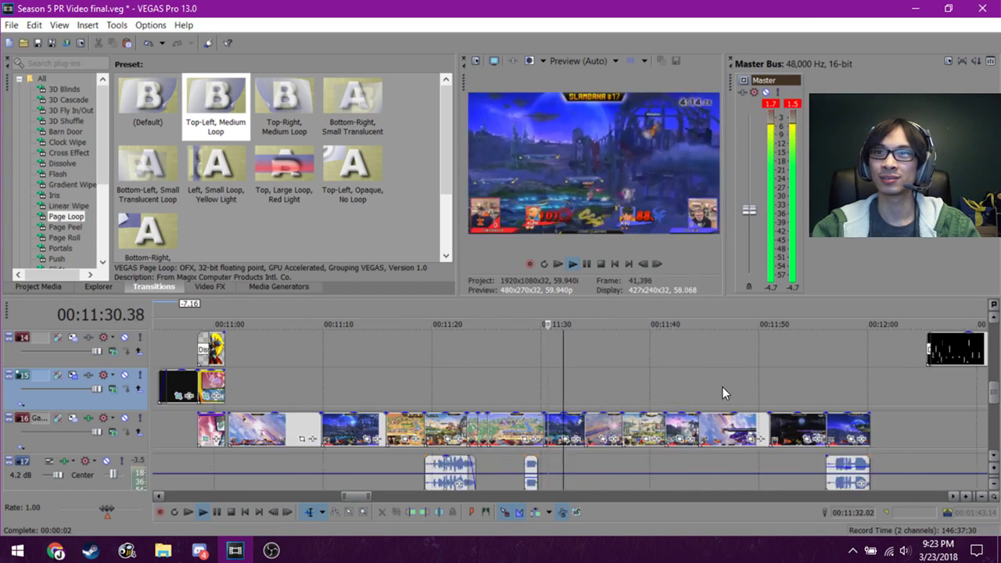
{"action": "left_click", "coordinate": [596, 400]}
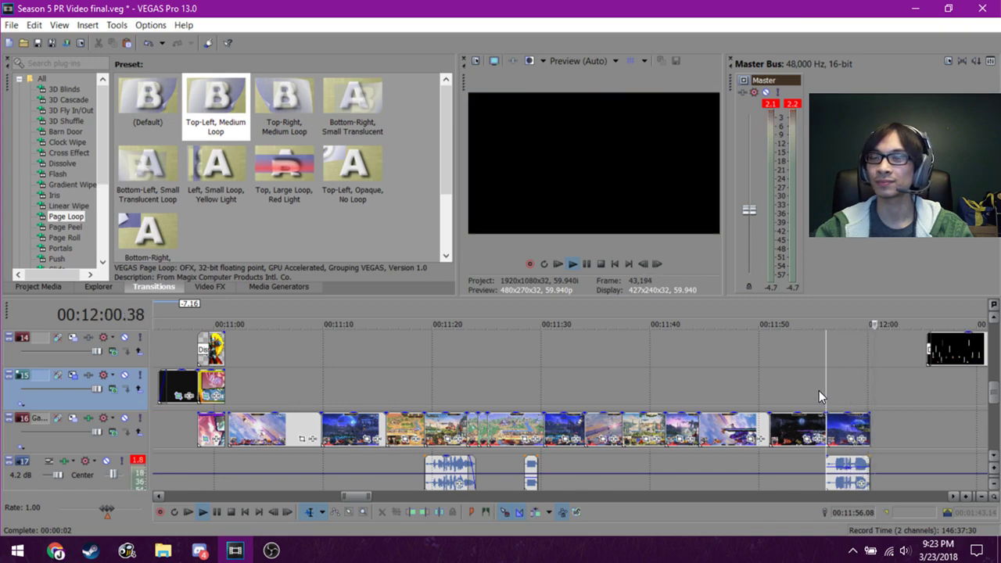
{"action": "key", "text": "space"}
Sample frames across the section's gameplay clips from 00:11:14.15 onward, finishing on the Slambana #20 clip at 00:11:46.44.
{"action": "left_click", "coordinate": [272, 391]}
{"action": "left_click", "coordinate": [368, 391]}
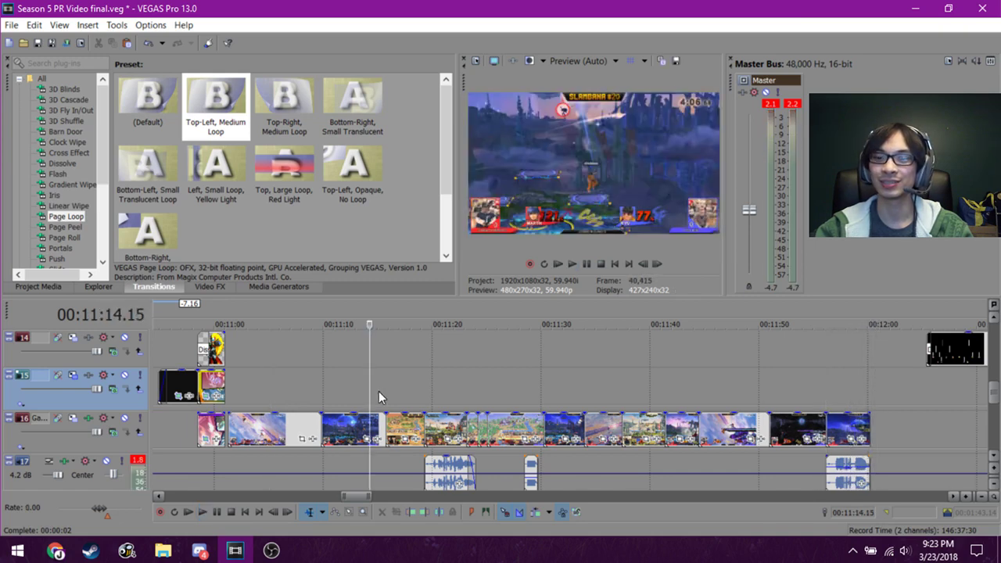
{"action": "left_click", "coordinate": [399, 393]}
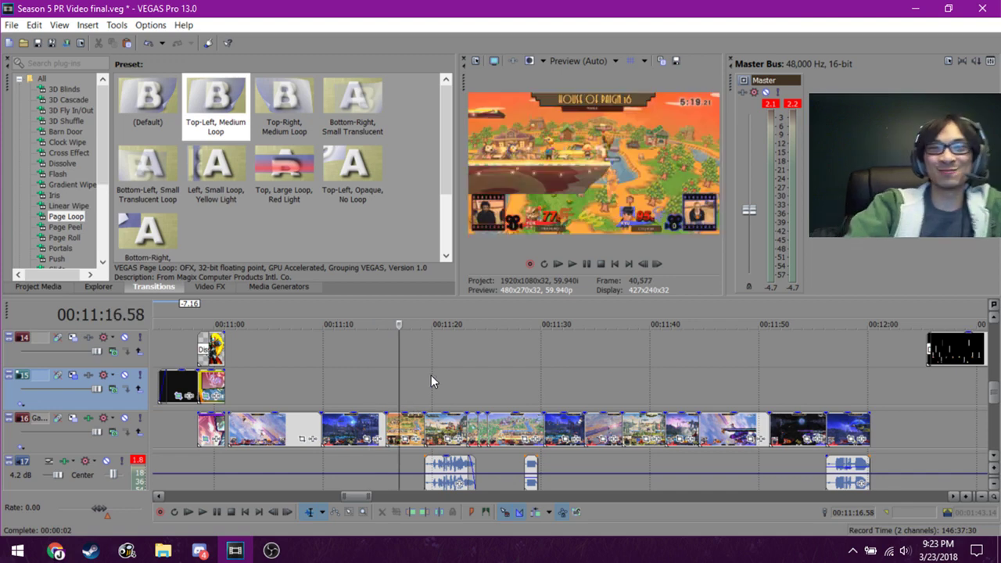
{"action": "left_click", "coordinate": [431, 374]}
{"action": "left_click", "coordinate": [523, 394]}
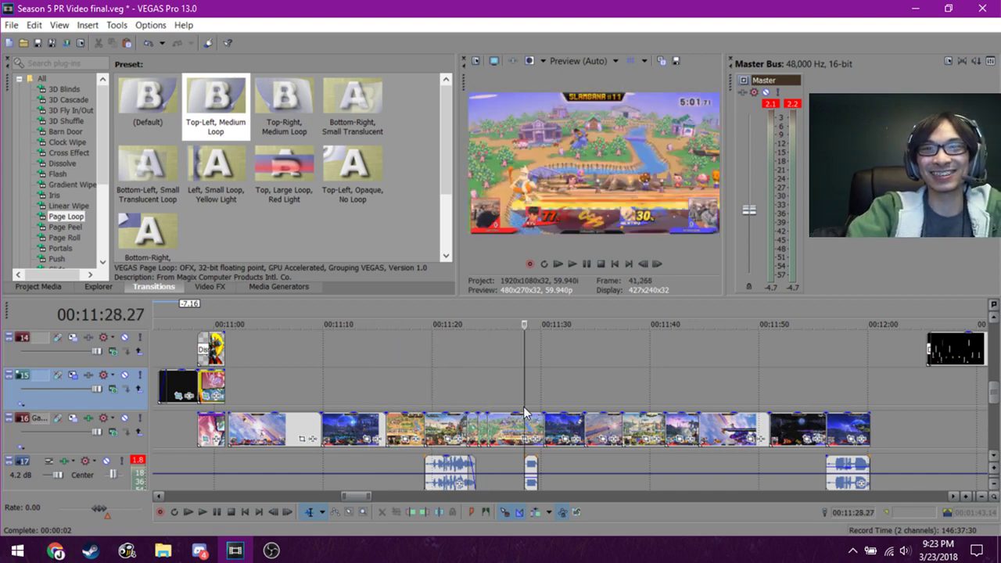
{"action": "left_click", "coordinate": [566, 390]}
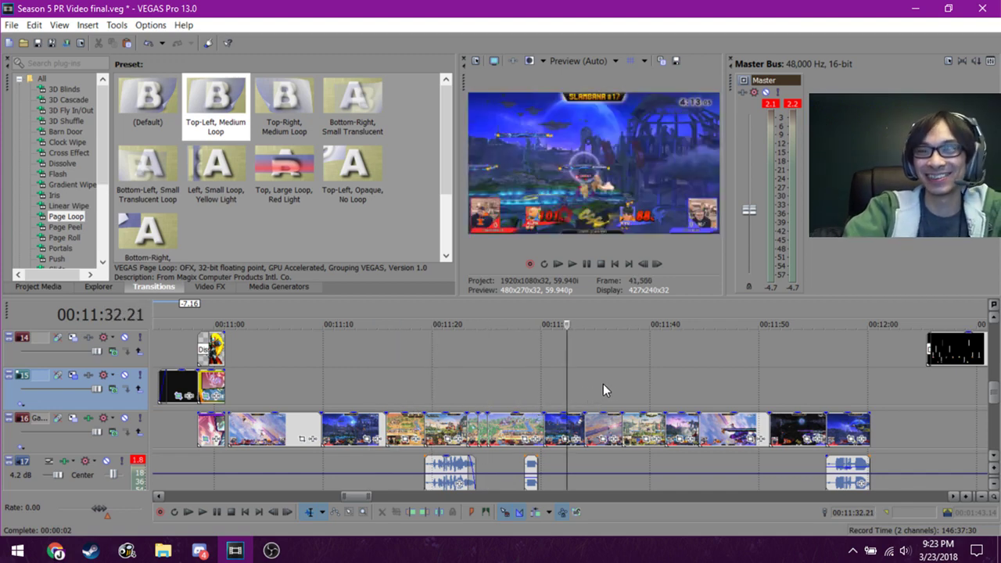
{"action": "left_click", "coordinate": [607, 382]}
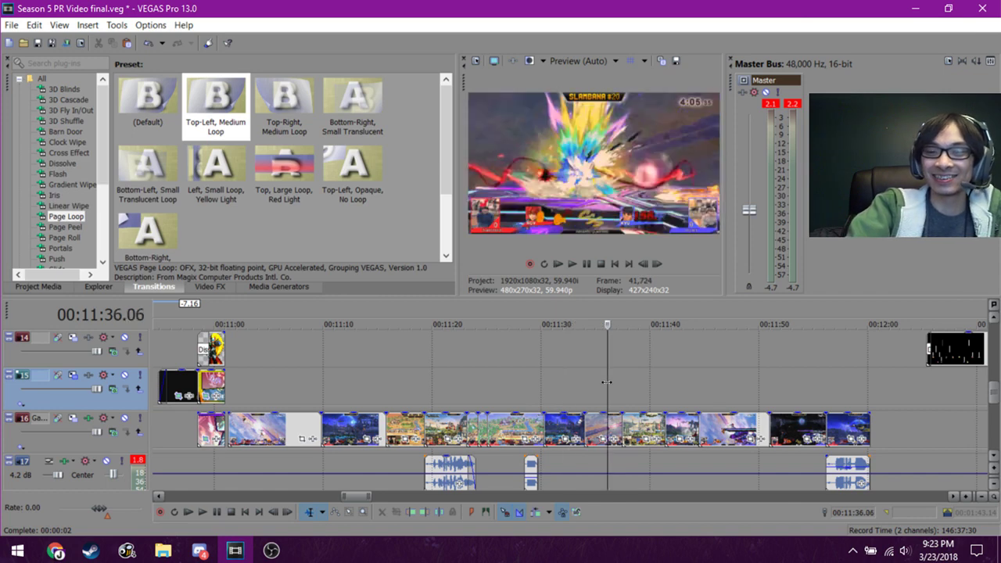
{"action": "left_click", "coordinate": [638, 384]}
{"action": "left_click", "coordinate": [677, 382]}
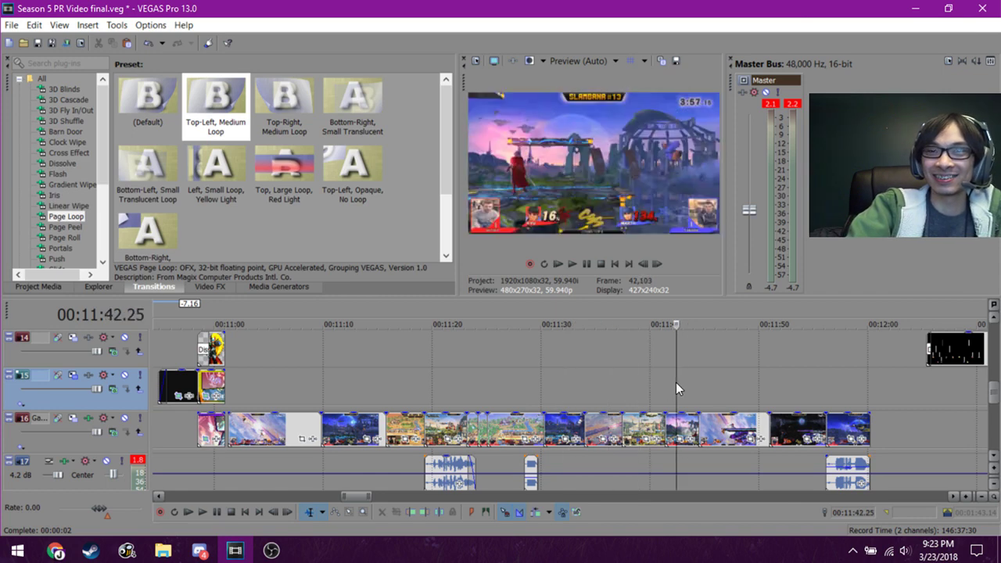
{"action": "left_click", "coordinate": [728, 385]}
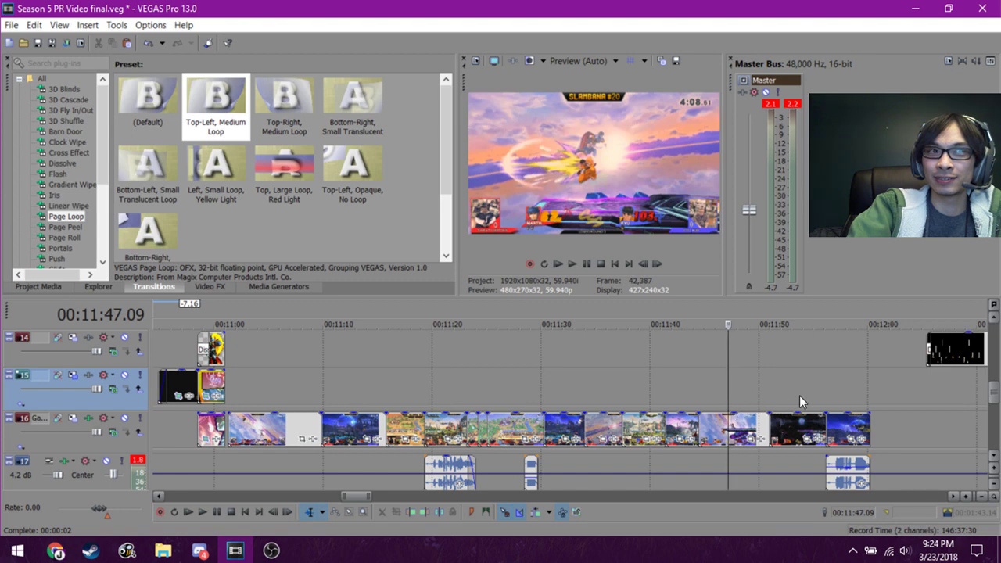
{"action": "left_click", "coordinate": [799, 395]}
{"action": "left_click", "coordinate": [759, 401]}
{"action": "left_click", "coordinate": [723, 388]}
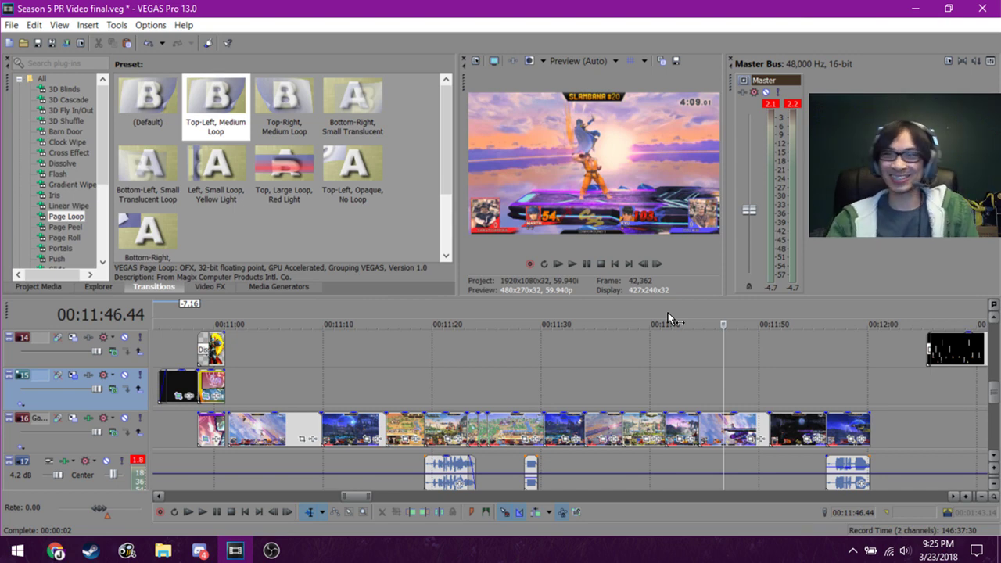
Look over the whole video's timeline, checking the section end at 00:12:00.13 and the earlier gameplay at 00:02:07.48.
{"action": "scroll", "coordinate": [376, 454], "scroll_direction": "down", "scroll_amount": 6}
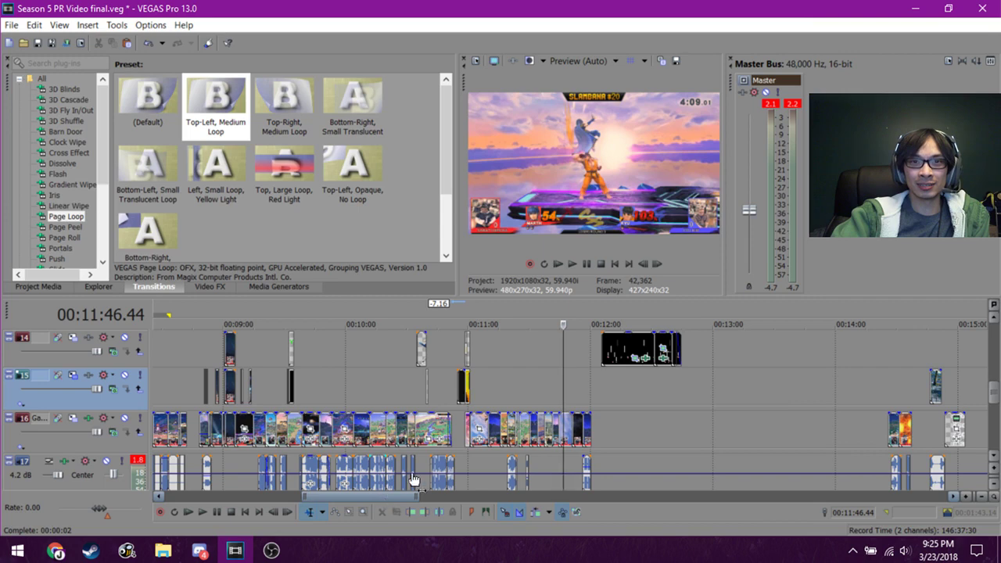
{"action": "left_click", "coordinate": [586, 404]}
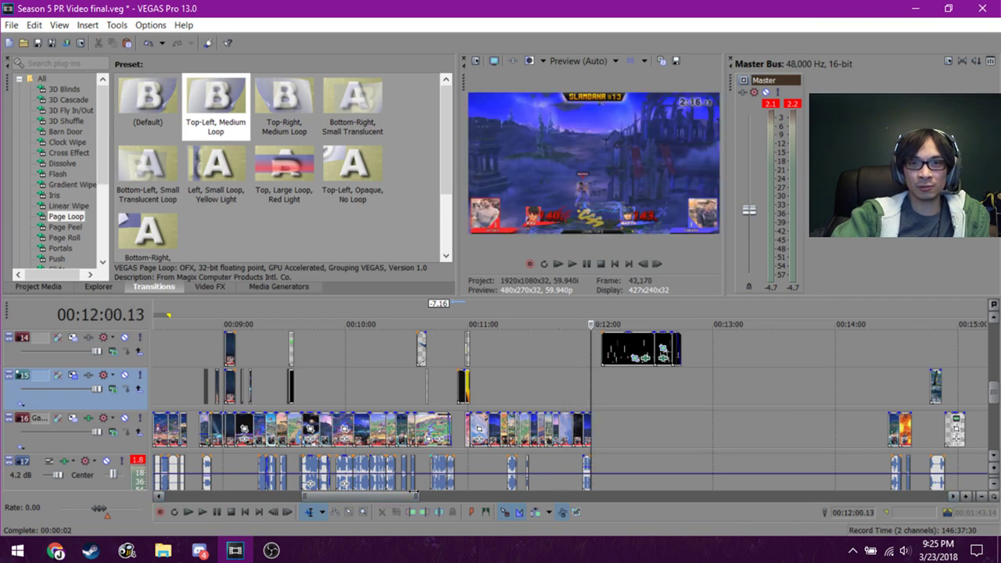
{"action": "left_click_drag", "start_coordinate": [301, 495], "coordinate": [194, 497]}
{"action": "left_click", "coordinate": [181, 404]}
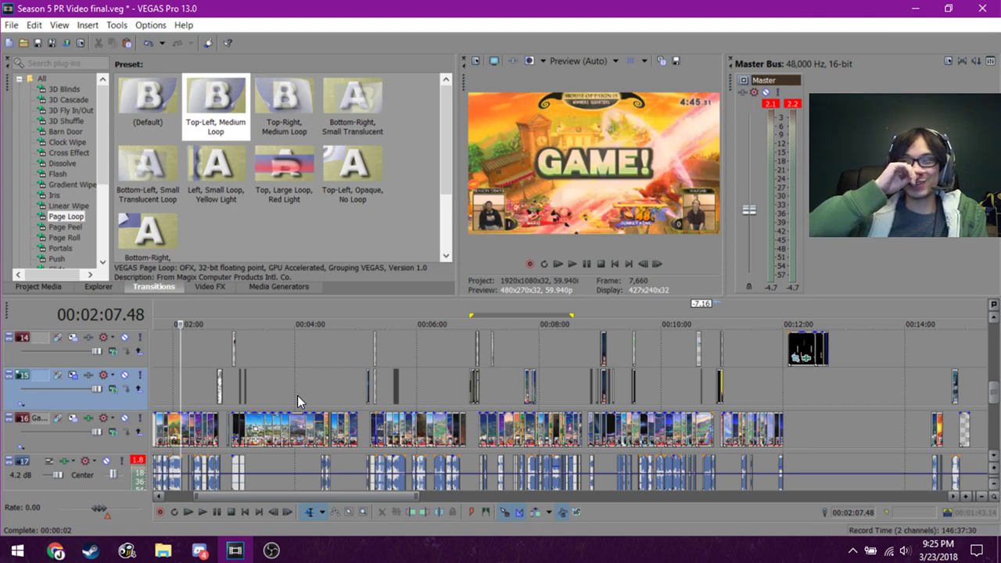
{"action": "scroll", "coordinate": [397, 398], "scroll_direction": "up", "scroll_amount": 5}
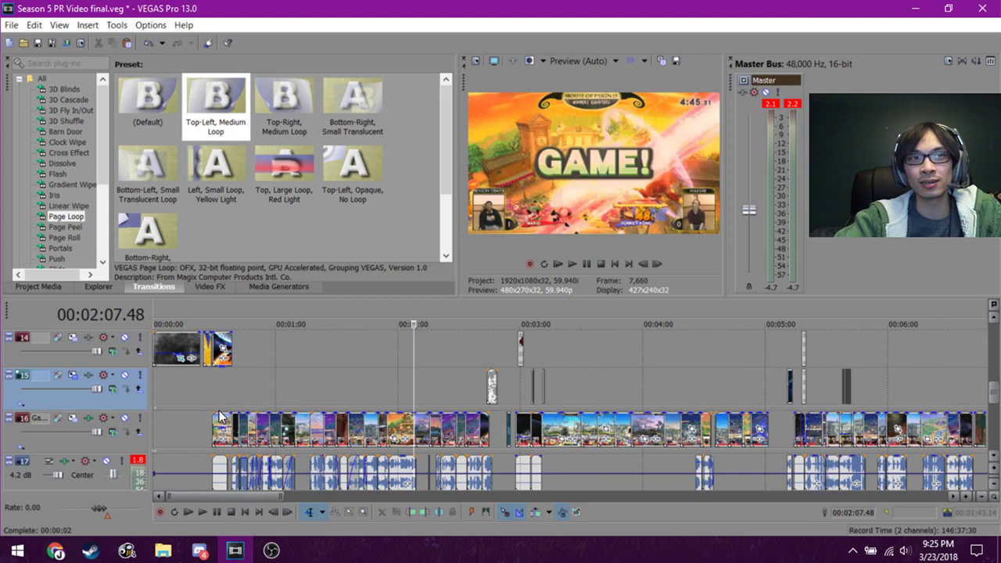
Check the opening of the first gameplay section at the Featuring title frame, 00:00:31.20, and at 00:00:33.44.
{"action": "left_click", "coordinate": [205, 373]}
{"action": "left_click", "coordinate": [212, 376]}
{"action": "left_click", "coordinate": [218, 378]}
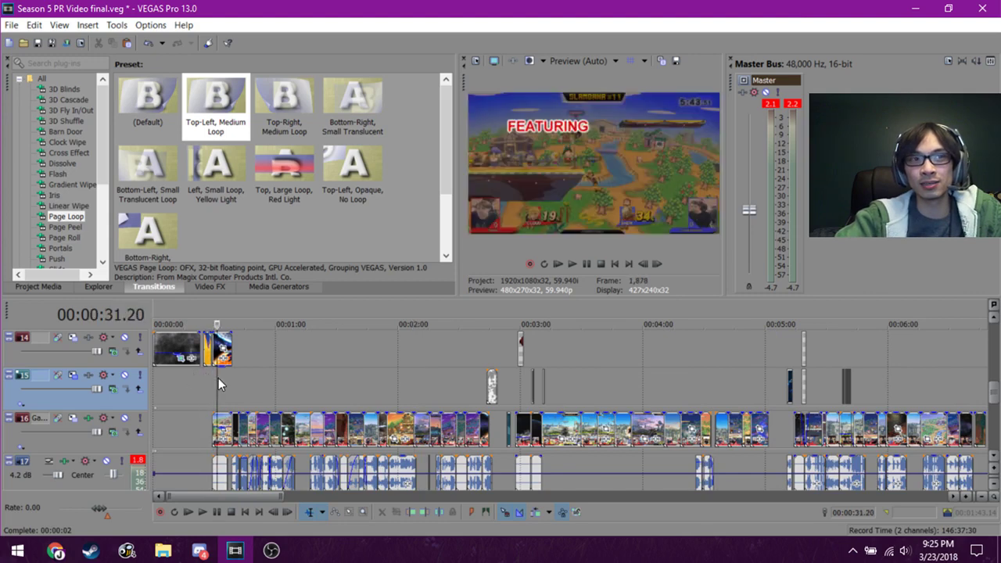
{"action": "left_click", "coordinate": [222, 380]}
{"action": "scroll", "coordinate": [221, 381], "scroll_direction": "up", "scroll_amount": 2}
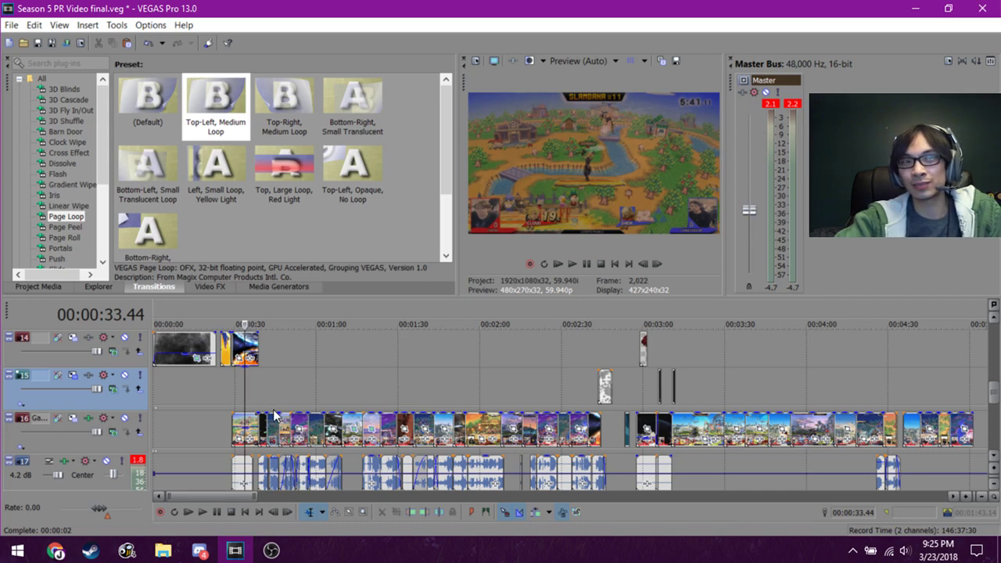
{"action": "scroll", "coordinate": [414, 413], "scroll_direction": "up", "scroll_amount": 1}
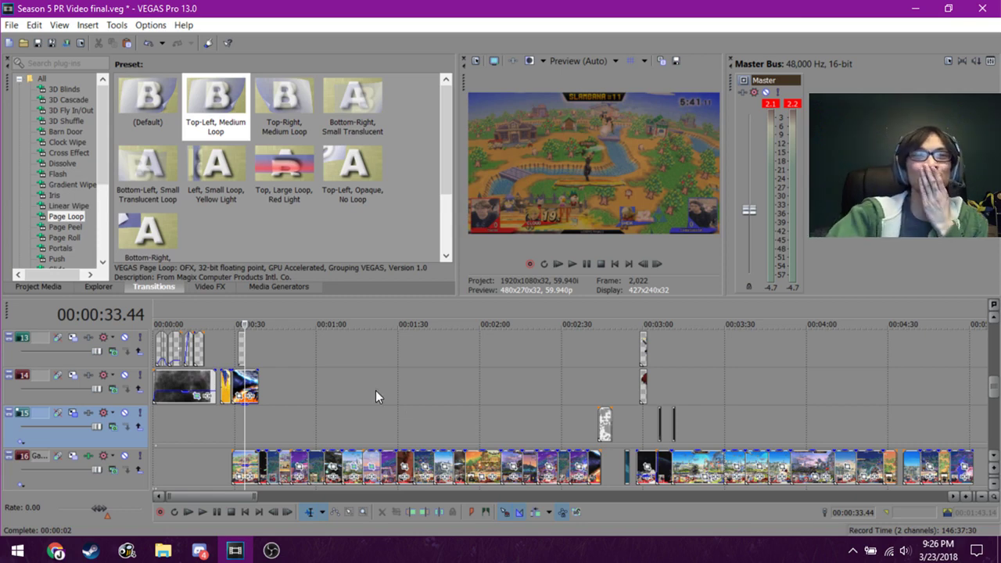
Sample the first gameplay section's clips from 00:00:46.18 through 00:02:02.50 and 00:02:28.31 toward the section's end.
{"action": "left_click", "coordinate": [280, 432]}
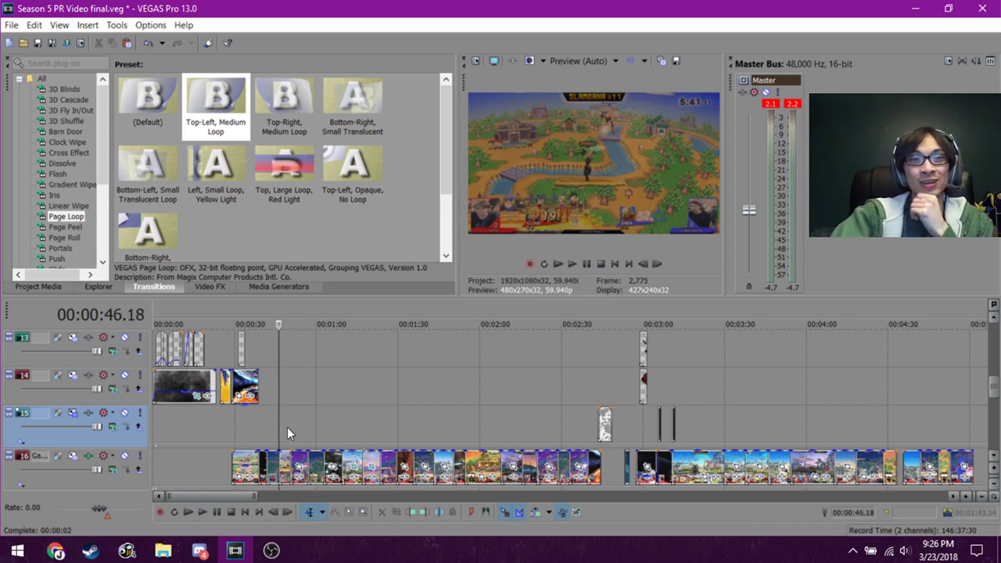
{"action": "left_click", "coordinate": [324, 425]}
{"action": "left_click", "coordinate": [406, 424]}
{"action": "left_click", "coordinate": [486, 414]}
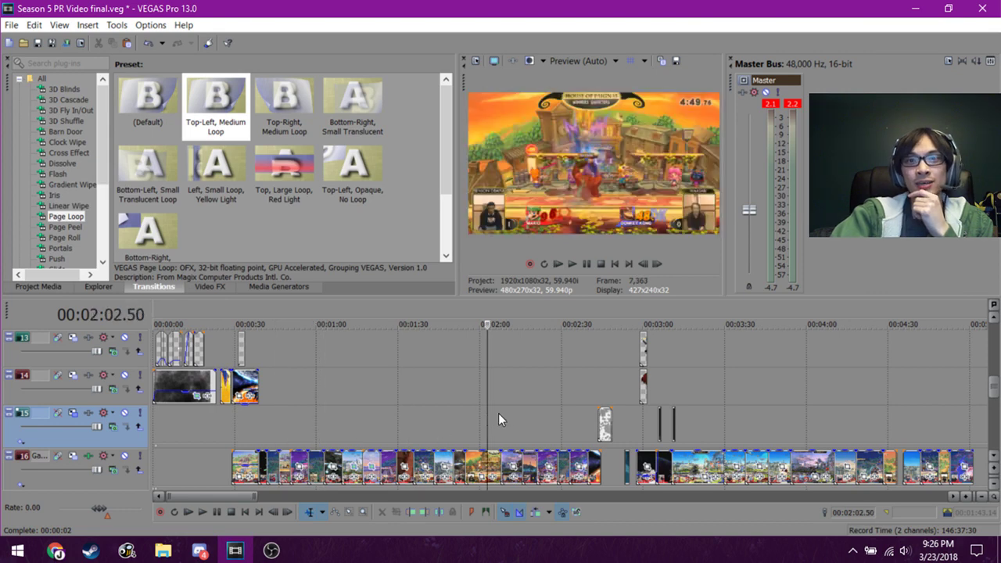
{"action": "left_click", "coordinate": [522, 412]}
{"action": "left_click", "coordinate": [558, 408]}
{"action": "left_click", "coordinate": [592, 406]}
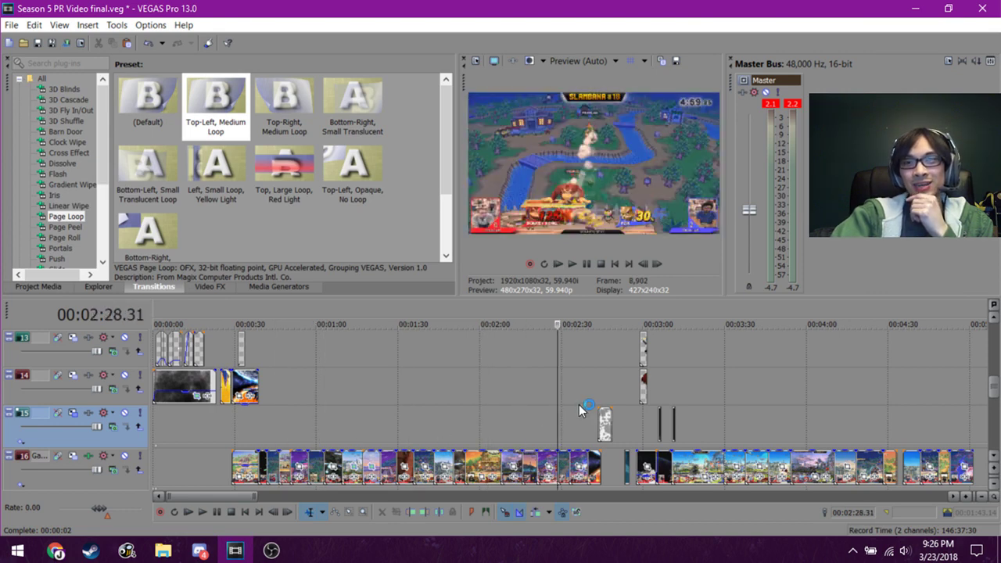
Sample frames in the next two gameplay sections at 00:03:55.51, 00:06:03.53 and 00:05:47.43.
{"action": "left_click", "coordinate": [723, 400]}
{"action": "left_click", "coordinate": [798, 398]}
{"action": "scroll", "coordinate": [797, 398], "scroll_direction": "down", "scroll_amount": 2}
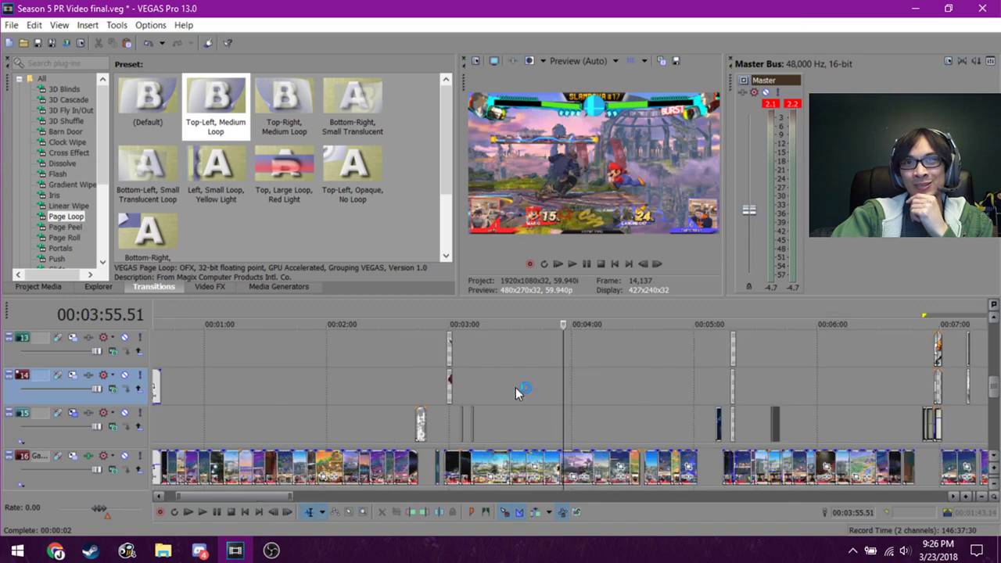
{"action": "left_click", "coordinate": [825, 423]}
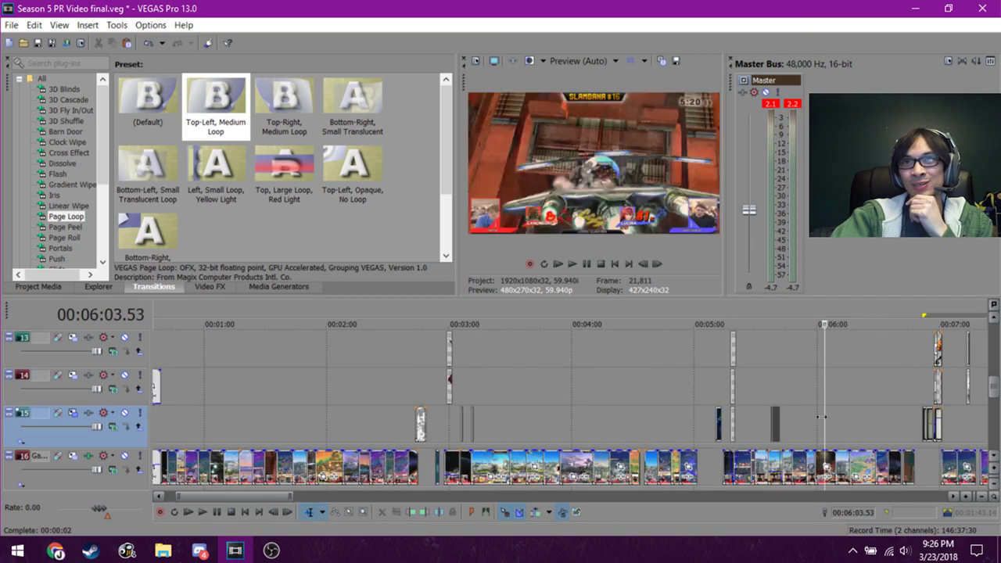
{"action": "scroll", "coordinate": [827, 424], "scroll_direction": "up", "scroll_amount": 1}
{"action": "left_click", "coordinate": [519, 431]}
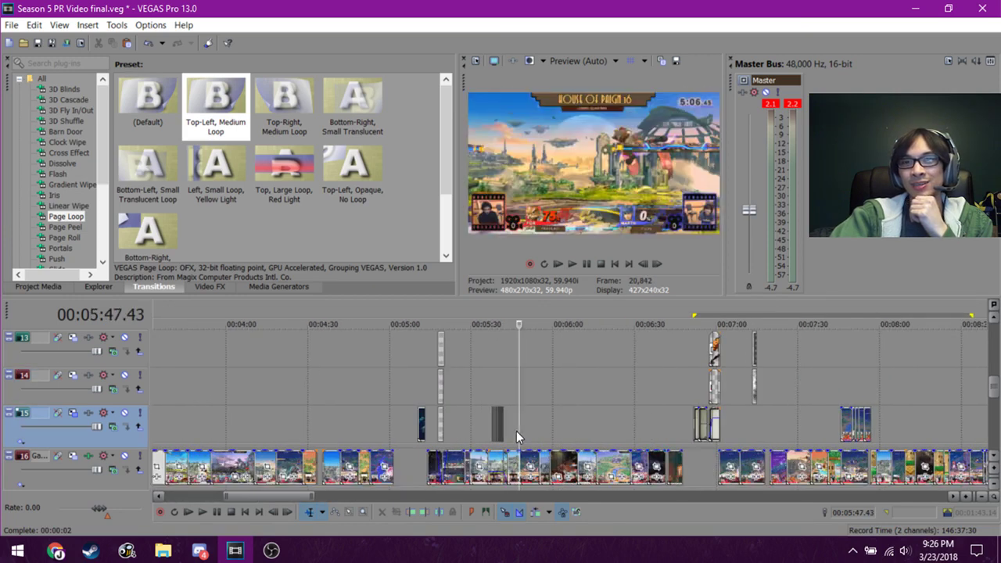
Examine the distorted gameplay frame at 00:07:49.51, the film-strip overlay near 00:07:14 and the point at 00:08:02.32.
{"action": "left_click", "coordinate": [801, 437]}
{"action": "left_click", "coordinate": [828, 426]}
{"action": "left_click", "coordinate": [851, 422]}
{"action": "scroll", "coordinate": [857, 399], "scroll_direction": "up", "scroll_amount": 3}
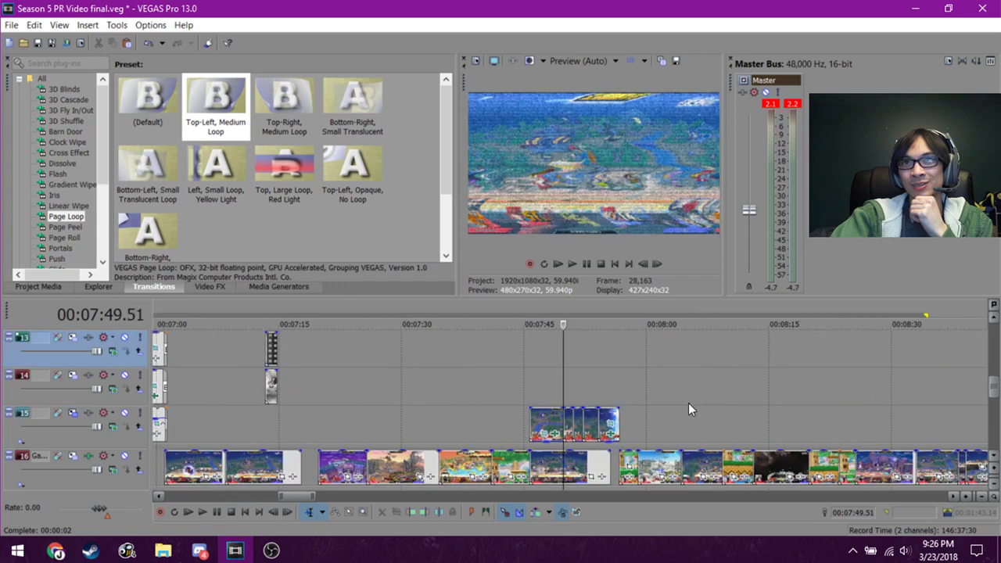
{"action": "left_click", "coordinate": [269, 427]}
{"action": "scroll", "coordinate": [576, 416], "scroll_direction": "down", "scroll_amount": 3}
{"action": "scroll", "coordinate": [726, 428], "scroll_direction": "down", "scroll_amount": 2}
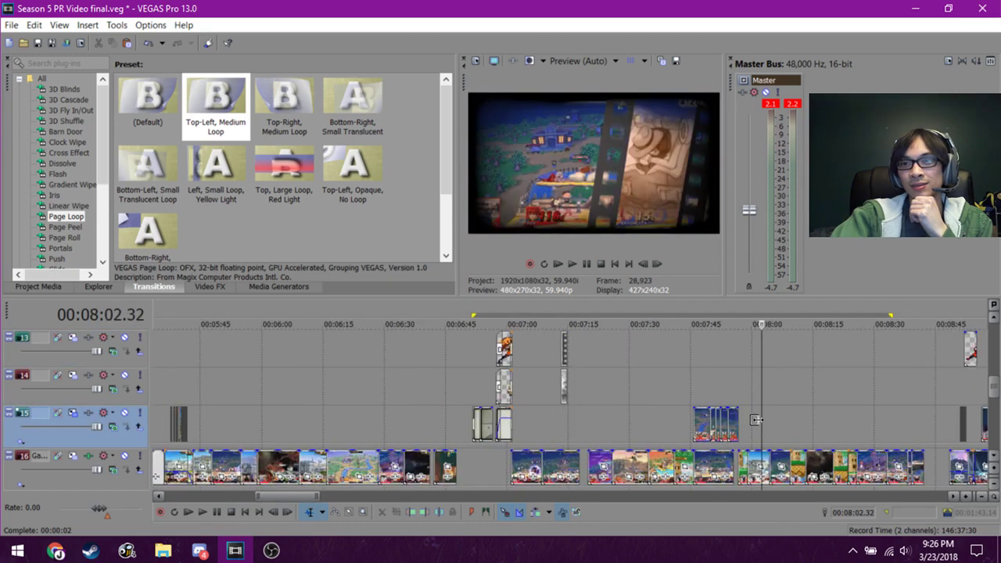
Inspect the overlay clip at 00:09:02.25 and the green date text over the Slambana #12 clip at 00:09:33.07.
{"action": "left_click", "coordinate": [728, 387]}
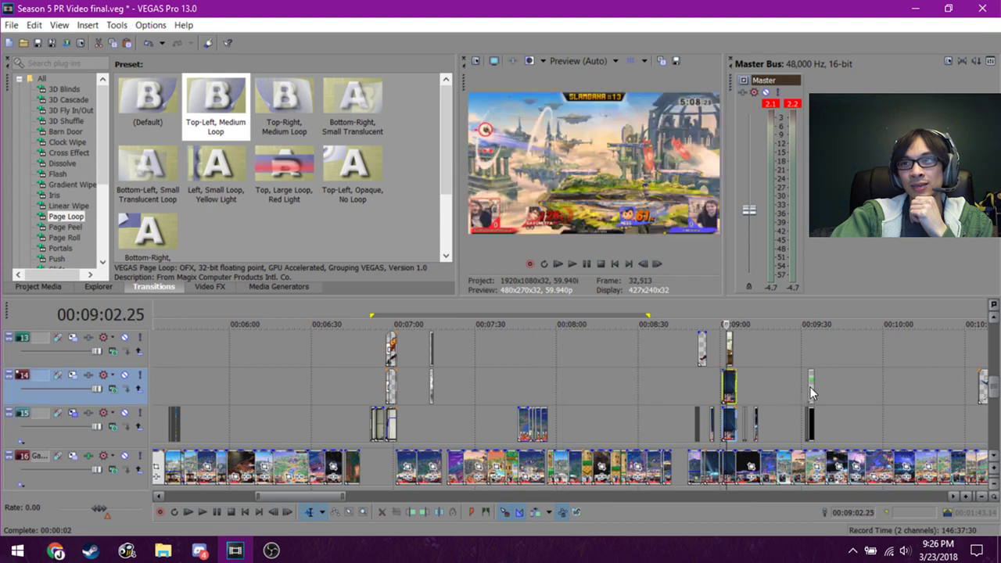
{"action": "left_click", "coordinate": [809, 388]}
{"action": "scroll", "coordinate": [810, 387], "scroll_direction": "up", "scroll_amount": 4}
{"action": "left_click", "coordinate": [570, 379]}
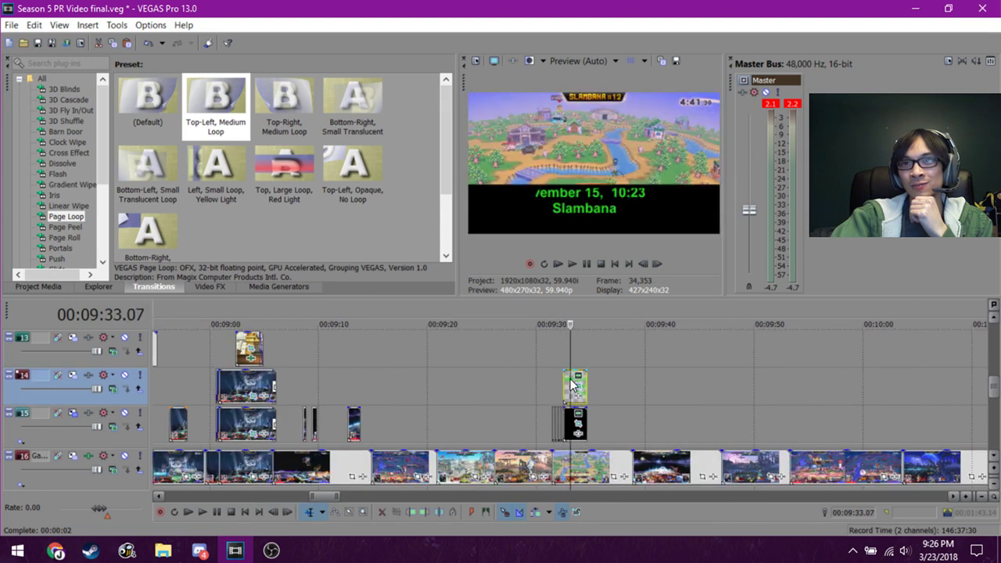
{"action": "scroll", "coordinate": [668, 440], "scroll_direction": "down", "scroll_amount": 2}
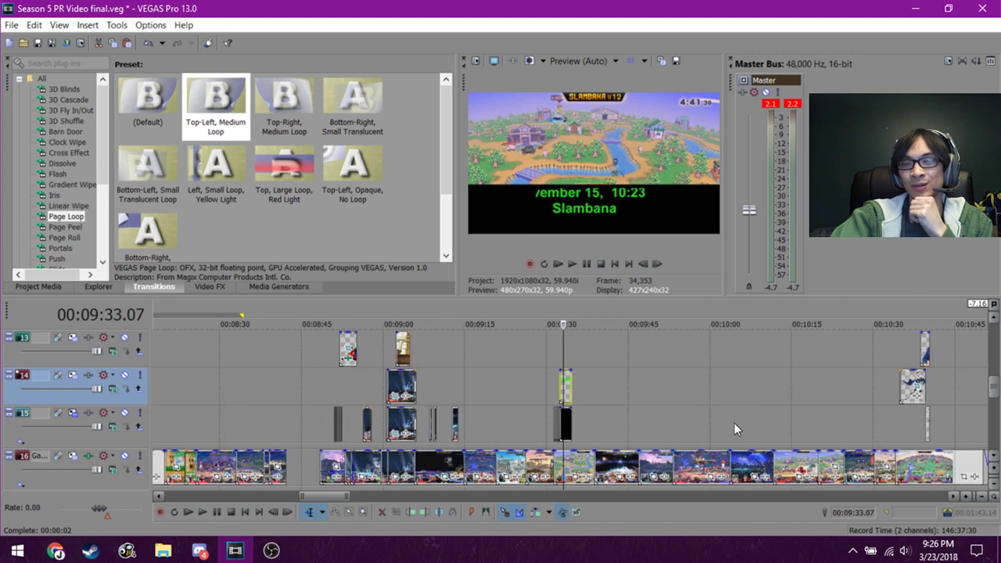
Sample gameplay frames backward through the timeline from 00:11:09.49 to 00:09:53.17 and 00:07:37.44.
{"action": "left_click", "coordinate": [826, 429]}
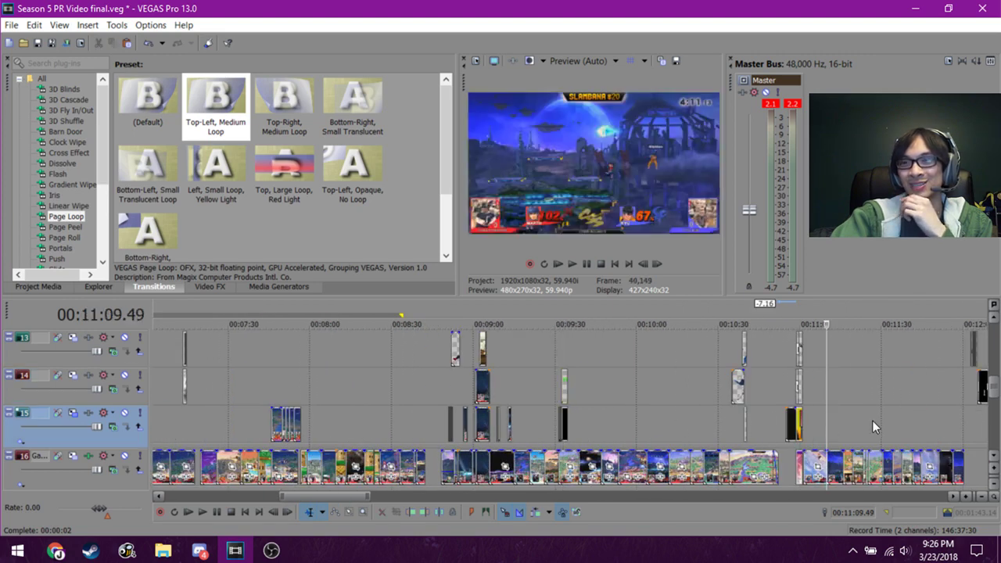
{"action": "left_click", "coordinate": [869, 420]}
{"action": "left_click", "coordinate": [692, 428]}
{"action": "left_click", "coordinate": [618, 423]}
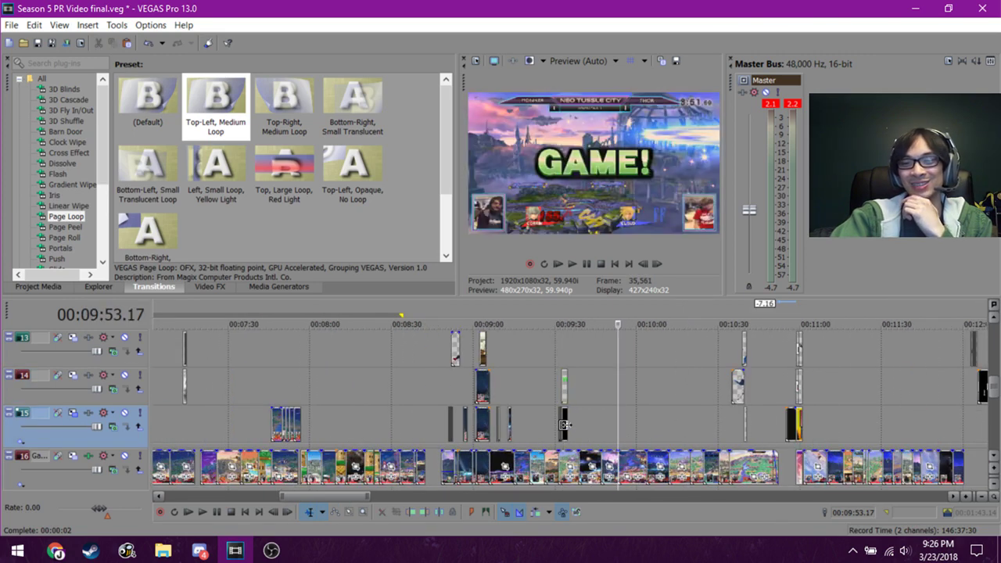
{"action": "left_click", "coordinate": [356, 421]}
{"action": "left_click", "coordinate": [252, 429]}
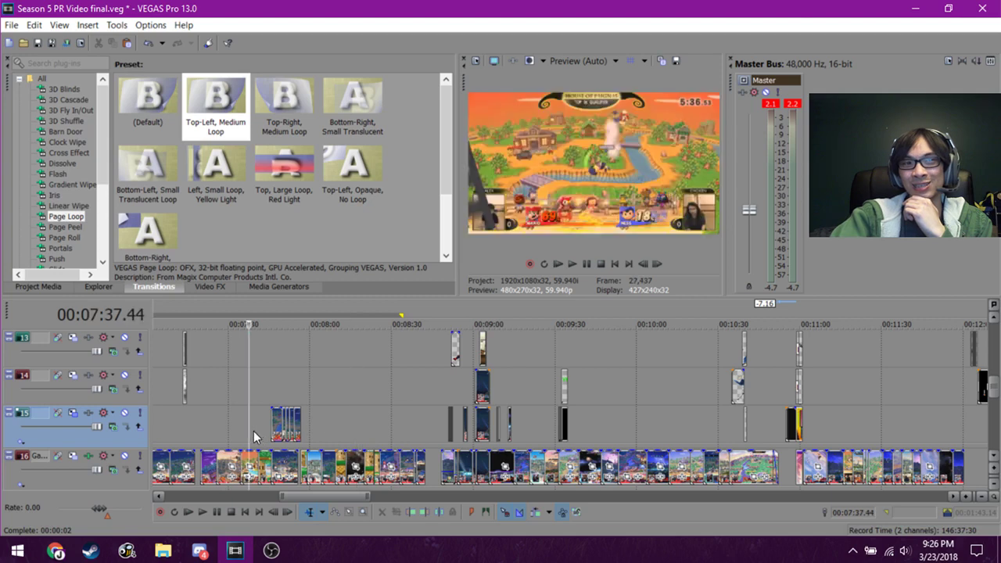
Look closer at the clips around 00:07:37.44 and preview the Slambana #16 gameplay at 00:07:10.17.
{"action": "scroll", "coordinate": [254, 432], "scroll_direction": "left", "scroll_amount": 4}
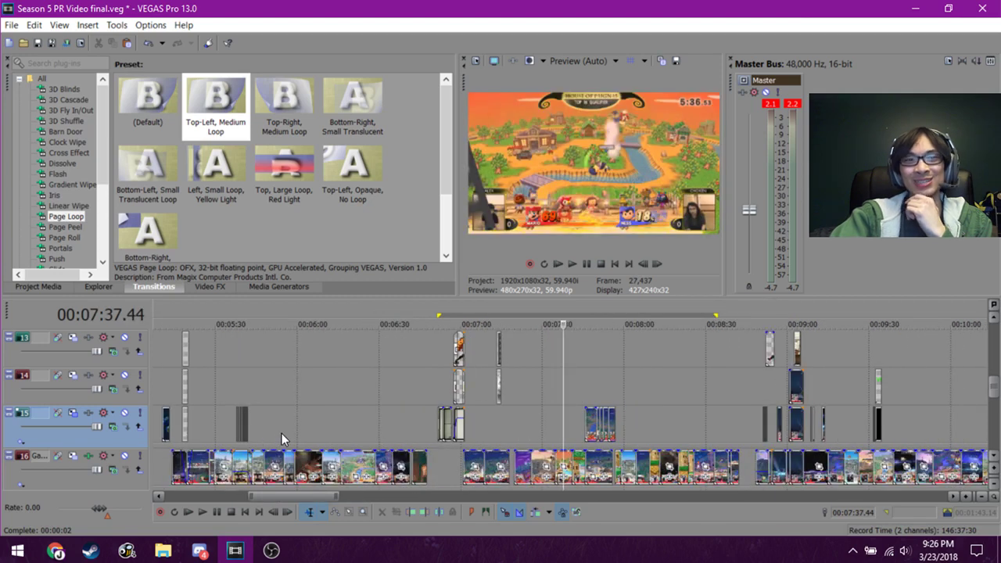
{"action": "scroll", "coordinate": [407, 460], "scroll_direction": "up", "scroll_amount": 5}
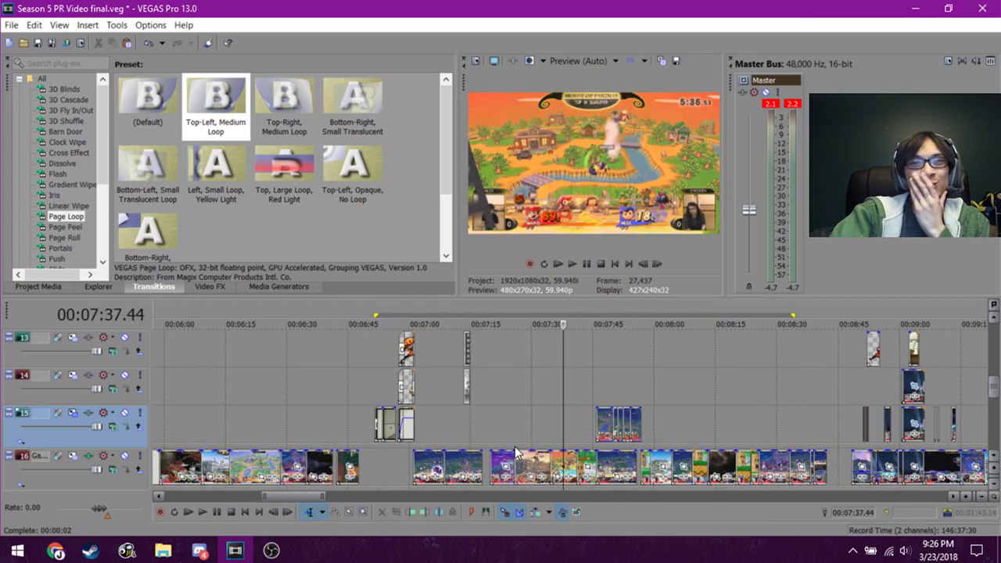
{"action": "scroll", "coordinate": [404, 439], "scroll_direction": "down", "scroll_amount": 1}
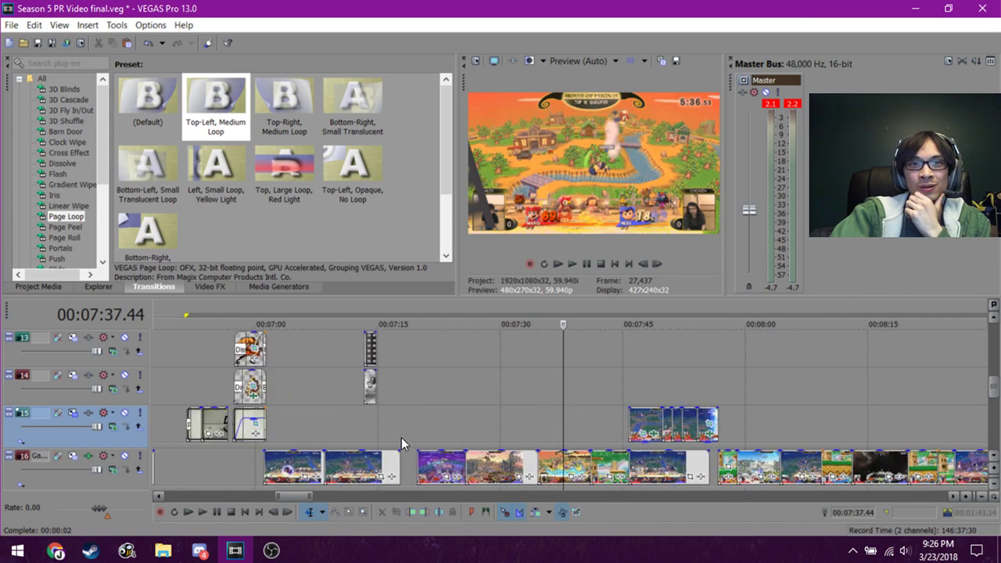
{"action": "left_click", "coordinate": [339, 438]}
{"action": "scroll", "coordinate": [339, 438], "scroll_direction": "down", "scroll_amount": 3}
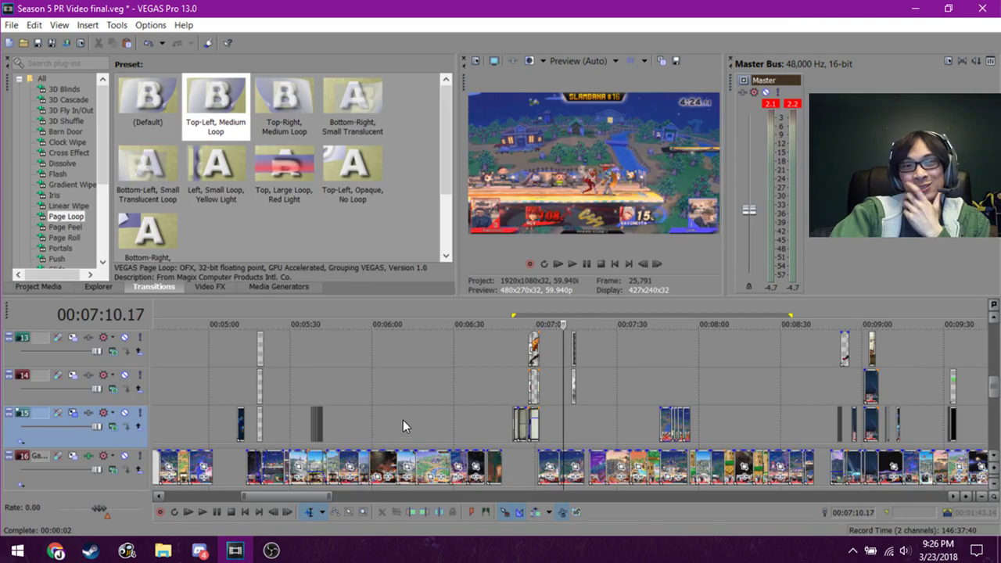
Inspect the gameplay at 00:06:04.06, the split overlay clips at 00:05:37.43 and the versus title card at 00:05:18.11.
{"action": "left_click", "coordinate": [382, 427]}
{"action": "scroll", "coordinate": [382, 427], "scroll_direction": "up", "scroll_amount": 2}
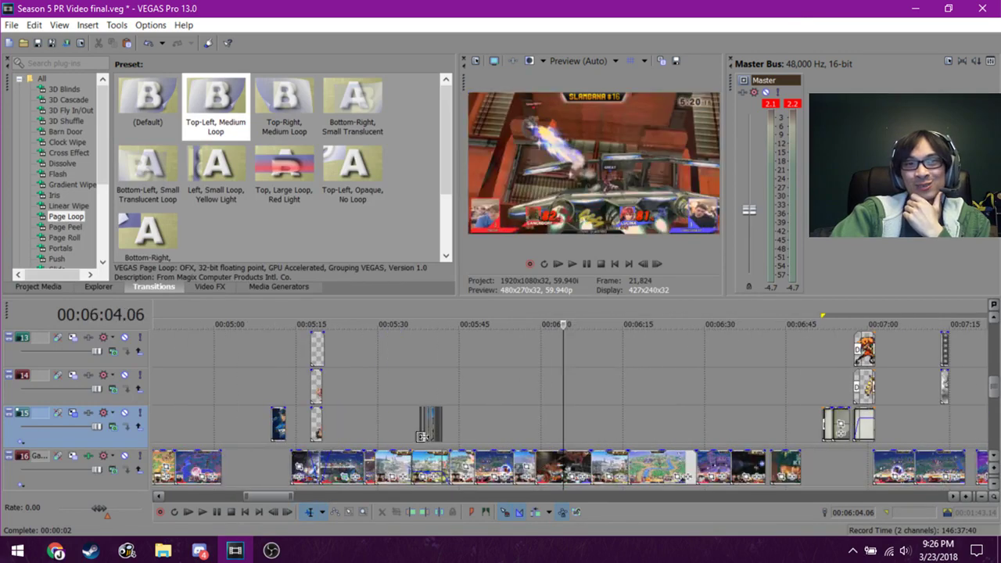
{"action": "left_click", "coordinate": [421, 380]}
{"action": "scroll", "coordinate": [471, 400], "scroll_direction": "up", "scroll_amount": 4}
{"action": "scroll", "coordinate": [509, 407], "scroll_direction": "down", "scroll_amount": 4}
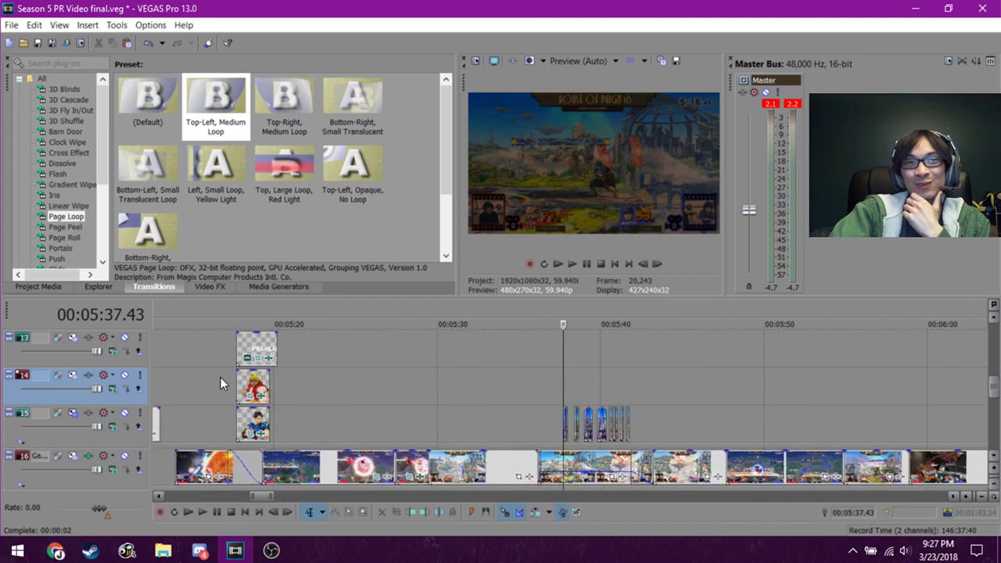
{"action": "left_click", "coordinate": [244, 384]}
{"action": "scroll", "coordinate": [282, 395], "scroll_direction": "down", "scroll_amount": 6}
{"action": "scroll", "coordinate": [372, 390], "scroll_direction": "down", "scroll_amount": 5}
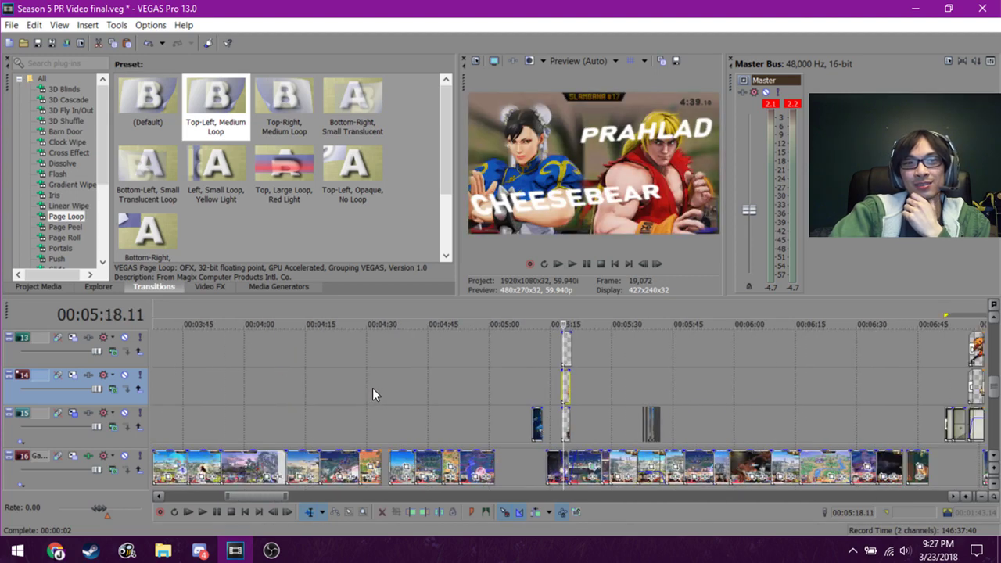
Examine the gameplay clips with the fighting-game health-bar overlay at 00:03:46.00 and 00:03:55.51.
{"action": "left_click", "coordinate": [376, 397]}
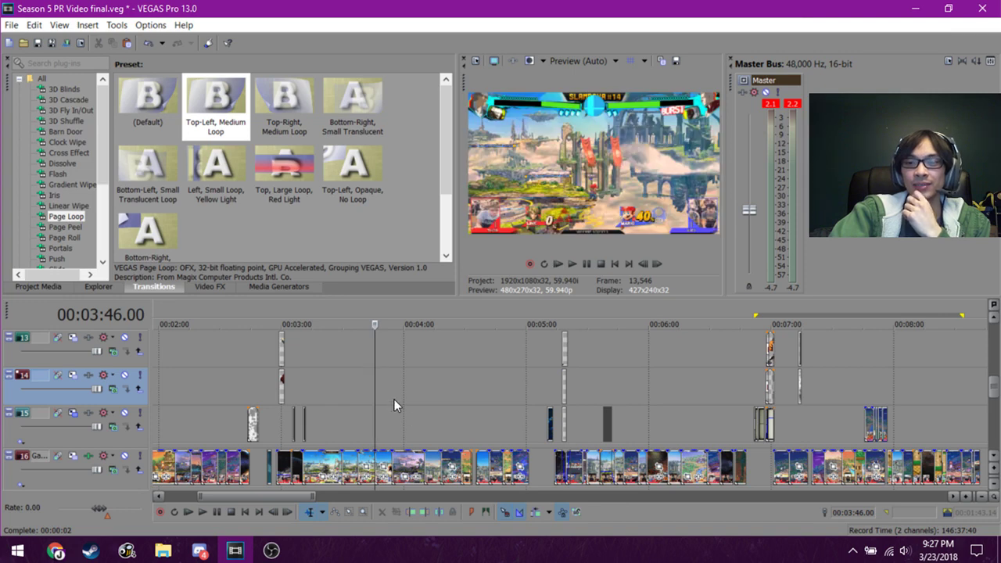
{"action": "scroll", "coordinate": [426, 418], "scroll_direction": "up", "scroll_amount": 2}
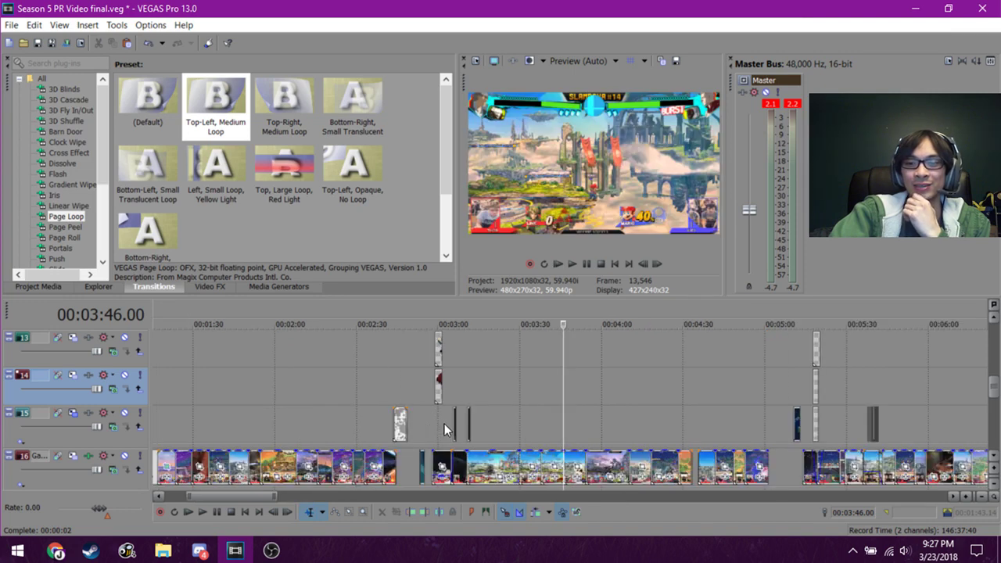
{"action": "scroll", "coordinate": [428, 418], "scroll_direction": "up", "scroll_amount": 5}
{"action": "scroll", "coordinate": [549, 436], "scroll_direction": "up", "scroll_amount": 5}
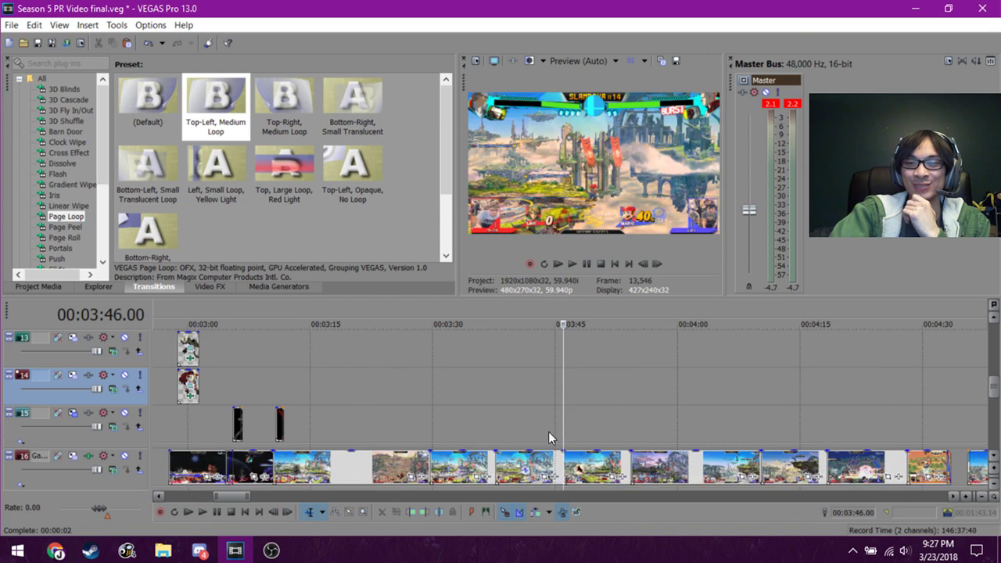
{"action": "scroll", "coordinate": [553, 435], "scroll_direction": "down", "scroll_amount": 5}
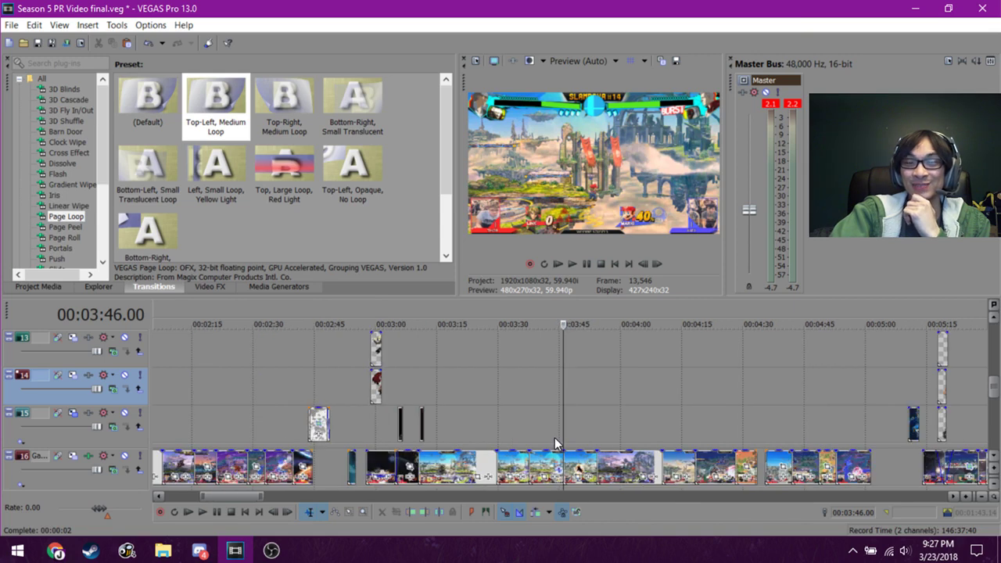
{"action": "left_click", "coordinate": [591, 441]}
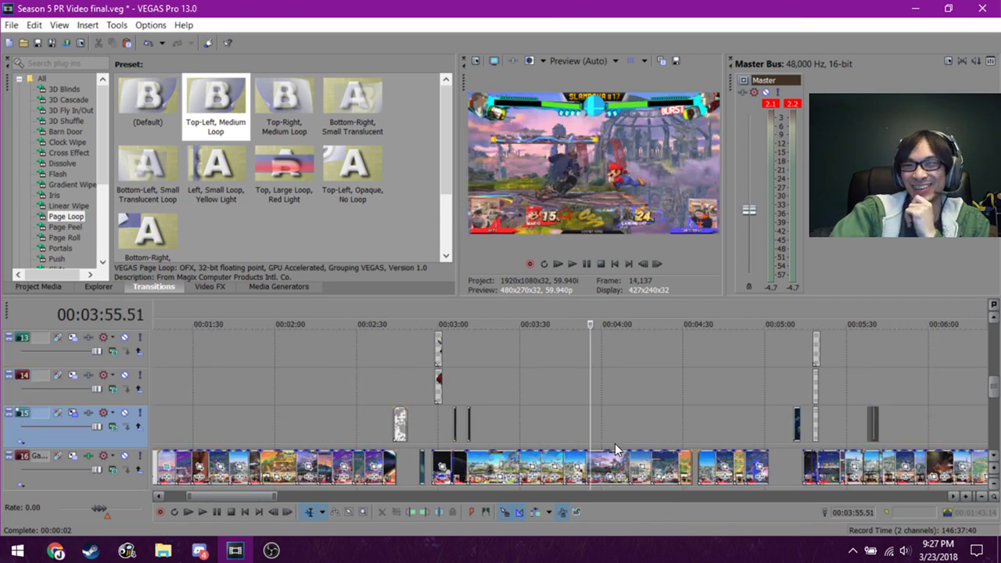
Sample the rest of the health-bar overlay section at 00:04:15.08 and on to 00:04:36.59.
{"action": "scroll", "coordinate": [610, 434], "scroll_direction": "up", "scroll_amount": 2}
{"action": "left_click", "coordinate": [623, 416]}
{"action": "left_click", "coordinate": [642, 415]}
{"action": "scroll", "coordinate": [669, 415], "scroll_direction": "up", "scroll_amount": 3}
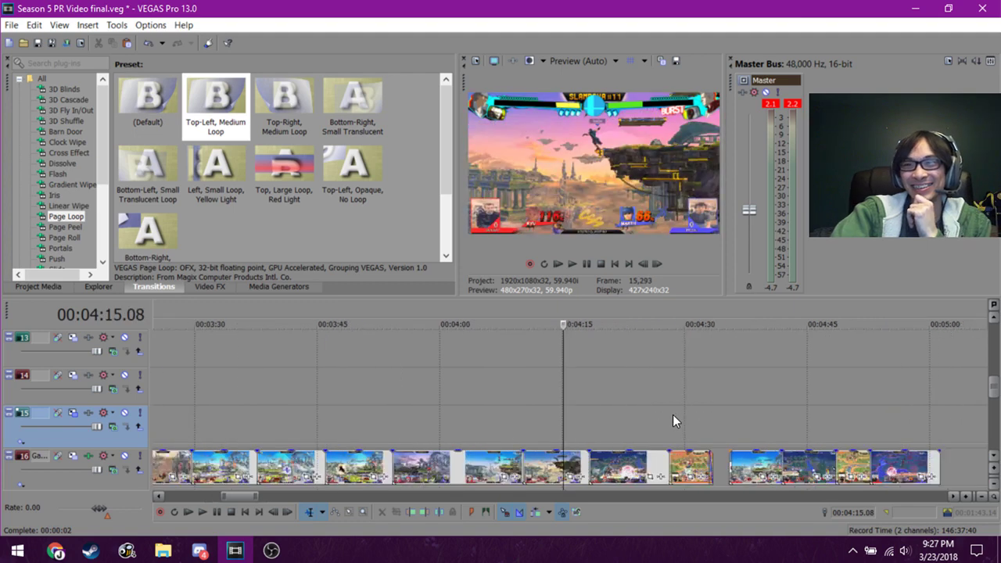
{"action": "left_click", "coordinate": [648, 420]}
{"action": "left_click", "coordinate": [727, 409]}
{"action": "left_click", "coordinate": [800, 421]}
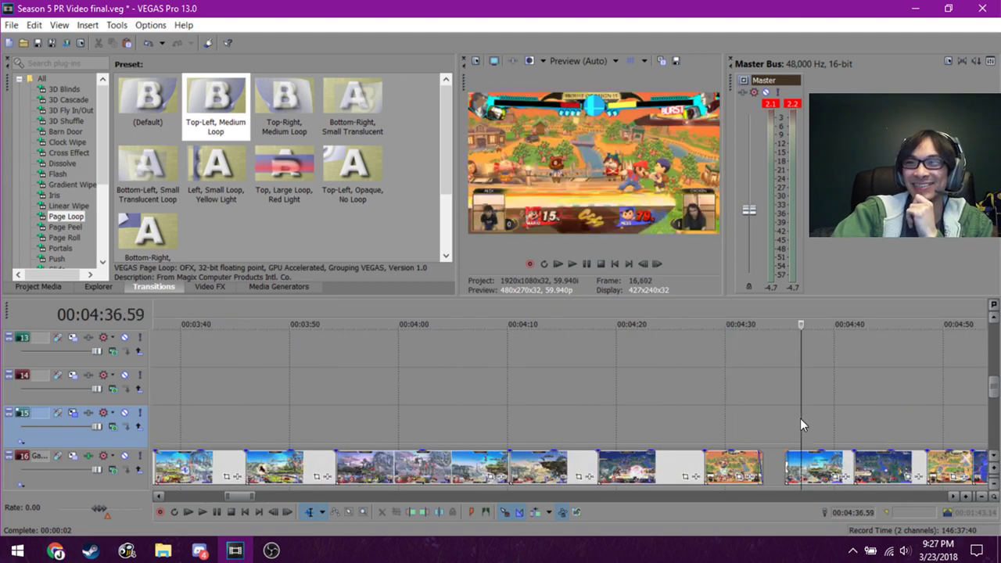
Compare the overlay bars in the section's last gameplay clips around 00:04:45.12 and 00:04:43.32.
{"action": "scroll", "coordinate": [800, 421], "scroll_direction": "down", "scroll_amount": 1}
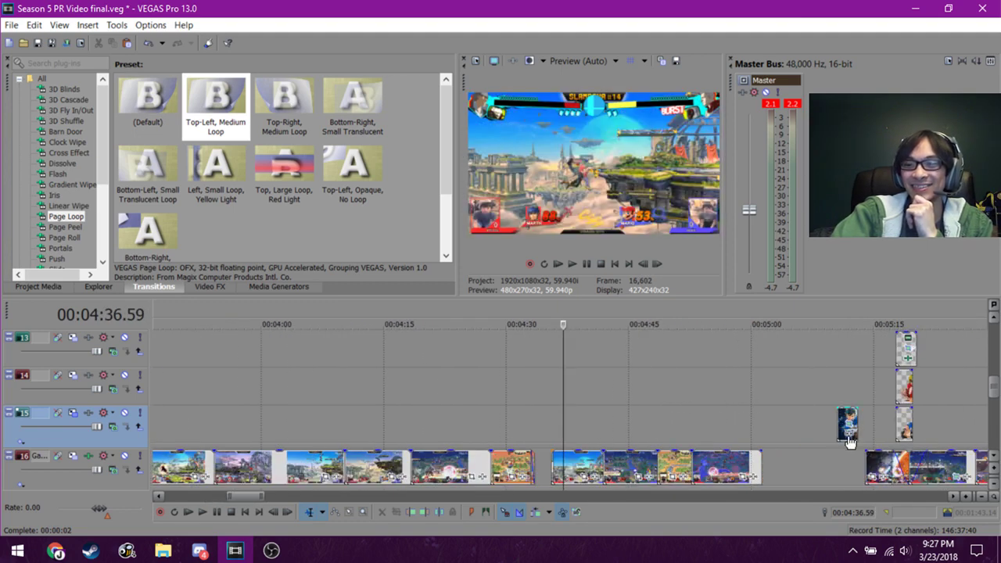
{"action": "left_click", "coordinate": [630, 433]}
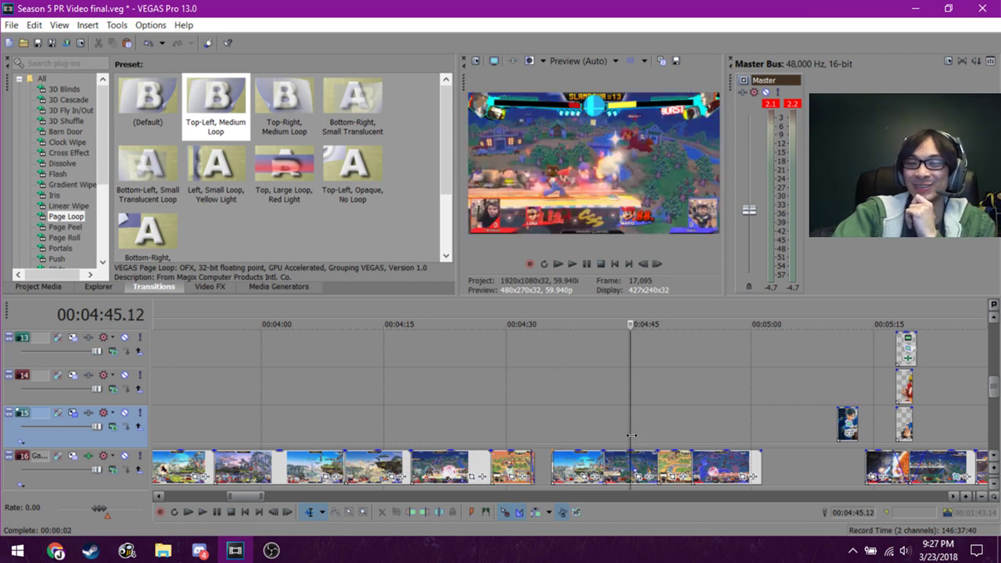
{"action": "scroll", "coordinate": [656, 431], "scroll_direction": "up", "scroll_amount": 1}
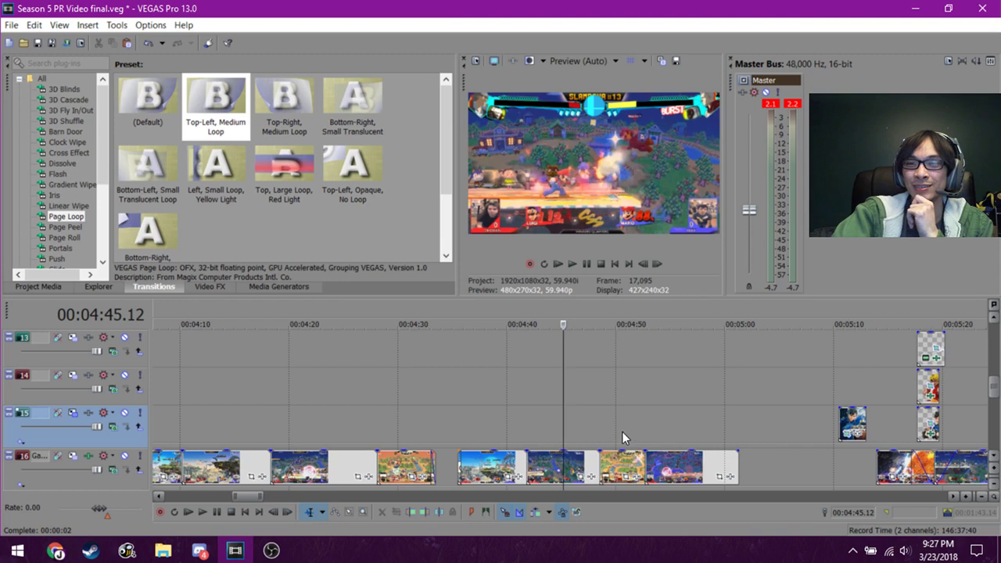
{"action": "left_click", "coordinate": [621, 431]}
{"action": "left_click", "coordinate": [508, 425]}
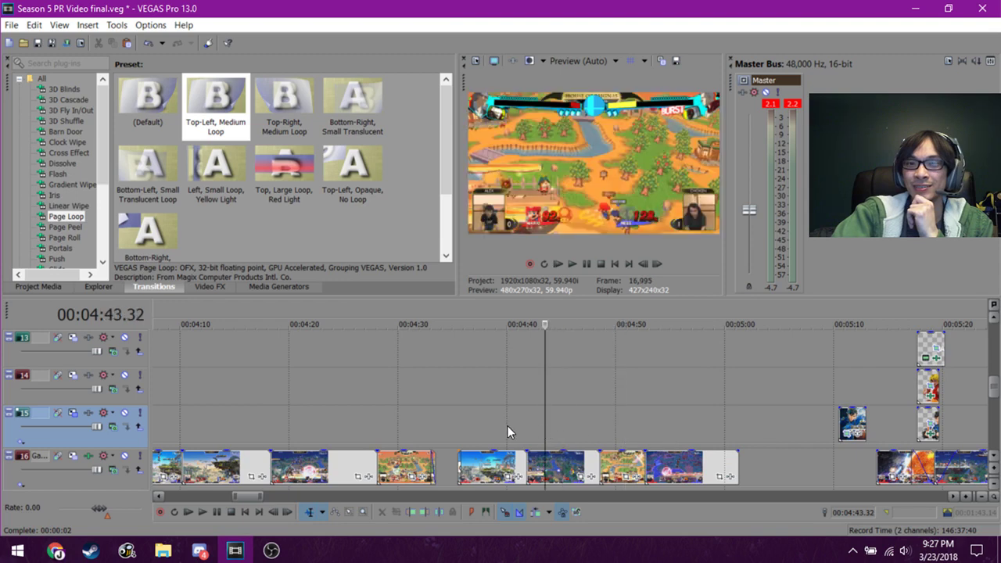
Revisit the health-bar overlay section at 00:04:25.09, 00:03:15.31 and 00:03:32.47.
{"action": "left_click", "coordinate": [405, 425]}
{"action": "left_click", "coordinate": [344, 446]}
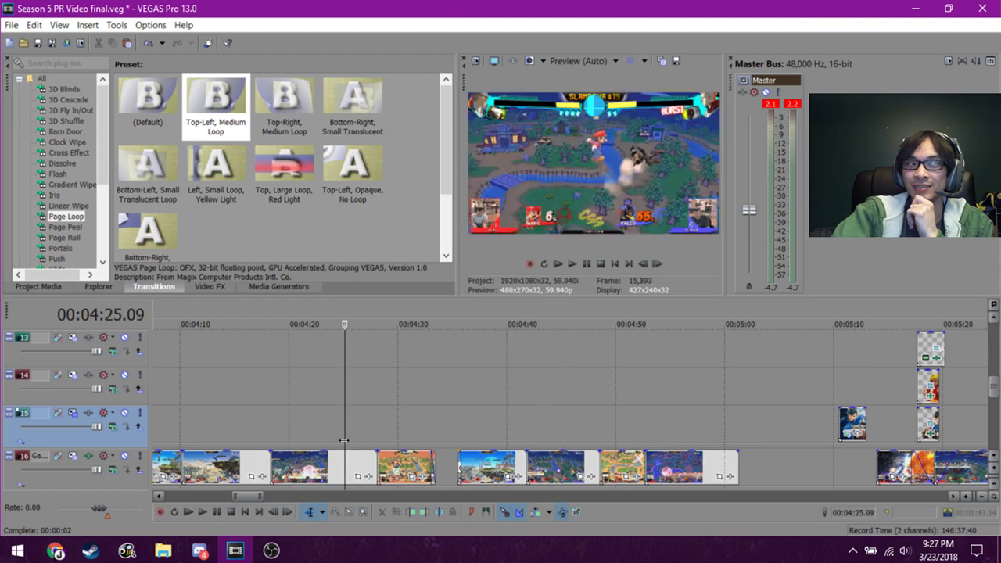
{"action": "scroll", "coordinate": [356, 451], "scroll_direction": "down", "scroll_amount": 2}
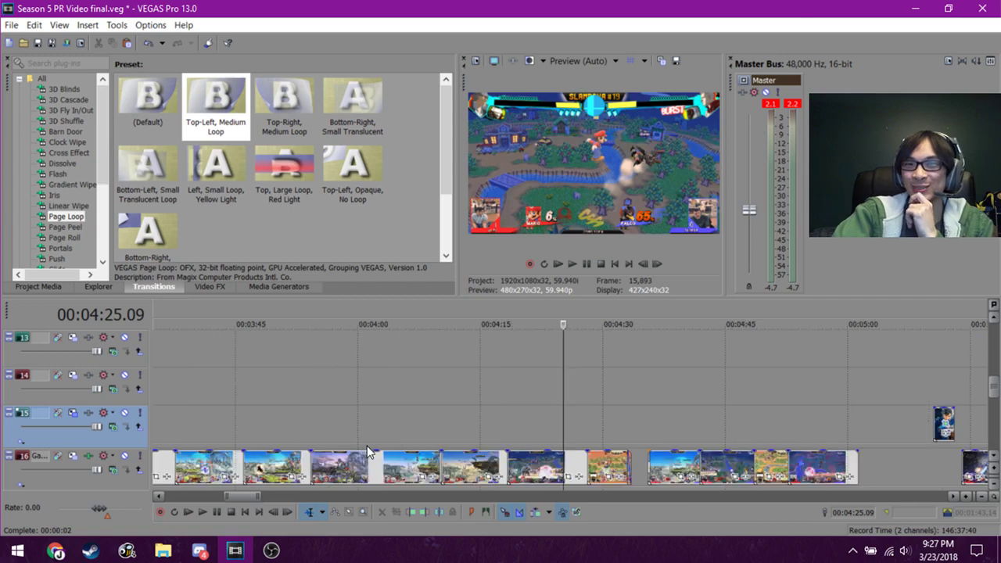
{"action": "scroll", "coordinate": [360, 450], "scroll_direction": "down", "scroll_amount": 2}
{"action": "left_click", "coordinate": [278, 438]}
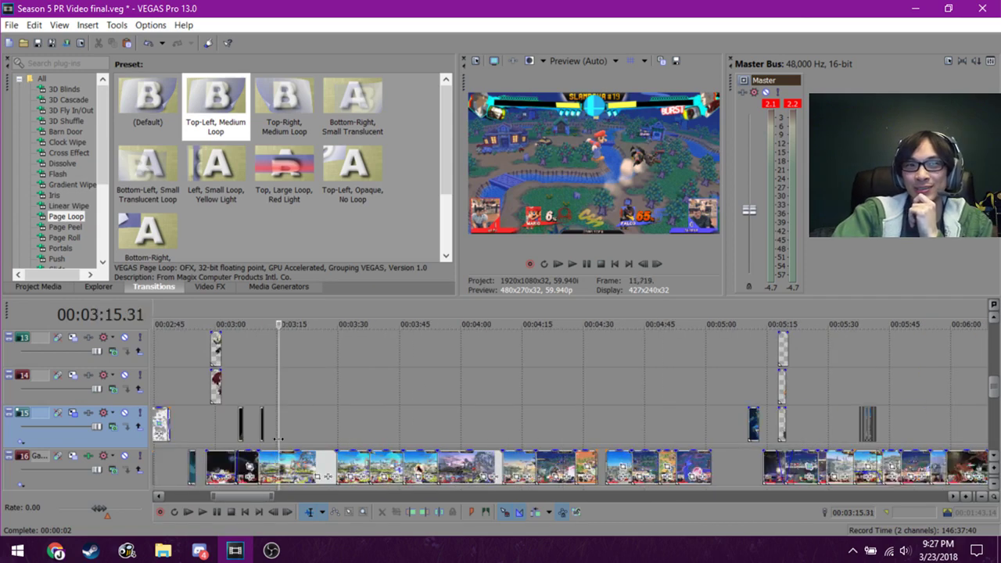
{"action": "left_click", "coordinate": [351, 421]}
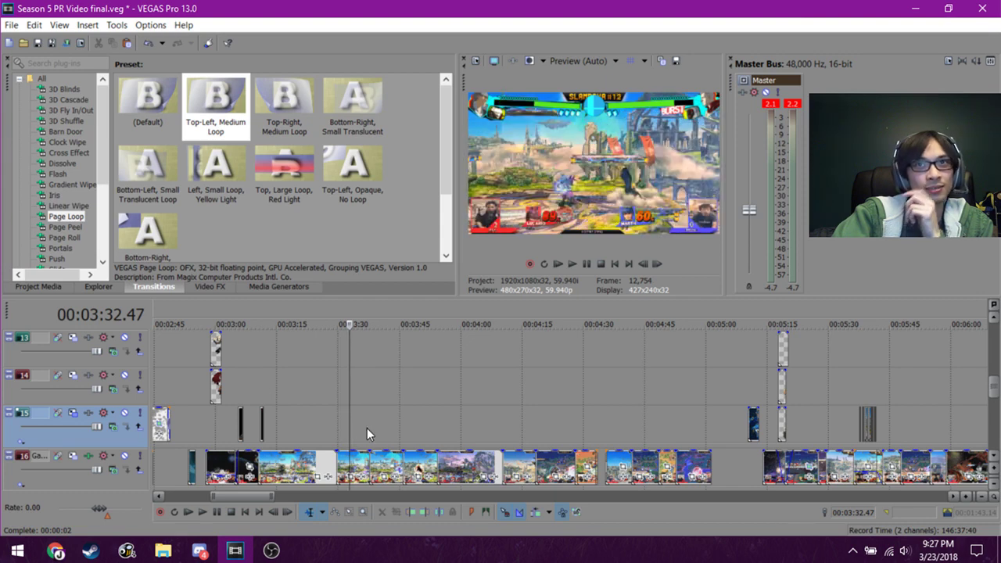
Sample the opening gameplay section without health bars at 00:01:47.14, 00:01:33.50 and 00:01:25.24.
{"action": "scroll", "coordinate": [359, 422], "scroll_direction": "down", "scroll_amount": 2}
{"action": "left_click", "coordinate": [275, 431]}
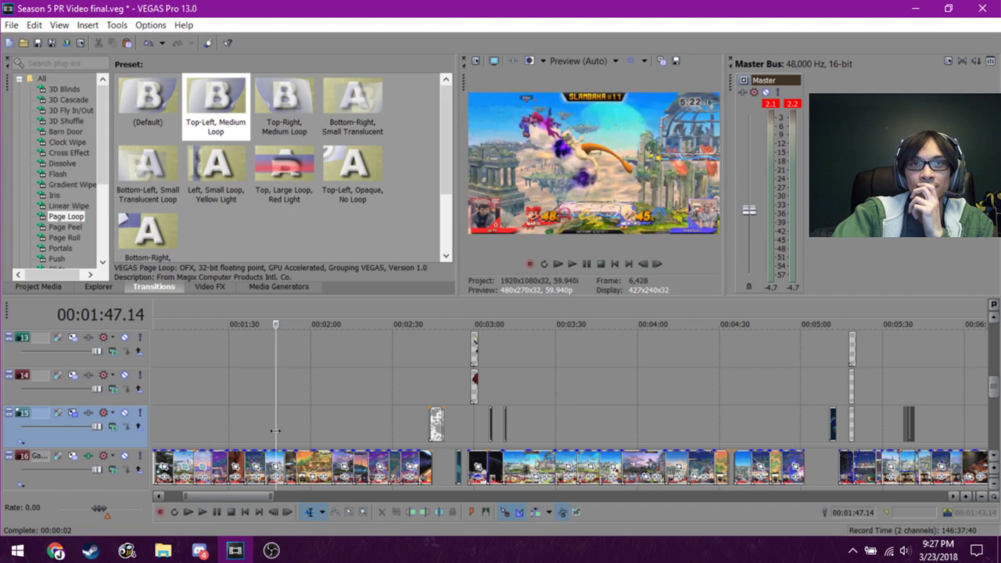
{"action": "left_click", "coordinate": [258, 432]}
{"action": "left_click", "coordinate": [239, 446]}
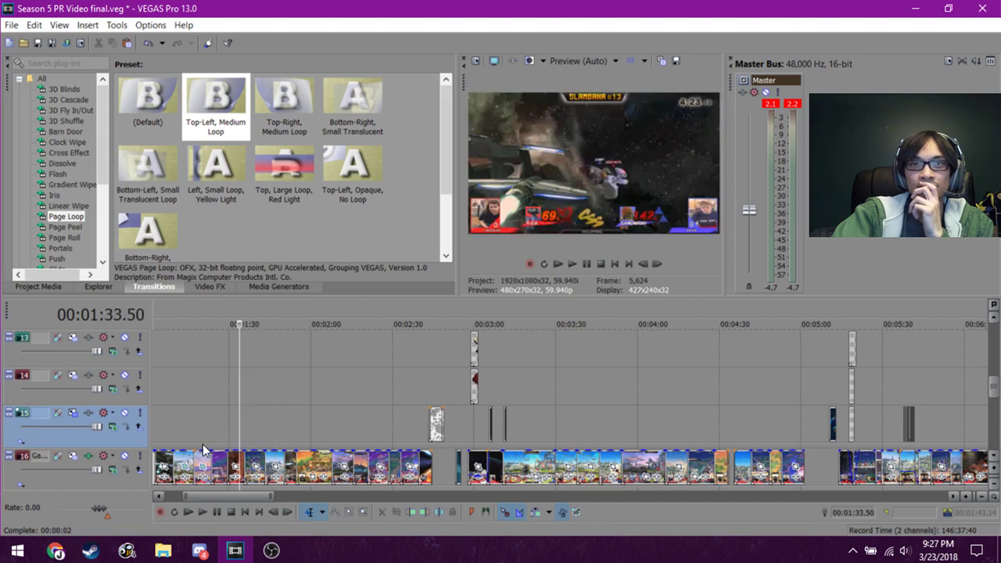
{"action": "left_click", "coordinate": [216, 434]}
{"action": "scroll", "coordinate": [217, 433], "scroll_direction": "down", "scroll_amount": 1}
{"action": "scroll", "coordinate": [216, 433], "scroll_direction": "down", "scroll_amount": 1}
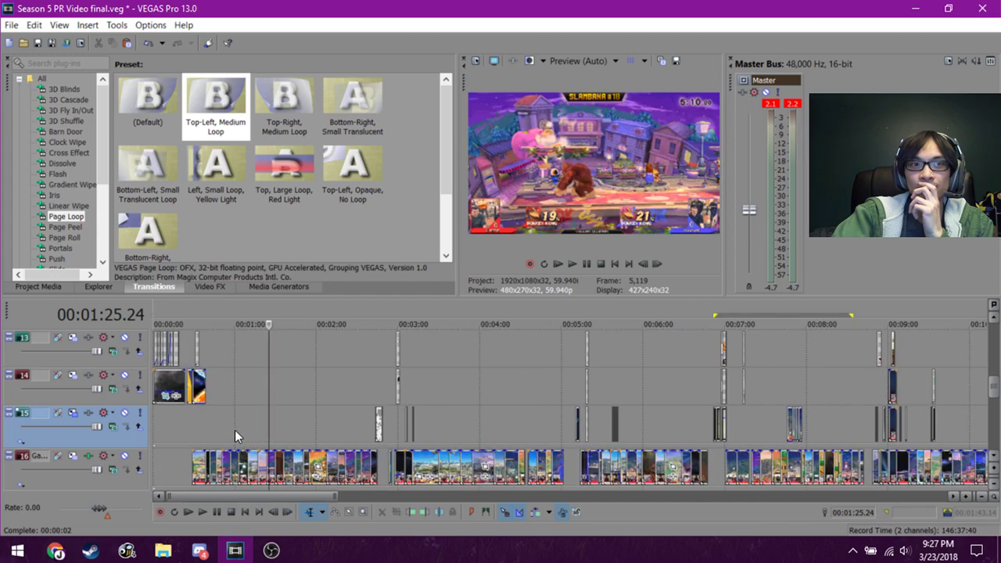
Compare the gameplay clips at 00:01:02.41 and 00:01:50.14 with the one at 00:05:58.53.
{"action": "left_click", "coordinate": [235, 430]}
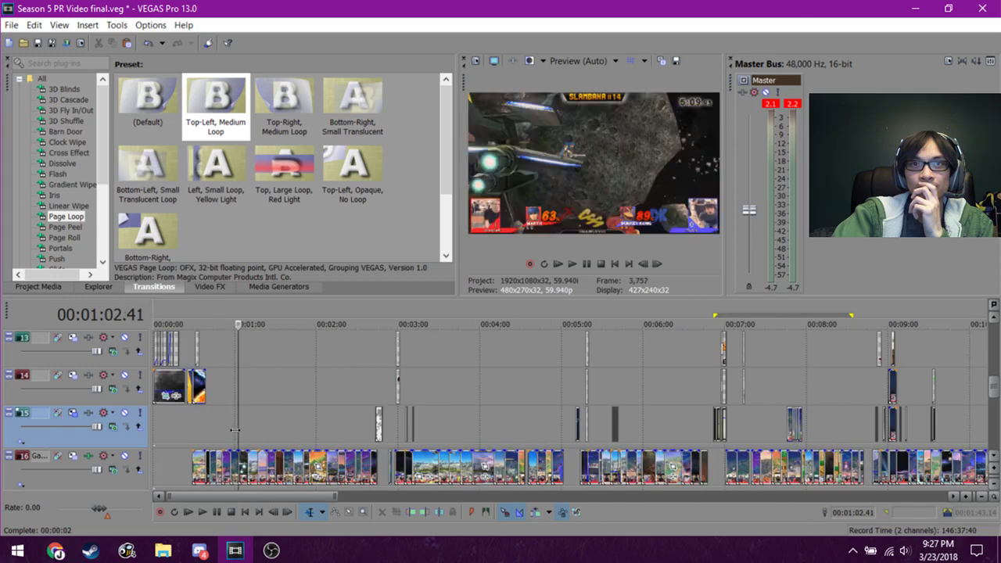
{"action": "left_click", "coordinate": [303, 426]}
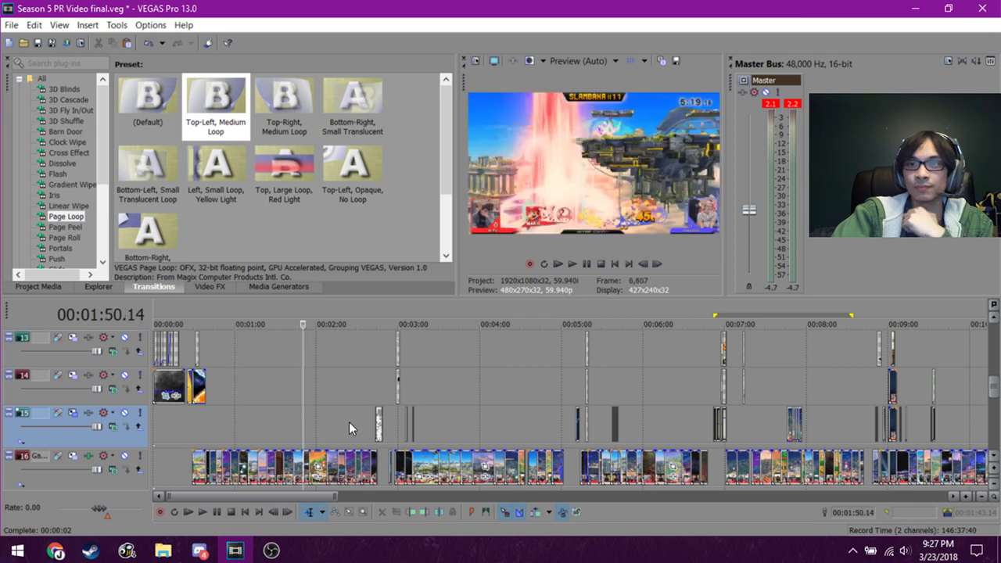
{"action": "left_click", "coordinate": [641, 416]}
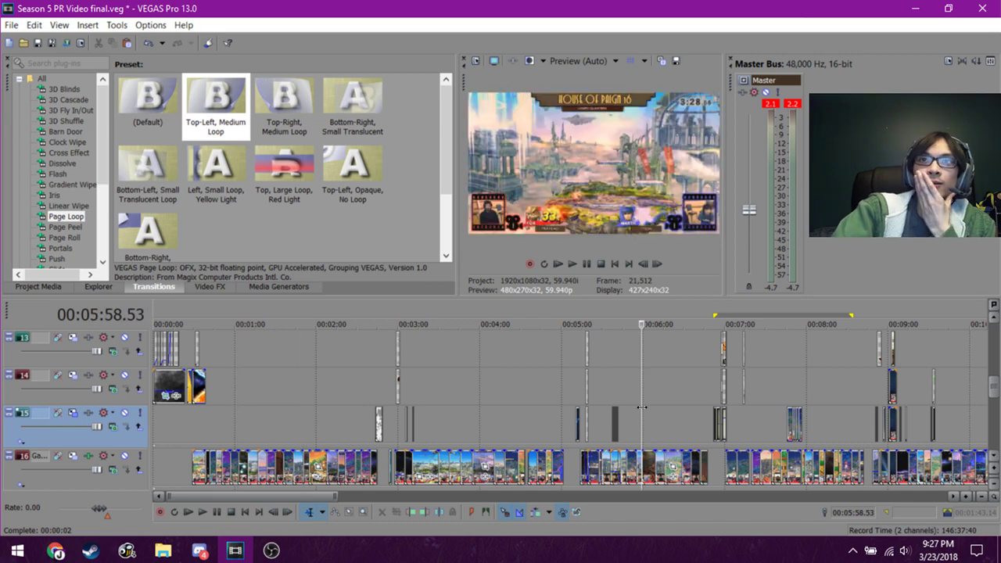
Examine the gameplay at 00:07:13.22, the glitch effect clips at 00:07:49.51 and the gameplay at 00:08:04.17.
{"action": "scroll", "coordinate": [649, 393], "scroll_direction": "up", "scroll_amount": 2}
{"action": "left_click", "coordinate": [717, 420]}
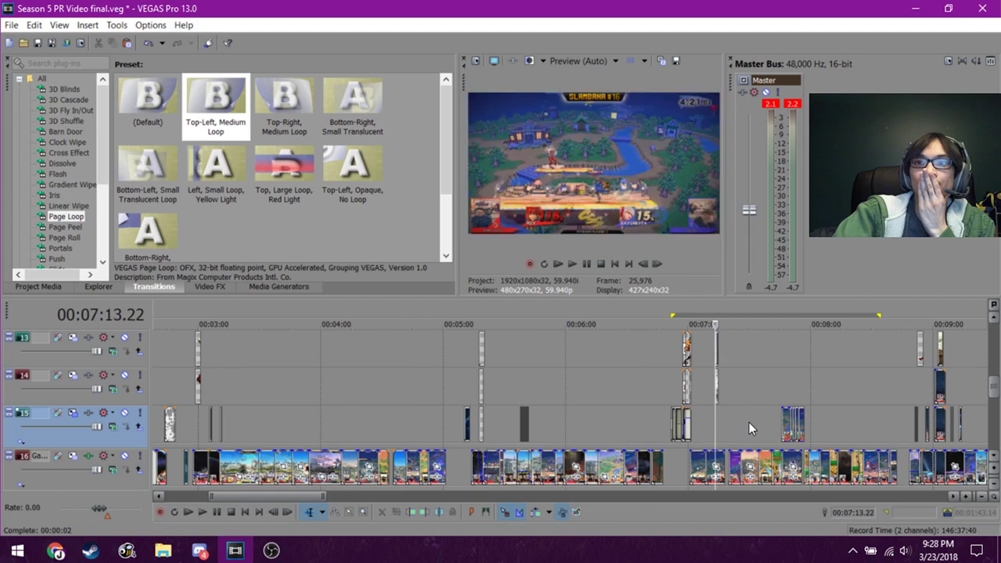
{"action": "left_click", "coordinate": [746, 422]}
{"action": "scroll", "coordinate": [748, 422], "scroll_direction": "up", "scroll_amount": 3}
{"action": "left_click", "coordinate": [685, 386]}
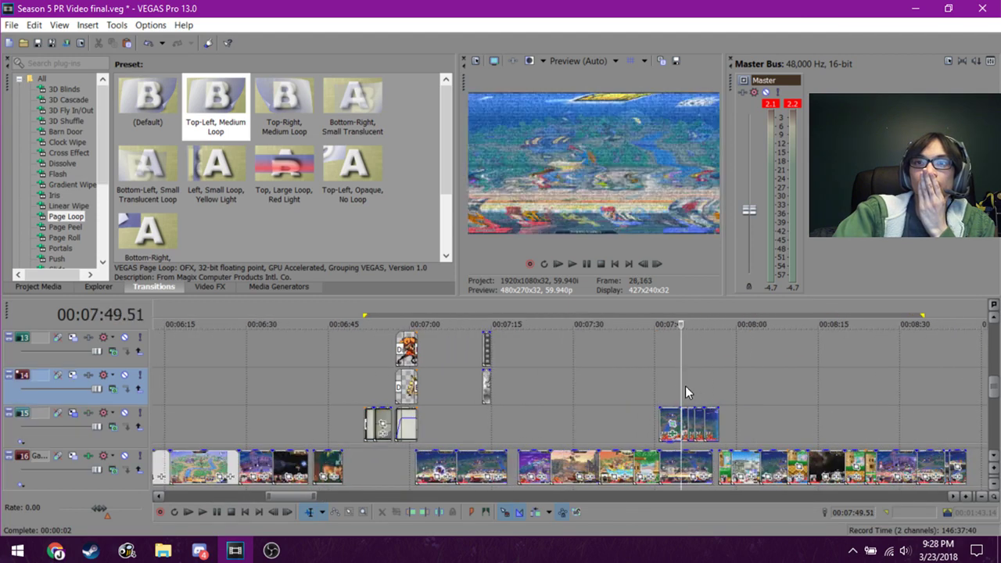
{"action": "left_click", "coordinate": [693, 385]}
{"action": "left_click", "coordinate": [759, 381]}
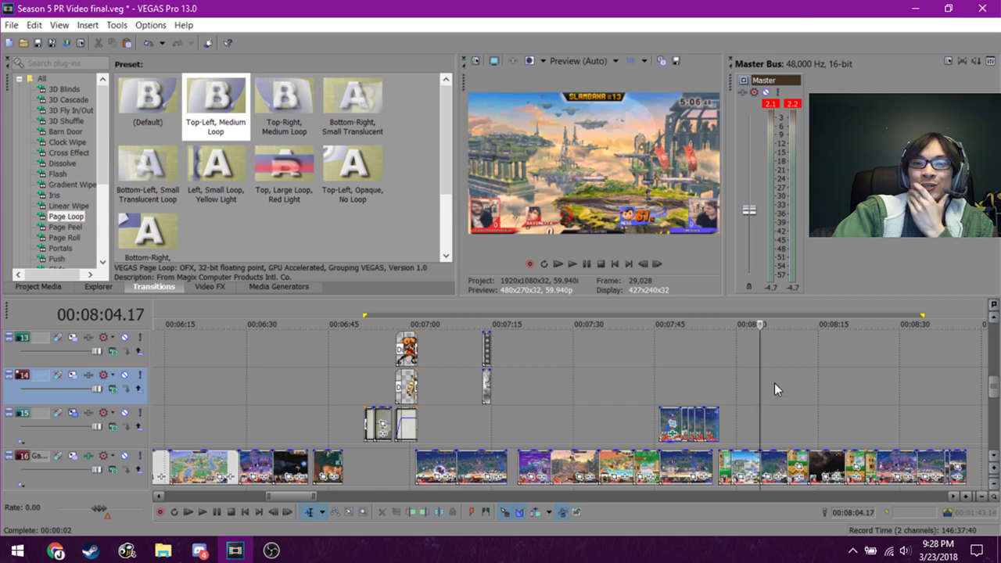
Step through the section's following gameplay clips at 00:08:07.42, 00:08:13.05 and 00:08:18.03.
{"action": "left_click", "coordinate": [773, 426]}
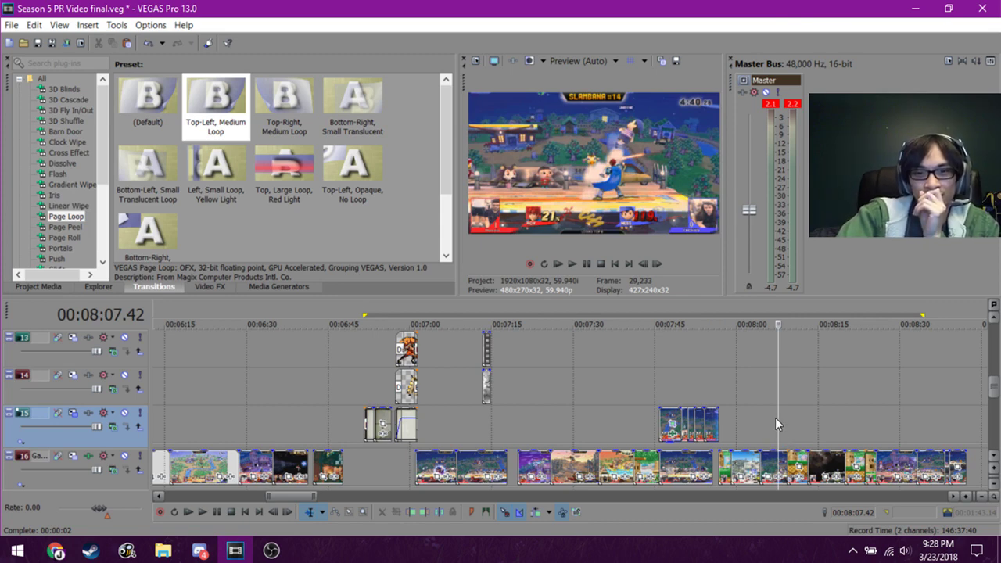
{"action": "left_click", "coordinate": [807, 435]}
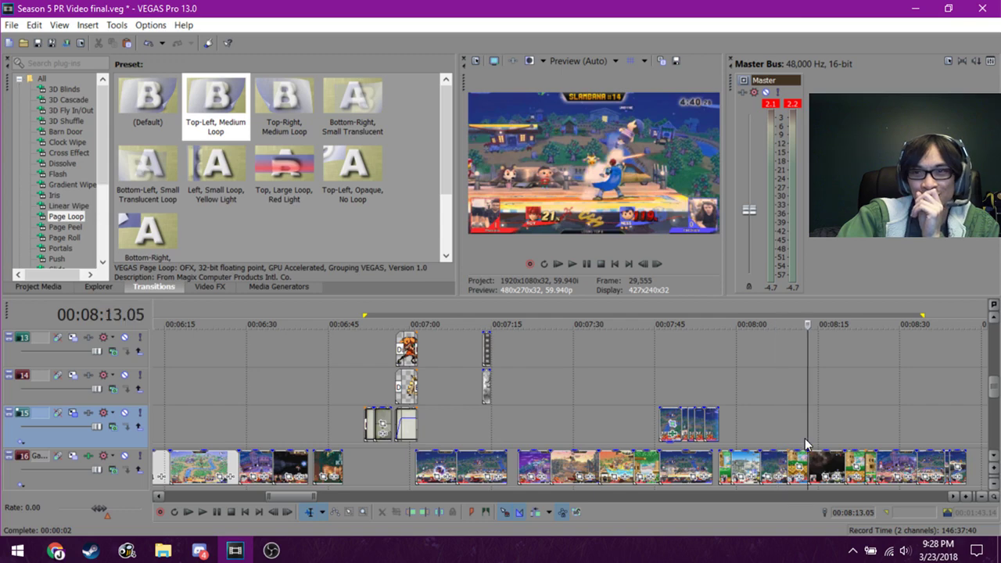
{"action": "left_click", "coordinate": [834, 423]}
{"action": "scroll", "coordinate": [834, 423], "scroll_direction": "down", "scroll_amount": 2}
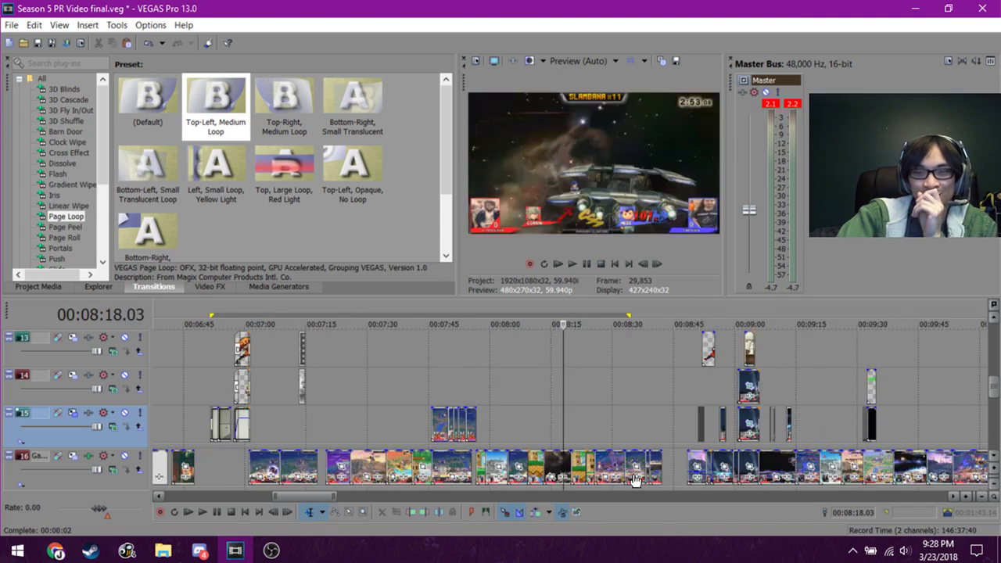
{"action": "scroll", "coordinate": [580, 463], "scroll_direction": "up", "scroll_amount": 1}
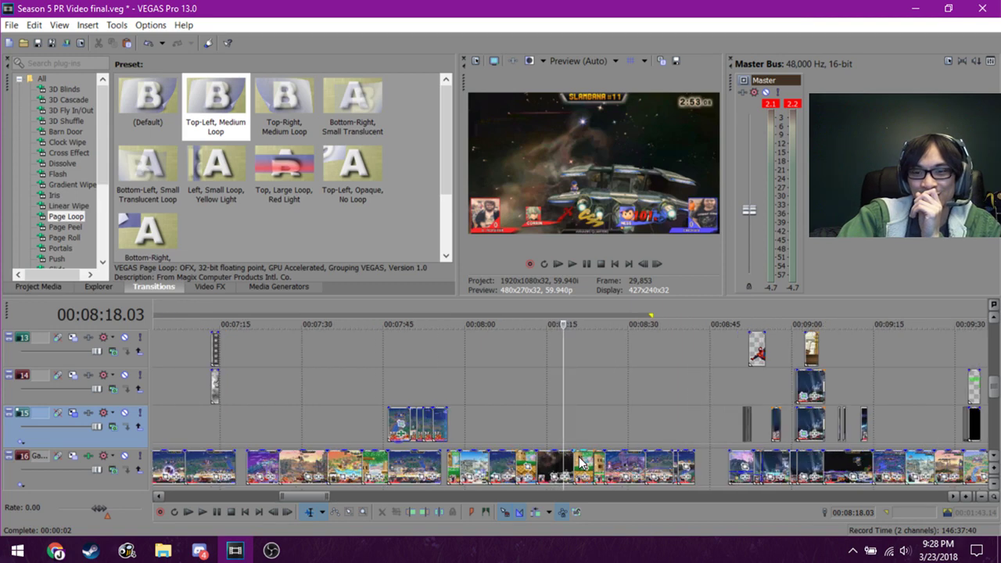
{"action": "scroll", "coordinate": [580, 463], "scroll_direction": "up", "scroll_amount": 1}
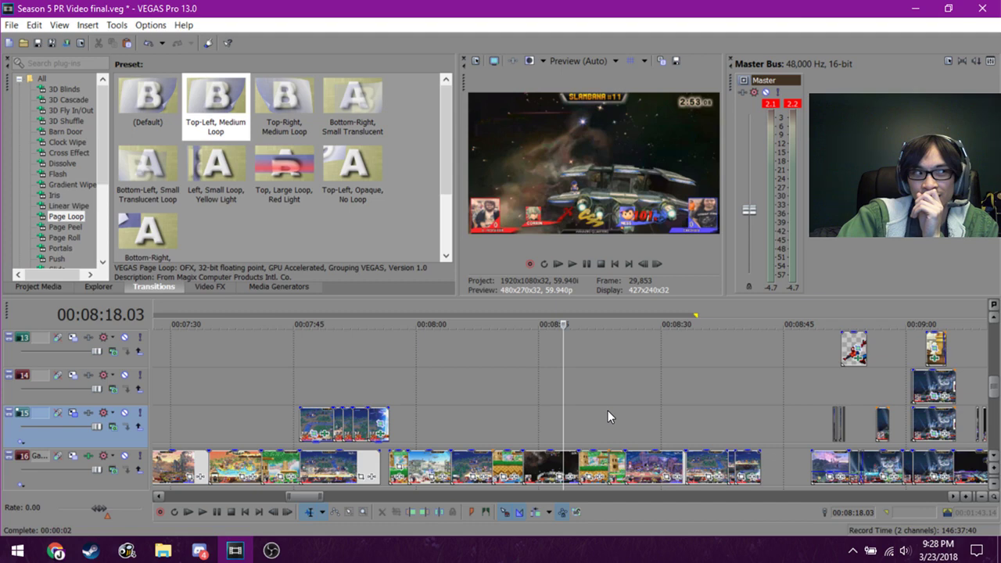
{"action": "scroll", "coordinate": [607, 410], "scroll_direction": "down", "scroll_amount": 2}
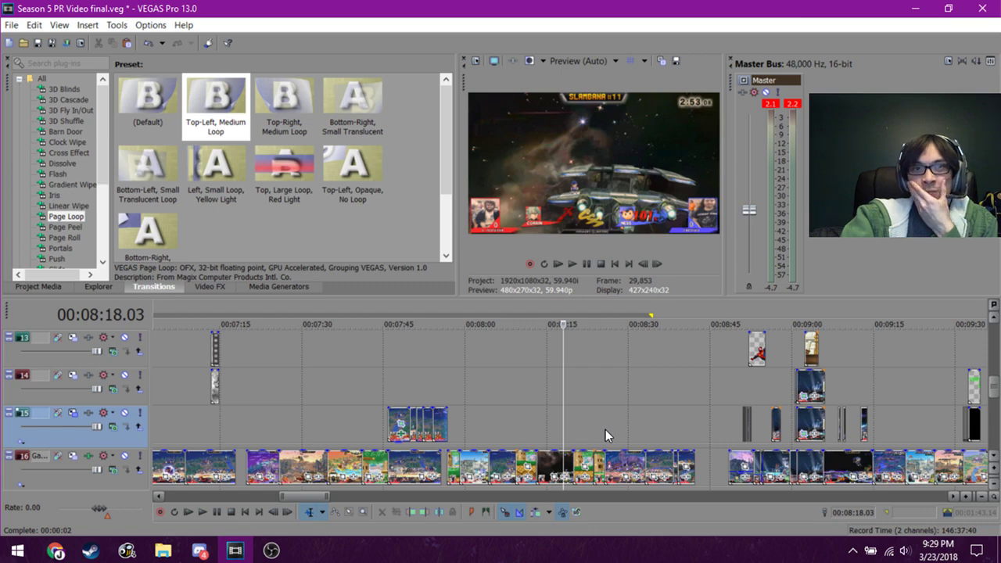
{"action": "scroll", "coordinate": [615, 429], "scroll_direction": "down", "scroll_amount": 1}
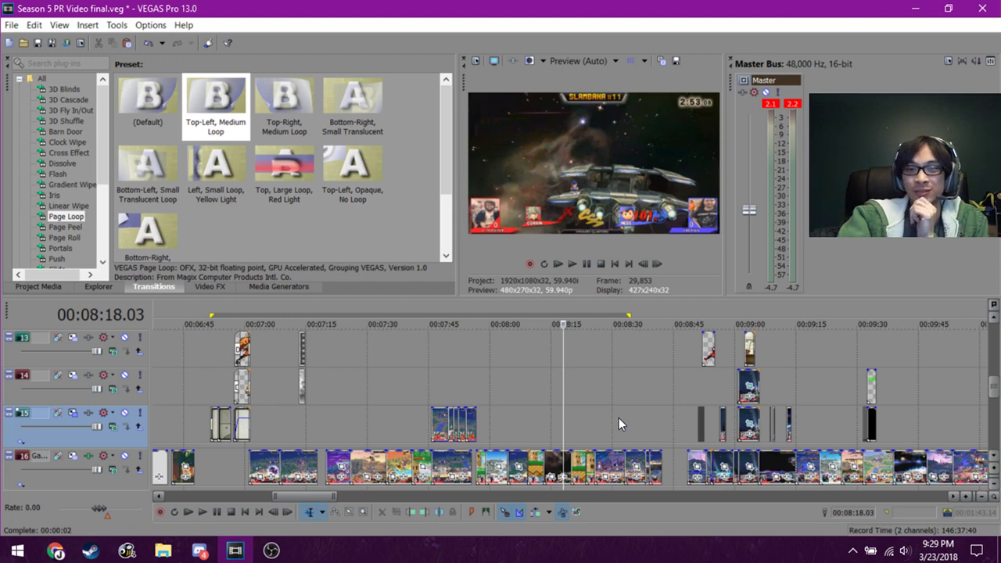
Move on to the last gameplay section and sample its clips at 00:11:15.27, 00:11:24.12 and 00:11:26.30.
{"action": "scroll", "coordinate": [619, 417], "scroll_direction": "down", "scroll_amount": 2}
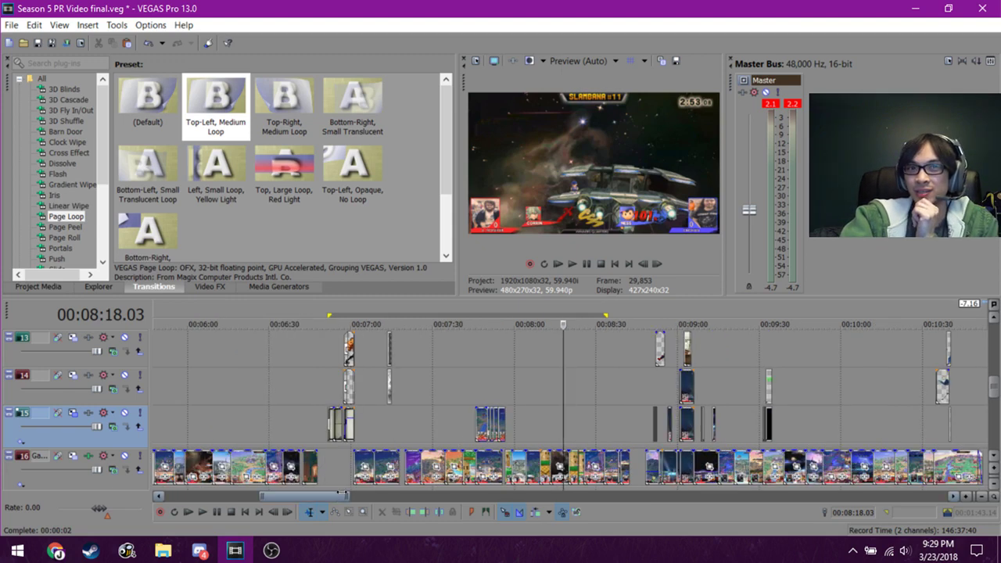
{"action": "left_click_drag", "start_coordinate": [350, 495], "coordinate": [407, 494]}
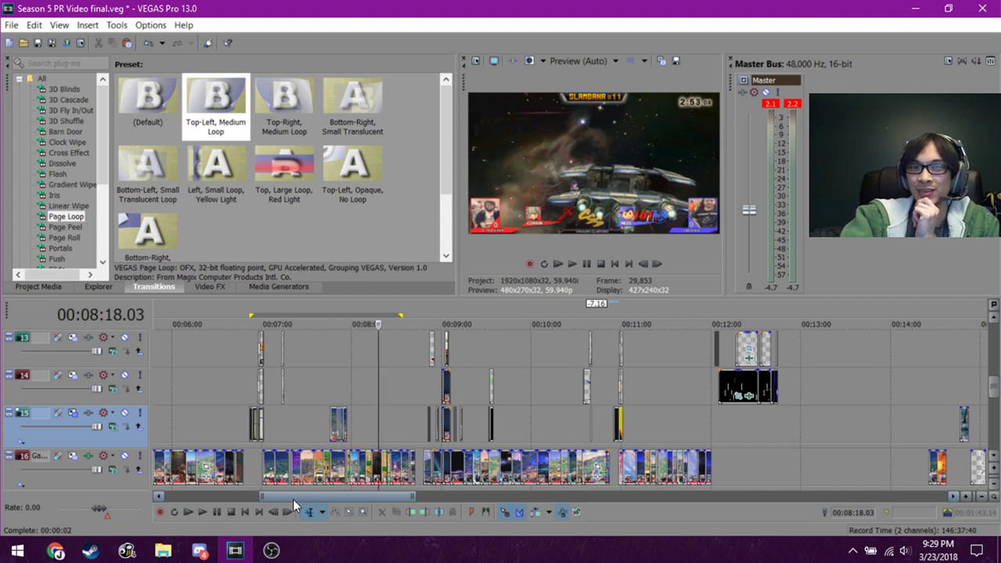
{"action": "left_click_drag", "start_coordinate": [263, 497], "coordinate": [347, 498]}
{"action": "left_click", "coordinate": [483, 443]}
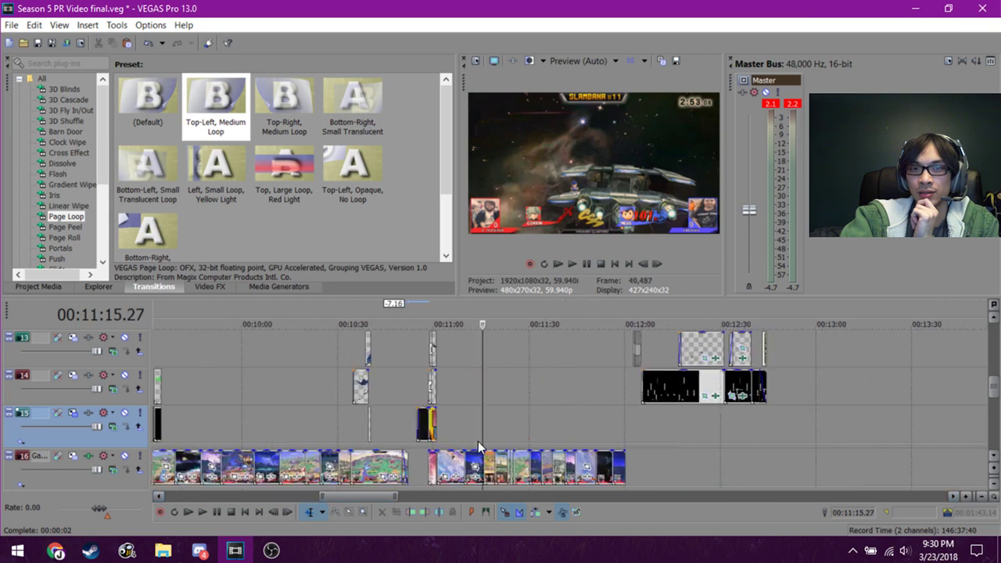
{"action": "left_click", "coordinate": [499, 435]}
{"action": "left_click", "coordinate": [514, 434]}
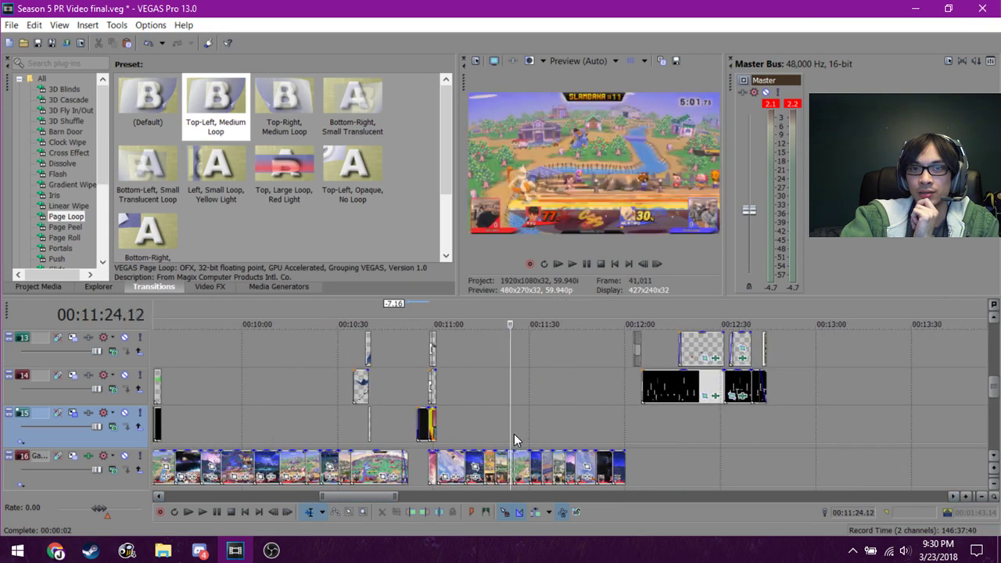
{"action": "left_click", "coordinate": [519, 435]}
Check the last gameplay section's early clips at 00:11:06.36 and 00:11:11.56.
{"action": "scroll", "coordinate": [519, 435], "scroll_direction": "up", "scroll_amount": 3}
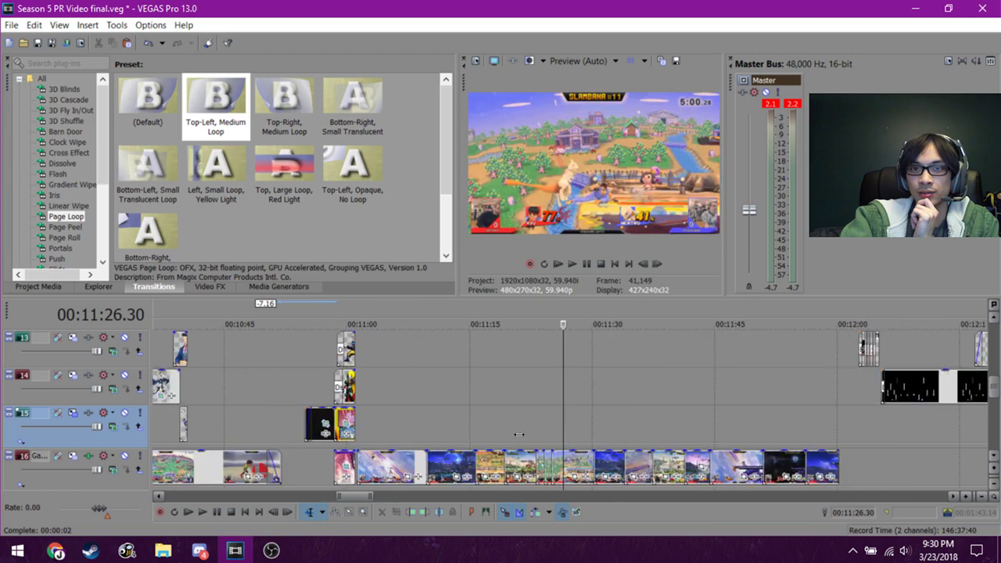
{"action": "left_click", "coordinate": [401, 435]}
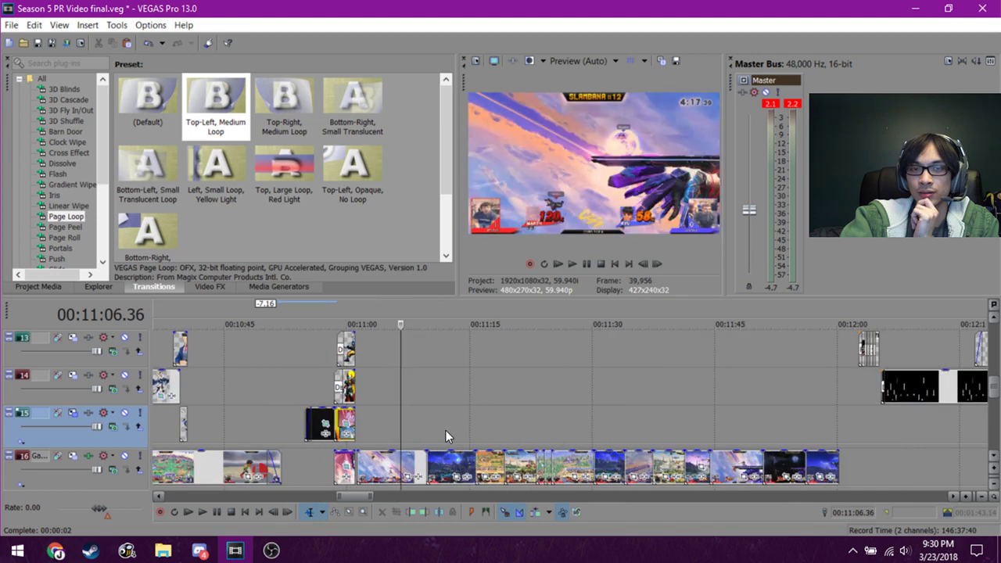
{"action": "left_click", "coordinate": [444, 430]}
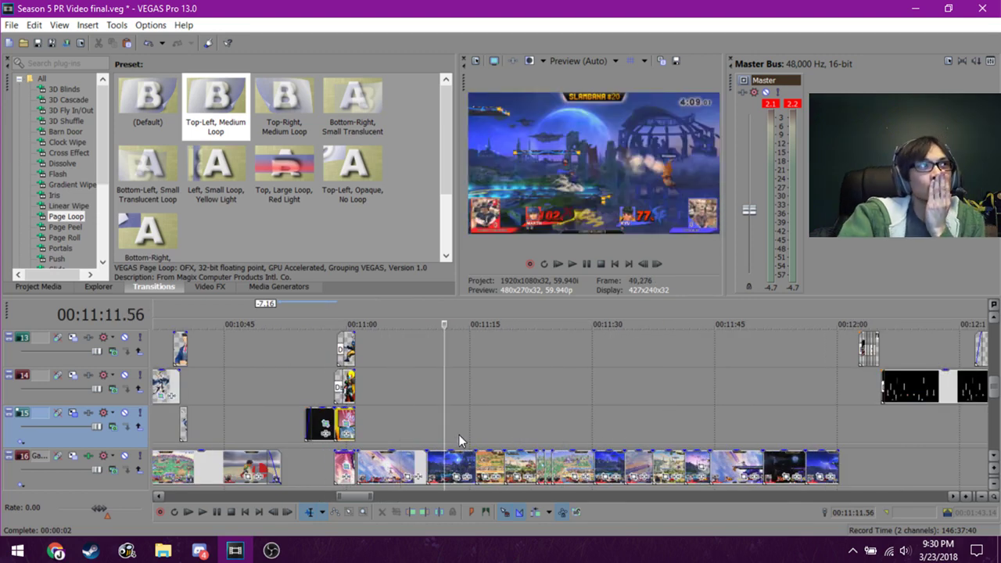
Bring the closing bracket sequence into view and inspect its animated lines at 00:12:10.56.
{"action": "left_click_drag", "start_coordinate": [349, 496], "coordinate": [363, 499]}
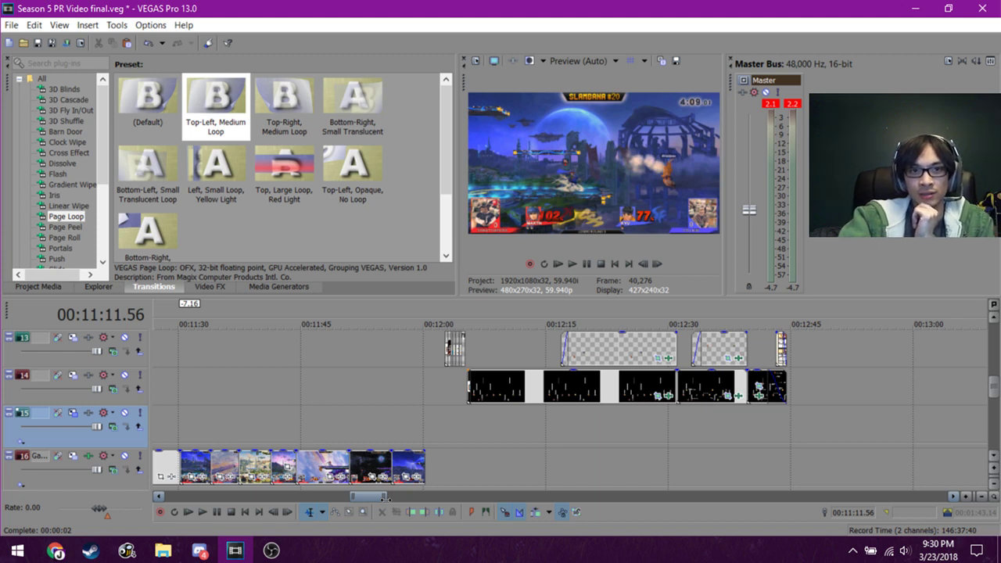
{"action": "left_click_drag", "start_coordinate": [385, 498], "coordinate": [391, 497]}
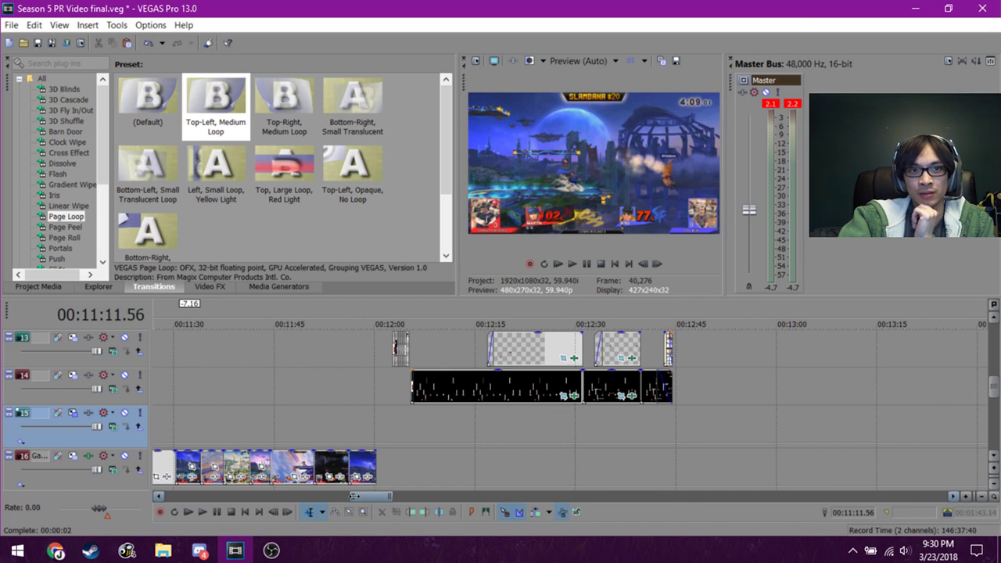
{"action": "left_click_drag", "start_coordinate": [352, 498], "coordinate": [338, 497]}
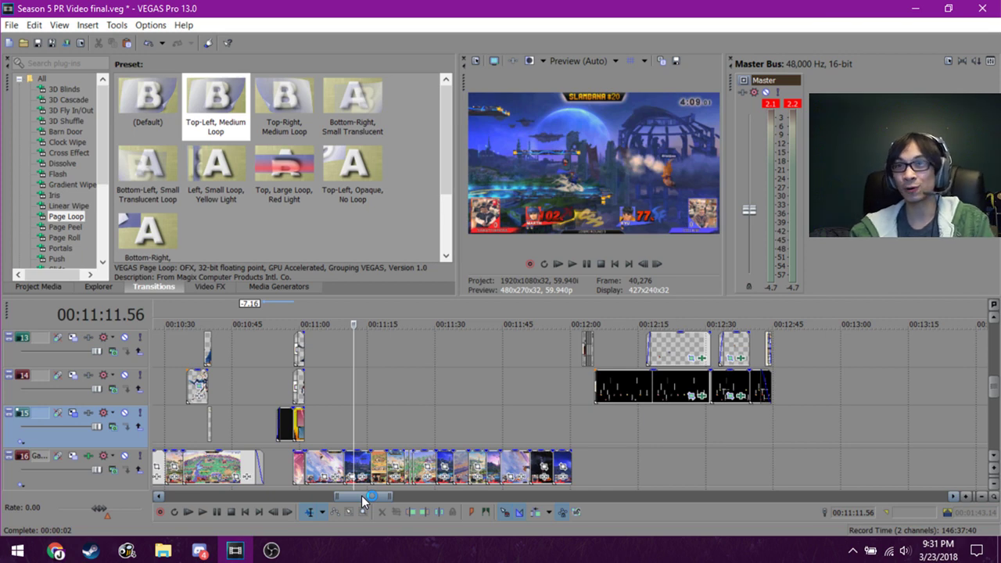
{"action": "left_click", "coordinate": [620, 360]}
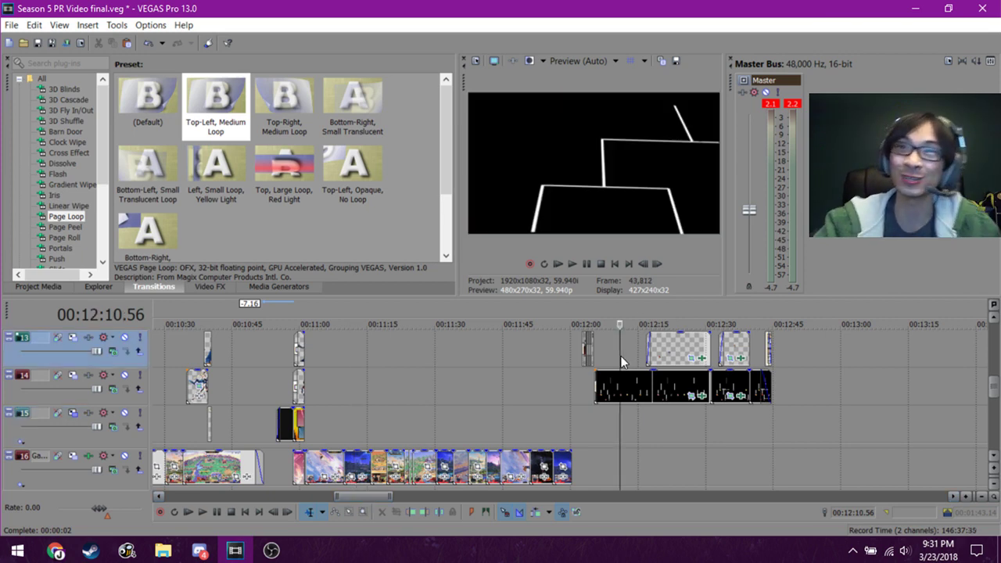
Preview playback from 00:12:02.41, at the start of the short clips just before the bracket animation.
{"action": "scroll", "coordinate": [618, 356], "scroll_direction": "up", "scroll_amount": 4}
{"action": "left_click", "coordinate": [432, 401]}
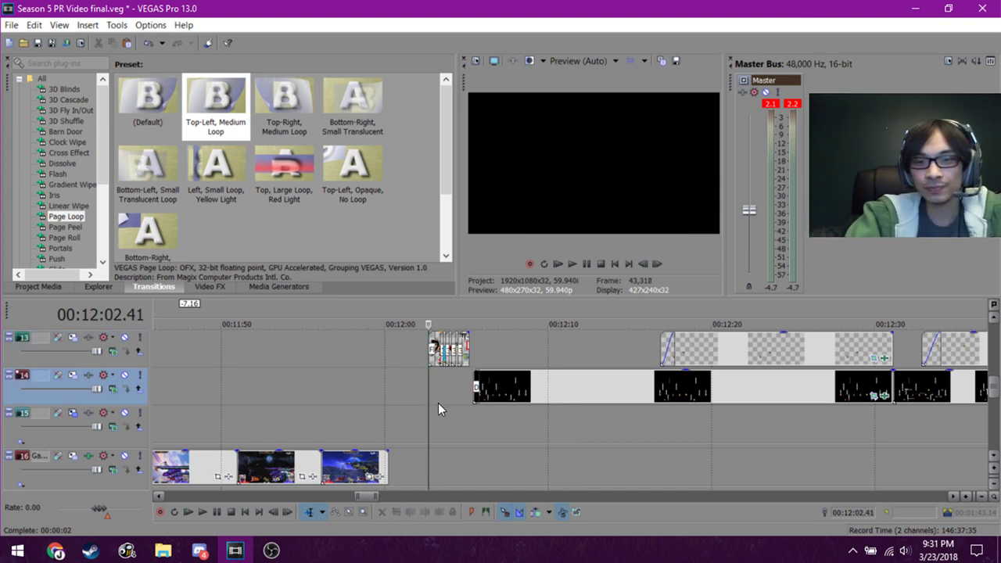
{"action": "key", "text": "space"}
{"action": "key", "text": "space"}
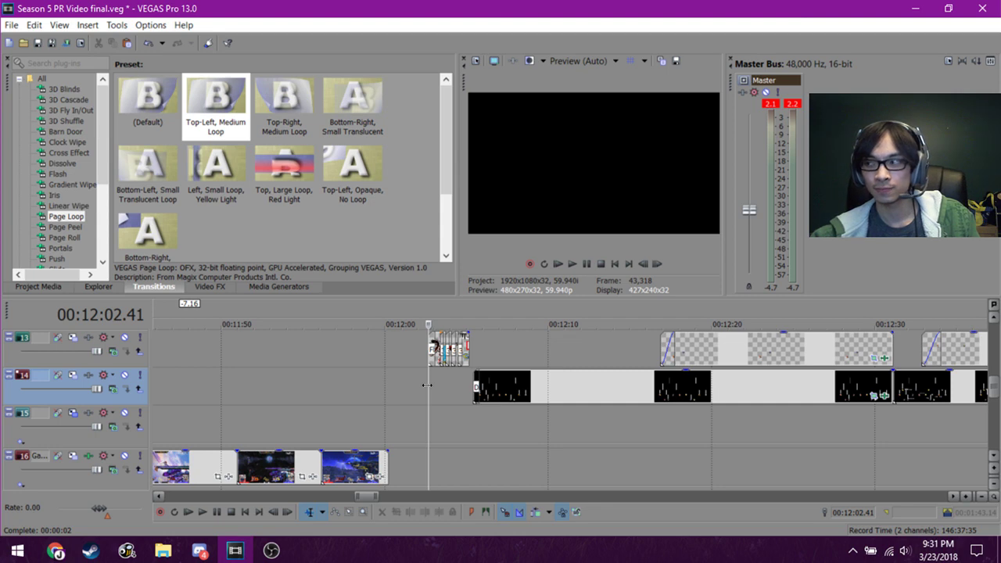
Play the bracket animation from within its first long overlay clip, which starts around 00:12:17.
{"action": "left_click", "coordinate": [636, 432]}
{"action": "scroll", "coordinate": [638, 433], "scroll_direction": "down", "scroll_amount": 3}
{"action": "left_click", "coordinate": [596, 438]}
{"action": "key", "text": "space"}
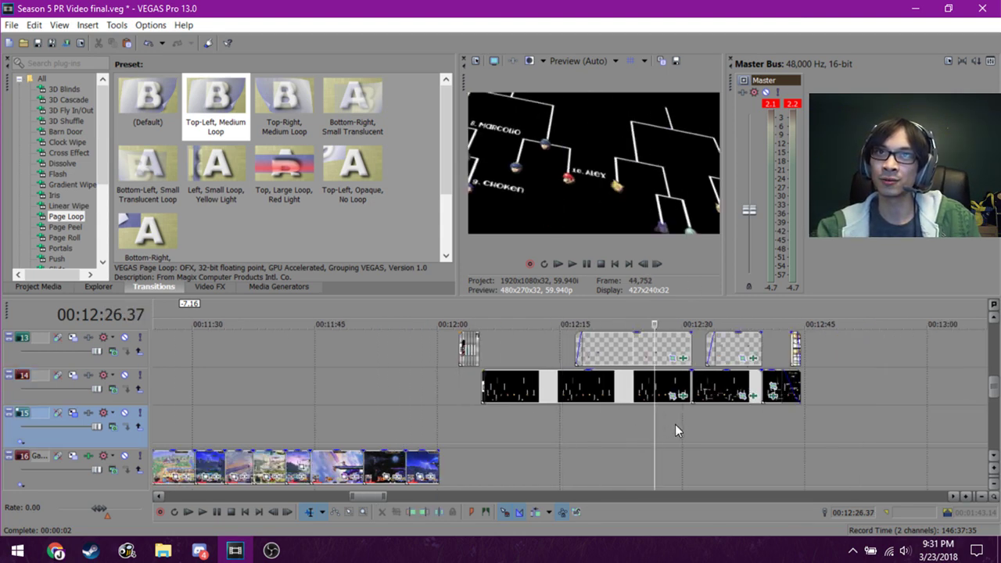
Mark a time range of about 34 seconds over the bracket animation and inspect the complete bracket at 00:12:42.37.
{"action": "key", "text": "space"}
{"action": "left_click_drag", "start_coordinate": [483, 423], "coordinate": [746, 432]}
{"action": "left_click", "coordinate": [786, 423]}
{"action": "scroll", "coordinate": [786, 424], "scroll_direction": "up", "scroll_amount": 4}
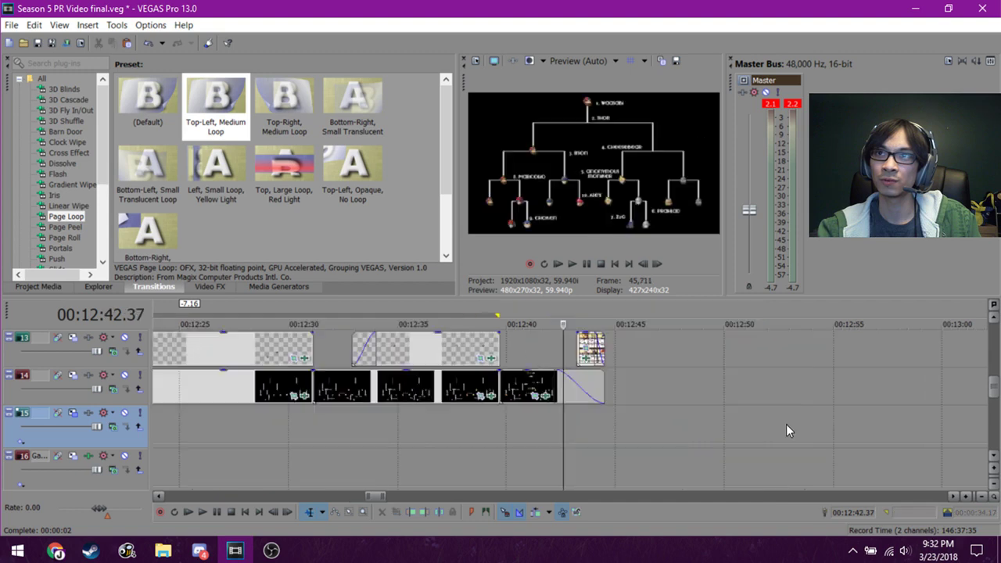
Inspect the last overlay clip at 00:12:43.47 and return the playhead to the start of the game logo clips at 00:12:02.41.
{"action": "left_click", "coordinate": [606, 356]}
{"action": "scroll", "coordinate": [471, 449], "scroll_direction": "down", "scroll_amount": 2}
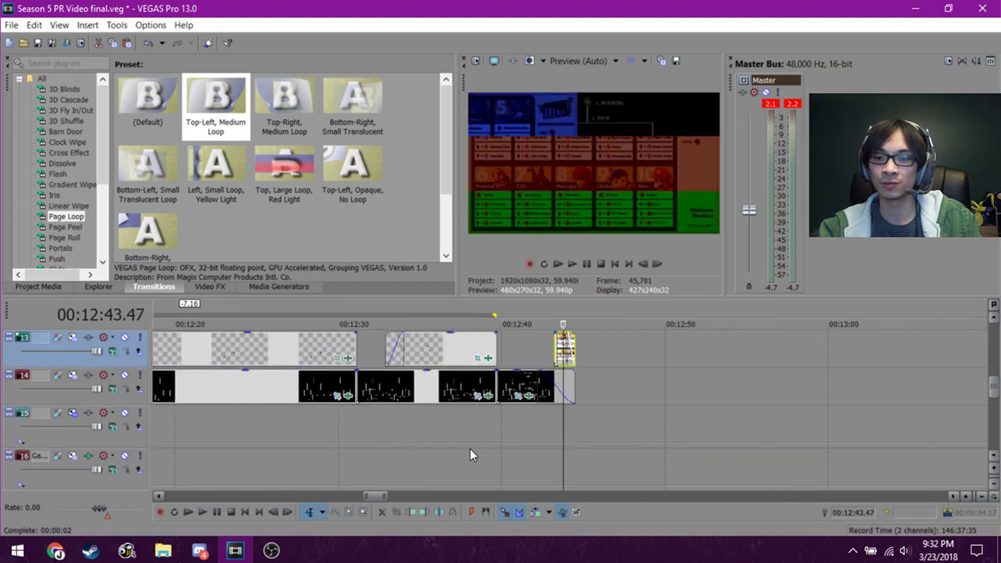
{"action": "scroll", "coordinate": [246, 426], "scroll_direction": "down", "scroll_amount": 2}
{"action": "left_click", "coordinate": [239, 418]}
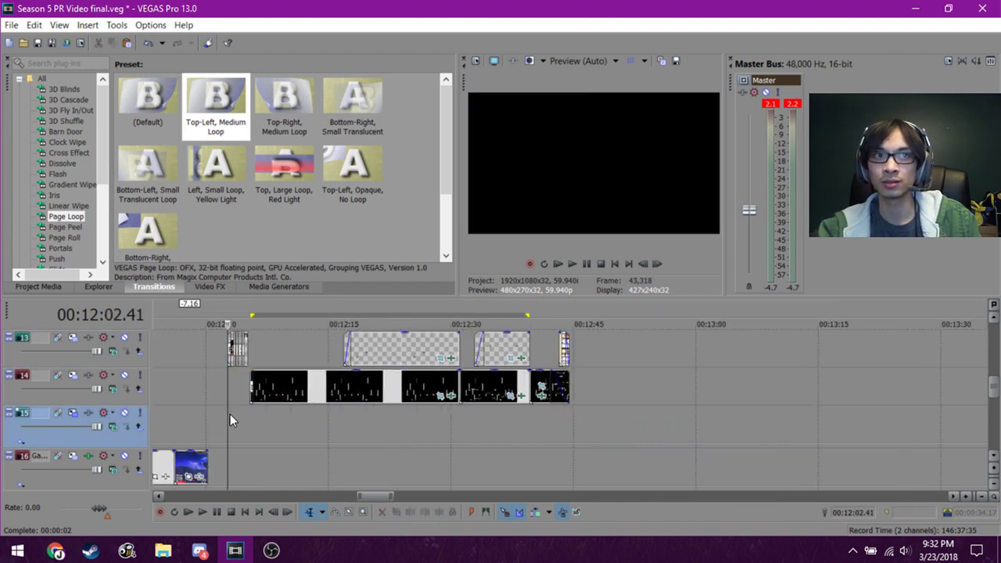
{"action": "scroll", "coordinate": [273, 423], "scroll_direction": "up", "scroll_amount": 2}
{"action": "scroll", "coordinate": [602, 436], "scroll_direction": "up", "scroll_amount": 3}
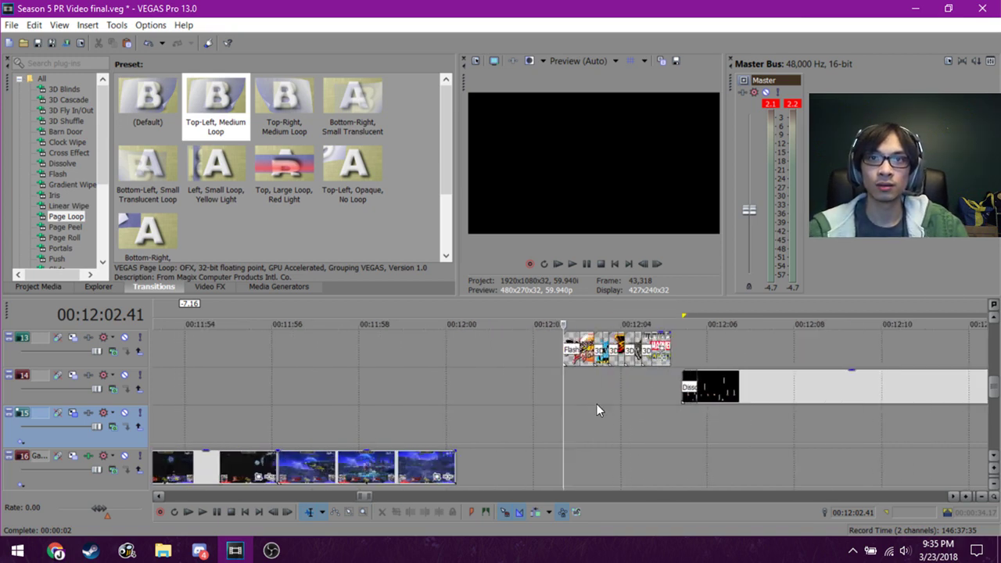
Examine the row of game logo clips and their transitions around 00:12:02.50, within the opening Flash transition.
{"action": "scroll", "coordinate": [597, 403], "scroll_direction": "up", "scroll_amount": 3}
{"action": "left_click", "coordinate": [582, 387]}
{"action": "scroll", "coordinate": [596, 393], "scroll_direction": "up", "scroll_amount": 3}
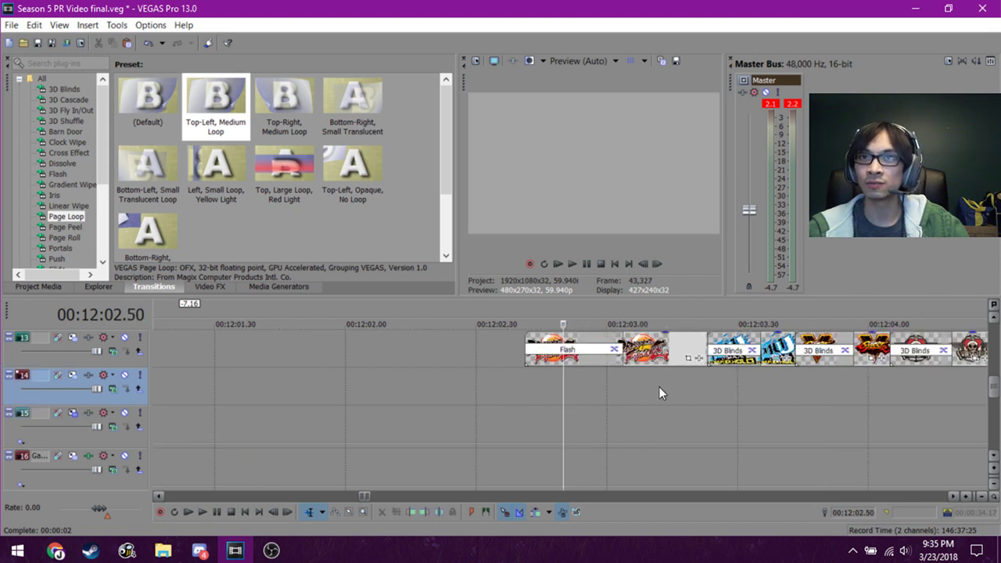
{"action": "scroll", "coordinate": [658, 393], "scroll_direction": "up", "scroll_amount": 1}
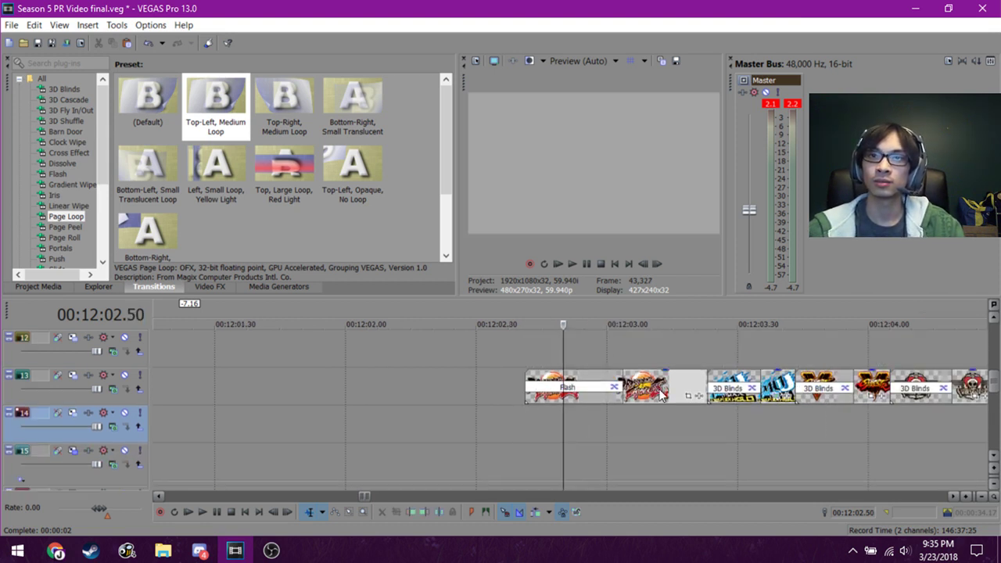
{"action": "scroll", "coordinate": [661, 392], "scroll_direction": "down", "scroll_amount": 1}
{"action": "scroll", "coordinate": [659, 395], "scroll_direction": "down", "scroll_amount": 2}
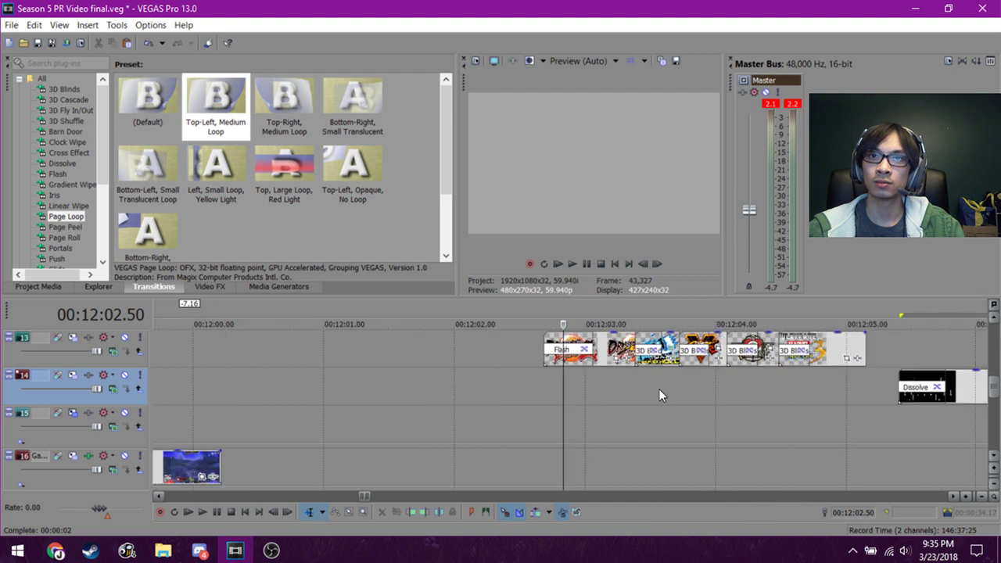
{"action": "scroll", "coordinate": [659, 388], "scroll_direction": "up", "scroll_amount": 1}
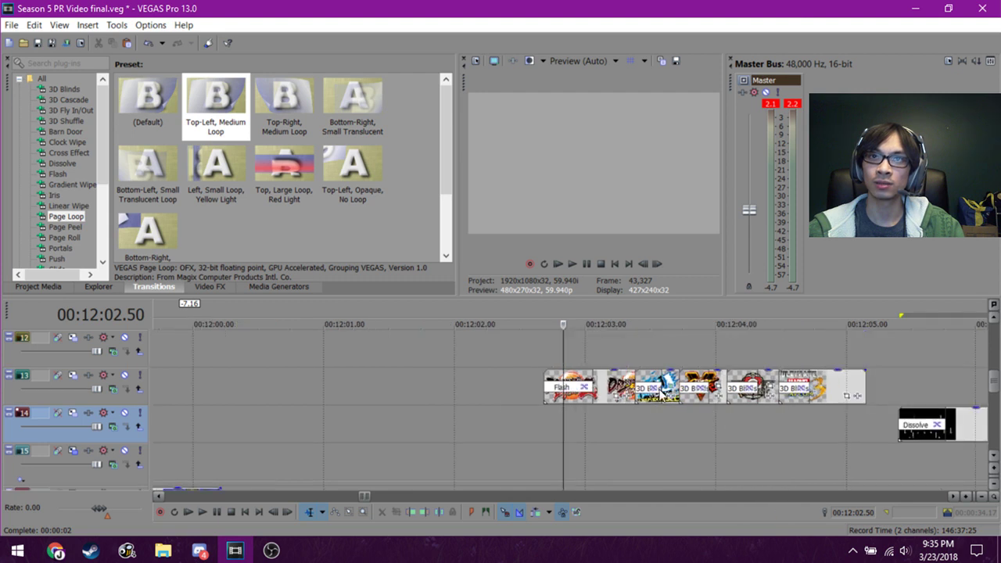
{"action": "left_click", "coordinate": [623, 360]}
{"action": "left_click", "coordinate": [565, 368]}
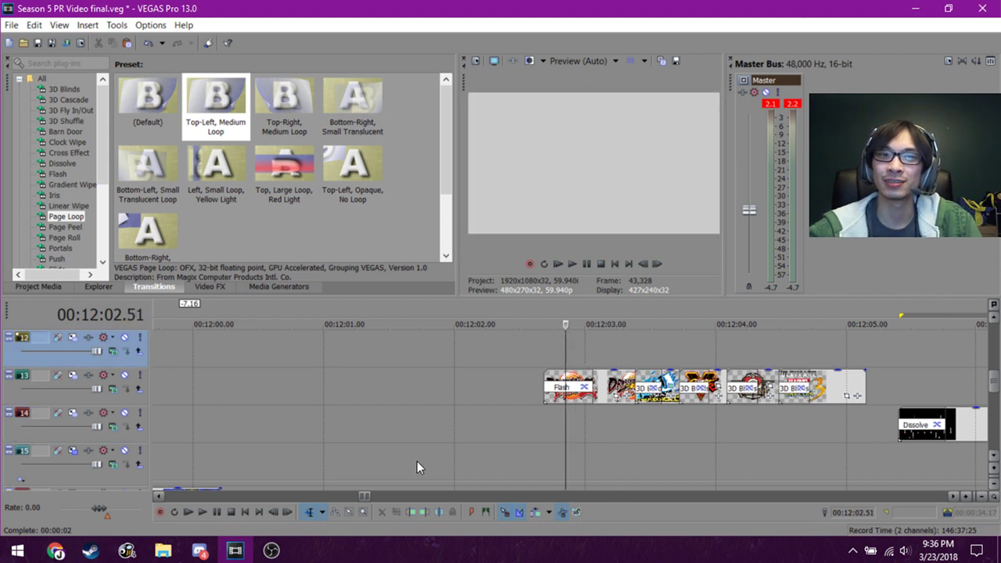
Look back over the timeline before the logo clips and inspect the Dragon Ball FighterZ logo at 00:12:03.12.
{"action": "left_click_drag", "start_coordinate": [363, 497], "coordinate": [341, 498]}
{"action": "scroll", "coordinate": [885, 423], "scroll_direction": "up", "scroll_amount": 4}
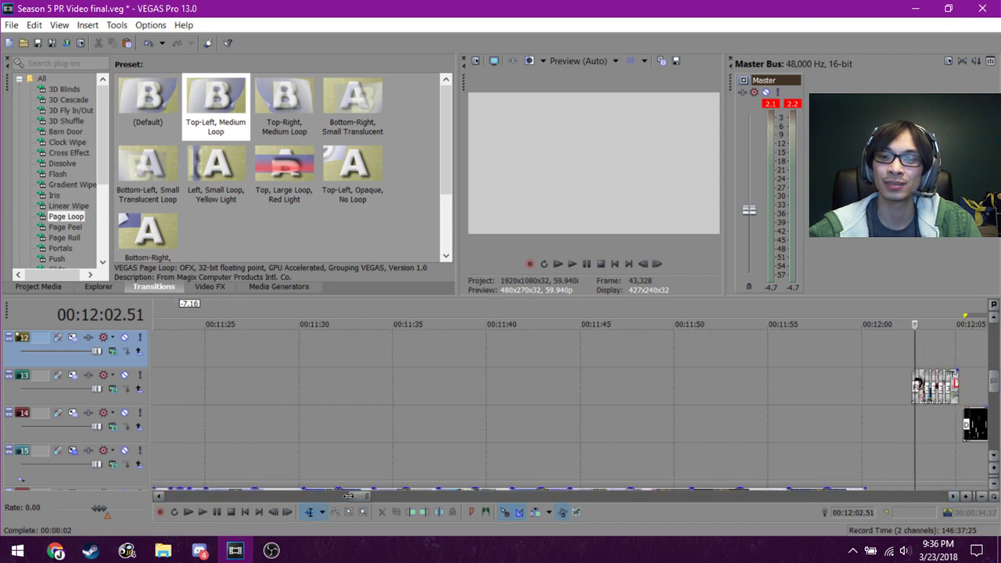
{"action": "left_click", "coordinate": [903, 417]}
{"action": "scroll", "coordinate": [901, 424], "scroll_direction": "up", "scroll_amount": 8}
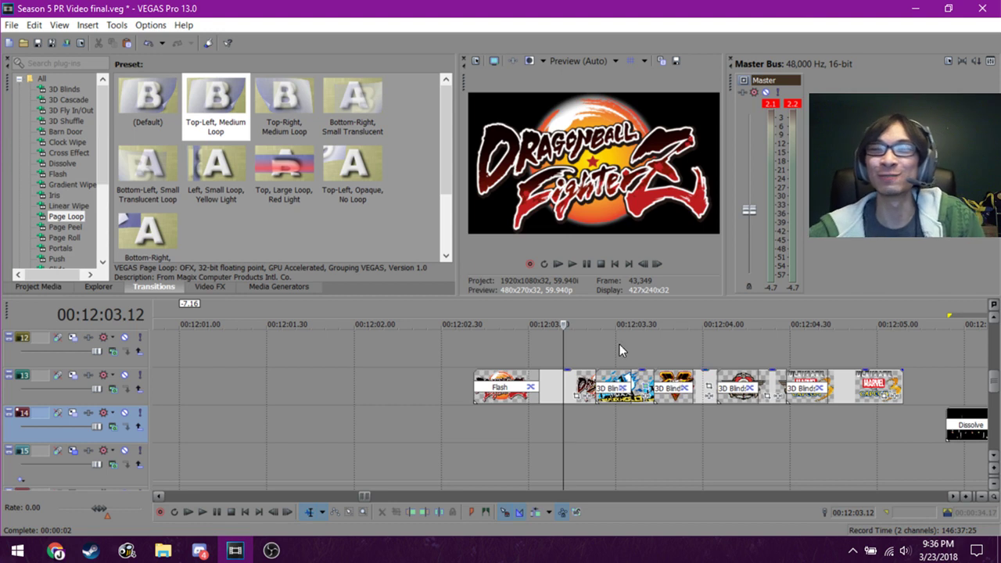
Examine individual frames of the Flash transition on the Dragon Ball FighterZ logo between 00:12:02.43 and 00:12:03.01.
{"action": "left_click", "coordinate": [483, 355]}
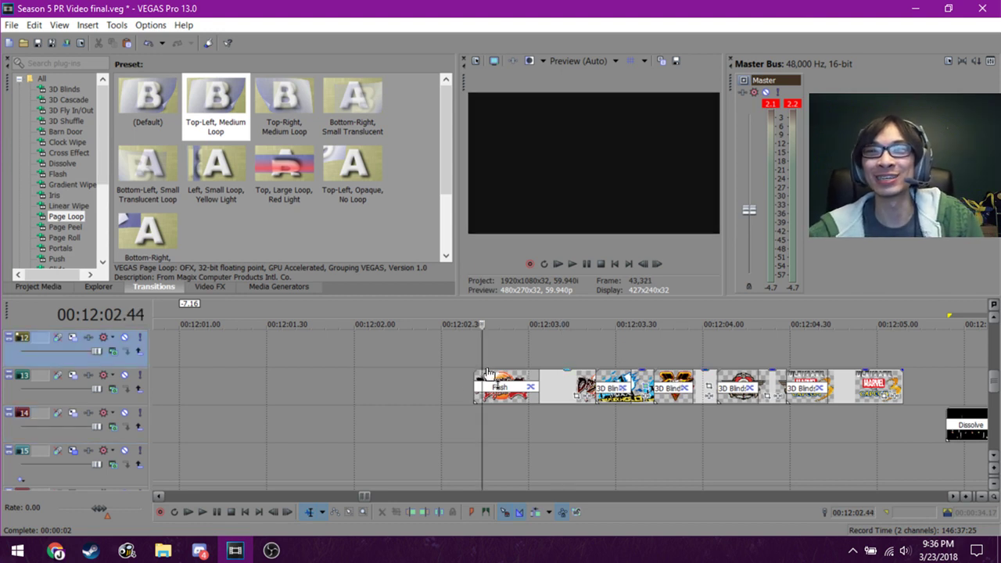
{"action": "left_click", "coordinate": [488, 429]}
{"action": "left_click", "coordinate": [473, 432]}
{"action": "left_click", "coordinate": [477, 431]}
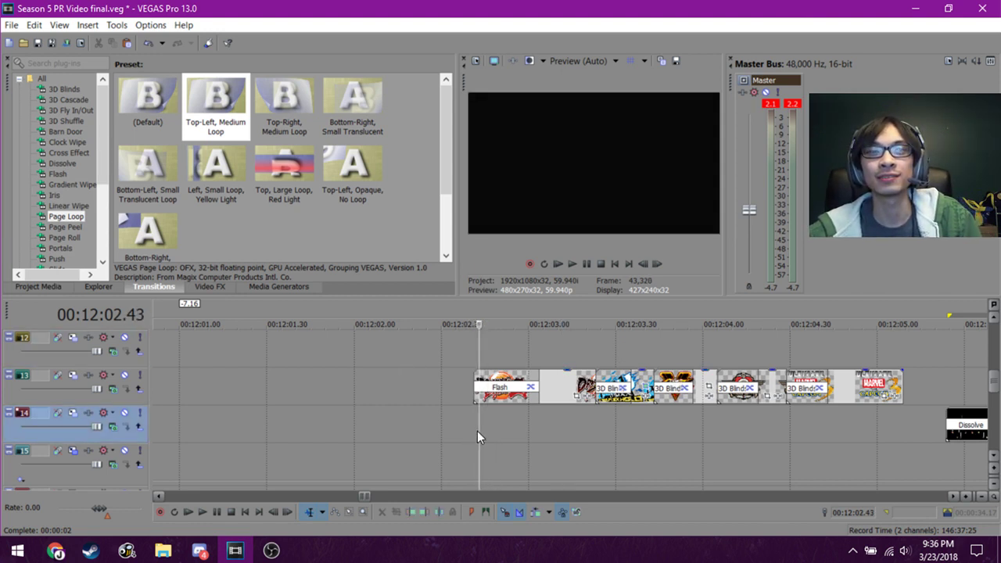
{"action": "left_click", "coordinate": [509, 427]}
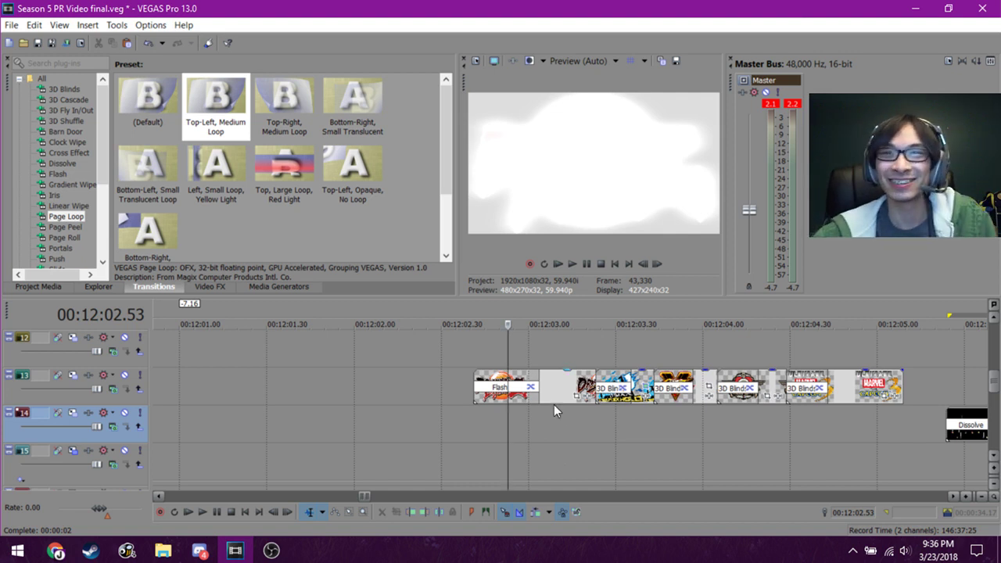
{"action": "left_click", "coordinate": [533, 418]}
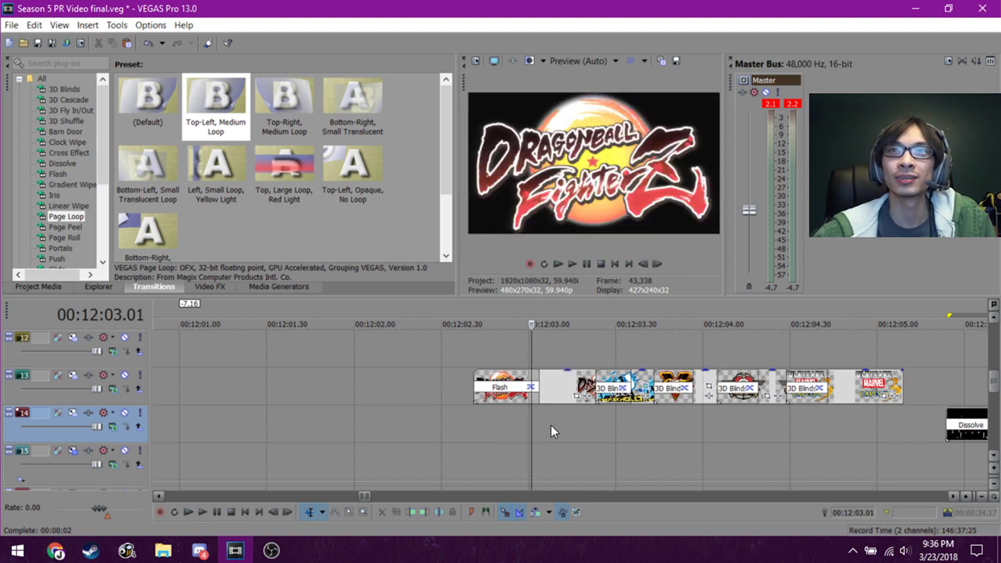
{"action": "left_click", "coordinate": [494, 423]}
{"action": "left_click", "coordinate": [475, 431]}
{"action": "left_click", "coordinate": [517, 438]}
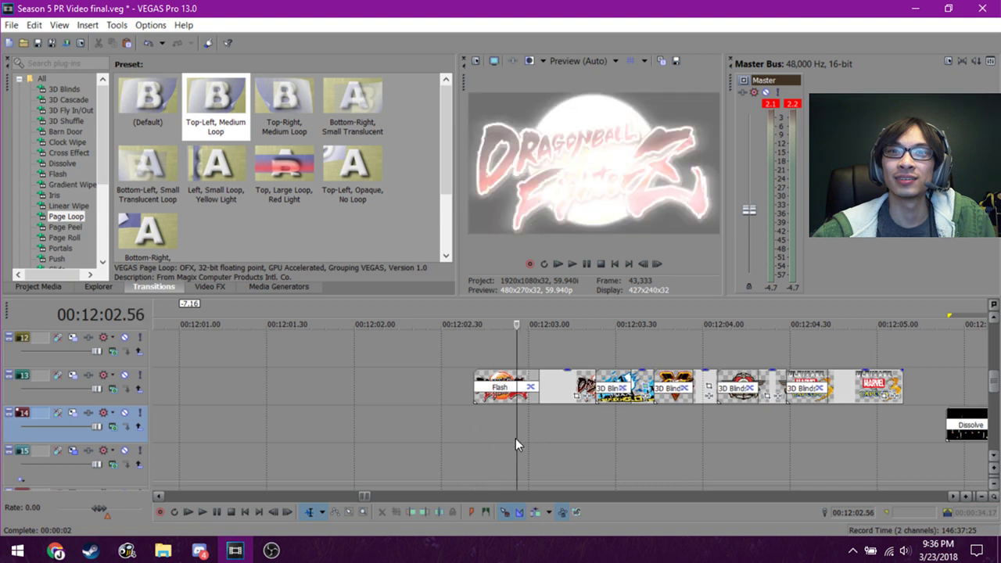
Compare the Flash transition's brightness on the first logo clip at frames from 00:12:02.44 to 00:12:02.58.
{"action": "scroll", "coordinate": [485, 433], "scroll_direction": "down", "scroll_amount": 4}
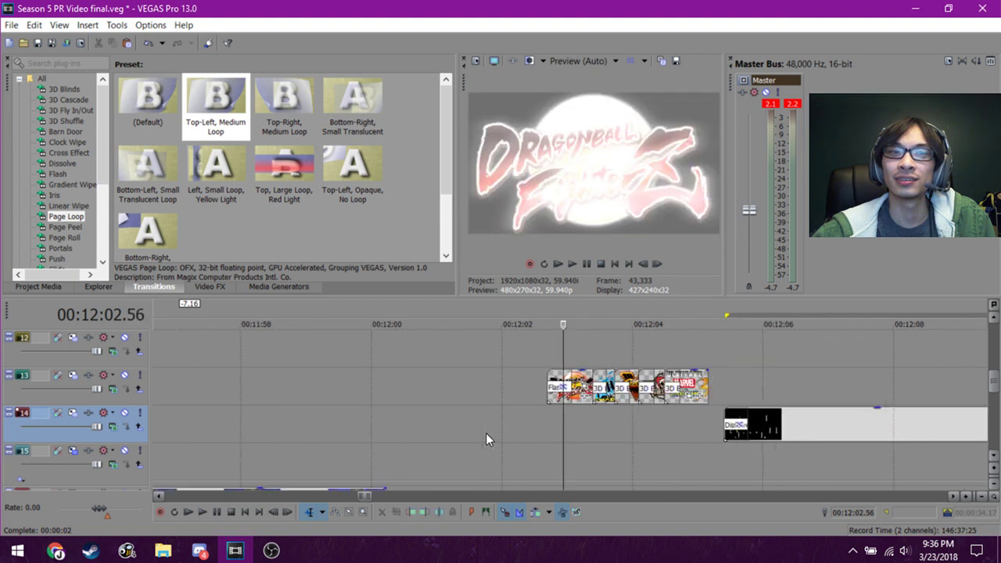
{"action": "scroll", "coordinate": [637, 423], "scroll_direction": "up", "scroll_amount": 4}
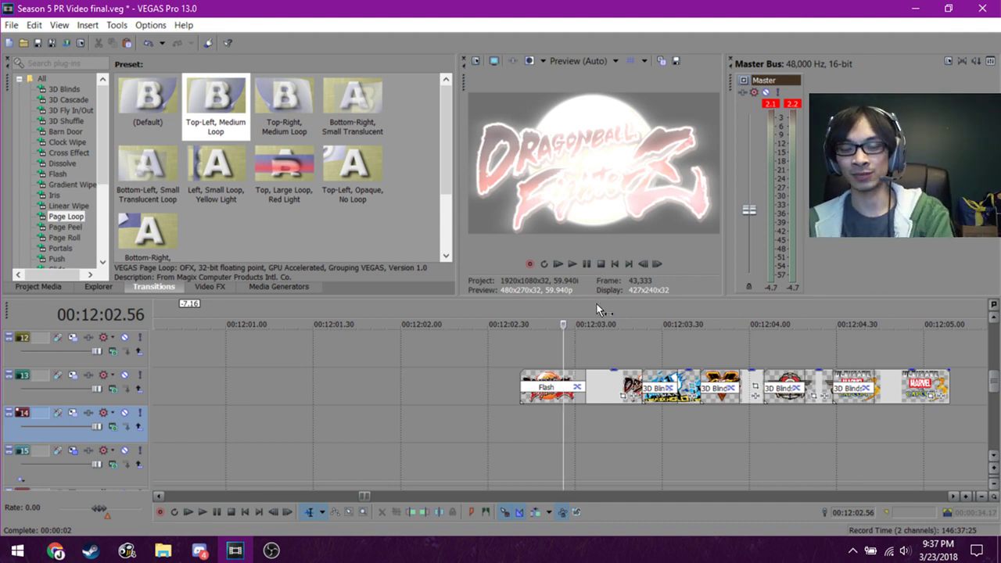
{"action": "left_click", "coordinate": [523, 362]}
{"action": "left_click", "coordinate": [529, 361]}
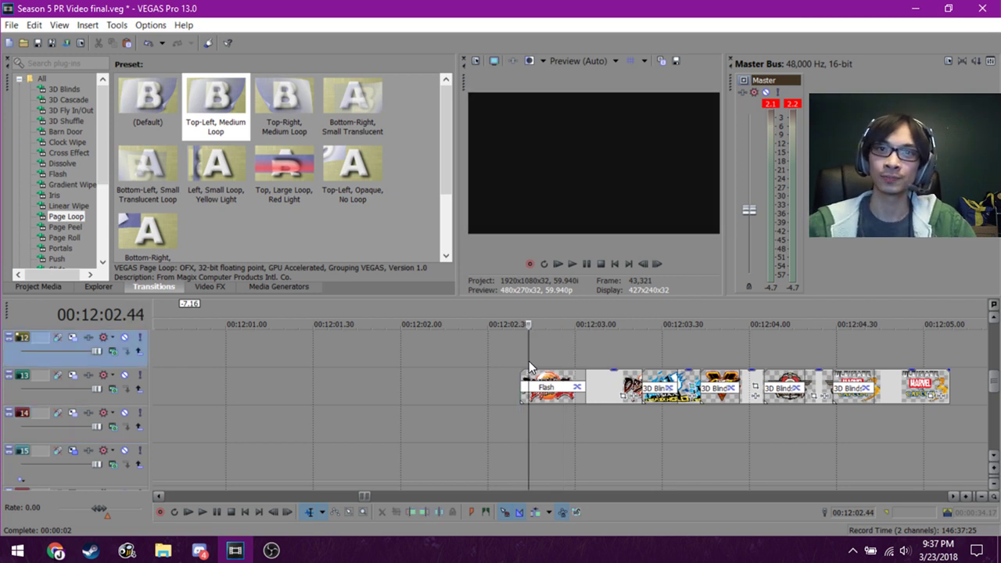
{"action": "left_click", "coordinate": [535, 361]}
{"action": "left_click", "coordinate": [548, 361]}
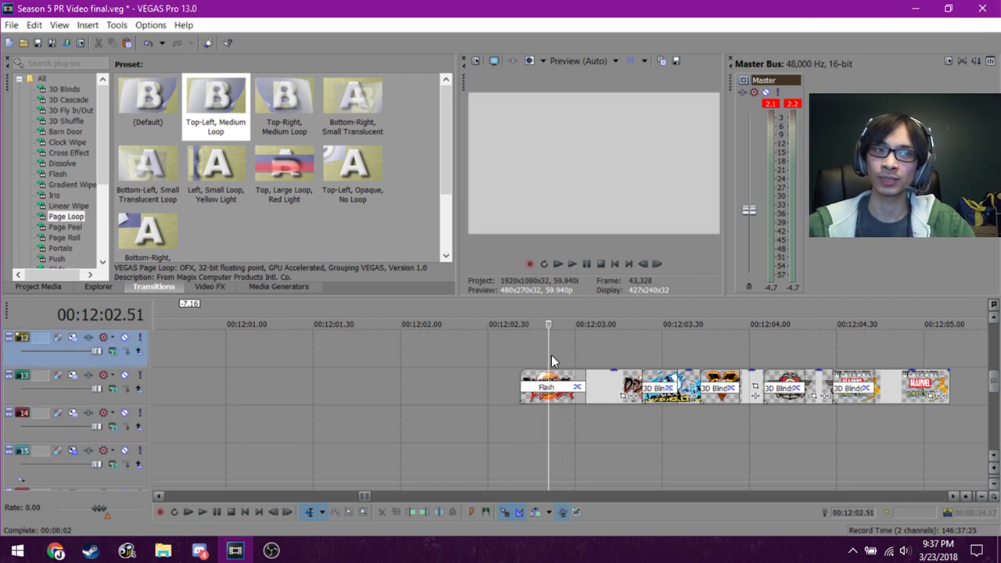
{"action": "left_click", "coordinate": [569, 353]}
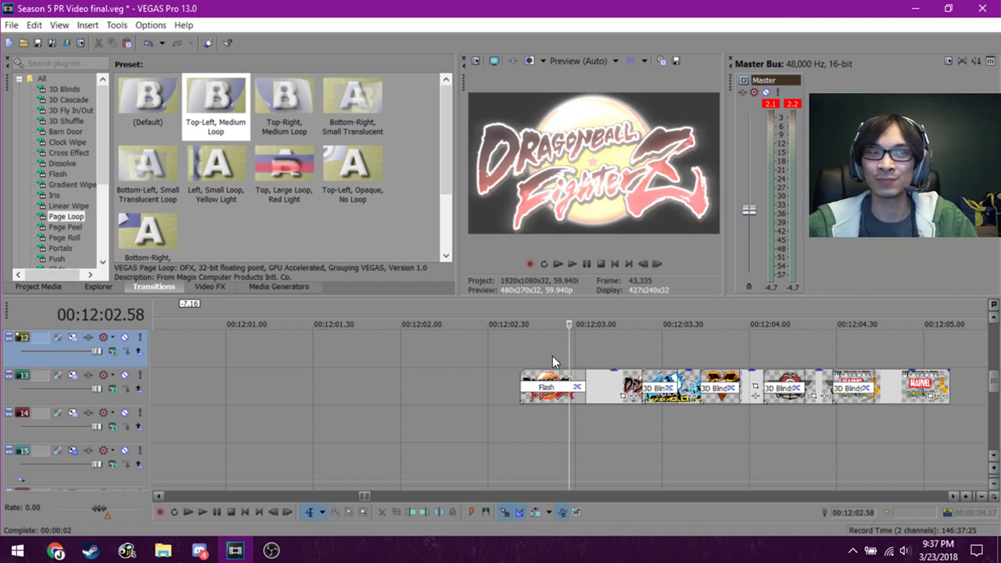
{"action": "left_click", "coordinate": [552, 356]}
{"action": "left_click", "coordinate": [567, 357]}
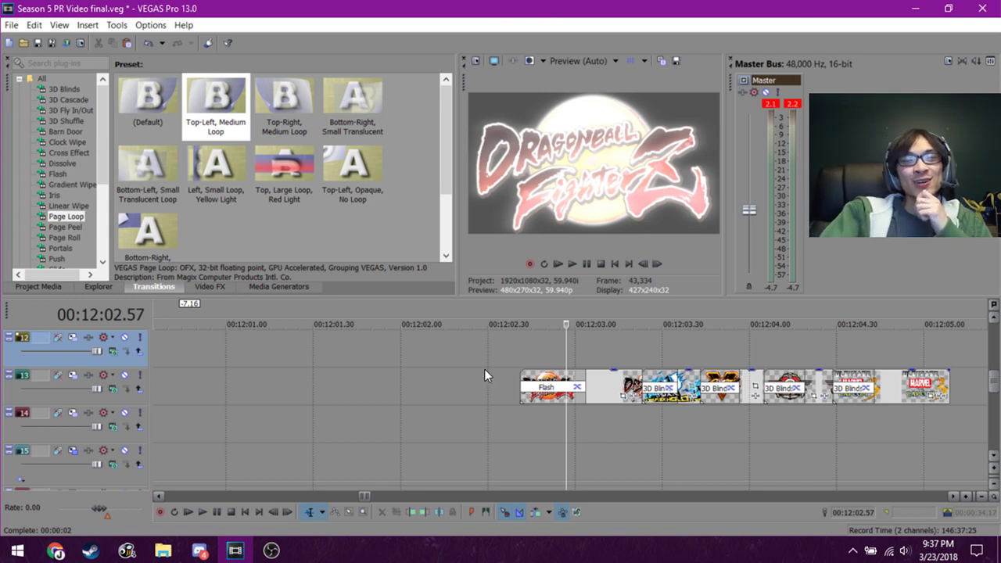
{"action": "left_click", "coordinate": [531, 346]}
{"action": "left_click", "coordinate": [537, 346]}
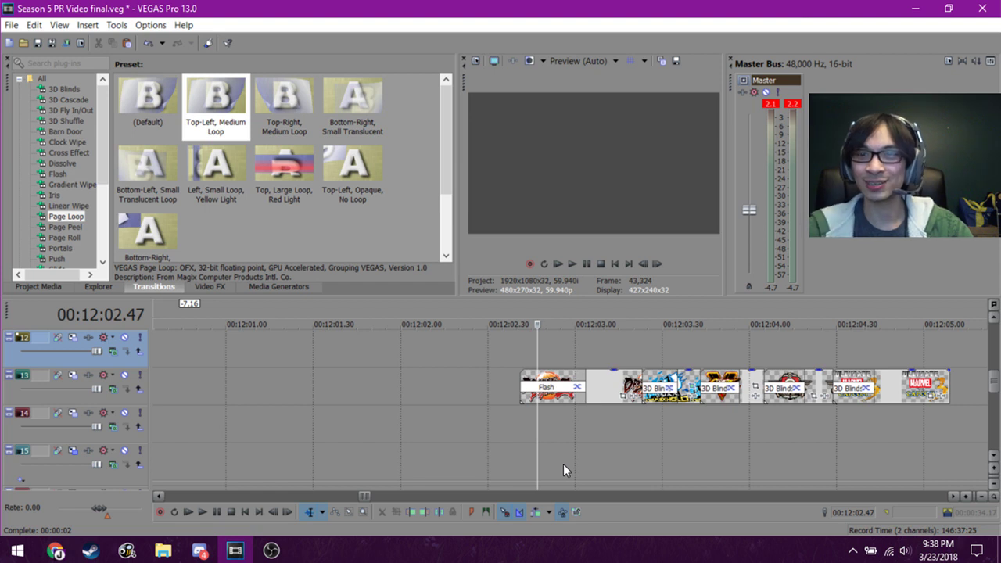
{"action": "scroll", "coordinate": [564, 463], "scroll_direction": "down", "scroll_amount": 1}
{"action": "scroll", "coordinate": [564, 463], "scroll_direction": "down", "scroll_amount": 1}
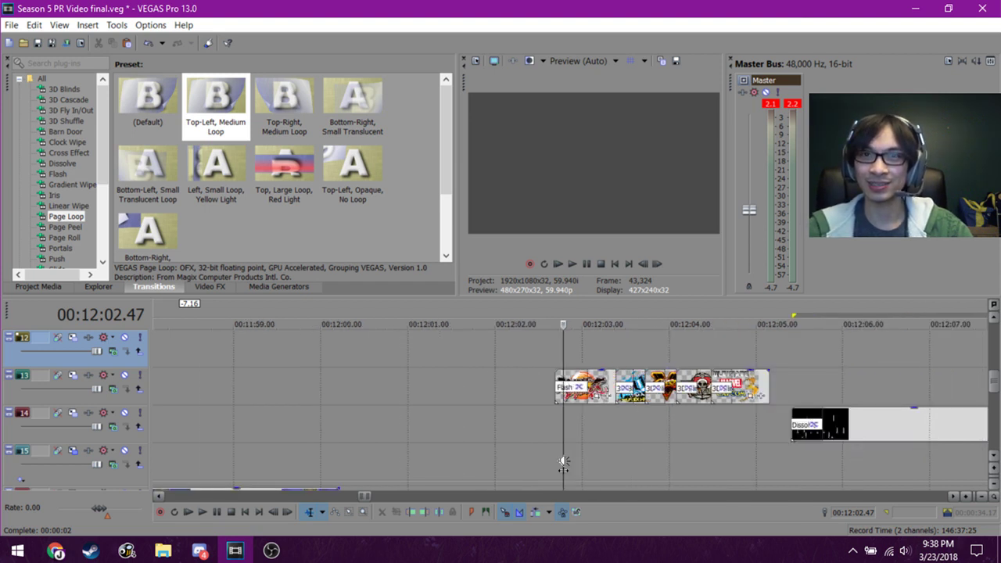
{"action": "scroll", "coordinate": [563, 464], "scroll_direction": "down", "scroll_amount": 1}
{"action": "scroll", "coordinate": [564, 464], "scroll_direction": "up", "scroll_amount": 1}
{"action": "scroll", "coordinate": [563, 464], "scroll_direction": "down", "scroll_amount": 1}
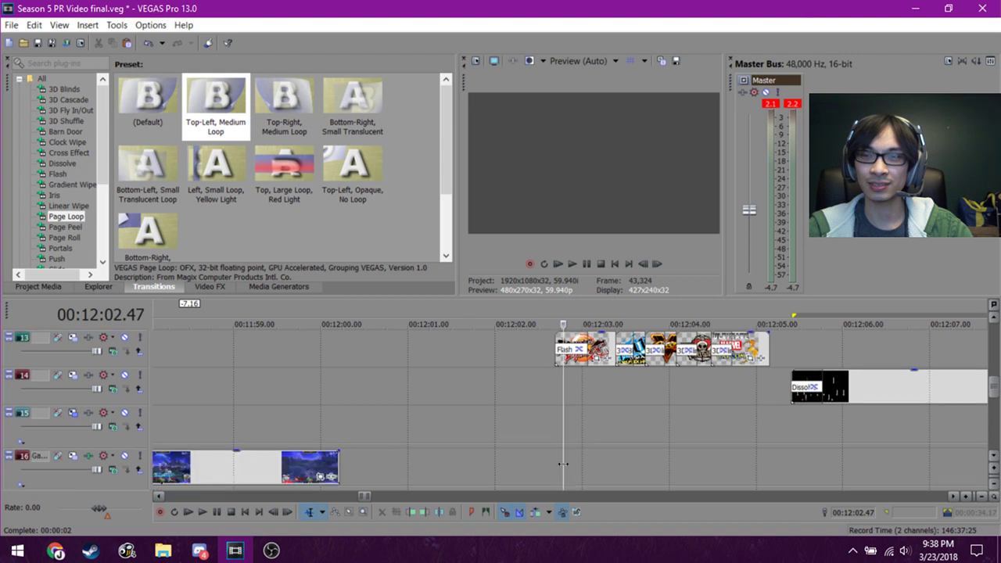
{"action": "scroll", "coordinate": [558, 463], "scroll_direction": "down", "scroll_amount": 1}
{"action": "scroll", "coordinate": [574, 449], "scroll_direction": "down", "scroll_amount": 1}
{"action": "scroll", "coordinate": [574, 451], "scroll_direction": "down", "scroll_amount": 1}
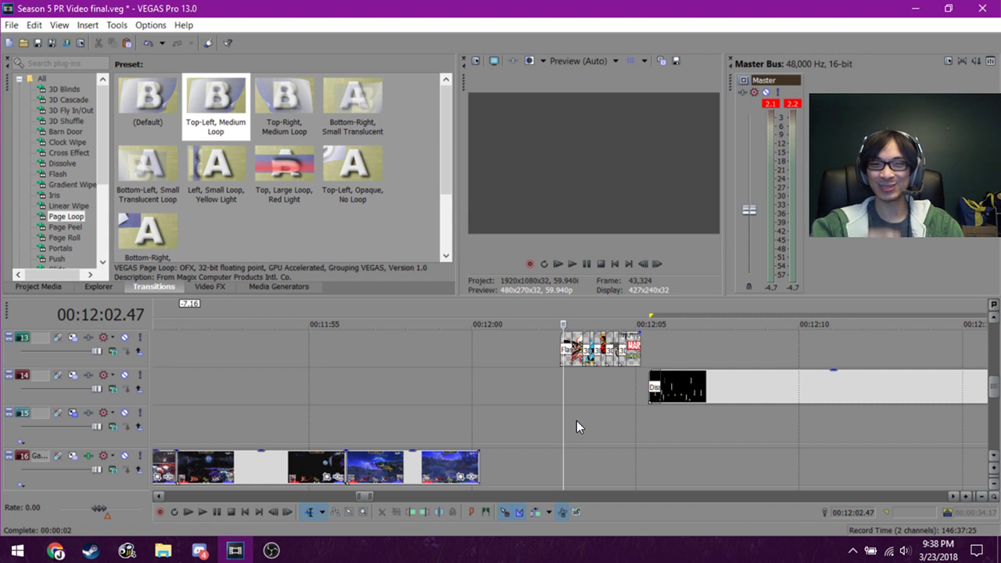
Preview the game logo sequence from its first frame at 00:12:02.41 through the Ultimate Marvel vs. Capcom 3 logo.
{"action": "scroll", "coordinate": [580, 421], "scroll_direction": "up", "scroll_amount": 2}
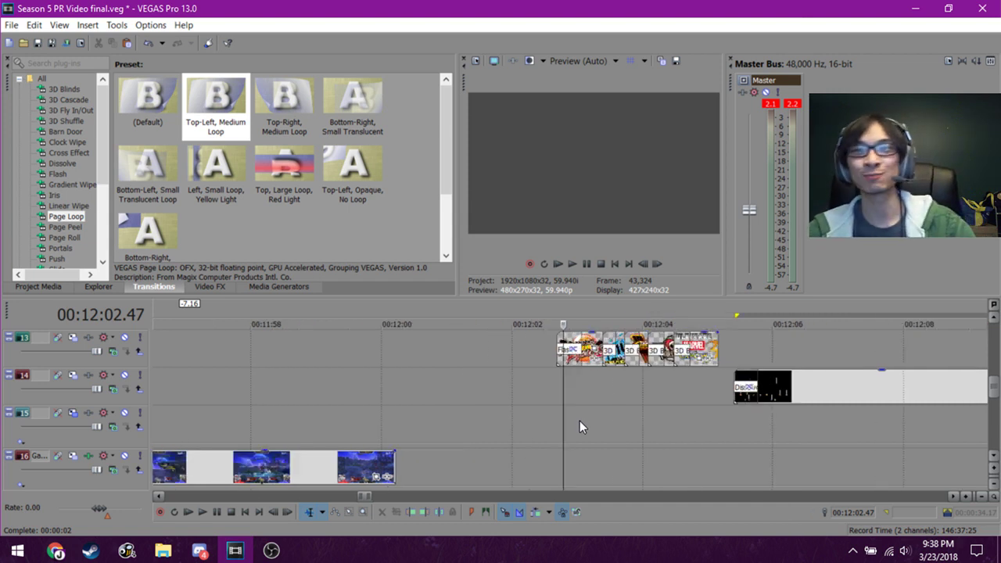
{"action": "scroll", "coordinate": [580, 420], "scroll_direction": "up", "scroll_amount": 2}
{"action": "scroll", "coordinate": [591, 436], "scroll_direction": "up", "scroll_amount": 1}
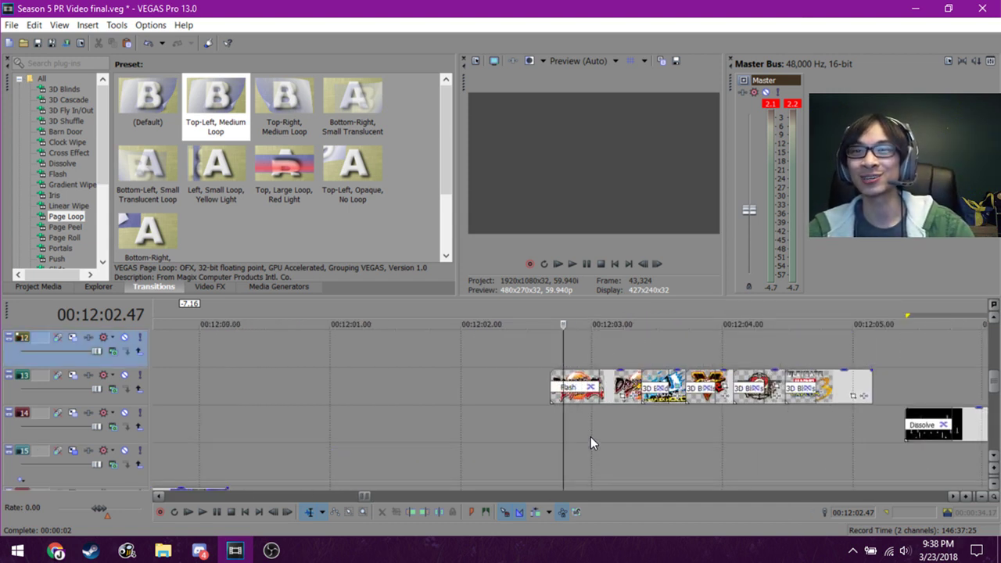
{"action": "left_click", "coordinate": [550, 354]}
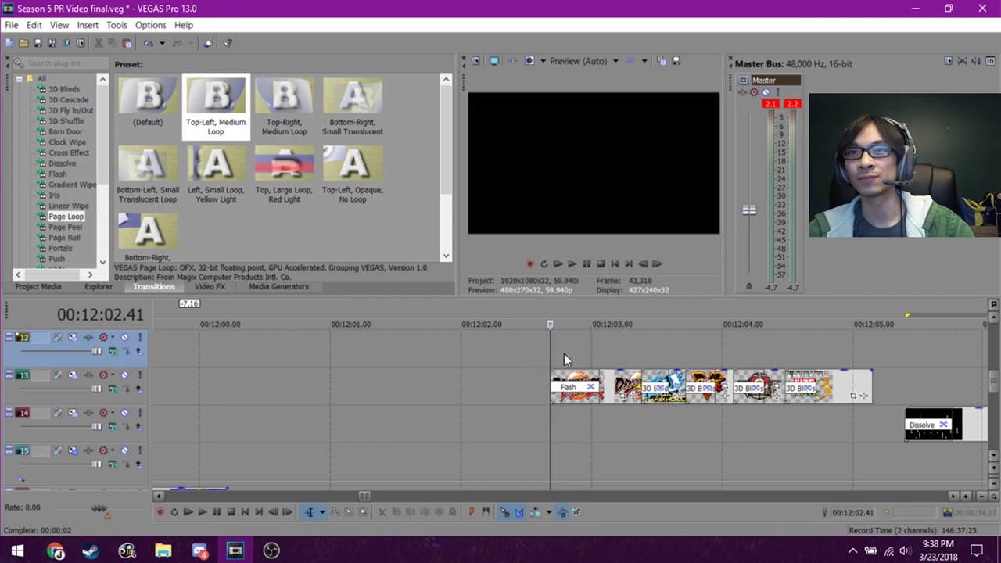
{"action": "key", "text": "space"}
{"action": "key", "text": "space"}
{"action": "key", "text": "space"}
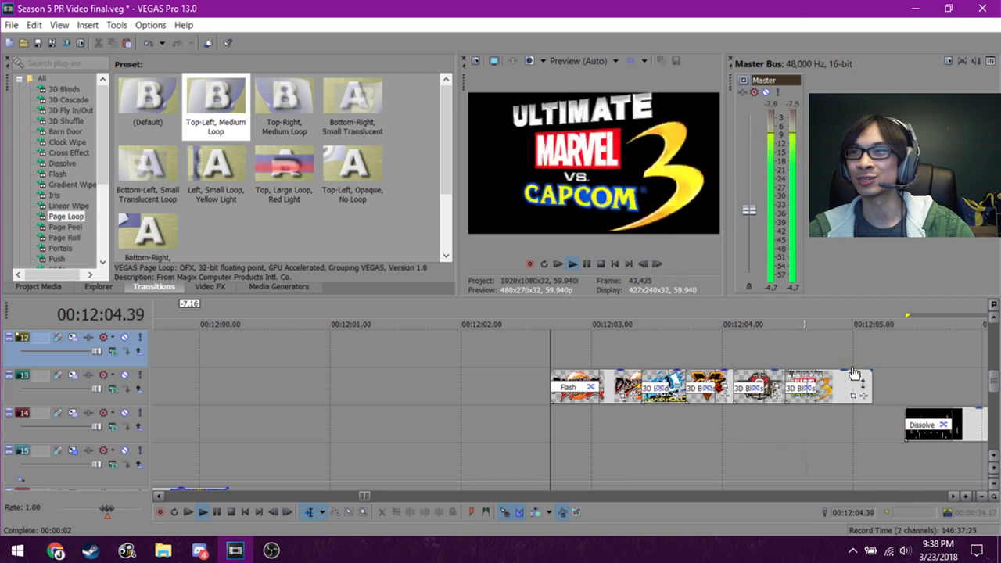
{"action": "key", "text": "space"}
Replay the logo sequence from within the opening Flash transition through the Street Fighter V logo.
{"action": "left_click", "coordinate": [575, 346]}
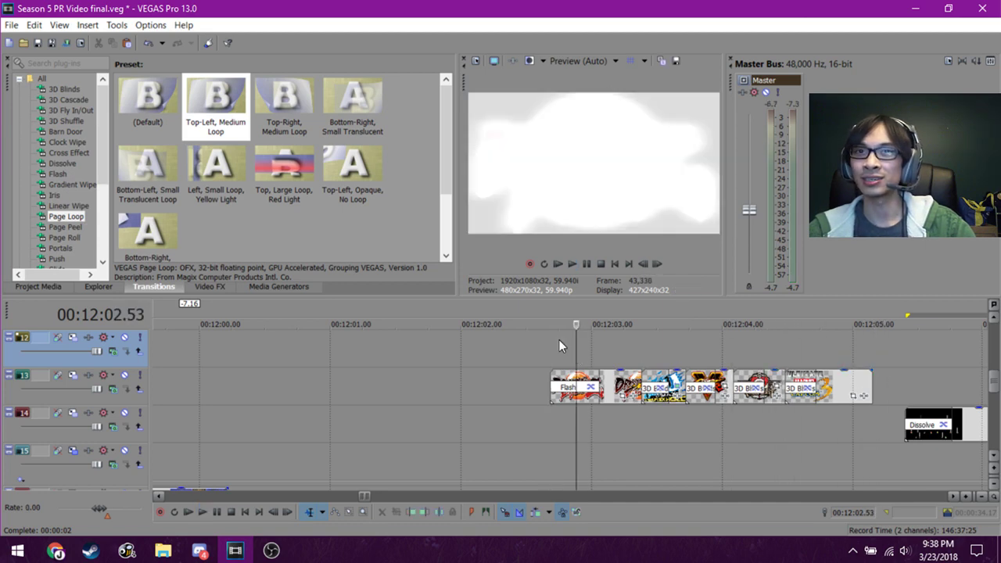
{"action": "left_click", "coordinate": [556, 337]}
{"action": "key", "text": "space"}
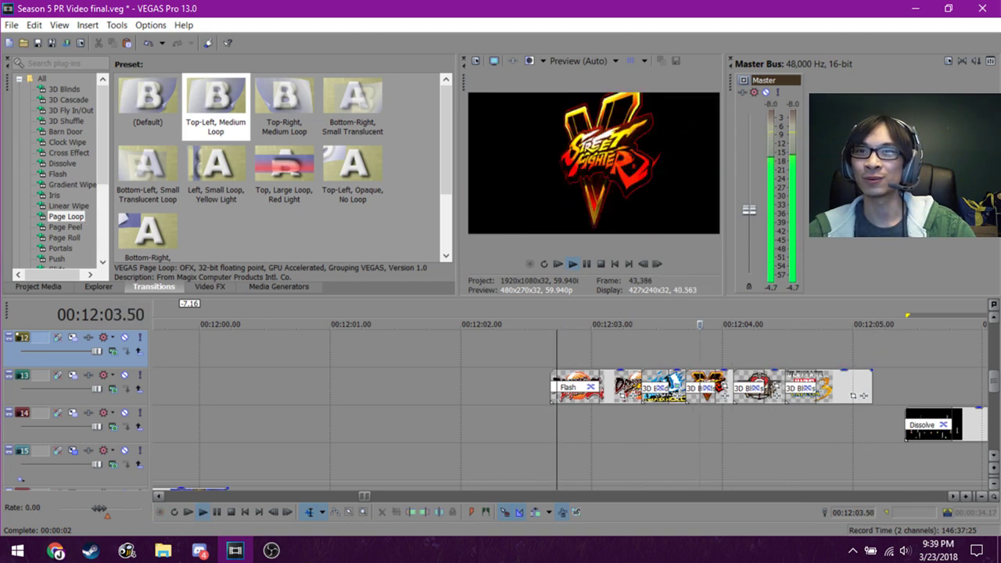
{"action": "key", "text": "space"}
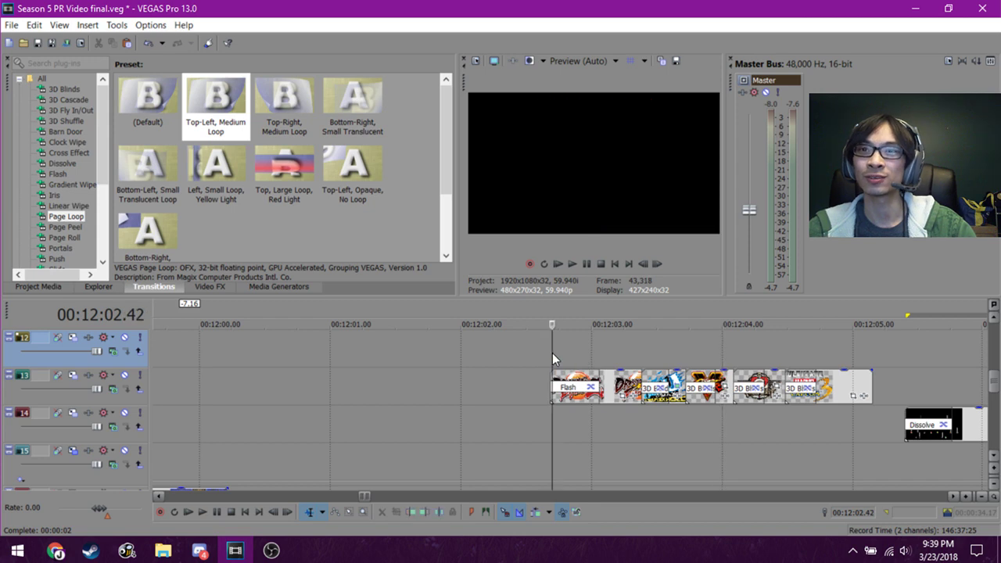
Play the full logo sequence from 00:12:02.42 and inspect the gap before the bracket animation at 00:12:05.14.
{"action": "key", "text": "space"}
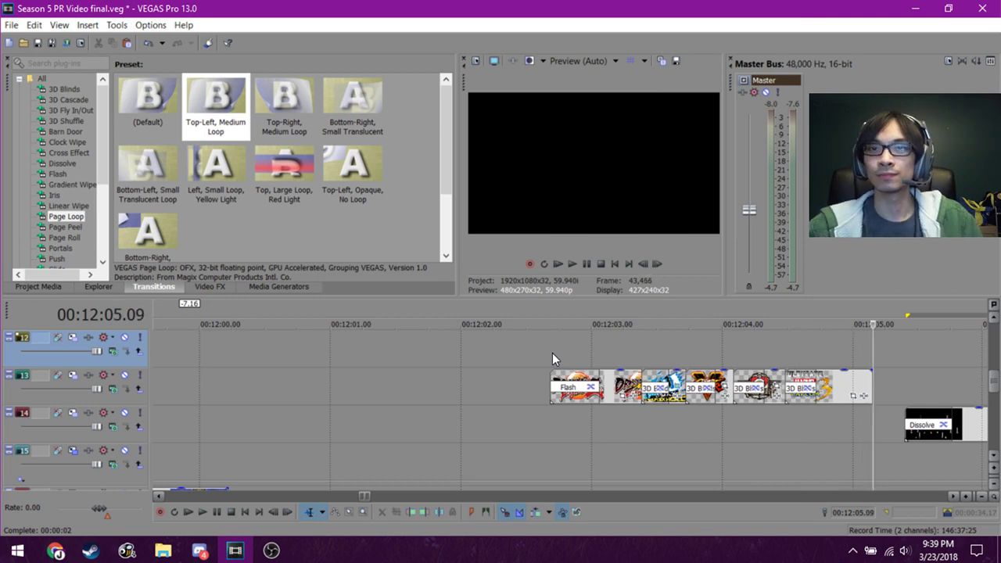
{"action": "left_click", "coordinate": [552, 353]}
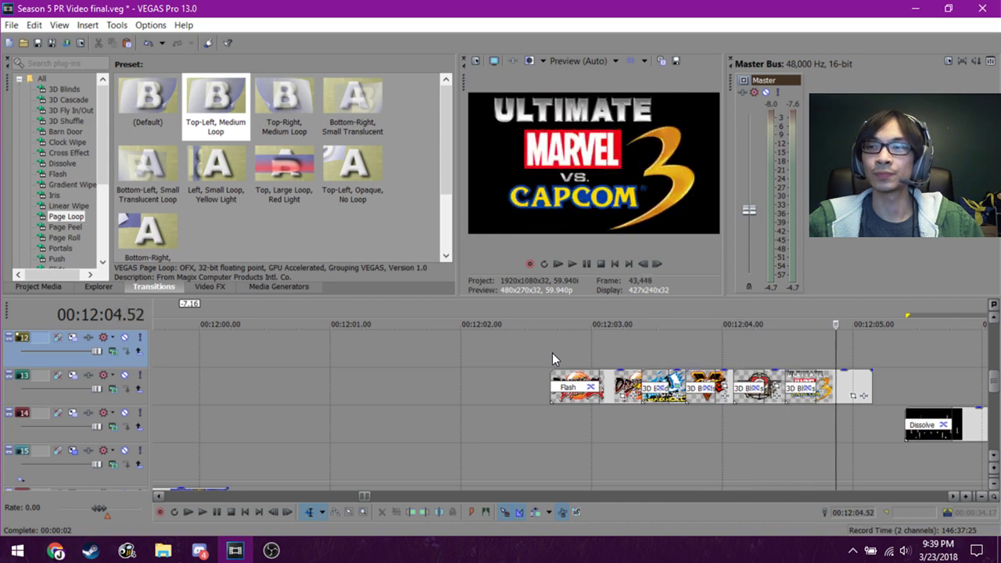
{"action": "scroll", "coordinate": [552, 353], "scroll_direction": "down", "scroll_amount": 2}
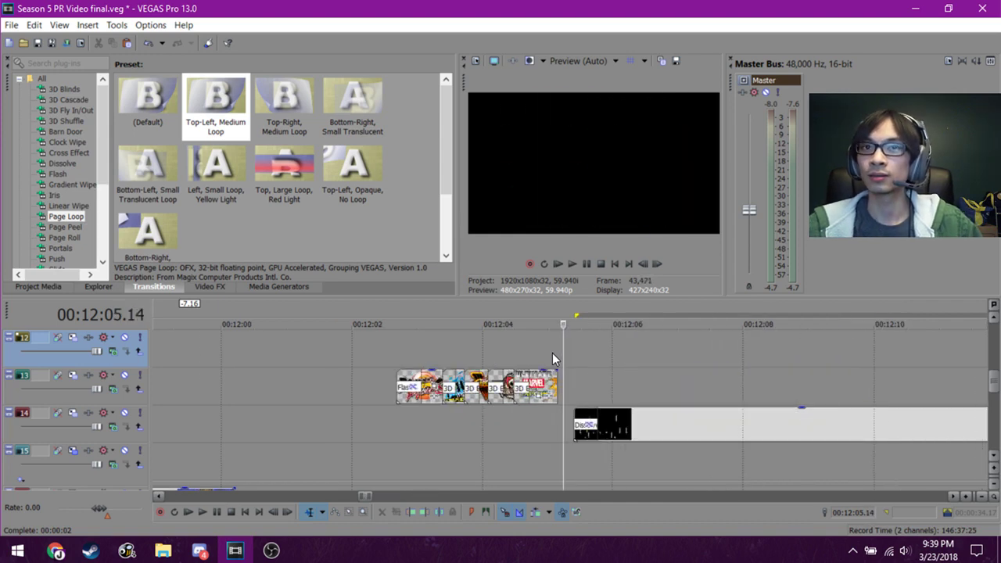
Play the closing logo sequence from 00:12:02.40 into the bracket animation's opening at 00:12:06.10.
{"action": "scroll", "coordinate": [552, 353], "scroll_direction": "up", "scroll_amount": 2}
{"action": "left_click", "coordinate": [226, 349]}
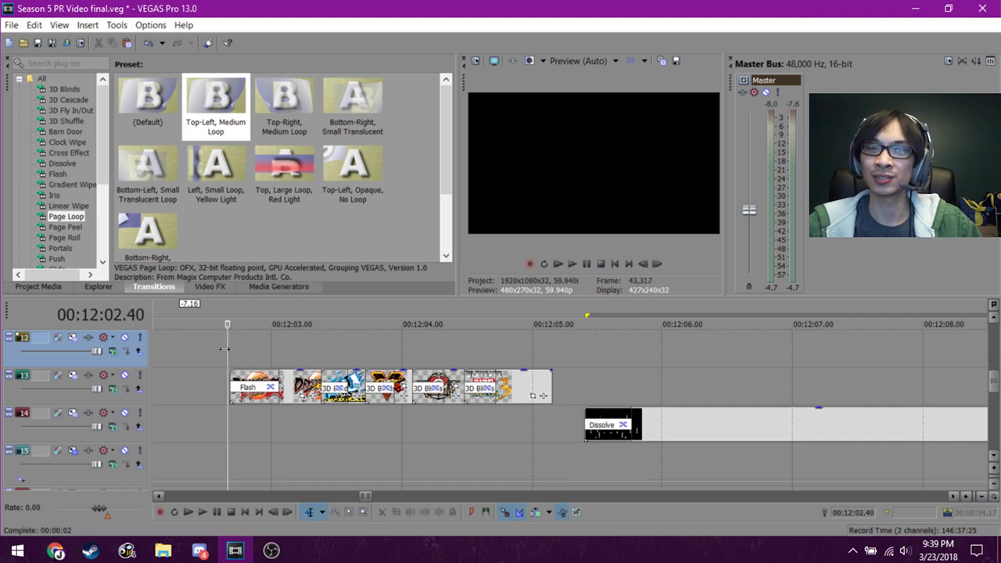
{"action": "key", "text": "space"}
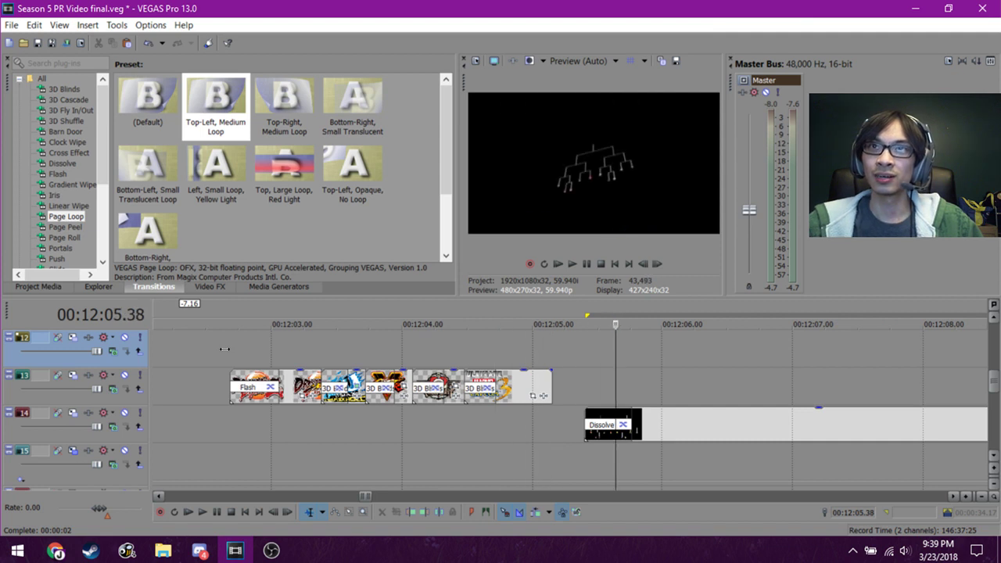
{"action": "key", "text": "Return"}
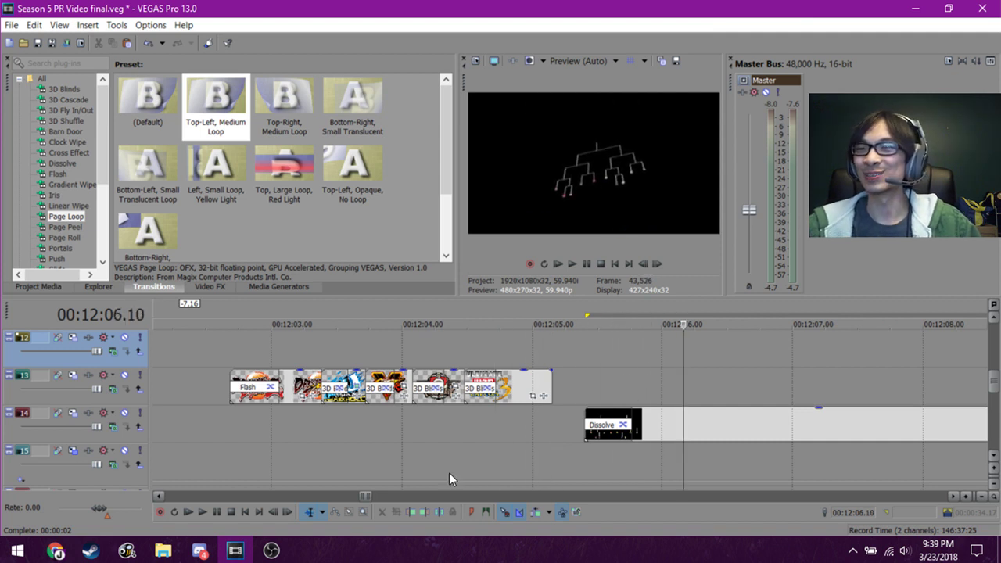
{"action": "scroll", "coordinate": [449, 473], "scroll_direction": "down", "scroll_amount": 3}
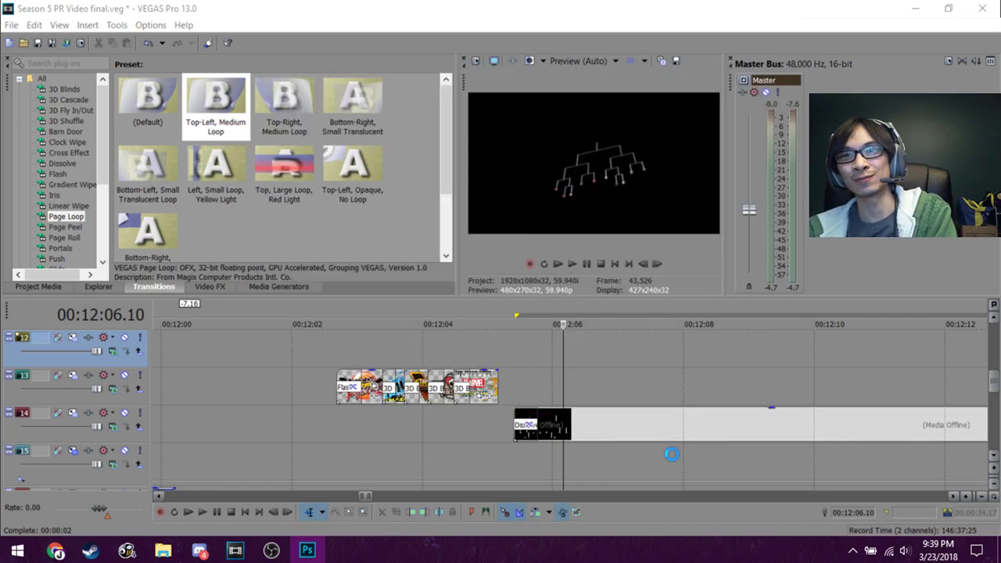
Switch to Photoshop and start opening a file, browsing the personal user folder on the Windows8_OS (D:) drive.
{"action": "left_click", "coordinate": [671, 460]}
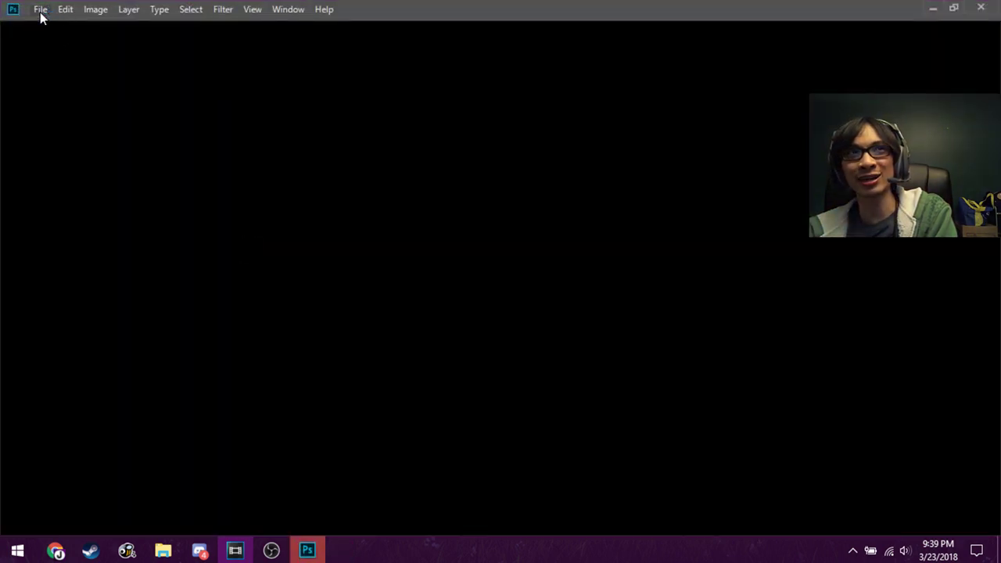
{"action": "left_click", "coordinate": [39, 12]}
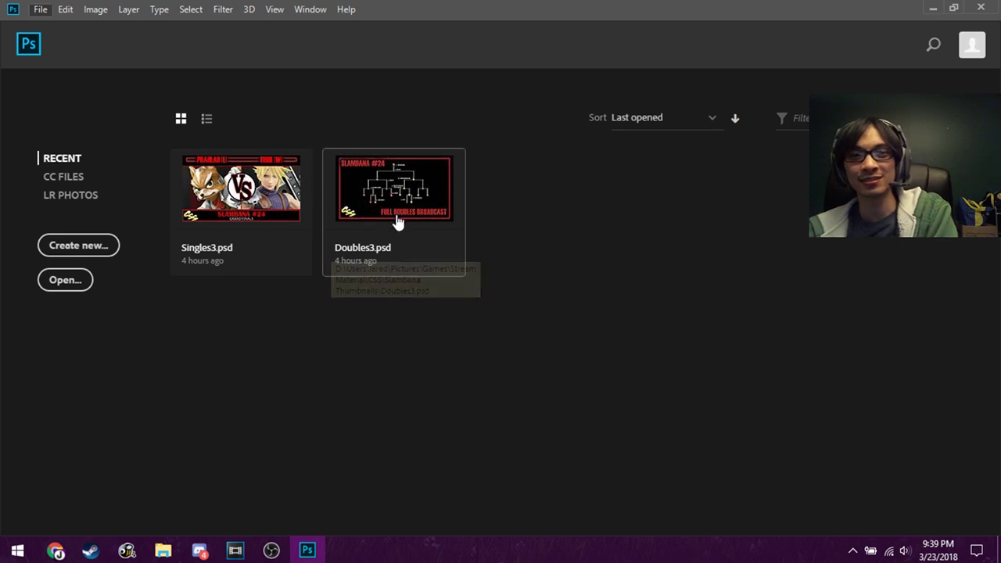
{"action": "left_click", "coordinate": [47, 12]}
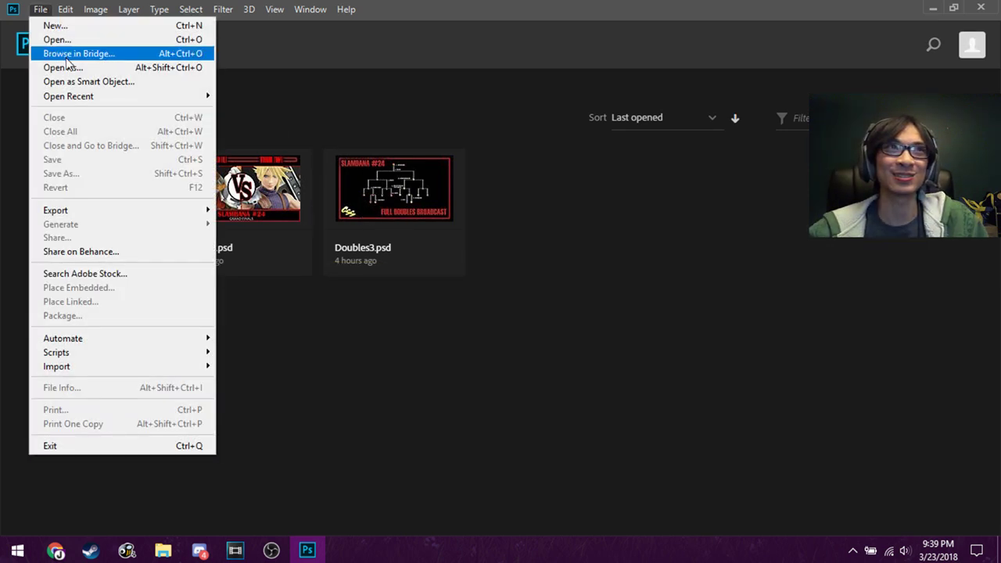
{"action": "left_click", "coordinate": [61, 40]}
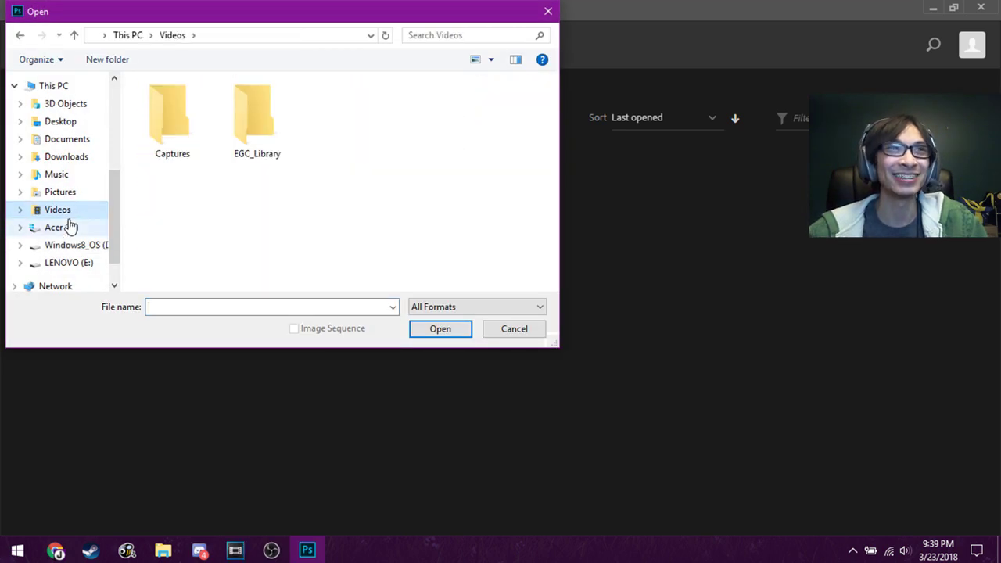
{"action": "scroll", "coordinate": [67, 168], "scroll_direction": "up", "scroll_amount": 3}
{"action": "left_click", "coordinate": [62, 101]}
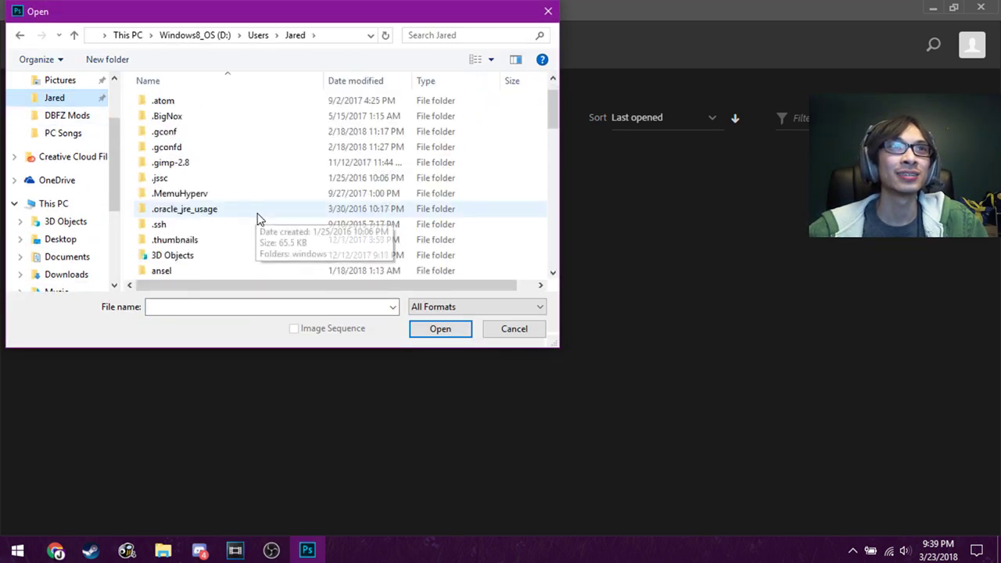
{"action": "scroll", "coordinate": [230, 219], "scroll_direction": "down", "scroll_amount": 2}
{"action": "scroll", "coordinate": [199, 223], "scroll_direction": "down", "scroll_amount": 3}
{"action": "scroll", "coordinate": [196, 231], "scroll_direction": "down", "scroll_amount": 2}
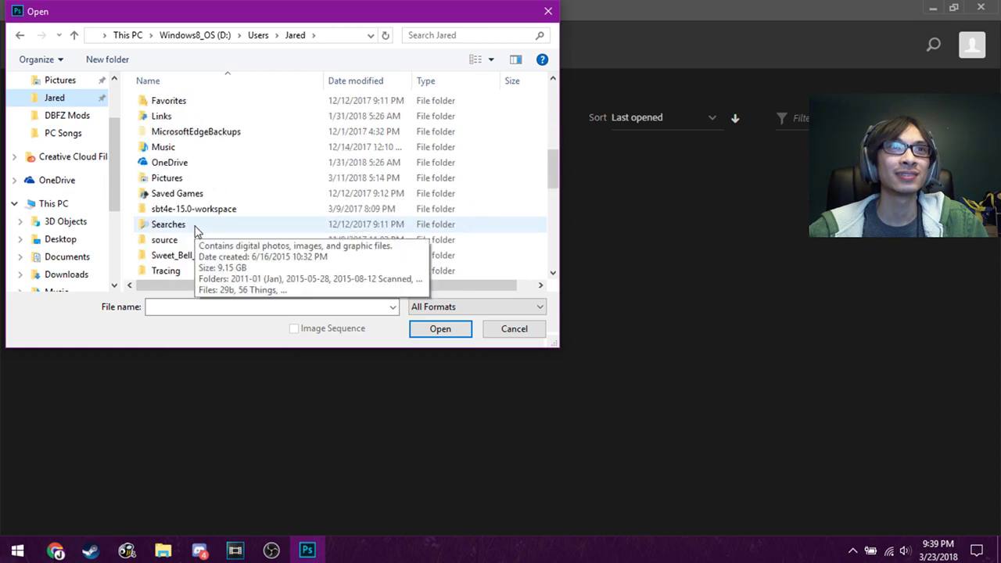
Browse through Videos, Smash 4 and Season 5 PR Footage to the Images folder.
{"action": "double_click", "coordinate": [190, 253]}
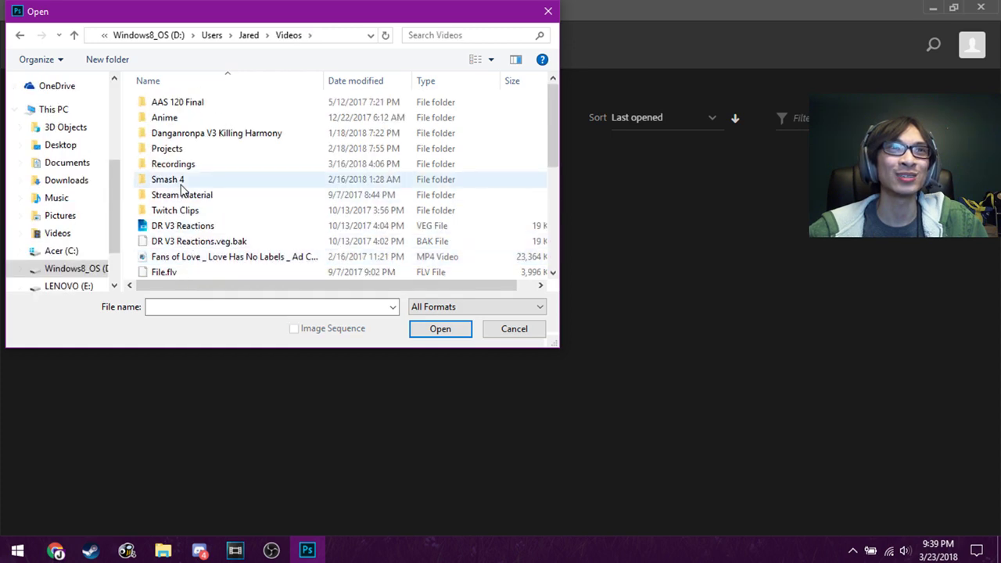
{"action": "double_click", "coordinate": [177, 181]}
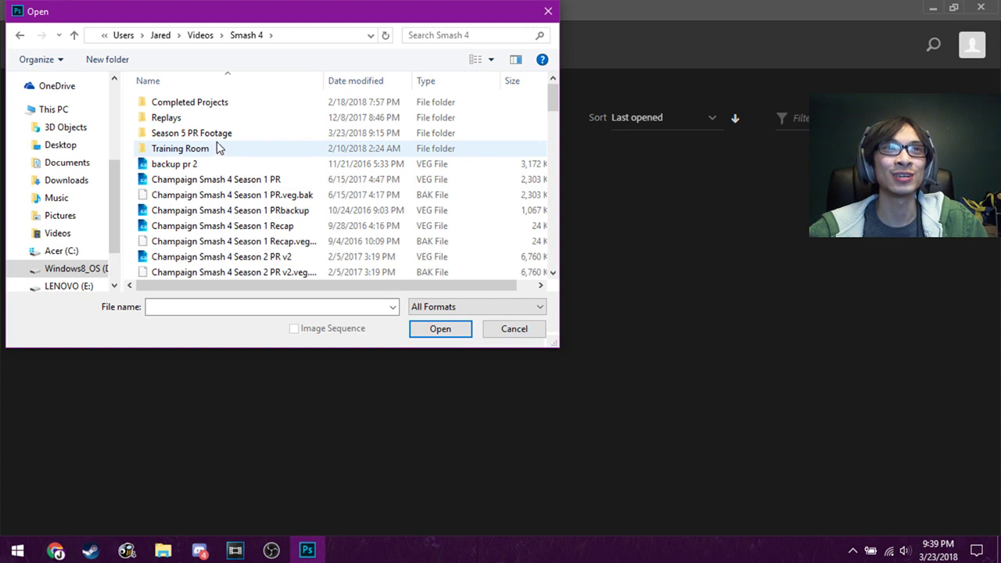
{"action": "left_click", "coordinate": [194, 135]}
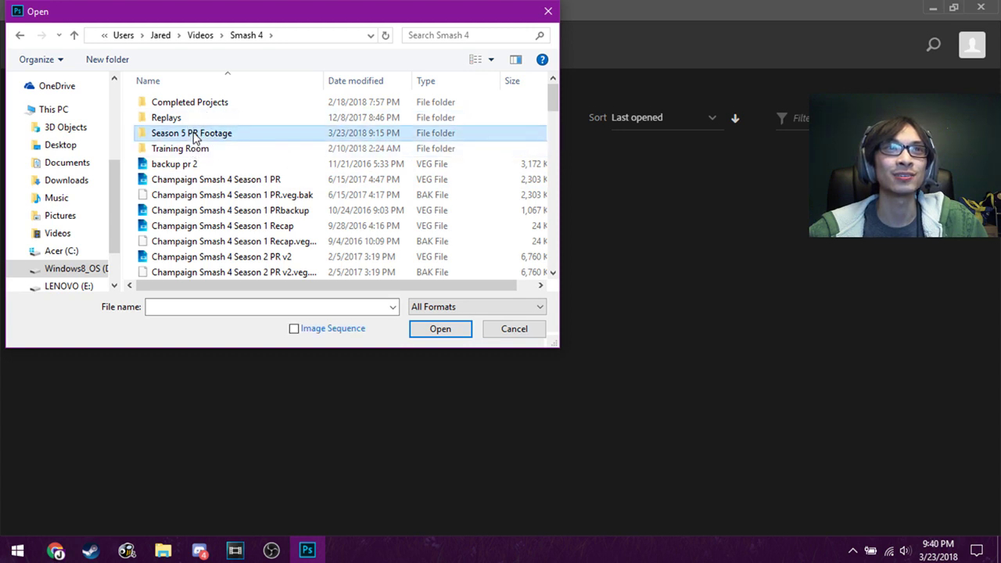
{"action": "double_click", "coordinate": [194, 134]}
{"action": "double_click", "coordinate": [169, 151]}
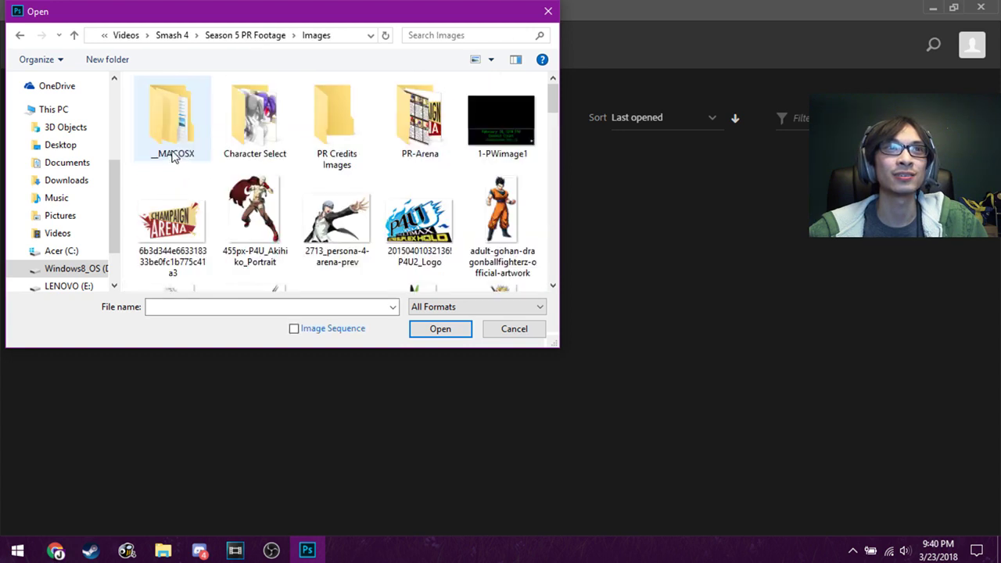
Look through the exported bracket images in the PR Credits Images folder and return to the Images folder.
{"action": "double_click", "coordinate": [339, 139]}
{"action": "scroll", "coordinate": [324, 203], "scroll_direction": "down", "scroll_amount": 3}
{"action": "scroll", "coordinate": [312, 208], "scroll_direction": "up", "scroll_amount": 3}
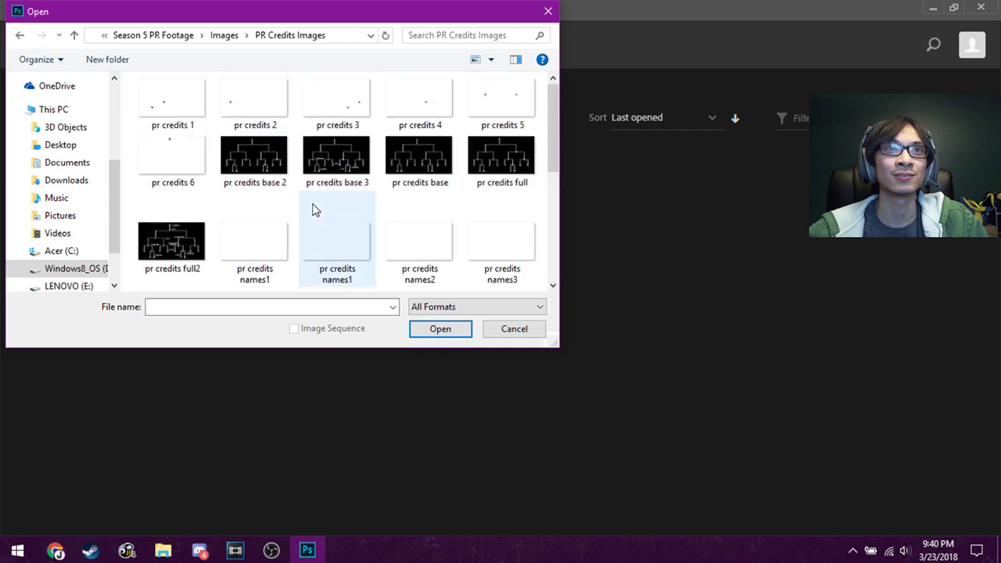
{"action": "scroll", "coordinate": [313, 210], "scroll_direction": "down", "scroll_amount": 3}
{"action": "left_click", "coordinate": [21, 36]}
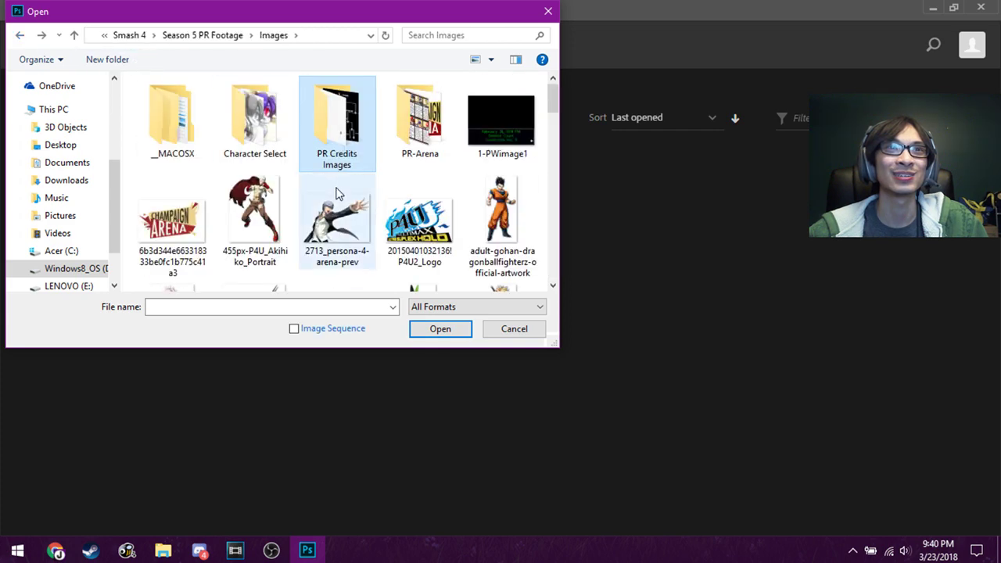
Open the pr credits PSD file from the Images folder, leaving its missing Lemondrop font unresolved.
{"action": "scroll", "coordinate": [373, 184], "scroll_direction": "down", "scroll_amount": 10}
{"action": "scroll", "coordinate": [426, 194], "scroll_direction": "up", "scroll_amount": 1}
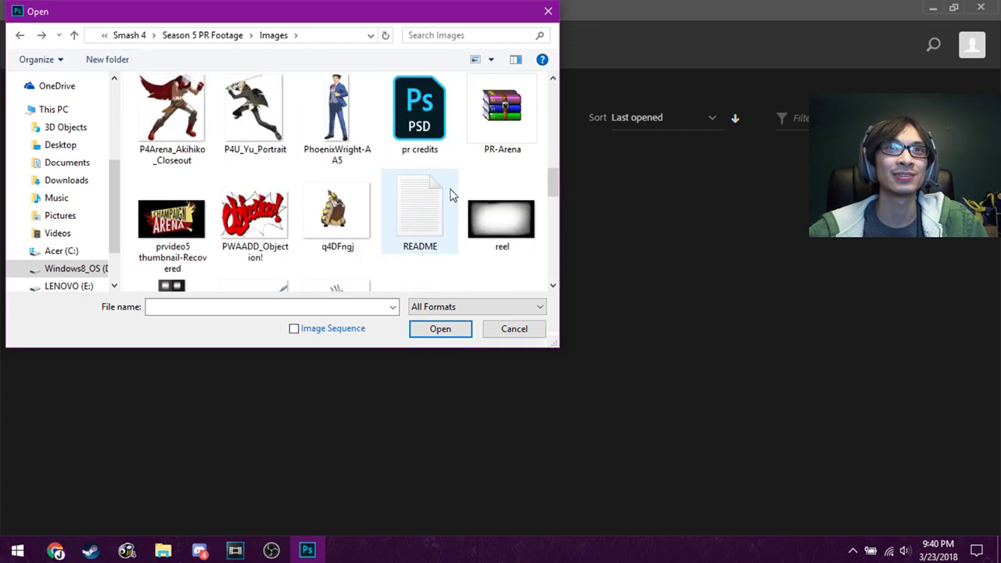
{"action": "left_click", "coordinate": [425, 144]}
{"action": "key", "text": "Return"}
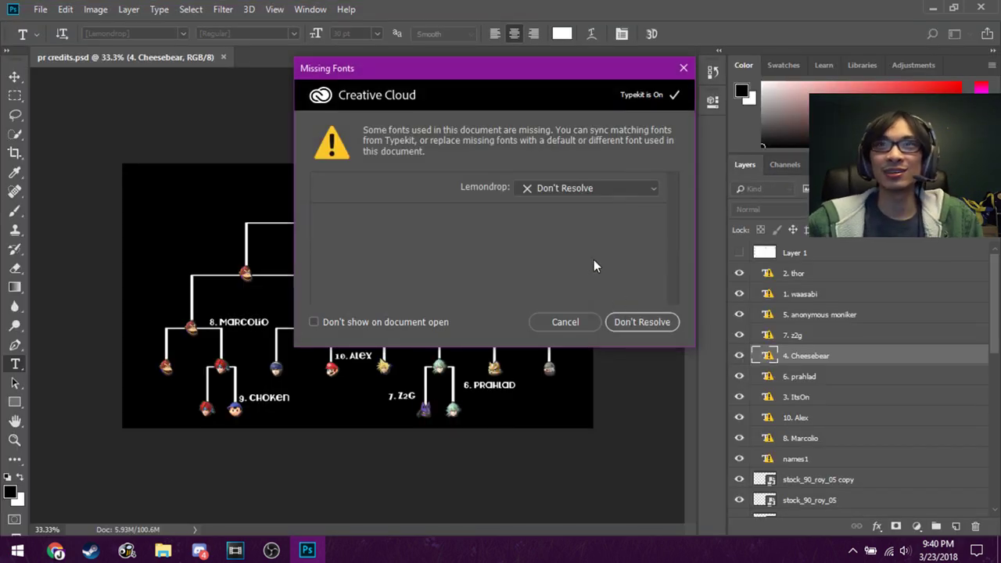
{"action": "left_click", "coordinate": [642, 325]}
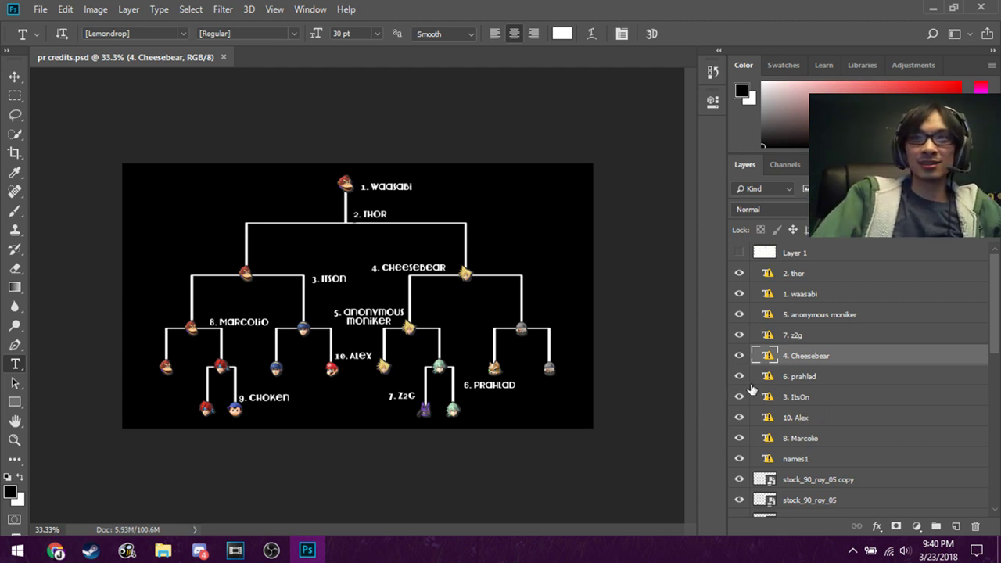
Toggle the fourth-place name layer, and hide the later-round Cloud, Kamui and Donkey icon layers, keeping their first-round icons.
{"action": "left_click", "coordinate": [740, 356]}
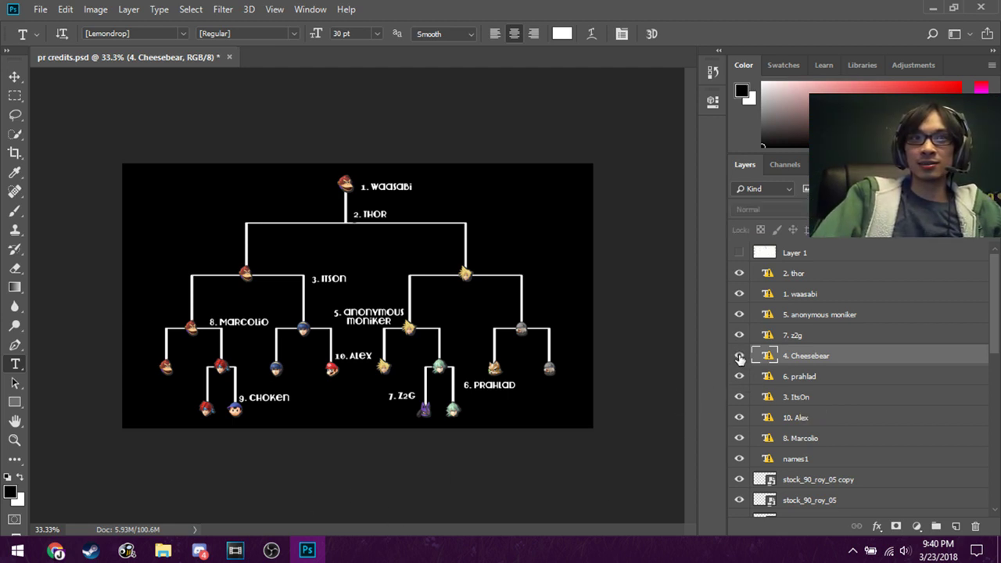
{"action": "left_click", "coordinate": [739, 357]}
{"action": "scroll", "coordinate": [739, 289], "scroll_direction": "down", "scroll_amount": 10}
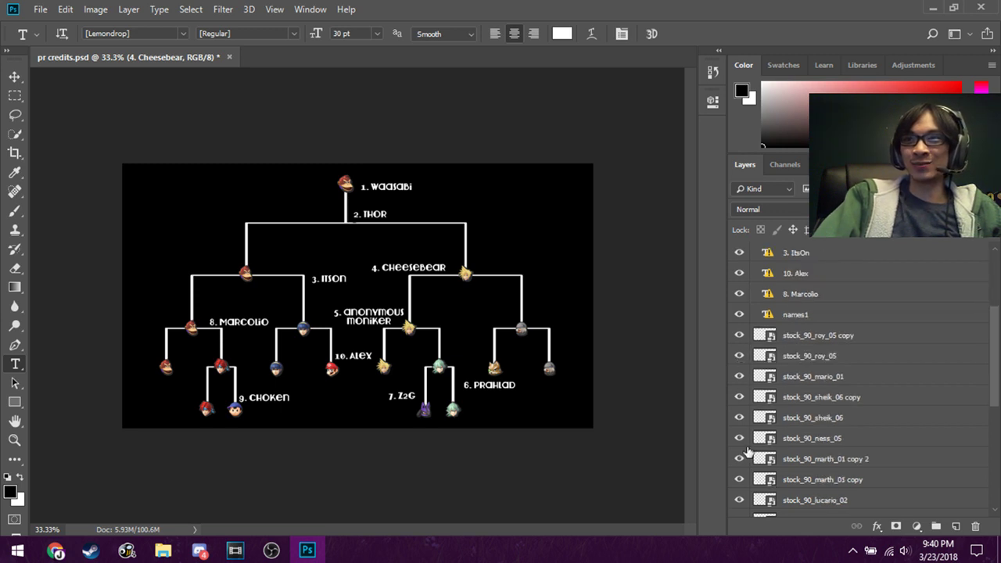
{"action": "scroll", "coordinate": [743, 469], "scroll_direction": "down", "scroll_amount": 2}
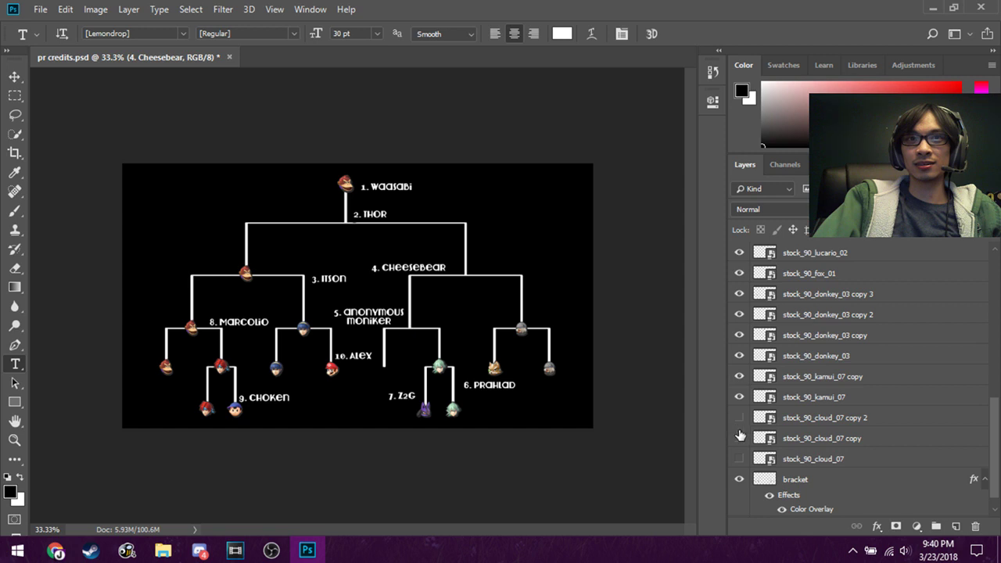
{"action": "left_click", "coordinate": [743, 378]}
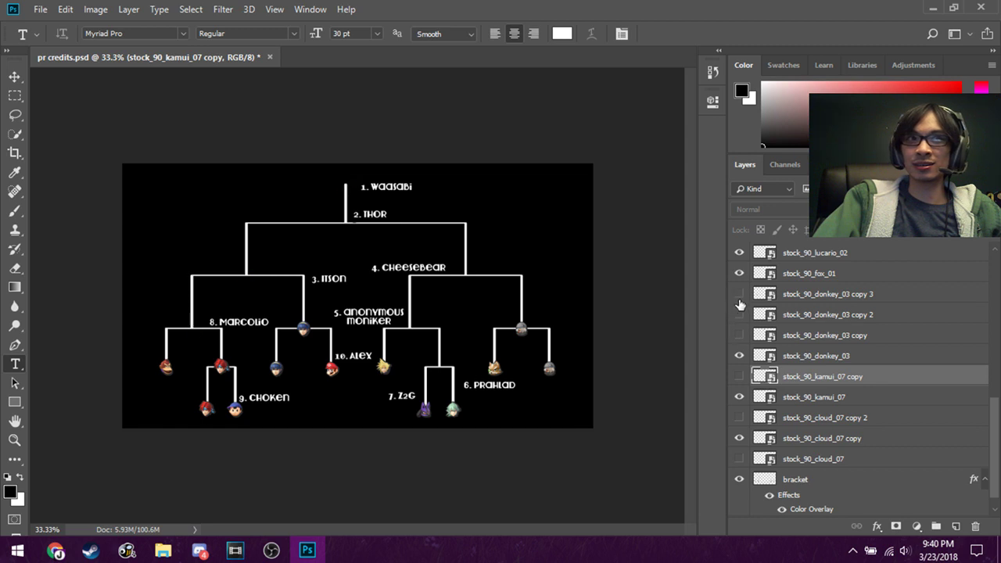
Hide the stock_90_marth_01 copy, stock_90_sheik_06 and stock_90_roy_05 copy icon layers in the bracket.
{"action": "scroll", "coordinate": [763, 375], "scroll_direction": "up", "scroll_amount": 3}
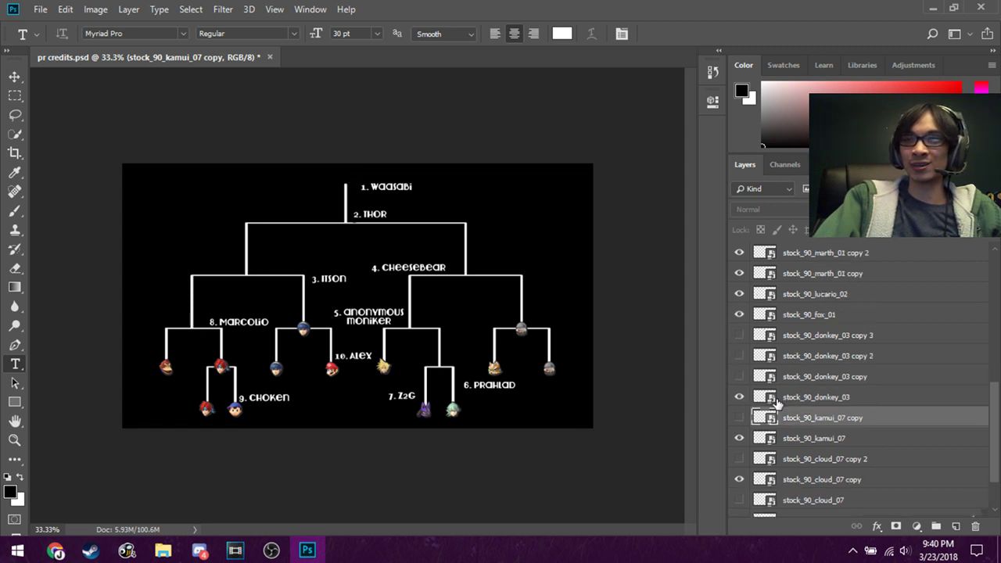
{"action": "scroll", "coordinate": [767, 376], "scroll_direction": "up", "scroll_amount": 1}
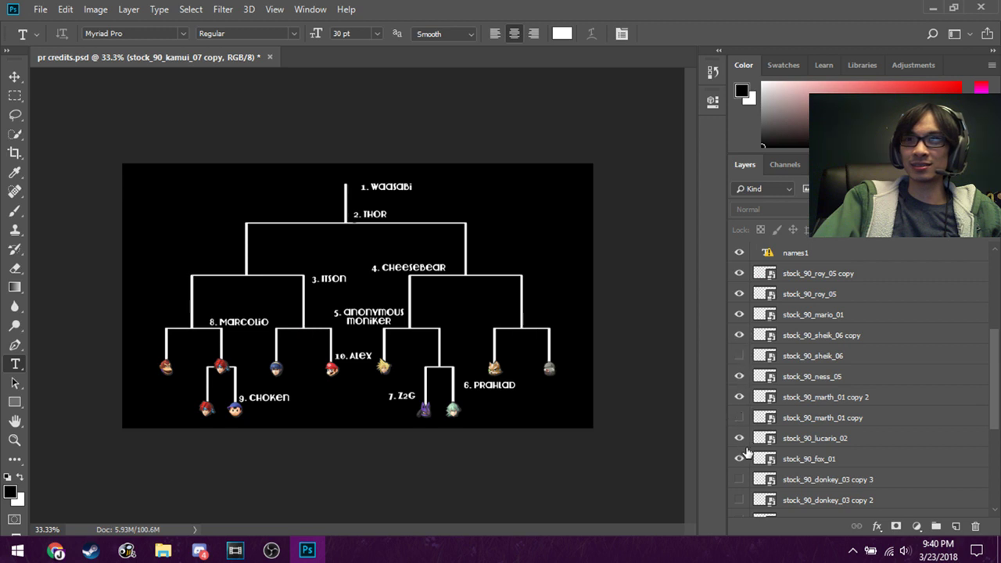
{"action": "scroll", "coordinate": [747, 452], "scroll_direction": "down", "scroll_amount": 3}
{"action": "scroll", "coordinate": [739, 474], "scroll_direction": "up", "scroll_amount": 4}
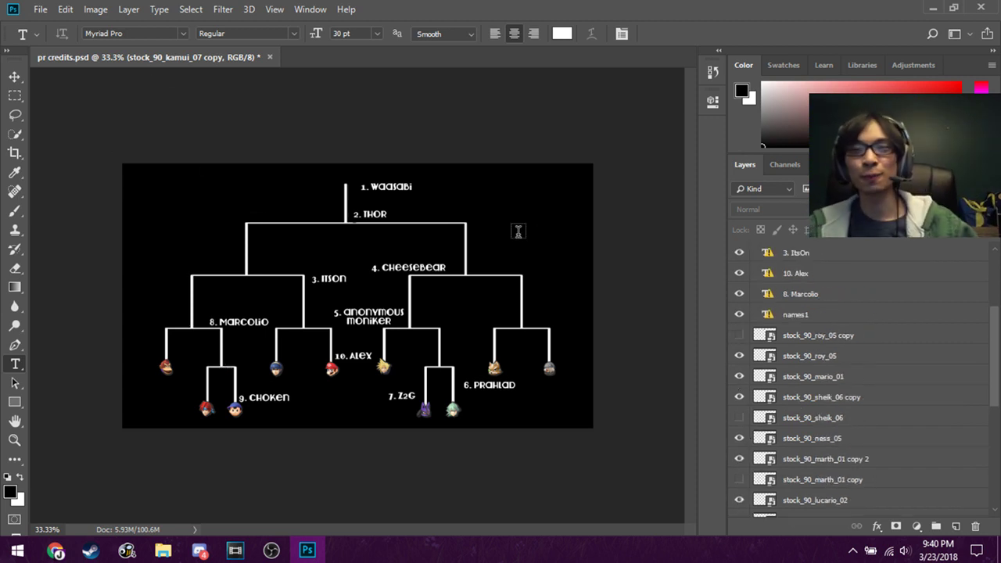
Switch back to VEGAS Pro and check the bracket animation at 00:12:05.40 and 00:12:06.07.
{"action": "key", "text": "alt+Tab"}
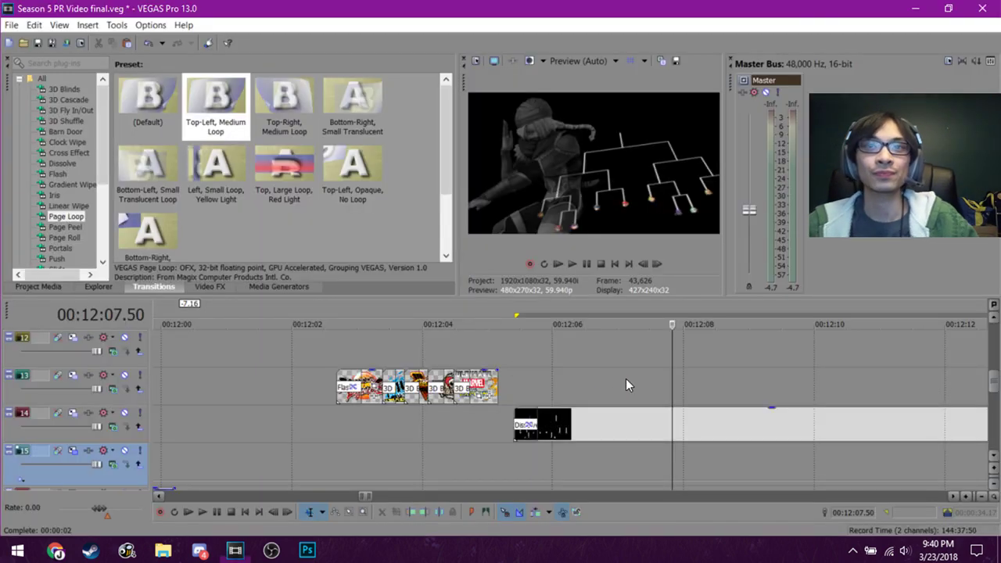
{"action": "left_click", "coordinate": [586, 379]}
{"action": "left_click", "coordinate": [563, 381]}
{"action": "left_click", "coordinate": [532, 380]}
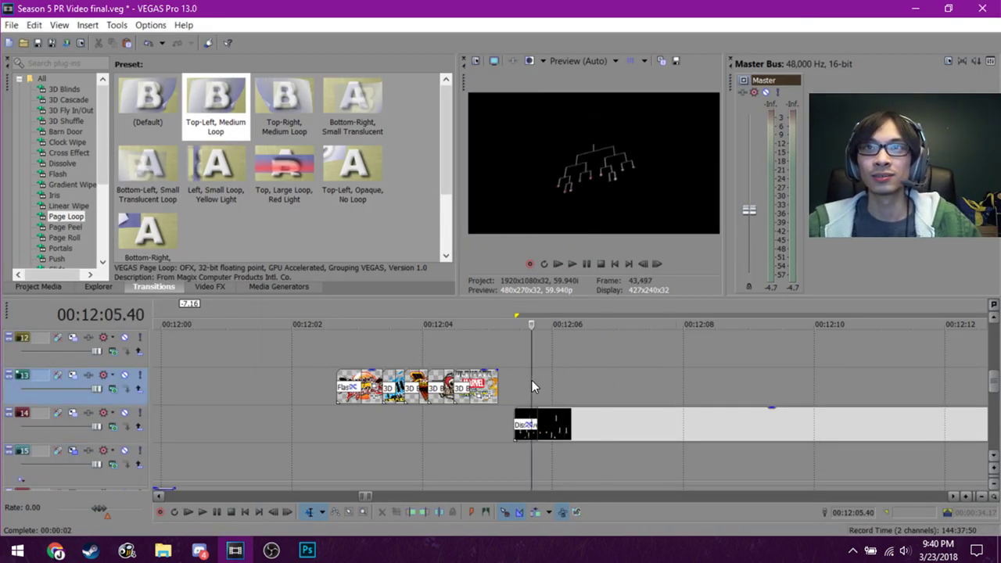
{"action": "scroll", "coordinate": [559, 384], "scroll_direction": "down", "scroll_amount": 2}
{"action": "left_click", "coordinate": [558, 383]}
{"action": "scroll", "coordinate": [558, 383], "scroll_direction": "down", "scroll_amount": 4}
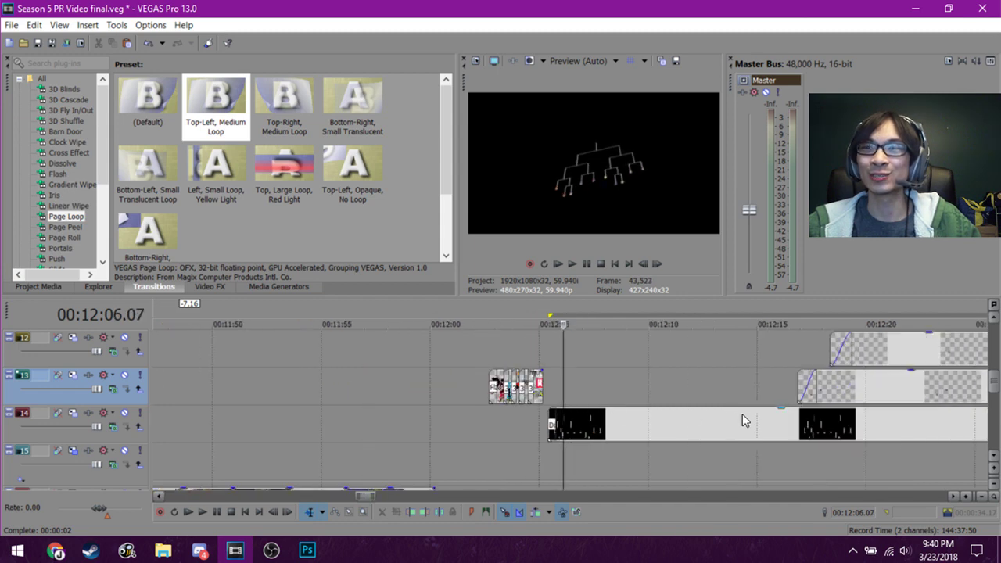
Inspect the first pr credits base event's pan/crop and shift its Deform horizontal shear to a slightly negative value at 00:12:06.07.
{"action": "left_click", "coordinate": [817, 434]}
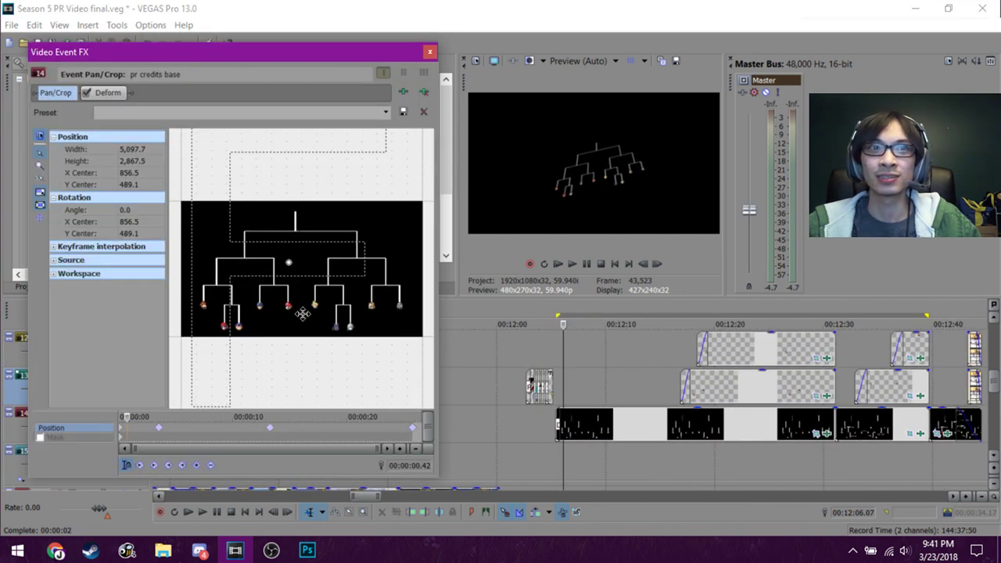
{"action": "left_click", "coordinate": [831, 438]}
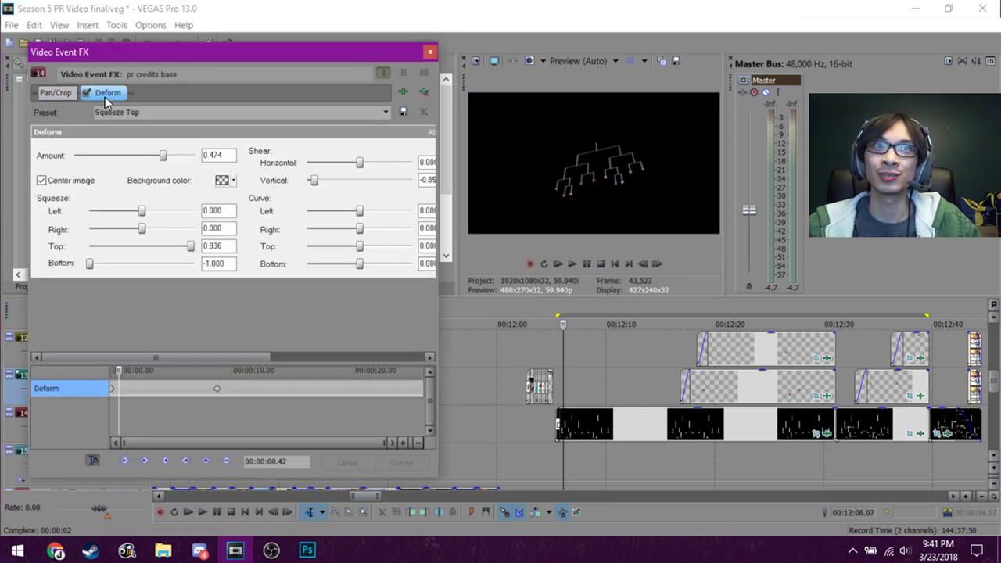
{"action": "mouse_move", "coordinate": [360, 165]}
{"action": "left_mouse_down"}
{"action": "mouse_move", "coordinate": [335, 163]}
{"action": "mouse_move", "coordinate": [402, 165]}
{"action": "mouse_move", "coordinate": [353, 166]}
{"action": "mouse_move", "coordinate": [380, 166]}
{"action": "mouse_move", "coordinate": [345, 181]}
{"action": "mouse_move", "coordinate": [366, 172]}
{"action": "mouse_move", "coordinate": [354, 173]}
{"action": "left_mouse_up"}
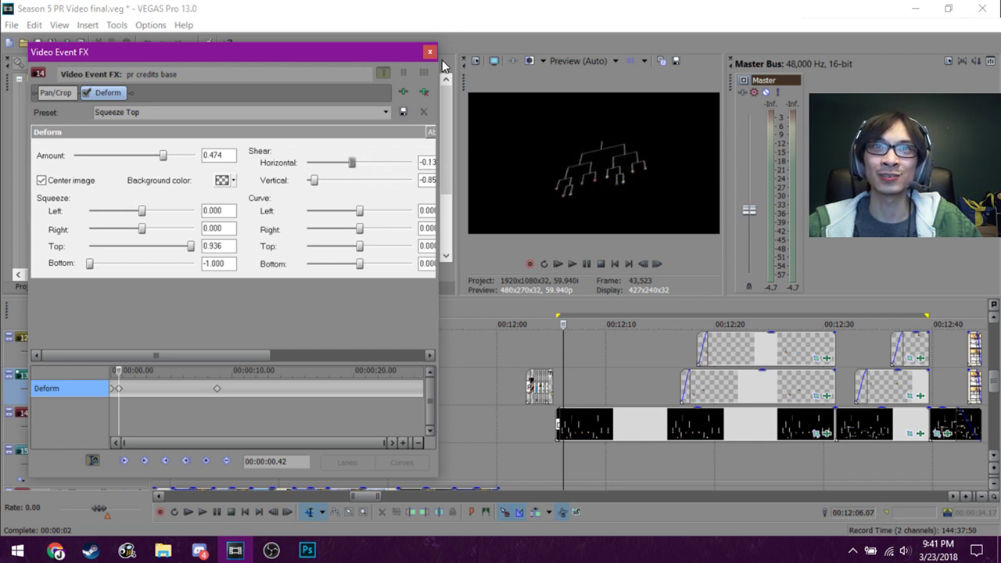
{"action": "left_click", "coordinate": [430, 52]}
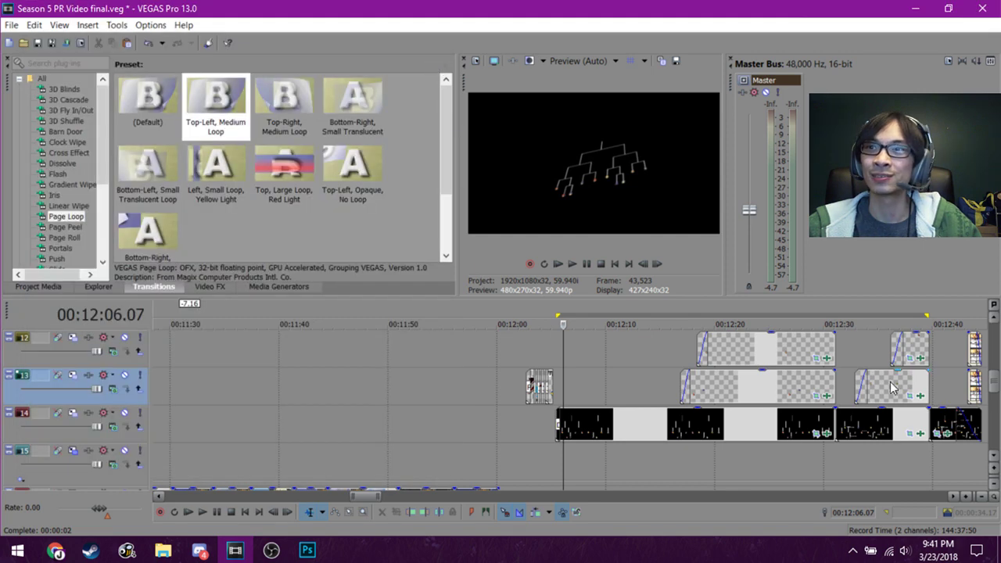
Reopen the pr credits base event's pan/crop and examine the bracket framing at 00:12:08.08 and 00:12:08.49 alongside the character clips.
{"action": "left_click", "coordinate": [816, 435]}
{"action": "key", "text": "space"}
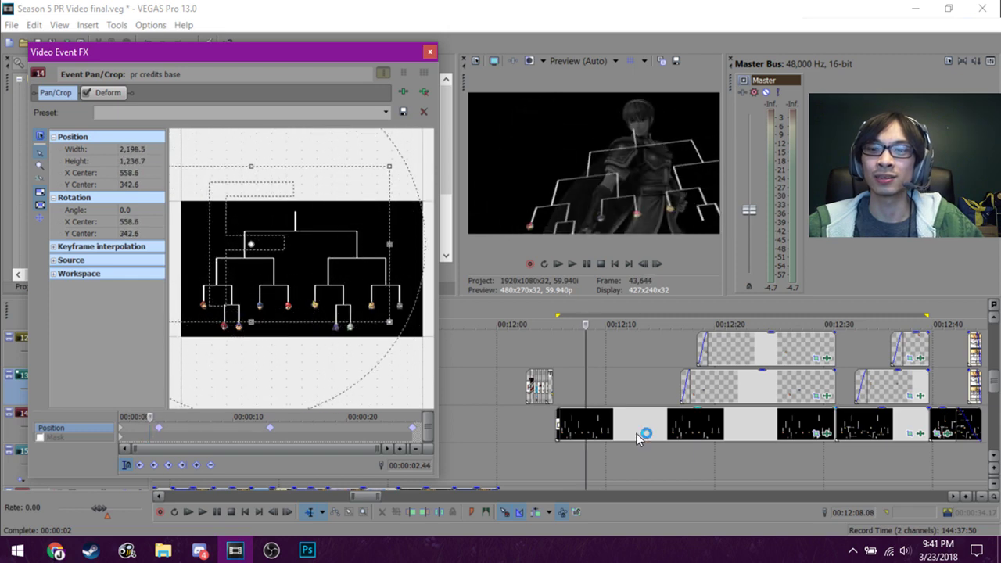
{"action": "left_click", "coordinate": [598, 381]}
{"action": "scroll", "coordinate": [595, 408], "scroll_direction": "up", "scroll_amount": 5}
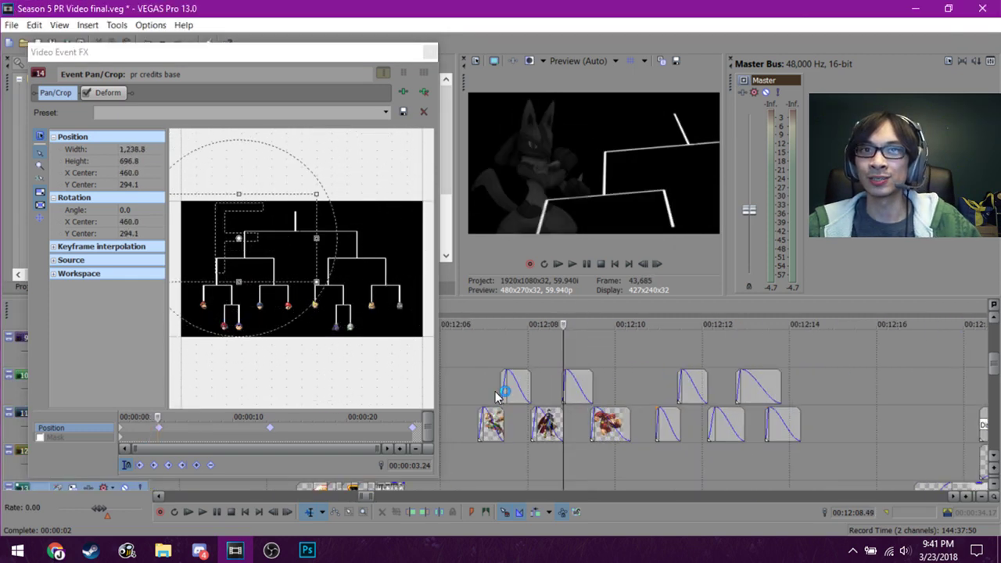
Play the credits section from about 00:12:06 to review how the character clips fade over the zooming bracket.
{"action": "scroll", "coordinate": [498, 397], "scroll_direction": "up", "scroll_amount": 3}
{"action": "left_click", "coordinate": [535, 402]}
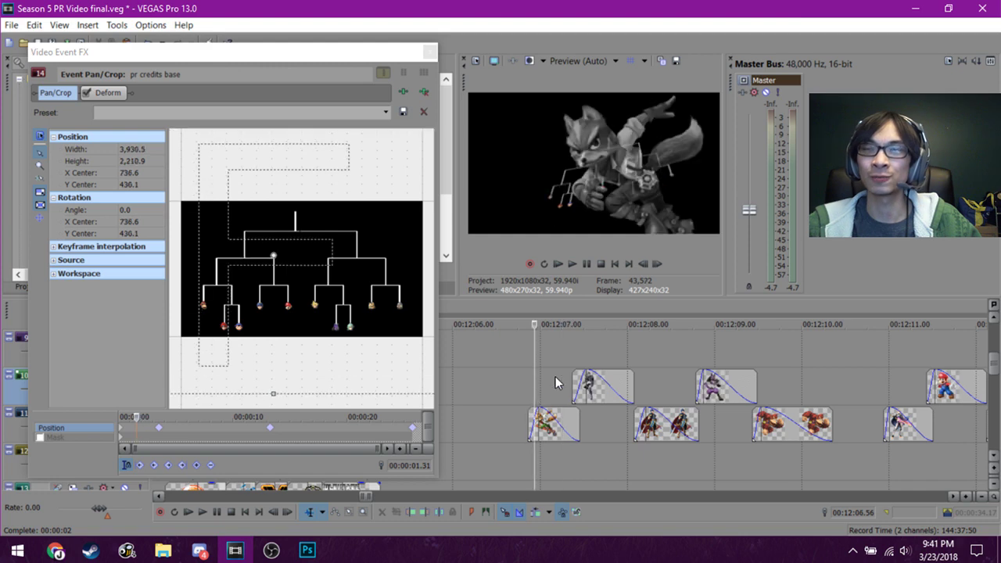
{"action": "key", "text": "space"}
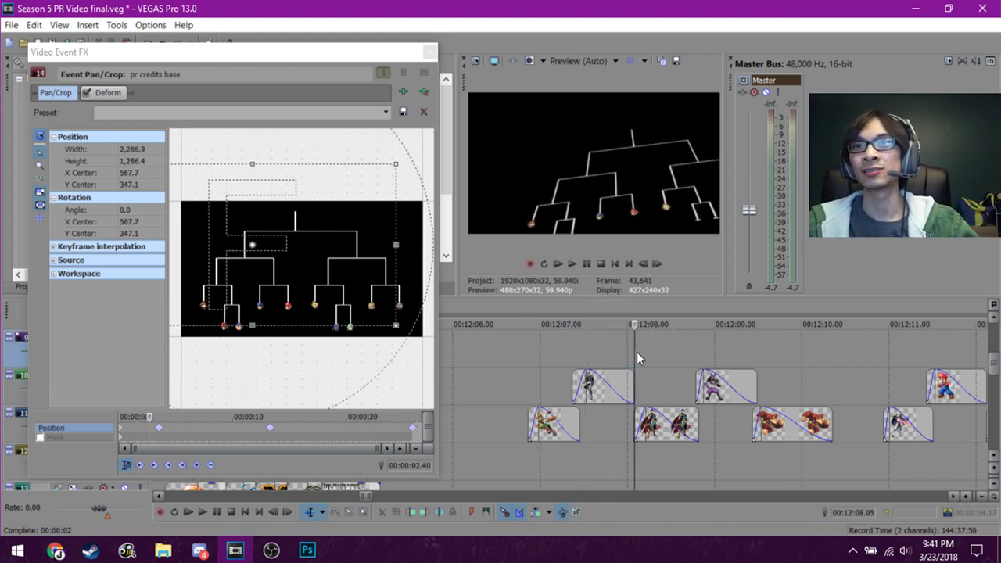
{"action": "left_click", "coordinate": [524, 369]}
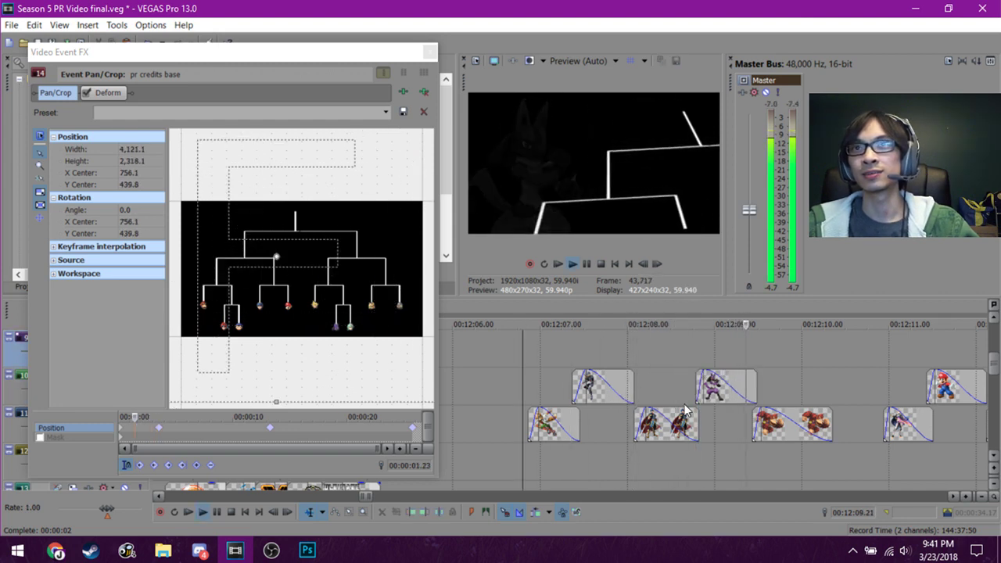
{"action": "scroll", "coordinate": [638, 429], "scroll_direction": "down", "scroll_amount": 1}
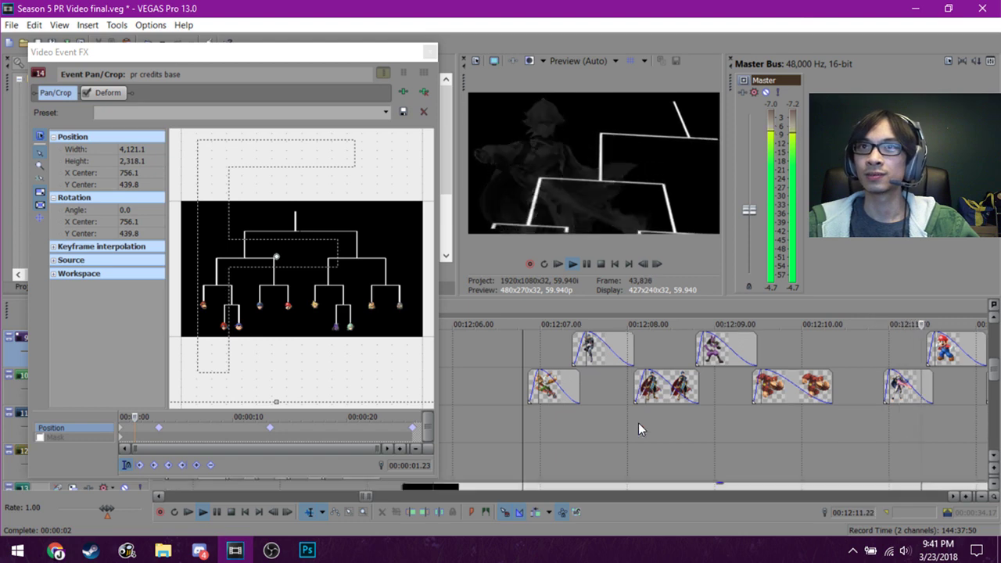
{"action": "scroll", "coordinate": [639, 429], "scroll_direction": "down", "scroll_amount": 3}
{"action": "scroll", "coordinate": [547, 439], "scroll_direction": "down", "scroll_amount": 3}
{"action": "key", "text": "space"}
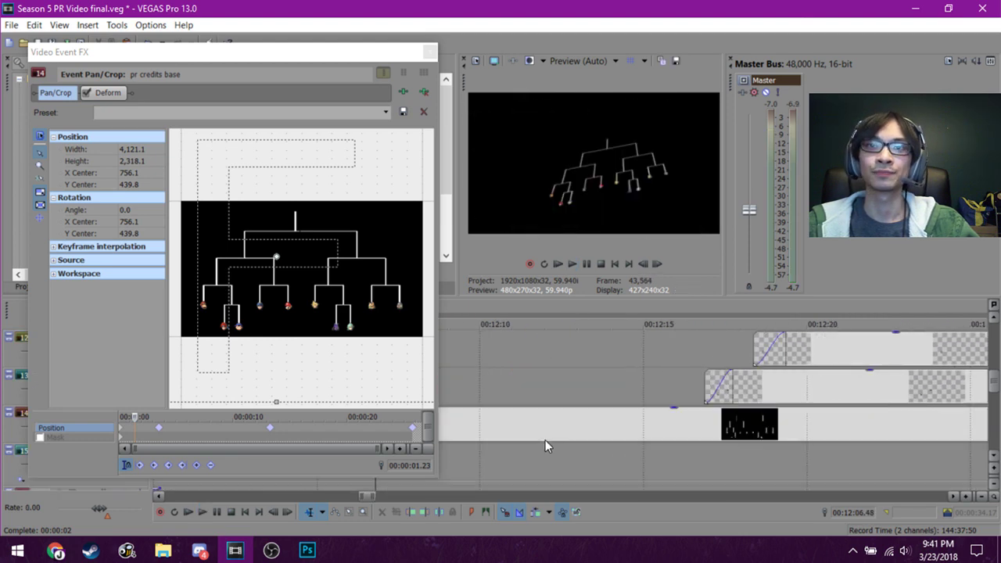
Inspect the pr credits base event's pan/crop from 00:12:11.43, scrubbing its keyframes to 00:00:15.21 and back to 00:00:12.31.
{"action": "left_click", "coordinate": [535, 383]}
{"action": "scroll", "coordinate": [501, 413], "scroll_direction": "down", "scroll_amount": 3}
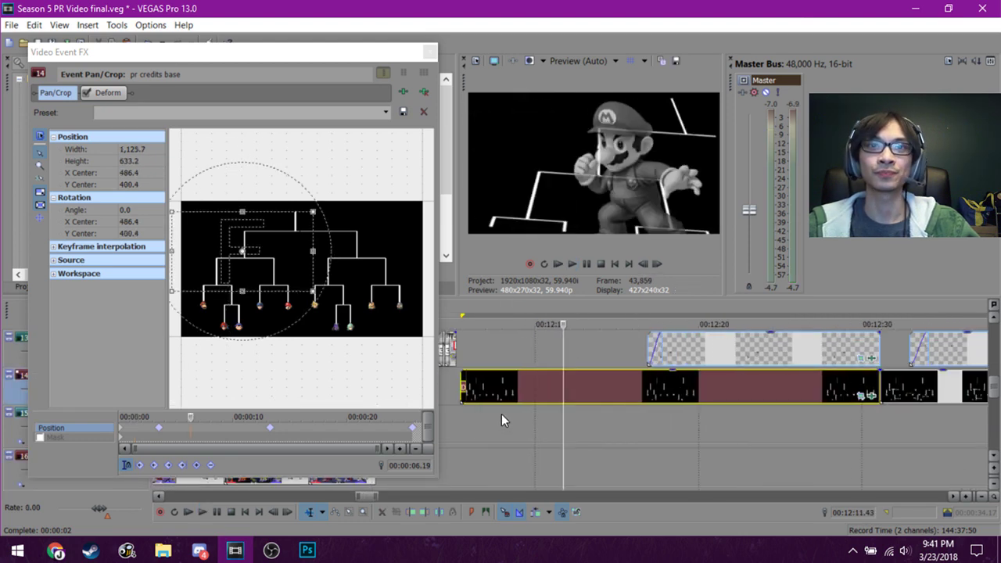
{"action": "scroll", "coordinate": [702, 407], "scroll_direction": "up", "scroll_amount": 1}
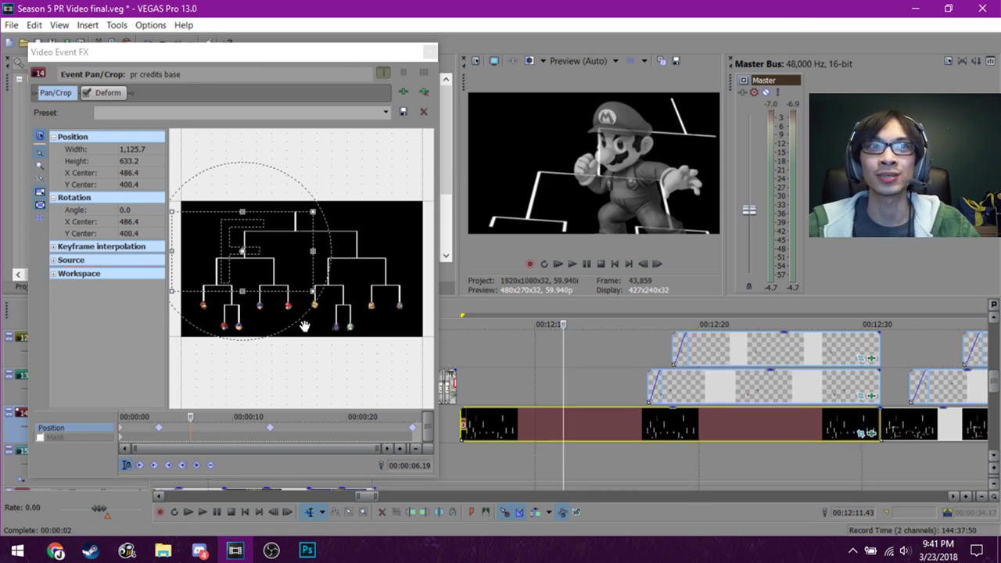
{"action": "left_click", "coordinate": [861, 435]}
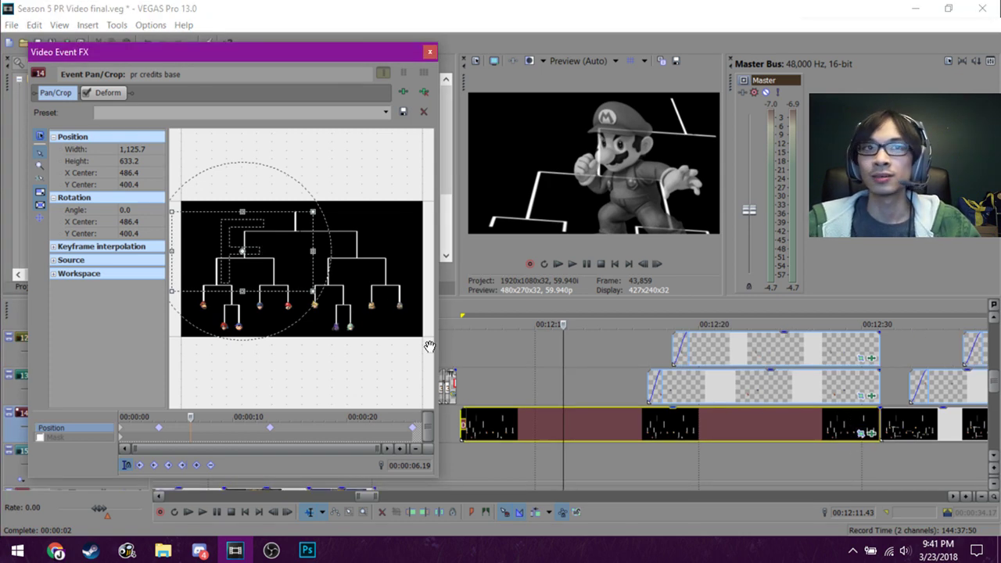
{"action": "left_click_drag", "start_coordinate": [190, 422], "coordinate": [294, 417]}
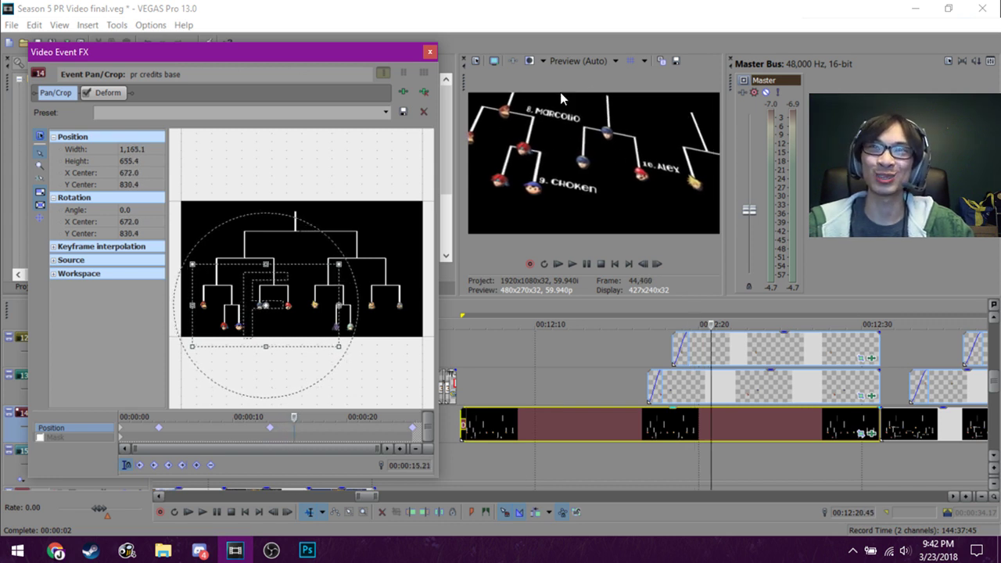
{"action": "left_click_drag", "start_coordinate": [293, 417], "coordinate": [261, 419]}
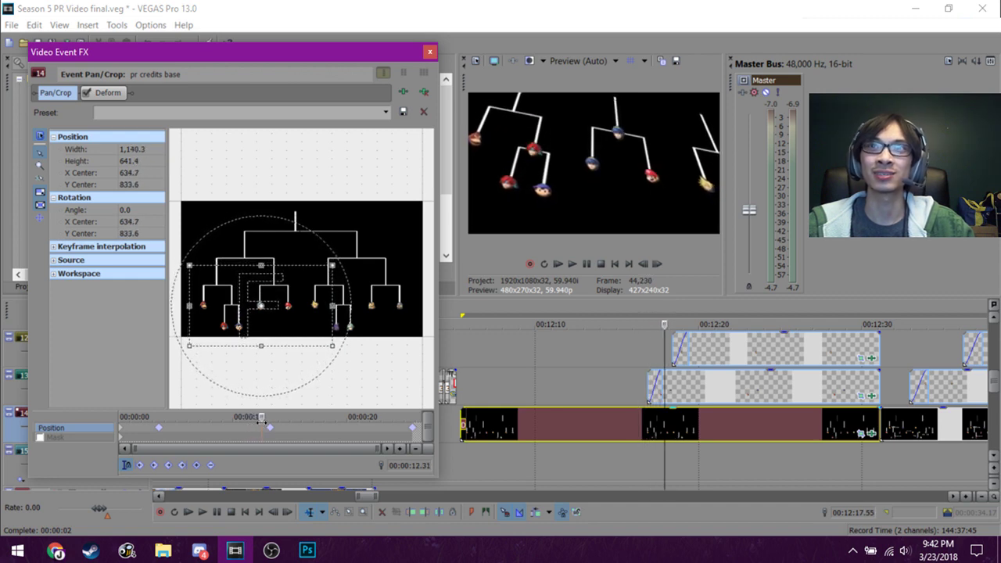
Switch to Photoshop and show the stock_90_roy_05 copy and stock_90_marth_01 copy icon layers in the bracket.
{"action": "key", "text": "alt+Tab"}
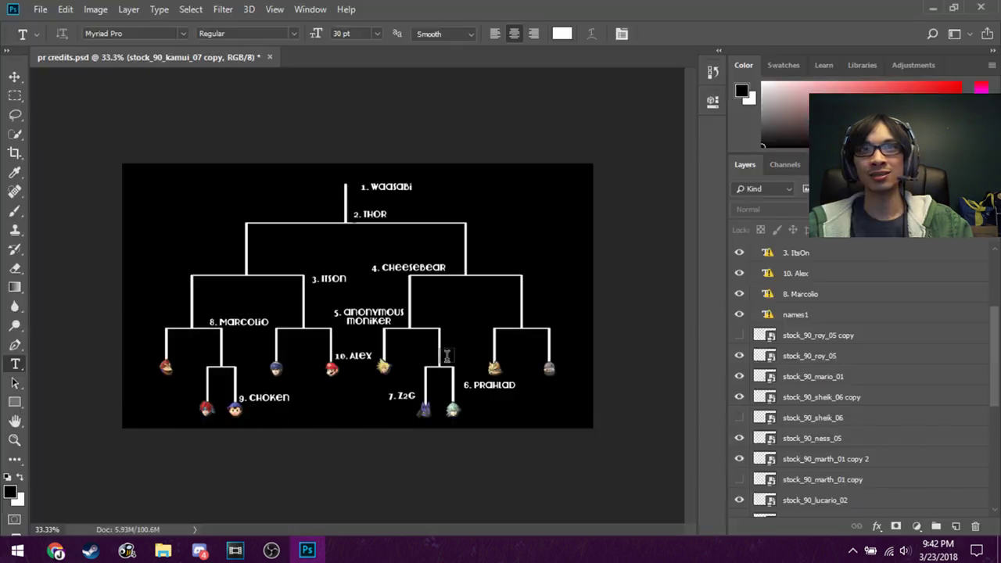
{"action": "scroll", "coordinate": [831, 452], "scroll_direction": "down", "scroll_amount": 3}
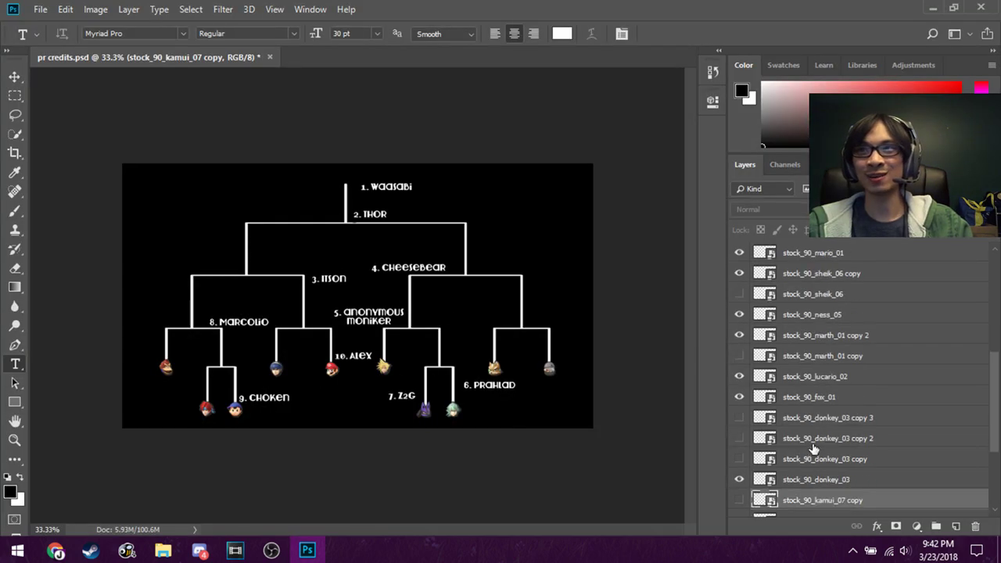
{"action": "scroll", "coordinate": [747, 426], "scroll_direction": "down", "scroll_amount": 1}
{"action": "scroll", "coordinate": [742, 474], "scroll_direction": "down", "scroll_amount": 2}
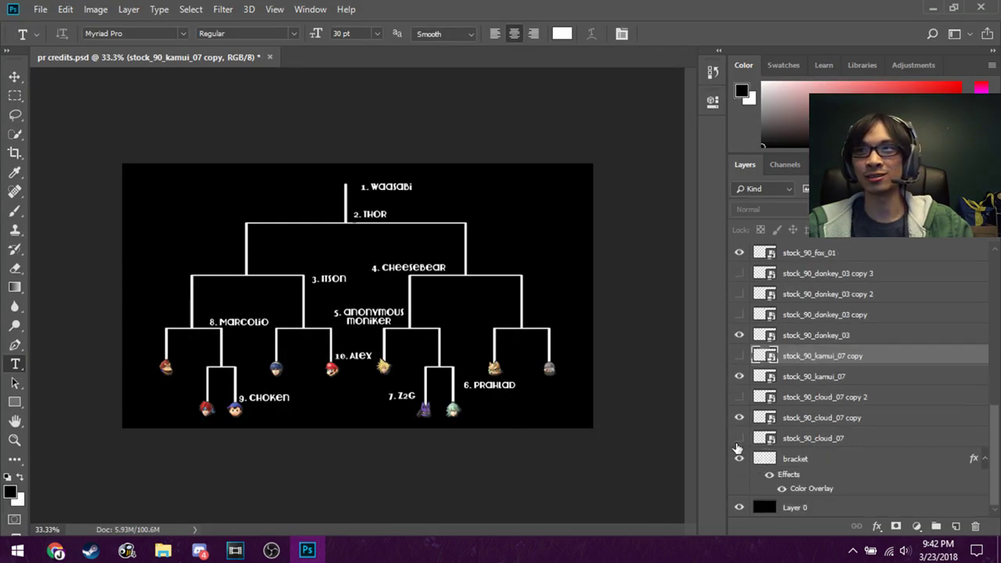
{"action": "scroll", "coordinate": [749, 421], "scroll_direction": "up", "scroll_amount": 4}
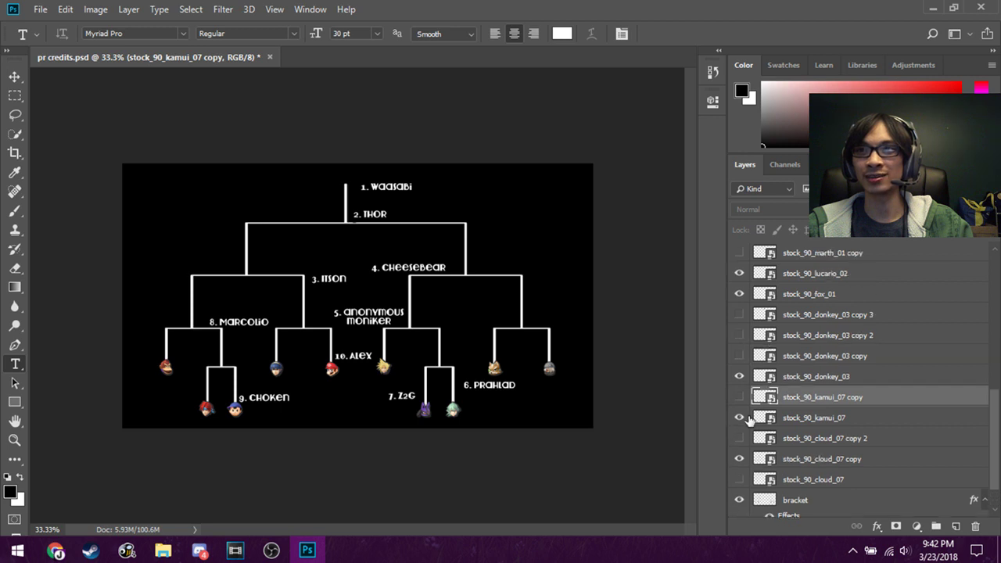
{"action": "scroll", "coordinate": [739, 348], "scroll_direction": "up", "scroll_amount": 3}
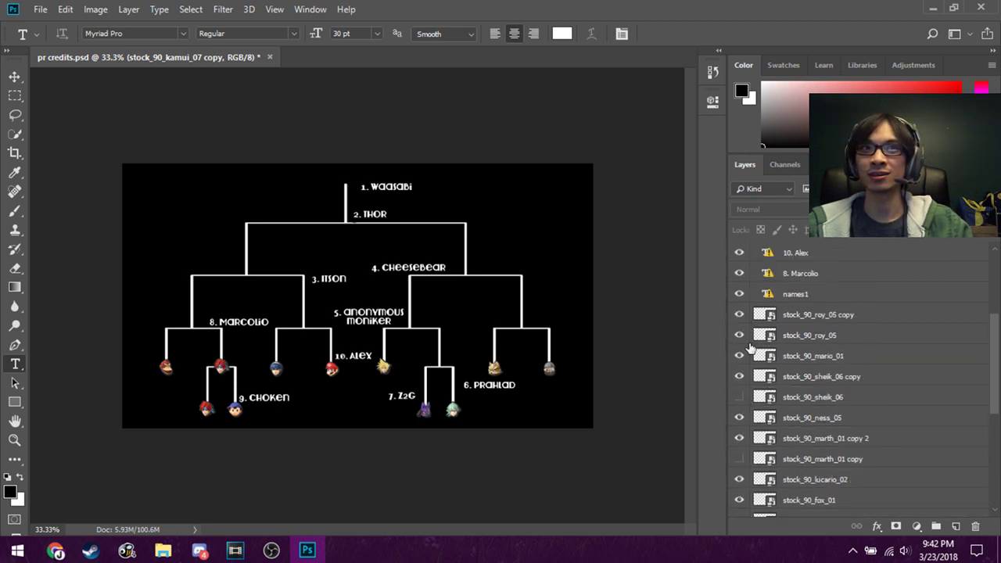
{"action": "scroll", "coordinate": [782, 450], "scroll_direction": "down", "scroll_amount": 1}
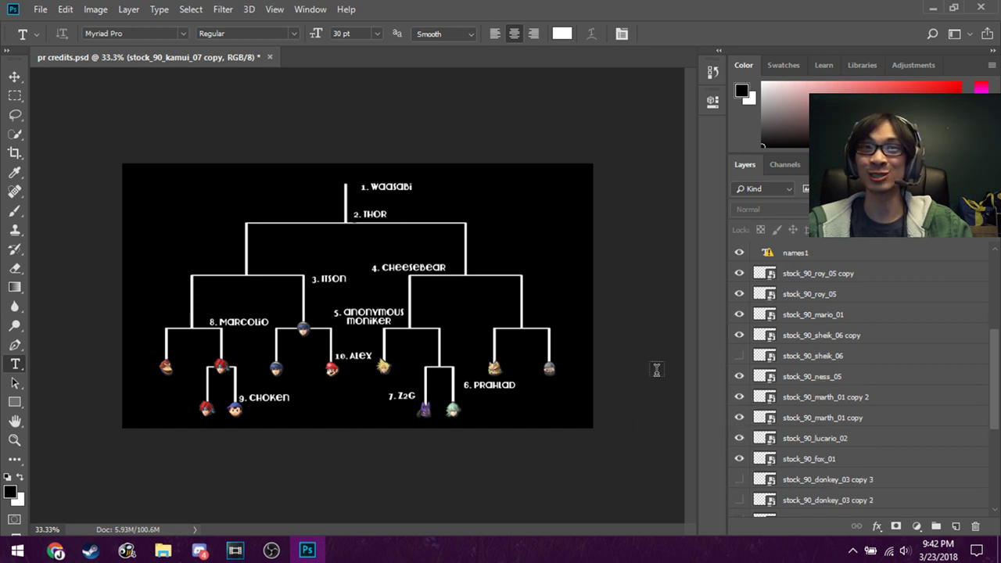
{"action": "scroll", "coordinate": [751, 396], "scroll_direction": "up", "scroll_amount": 5}
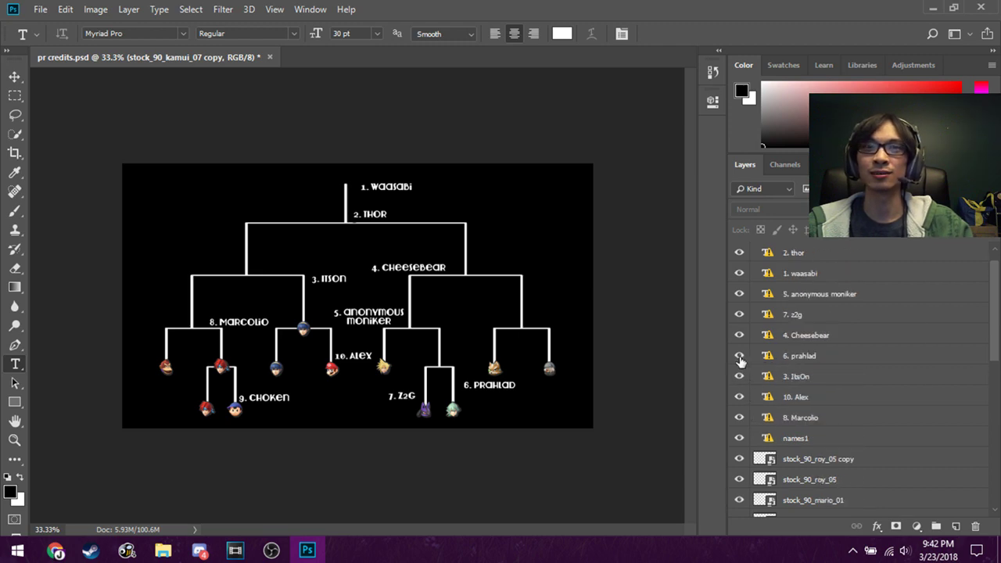
Switch back to VEGAS Pro, check the bracket at 00:12:18.44 and 00:12:06.52, and scrub the base event's pan/crop keyframes.
{"action": "key", "text": "alt+Tab"}
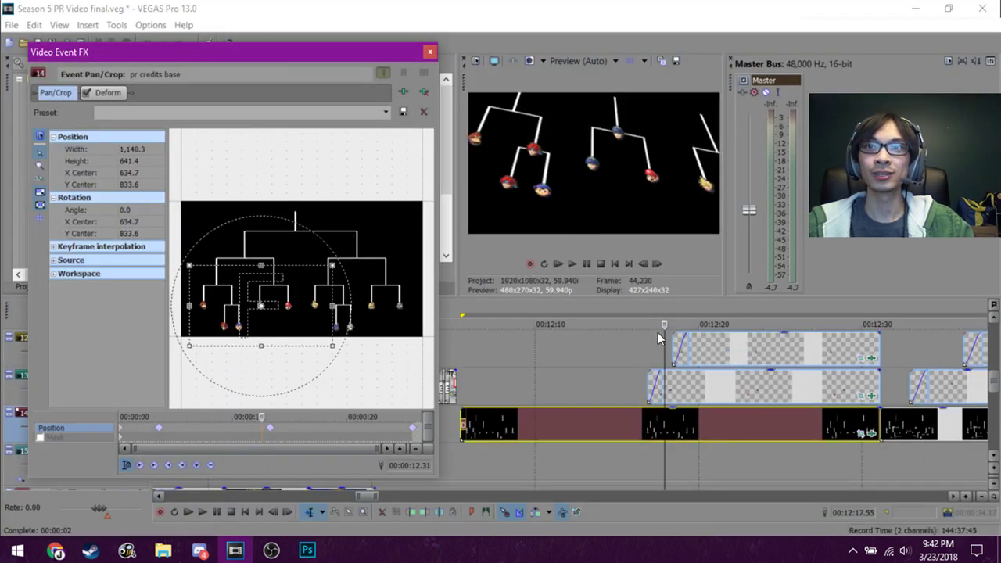
{"action": "left_click", "coordinate": [678, 392]}
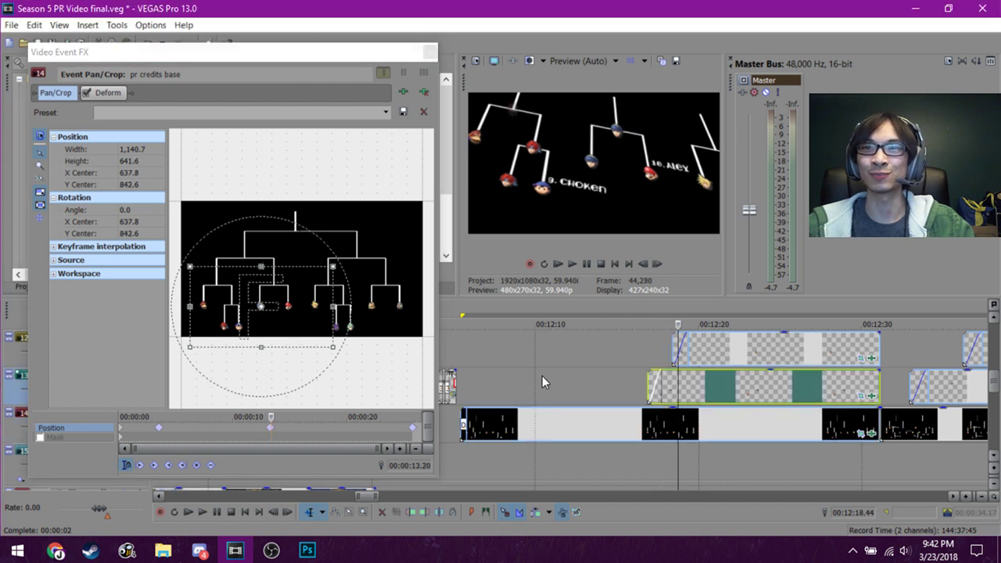
{"action": "left_click", "coordinate": [626, 375]}
{"action": "left_click", "coordinate": [484, 406]}
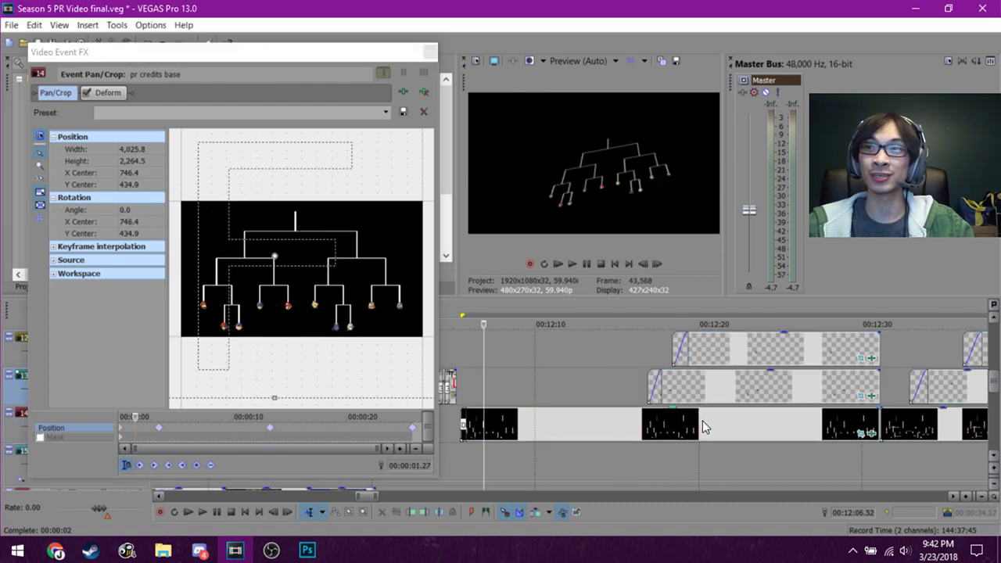
{"action": "left_click", "coordinate": [868, 435]}
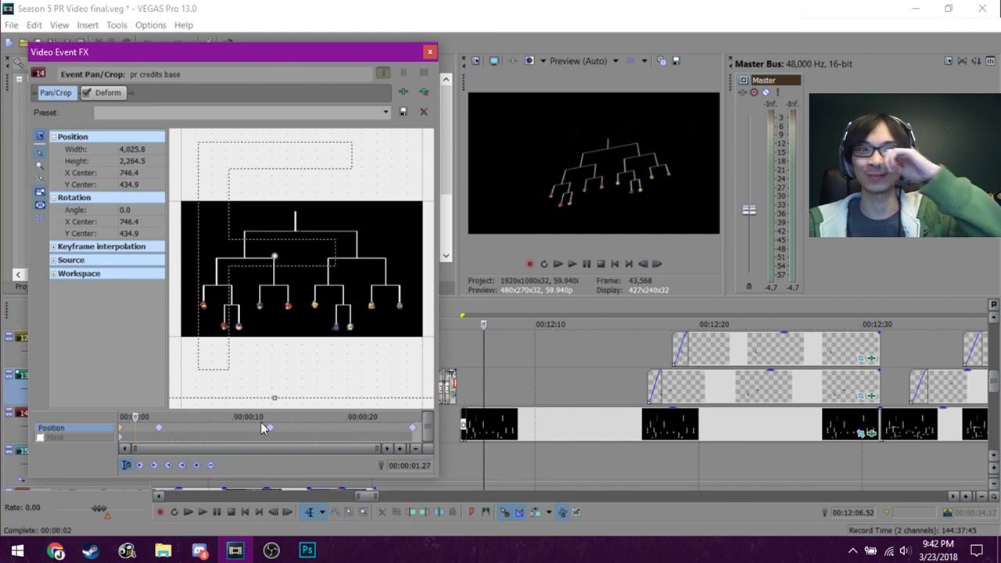
{"action": "left_click_drag", "start_coordinate": [135, 417], "coordinate": [400, 417]}
Check the first pr credits 1 event at 00:12:17.44 and scrub its pan/crop to examine the isolated character icons.
{"action": "left_click", "coordinate": [657, 395]}
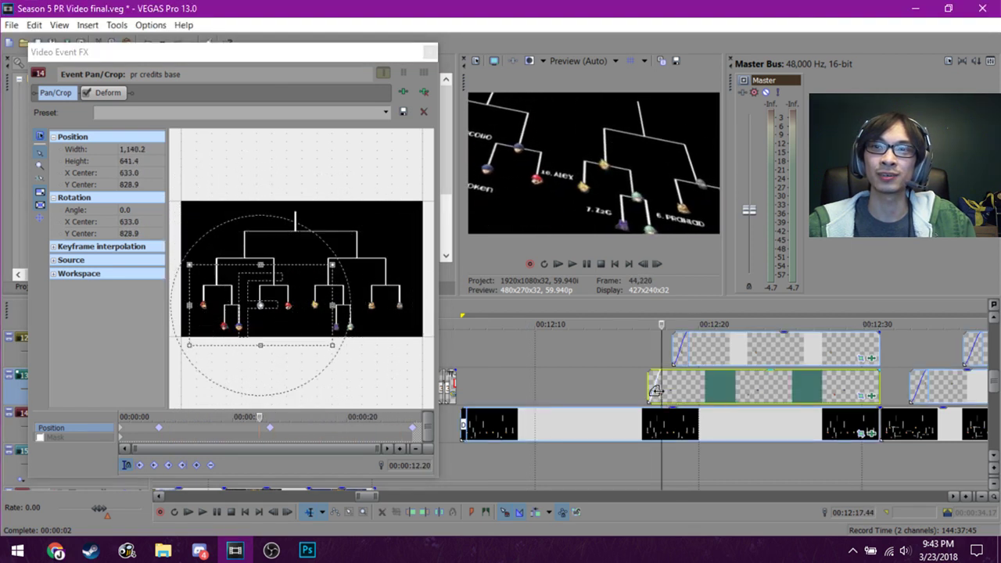
{"action": "left_click", "coordinate": [754, 430]}
{"action": "left_click", "coordinate": [860, 401]}
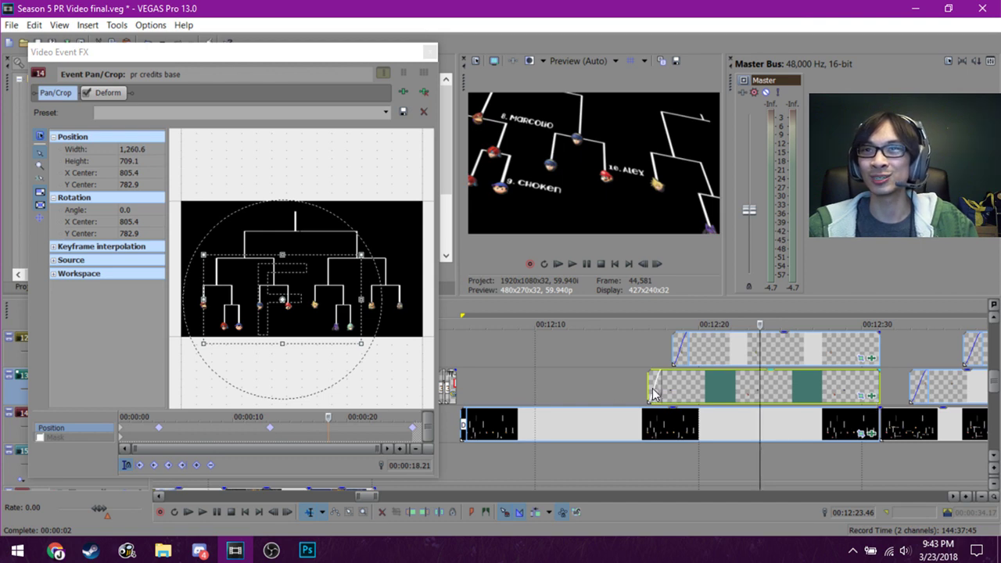
{"action": "left_click", "coordinate": [863, 398]}
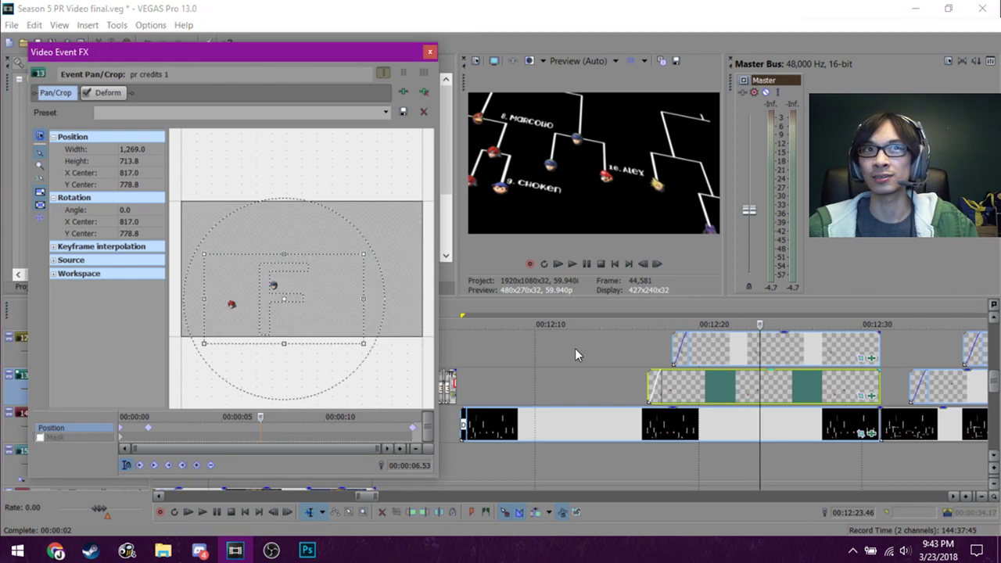
{"action": "left_click_drag", "start_coordinate": [239, 130], "coordinate": [321, 109]}
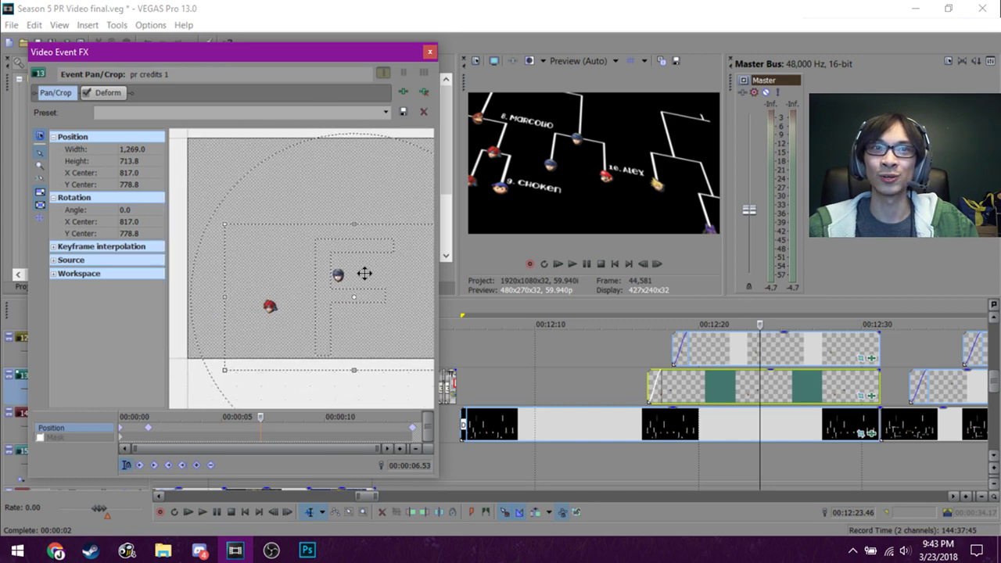
{"action": "left_click_drag", "start_coordinate": [264, 417], "coordinate": [107, 416]}
{"action": "key", "text": "space"}
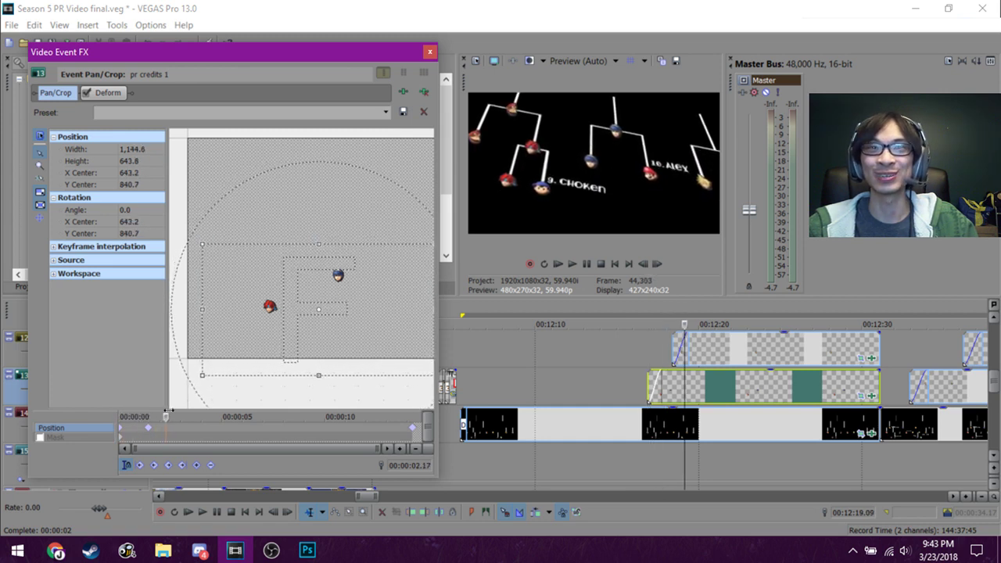
Inspect the pan/crop of the first pr credits 2 and pr credits names1 events, and close the Video Event FX window.
{"action": "left_click", "coordinate": [860, 362]}
{"action": "key", "text": "space"}
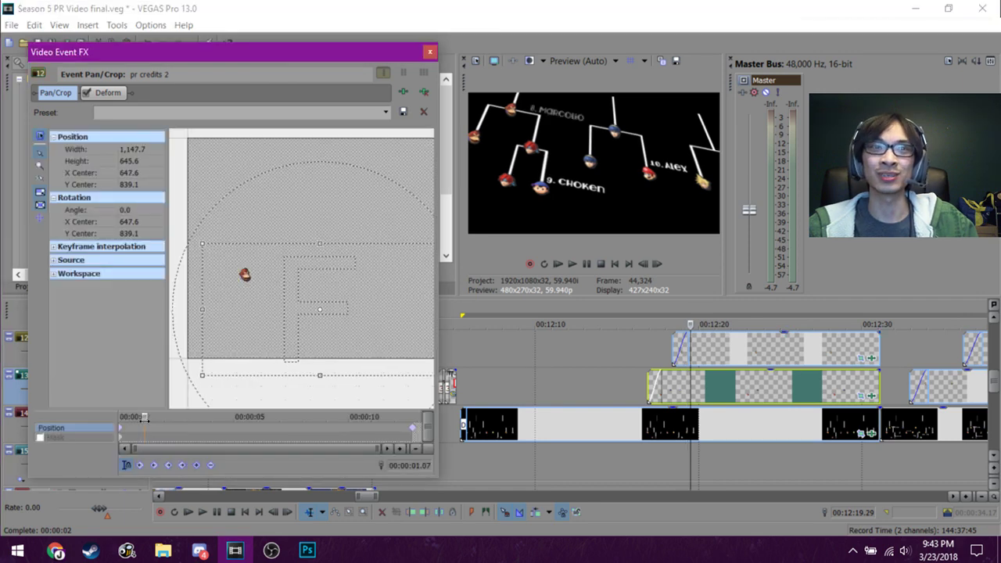
{"action": "scroll", "coordinate": [703, 379], "scroll_direction": "right", "scroll_amount": 3}
{"action": "scroll", "coordinate": [702, 380], "scroll_direction": "up", "scroll_amount": 1}
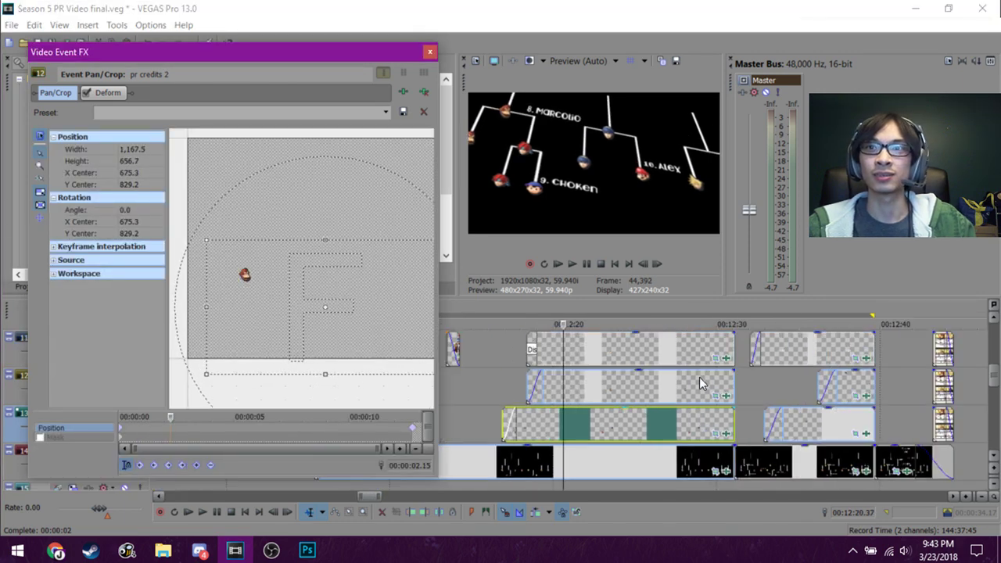
{"action": "left_click", "coordinate": [714, 359]}
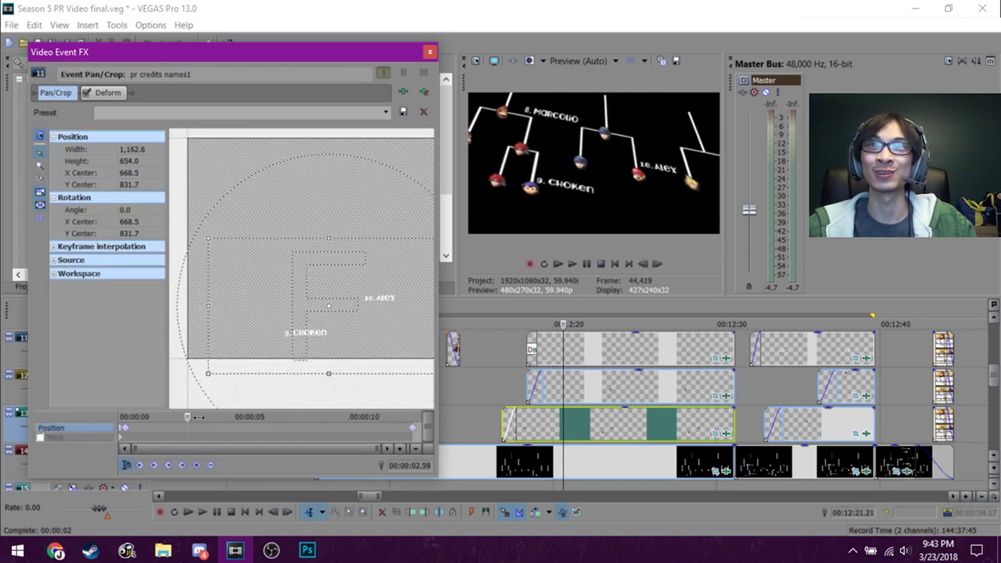
{"action": "left_click", "coordinate": [429, 52]}
Examine how the overlaid icon and name events appear on the bracket between 00:12:15.54 and 00:12:29.27.
{"action": "left_click", "coordinate": [485, 396]}
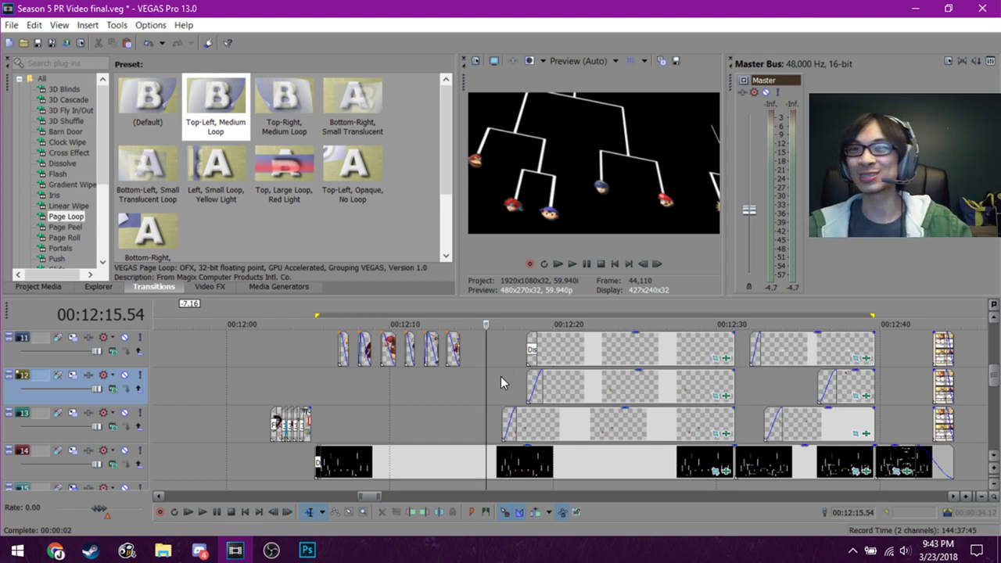
{"action": "left_click", "coordinate": [584, 341]}
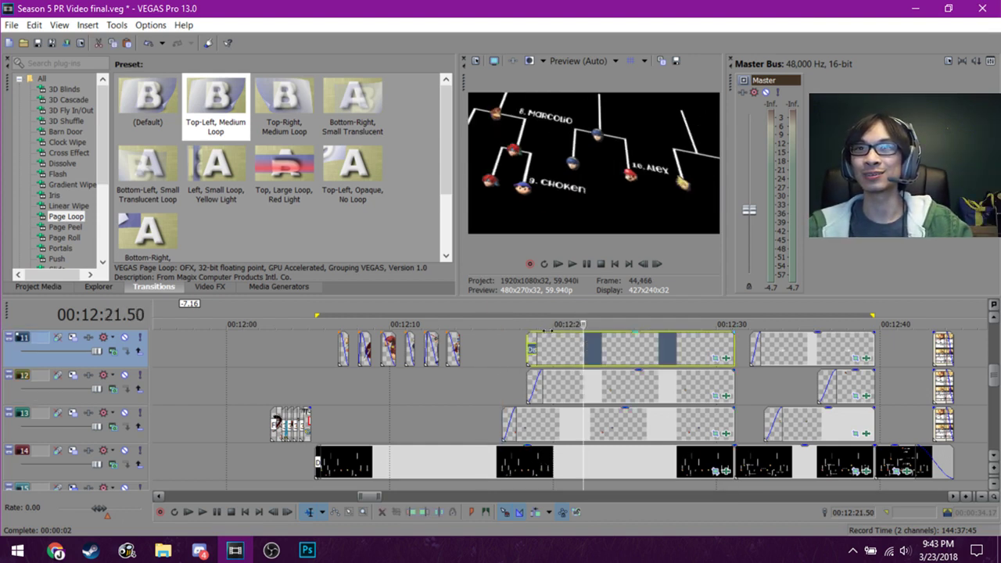
{"action": "left_click", "coordinate": [508, 343]}
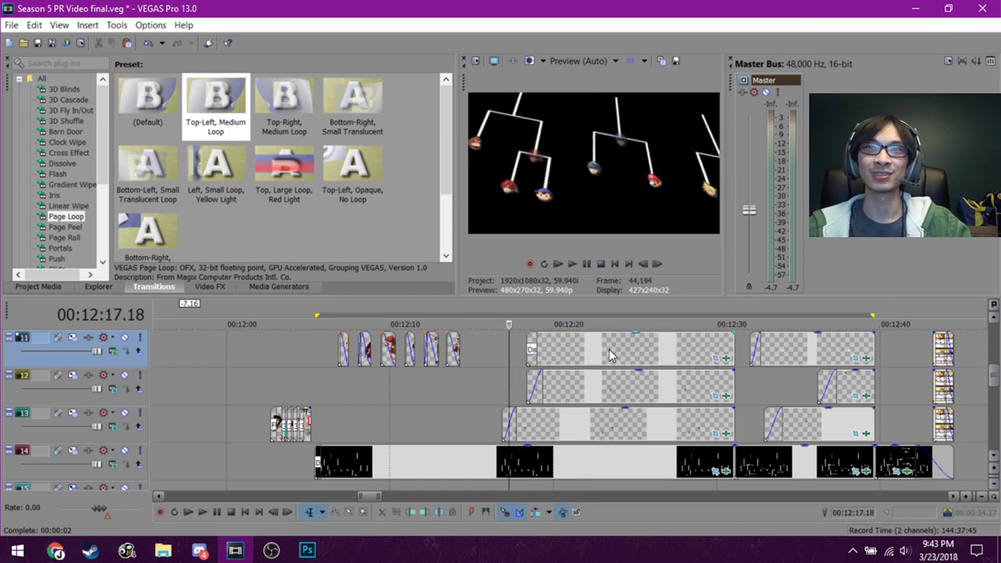
{"action": "left_click", "coordinate": [551, 385]}
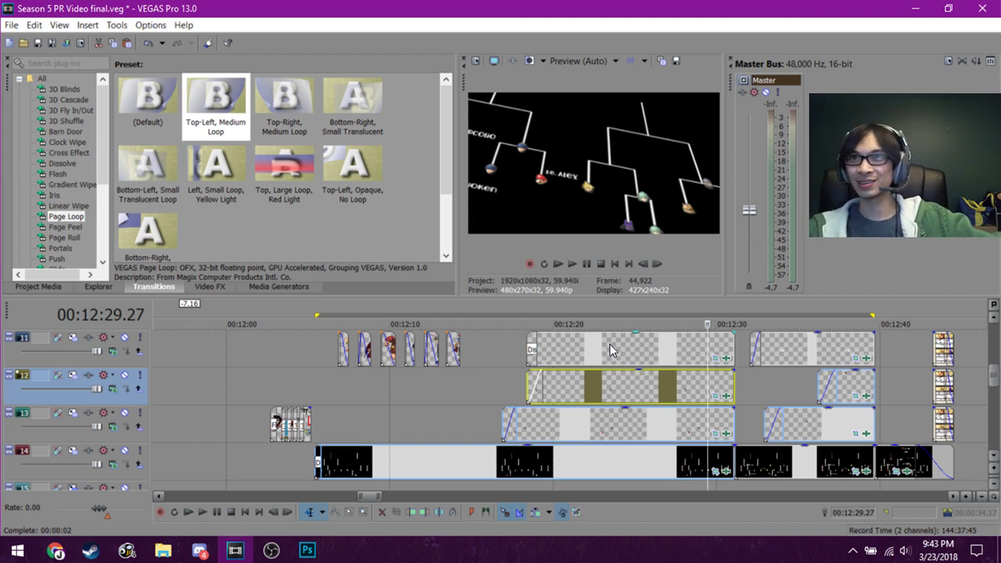
{"action": "left_click", "coordinate": [479, 381]}
{"action": "left_click", "coordinate": [521, 377]}
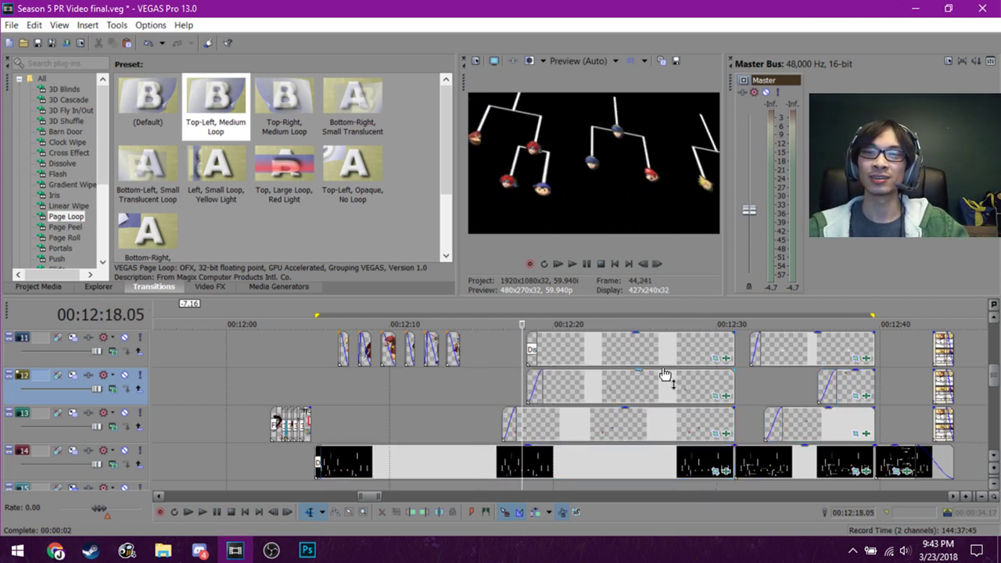
{"action": "left_click", "coordinate": [590, 362]}
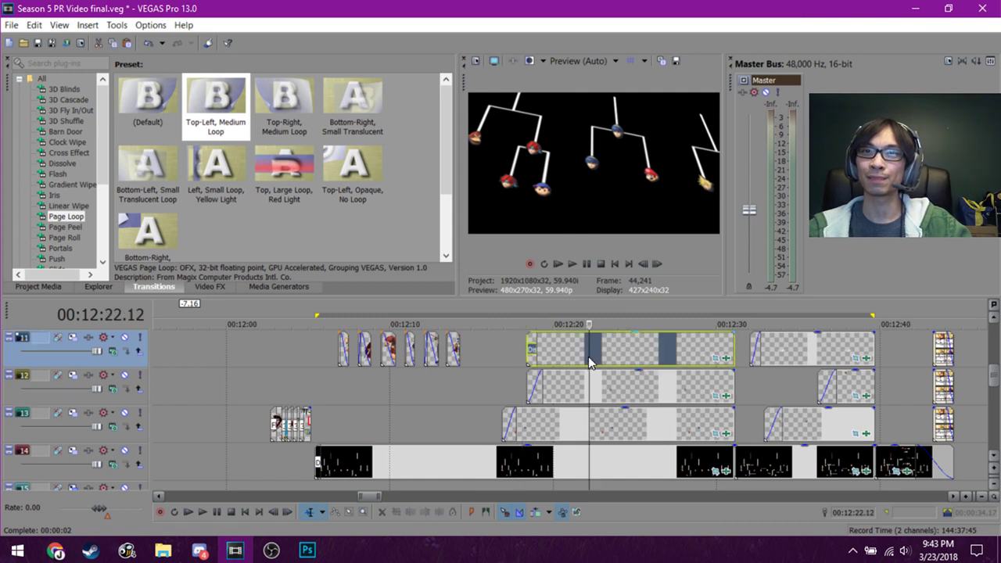
Check the bracket preview at 00:12:32.33 and at 00:12:38.16 within the later overlay events.
{"action": "left_click", "coordinate": [758, 376]}
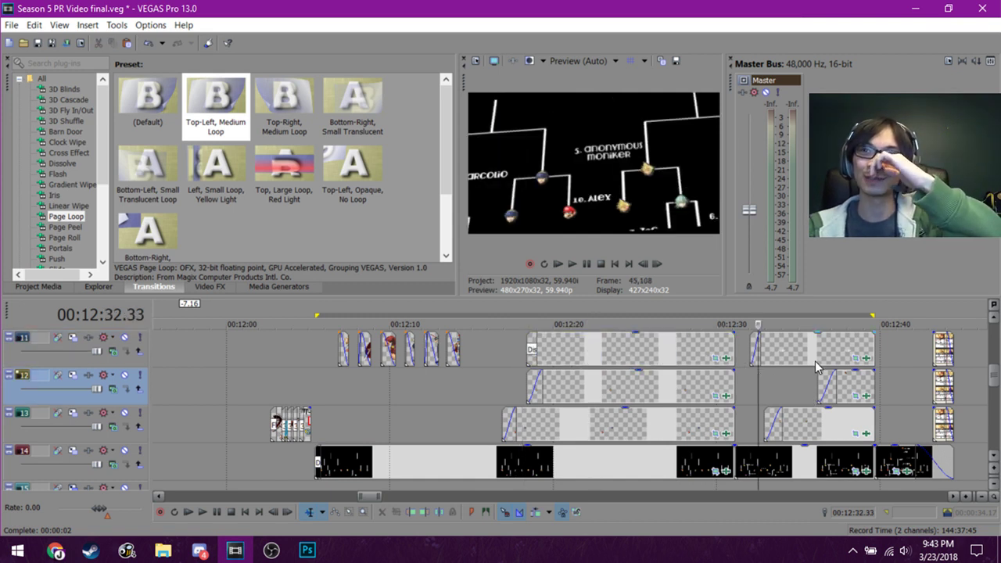
{"action": "left_click", "coordinate": [823, 356]}
{"action": "left_click", "coordinate": [851, 339]}
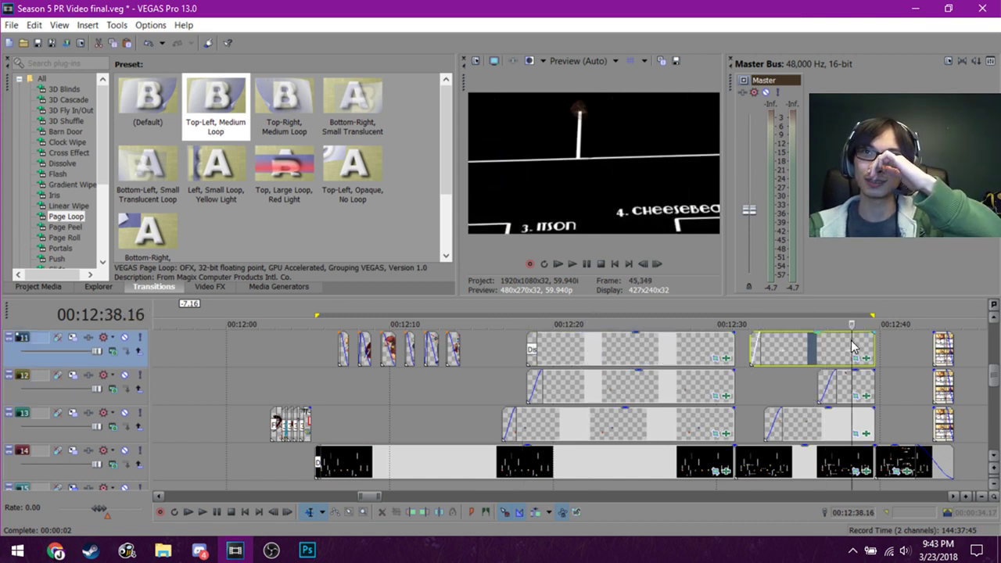
Compare how the first icon and name events fade in over the bracket between 00:12:15.06 and 00:12:17.55.
{"action": "left_click", "coordinate": [607, 359]}
{"action": "left_click", "coordinate": [507, 406]}
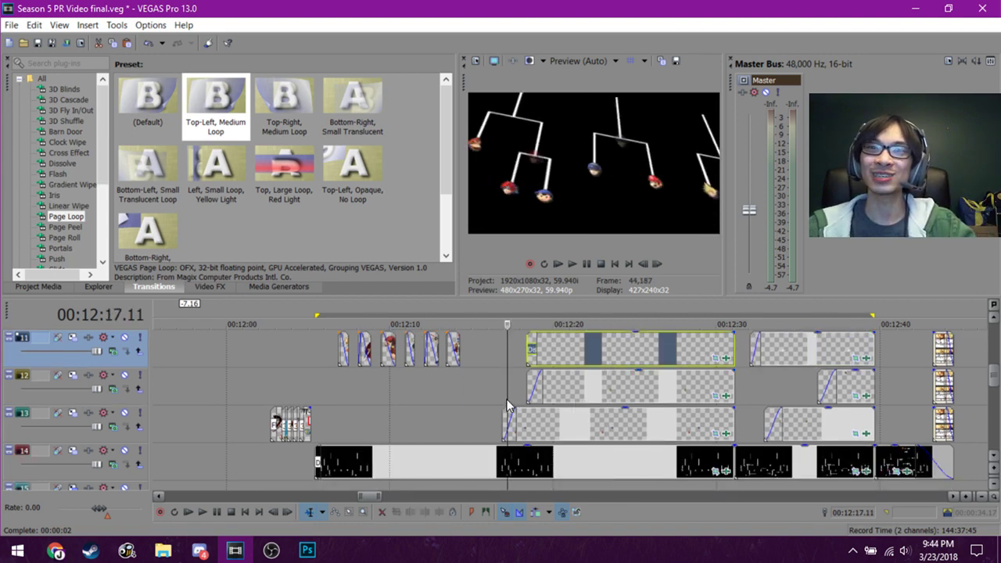
{"action": "left_click", "coordinate": [514, 402]}
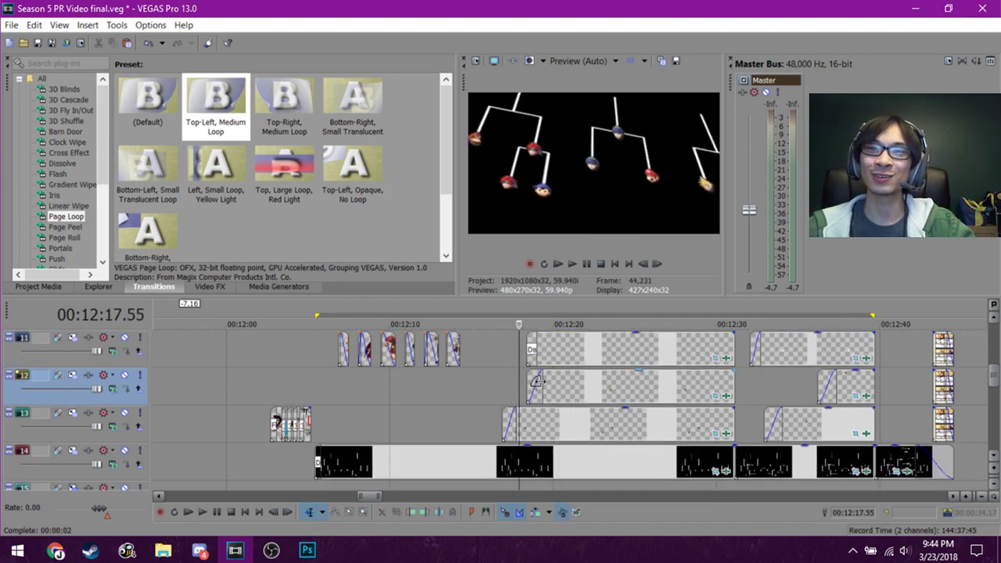
{"action": "left_click", "coordinate": [564, 385]}
{"action": "left_click", "coordinate": [473, 407]}
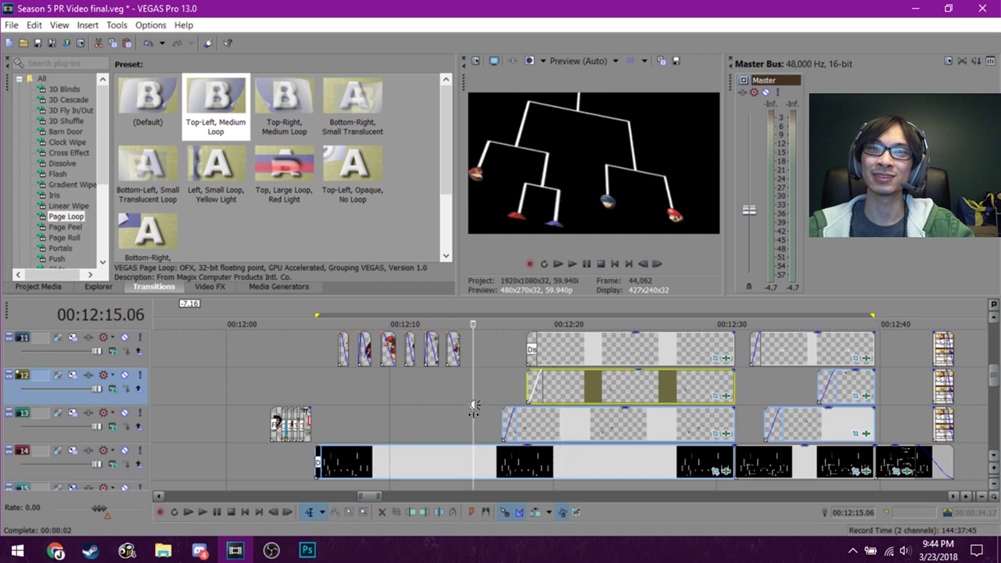
{"action": "left_click", "coordinate": [503, 384]}
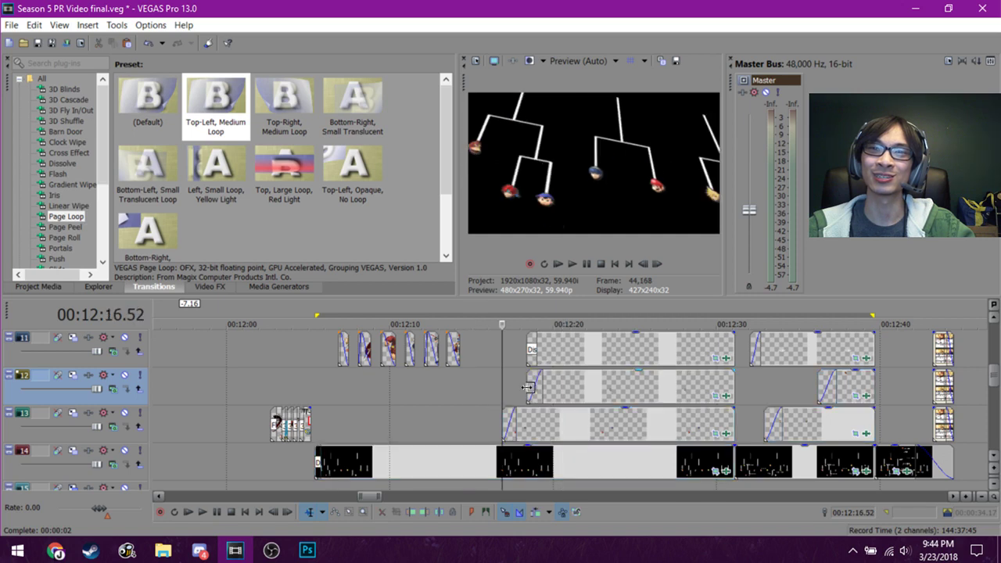
{"action": "left_click", "coordinate": [447, 435]}
{"action": "left_click", "coordinate": [507, 426]}
Switch to Photoshop and look through the pr credits.psd layers, from the name texts down to the bracket and background.
{"action": "key", "text": "alt+Tab"}
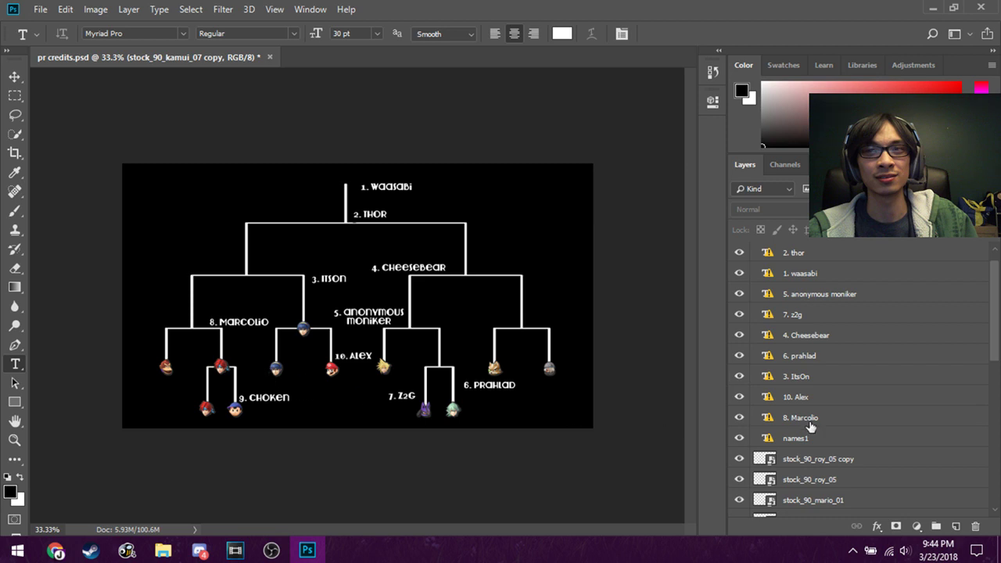
{"action": "scroll", "coordinate": [810, 426], "scroll_direction": "down", "scroll_amount": 10}
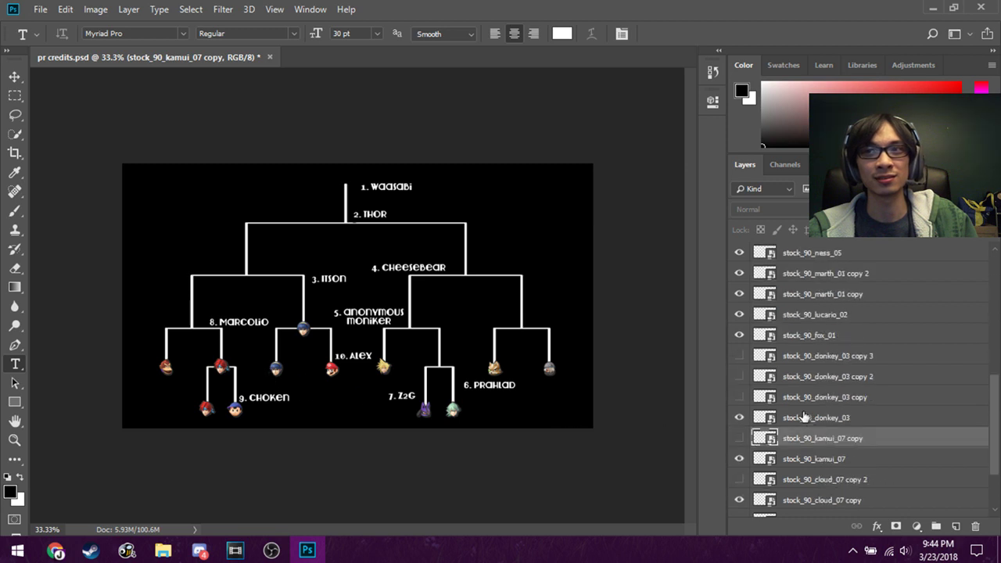
{"action": "scroll", "coordinate": [805, 418], "scroll_direction": "down", "scroll_amount": 3}
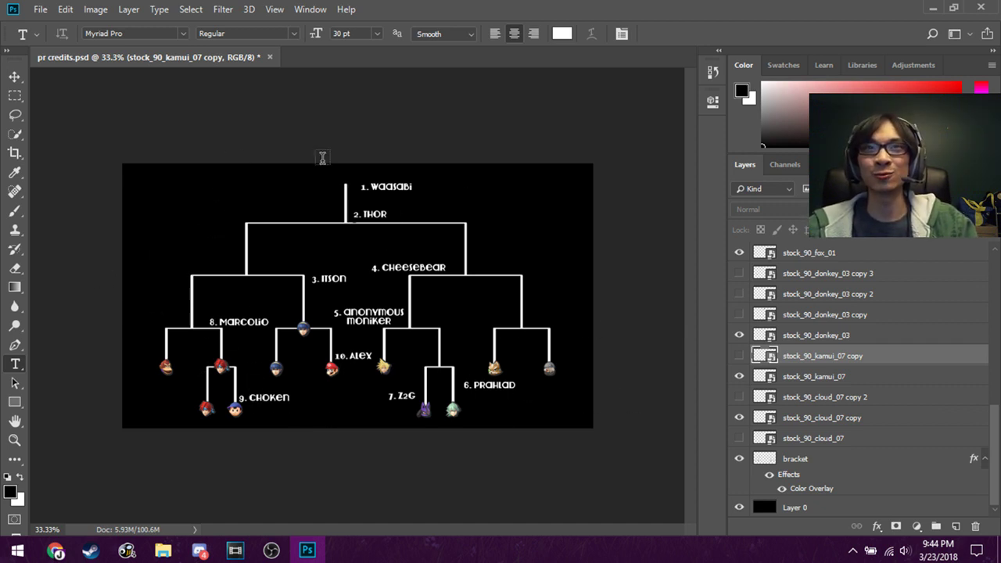
Switch back to VEGAS Pro and play the end of the bracket animation, from about 00:12:32 to the full bracket.
{"action": "key", "text": "alt+Tab"}
{"action": "scroll", "coordinate": [598, 381], "scroll_direction": "down", "scroll_amount": 1}
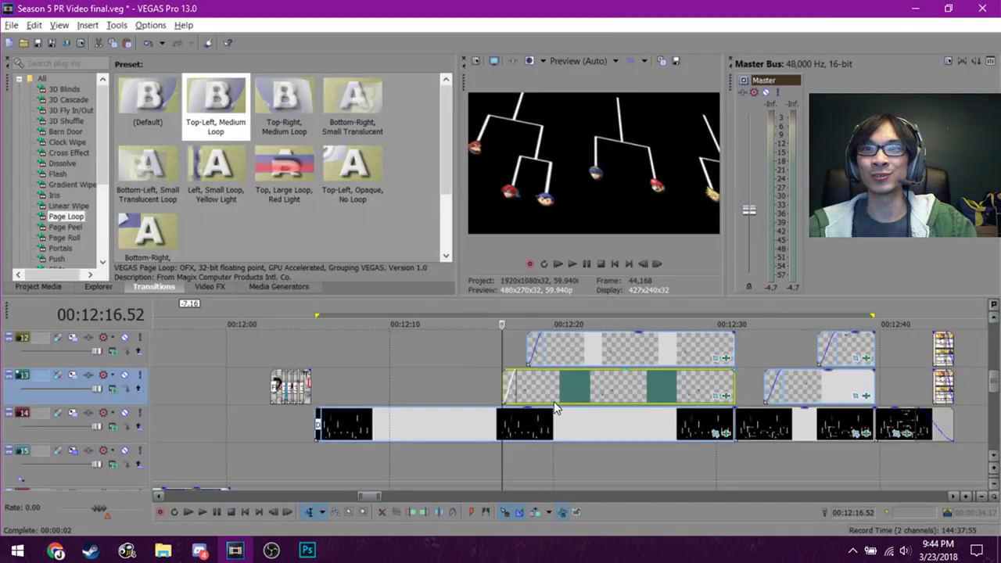
{"action": "scroll", "coordinate": [599, 380], "scroll_direction": "up", "scroll_amount": 1}
{"action": "scroll", "coordinate": [749, 379], "scroll_direction": "down", "scroll_amount": 1}
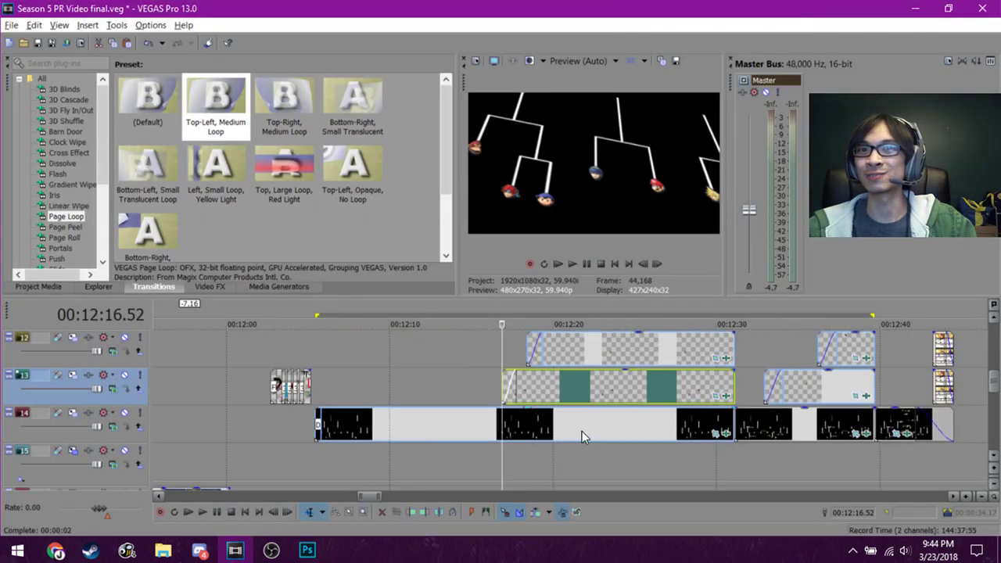
{"action": "left_click_drag", "start_coordinate": [582, 431], "coordinate": [755, 391]}
{"action": "key", "text": "space"}
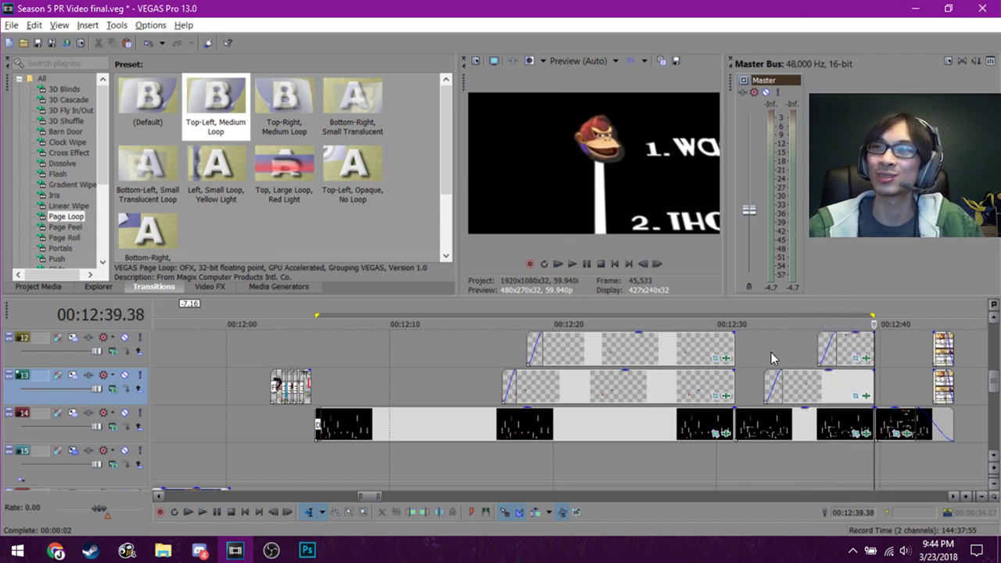
{"action": "left_click", "coordinate": [771, 352]}
{"action": "key", "text": "space"}
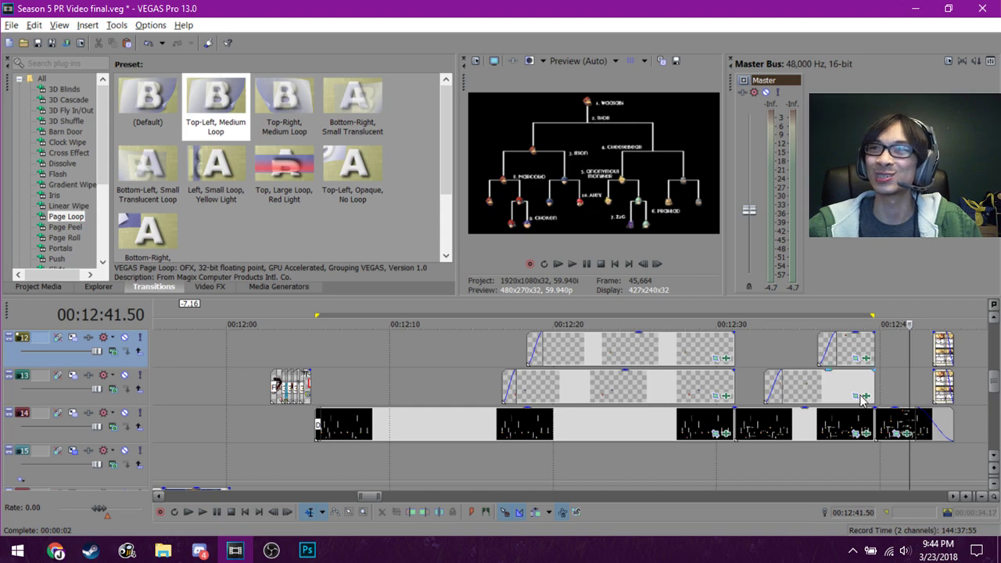
Examine the cut from the first-place close-up at 00:12:38.55 to the full bracket at 00:12:42.04.
{"action": "scroll", "coordinate": [862, 397], "scroll_direction": "up", "scroll_amount": 5}
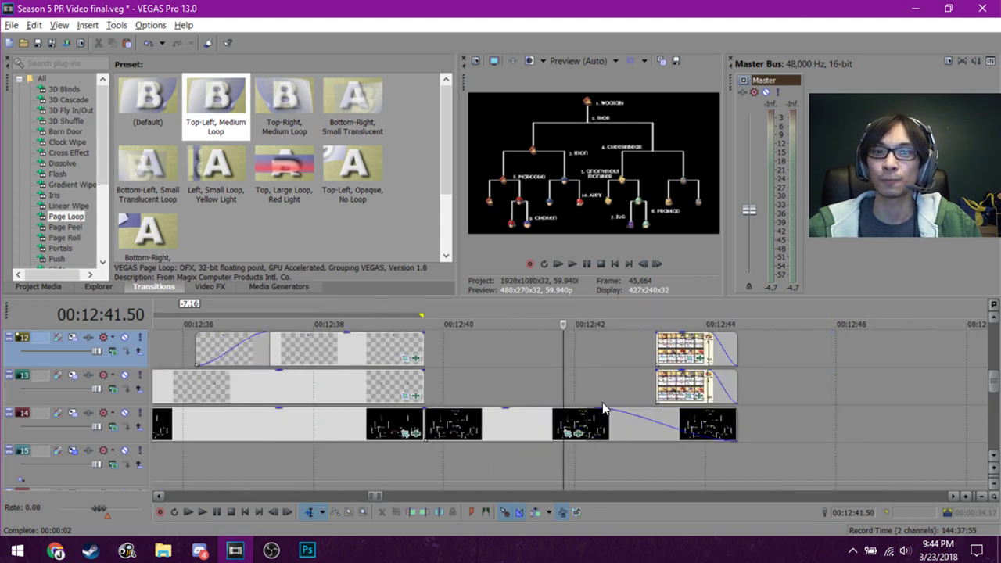
{"action": "left_click", "coordinate": [372, 385]}
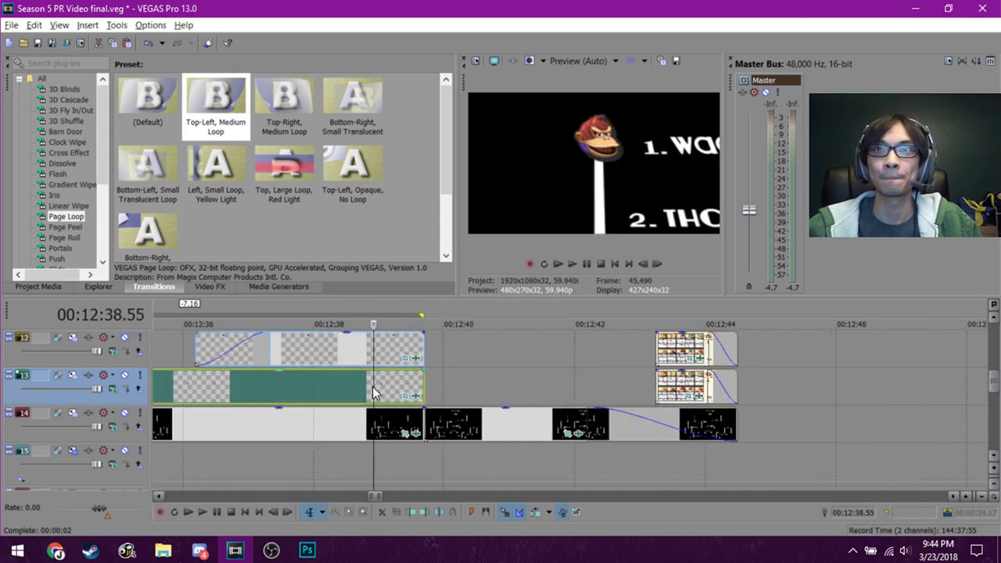
{"action": "left_click", "coordinate": [304, 358]}
{"action": "key", "text": "space"}
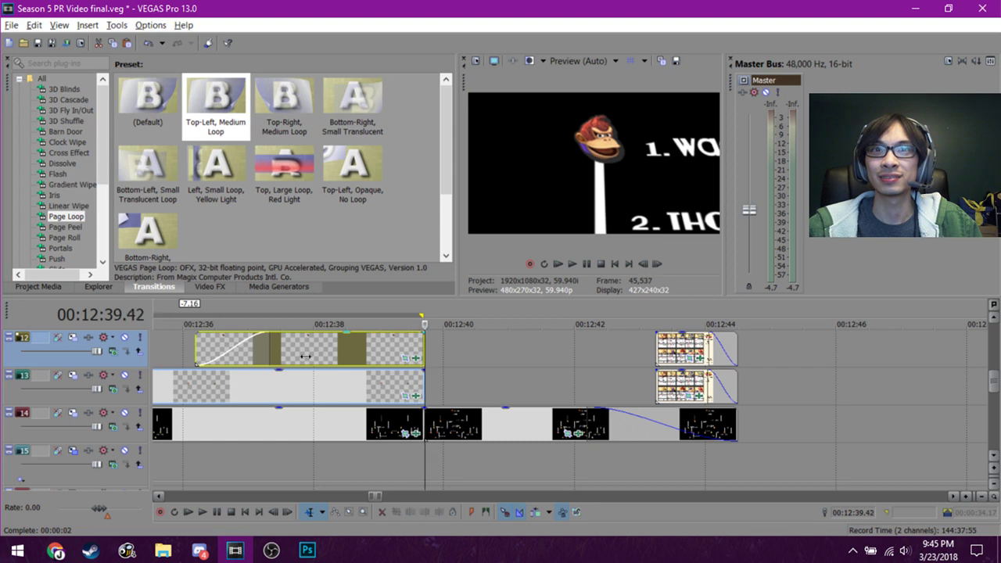
{"action": "left_click", "coordinate": [549, 389]}
{"action": "left_click", "coordinate": [579, 388]}
{"action": "scroll", "coordinate": [579, 387], "scroll_direction": "down", "scroll_amount": 2}
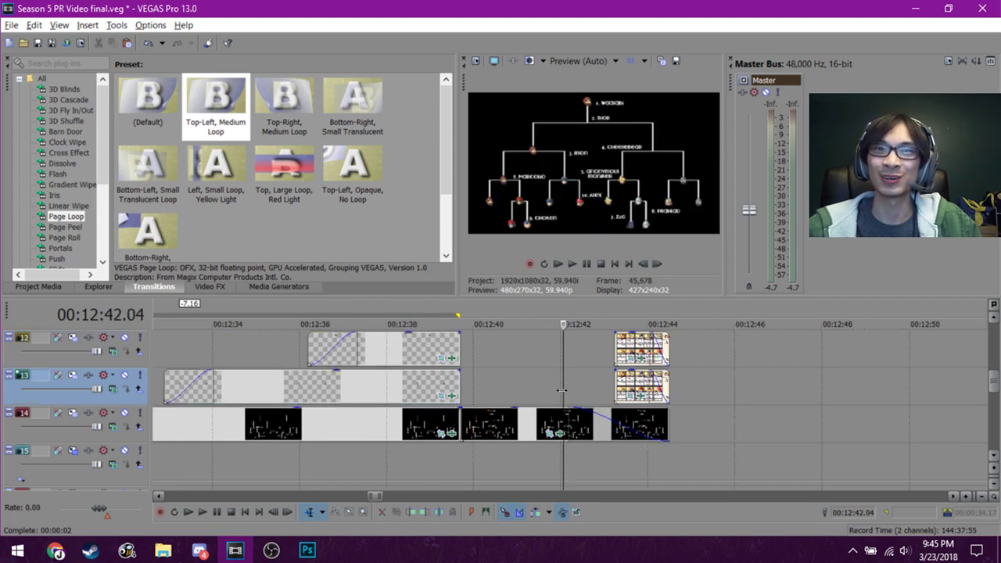
Check the overlay event on track 13 around 00:12:35.15 and how its icons and names follow the bracket.
{"action": "left_click", "coordinate": [413, 391]}
{"action": "left_click", "coordinate": [413, 391]}
{"action": "scroll", "coordinate": [414, 392], "scroll_direction": "down", "scroll_amount": 2}
{"action": "left_click", "coordinate": [455, 386]}
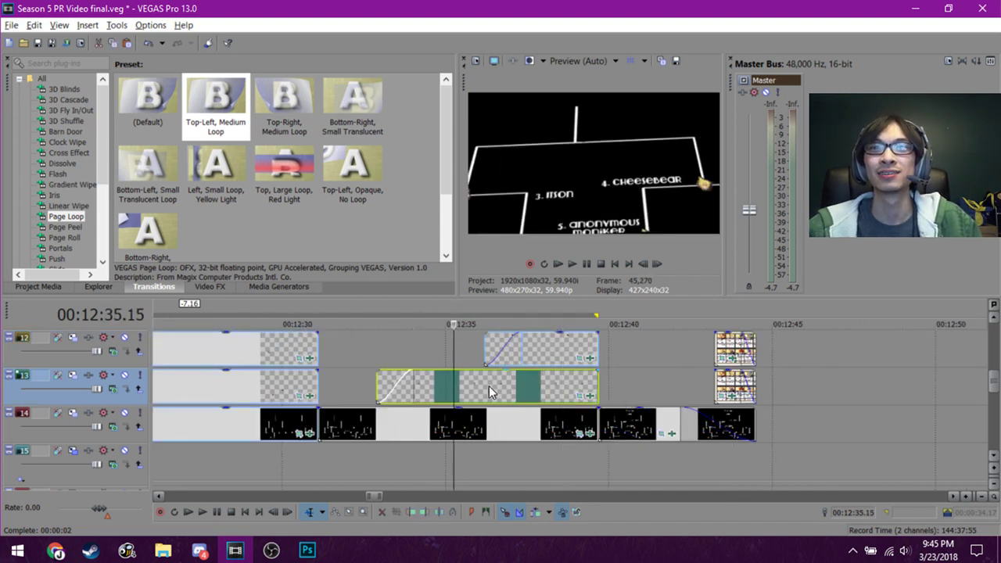
{"action": "left_click", "coordinate": [511, 383]}
{"action": "left_click", "coordinate": [370, 357]}
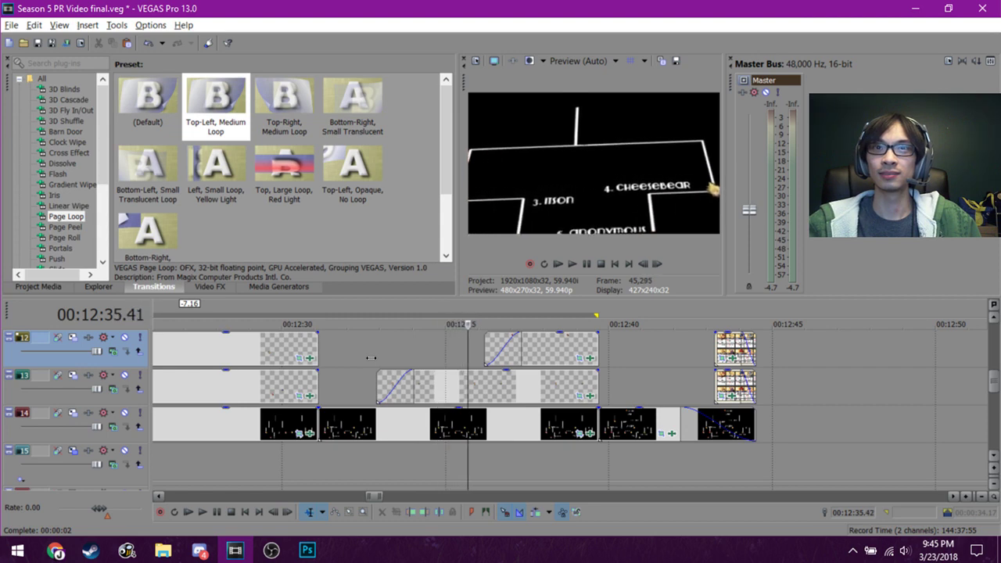
Examine how the three coloured ranking-chart events slide in over the bracket and fade to the full chart, from 00:12:43.15 to 00:12:44.38.
{"action": "left_click", "coordinate": [696, 354]}
{"action": "key", "text": "Return"}
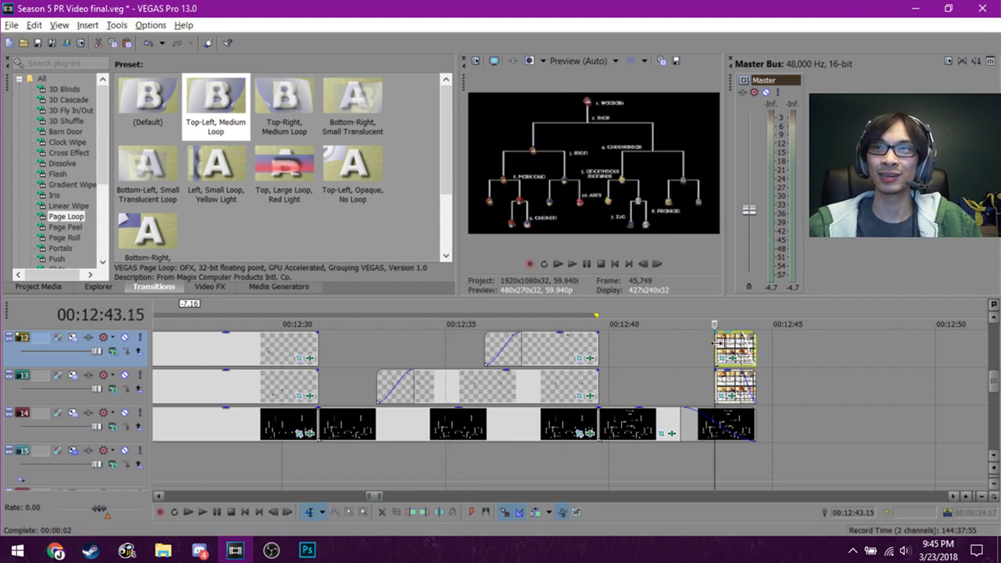
{"action": "scroll", "coordinate": [719, 349], "scroll_direction": "up", "scroll_amount": 5}
{"action": "scroll", "coordinate": [620, 366], "scroll_direction": "up", "scroll_amount": 1}
{"action": "left_click", "coordinate": [589, 358]}
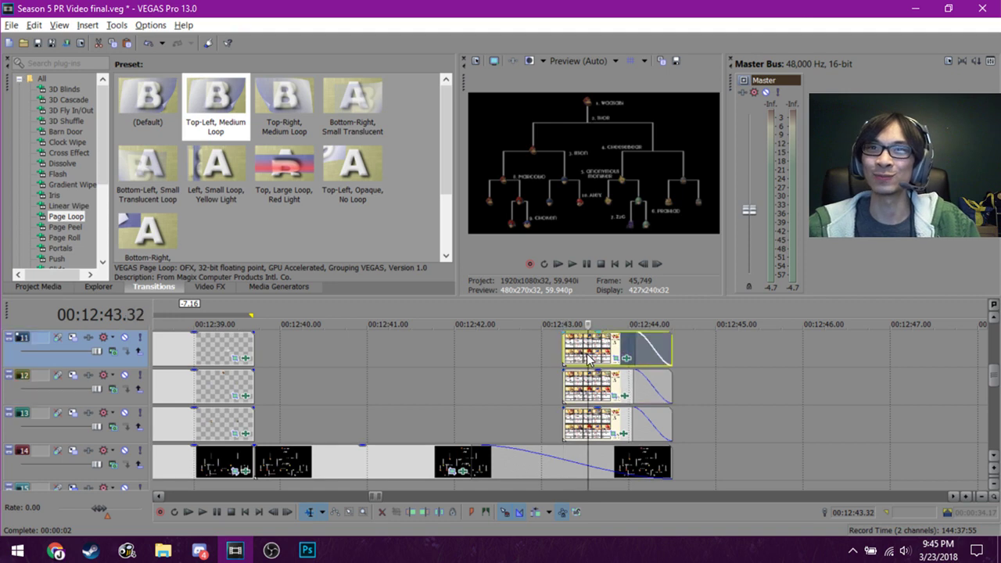
{"action": "scroll", "coordinate": [599, 374], "scroll_direction": "up", "scroll_amount": 1}
{"action": "left_click", "coordinate": [624, 350]}
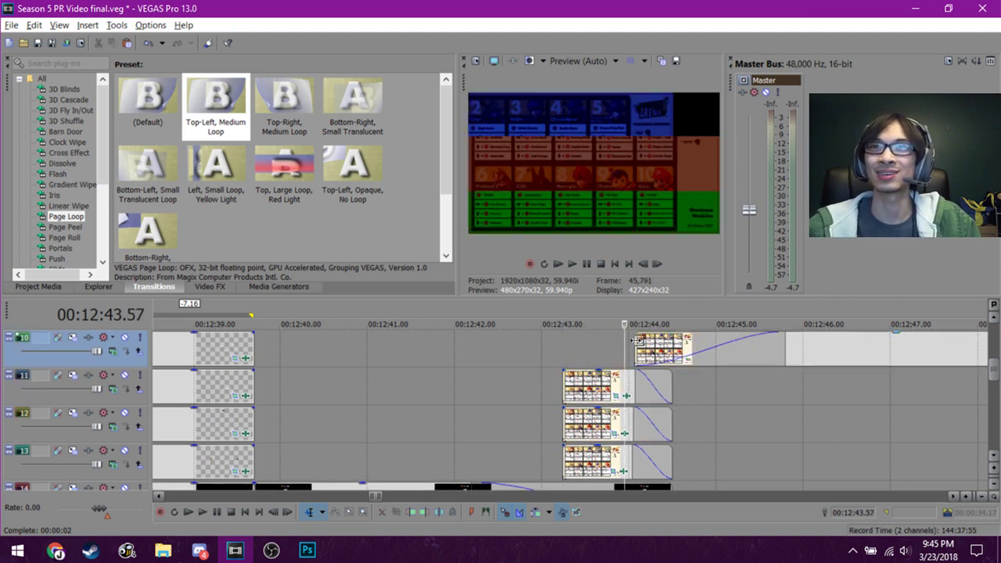
{"action": "left_click", "coordinate": [622, 348]}
{"action": "left_click", "coordinate": [649, 349]}
{"action": "key", "text": "space"}
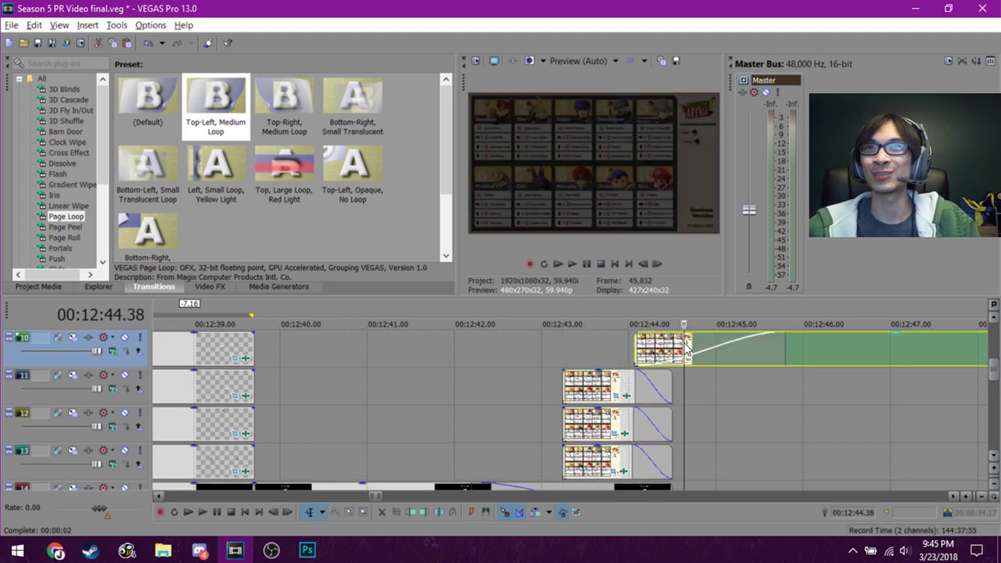
{"action": "left_click", "coordinate": [574, 348]}
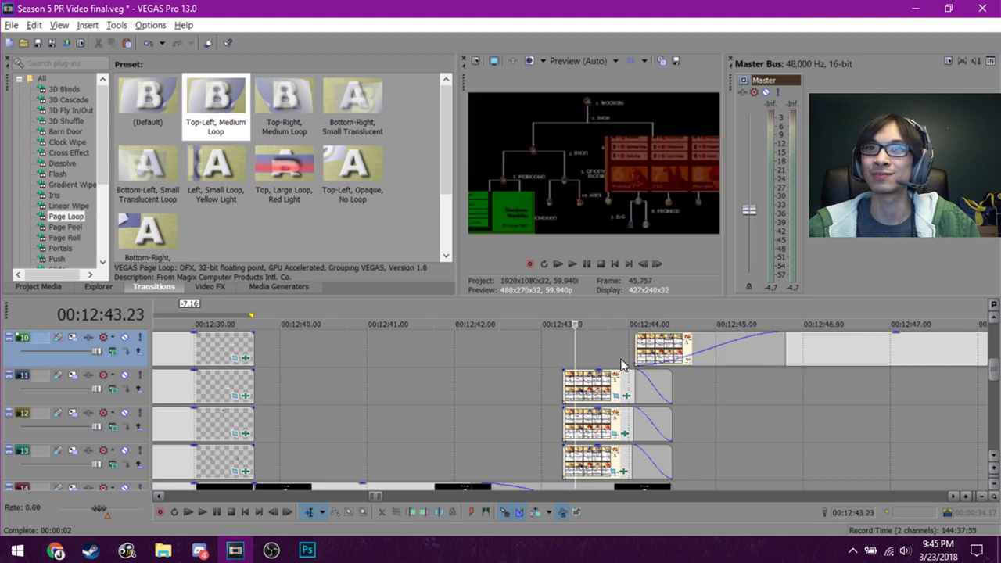
Check the final ranking-chart event on track 10 at several points between 00:12:46.14 and 00:12:52.10.
{"action": "left_click", "coordinate": [824, 348]}
{"action": "scroll", "coordinate": [842, 402], "scroll_direction": "down", "scroll_amount": 2}
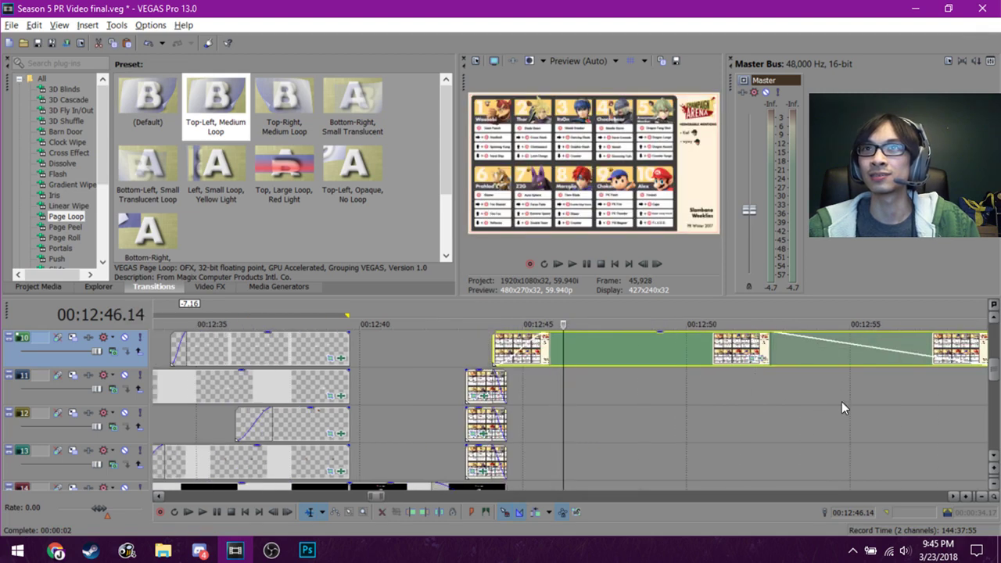
{"action": "scroll", "coordinate": [842, 401], "scroll_direction": "down", "scroll_amount": 2}
{"action": "left_click", "coordinate": [581, 354]}
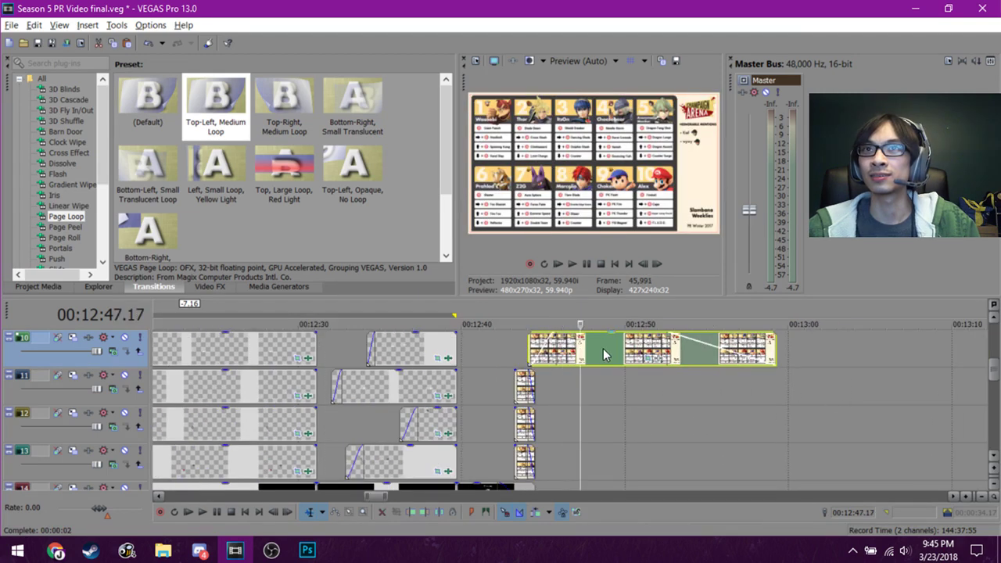
{"action": "left_click", "coordinate": [604, 352]}
{"action": "left_click", "coordinate": [622, 356]}
{"action": "left_click", "coordinate": [638, 355]}
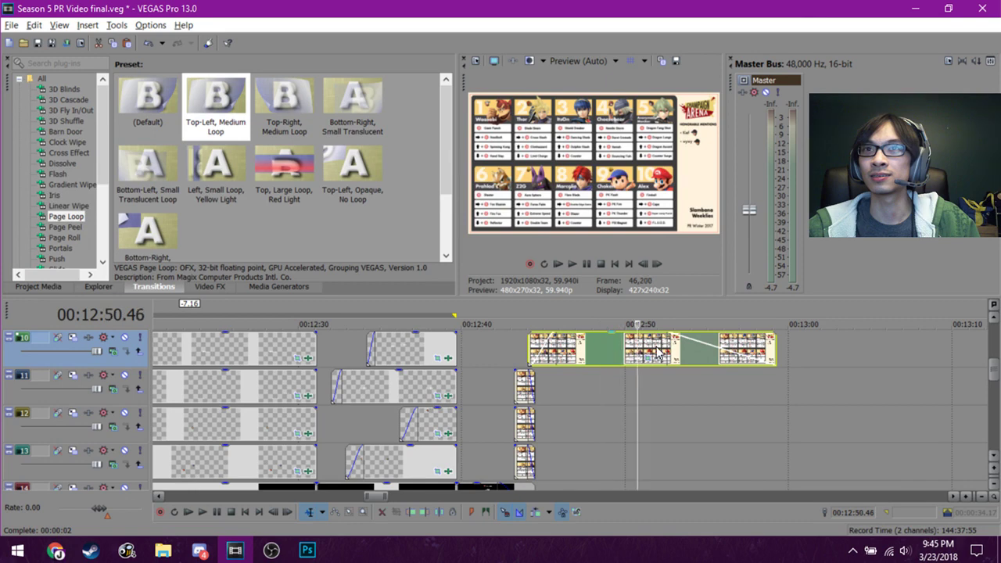
{"action": "left_click", "coordinate": [657, 352]}
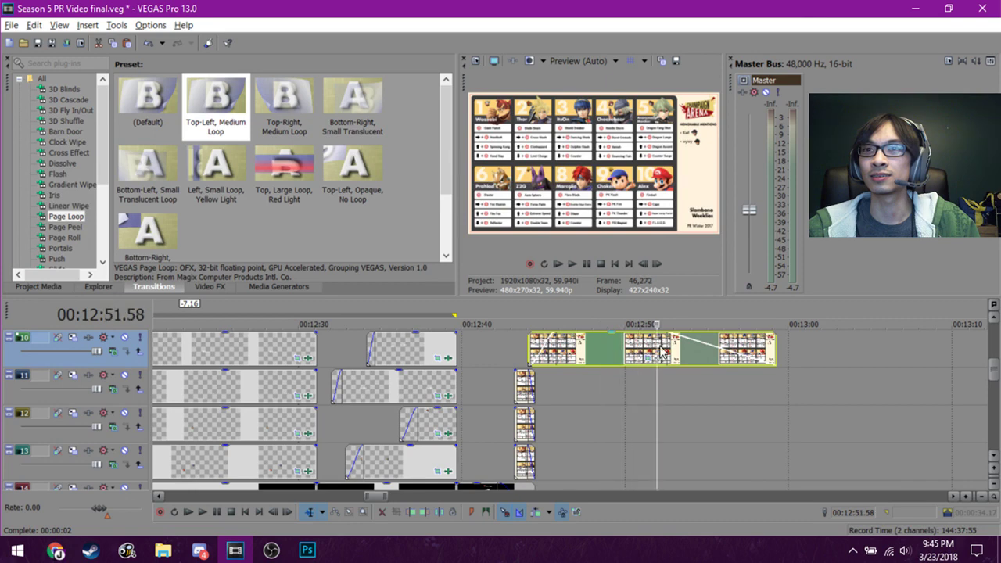
{"action": "left_click", "coordinate": [661, 346]}
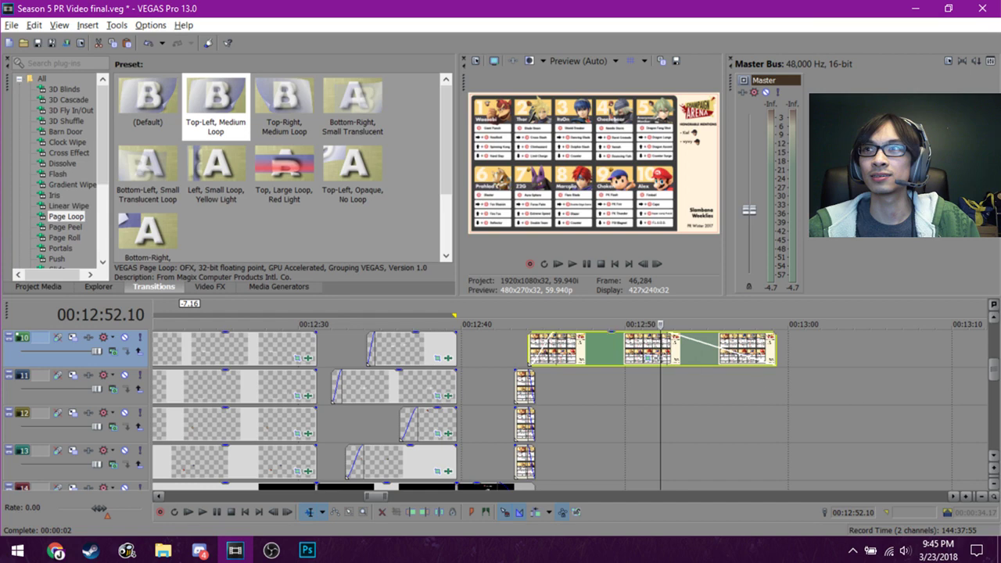
Zoom the timeline out to the whole project, play the video from the start, and enlarge the video preview.
{"action": "mouse_move", "coordinate": [992, 371]}
{"action": "left_mouse_down"}
{"action": "mouse_move", "coordinate": [991, 341]}
{"action": "mouse_move", "coordinate": [984, 400]}
{"action": "mouse_move", "coordinate": [984, 375]}
{"action": "left_mouse_up"}
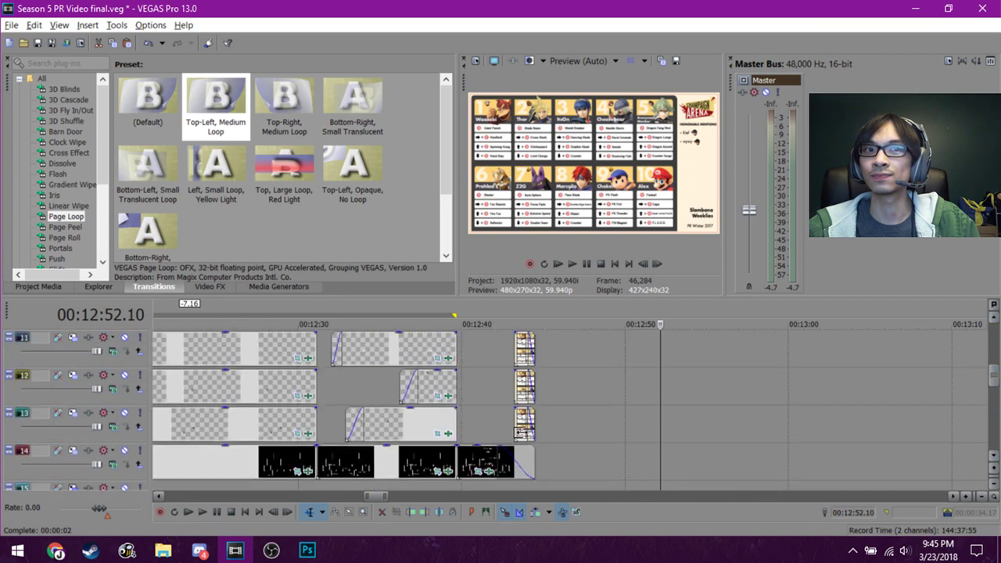
{"action": "left_click_drag", "start_coordinate": [367, 496], "coordinate": [217, 489]}
{"action": "scroll", "coordinate": [324, 429], "scroll_direction": "down", "scroll_amount": 4}
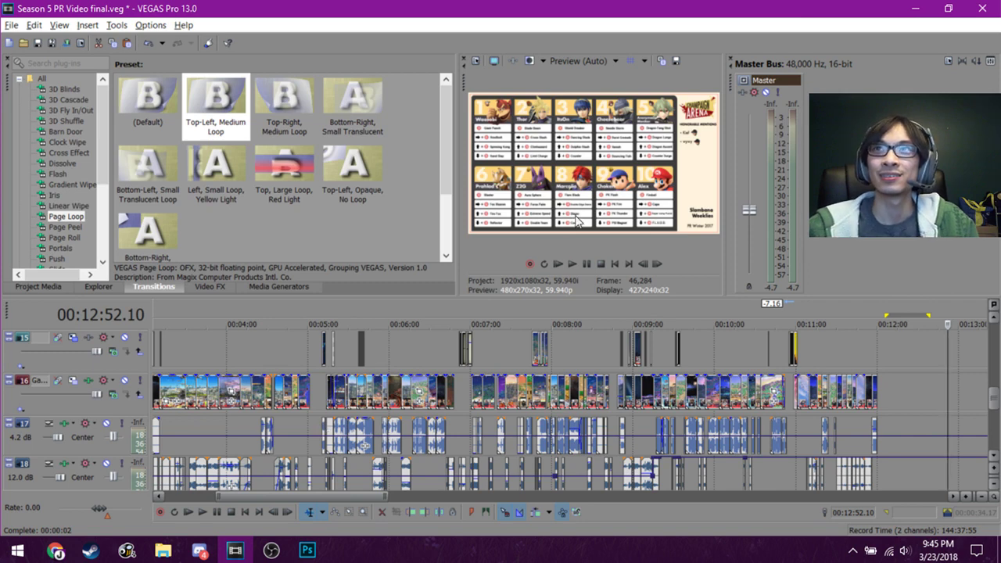
{"action": "left_click", "coordinate": [189, 513]}
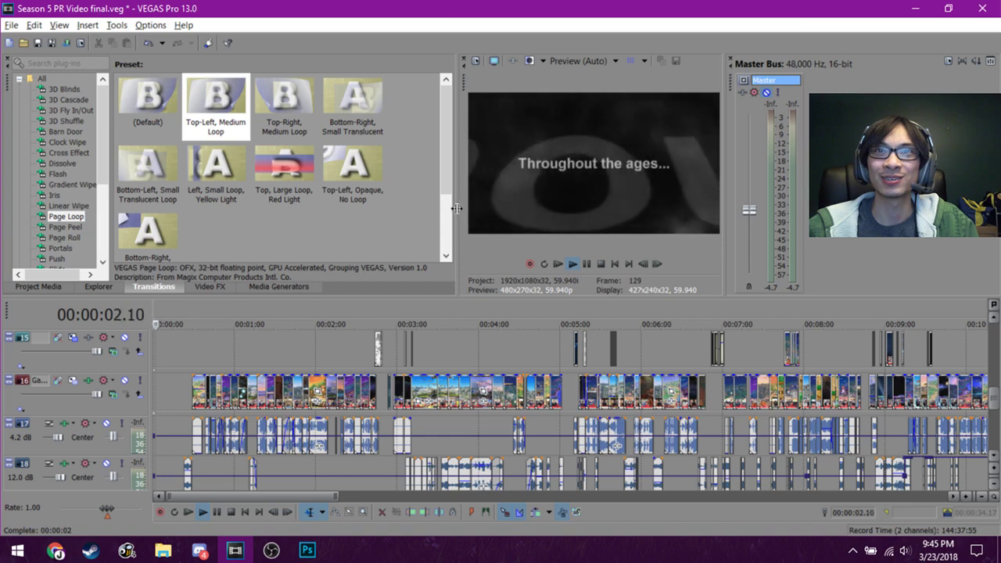
{"action": "left_click_drag", "start_coordinate": [459, 208], "coordinate": [304, 213]}
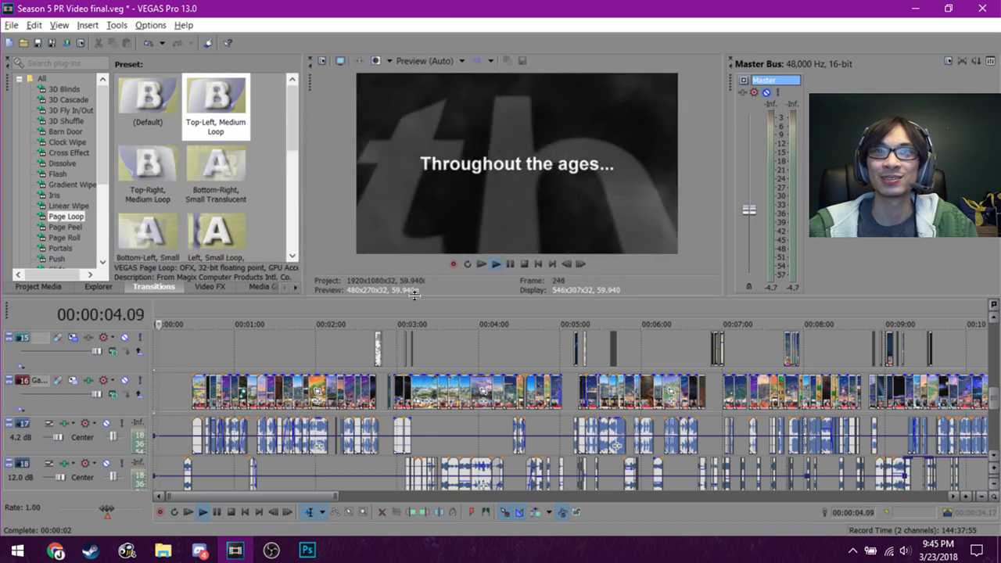
{"action": "left_click_drag", "start_coordinate": [411, 298], "coordinate": [415, 313]}
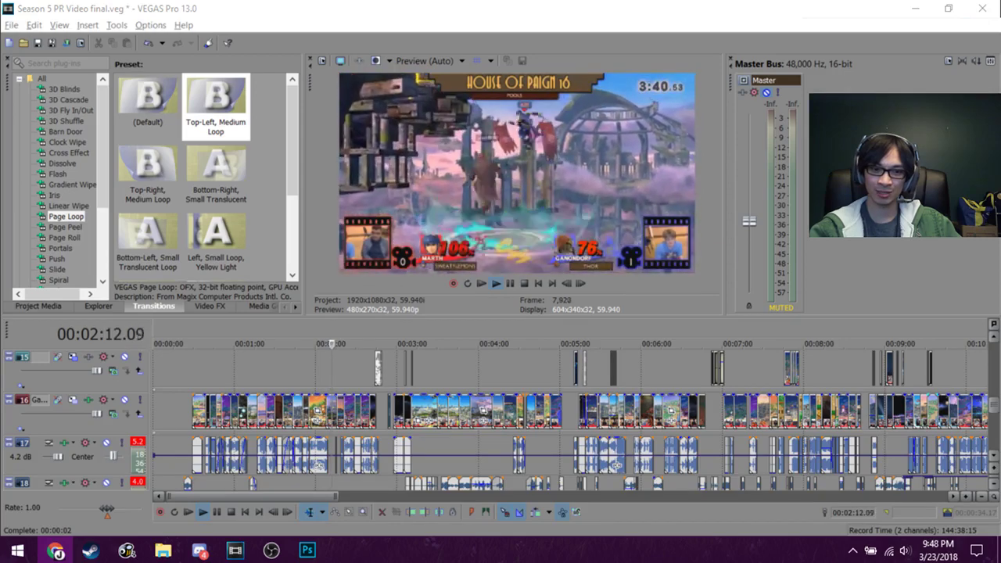
Open a File Explorer window on the Downloads folder and move it clear of the video preview.
{"action": "key", "text": "super+e"}
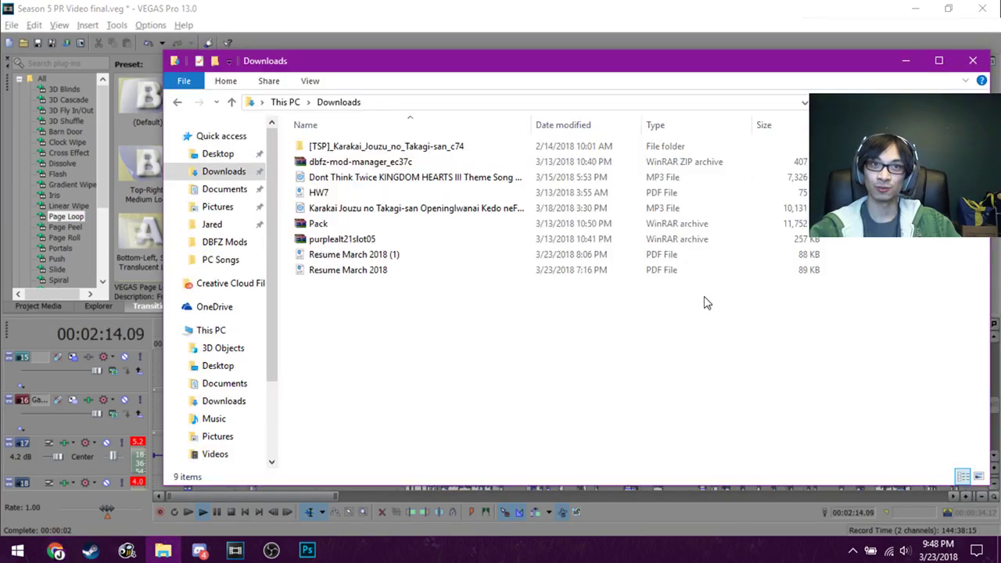
{"action": "left_click_drag", "start_coordinate": [876, 61], "coordinate": [1000, 422]}
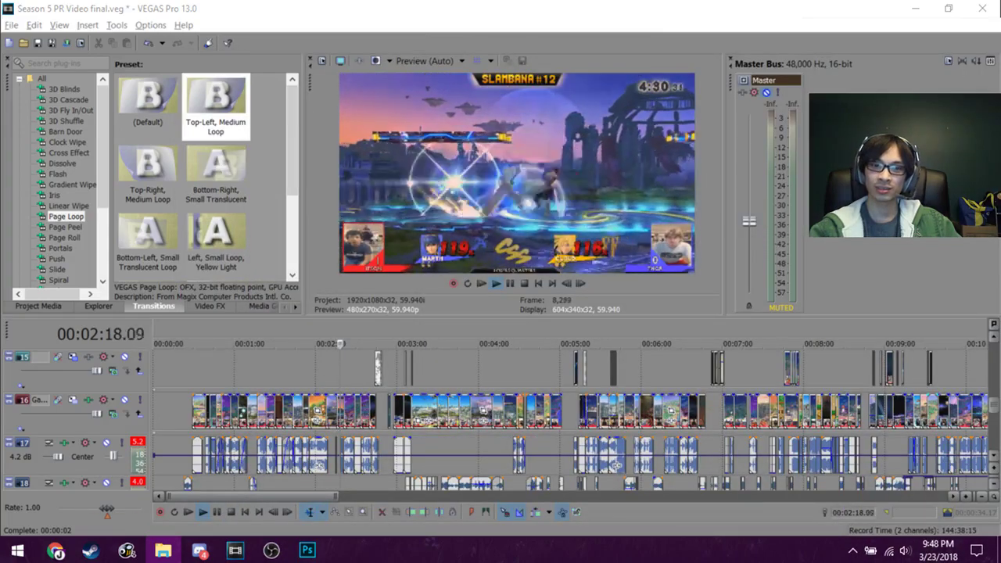
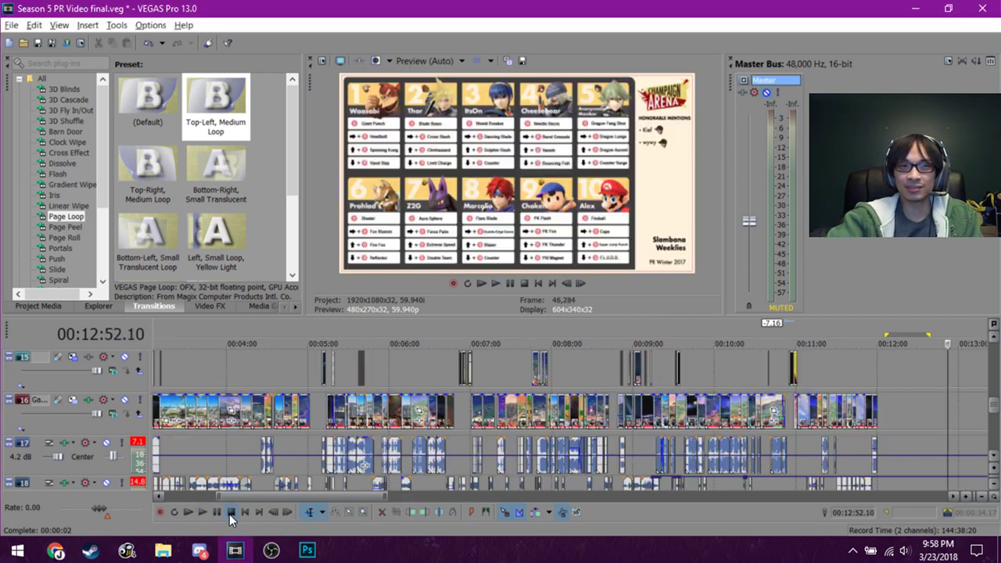
Place the playhead at 00:06:24.46 to view that gameplay clip.
{"action": "left_click", "coordinate": [421, 381]}
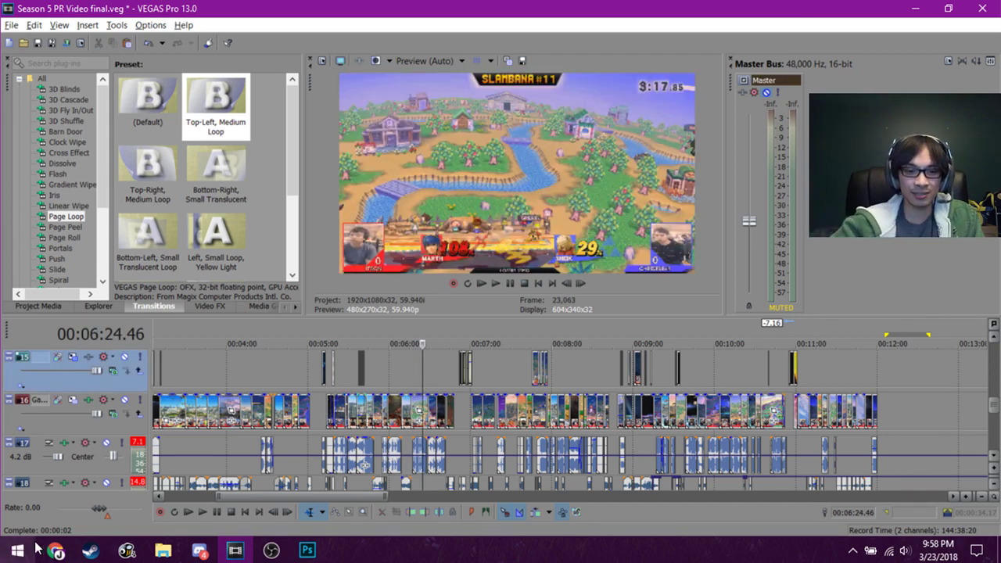
{"action": "left_click", "coordinate": [127, 551]}
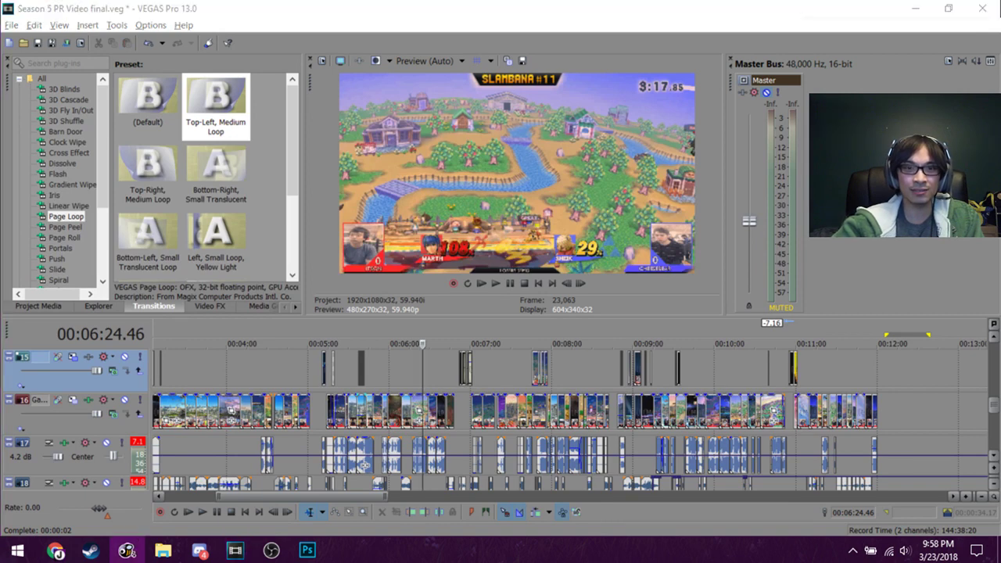